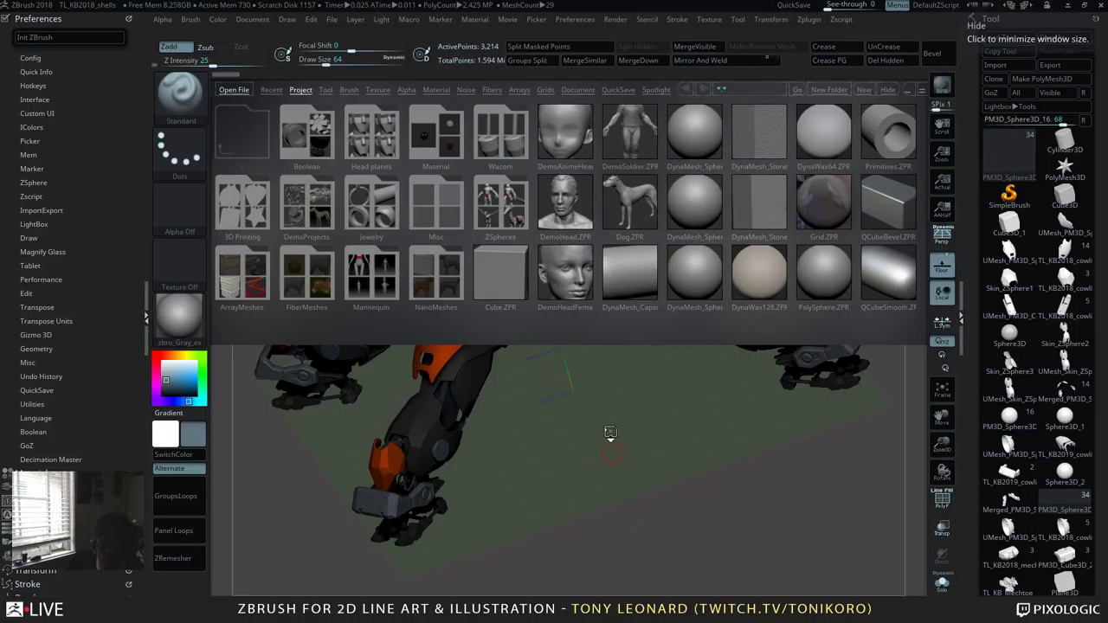
# Step: Orbit around the robot leg and close Lightbox so the whole orange-and-grey mech shows
pyautogui.moveTo(635, 428); pyautogui.dragTo(689, 470)
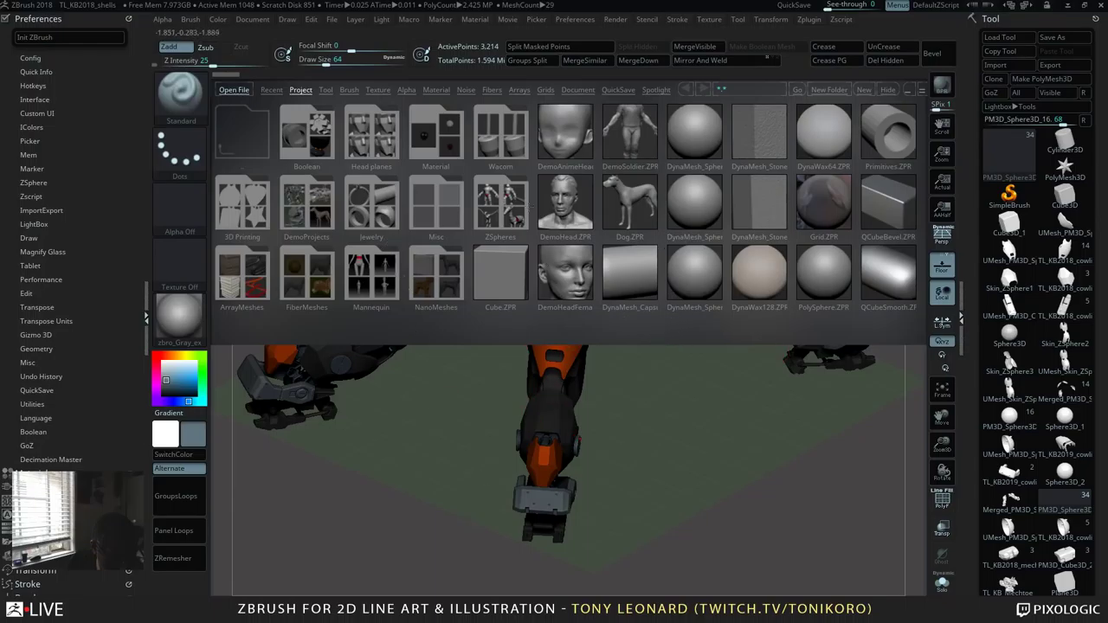
pyautogui.press(',')
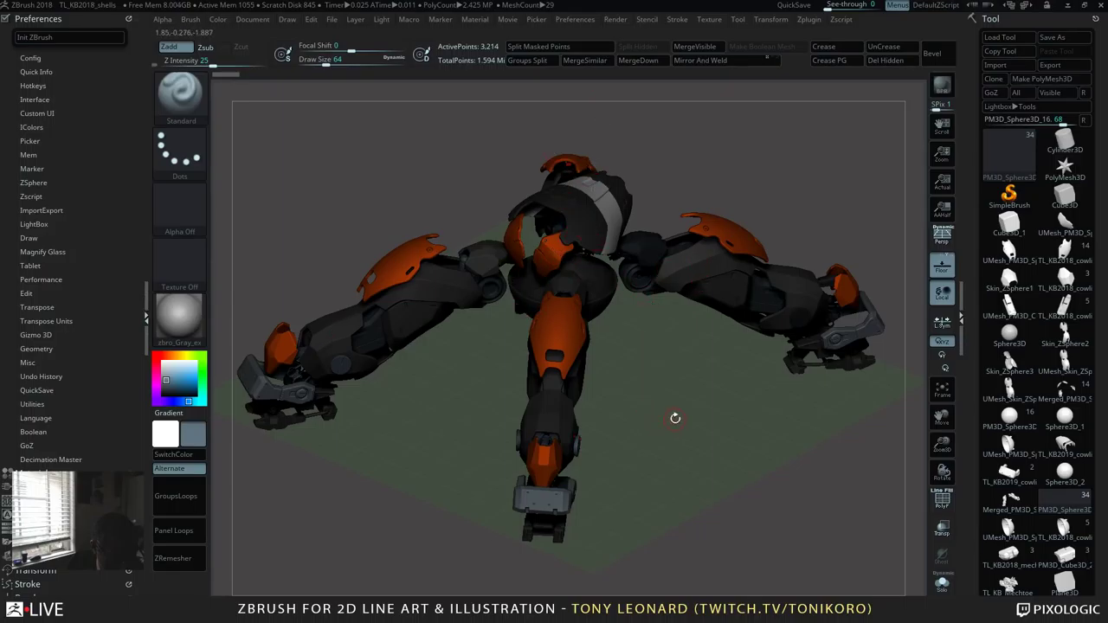
pyautogui.moveTo(676, 416); pyautogui.dragTo(462, 416)
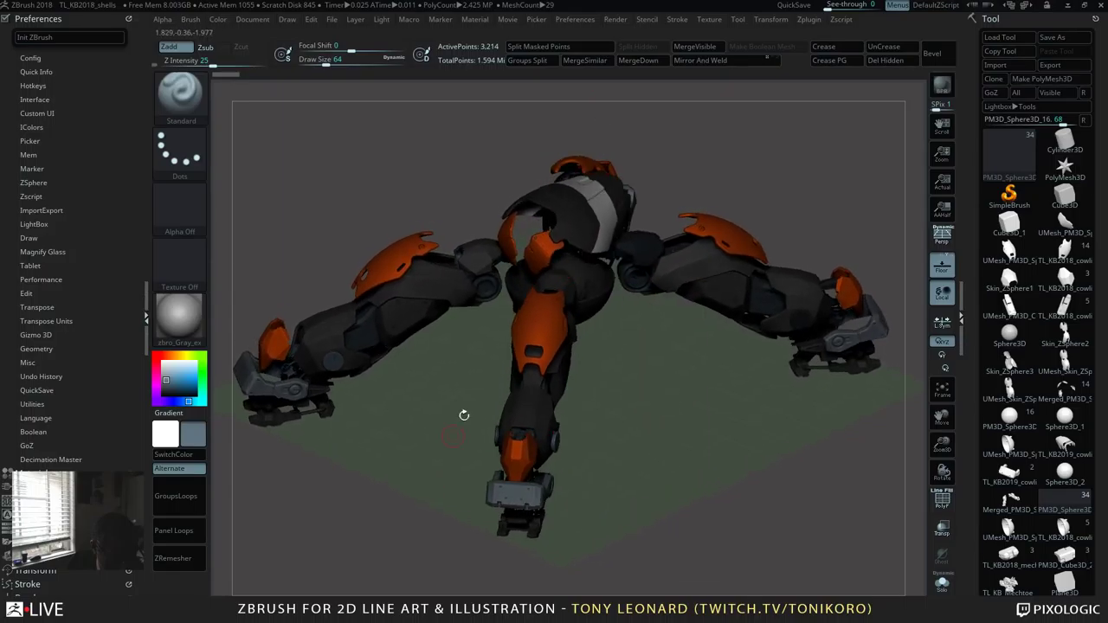
pyautogui.moveTo(653, 400)
pyautogui.mouseDown()
pyautogui.moveTo(641, 394)
pyautogui.moveTo(647, 388)
pyautogui.mouseUp()
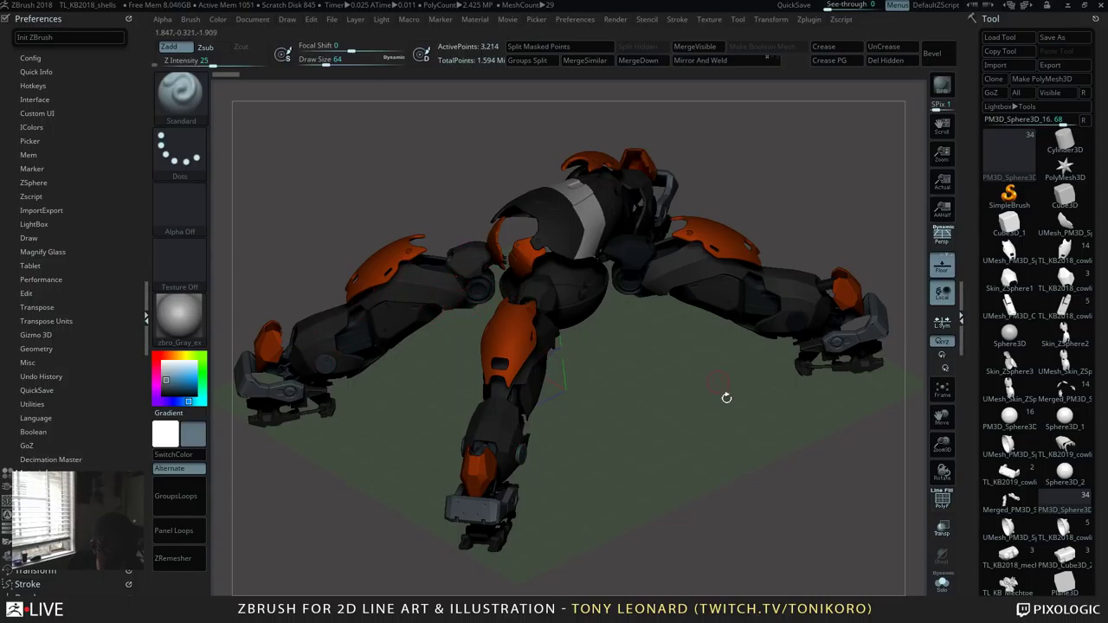
# Step: Orbit and tilt the robot view to inspect the model
pyautogui.moveTo(706, 498)
pyautogui.mouseDown()
pyautogui.moveTo(716, 490)
pyautogui.moveTo(708, 499)
pyautogui.mouseUp()
pyautogui.moveTo(716, 490)
pyautogui.mouseDown()
pyautogui.moveTo(715, 451)
pyautogui.moveTo(725, 520)
pyautogui.moveTo(762, 458)
pyautogui.mouseUp()
pyautogui.press('ctrl')
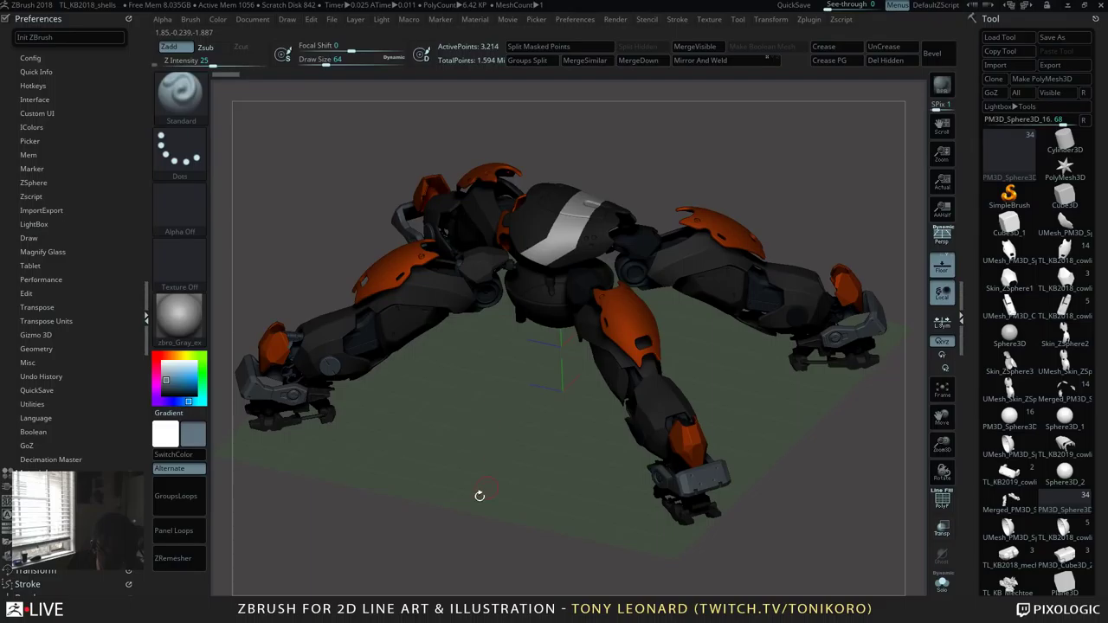
# Step: Collapse the Preferences palette, orbit the robot lower, and bring up Windows search
pyautogui.click(38, 18)
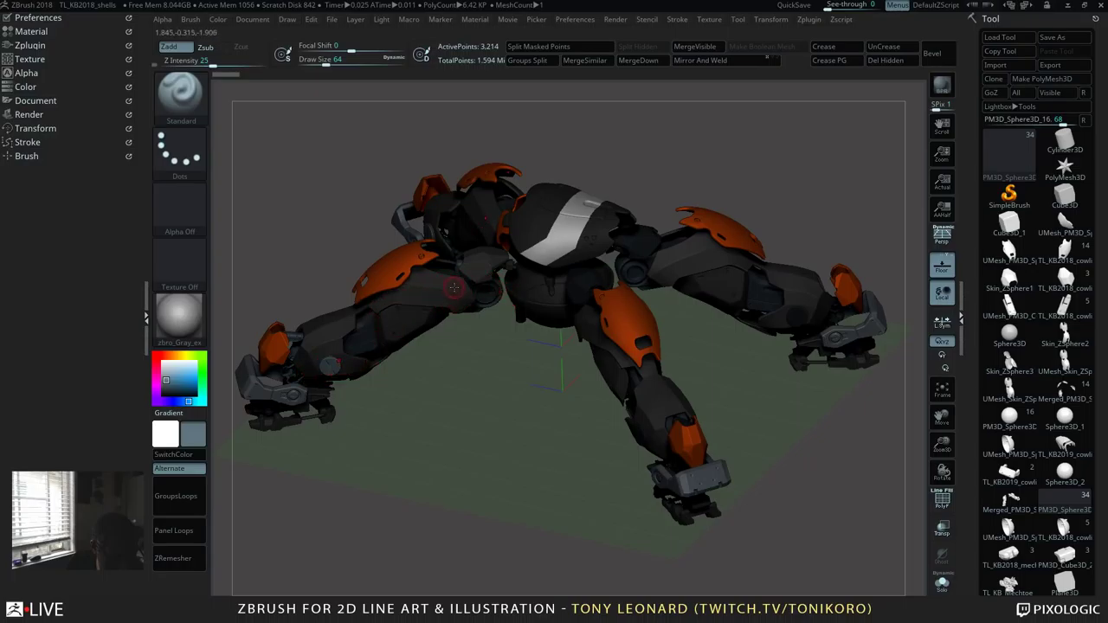
pyautogui.moveTo(490, 474); pyautogui.dragTo(525, 468)
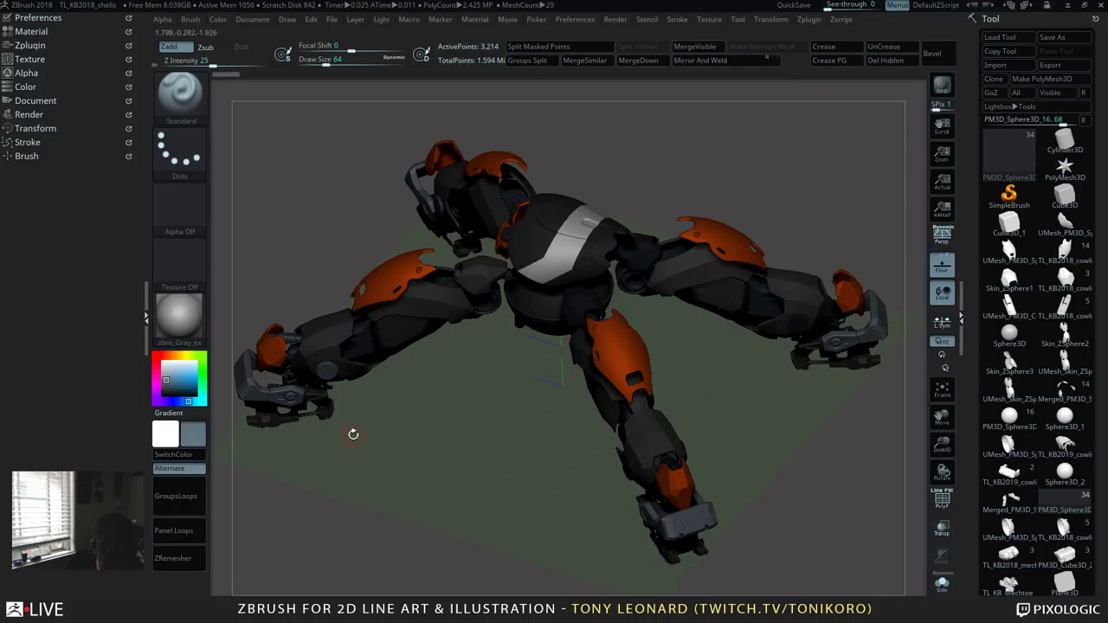
pyautogui.press('super')
# Step: Search 'fusio' to launch Autodesk Fusion 360 and collapse its design browser panel
pyautogui.write('fusio')
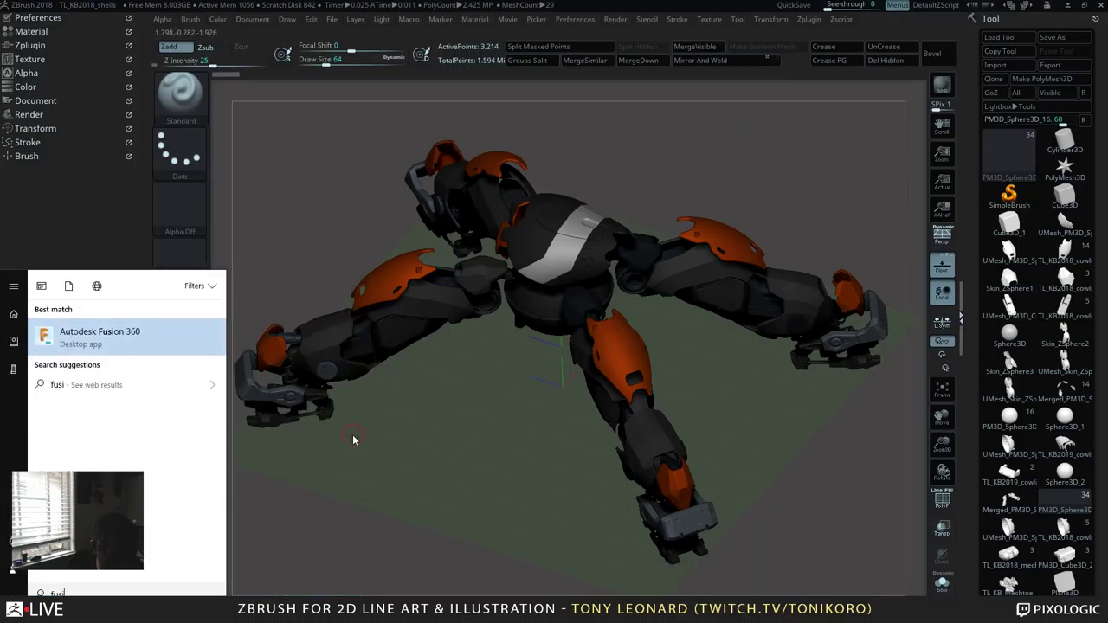
pyautogui.click(156, 340)
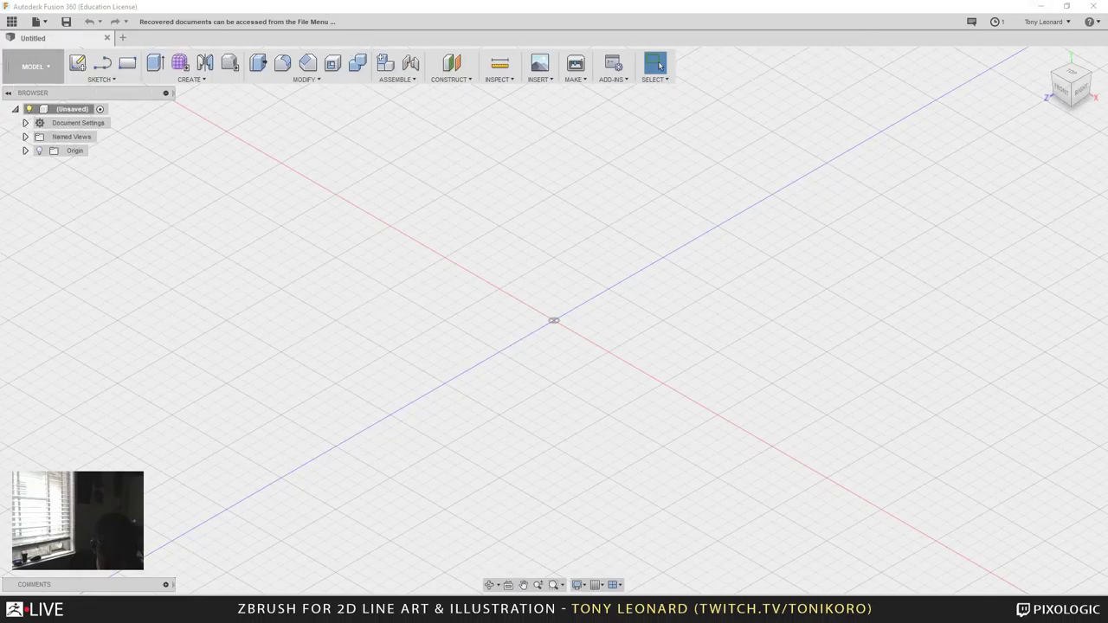
pyautogui.click(8, 93)
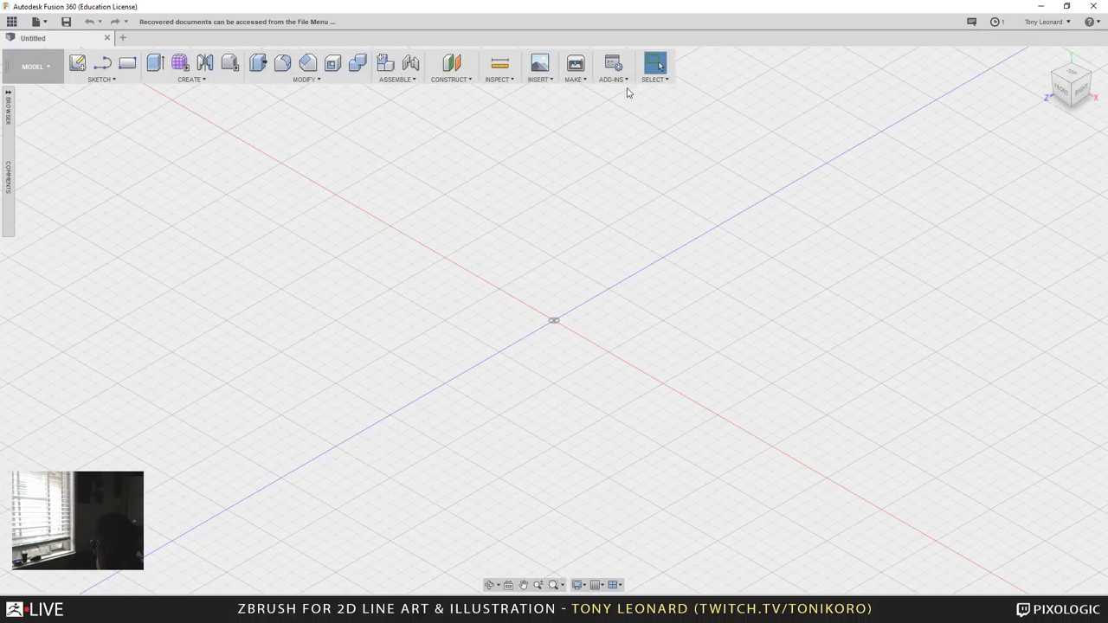
# Step: Browse the Desktop OBJ files in Insert Mesh, then cancel without importing anything
pyautogui.click(546, 79)
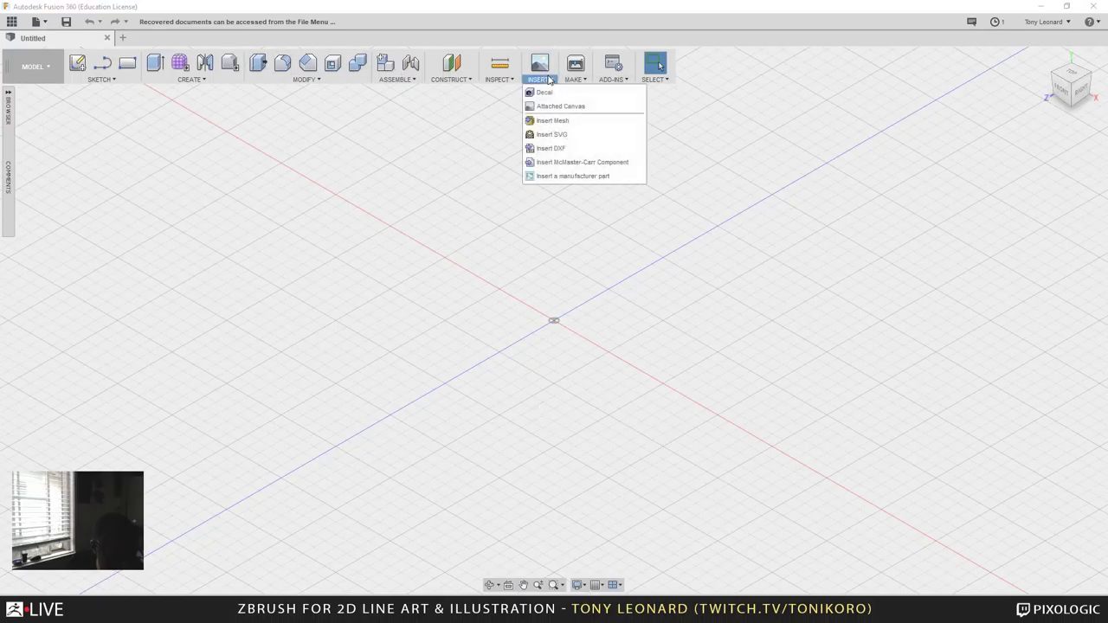
pyautogui.click(572, 121)
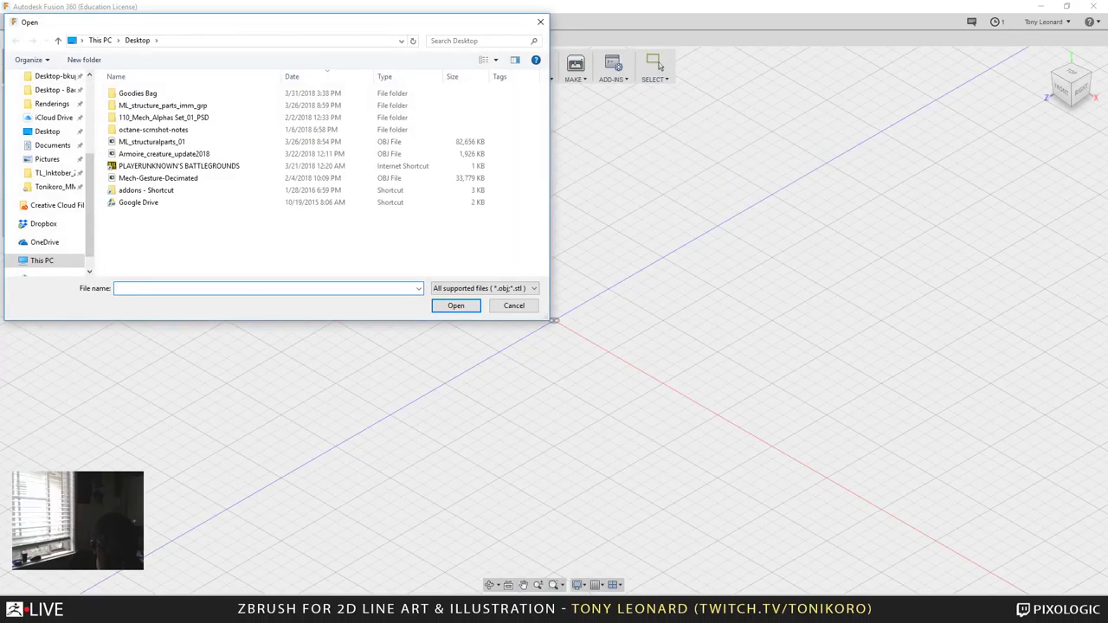
pyautogui.scroll(-3, 217, 188)
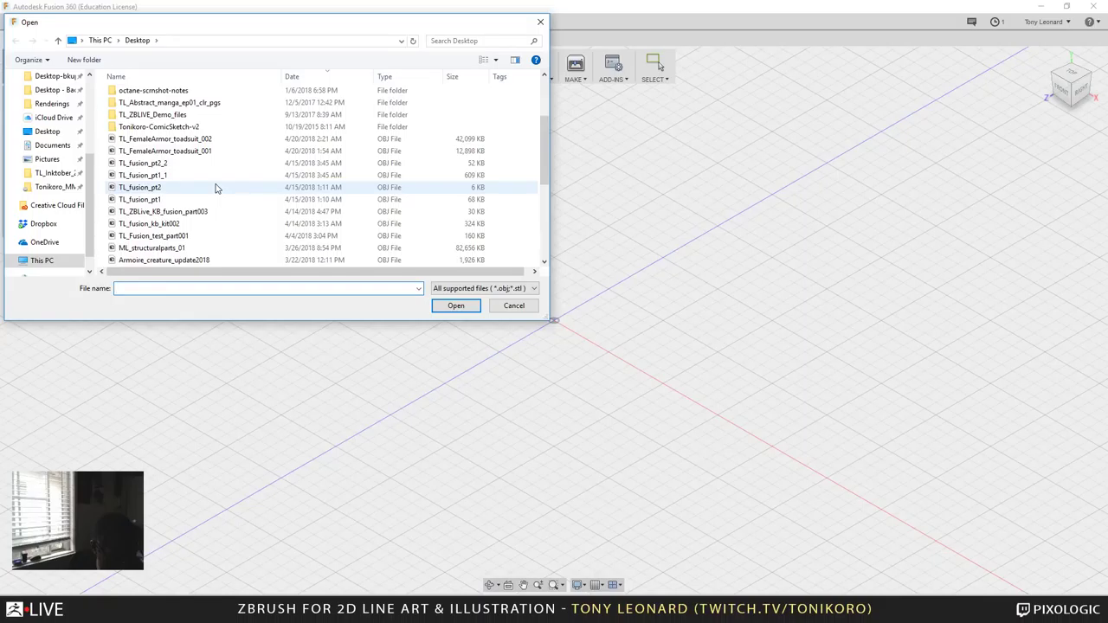
pyautogui.scroll(-6, 216, 188)
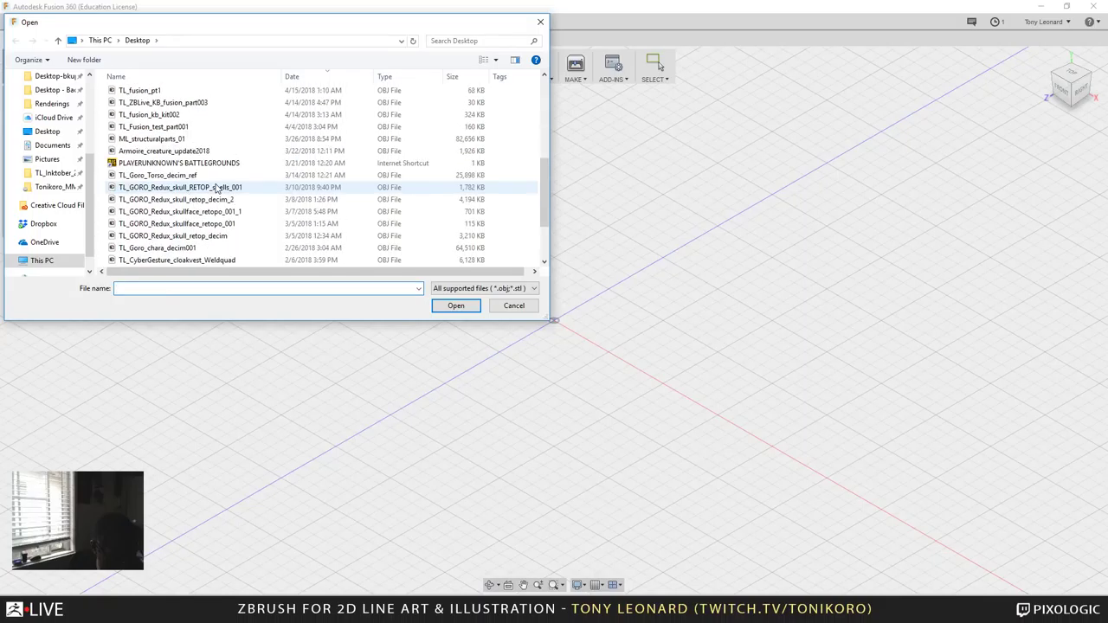
pyautogui.scroll(8, 216, 188)
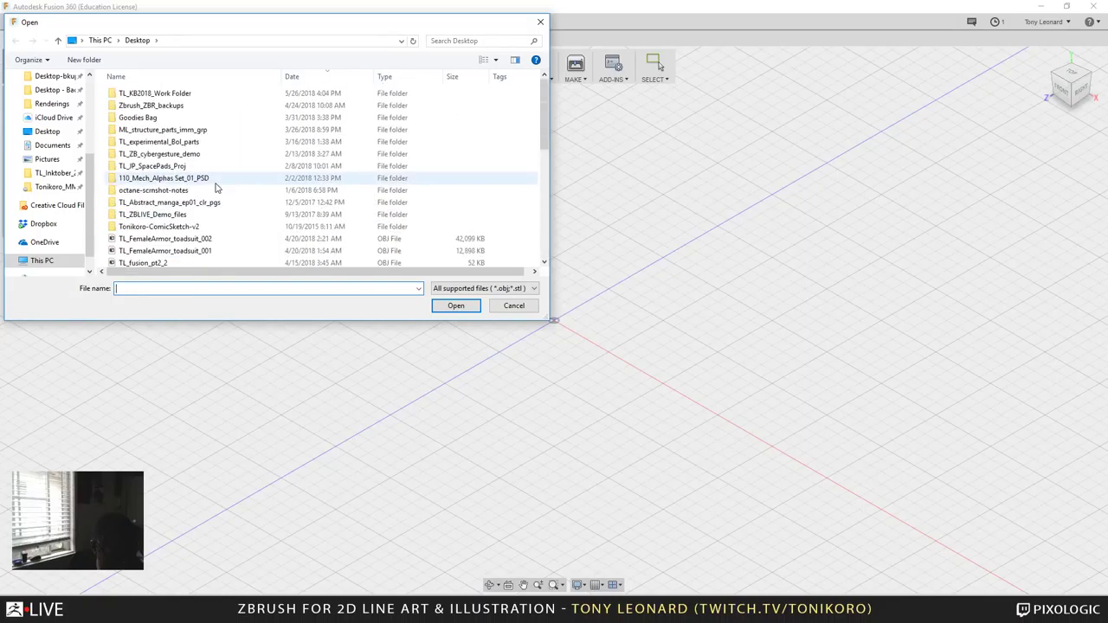
pyautogui.scroll(-8, 221, 191)
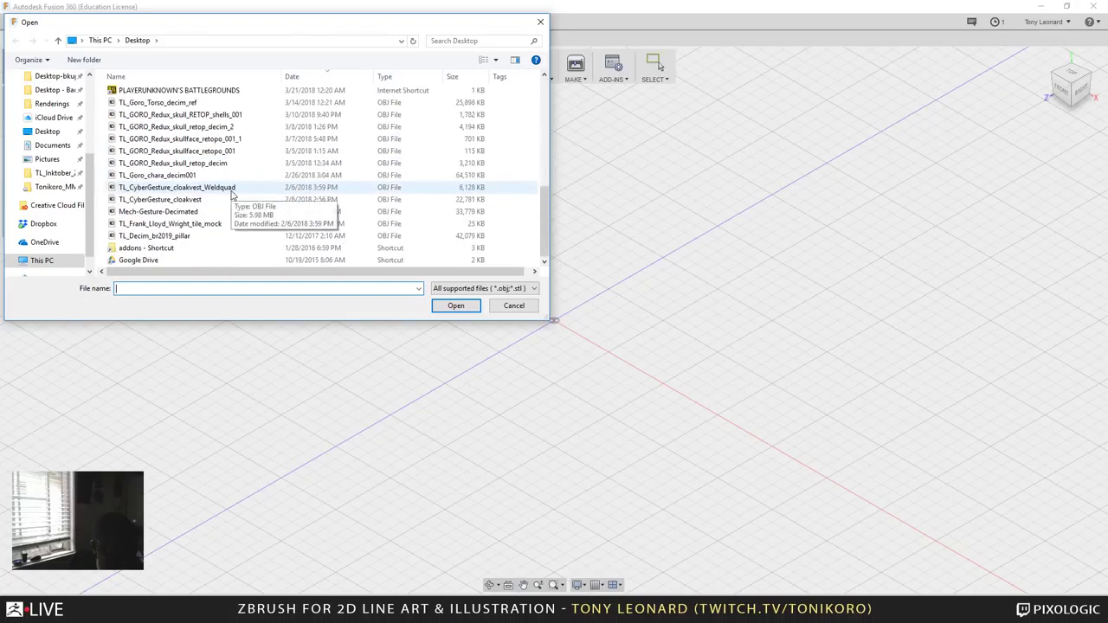
pyautogui.scroll(4, 232, 201)
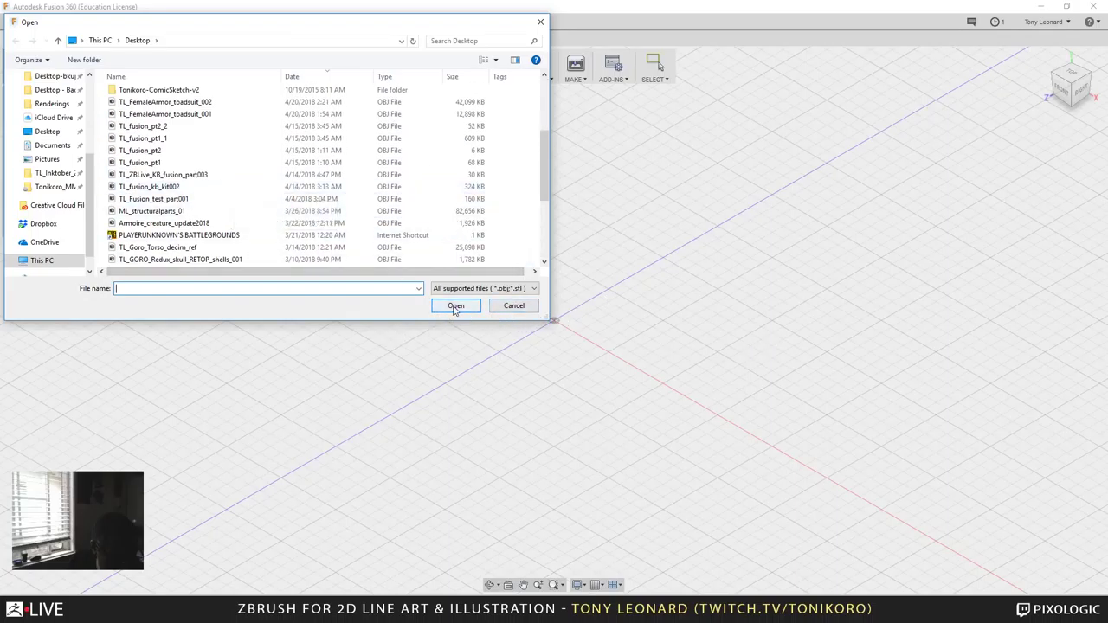
pyautogui.click(513, 306)
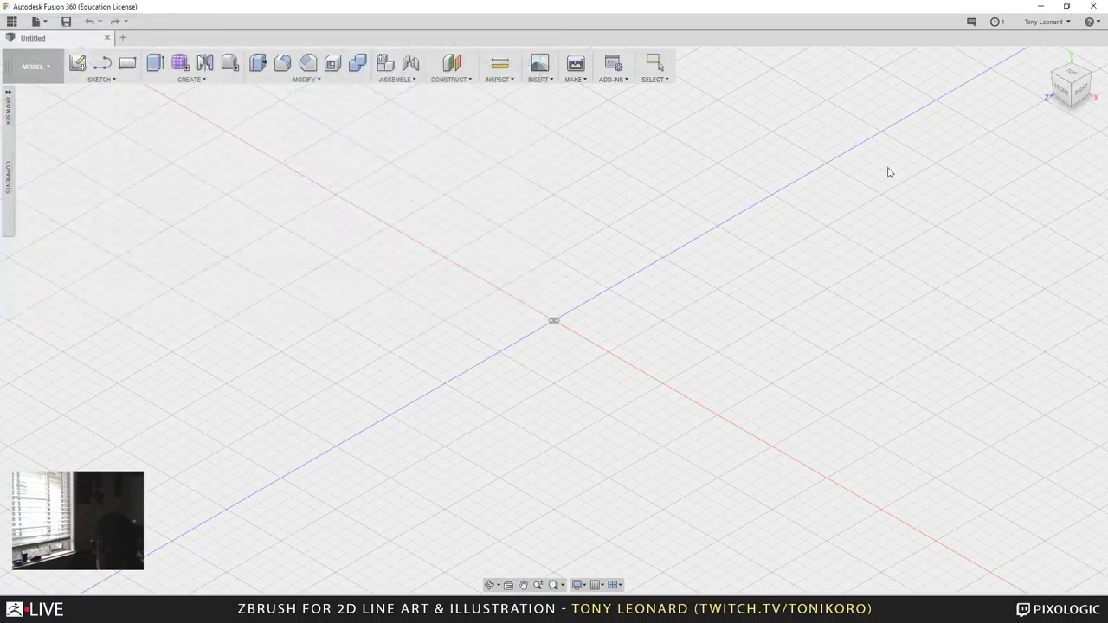
# Step: Switch to the Right view, check the Grid and Snaps options, and zoom in near the origin
pyautogui.click(1084, 93)
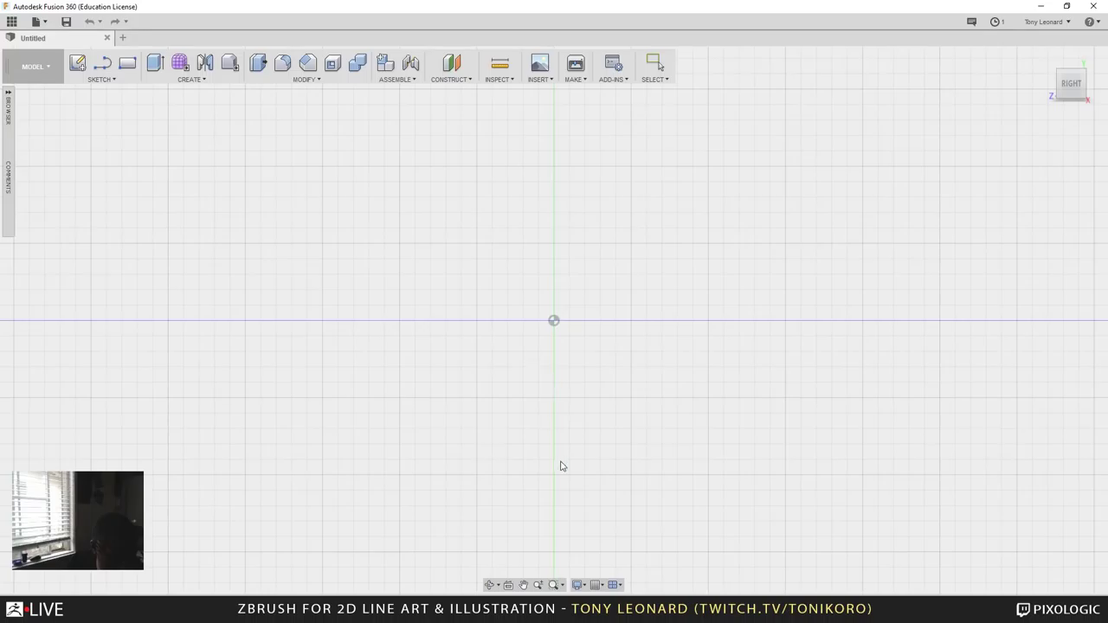
pyautogui.click(596, 587)
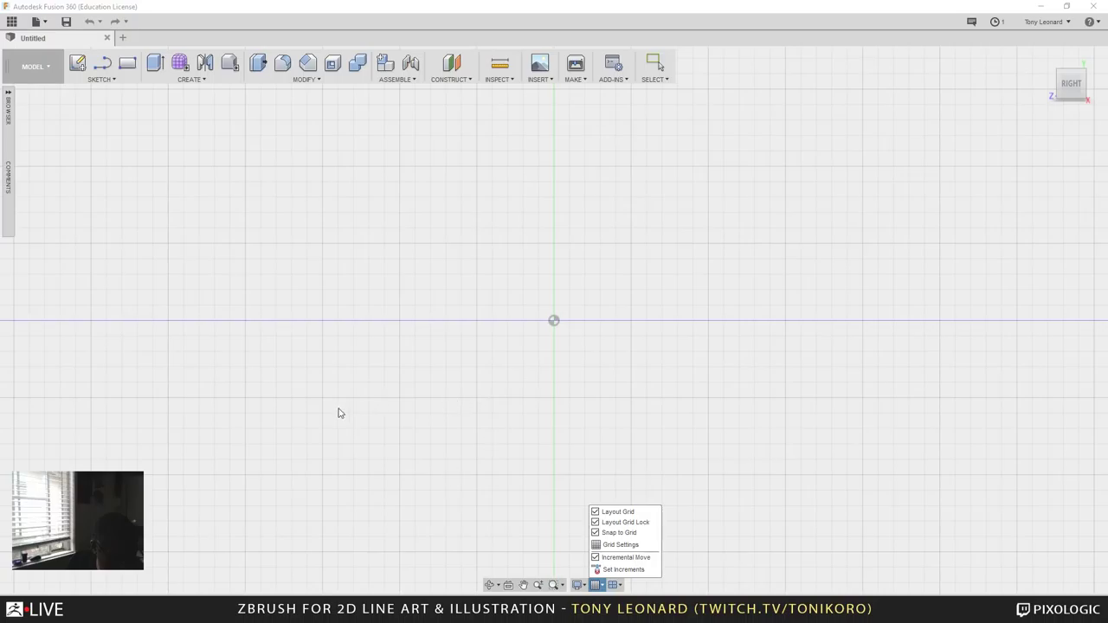
pyautogui.scroll(5, 511, 256)
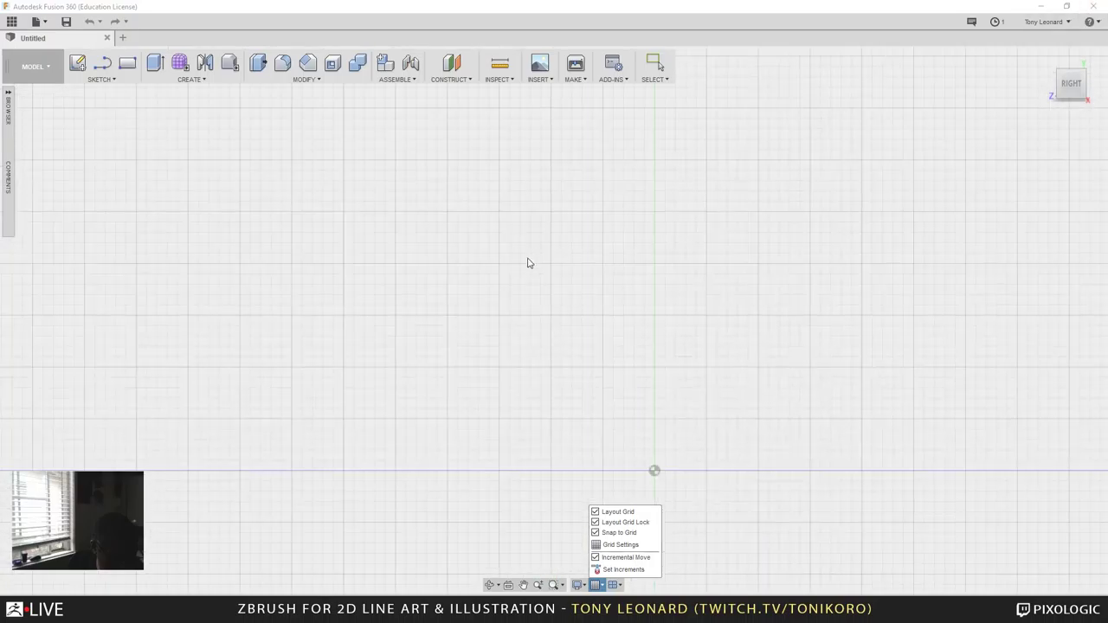
pyautogui.scroll(2, 508, 260)
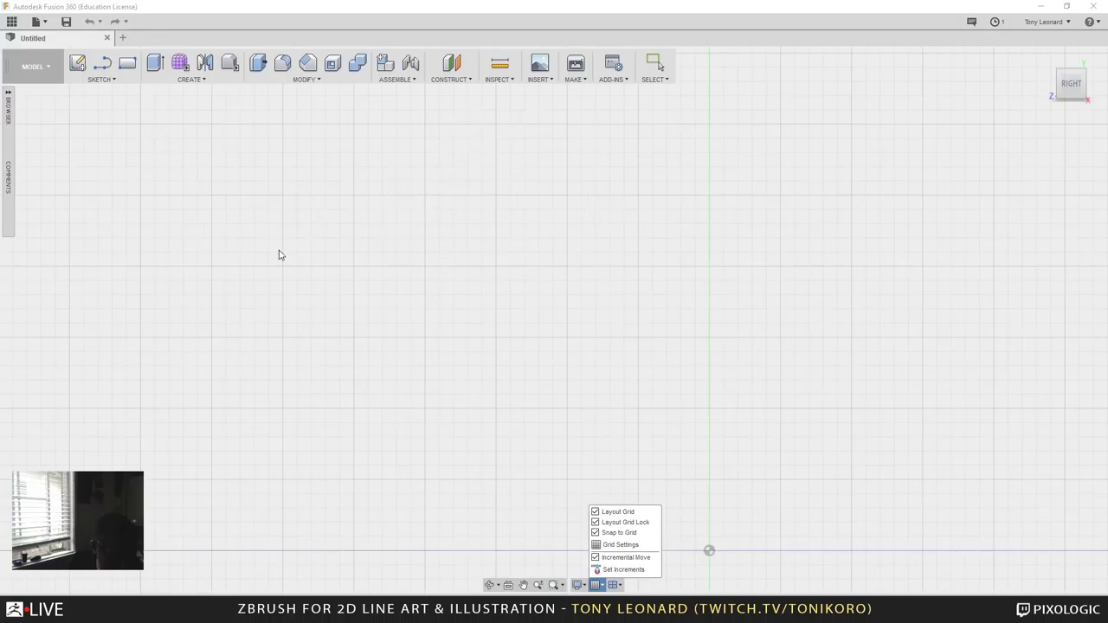
pyautogui.press('Escape')
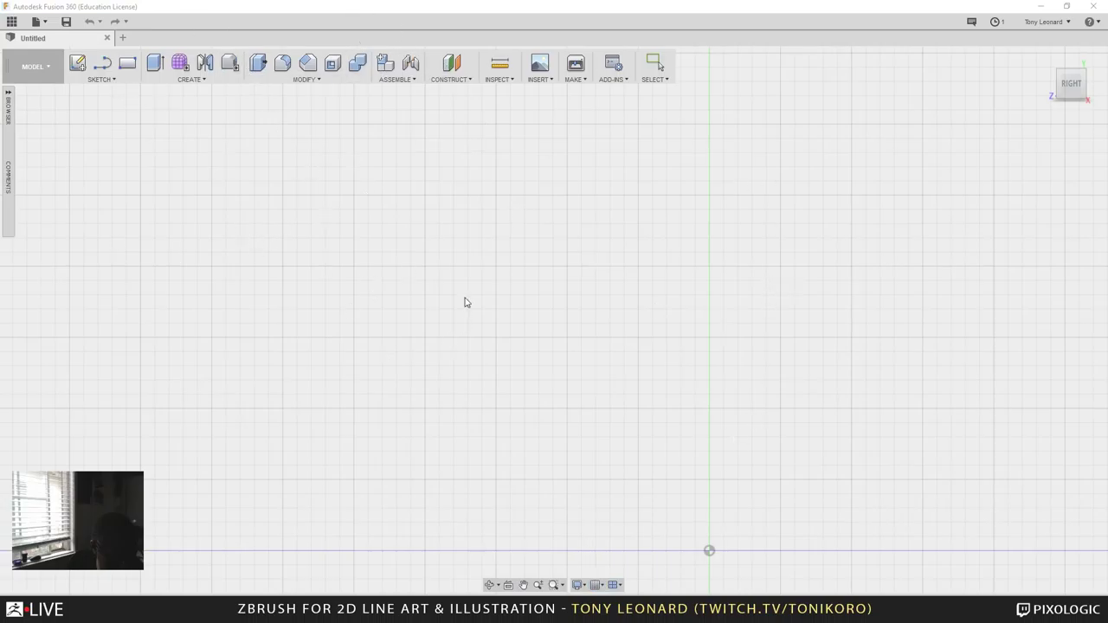
# Step: Start a line sketch on the side plane
pyautogui.click(102, 65)
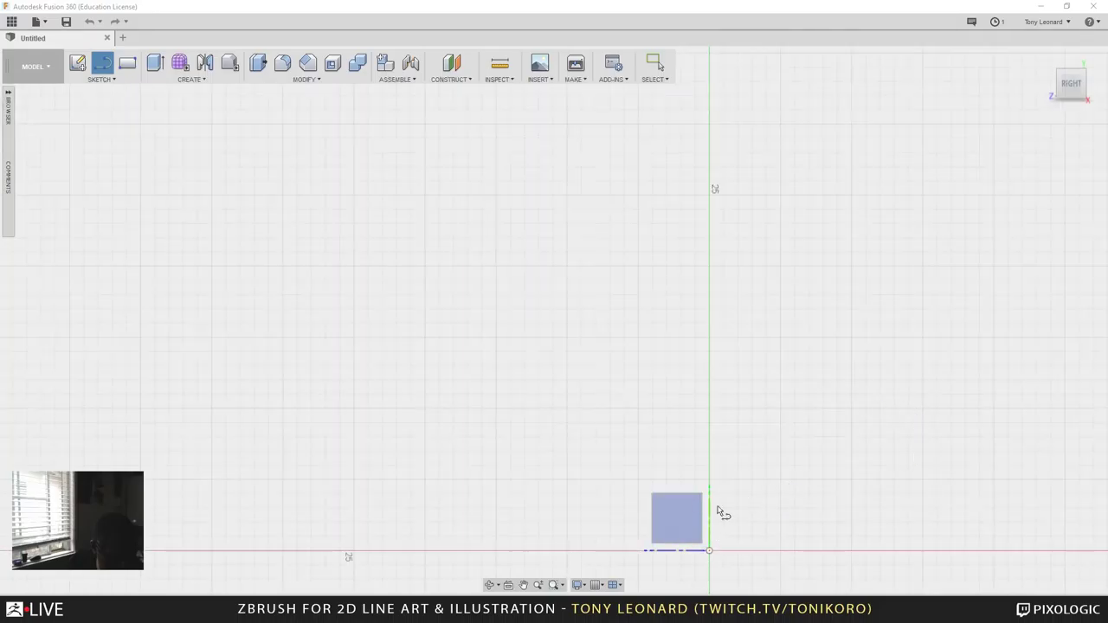
pyautogui.click(685, 511)
pyautogui.moveTo(685, 512); pyautogui.dragTo(578, 355, button='middle')
pyautogui.click(403, 119)
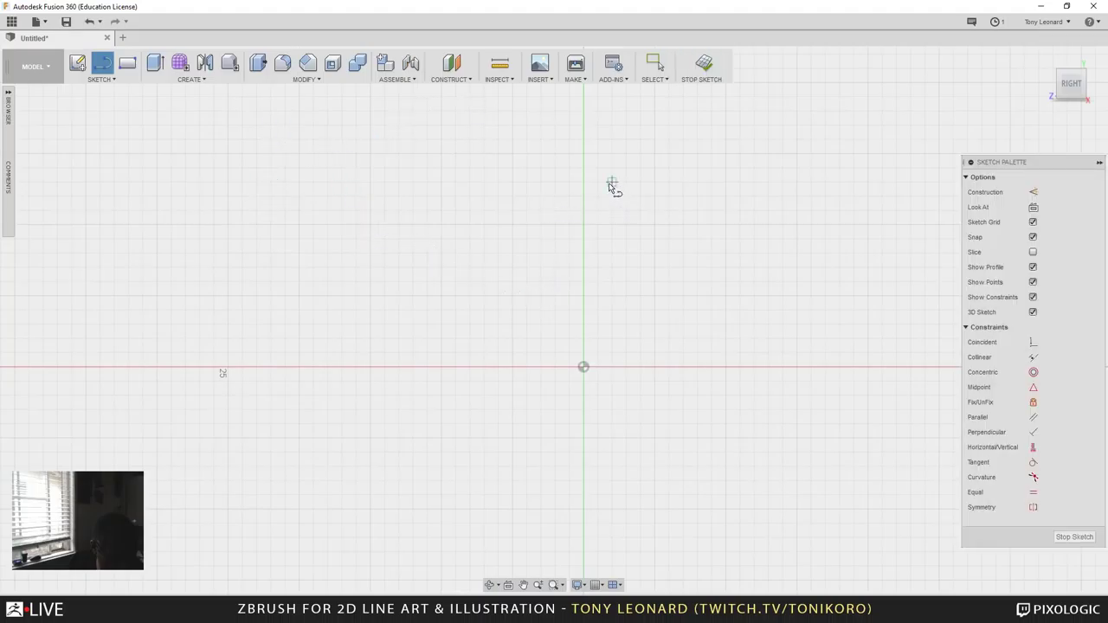
pyautogui.click(584, 309)
# Step: Draw the outline's long top edge with a V-notch stepping down and back up
pyautogui.click(301, 170)
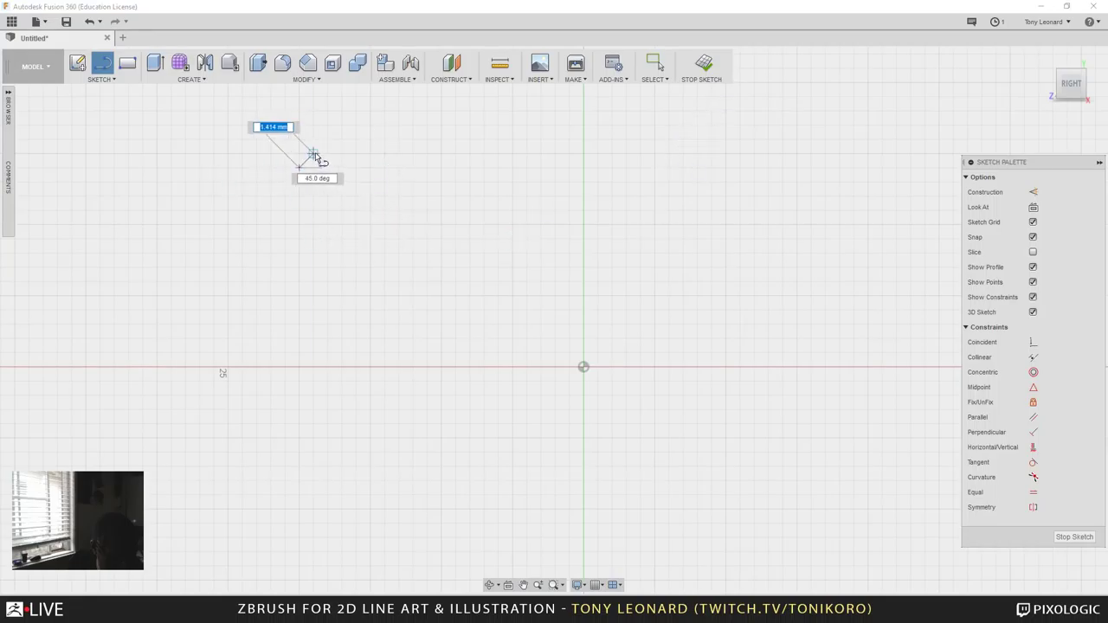
pyautogui.click(312, 156)
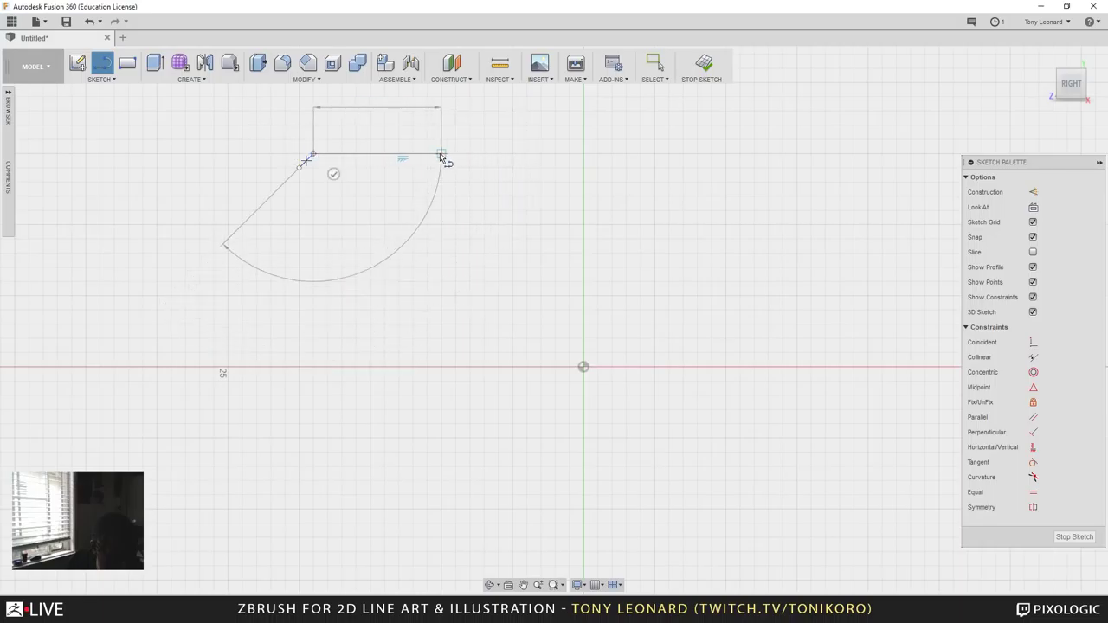
pyautogui.click(441, 154)
pyautogui.click(456, 181)
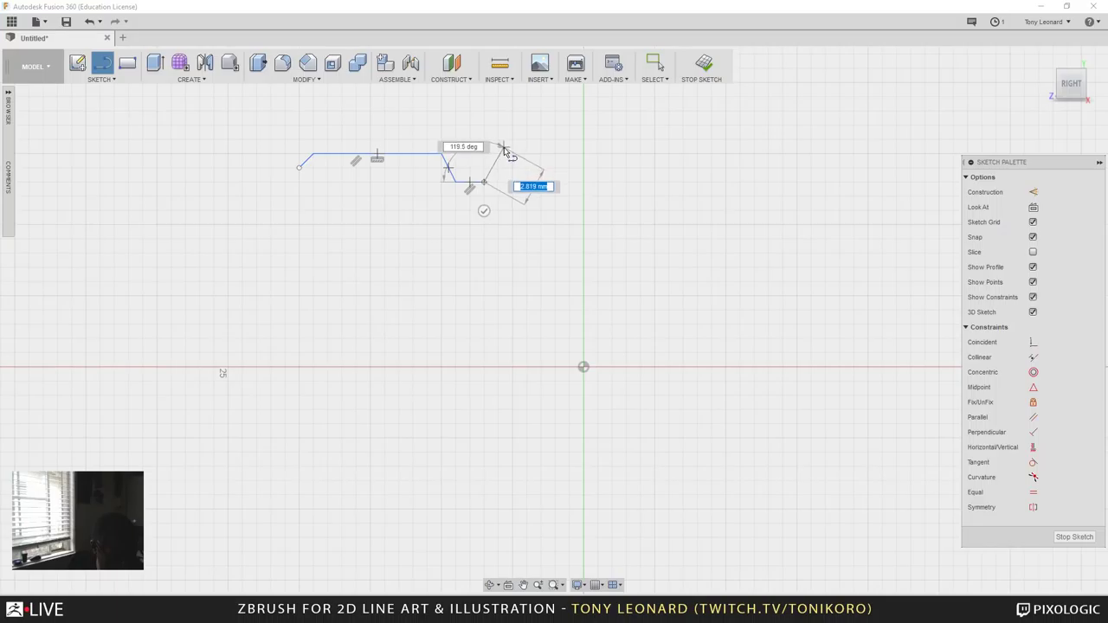
pyautogui.click(497, 154)
pyautogui.click(554, 154)
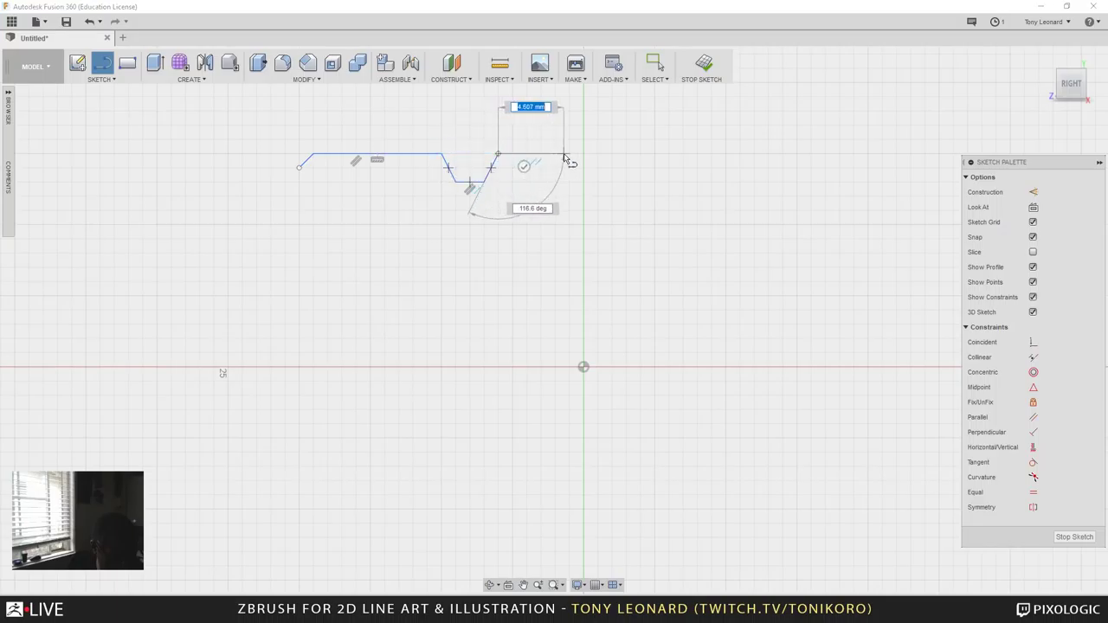
pyautogui.click(567, 166)
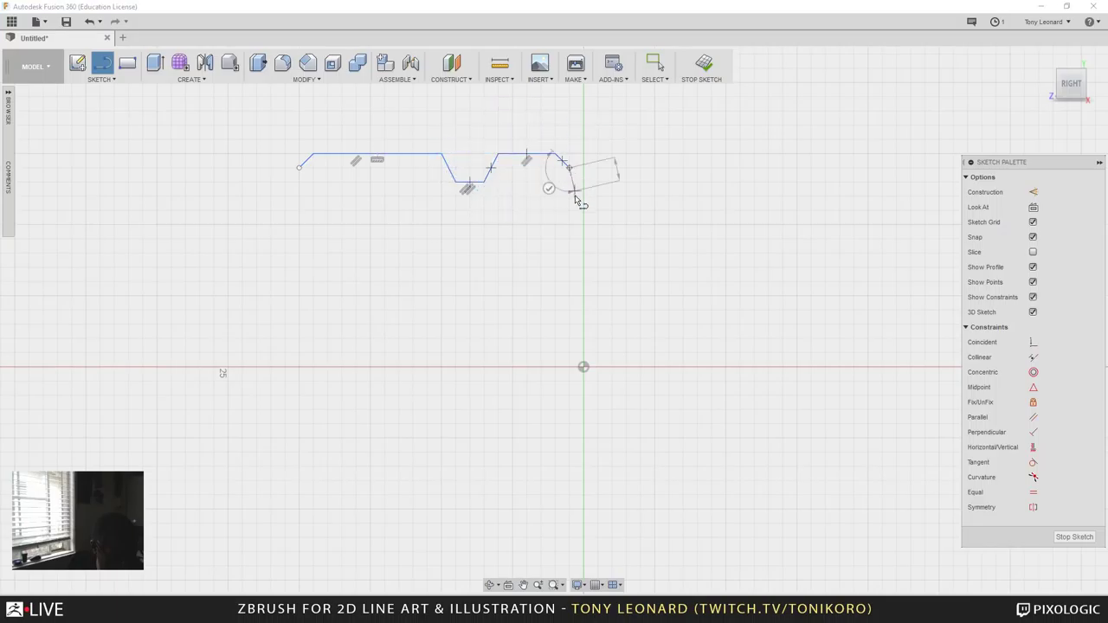
# Step: Draw the right, bottom and left edges, closing the outline at its start point
pyautogui.click(569, 194)
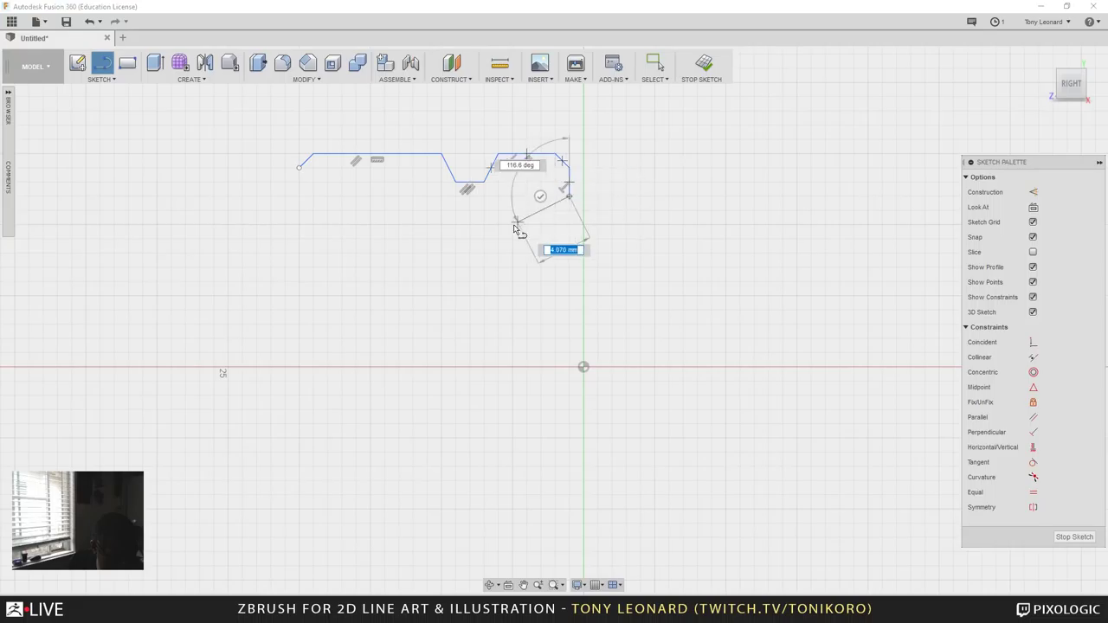
pyautogui.click(512, 224)
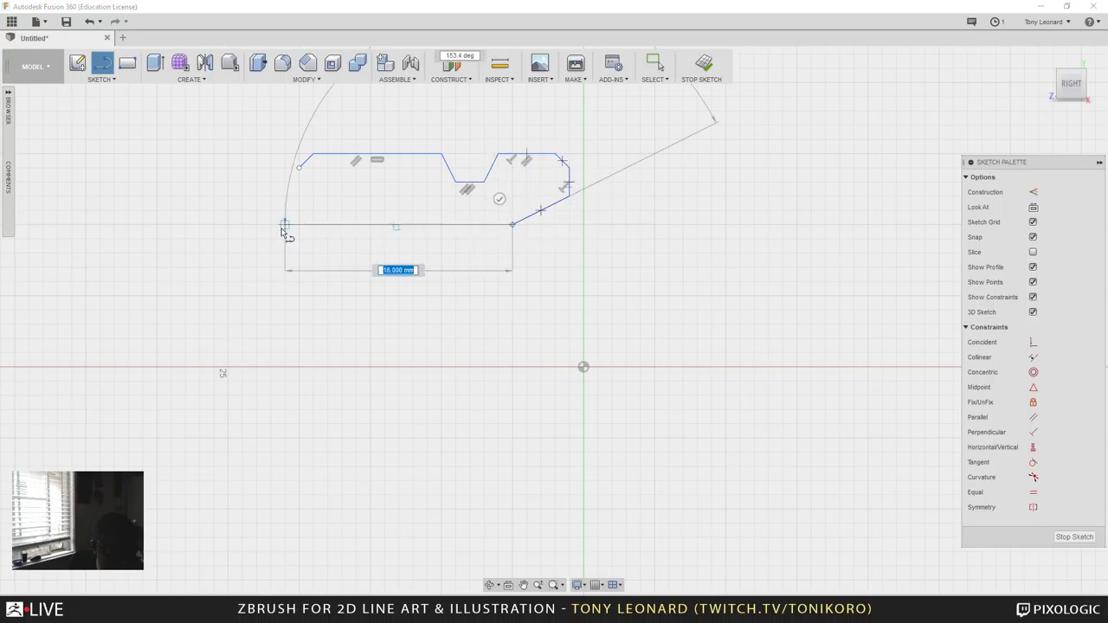
pyautogui.click(369, 225)
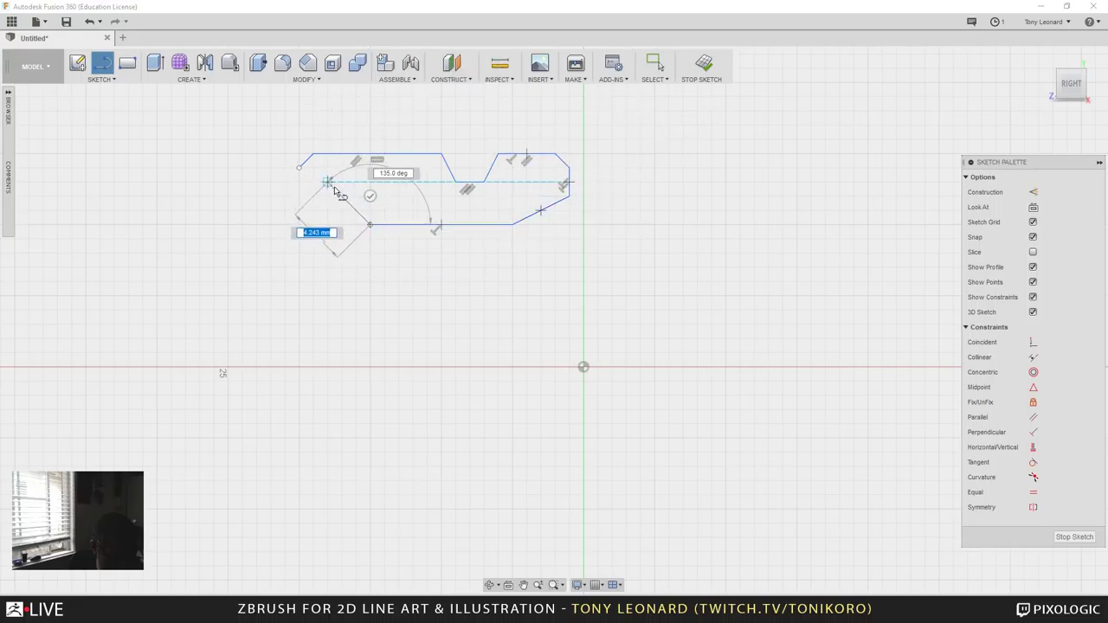
pyautogui.click(340, 197)
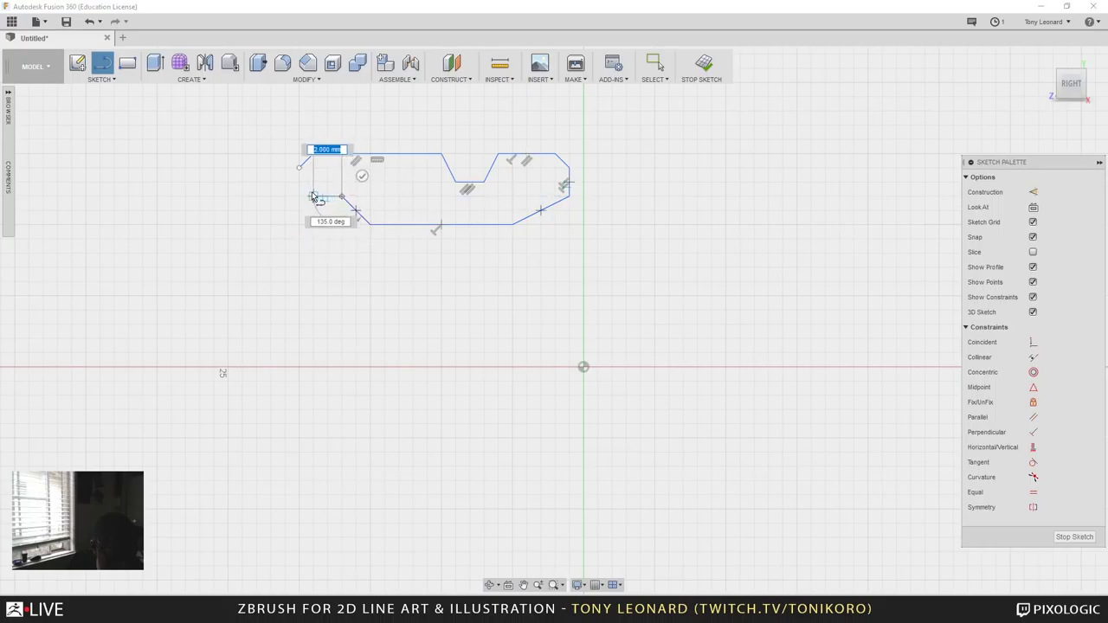
pyautogui.click(299, 182)
pyautogui.click(299, 167)
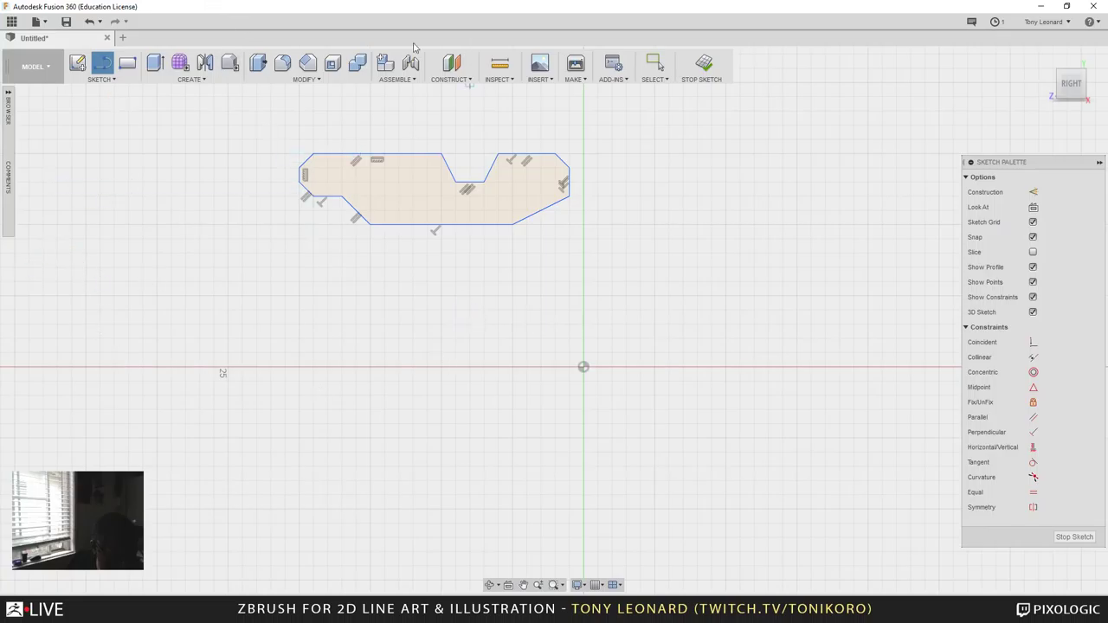
# Step: Switch to the 2-Point Rectangle tool and zoom in on the plate's bottom edge
pyautogui.click(127, 62)
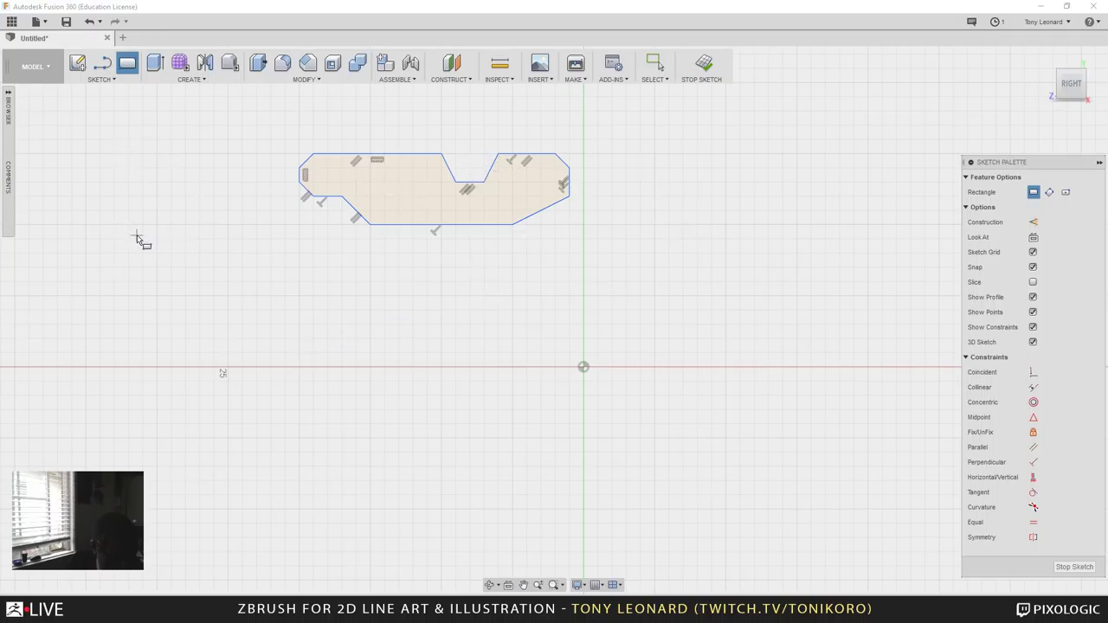
pyautogui.scroll(-5, 249, 233)
pyautogui.scroll(6, 237, 250)
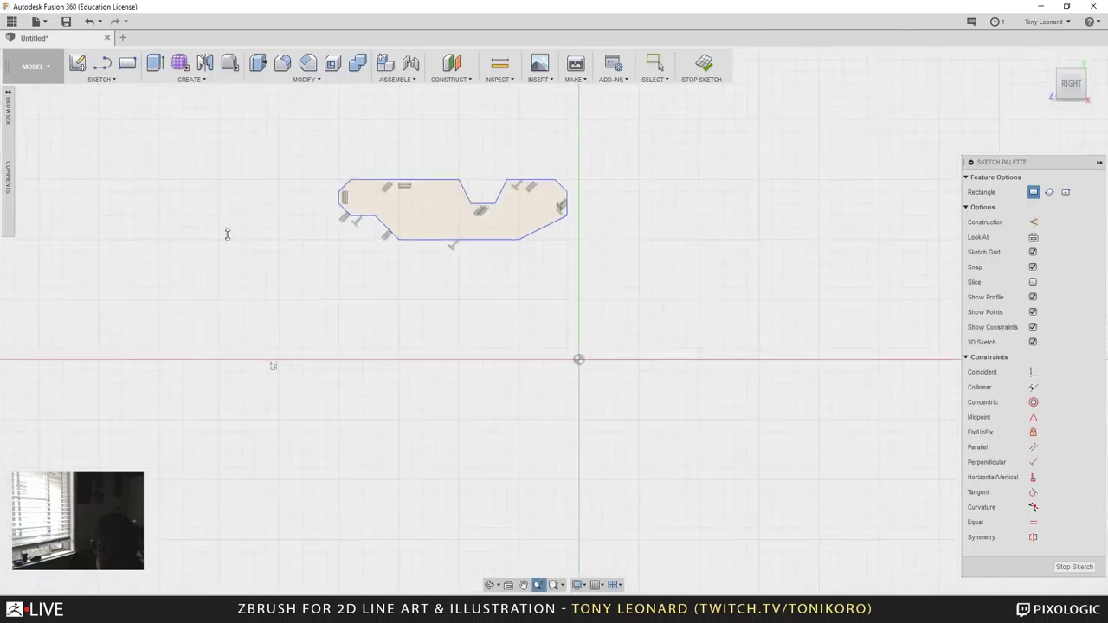
pyautogui.scroll(-4, 213, 234)
pyautogui.scroll(2, 213, 260)
pyautogui.scroll(-3, 176, 231)
pyautogui.scroll(5, 226, 295)
pyautogui.scroll(-1, 151, 230)
pyautogui.scroll(2, 153, 240)
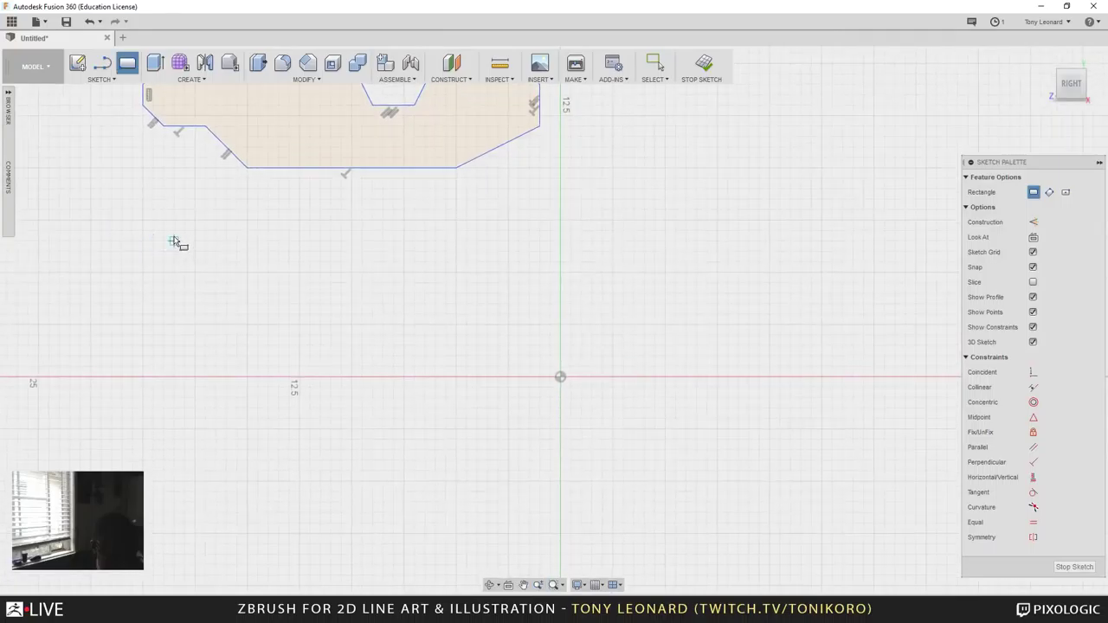
# Step: Draw two small rectangular tabs below the bottom edge and finish the sketch
pyautogui.click(267, 168)
pyautogui.click(279, 187)
pyautogui.click(424, 169)
pyautogui.click(435, 187)
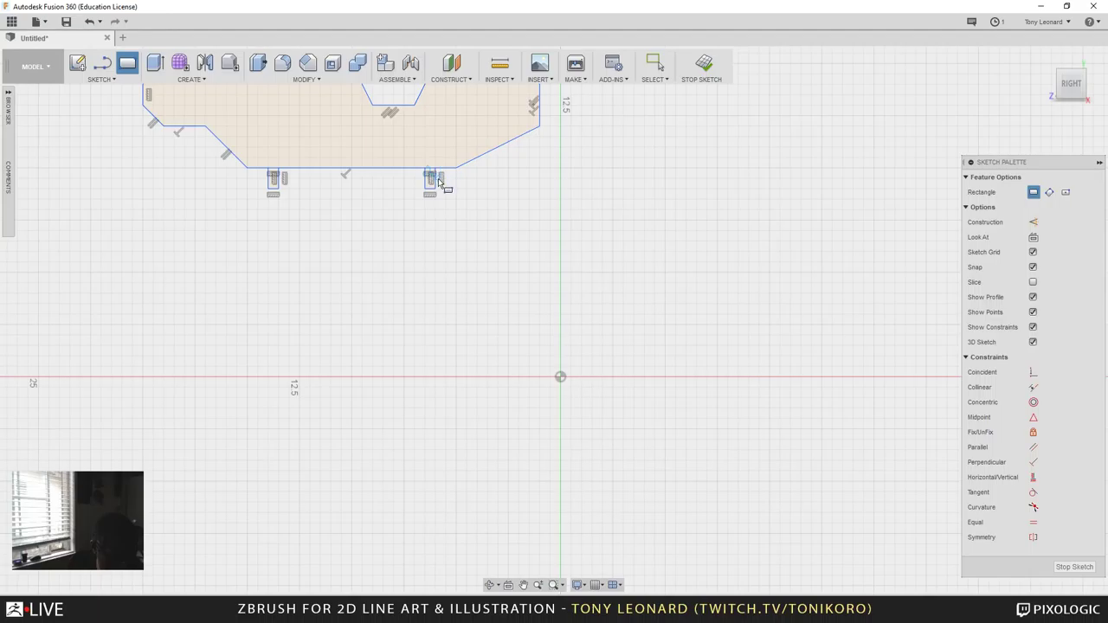
pyautogui.click(703, 62)
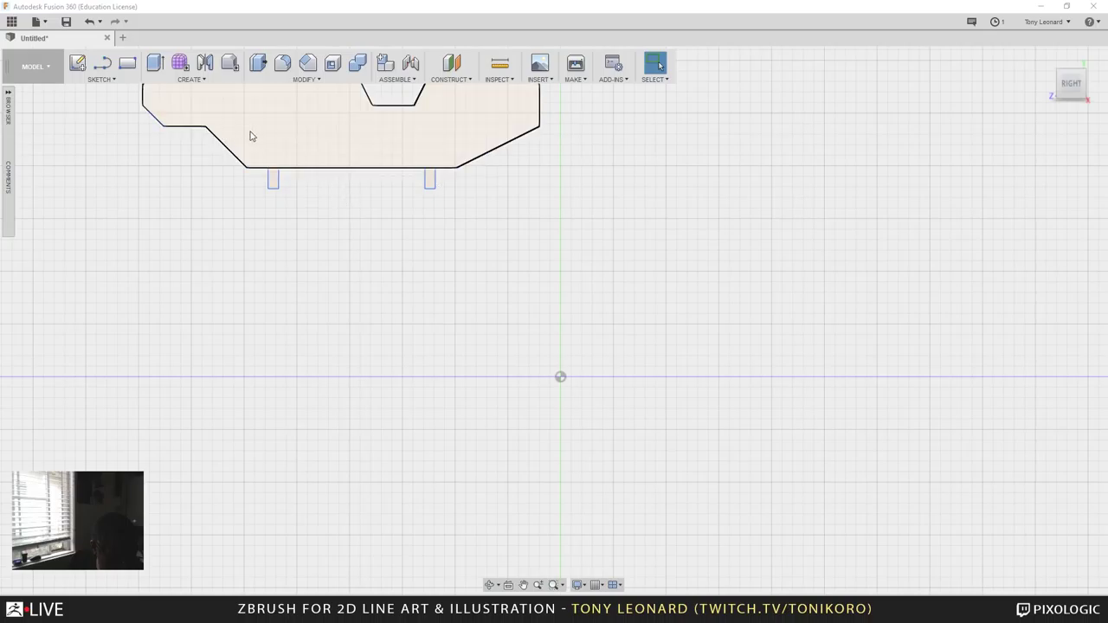
# Step: Select the main plate profile and both tab profiles
pyautogui.click(361, 116)
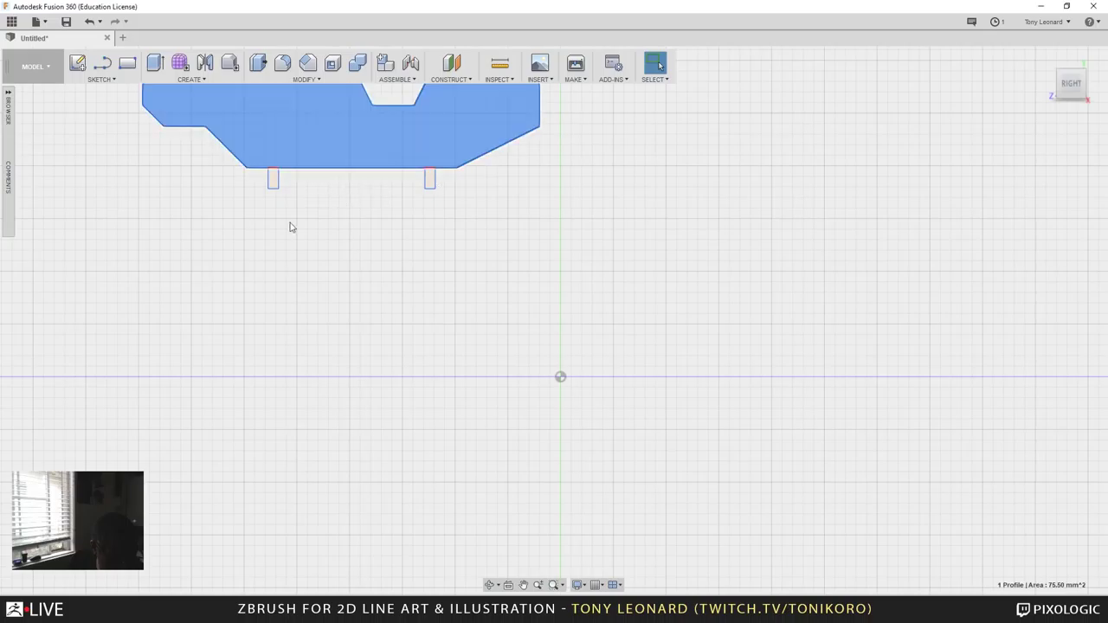
pyautogui.keyDown('shift'); pyautogui.click(272, 178); pyautogui.keyUp('shift')
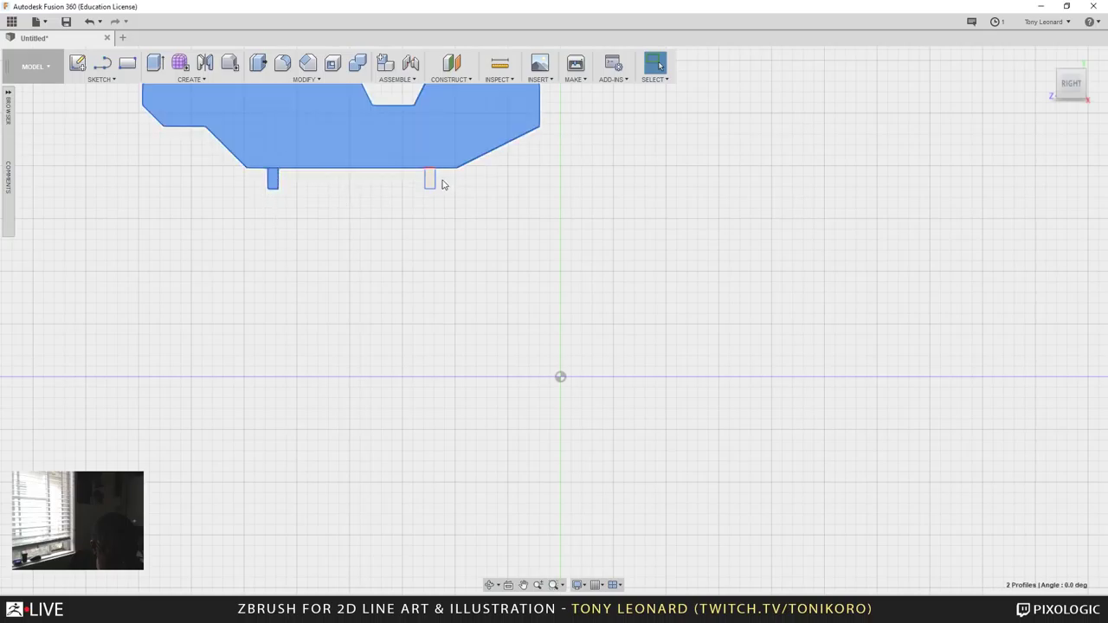
pyautogui.keyDown('shift'); pyautogui.click(430, 180); pyautogui.keyUp('shift')
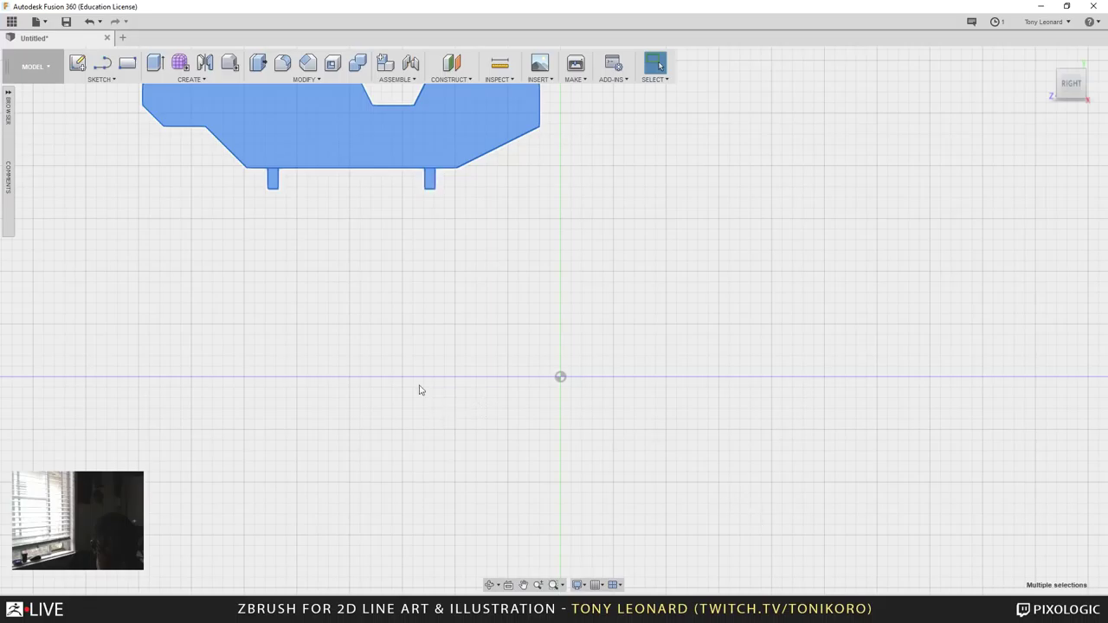
pyautogui.scroll(-5, 490, 363)
pyautogui.scroll(4, 401, 307)
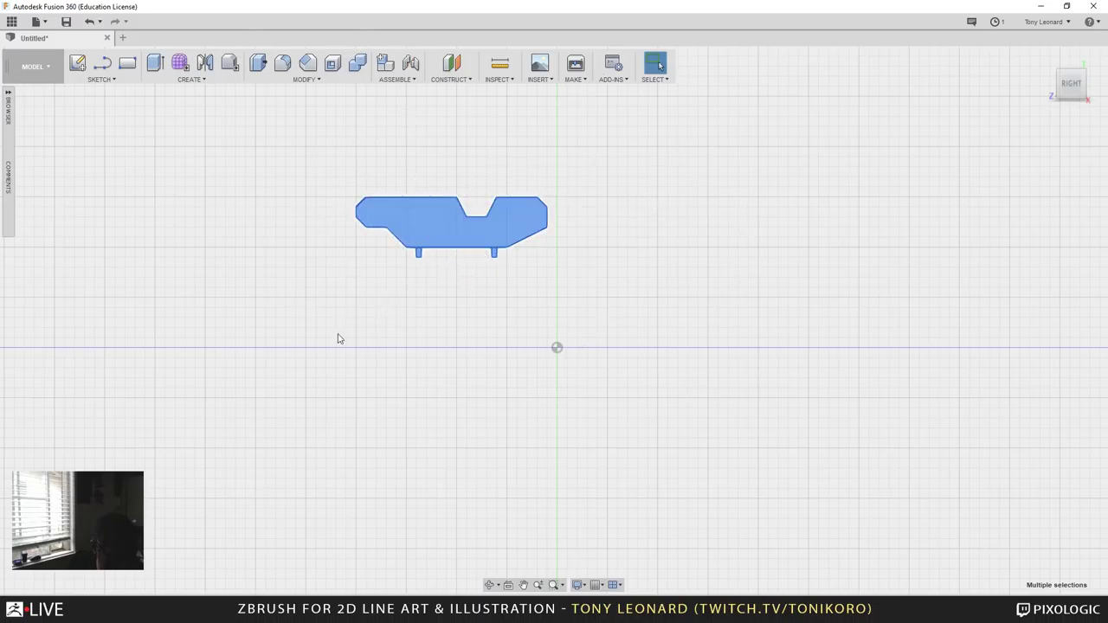
# Step: Extrude the selected profiles symmetrically by 1 mm as a new body
pyautogui.press('e')
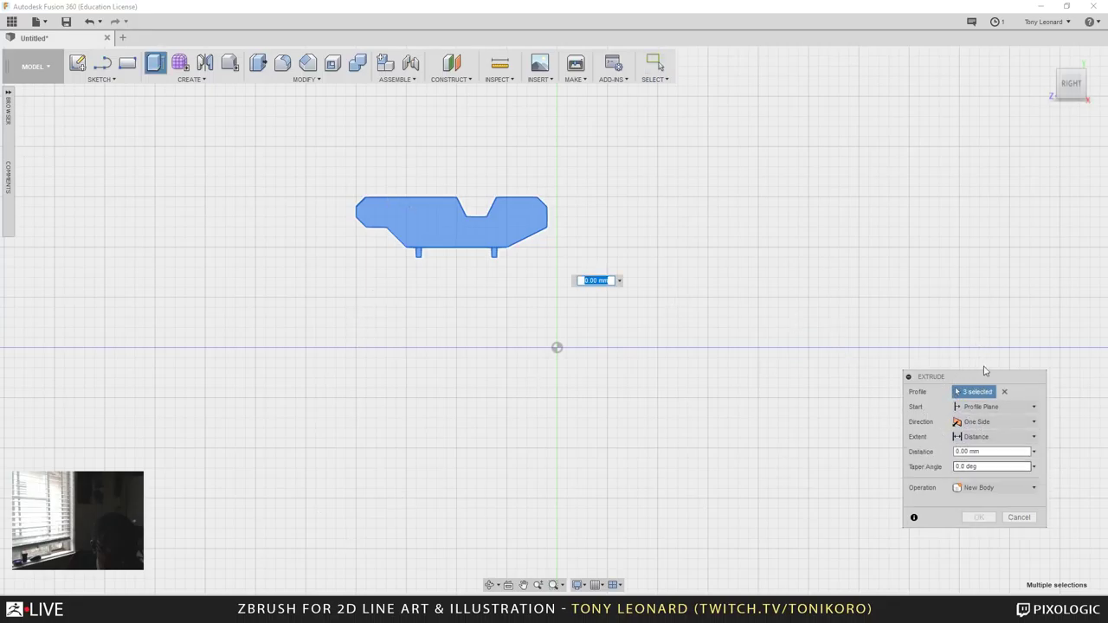
pyautogui.click(996, 423)
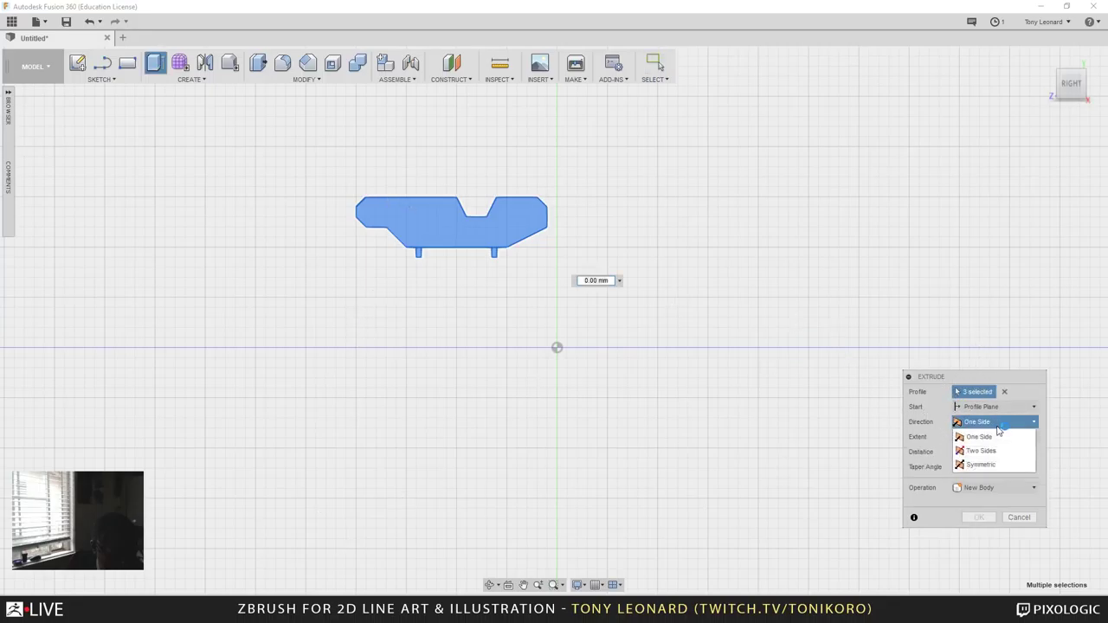
pyautogui.click(982, 465)
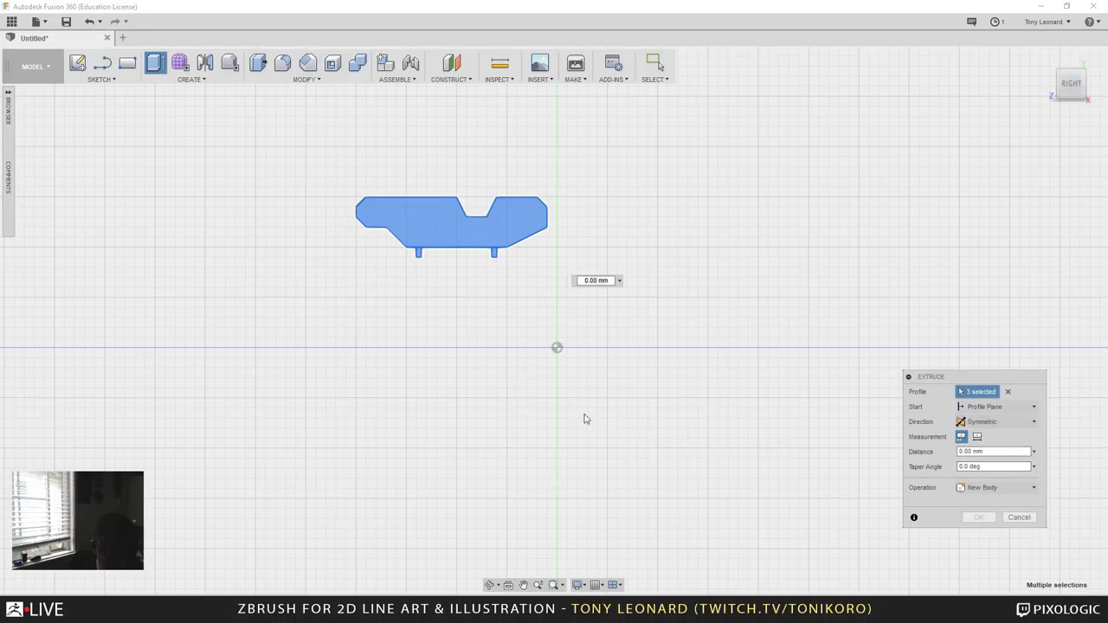
pyautogui.moveTo(245, 391); pyautogui.dragTo(313, 386)
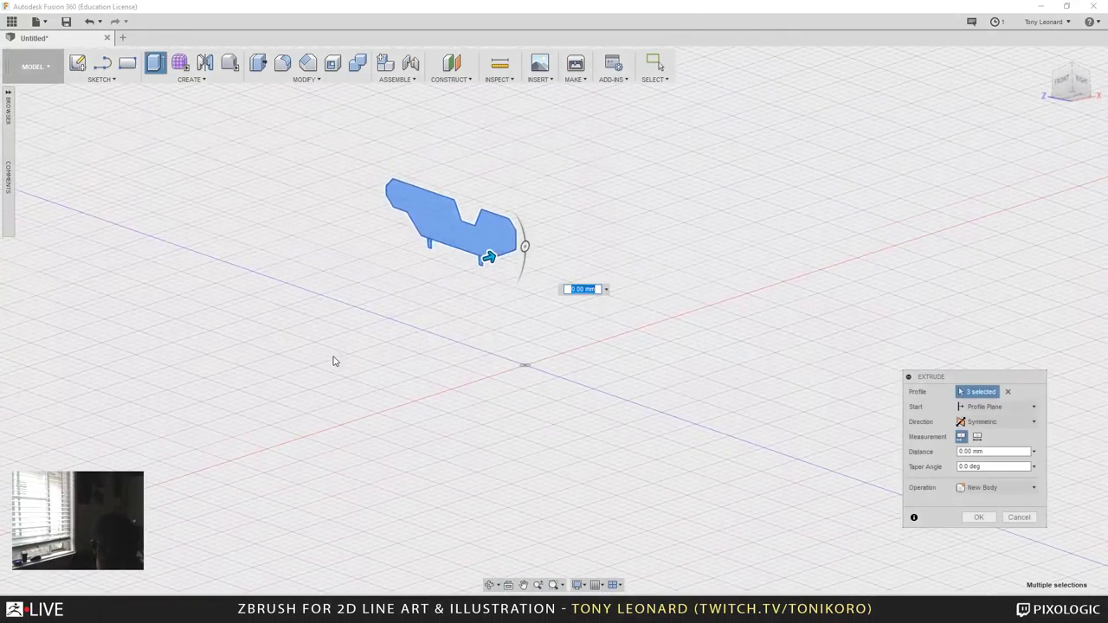
pyautogui.scroll(5, 339, 353)
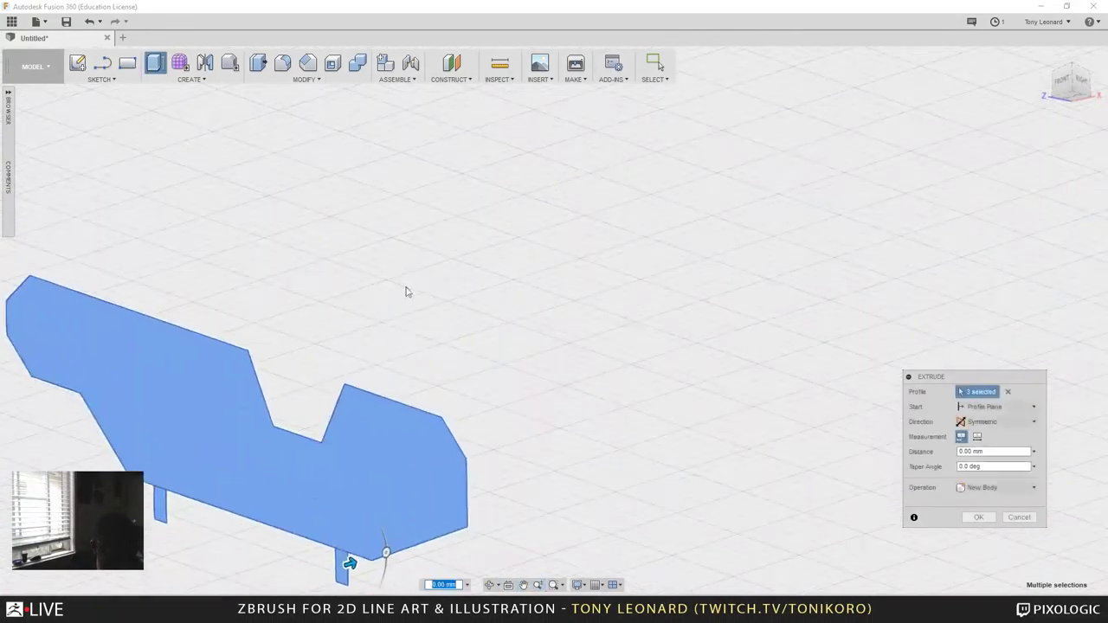
pyautogui.moveTo(407, 292); pyautogui.dragTo(730, 207, button='middle')
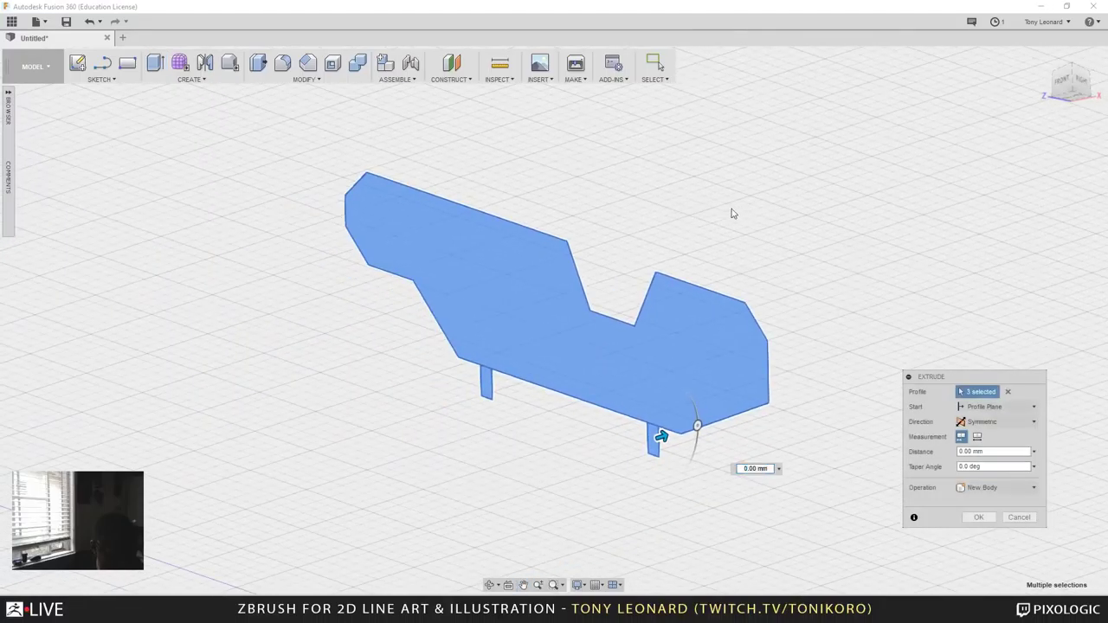
pyautogui.moveTo(625, 225); pyautogui.dragTo(573, 205, button='middle')
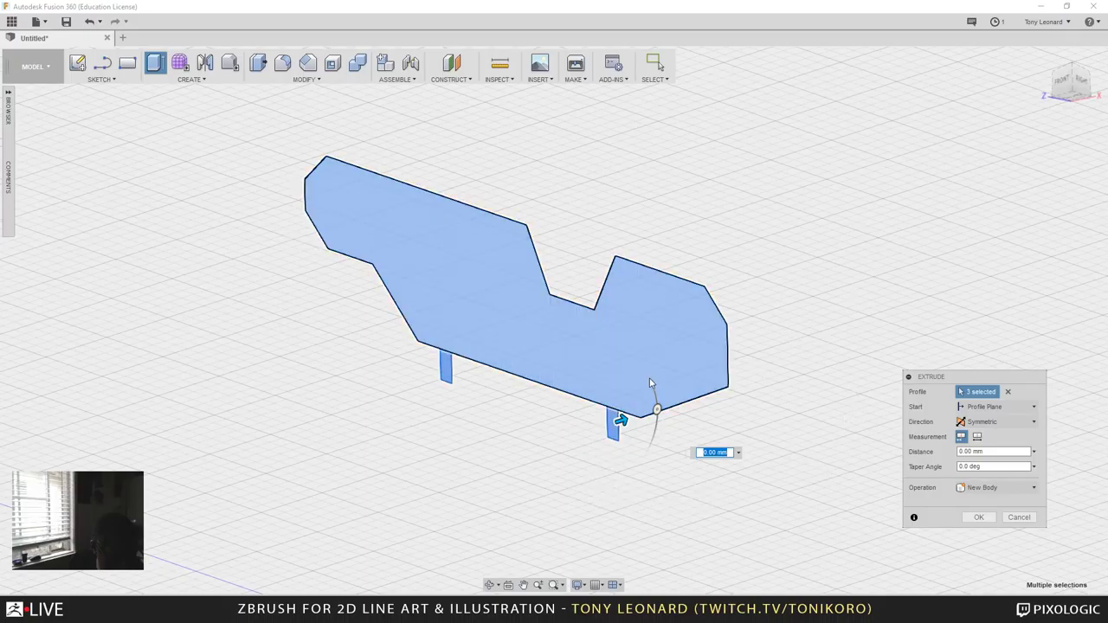
pyautogui.write('1.5')
pyautogui.moveTo(656, 410); pyautogui.dragTo(635, 416)
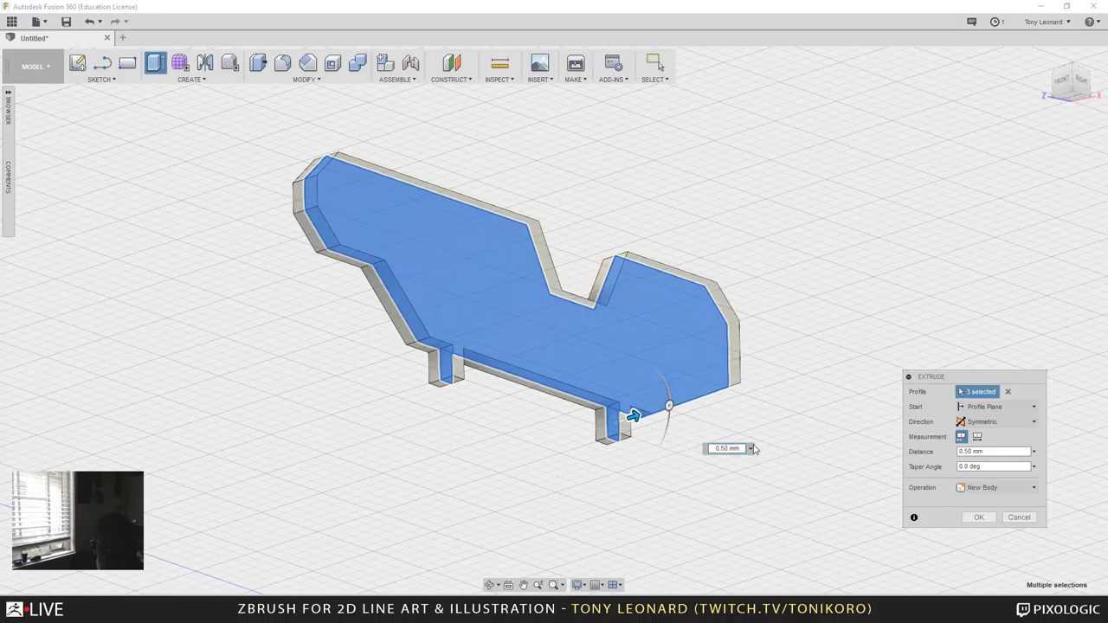
pyautogui.click(745, 449)
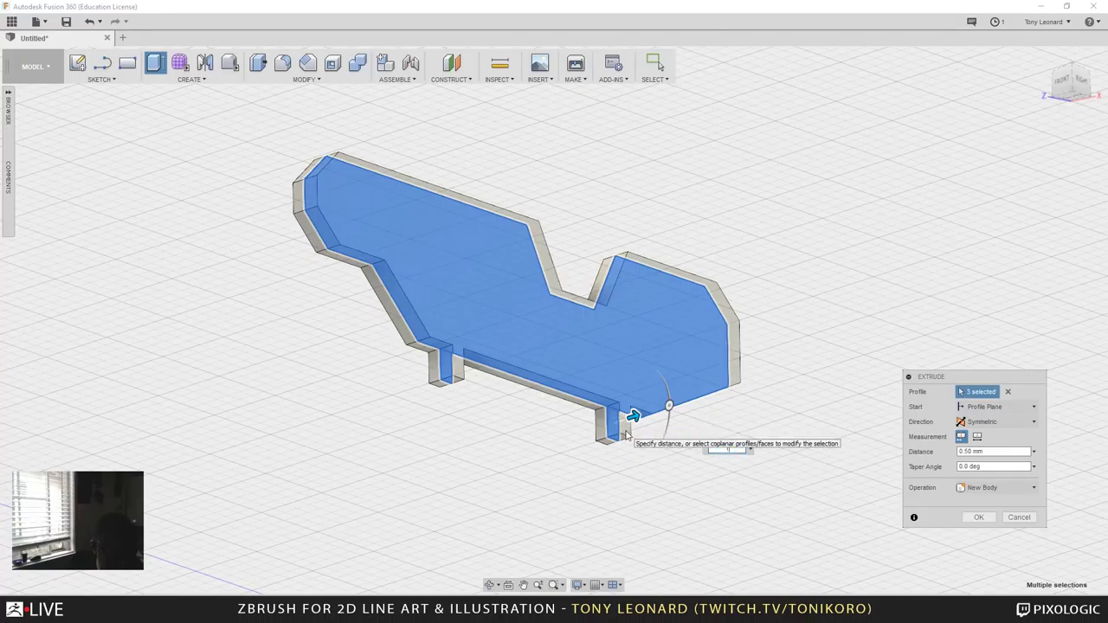
pyautogui.write('1')
pyautogui.press('Return')
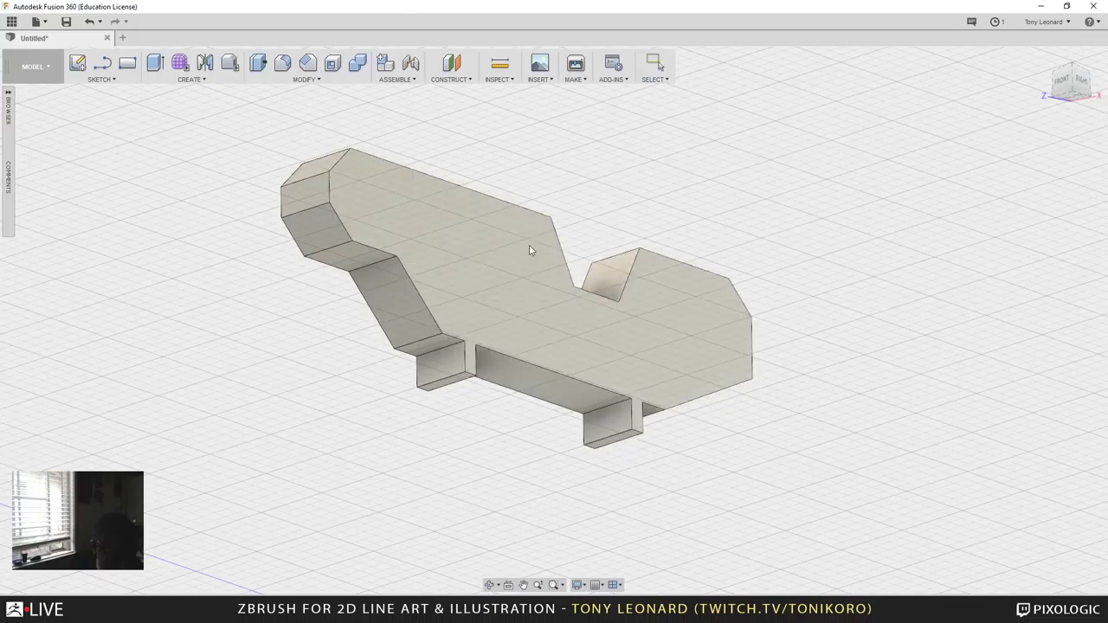
pyautogui.keyDown('shift'); pyautogui.moveTo(571, 142); pyautogui.dragTo(843, 452, button='middle'); pyautogui.keyUp('shift')
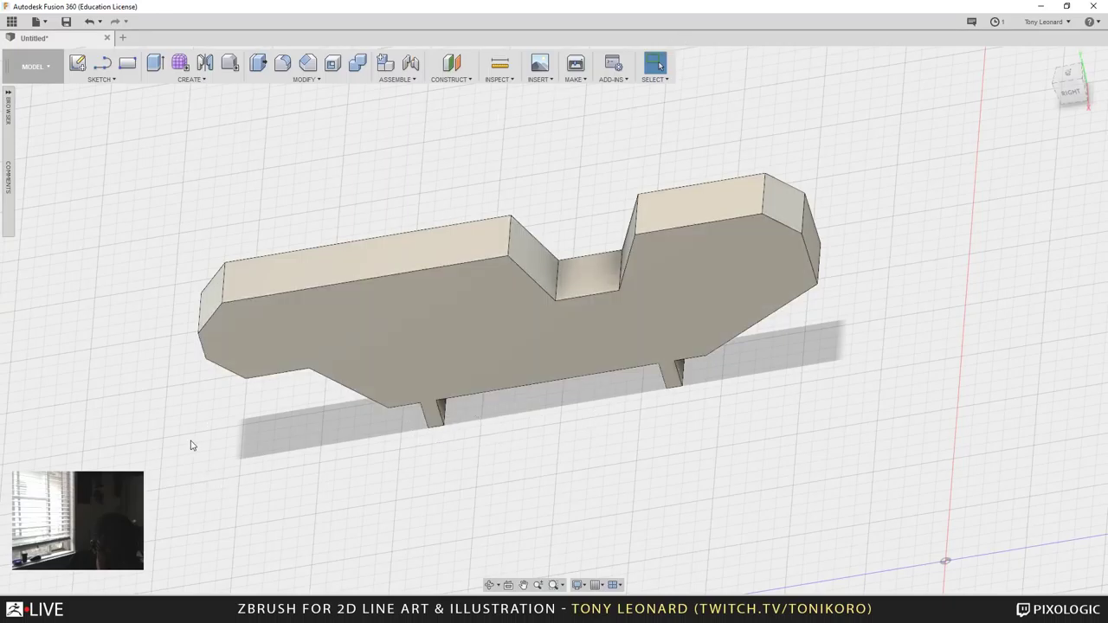
pyautogui.keyDown('shift'); pyautogui.moveTo(195, 475); pyautogui.dragTo(234, 447, button='middle'); pyautogui.keyUp('shift')
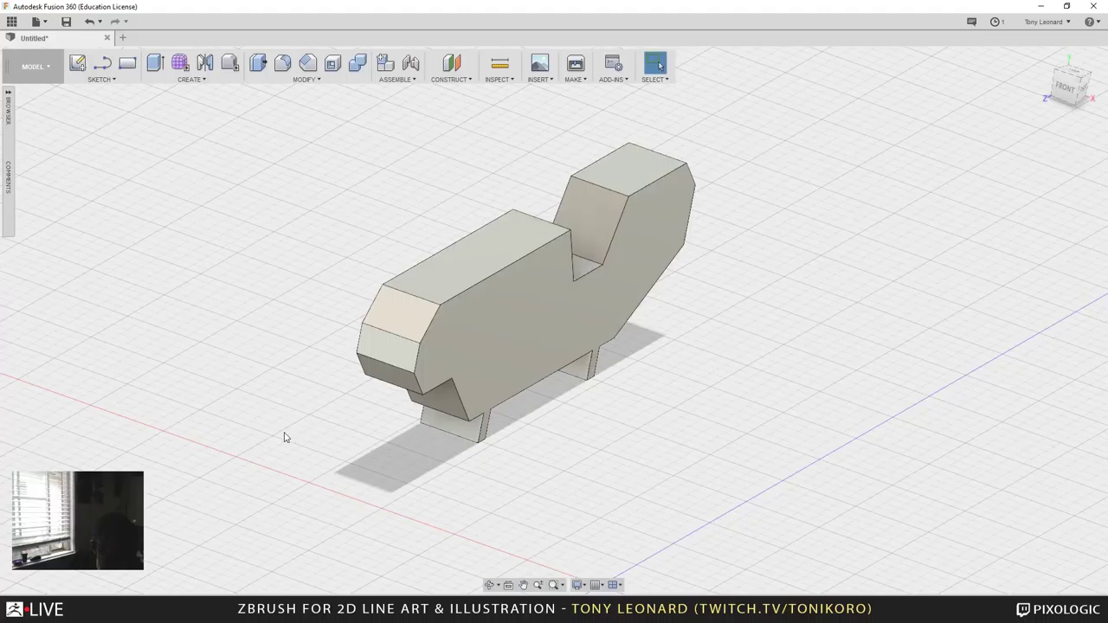
pyautogui.press('F6')
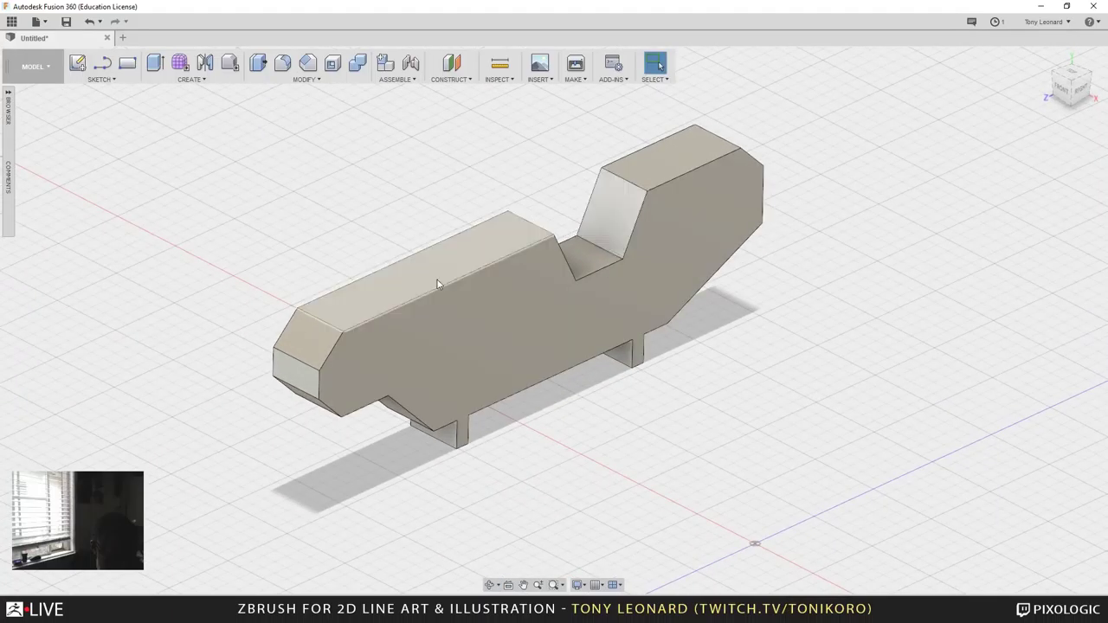
# Step: Select the two long top edges and start a Chamfer through the S command search
pyautogui.click(437, 287)
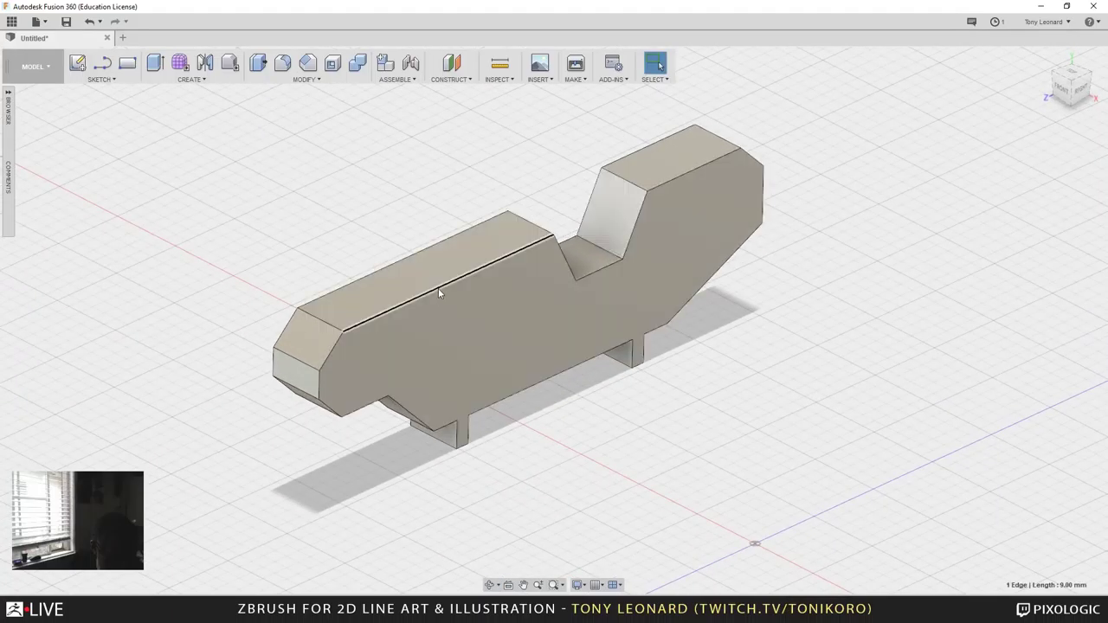
pyautogui.keyDown('shift'); pyautogui.click(390, 267); pyautogui.keyUp('shift')
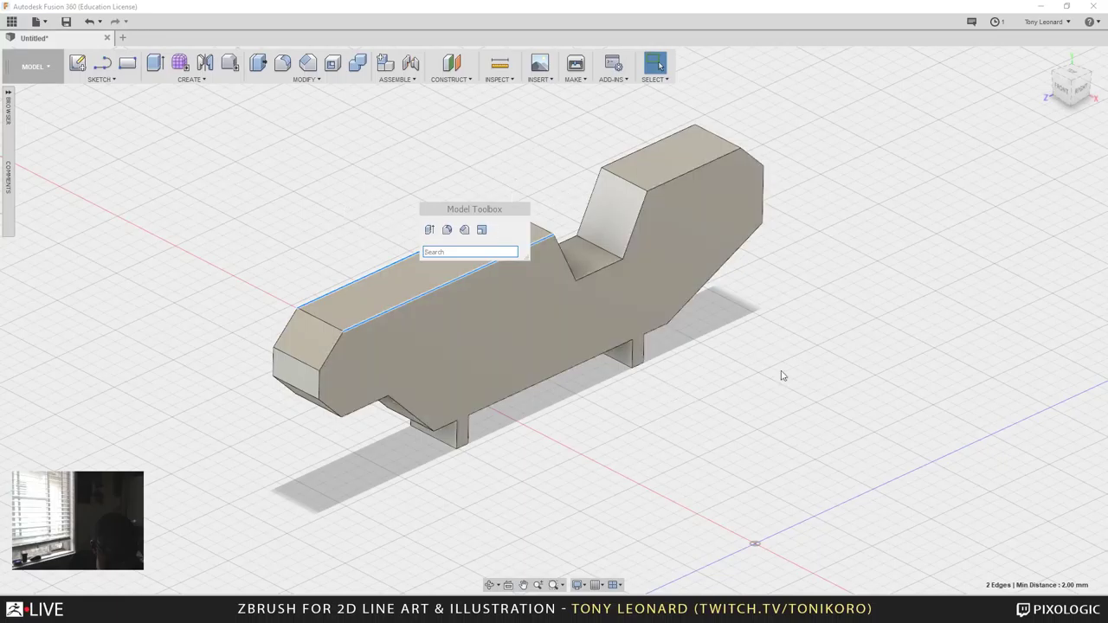
pyautogui.press('Escape')
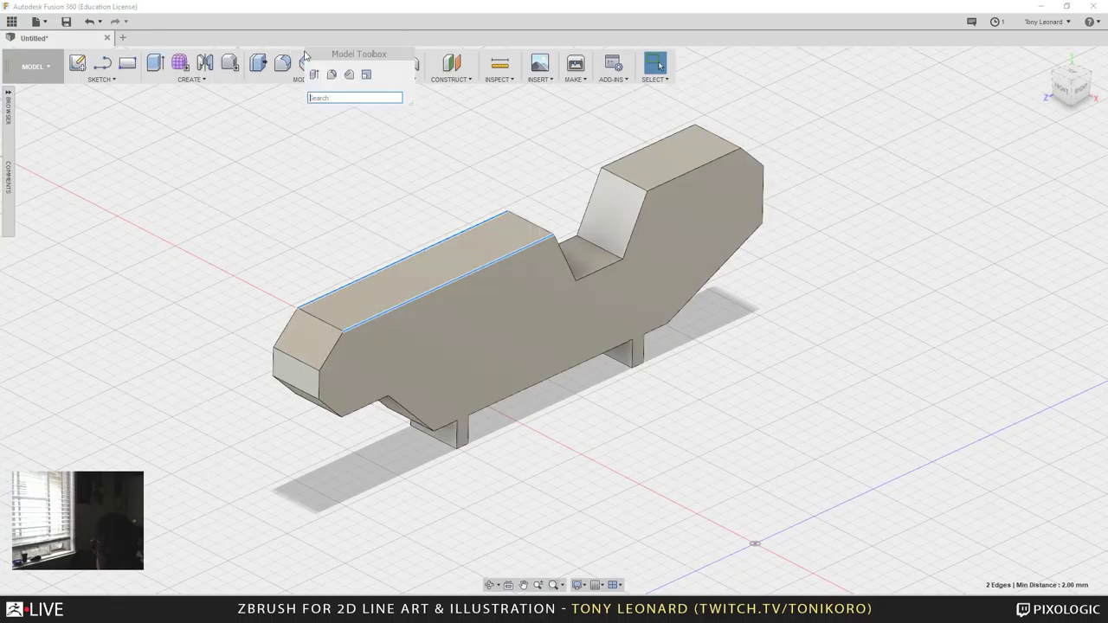
pyautogui.press('s')
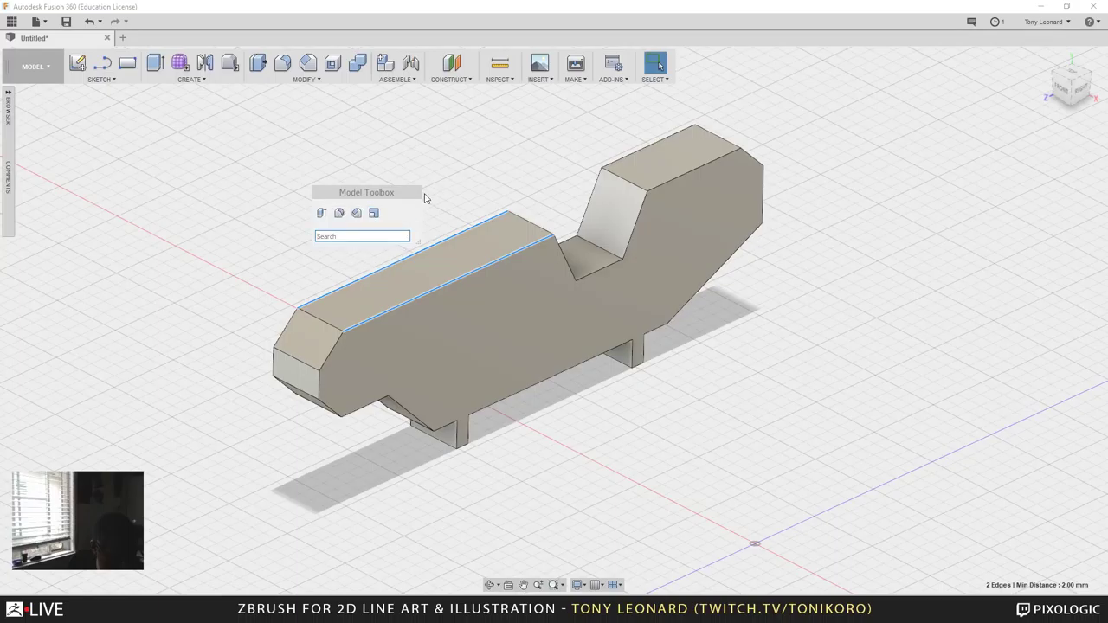
pyautogui.write('c')
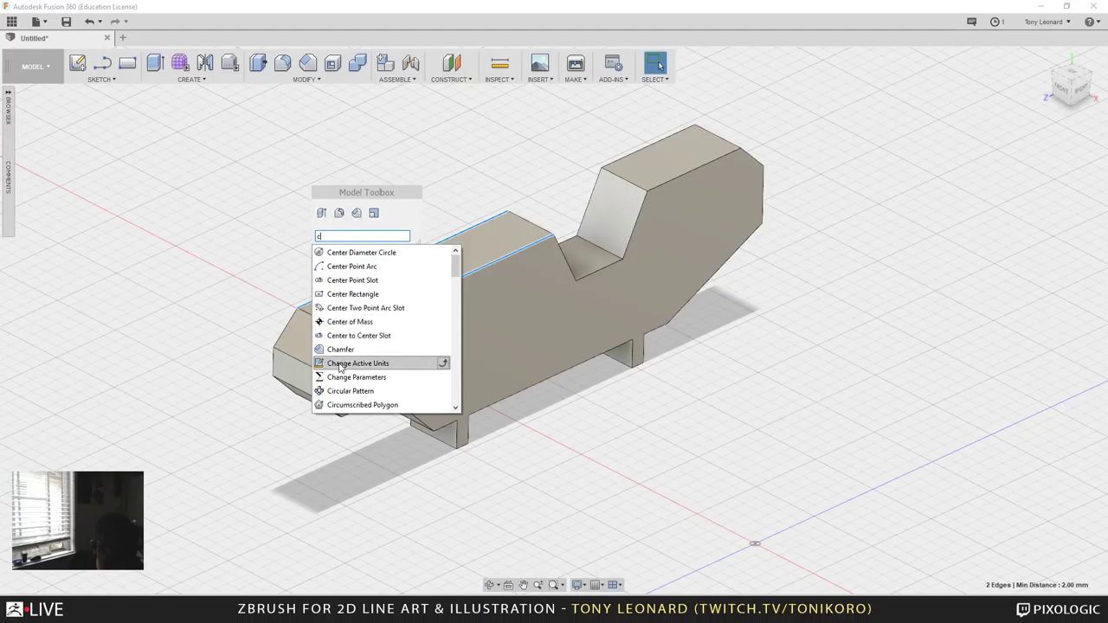
pyautogui.scroll(-3, 347, 366)
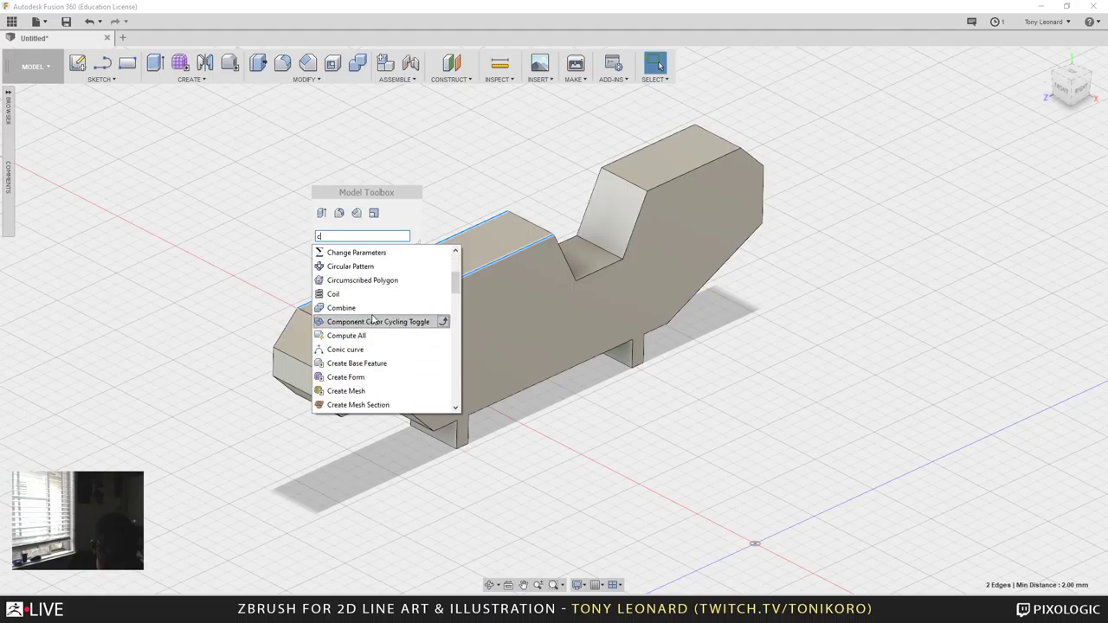
pyautogui.scroll(3, 363, 312)
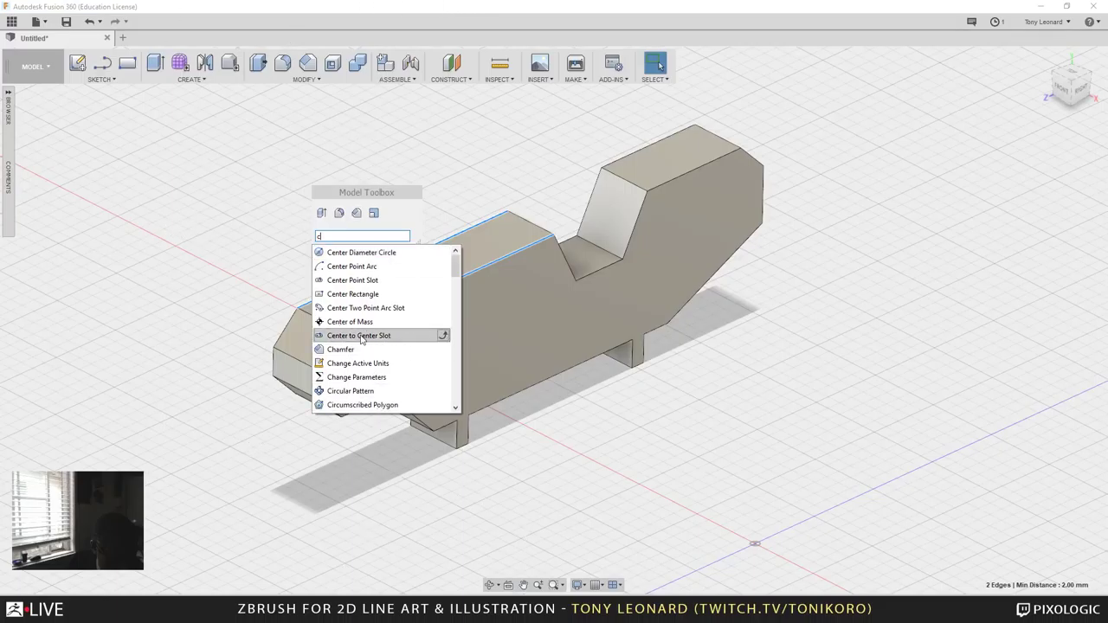
pyautogui.click(409, 351)
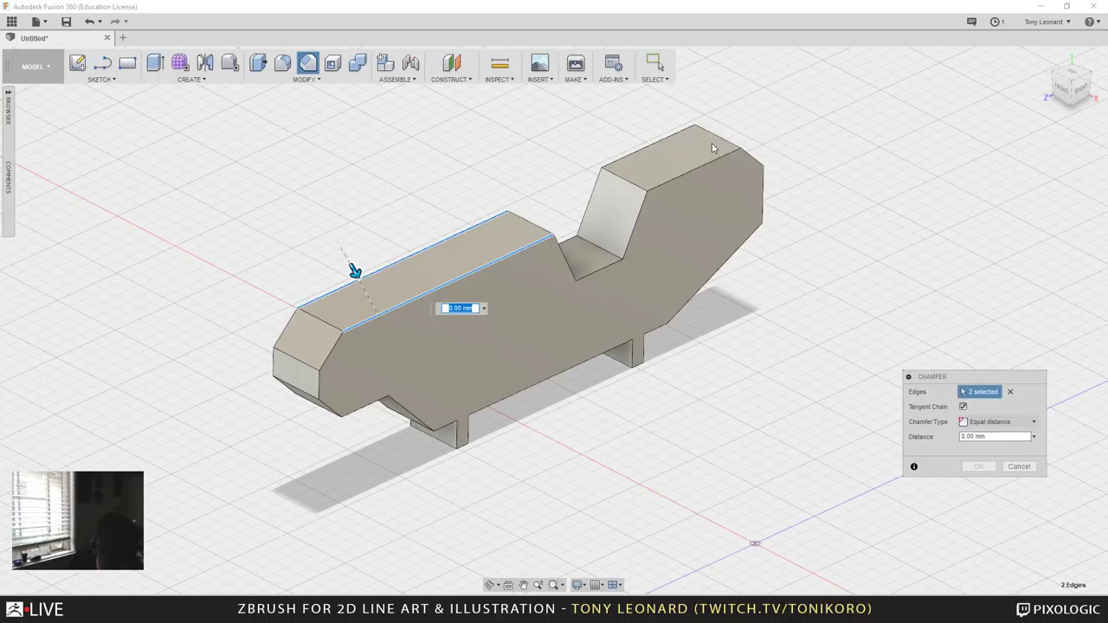
# Step: Add the right block's back top edge and the top-left edge to the chamfer
pyautogui.click(662, 145)
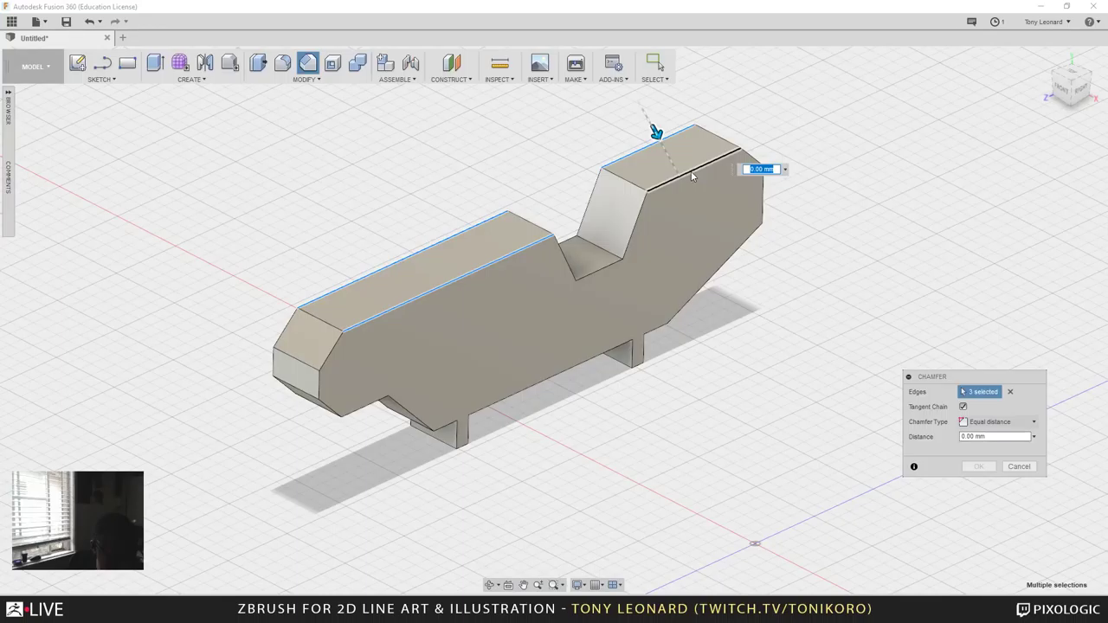
pyautogui.moveTo(691, 173); pyautogui.dragTo(767, 117, button='middle')
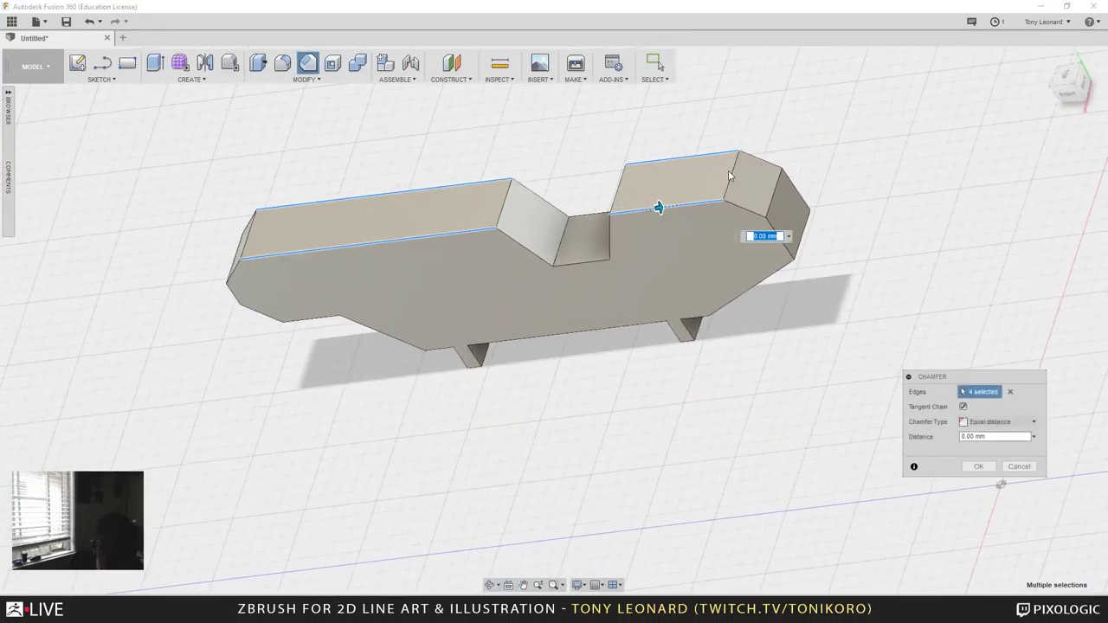
pyautogui.moveTo(732, 177); pyautogui.dragTo(558, 322, button='middle')
pyautogui.click(259, 354)
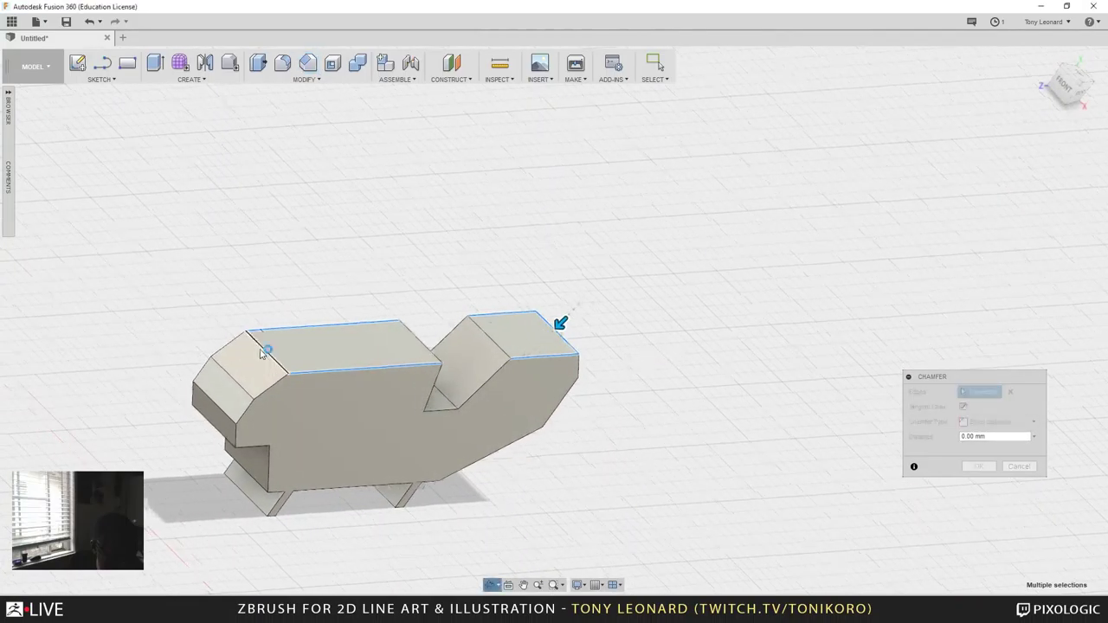
pyautogui.moveTo(268, 349); pyautogui.dragTo(562, 323, button='middle')
pyautogui.keyDown('shift'); pyautogui.moveTo(759, 190); pyautogui.dragTo(697, 197, button='middle'); pyautogui.keyUp('shift')
# Step: Add the six notch edges, set the chamfer size on all twelve edges, and confirm
pyautogui.click(654, 344)
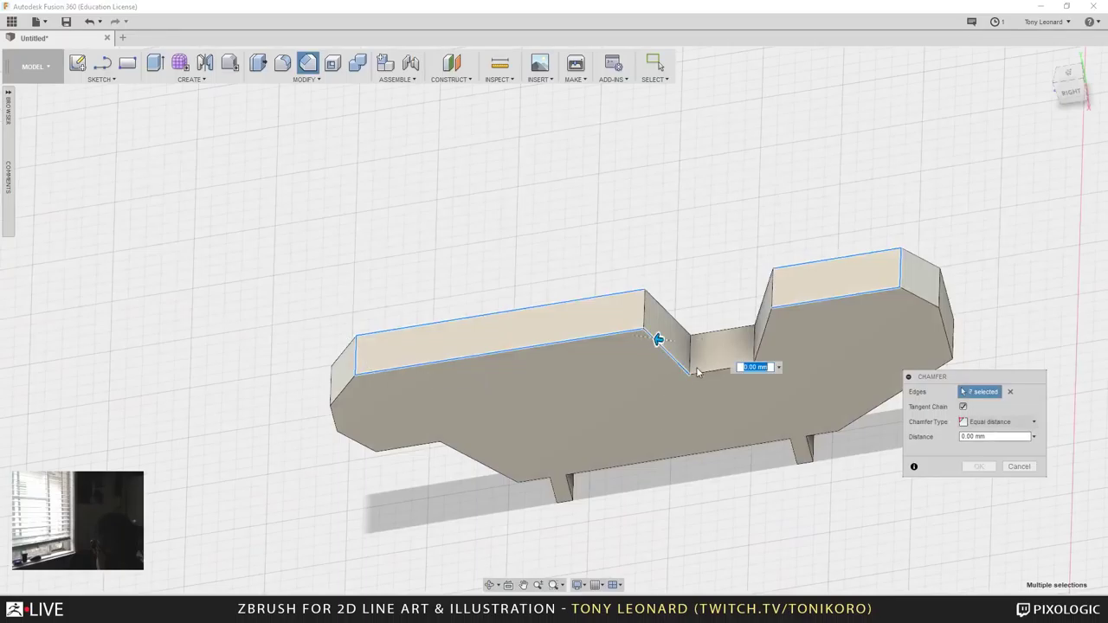
pyautogui.click(729, 364)
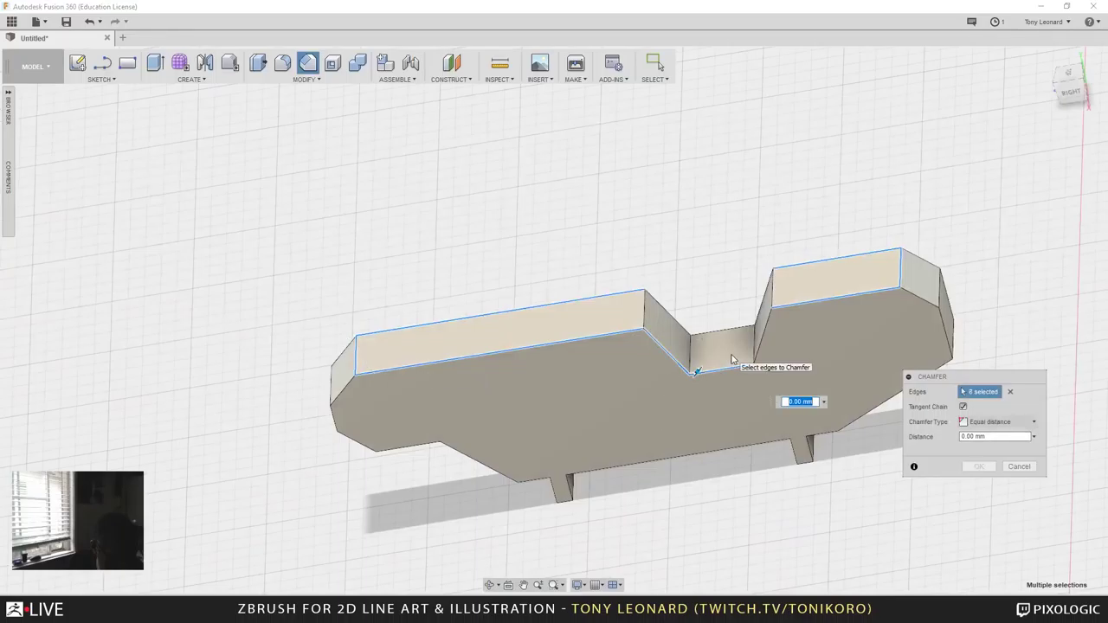
pyautogui.click(761, 333)
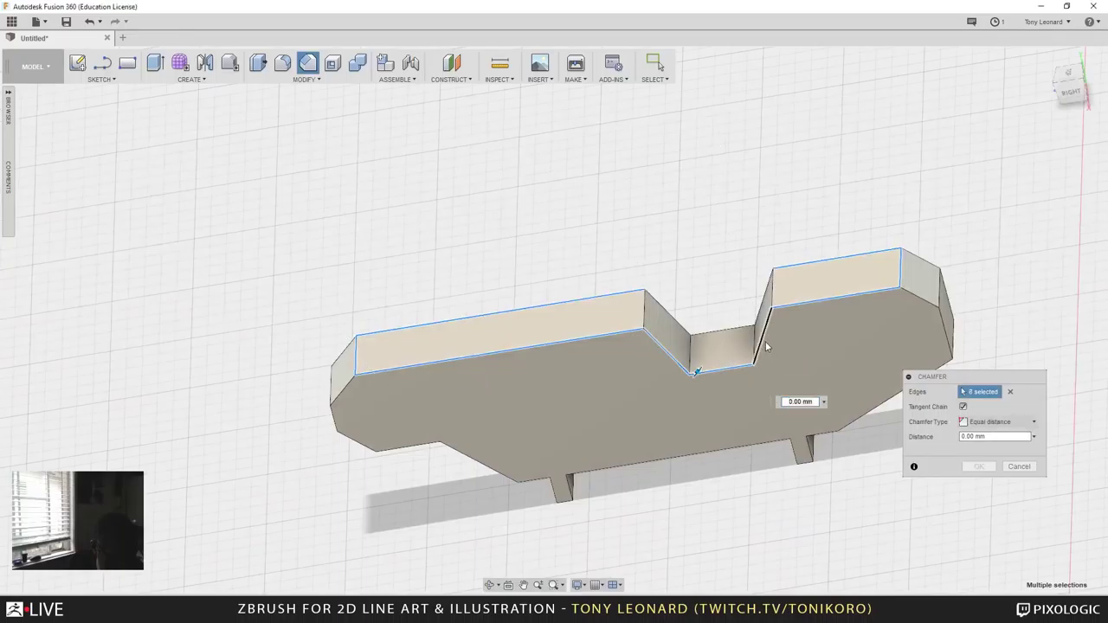
pyautogui.click(767, 284)
pyautogui.click(723, 330)
pyautogui.click(666, 312)
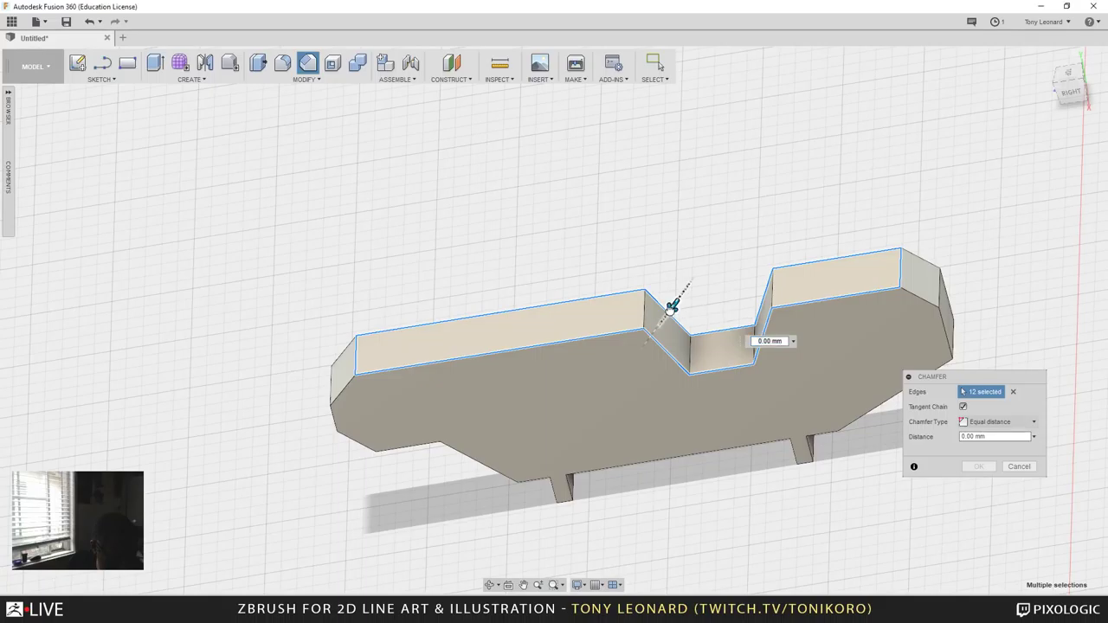
pyautogui.moveTo(673, 308); pyautogui.dragTo(666, 312)
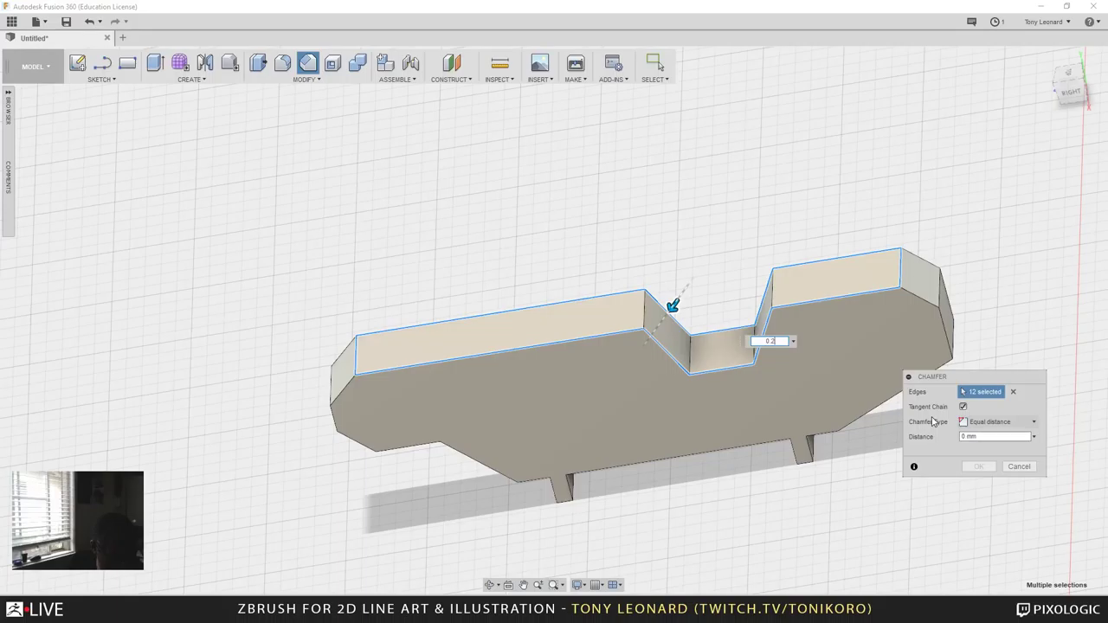
pyautogui.press('Return')
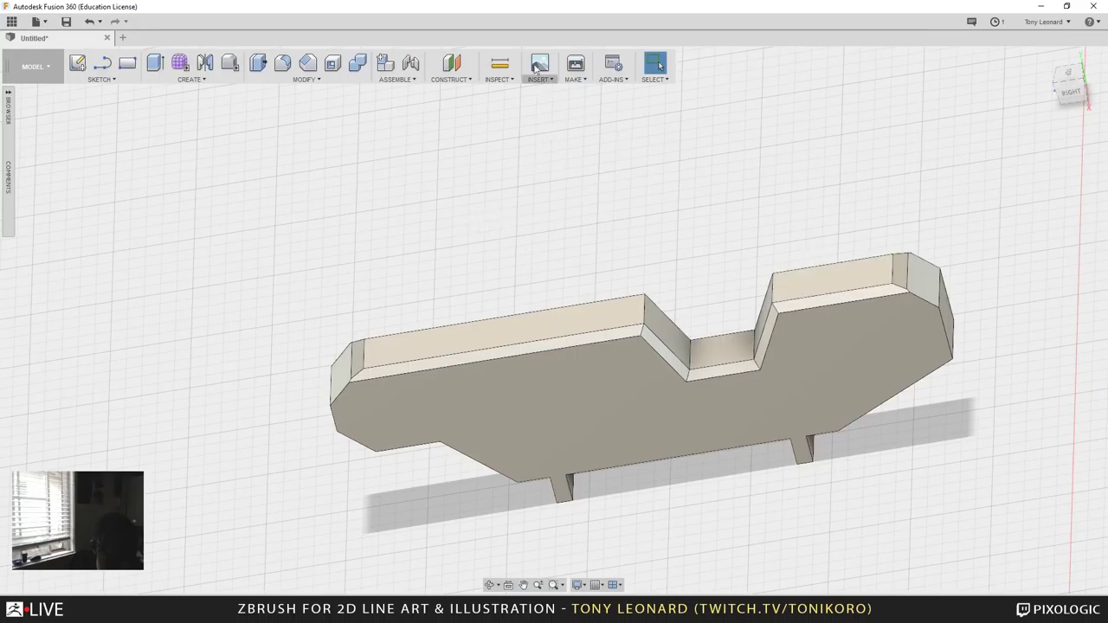
# Step: Zoom onto the part's front end and select the end face's top and bottom edges for filleting
pyautogui.moveTo(367, 293); pyautogui.dragTo(440, 260)
pyautogui.keyDown('shift'); pyautogui.moveTo(534, 292); pyautogui.dragTo(621, 259, button='middle'); pyautogui.keyUp('shift')
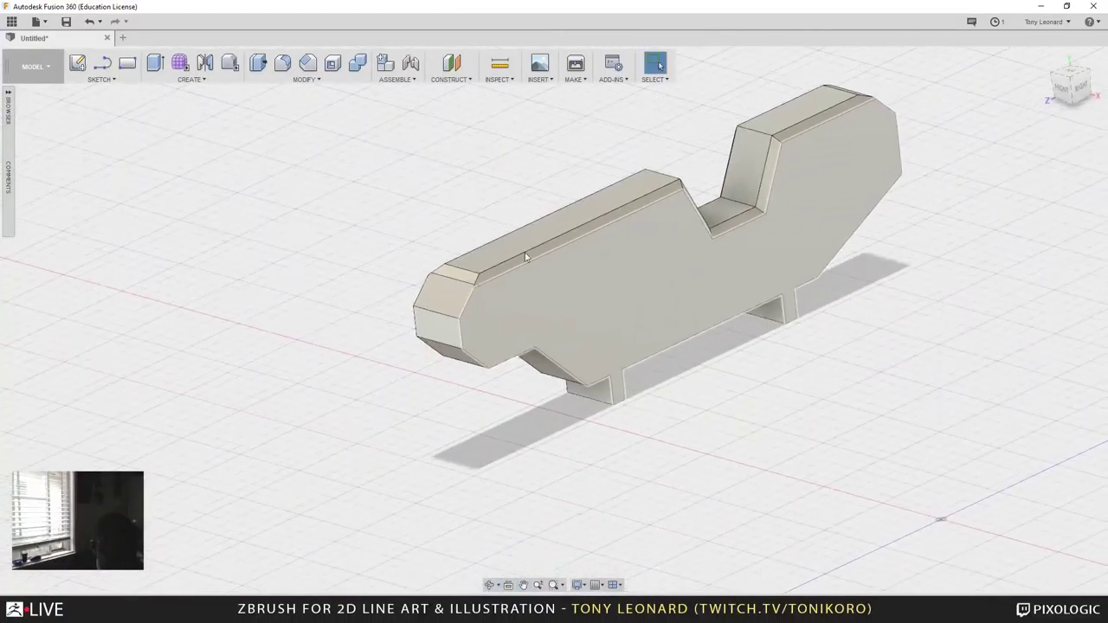
pyautogui.scroll(-10, 589, 312)
pyautogui.scroll(15, 549, 371)
pyautogui.moveTo(507, 389); pyautogui.dragTo(509, 418, button='middle')
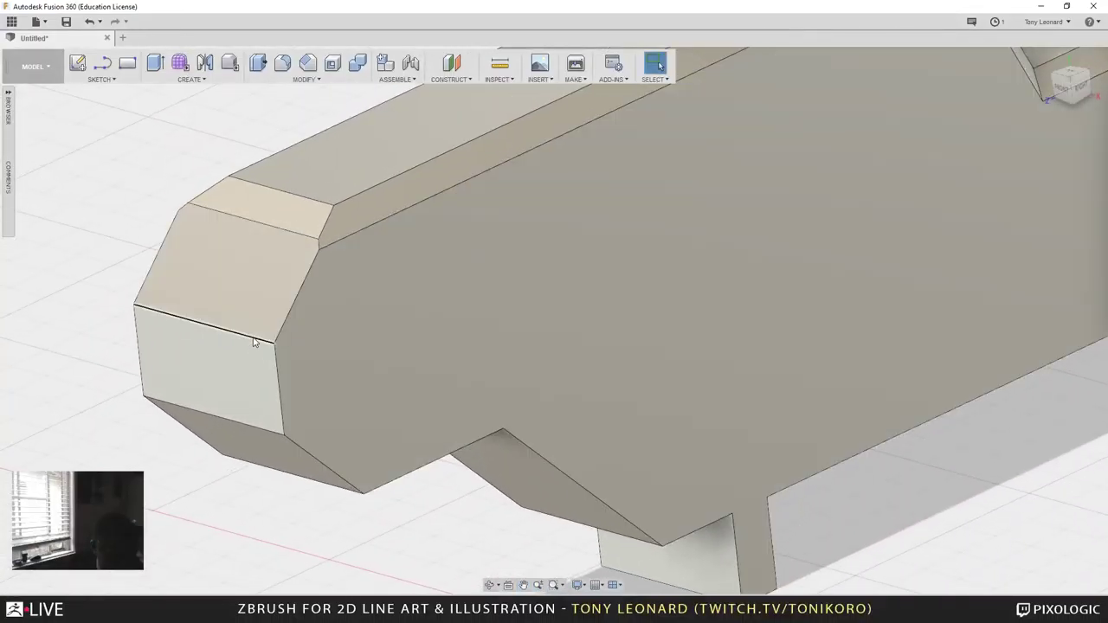
pyautogui.click(256, 336)
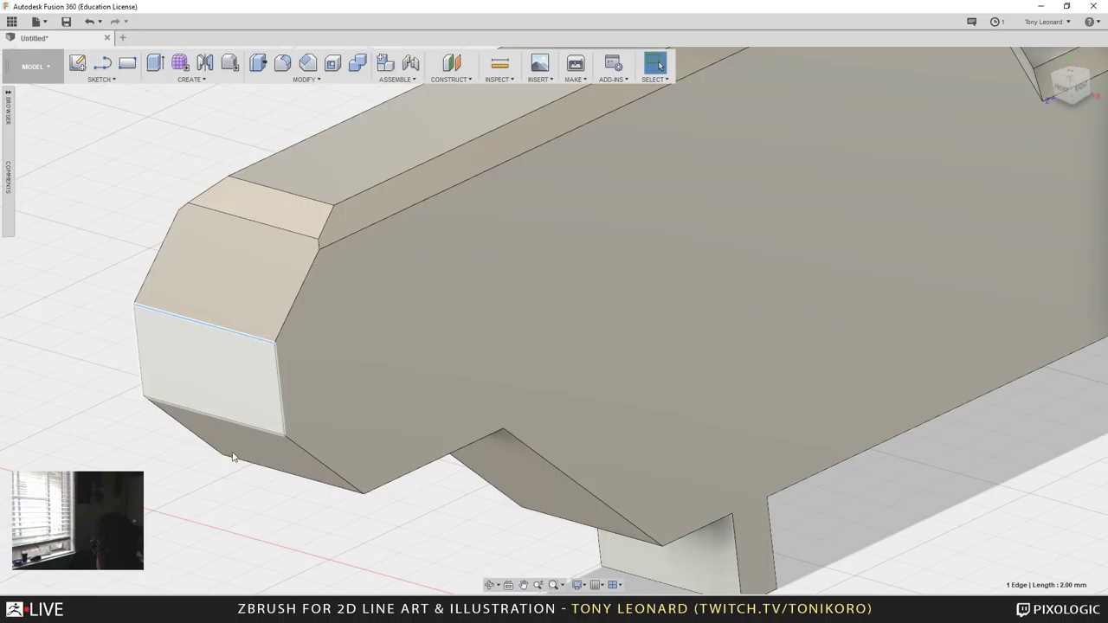
pyautogui.click(250, 426)
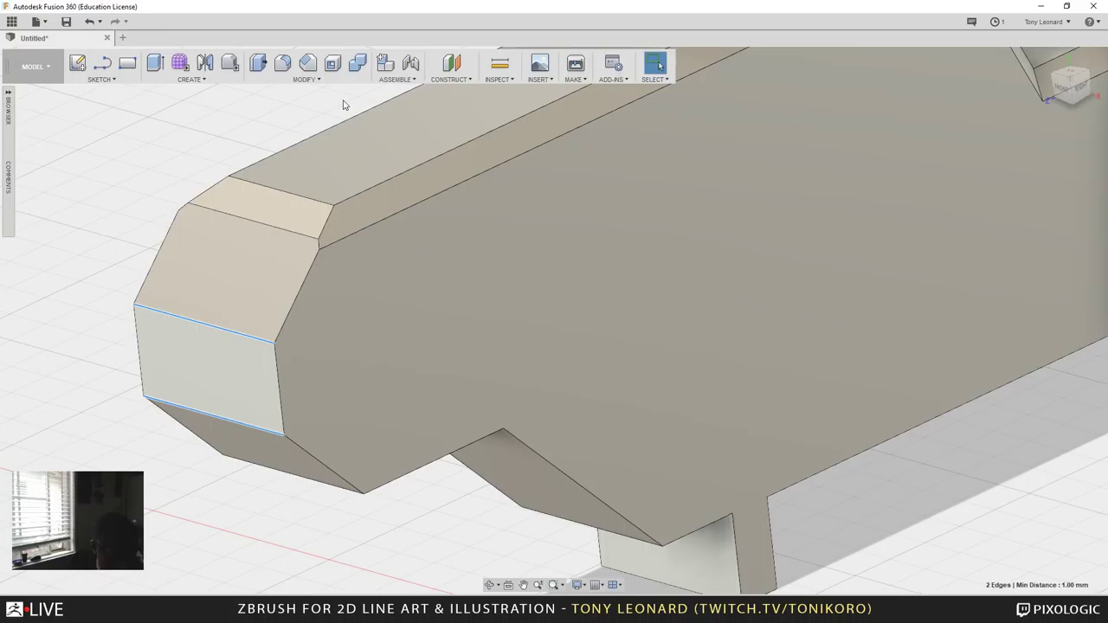
pyautogui.press('f')
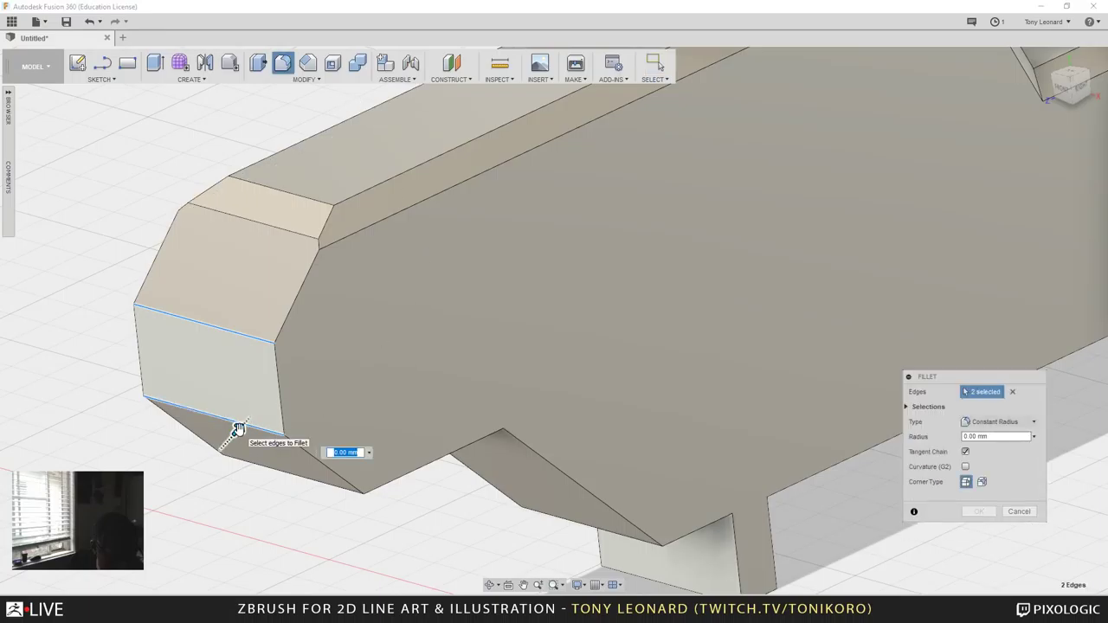
# Step: Apply a 0.15 mm fillet to the front end face's top and bottom edges
pyautogui.write('0.1')
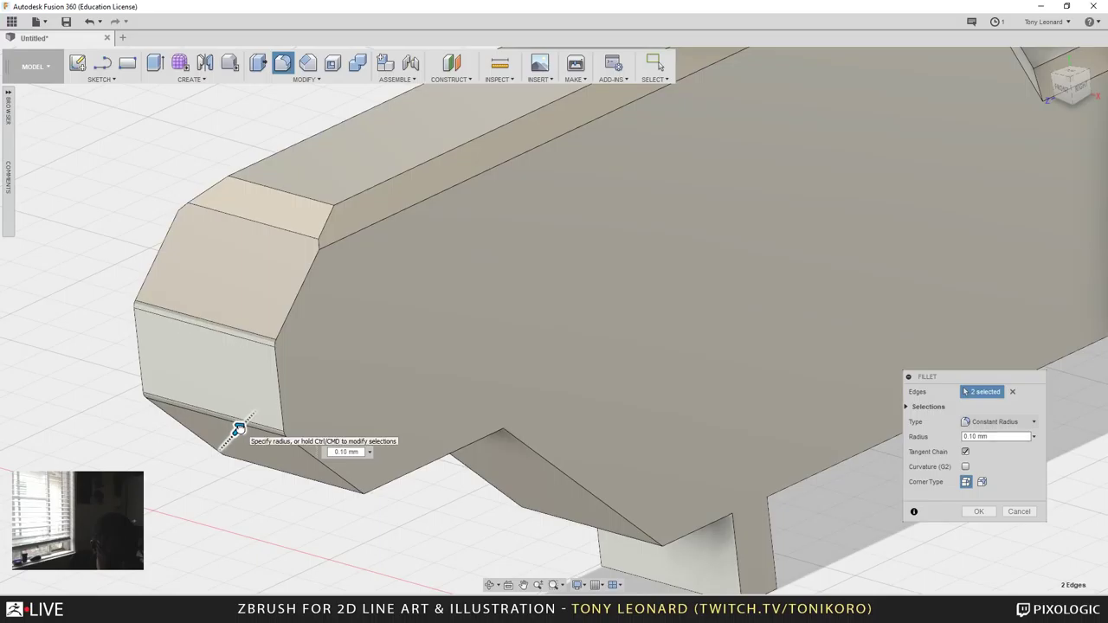
pyautogui.write('5')
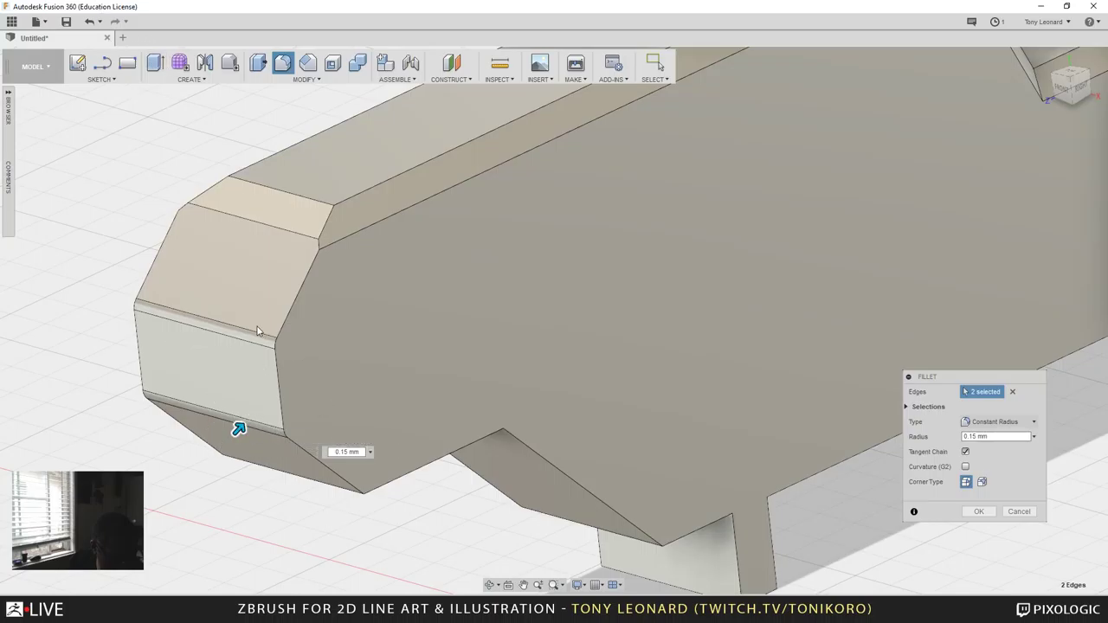
pyautogui.click(979, 512)
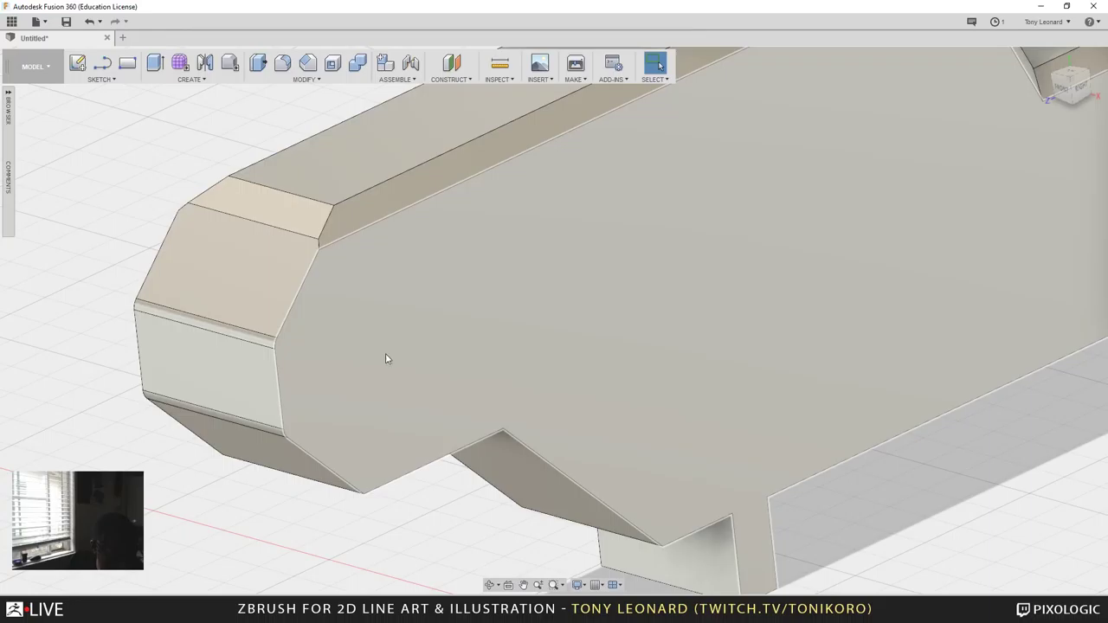
pyautogui.keyDown('shift'); pyautogui.moveTo(387, 359); pyautogui.dragTo(658, 45, button='middle'); pyautogui.keyUp('shift')
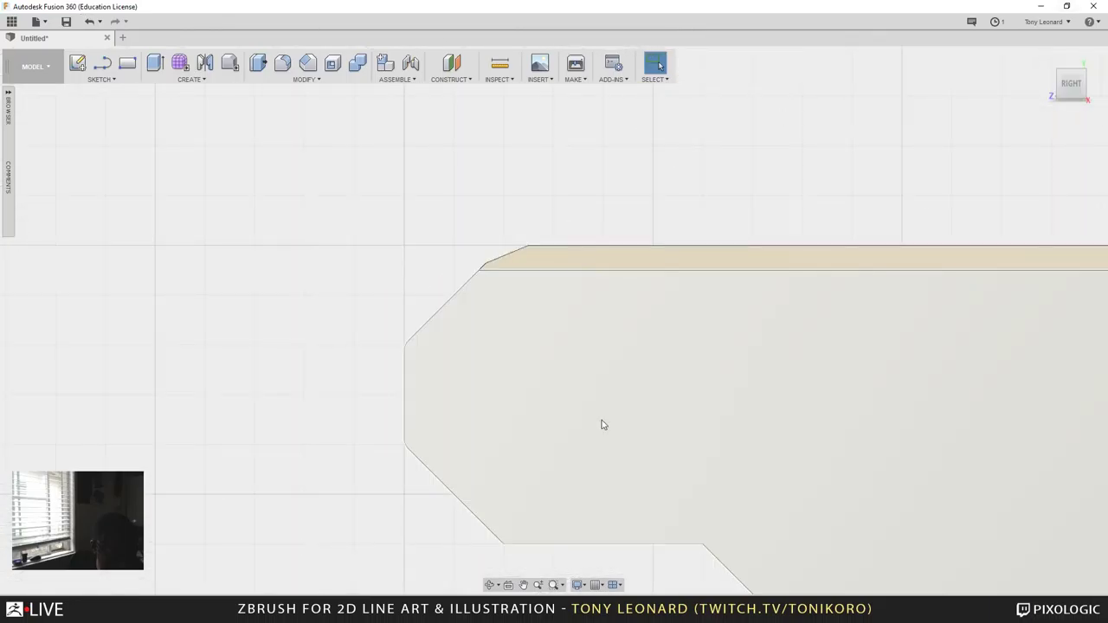
# Step: Drill a flat-bottomed hole, 0.80 mm diameter and 3.70 mm deep, into the large side face
pyautogui.click(601, 419)
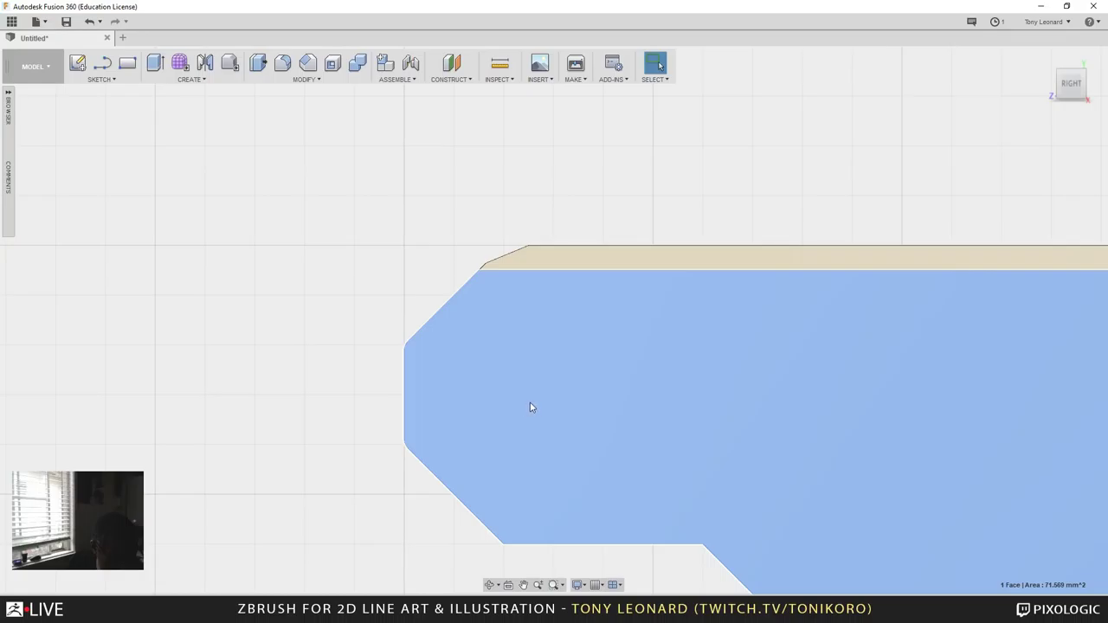
pyautogui.press('h')
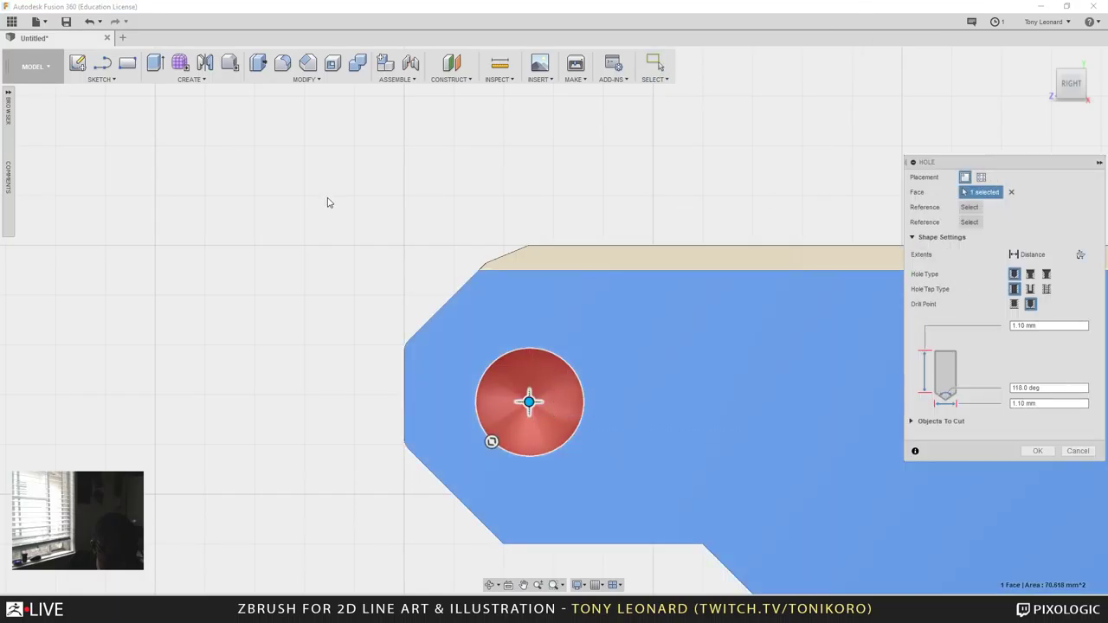
pyautogui.keyDown('shift'); pyautogui.moveTo(341, 248); pyautogui.dragTo(366, 153, button='middle'); pyautogui.keyUp('shift')
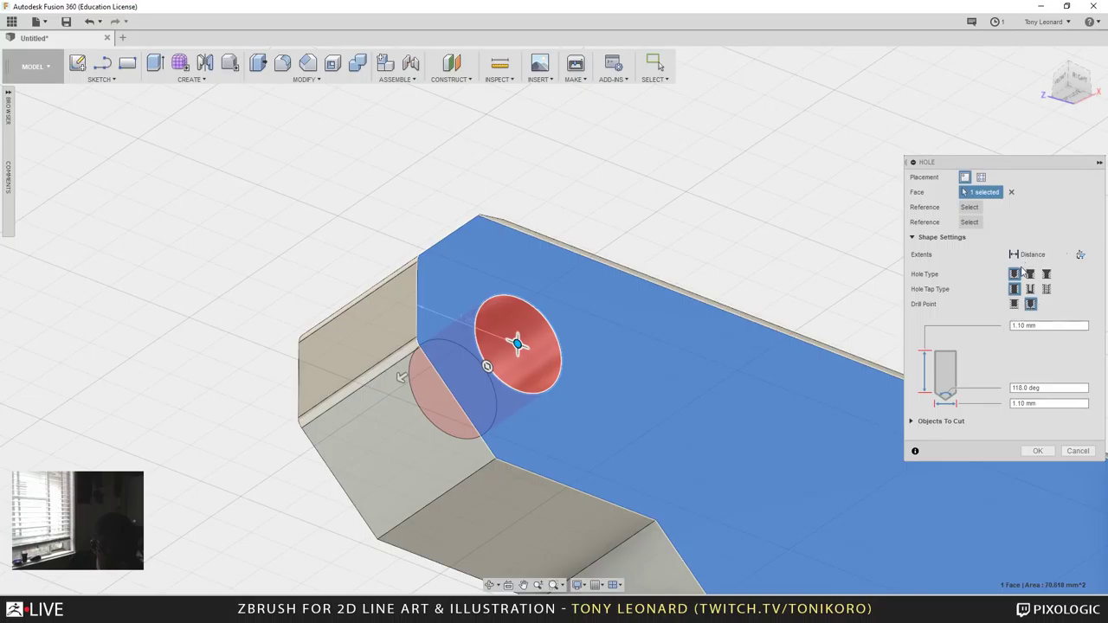
pyautogui.click(1014, 304)
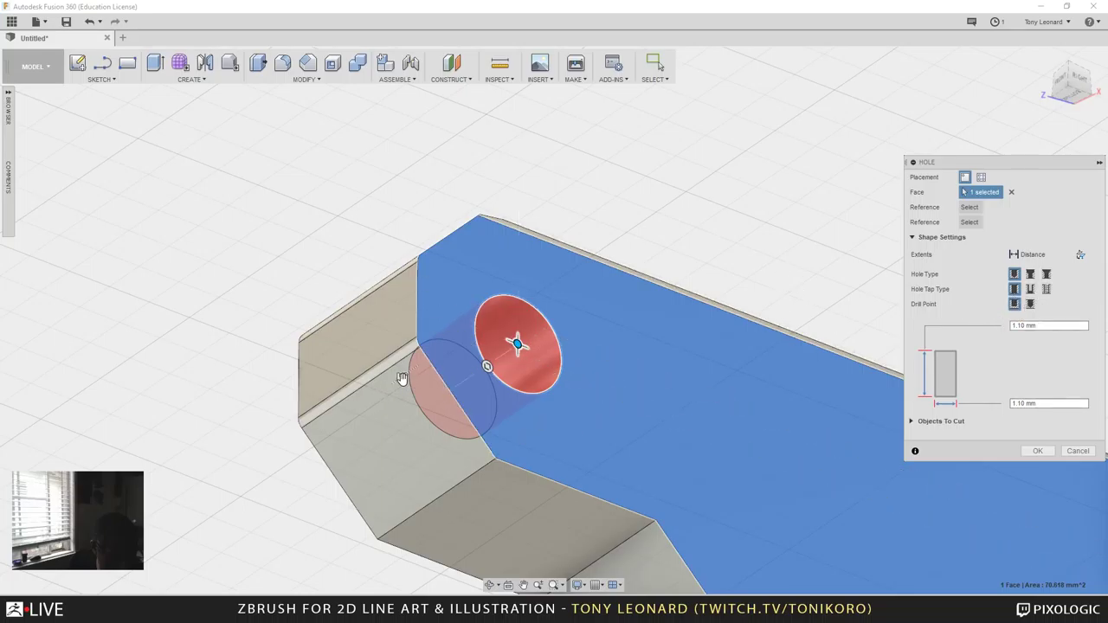
pyautogui.moveTo(400, 379); pyautogui.dragTo(247, 483)
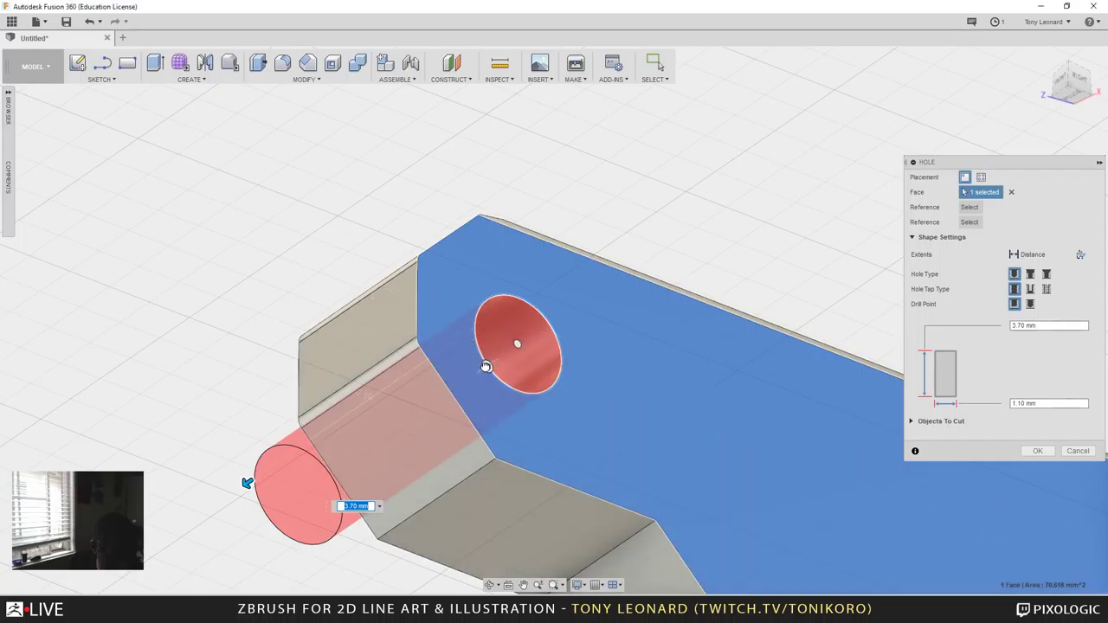
pyautogui.moveTo(485, 368); pyautogui.dragTo(510, 392)
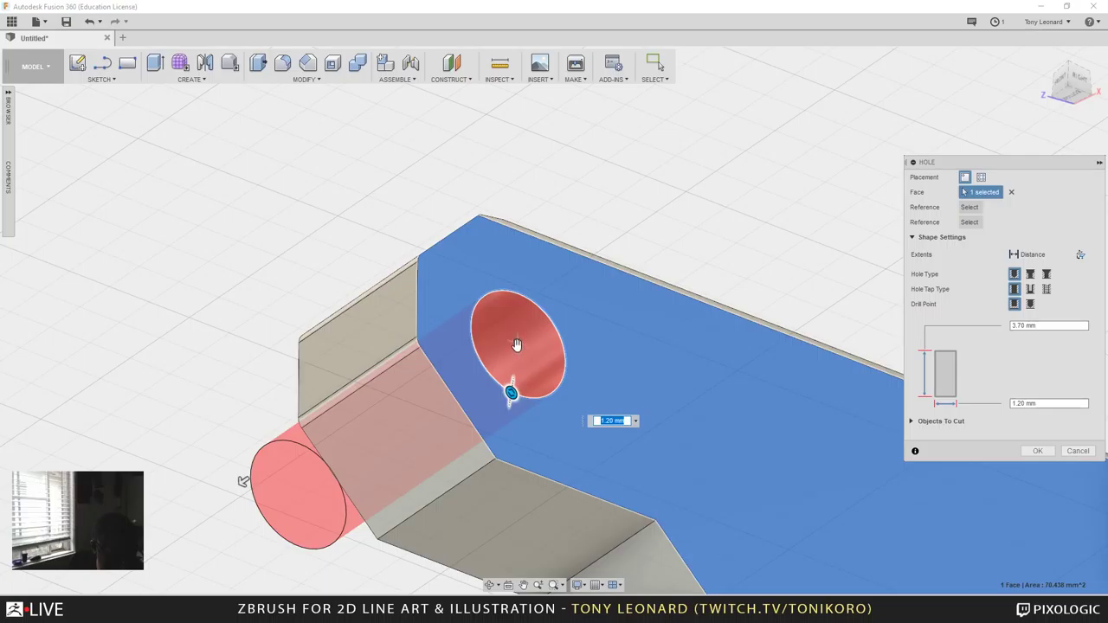
pyautogui.moveTo(511, 394); pyautogui.dragTo(512, 367)
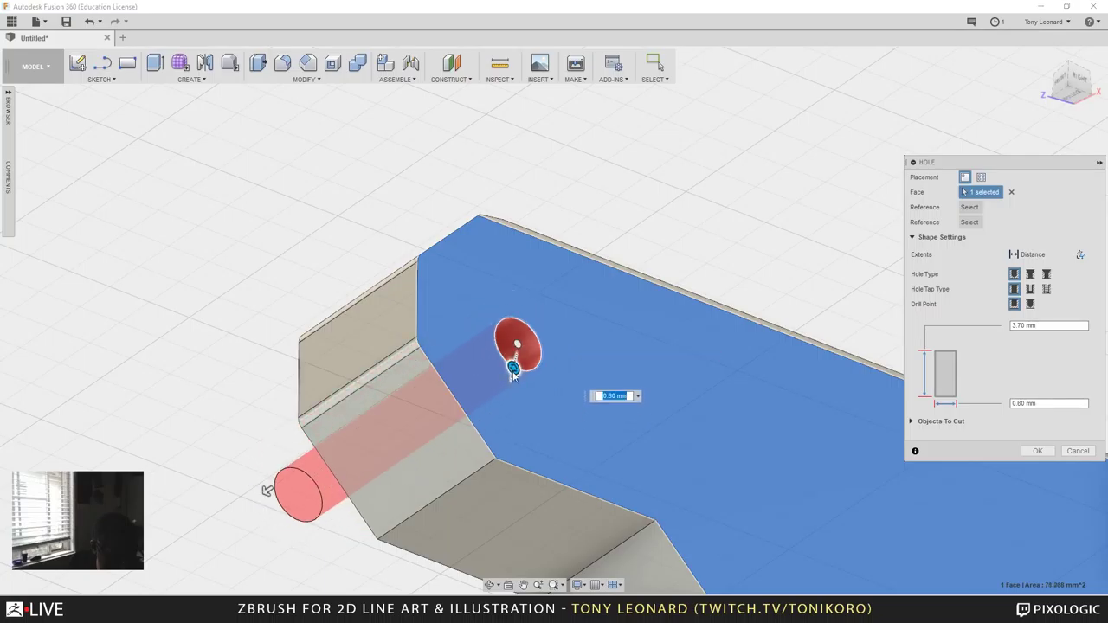
pyautogui.press('Return')
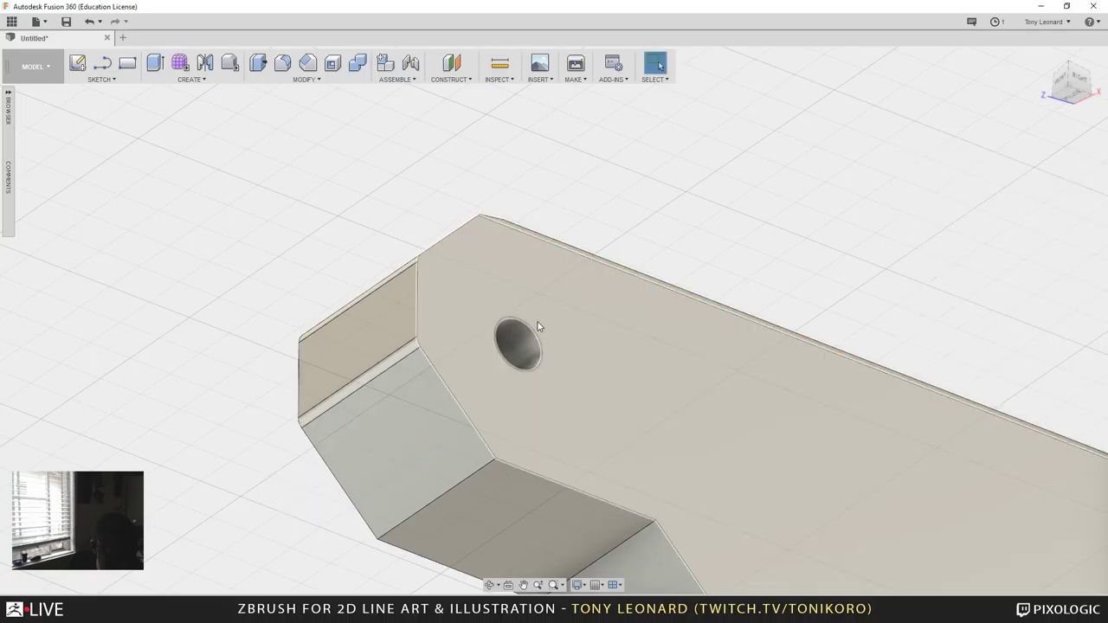
# Step: Select the small hole's near and far circular edges, cancelling an accidental sketch command
pyautogui.click(537, 326)
pyautogui.moveTo(213, 387); pyautogui.dragTo(248, 381)
pyautogui.moveTo(248, 381)
pyautogui.keyDown('shift'); pyautogui.mouseDown(button='middle')
pyautogui.moveTo(255, 395)
pyautogui.moveTo(399, 376)
pyautogui.moveTo(363, 352)
pyautogui.moveTo(252, 378)
pyautogui.mouseUp(button='middle'); pyautogui.keyUp('shift')
pyautogui.keyDown('shift'); pyautogui.click(198, 433); pyautogui.keyUp('shift')
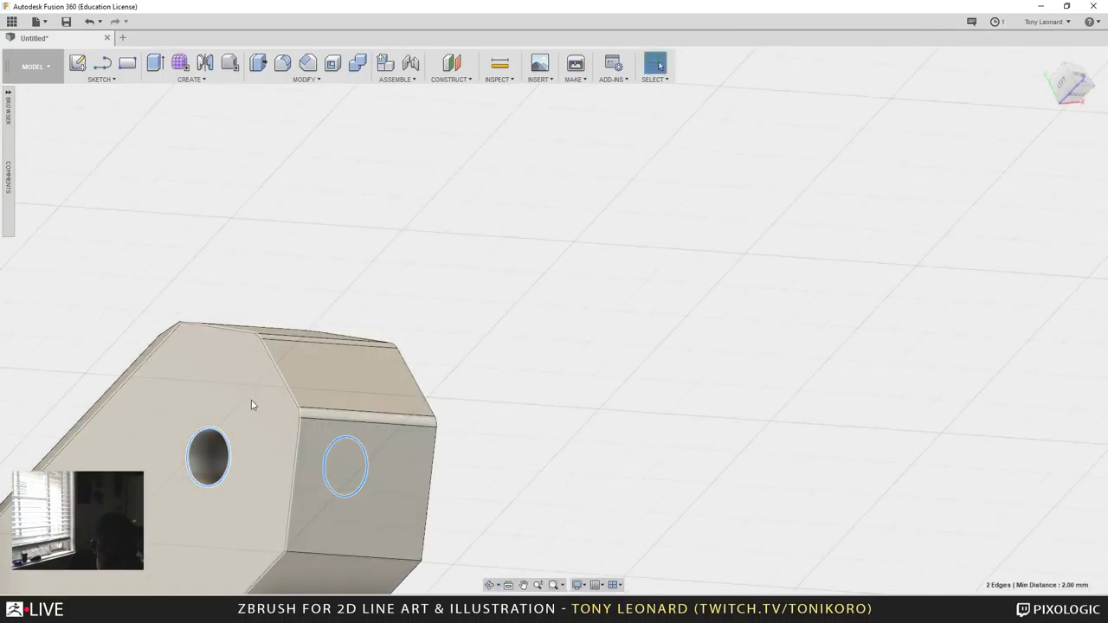
pyautogui.press('l')
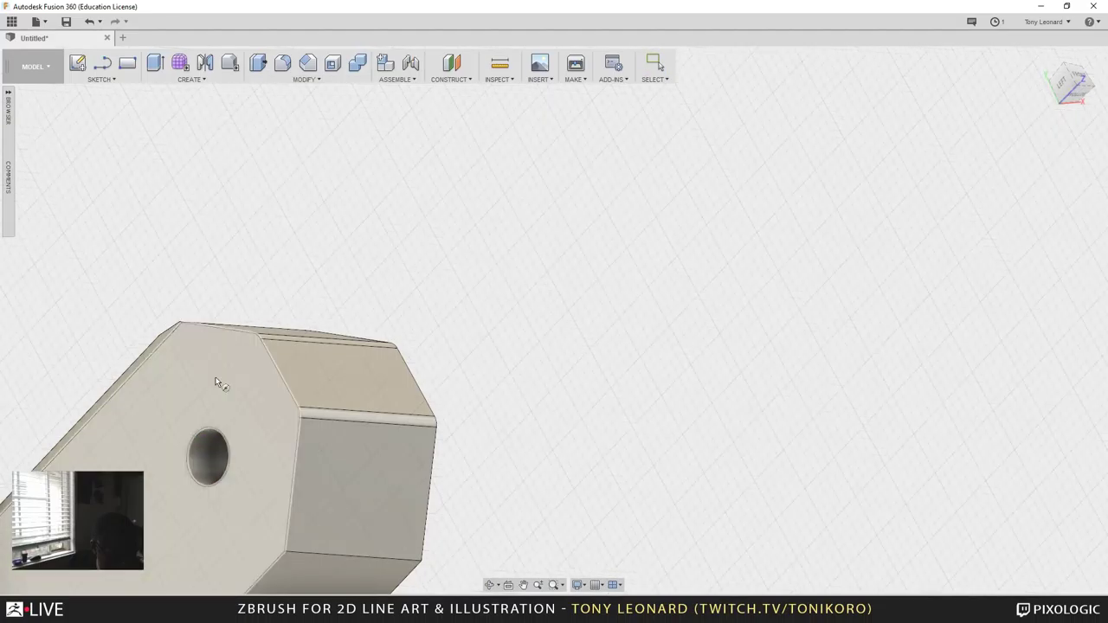
pyautogui.press('Escape')
pyautogui.click(190, 448)
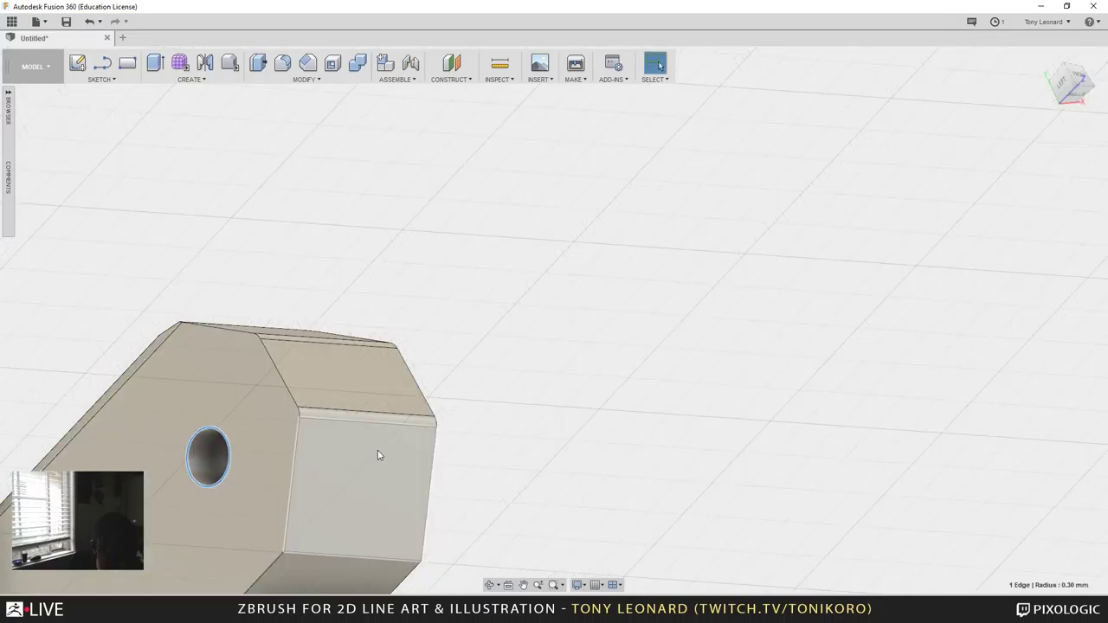
pyautogui.keyDown('shift'); pyautogui.moveTo(376, 456); pyautogui.dragTo(725, 463, button='middle'); pyautogui.keyUp('shift')
pyautogui.keyDown('shift'); pyautogui.click(589, 474); pyautogui.keyUp('shift')
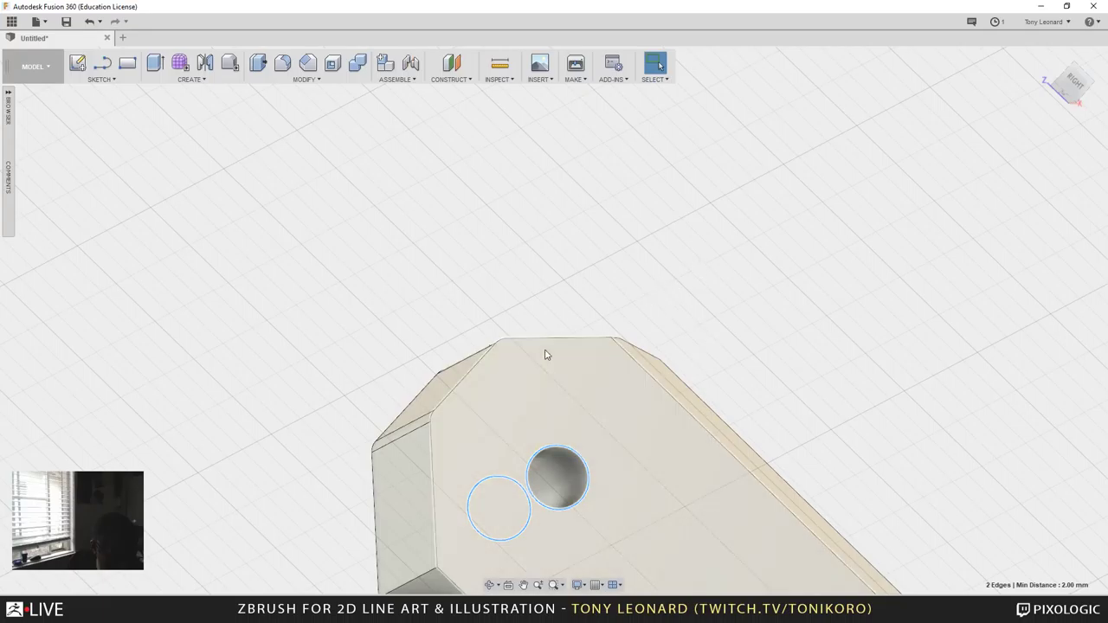
# Step: Chamfer both selected hole edges by 0.10 mm
pyautogui.write('s')
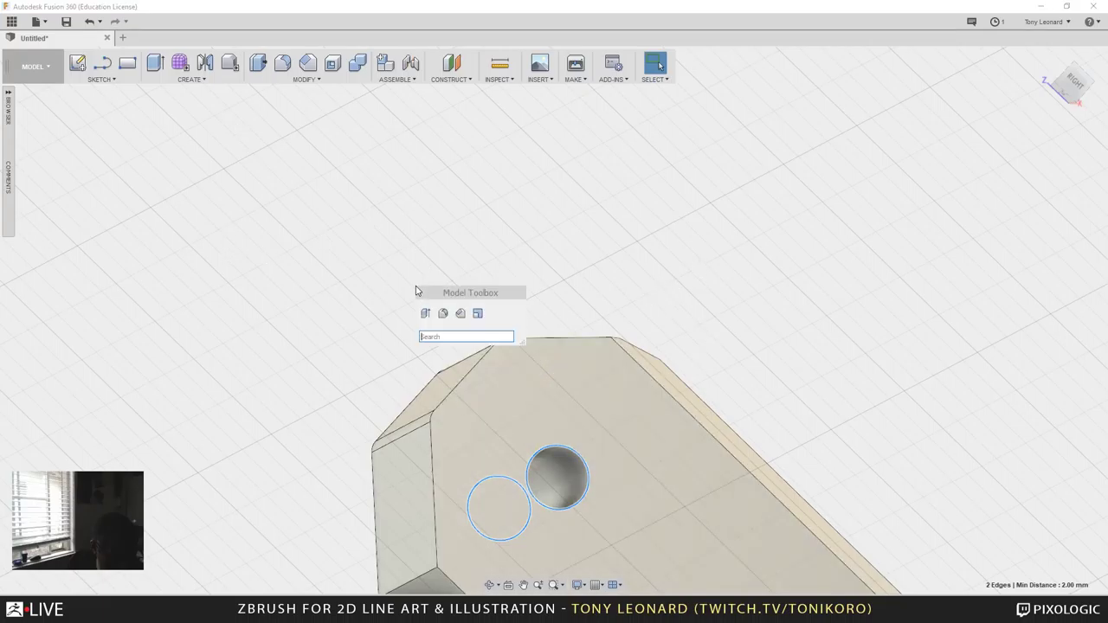
pyautogui.write('c')
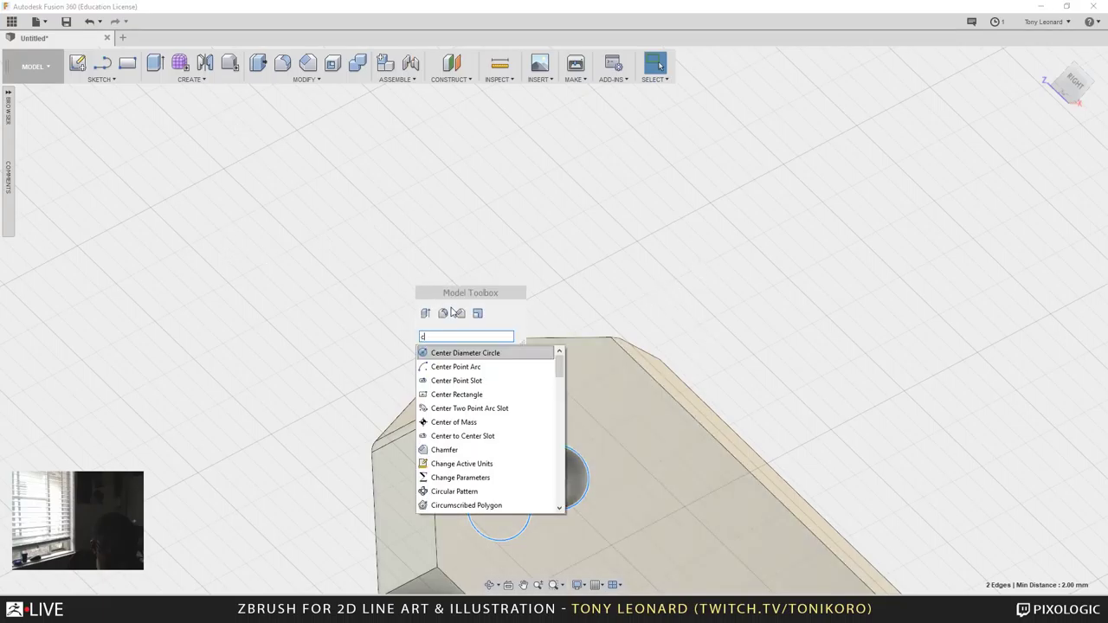
pyautogui.click(442, 450)
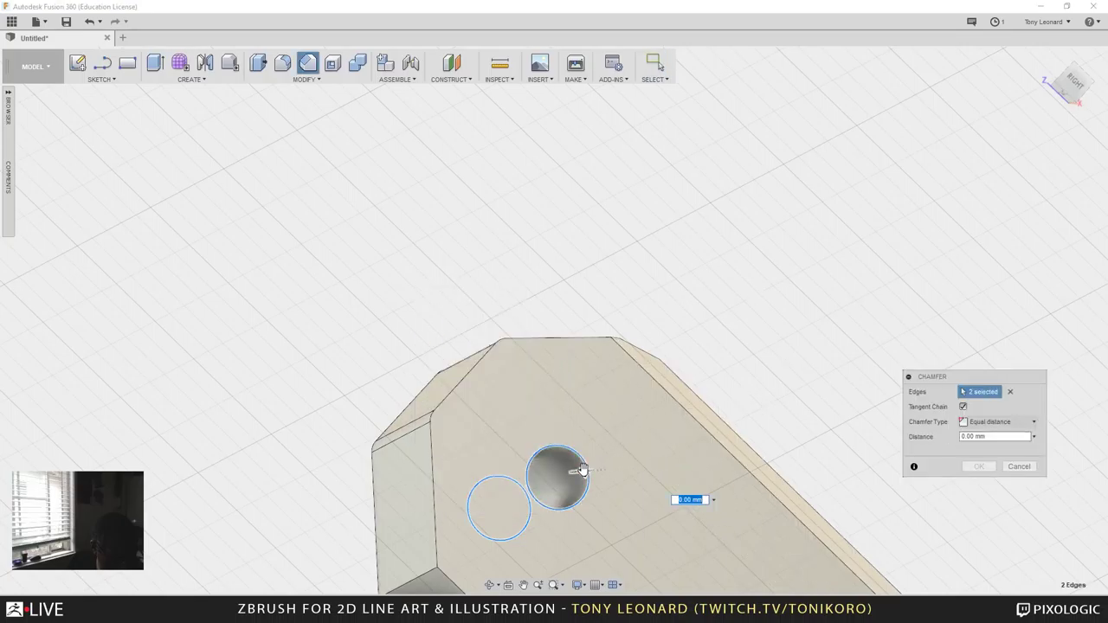
pyautogui.moveTo(586, 470)
pyautogui.mouseDown()
pyautogui.moveTo(598, 465)
pyautogui.moveTo(587, 473)
pyautogui.mouseUp()
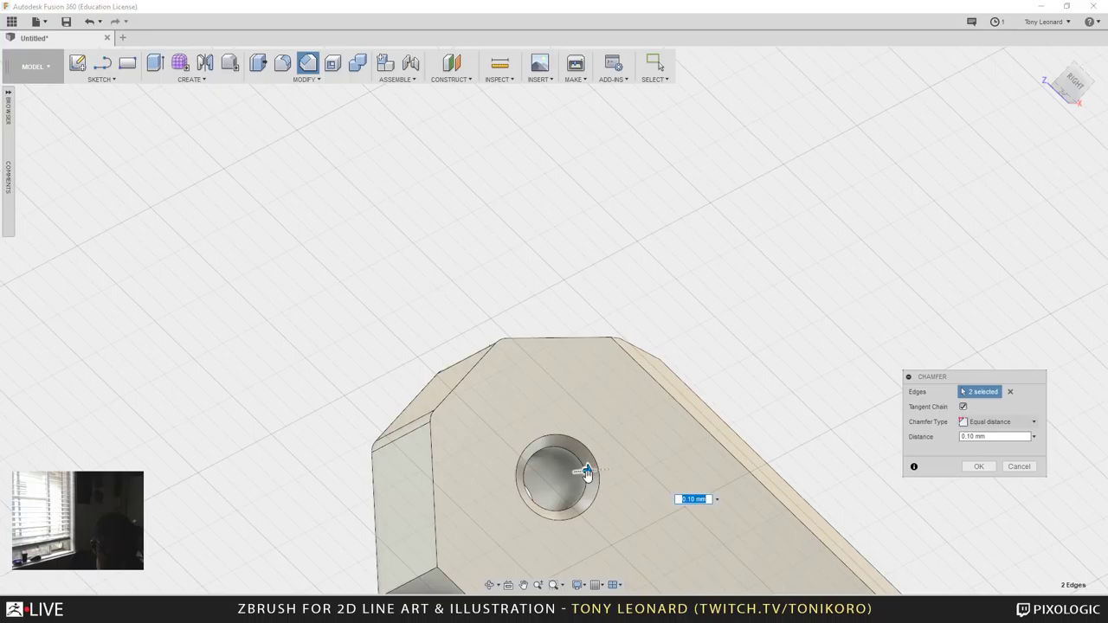
pyautogui.press('Return')
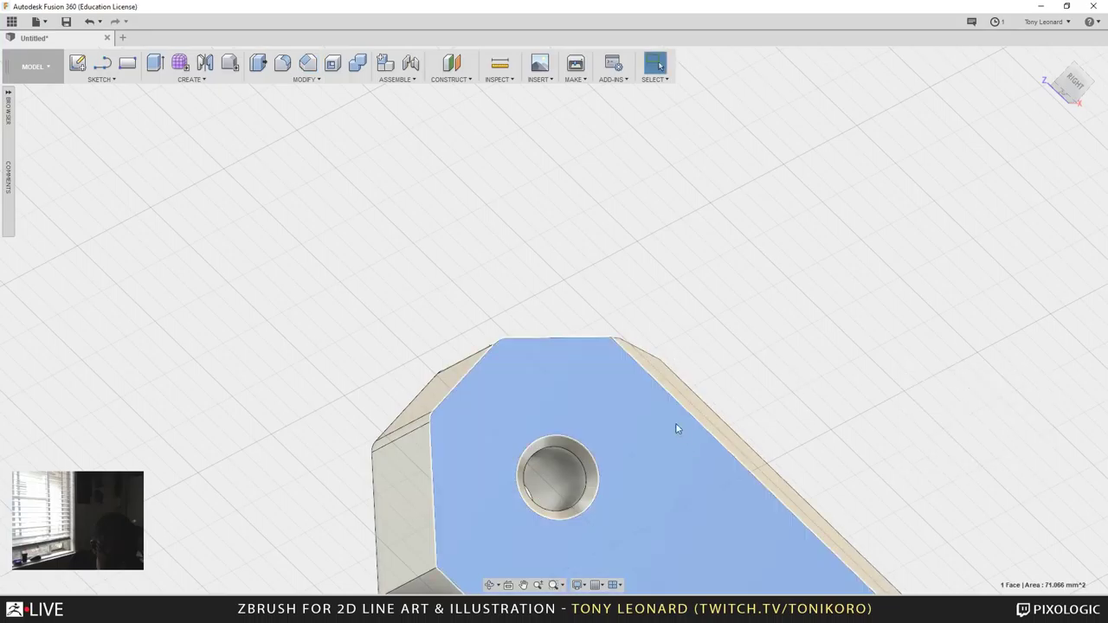
# Step: Delete the part's flat top face, then undo the deletion
pyautogui.click(642, 395)
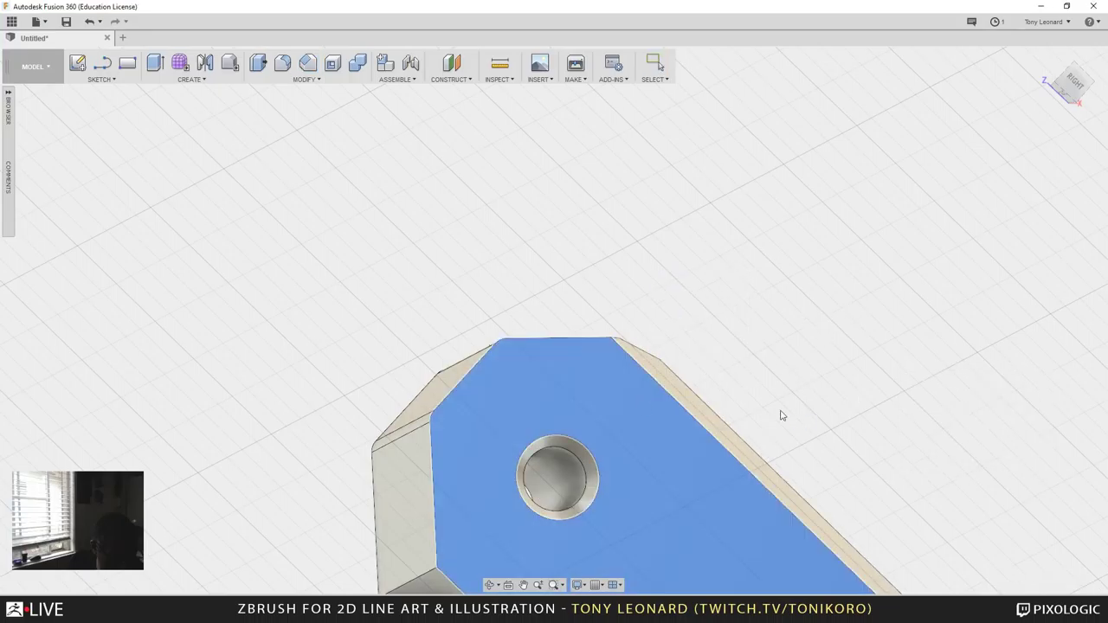
pyautogui.press('Delete')
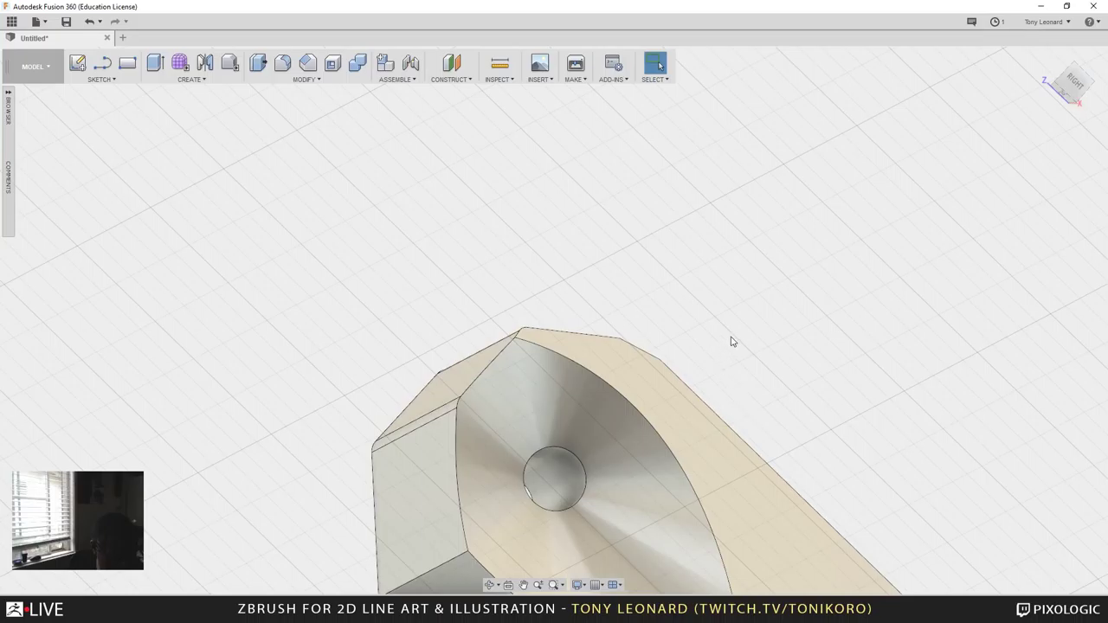
pyautogui.hotkey('ctrl', 'z')
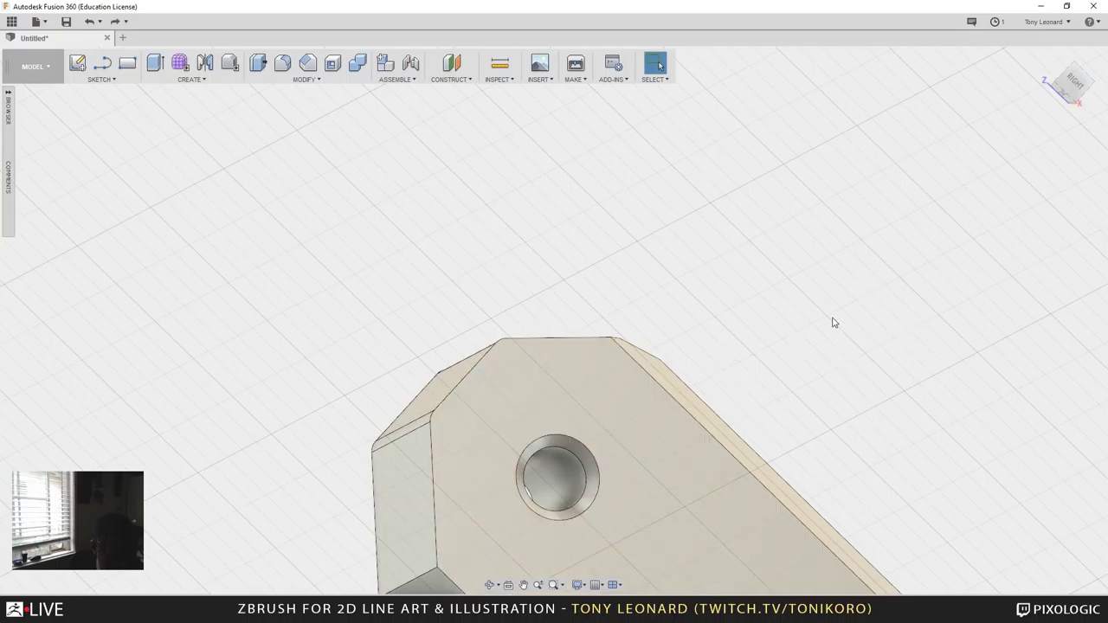
pyautogui.keyDown('shift'); pyautogui.moveTo(753, 307); pyautogui.dragTo(554, 372, button='middle'); pyautogui.keyUp('shift')
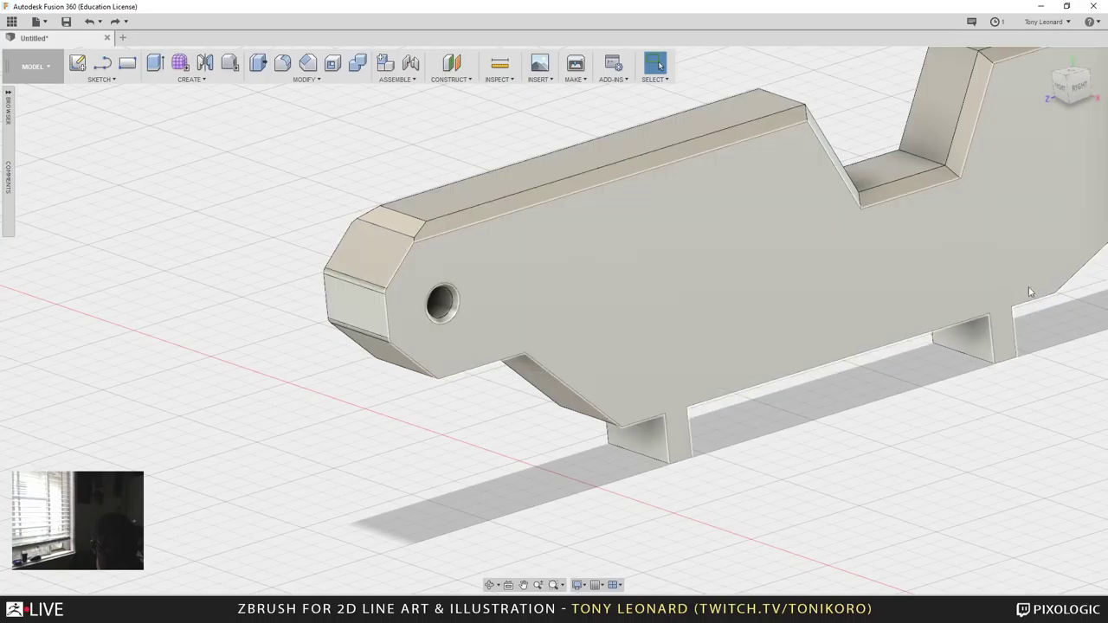
# Step: Select three top edges of the part and bring up, then dismiss, their context menu
pyautogui.click(727, 115)
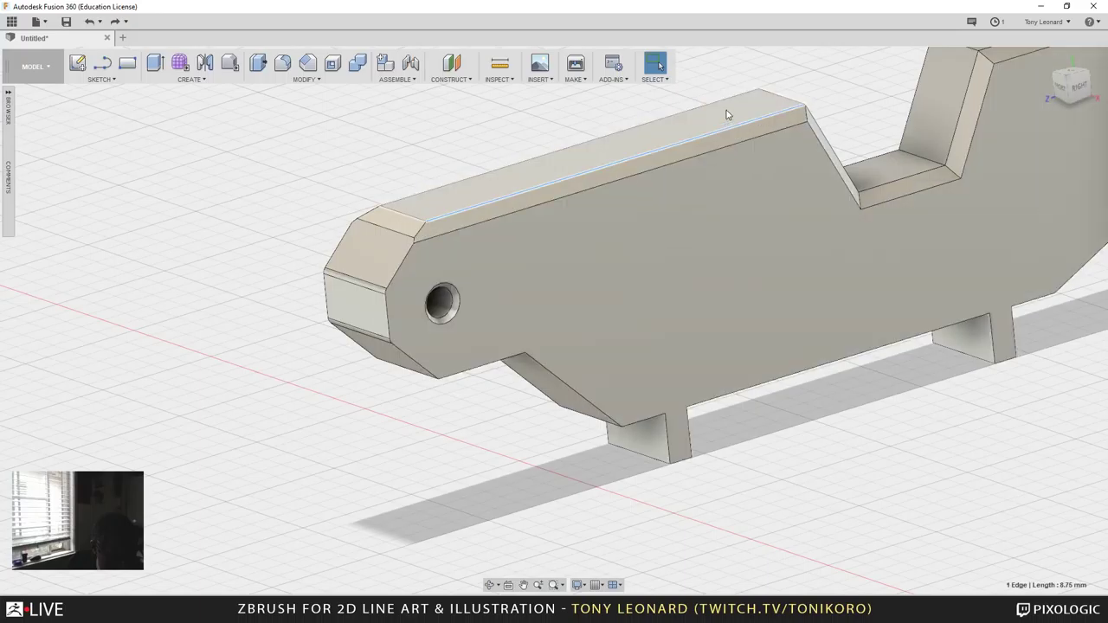
pyautogui.keyDown('ctrl'); pyautogui.click(732, 98); pyautogui.keyUp('ctrl')
pyautogui.keyDown('ctrl'); pyautogui.click(407, 227); pyautogui.keyUp('ctrl')
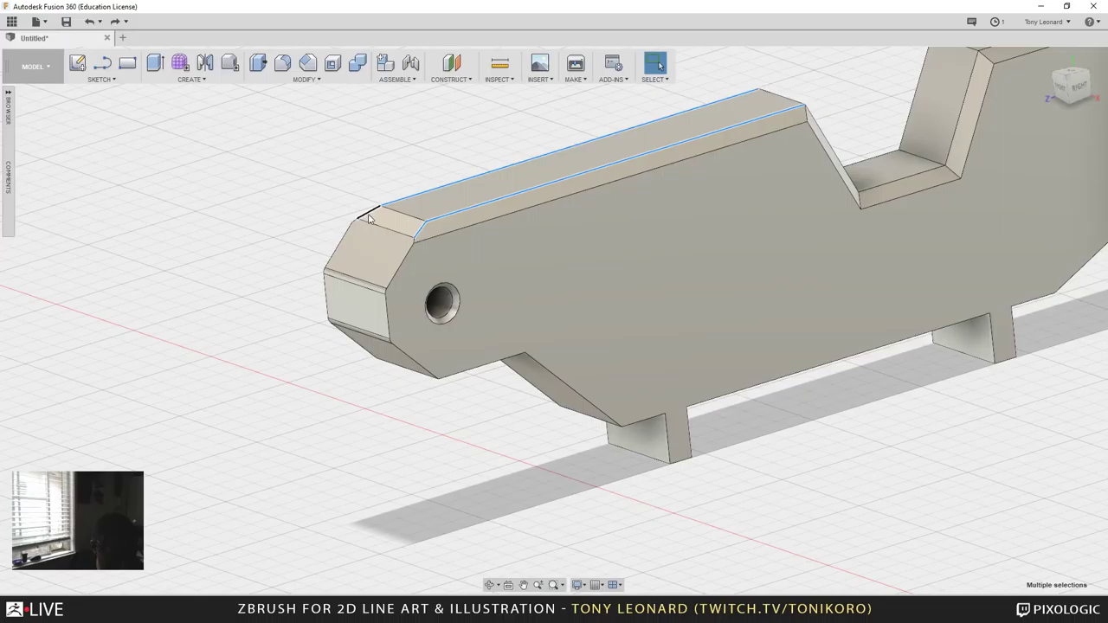
pyautogui.rightClick(374, 235)
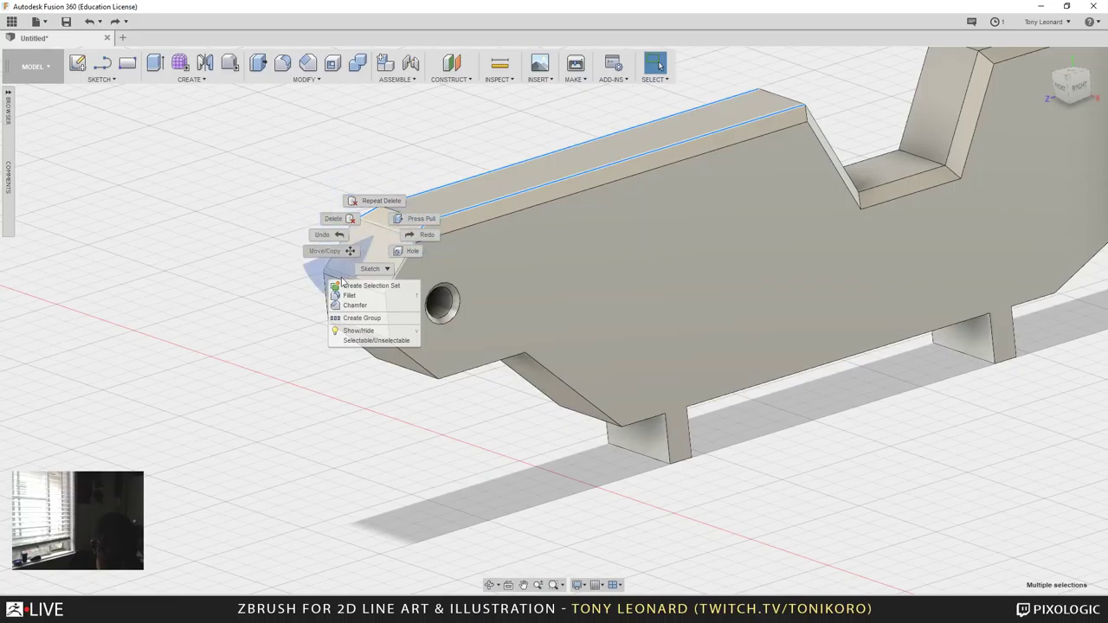
pyautogui.click(381, 235)
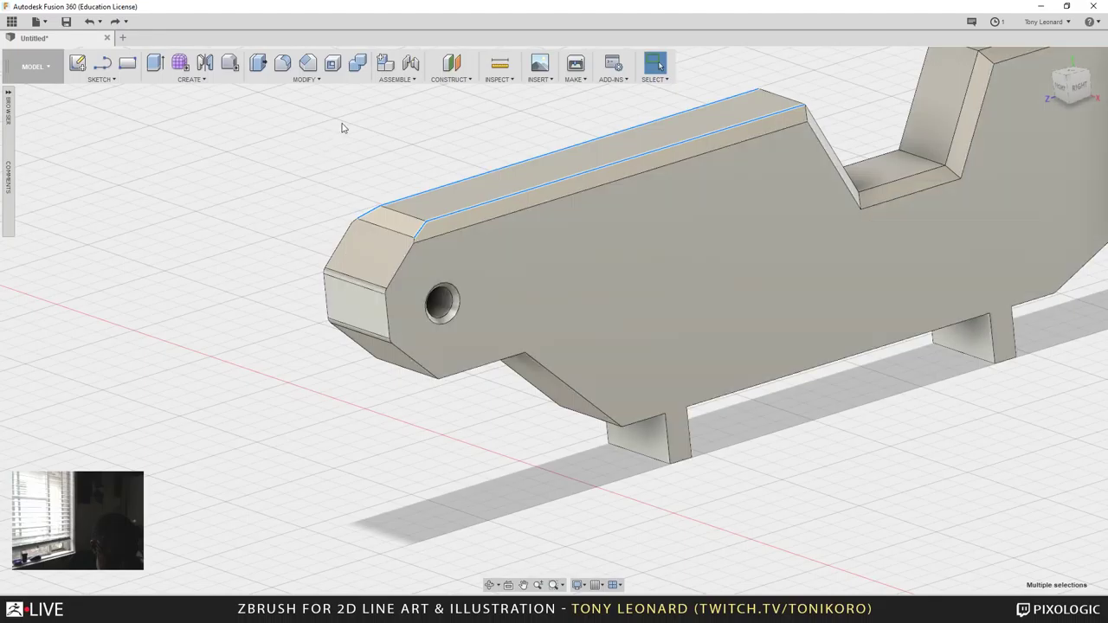
# Step: Clear the edge selection and window-select the whole body for a Move/Copy
pyautogui.scroll(3, 475, 245)
pyautogui.scroll(-8, 475, 245)
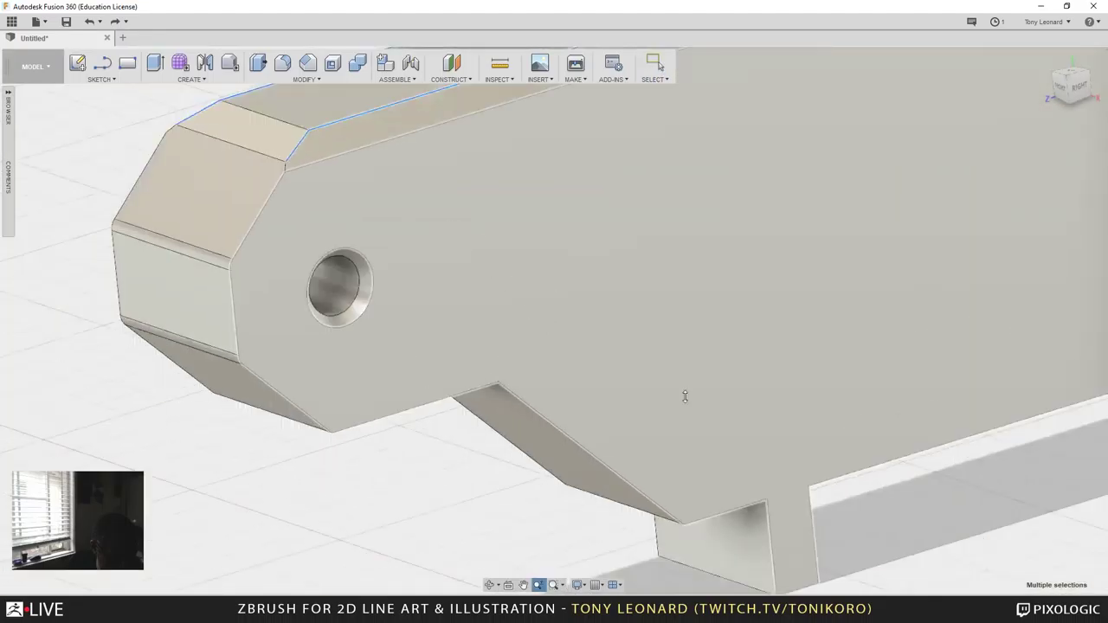
pyautogui.press('Escape')
pyautogui.click(497, 165)
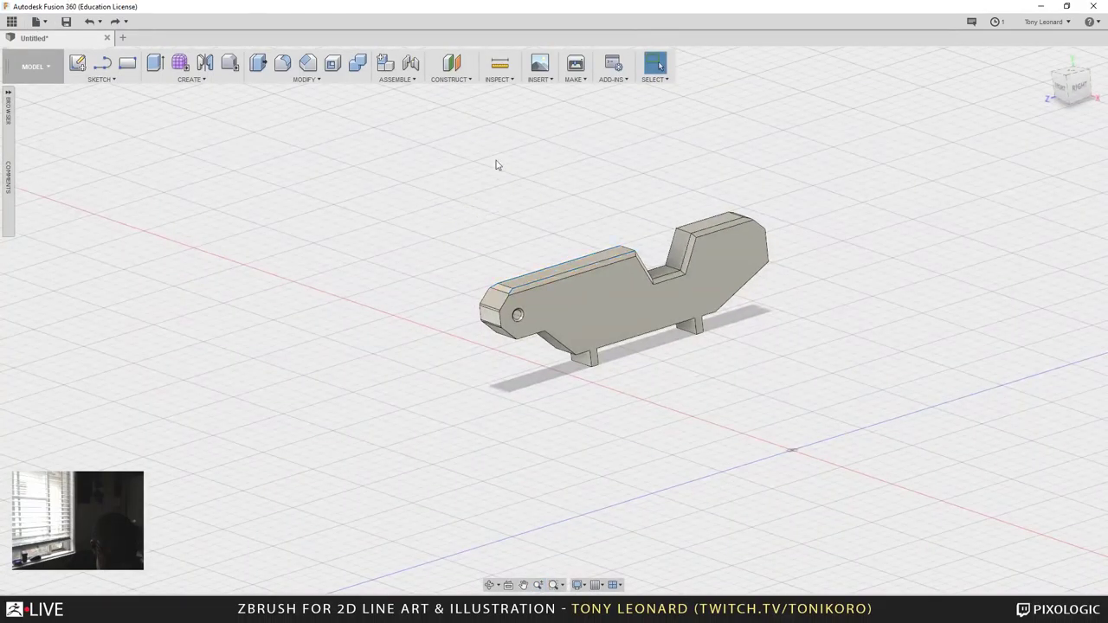
pyautogui.moveTo(437, 176); pyautogui.dragTo(829, 410)
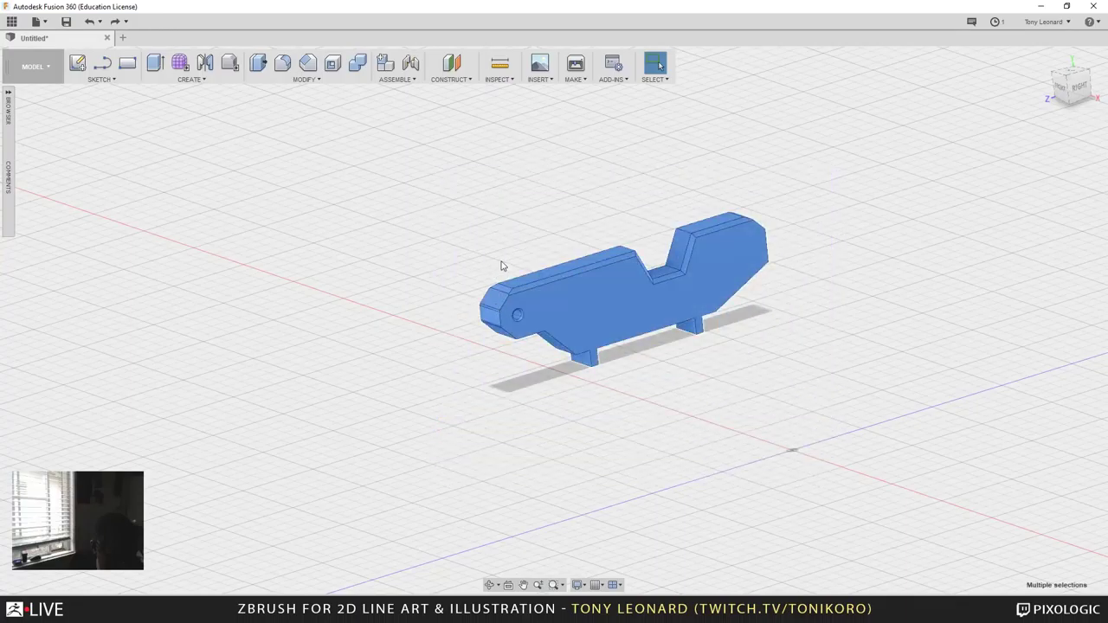
pyautogui.press('m')
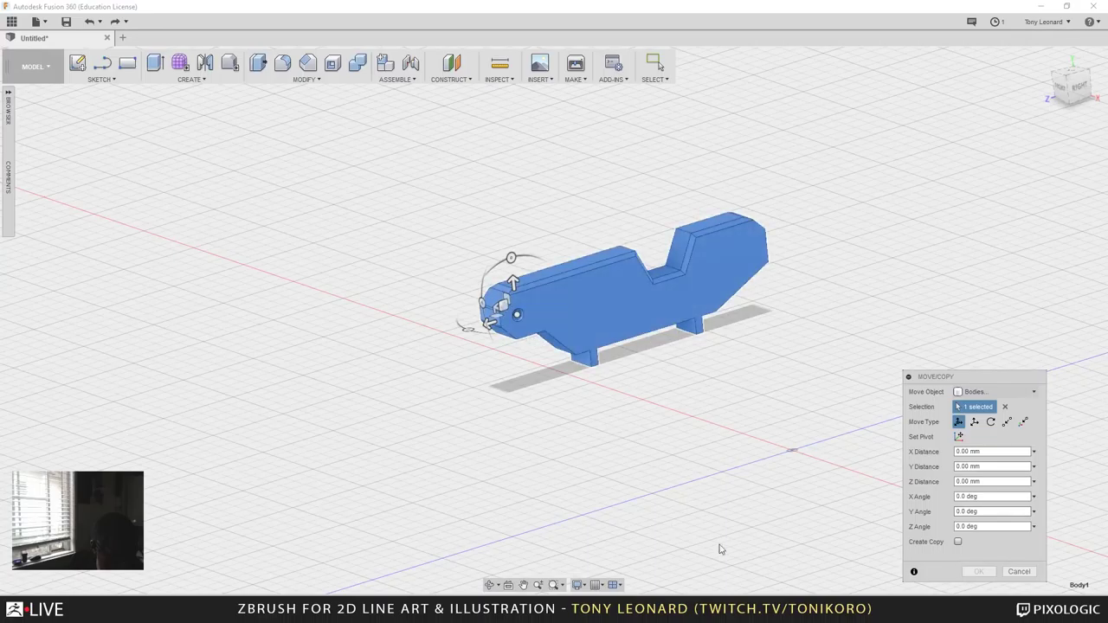
pyautogui.click(958, 542)
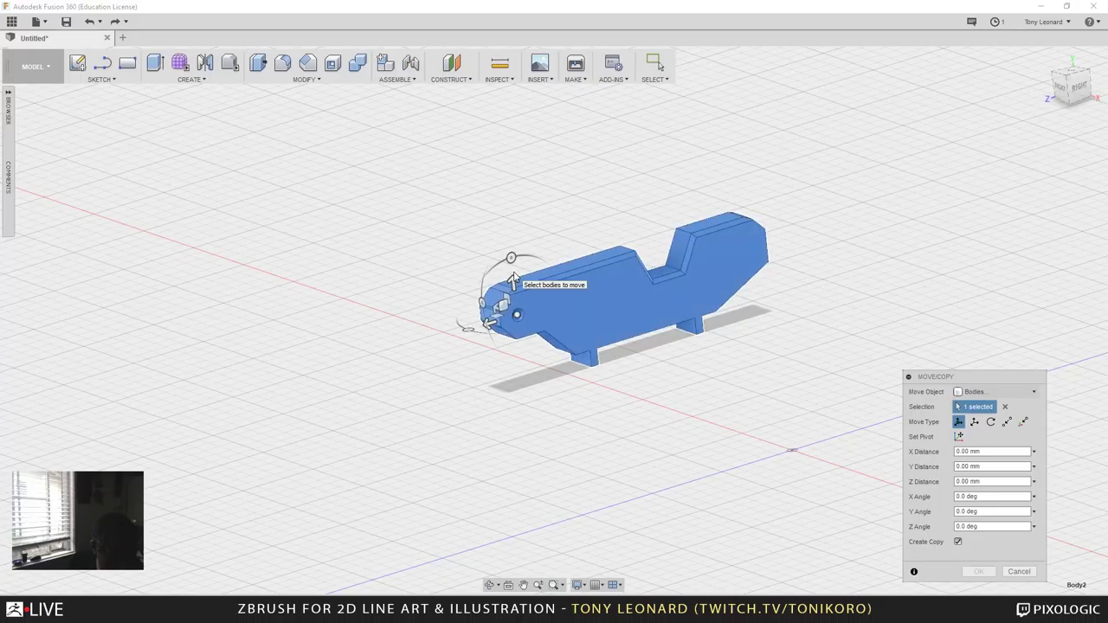
pyautogui.keyDown('shift'); pyautogui.moveTo(429, 241); pyautogui.dragTo(462, 257, button='middle'); pyautogui.keyUp('shift')
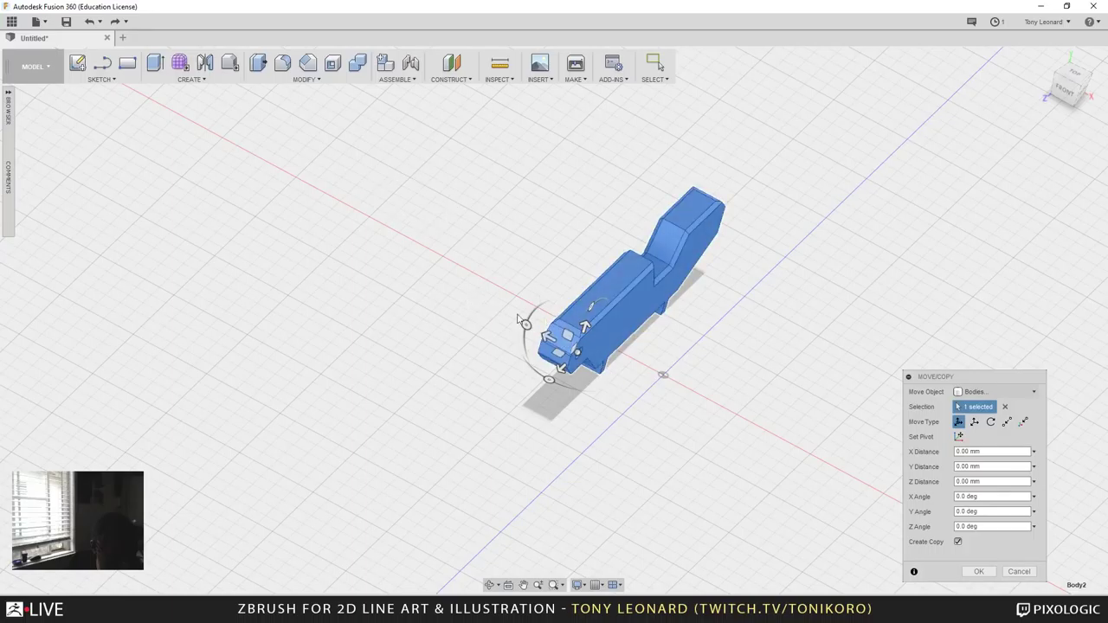
pyautogui.moveTo(547, 338); pyautogui.dragTo(444, 282)
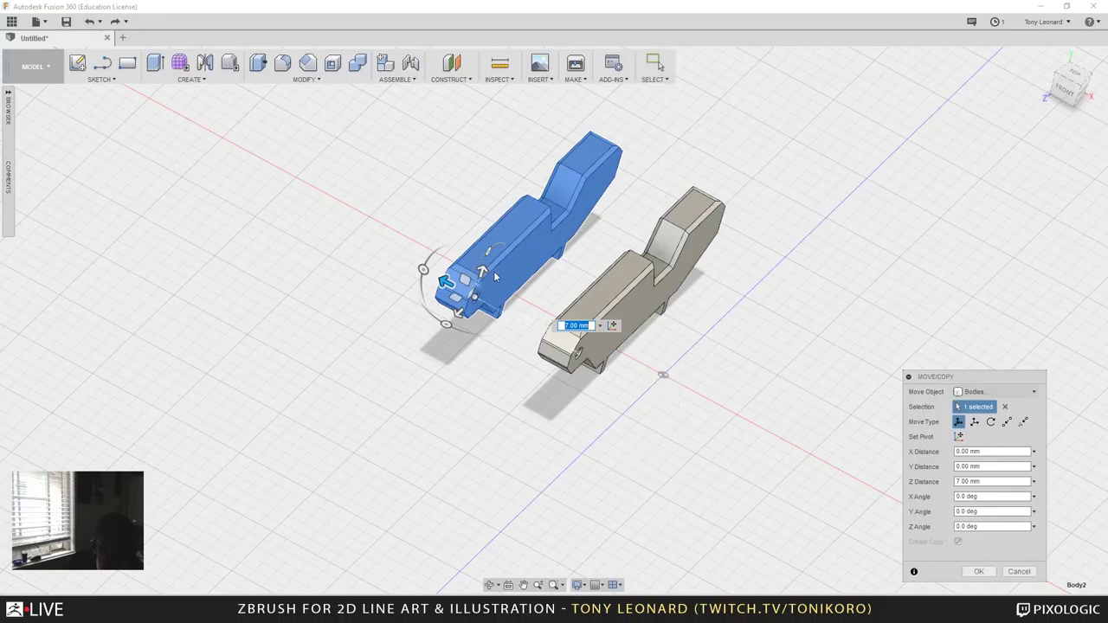
pyautogui.press('Escape')
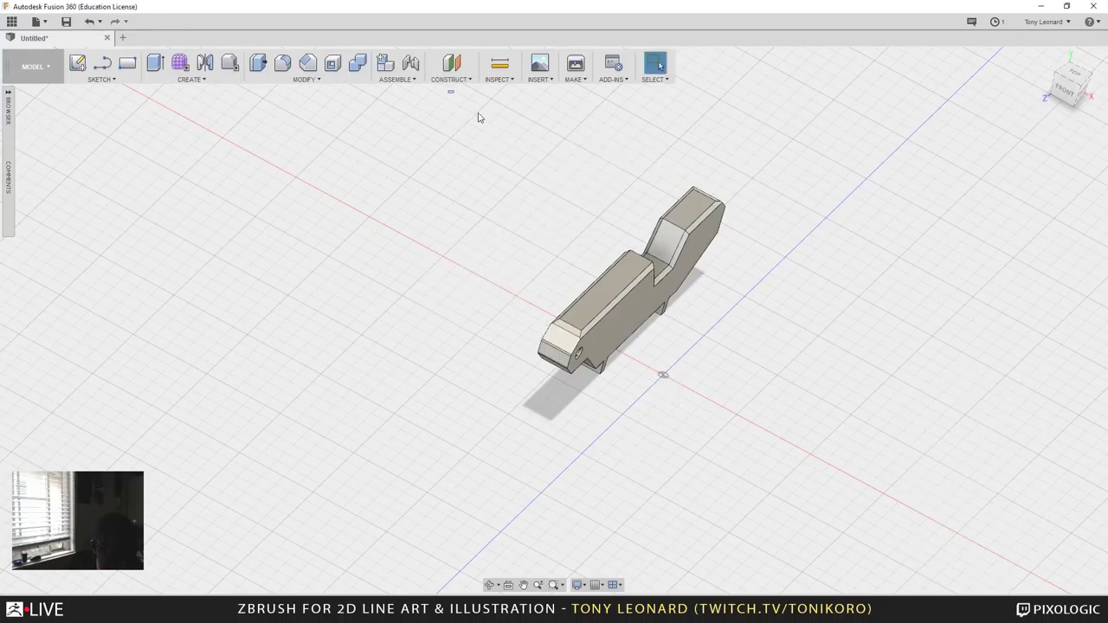
pyautogui.moveTo(447, 89); pyautogui.dragTo(783, 444)
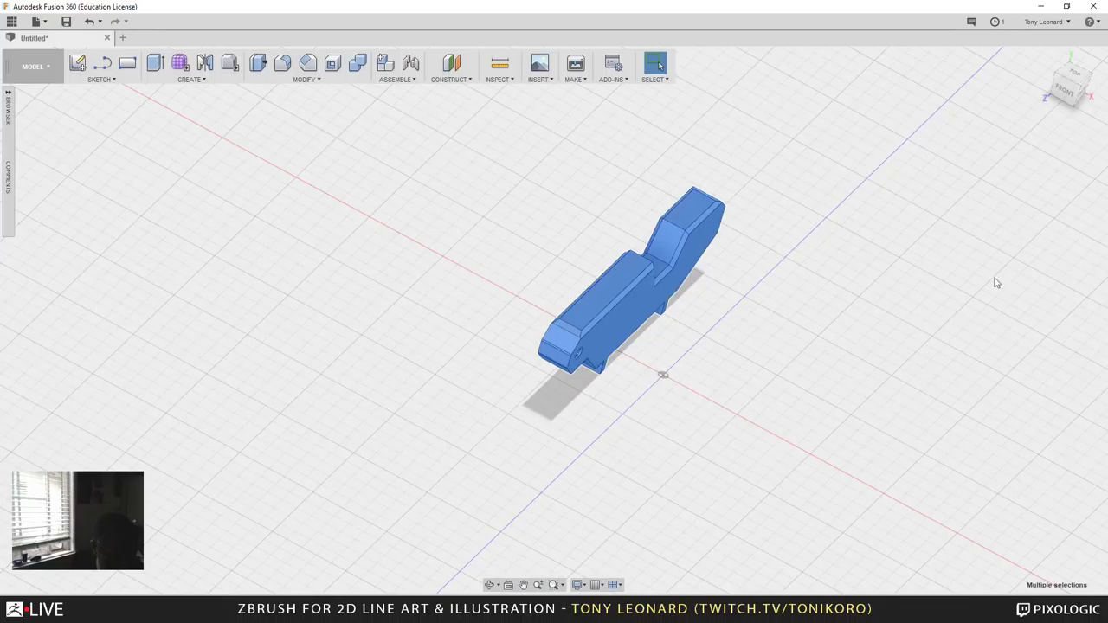
pyautogui.click(206, 63)
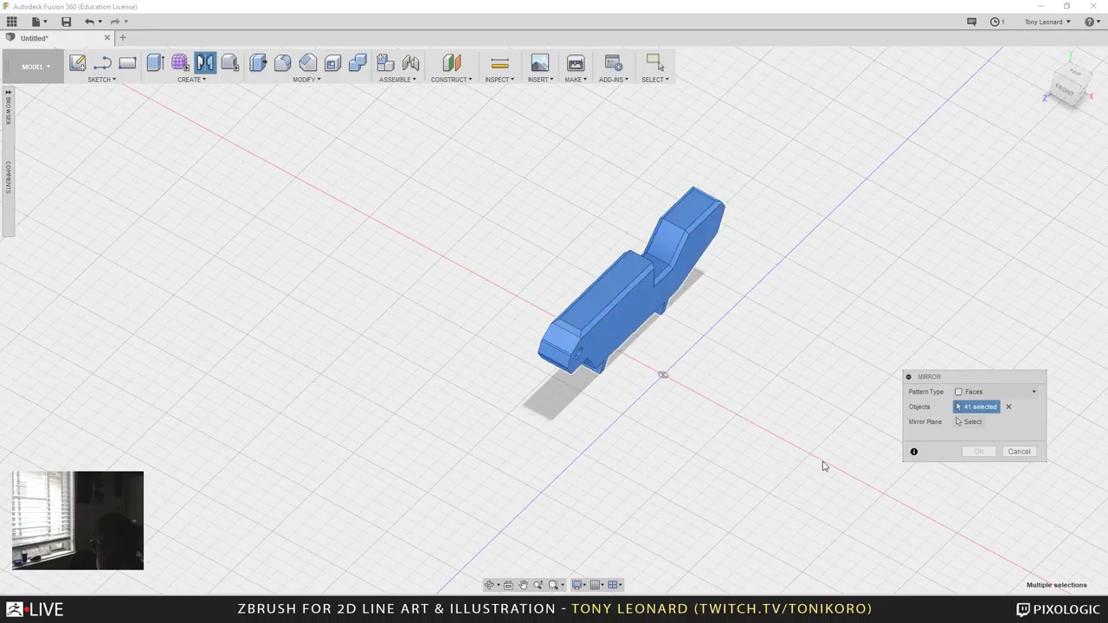
pyautogui.click(971, 423)
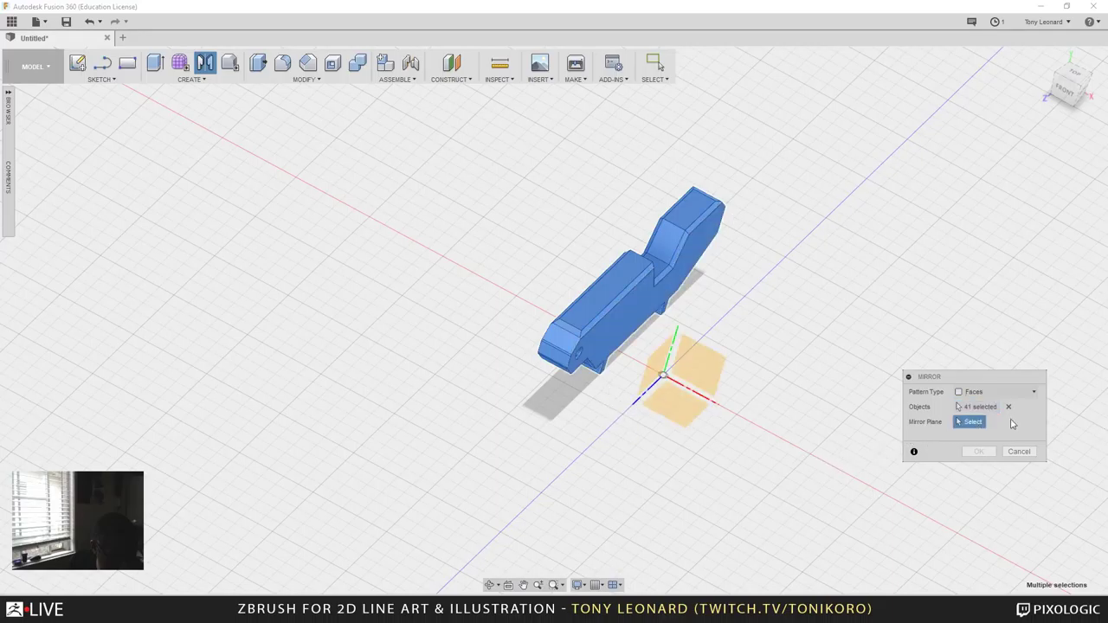
pyautogui.click(661, 364)
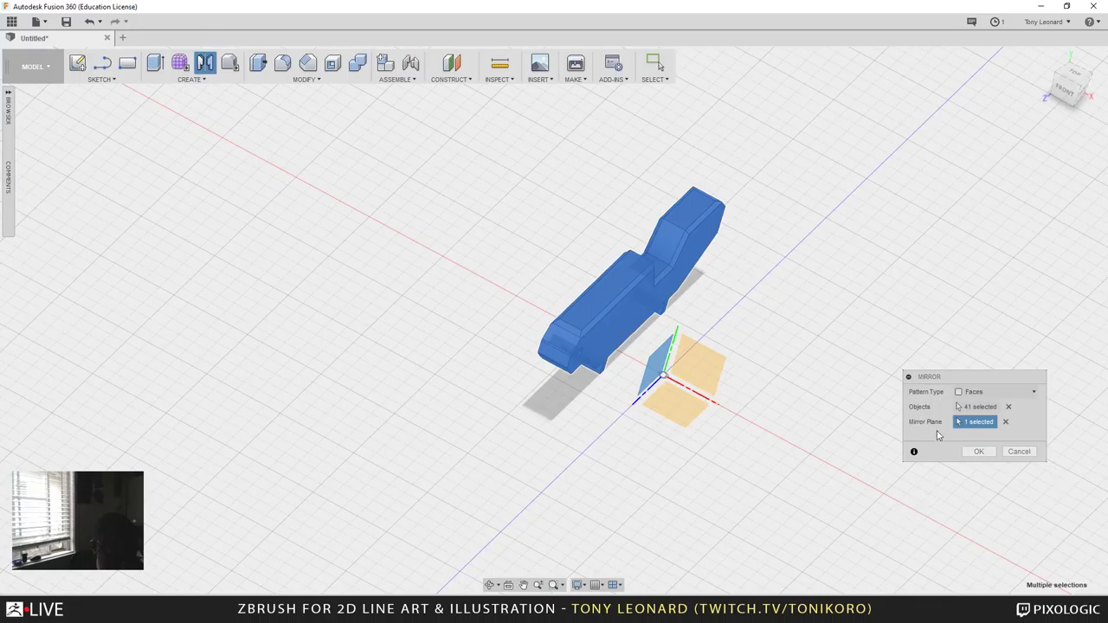
pyautogui.click(1019, 451)
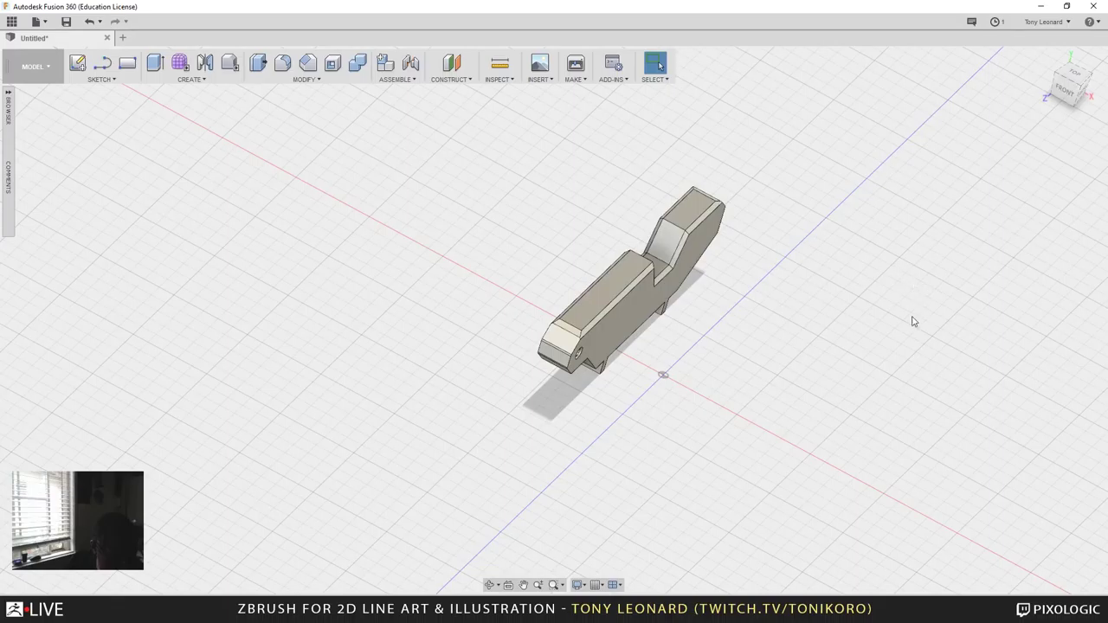
# Step: From the top view, move the whole body -6 mm along Z, clear of the origin
pyautogui.click(1078, 76)
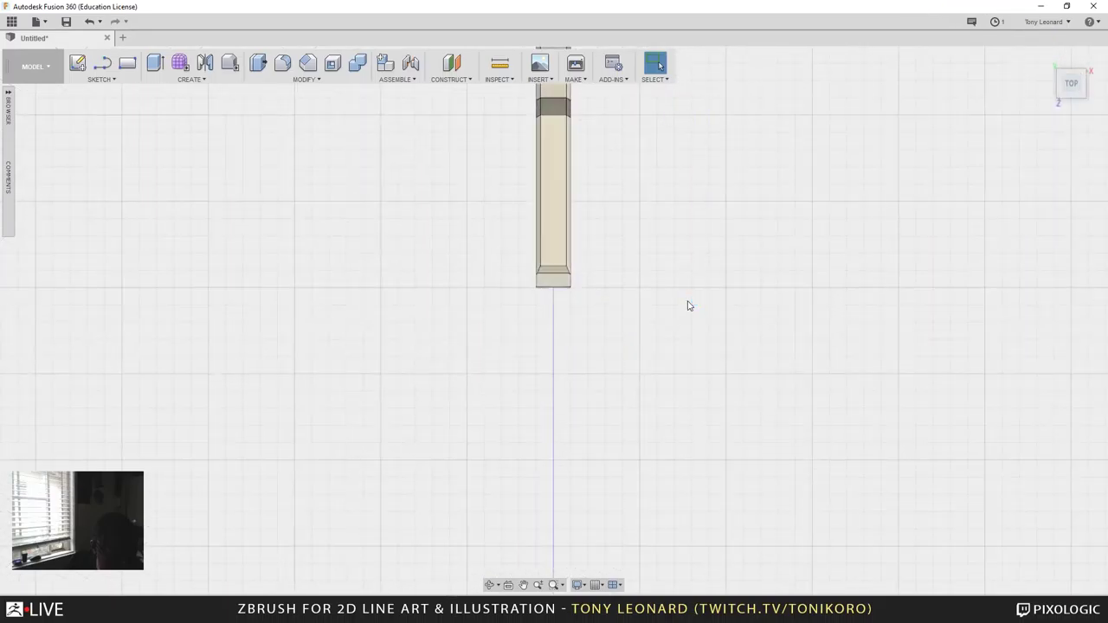
pyautogui.moveTo(702, 265); pyautogui.dragTo(715, 504, button='middle')
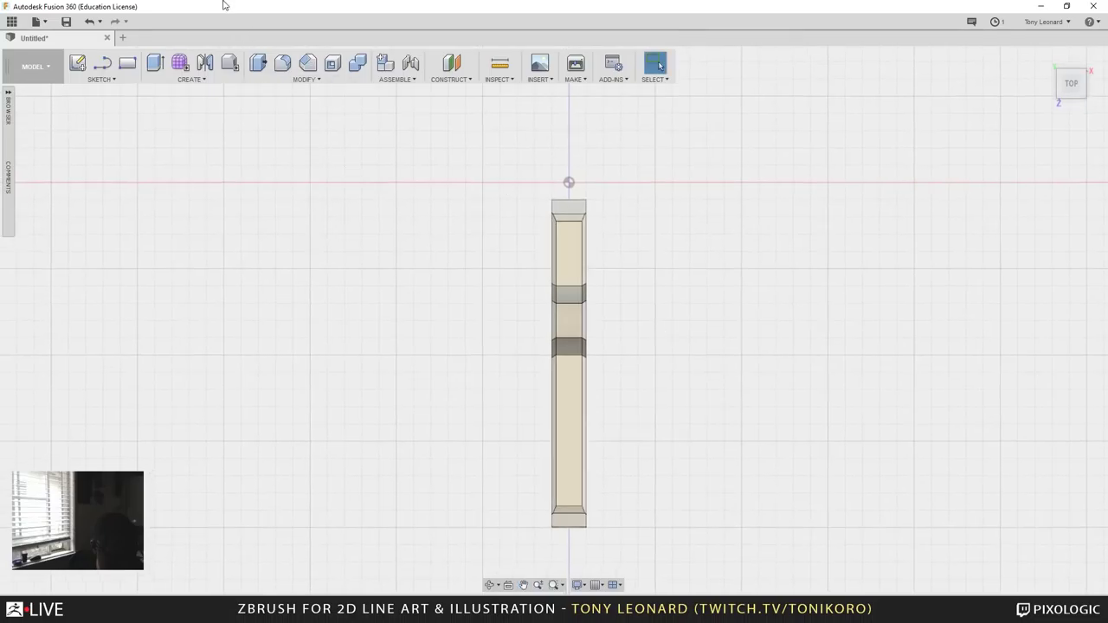
pyautogui.moveTo(521, 180); pyautogui.dragTo(665, 543)
pyautogui.press('m')
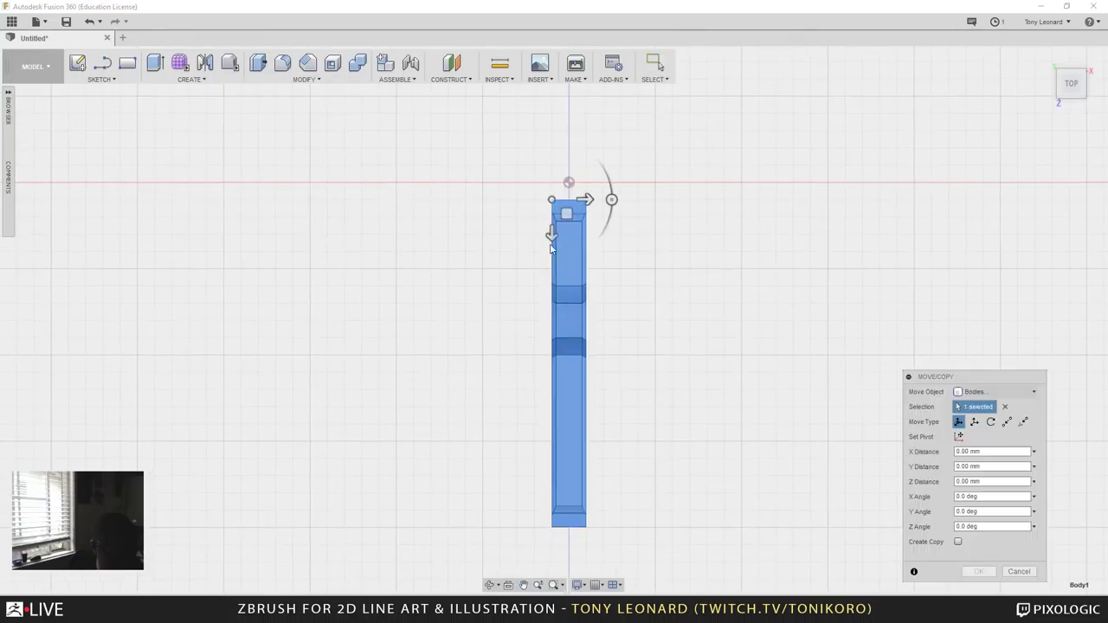
pyautogui.moveTo(582, 200); pyautogui.dragTo(500, 123)
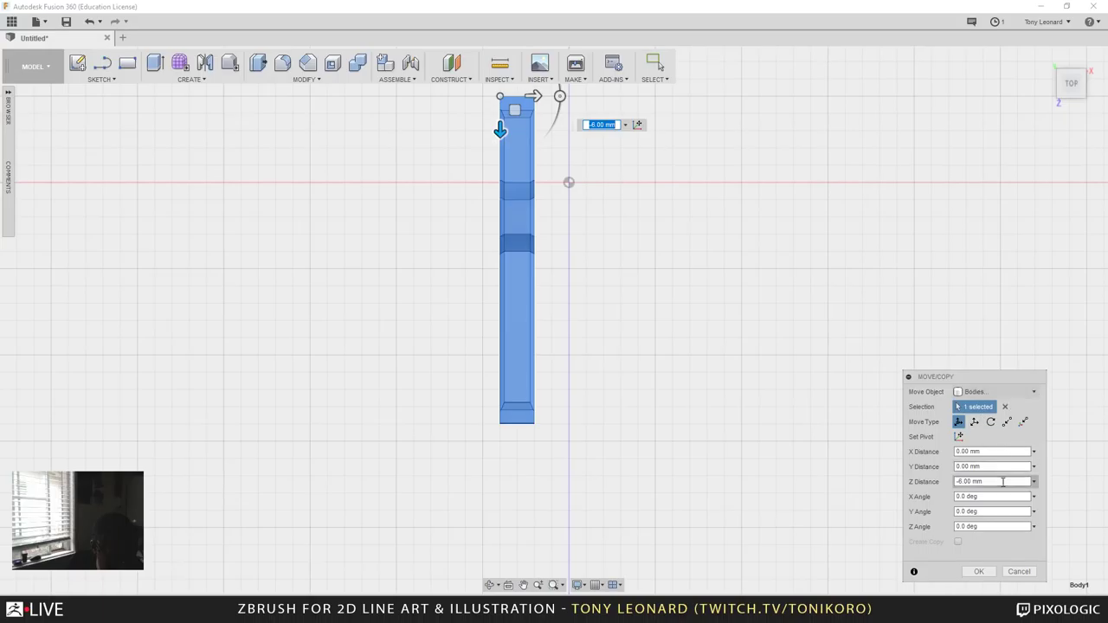
pyautogui.click(979, 573)
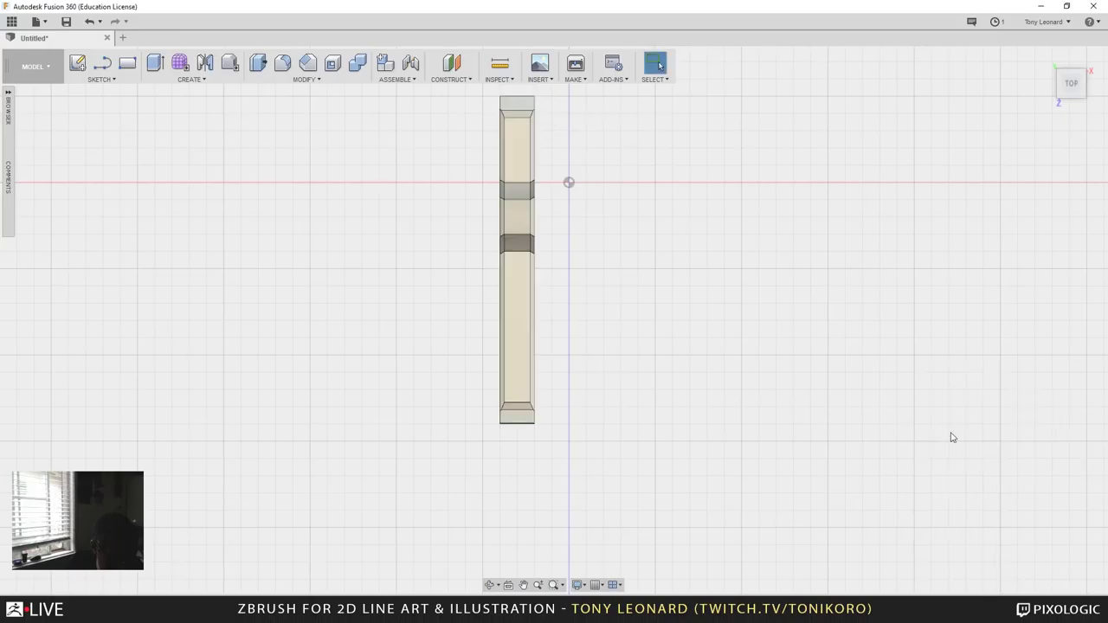
pyautogui.moveTo(656, 421); pyautogui.dragTo(271, 47)
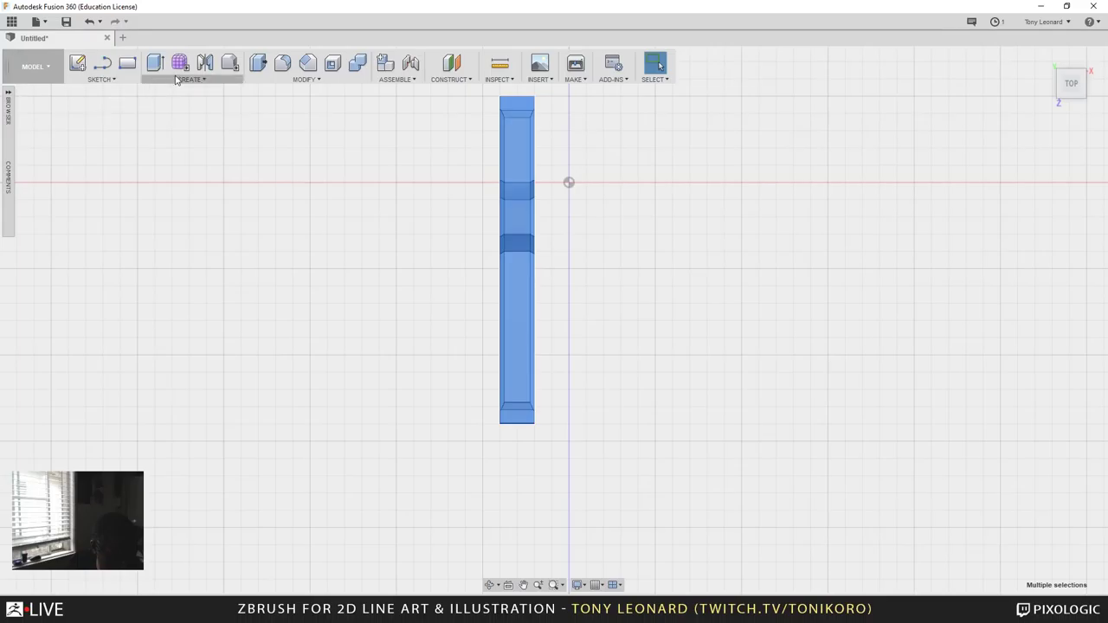
# Step: Mirror the body across the YZ origin plane to create Body2
pyautogui.click(204, 63)
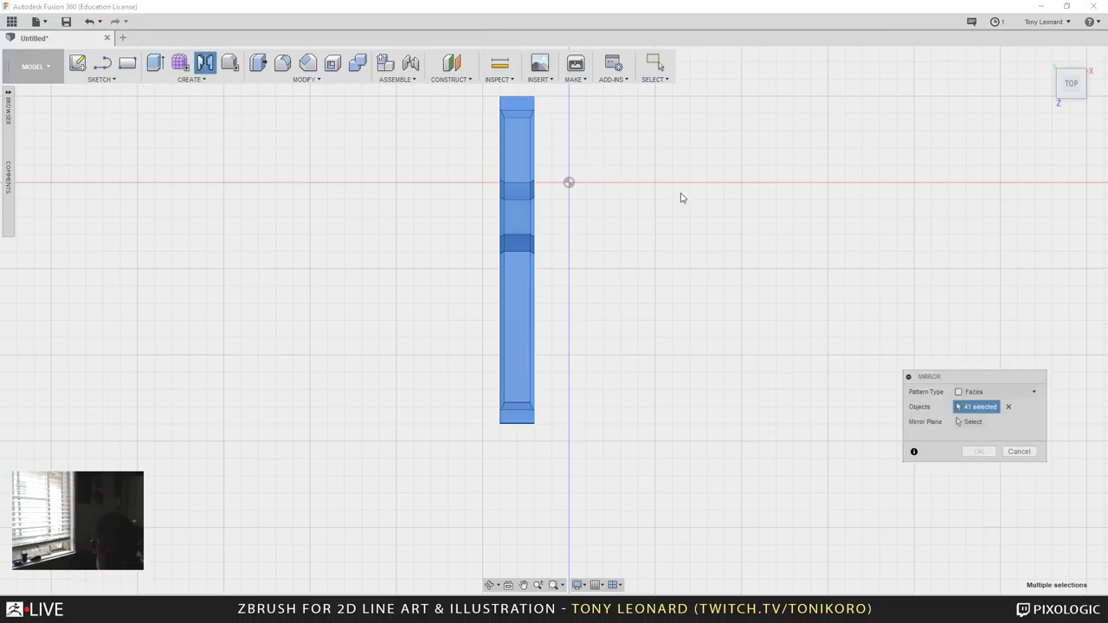
pyautogui.click(969, 421)
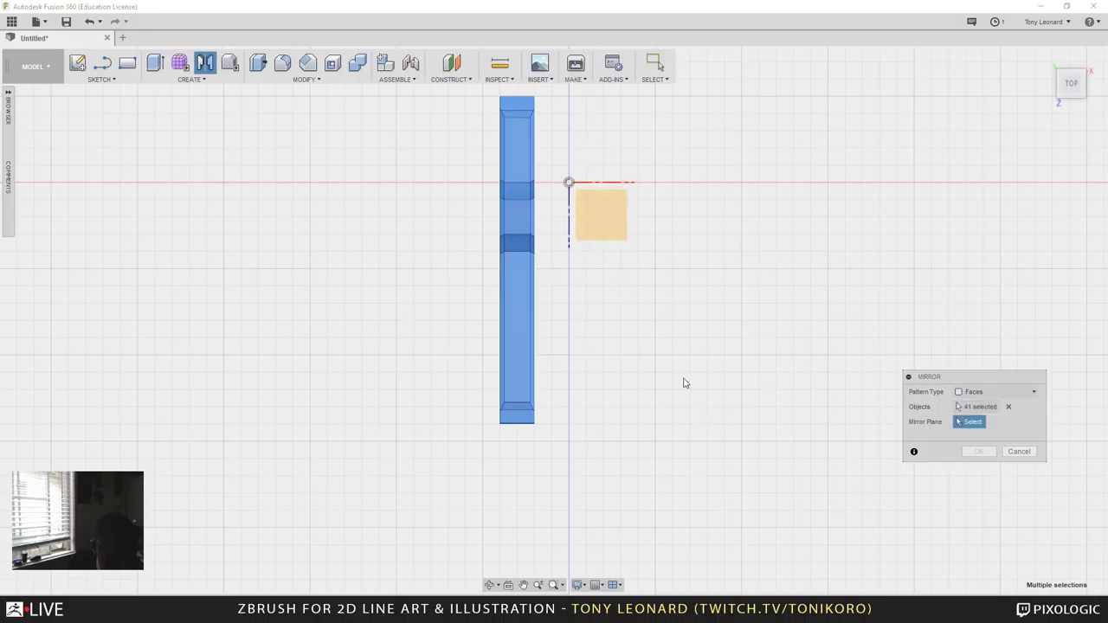
pyautogui.press('F6')
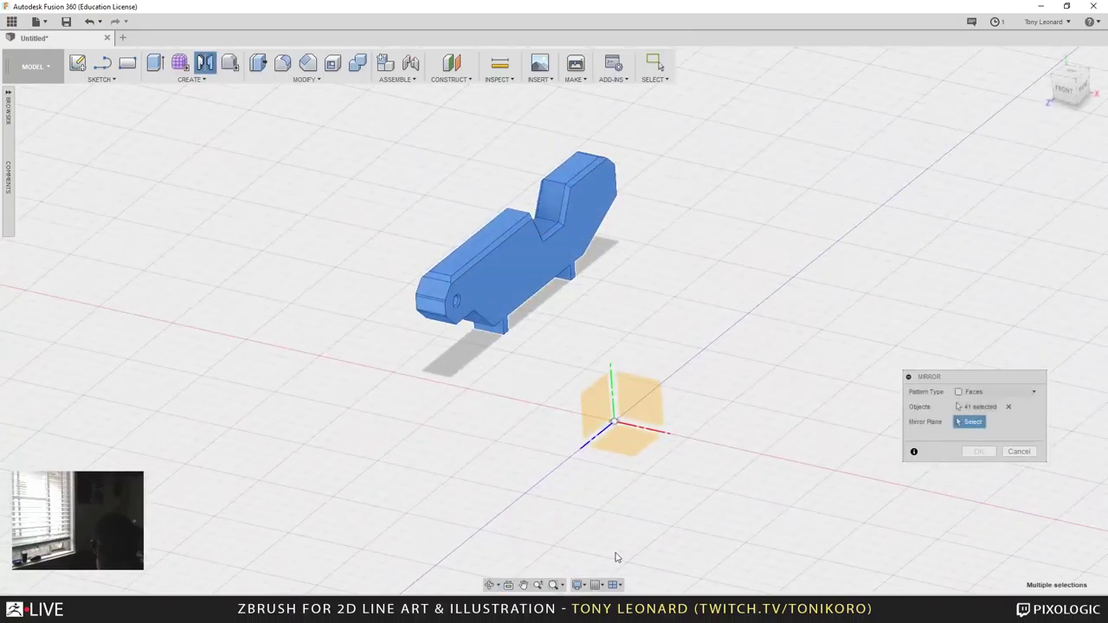
pyautogui.click(596, 398)
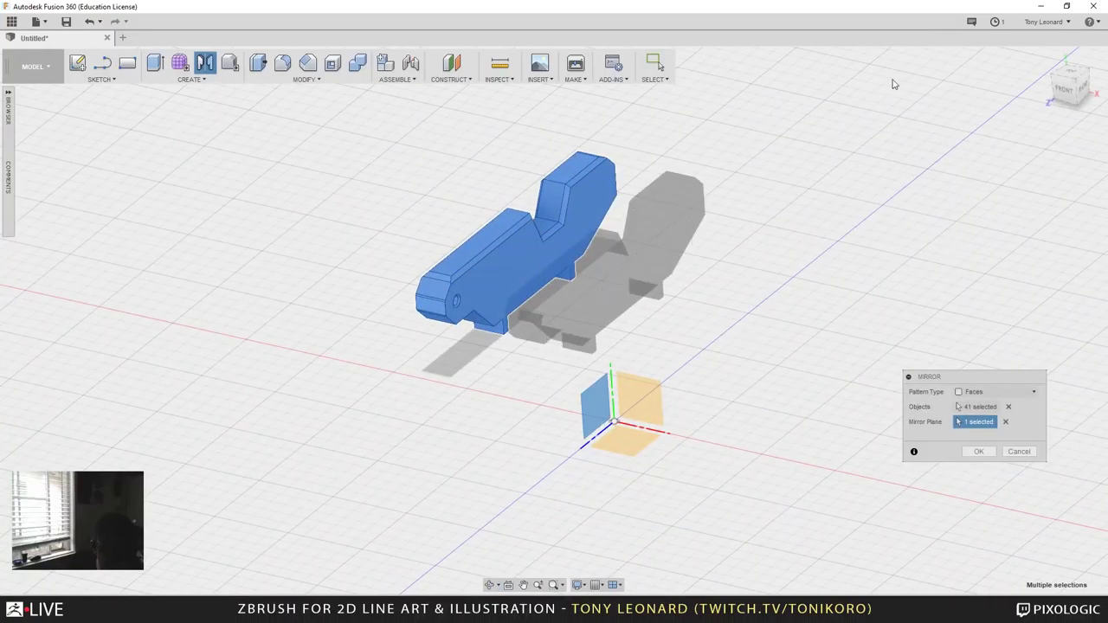
pyautogui.click(987, 452)
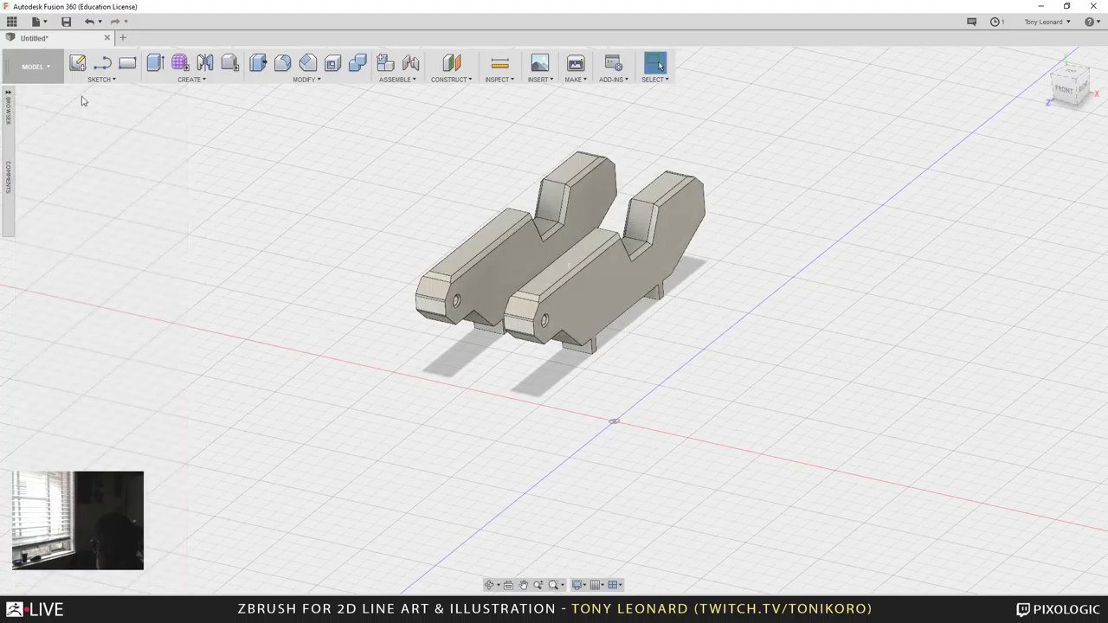
# Step: Expand the Browser's Bodies list and select Body1
pyautogui.click(7, 96)
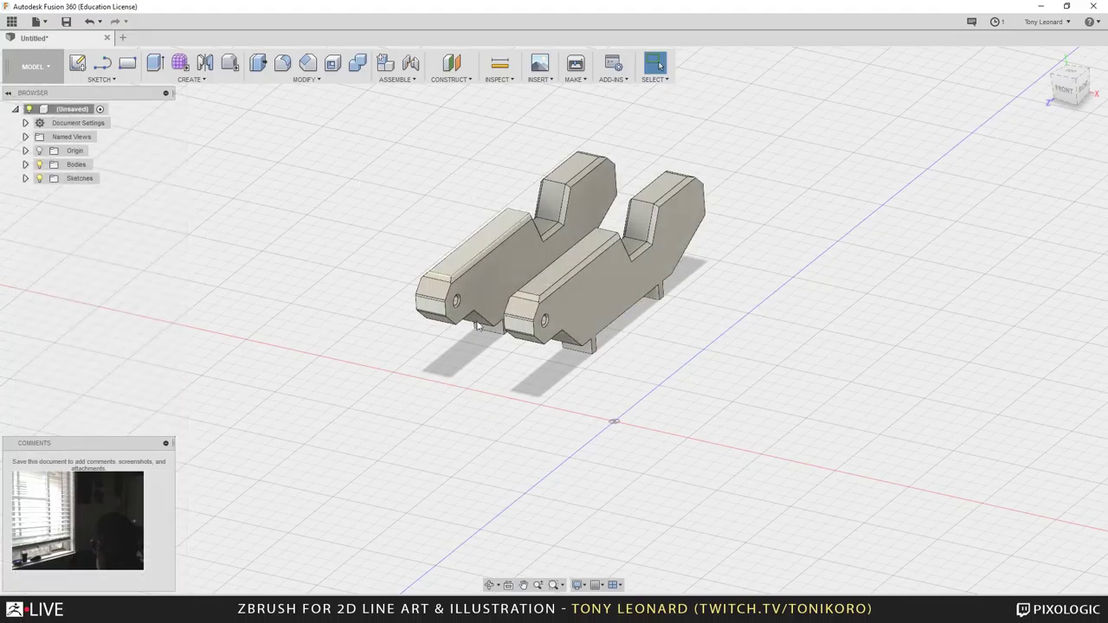
pyautogui.click(25, 165)
pyautogui.click(97, 179)
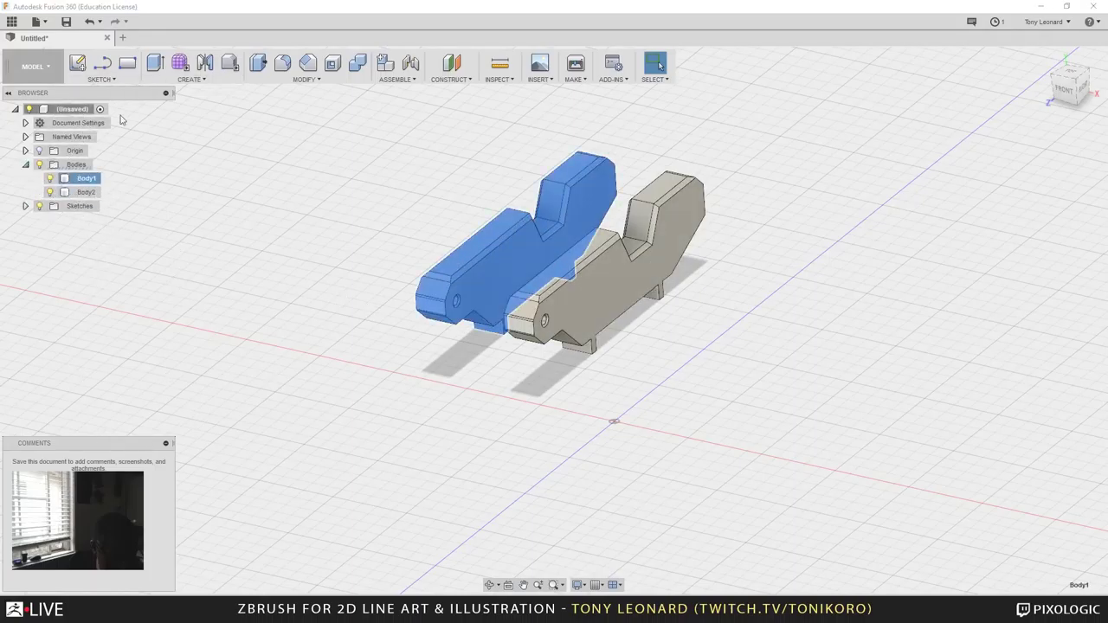
pyautogui.click(86, 193)
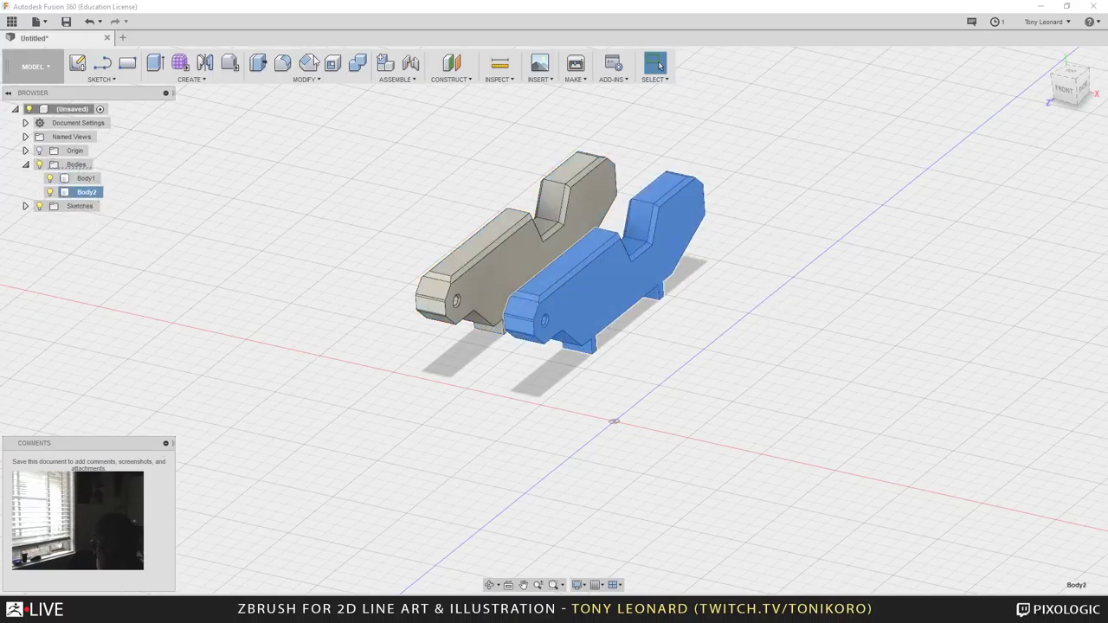
pyautogui.click(86, 178)
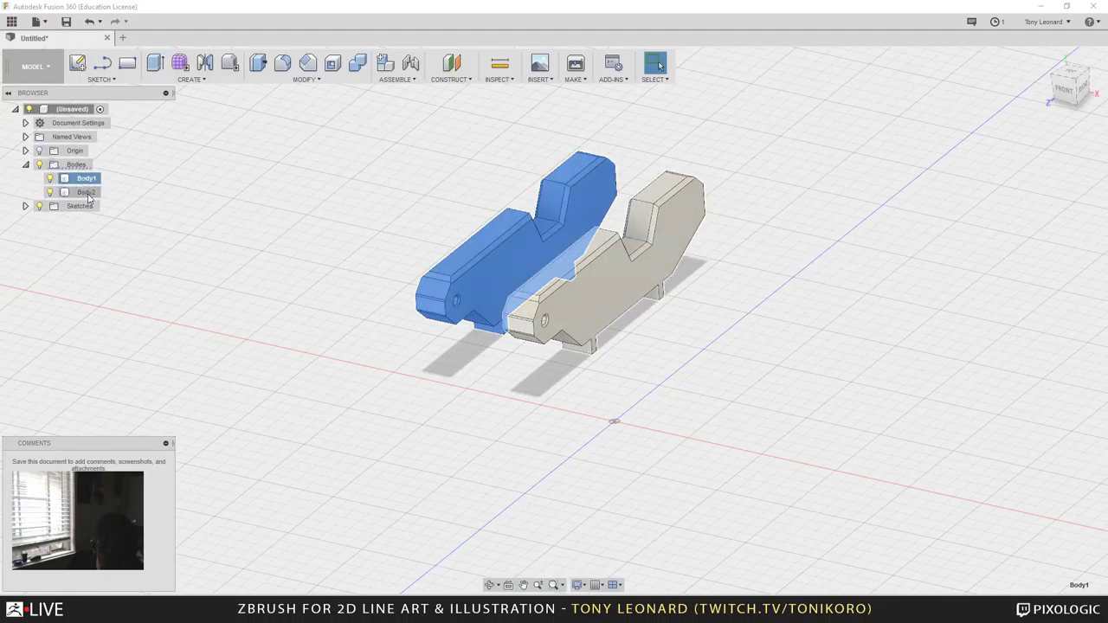
# Step: Combine Body1 and Body2 with a Join operation, then check the resulting Body1 and Body3
pyautogui.keyDown('shift'); pyautogui.click(88, 192); pyautogui.keyUp('shift')
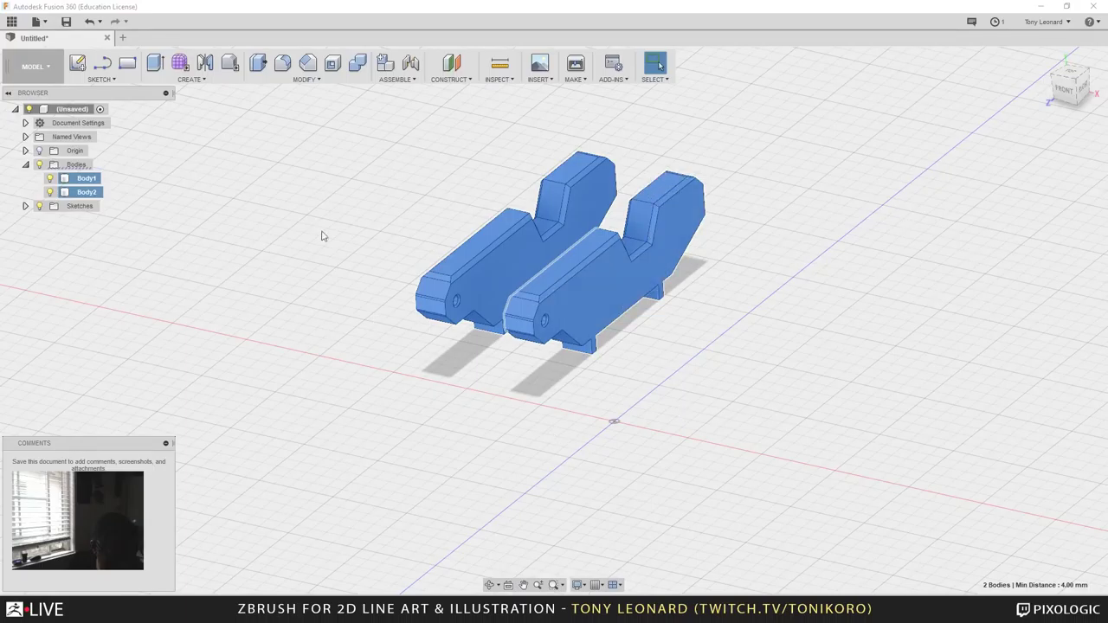
pyautogui.write('sc')
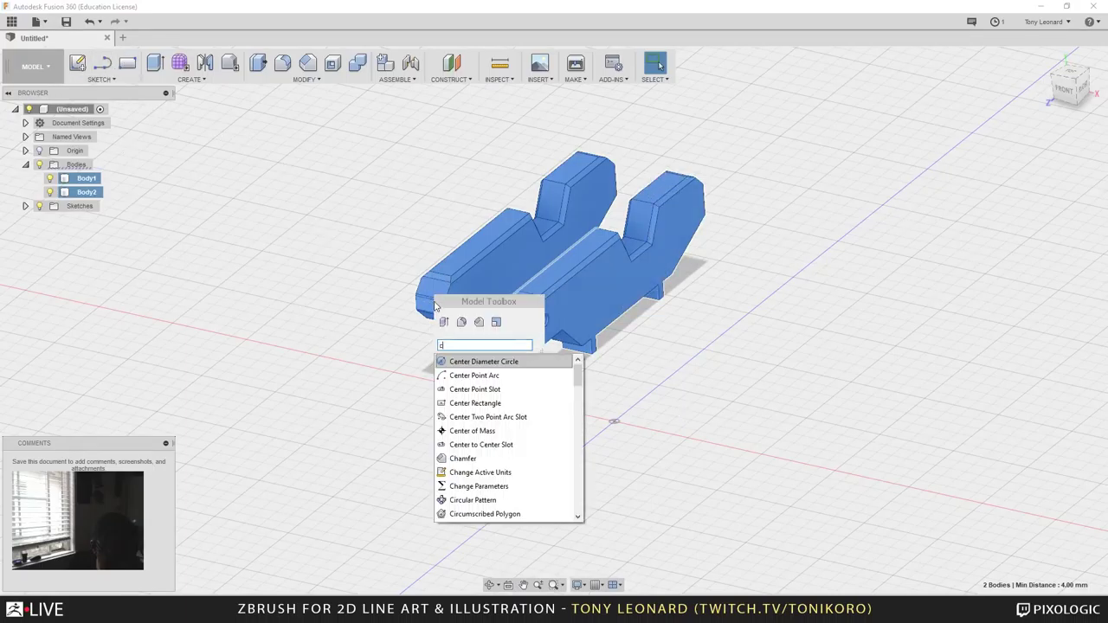
pyautogui.moveTo(578, 374); pyautogui.dragTo(578, 403)
pyautogui.click(483, 375)
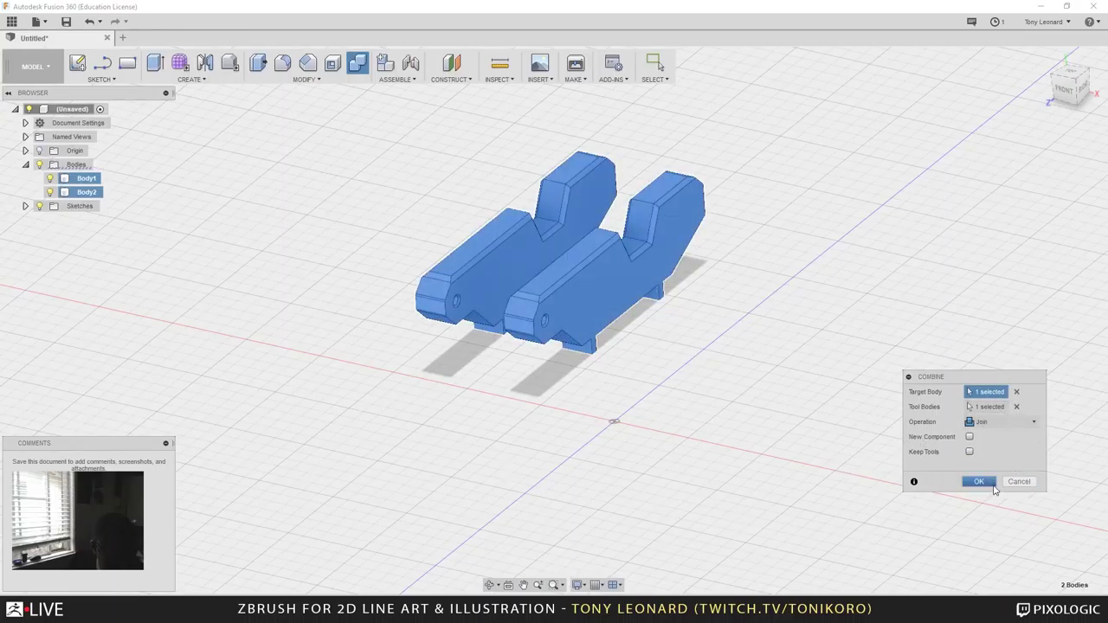
pyautogui.click(985, 481)
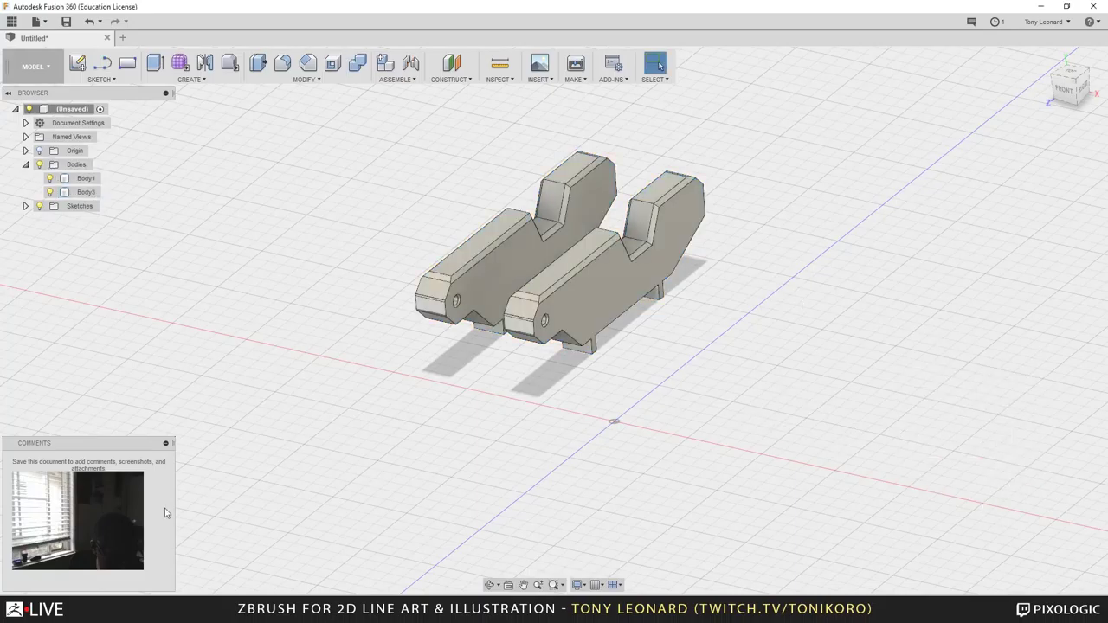
pyautogui.click(87, 193)
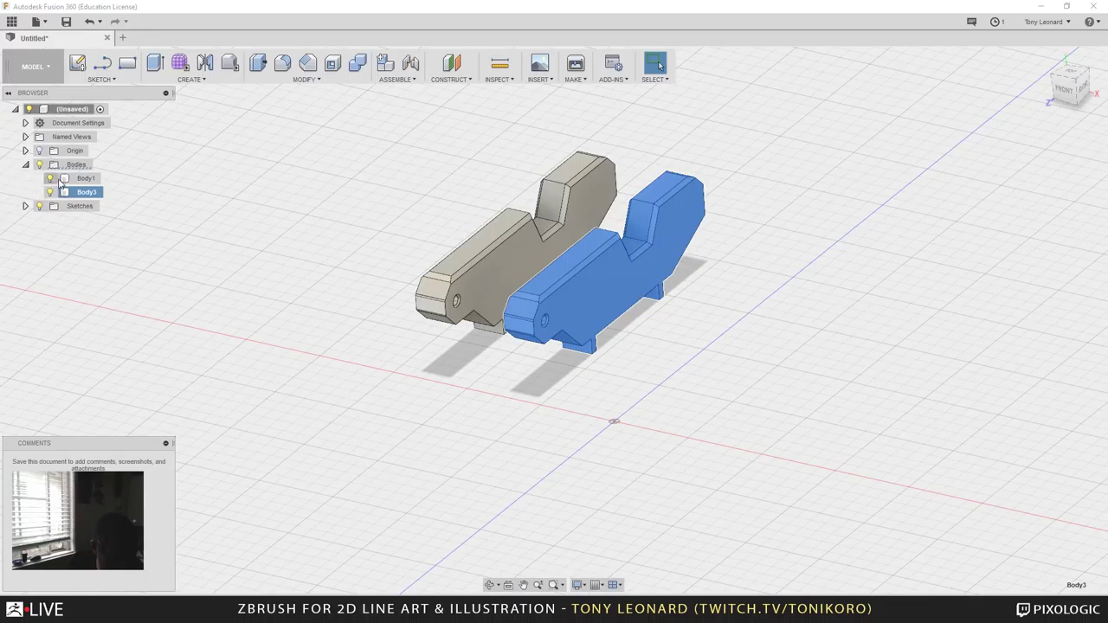
pyautogui.click(86, 179)
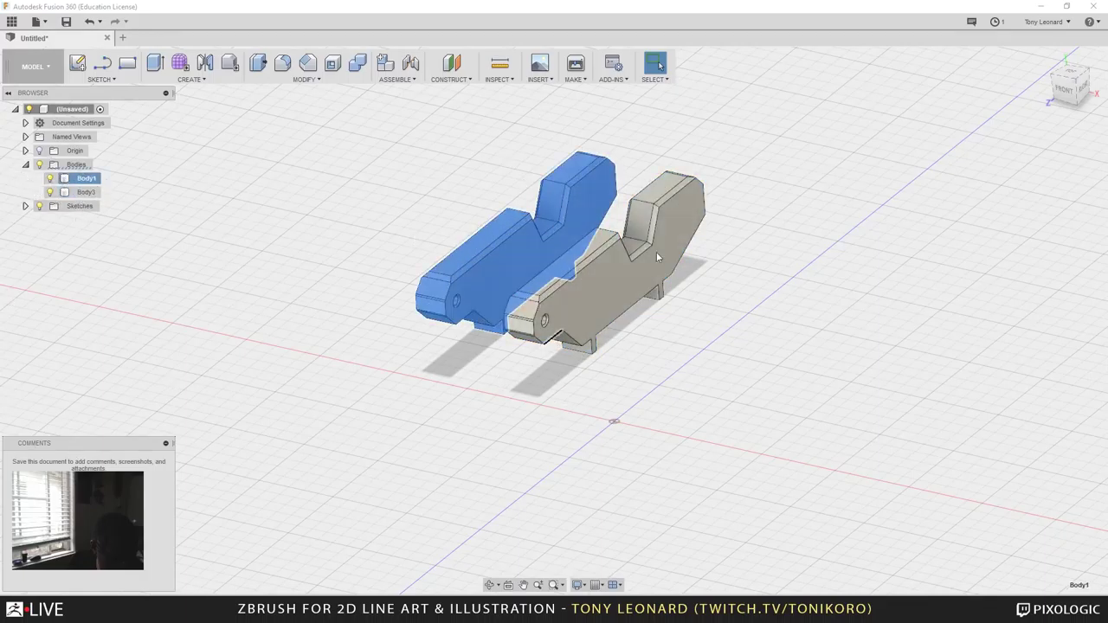
pyautogui.click(691, 332)
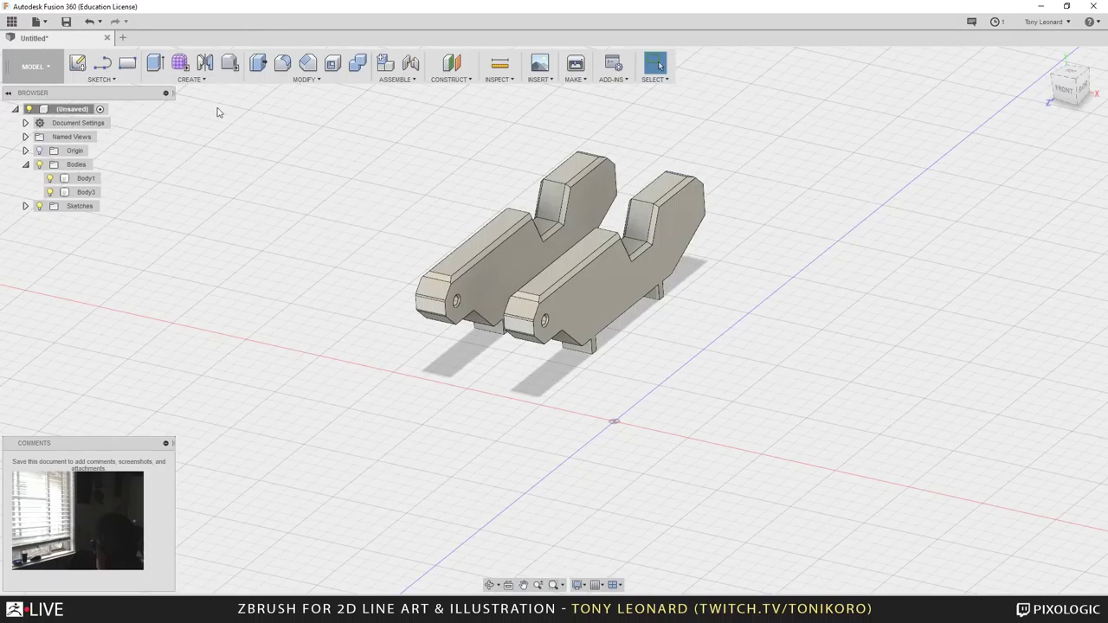
# Step: Start a sketch on the horizontal origin plane and draw a small 0.500 mm corner square
pyautogui.click(128, 64)
pyautogui.click(627, 440)
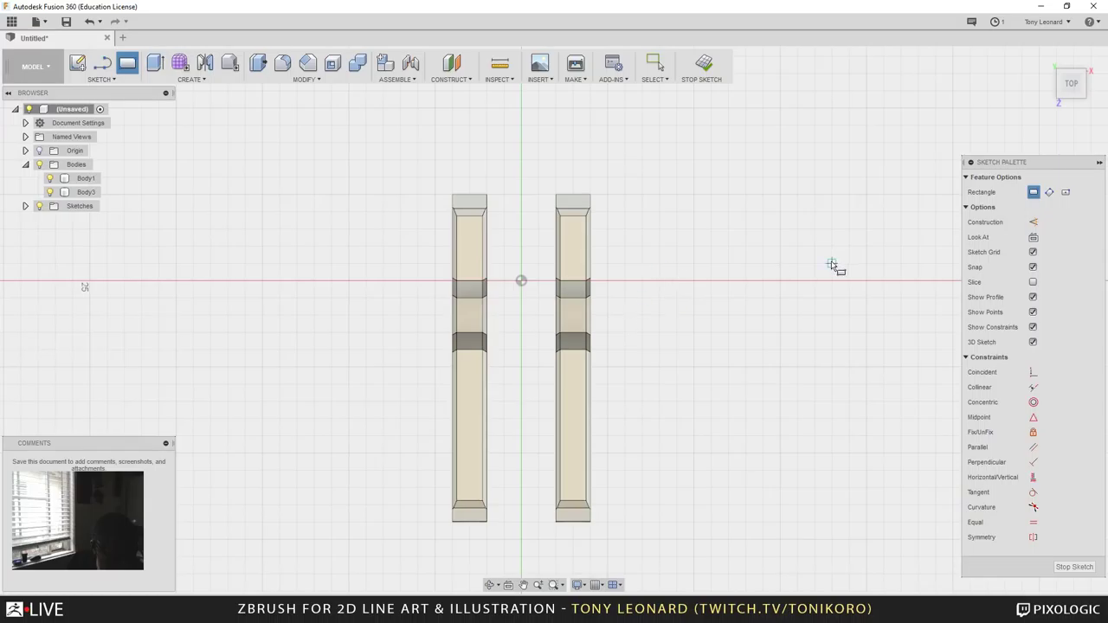
pyautogui.scroll(-2, 751, 336)
pyautogui.scroll(5, 750, 336)
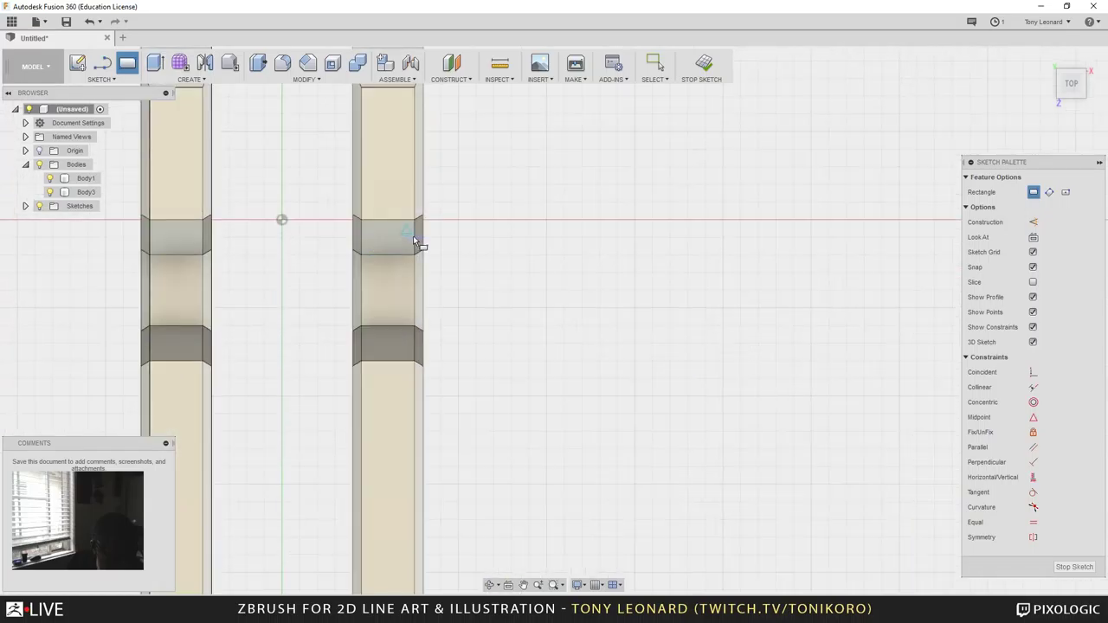
pyautogui.click(565, 222)
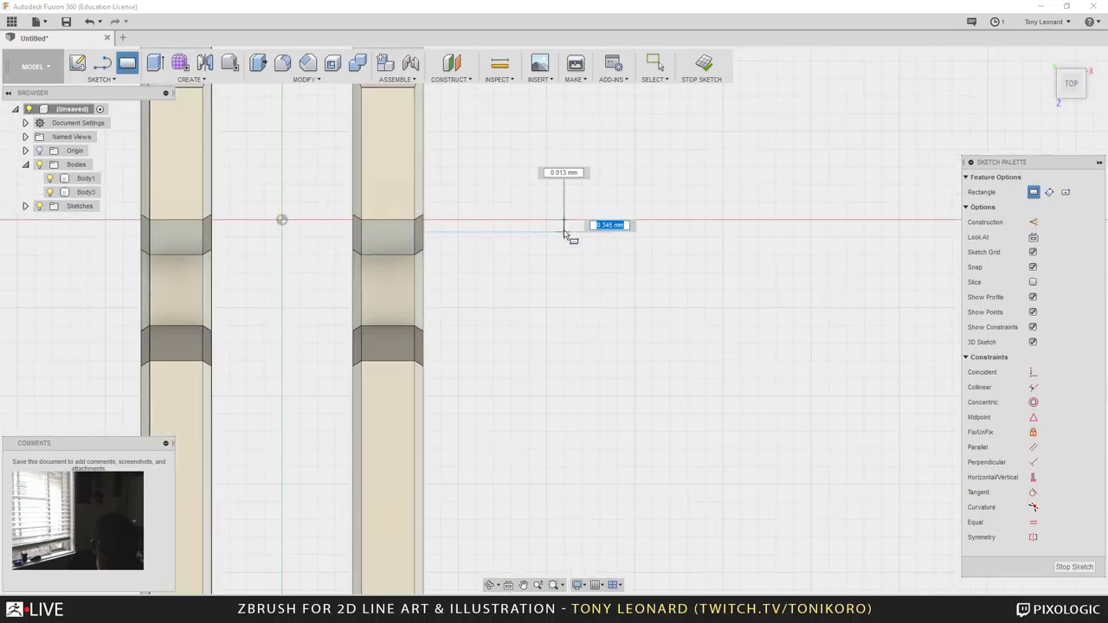
pyautogui.click(552, 238)
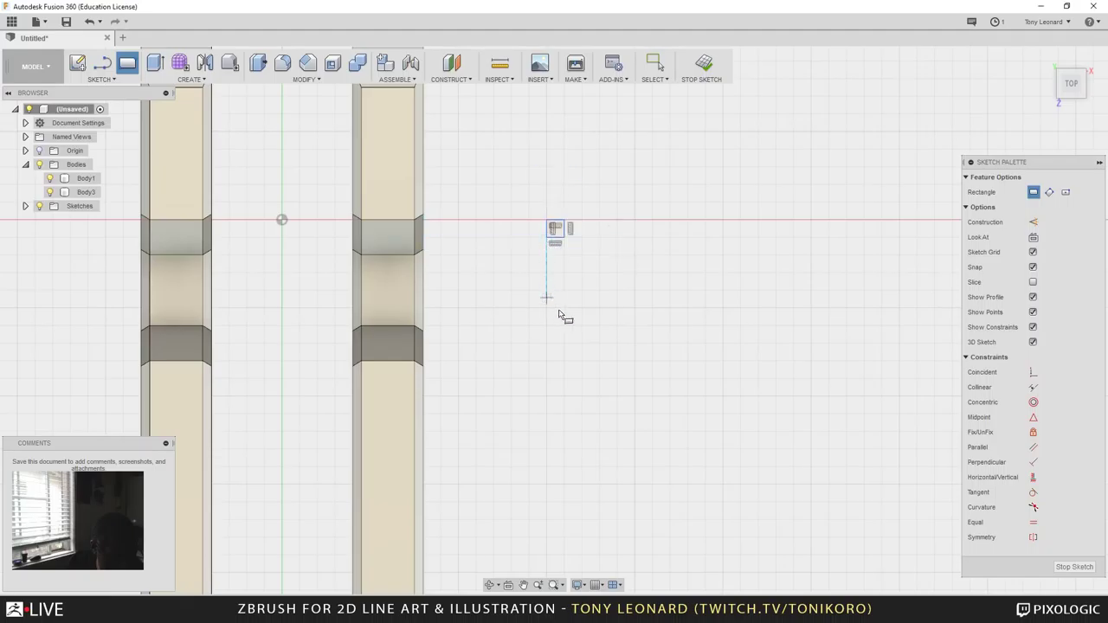
# Step: Draw the tall rectangle from that square's corner plus a second small square at its top-right
pyautogui.click(555, 230)
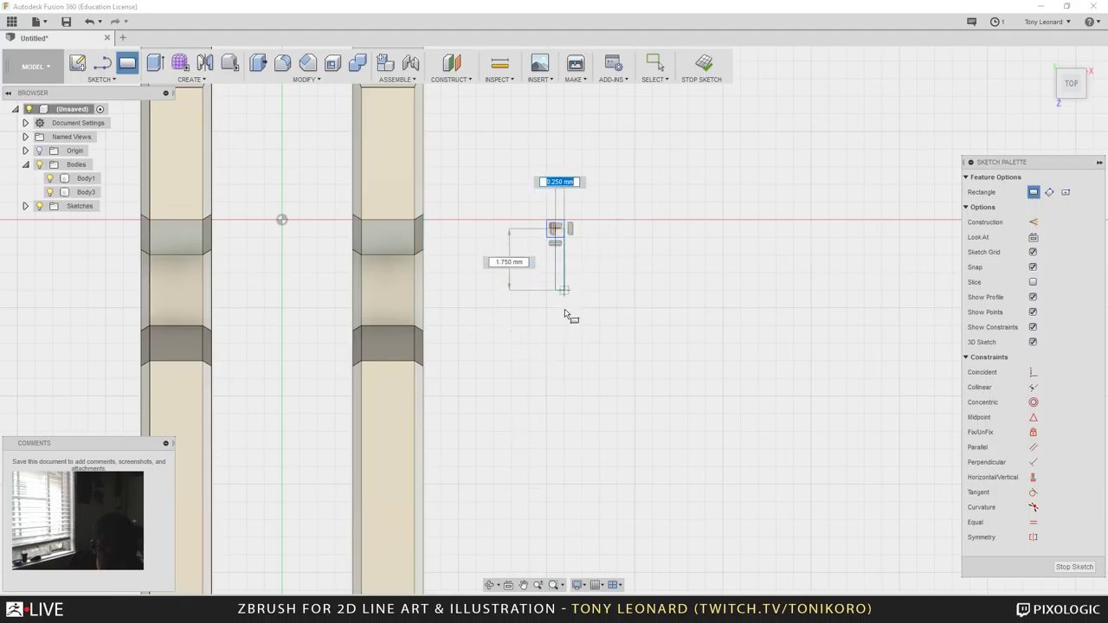
pyautogui.click(627, 388)
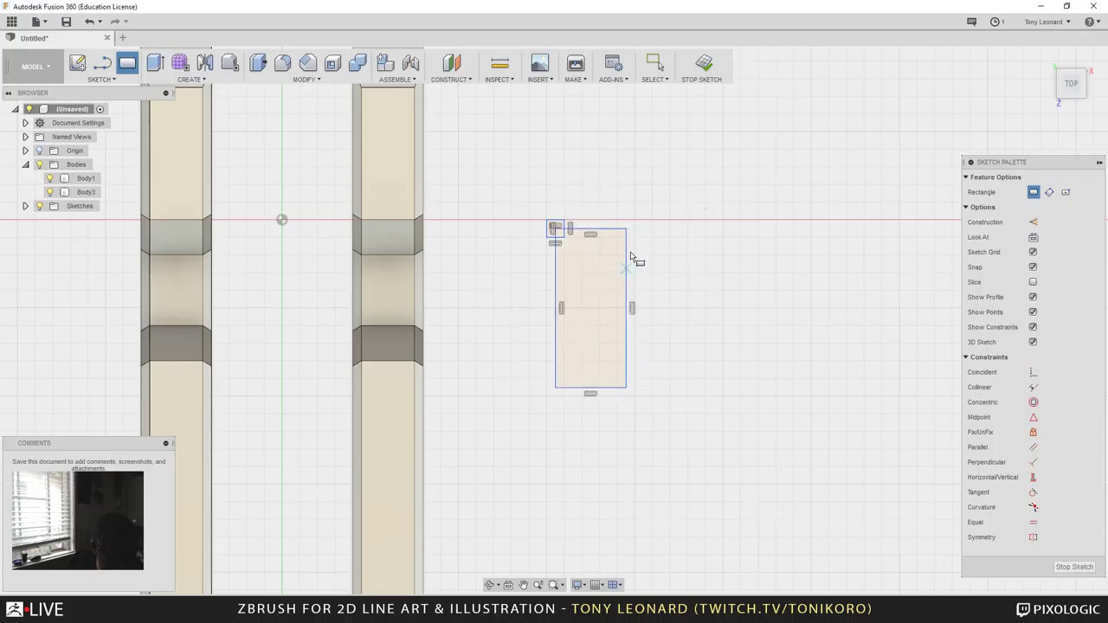
pyautogui.click(616, 223)
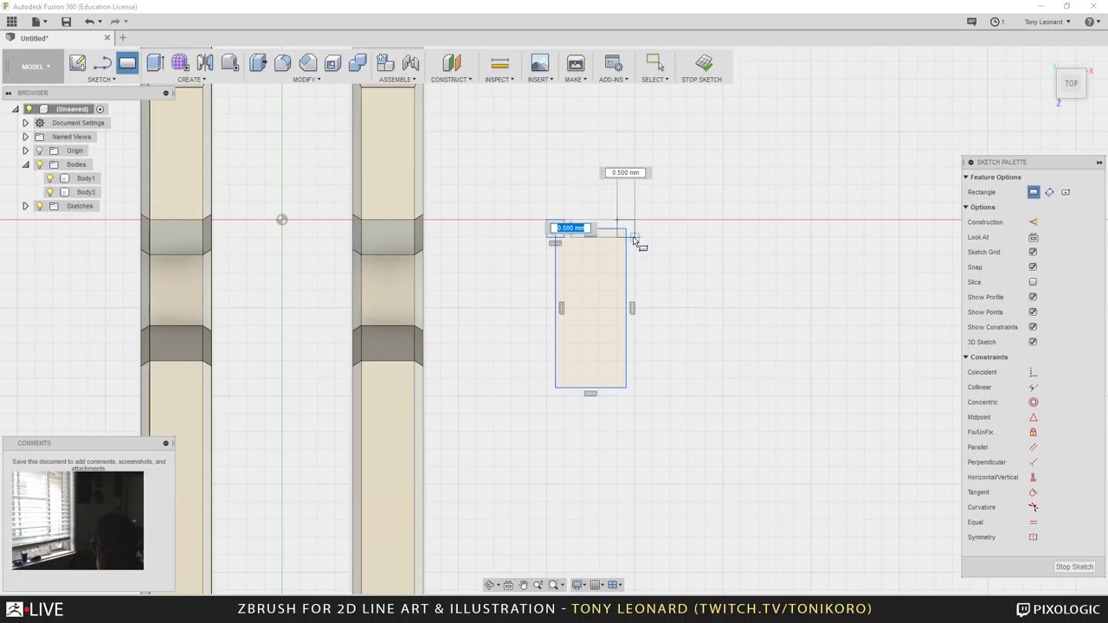
pyautogui.click(635, 237)
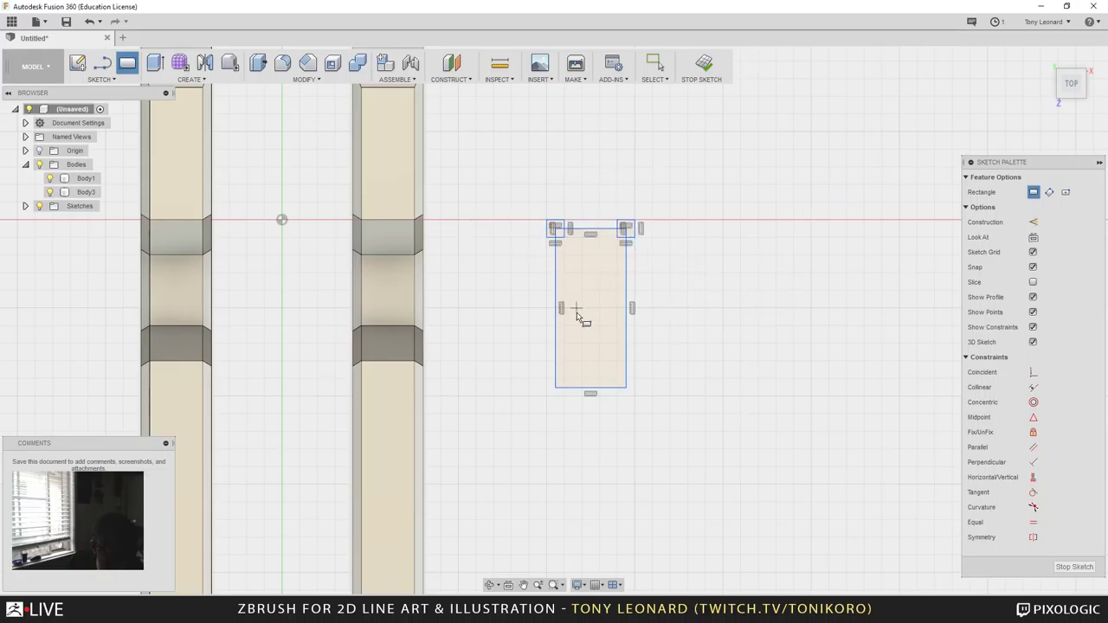
pyautogui.scroll(5, 579, 317)
pyautogui.scroll(1, 580, 321)
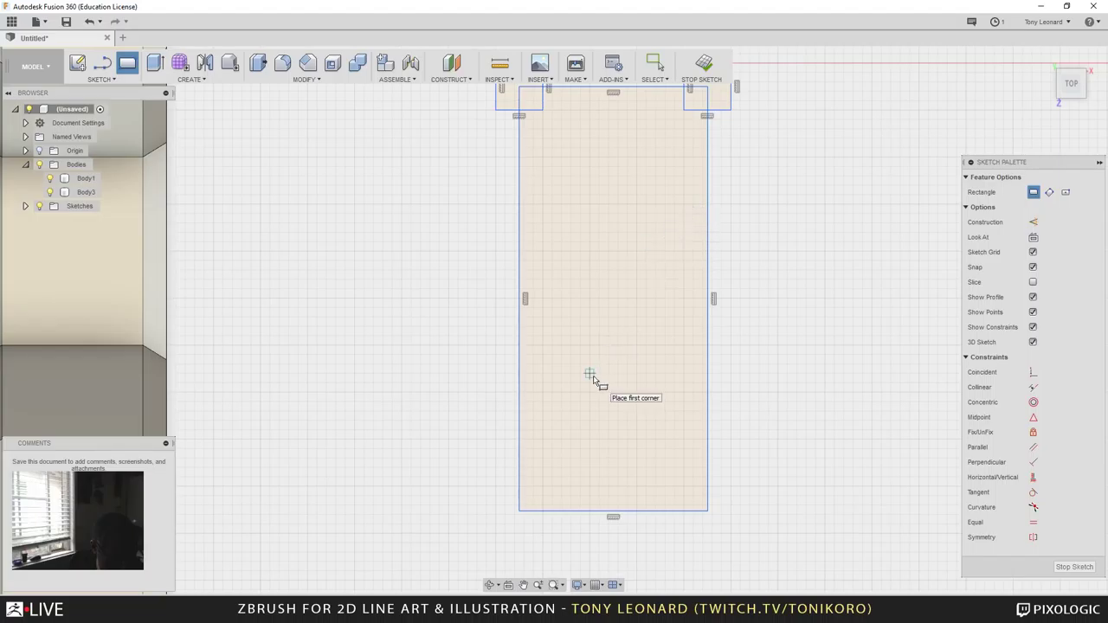
pyautogui.write('s')
pyautogui.write('f')
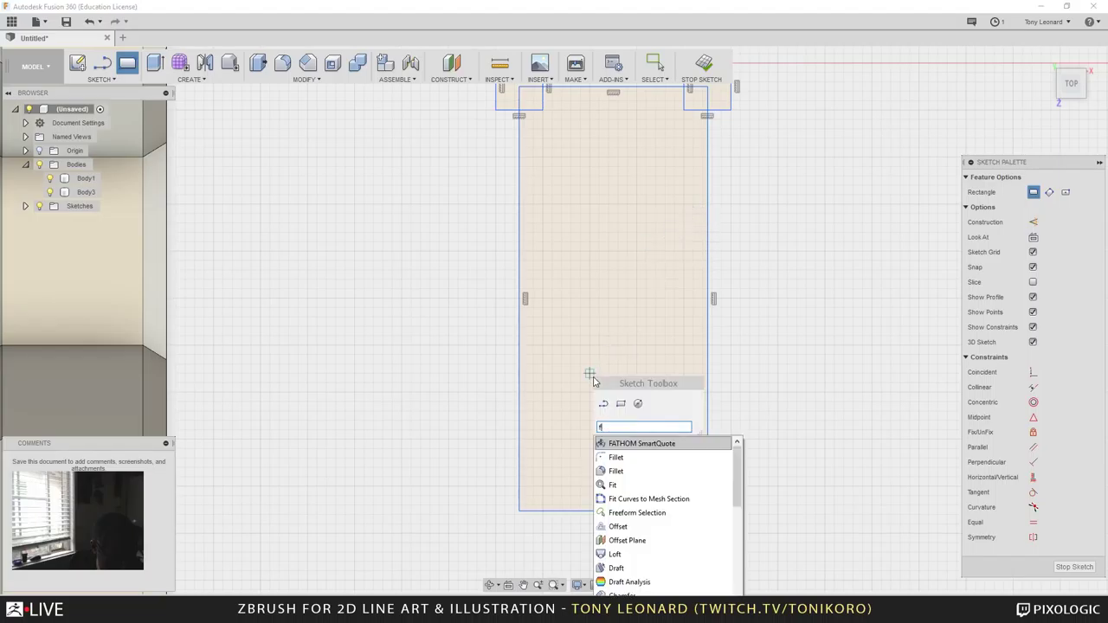
# Step: Fillet the rectangle's bottom-left and bottom-right corners at 0.50 mm
pyautogui.click(617, 458)
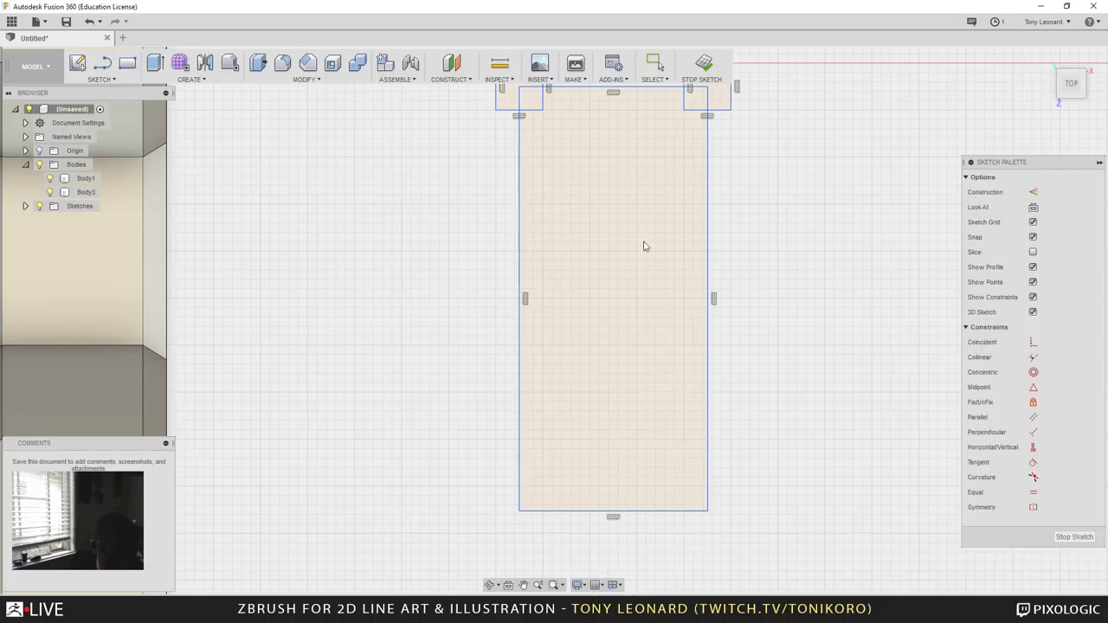
pyautogui.click(523, 510)
pyautogui.click(705, 508)
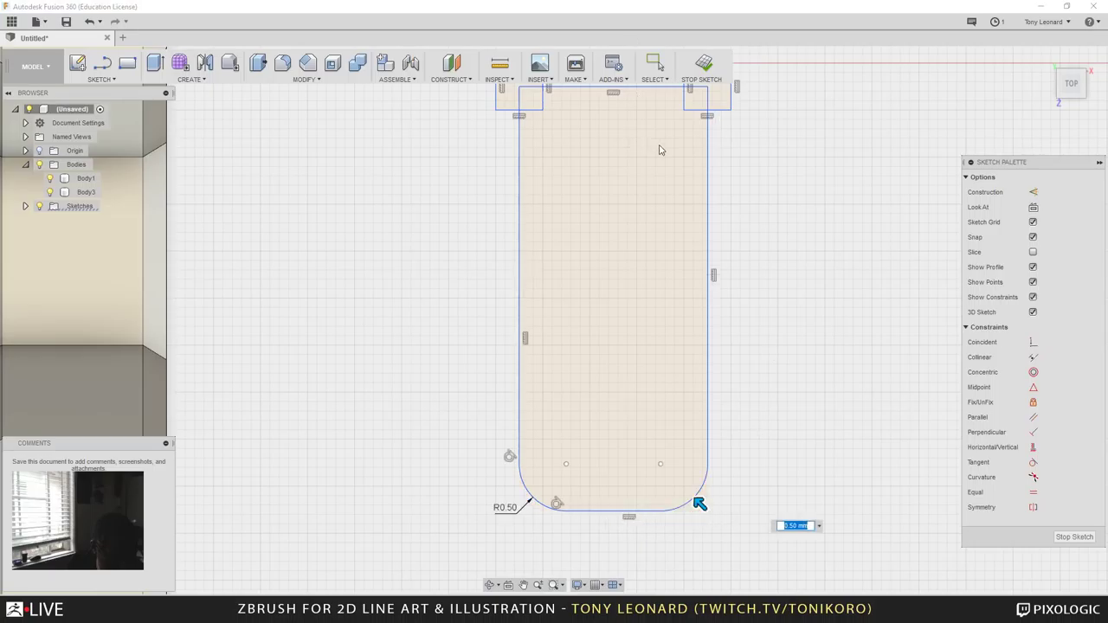
pyautogui.press('Return')
pyautogui.scroll(-2, 809, 247)
pyautogui.scroll(-4, 804, 294)
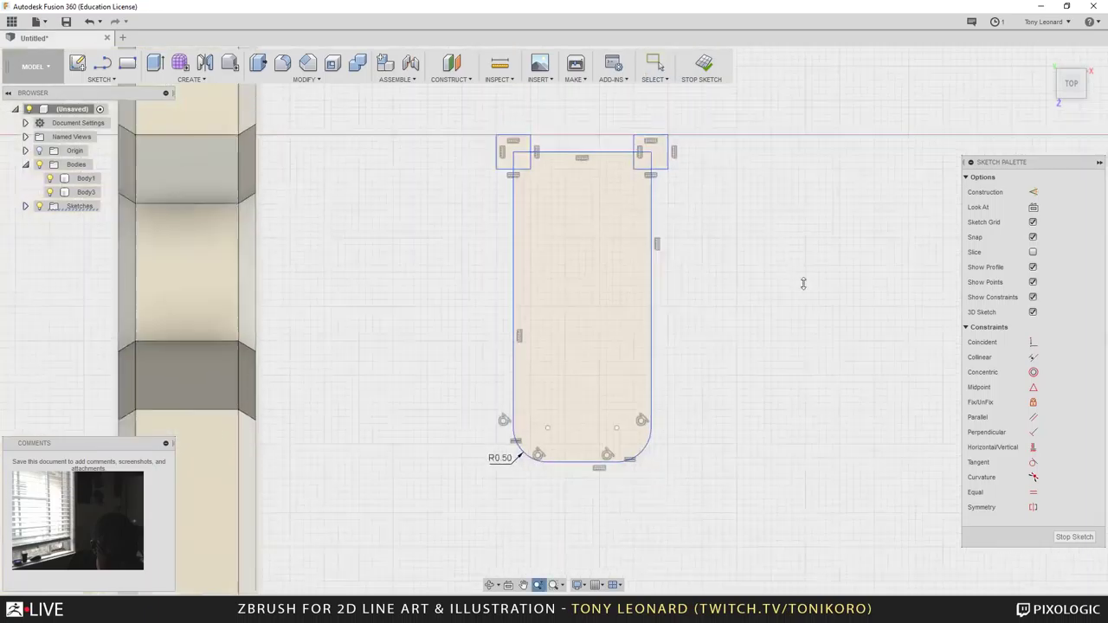
pyautogui.scroll(3, 791, 284)
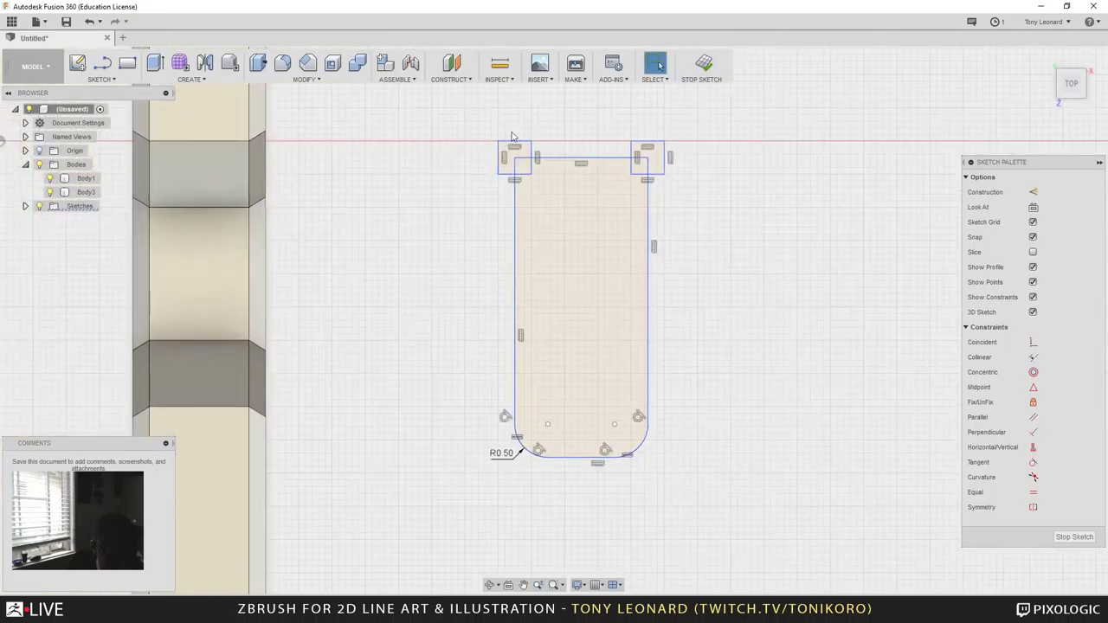
# Step: Fillet the six tab-square corners at 0.10 mm with SF, then finish the sketch
pyautogui.write('sf')
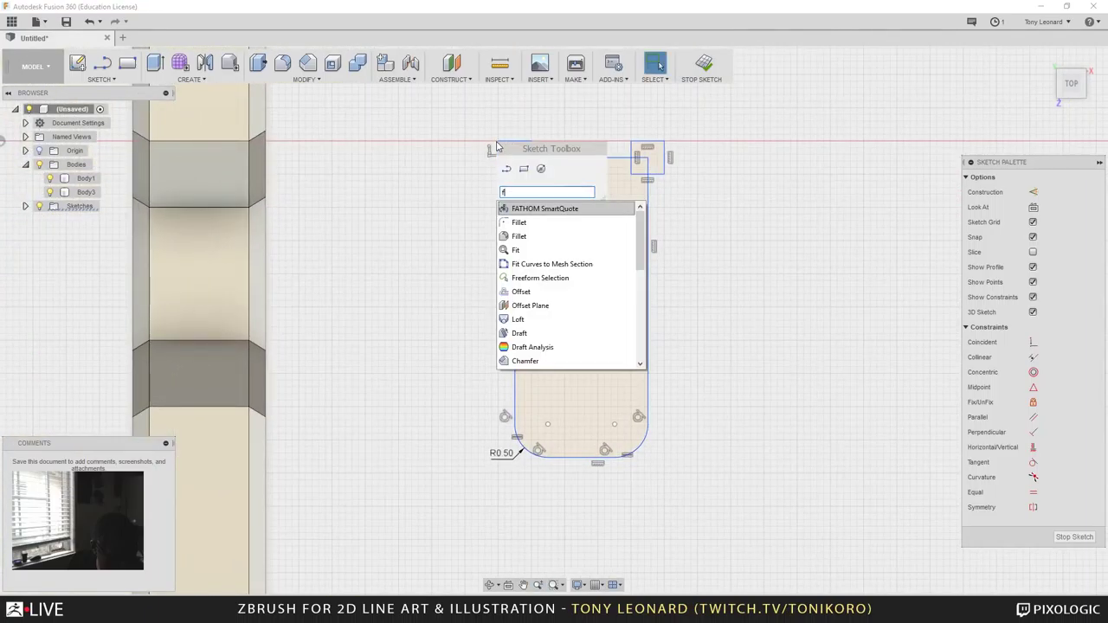
pyautogui.click(523, 224)
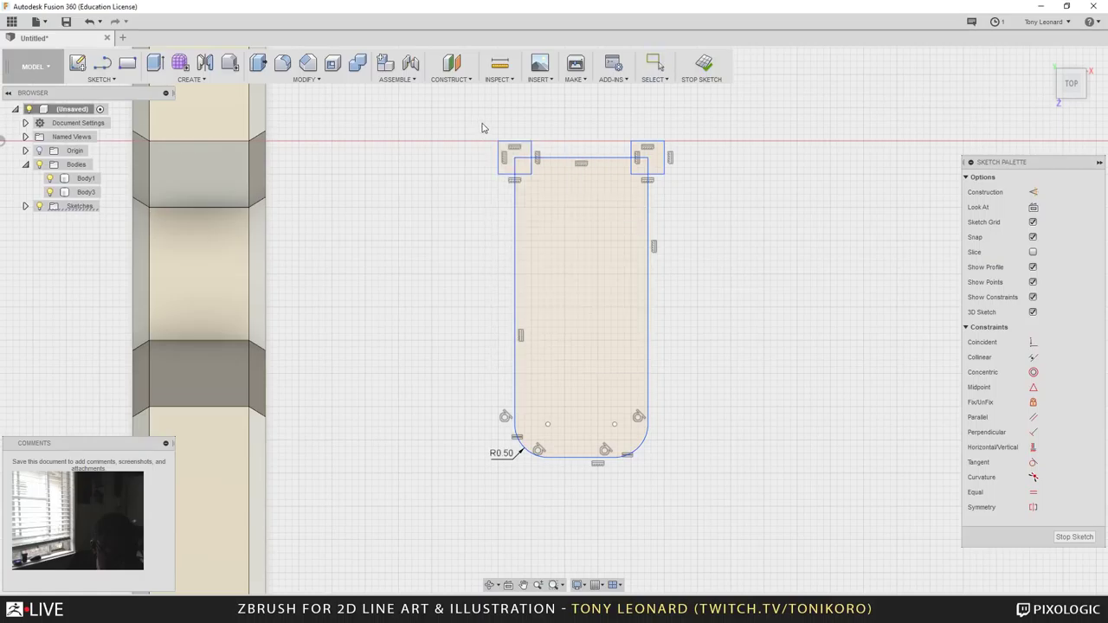
pyautogui.click(502, 147)
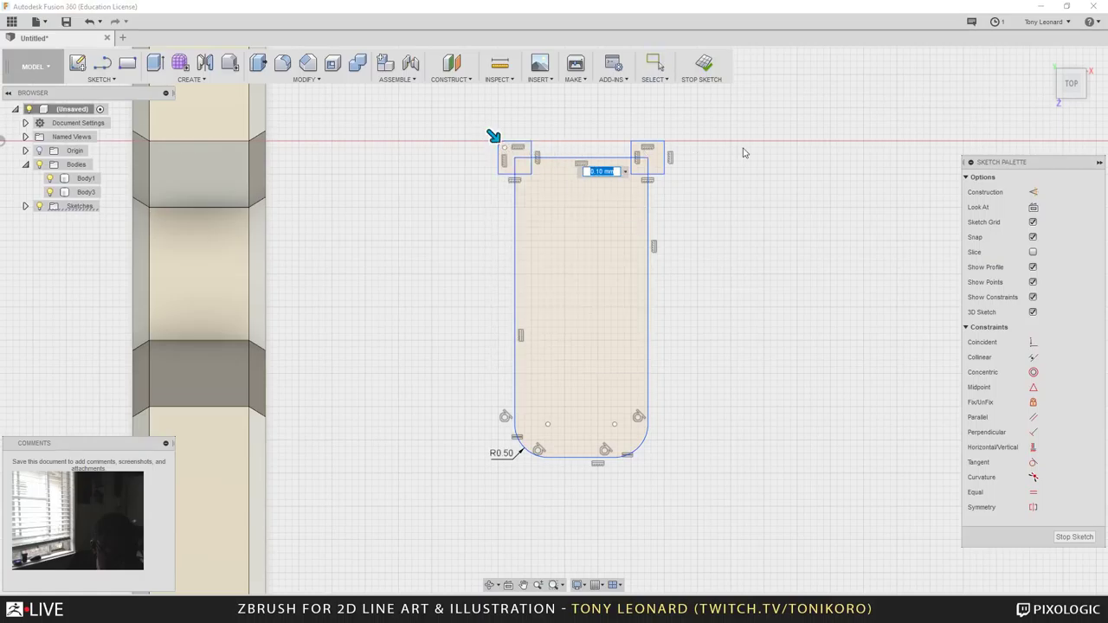
pyautogui.click(656, 147)
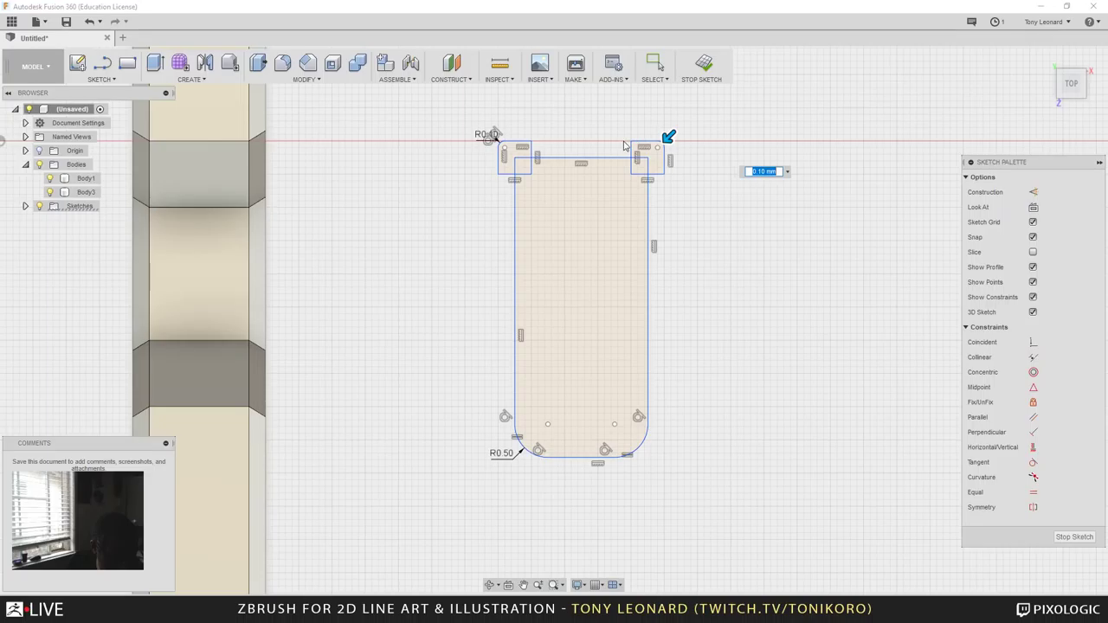
pyautogui.click(629, 146)
pyautogui.click(532, 145)
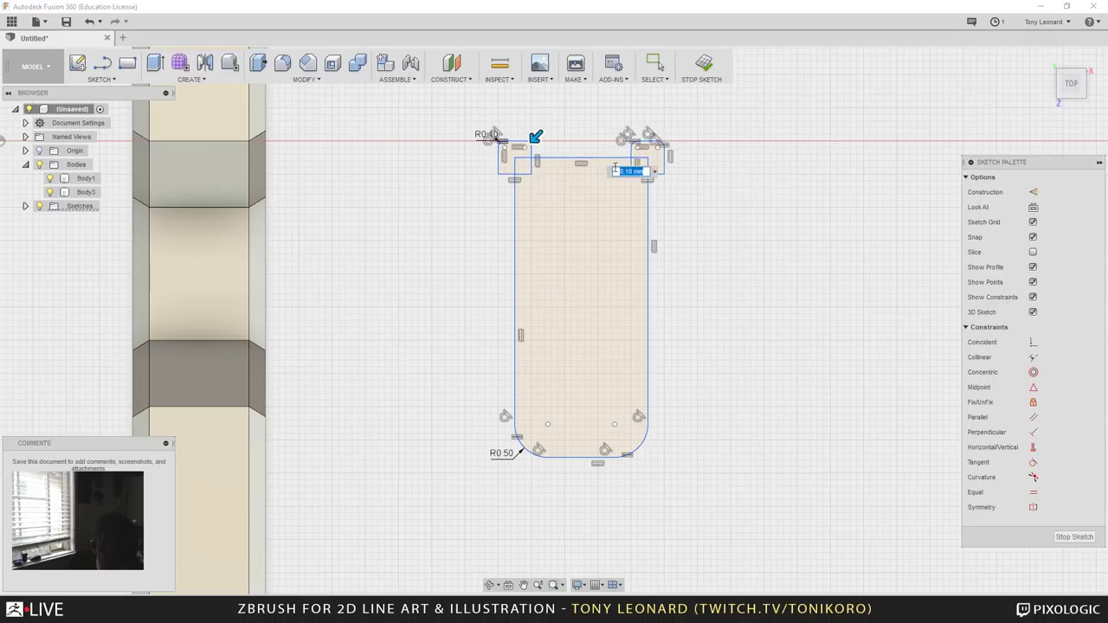
pyautogui.click(662, 174)
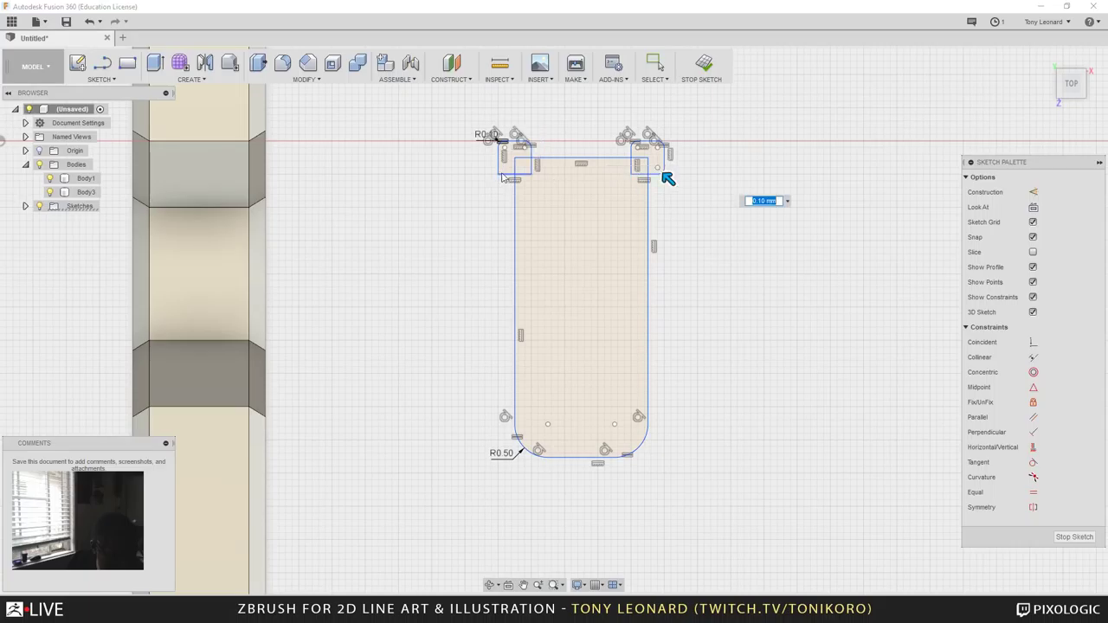
pyautogui.click(507, 172)
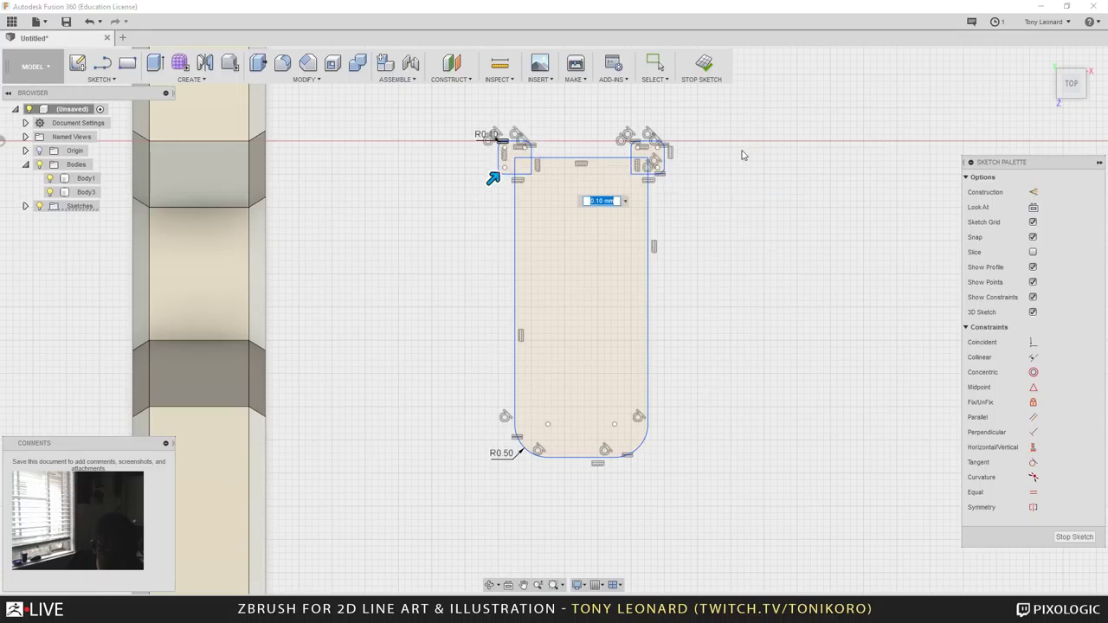
pyautogui.click(718, 62)
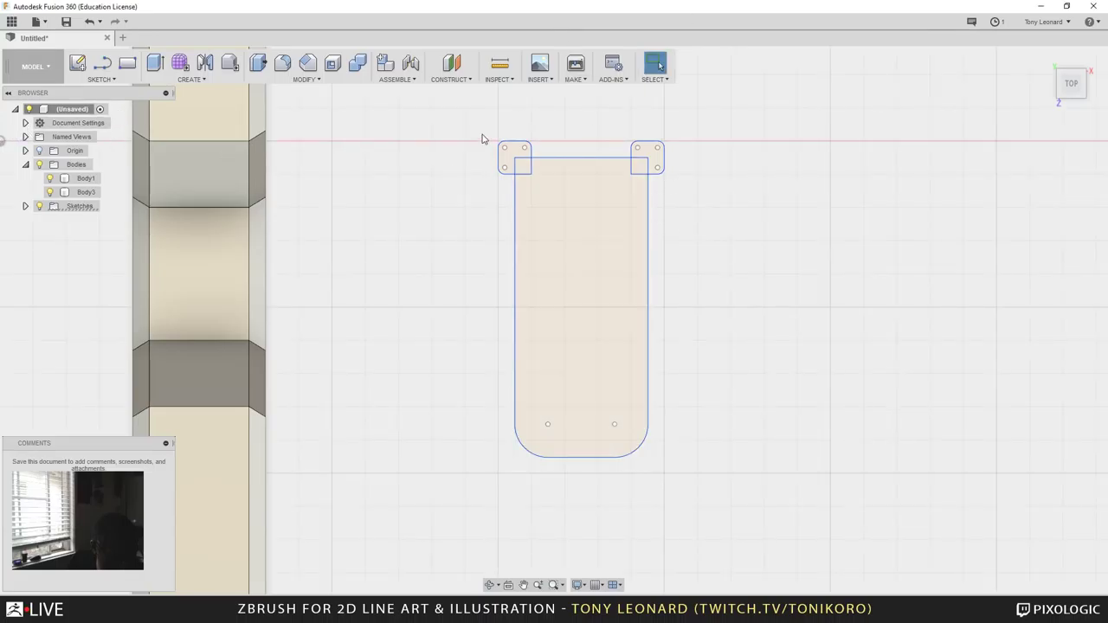
# Step: Extrude the two tab profiles and the main plate profile 0.60 mm as new body Body4
pyautogui.click(512, 157)
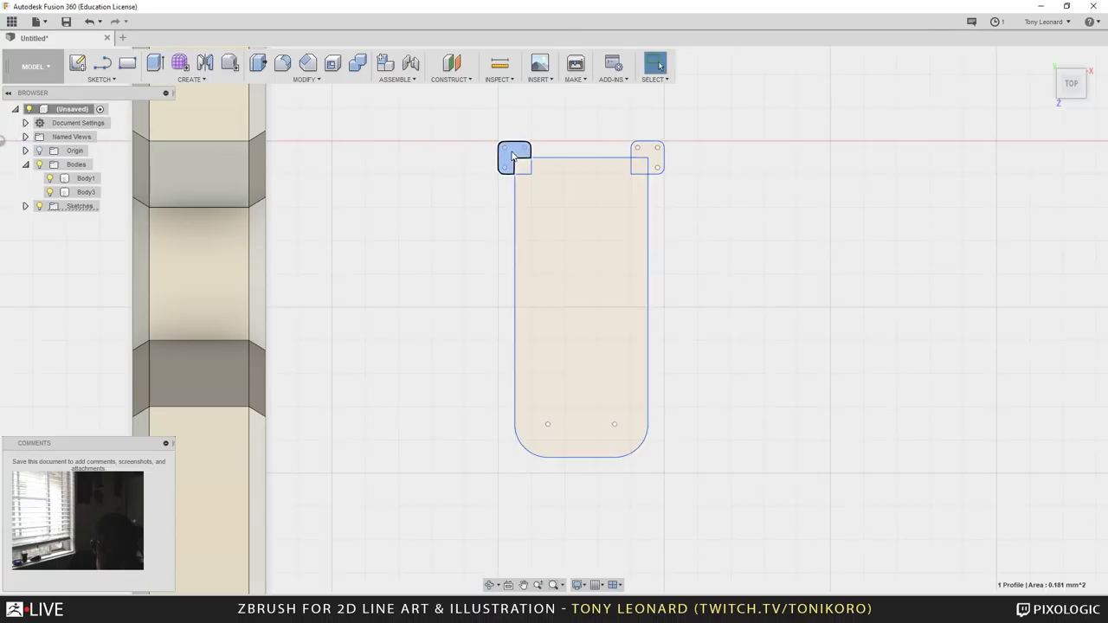
pyautogui.keyDown('shift'); pyautogui.click(656, 162); pyautogui.keyUp('shift')
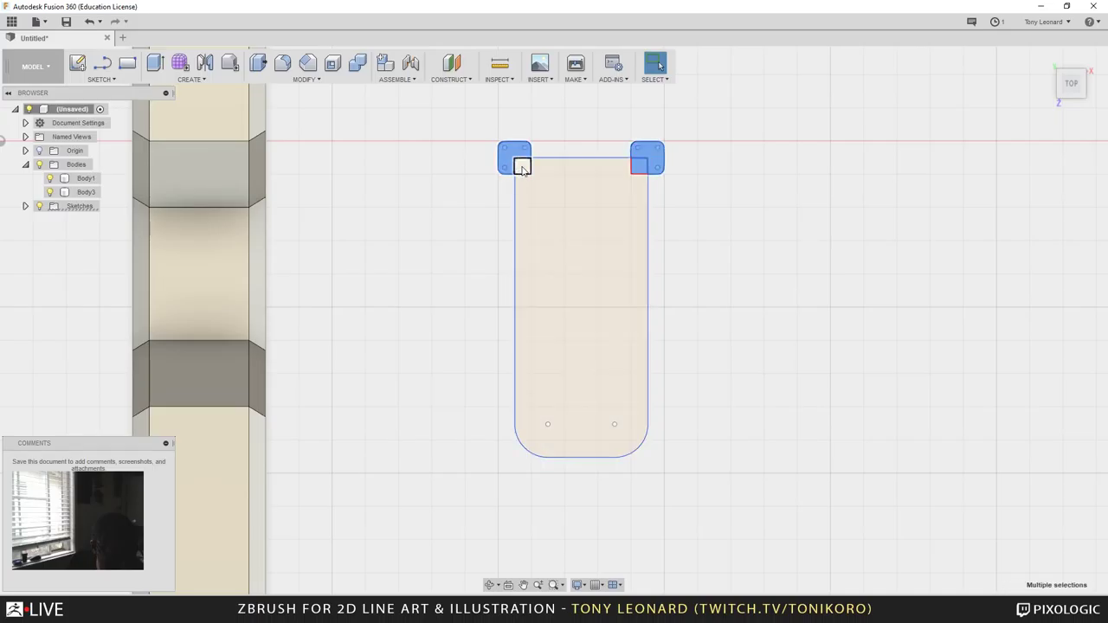
pyautogui.keyDown('shift'); pyautogui.click(564, 216); pyautogui.keyUp('shift')
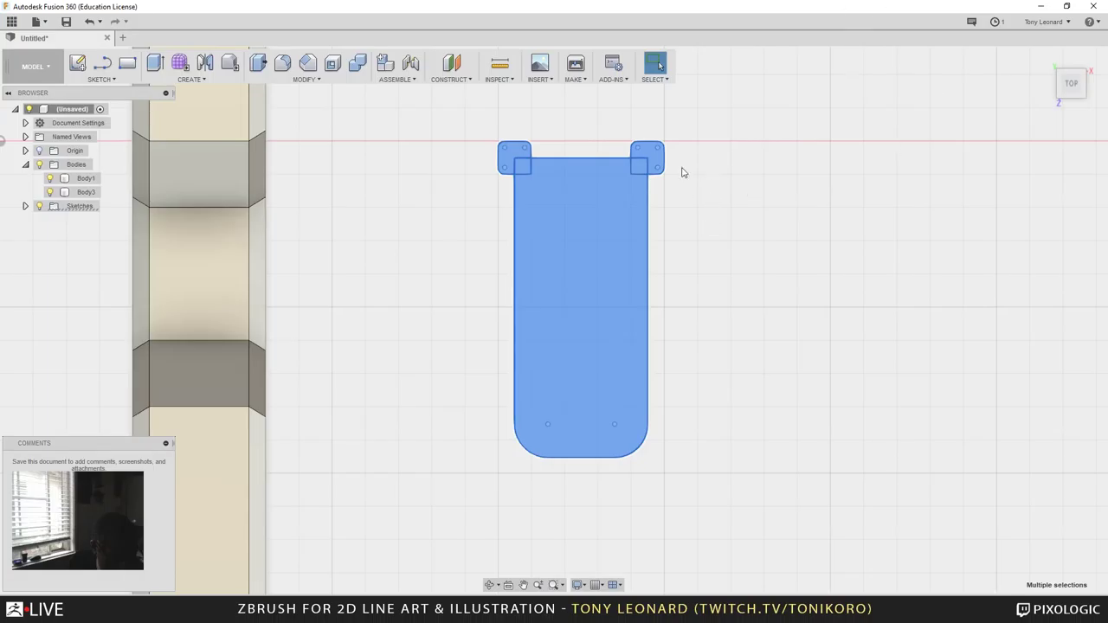
pyautogui.press('e')
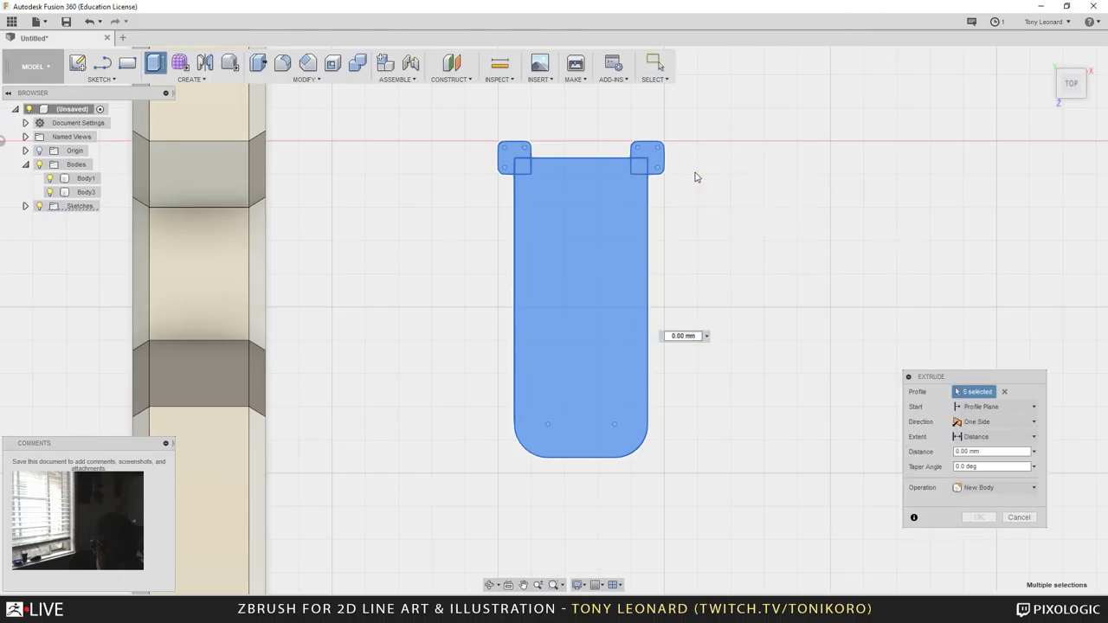
pyautogui.keyDown('shift'); pyautogui.moveTo(741, 224); pyautogui.dragTo(712, 197, button='middle'); pyautogui.keyUp('shift')
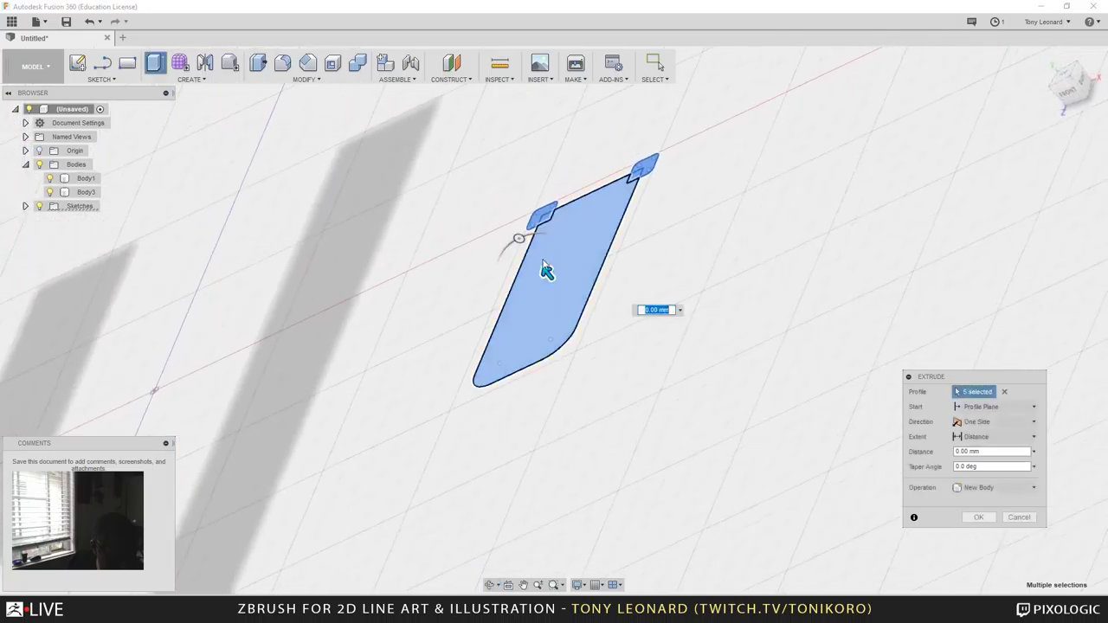
pyautogui.moveTo(537, 263); pyautogui.dragTo(522, 245)
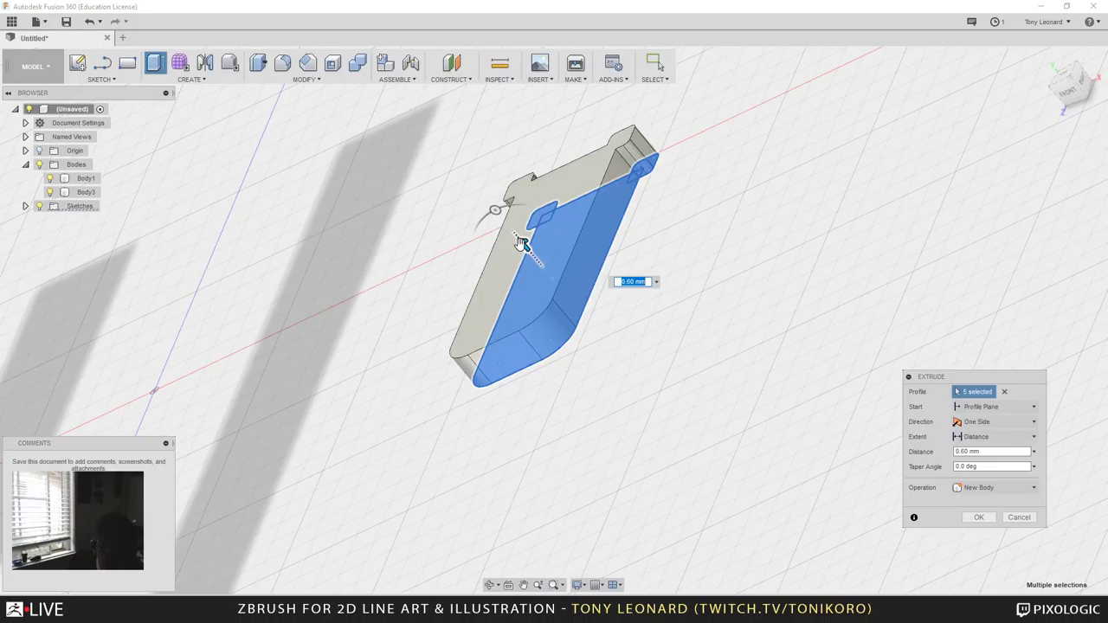
pyautogui.press('Return')
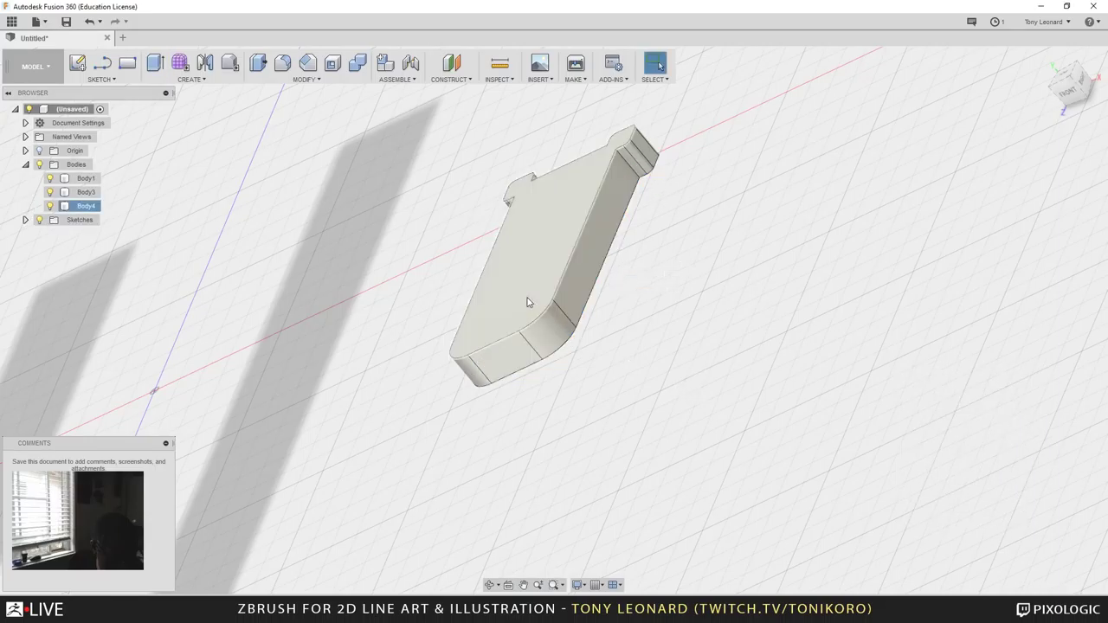
pyautogui.scroll(5, 646, 355)
pyautogui.scroll(-5, 646, 354)
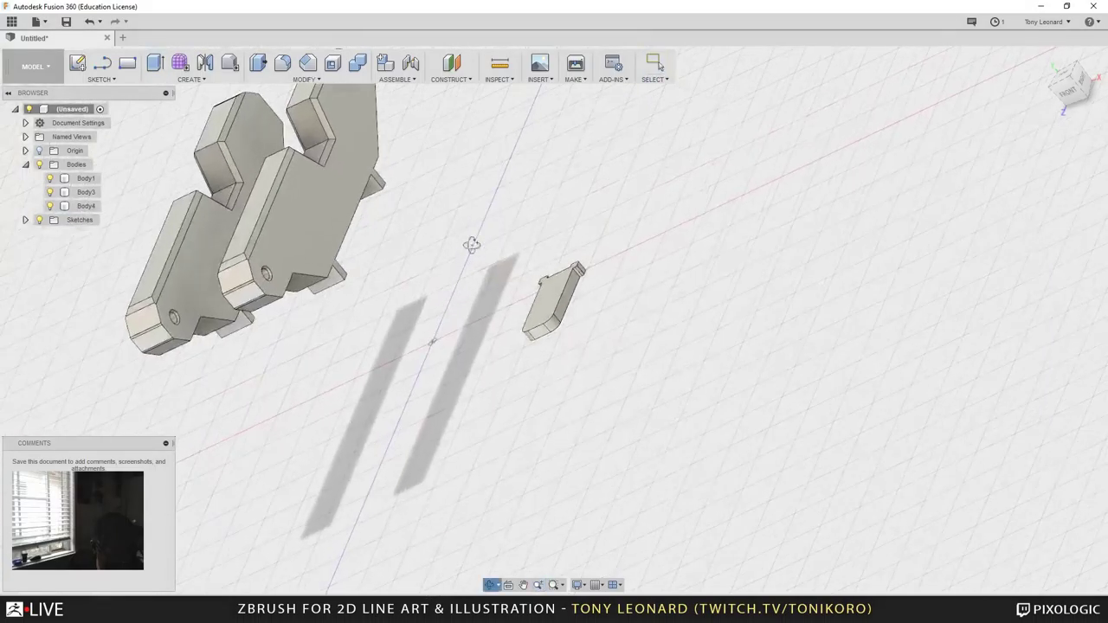
# Step: Move the new plate body 12.00 mm along Y and view the bodies from the top
pyautogui.moveTo(472, 242)
pyautogui.keyDown('shift'); pyautogui.mouseDown(button='middle')
pyautogui.moveTo(525, 202)
pyautogui.moveTo(443, 219)
pyautogui.moveTo(470, 240)
pyautogui.moveTo(488, 279)
pyautogui.moveTo(484, 253)
pyautogui.mouseUp(button='middle'); pyautogui.keyUp('shift')
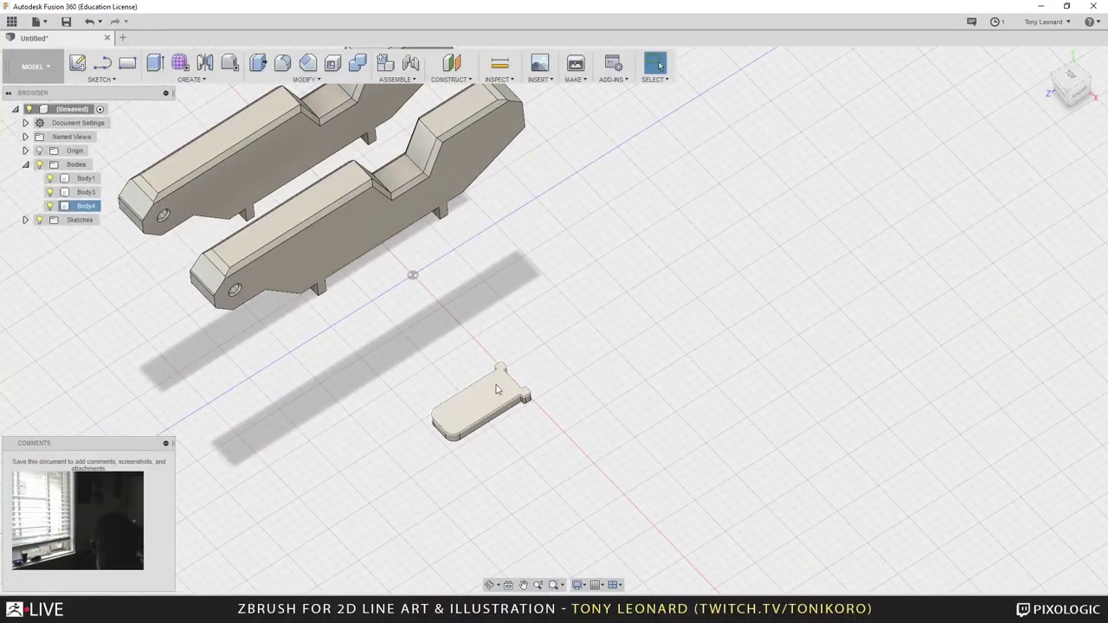
pyautogui.moveTo(550, 341); pyautogui.dragTo(399, 463)
pyautogui.press('m')
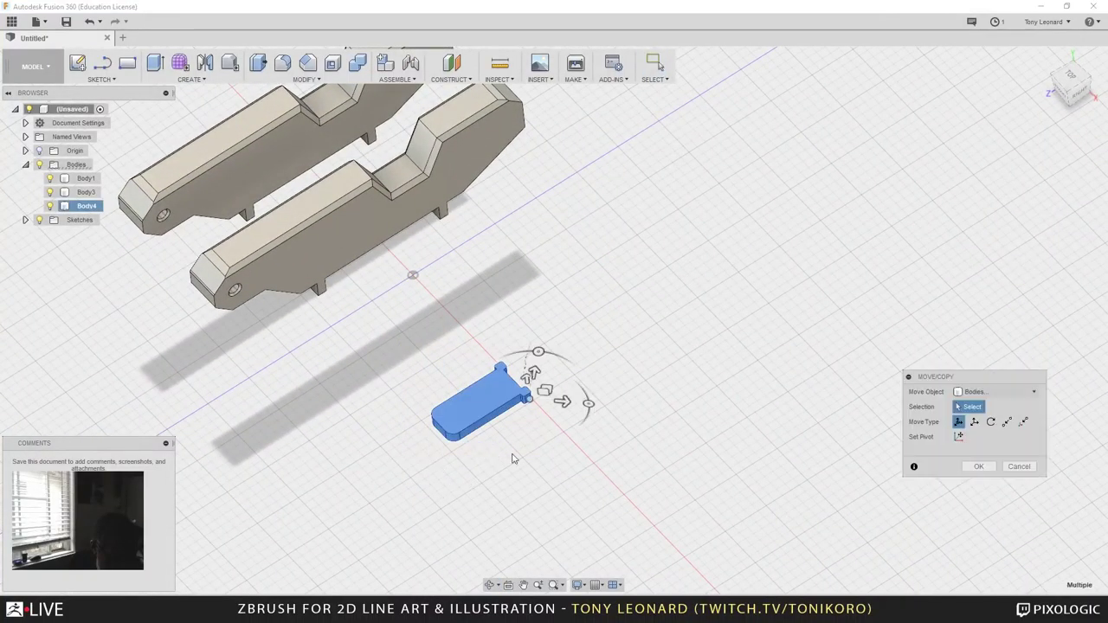
pyautogui.moveTo(536, 370); pyautogui.dragTo(569, 180)
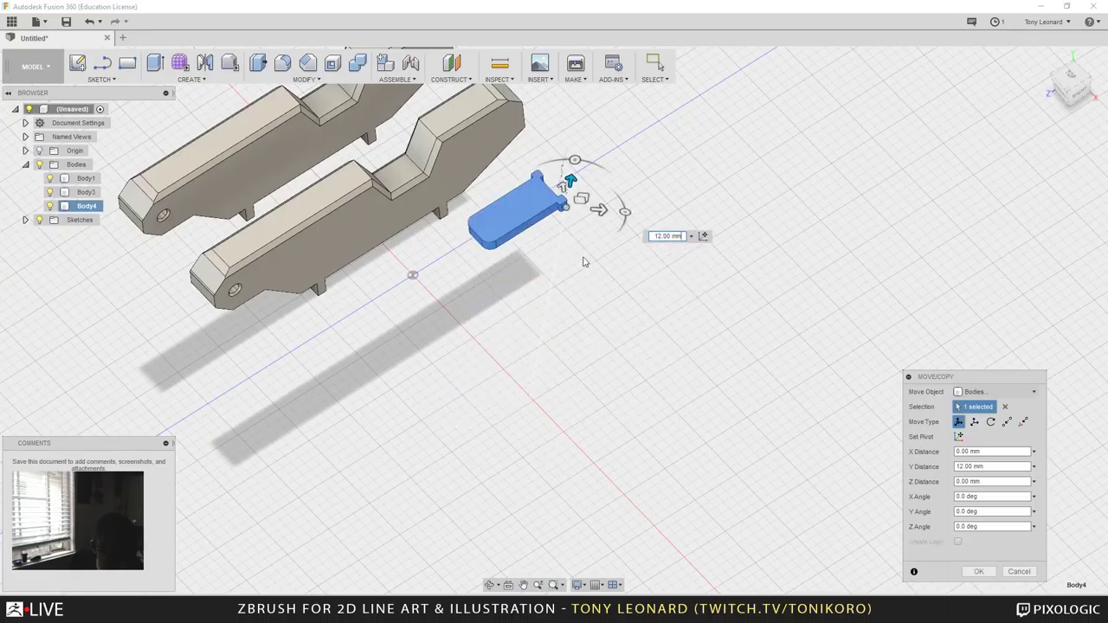
pyautogui.press('Return')
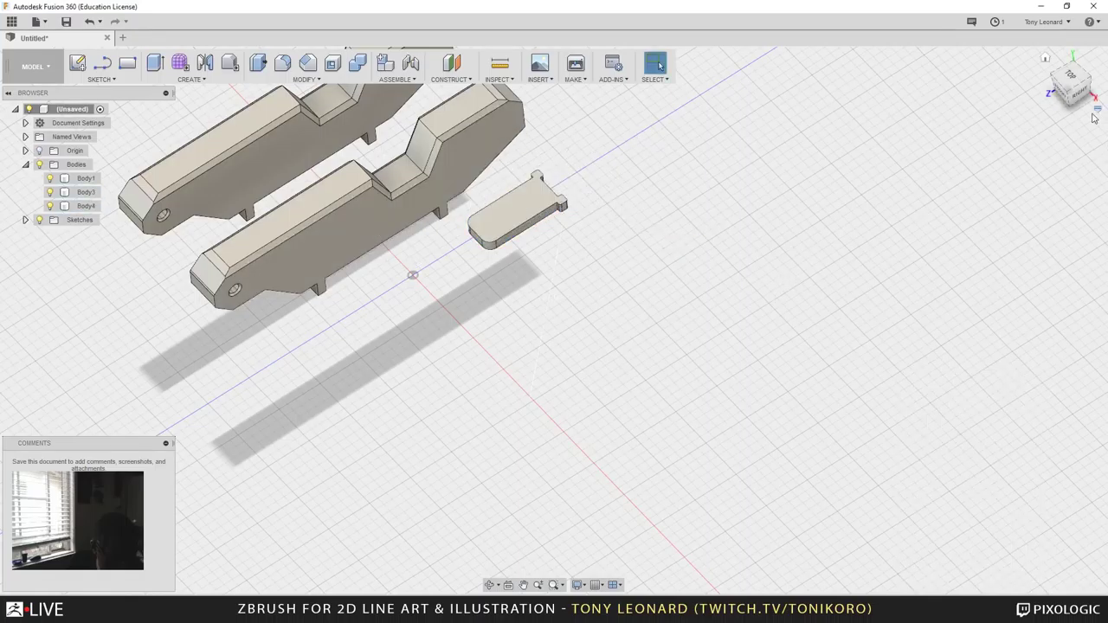
pyautogui.click(1071, 58)
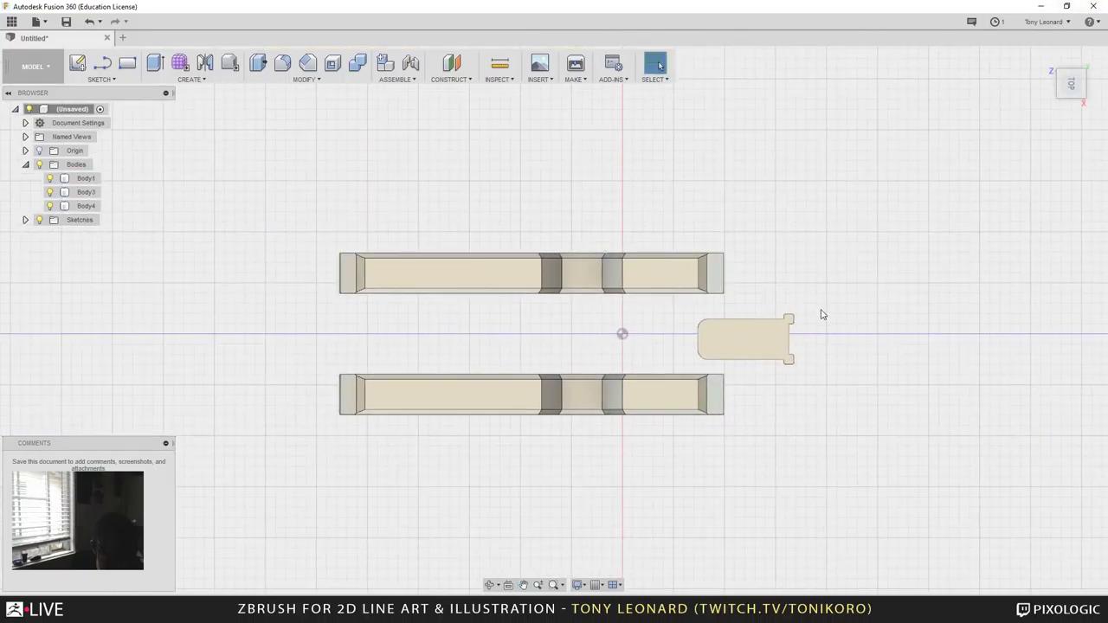
# Step: Move Body4 again, settling its offset at -0.30 mm between the two rails
pyautogui.click(85, 205)
pyautogui.keyDown('ctrl'); pyautogui.click(85, 178); pyautogui.keyUp('ctrl')
pyautogui.keyDown('ctrl'); pyautogui.click(551, 279); pyautogui.keyUp('ctrl')
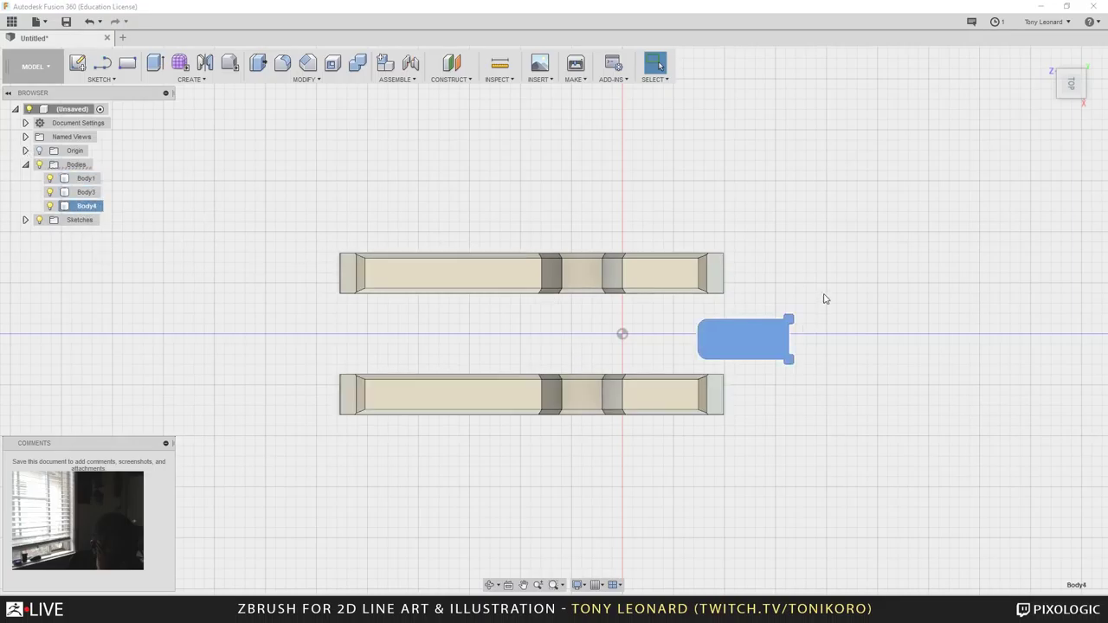
pyautogui.press('m')
pyautogui.moveTo(758, 311); pyautogui.dragTo(498, 314)
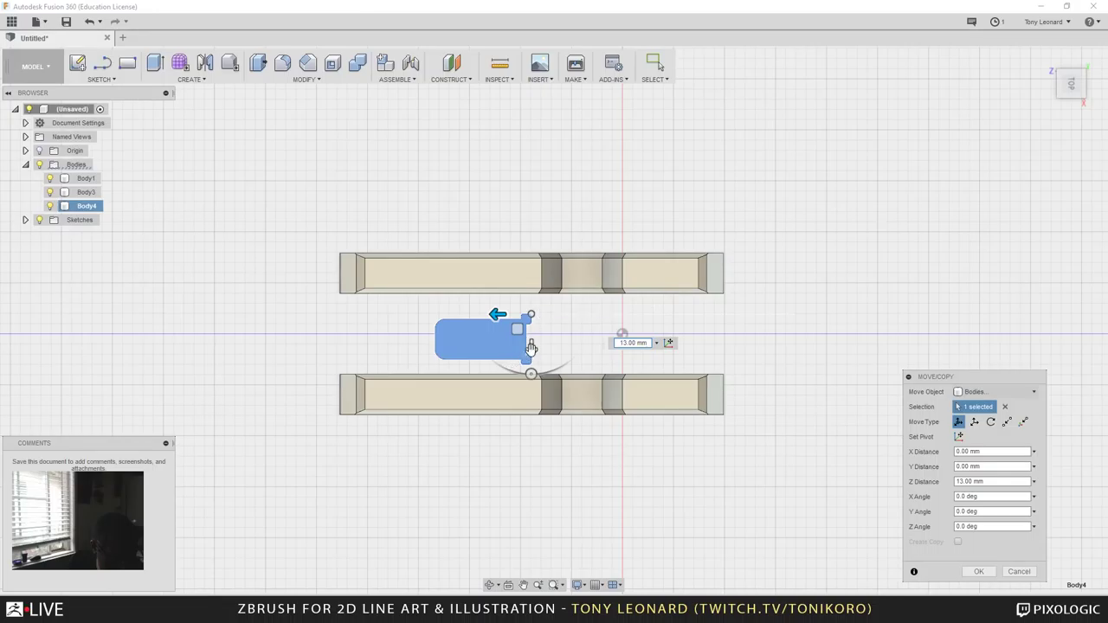
pyautogui.moveTo(531, 347); pyautogui.dragTo(531, 338)
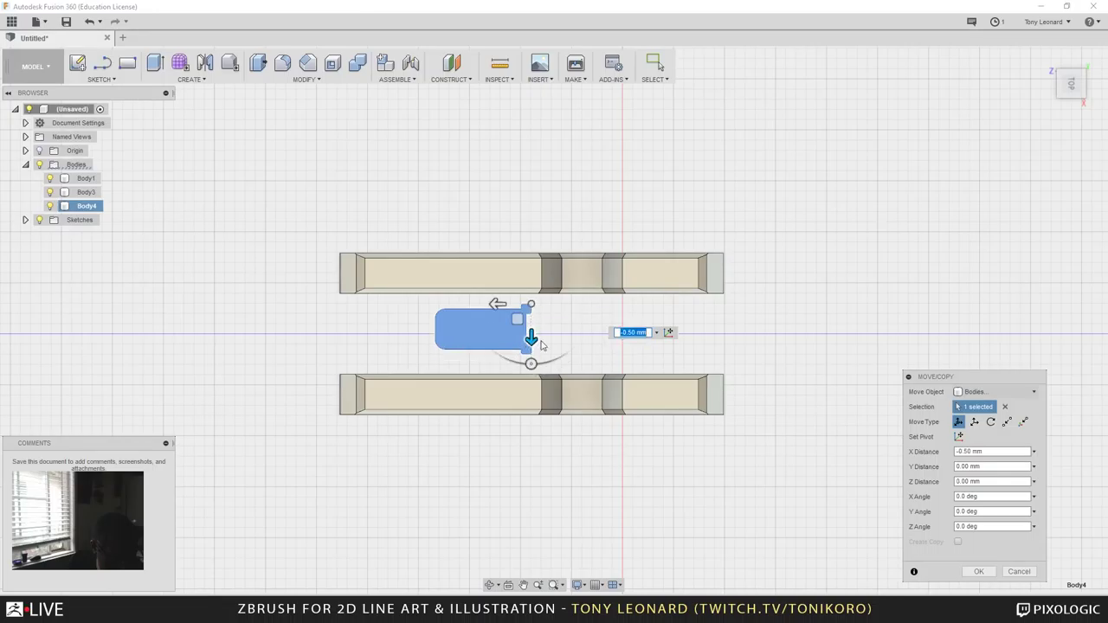
pyautogui.scroll(8, 537, 345)
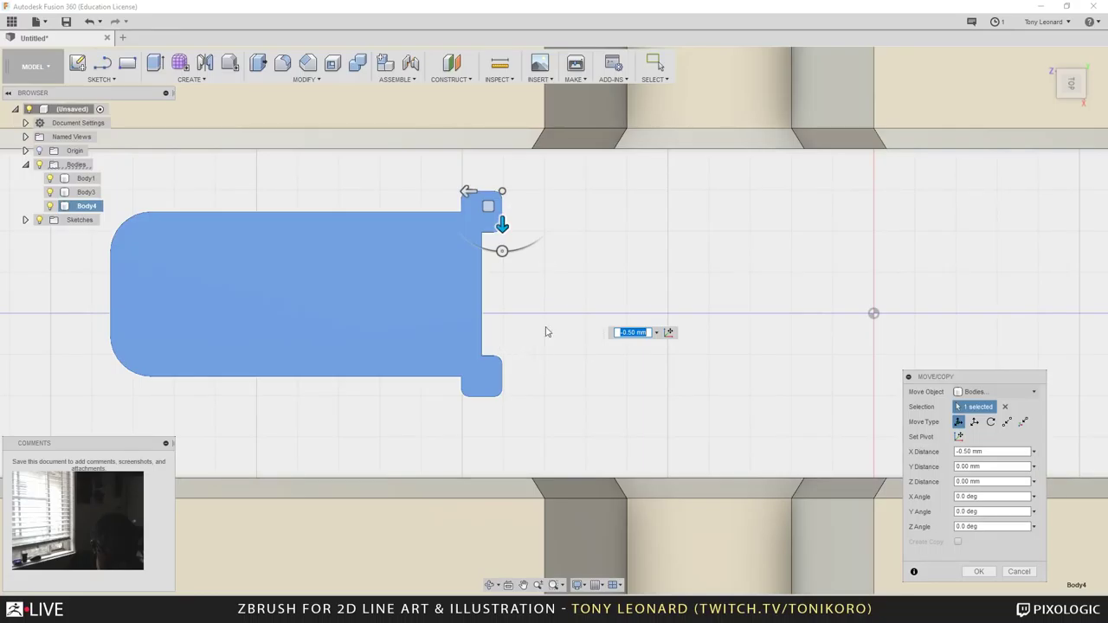
pyautogui.moveTo(503, 223); pyautogui.dragTo(502, 245)
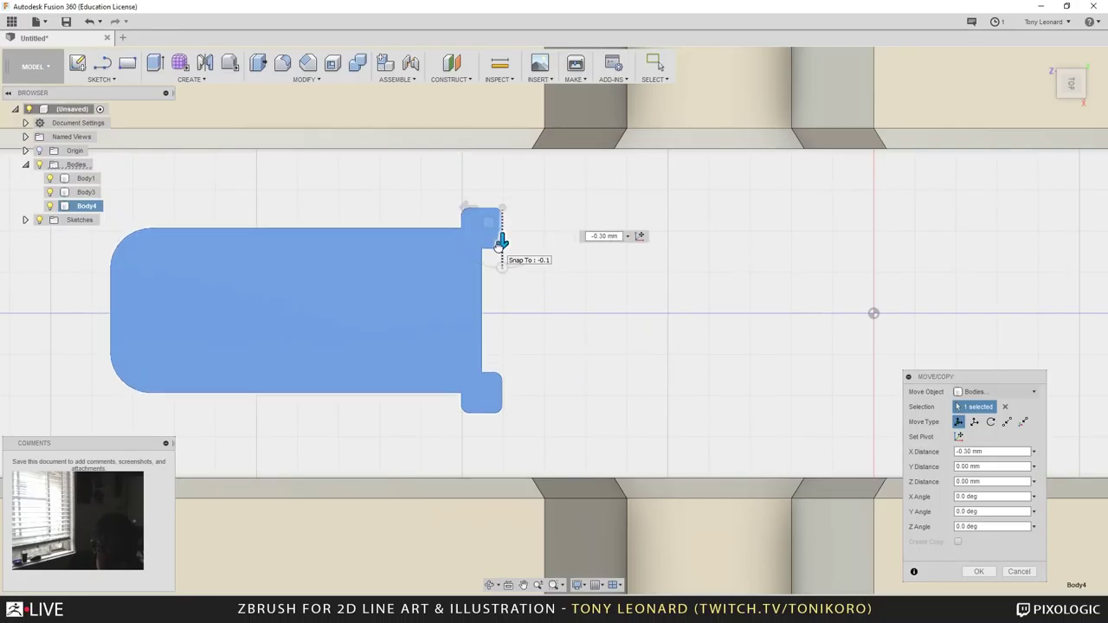
pyautogui.press('Return')
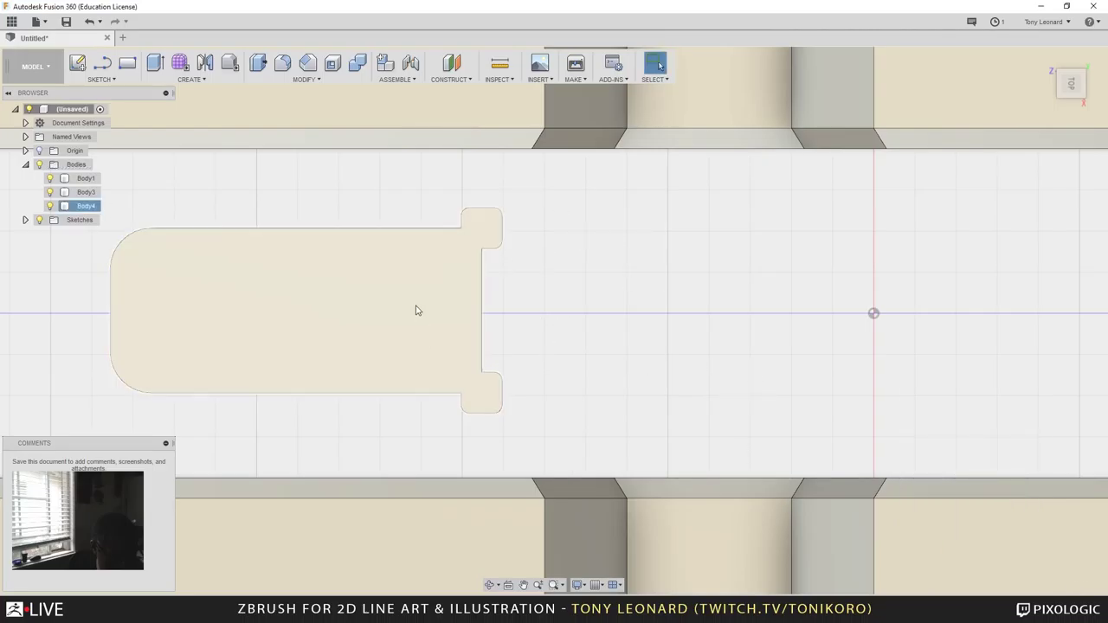
# Step: Select the Body4 tab plate body in the browser
pyautogui.click(416, 309)
pyautogui.click(568, 178)
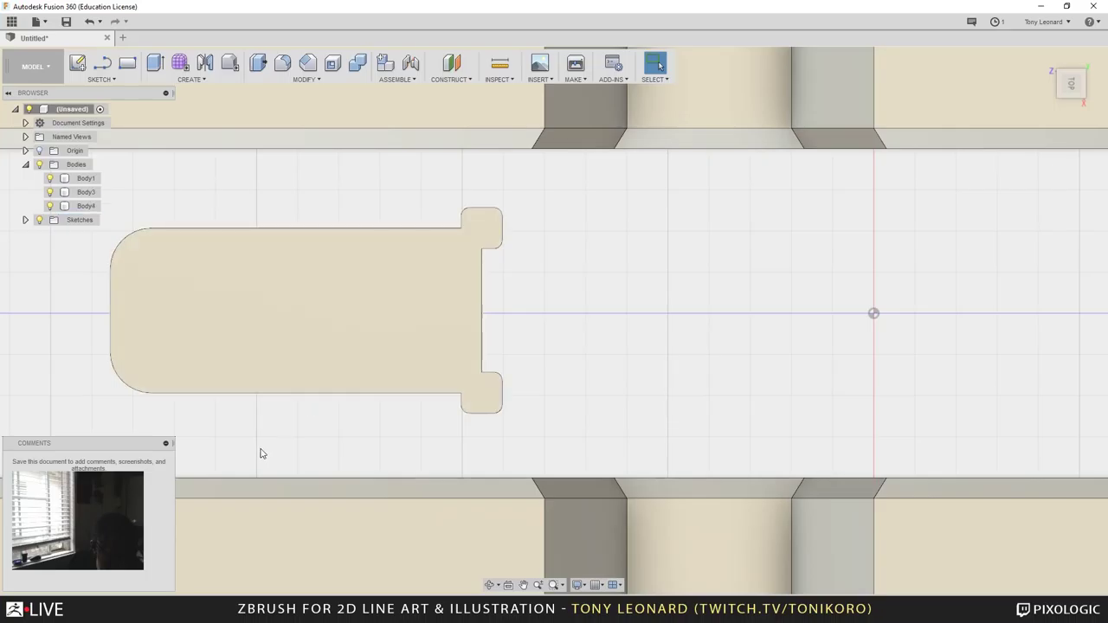
pyautogui.click(85, 209)
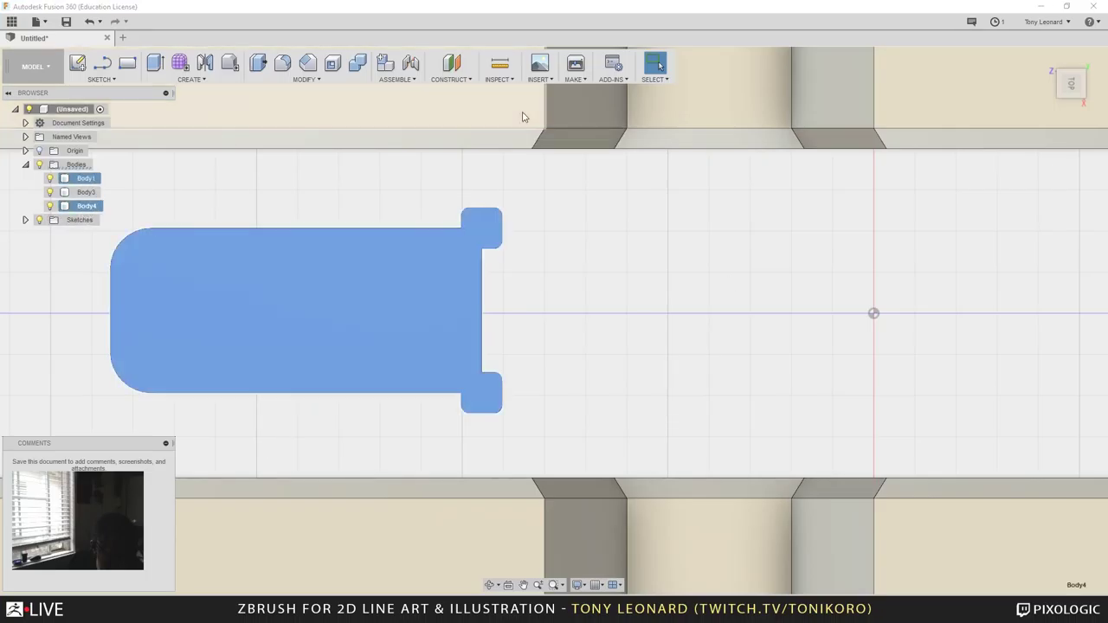
# Step: Scale Body4 uniformly to about 1.88×, roughly double size, then reselect it for moving
pyautogui.write('sscale')
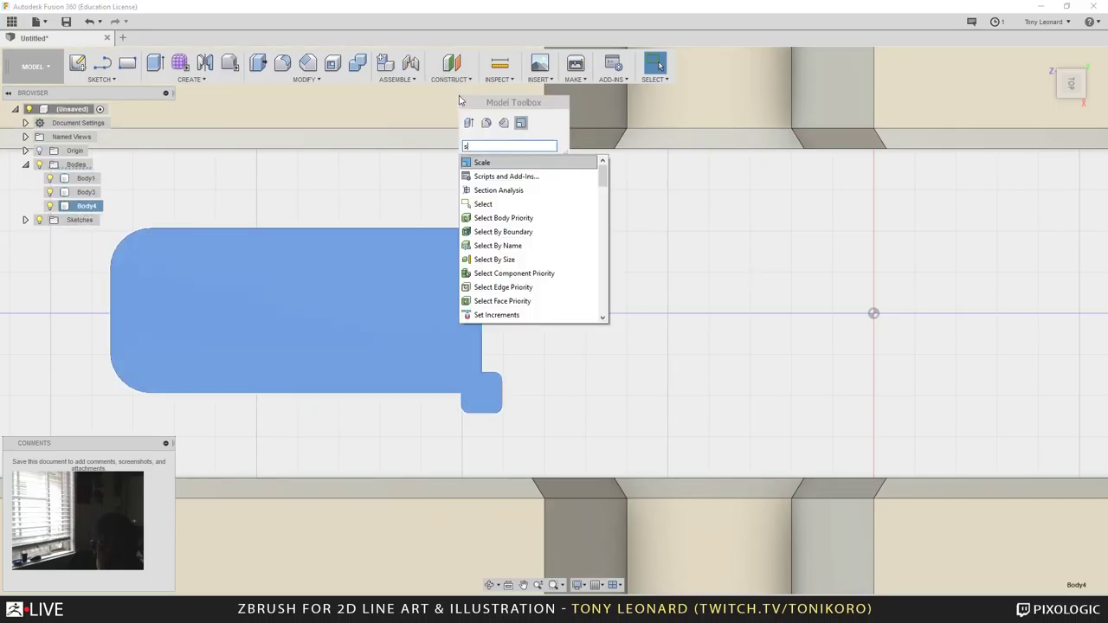
pyautogui.click(482, 159)
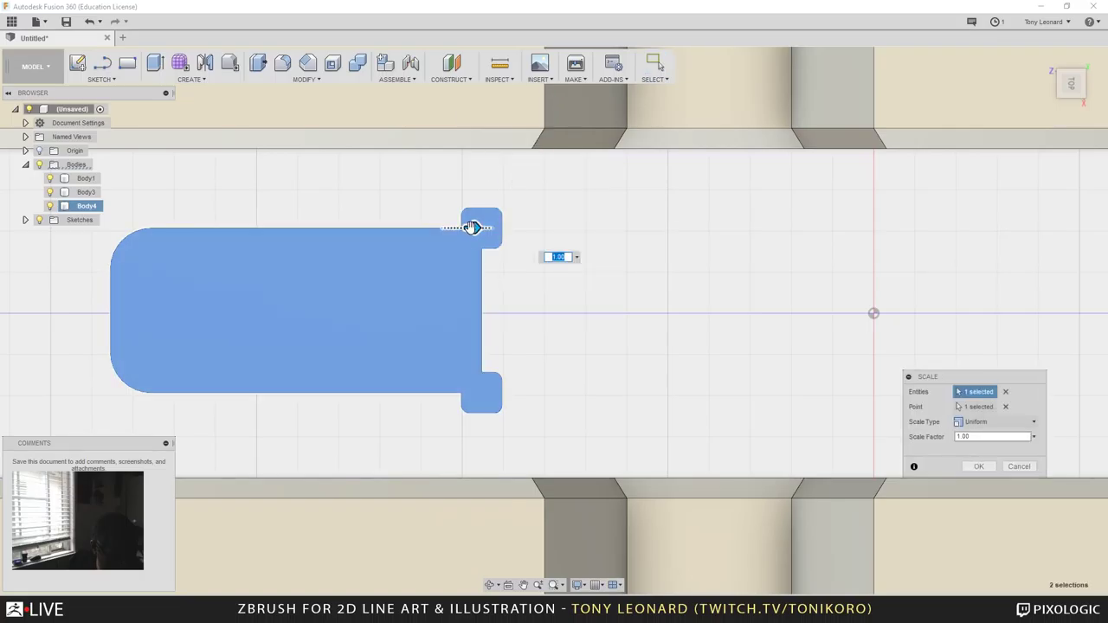
pyautogui.moveTo(475, 224); pyautogui.dragTo(1101, 267)
pyautogui.scroll(-10, 787, 286)
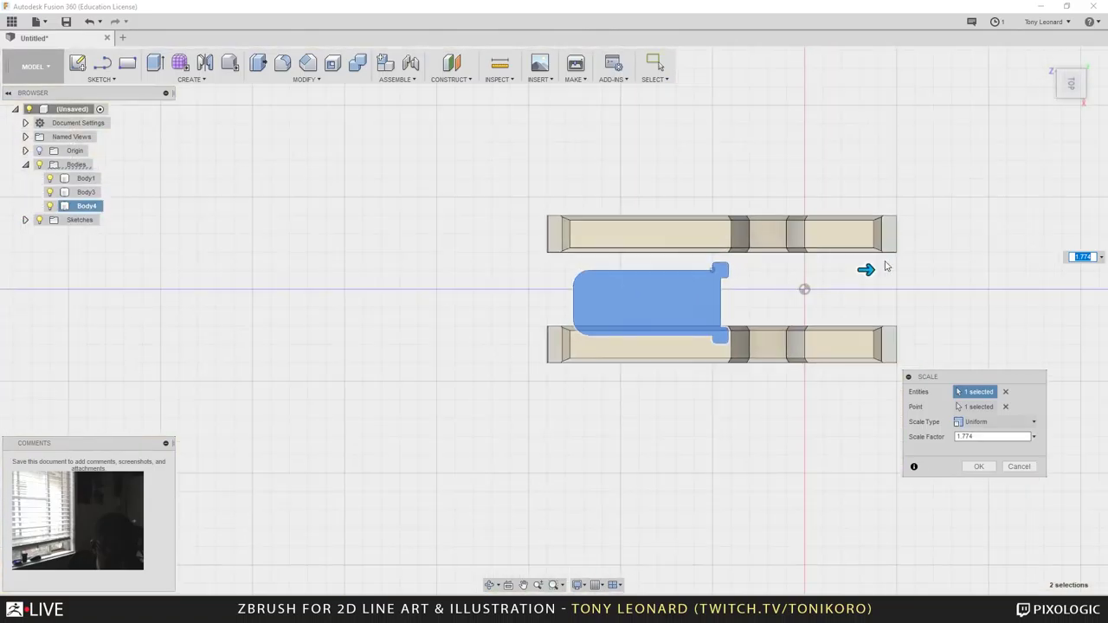
pyautogui.moveTo(869, 271)
pyautogui.mouseDown()
pyautogui.moveTo(967, 273)
pyautogui.moveTo(877, 270)
pyautogui.mouseUp()
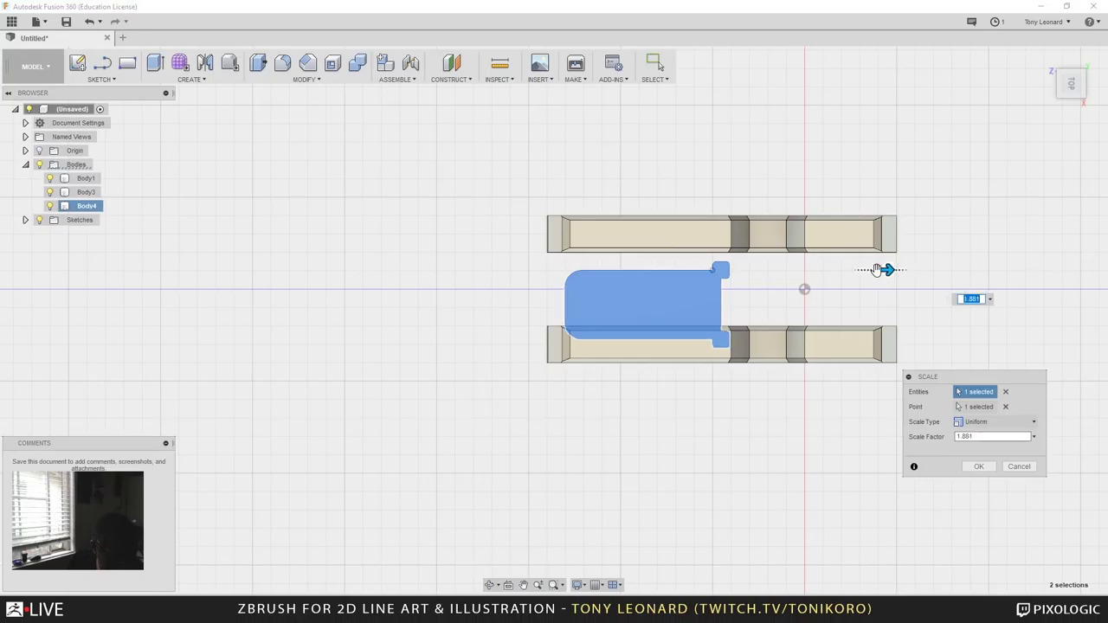
pyautogui.press('Return')
pyautogui.click(91, 208)
pyautogui.press('m')
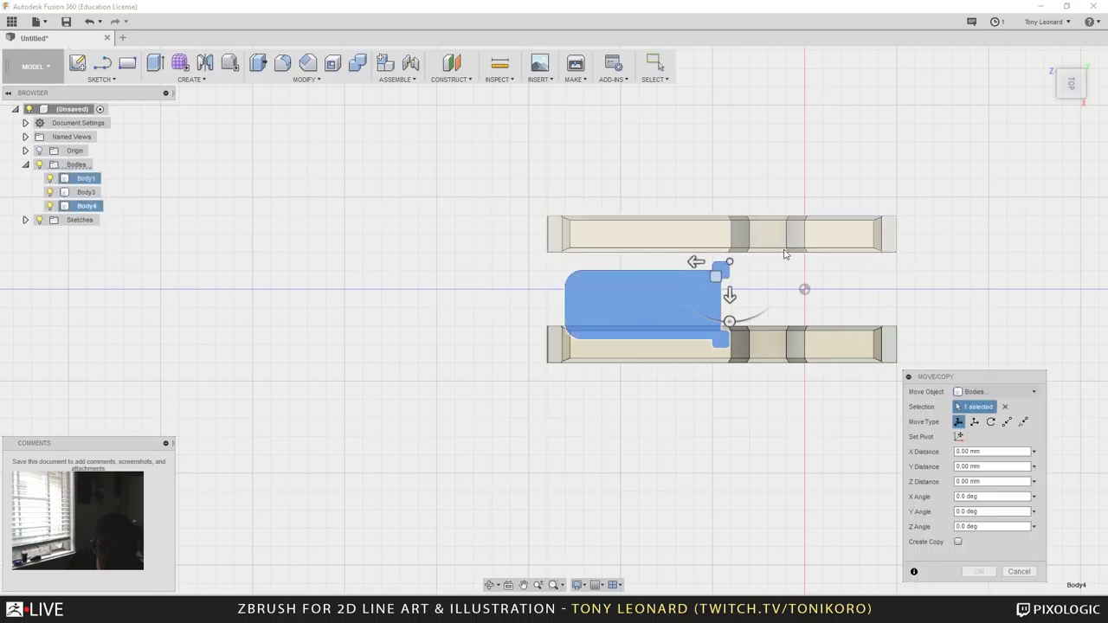
# Step: Shift the tab plate a further -1.00 mm along X
pyautogui.moveTo(730, 295); pyautogui.dragTo(730, 278)
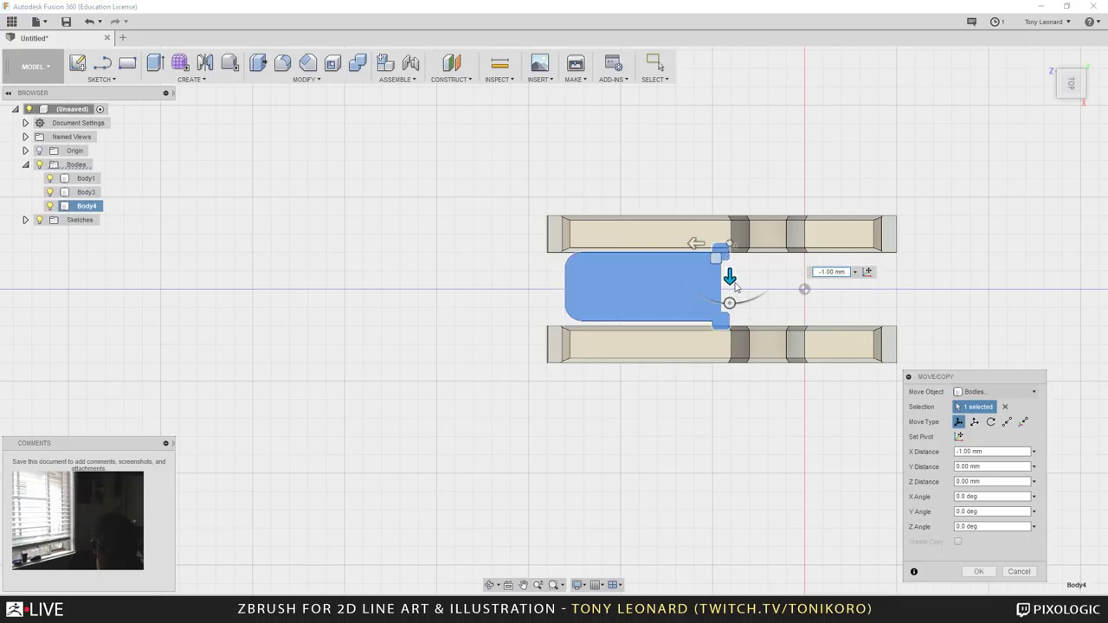
pyautogui.scroll(5, 730, 278)
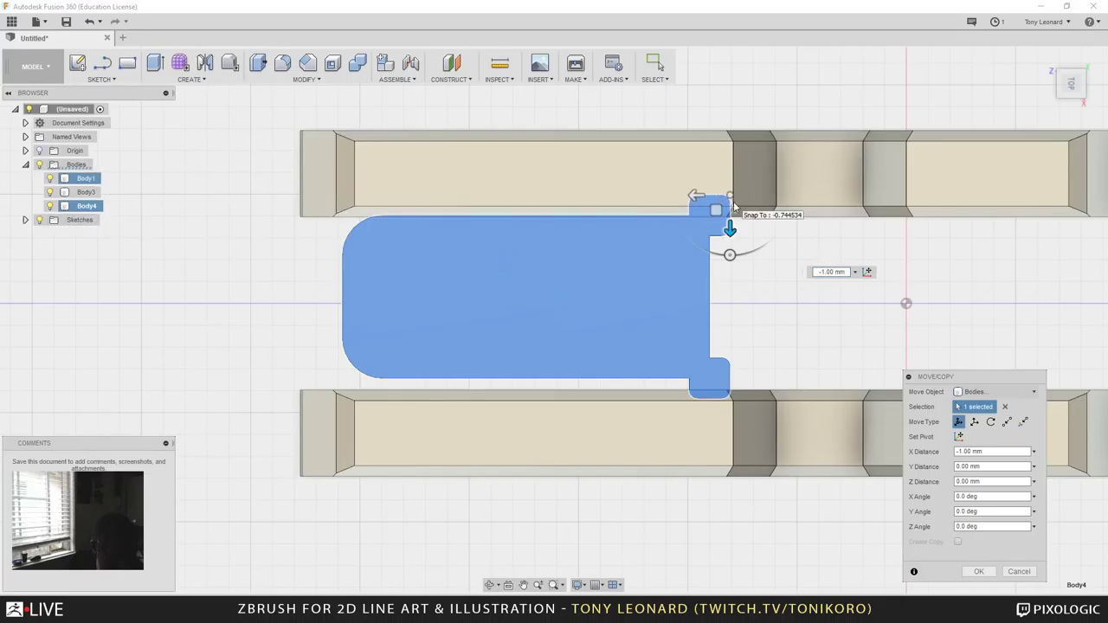
pyautogui.press('Return')
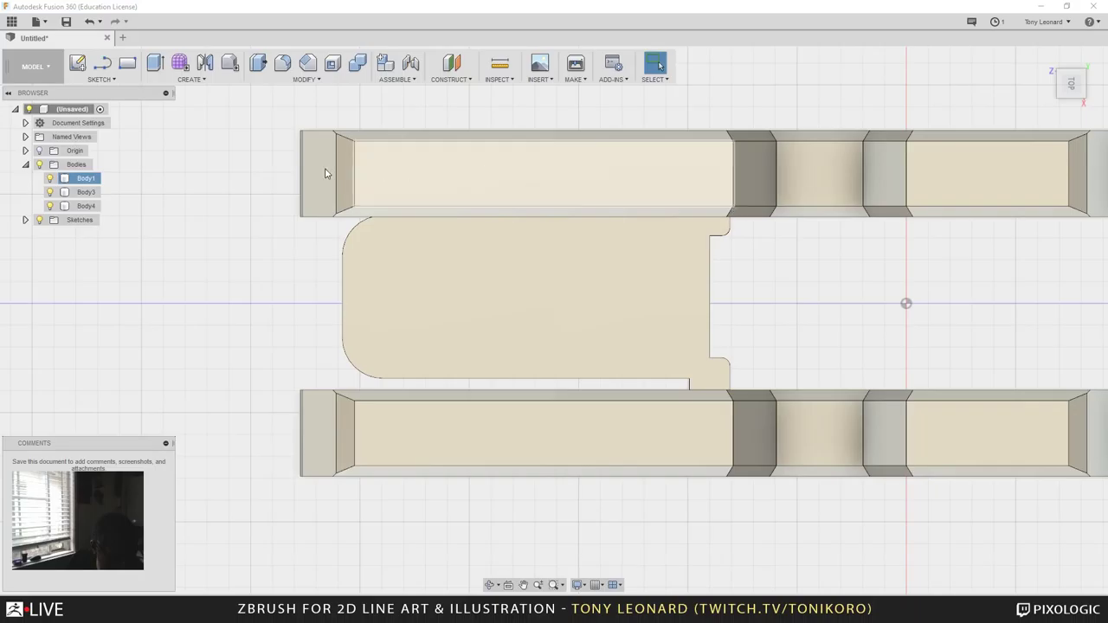
# Step: Select rail body Body1, leaving it unmoved, and bring up its actions menu
pyautogui.click(86, 179)
pyautogui.press('m')
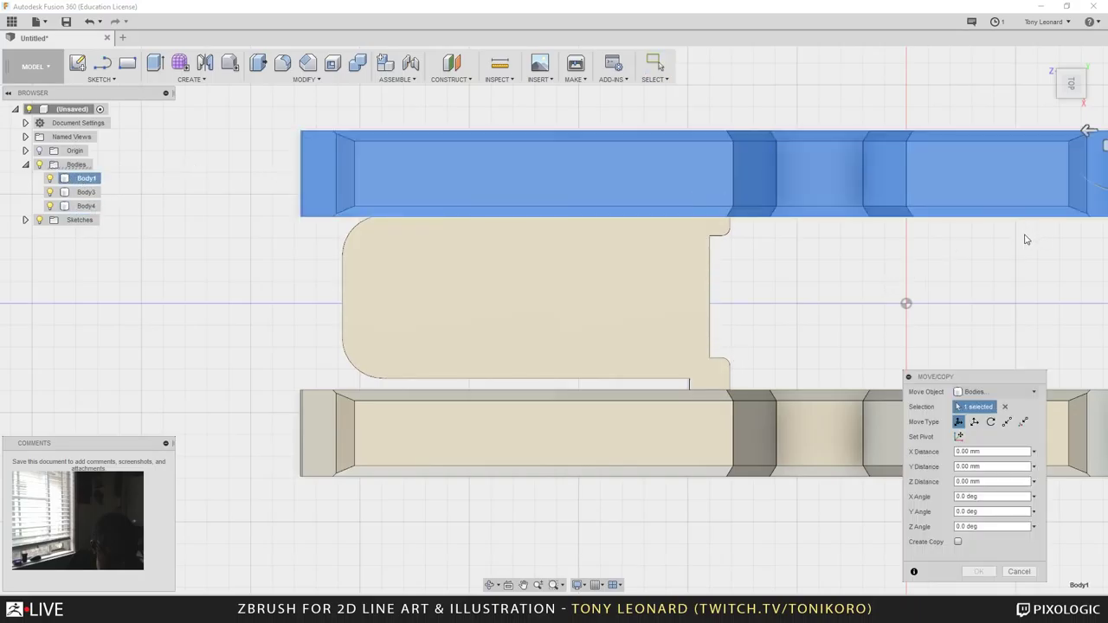
pyautogui.scroll(-5, 896, 237)
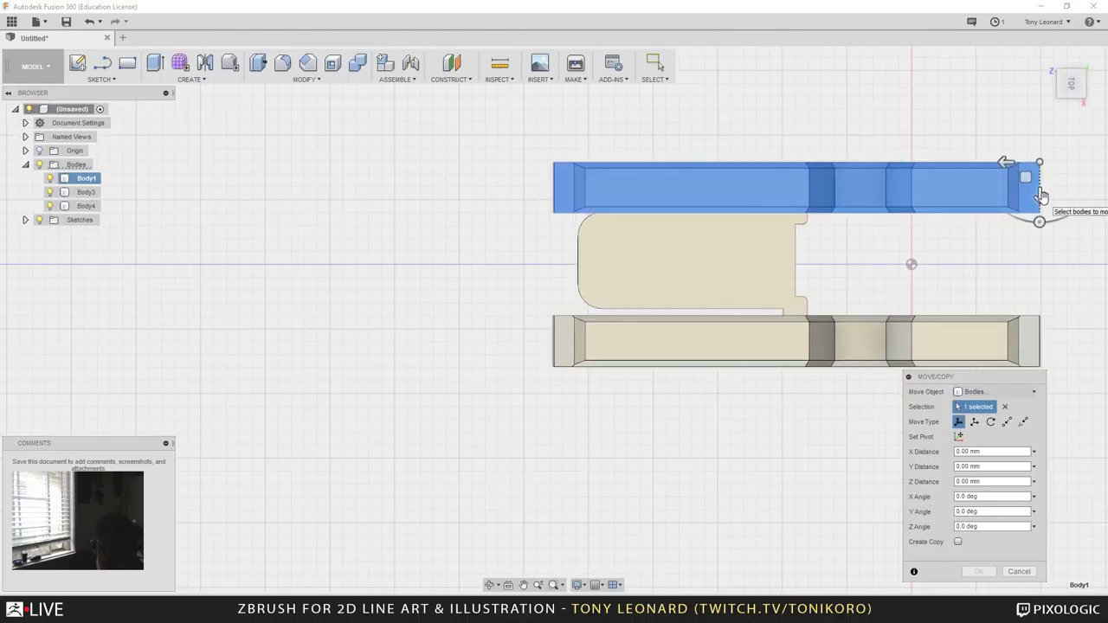
pyautogui.press('Escape')
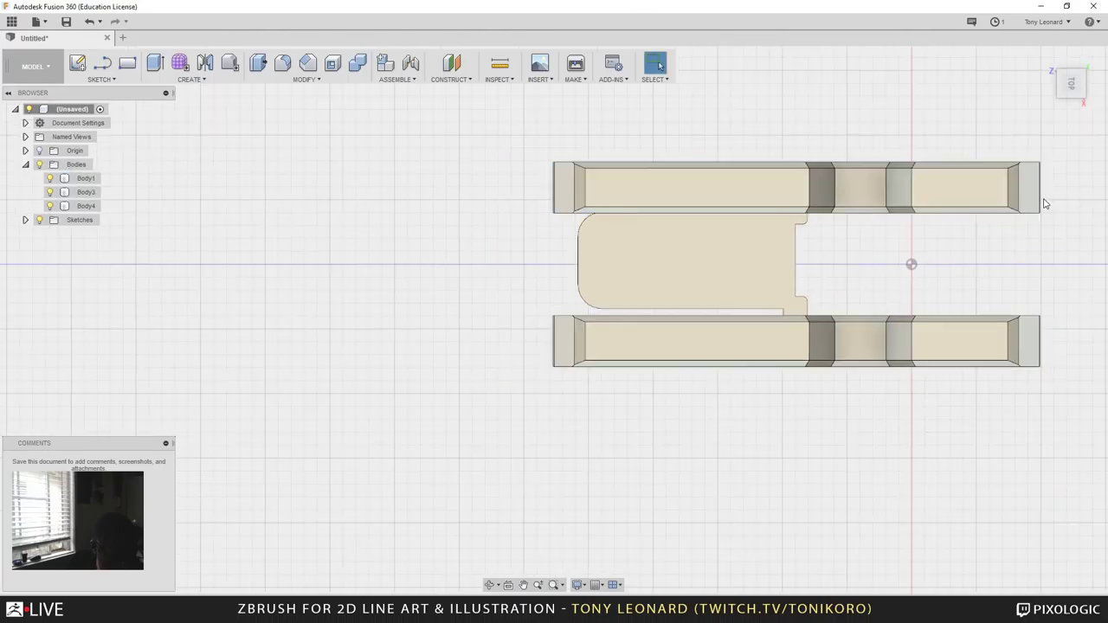
pyautogui.click(88, 179)
pyautogui.rightClick(91, 181)
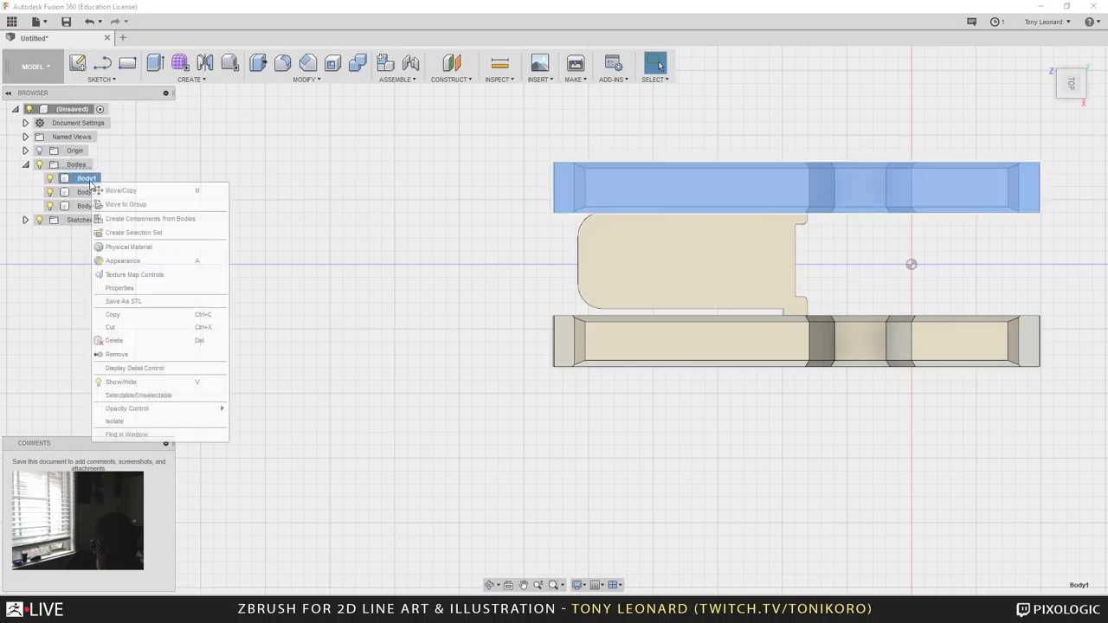
# Step: Delete the rail bodies, select the remaining tab plate, and expand the Sketches folder
pyautogui.click(130, 341)
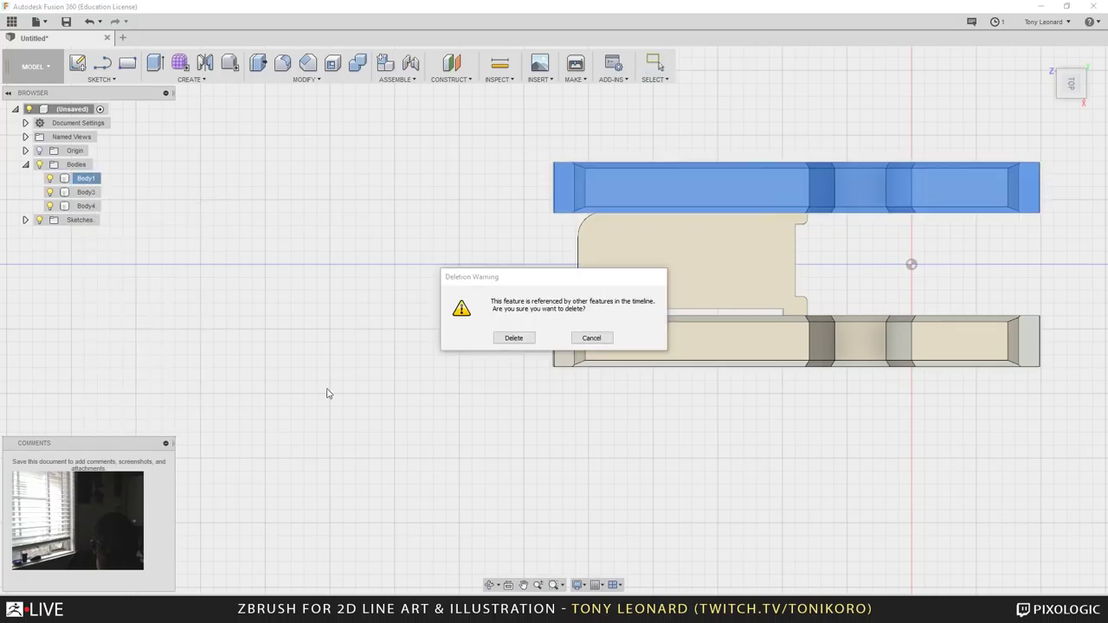
pyautogui.click(518, 338)
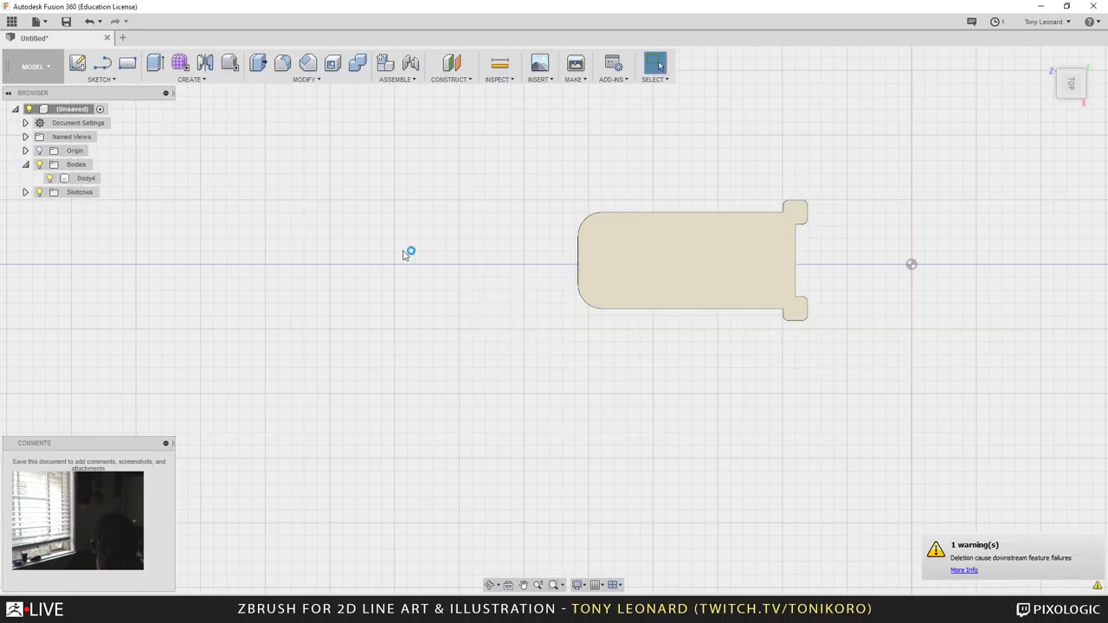
pyautogui.click(746, 245)
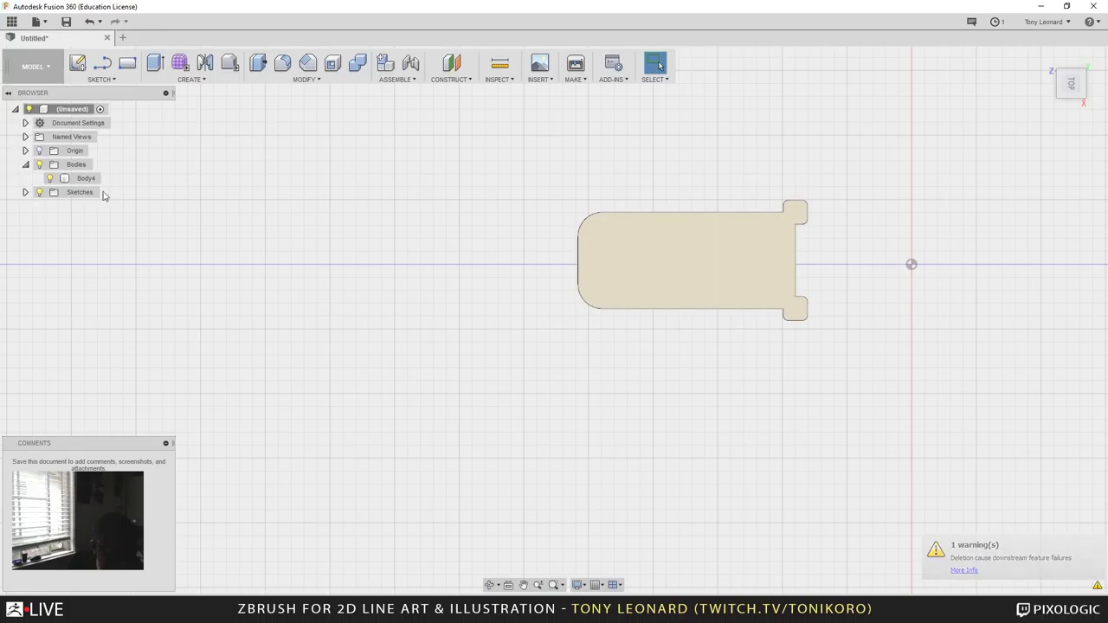
pyautogui.click(25, 192)
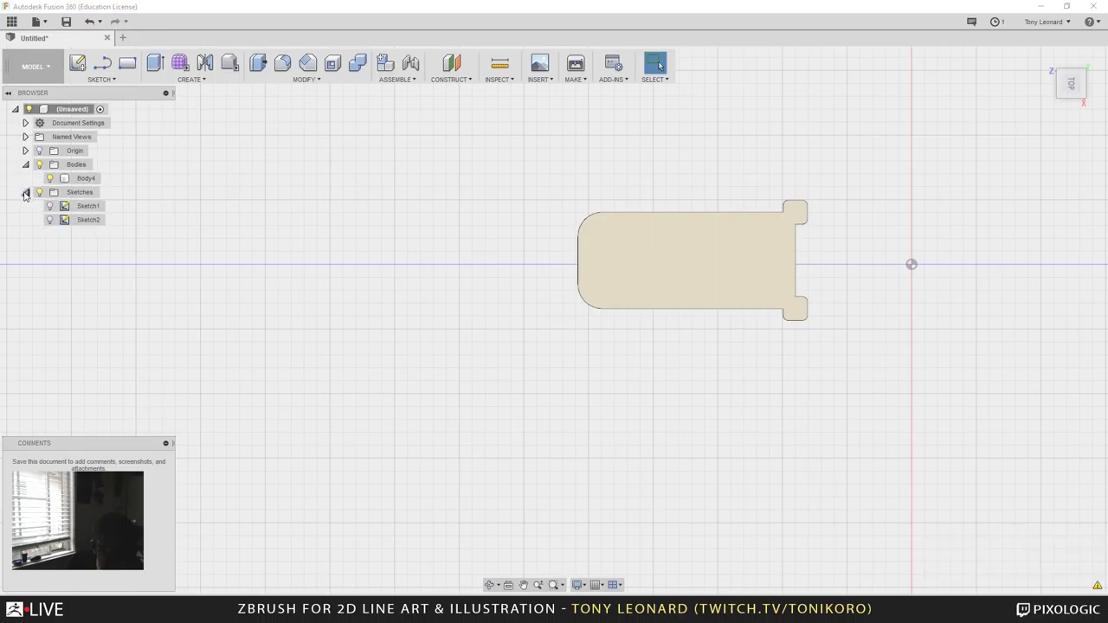
pyautogui.click(89, 206)
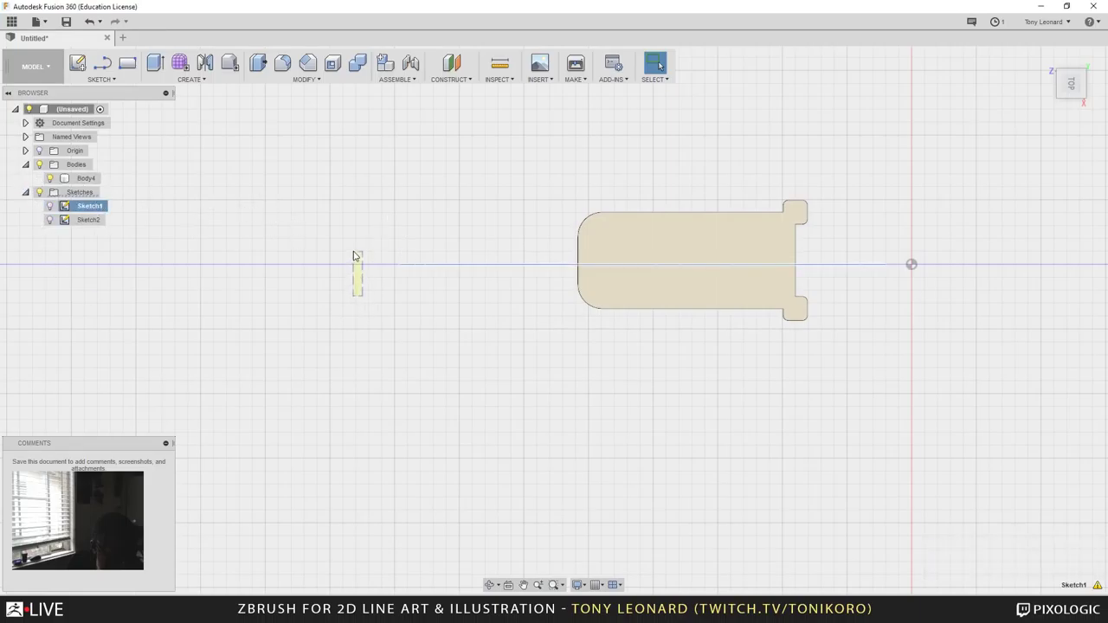
pyautogui.moveTo(415, 329)
pyautogui.keyDown('shift'); pyautogui.mouseDown(button='middle')
pyautogui.moveTo(395, 287)
pyautogui.moveTo(427, 190)
pyautogui.mouseUp(button='middle'); pyautogui.keyUp('shift')
pyautogui.press('Escape')
pyautogui.click(88, 220)
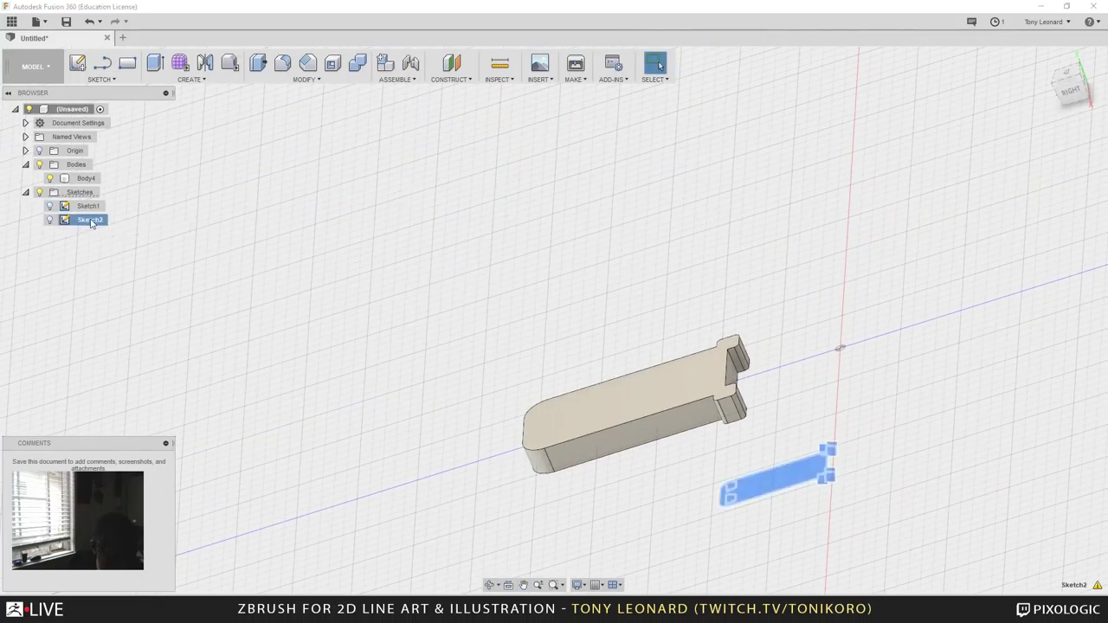
pyautogui.click(90, 206)
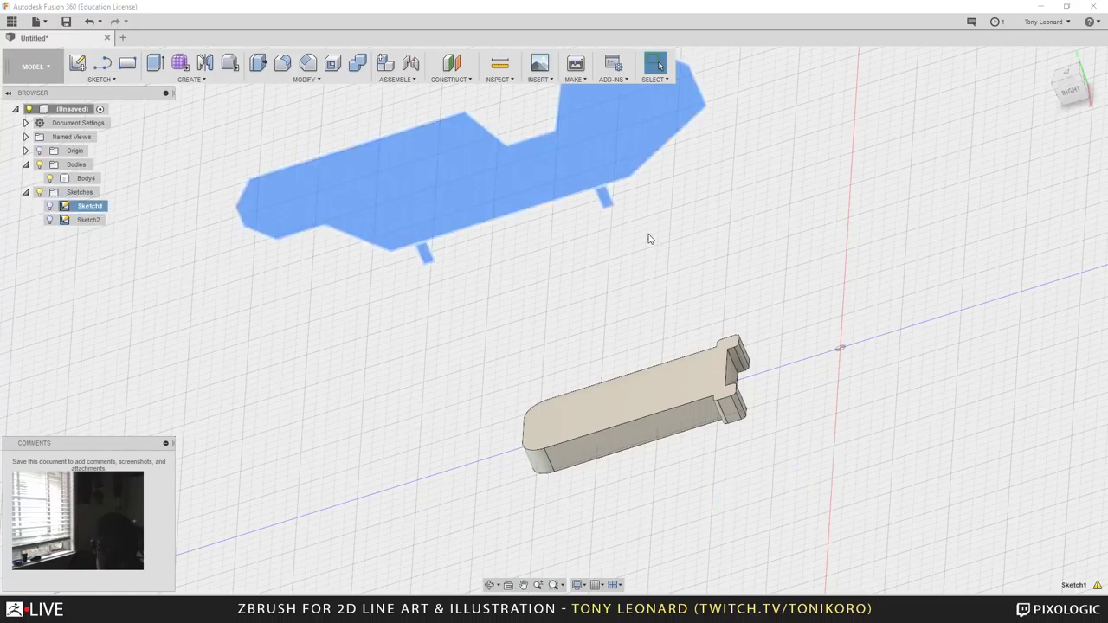
pyautogui.press('e')
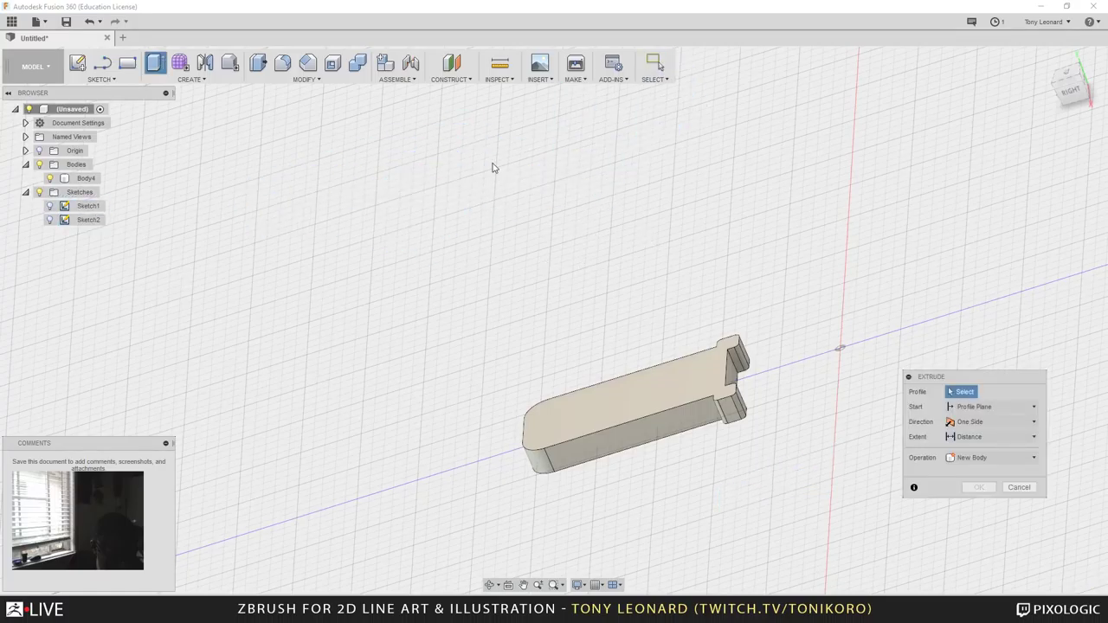
pyautogui.click(975, 424)
pyautogui.click(974, 465)
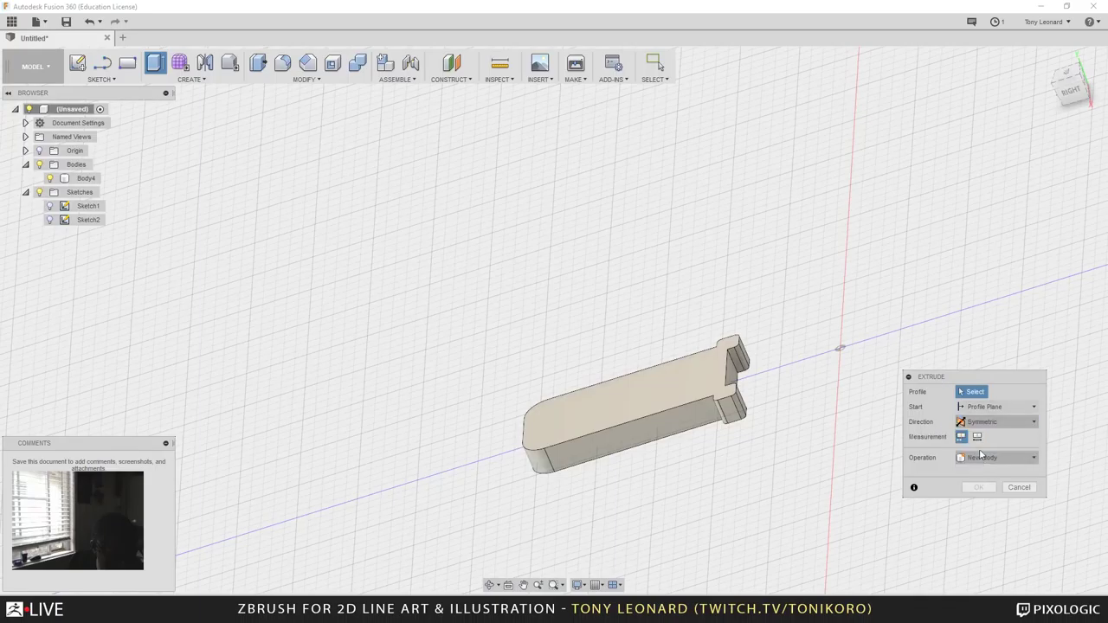
pyautogui.scroll(5, 490, 408)
pyautogui.scroll(-8, 495, 425)
pyautogui.keyDown('shift'); pyautogui.moveTo(361, 304); pyautogui.dragTo(379, 273, button='middle'); pyautogui.keyUp('shift')
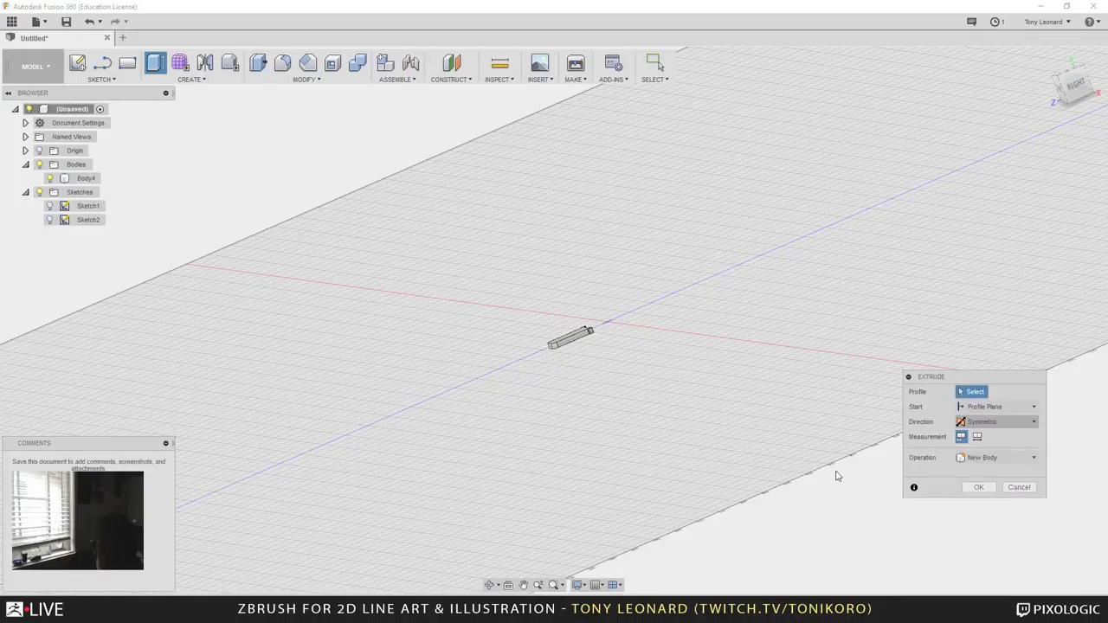
pyautogui.click(1019, 488)
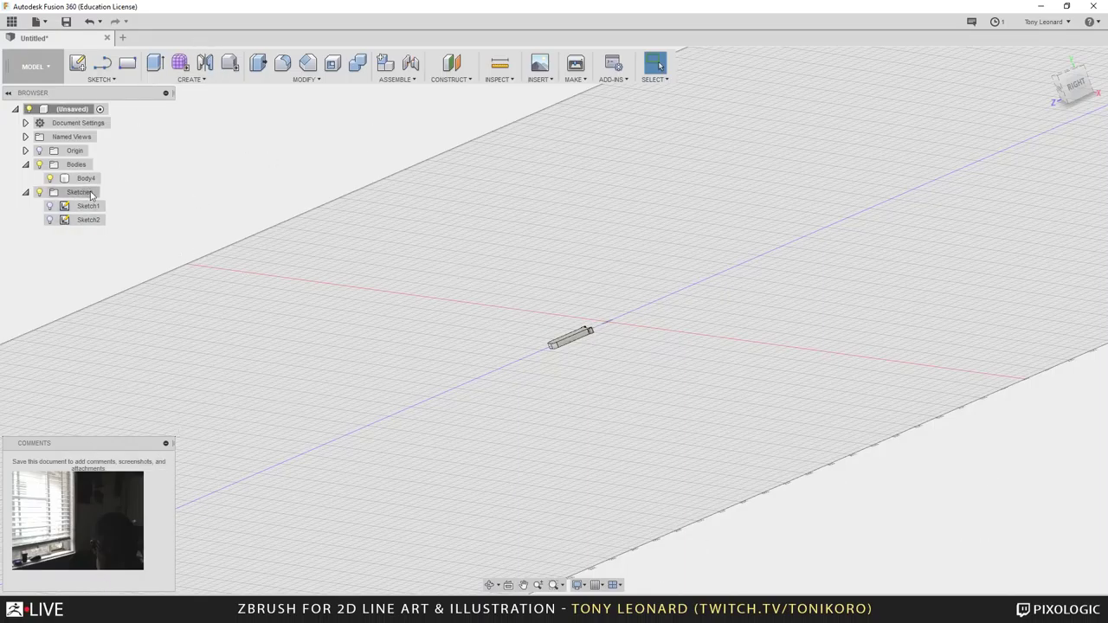
# Step: Reselect Sketch1, view it at an angle, and start a repeat extrusion on it
pyautogui.click(87, 206)
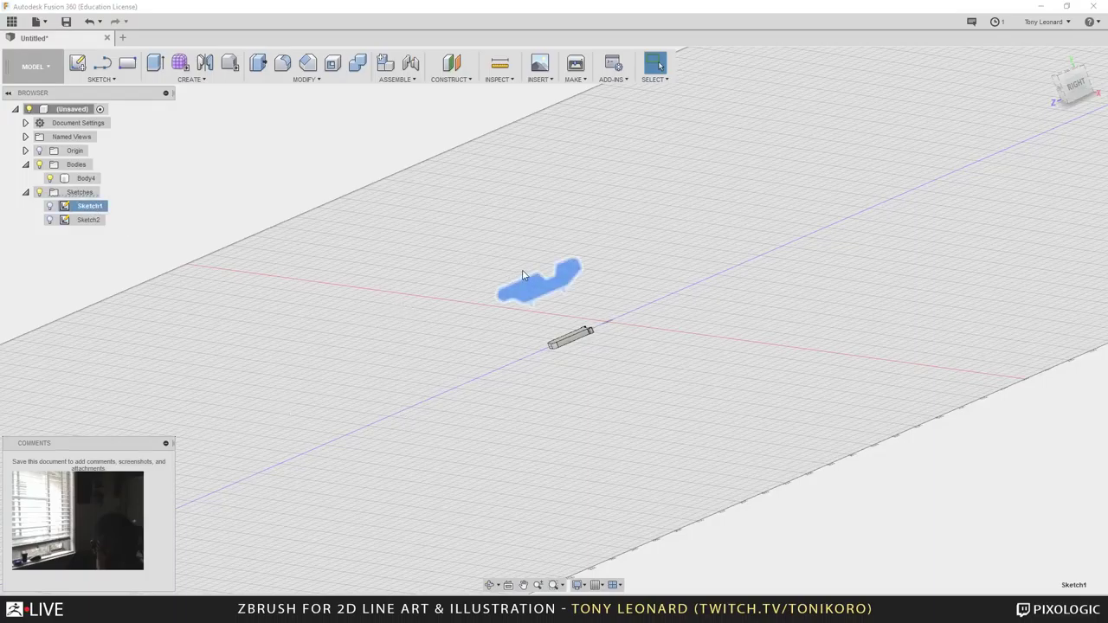
pyautogui.scroll(-5, 537, 294)
pyautogui.scroll(10, 485, 225)
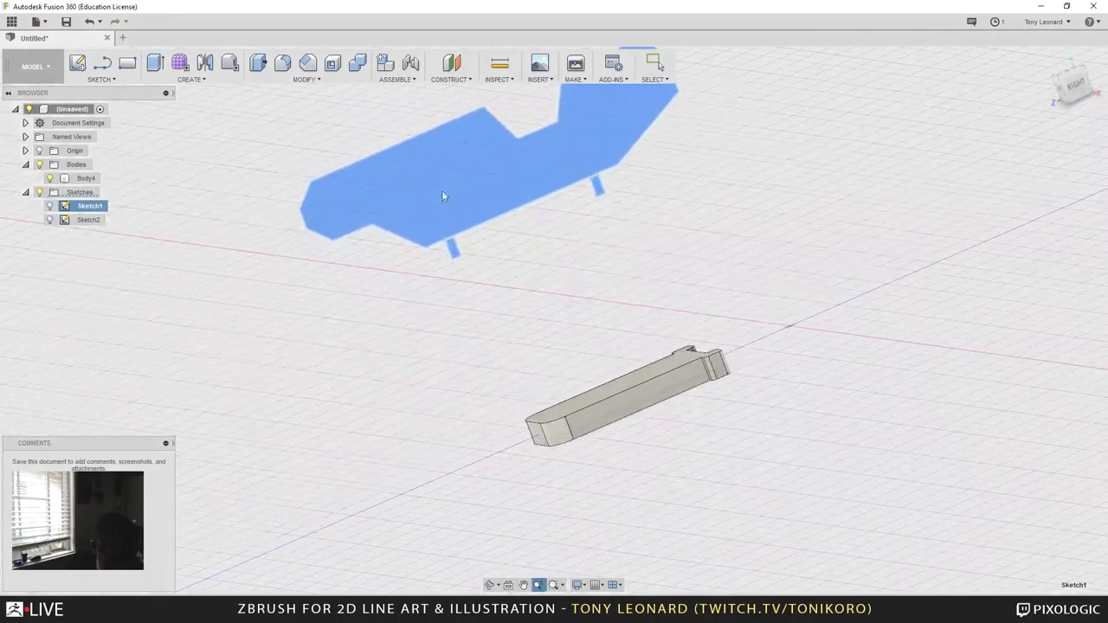
pyautogui.moveTo(442, 196)
pyautogui.keyDown('shift'); pyautogui.mouseDown(button='middle')
pyautogui.moveTo(448, 302)
pyautogui.moveTo(495, 307)
pyautogui.moveTo(620, 361)
pyautogui.moveTo(460, 291)
pyautogui.moveTo(480, 307)
pyautogui.moveTo(564, 306)
pyautogui.moveTo(571, 322)
pyautogui.mouseUp(button='middle'); pyautogui.keyUp('shift')
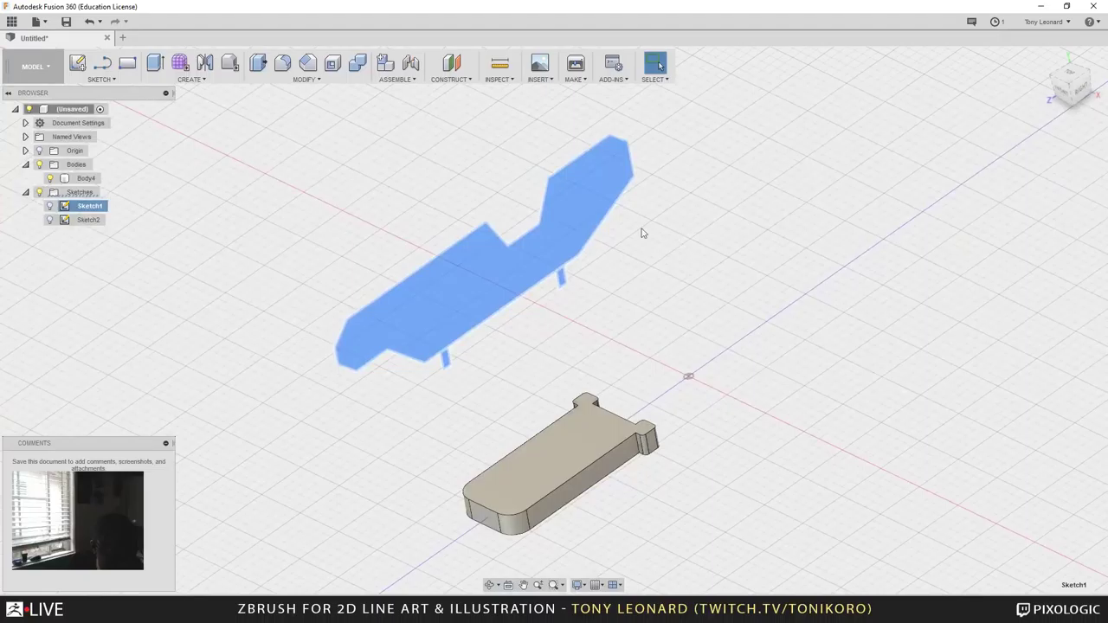
pyautogui.rightClick(472, 268)
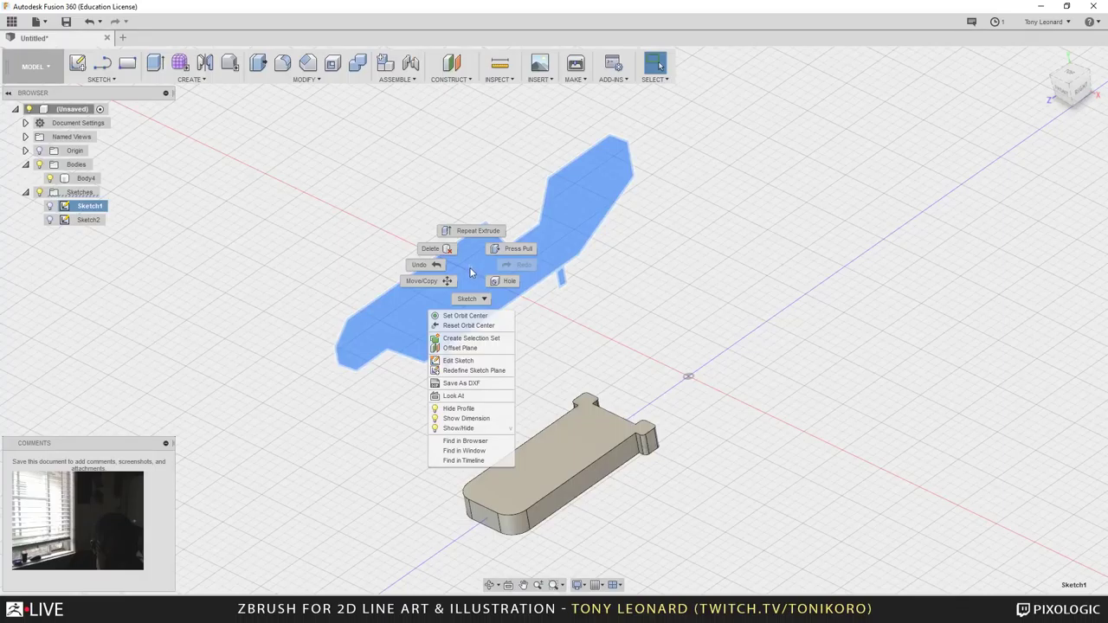
pyautogui.press('Escape')
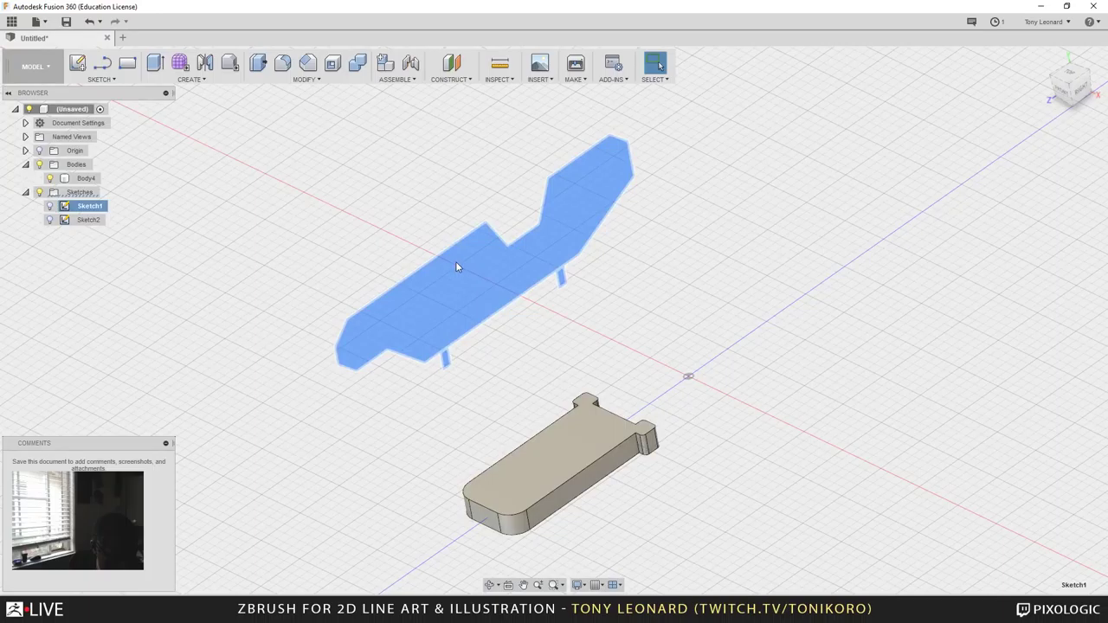
pyautogui.press('v')
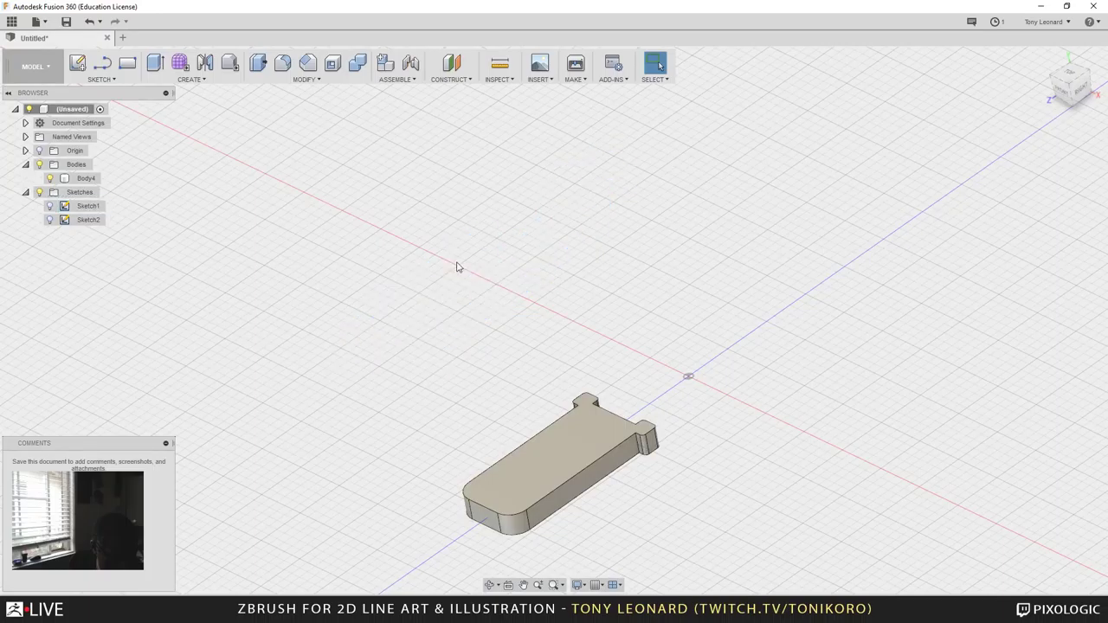
pyautogui.click(87, 206)
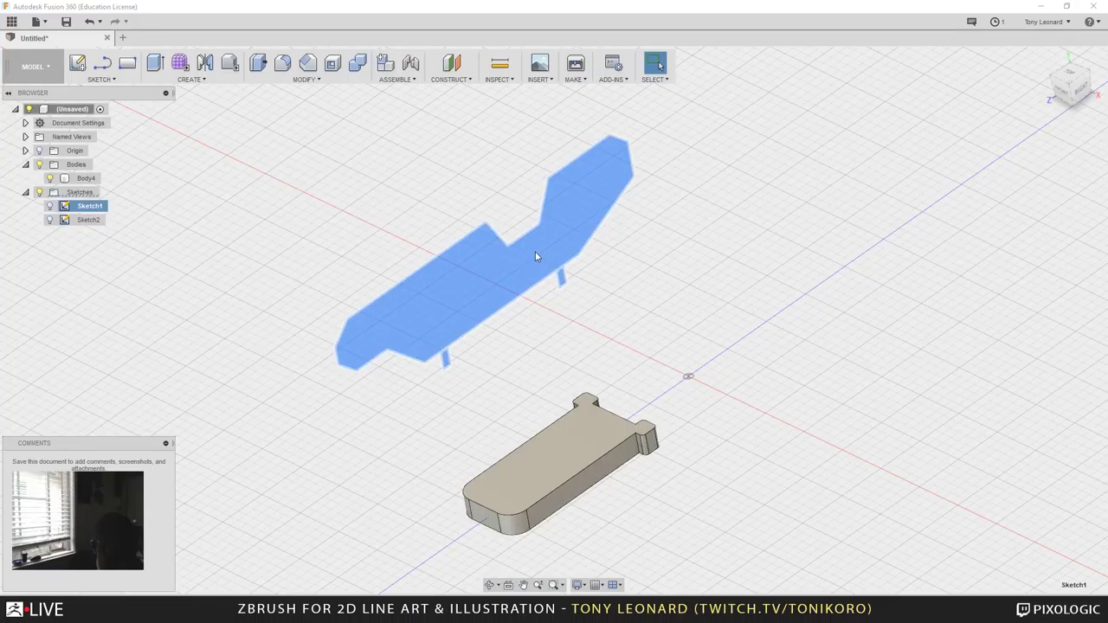
pyautogui.rightClick(537, 251)
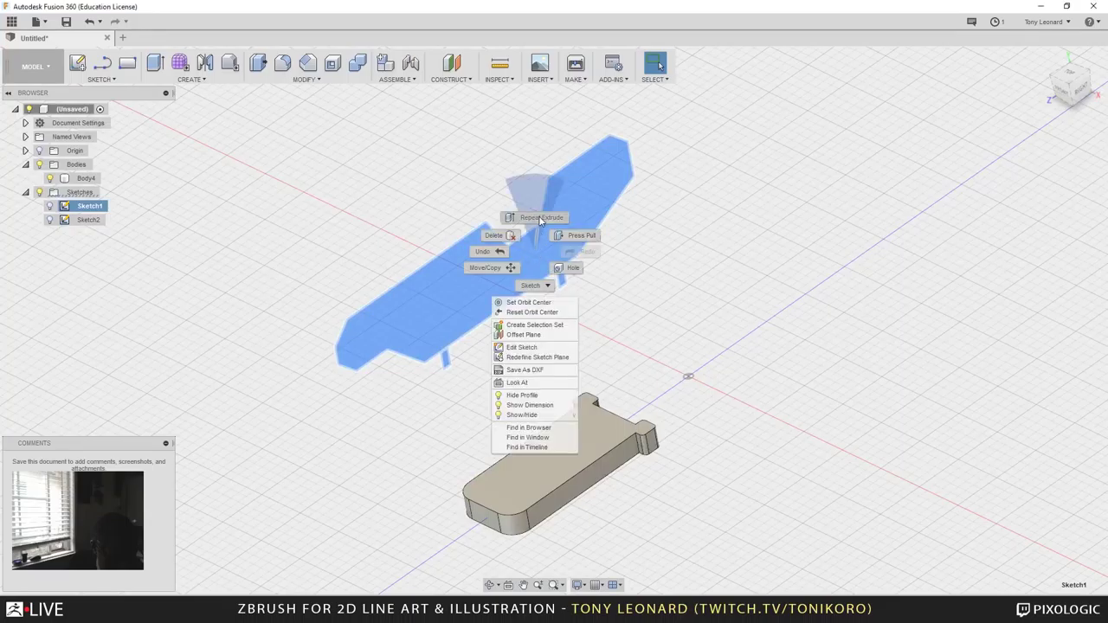
pyautogui.click(540, 219)
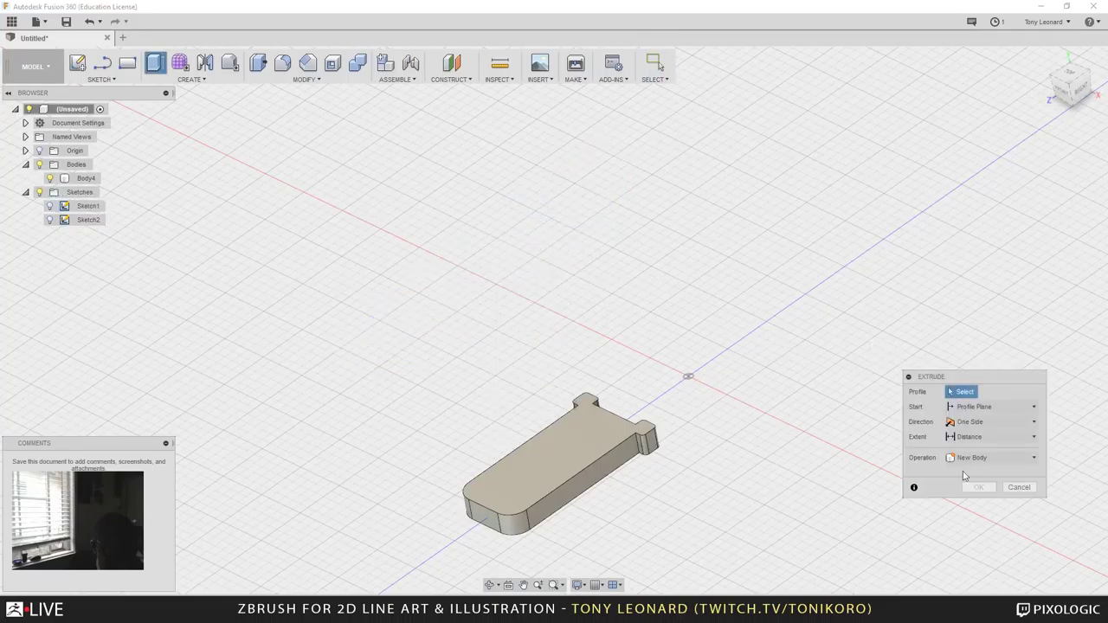
# Step: Set the extrusion direction to Symmetric
pyautogui.click(1004, 424)
pyautogui.click(780, 421)
pyautogui.click(1009, 420)
pyautogui.click(1009, 436)
pyautogui.press('Down')
pyautogui.press('Down')
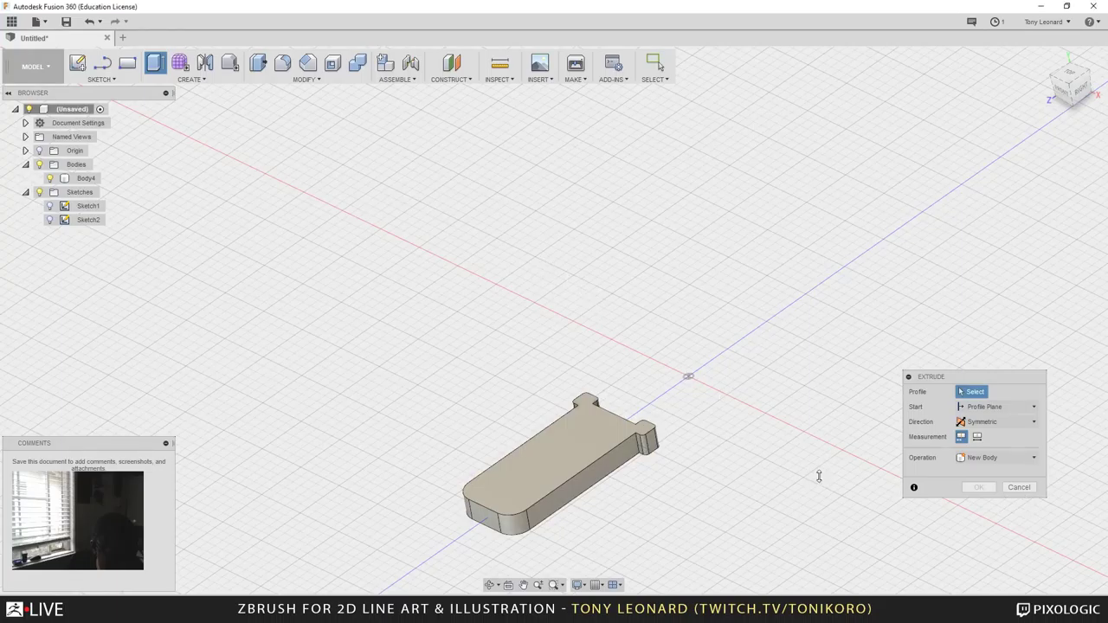
pyautogui.scroll(2, 759, 424)
pyautogui.scroll(-6, 566, 280)
pyautogui.scroll(-3, 642, 364)
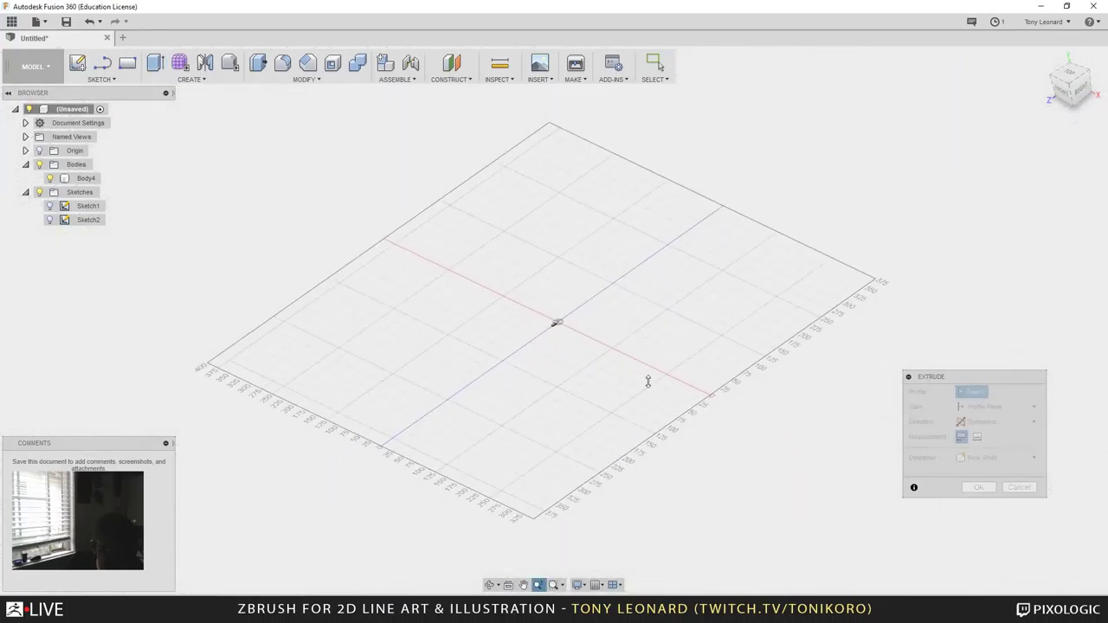
# Step: View the model from the right side, zoomed and centred on the small plate
pyautogui.click(1088, 78)
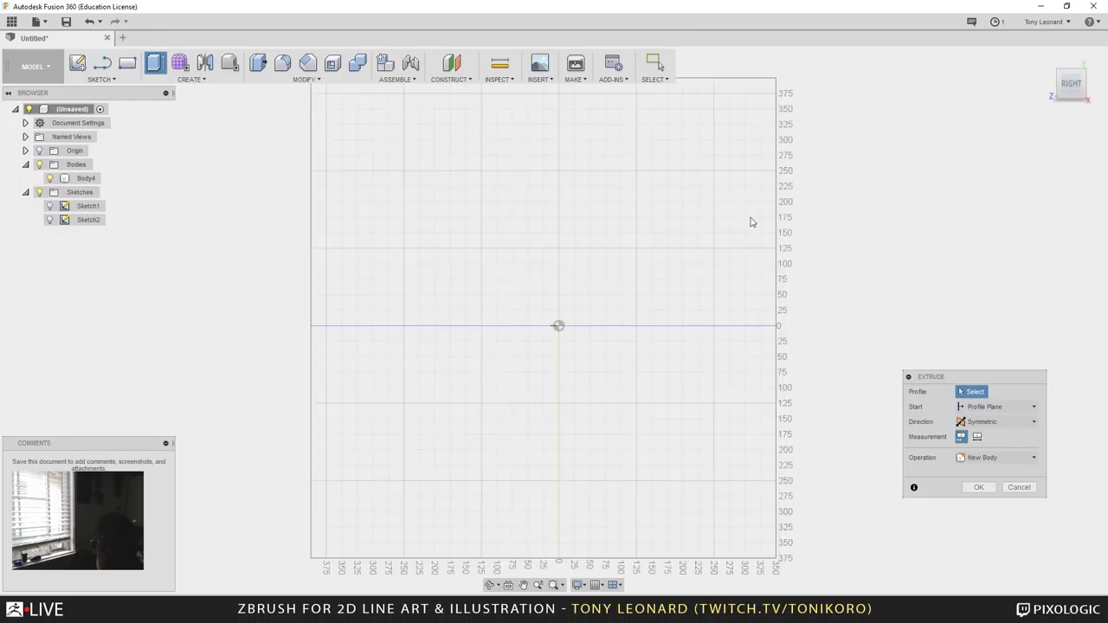
pyautogui.scroll(-3, 571, 416)
pyautogui.scroll(5, 572, 411)
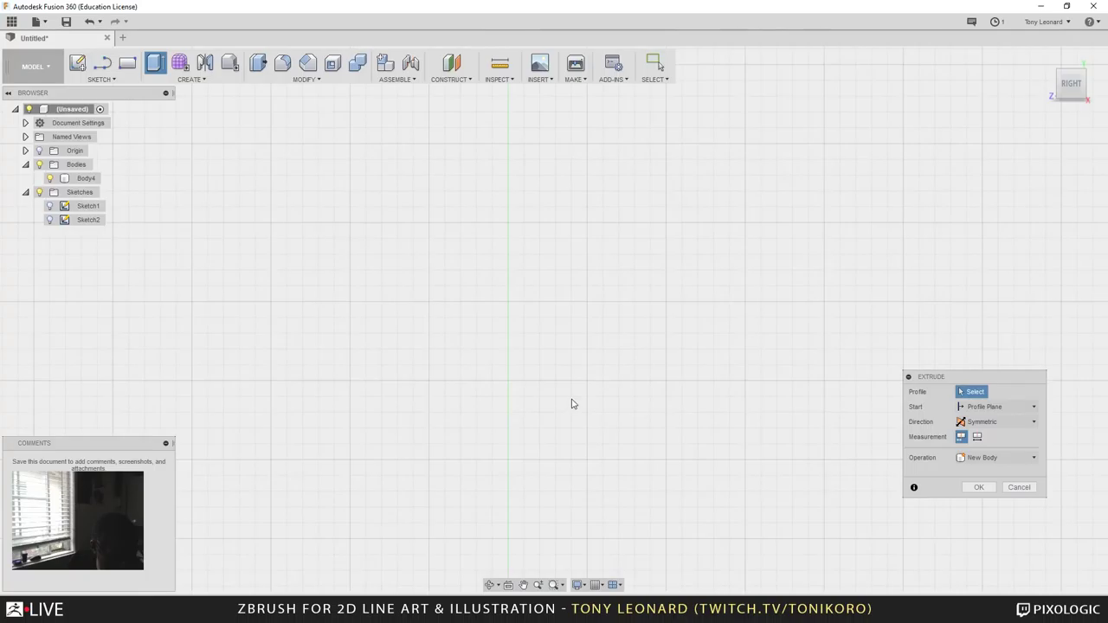
pyautogui.moveTo(445, 147); pyautogui.dragTo(438, 388, button='middle')
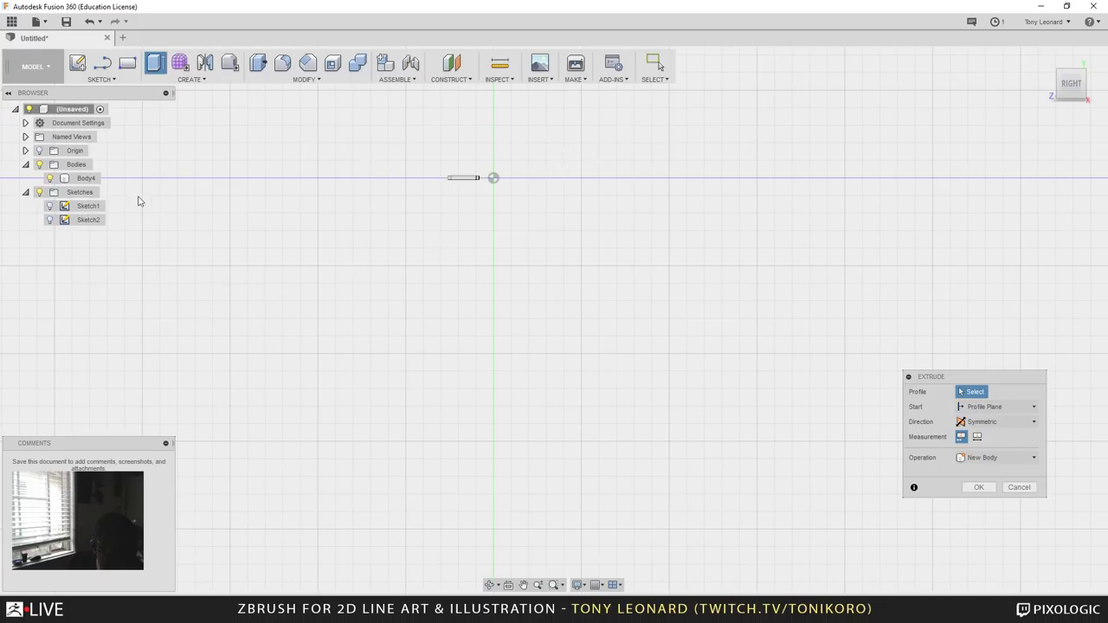
pyautogui.moveTo(422, 175); pyautogui.dragTo(525, 376, button='middle')
pyautogui.scroll(4, 525, 376)
pyautogui.moveTo(577, 425); pyautogui.dragTo(613, 253, button='middle')
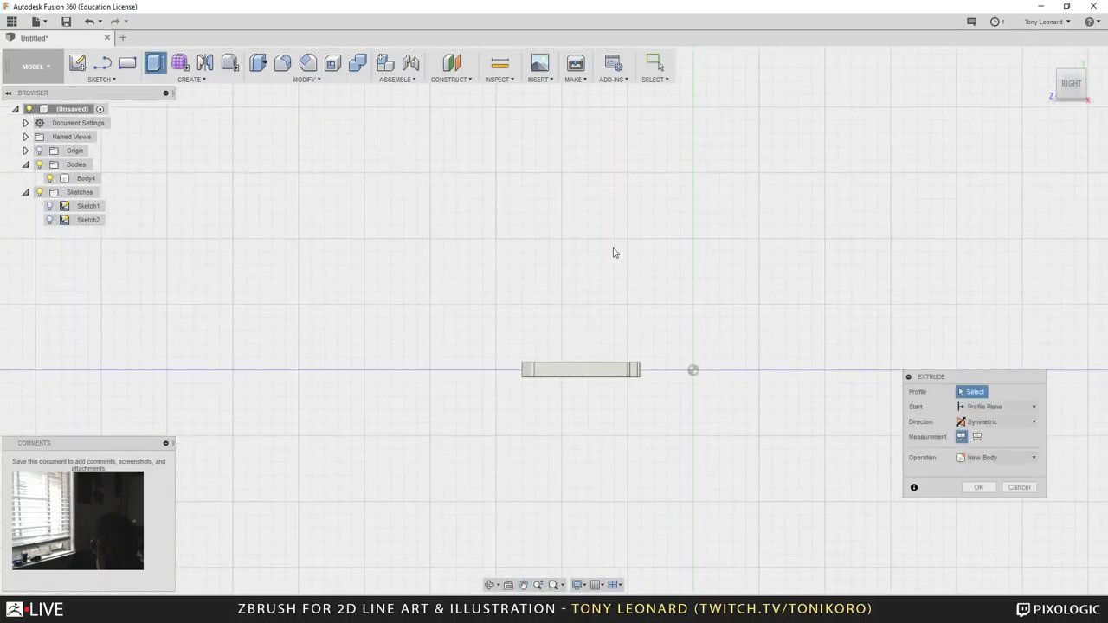
# Step: Cancel the unfinished extrusion and pick the Rectangle sketch tool
pyautogui.moveTo(102, 62)
pyautogui.mouseDown()
pyautogui.moveTo(393, 289)
pyautogui.moveTo(424, 296)
pyautogui.mouseUp()
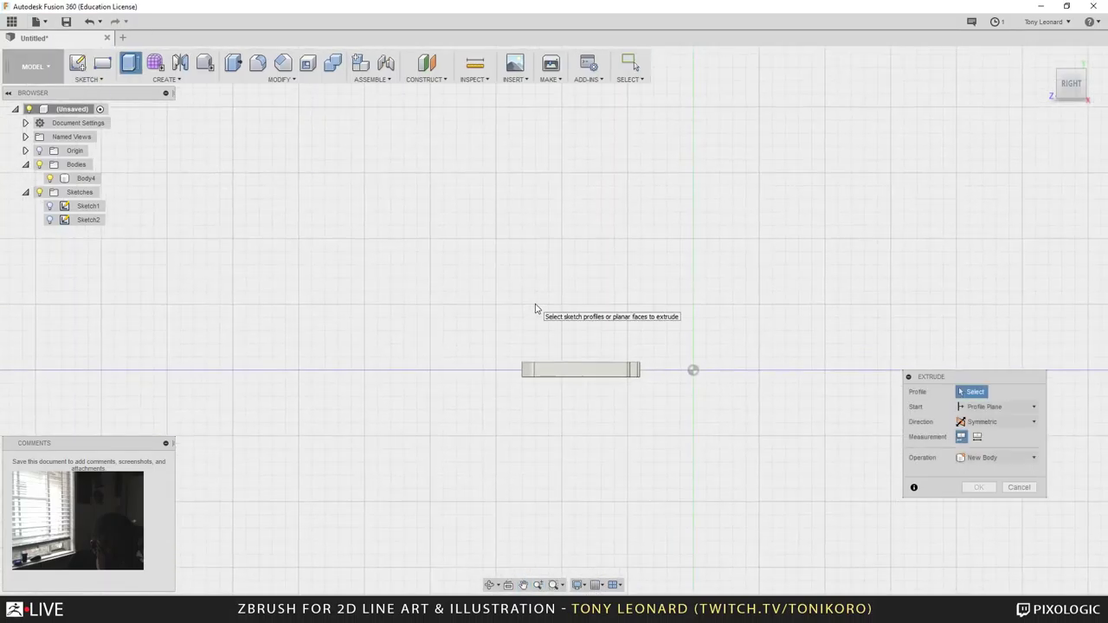
pyautogui.click(1019, 487)
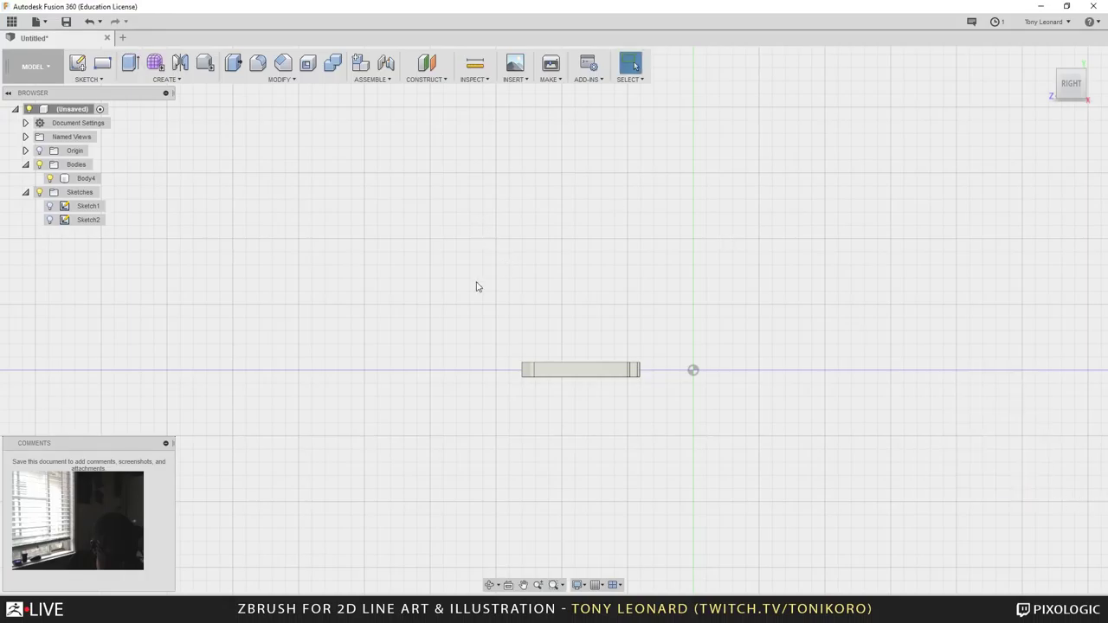
pyautogui.click(102, 62)
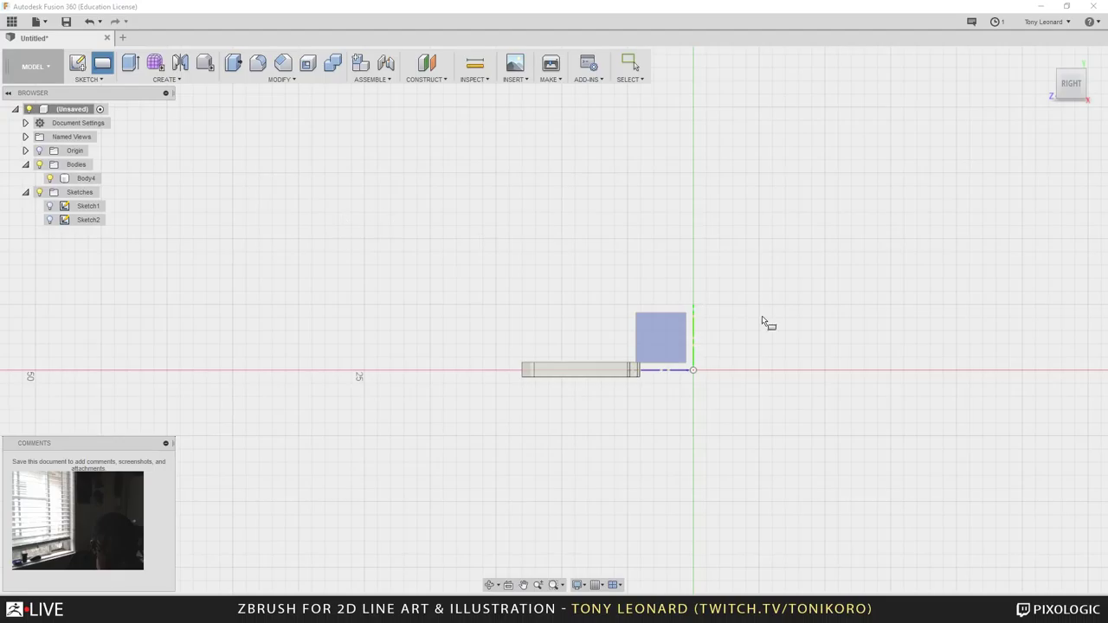
# Step: Sketch a tall 2-point rectangle across the plate on the side plane, then select its profile
pyautogui.click(675, 336)
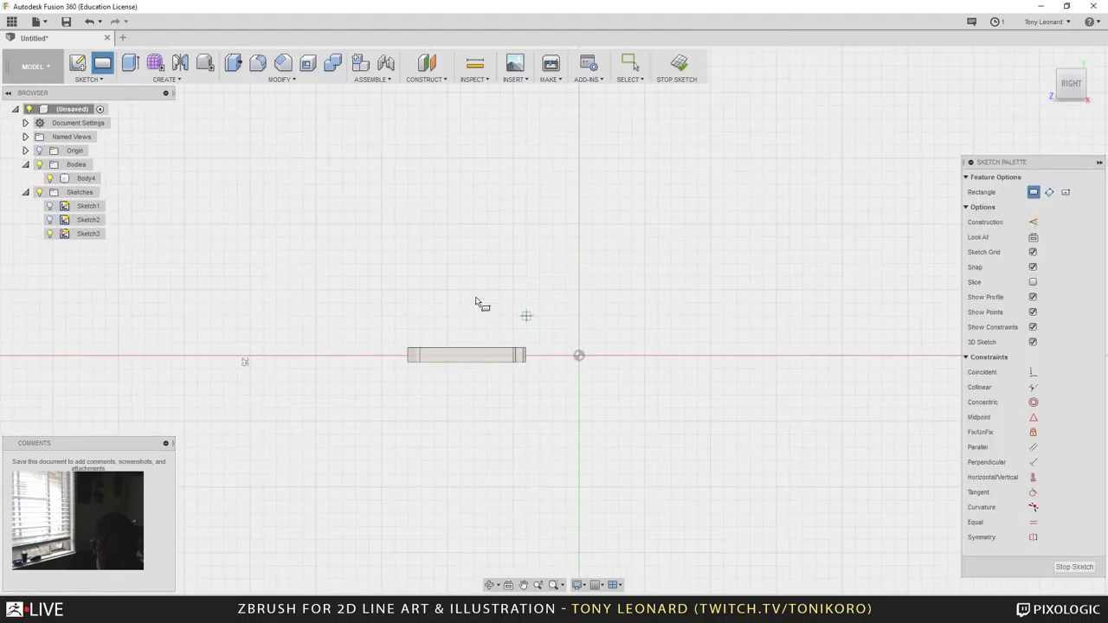
pyautogui.click(448, 290)
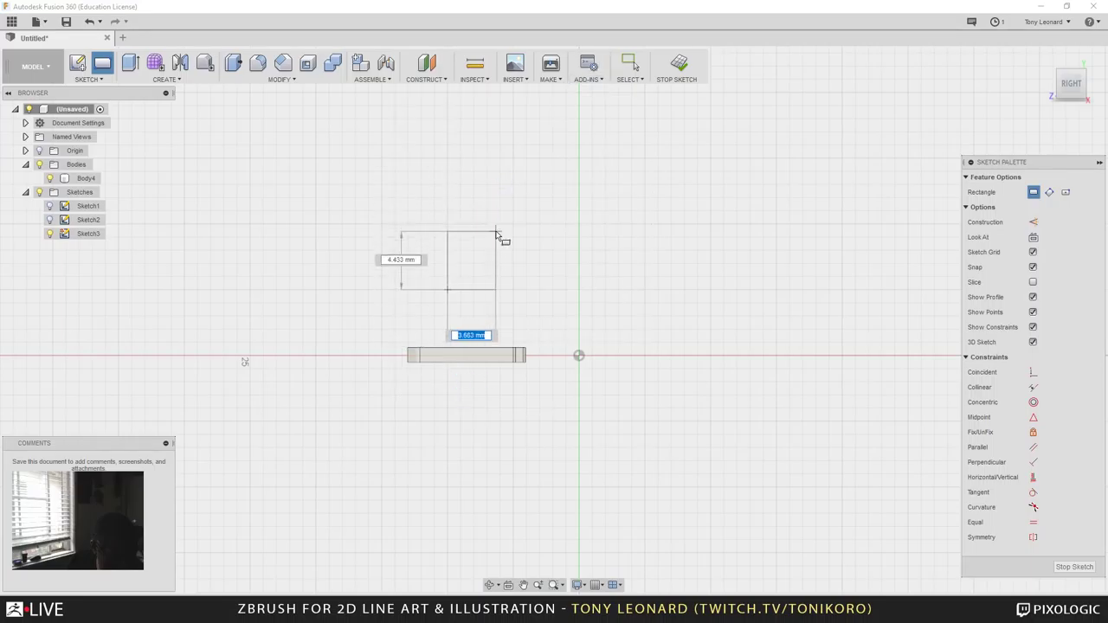
pyautogui.click(461, 395)
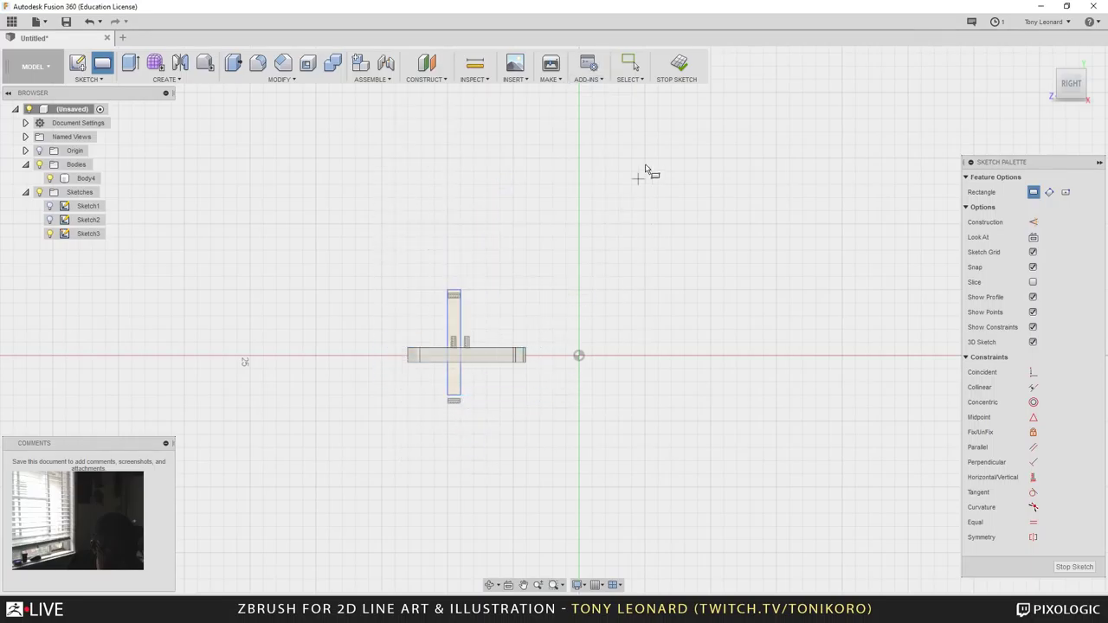
pyautogui.click(680, 60)
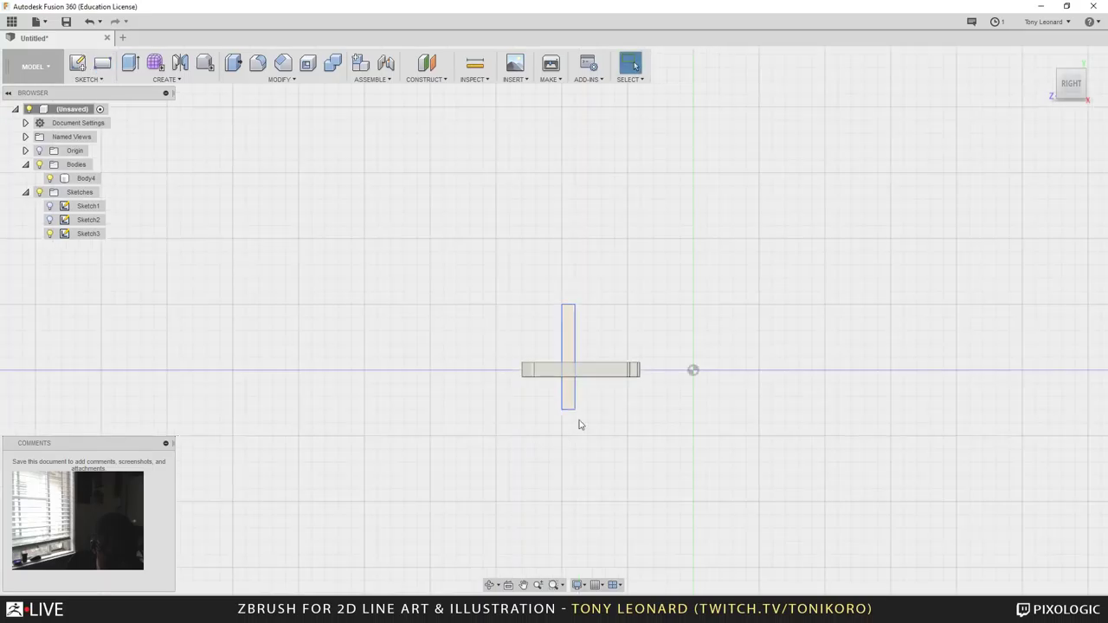
pyautogui.click(573, 352)
# Step: Extrude the rectangle symmetrically 1.00 mm as a Join and inspect the result
pyautogui.press('e')
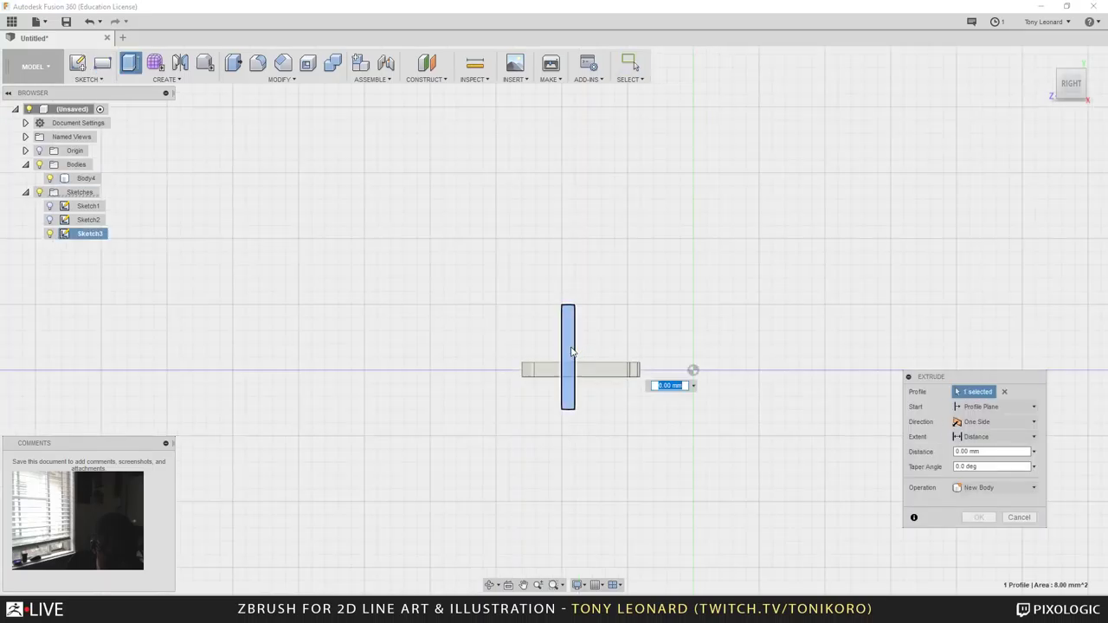
pyautogui.keyDown('shift'); pyautogui.moveTo(725, 295); pyautogui.dragTo(650, 272, button='middle'); pyautogui.keyUp('shift')
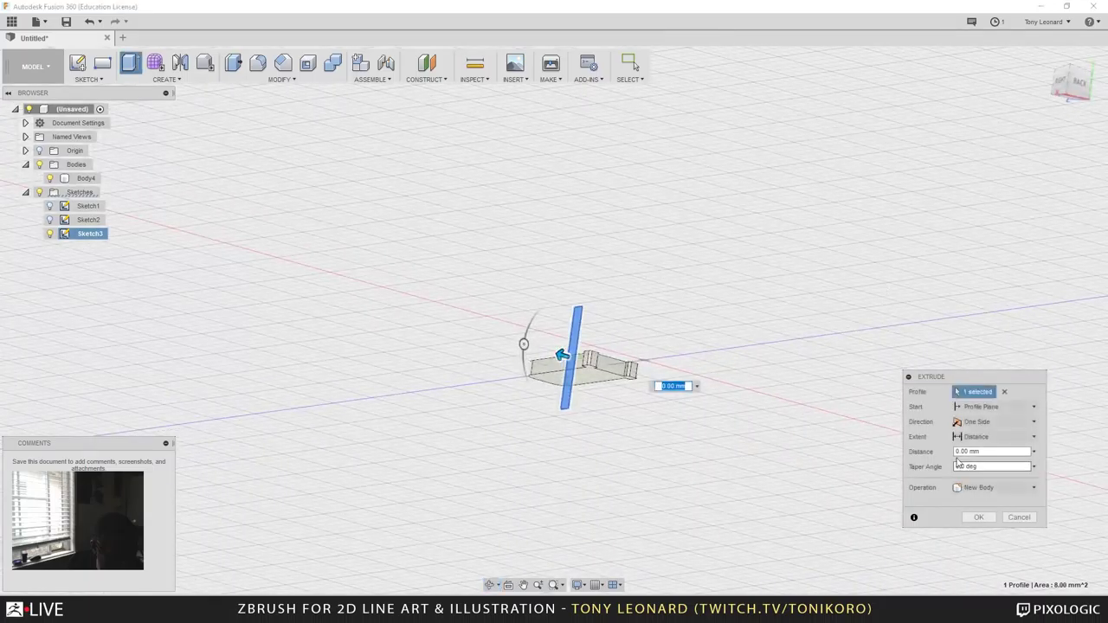
pyautogui.click(996, 421)
pyautogui.click(980, 450)
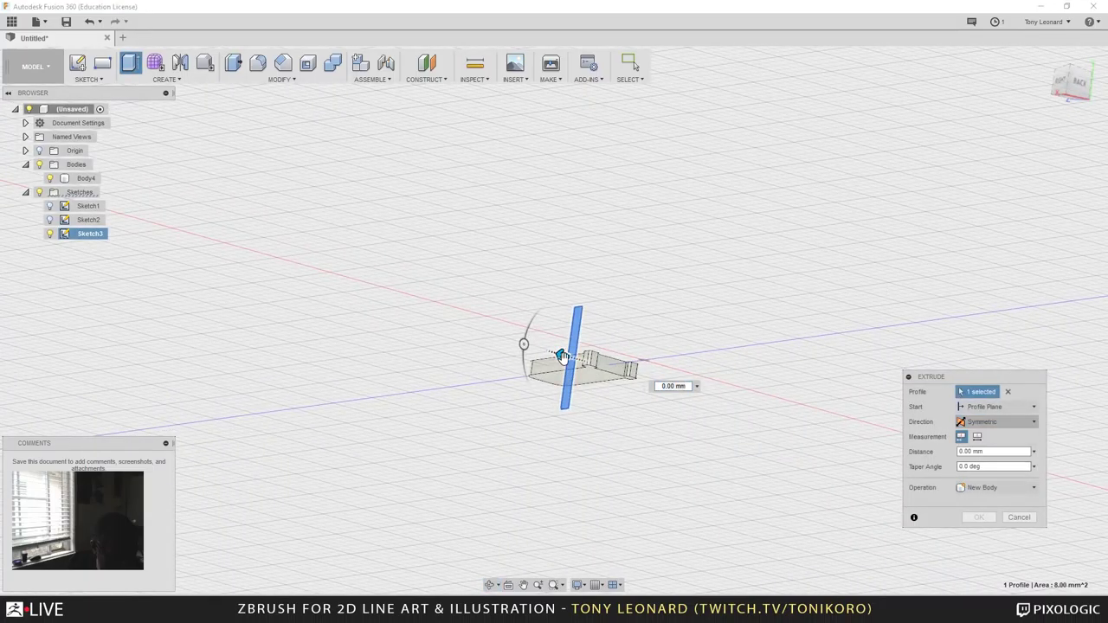
pyautogui.moveTo(563, 356)
pyautogui.mouseDown()
pyautogui.moveTo(534, 349)
pyautogui.moveTo(550, 351)
pyautogui.mouseUp()
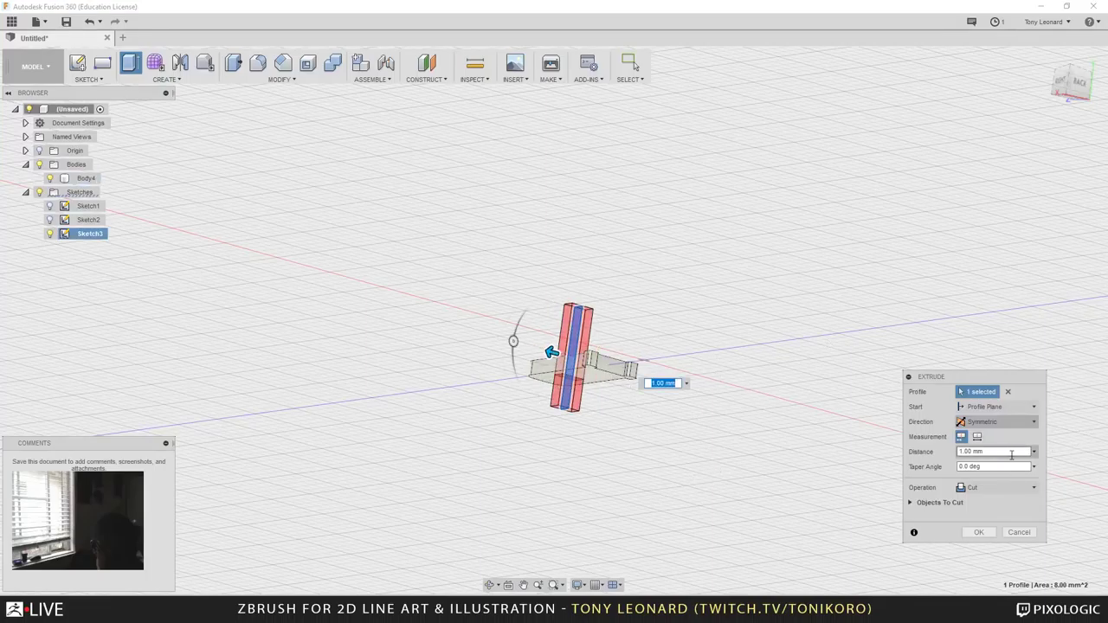
pyautogui.click(990, 489)
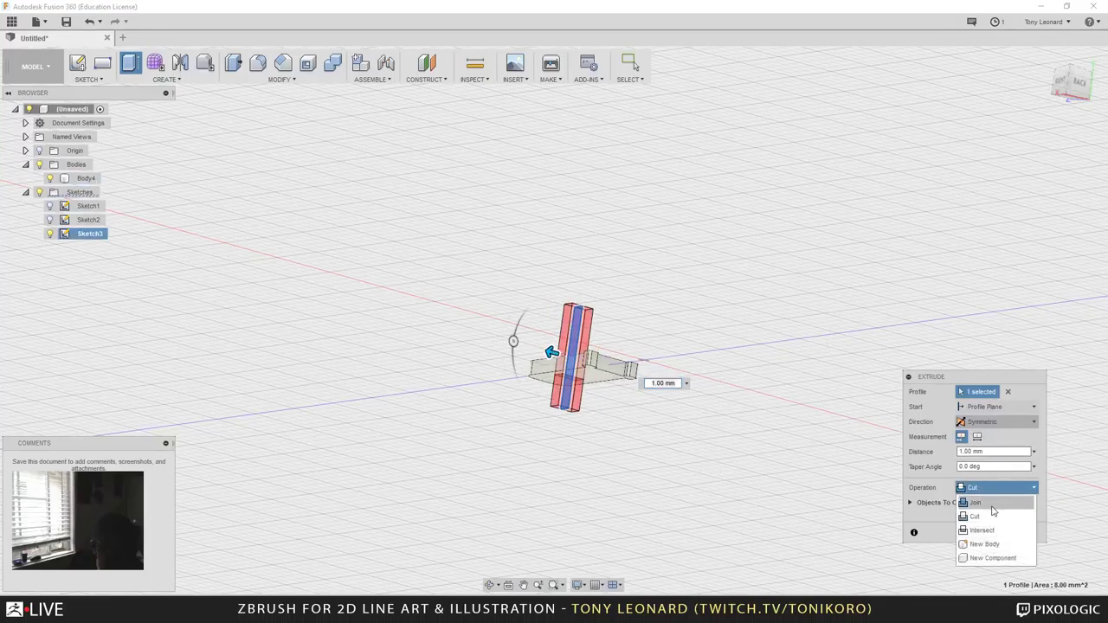
pyautogui.click(992, 503)
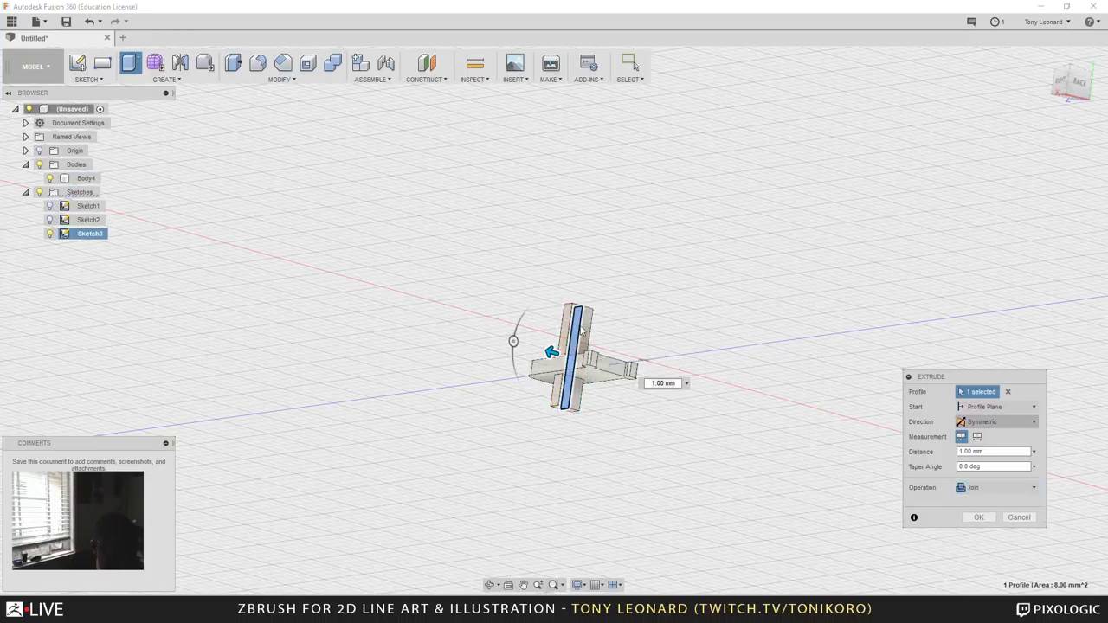
pyautogui.keyDown('shift'); pyautogui.moveTo(655, 288); pyautogui.dragTo(640, 332, button='middle'); pyautogui.keyUp('shift')
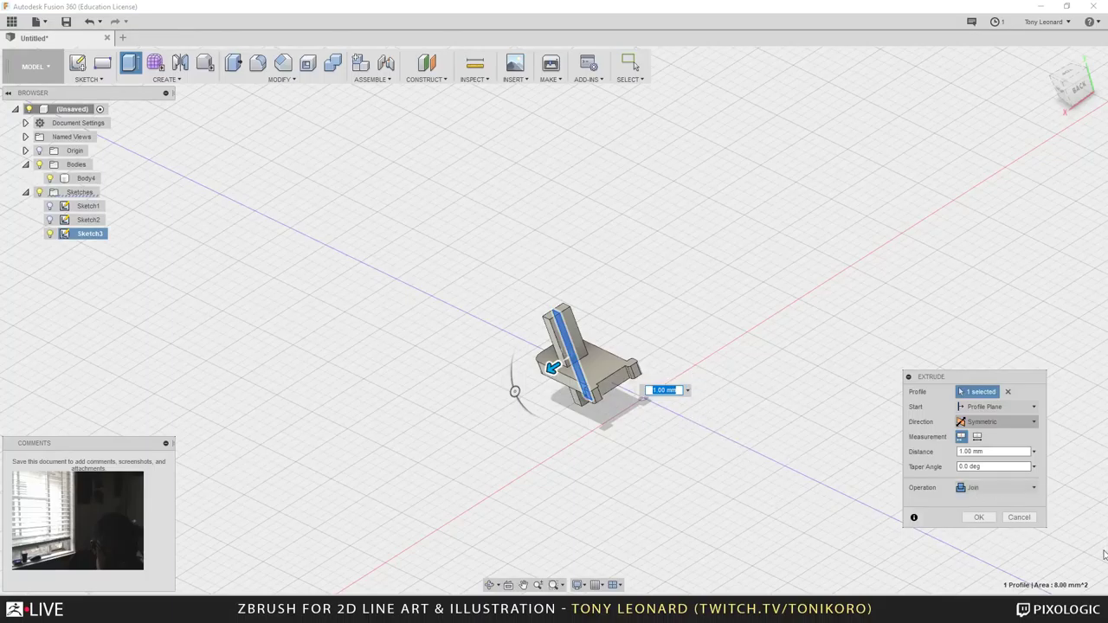
# Step: Change the operation to Cut and widen the symmetric slot to 1.40 mm
pyautogui.click(1018, 488)
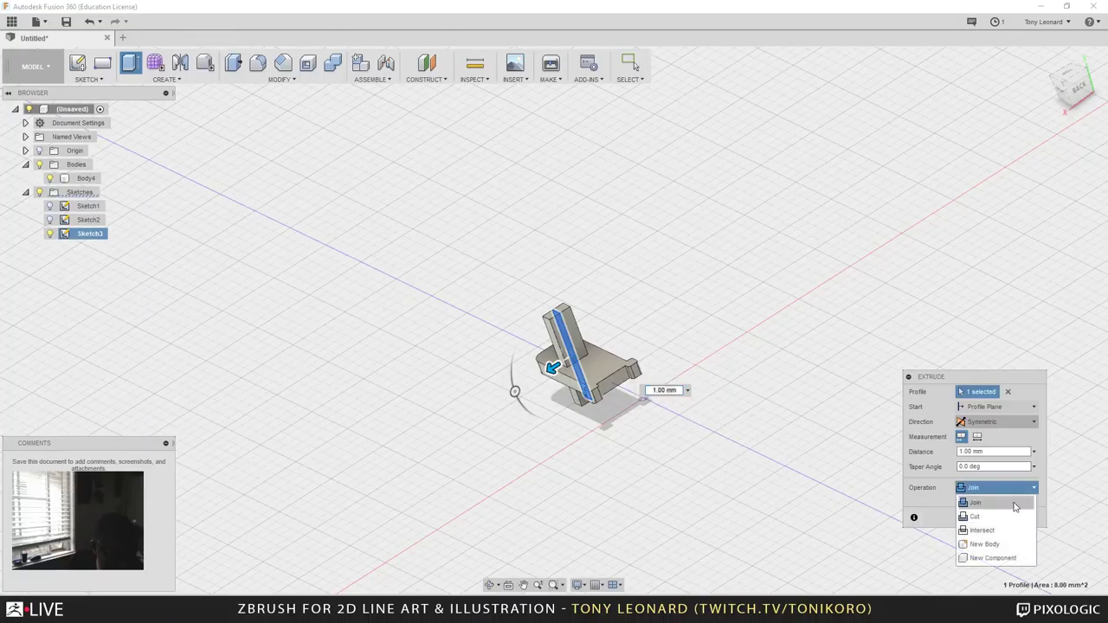
pyautogui.click(1005, 517)
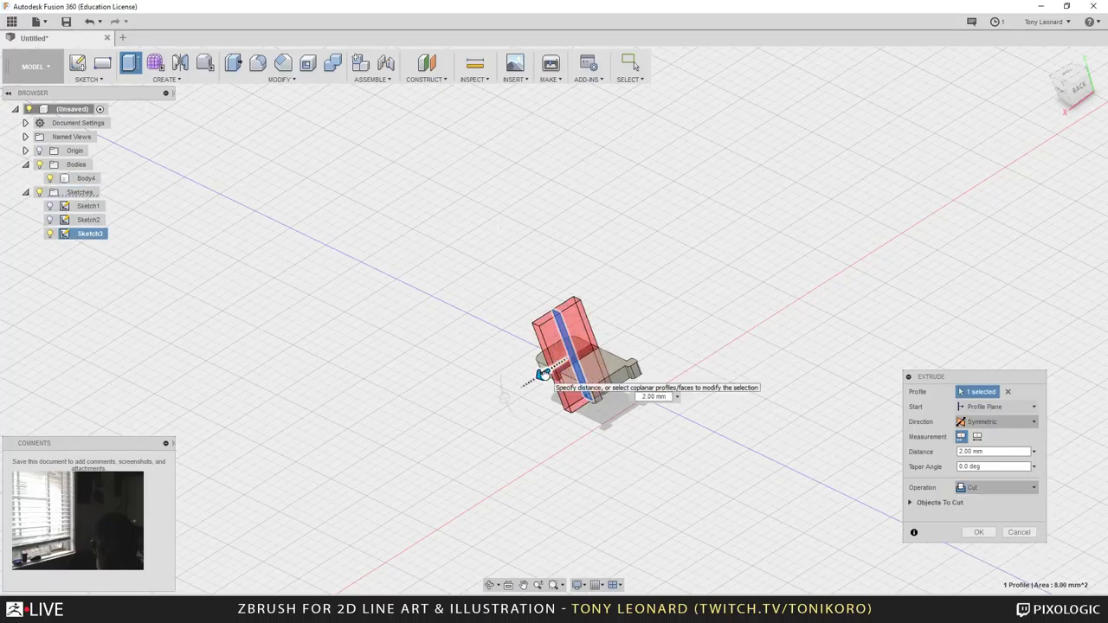
pyautogui.scroll(5, 546, 372)
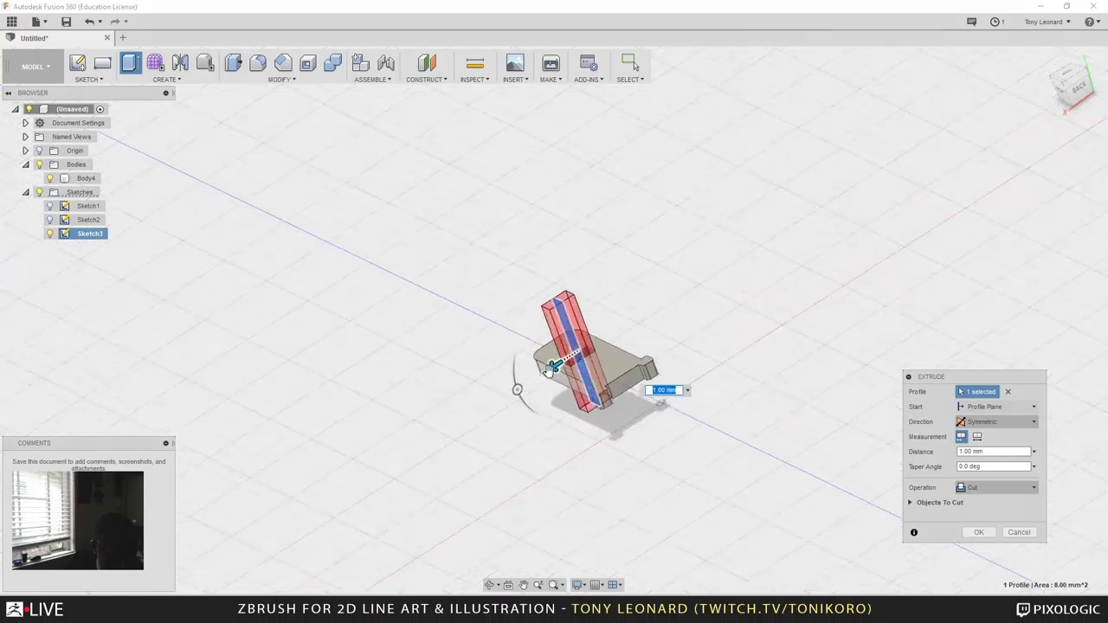
pyautogui.scroll(3, 554, 376)
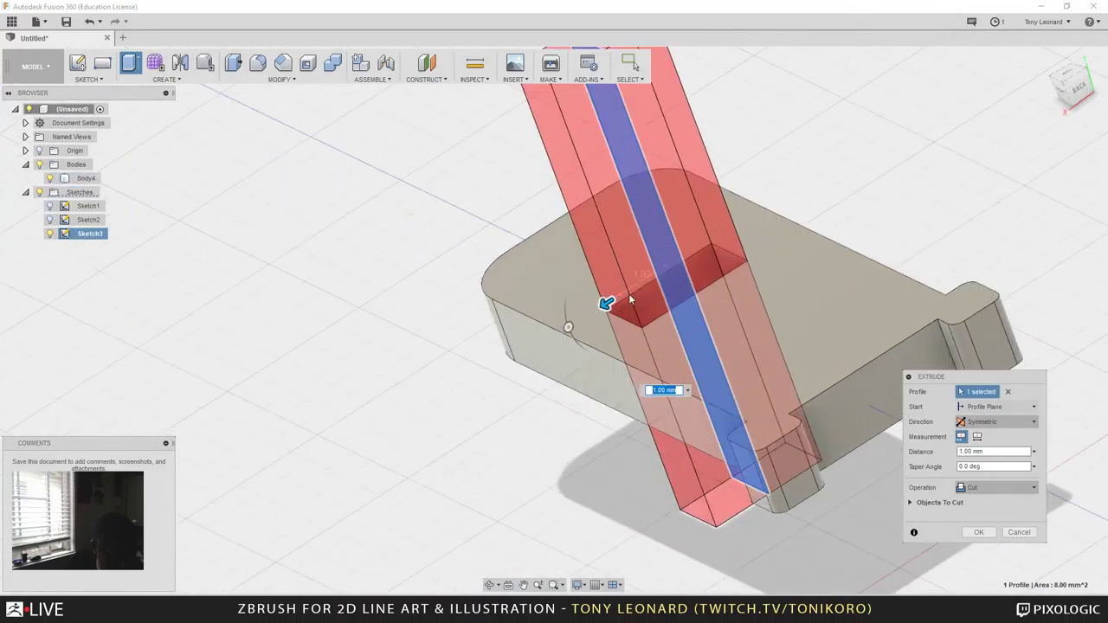
pyautogui.moveTo(596, 312)
pyautogui.mouseDown()
pyautogui.moveTo(574, 321)
pyautogui.moveTo(586, 317)
pyautogui.mouseUp()
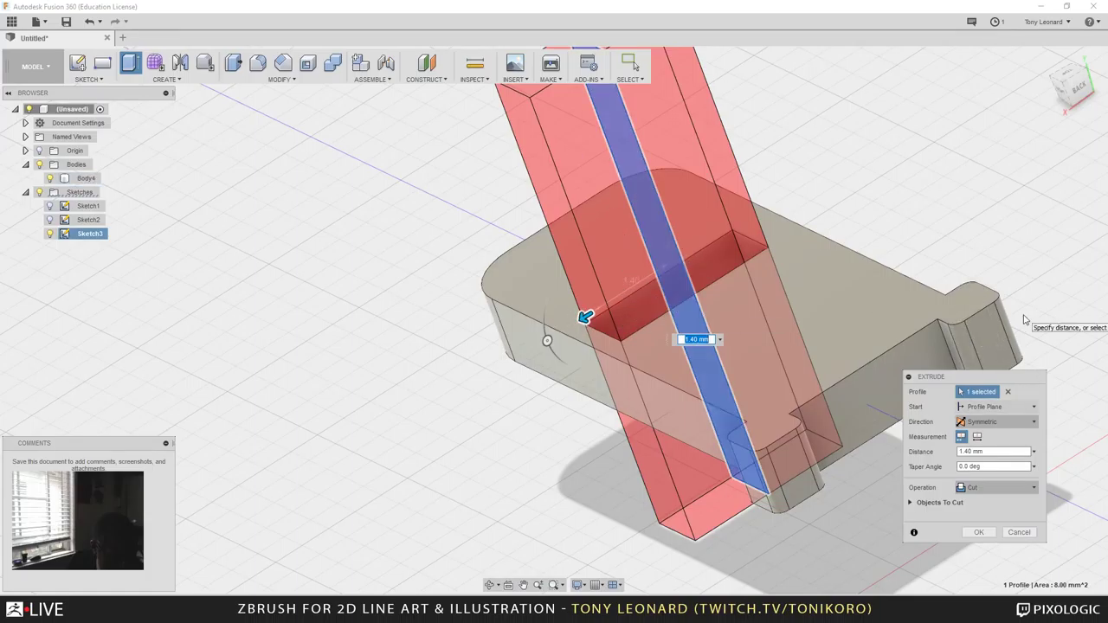
pyautogui.press('Return')
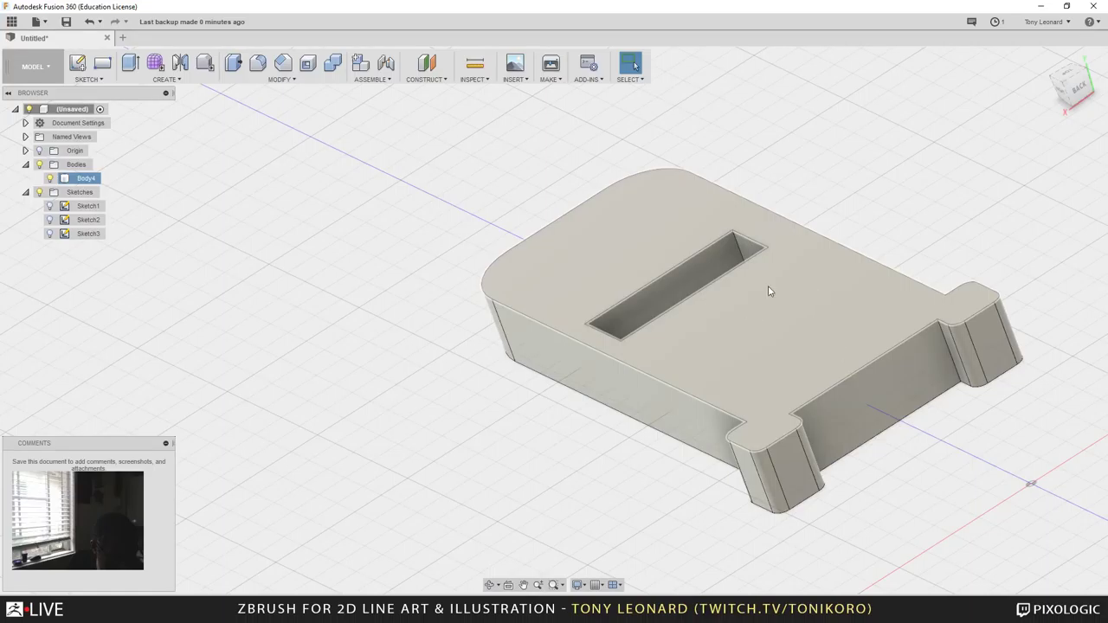
# Step: Select the slot's four corner edges and round them with a 0.25 mm fillet
pyautogui.click(739, 254)
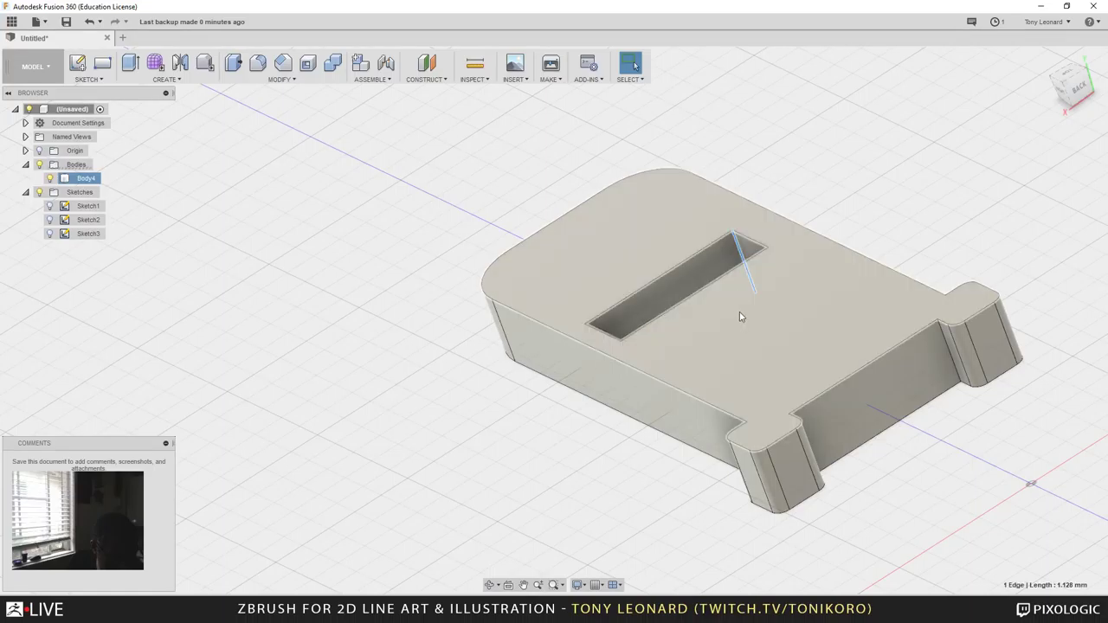
pyautogui.keyDown('shift'); pyautogui.moveTo(790, 291); pyautogui.dragTo(739, 286, button='middle'); pyautogui.keyUp('shift')
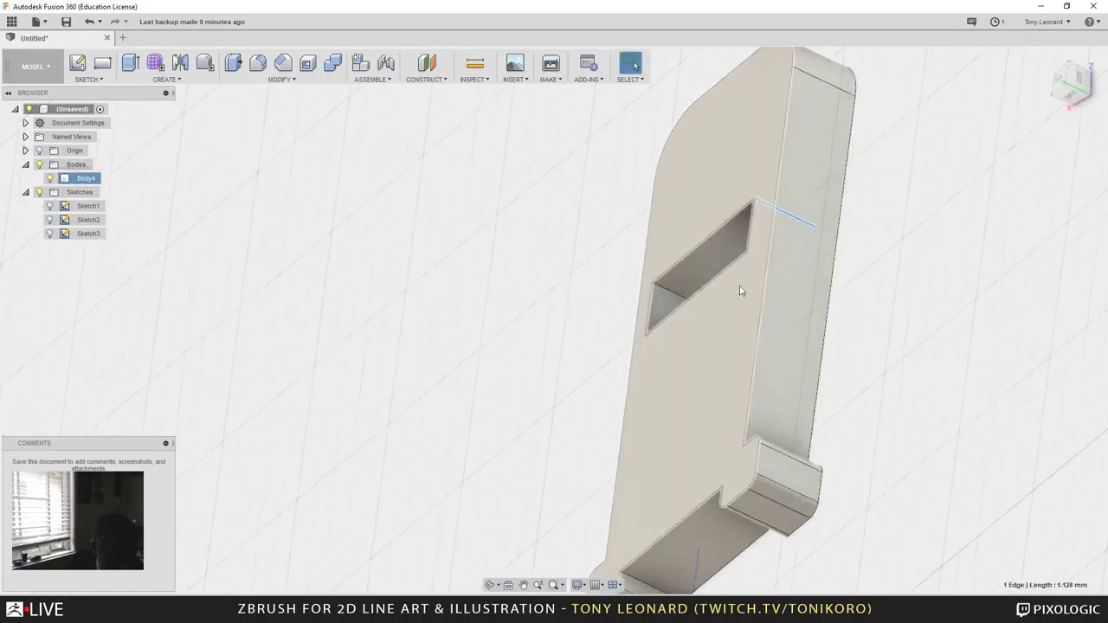
pyautogui.keyDown('shift'); pyautogui.click(662, 291); pyautogui.keyUp('shift')
pyautogui.keyDown('shift'); pyautogui.moveTo(663, 291); pyautogui.dragTo(814, 300, button='middle'); pyautogui.keyUp('shift')
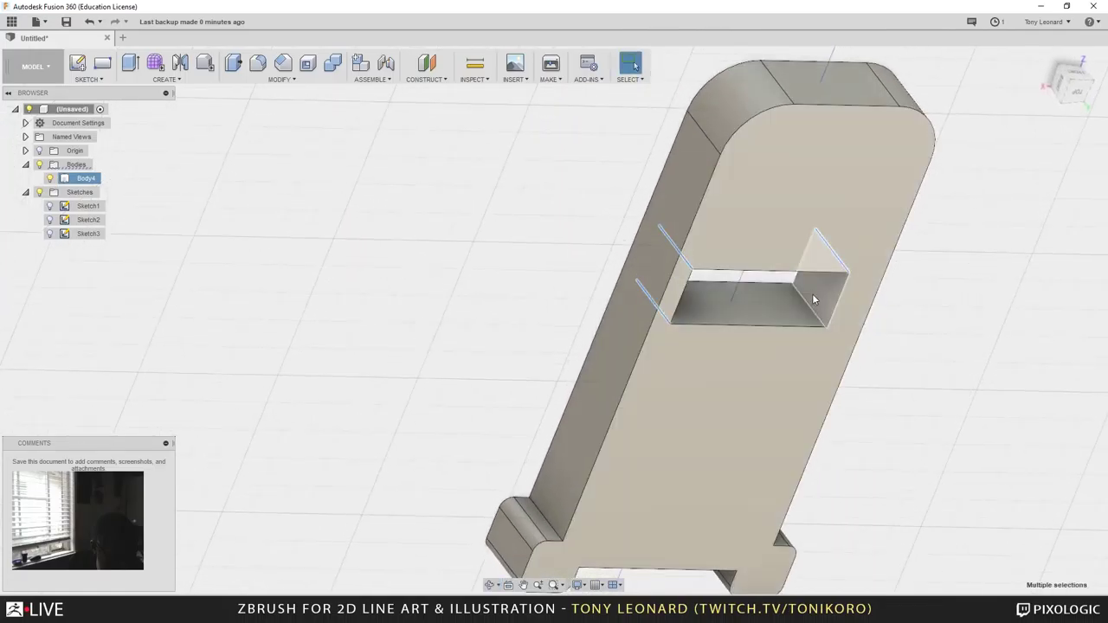
pyautogui.keyDown('shift'); pyautogui.click(811, 302); pyautogui.keyUp('shift')
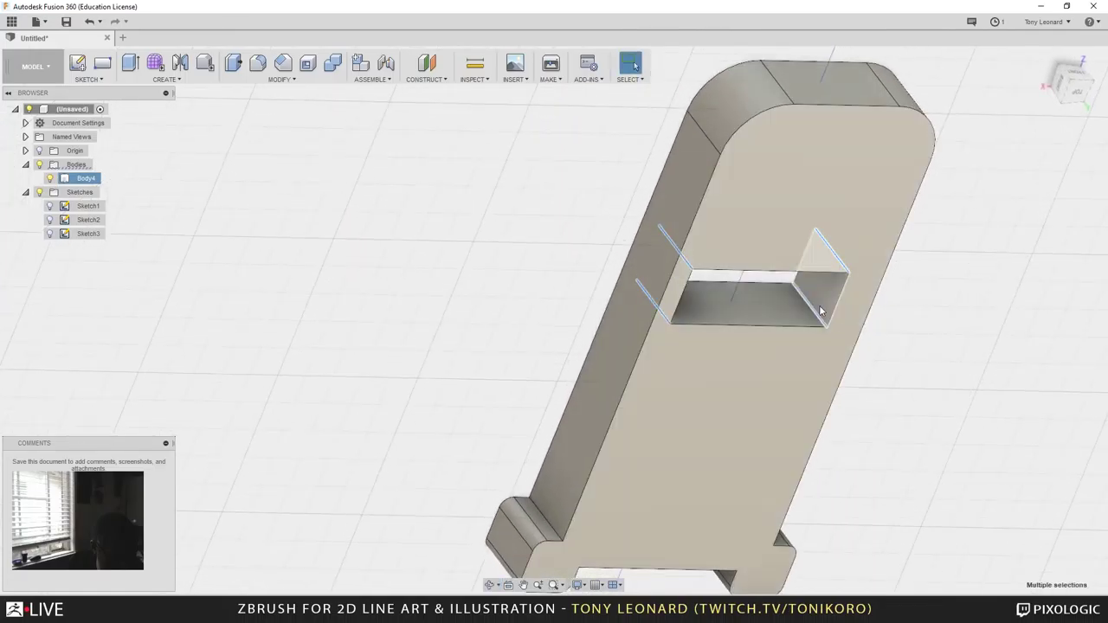
pyautogui.press('f')
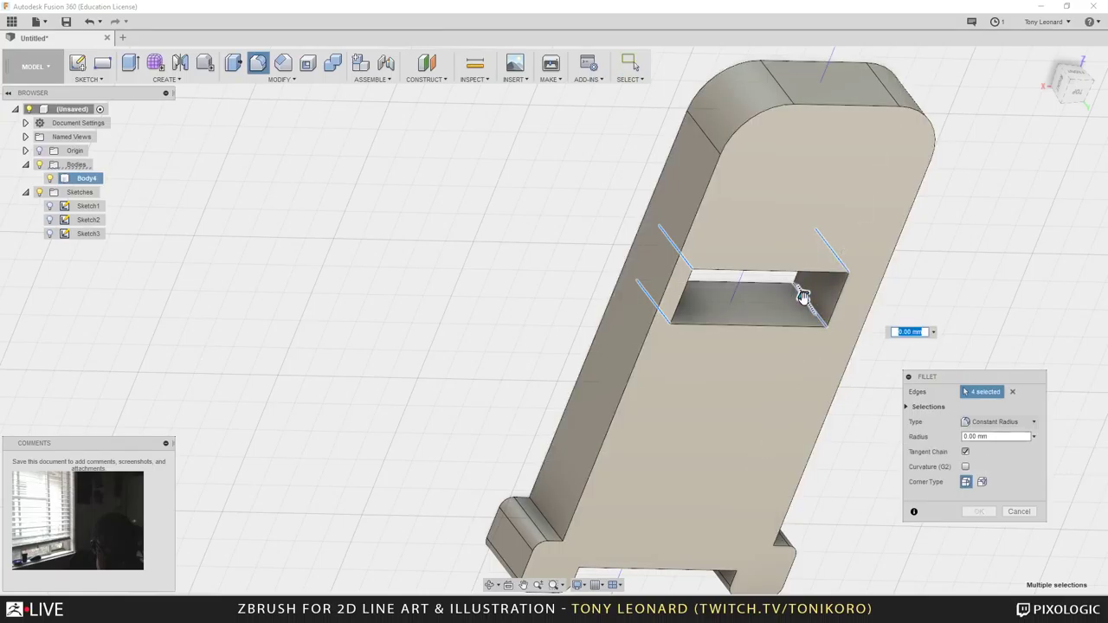
pyautogui.moveTo(803, 296); pyautogui.dragTo(801, 292)
pyautogui.press('Return')
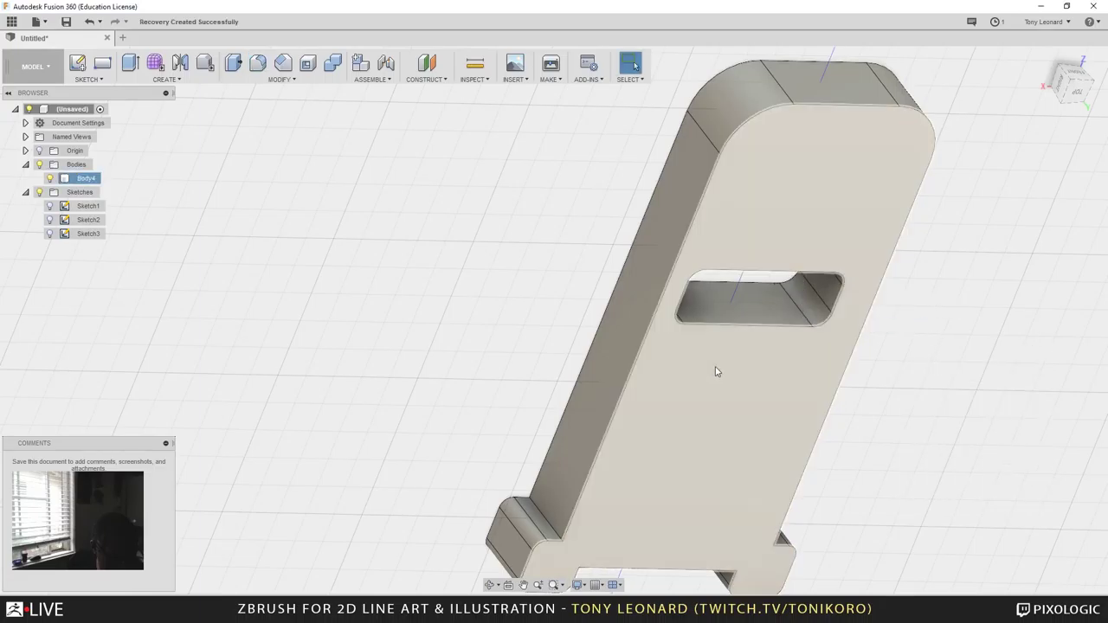
pyautogui.keyDown('shift'); pyautogui.moveTo(726, 409); pyautogui.dragTo(813, 495, button='middle'); pyautogui.keyUp('shift')
# Step: Window-select the plate body Body4 and start a base feature for direct editing
pyautogui.scroll(3, 742, 432)
pyautogui.scroll(-10, 695, 400)
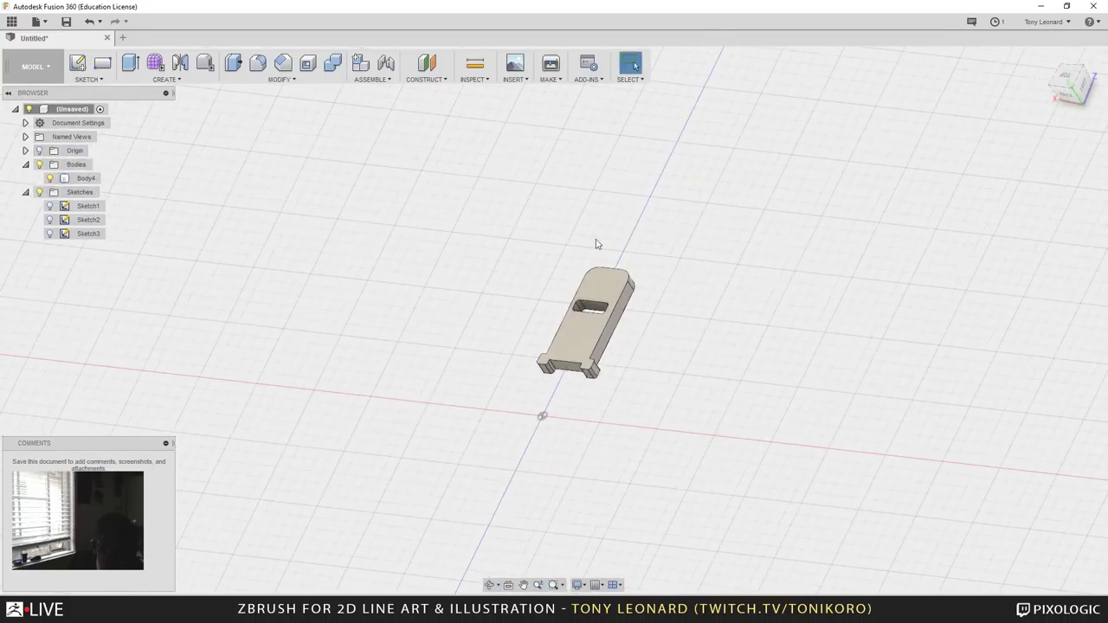
pyautogui.moveTo(429, 225); pyautogui.dragTo(729, 526)
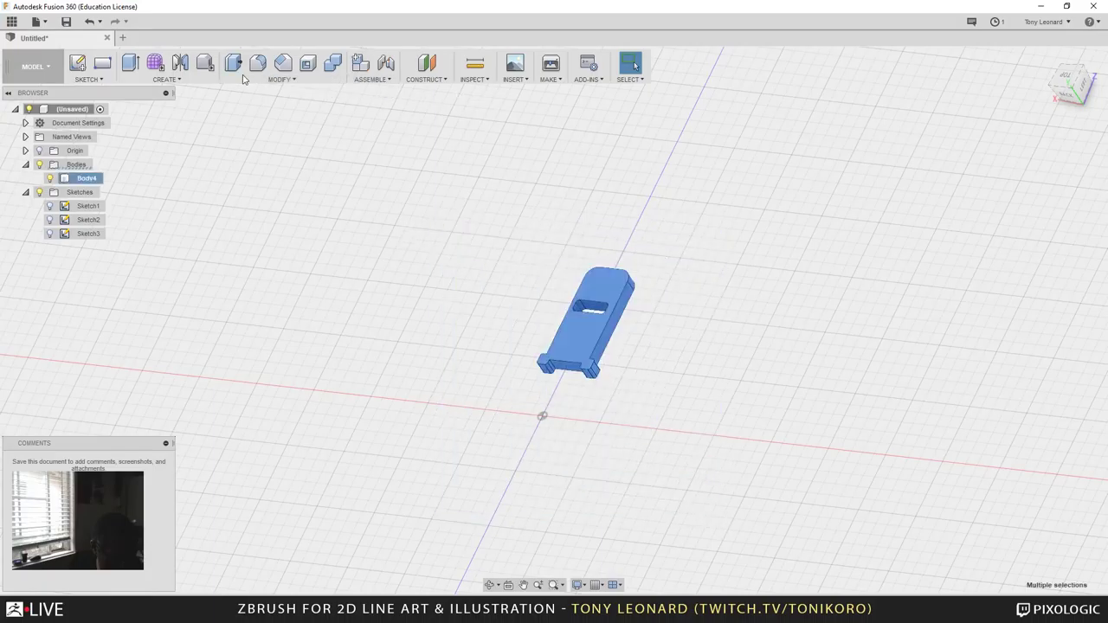
pyautogui.click(162, 80)
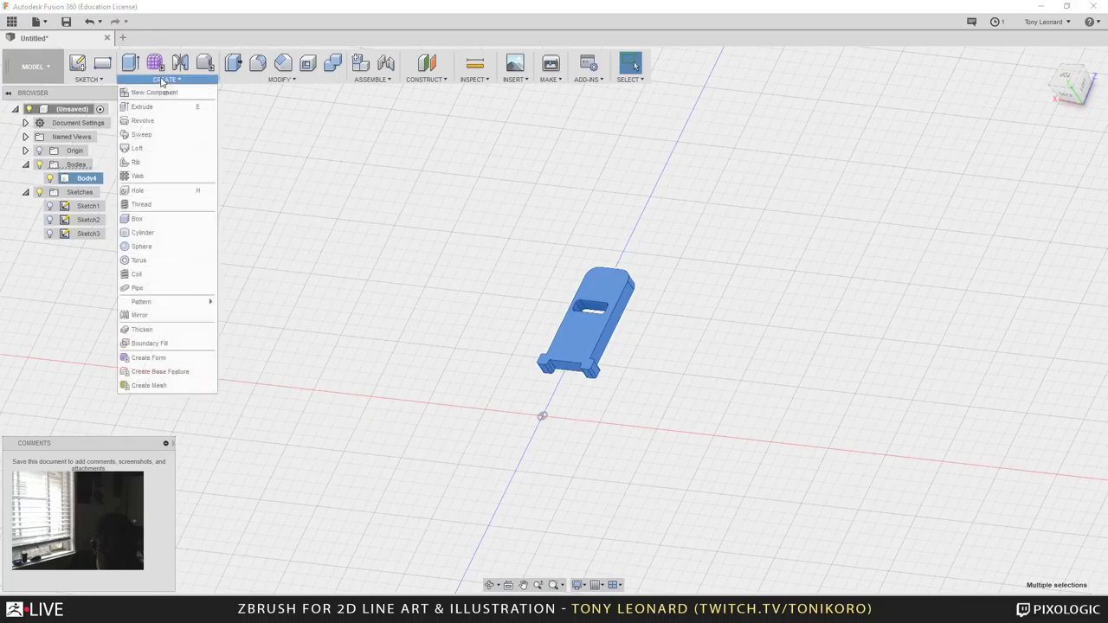
pyautogui.click(160, 372)
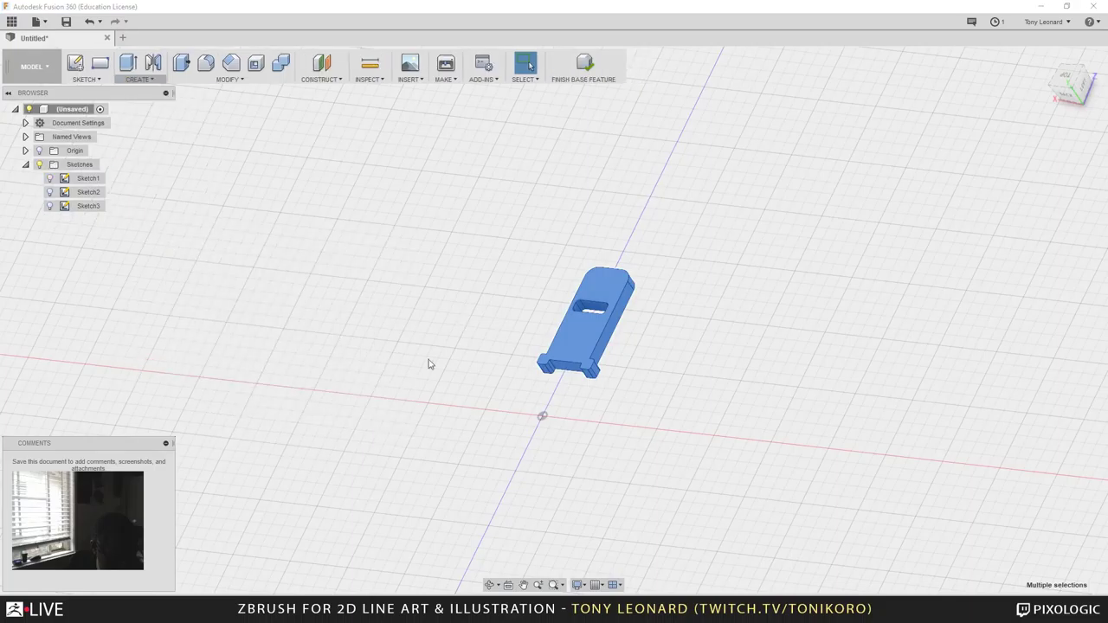
# Step: Open the BRep to Mesh conversion from Modify > Mesh for the plate
pyautogui.click(228, 82)
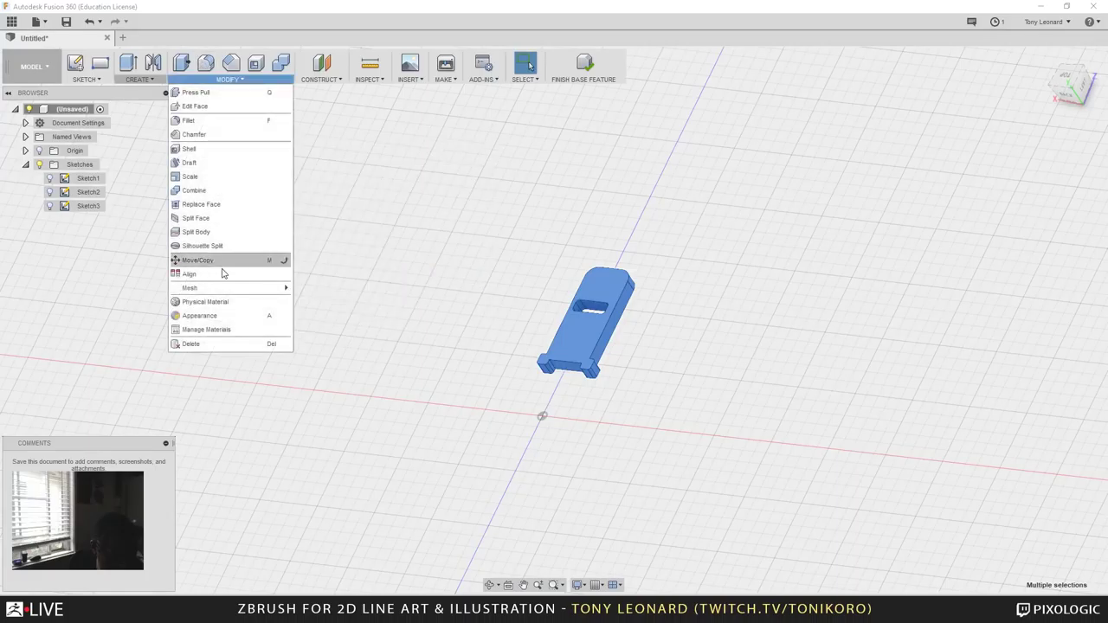
pyautogui.moveTo(229, 288)
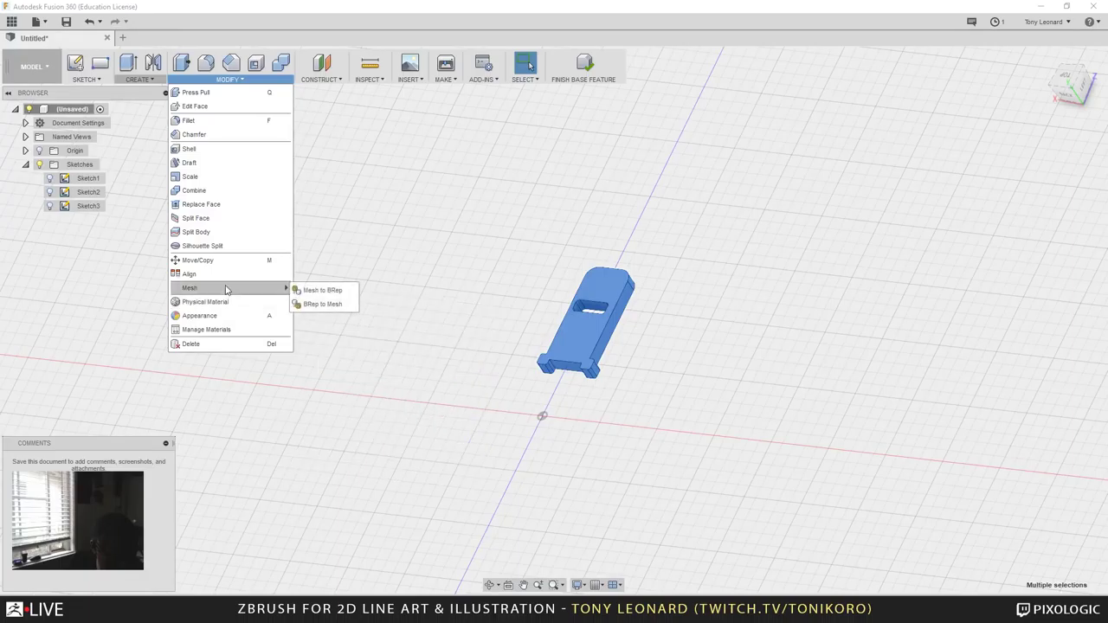
pyautogui.click(322, 304)
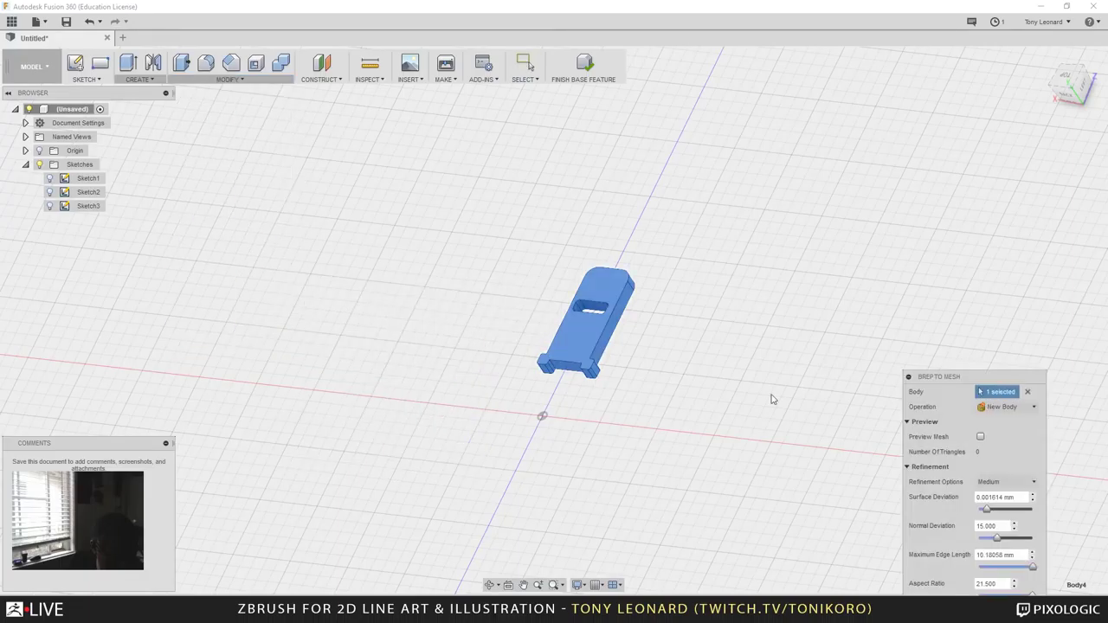
# Step: Preview the triangulated mesh and confirm converting Body4 into MeshBody1
pyautogui.click(981, 437)
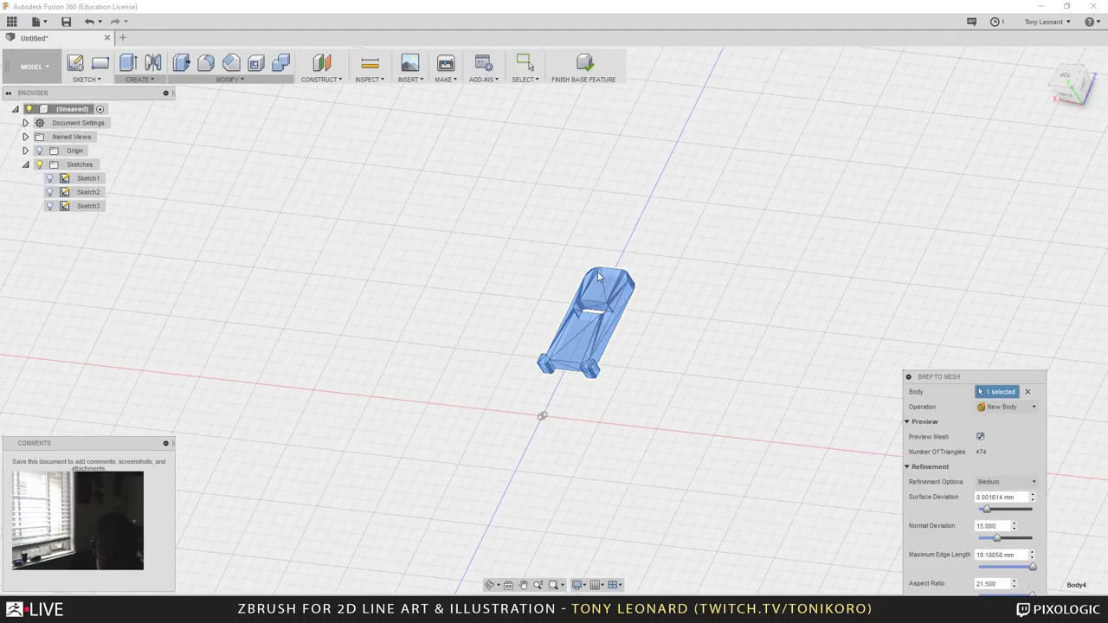
pyautogui.scroll(6, 597, 275)
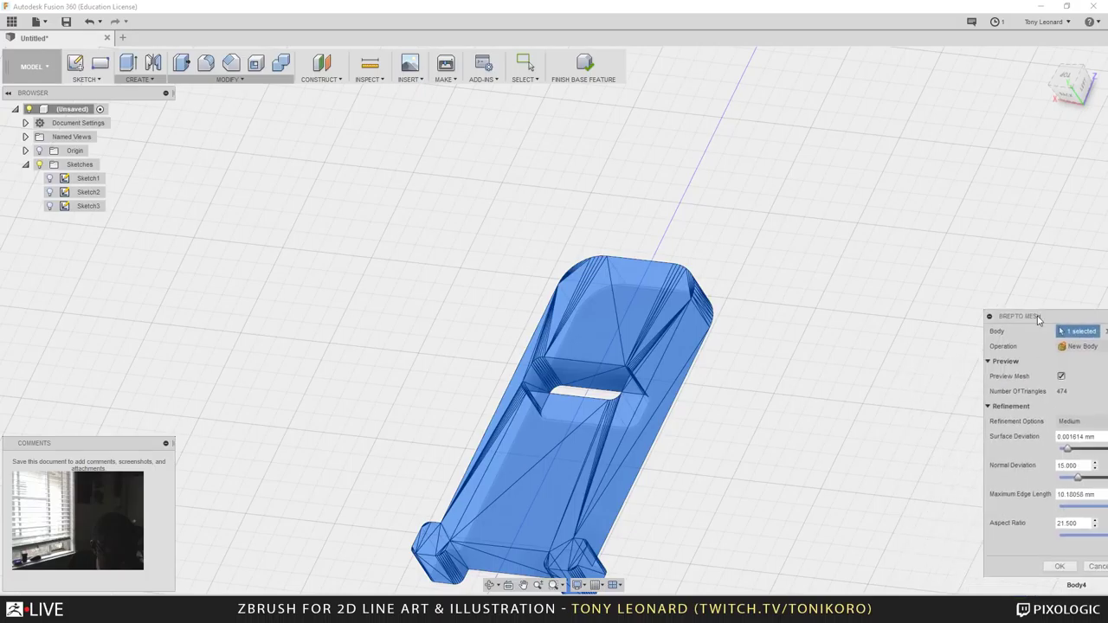
pyautogui.click(997, 528)
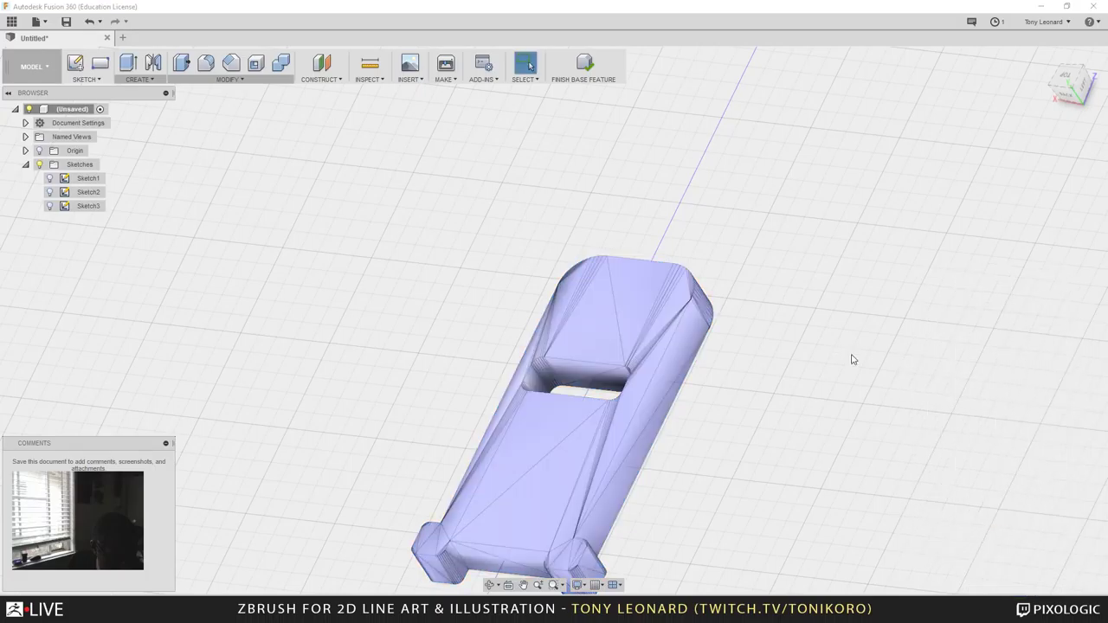
# Step: Make the sketches visible, expand the Origin folder and bring up the mesh body's context menu
pyautogui.click(38, 164)
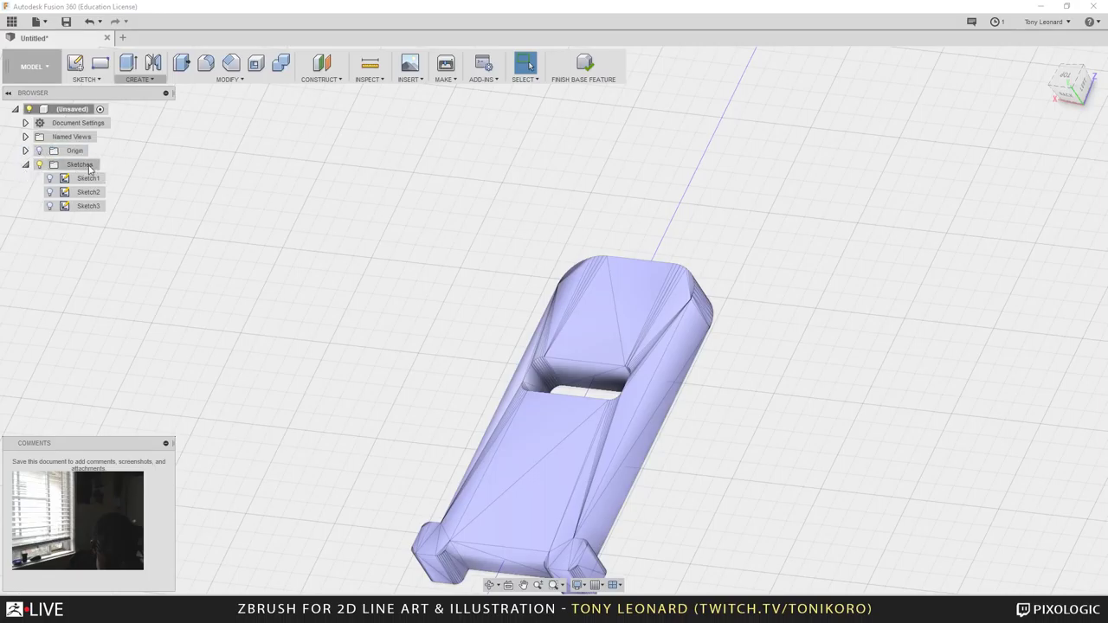
pyautogui.click(25, 150)
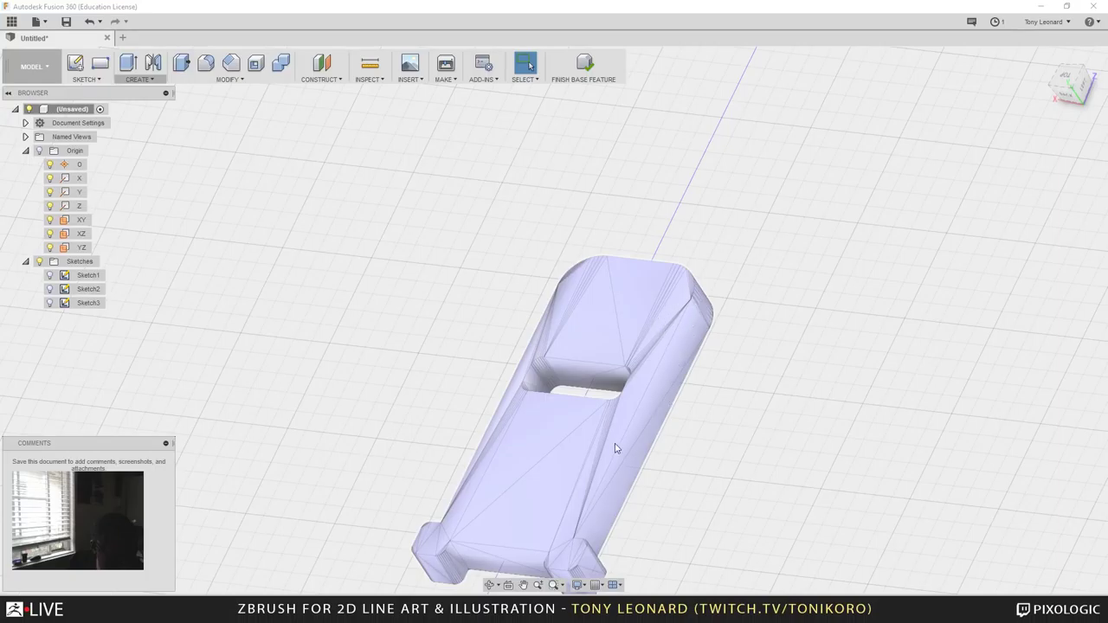
pyautogui.rightClick(624, 318)
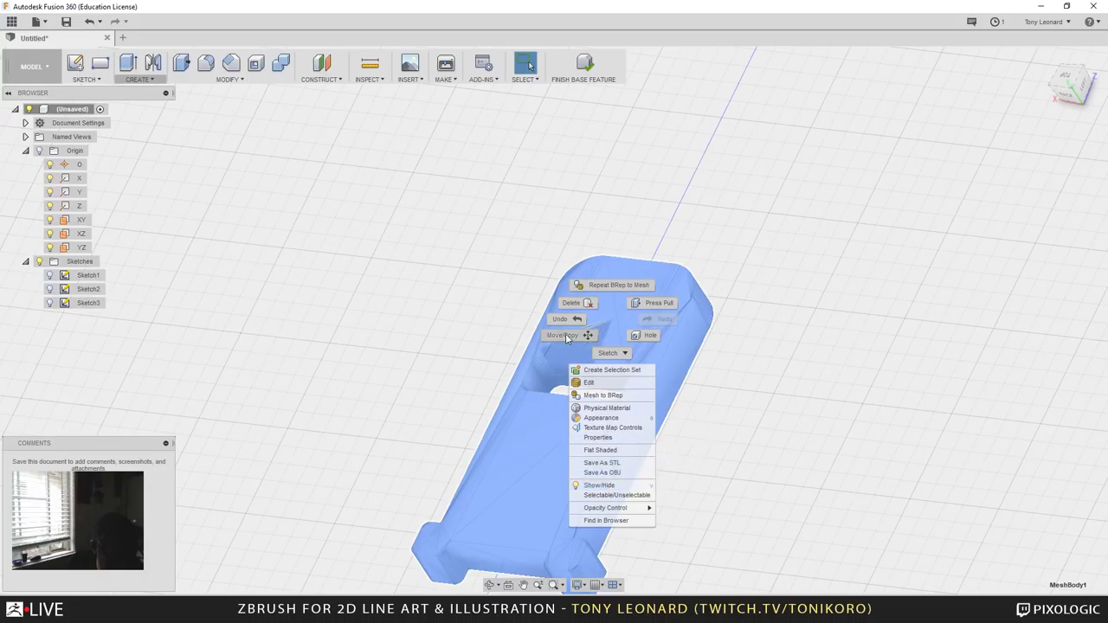
# Step: Dismiss the mesh menu and open TL_KB2018_MechToe_assembly_edit from the Data Panel's recent designs
pyautogui.click(750, 150)
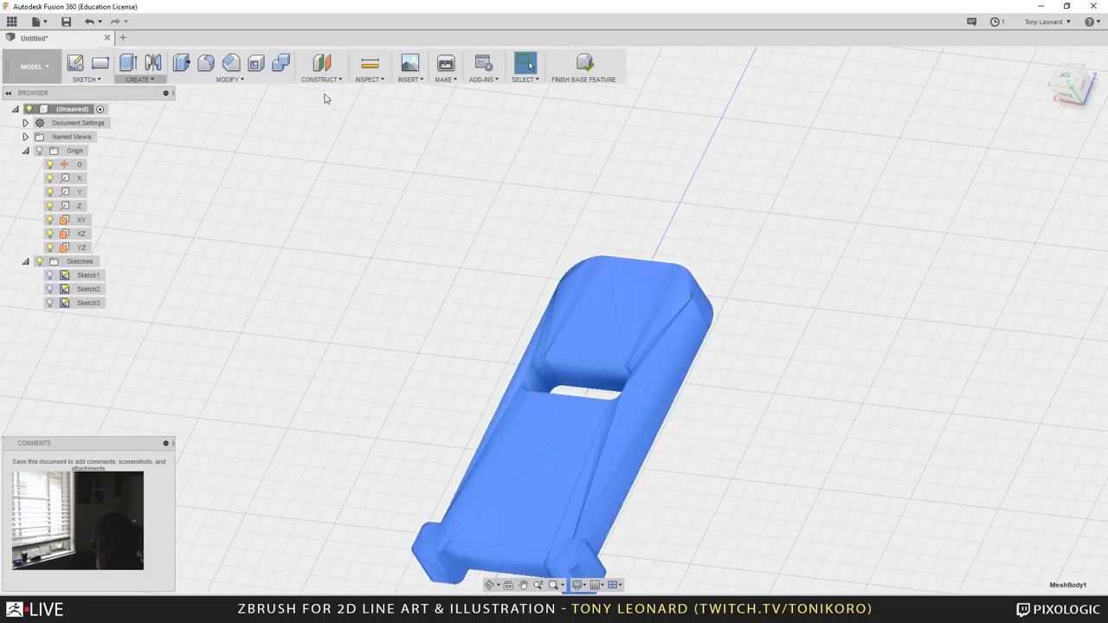
pyautogui.click(11, 20)
pyautogui.doubleClick(96, 99)
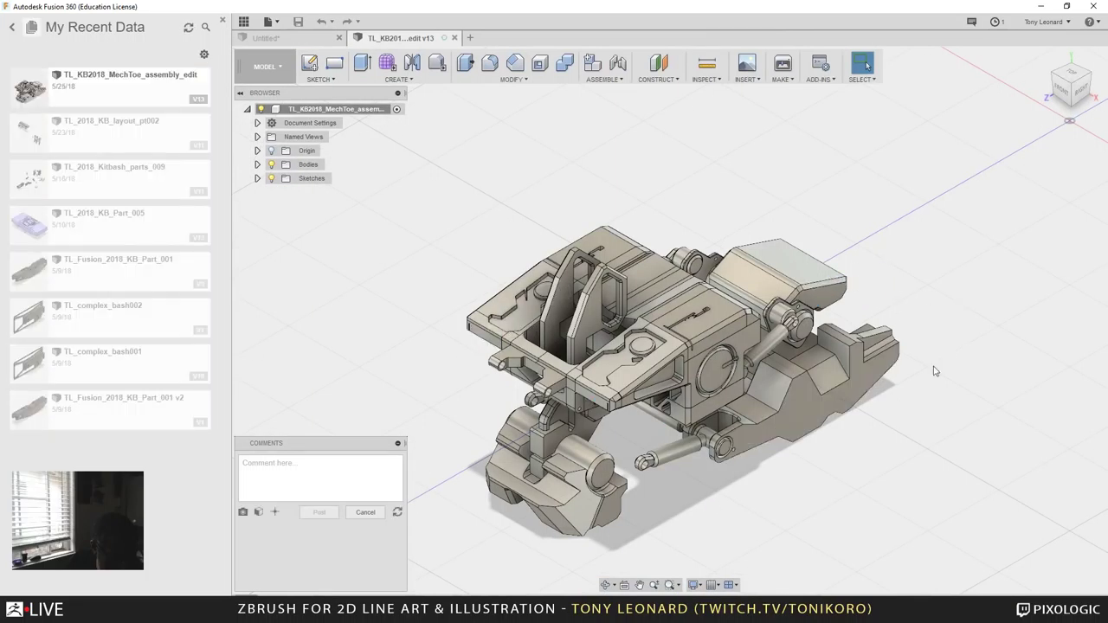
# Step: Orbit the MechToe assembly to view it from lower, higher and side angles
pyautogui.keyDown('shift'); pyautogui.moveTo(932, 302); pyautogui.dragTo(797, 143, button='middle'); pyautogui.keyUp('shift')
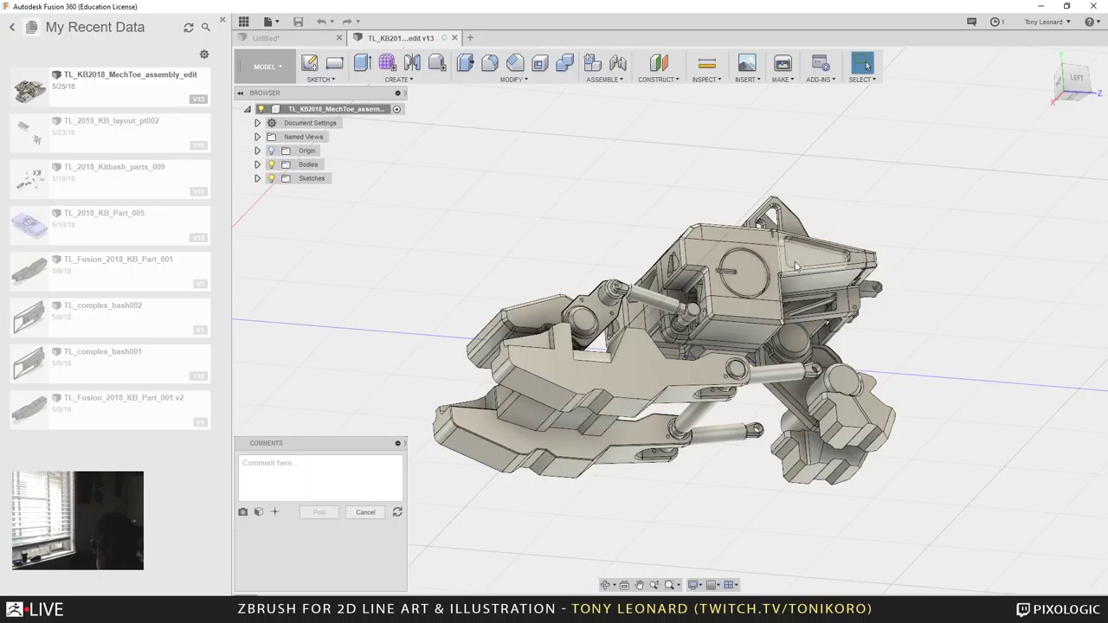
pyautogui.keyDown('shift'); pyautogui.moveTo(844, 152); pyautogui.dragTo(856, 221, button='middle'); pyautogui.keyUp('shift')
pyautogui.keyDown('shift'); pyautogui.moveTo(875, 157); pyautogui.dragTo(873, 207, button='middle'); pyautogui.keyUp('shift')
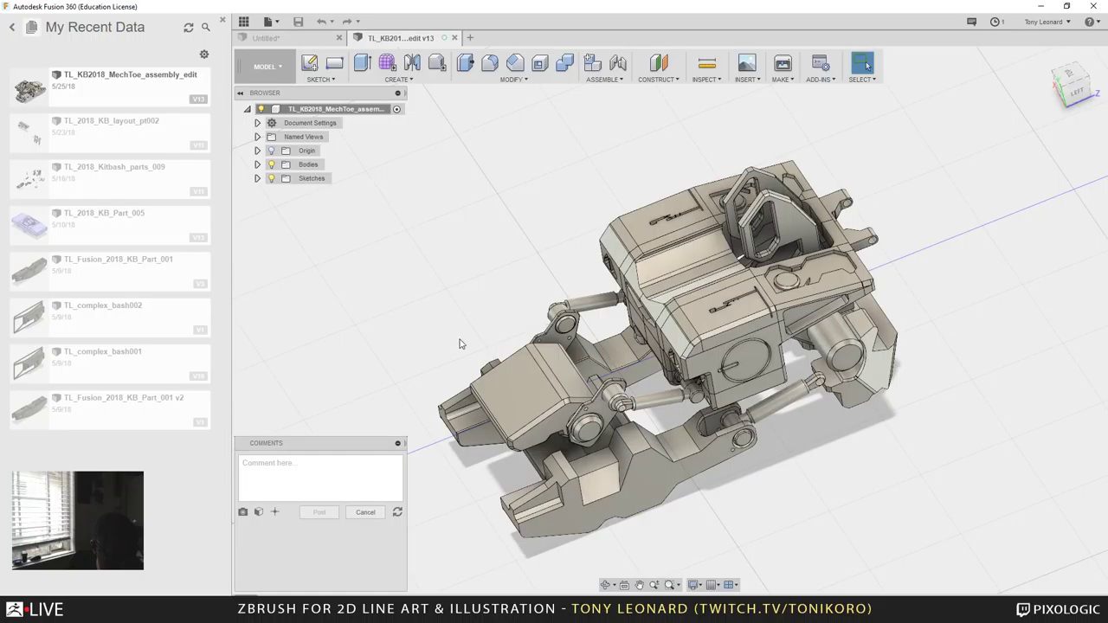
pyautogui.keyDown('shift'); pyautogui.moveTo(386, 318); pyautogui.dragTo(506, 275, button='middle'); pyautogui.keyUp('shift')
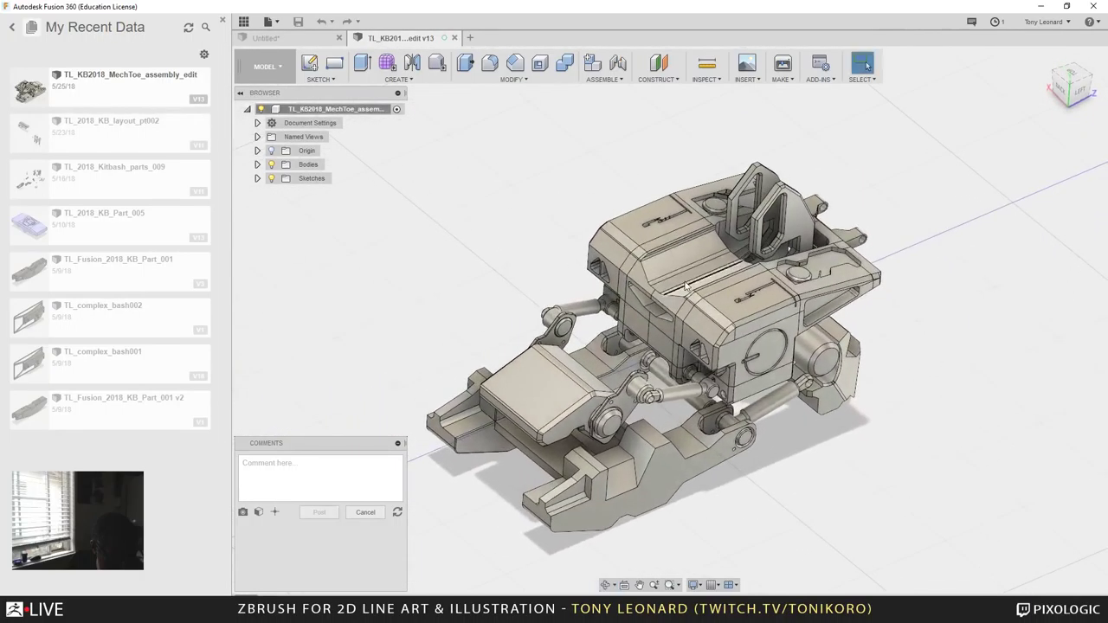
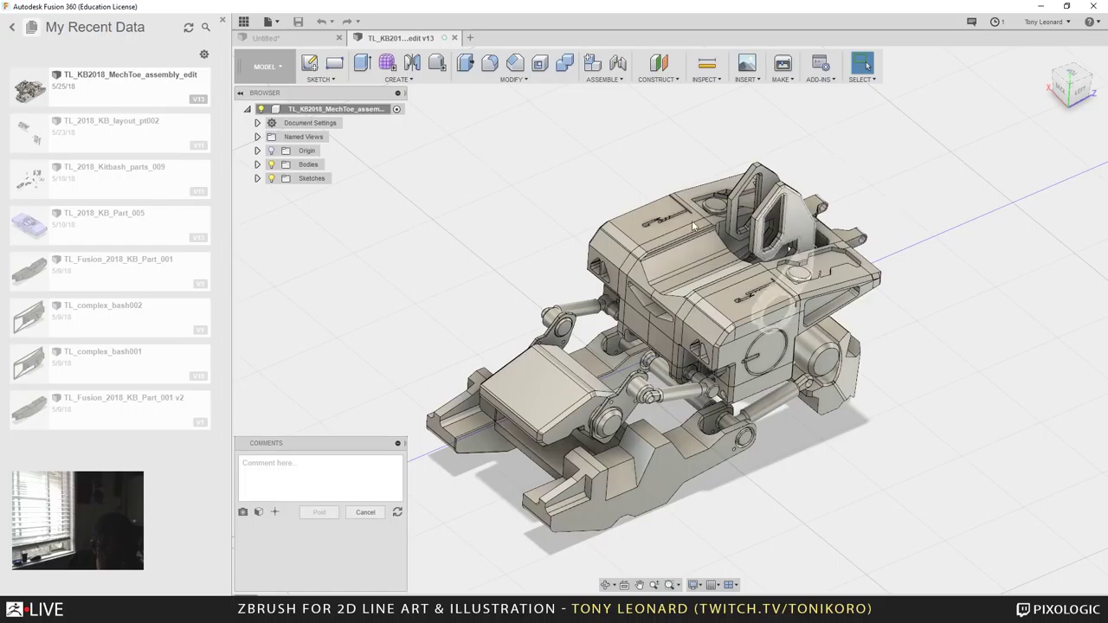
# Step: Switch from the Fusion 360 MechToe assembly to the ZBrush spider-mech window
pyautogui.hotkey('alt', 'Tab')
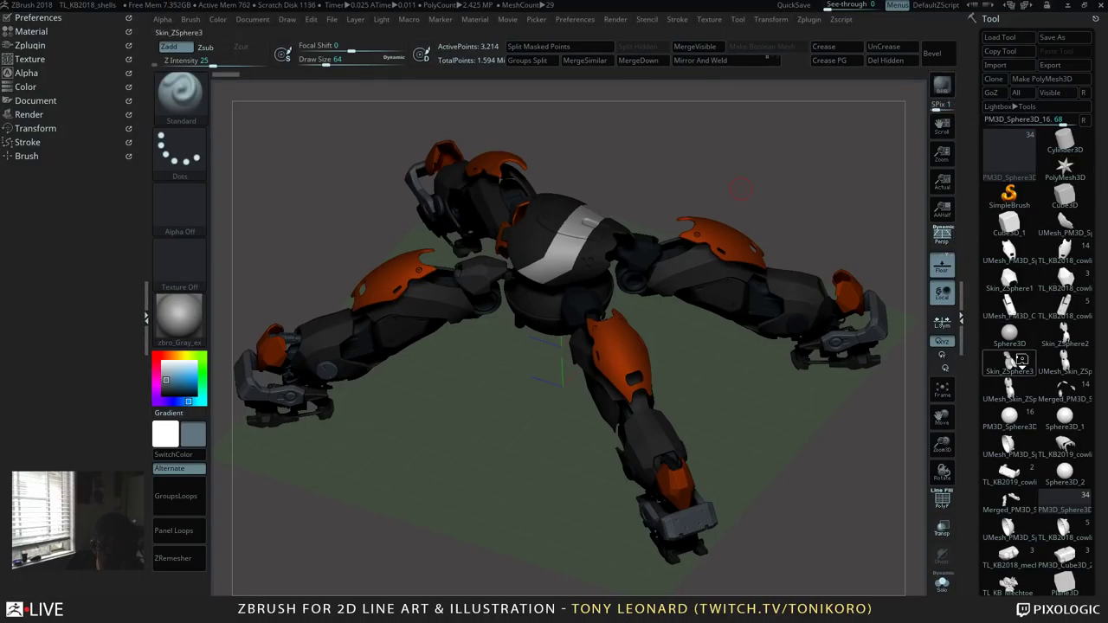
# Step: Load the TL_KB_Mechtoe tool from the Tool palette onto the canvas
pyautogui.moveTo(995, 459)
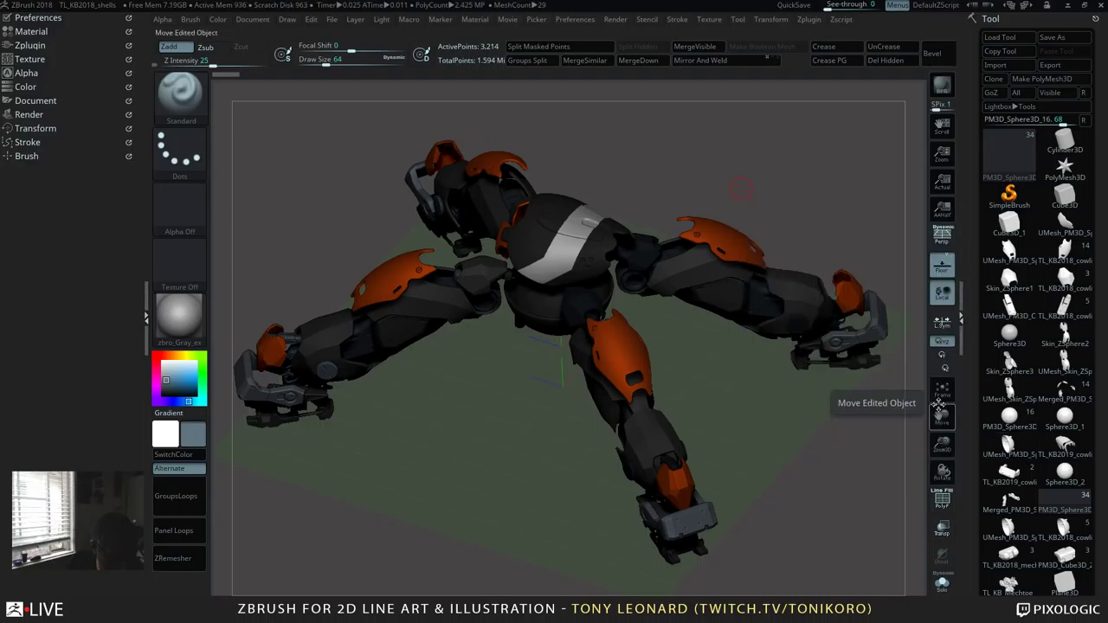
pyautogui.scroll(-6, 975, 502)
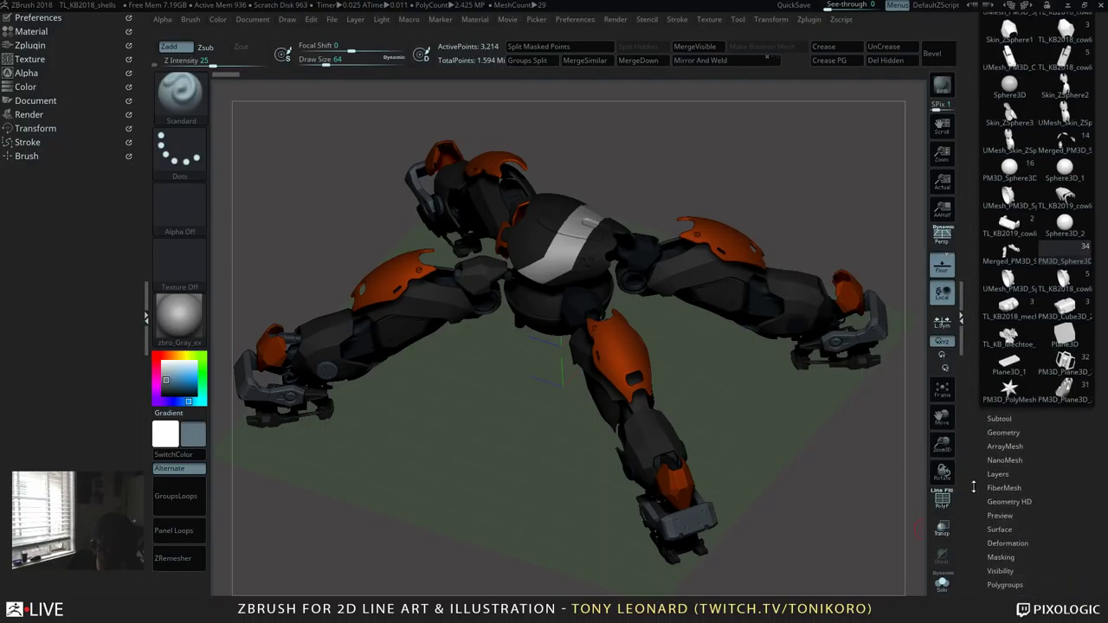
pyautogui.moveTo(1045, 260)
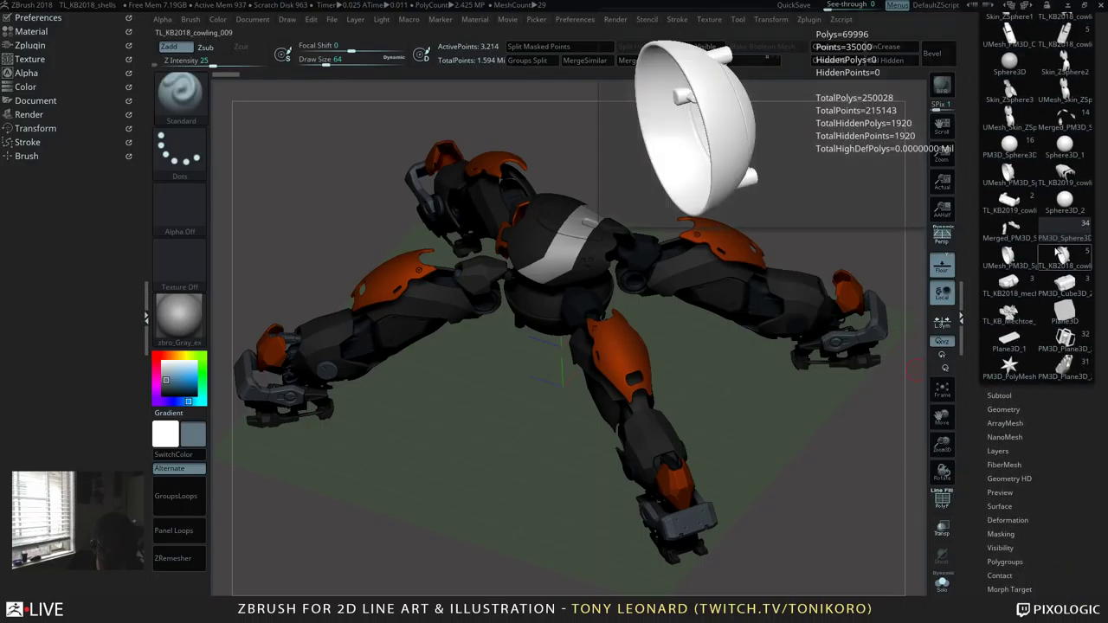
pyautogui.click(1009, 314)
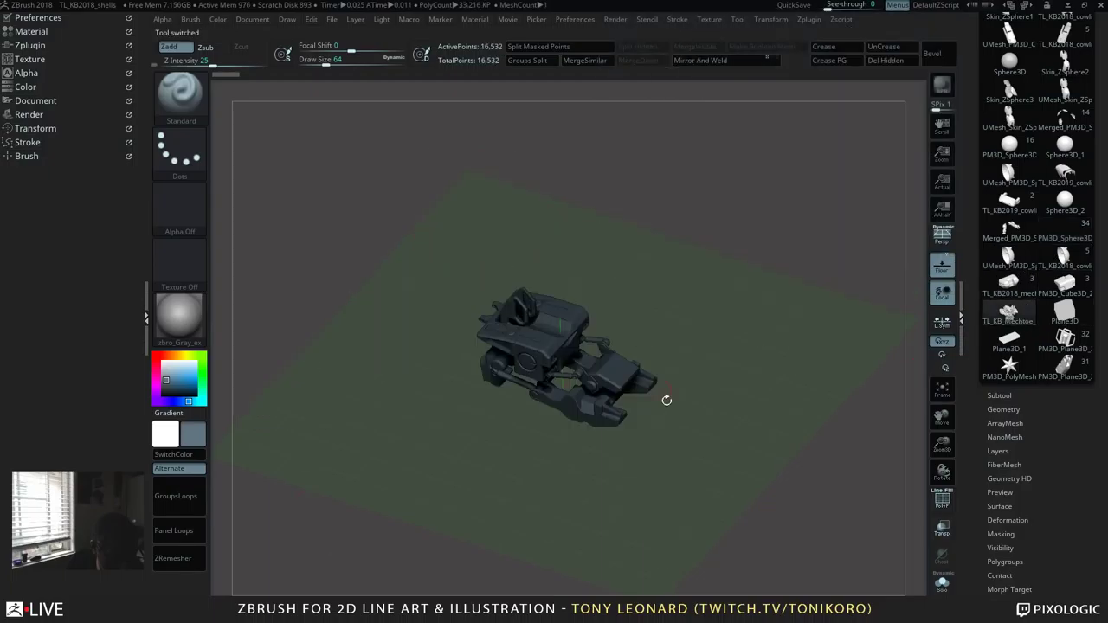
pyautogui.moveTo(705, 448); pyautogui.dragTo(727, 485)
# Step: Turn on PolyFrame to show polygroup colours and wireframe, viewing the toe top-down
pyautogui.hotkey('shift', 'f')
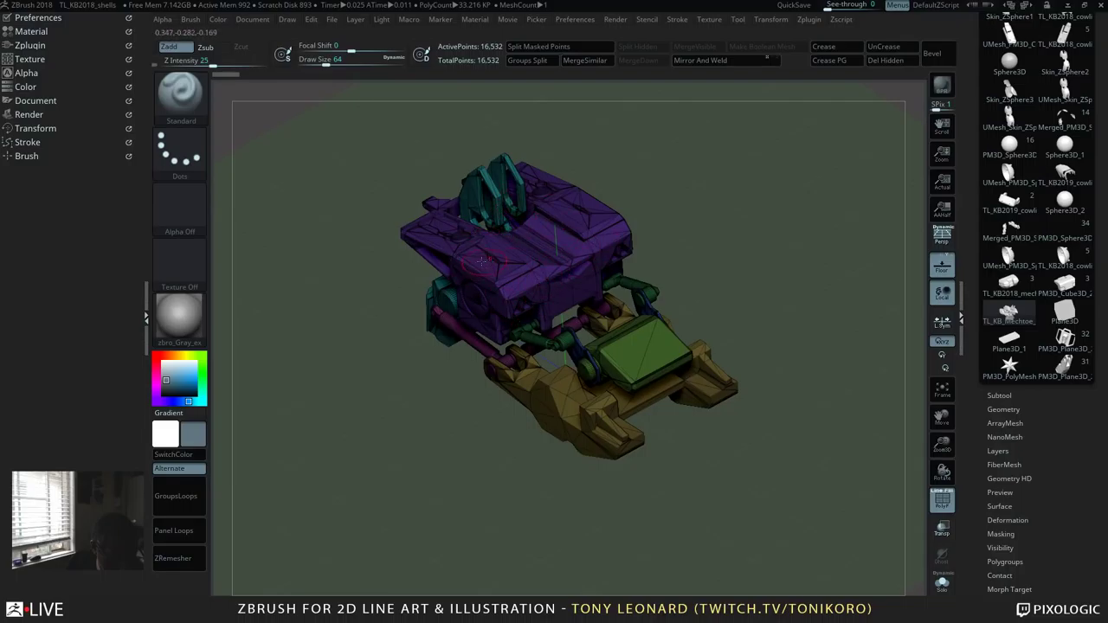
pyautogui.moveTo(491, 511); pyautogui.dragTo(499, 383)
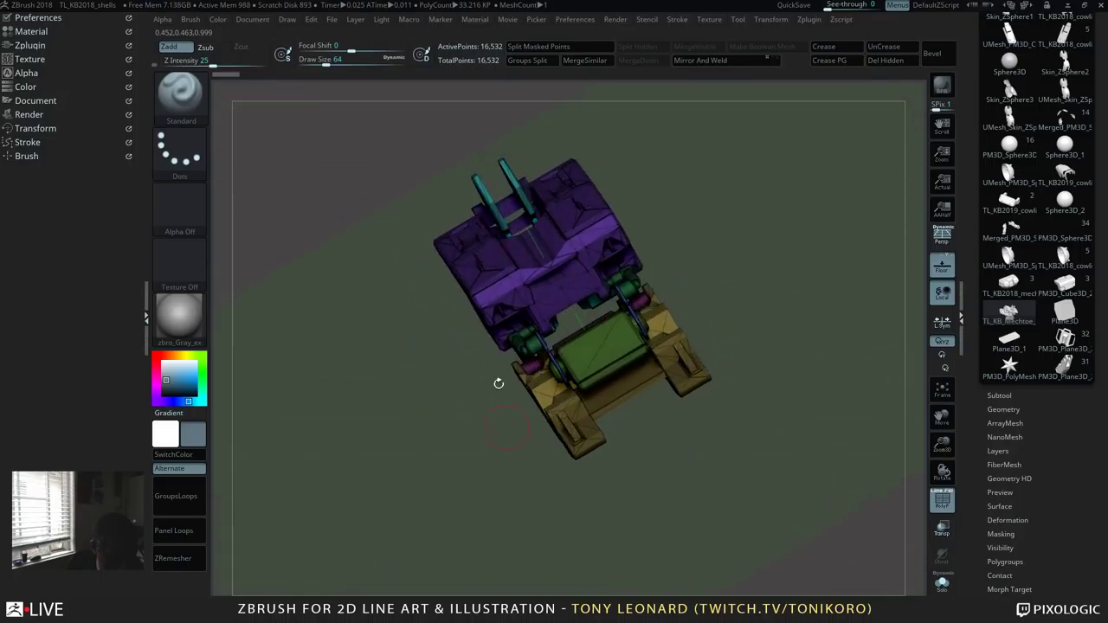
pyautogui.moveTo(439, 361); pyautogui.dragTo(684, 238)
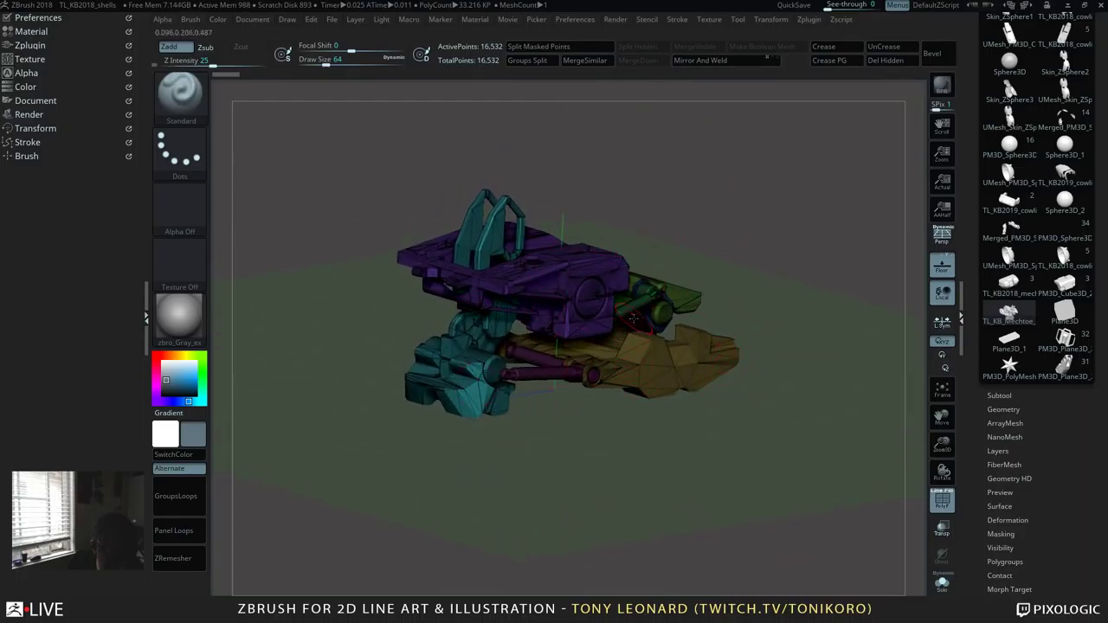
pyautogui.click(999, 395)
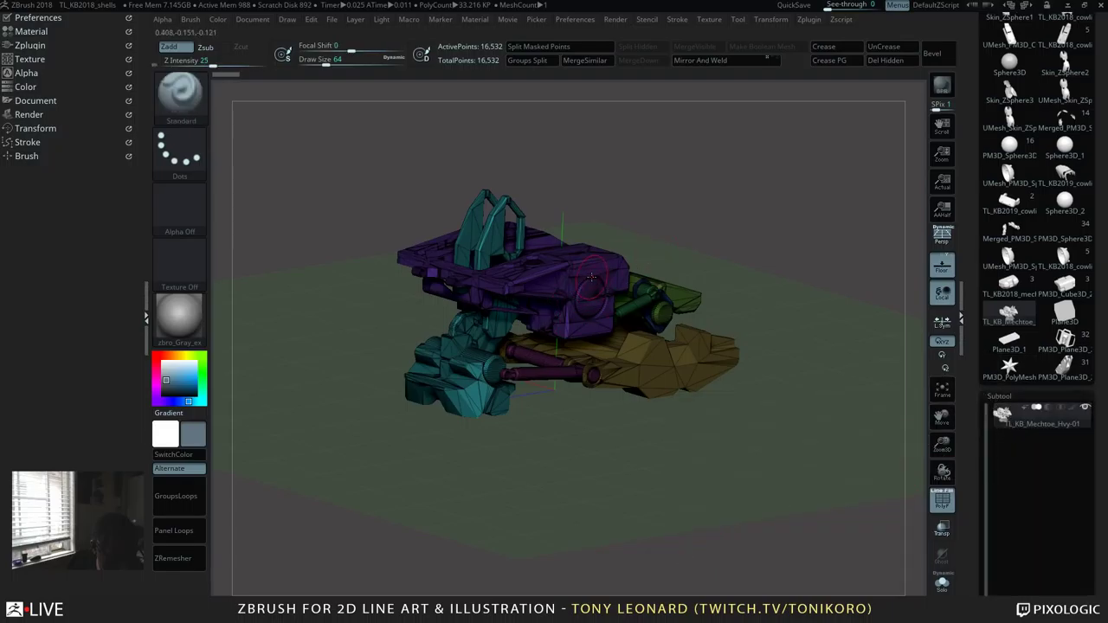
# Step: Orbit the mech toe through top, side and raised three-quarter views
pyautogui.moveTo(750, 184); pyautogui.dragTo(770, 177)
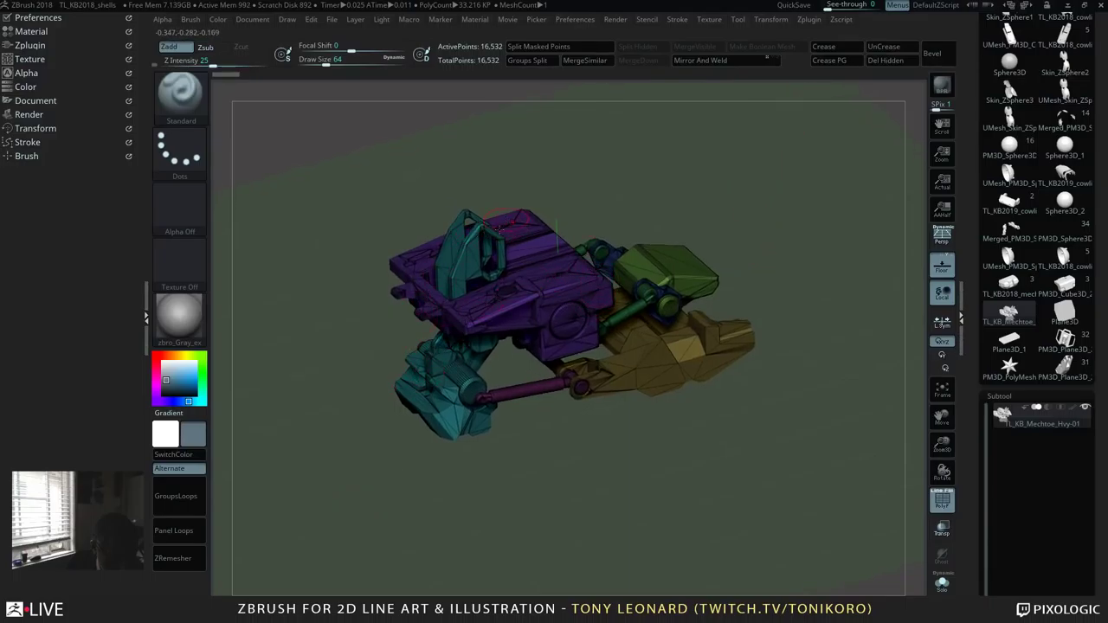
pyautogui.moveTo(559, 507); pyautogui.dragTo(574, 475)
pyautogui.moveTo(537, 415); pyautogui.dragTo(509, 541)
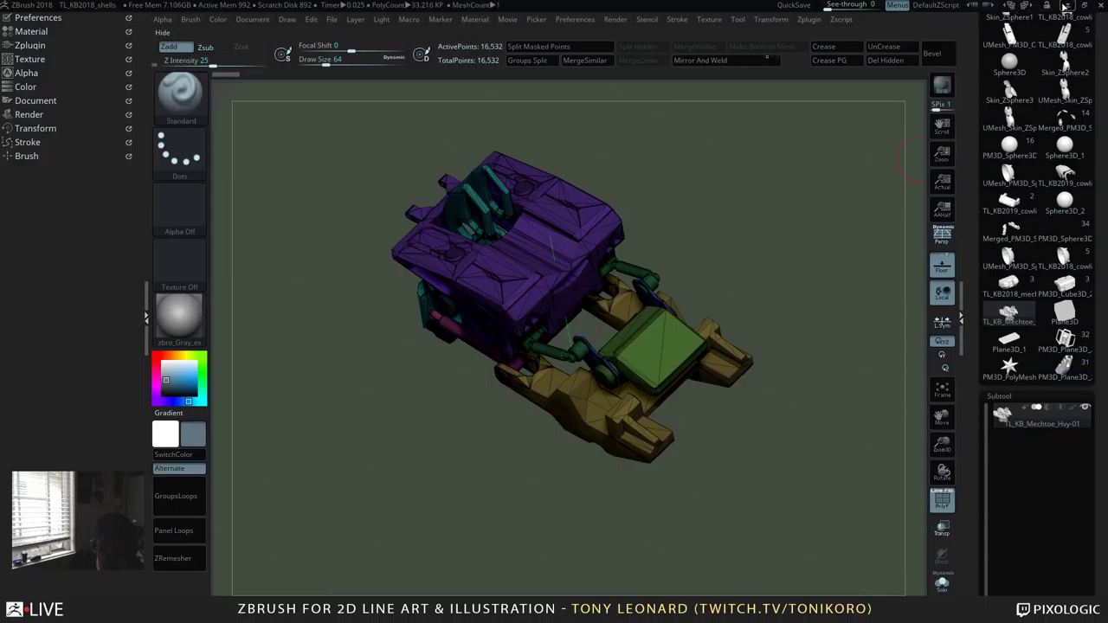
# Step: Bring Fusion 360 forward and browse its CREATE and MODIFY commands
pyautogui.hotkey('alt', 'Tab')
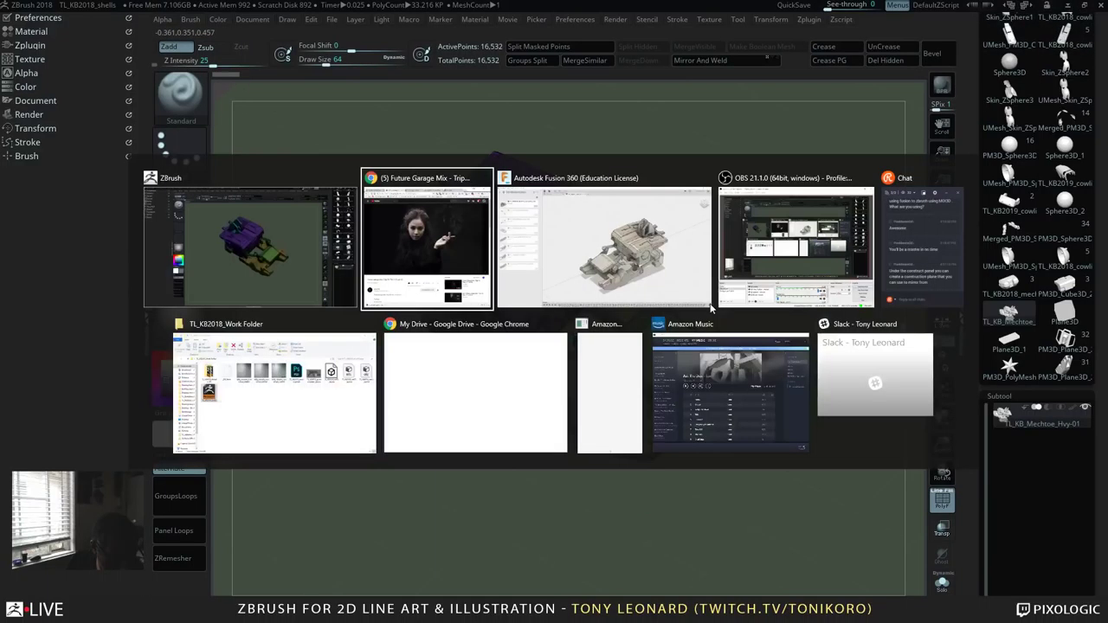
pyautogui.click(708, 303)
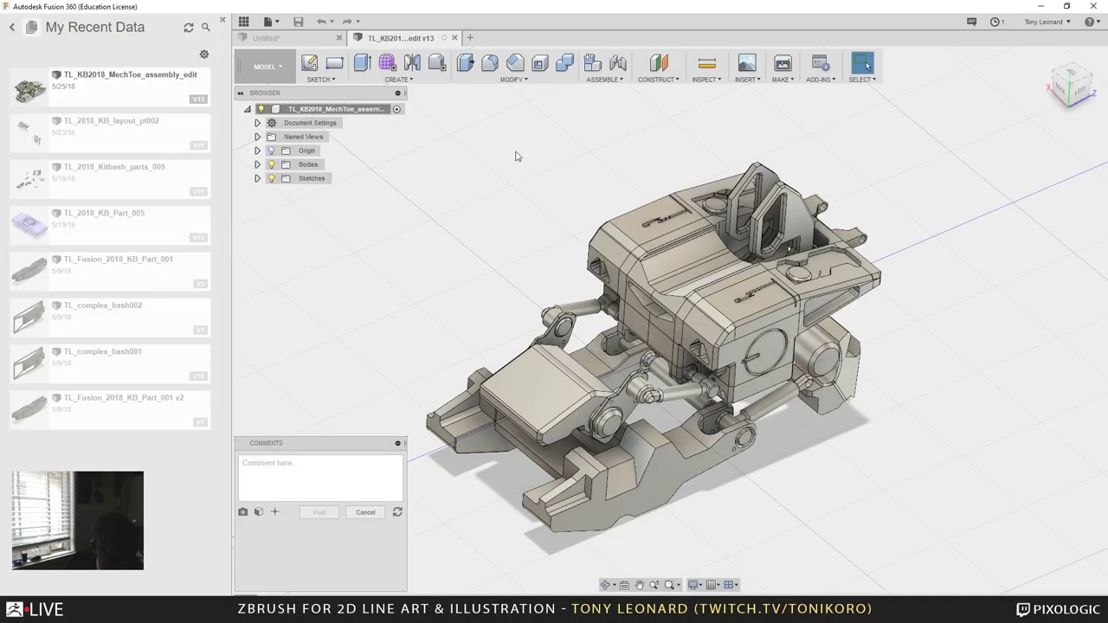
pyautogui.click(398, 79)
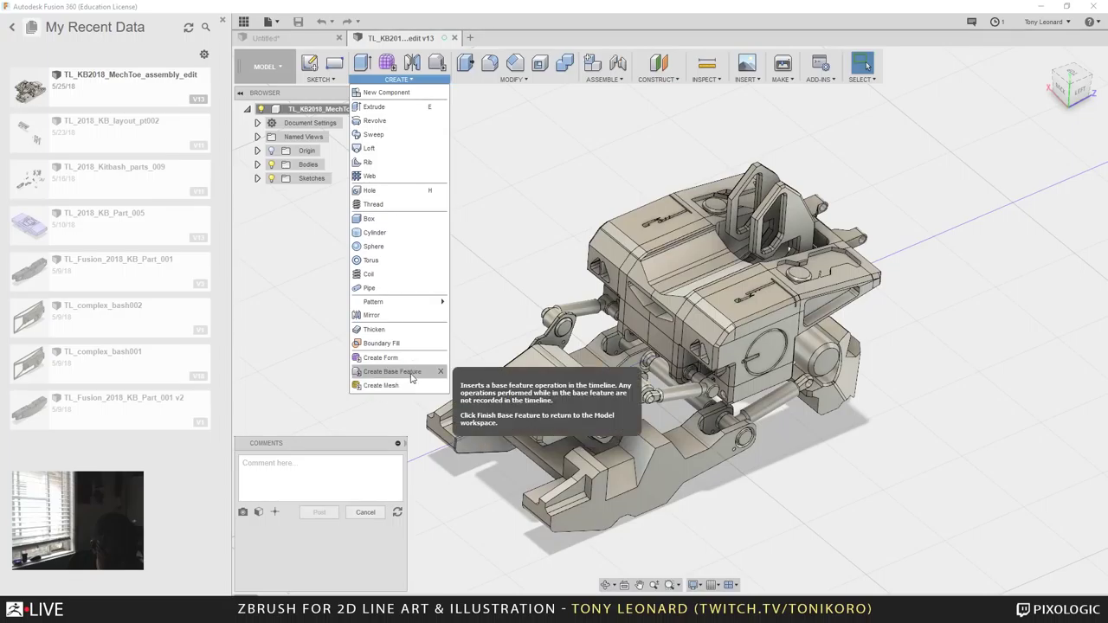
pyautogui.click(511, 78)
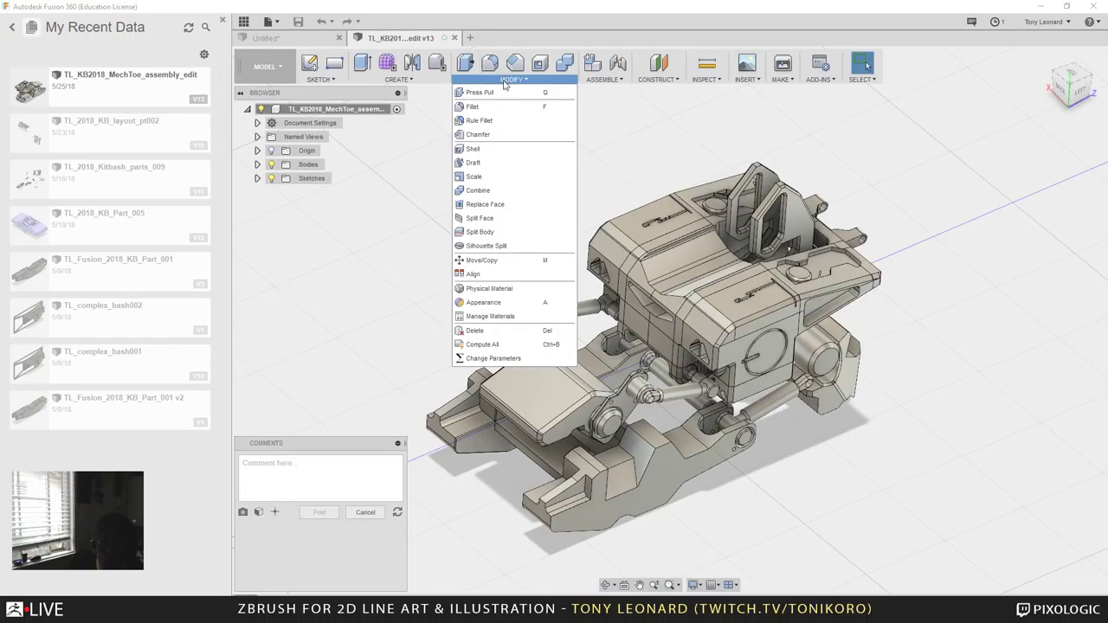
# Step: Review the MODIFY and SELECT menus, then minimize Fusion 360 back to ZBrush
pyautogui.click(436, 154)
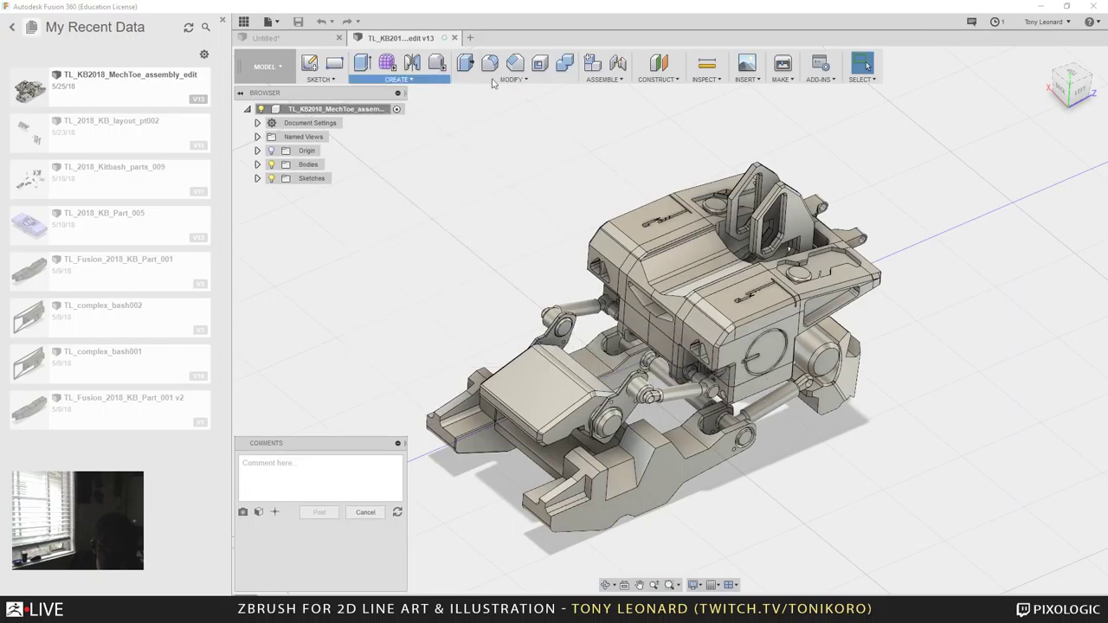
pyautogui.click(496, 80)
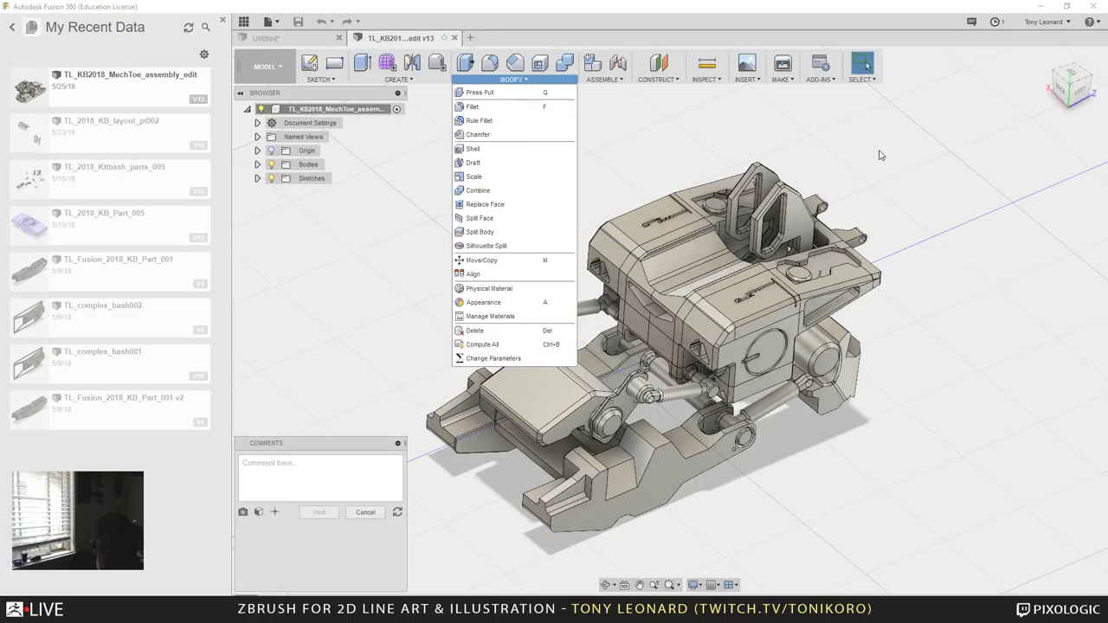
pyautogui.click(864, 68)
pyautogui.press('Escape')
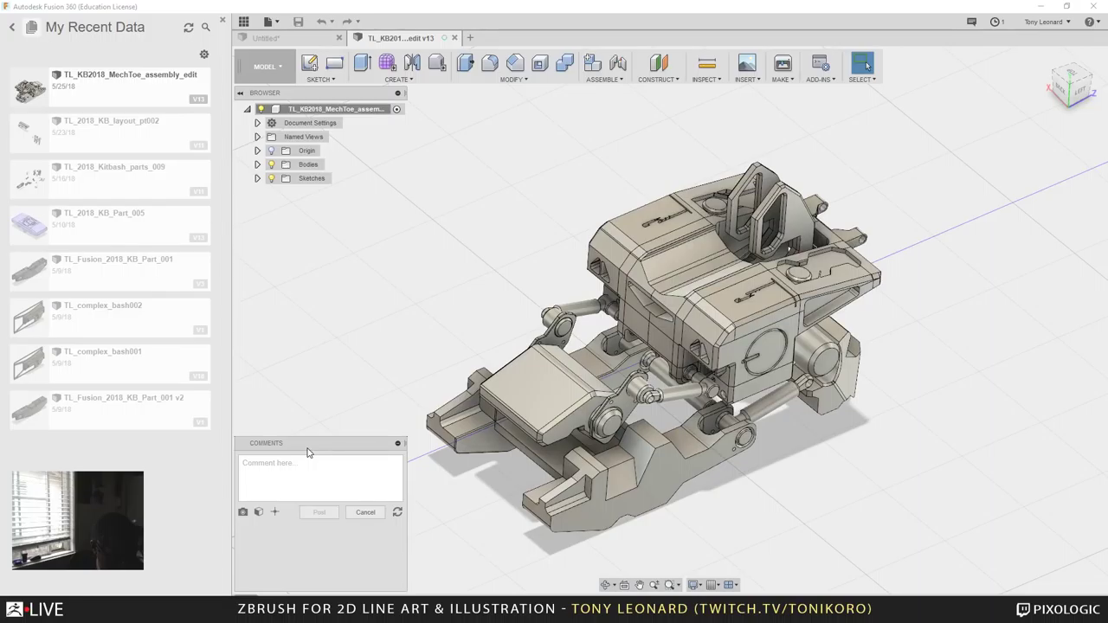
pyautogui.click(1040, 6)
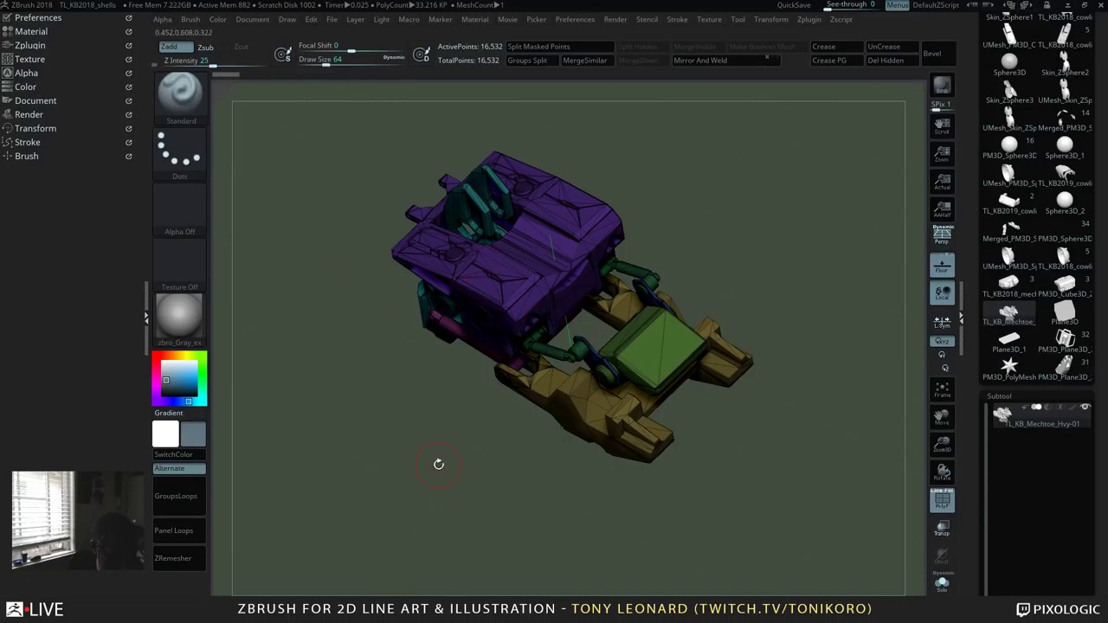
# Step: Turn off PolyFrame so the toe loses its polygroup colours and wireframe
pyautogui.moveTo(804, 306); pyautogui.dragTo(788, 428)
pyautogui.moveTo(805, 463); pyautogui.dragTo(822, 485)
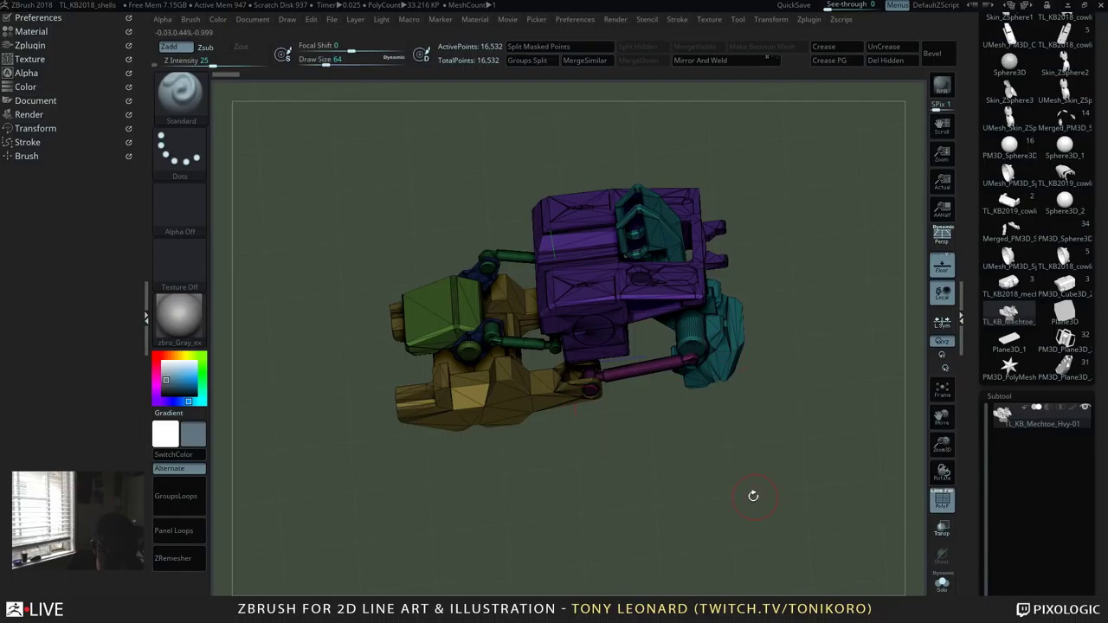
pyautogui.moveTo(753, 494); pyautogui.dragTo(400, 327)
pyautogui.hotkey('shift', 'f')
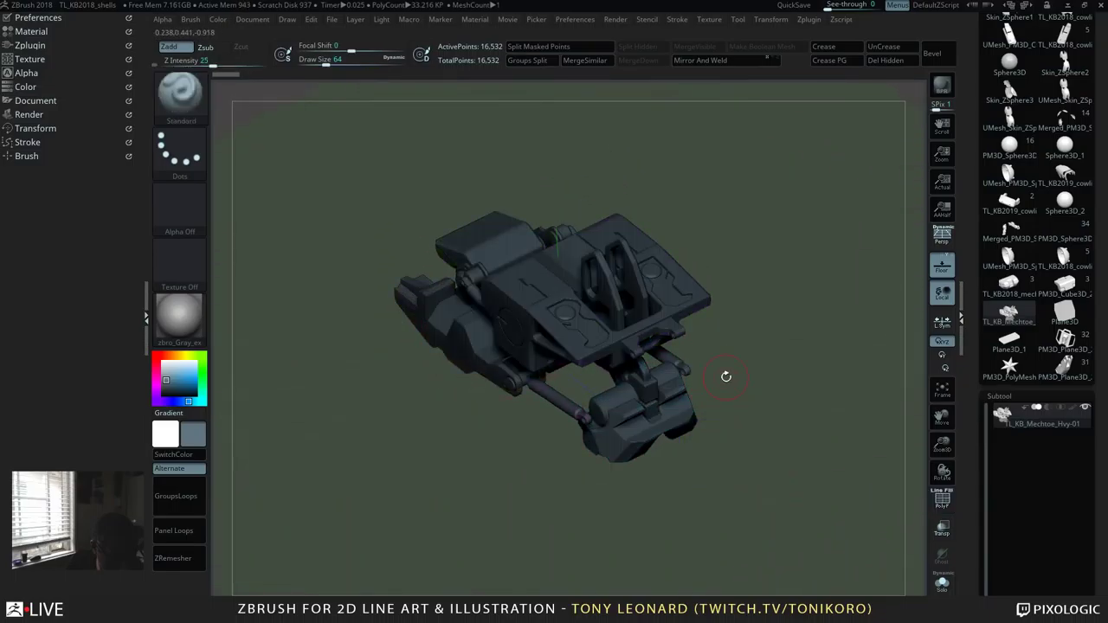
# Step: Inspect the plain grey toe from several angles, zooming in on its linkage
pyautogui.moveTo(775, 459); pyautogui.dragTo(664, 505)
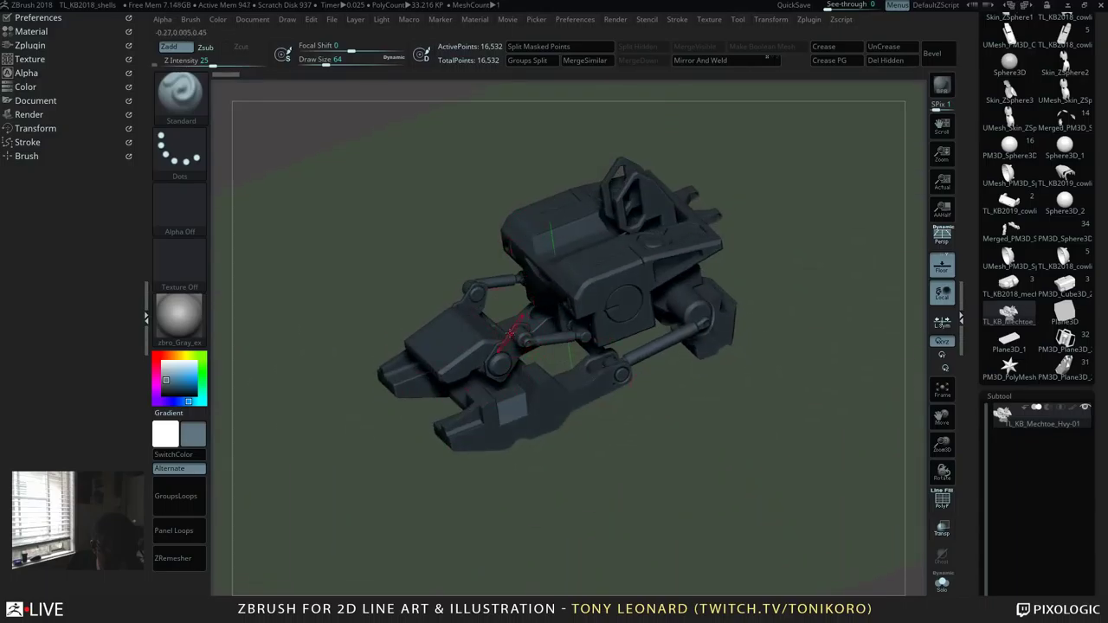
pyautogui.moveTo(538, 489); pyautogui.dragTo(546, 394)
pyautogui.moveTo(687, 471); pyautogui.dragTo(489, 336)
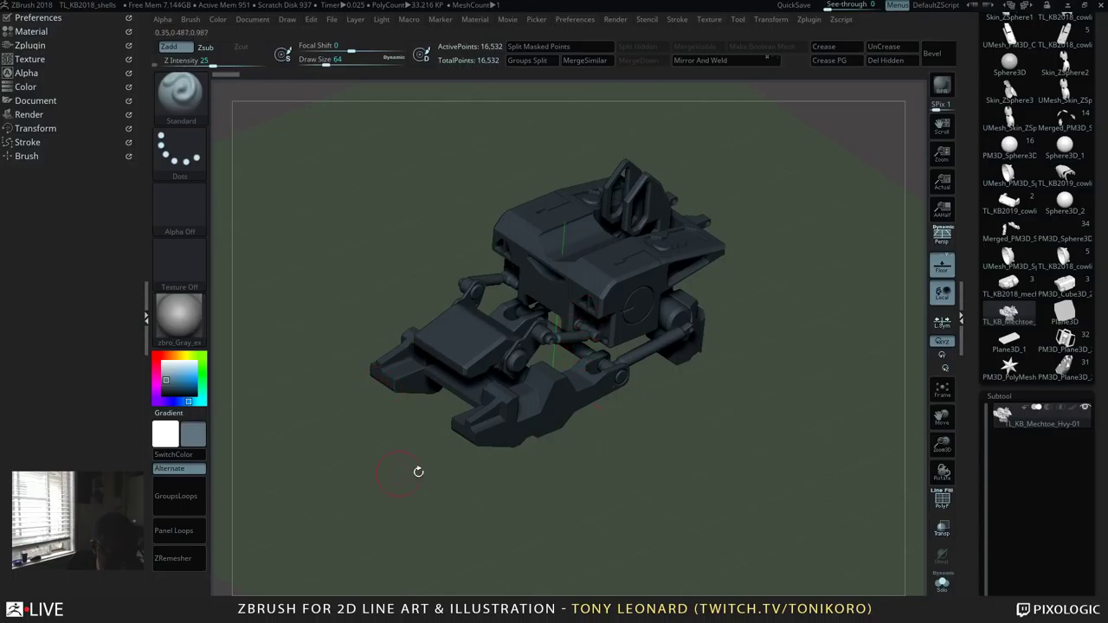
pyautogui.moveTo(653, 425); pyautogui.dragTo(465, 310)
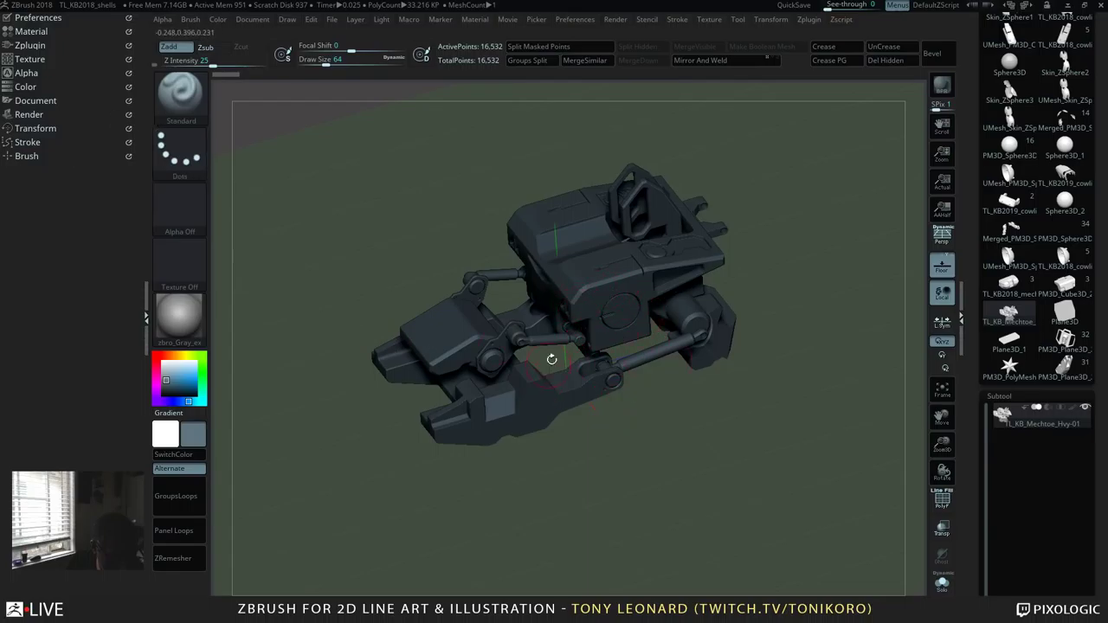
pyautogui.moveTo(642, 459); pyautogui.dragTo(588, 213)
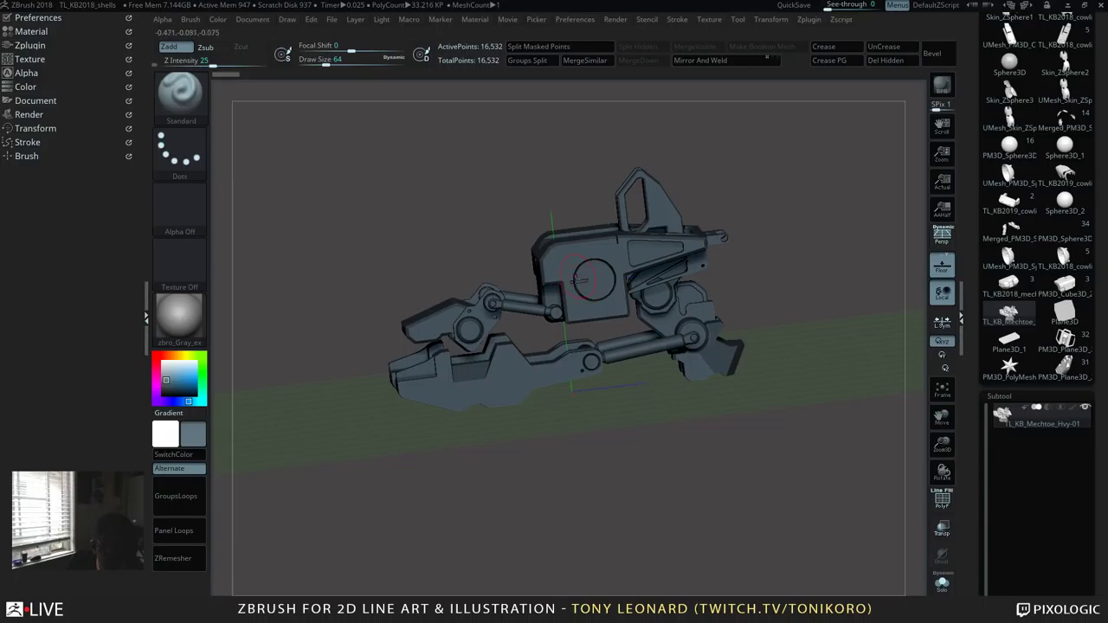
pyautogui.moveTo(645, 433); pyautogui.dragTo(312, 153)
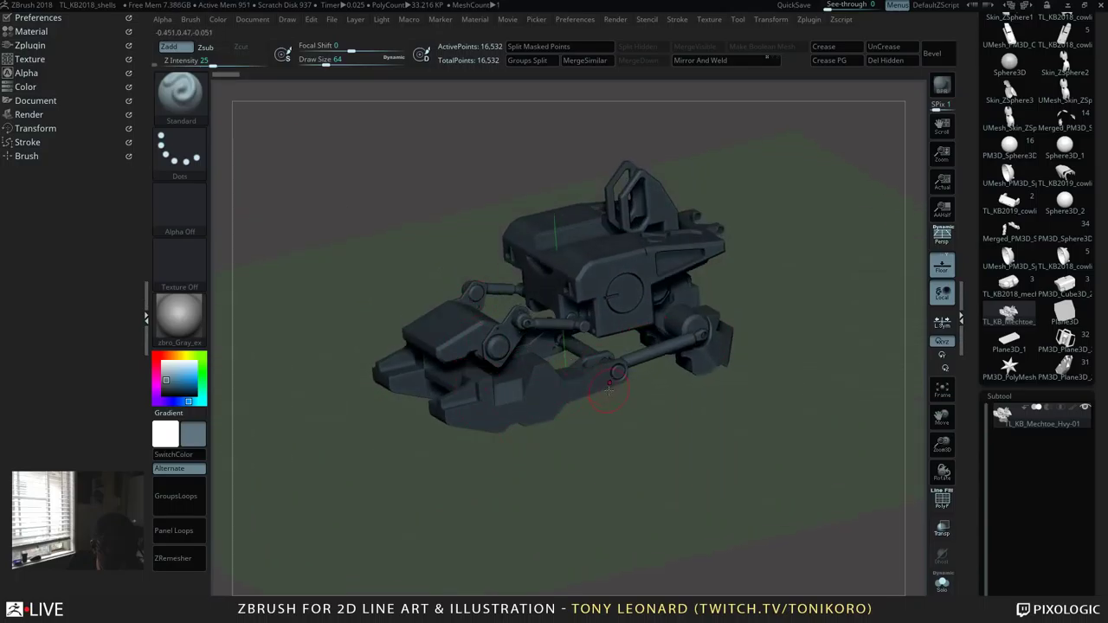
pyautogui.moveTo(616, 465); pyautogui.dragTo(667, 569)
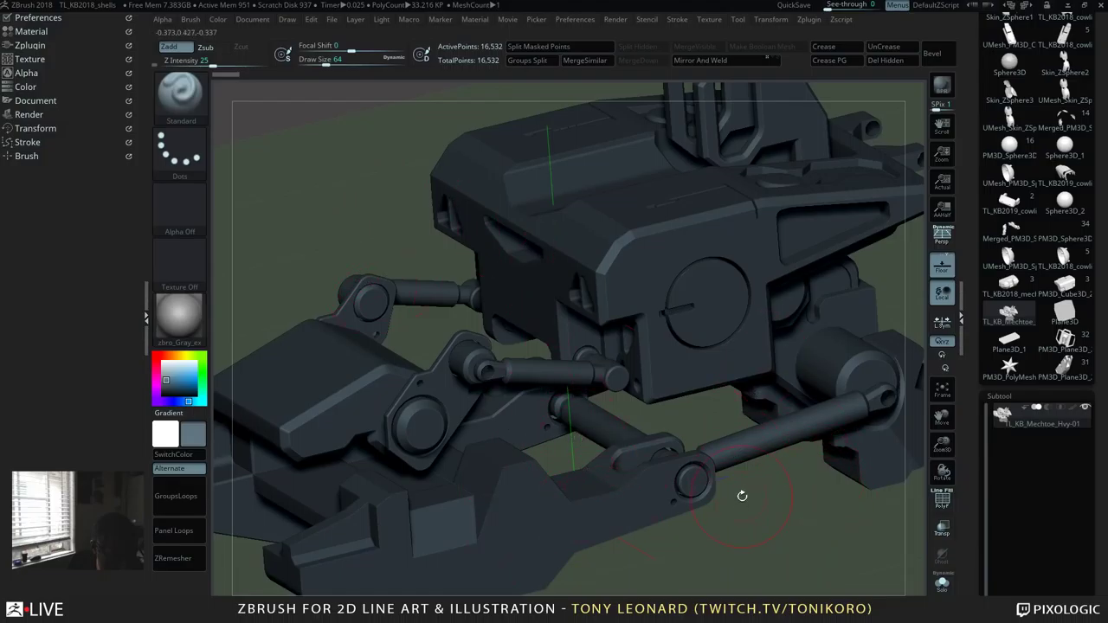
pyautogui.moveTo(776, 549); pyautogui.dragTo(488, 415)
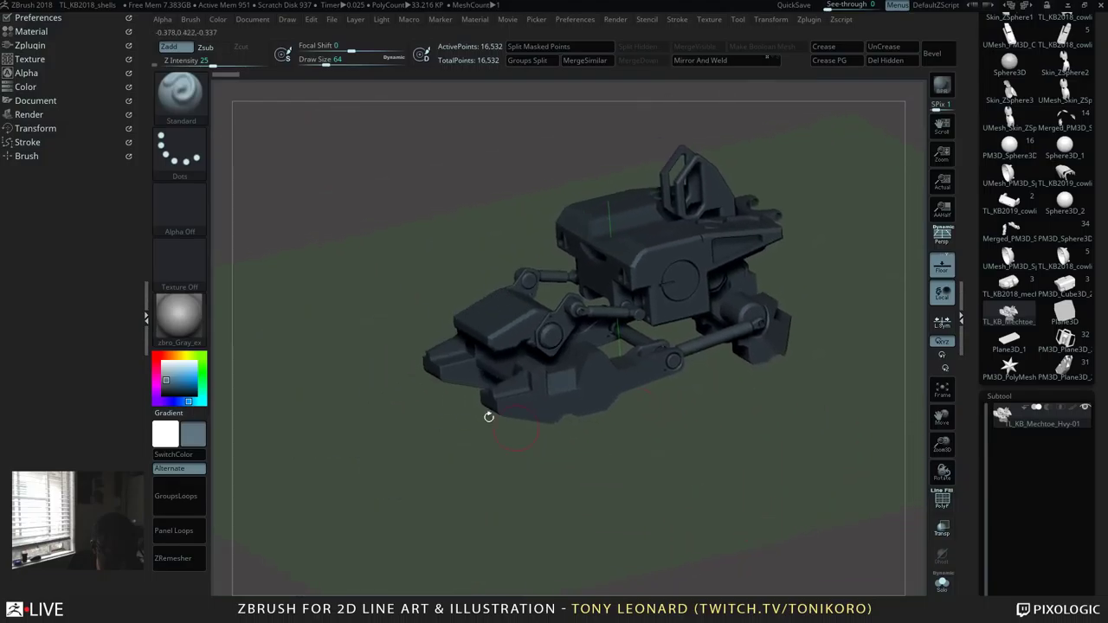
# Step: Set KeyShot as ZBrush's external renderer
pyautogui.click(30, 115)
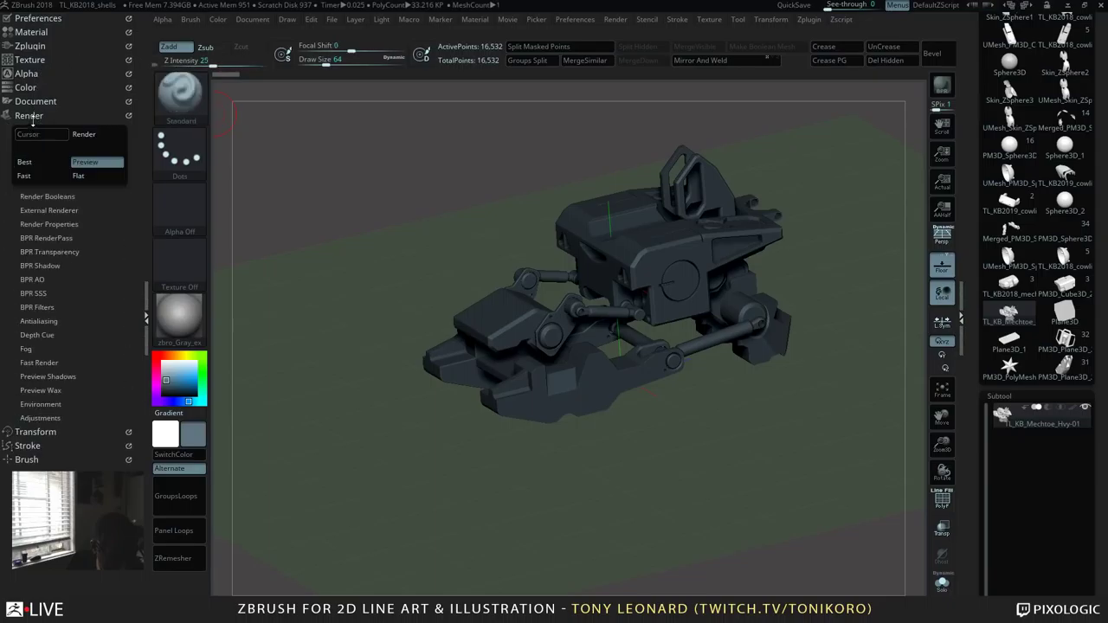
pyautogui.click(51, 210)
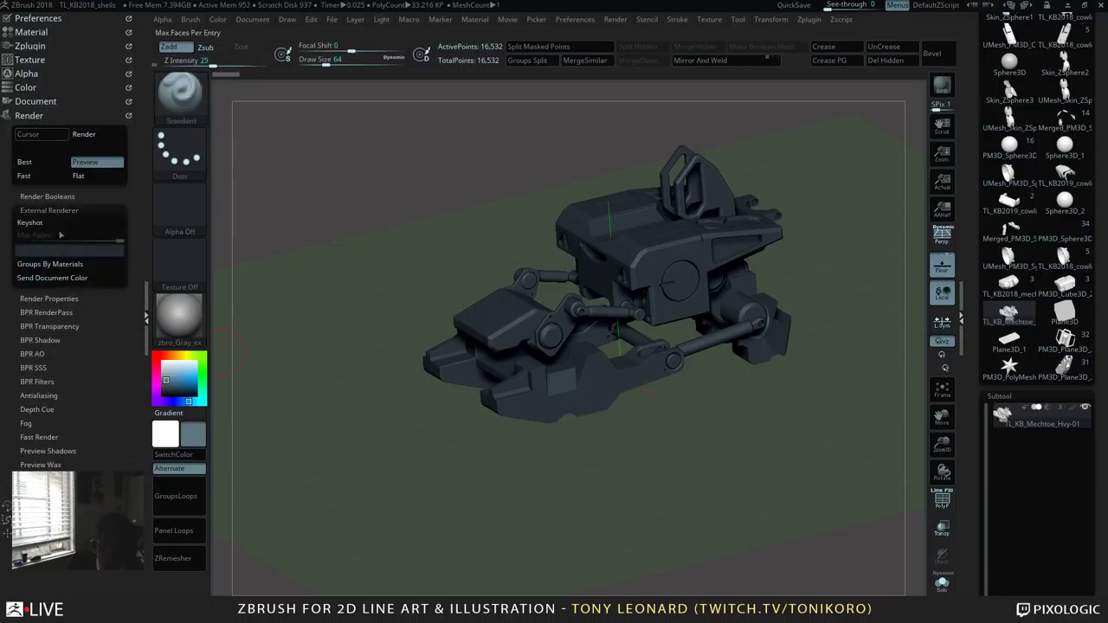
pyautogui.click(30, 222)
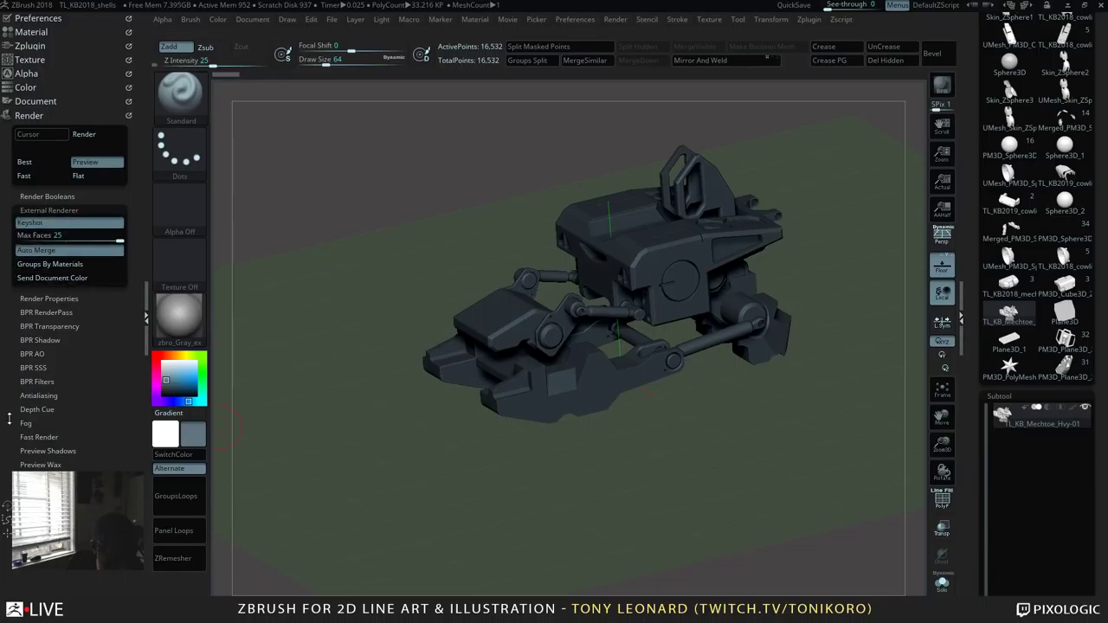
pyautogui.keyDown('shift'); pyautogui.click(52, 209); pyautogui.keyUp('shift')
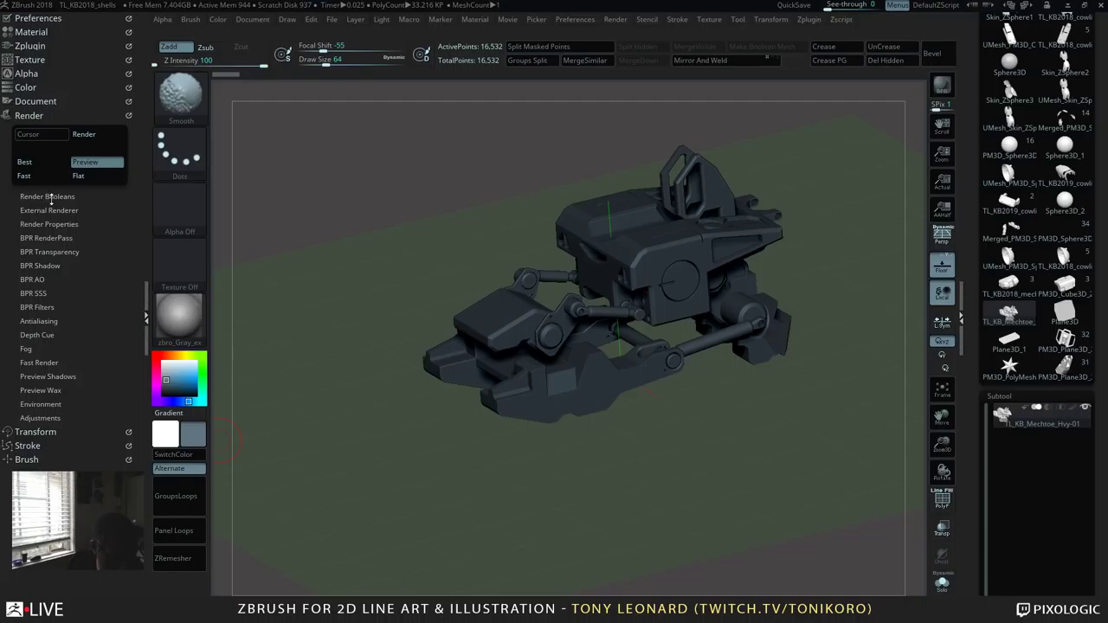
# Step: Enable Live Boolean under Render Booleans
pyautogui.click(51, 197)
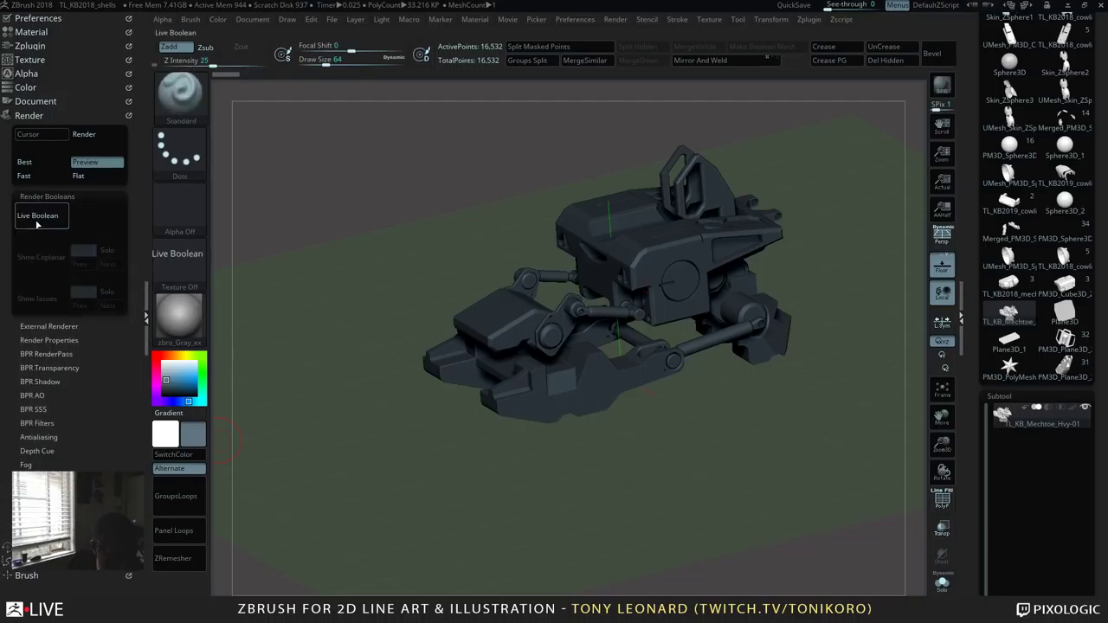
pyautogui.press('shift')
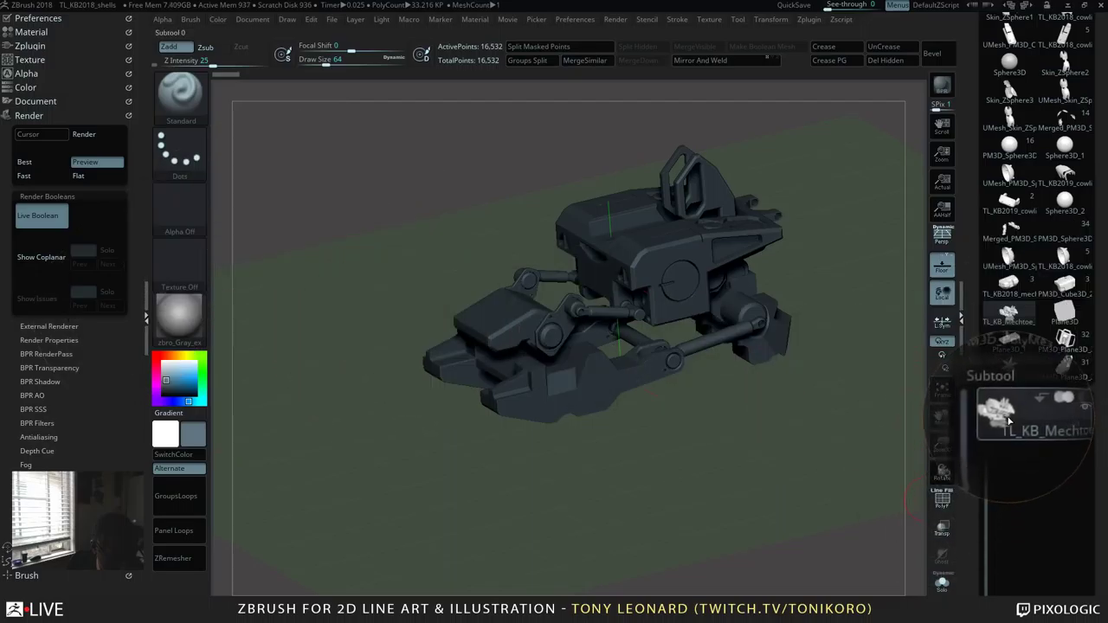
pyautogui.moveTo(1008, 422)
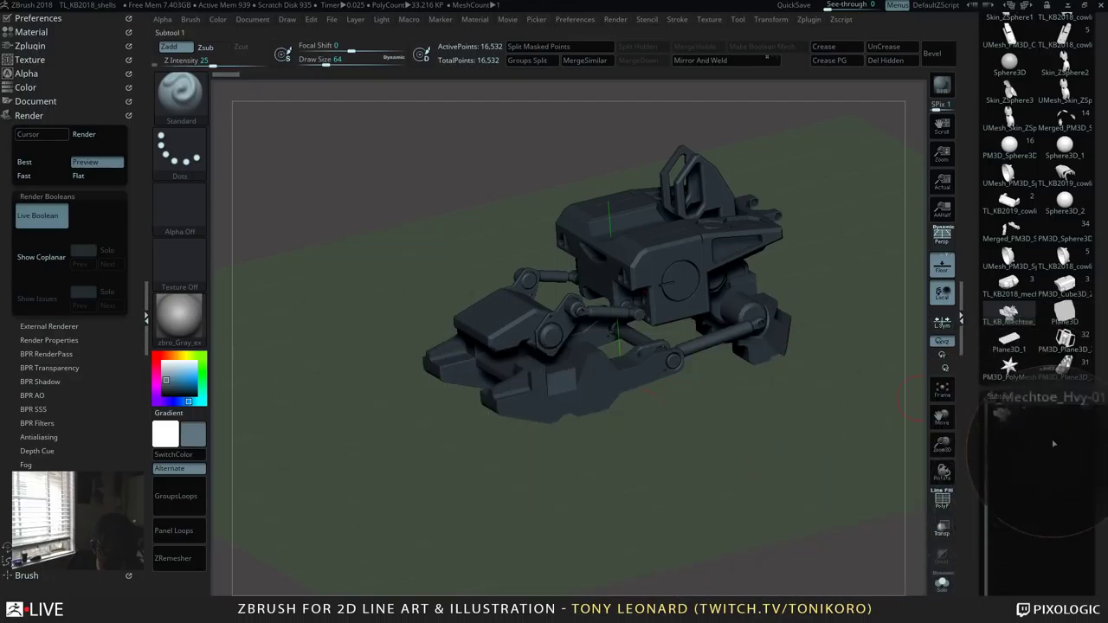
pyautogui.click(975, 433)
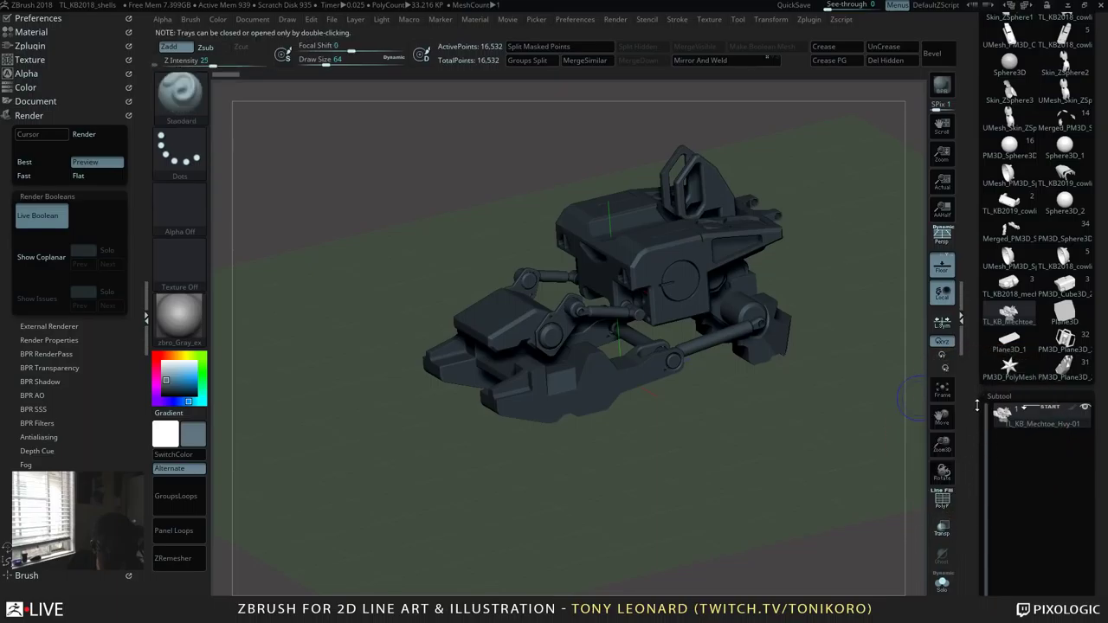
# Step: Duplicate the mech into a second subtool, TL_KB_Mechtoe_Hvy-02, from a side view
pyautogui.scroll(-5, 977, 404)
pyautogui.scroll(-1, 969, 411)
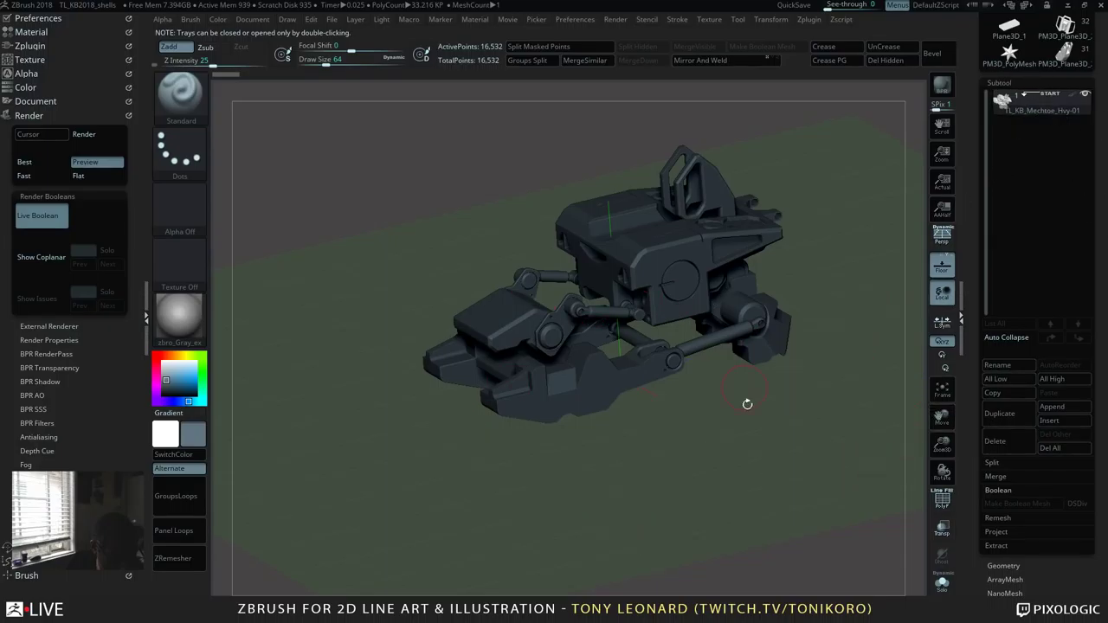
pyautogui.keyDown('shift'); pyautogui.moveTo(748, 403); pyautogui.dragTo(376, 159); pyautogui.keyUp('shift')
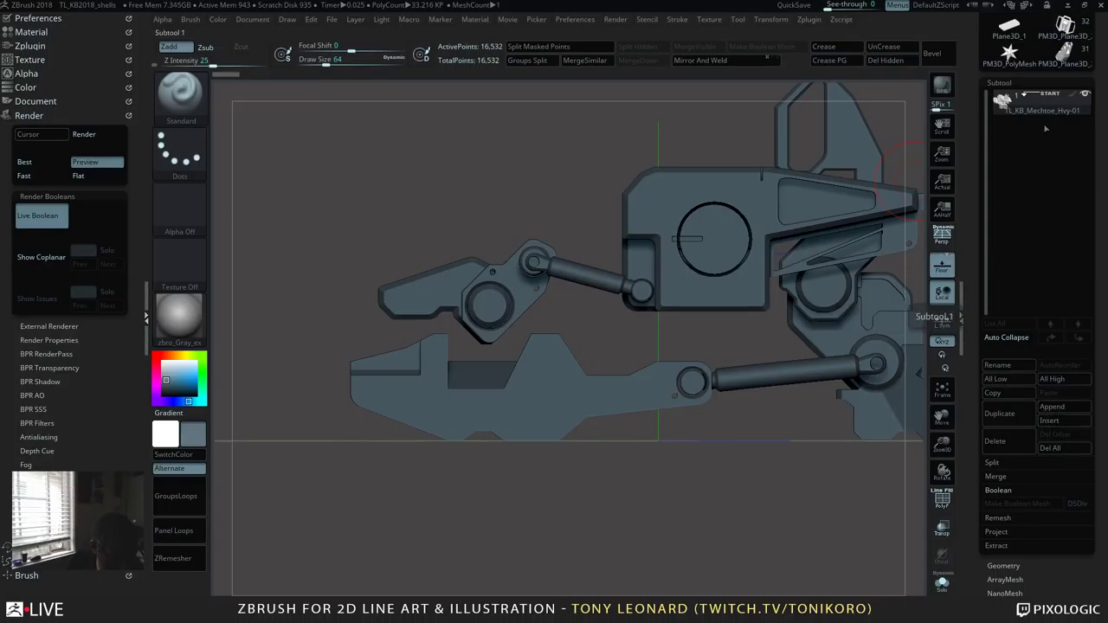
pyautogui.moveTo(1024, 97)
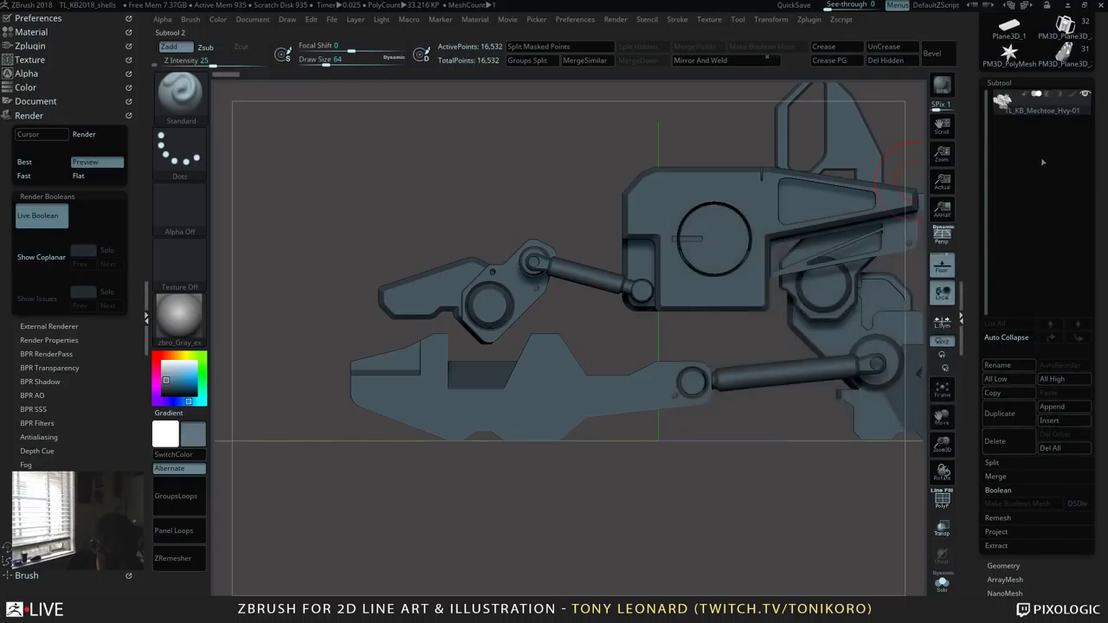
pyautogui.click(1004, 414)
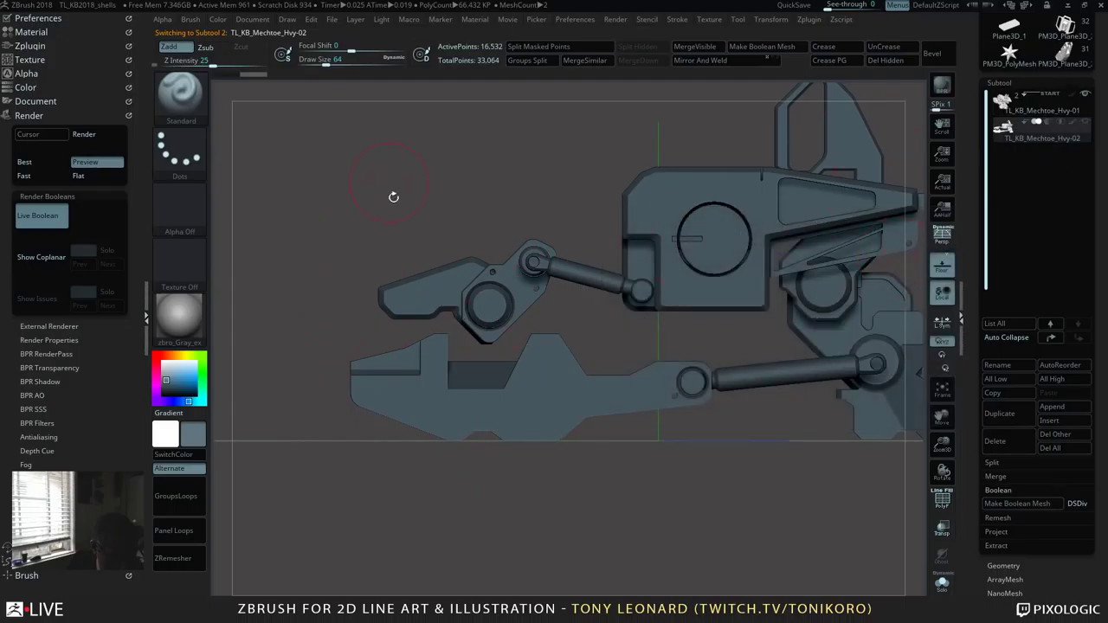
# Step: Select the IMM Primitives insert brush
pyautogui.press('b')
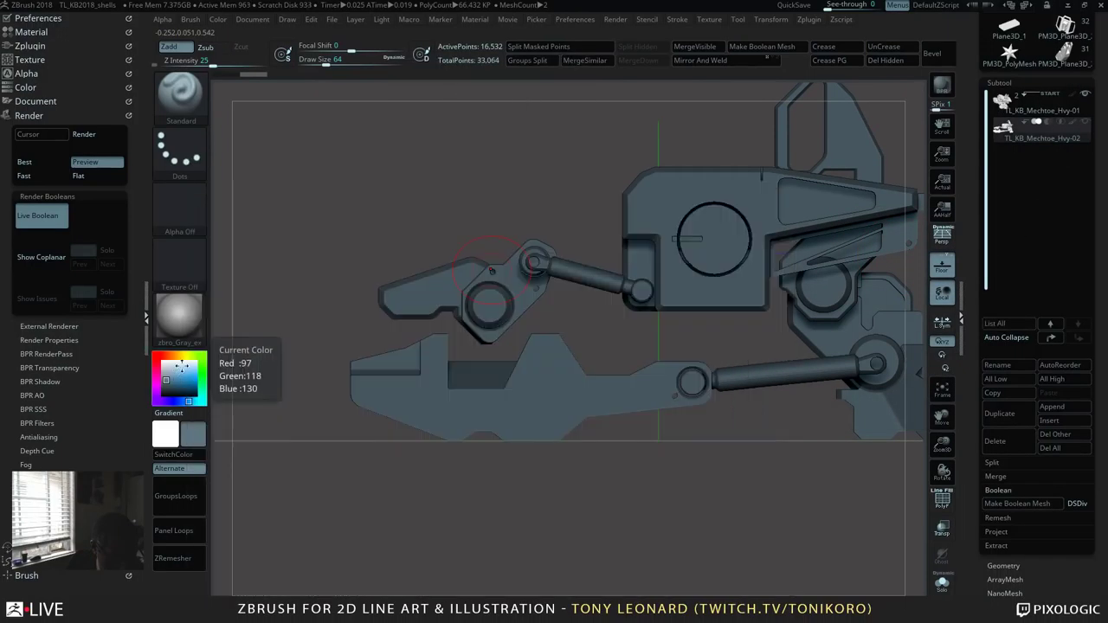
pyautogui.press('b')
pyautogui.press('i')
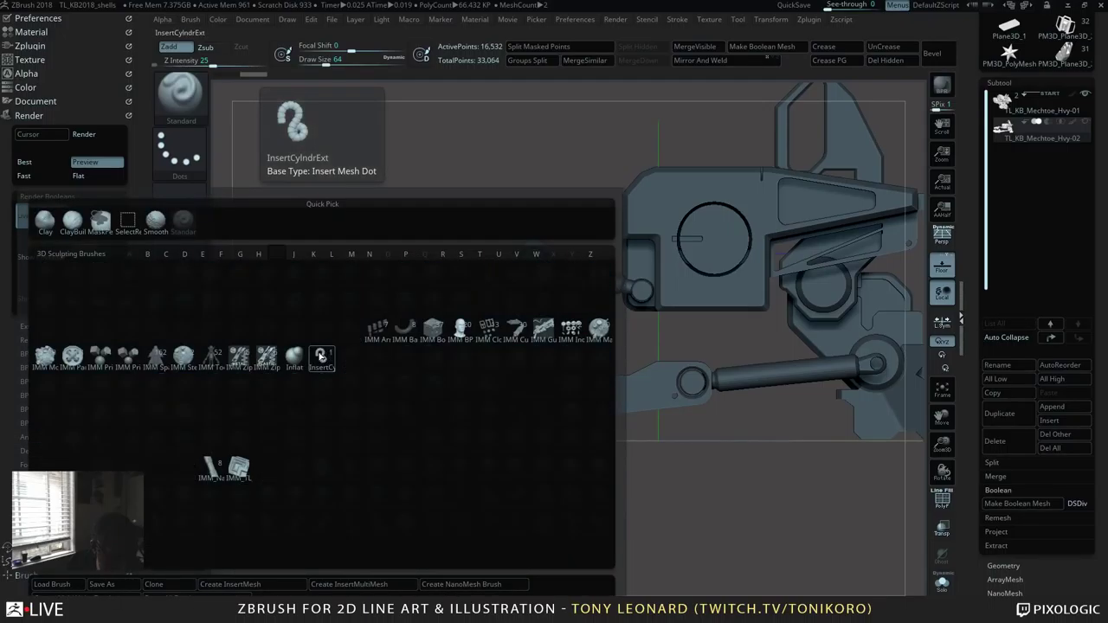
pyautogui.click(101, 356)
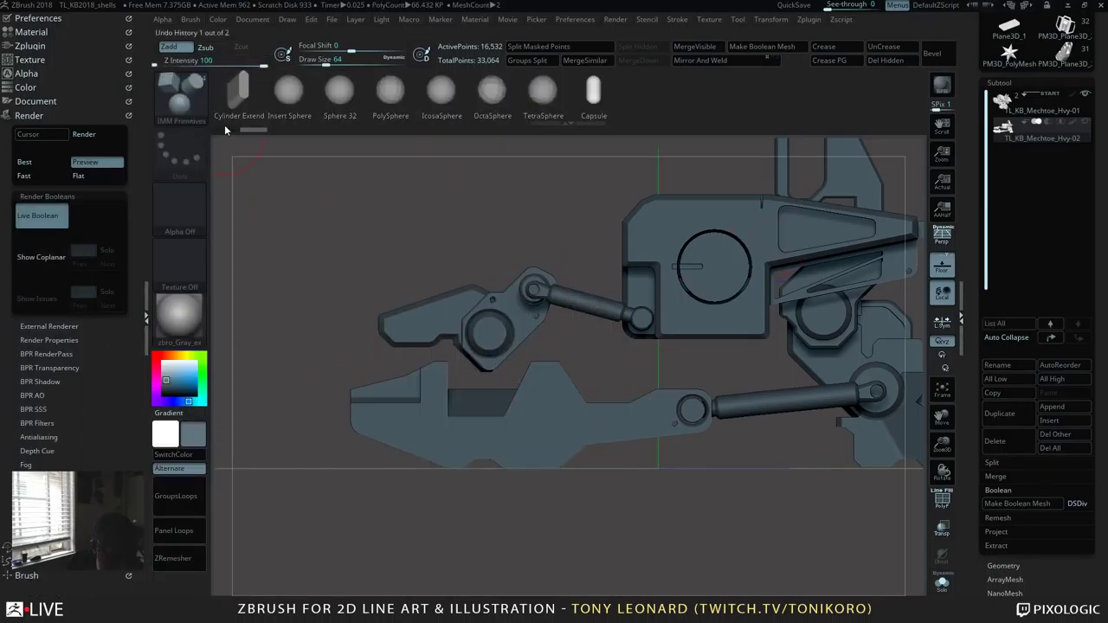
# Step: Choose Cylinder Extended as the IMM Primitives insert mesh
pyautogui.press('m')
pyautogui.press('b')
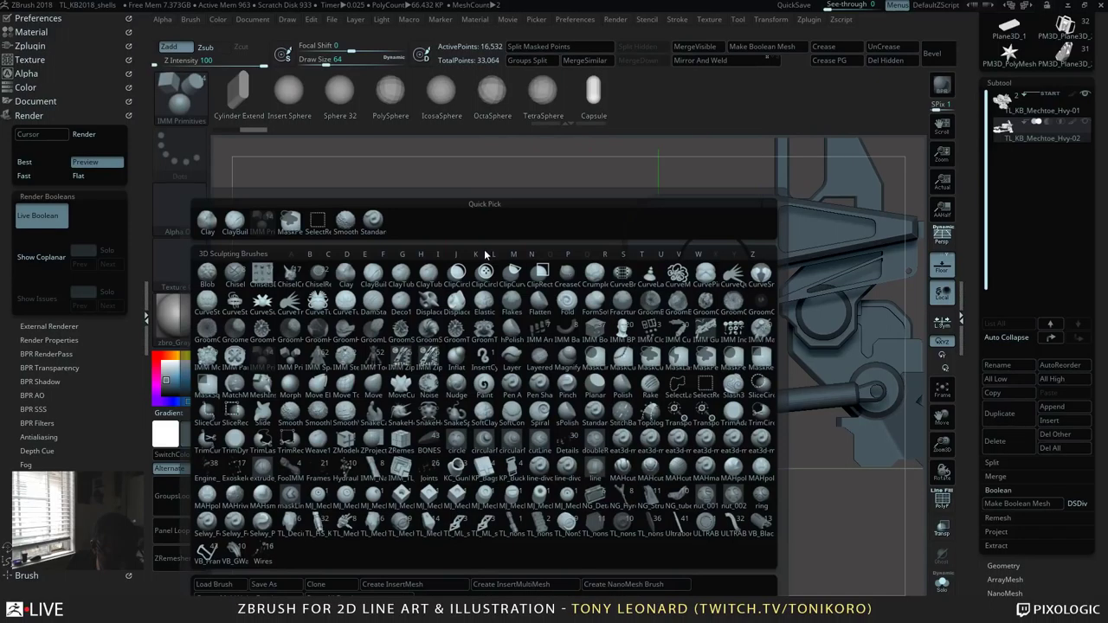
pyautogui.press('i')
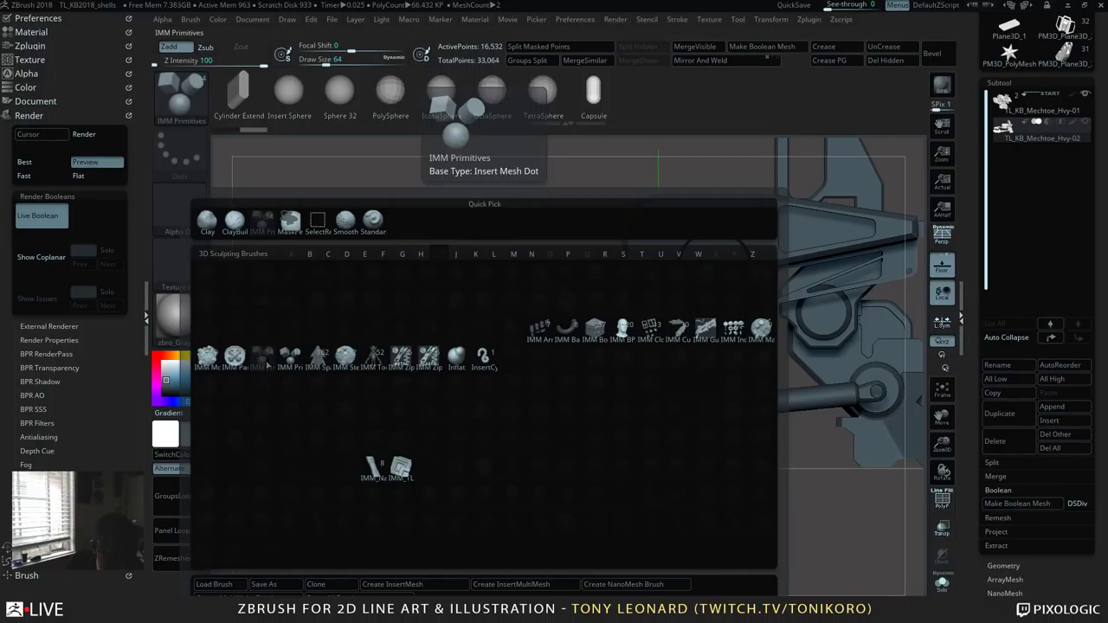
pyautogui.click(263, 355)
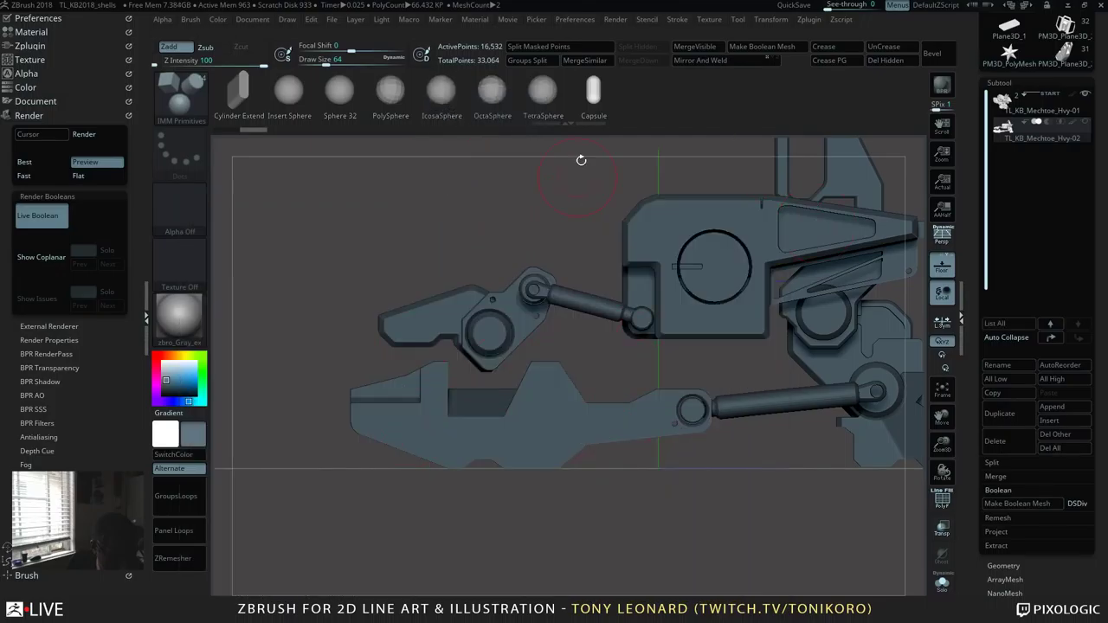
pyautogui.press('m')
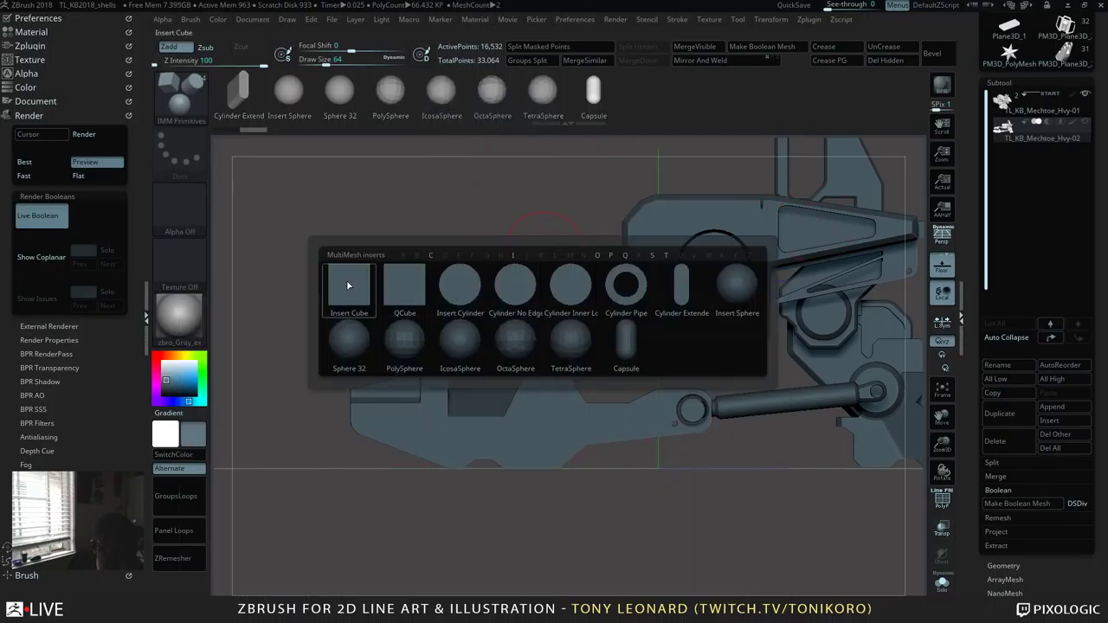
pyautogui.moveTo(345, 293)
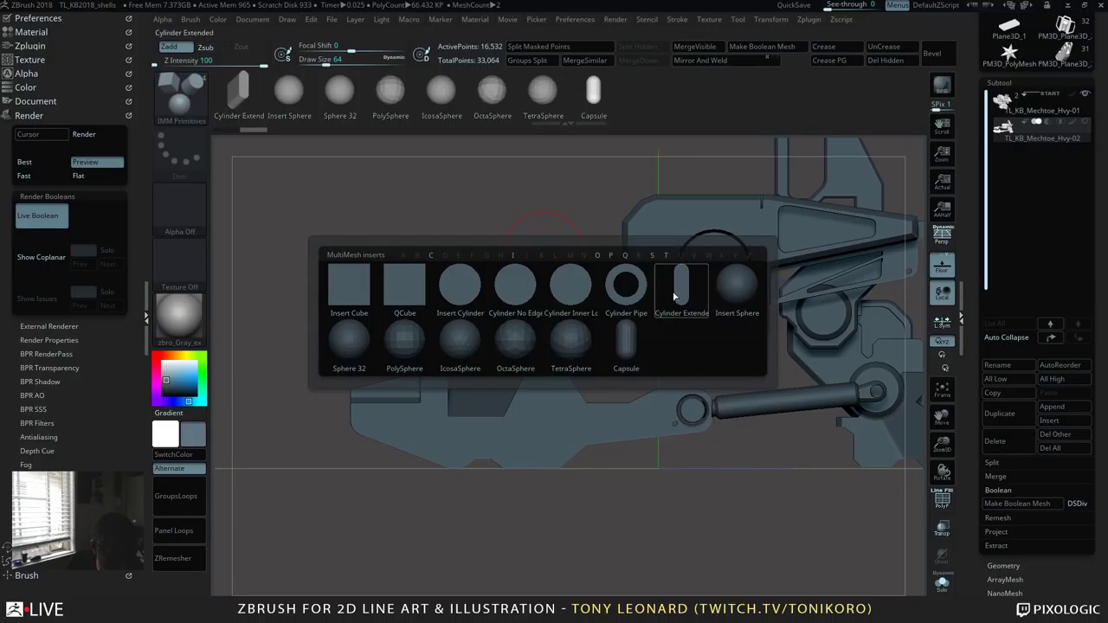
pyautogui.click(675, 319)
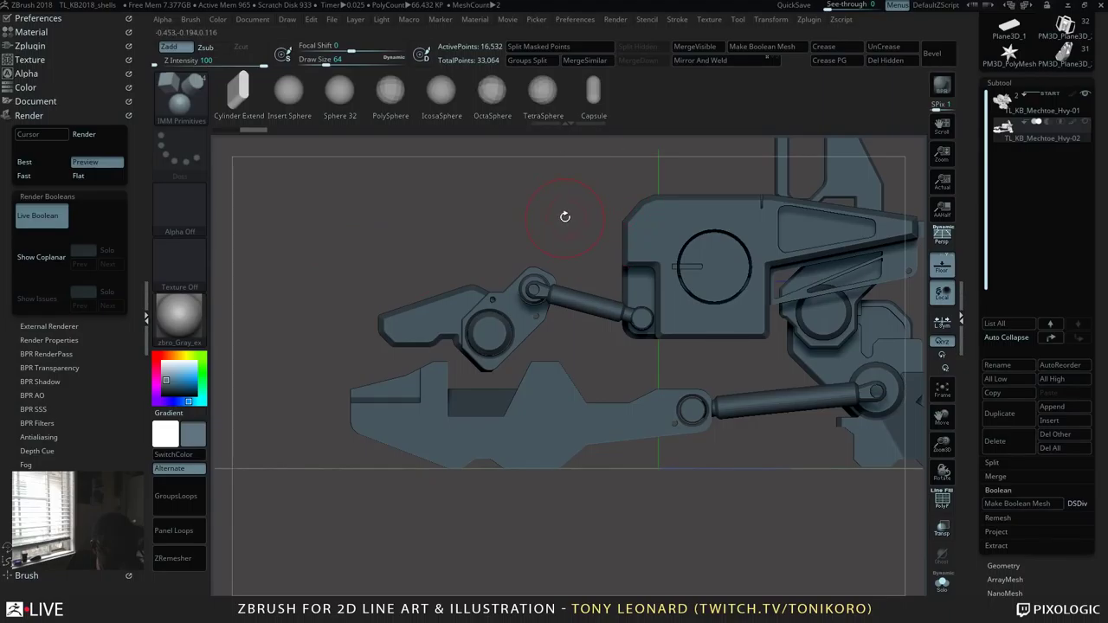
# Step: Switch to the IMM Boolean brush and browse its kitbash meshes
pyautogui.press('b')
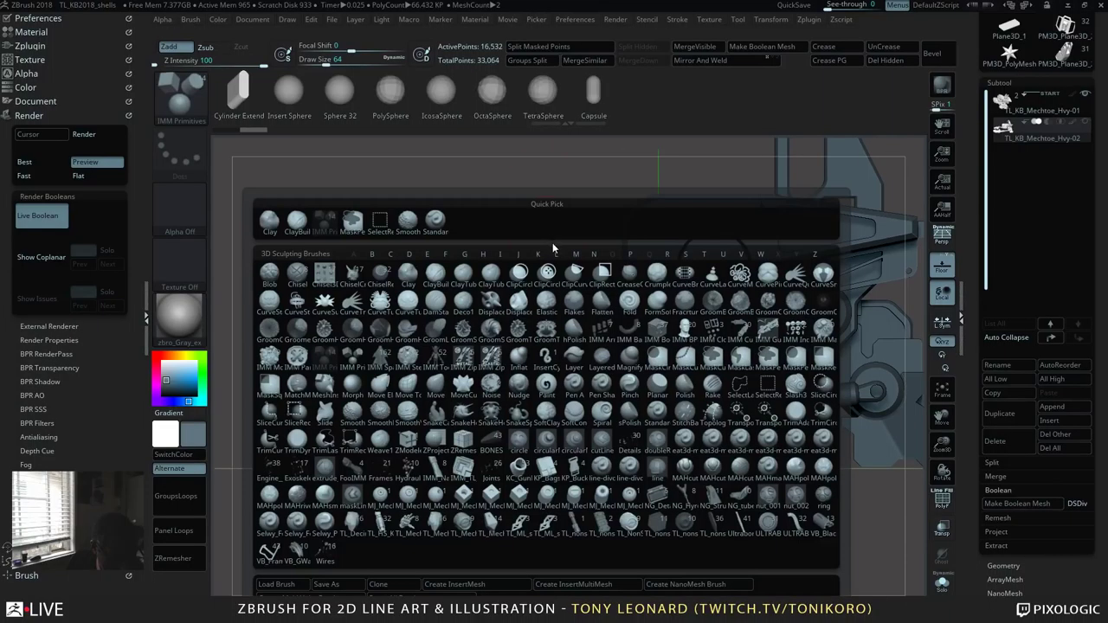
pyautogui.click(664, 333)
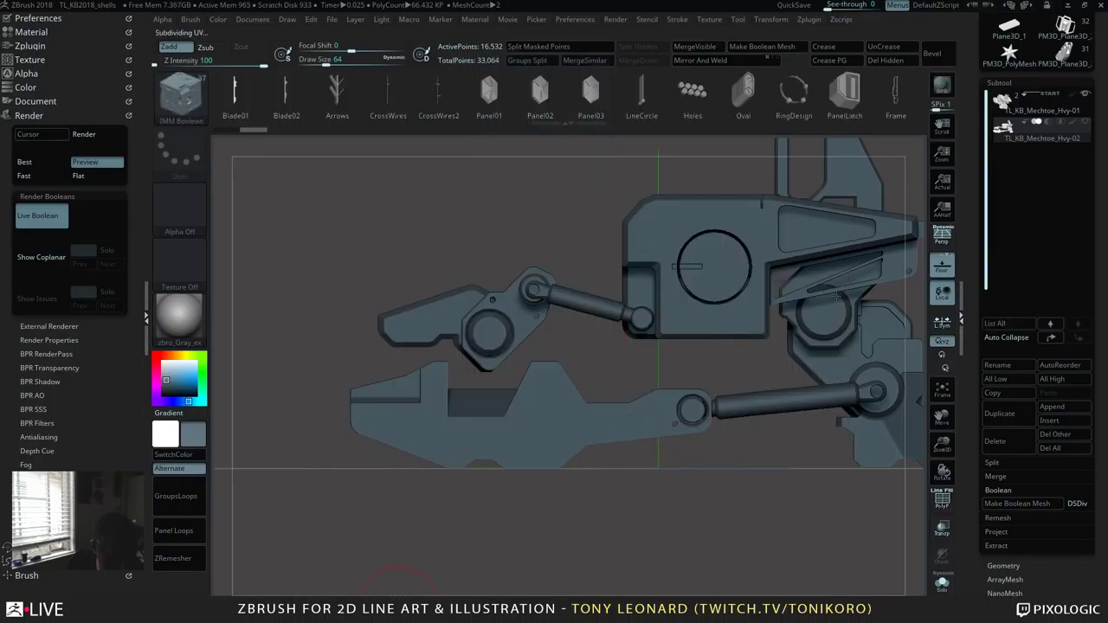
pyautogui.press('m')
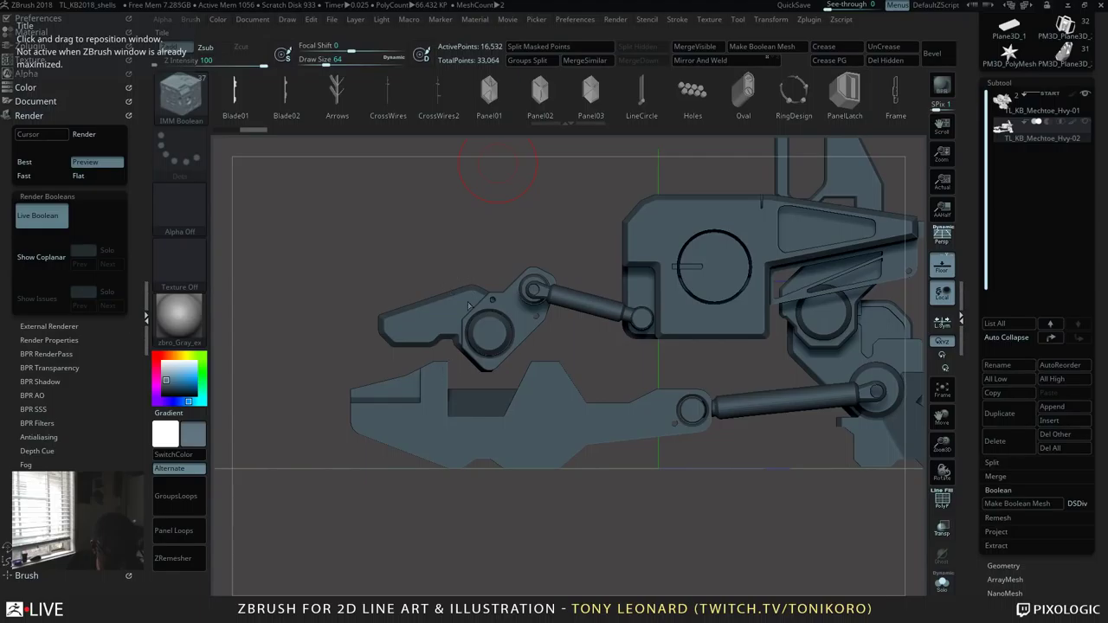
# Step: Place a small Cylinder Extended insert with IMM Primitives on the mech body
pyautogui.press('b')
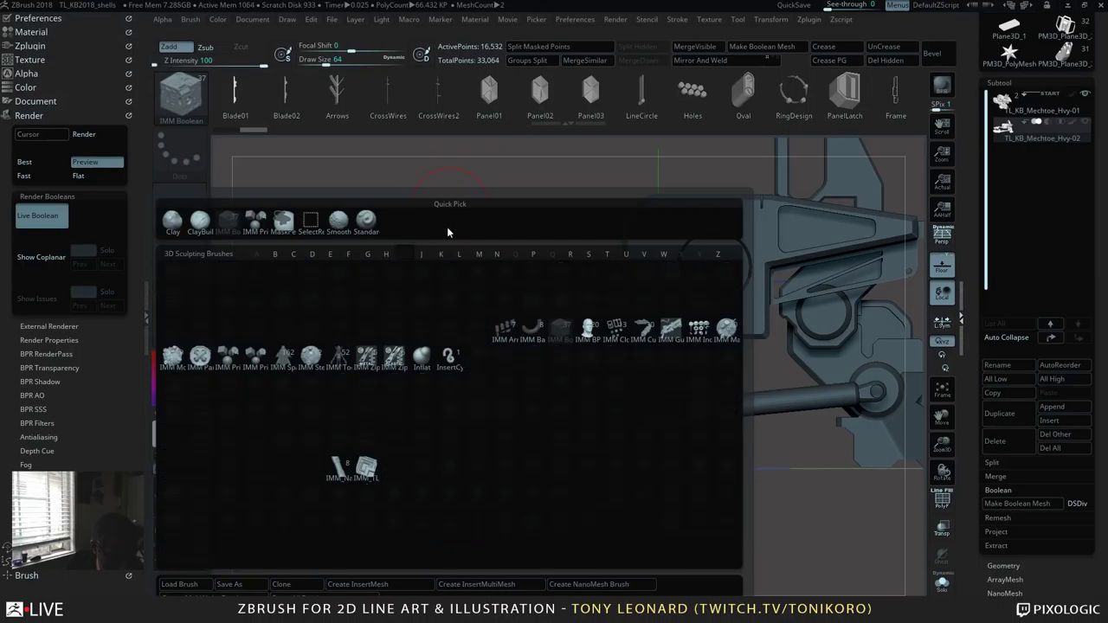
pyautogui.click(230, 357)
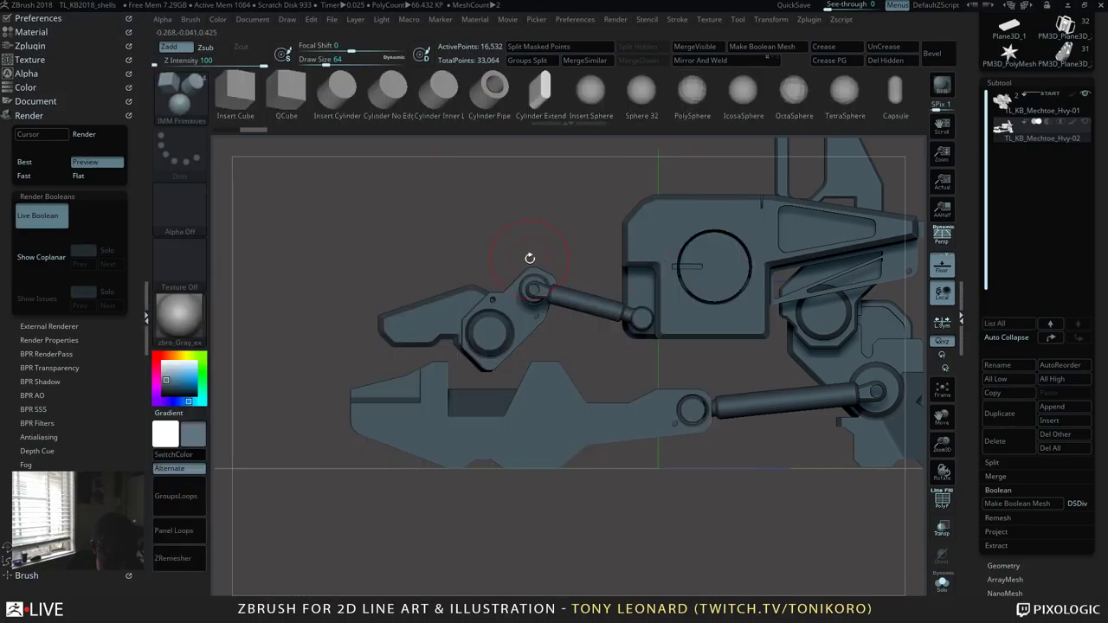
pyautogui.press('m')
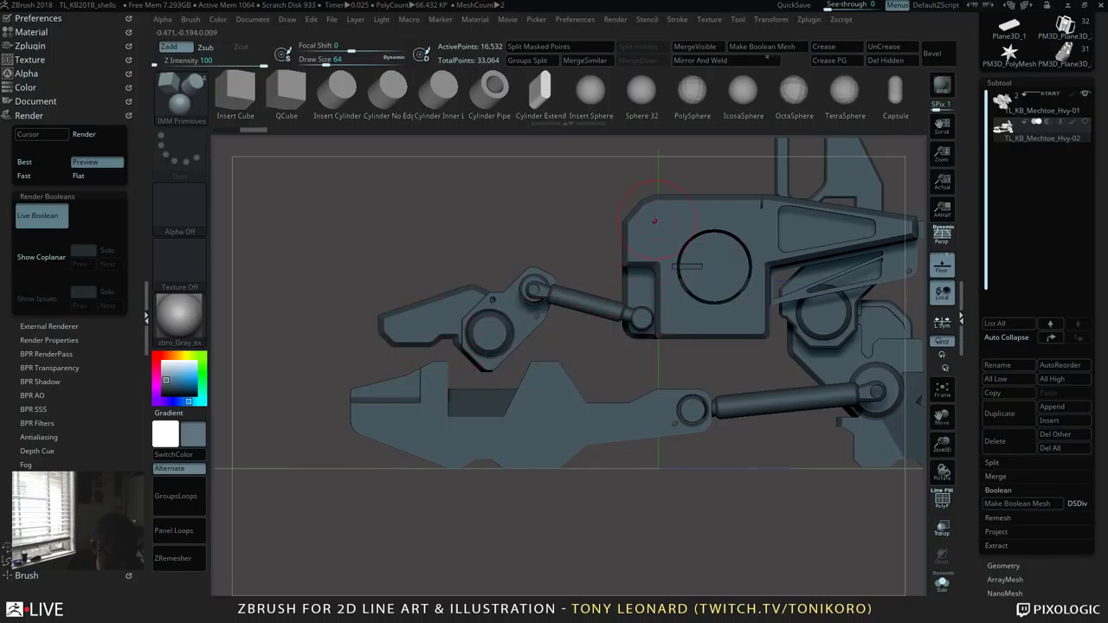
pyautogui.keyDown('alt'); pyautogui.click(506, 363); pyautogui.keyUp('alt')
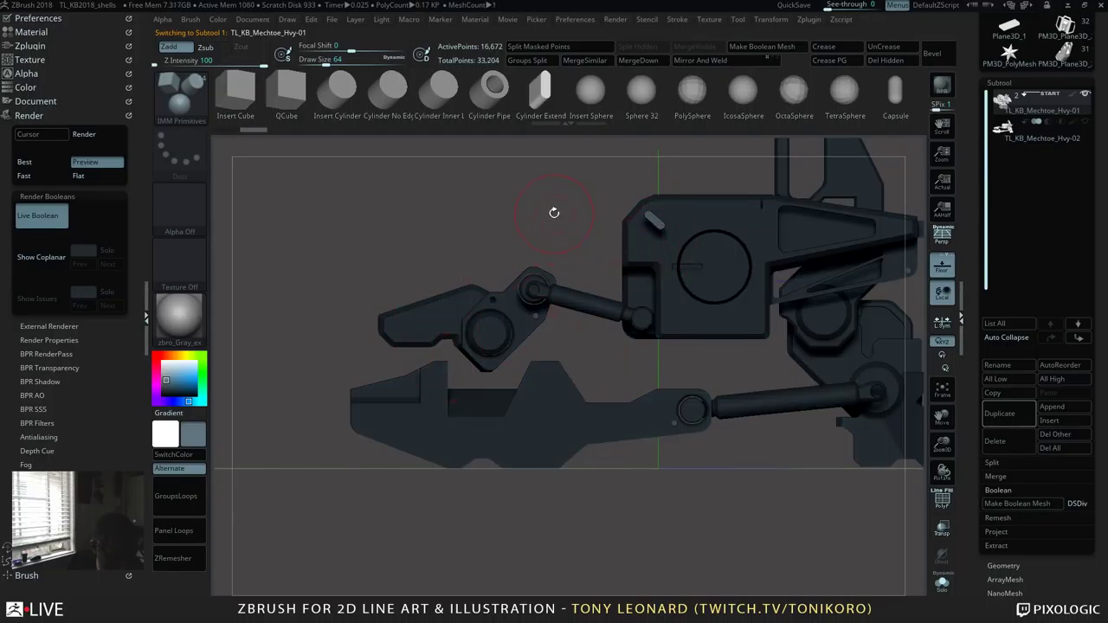
# Step: Rotate to a three-quarter front view, collapse Render and open the Stroke palette
pyautogui.moveTo(554, 212)
pyautogui.mouseDown()
pyautogui.moveTo(506, 221)
pyautogui.moveTo(589, 222)
pyautogui.moveTo(561, 225)
pyautogui.mouseUp()
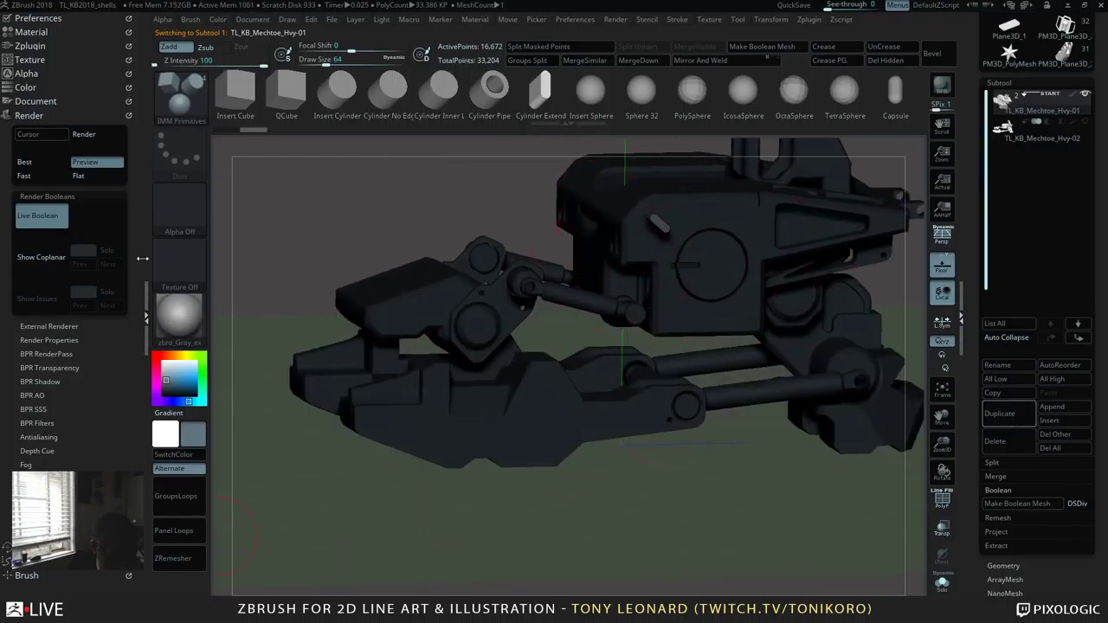
pyautogui.click(44, 115)
pyautogui.click(67, 141)
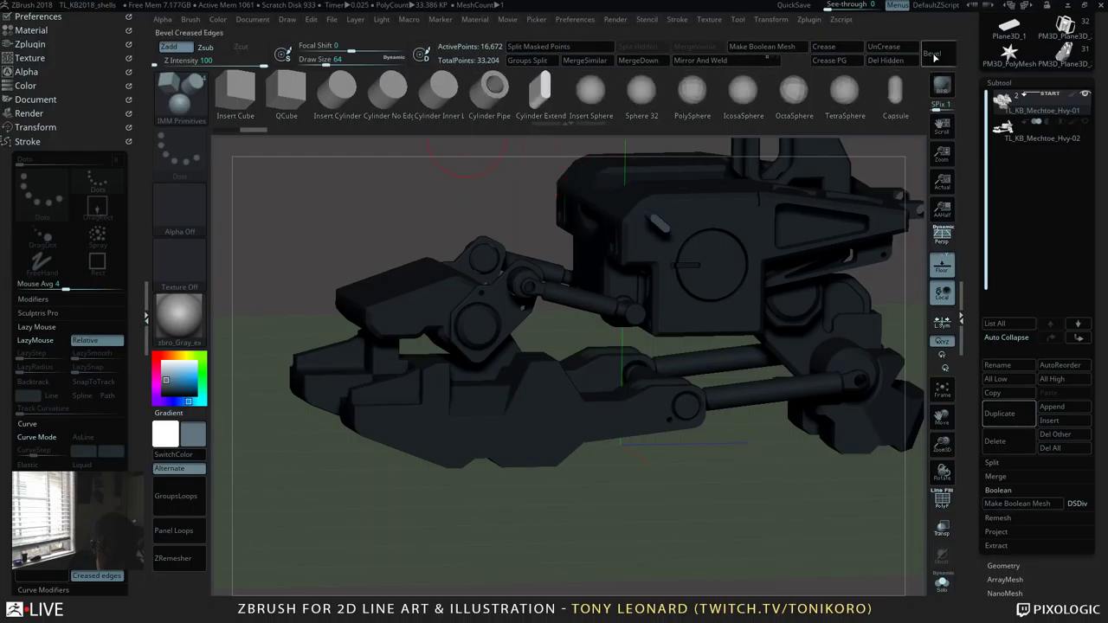
# Step: Split the masked cylinder into new subtool TL_KB_Mechtoe_Hvy-02_01 and inspect it
pyautogui.click(598, 50)
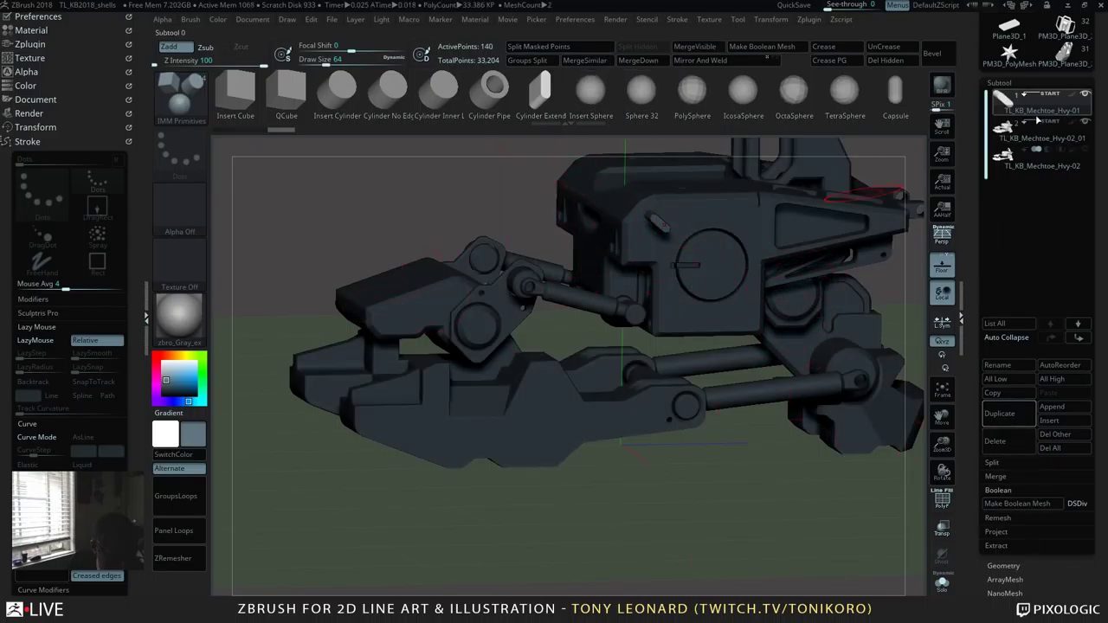
pyautogui.moveTo(1031, 99)
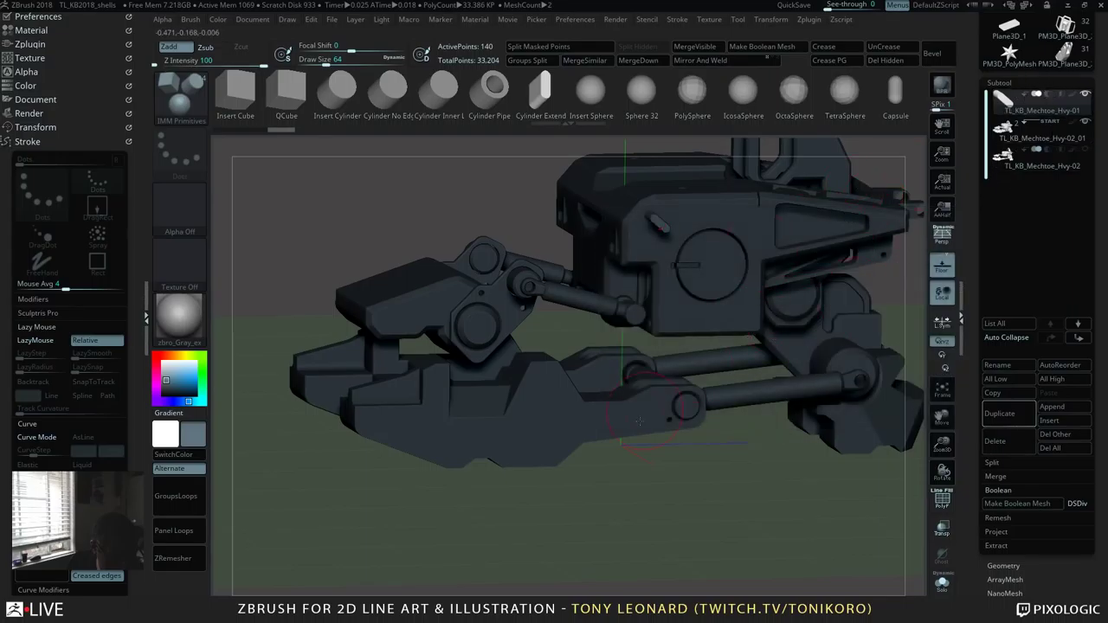
pyautogui.moveTo(726, 503); pyautogui.dragTo(664, 220)
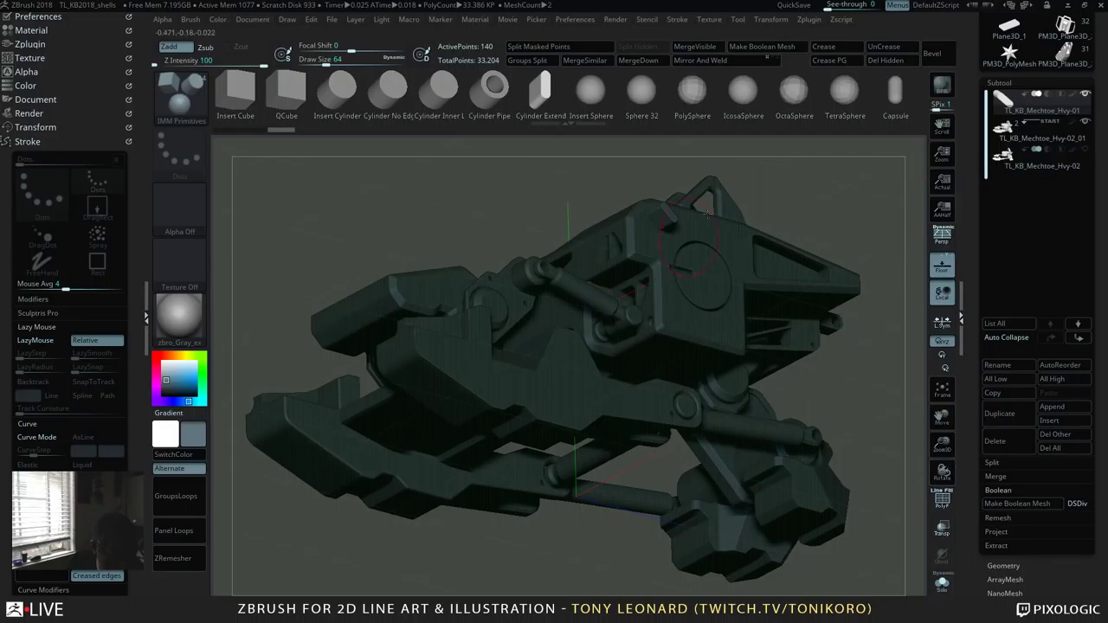
pyautogui.moveTo(852, 220); pyautogui.dragTo(820, 331)
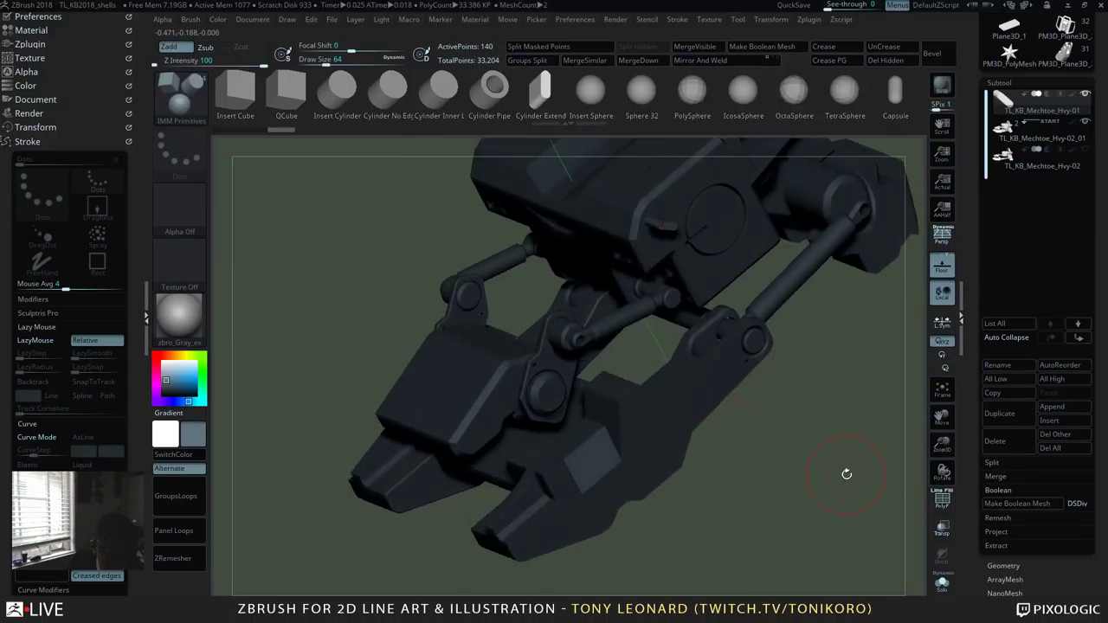
# Step: Turn the model toward a frontal view and expand the Geometry subpalette
pyautogui.moveTo(847, 378); pyautogui.dragTo(500, 455)
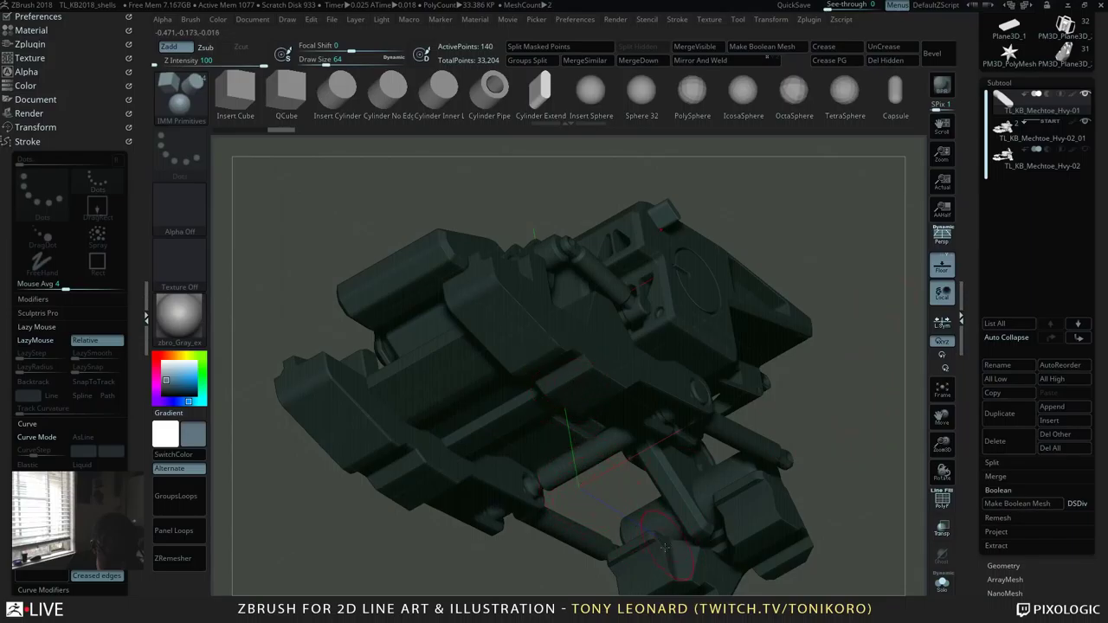
pyautogui.moveTo(852, 392); pyautogui.dragTo(680, 253)
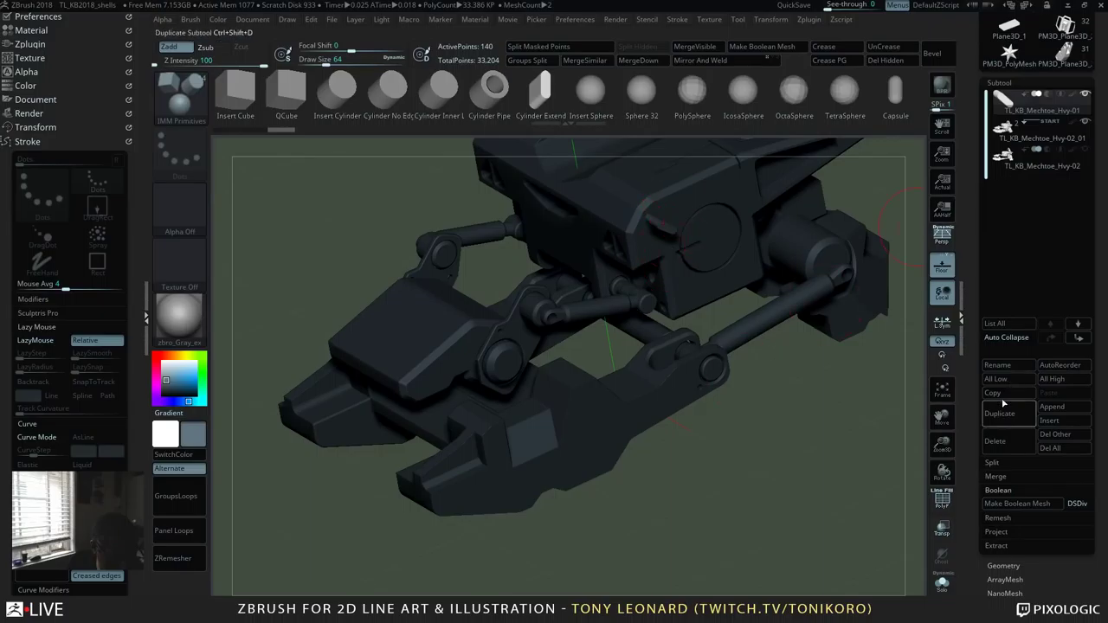
pyautogui.moveTo(977, 562); pyautogui.dragTo(984, 454)
pyautogui.click(1004, 255)
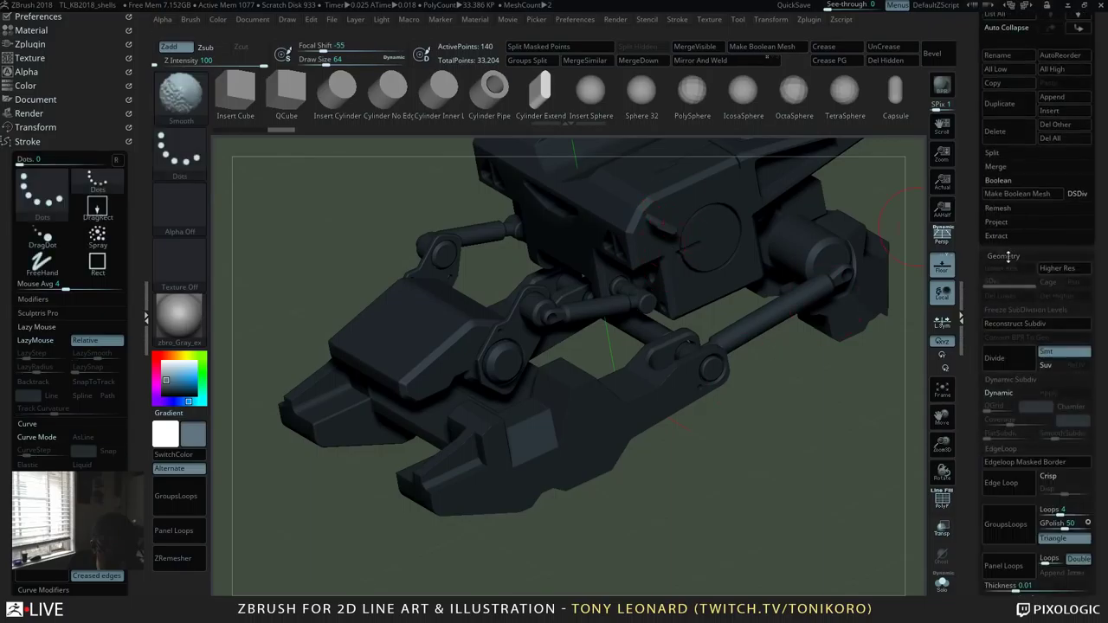
# Step: Mirror and weld the split-off piece onto the mech's opposite side
pyautogui.moveTo(973, 555); pyautogui.dragTo(984, 468)
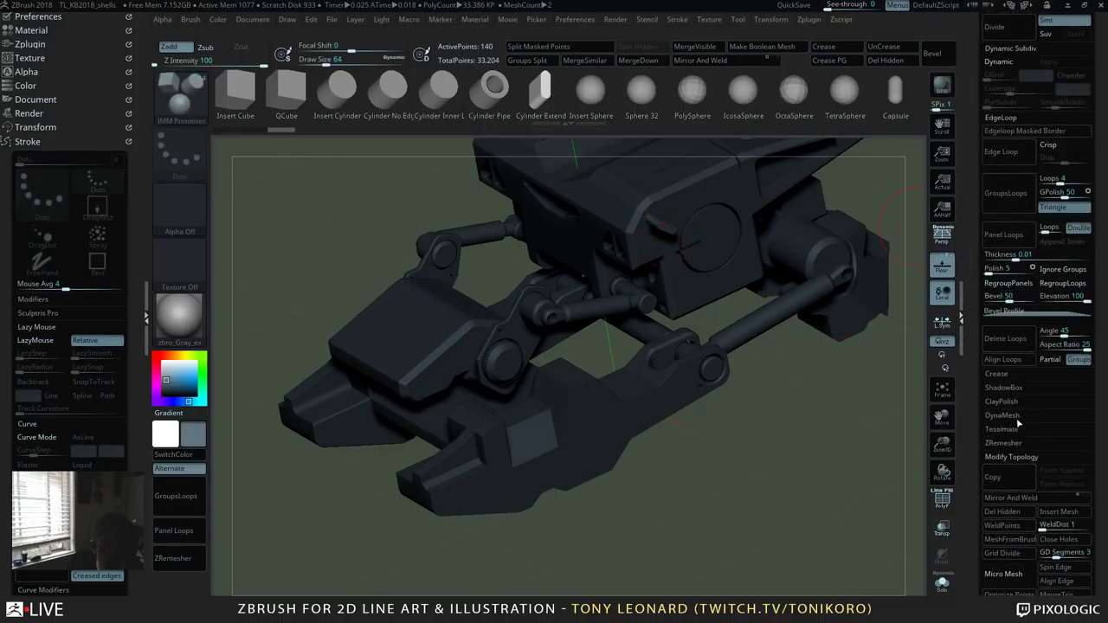
pyautogui.click(1036, 499)
pyautogui.moveTo(714, 438); pyautogui.dragTo(765, 502)
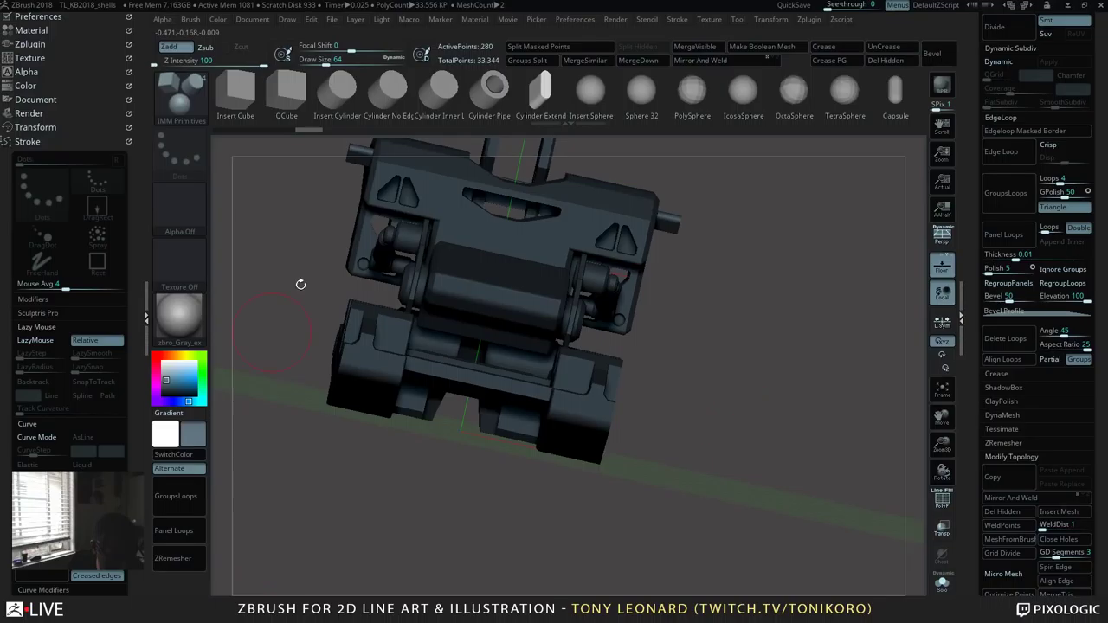
# Step: In front view, nudge the mirrored piece slightly sideways into position with the Move gizmo
pyautogui.press('w')
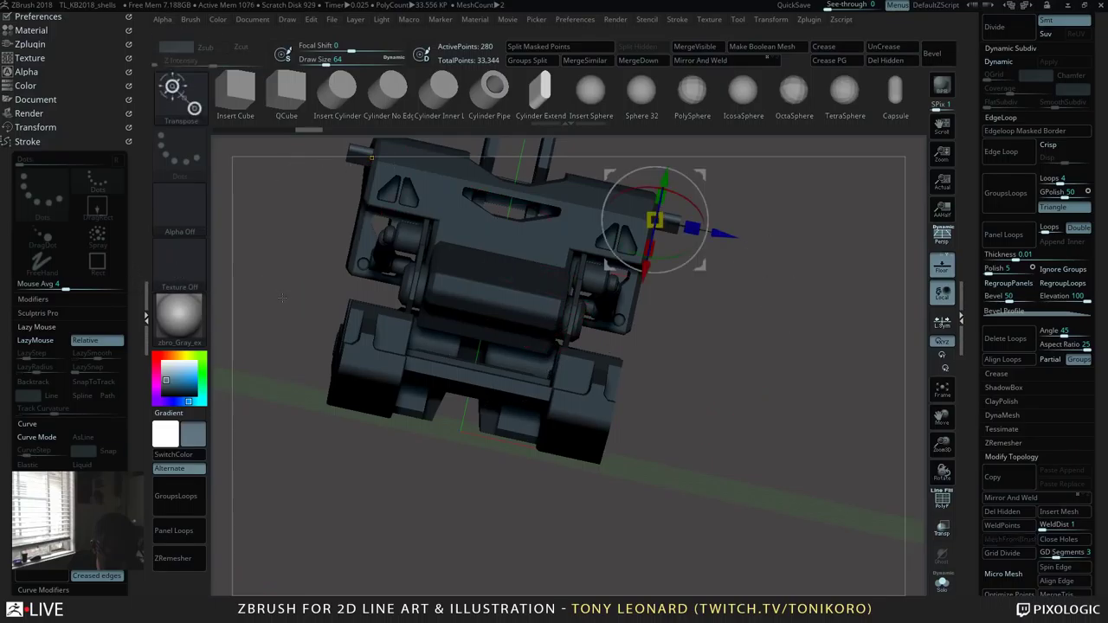
pyautogui.click(371, 157)
pyautogui.moveTo(704, 177); pyautogui.dragTo(740, 292)
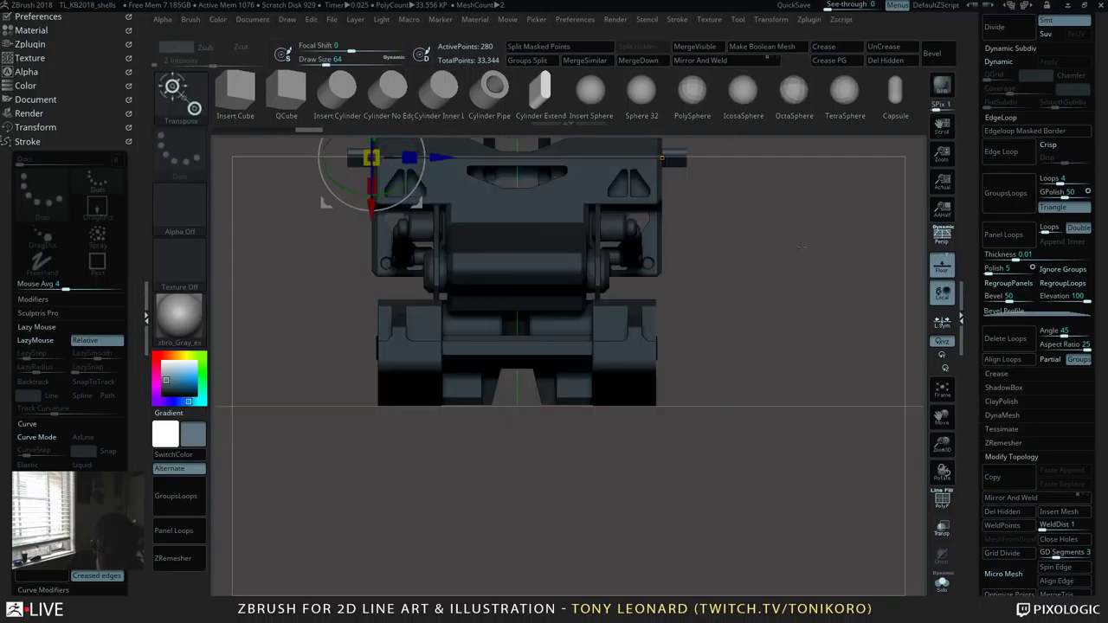
pyautogui.keyDown('alt'); pyautogui.moveTo(800, 239); pyautogui.dragTo(819, 390); pyautogui.keyUp('alt')
pyautogui.moveTo(459, 309)
pyautogui.mouseDown()
pyautogui.moveTo(477, 309)
pyautogui.moveTo(456, 312)
pyautogui.moveTo(465, 315)
pyautogui.mouseUp()
pyautogui.moveTo(771, 407); pyautogui.dragTo(736, 431)
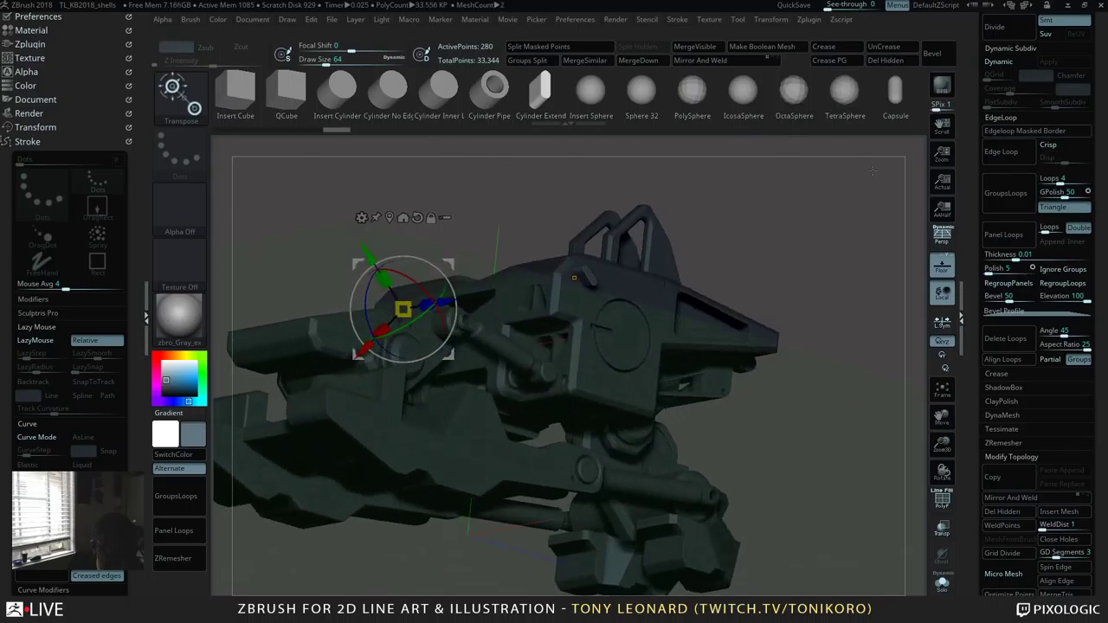
pyautogui.moveTo(976, 108); pyautogui.dragTo(976, 117)
pyautogui.scroll(10, 976, 117)
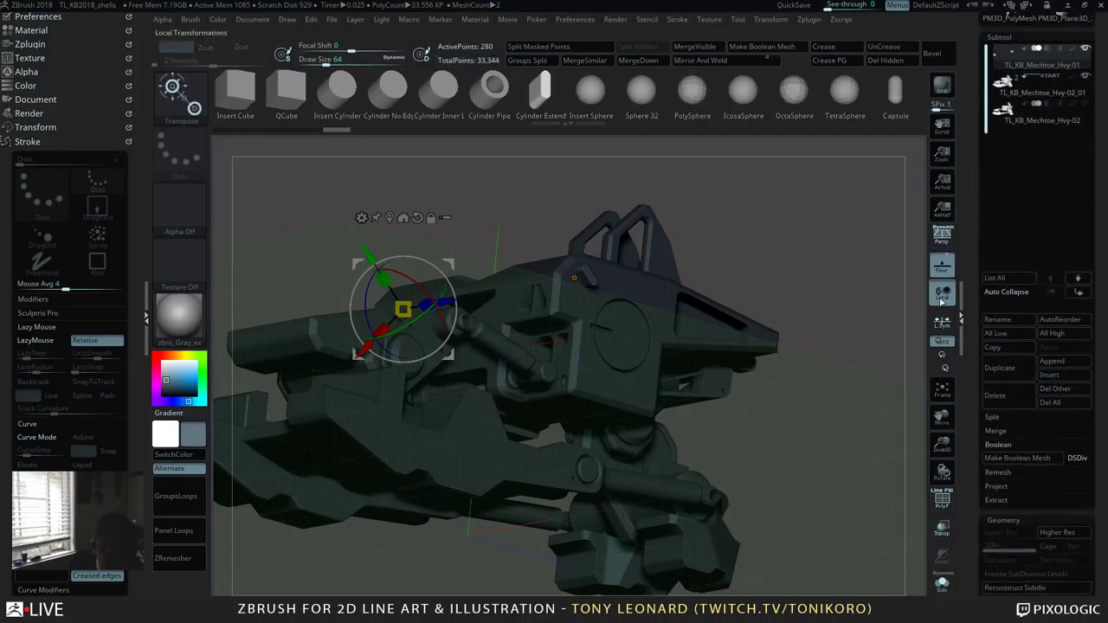
# Step: Turn off the floor grid and return to Draw mode
pyautogui.click(943, 264)
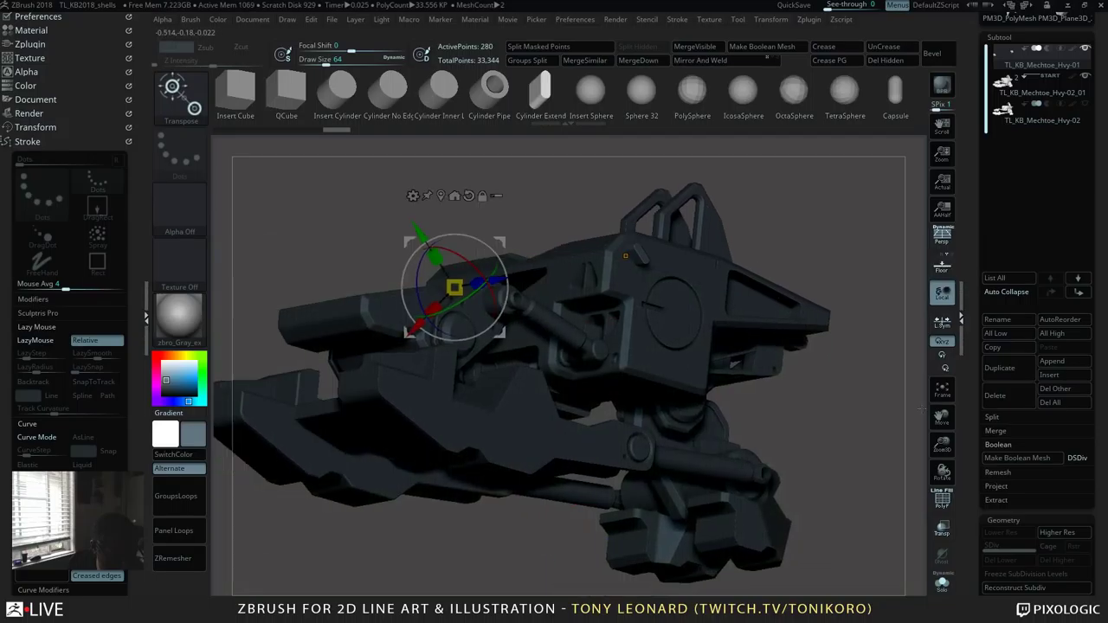
pyautogui.moveTo(942, 418); pyautogui.dragTo(1007, 394)
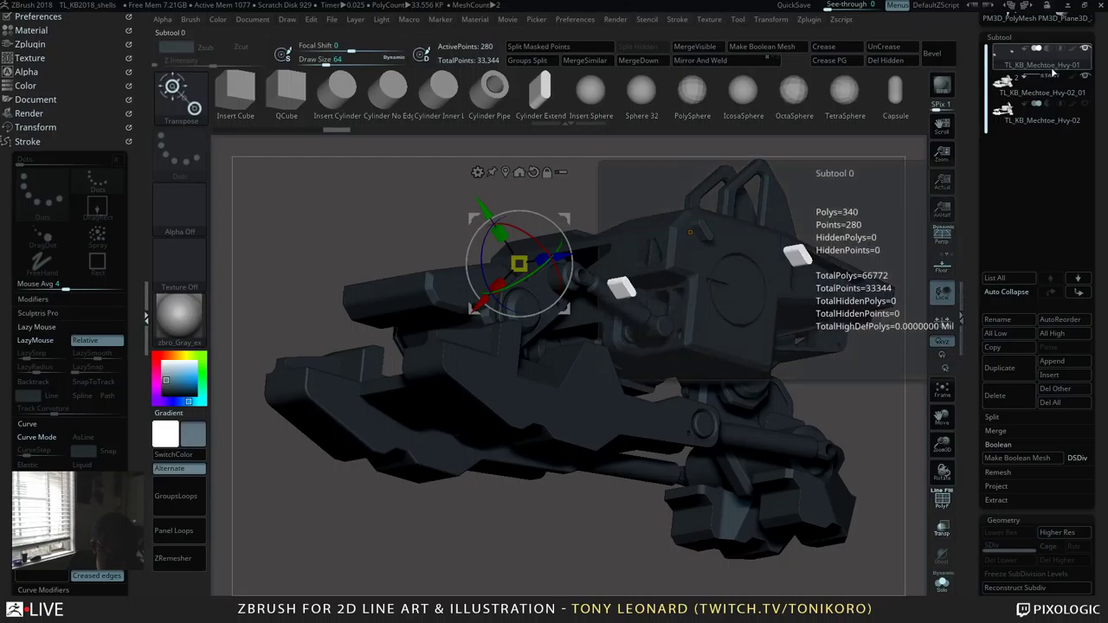
pyautogui.press('q')
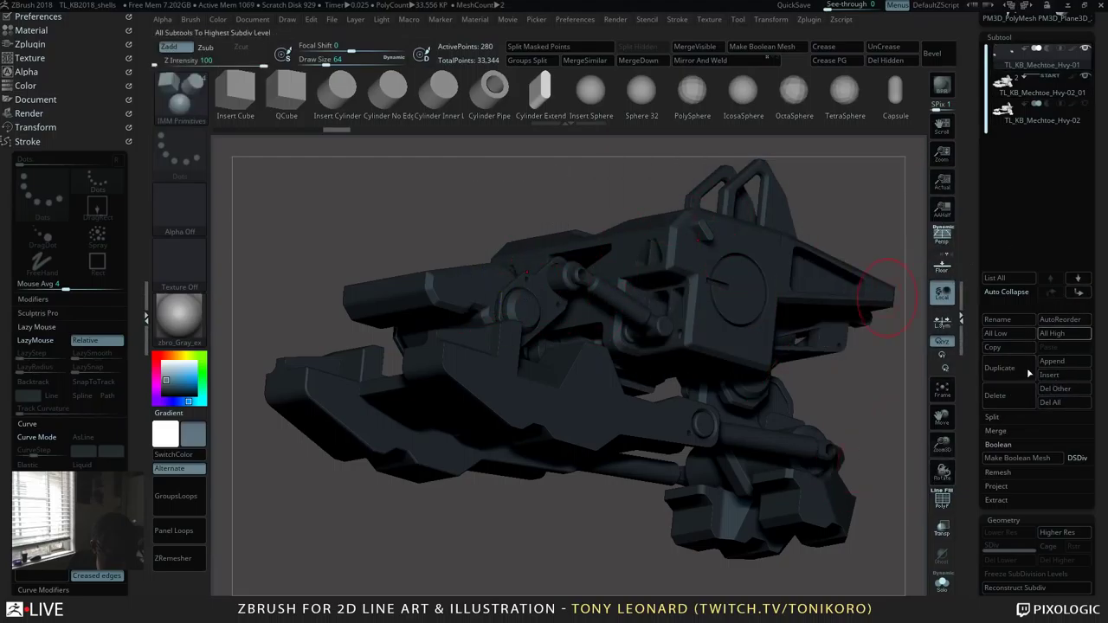
# Step: Move TL_KB_Mechtoe_Hvy-01 below Hvy-02_01 in the subtool list and make Hvy-02_01 active
pyautogui.click(1079, 292)
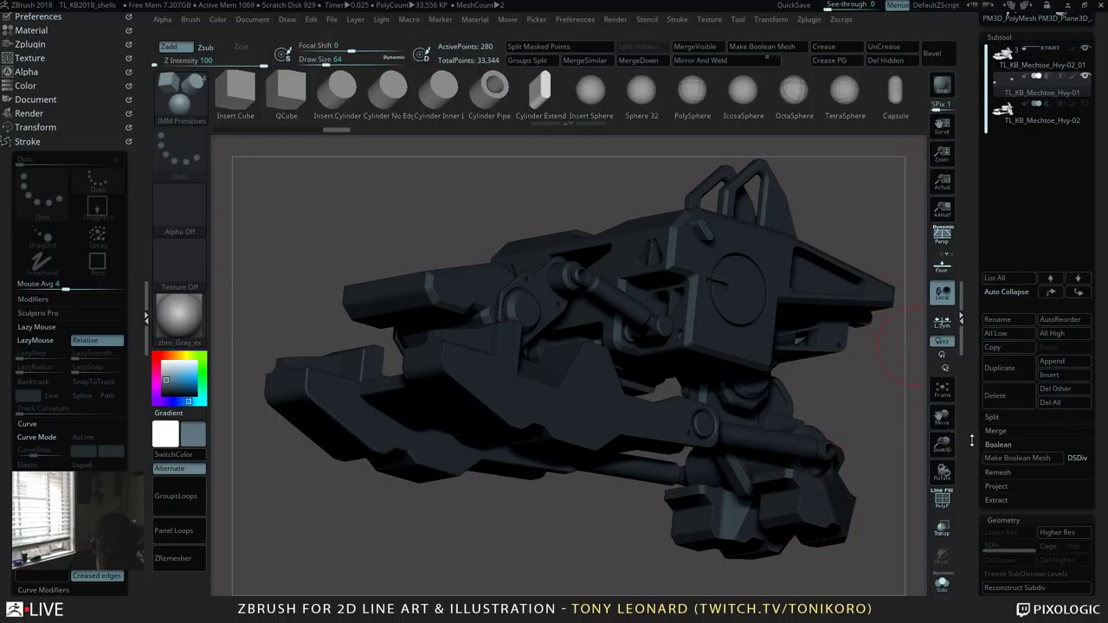
pyautogui.scroll(3, 1077, 127)
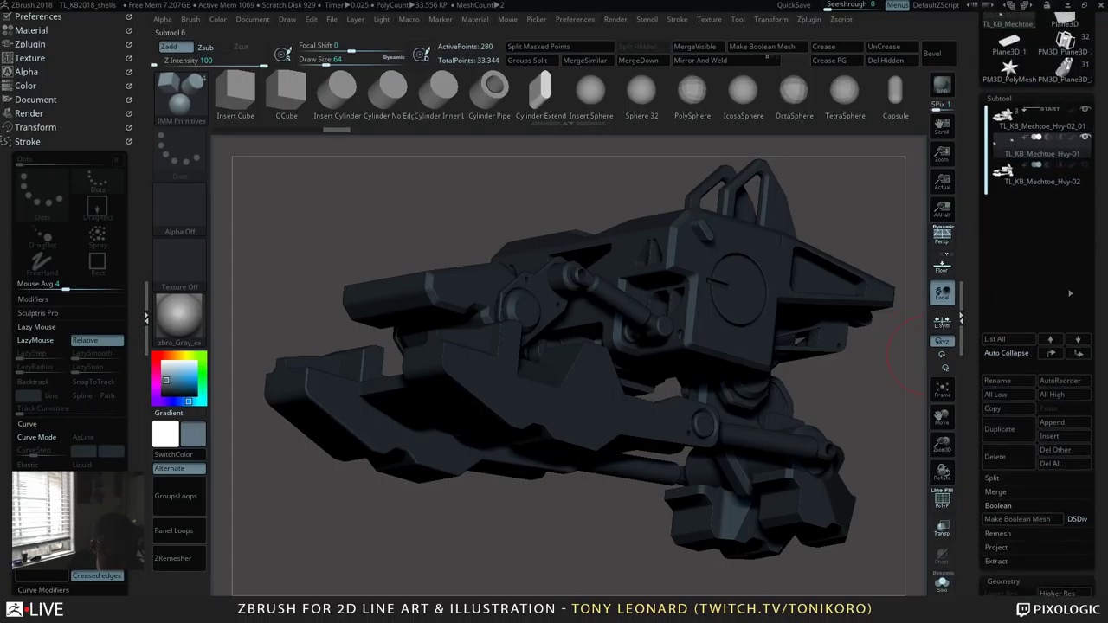
pyautogui.scroll(-1, 968, 500)
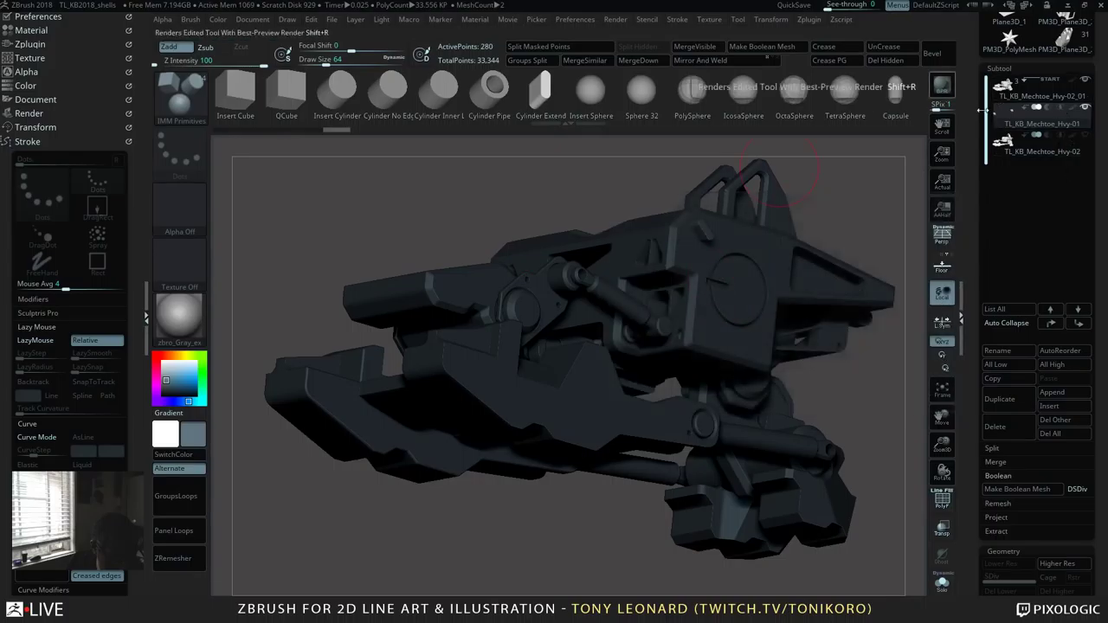
pyautogui.click(1050, 108)
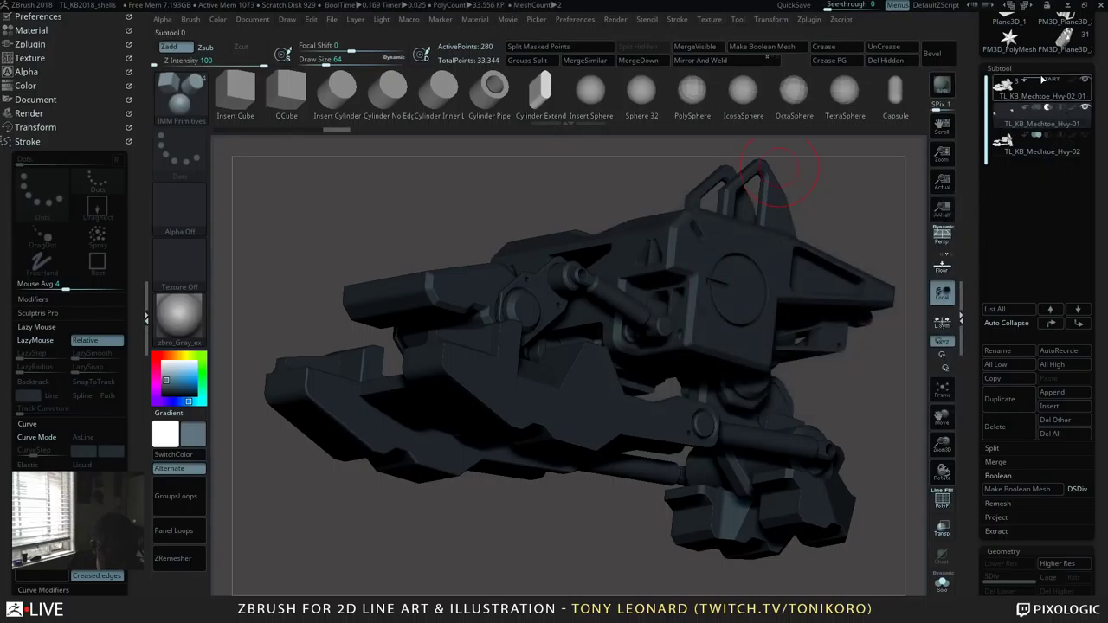
pyautogui.keyDown('alt'); pyautogui.click(559, 207); pyautogui.keyUp('alt')
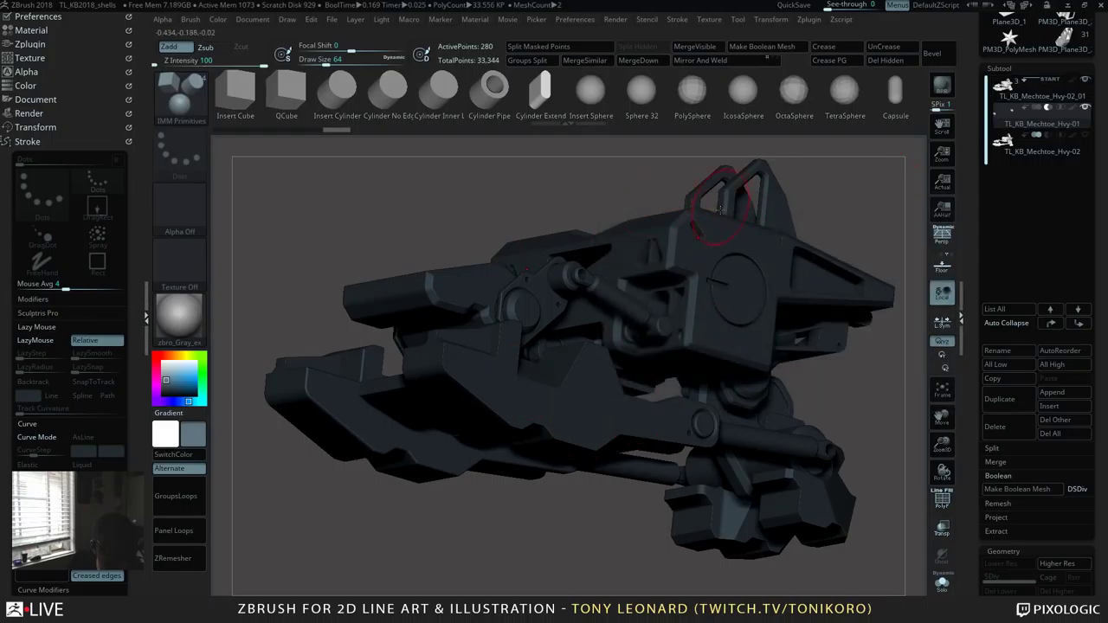
pyautogui.moveTo(868, 198); pyautogui.dragTo(541, 192)
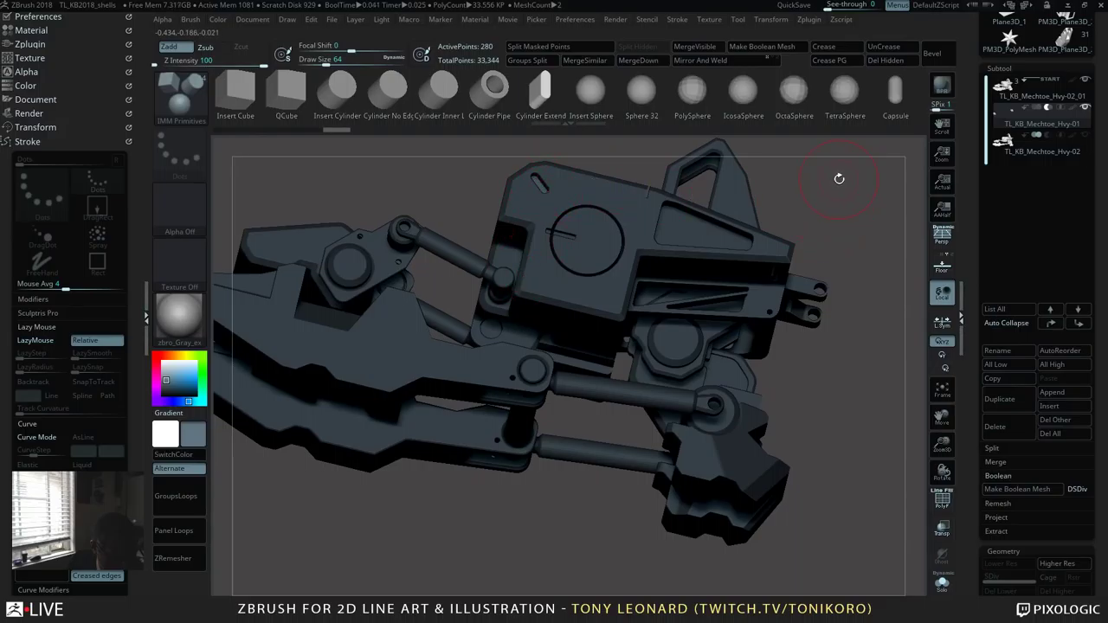
pyautogui.moveTo(889, 197); pyautogui.dragTo(881, 218)
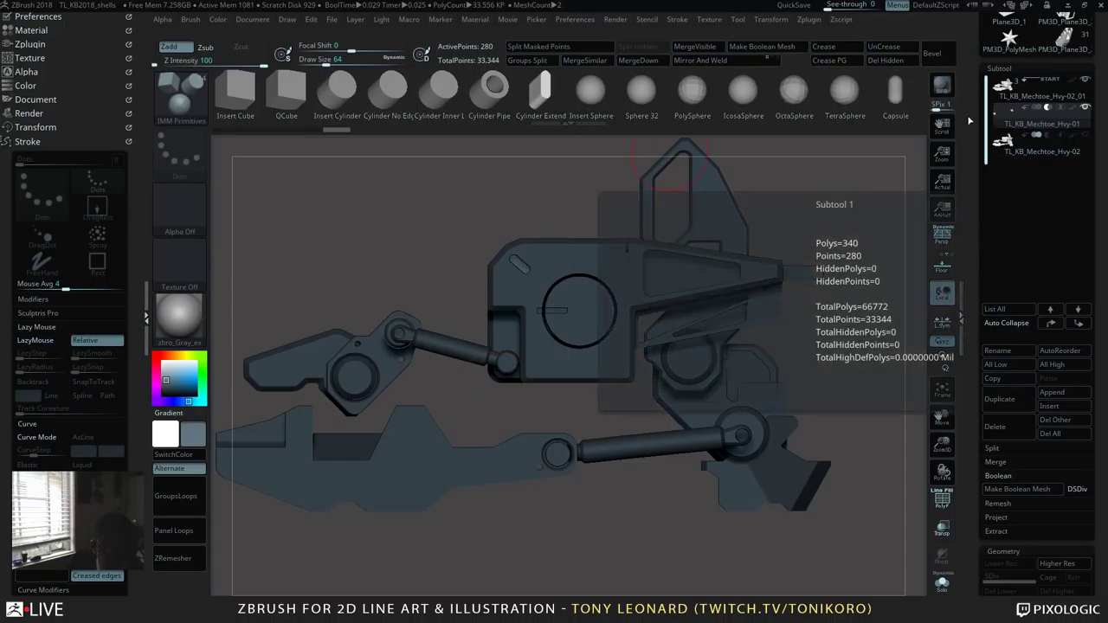
# Step: In flat side view, angle the Move gizmo to about 40 degrees
pyautogui.press('w')
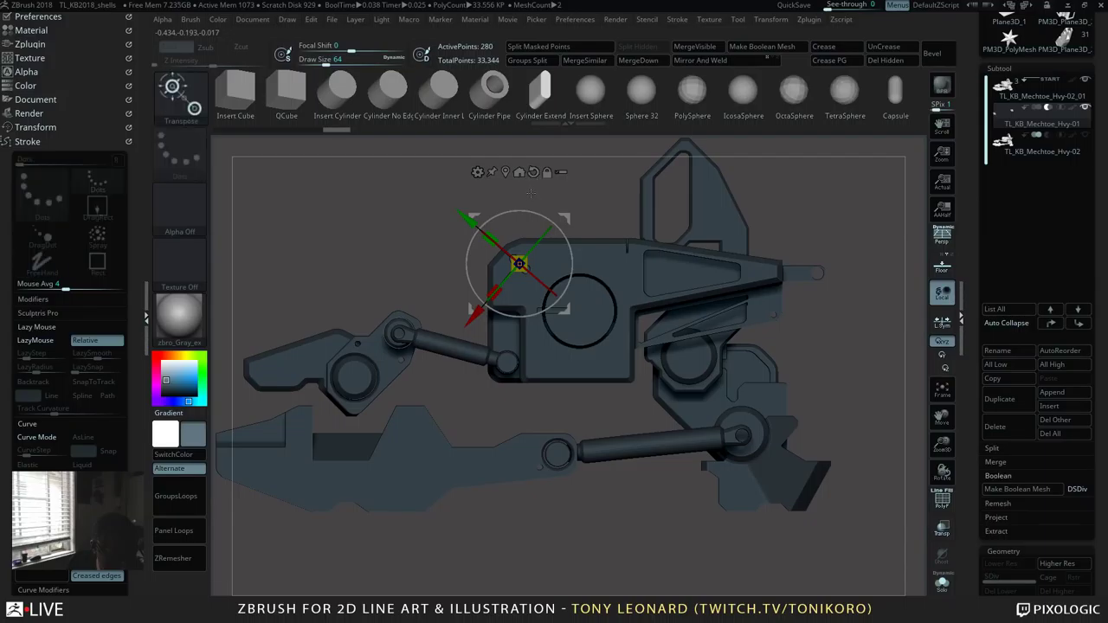
pyautogui.moveTo(594, 176); pyautogui.dragTo(547, 173)
pyautogui.moveTo(511, 314); pyautogui.dragTo(536, 313)
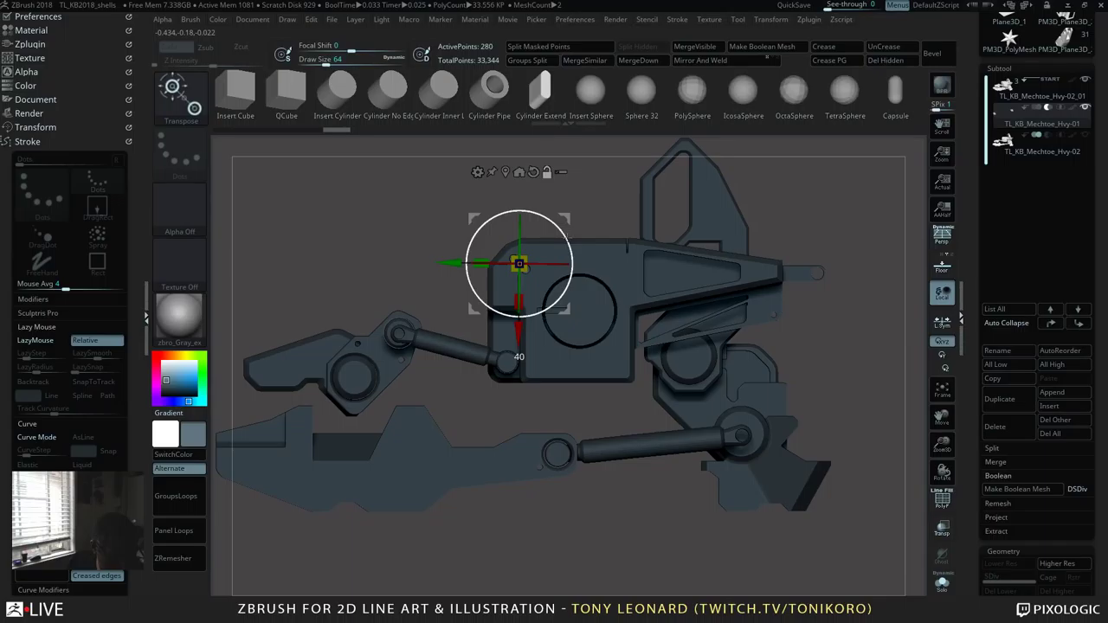
pyautogui.moveTo(537, 313); pyautogui.dragTo(540, 313)
pyautogui.moveTo(568, 230); pyautogui.dragTo(570, 232)
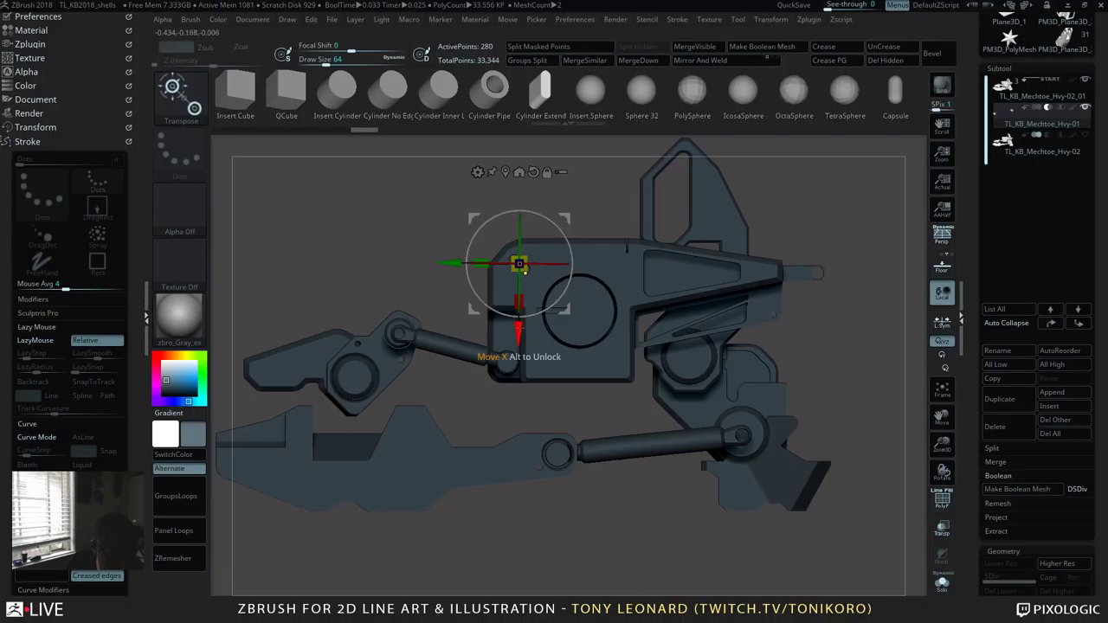
# Step: Slide the part down and to the right, then reorient the transpose gizmo about 95 degrees
pyautogui.moveTo(517, 329); pyautogui.dragTo(518, 349)
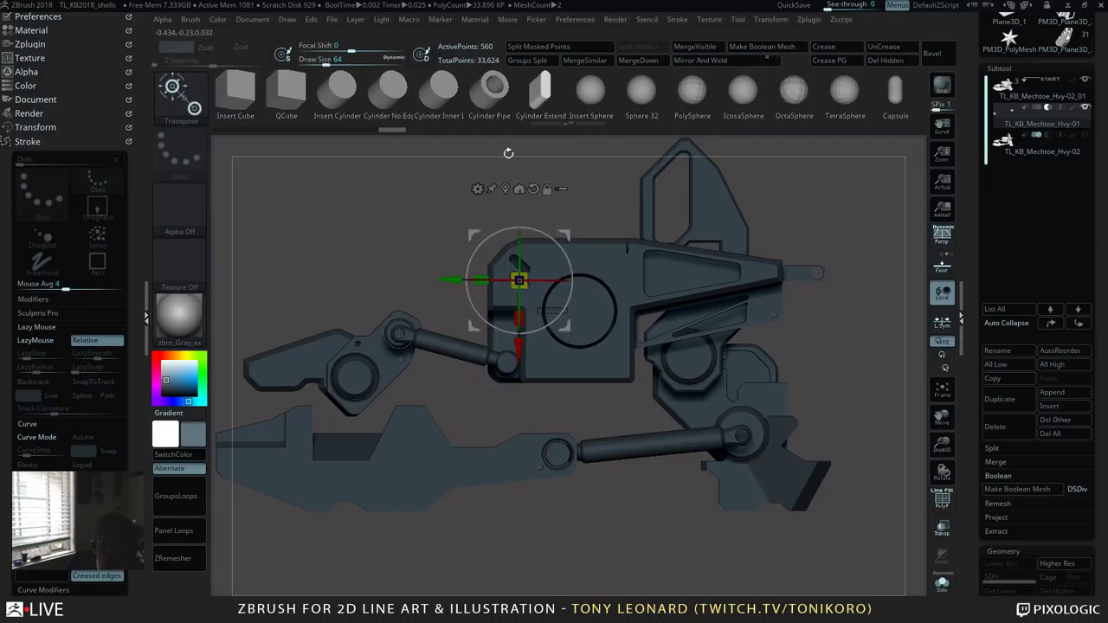
pyautogui.moveTo(518, 286); pyautogui.dragTo(515, 251, button='right')
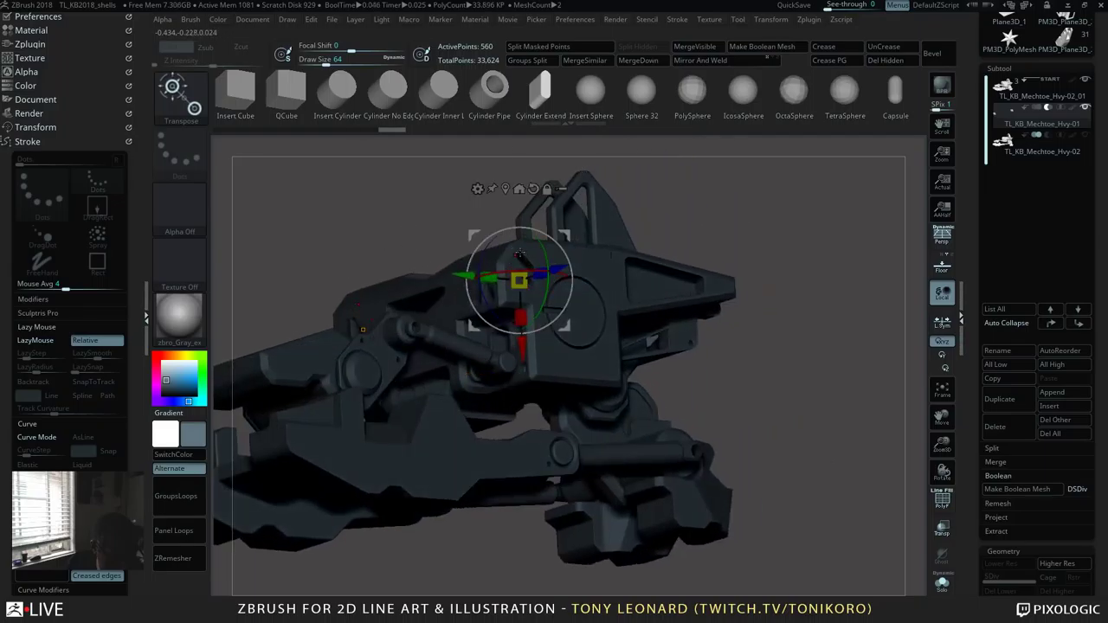
pyautogui.moveTo(363, 329); pyautogui.dragTo(549, 145, button='right')
pyautogui.moveTo(518, 347); pyautogui.dragTo(518, 431)
pyautogui.moveTo(443, 362); pyautogui.dragTo(467, 367)
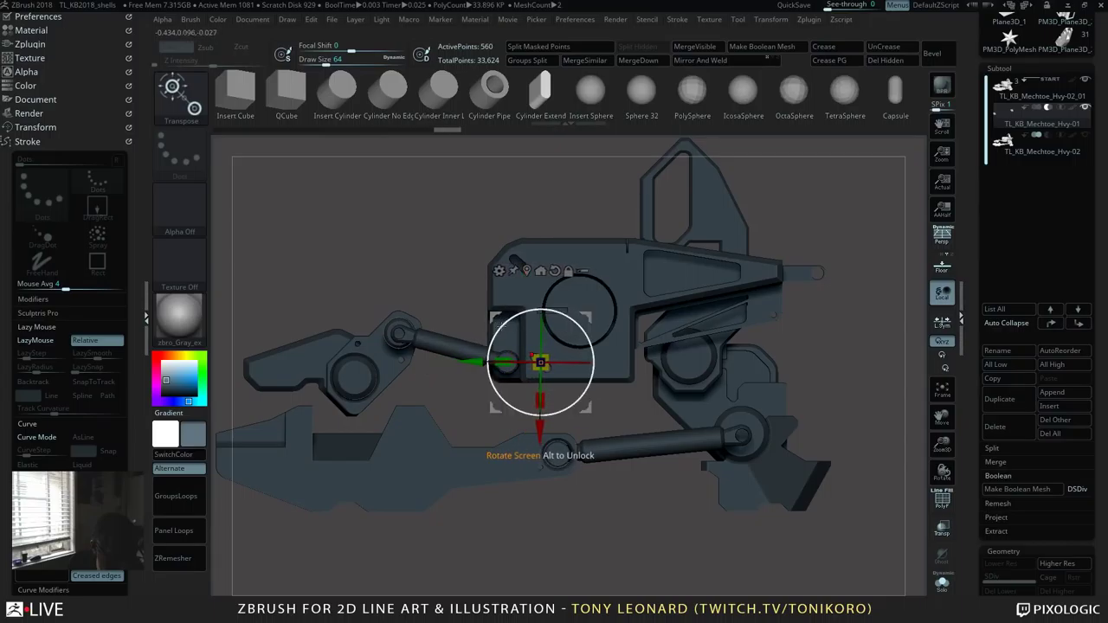
pyautogui.keyDown('alt'); pyautogui.moveTo(540, 417); pyautogui.dragTo(593, 362); pyautogui.keyUp('alt')
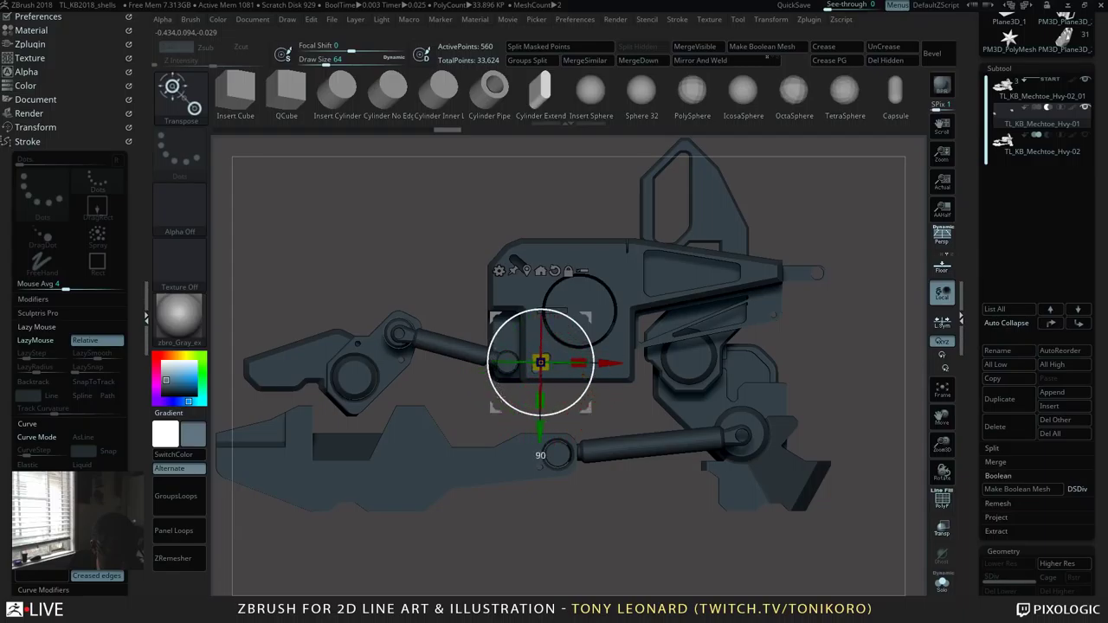
# Step: Return to the IMM Primitives brush and orbit the mech in a tilted perspective
pyautogui.click(546, 110)
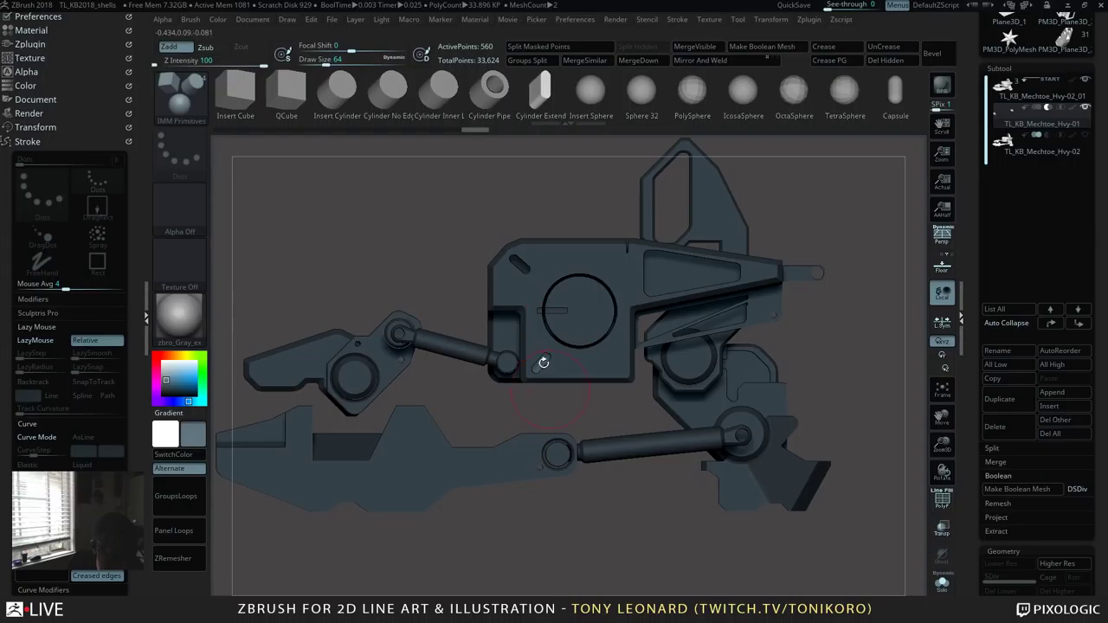
pyautogui.moveTo(852, 351); pyautogui.dragTo(856, 381)
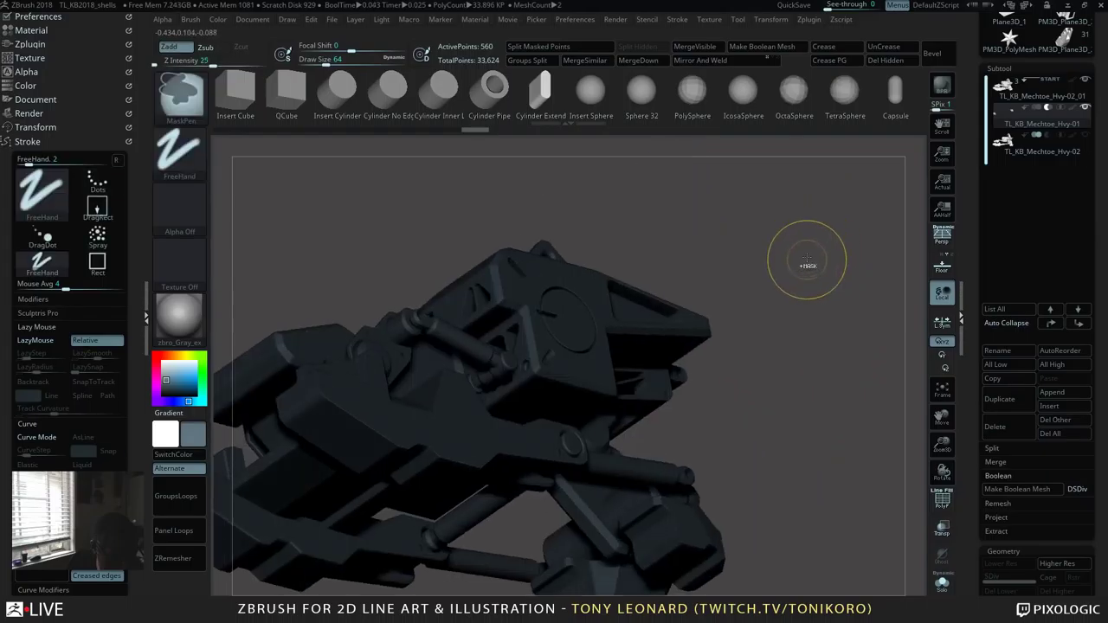
pyautogui.moveTo(817, 351); pyautogui.dragTo(518, 384)
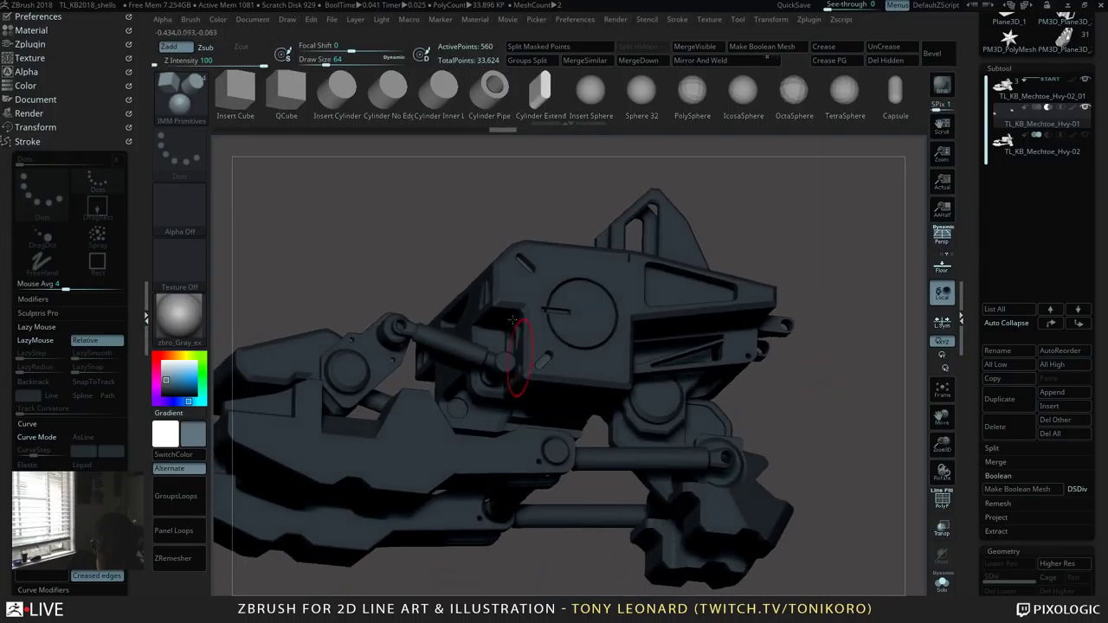
pyautogui.keyDown('shift'); pyautogui.moveTo(853, 363); pyautogui.dragTo(597, 458); pyautogui.keyUp('shift')
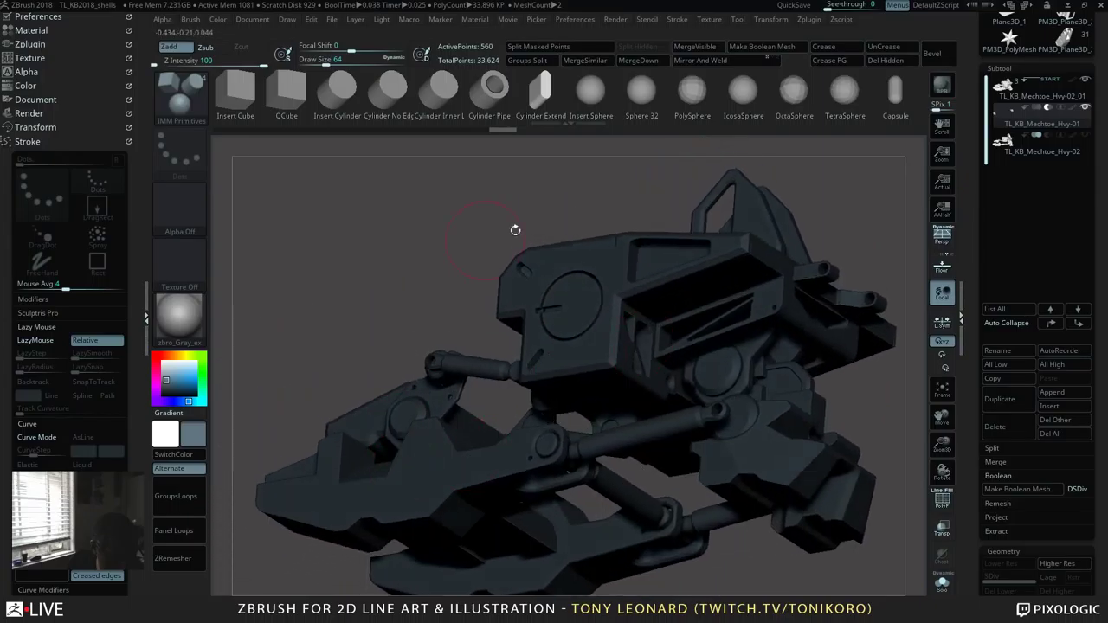
# Step: Append the UMesh mech as a new subtool beneath Hvy-02_01 and make it active
pyautogui.click(1041, 110)
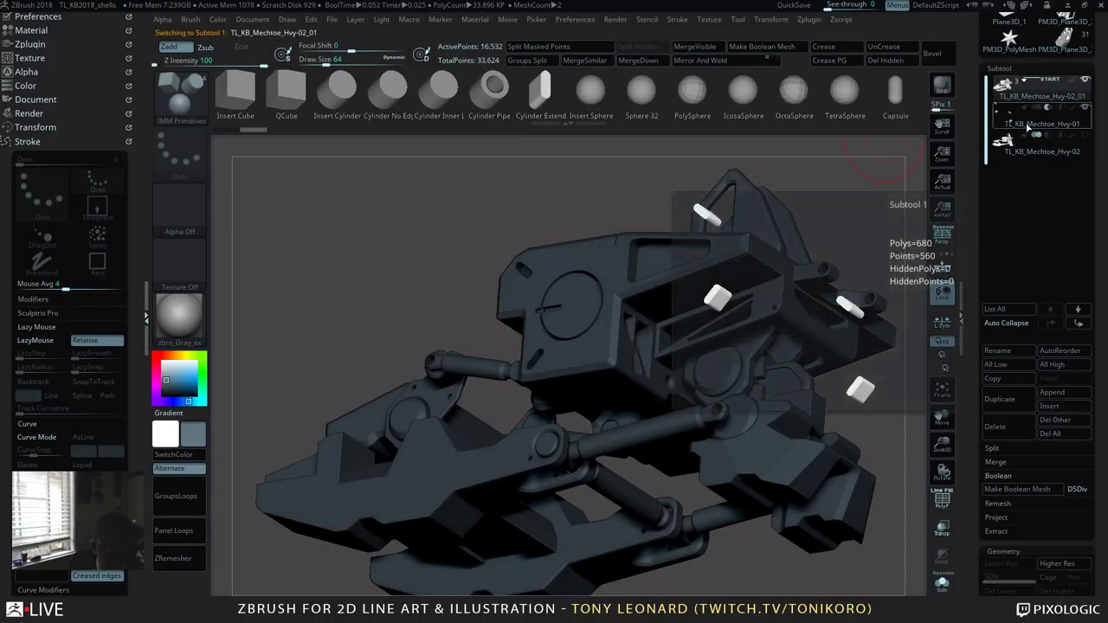
pyautogui.scroll(-3, 1030, 389)
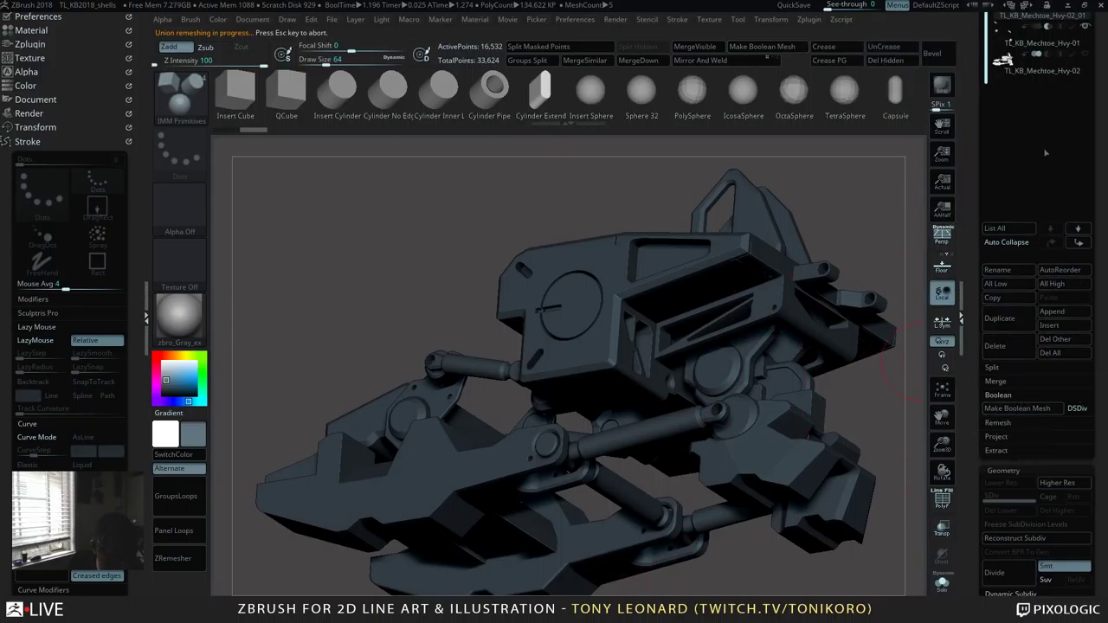
pyautogui.click(1071, 316)
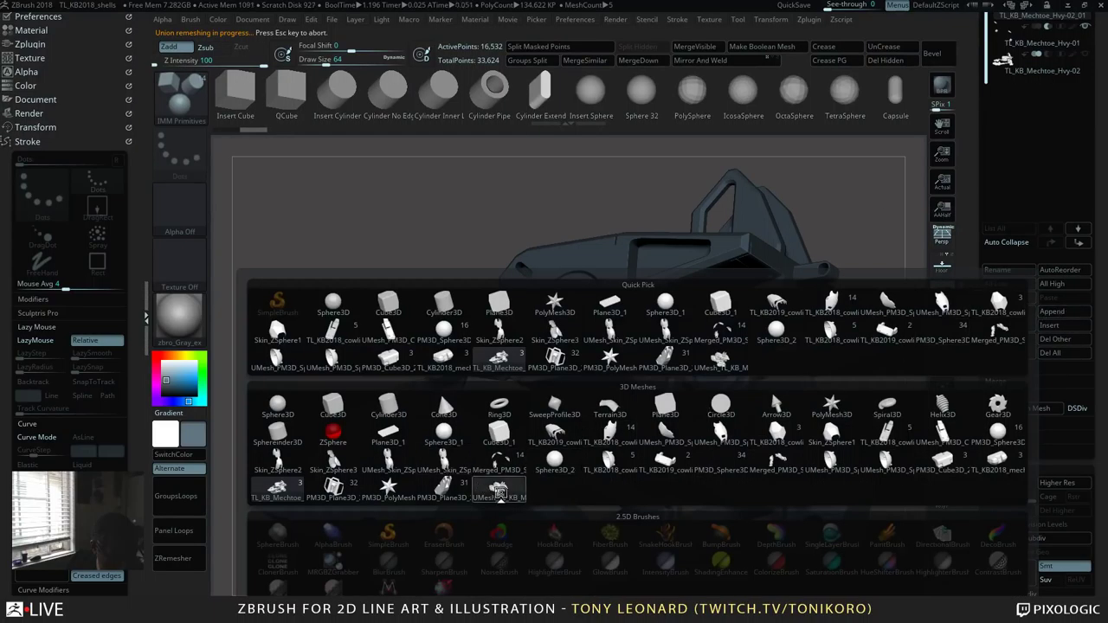
pyautogui.click(465, 472)
pyautogui.click(1042, 99)
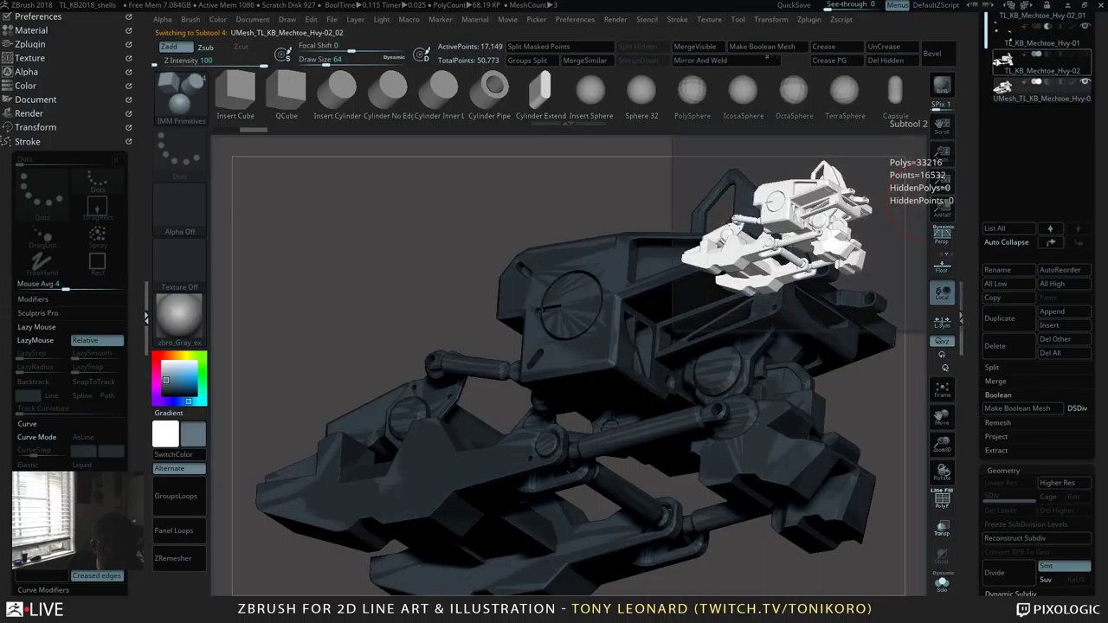
# Step: Solo the UMesh subtool, orbit to a new angle, and render a BPR preview
pyautogui.moveTo(1082, 63); pyautogui.dragTo(1089, 234)
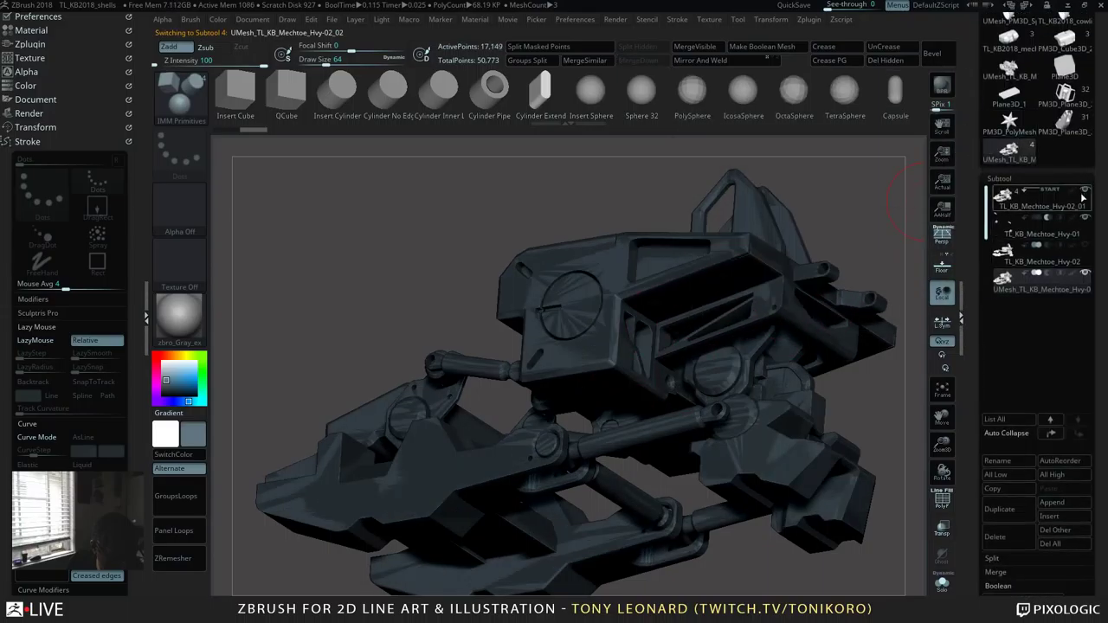
pyautogui.keyDown('shift'); pyautogui.click(1085, 190); pyautogui.keyUp('shift')
pyautogui.moveTo(790, 164); pyautogui.dragTo(485, 337)
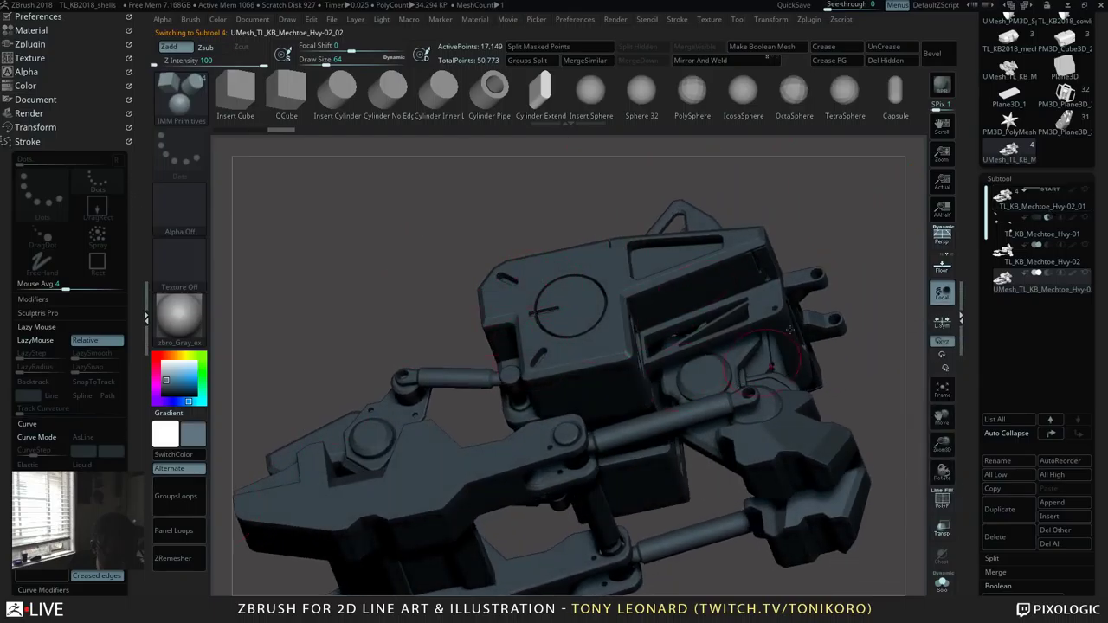
pyautogui.click(942, 84)
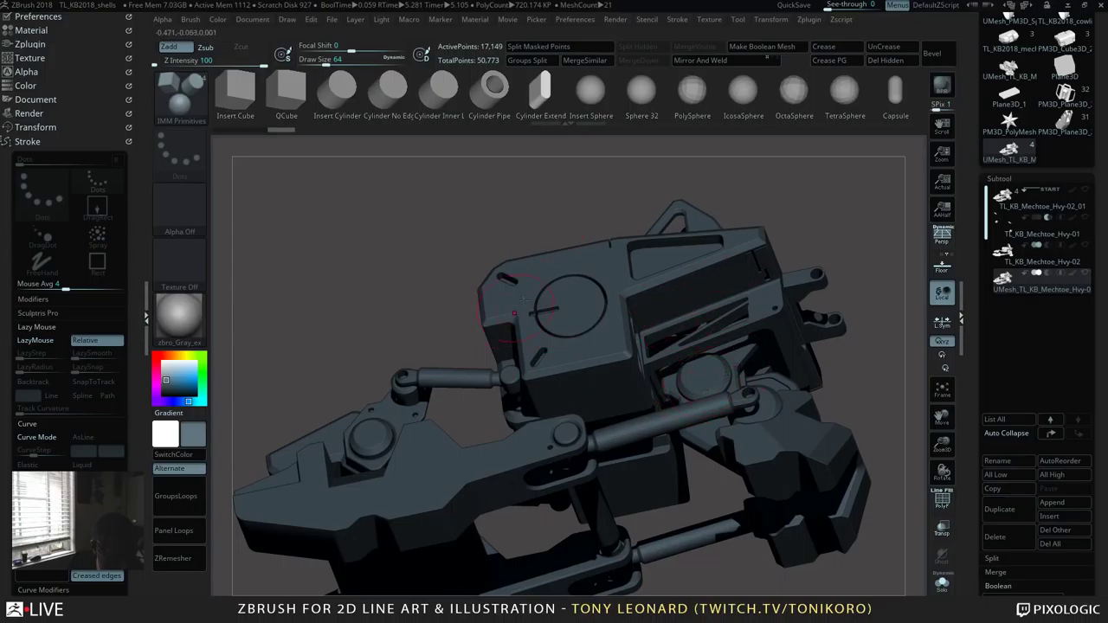
pyautogui.hotkey('alt', 'Tab')
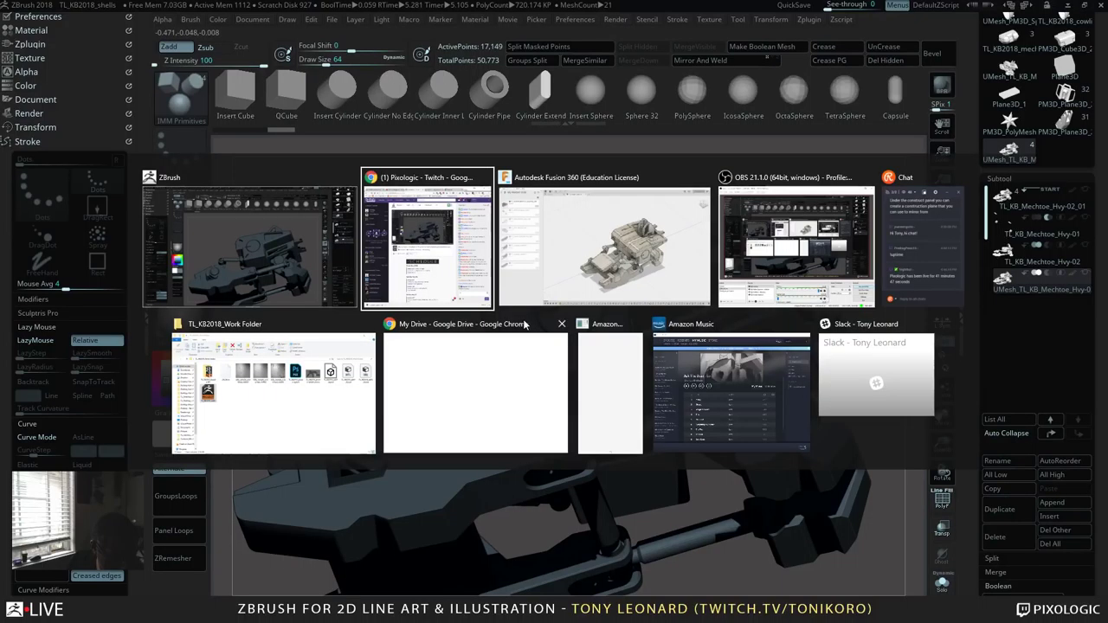
# Step: From ZBrush, search 'key' in the Start menu and launch KeyShot 7 64
pyautogui.hotkey('alt', 'Tab')
pyautogui.hotkey('alt', 'Tab')
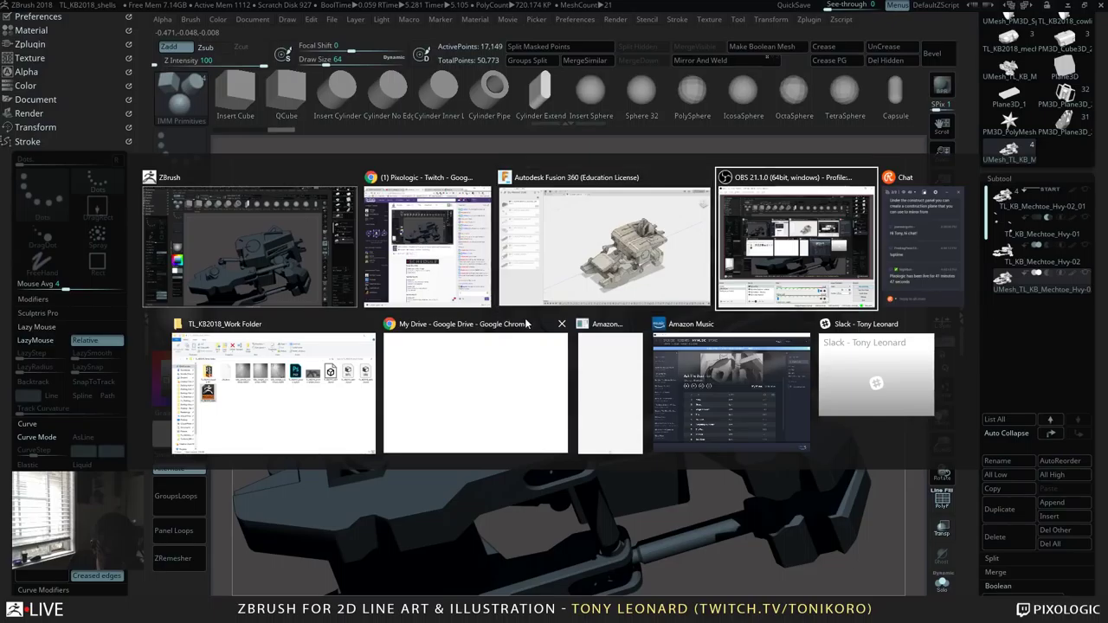
pyautogui.hotkey('alt', 'Tab')
pyautogui.hotkey('alt', 'Tab')
pyautogui.hotkey('alt', 'Tab')
pyautogui.hotkey('alt', 'Tab')
pyautogui.hotkey('alt', 'Tab')
pyautogui.hotkey('alt', 'Tab')
pyautogui.hotkey('alt', 'Tab')
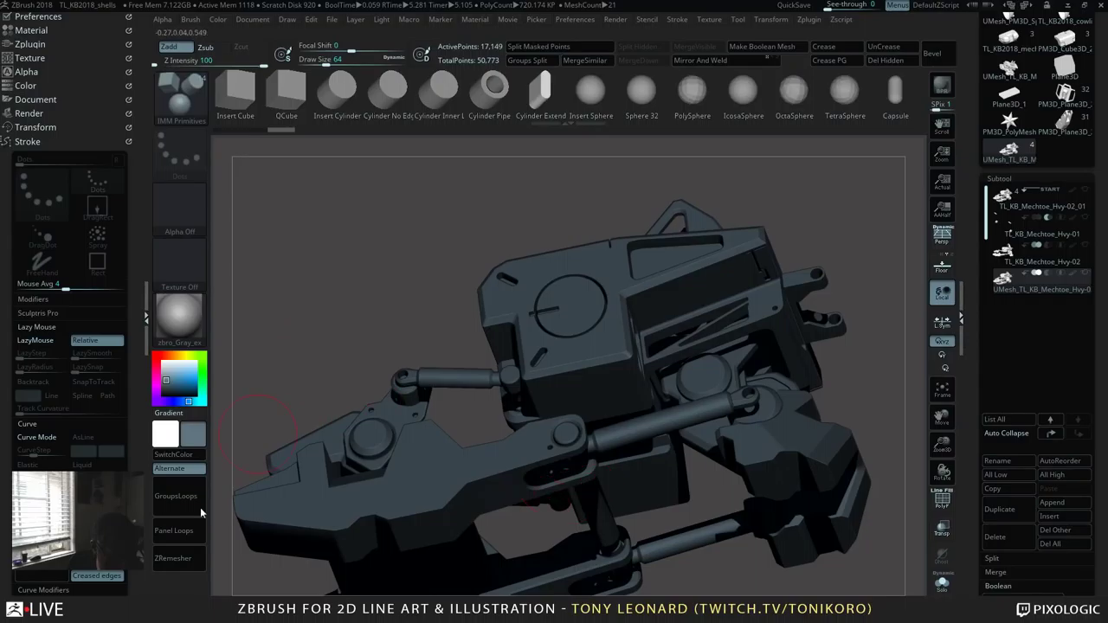
pyautogui.press('super')
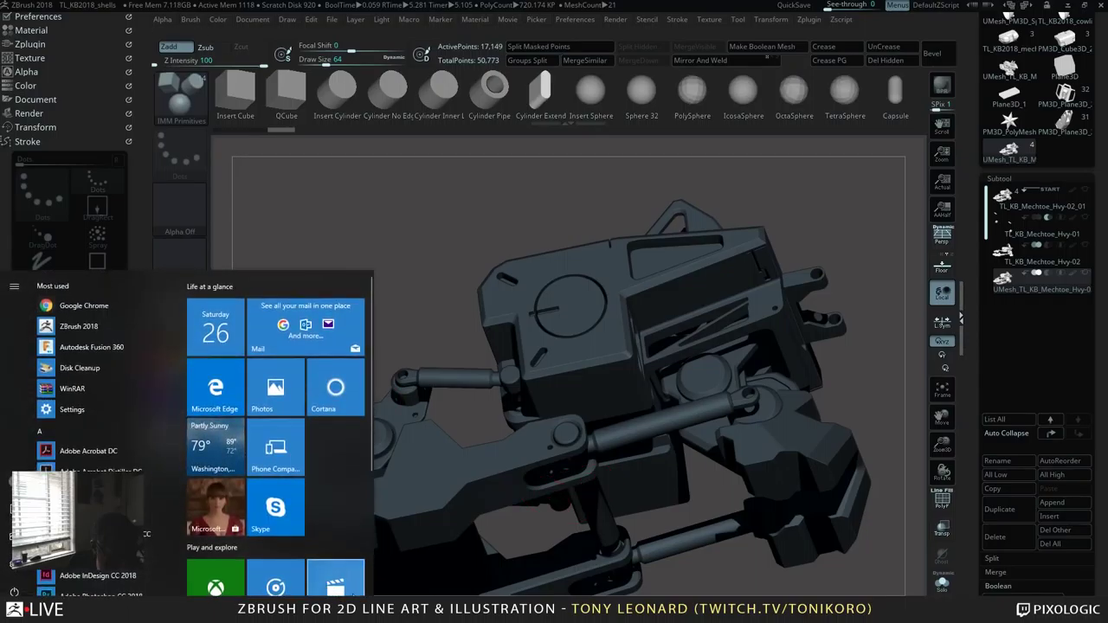
pyautogui.write('k')
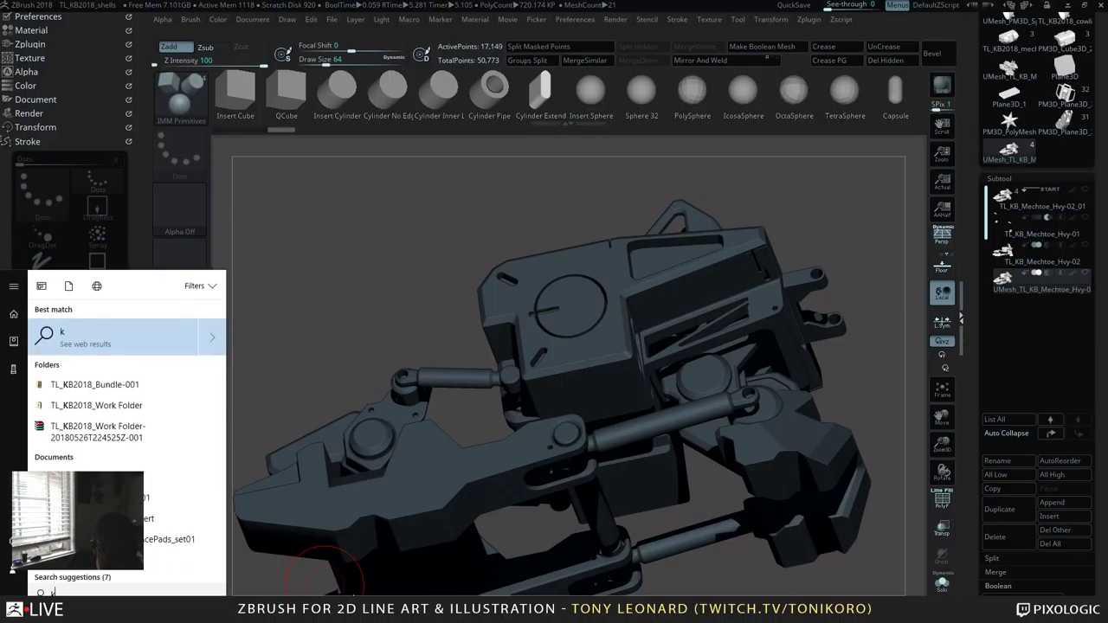
pyautogui.write('ey')
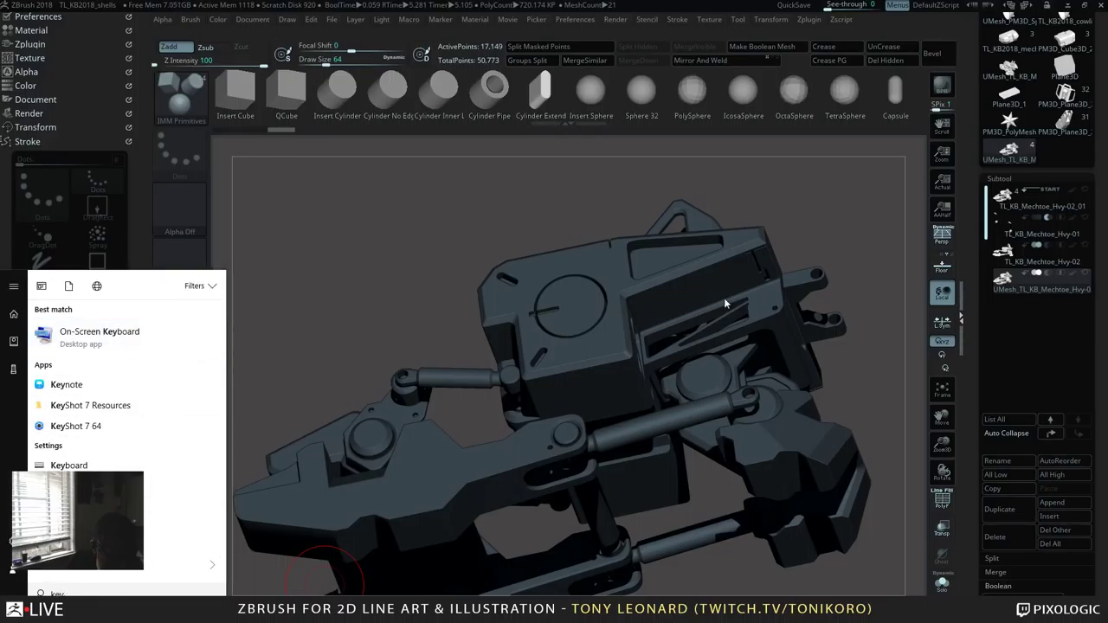
pyautogui.click(393, 401)
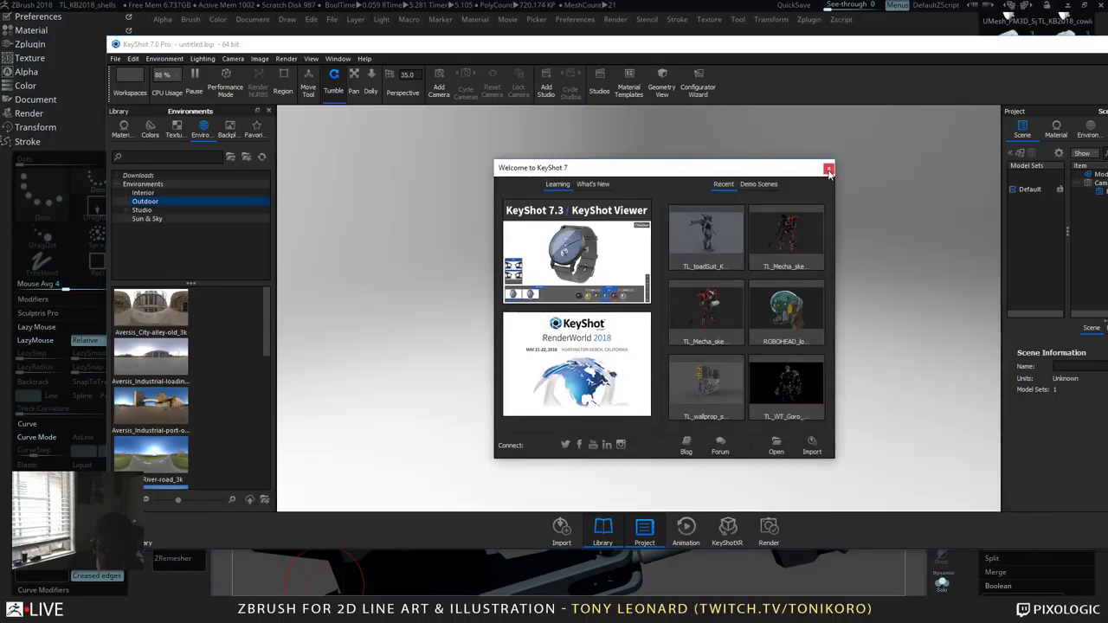
# Step: Close the Welcome to KeyShot 7 screen and switch back to ZBrush
pyautogui.click(828, 169)
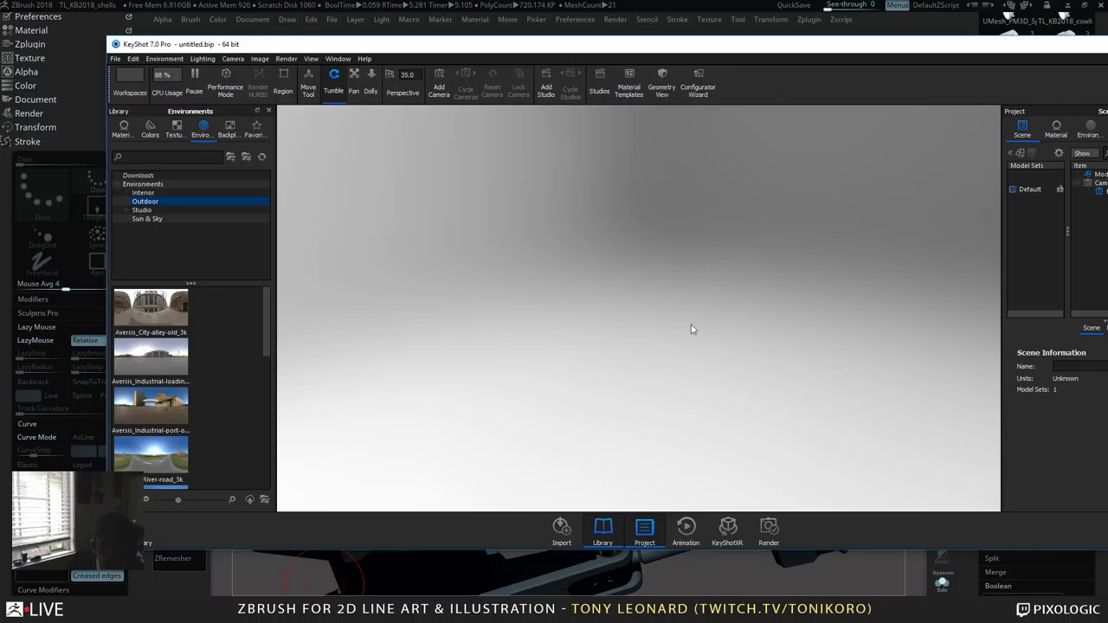
pyautogui.press('super+Tab')
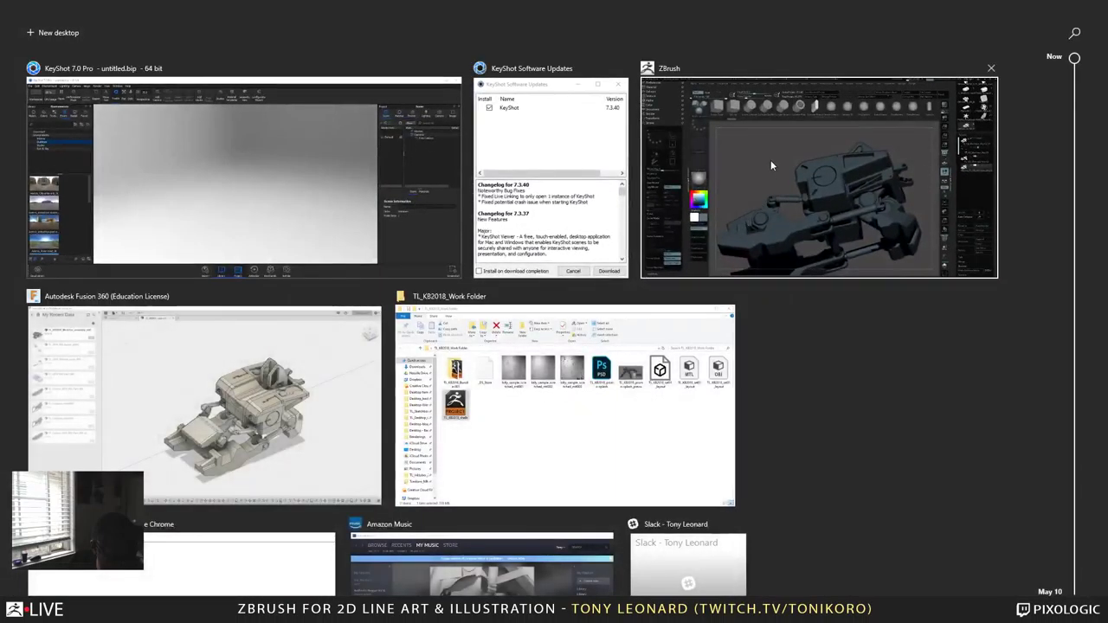
pyautogui.click(771, 162)
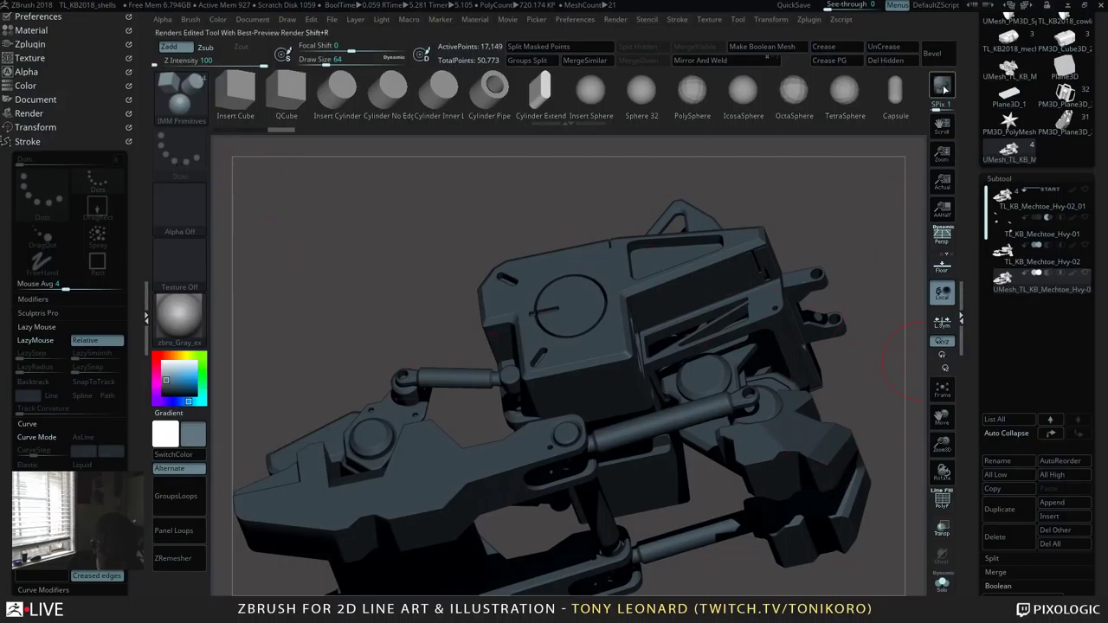
# Step: Enable KeyShot as the external renderer in ZBrush's Render palette and switch to KeyShot
pyautogui.click(35, 141)
pyautogui.click(29, 114)
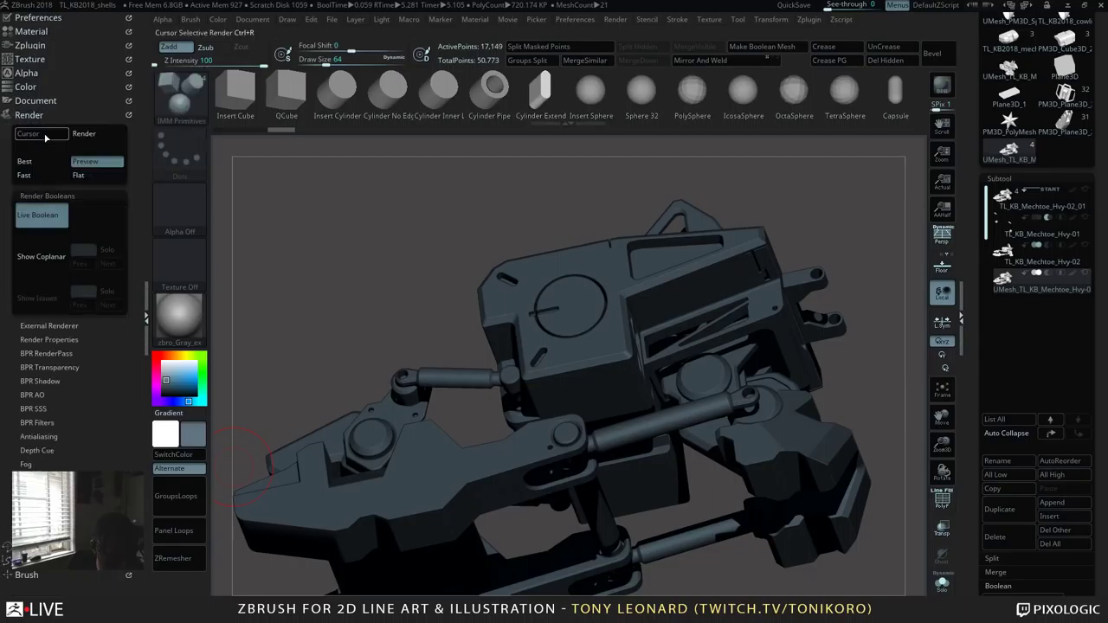
pyautogui.click(80, 337)
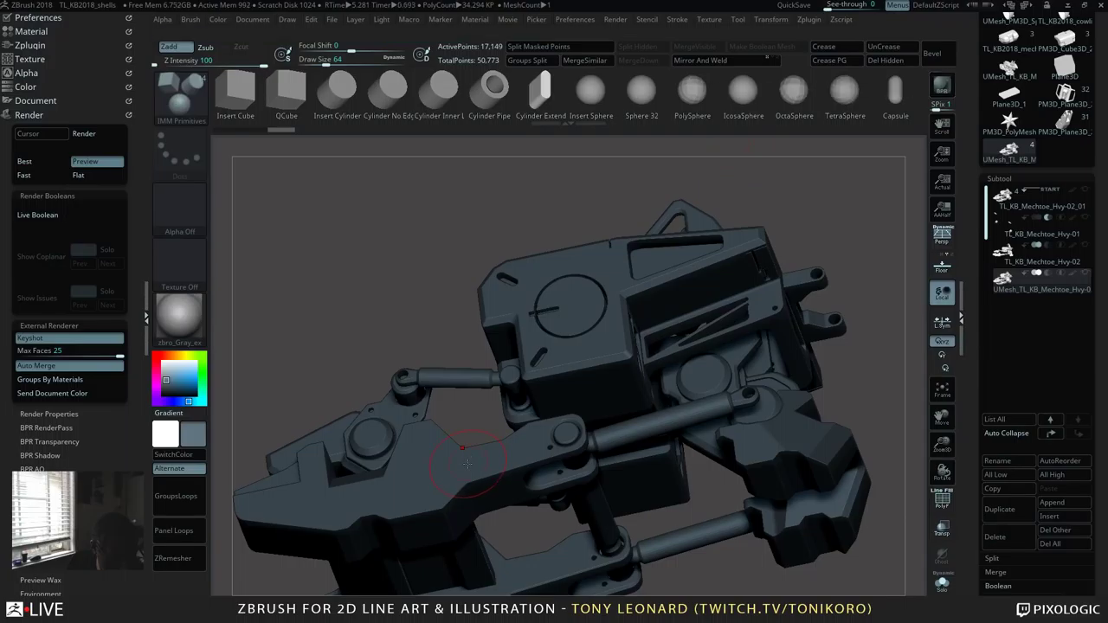
pyautogui.hotkey('alt', 'Tab')
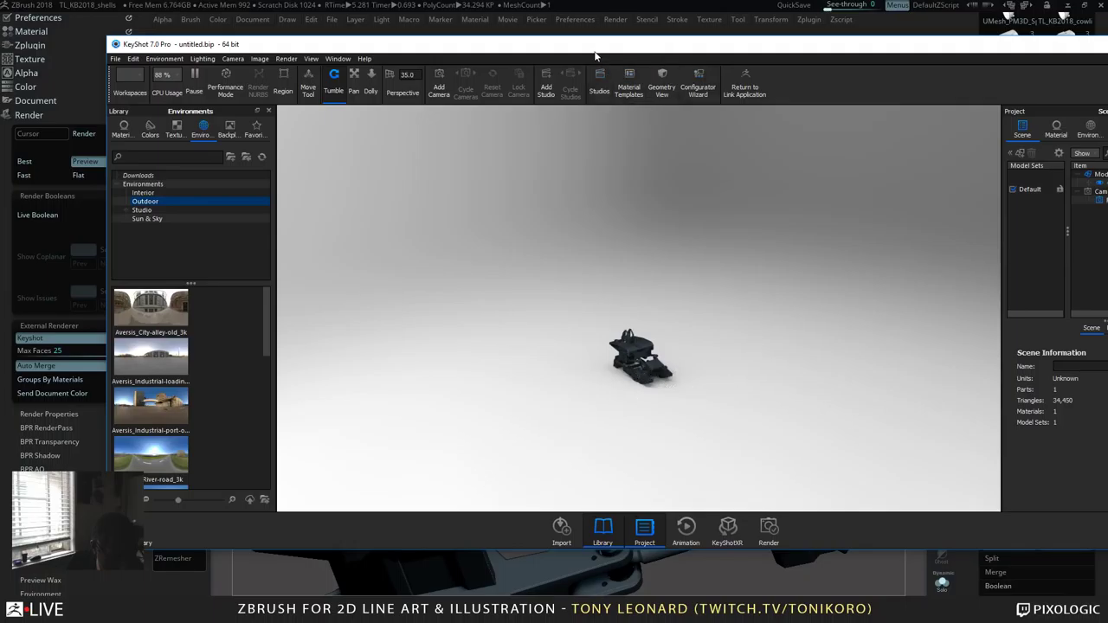
# Step: Shift the KeyShot window down to confirm the mech arrived, then return to ZBrush
pyautogui.moveTo(594, 54); pyautogui.dragTo(487, 12)
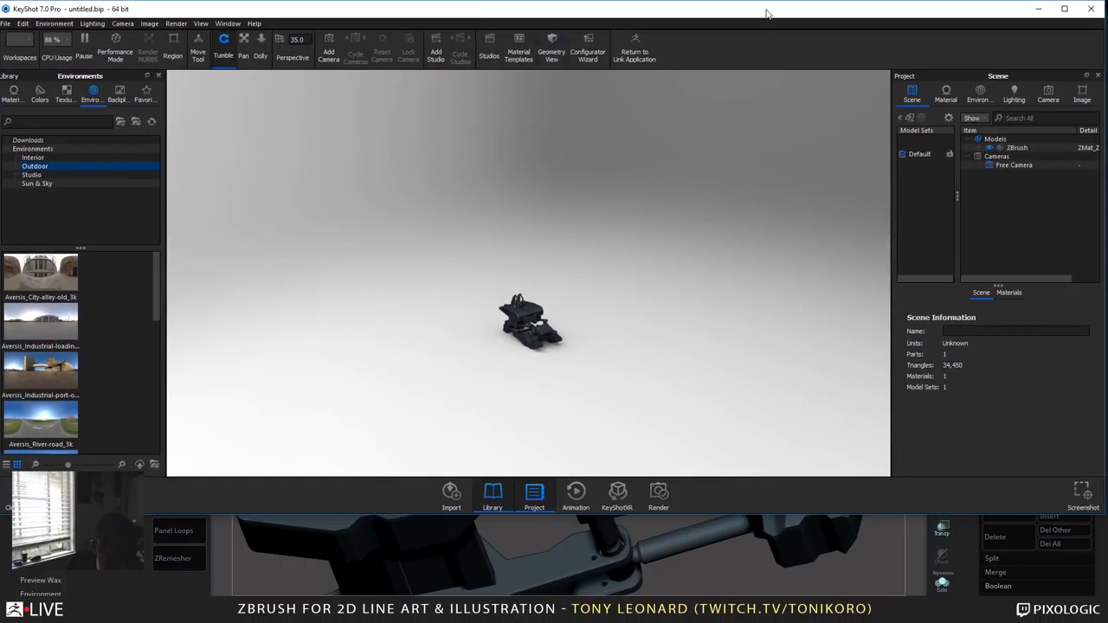
pyautogui.moveTo(767, 13); pyautogui.dragTo(764, 53)
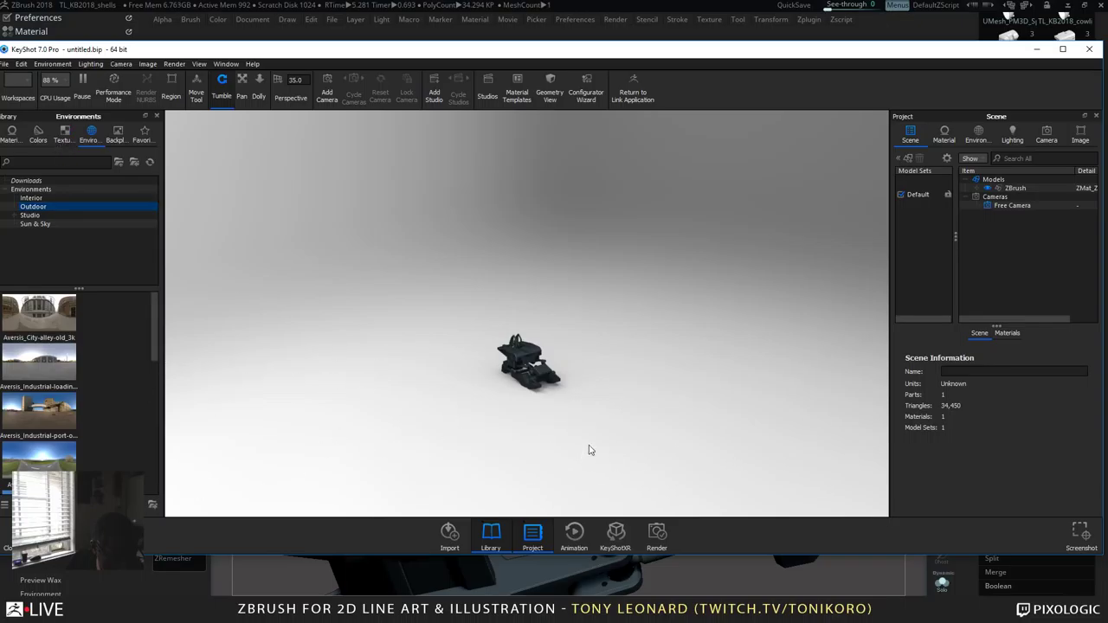
pyautogui.click(715, 5)
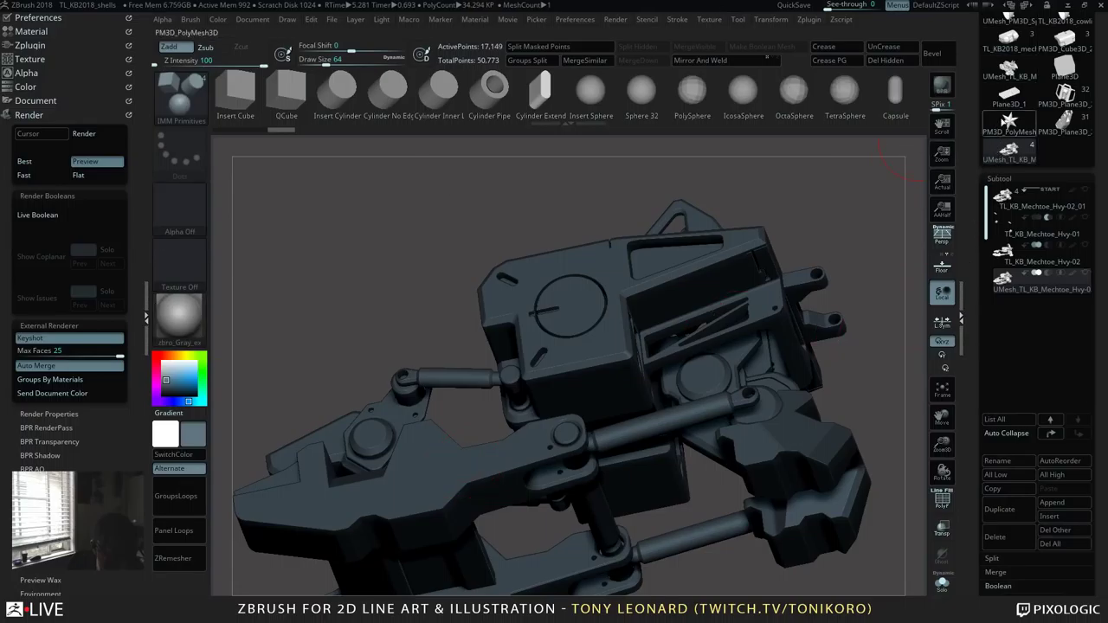
# Step: Select the complete orange-and-grey spider-mech tool, frame it, and send it to KeyShot with Shift+R
pyautogui.scroll(5, 1039, 130)
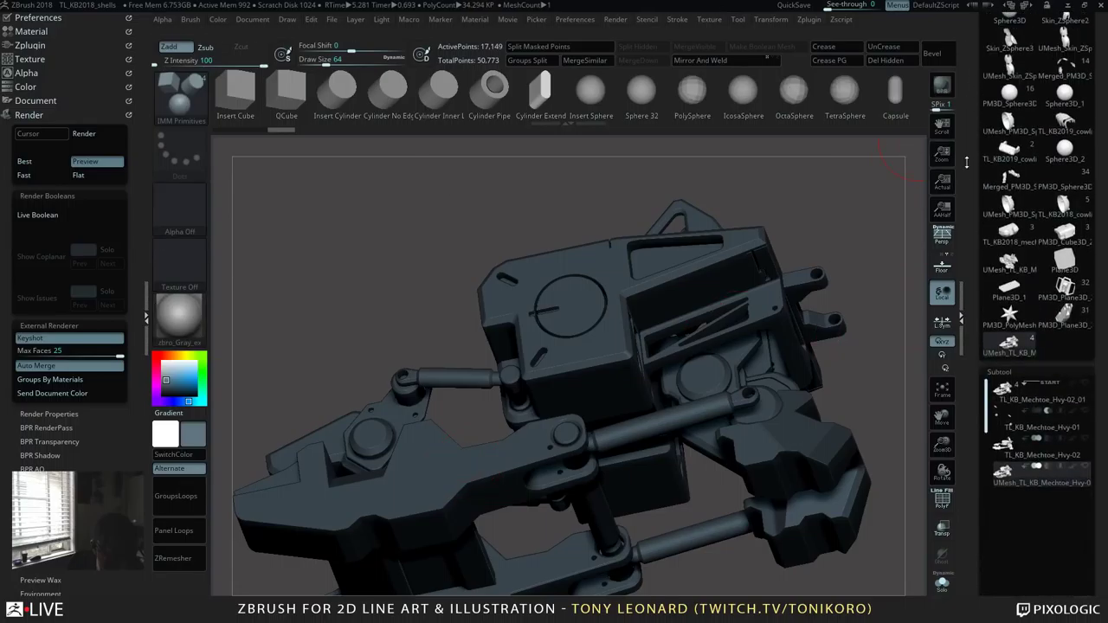
pyautogui.click(1074, 194)
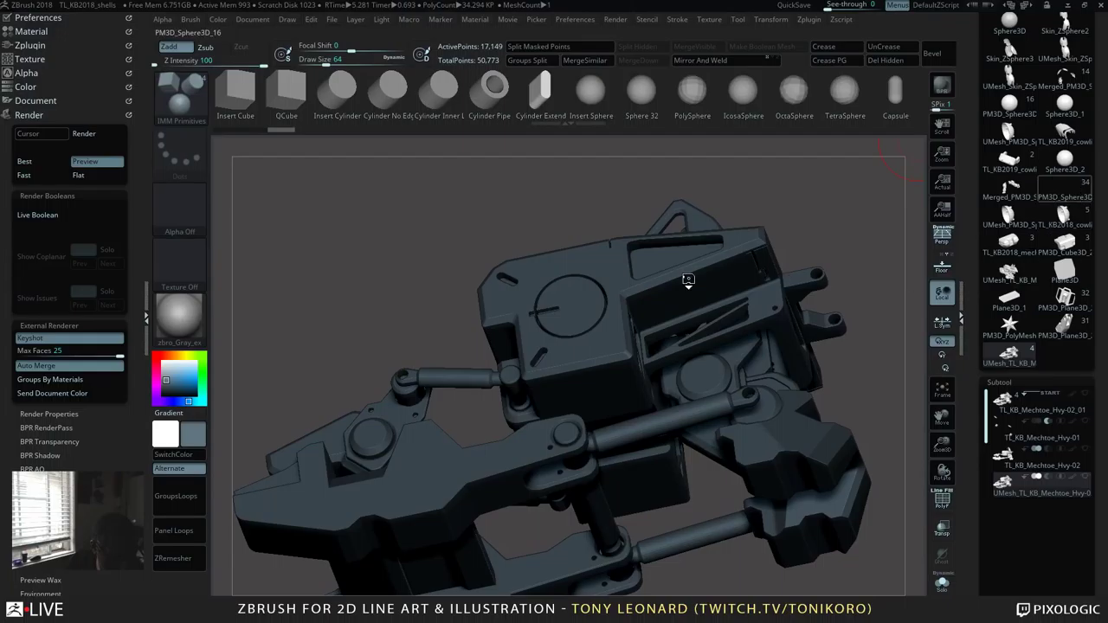
pyautogui.press('f')
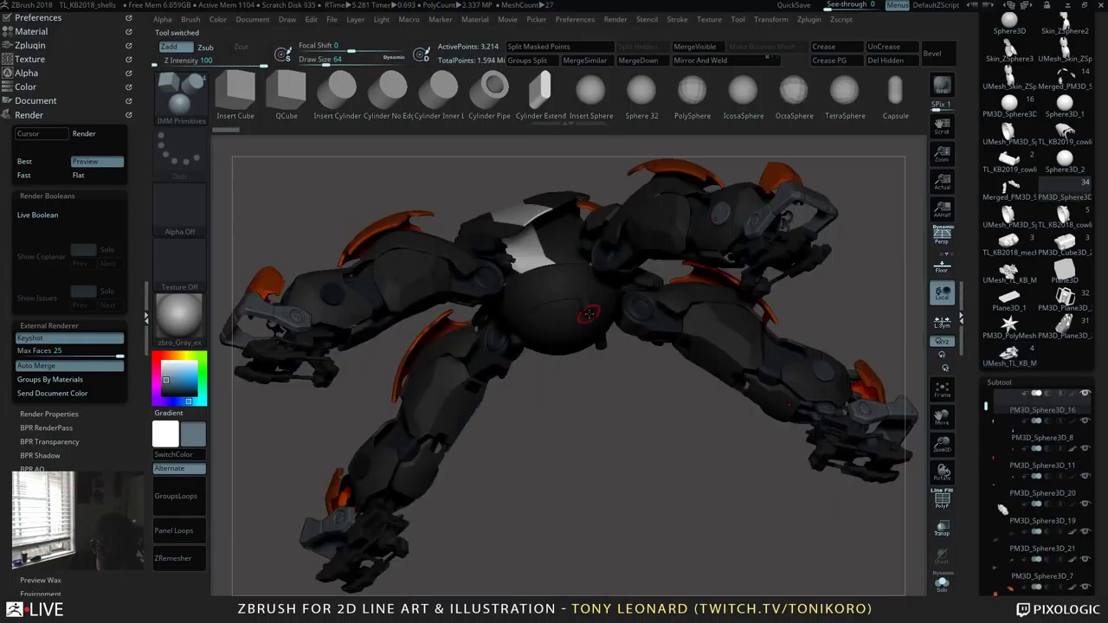
pyautogui.moveTo(639, 456); pyautogui.dragTo(643, 466)
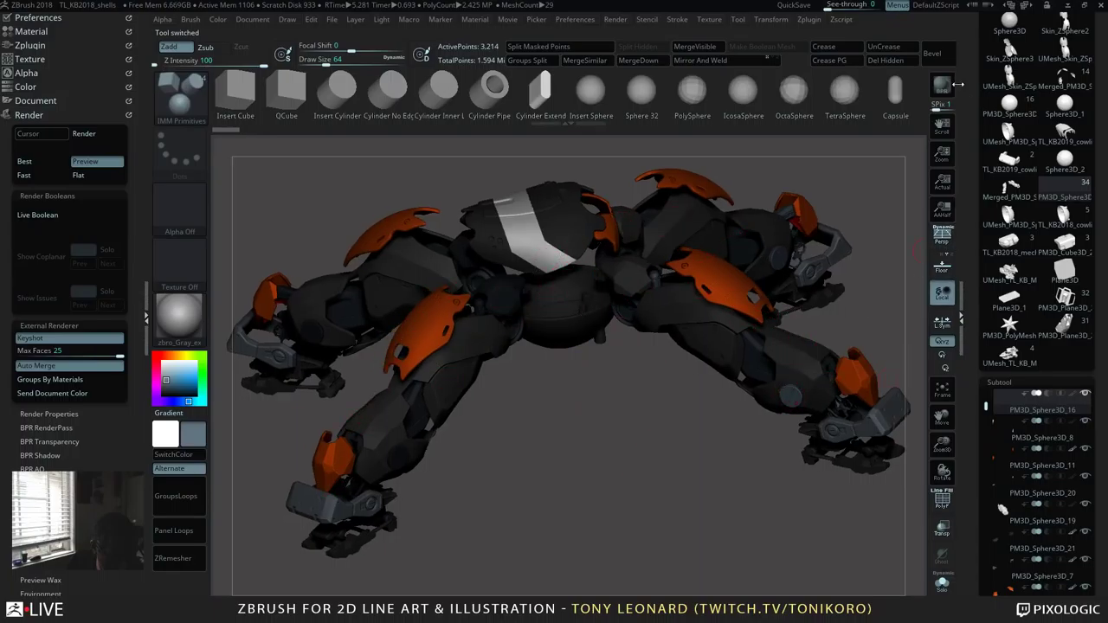
pyautogui.hotkey('shift', 'r')
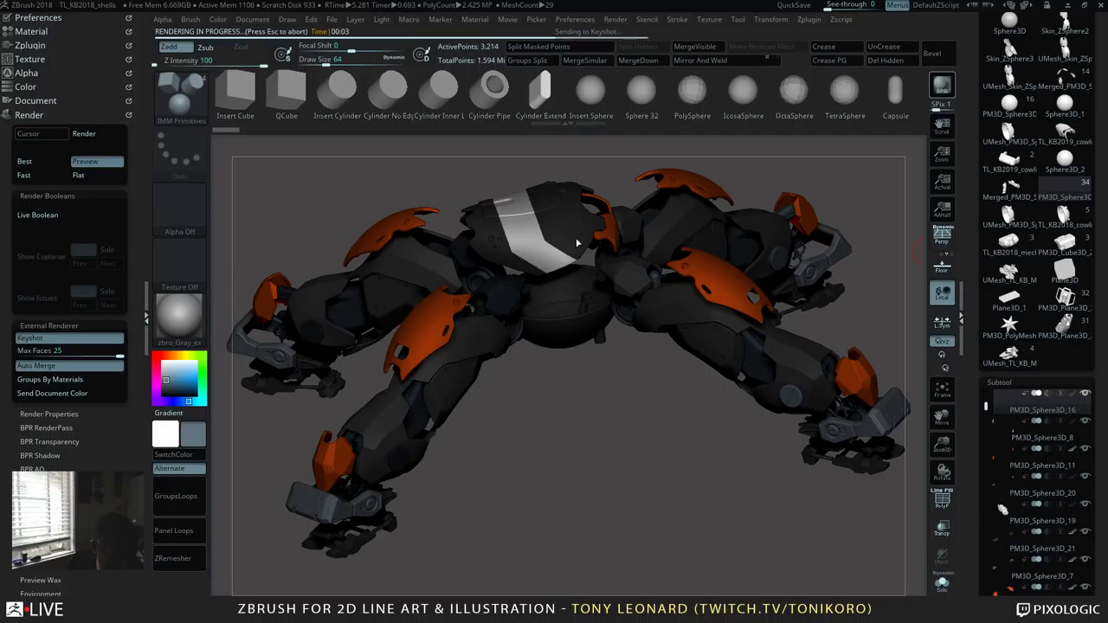
pyautogui.hotkey('alt', 'Tab')
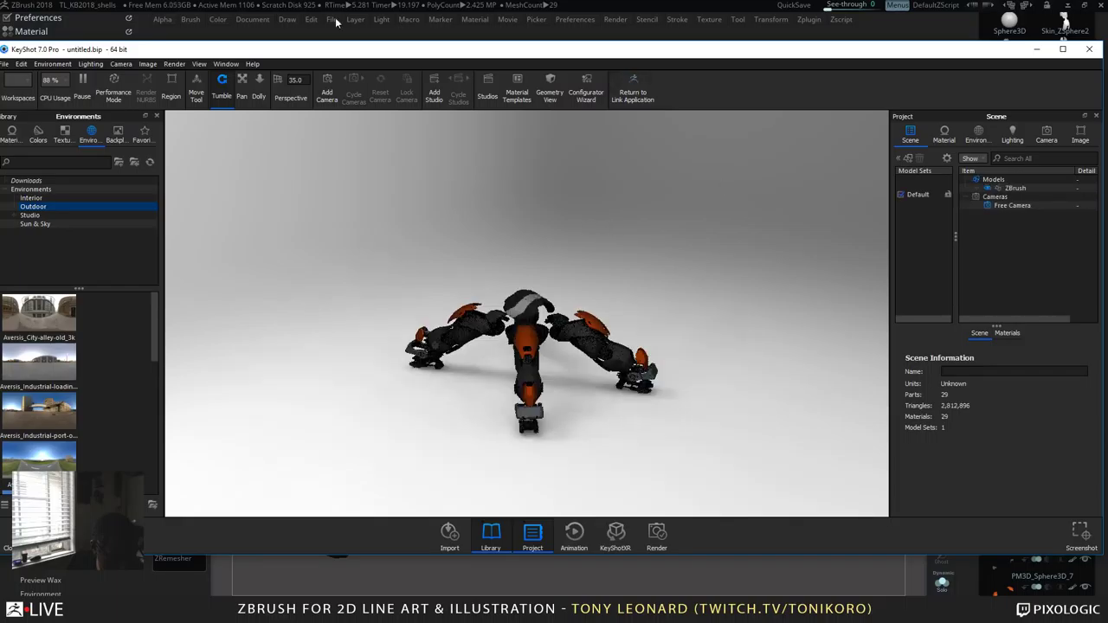
# Step: Reposition the KeyShot window at the top and make its viewport taller
pyautogui.moveTo(385, 52); pyautogui.dragTo(392, 103)
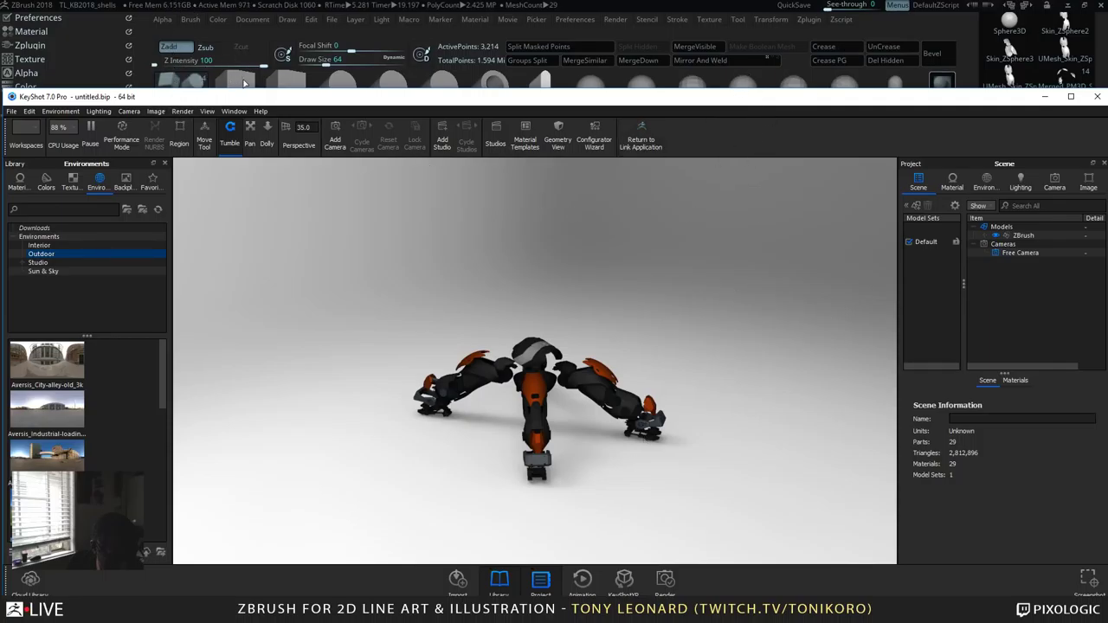
pyautogui.moveTo(223, 97); pyautogui.dragTo(227, 9)
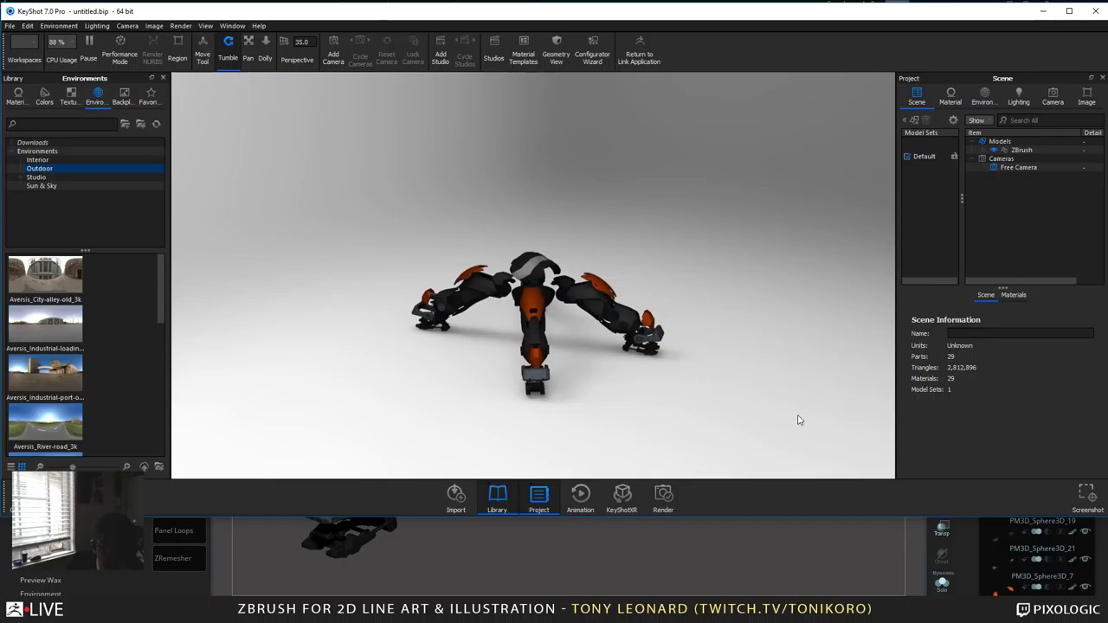
pyautogui.moveTo(802, 517); pyautogui.dragTo(796, 605)
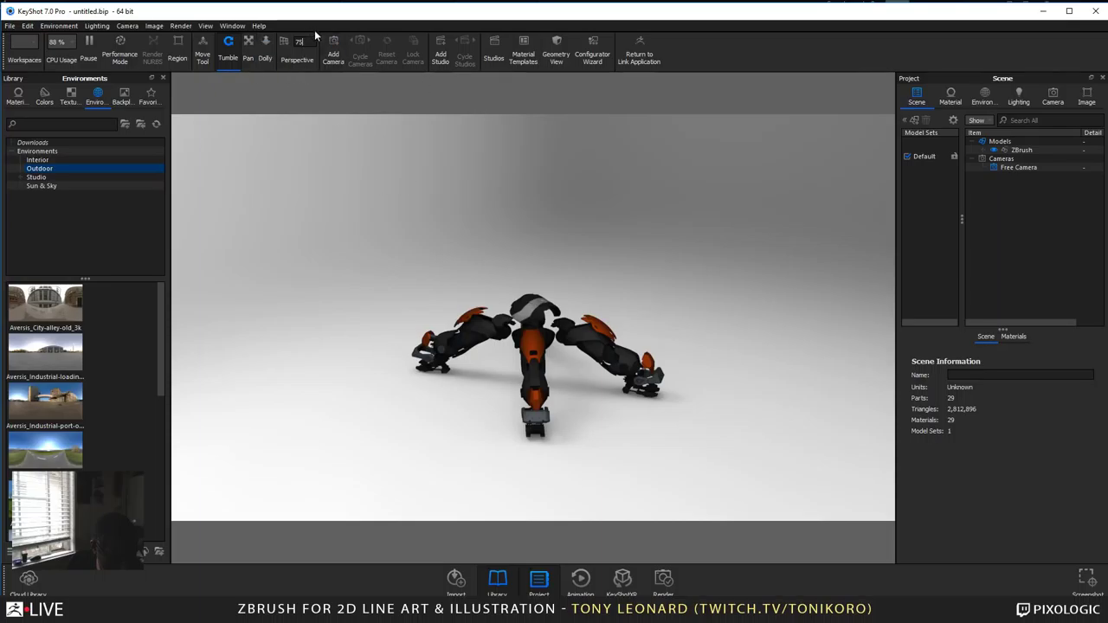
# Step: Set the camera field of view to 83.5, dolly in, and orbit to a near-front view of the mech
pyautogui.press('Return')
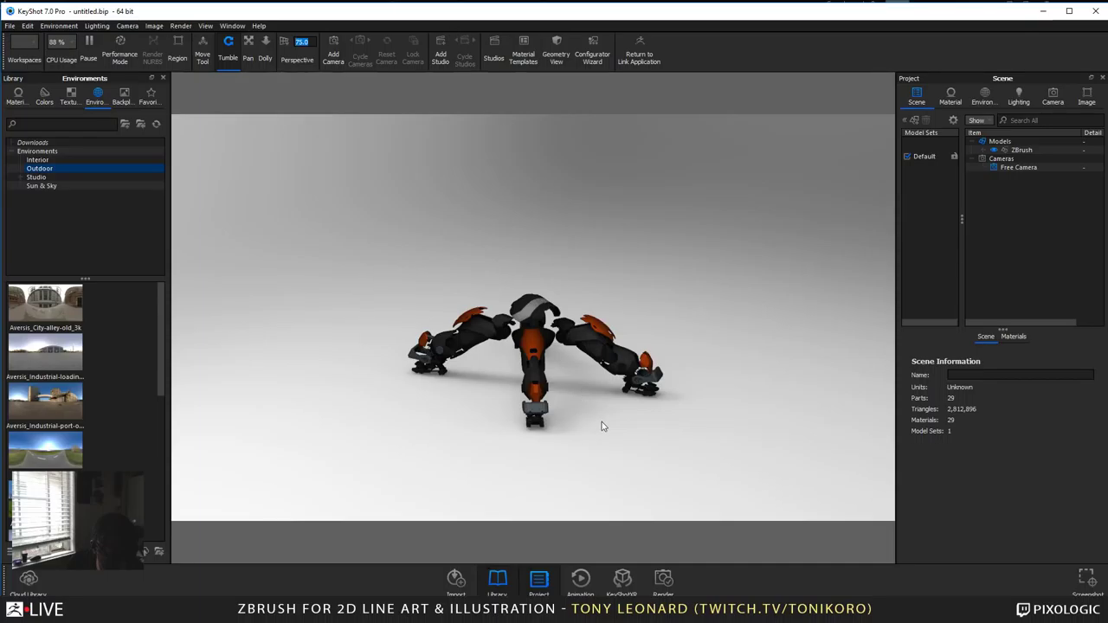
pyautogui.write('83.5')
pyautogui.press('Return')
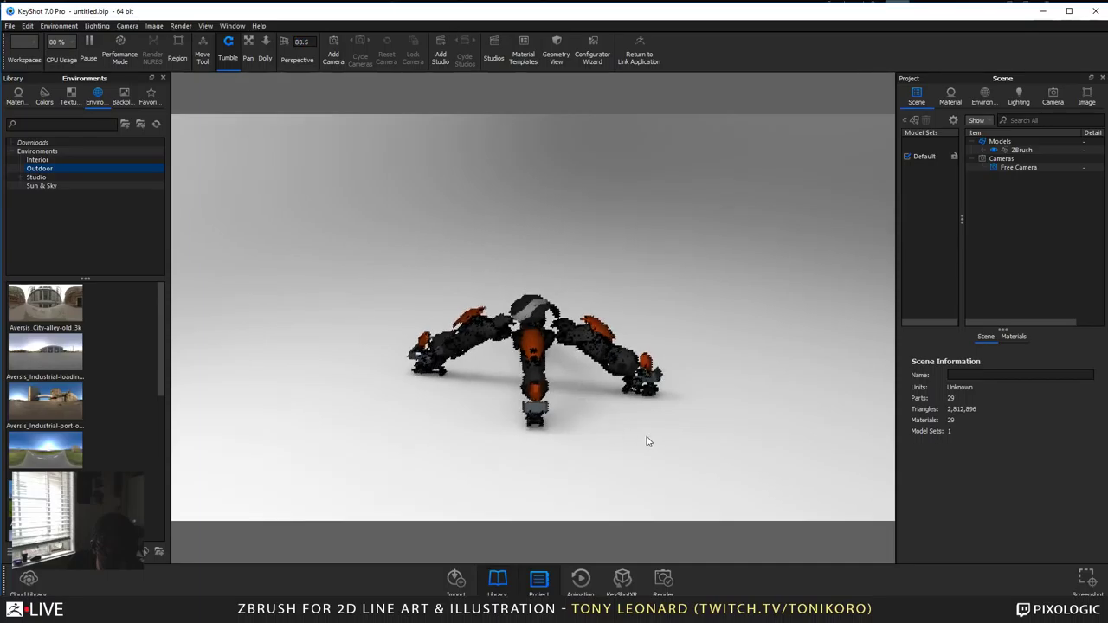
pyautogui.scroll(2, 649, 459)
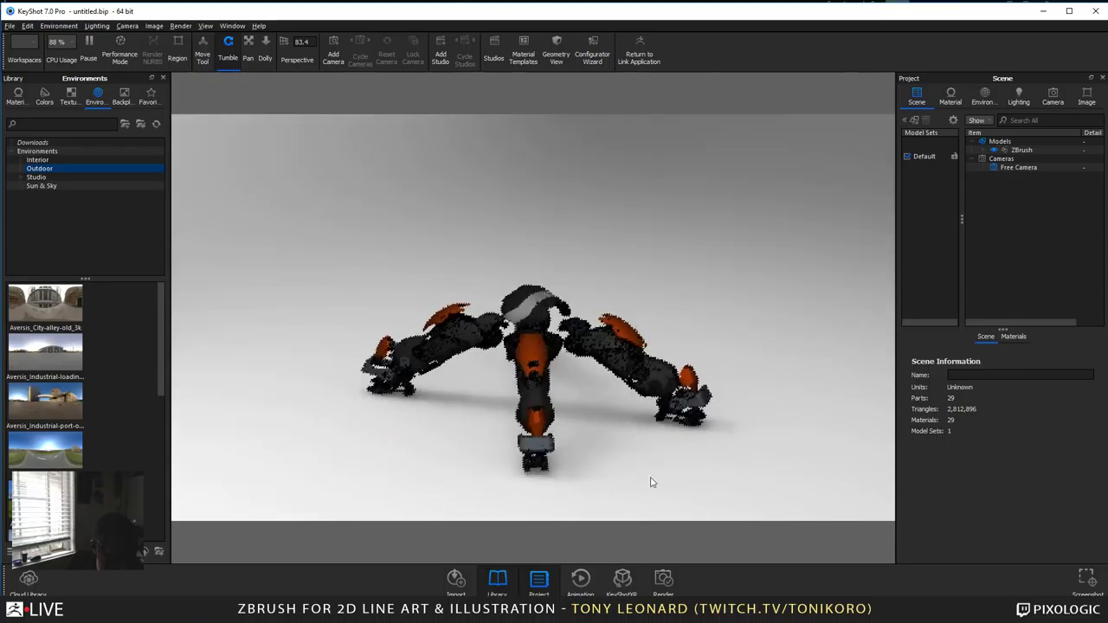
pyautogui.scroll(2, 653, 483)
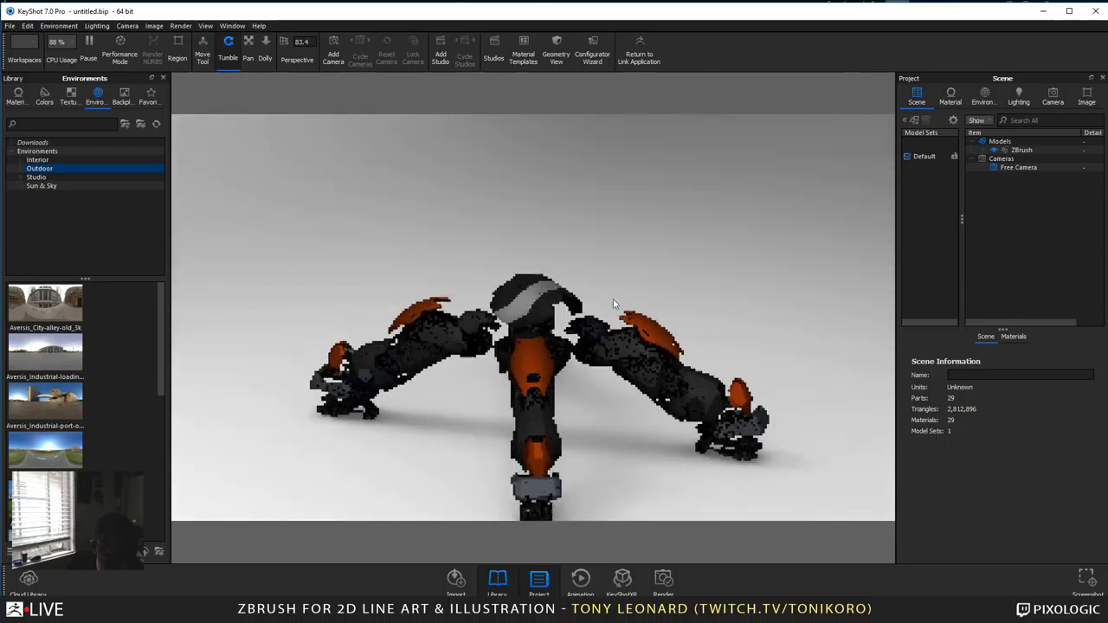
pyautogui.moveTo(623, 238); pyautogui.dragTo(642, 374)
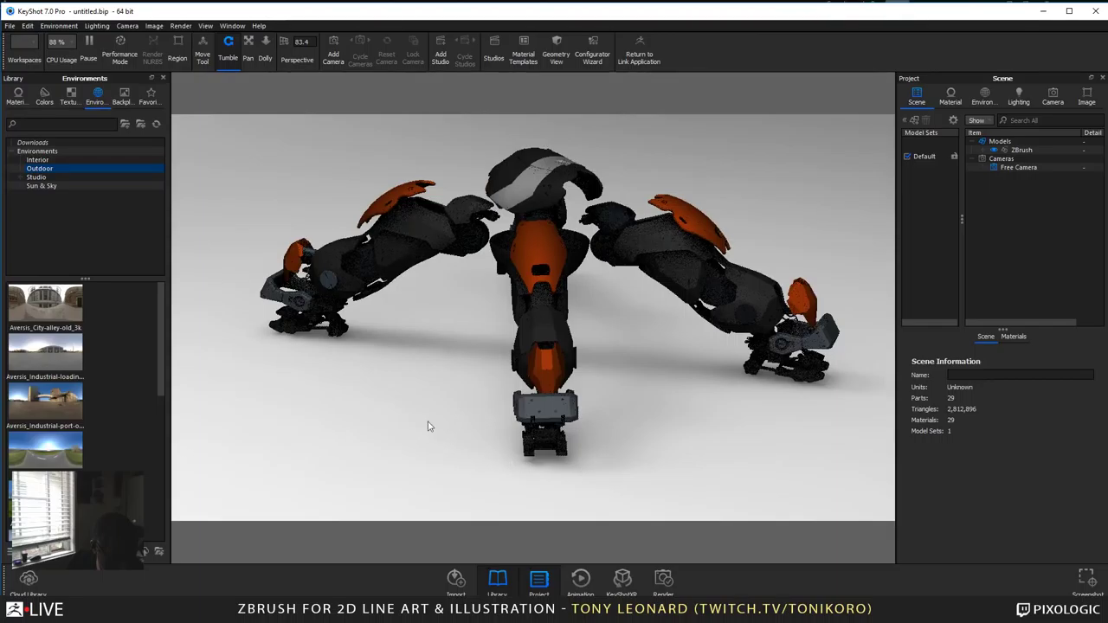
pyautogui.moveTo(428, 426); pyautogui.dragTo(621, 450)
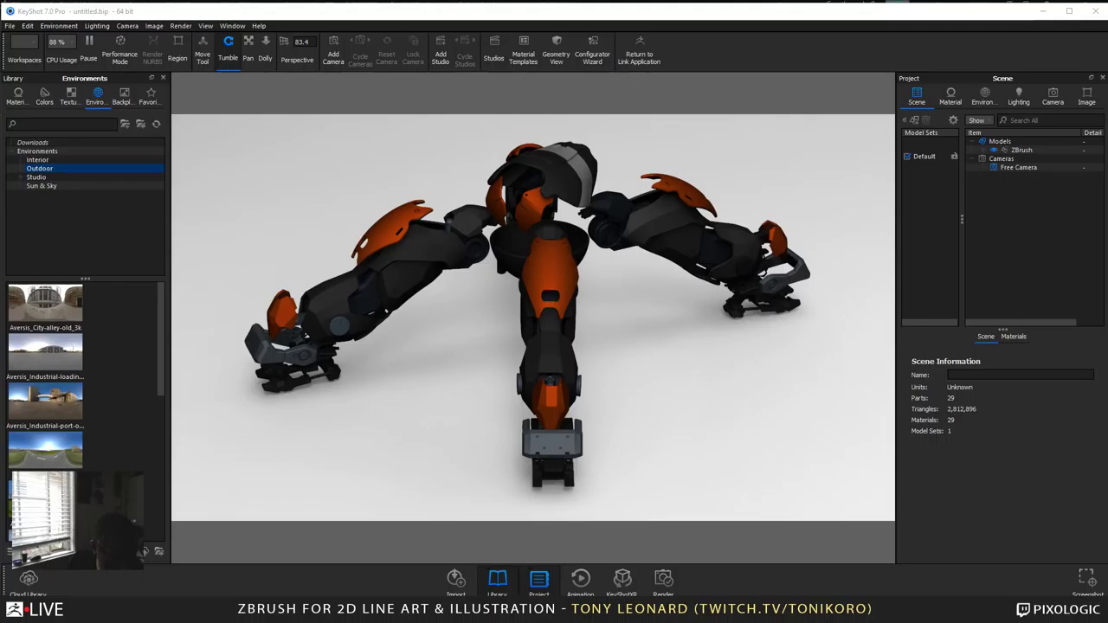
pyautogui.hotkey('alt', 'Tab')
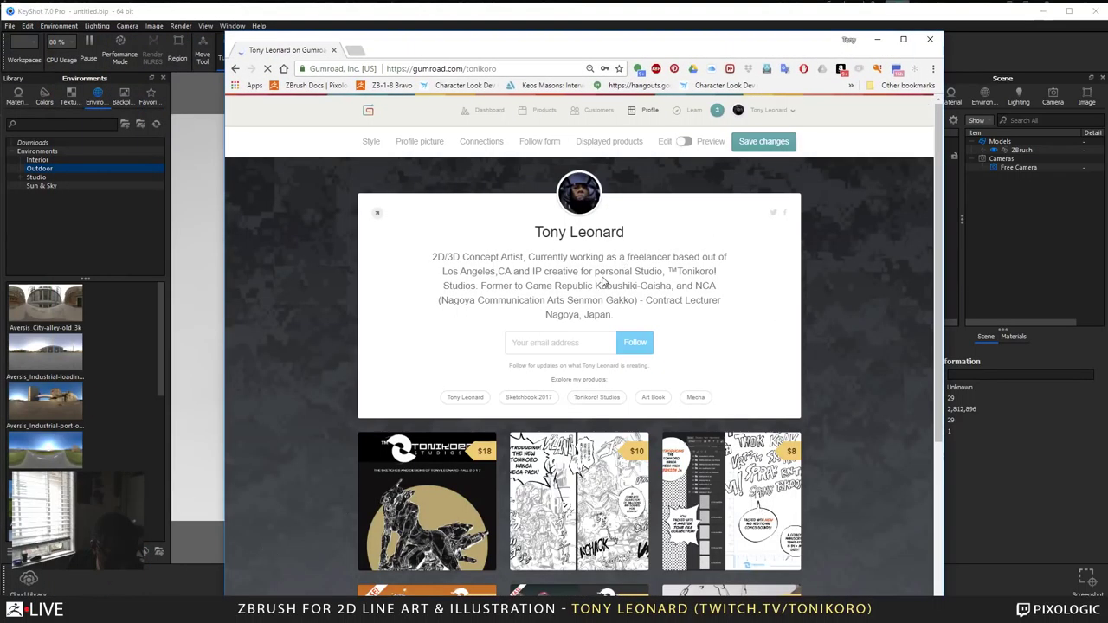
pyautogui.scroll(-6, 561, 428)
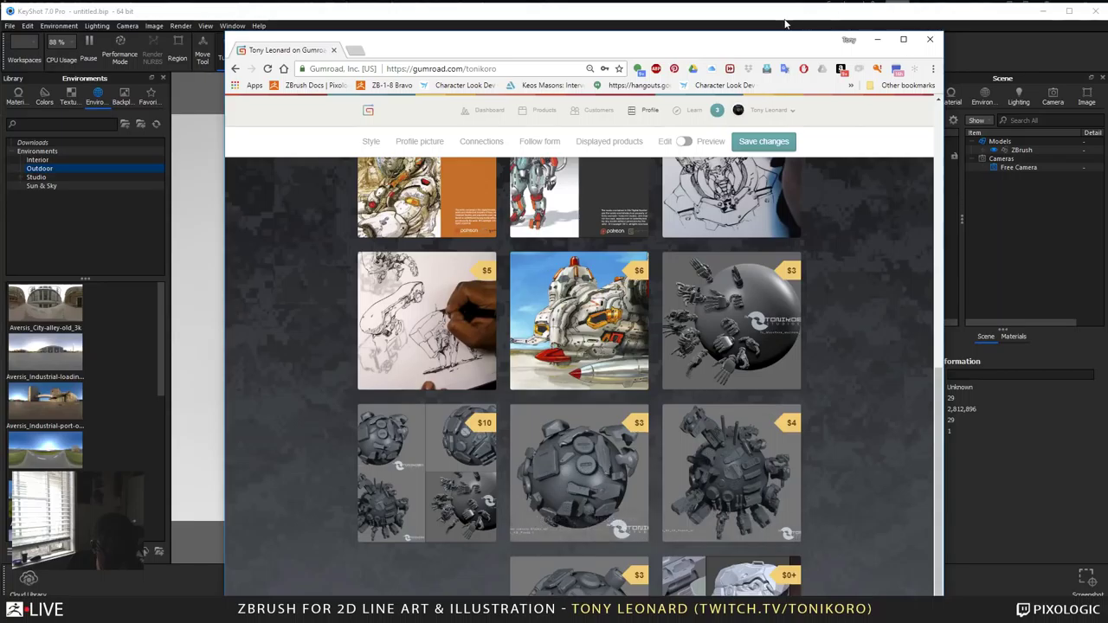
pyautogui.moveTo(773, 34); pyautogui.dragTo(750, 15)
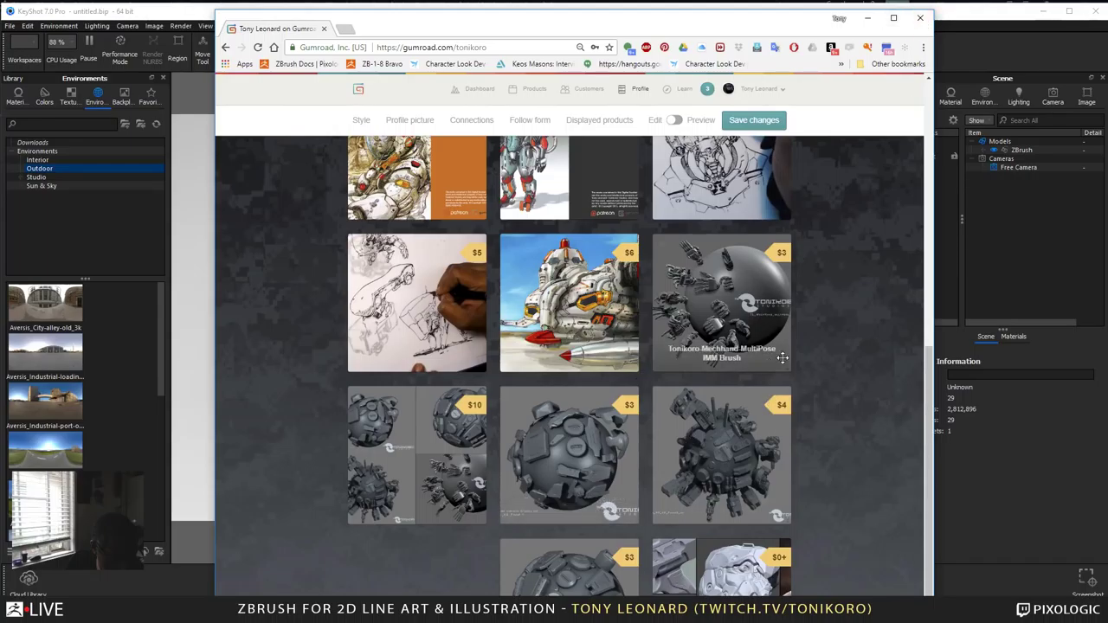
pyautogui.click(920, 19)
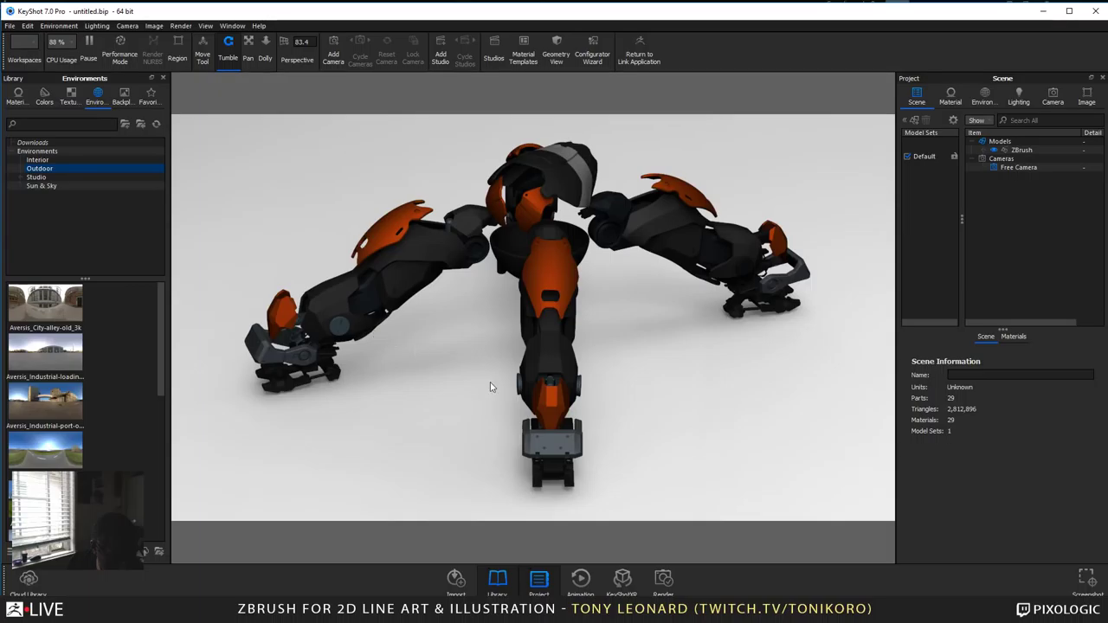
# Step: Orbit to a low front three-quarter view of the mech, then search environments for 'tl'
pyautogui.moveTo(431, 430); pyautogui.dragTo(447, 396)
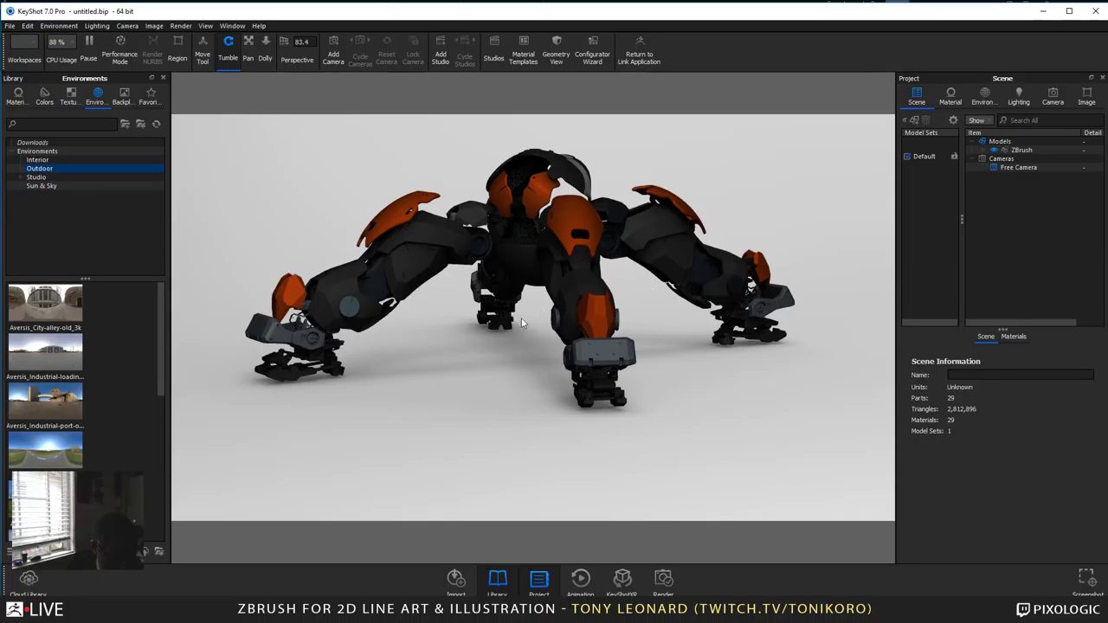
pyautogui.moveTo(493, 331); pyautogui.dragTo(436, 334)
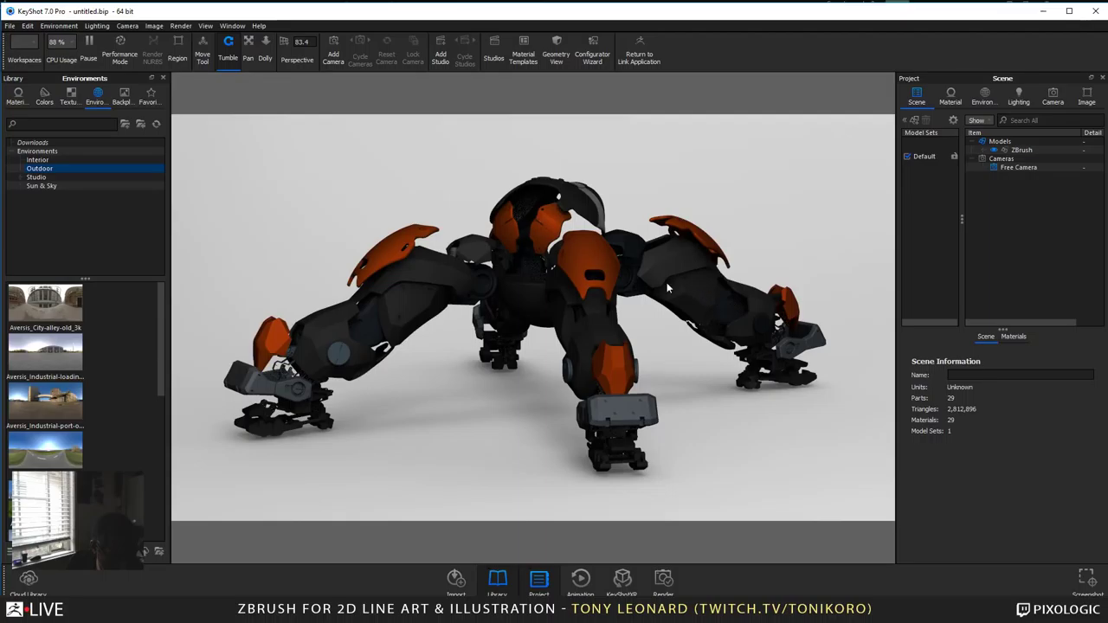
pyautogui.moveTo(790, 217); pyautogui.dragTo(656, 217)
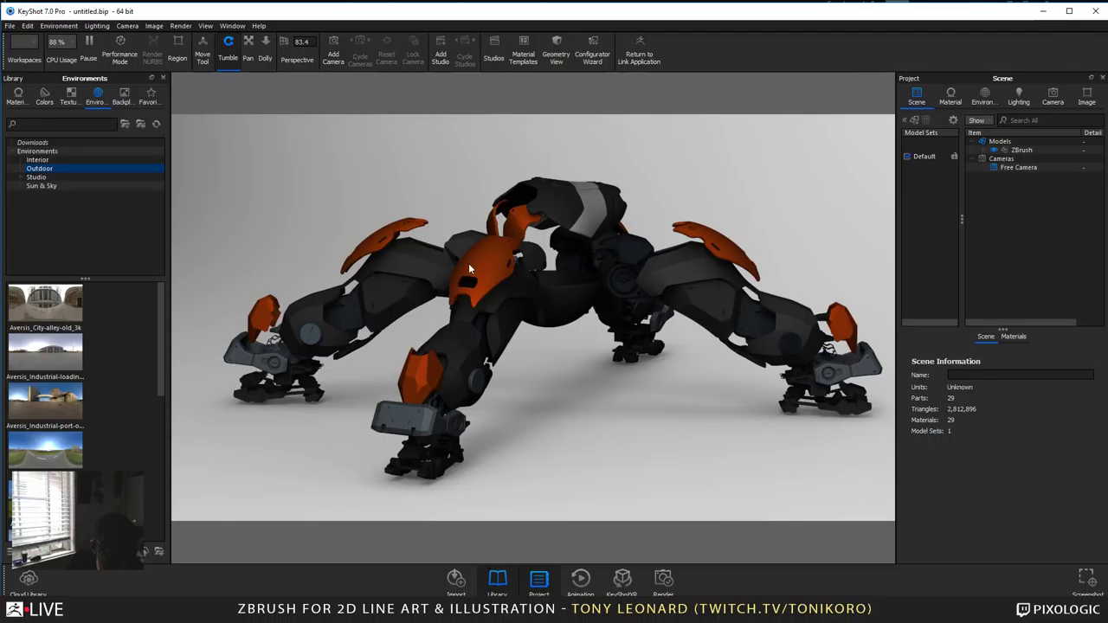
pyautogui.write('tl')
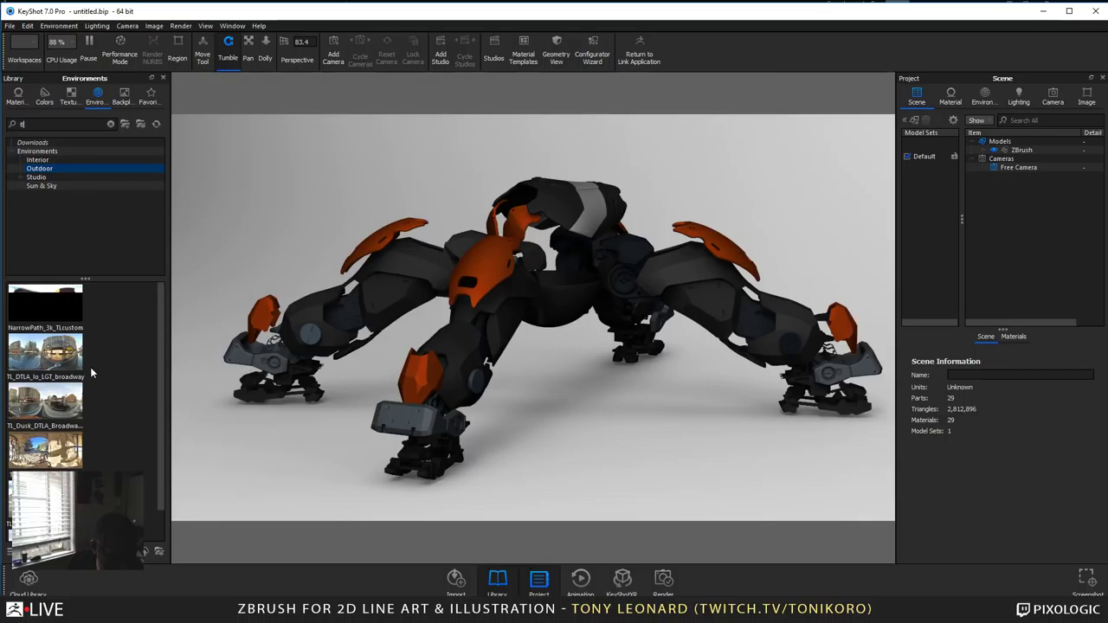
# Step: Apply TL_DTLA_lo_LGT_broadway as the scene environment and reframe the mech
pyautogui.moveTo(52, 362); pyautogui.dragTo(268, 164)
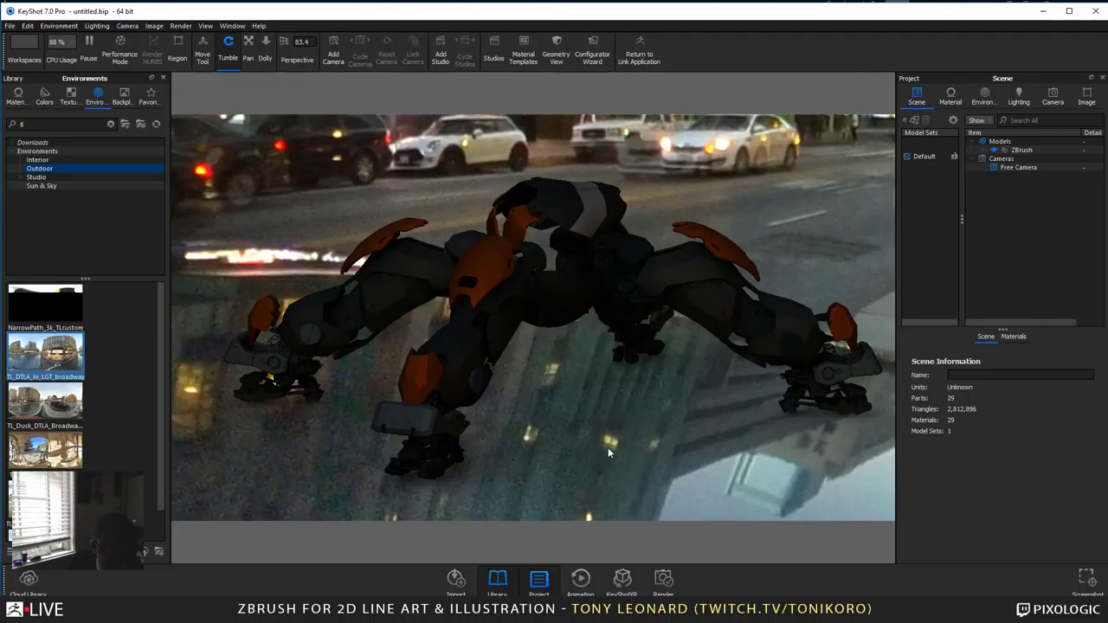
pyautogui.moveTo(677, 492); pyautogui.dragTo(396, 366)
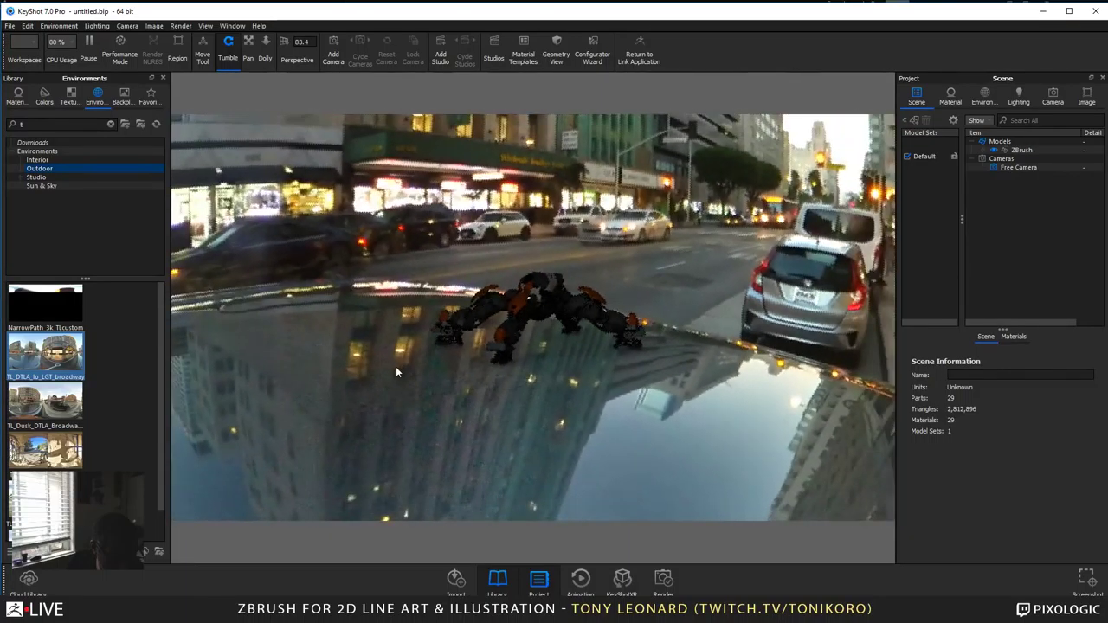
pyautogui.scroll(3, 719, 463)
pyautogui.scroll(3, 732, 466)
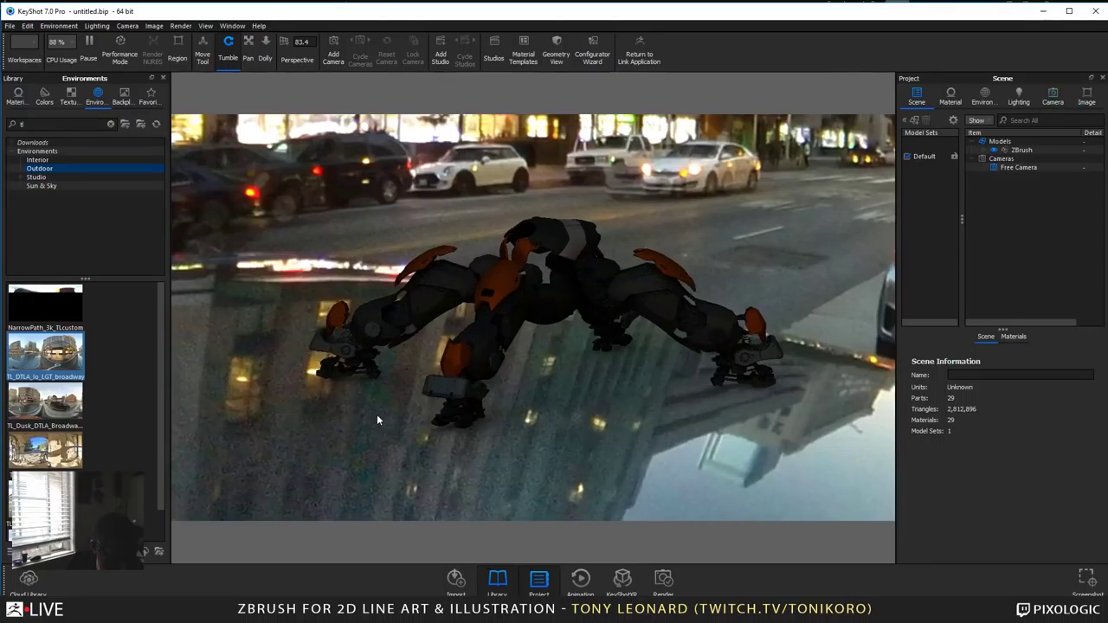
# Step: Rotate the environment so reflected buildings surround the mech, and level the camera
pyautogui.keyDown('ctrl'); pyautogui.moveTo(336, 429); pyautogui.dragTo(161, 473); pyautogui.keyUp('ctrl')
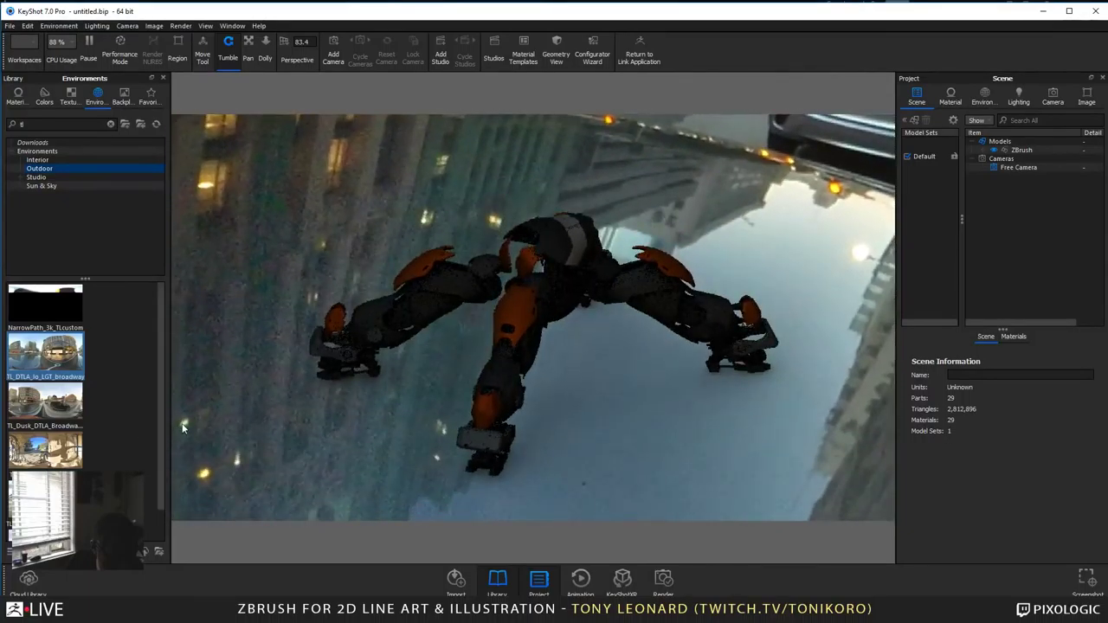
pyautogui.keyDown('ctrl'); pyautogui.moveTo(666, 265); pyautogui.dragTo(784, 177); pyautogui.keyUp('ctrl')
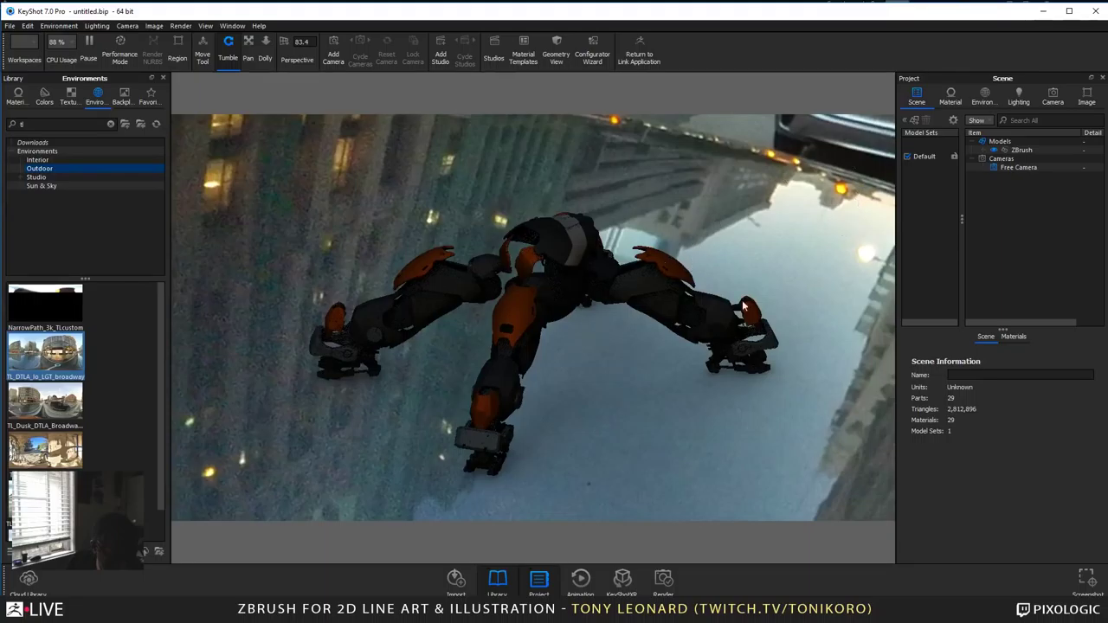
pyautogui.moveTo(701, 353); pyautogui.dragTo(813, 353)
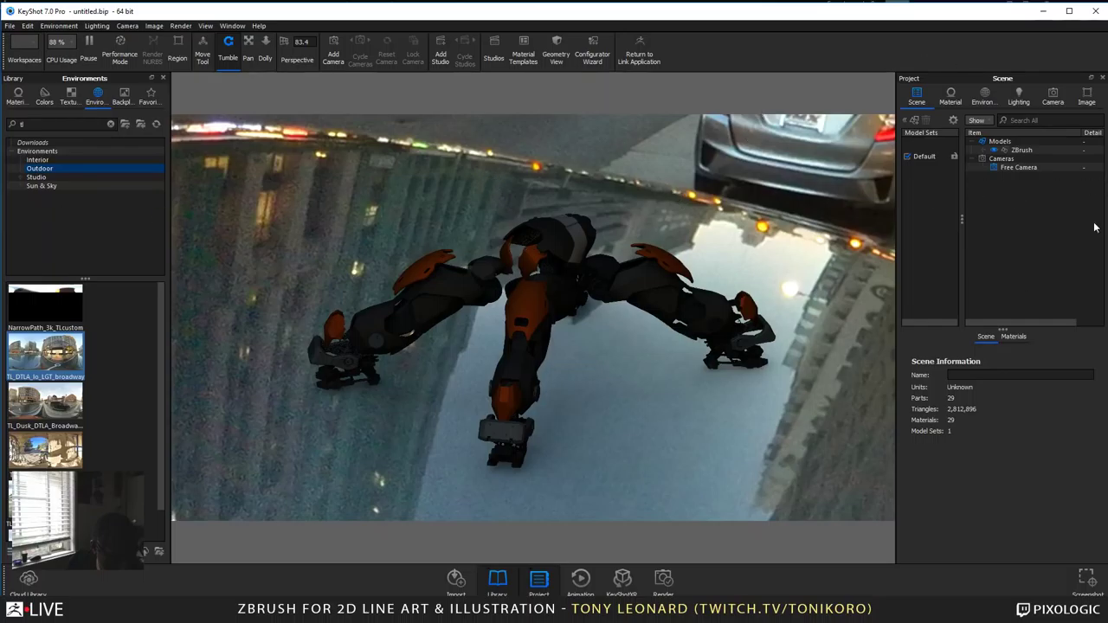
pyautogui.click(1019, 97)
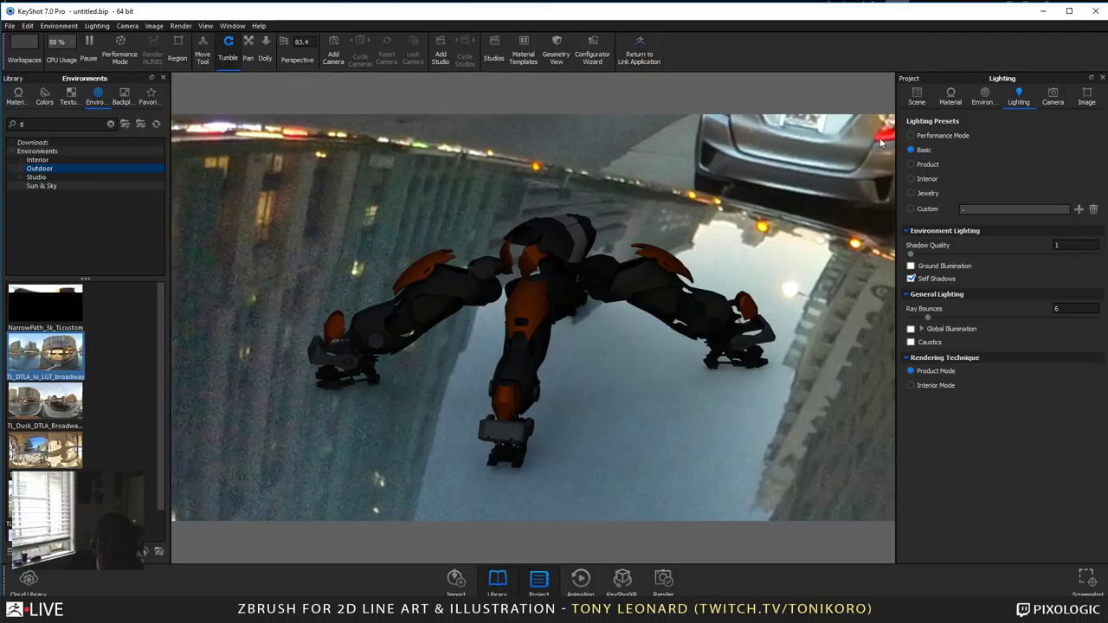
# Step: Use Custom lighting with Shadow Quality 5, Ray Bounces 3, and Global Illumination at 2 bounces
pyautogui.click(923, 211)
pyautogui.click(1057, 245)
pyautogui.press('Return')
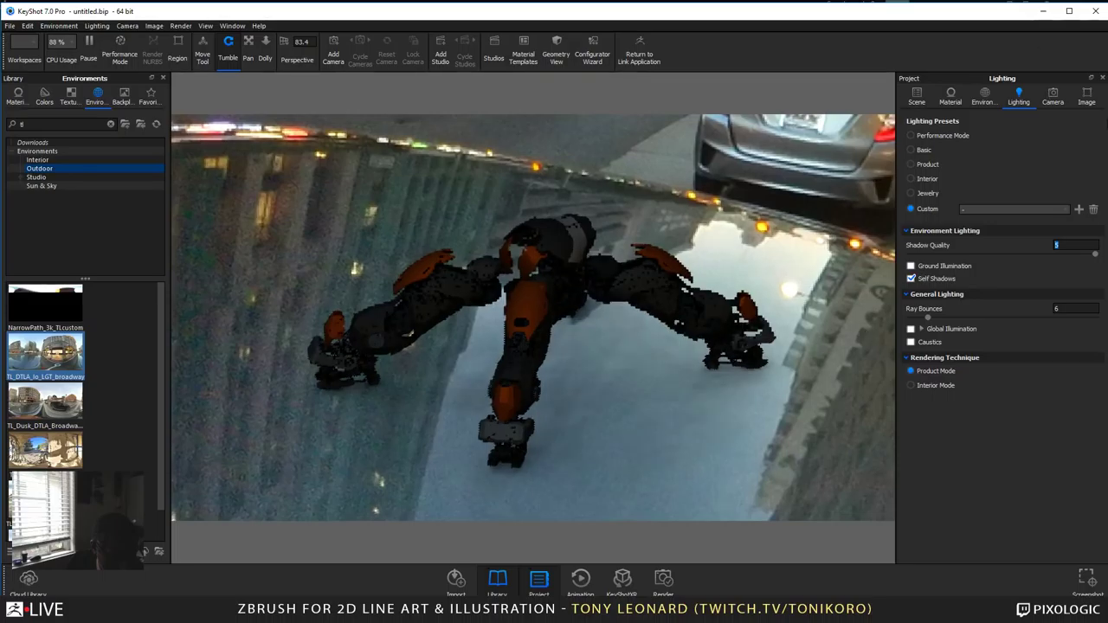
pyautogui.click(1057, 308)
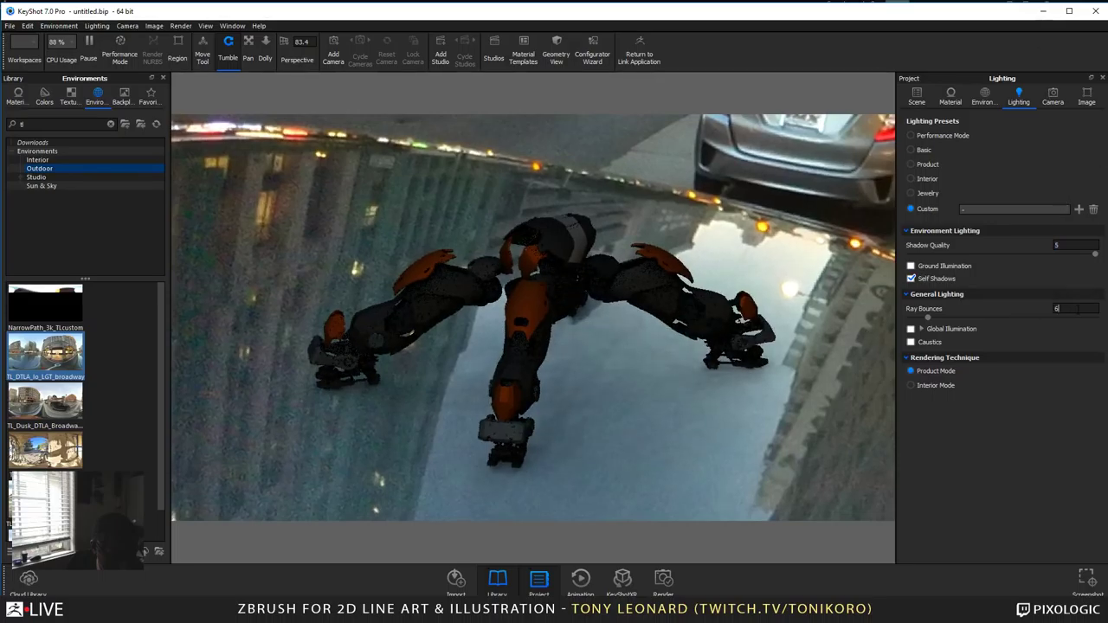
pyautogui.write('5')
pyautogui.press('Return')
pyautogui.write('3')
pyautogui.press('Return')
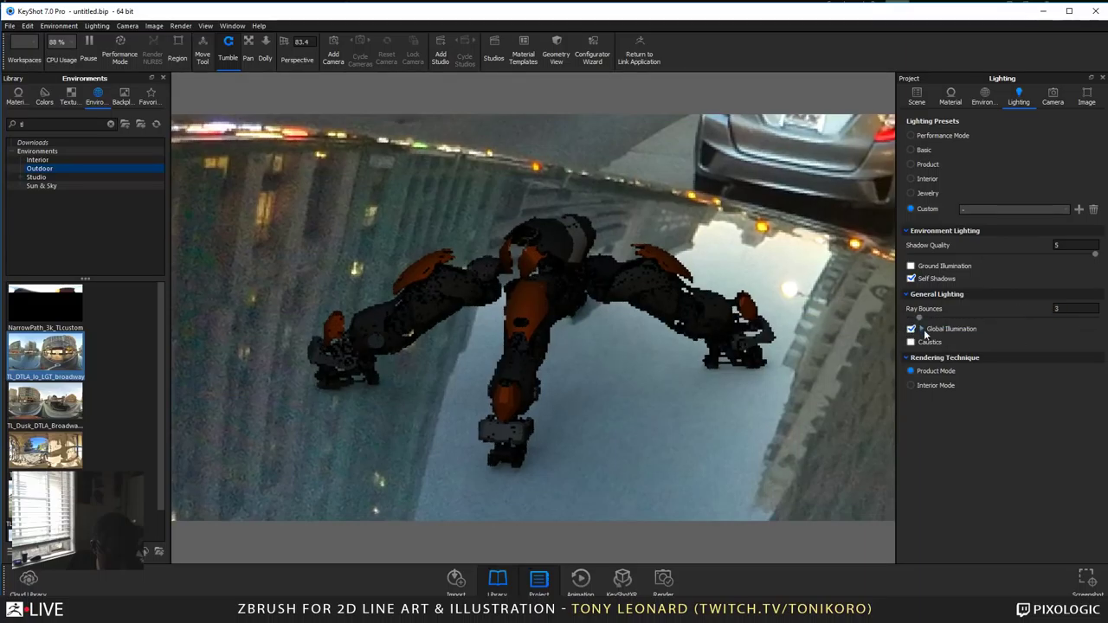
pyautogui.click(921, 329)
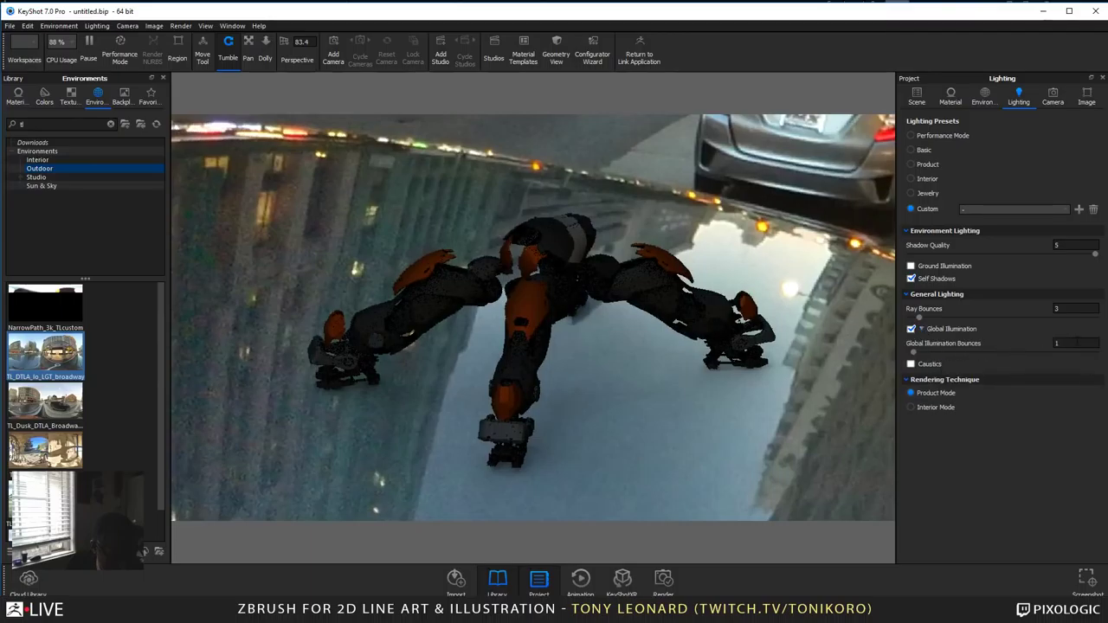
pyautogui.write('2')
pyautogui.press('Return')
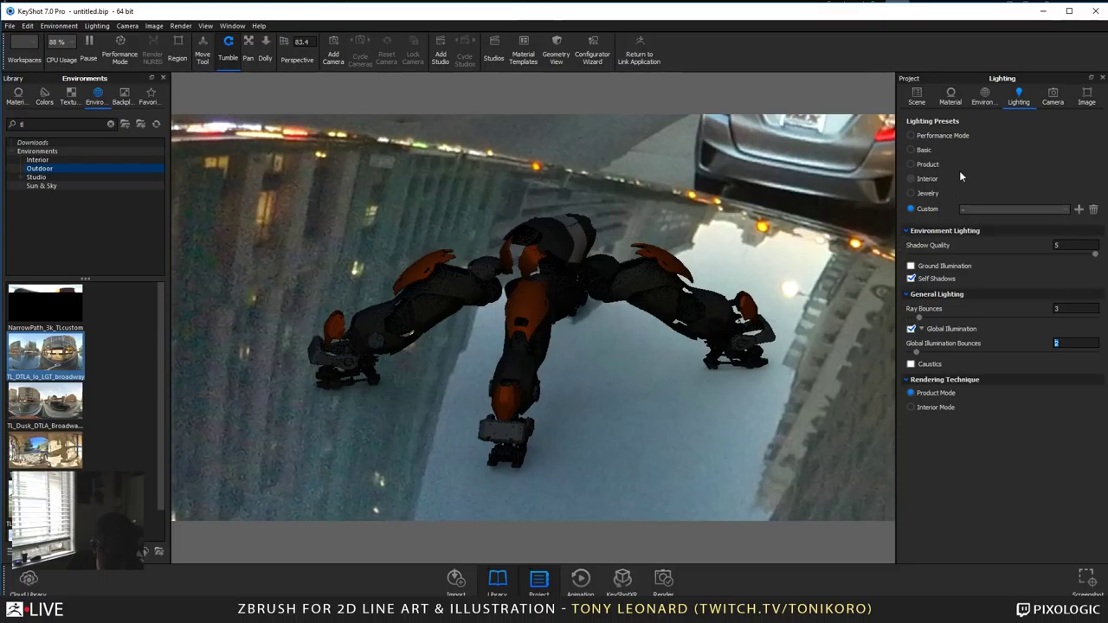
pyautogui.click(985, 95)
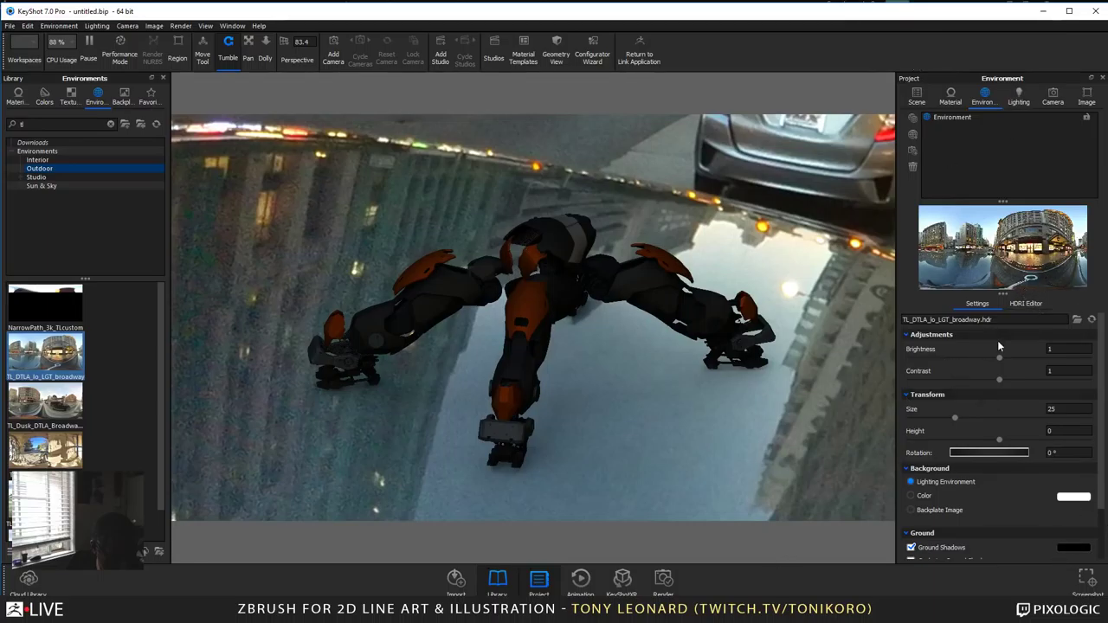
# Step: Raise brightness to 1.064 and set a cool mid-grey colour background, about RGB 115/116/118
pyautogui.moveTo(1002, 362); pyautogui.dragTo(1006, 362)
pyautogui.scroll(-2, 952, 493)
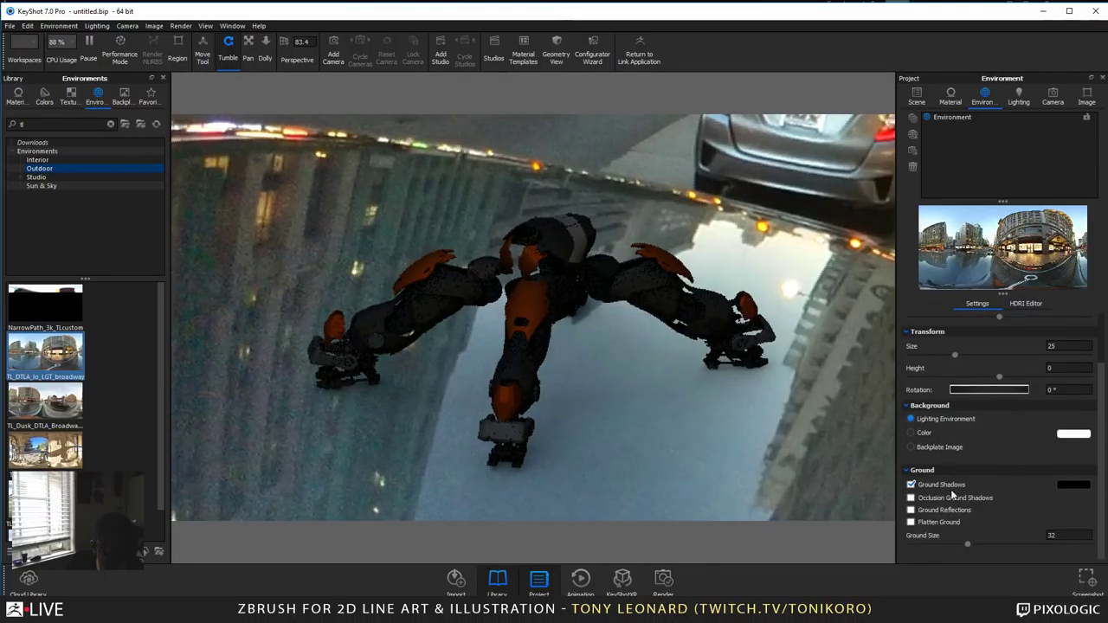
pyautogui.click(923, 432)
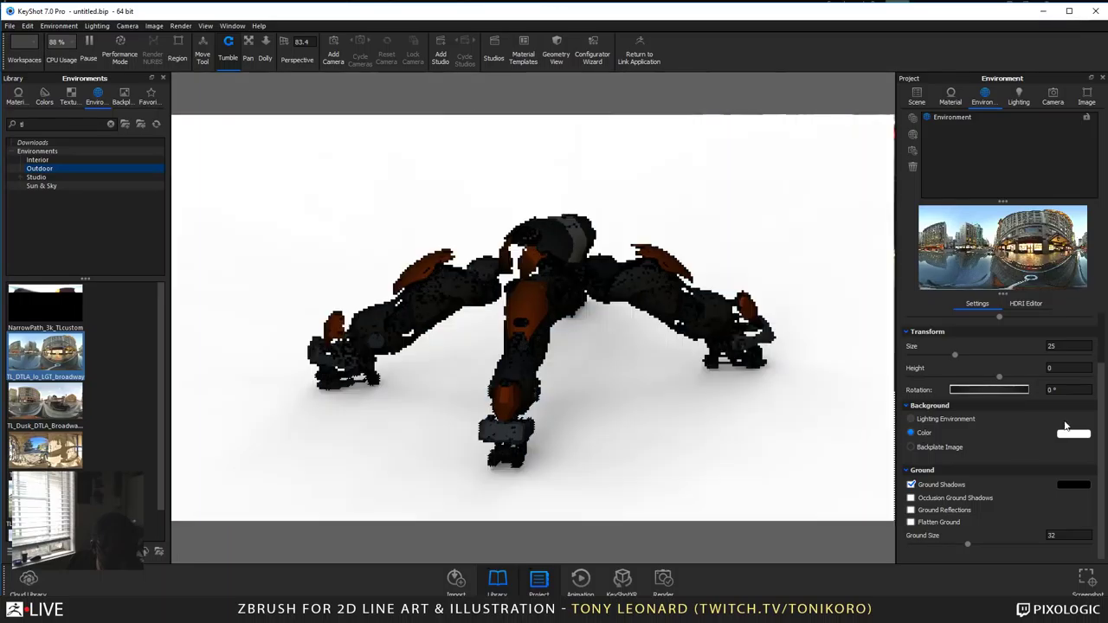
pyautogui.click(1074, 434)
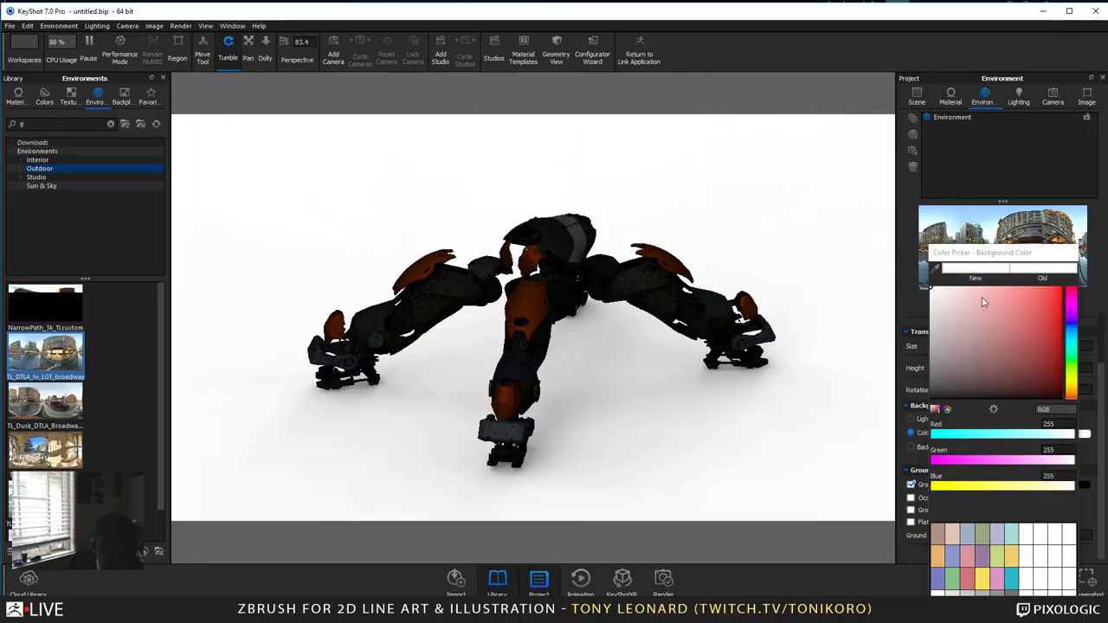
pyautogui.moveTo(983, 301); pyautogui.dragTo(928, 375)
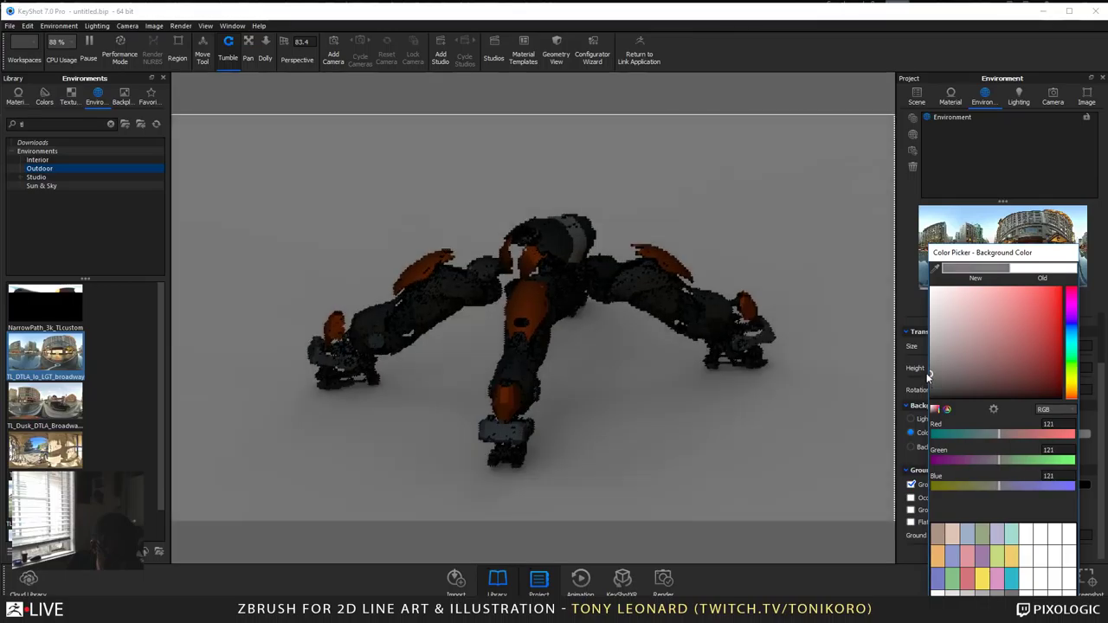
pyautogui.moveTo(1078, 336); pyautogui.dragTo(1072, 335)
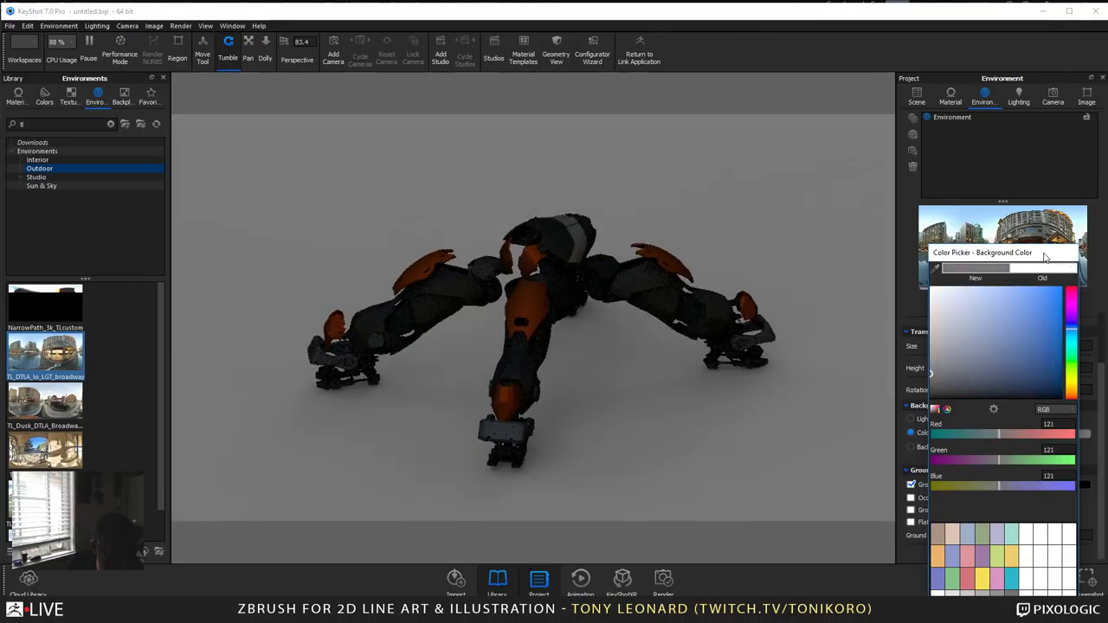
pyautogui.moveTo(1045, 257); pyautogui.dragTo(1000, 23)
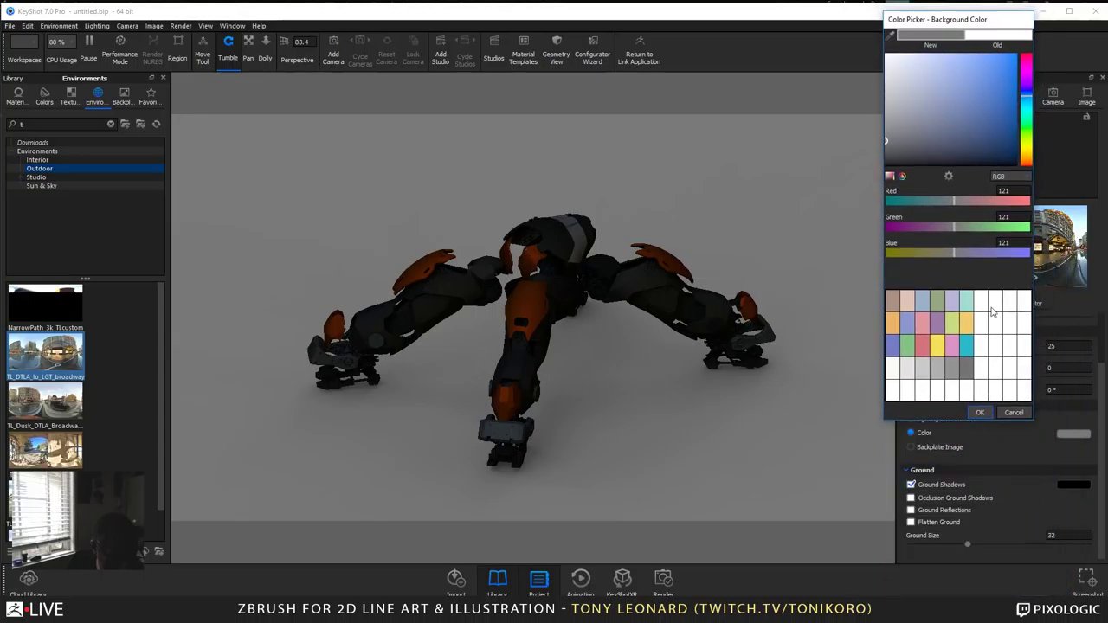
pyautogui.click(889, 142)
pyautogui.click(891, 141)
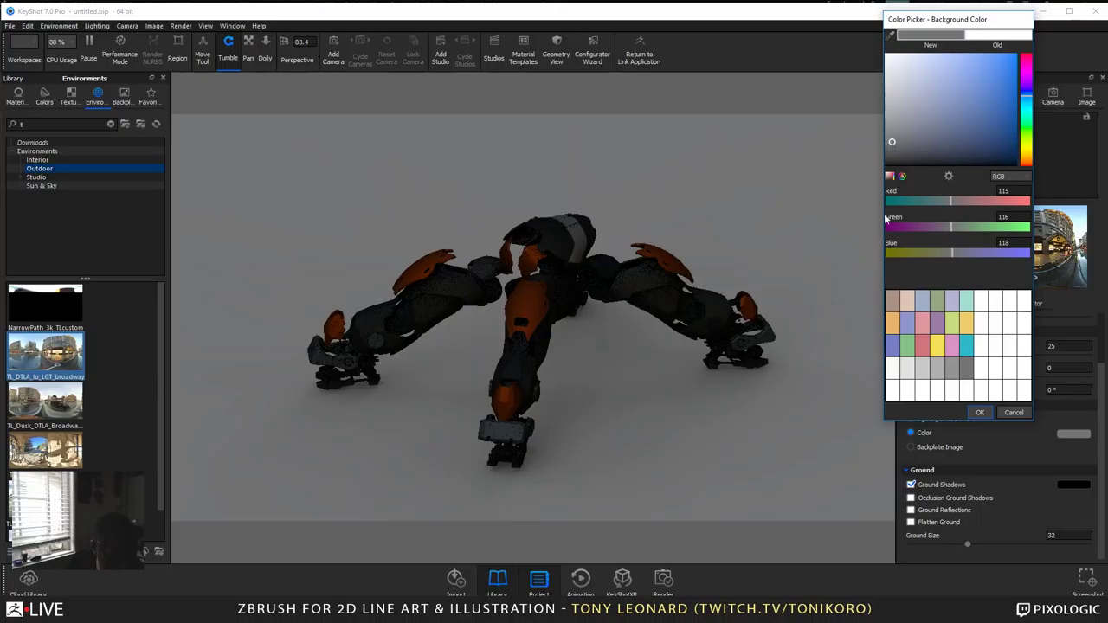
pyautogui.click(980, 412)
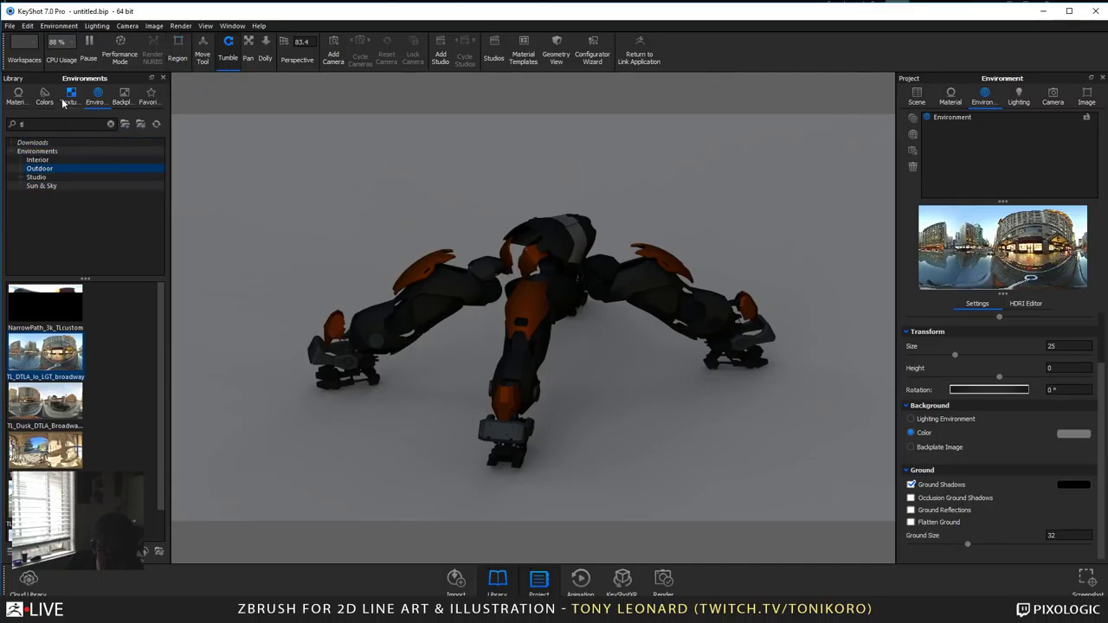
# Step: Browse the Materials library, opening the Scratched_dark_metal and Scratched Metal - Drk grey folders
pyautogui.click(18, 95)
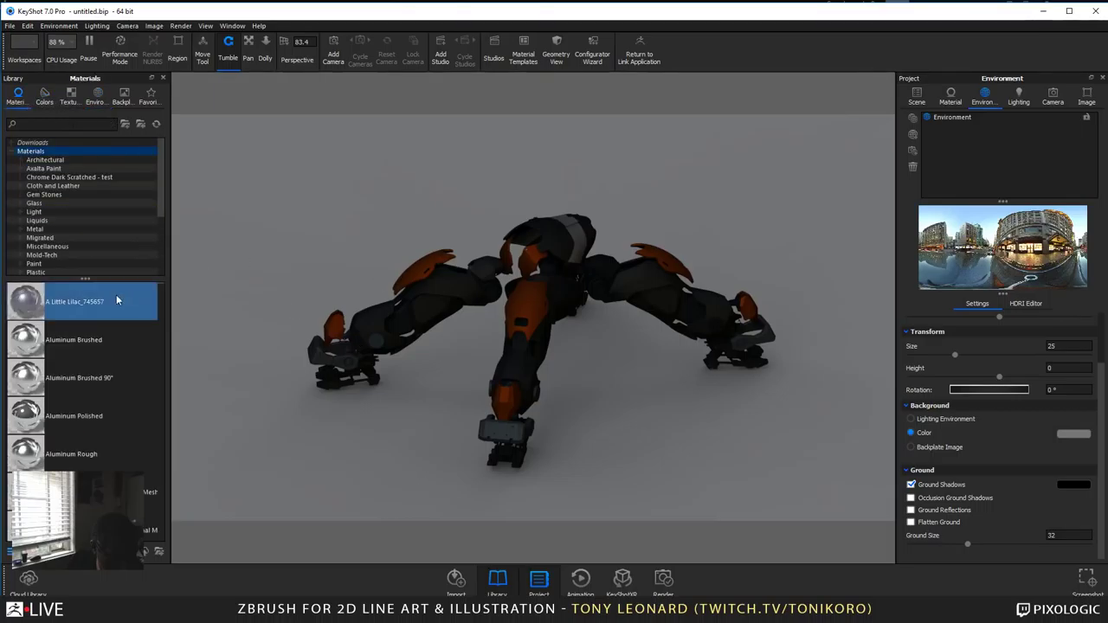
pyautogui.scroll(-3, 115, 290)
pyautogui.scroll(3, 114, 285)
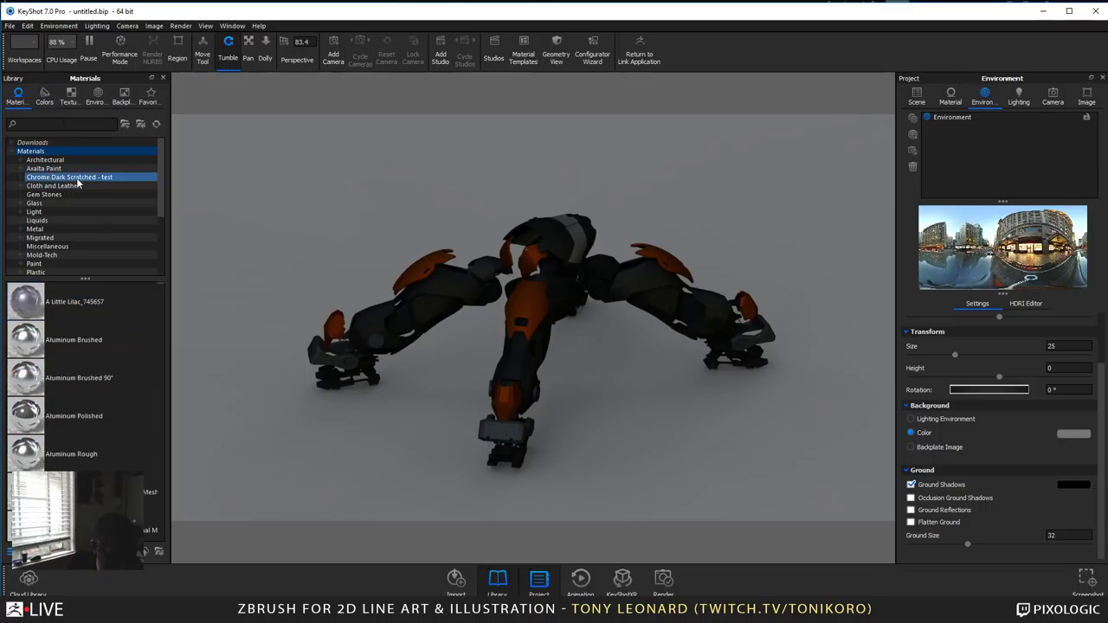
pyautogui.scroll(-2, 76, 180)
pyautogui.click(89, 238)
pyautogui.click(90, 230)
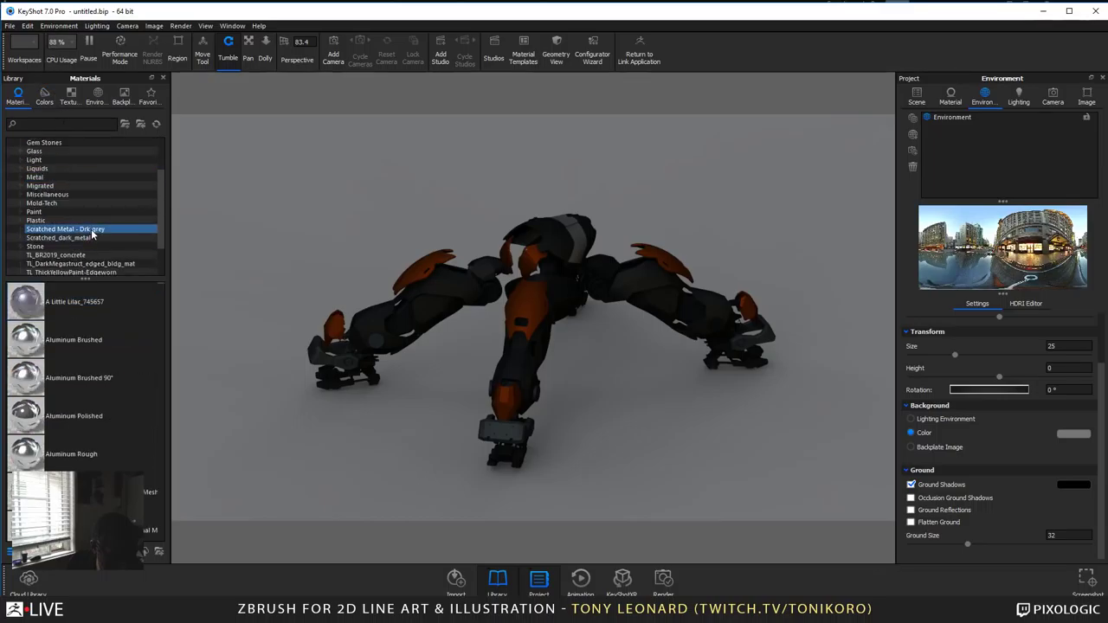
pyautogui.scroll(-2, 92, 232)
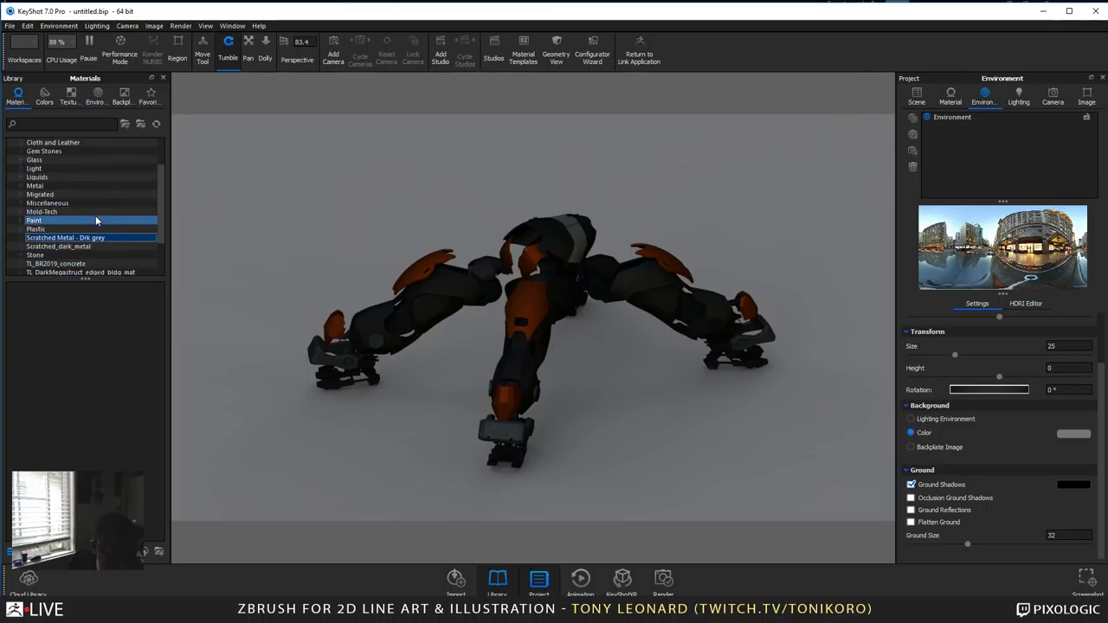
pyautogui.scroll(3, 99, 220)
pyautogui.scroll(1, 100, 219)
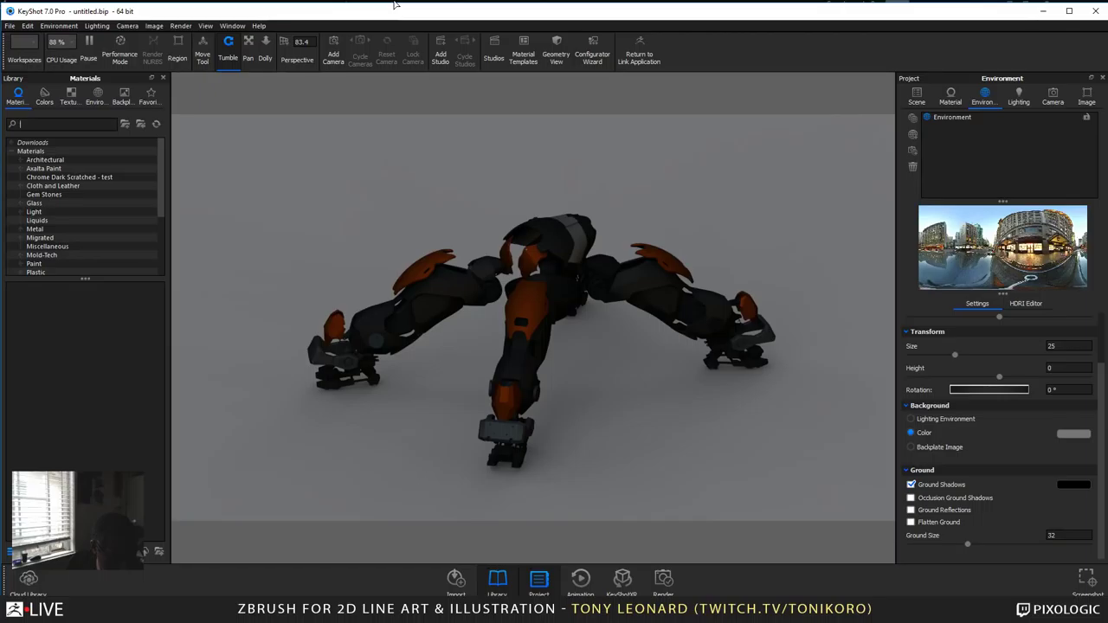
# Step: Apply Space suit Paint lite Damage to the front leg and left arm plates, then clear the search
pyautogui.write('Spa')
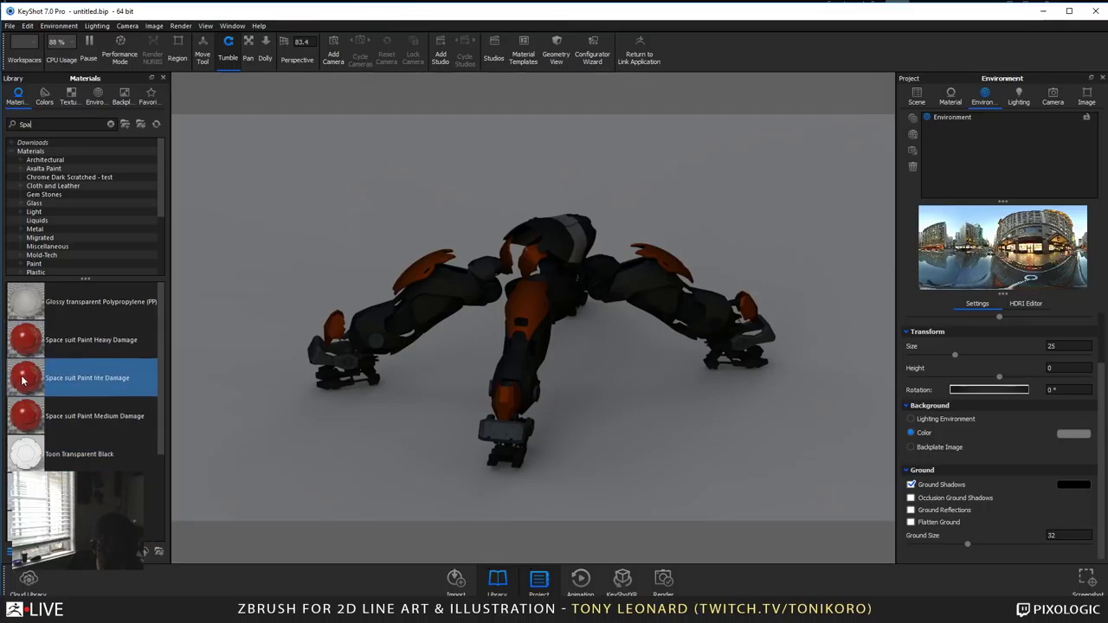
pyautogui.moveTo(22, 379); pyautogui.dragTo(530, 305)
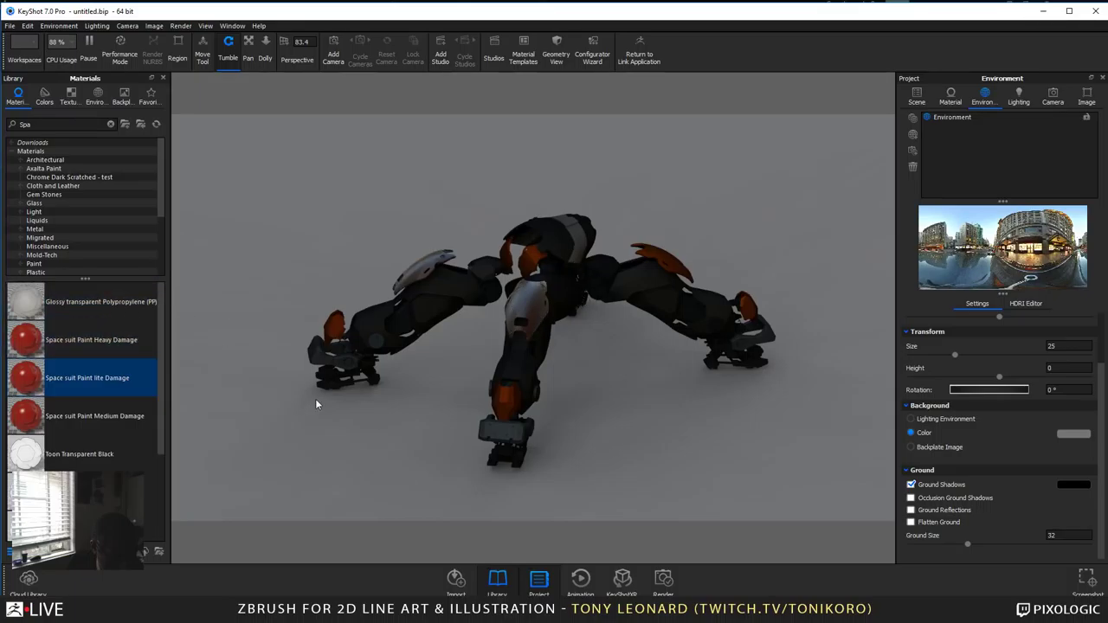
pyautogui.click(110, 124)
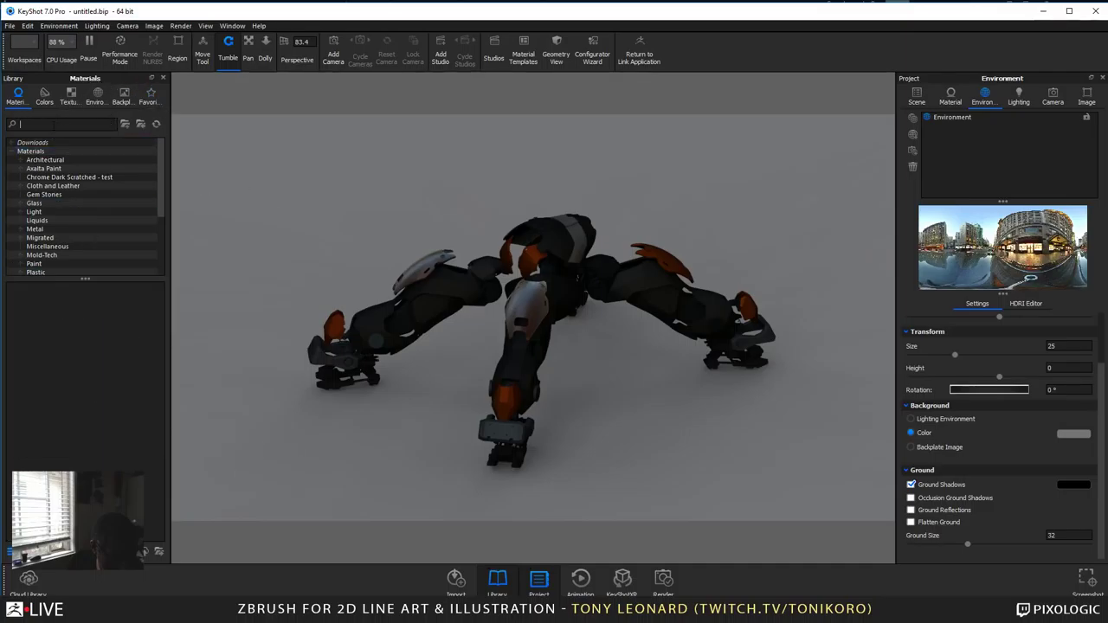
# Step: Search 'toon' and drop a Toon material onto the armour plates so they render flat white
pyautogui.write('ton')
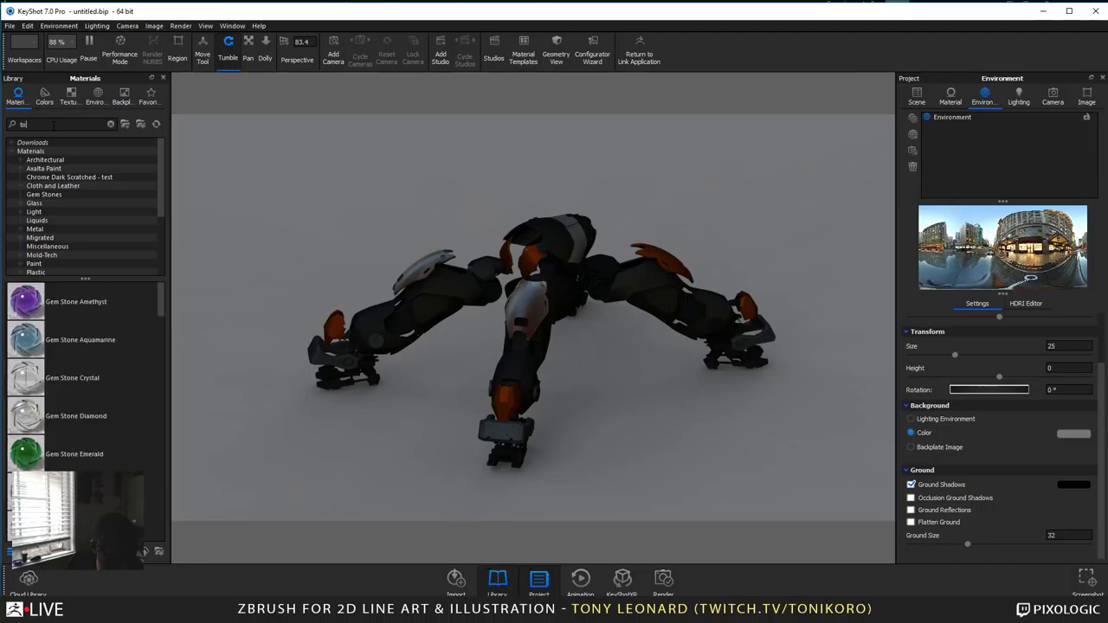
pyautogui.press('BackSpace')
pyautogui.press('BackSpace')
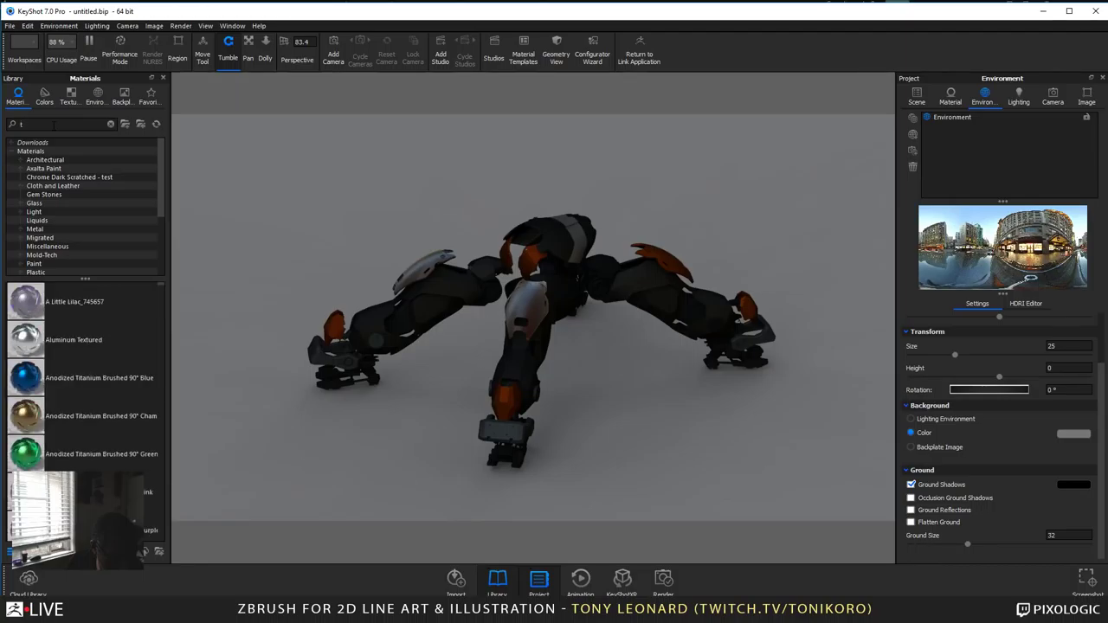
pyautogui.write('oon')
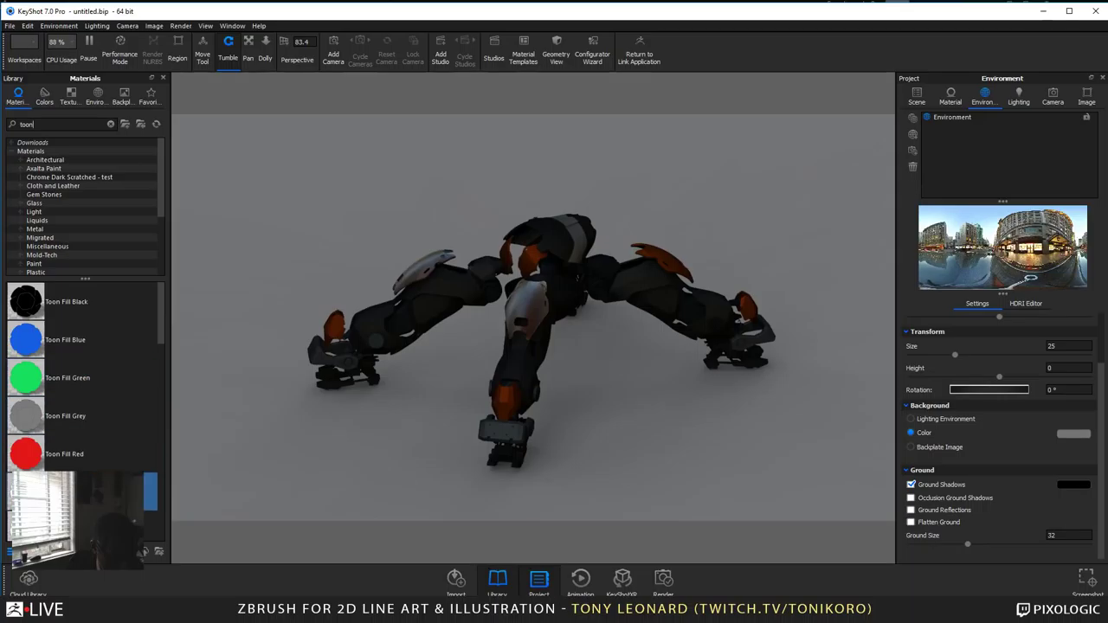
pyautogui.moveTo(39, 492); pyautogui.dragTo(526, 309)
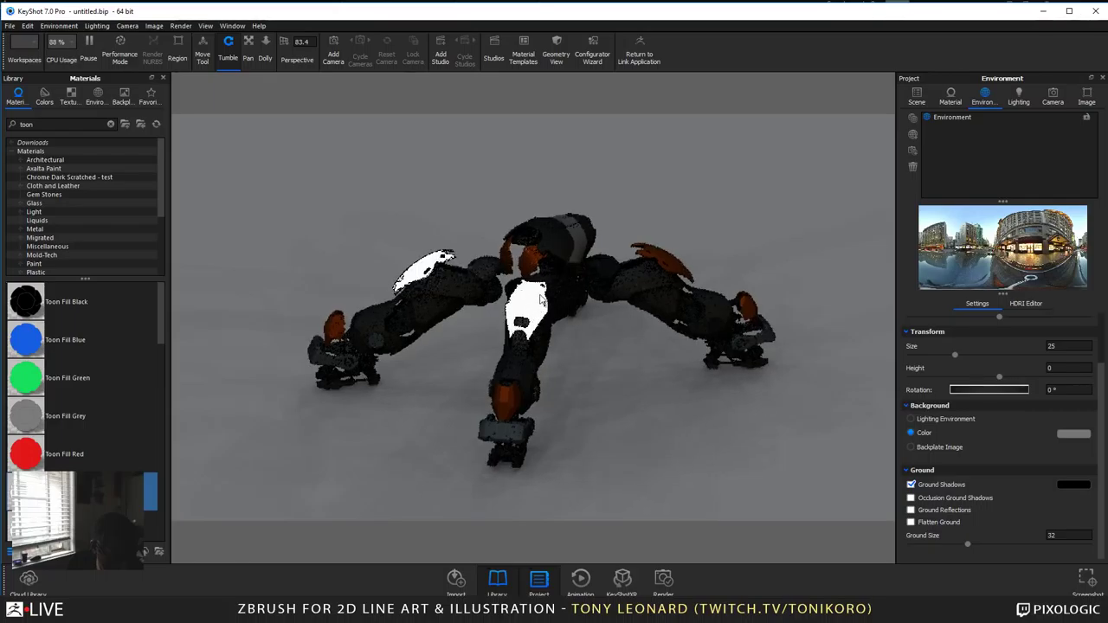
pyautogui.rightClick(532, 302)
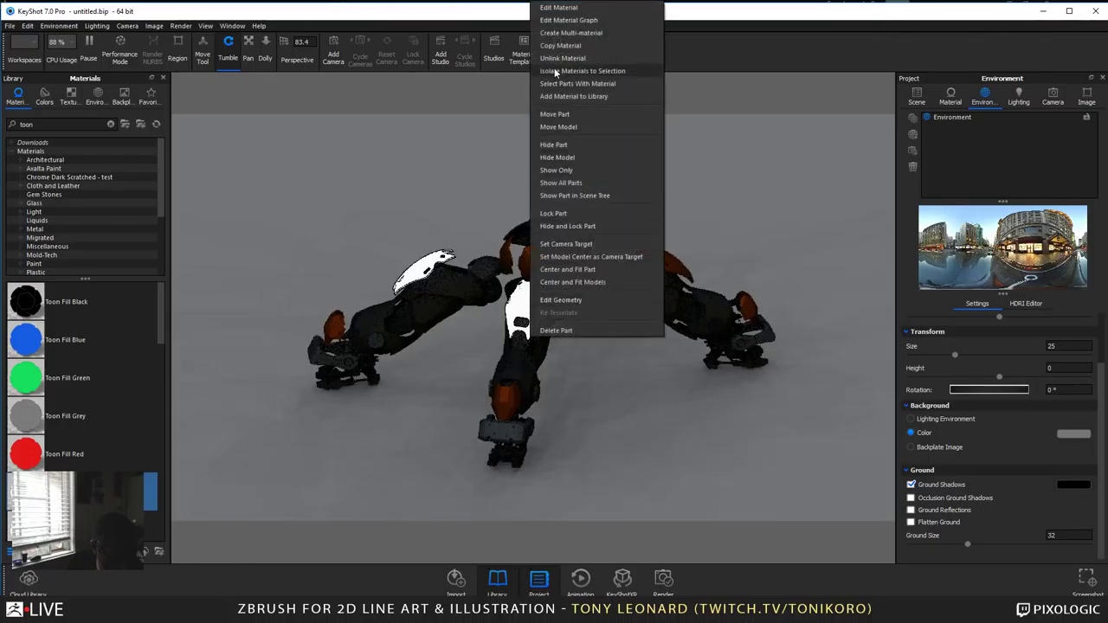
# Step: Change the Toon Outline Black fill colour from white to mid grey, RGB 120/120/120
pyautogui.click(801, 102)
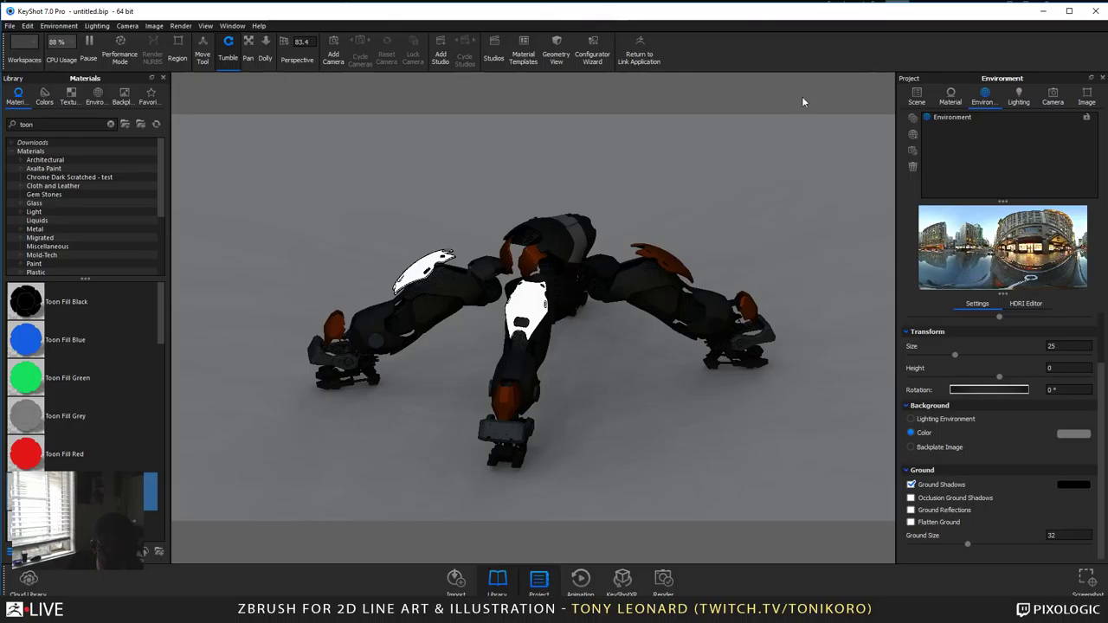
pyautogui.click(950, 97)
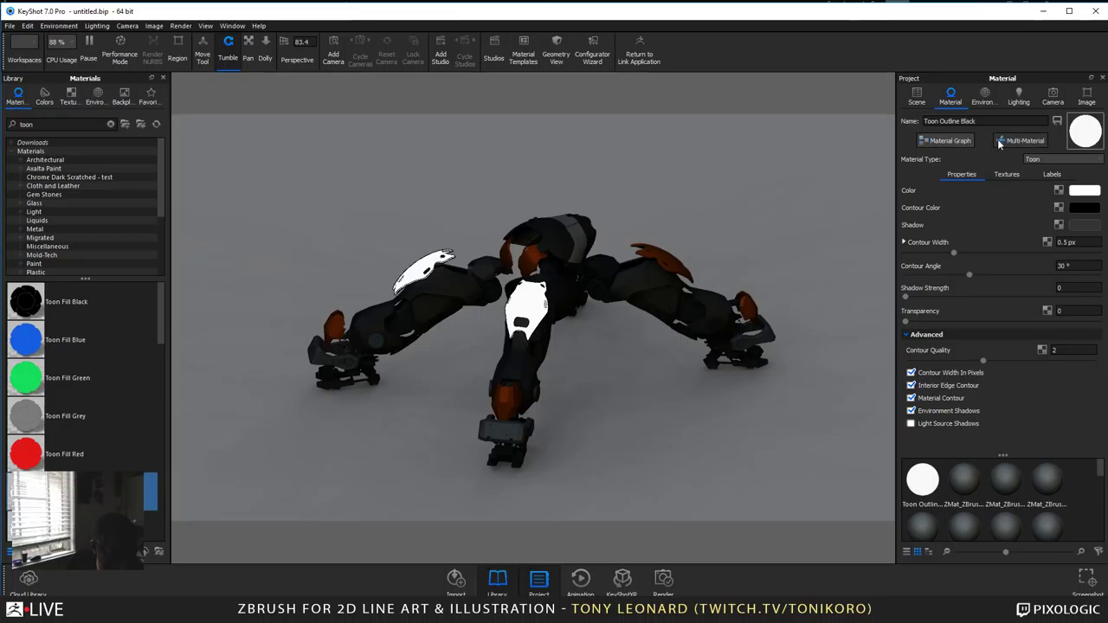
pyautogui.click(1078, 192)
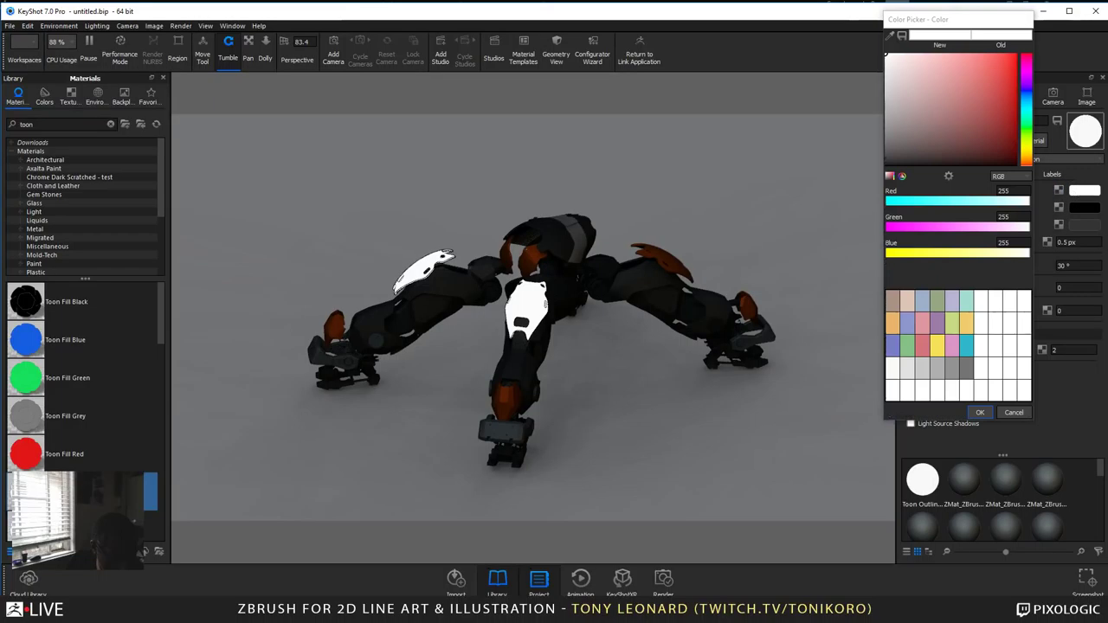
pyautogui.moveTo(888, 153); pyautogui.dragTo(881, 140)
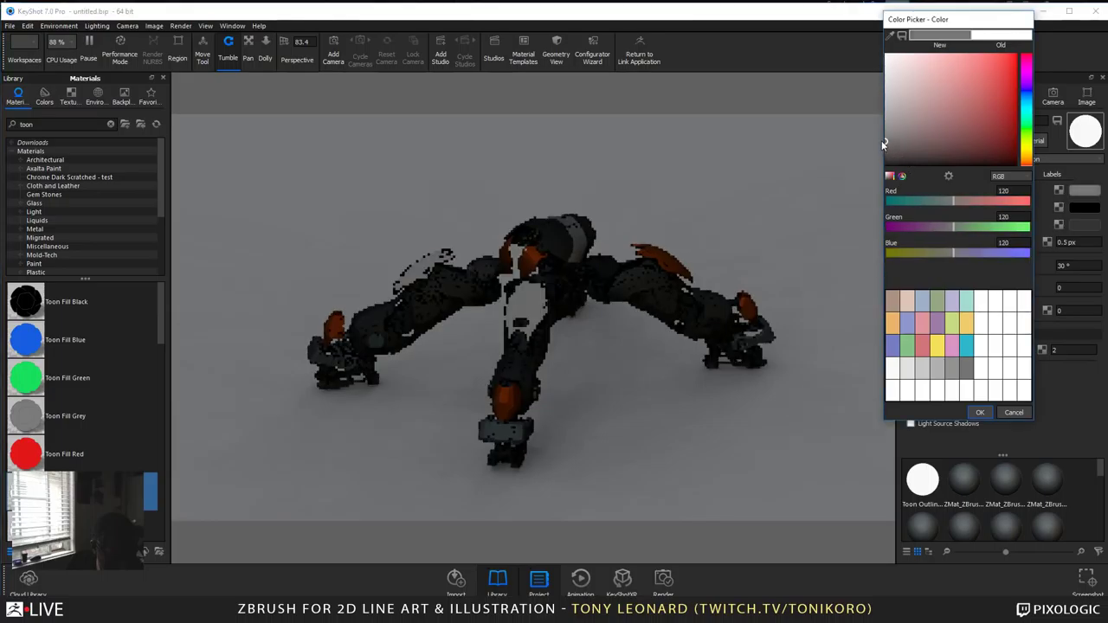
pyautogui.press('Return')
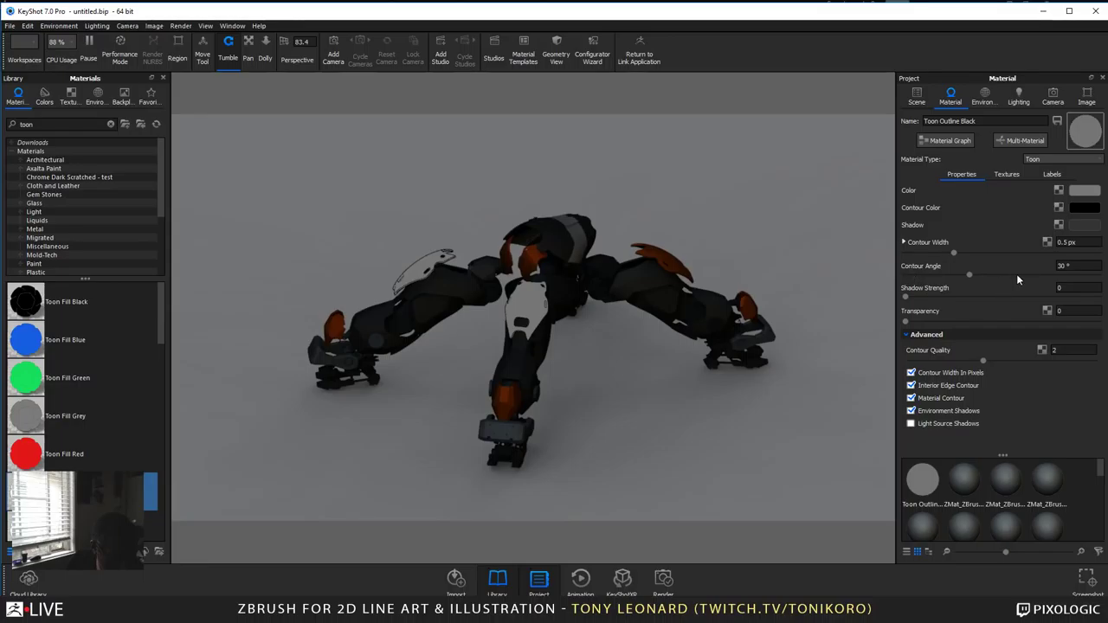
# Step: Set the Toon Outline Black contour angle to 14° and orbit to inspect the thinner outlines
pyautogui.scroll(3, 1018, 277)
pyautogui.scroll(-3, 970, 277)
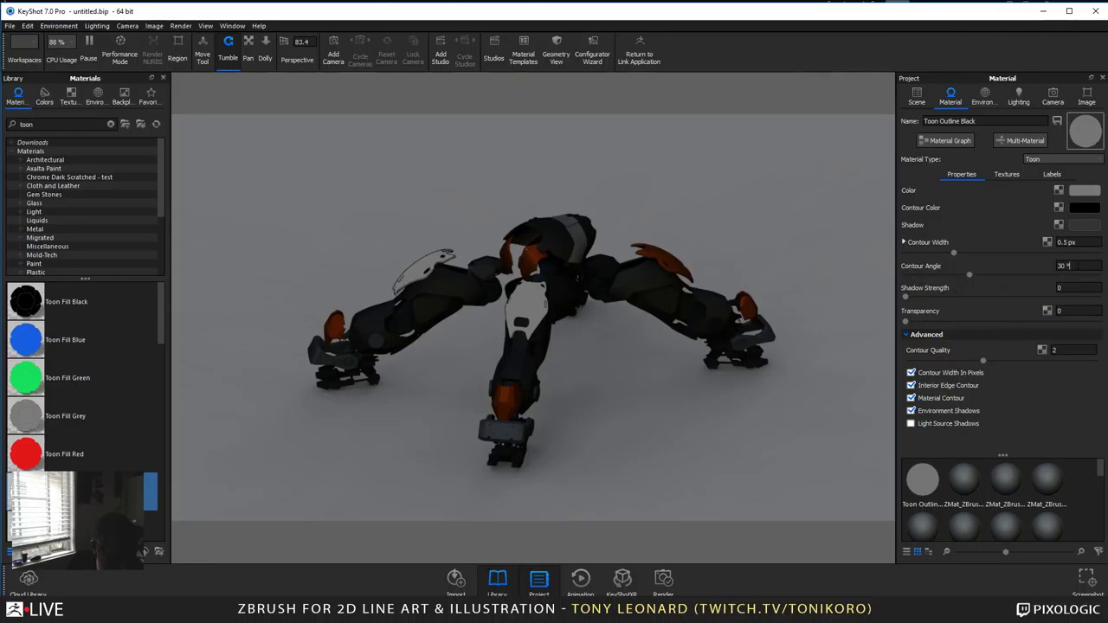
pyautogui.click(1070, 266)
pyautogui.hotkey('ctrl', 'a')
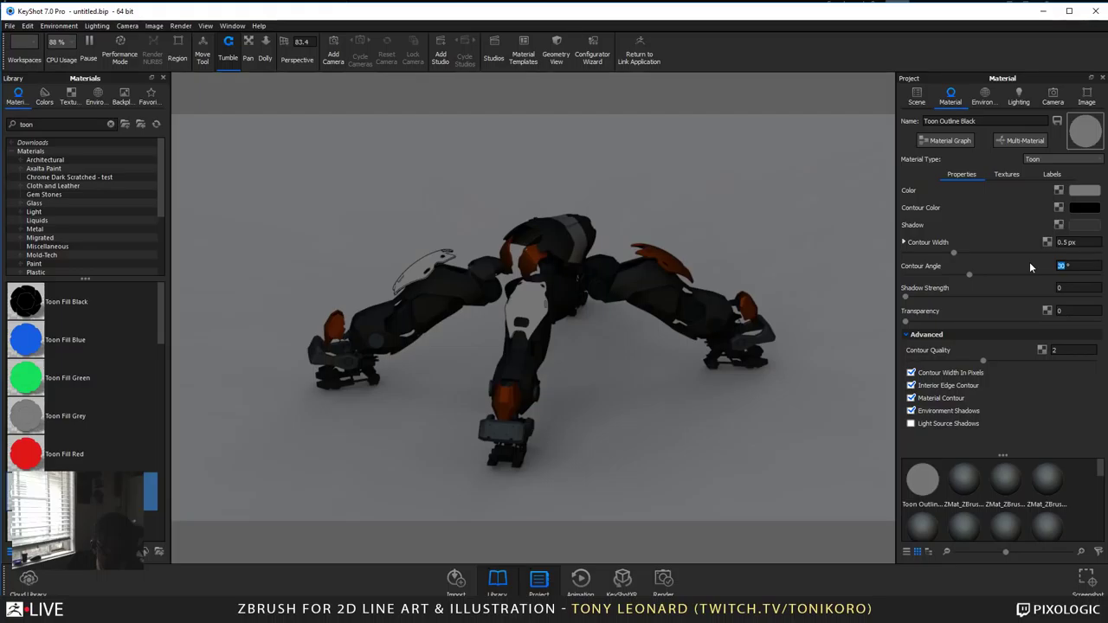
pyautogui.write('14')
pyautogui.press('Return')
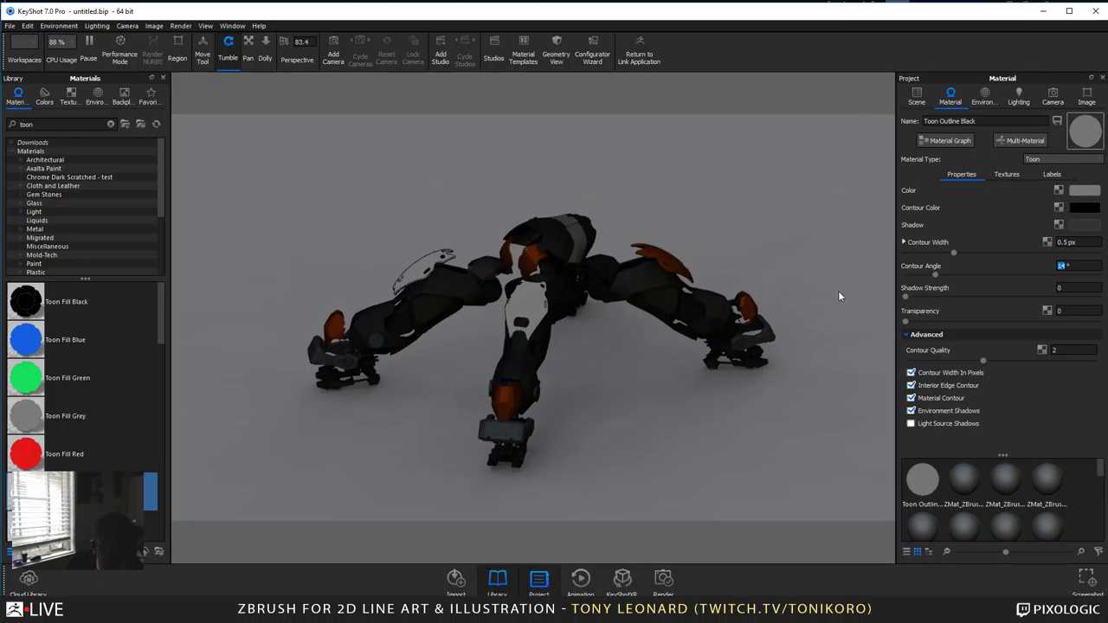
pyautogui.moveTo(808, 286); pyautogui.dragTo(736, 247)
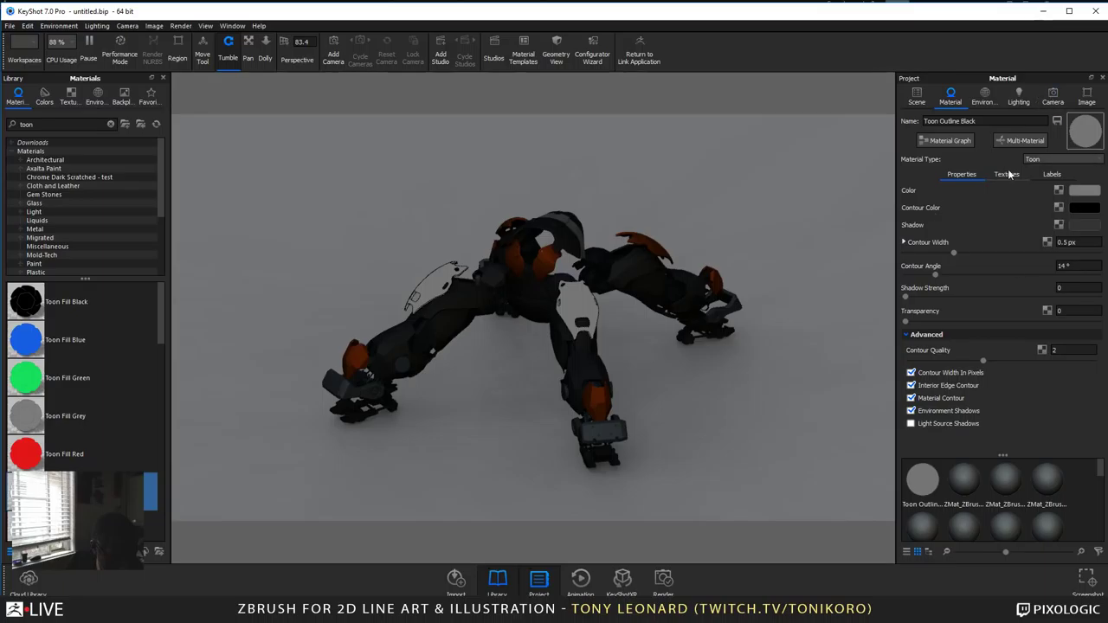
# Step: Change the Toon Outline Black fill to orange, RGB 239/99/39
pyautogui.click(1077, 192)
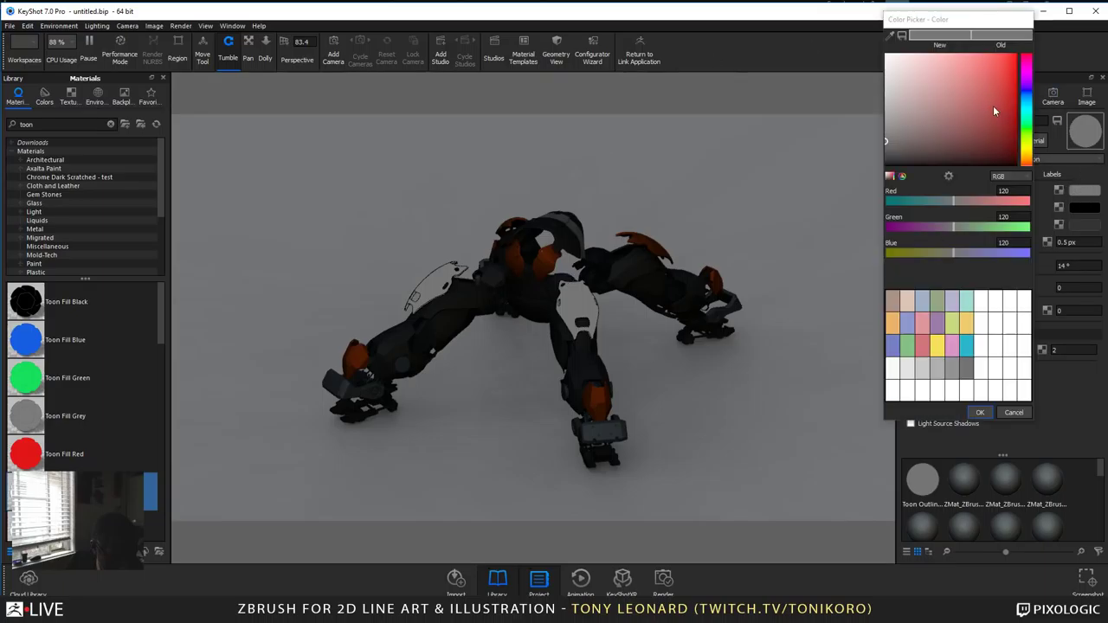
pyautogui.click(1015, 66)
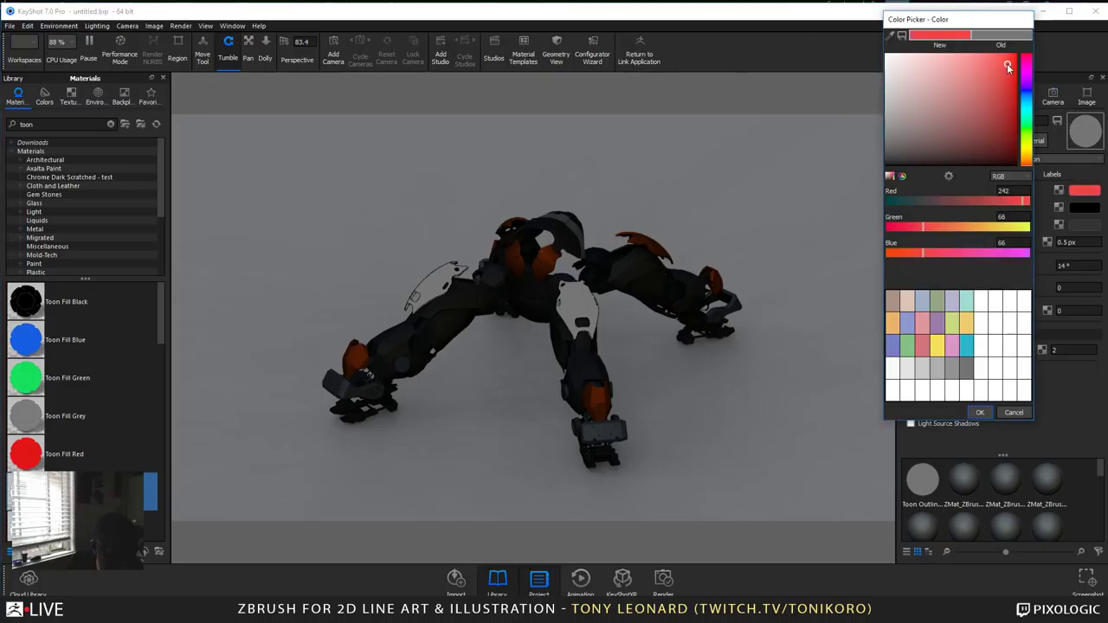
pyautogui.click(1027, 164)
pyautogui.moveTo(1027, 169); pyautogui.dragTo(1026, 162)
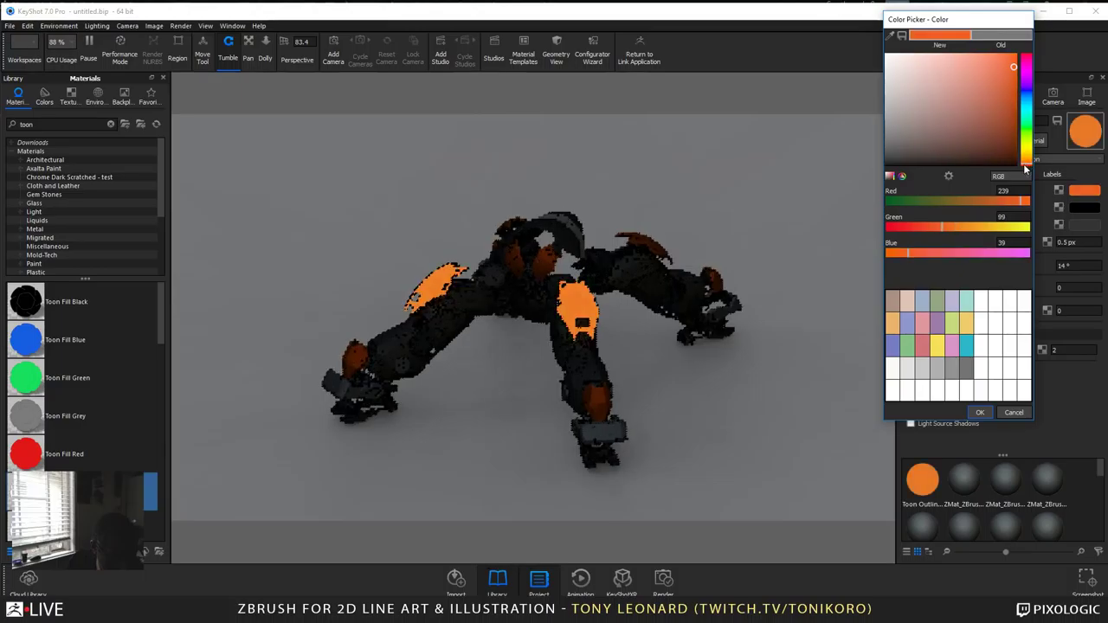
pyautogui.click(980, 412)
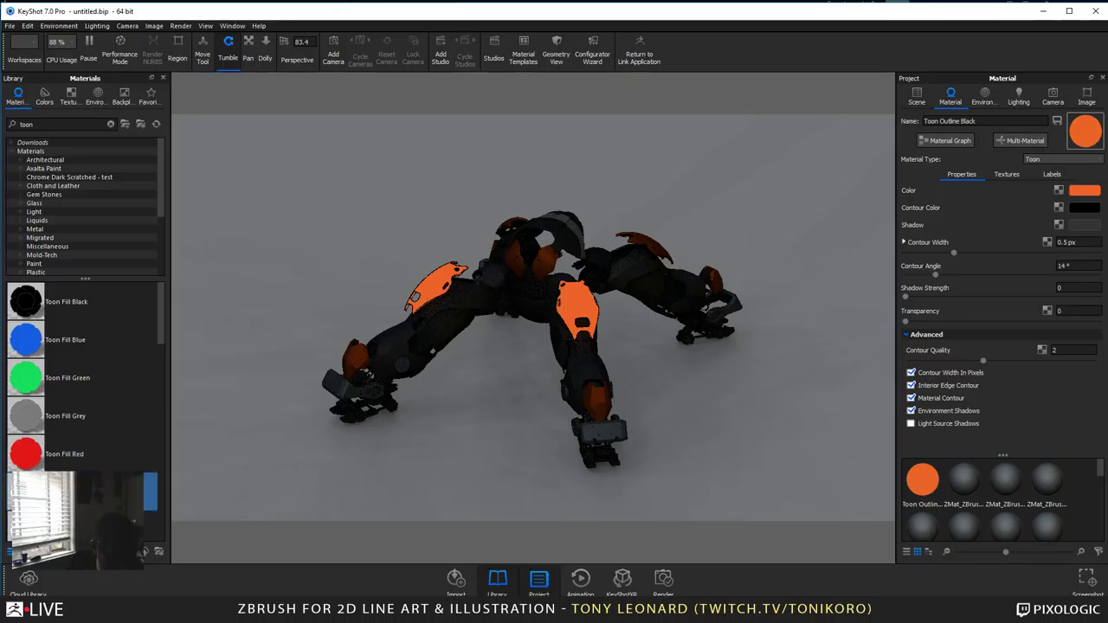
# Step: Give the leg parts their own unlinked copy of the material
pyautogui.moveTo(169, 448); pyautogui.dragTo(393, 344)
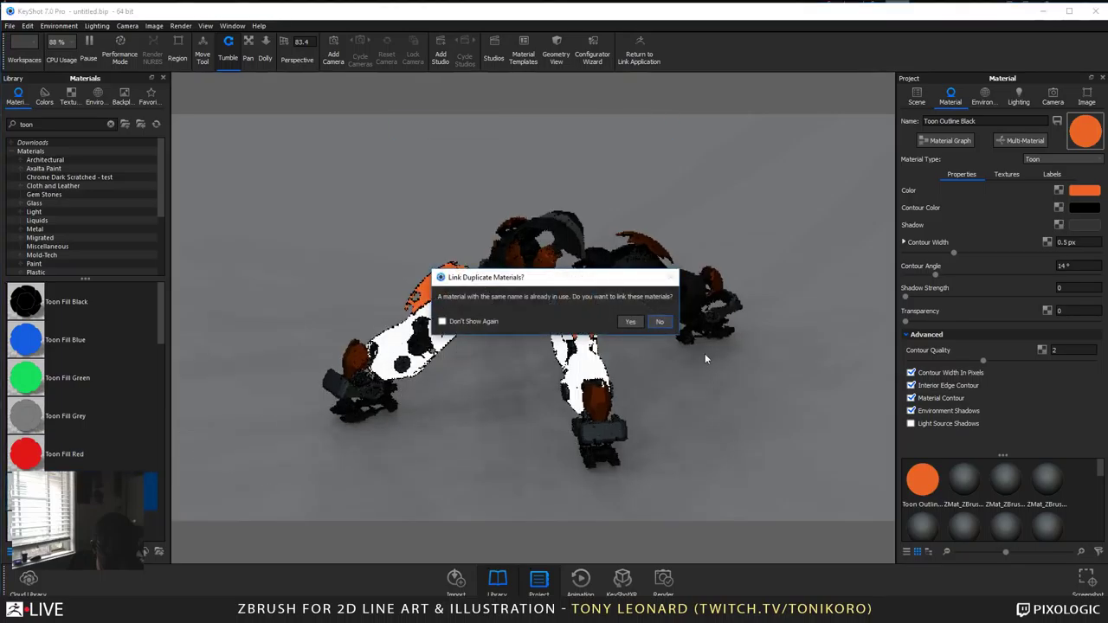
pyautogui.click(656, 321)
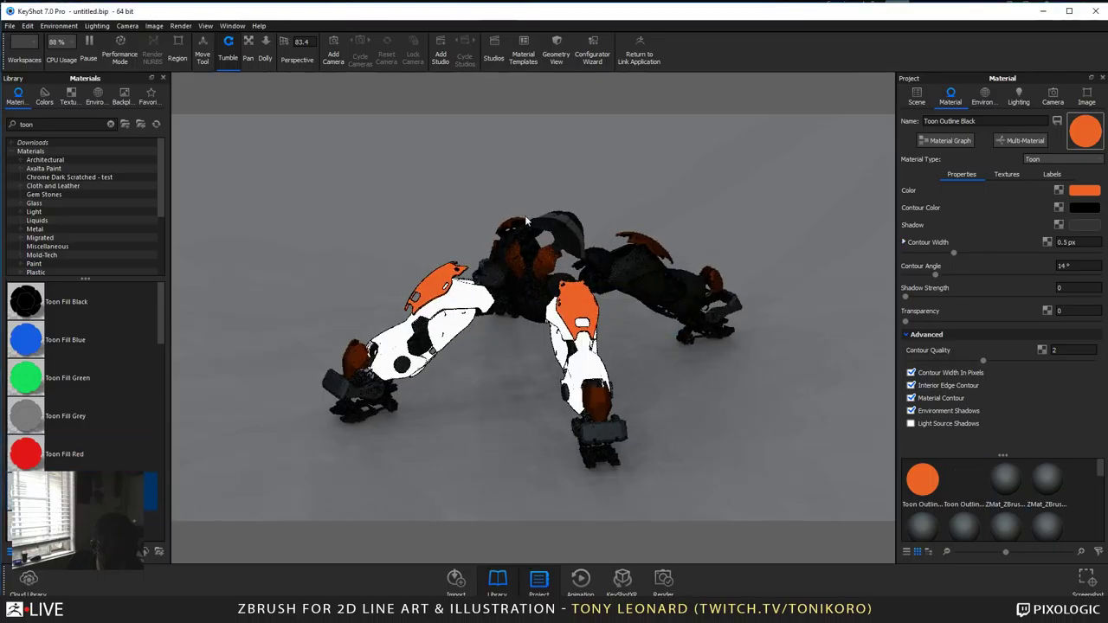
pyautogui.rightClick(470, 290)
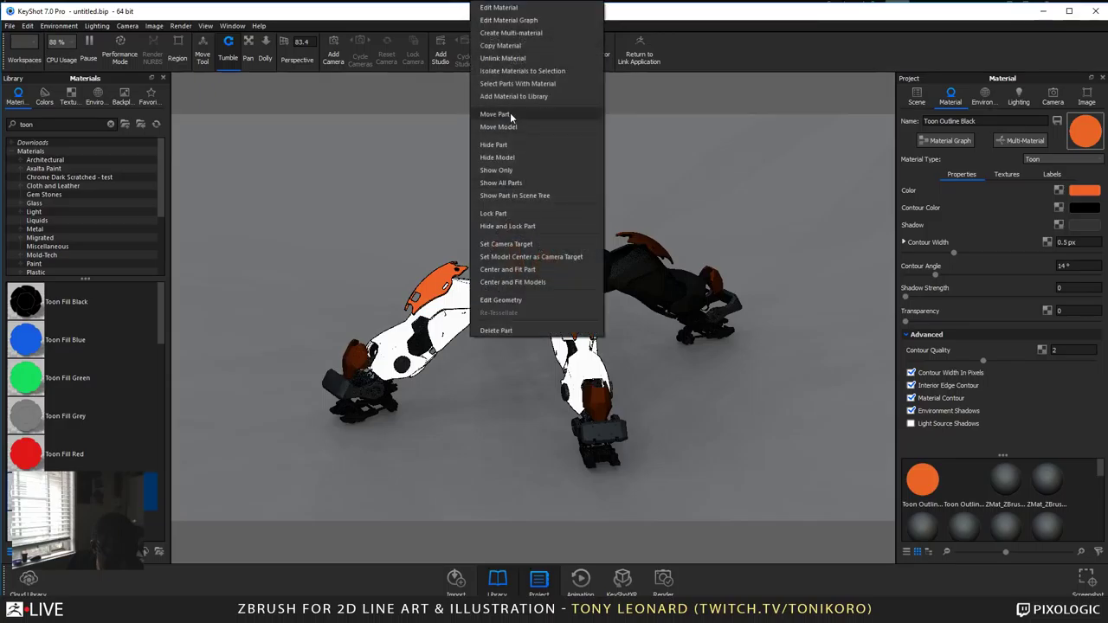
# Step: Give the legs' Toon Outline Black #1 copy a grey fill around RGB 97/94/94
pyautogui.click(499, 7)
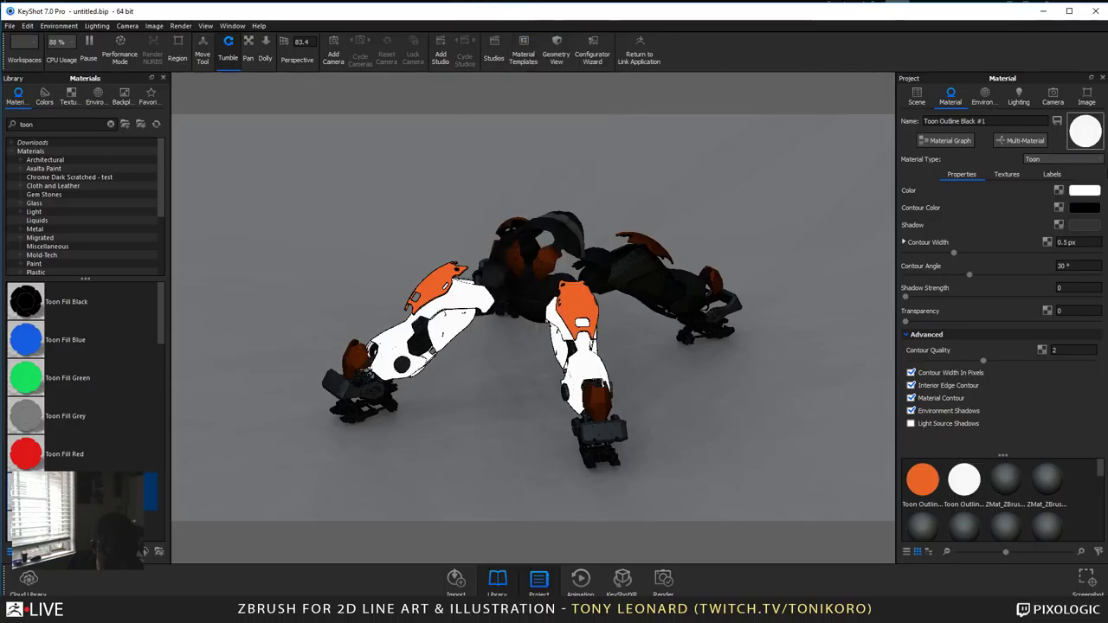
pyautogui.click(1082, 191)
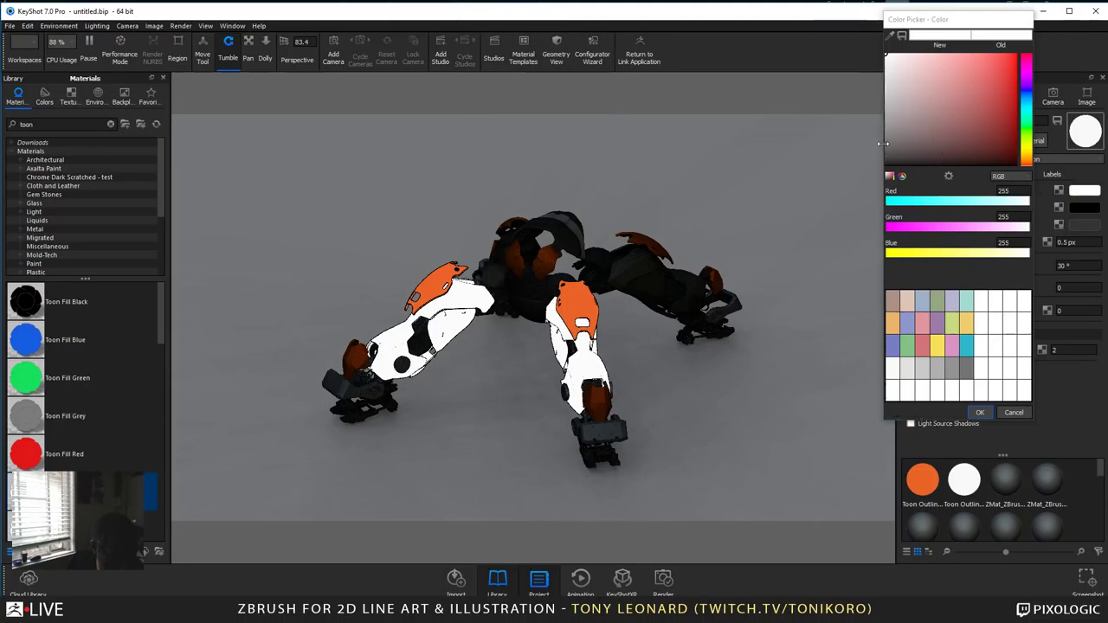
pyautogui.click(894, 150)
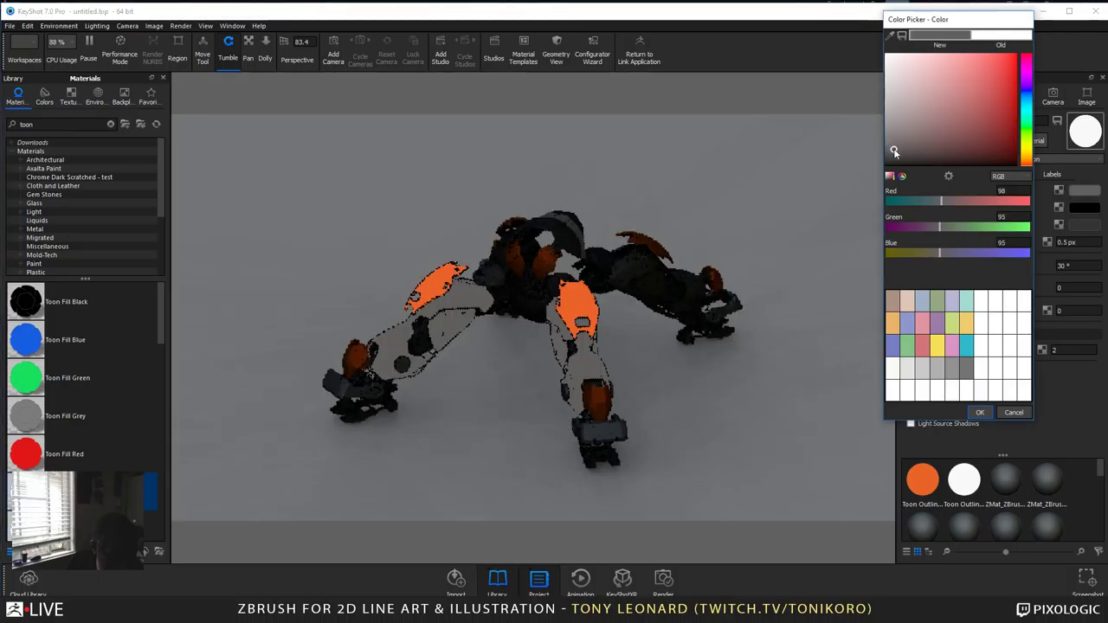
pyautogui.moveTo(894, 150); pyautogui.dragTo(1016, 153)
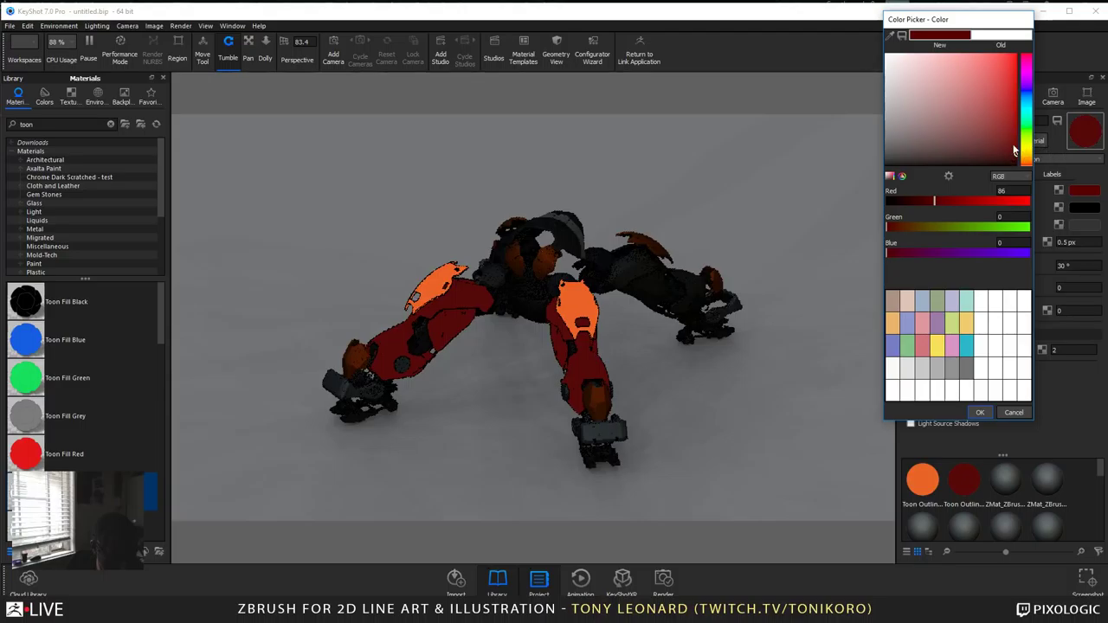
pyautogui.click(895, 148)
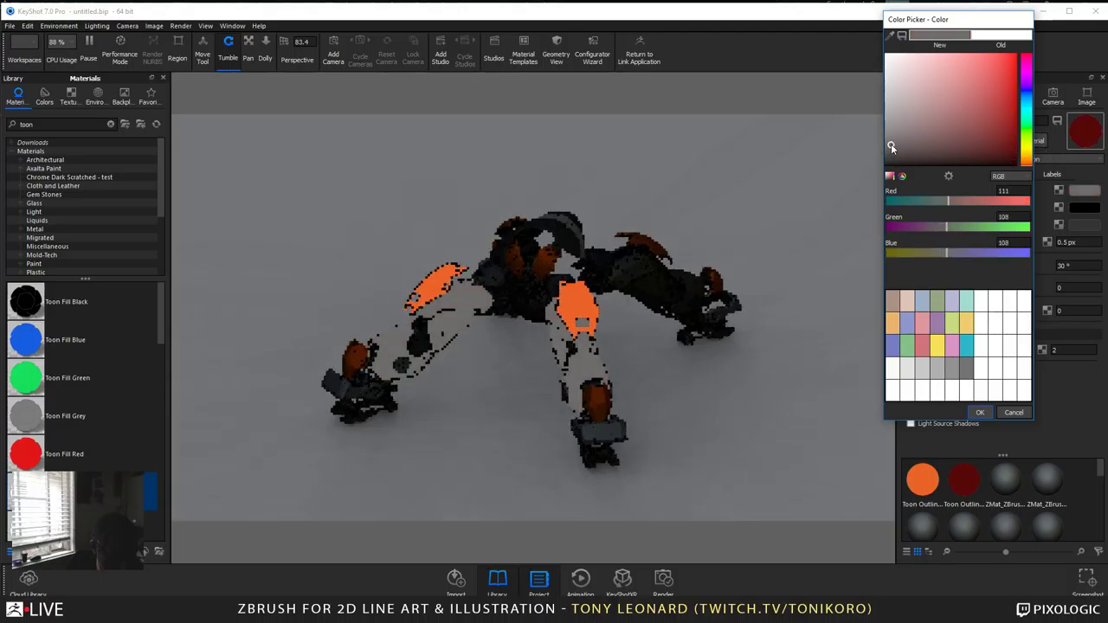
pyautogui.click(892, 152)
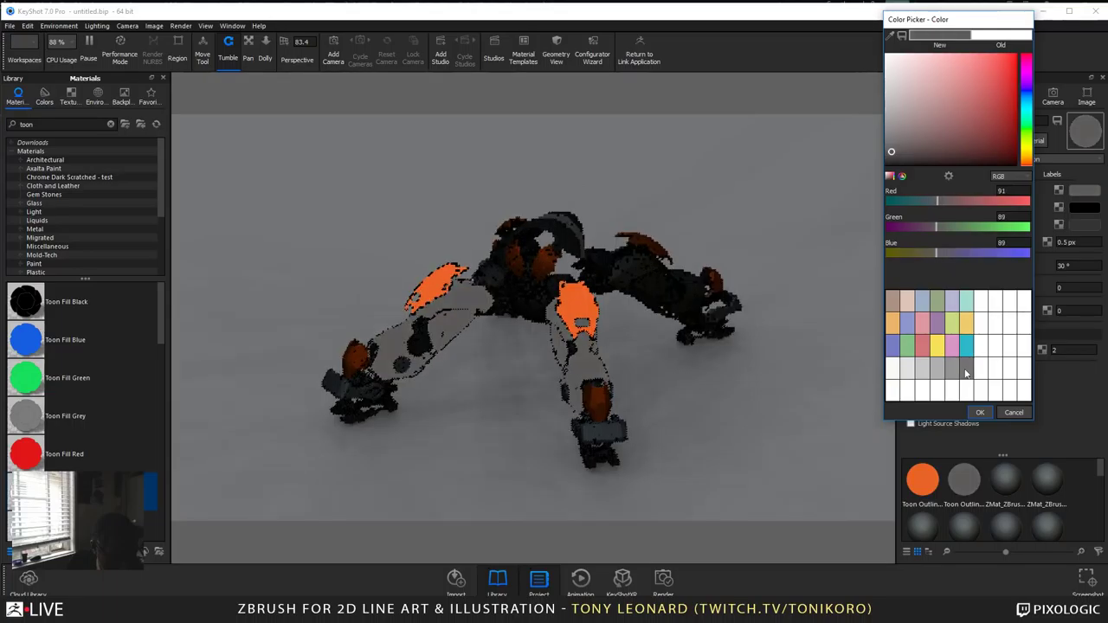
pyautogui.click(978, 413)
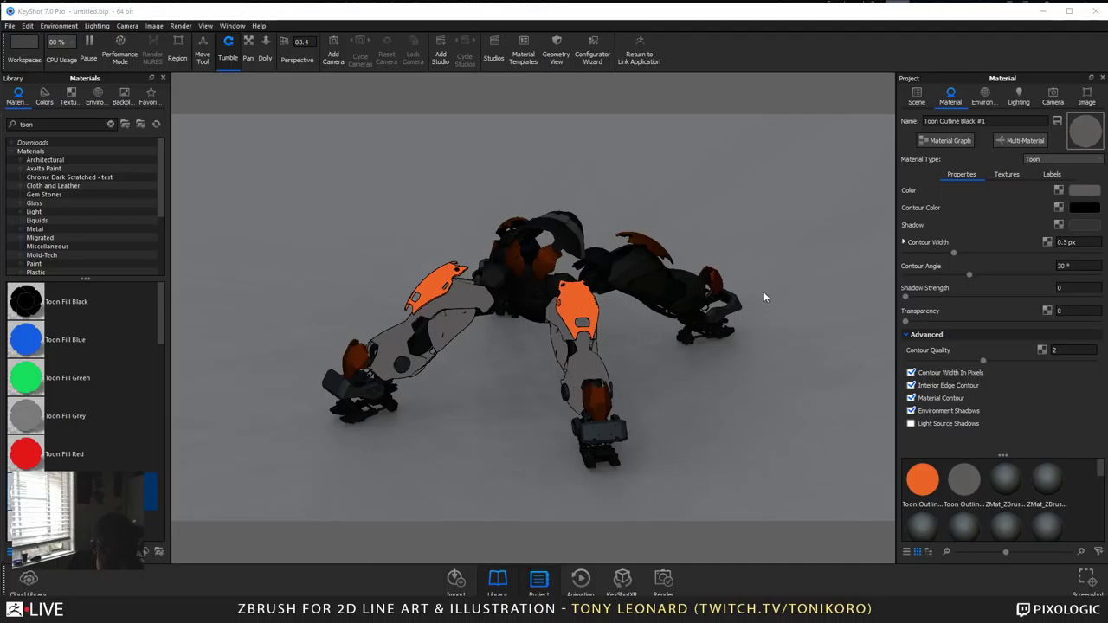
pyautogui.rightClick(581, 303)
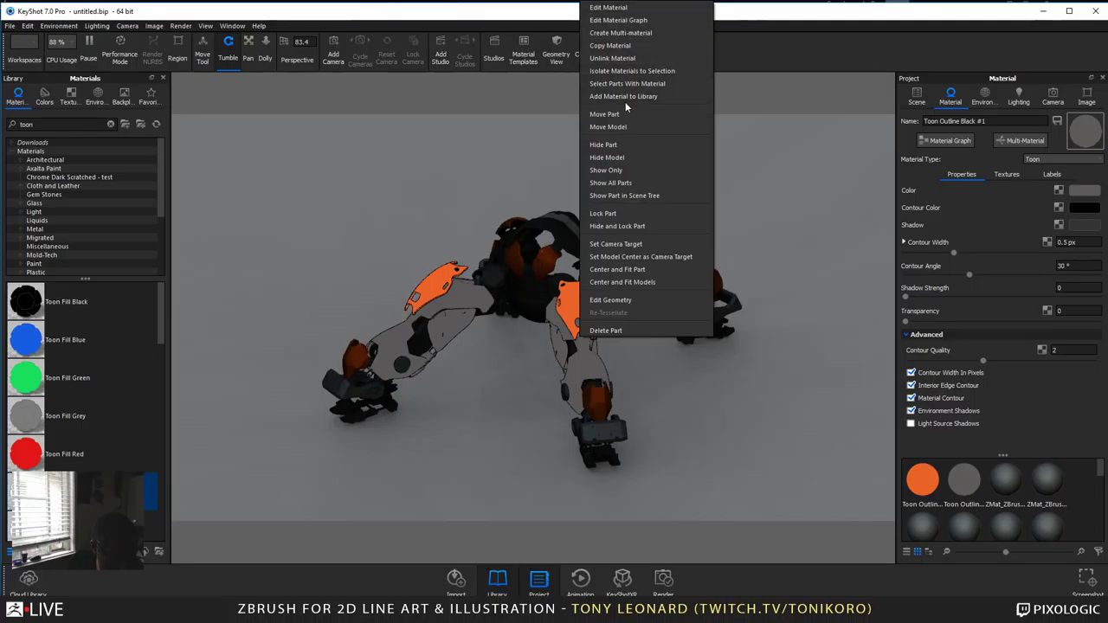
# Step: Copy the orange material and paste it linked onto the left leg and two other mech parts
pyautogui.click(634, 43)
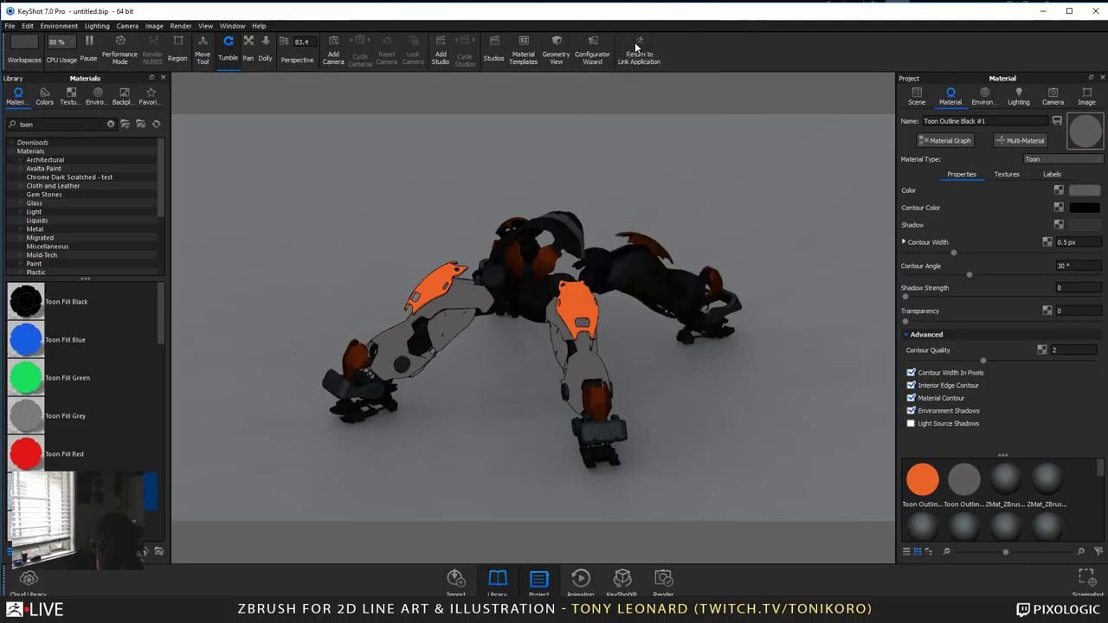
pyautogui.rightClick(352, 354)
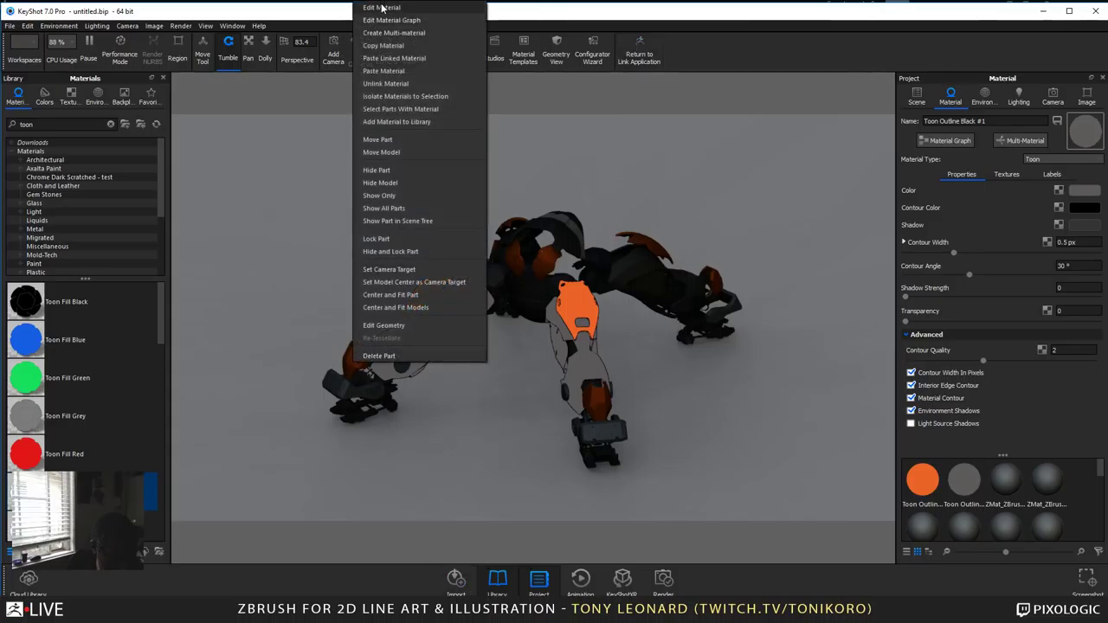
pyautogui.click(391, 58)
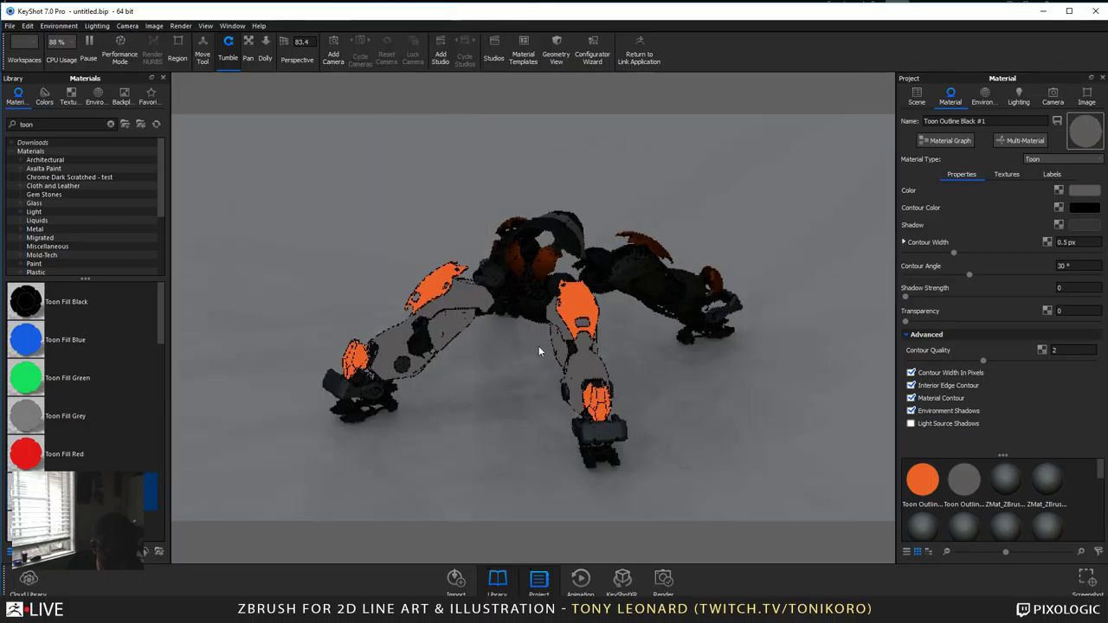
pyautogui.rightClick(660, 258)
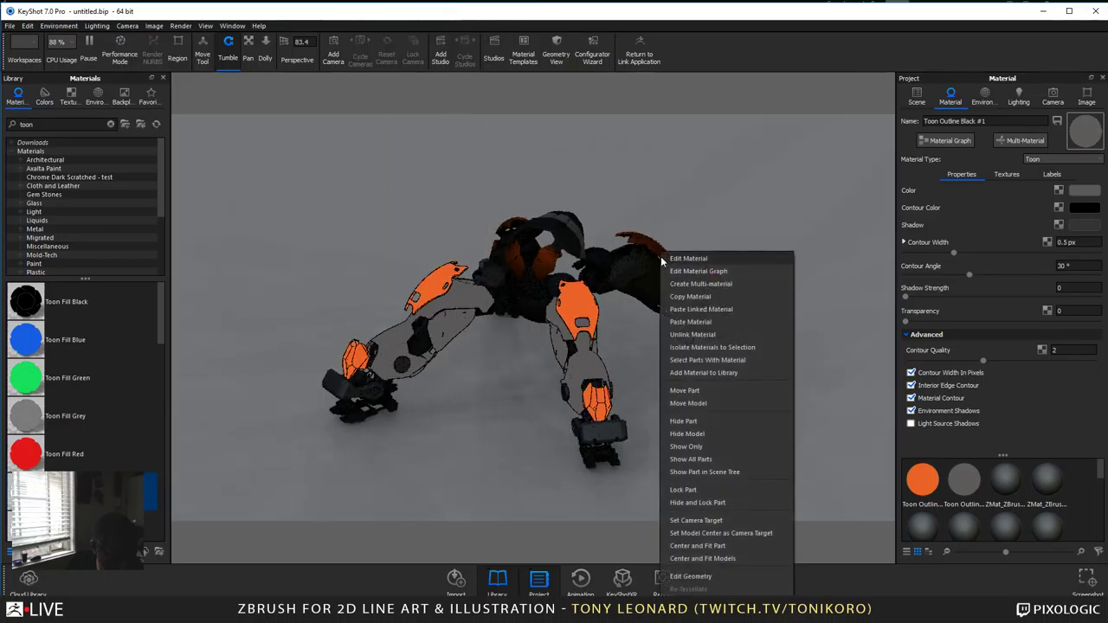
pyautogui.click(703, 309)
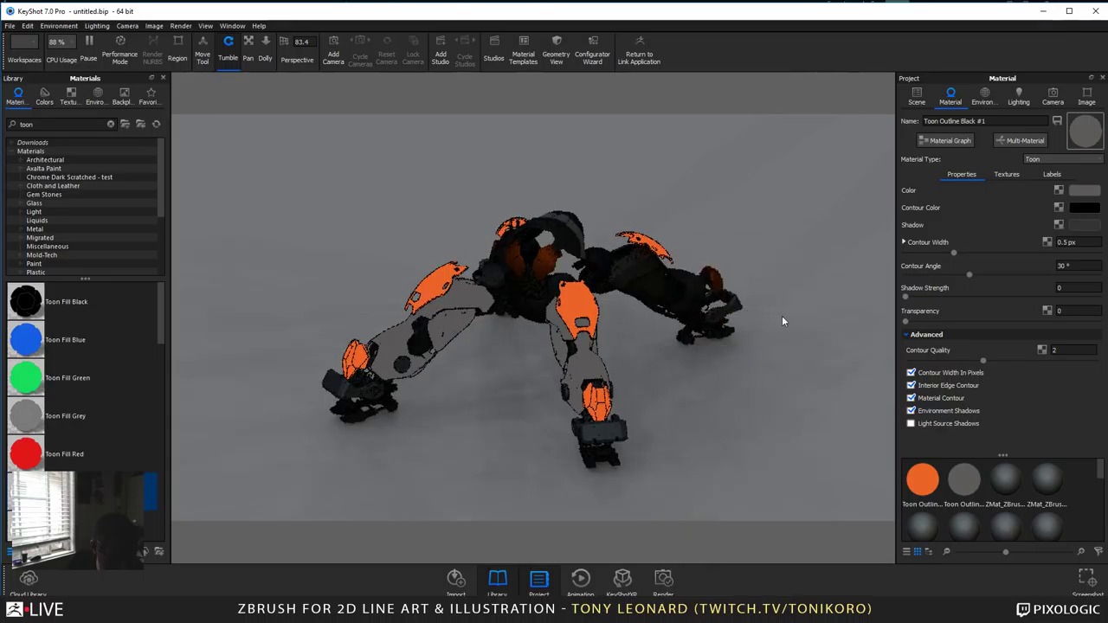
pyautogui.moveTo(795, 337); pyautogui.dragTo(834, 344)
pyautogui.rightClick(684, 331)
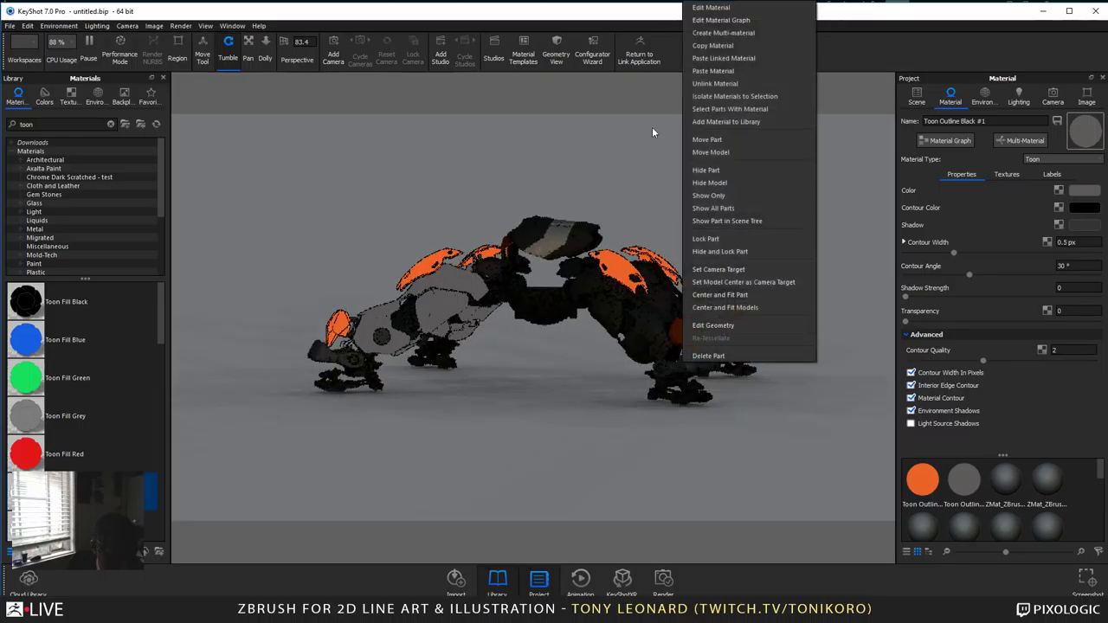
pyautogui.click(786, 57)
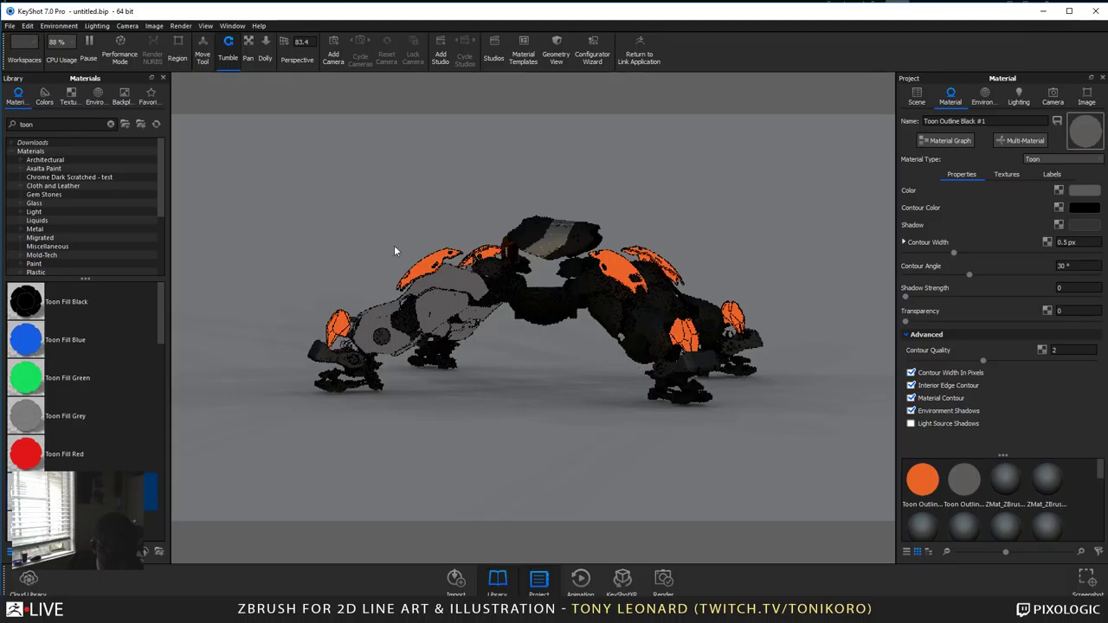
# Step: Copy a part's toon material and paste it linked onto the mech's right and left halves
pyautogui.rightClick(458, 284)
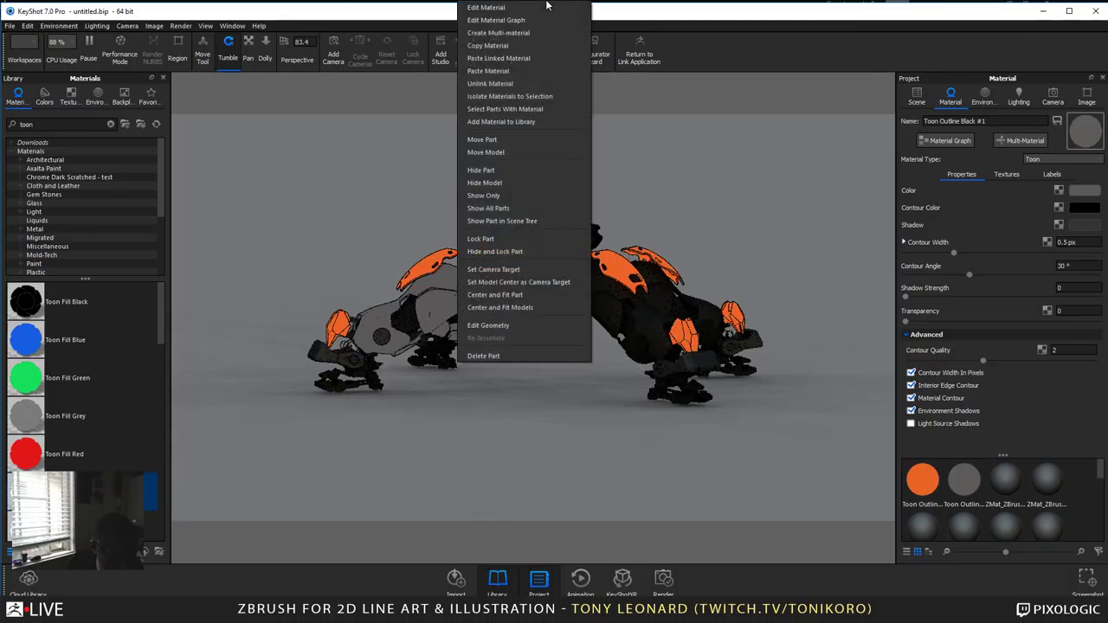
pyautogui.click(537, 45)
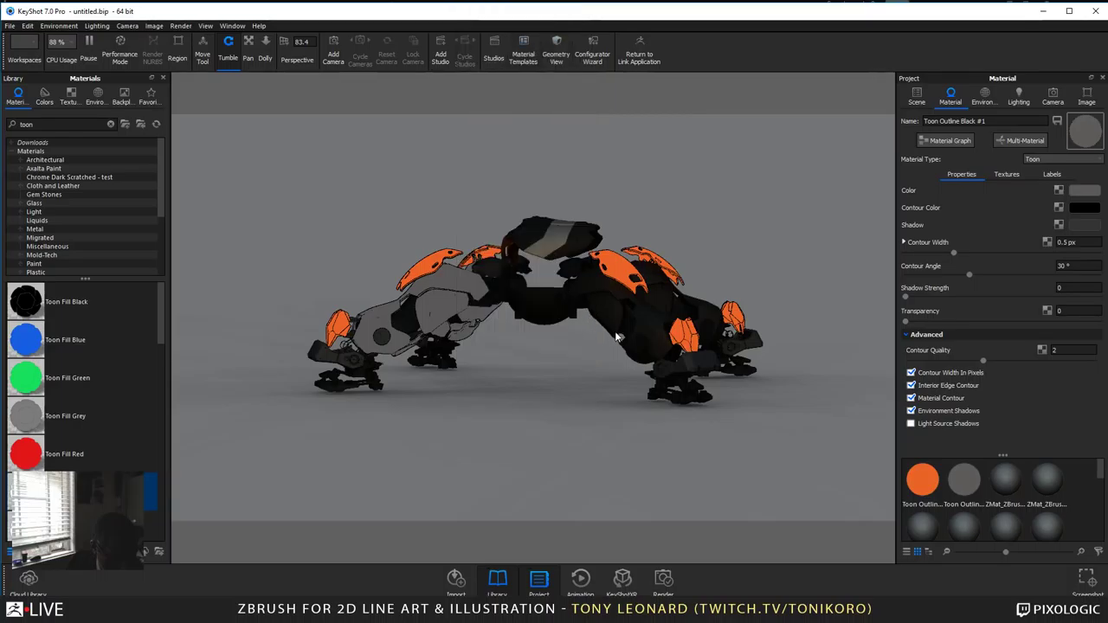
pyautogui.rightClick(645, 335)
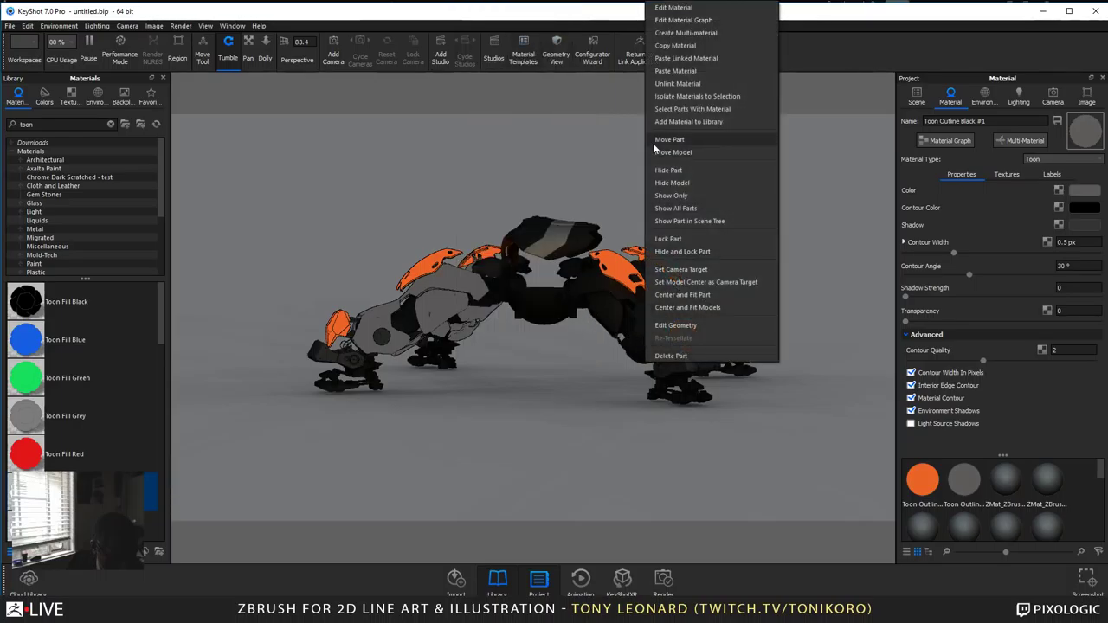
pyautogui.click(667, 58)
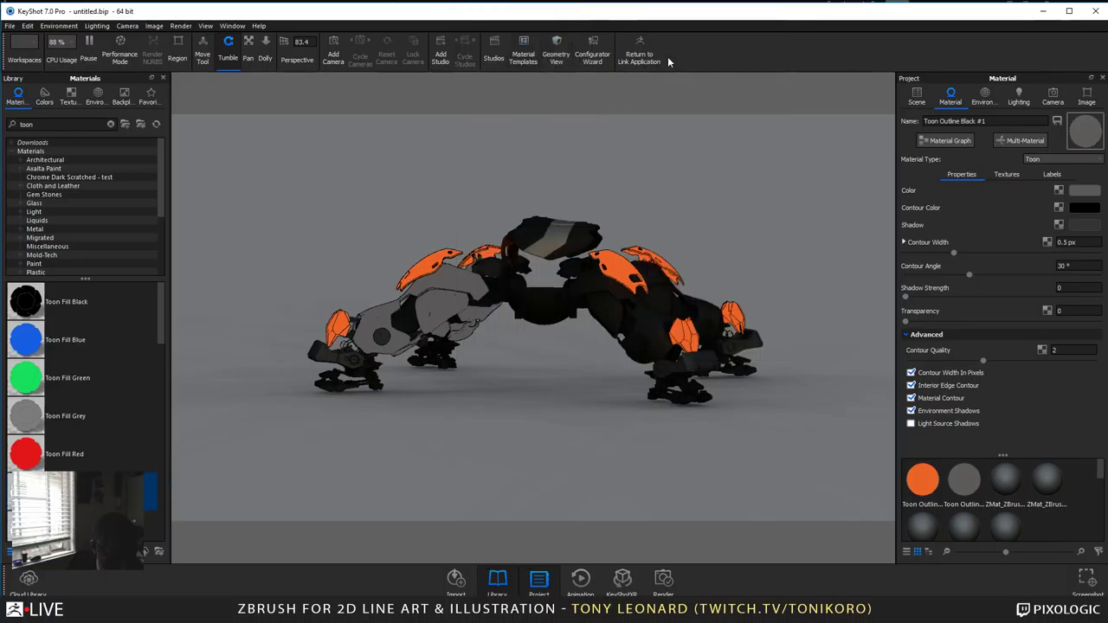
pyautogui.rightClick(561, 237)
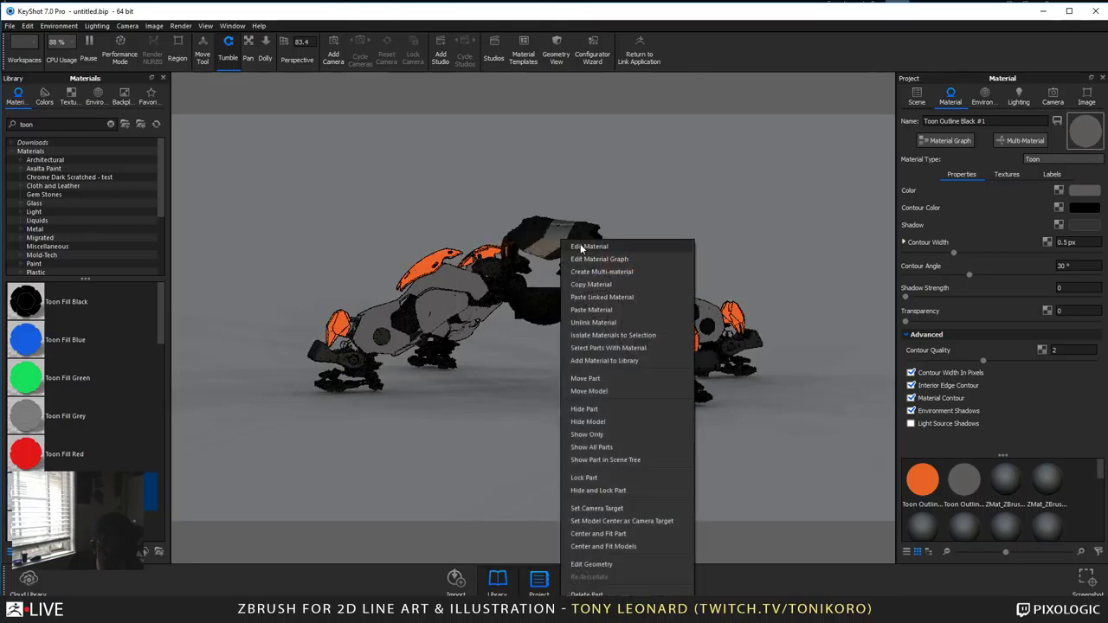
pyautogui.click(596, 296)
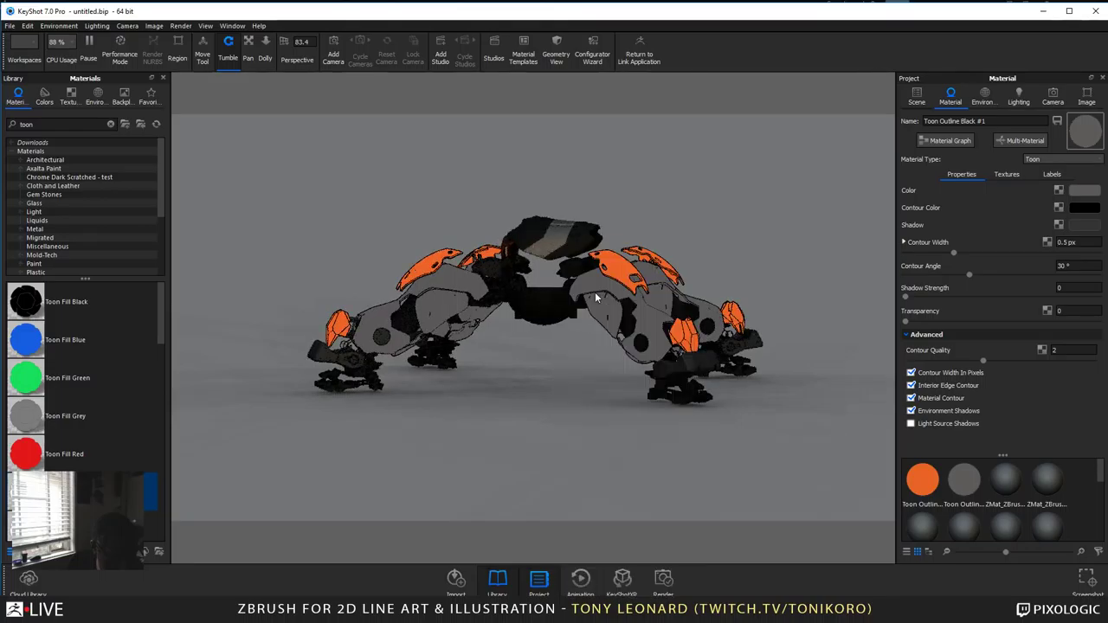
# Step: Give the top shell an unlinked material copy, Toon Outline Black #2, and open its Color swatch
pyautogui.rightClick(525, 234)
pyautogui.click(551, 241)
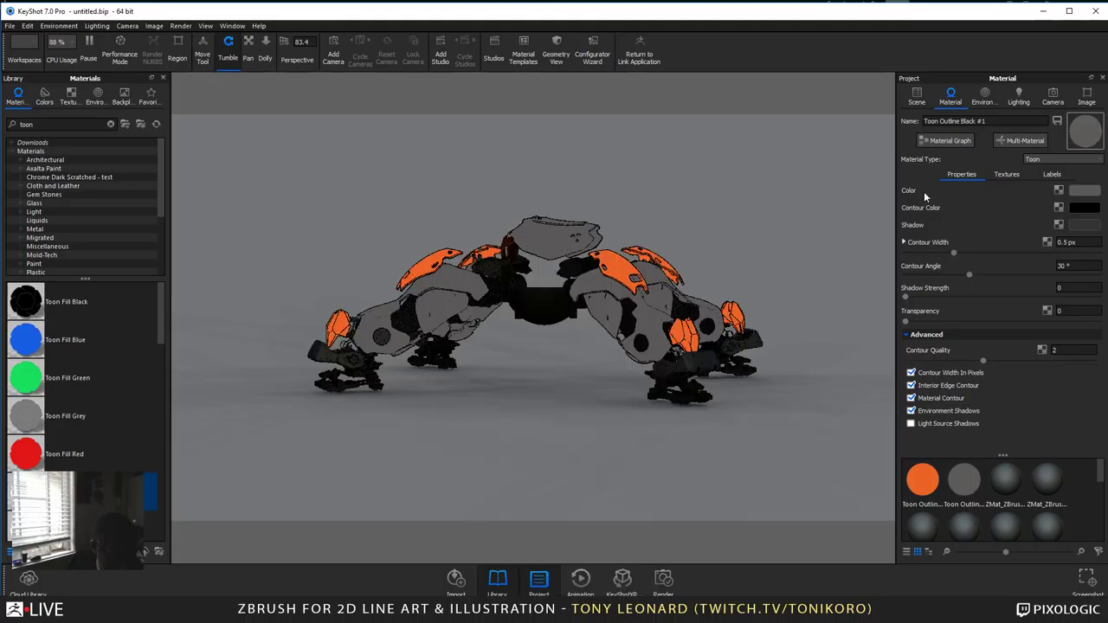
pyautogui.rightClick(572, 235)
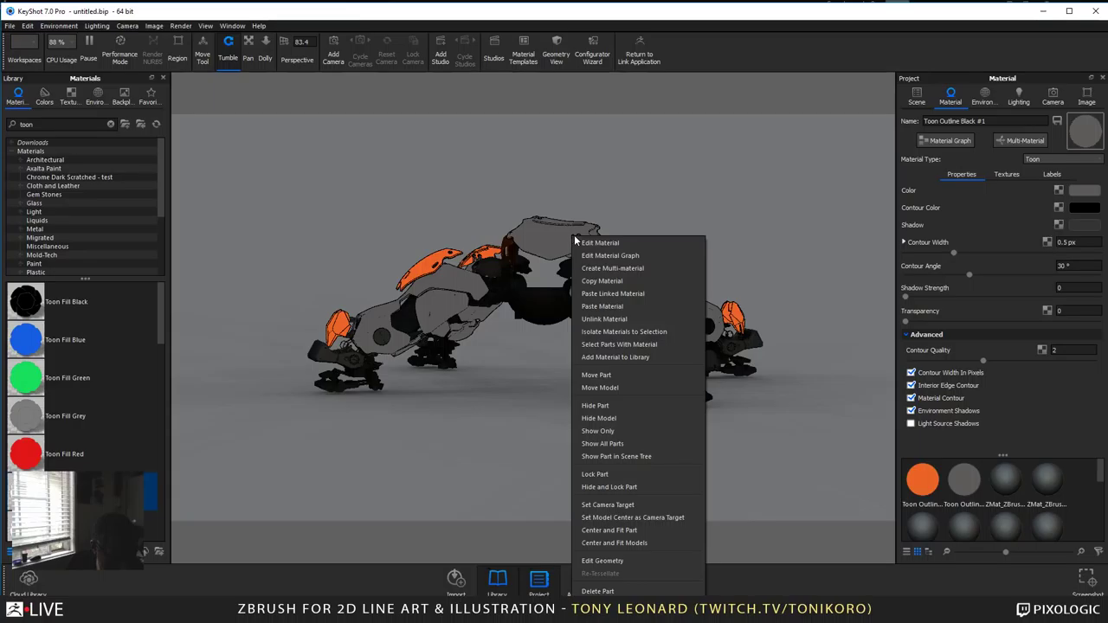
pyautogui.click(618, 313)
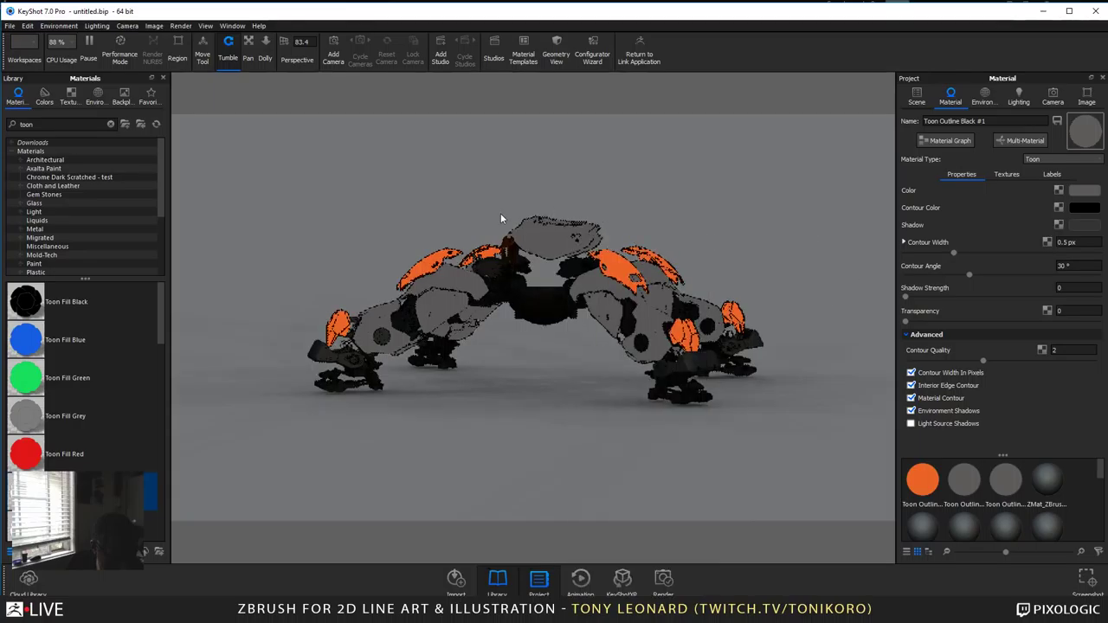
pyautogui.rightClick(557, 234)
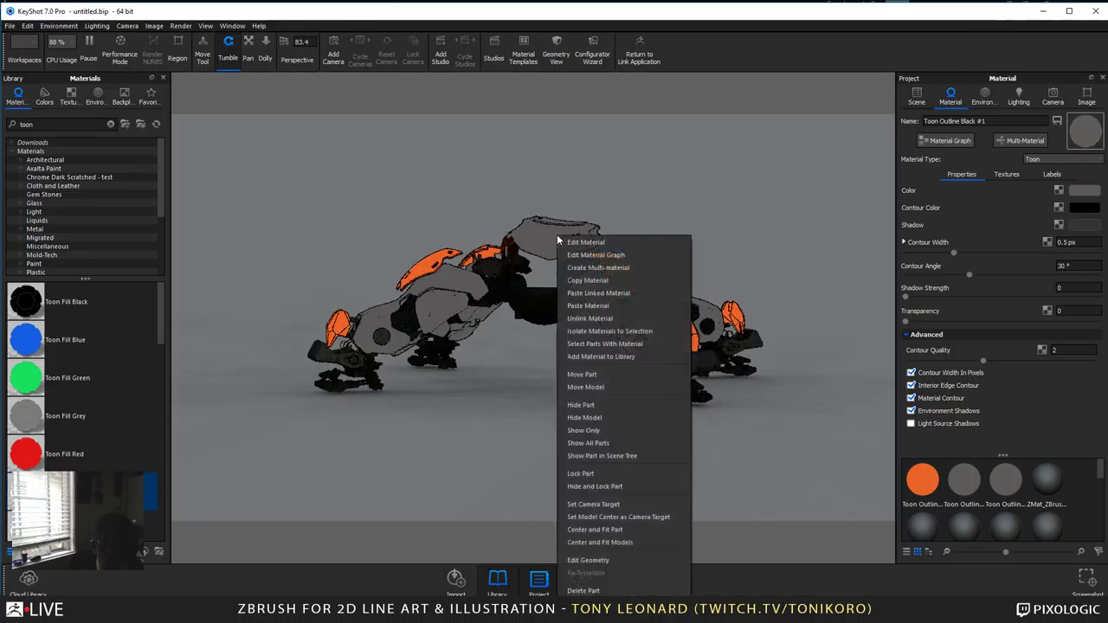
pyautogui.click(563, 239)
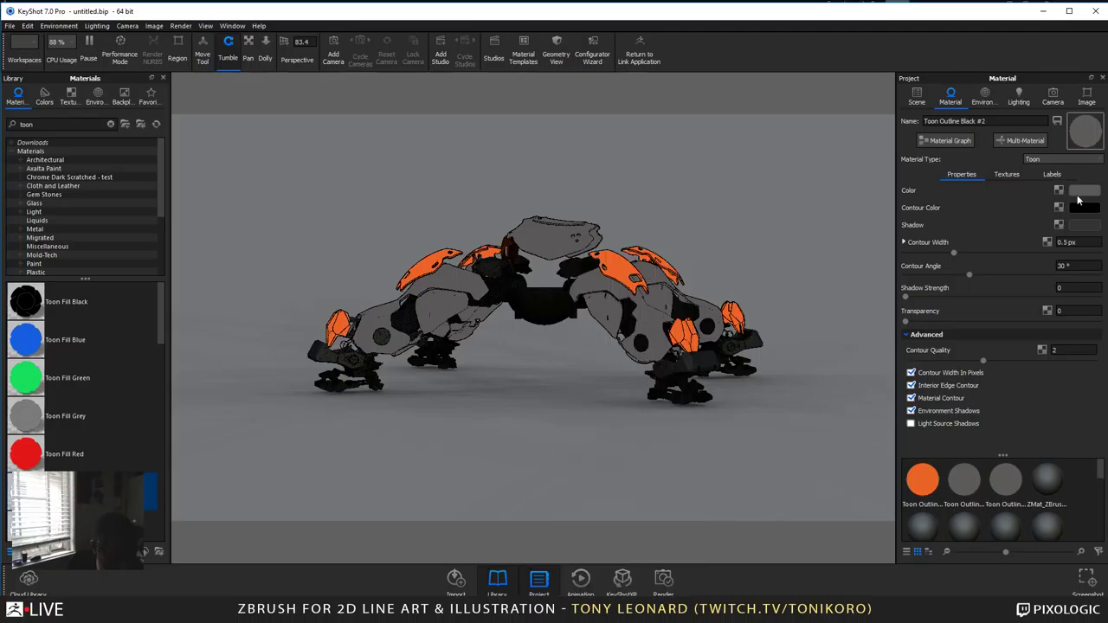
pyautogui.click(1079, 192)
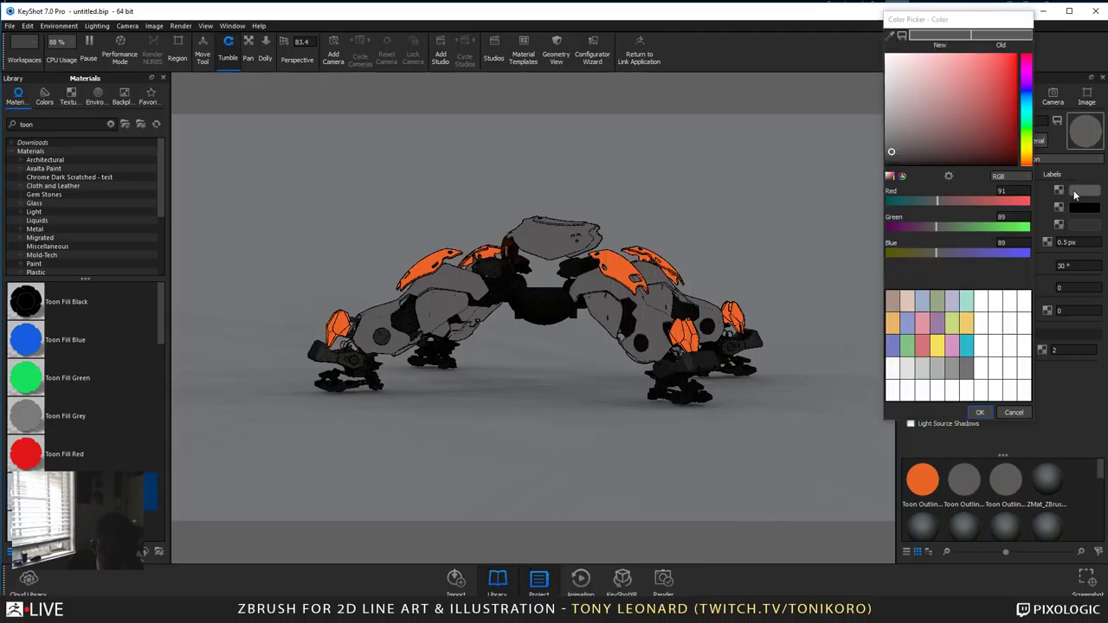
# Step: Set the top shell's toon colour to dark grey RGB 63/57/57
pyautogui.click(910, 155)
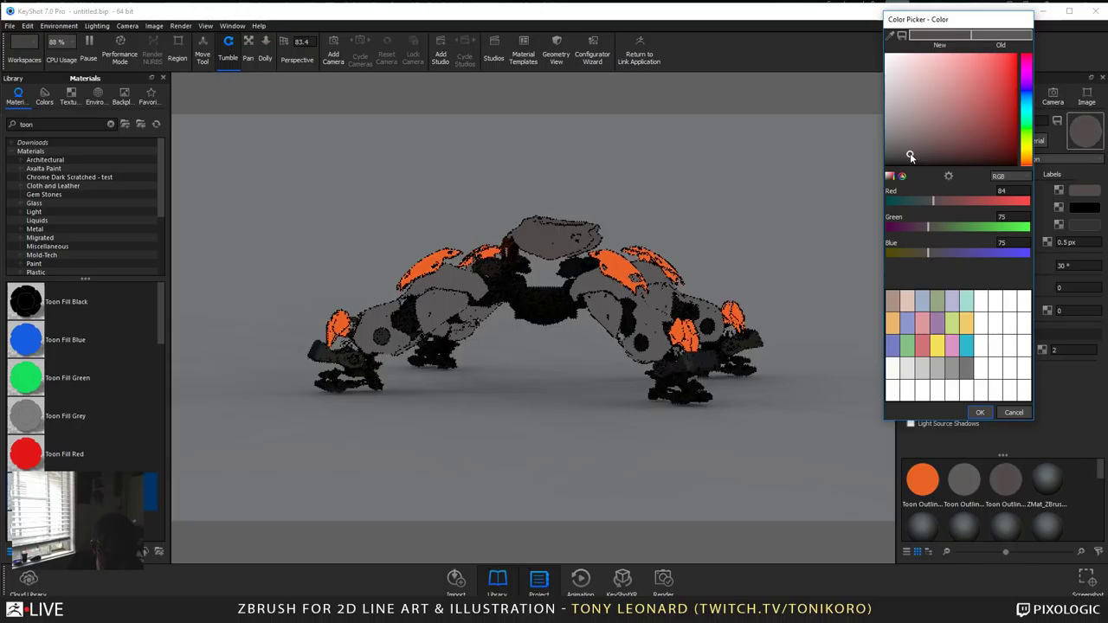
pyautogui.moveTo(910, 155); pyautogui.dragTo(912, 161)
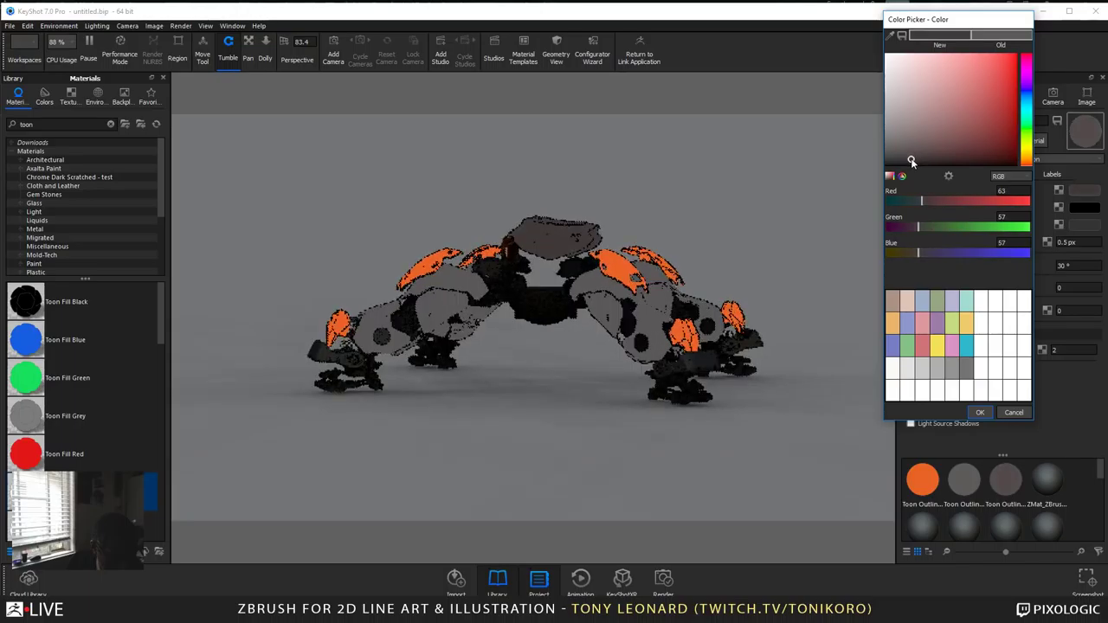
pyautogui.click(982, 413)
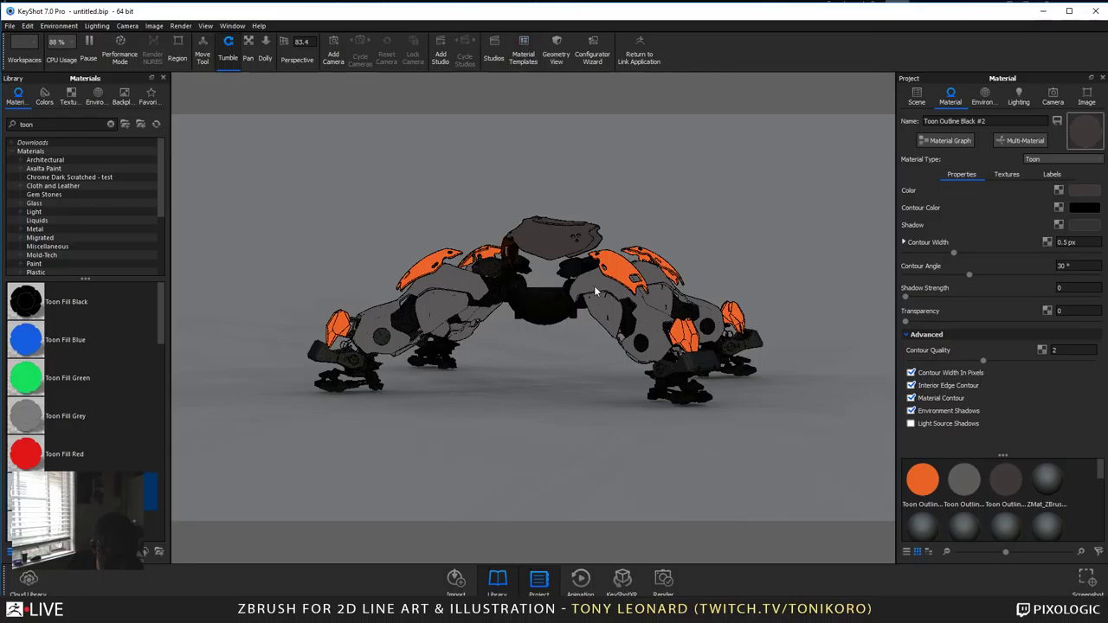
# Step: Review the mech full-screen from above, then return to the normal layout
pyautogui.press('f')
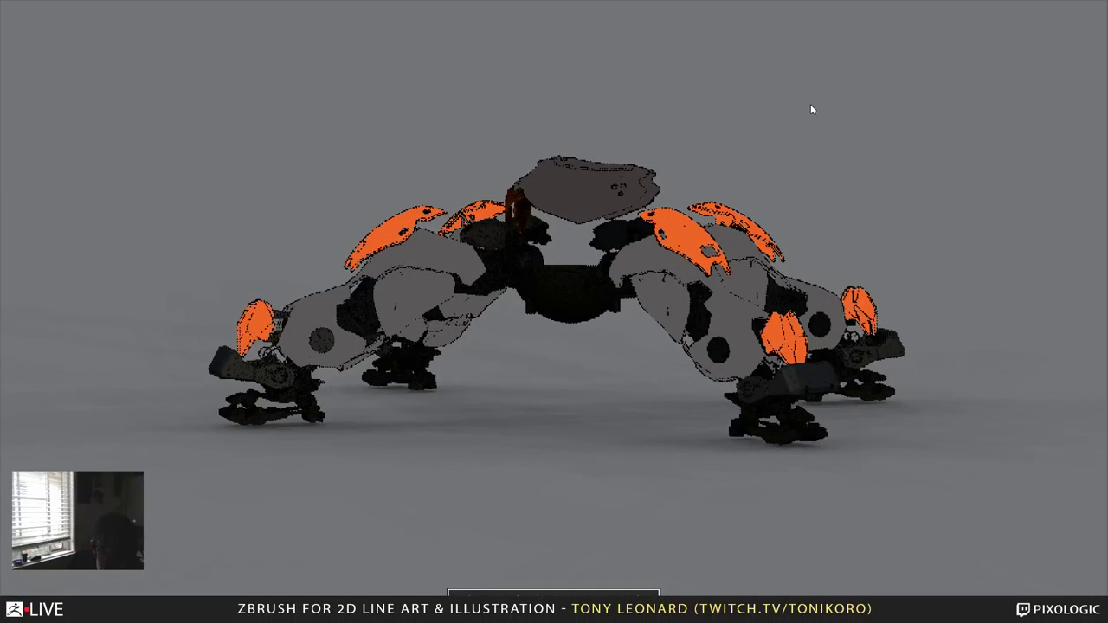
pyautogui.moveTo(875, 175); pyautogui.dragTo(1083, 90)
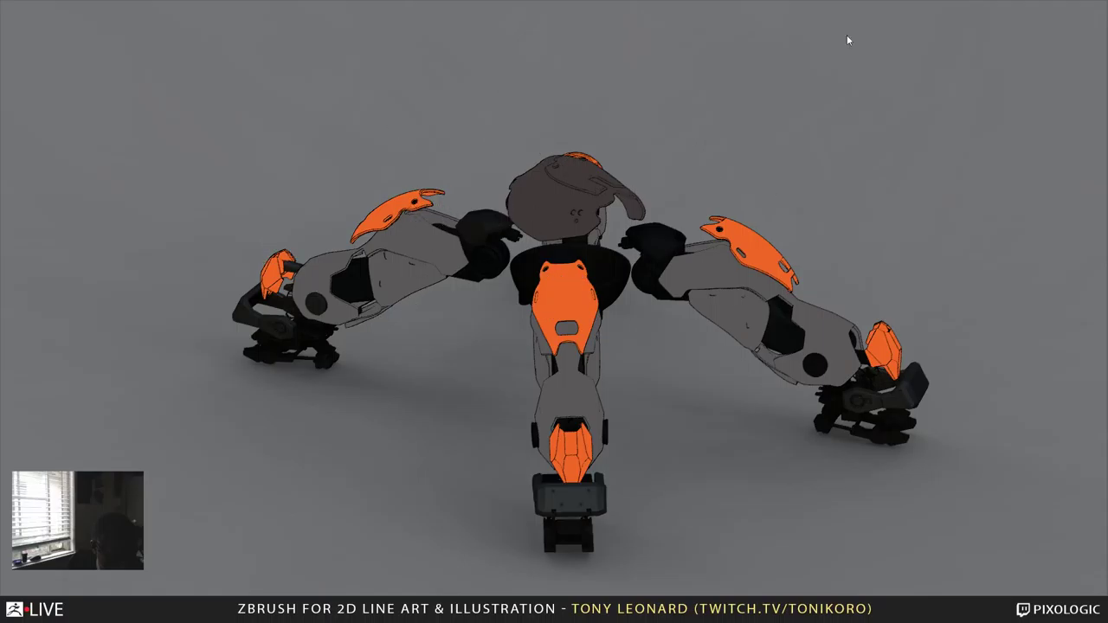
pyautogui.press('f')
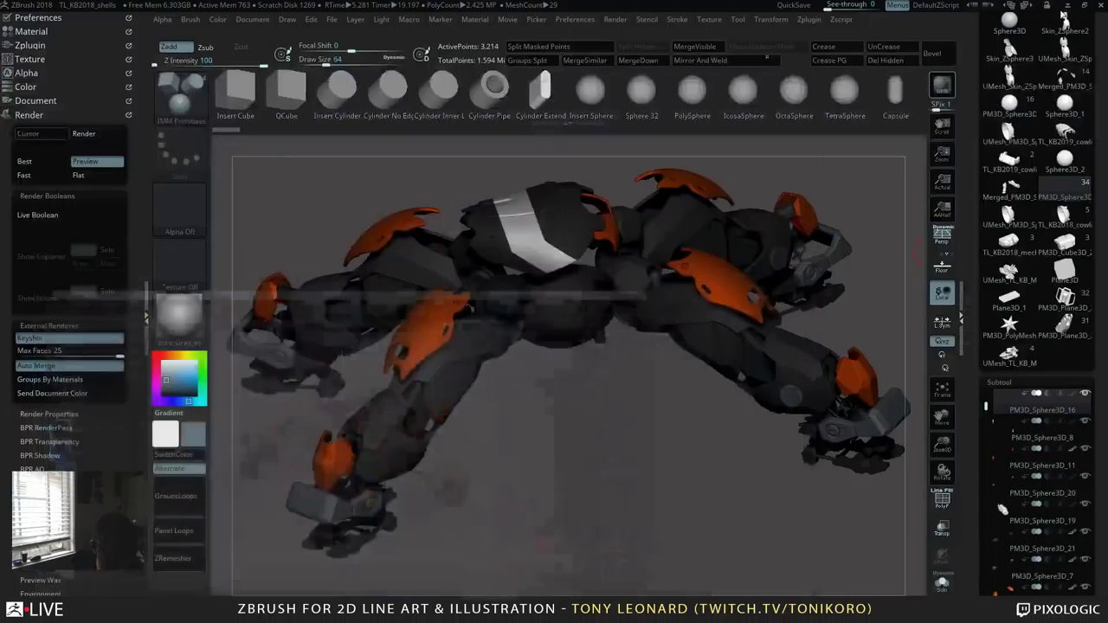
pyautogui.click(1044, 12)
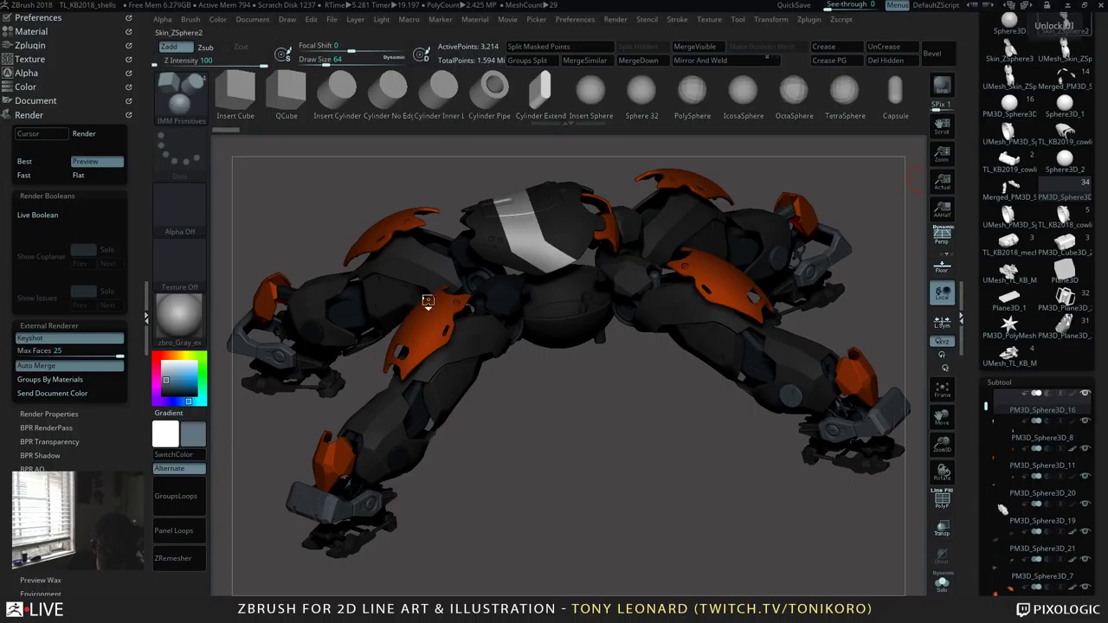
pyautogui.moveTo(651, 415); pyautogui.dragTo(535, 477)
pyautogui.click(1009, 54)
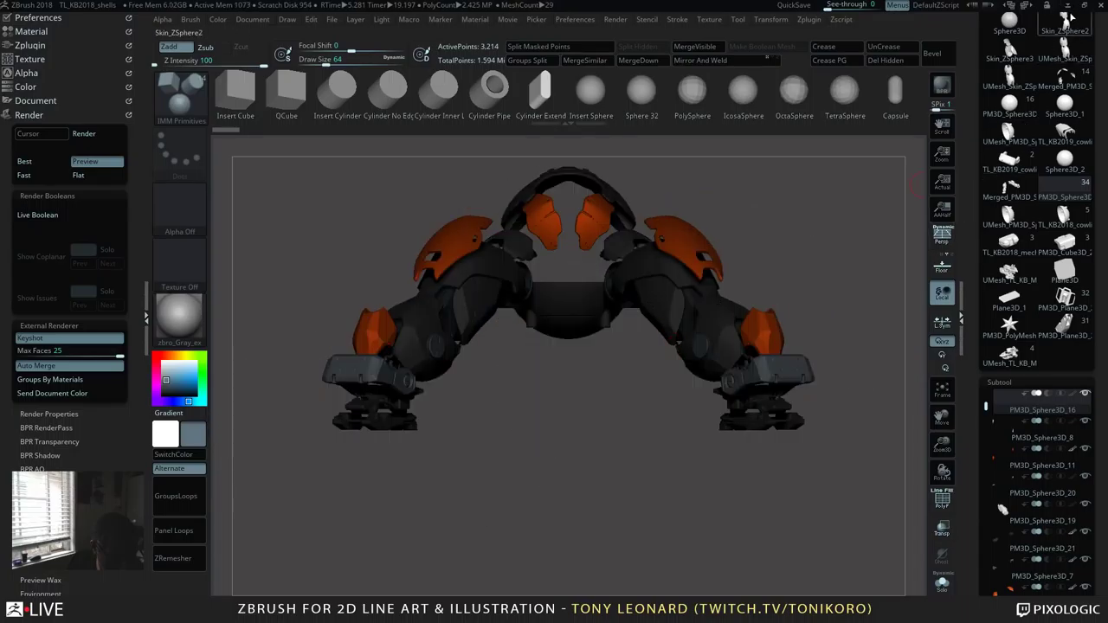
pyautogui.hotkey('alt', 'Tab')
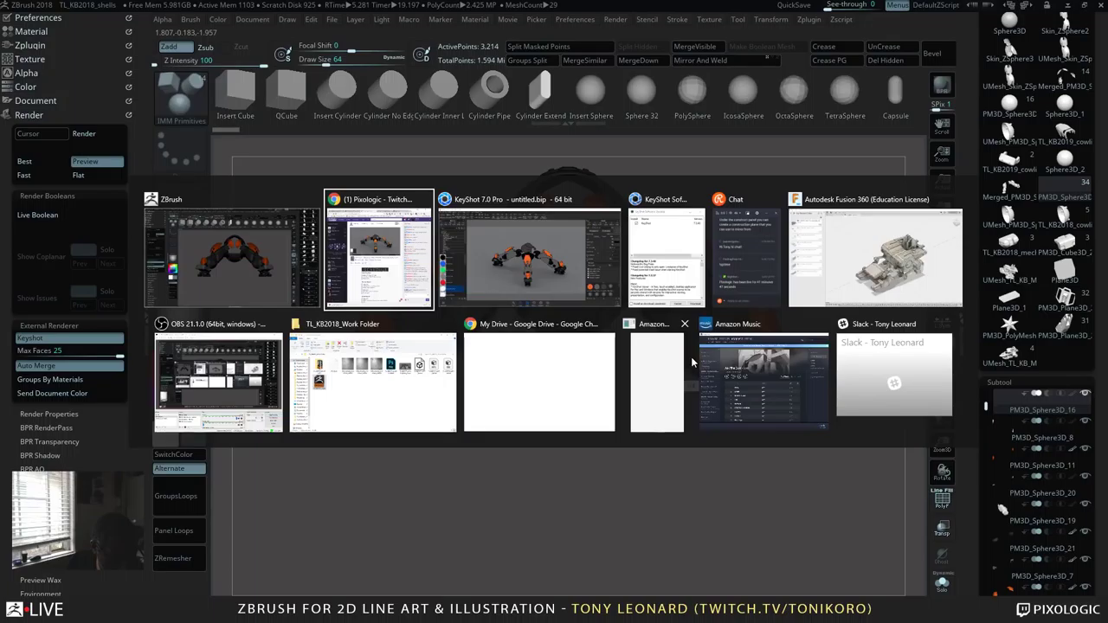
pyautogui.hotkey('alt', 'Tab')
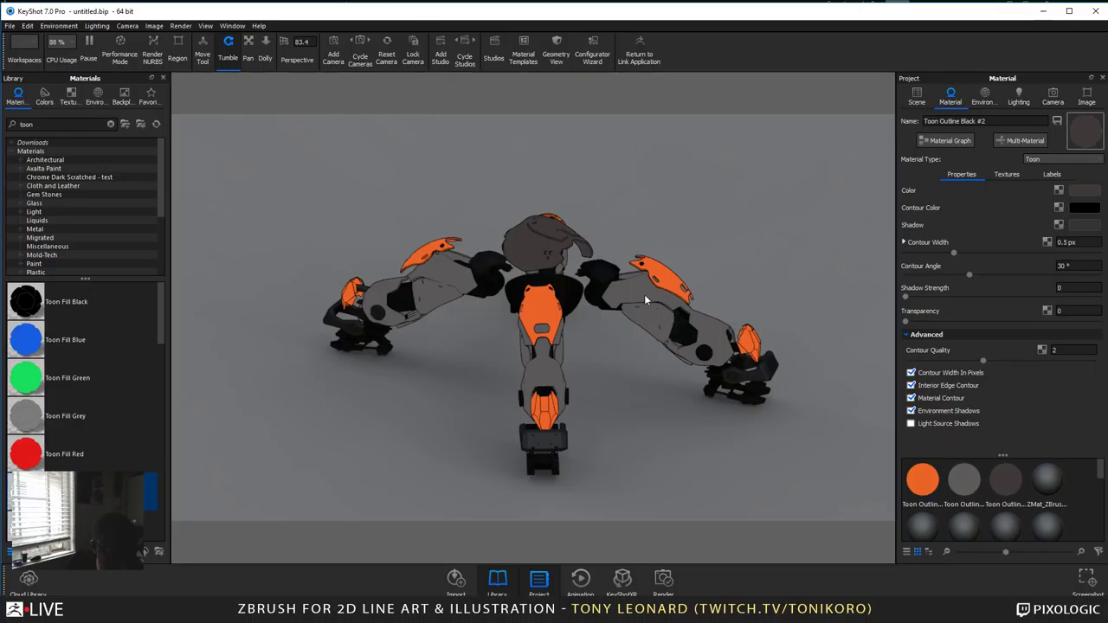
pyautogui.click(1043, 11)
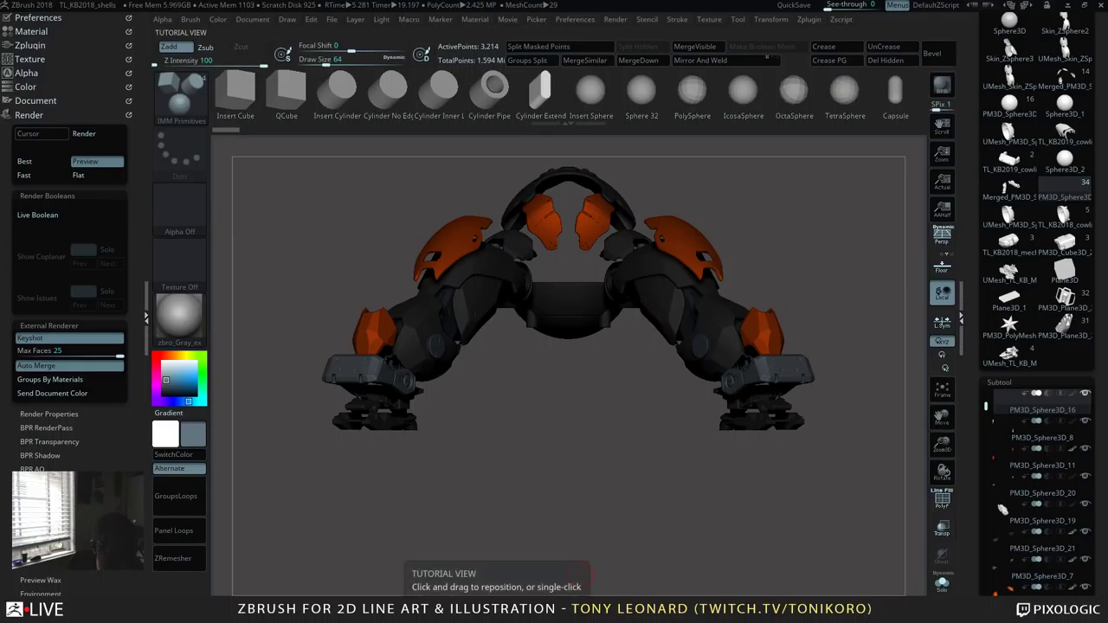
# Step: Search the Start menu for Photoshop and launch it
pyautogui.press('super')
pyautogui.write('pm')
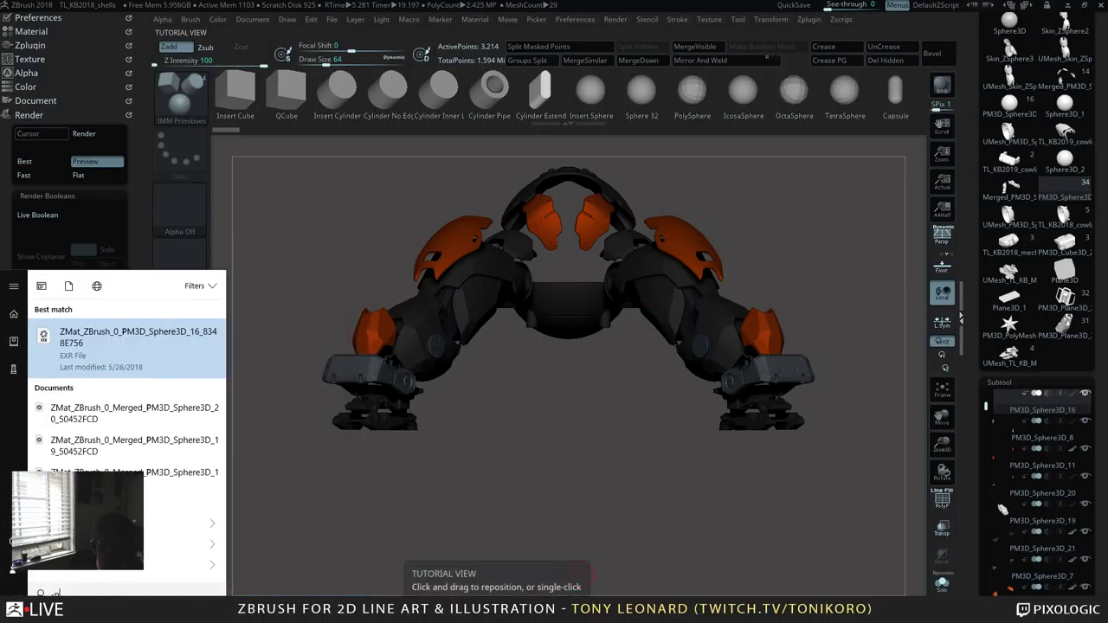
pyautogui.press('Escape')
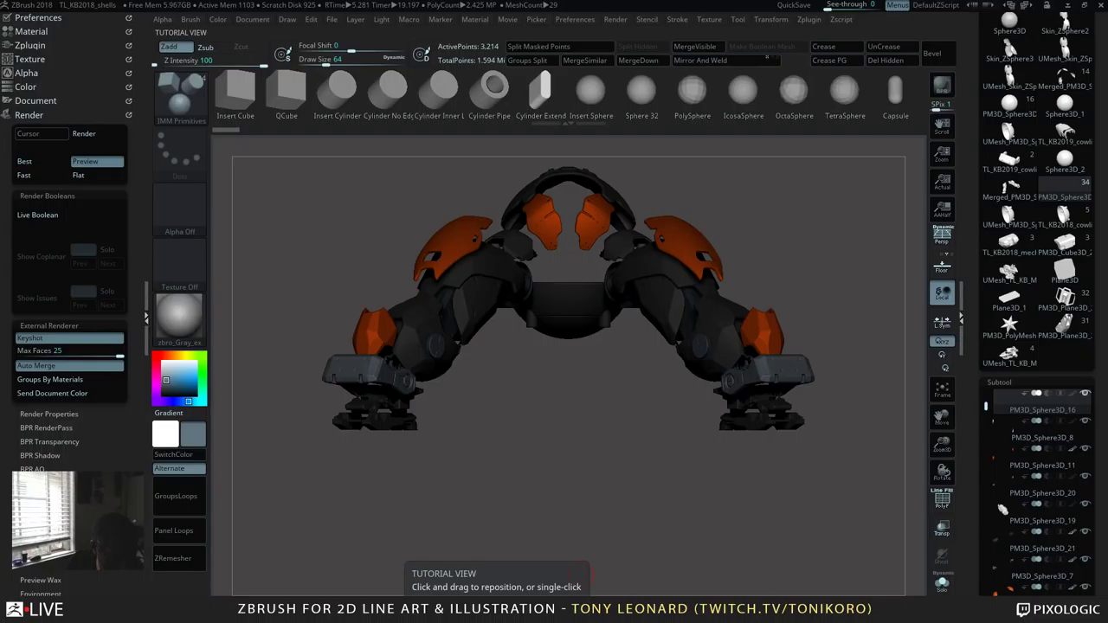
pyautogui.press('super')
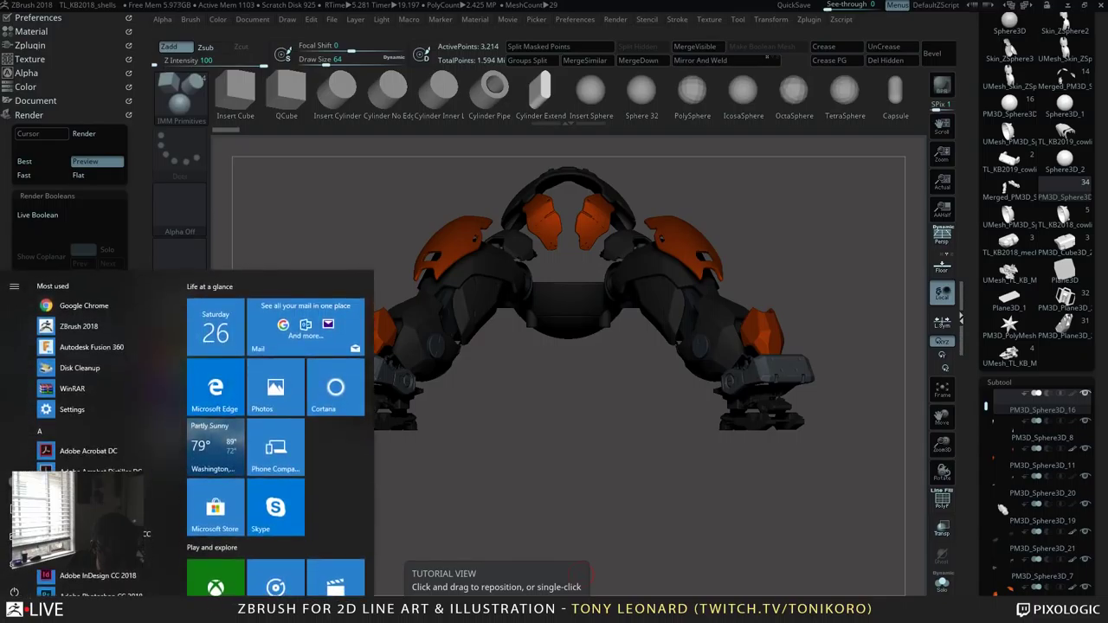
pyautogui.write('photyo')
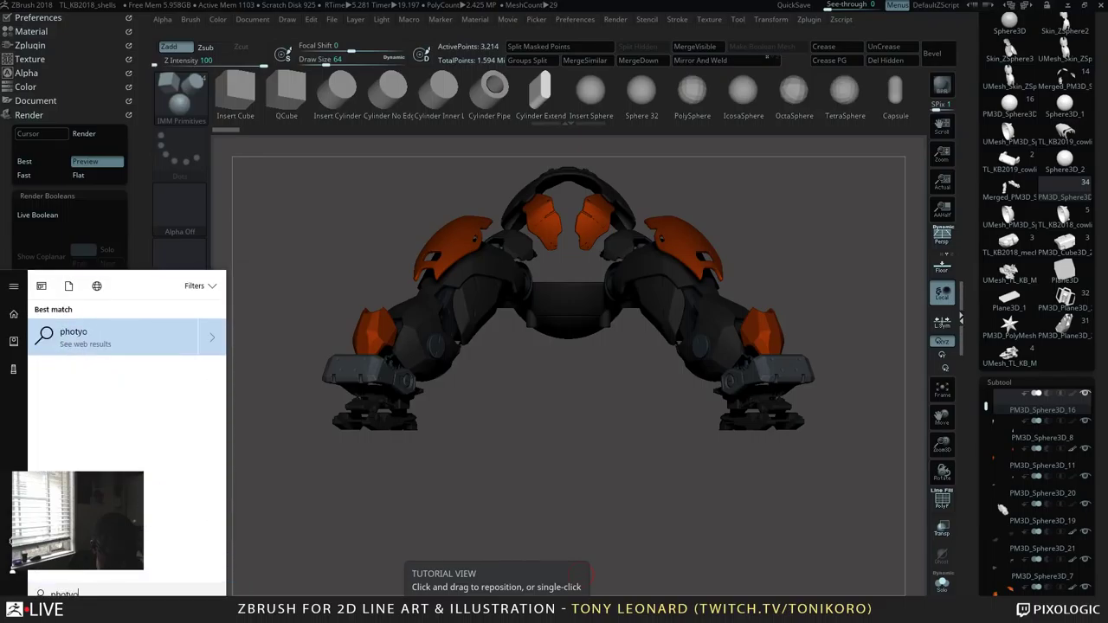
pyautogui.press('BackSpace')
pyautogui.press('BackSpace')
pyautogui.press('BackSpace')
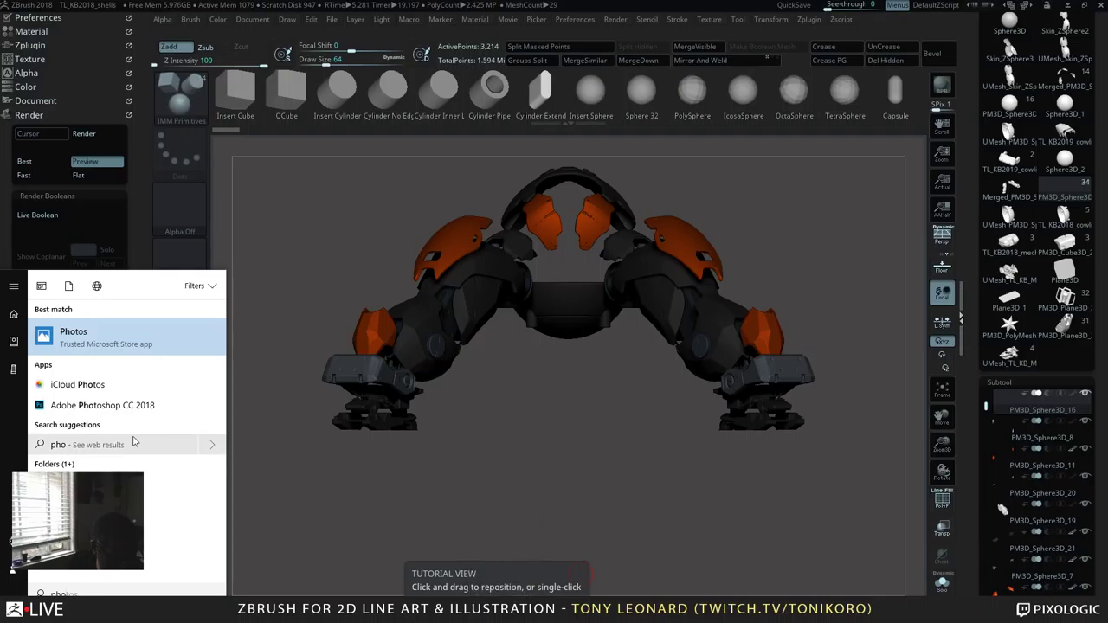
pyautogui.click(493, 5)
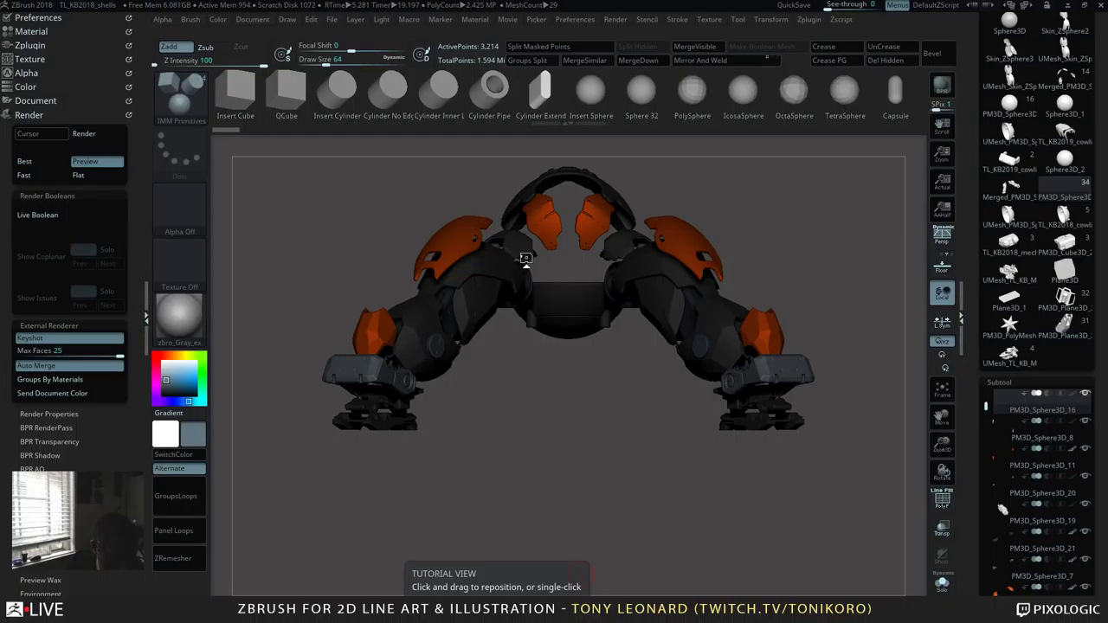
# Step: Move the Creative Cloud Limit Reached warning aside and continue with 'Sign me out of the other computers'
pyautogui.hotkey('alt', 'Tab')
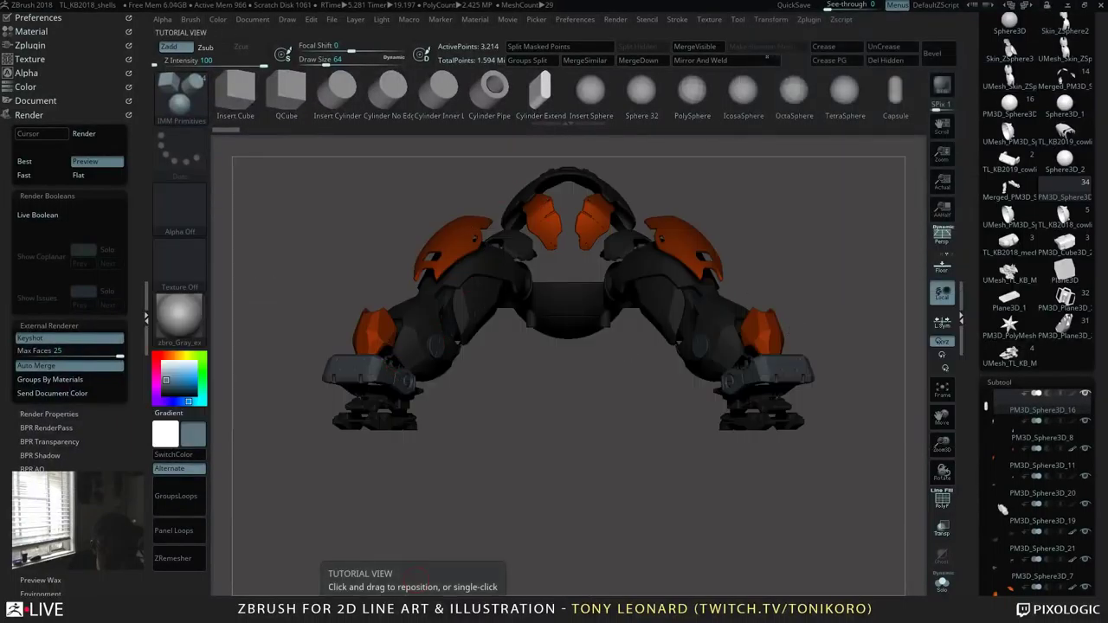
pyautogui.press('super')
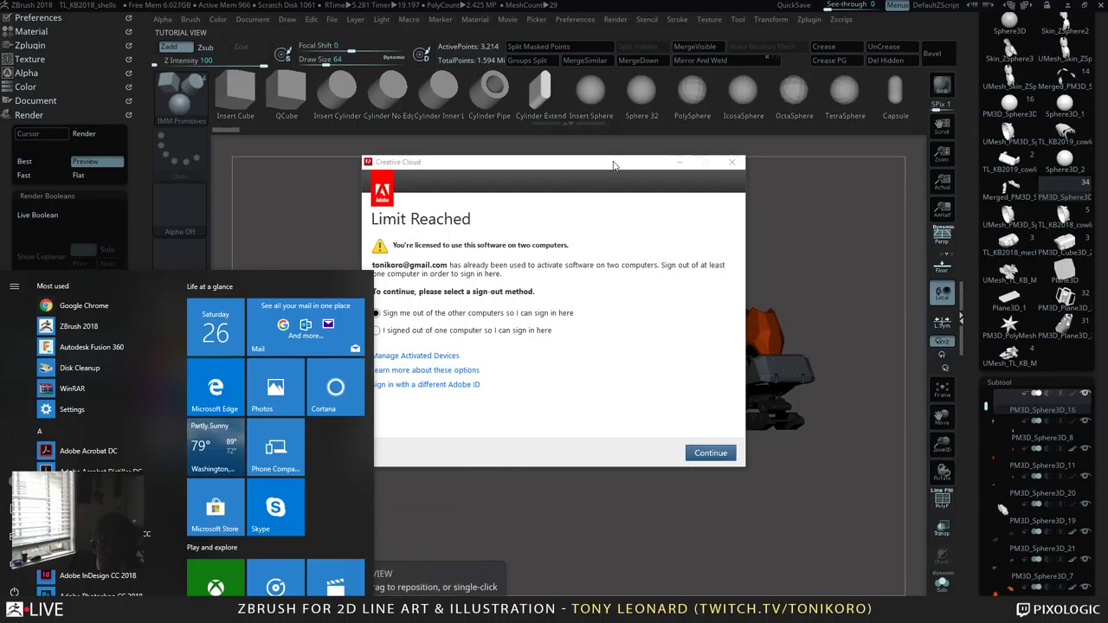
pyautogui.moveTo(614, 163); pyautogui.dragTo(387, 226)
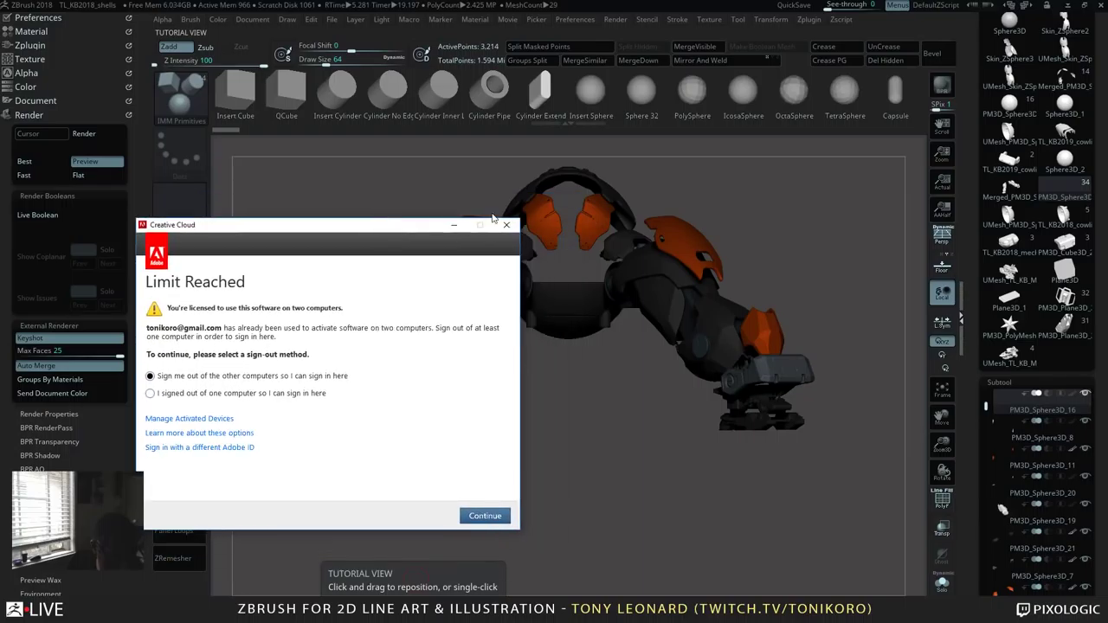
pyautogui.click(486, 517)
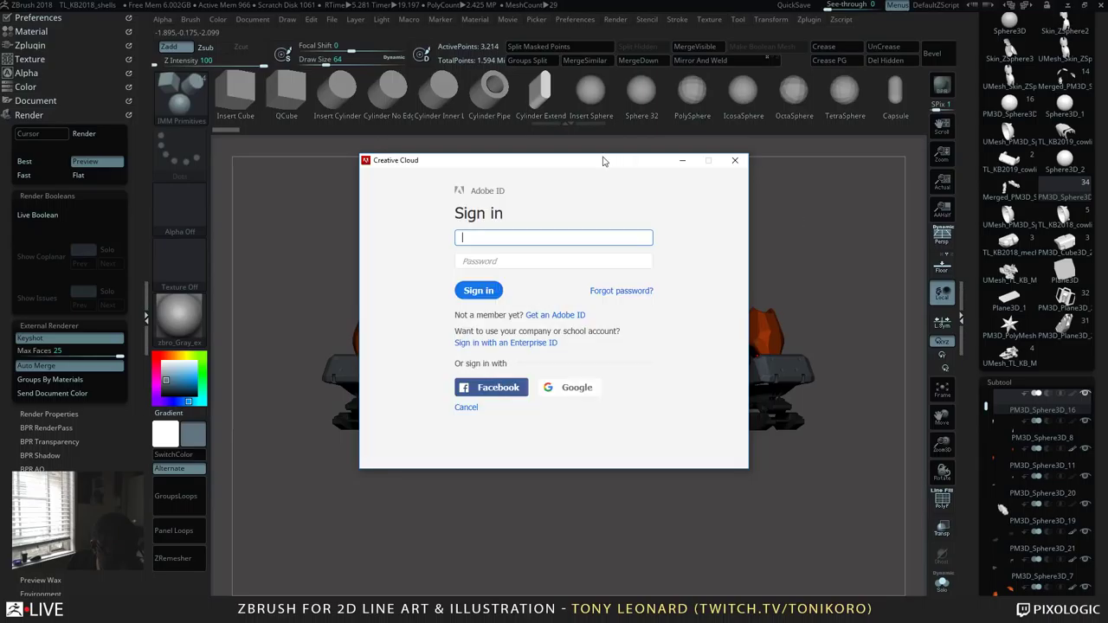
# Step: Move the Creative Cloud sign-in window off screen while Photoshop CC launches
pyautogui.moveTo(597, 163); pyautogui.dragTo(0, 234)
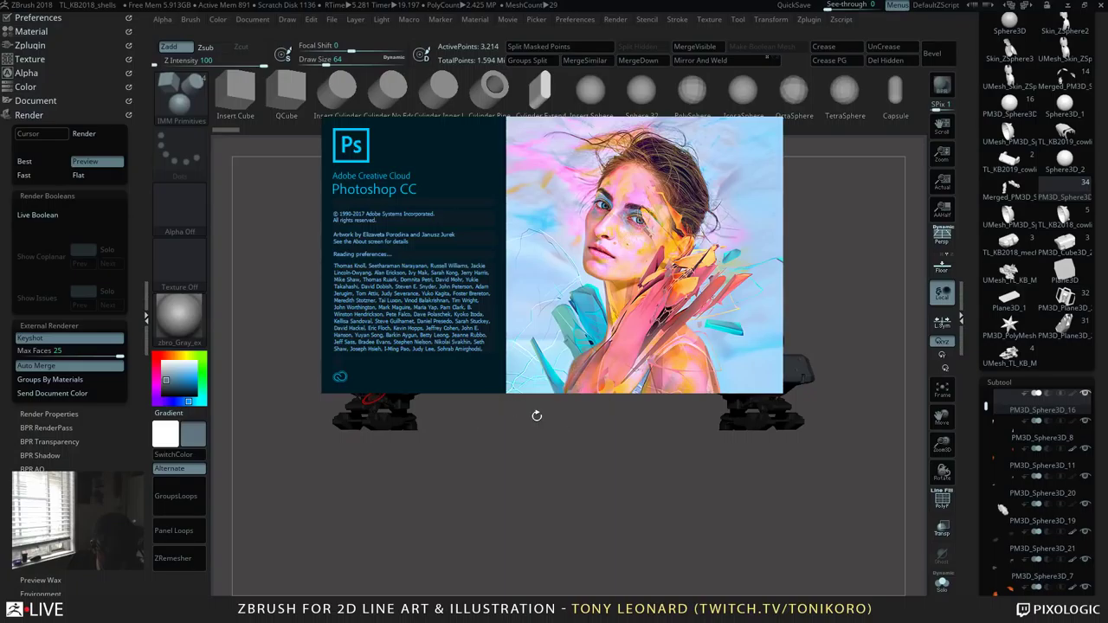
# Step: Switch back to KeyShot and pause its real-time render of the toon-shaded mech
pyautogui.hotkey('alt', 'Tab')
pyautogui.hotkey('alt', 'Tab')
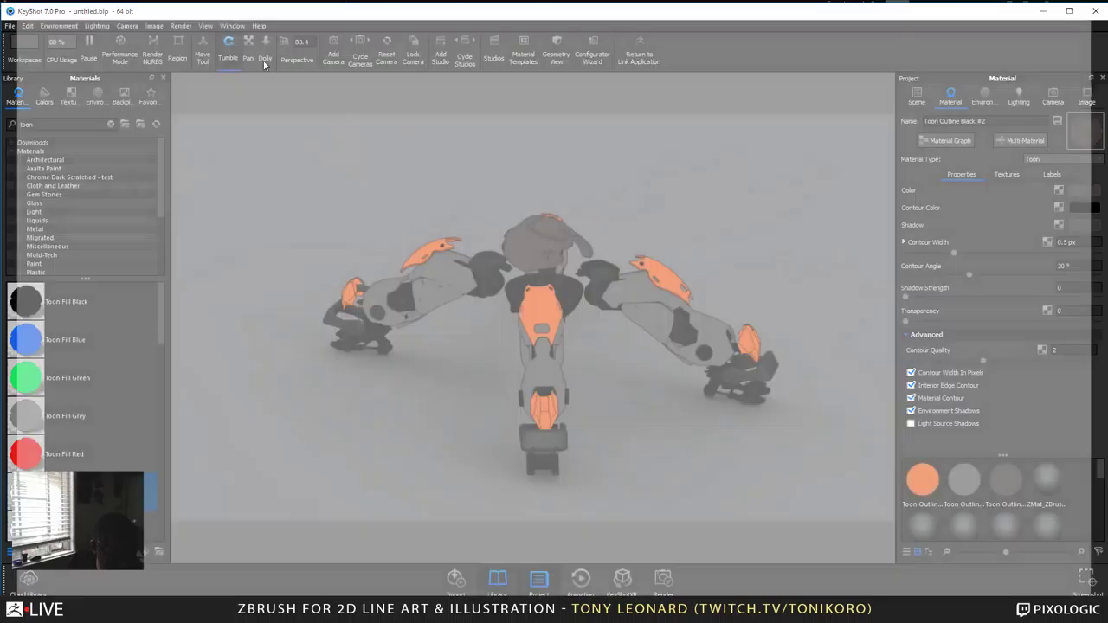
pyautogui.hotkey('alt', 'Tab')
pyautogui.hotkey('alt', 'Tab')
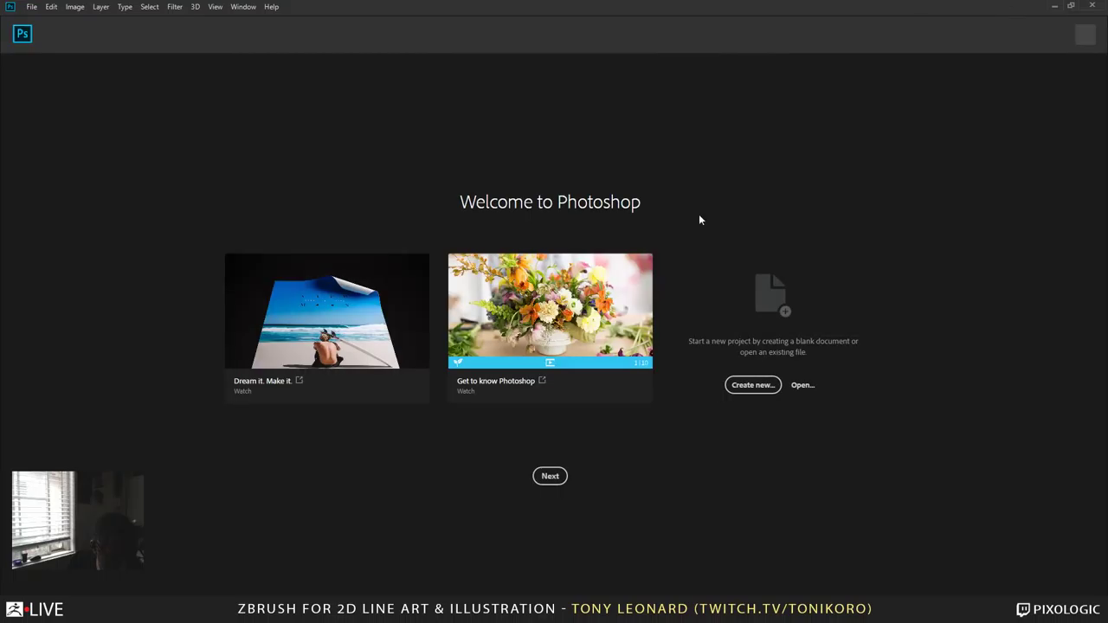
pyautogui.hotkey('alt', 'Tab')
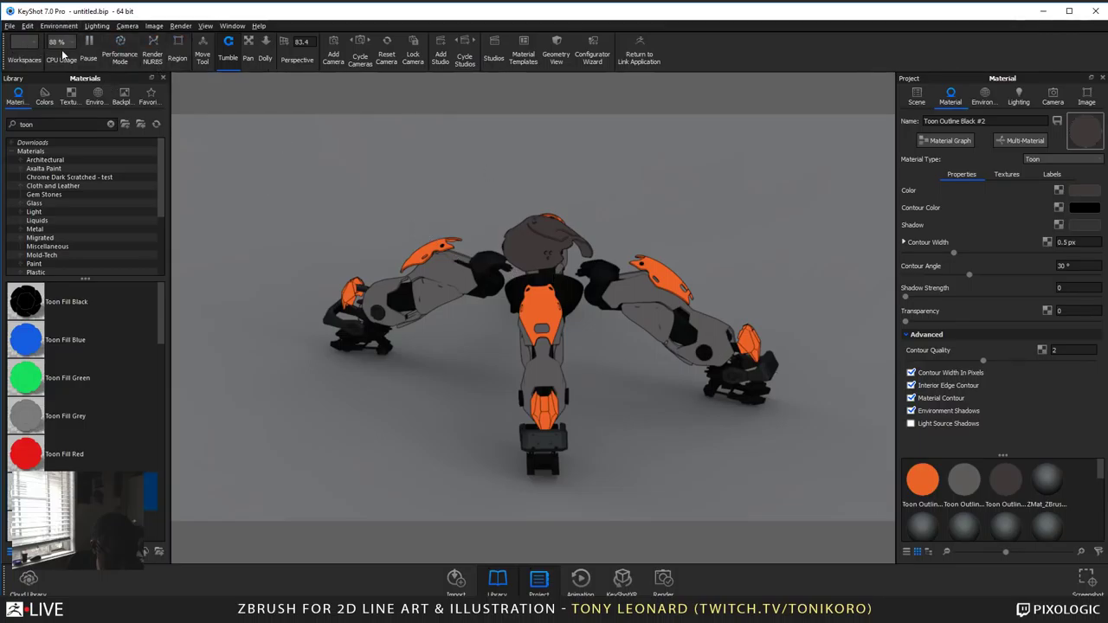
pyautogui.click(90, 44)
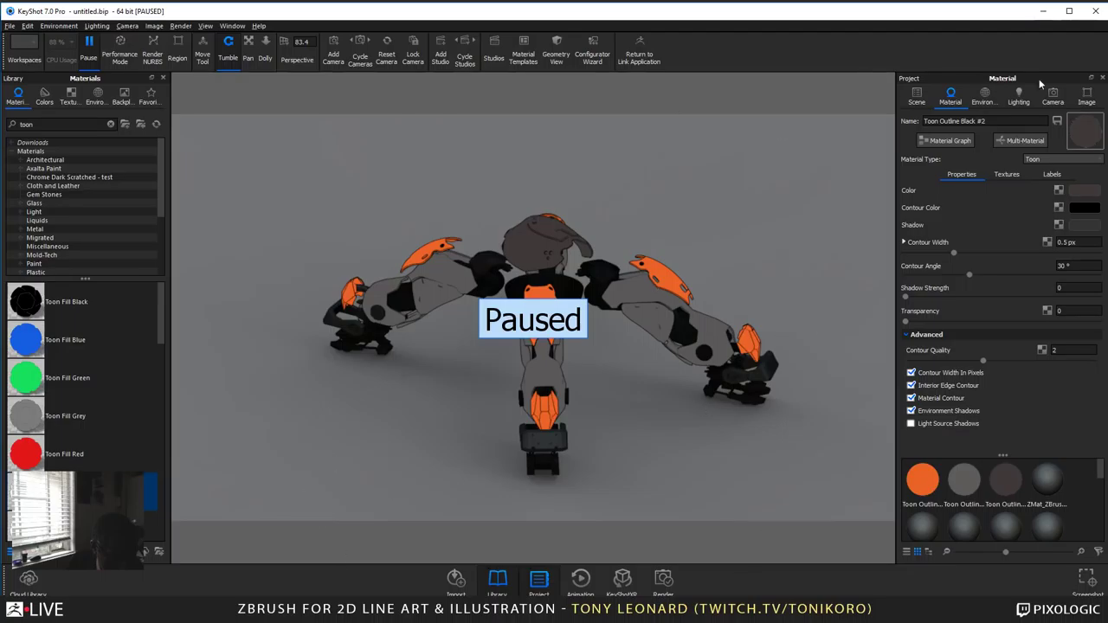
# Step: Minimize KeyShot and open TL_KB2018_promo-splash_prevw from Desktop > TL_KB2018_Work Folder in Photoshop
pyautogui.click(1045, 16)
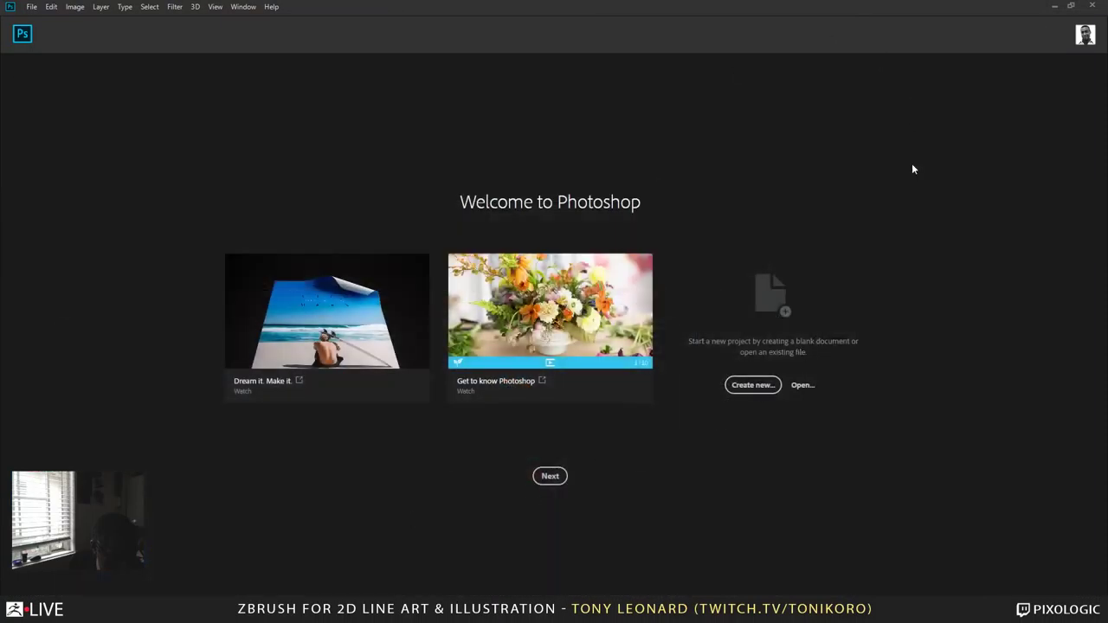
pyautogui.click(32, 7)
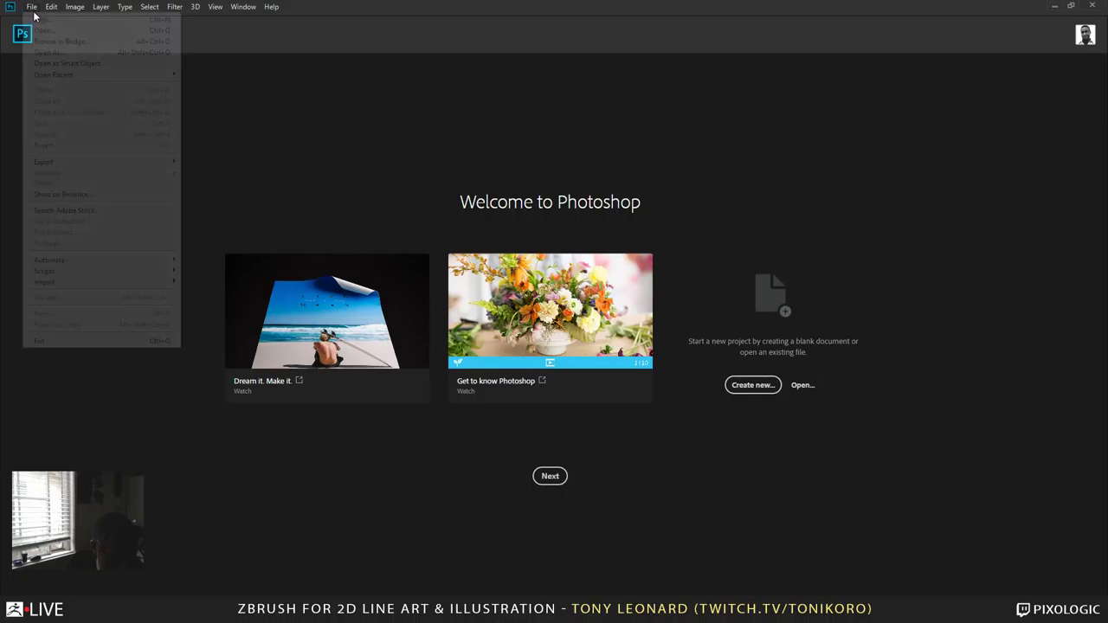
pyautogui.click(104, 31)
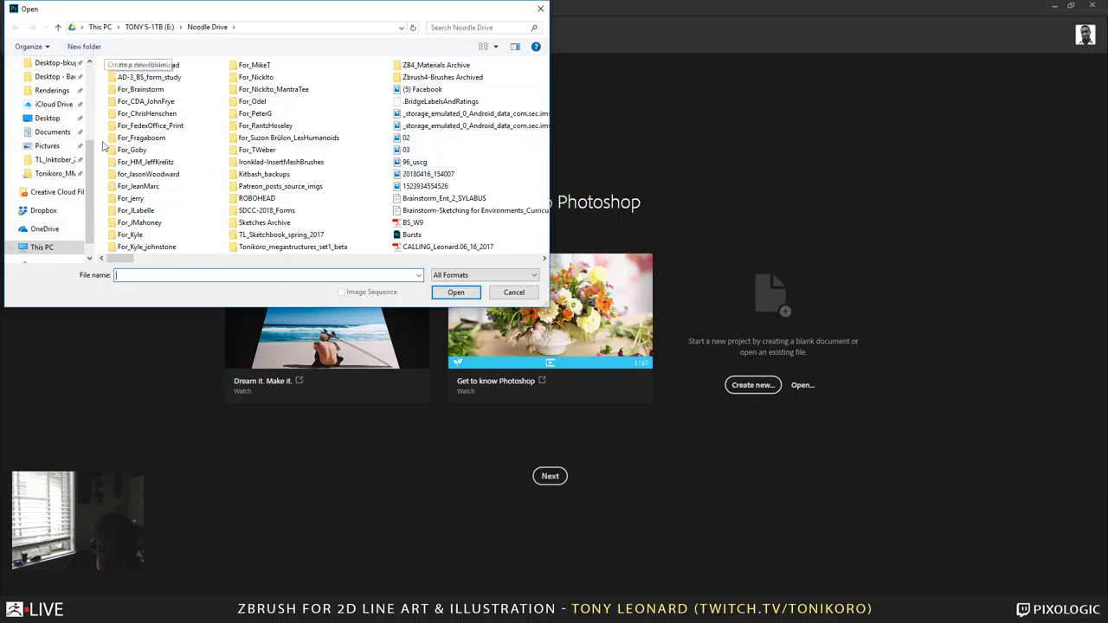
pyautogui.click(48, 117)
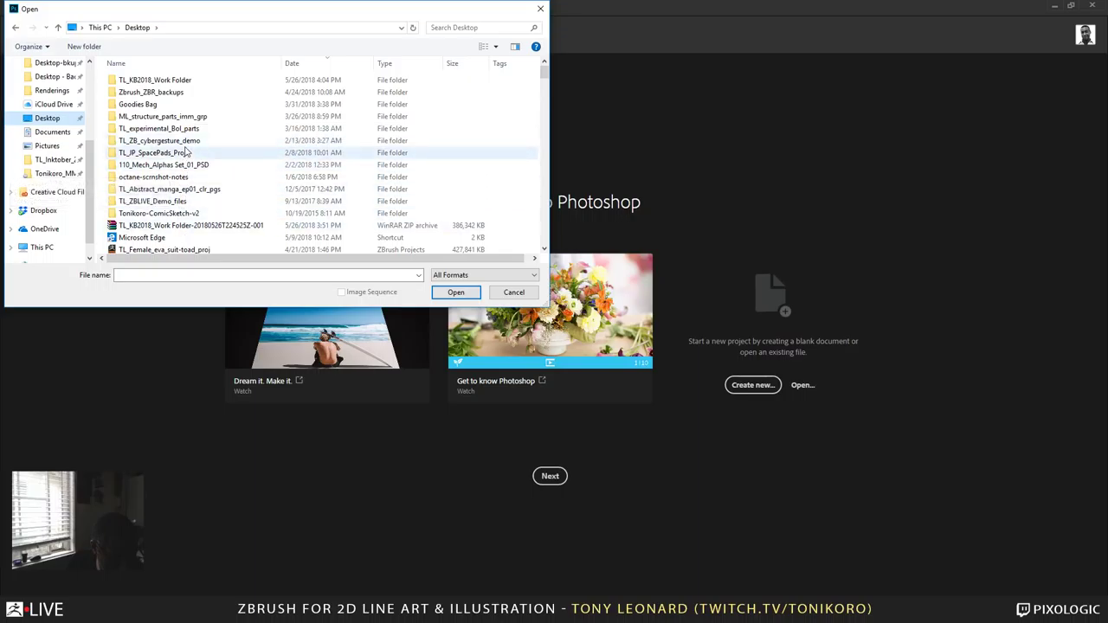
pyautogui.click(180, 81)
pyautogui.press('Return')
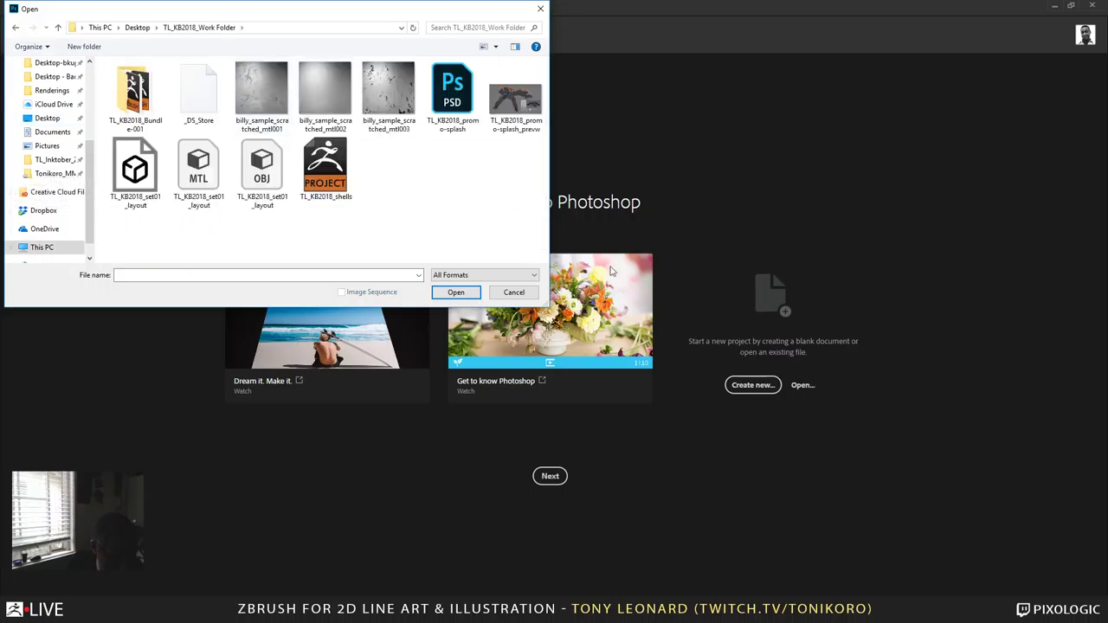
pyautogui.doubleClick(516, 100)
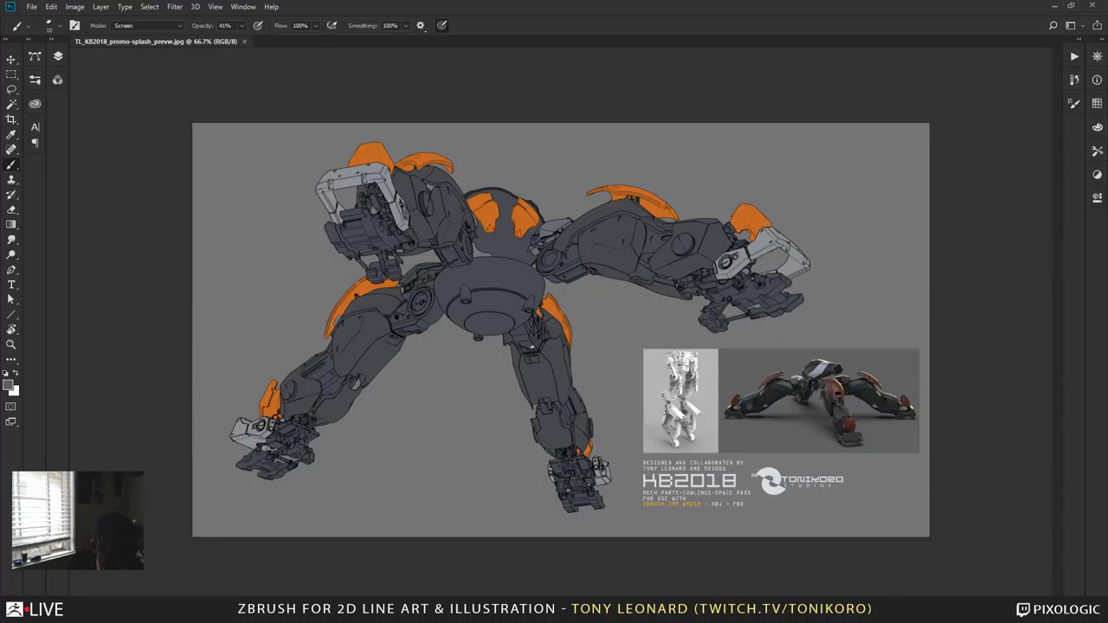
# Step: Show the image full-screen and zoom in on the orange-and-grey mech
pyautogui.press('f')
pyautogui.press('z')
pyautogui.click(566, 377)
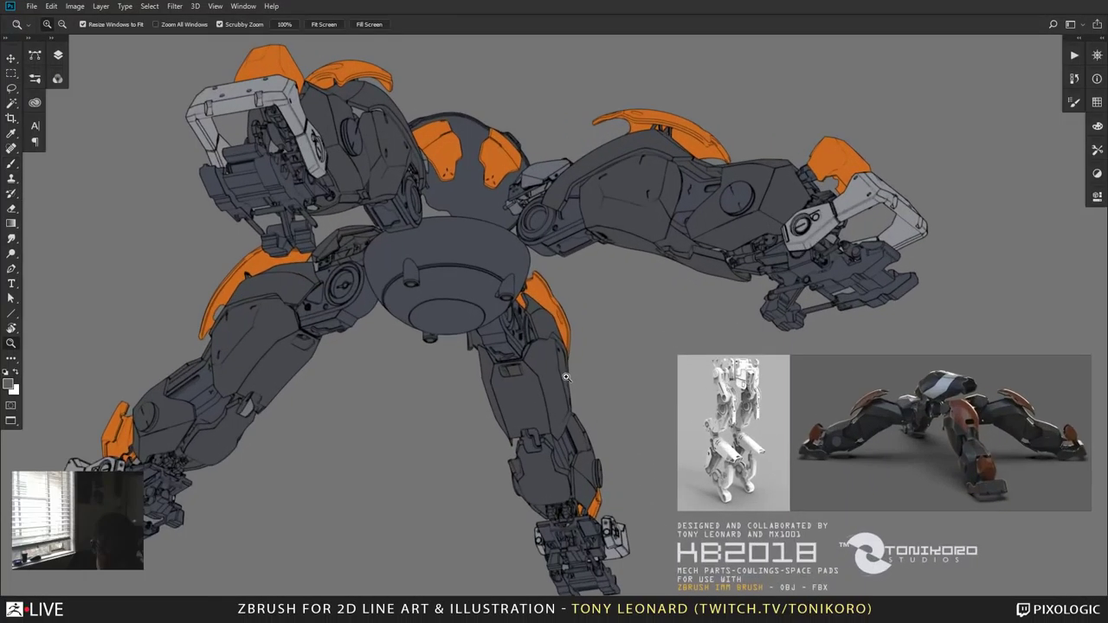
pyautogui.moveTo(563, 355); pyautogui.dragTo(594, 329)
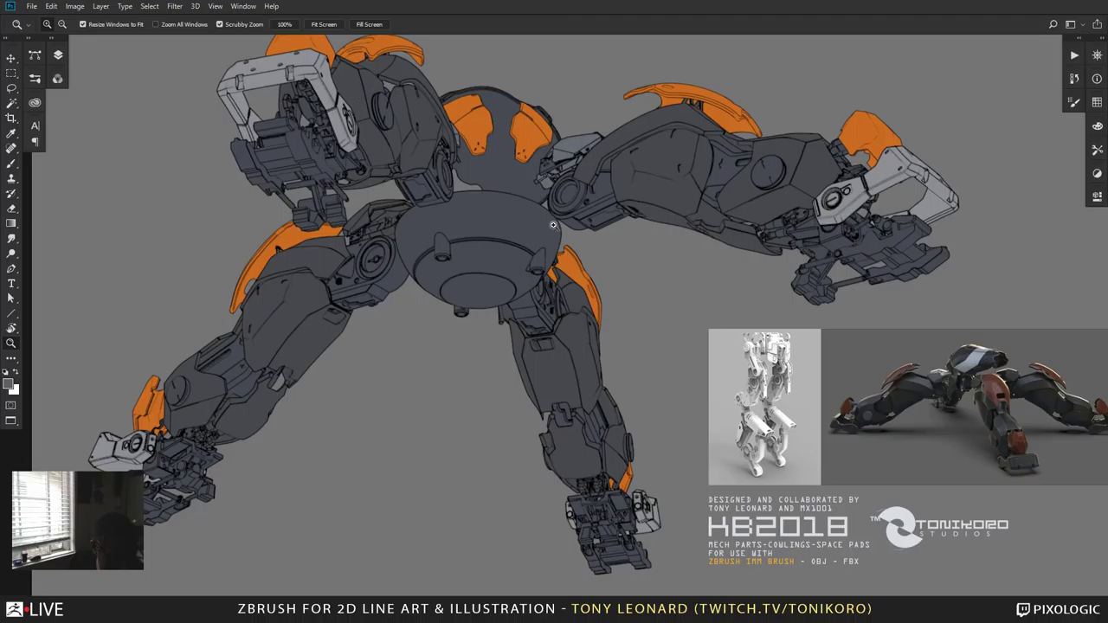
pyautogui.moveTo(626, 238); pyautogui.dragTo(589, 263)
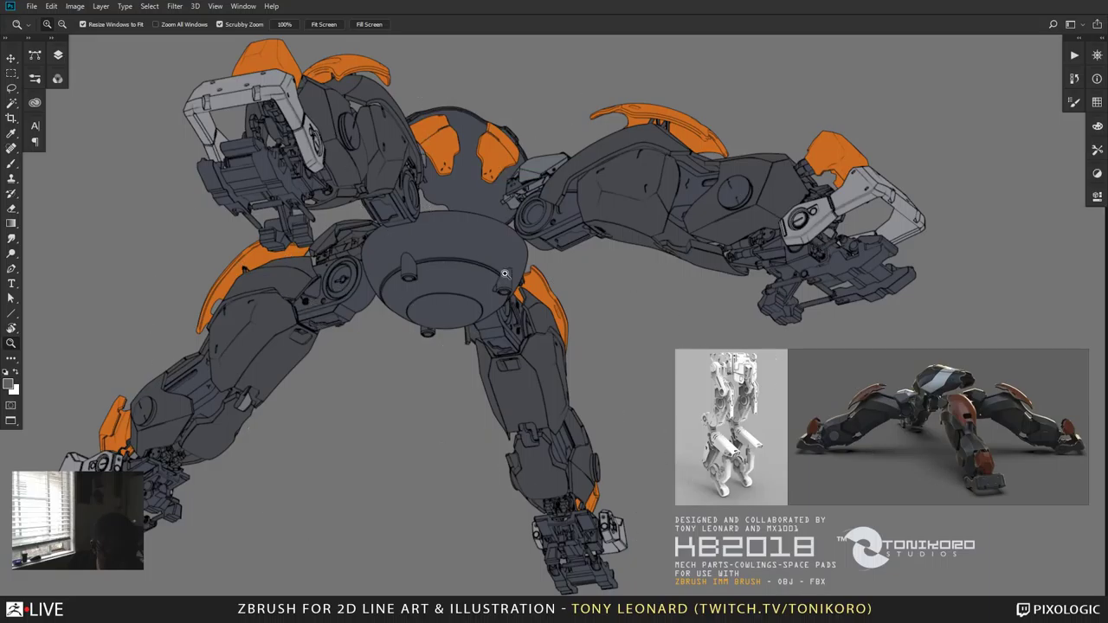
# Step: Zoom and pan across the reference render thumbnails, then back out and in on the mech
pyautogui.click(912, 457)
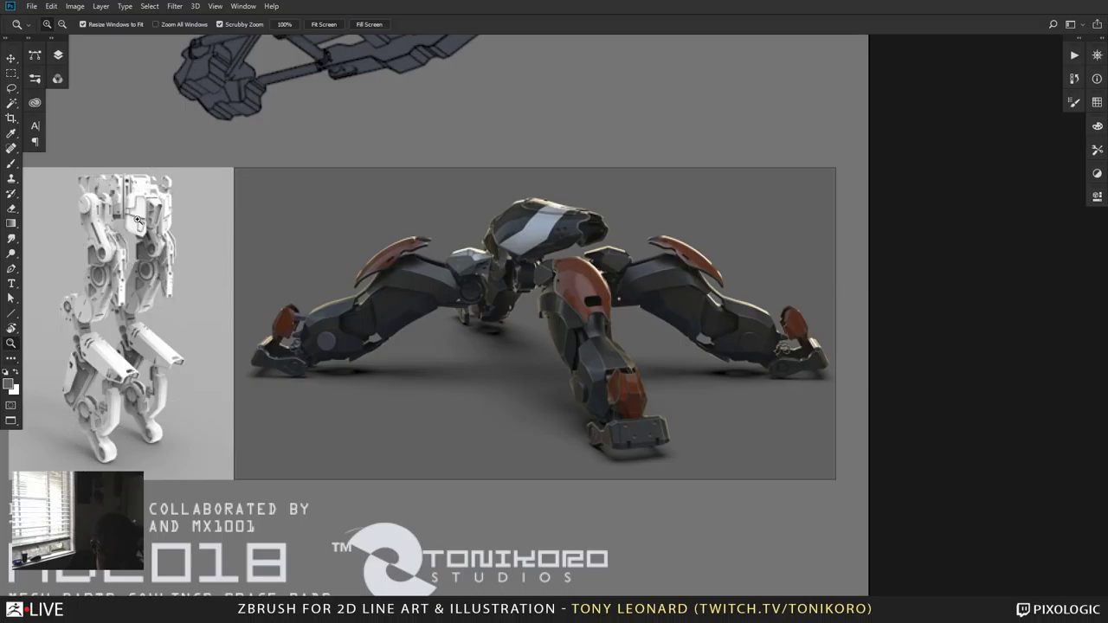
pyautogui.moveTo(168, 287); pyautogui.dragTo(502, 471)
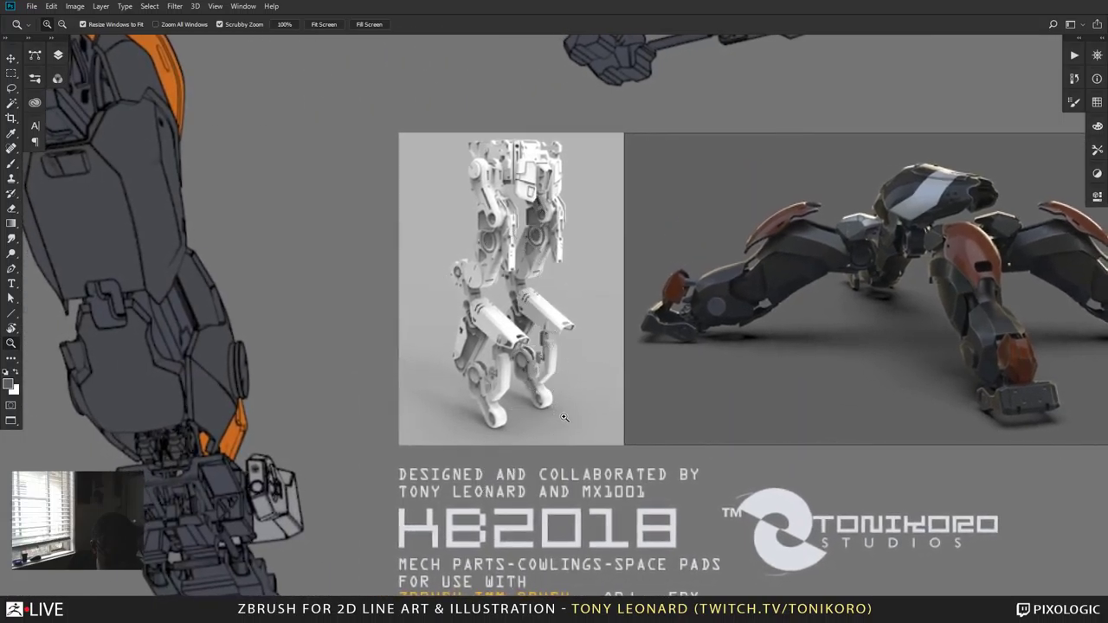
pyautogui.keyDown('alt'); pyautogui.scroll(-2, 563, 419); pyautogui.keyUp('alt')
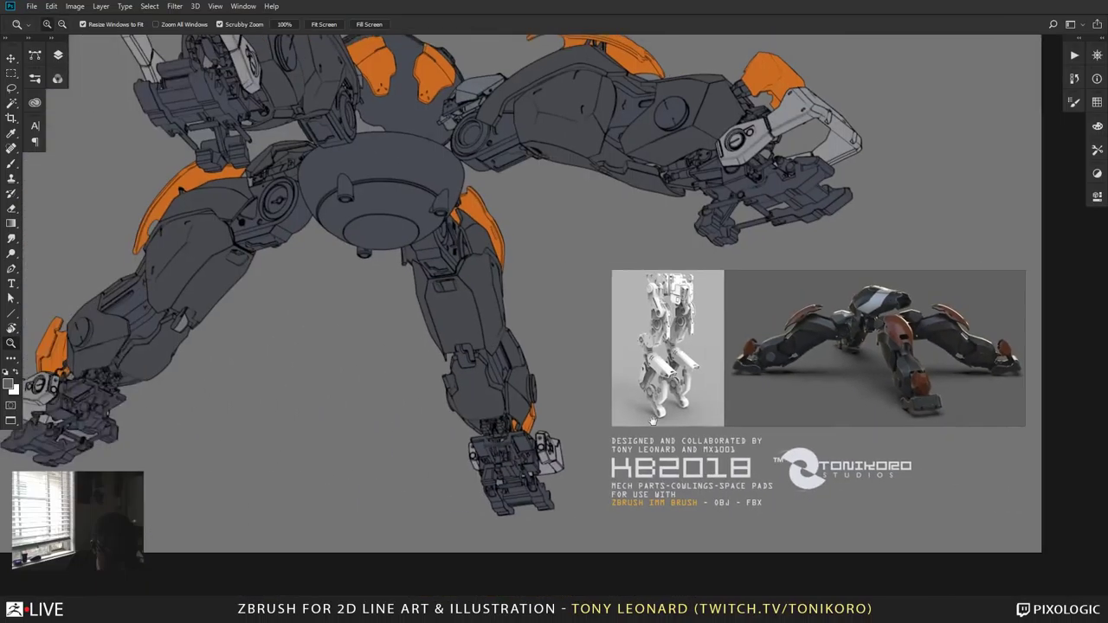
pyautogui.moveTo(651, 420); pyautogui.dragTo(635, 497)
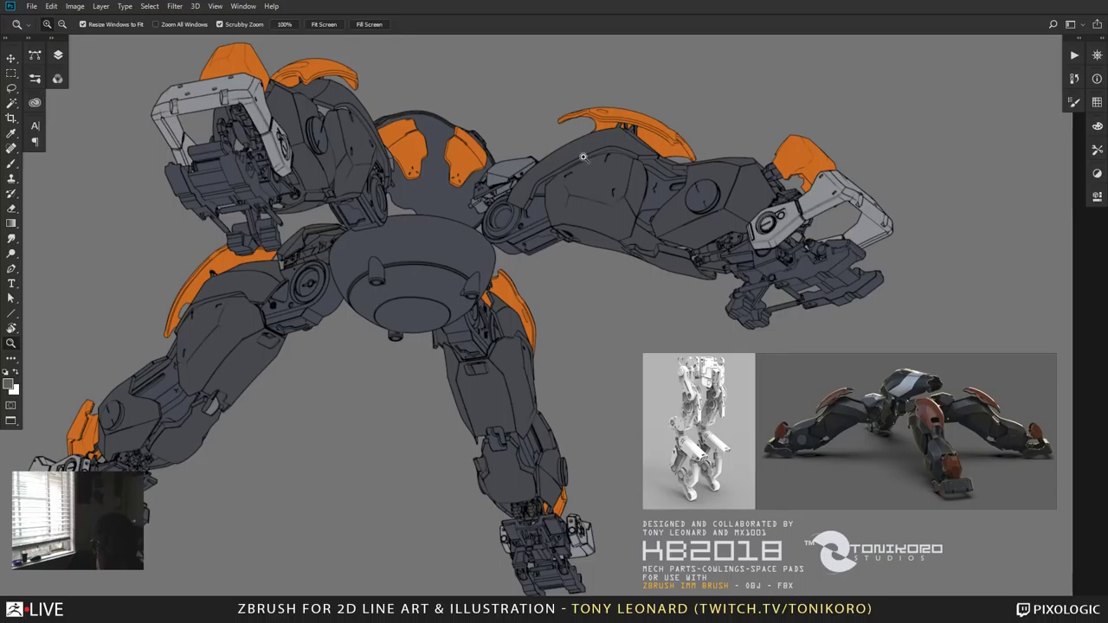
pyautogui.keyDown('alt'); pyautogui.click(475, 377); pyautogui.keyUp('alt')
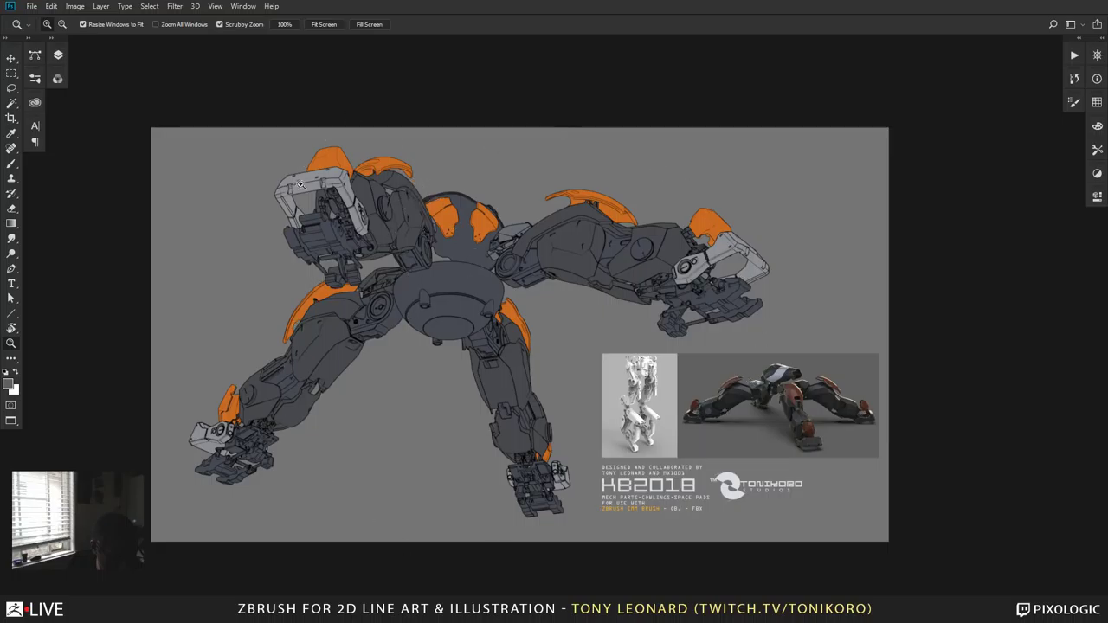
pyautogui.click(399, 341)
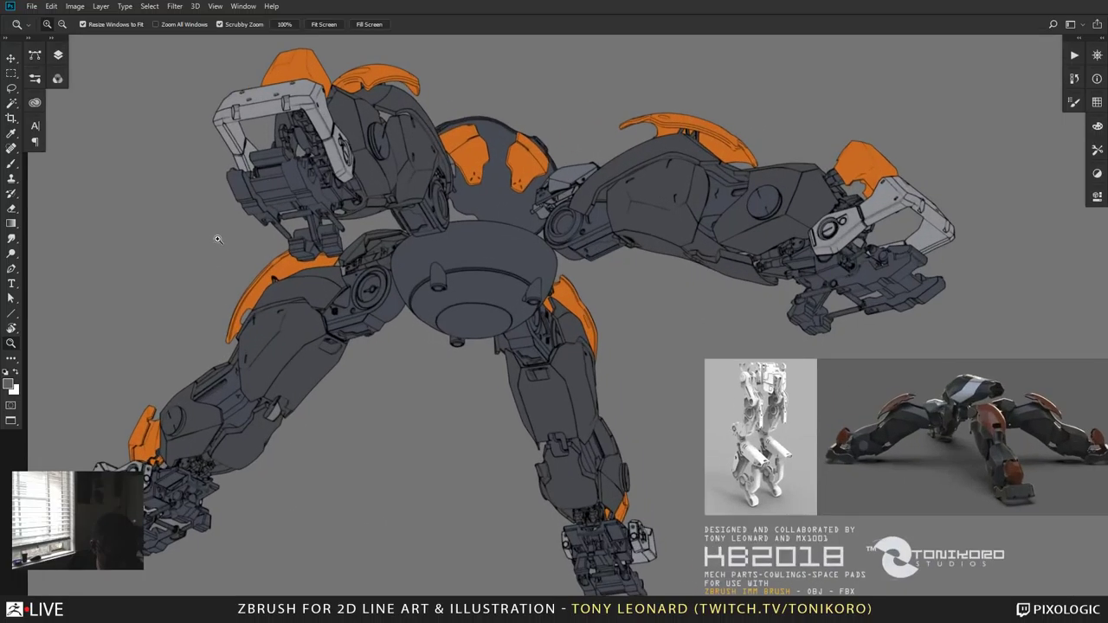
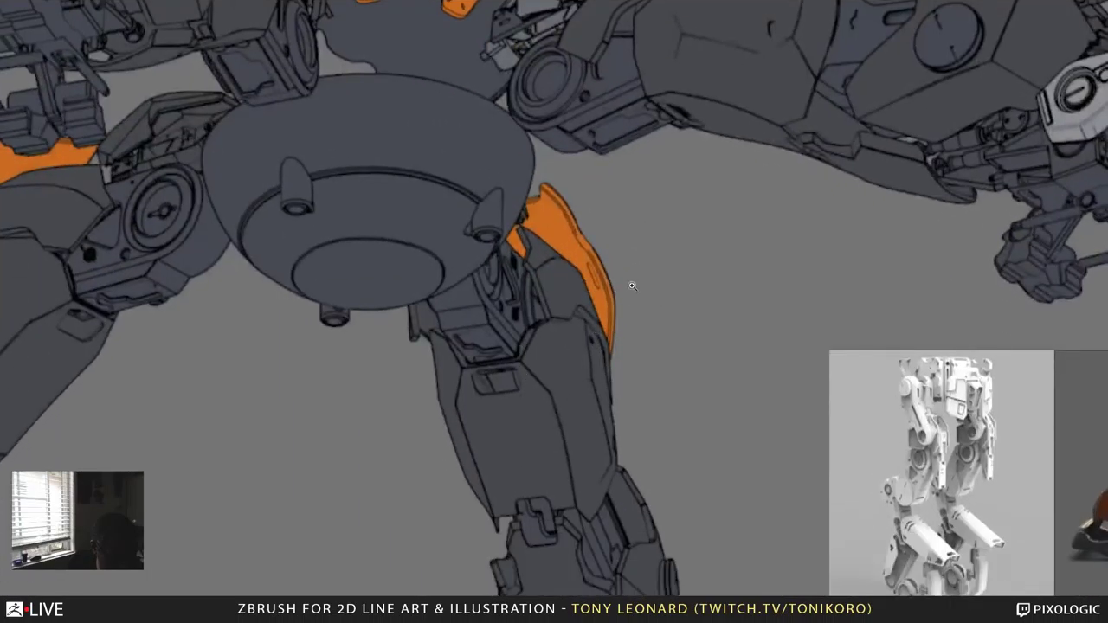
# Step: Fit the whole mech promo image in Photoshop's view, then minimize Photoshop
pyautogui.keyDown('alt'); pyautogui.click(598, 319); pyautogui.keyUp('alt')
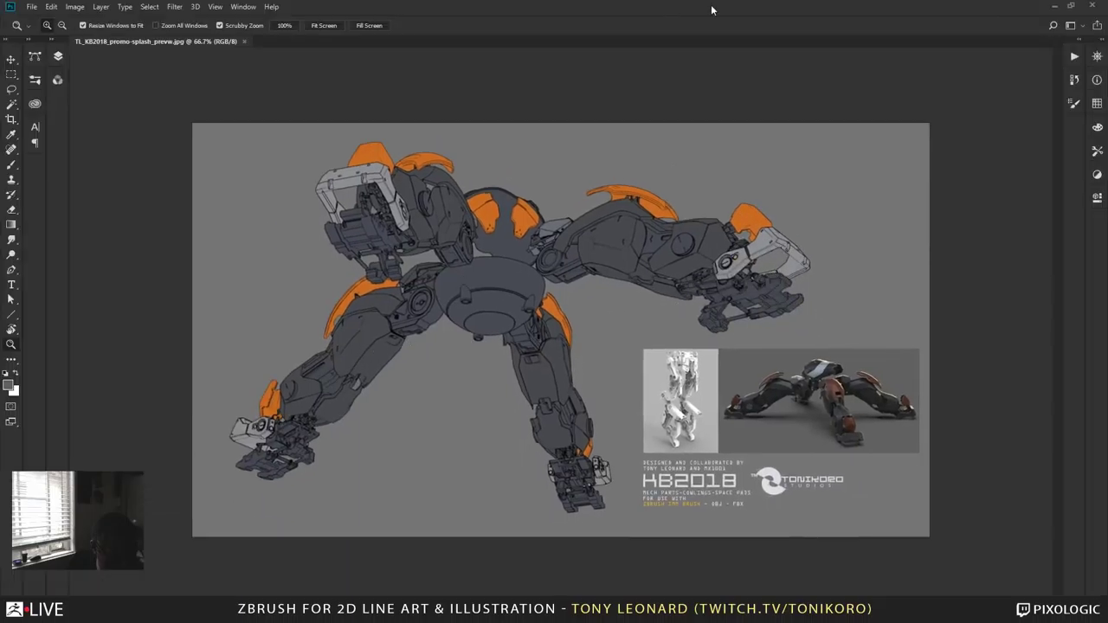
pyautogui.click(1052, 7)
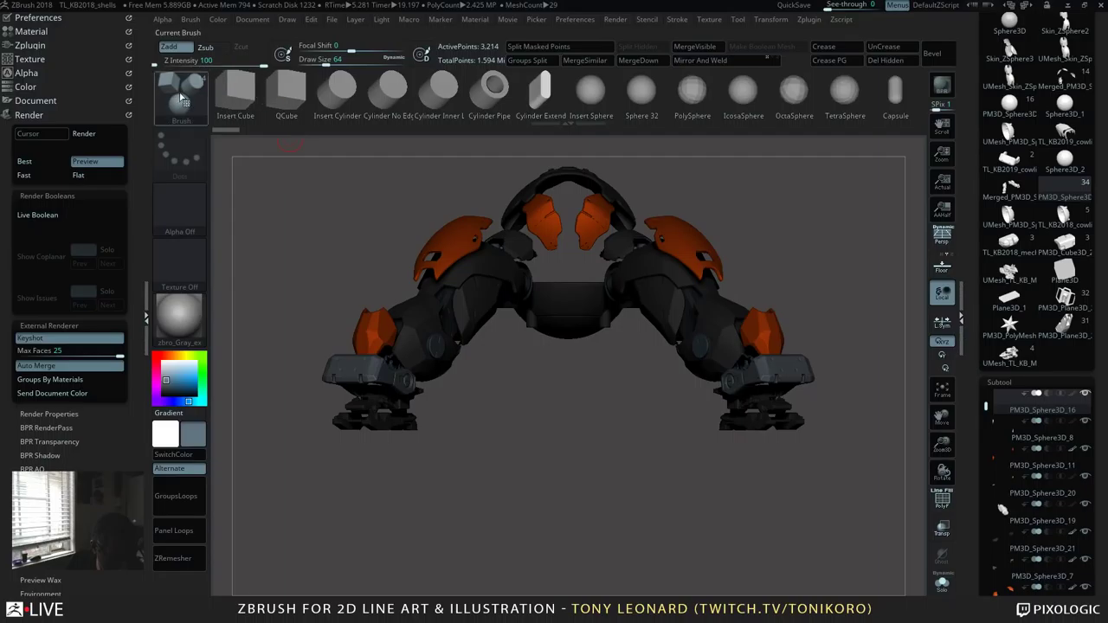
# Step: Load the TL_2018_KB_set01 brush preset from Desktop > TL_KB2018_Work Folder > TL_KB2018_Bundle-001
pyautogui.press('b')
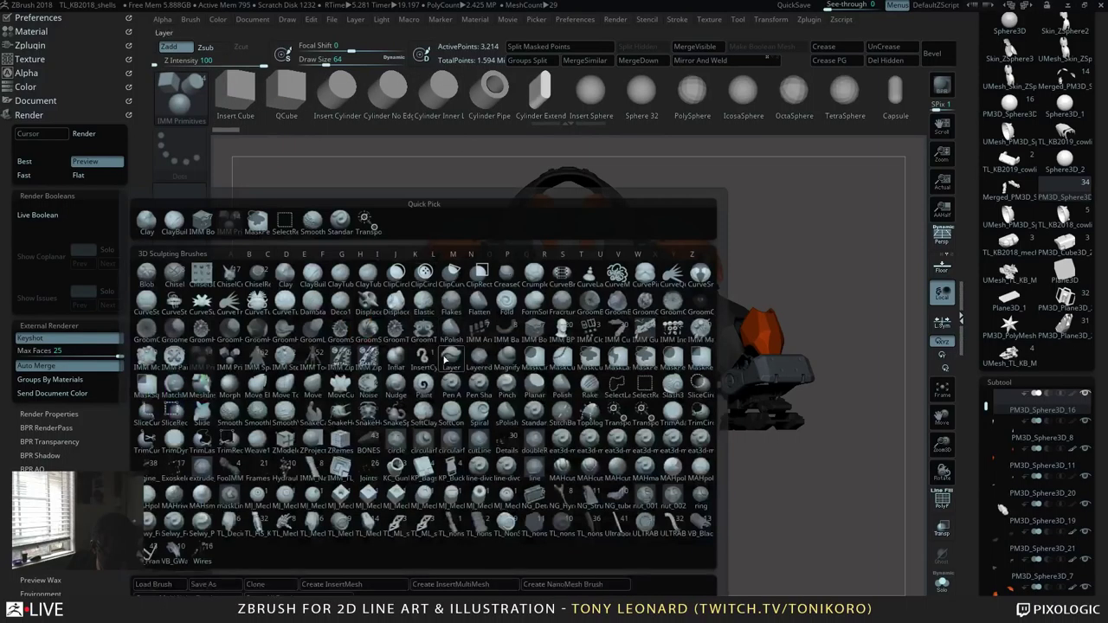
pyautogui.press('b')
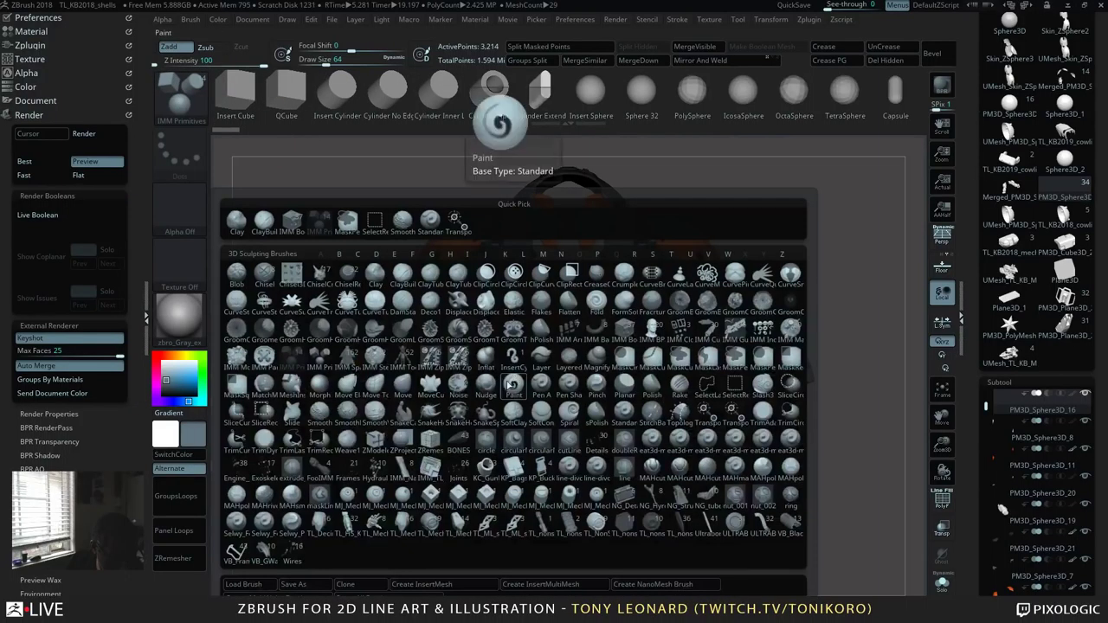
pyautogui.click(270, 587)
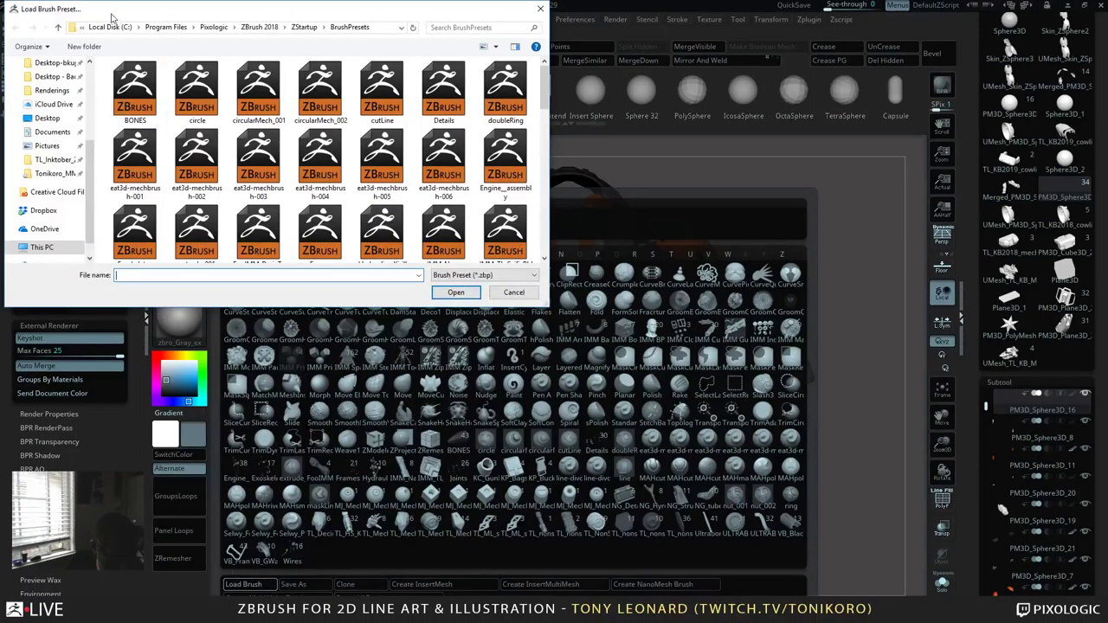
pyautogui.click(46, 118)
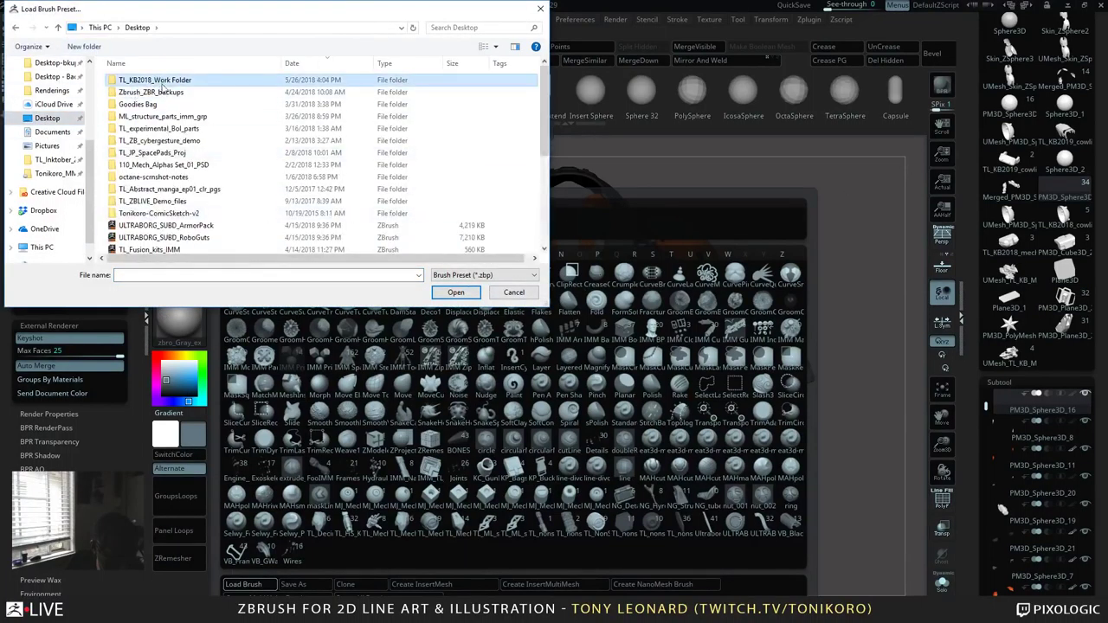
pyautogui.doubleClick(173, 81)
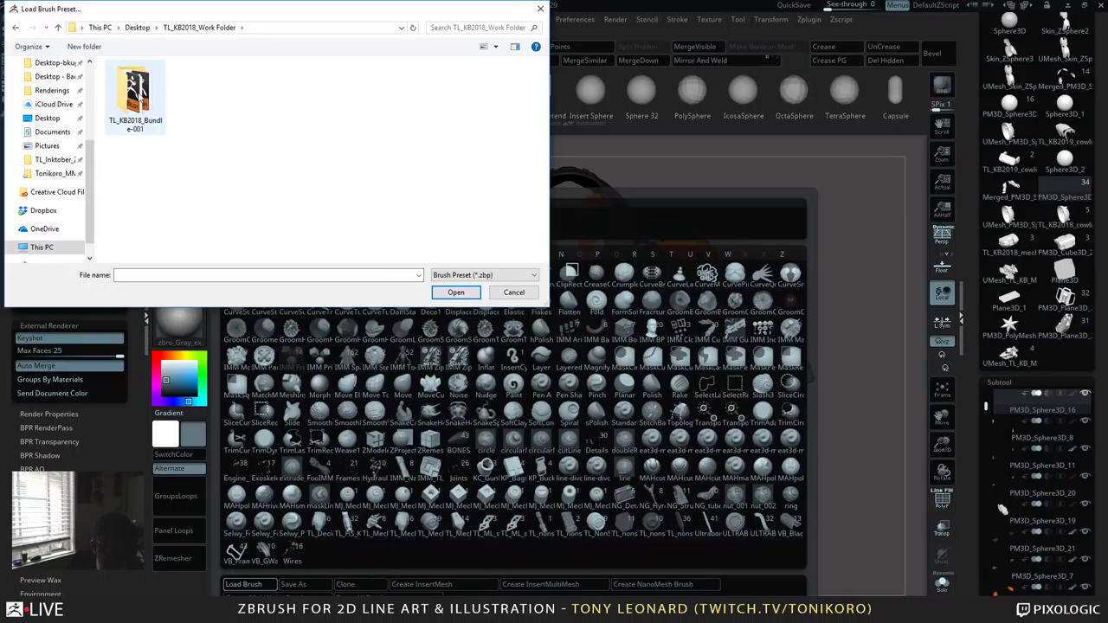
pyautogui.doubleClick(141, 97)
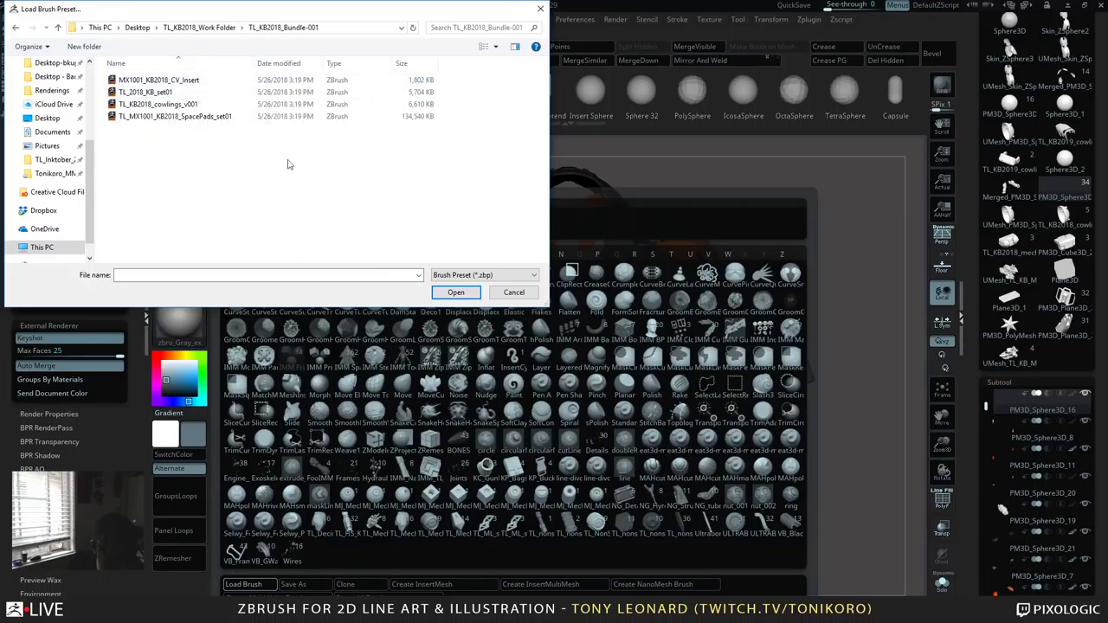
pyautogui.click(168, 93)
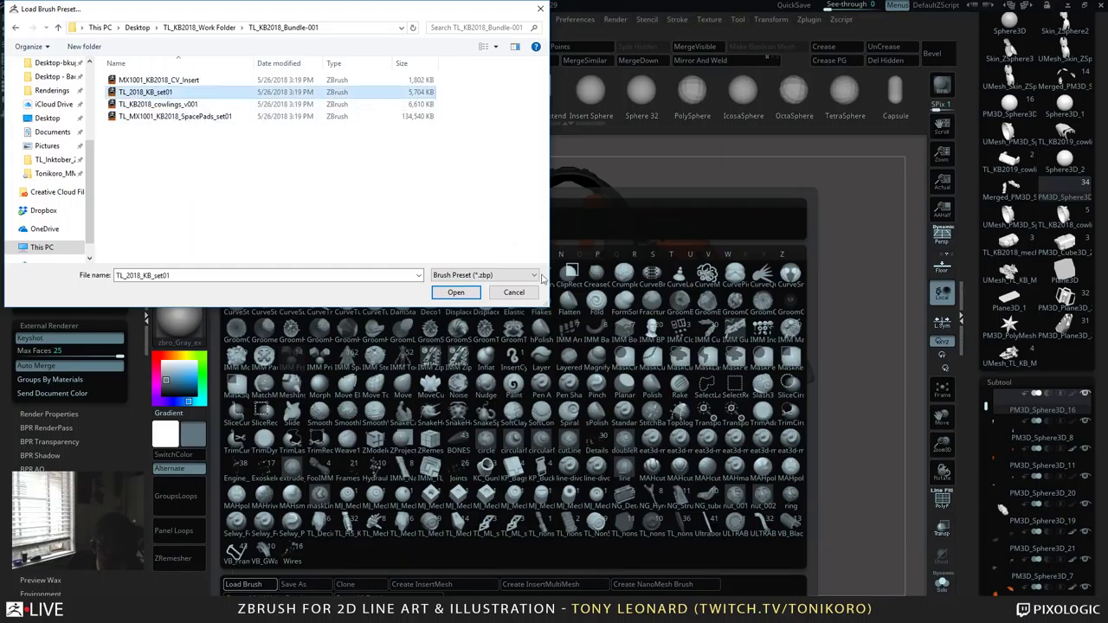
pyautogui.click(447, 294)
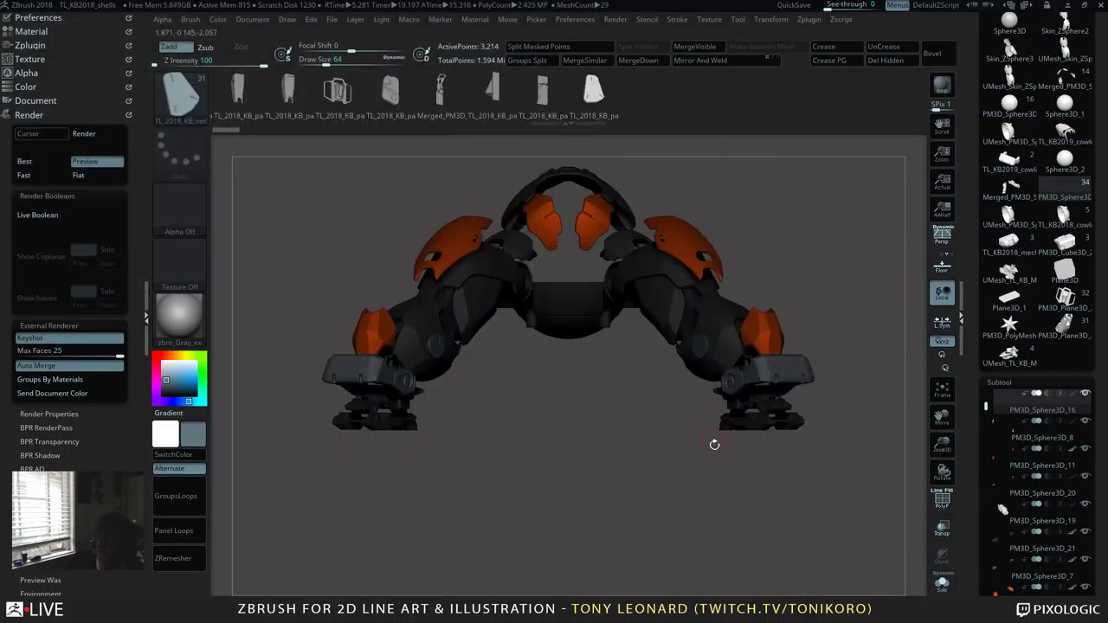
# Step: Switch the tool to Sphere3D, make it a PolyMesh3D and draw it on the canvas in Edit mode
pyautogui.click(1011, 104)
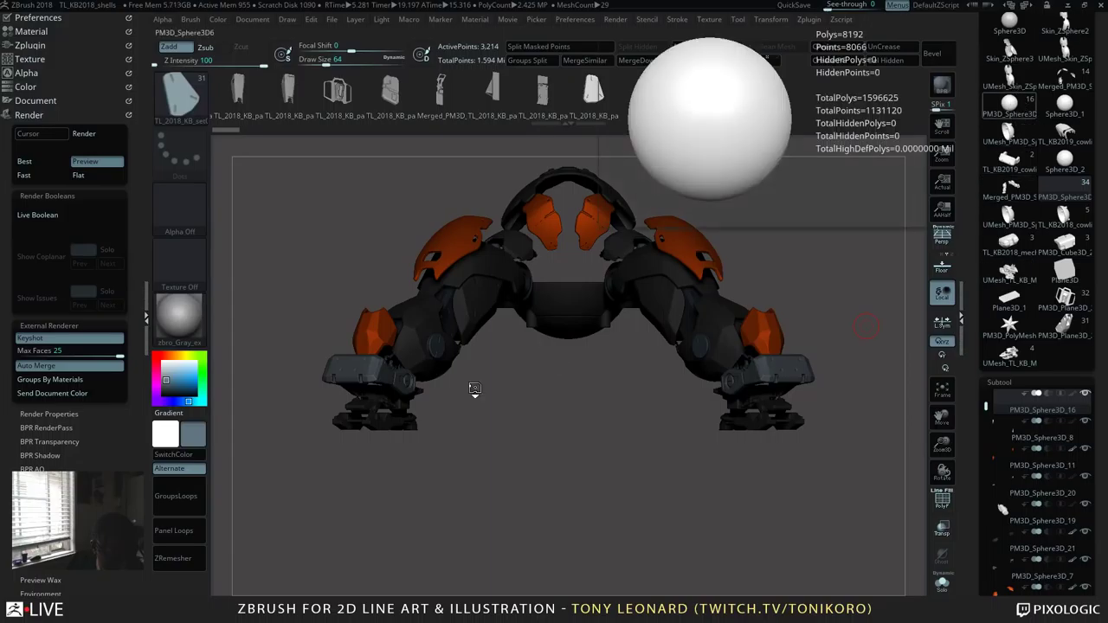
pyautogui.click(1065, 102)
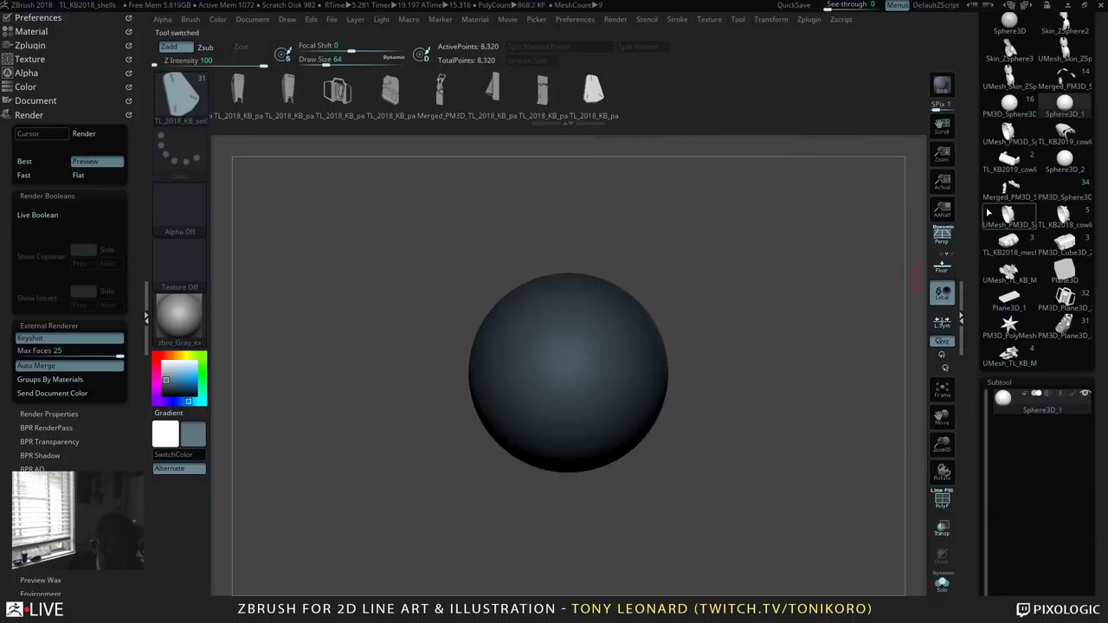
pyautogui.scroll(5, 965, 97)
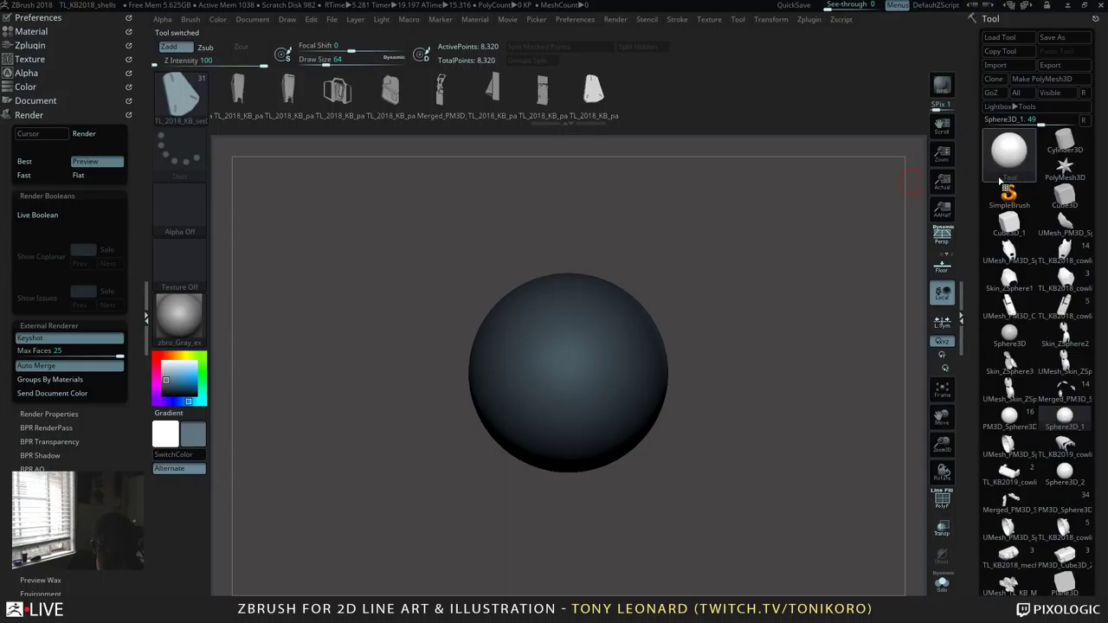
pyautogui.click(1042, 78)
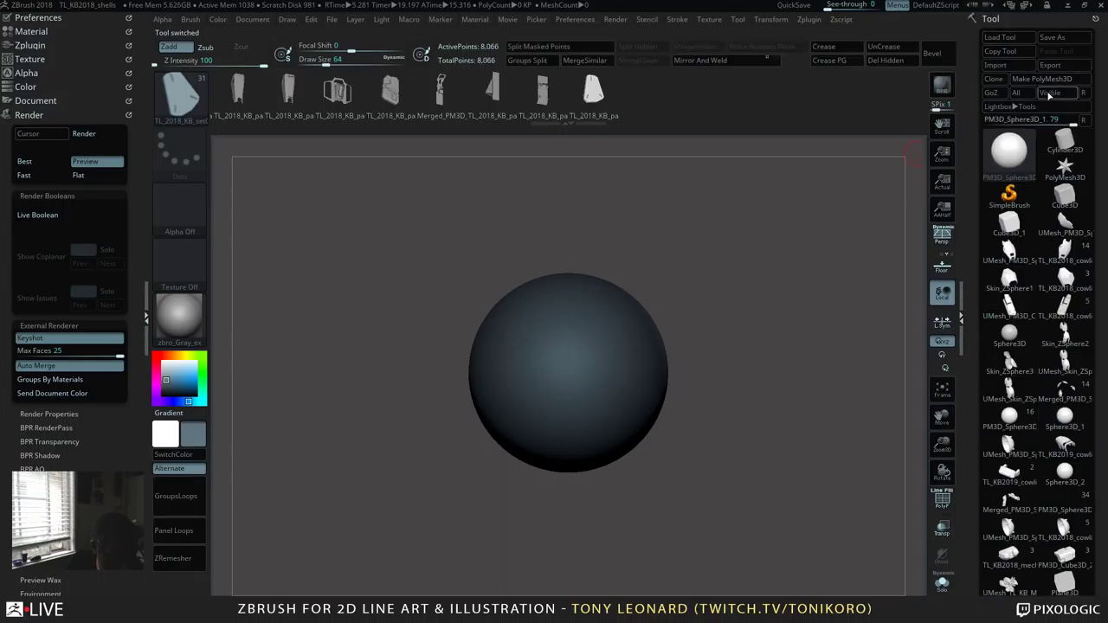
pyautogui.click(676, 313)
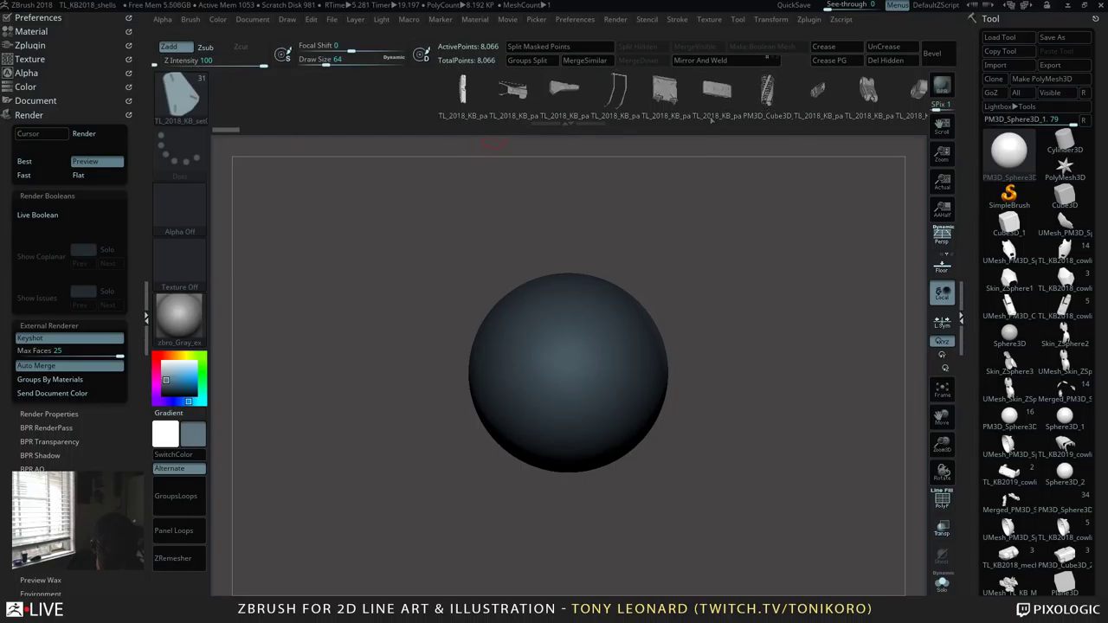
pyautogui.click(184, 110)
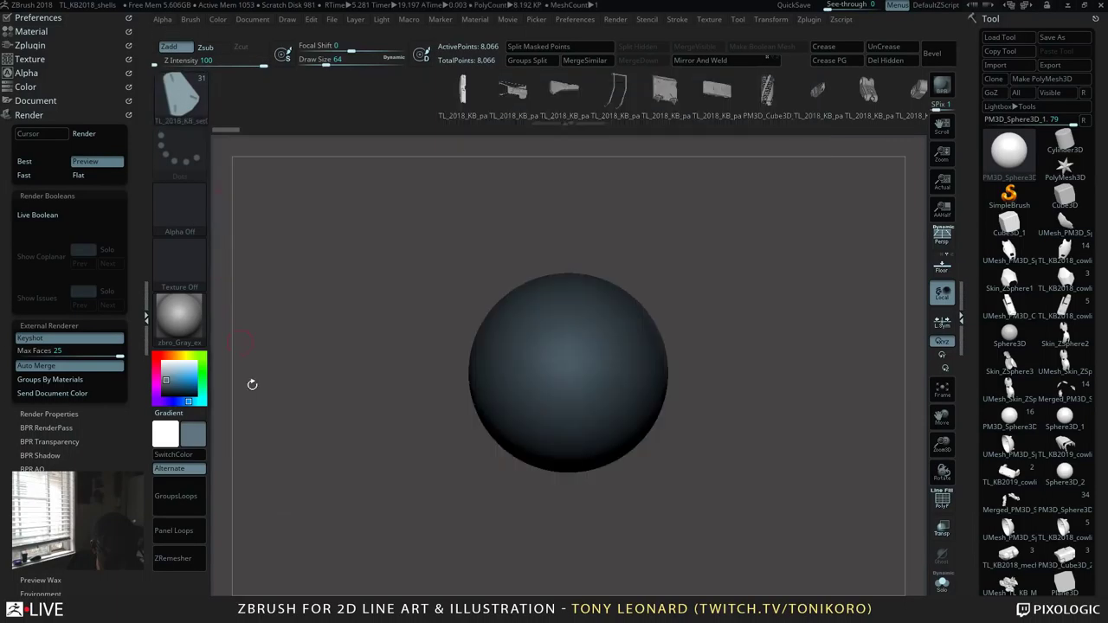
pyautogui.click(198, 114)
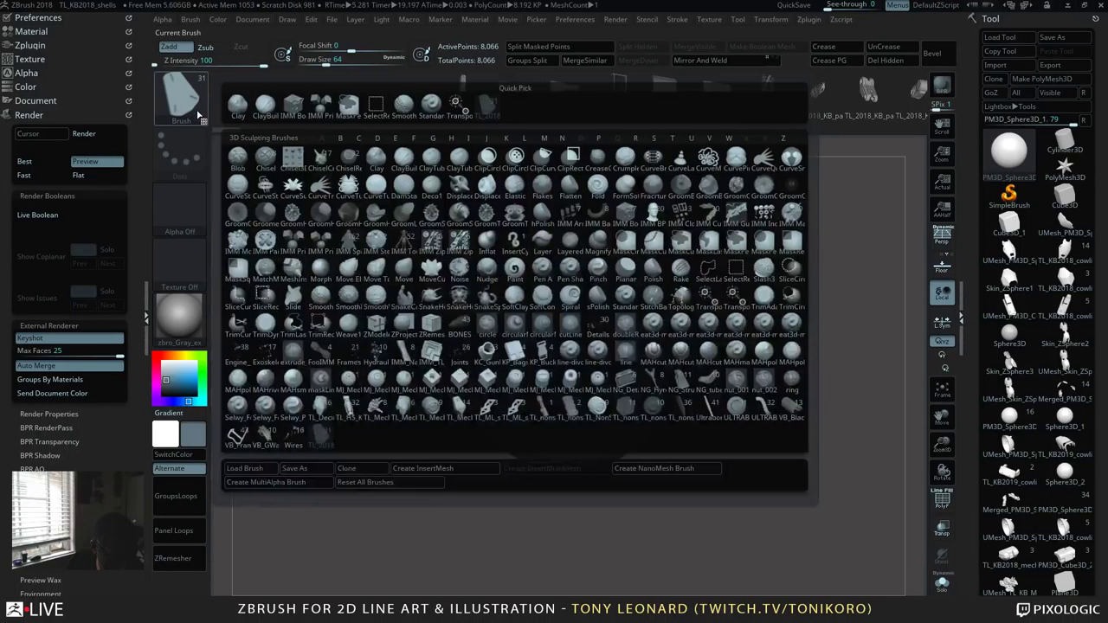
# Step: Load the TL_KB2018_cowlings_v001 brush set and pick one of its cowl insert brushes
pyautogui.click(246, 468)
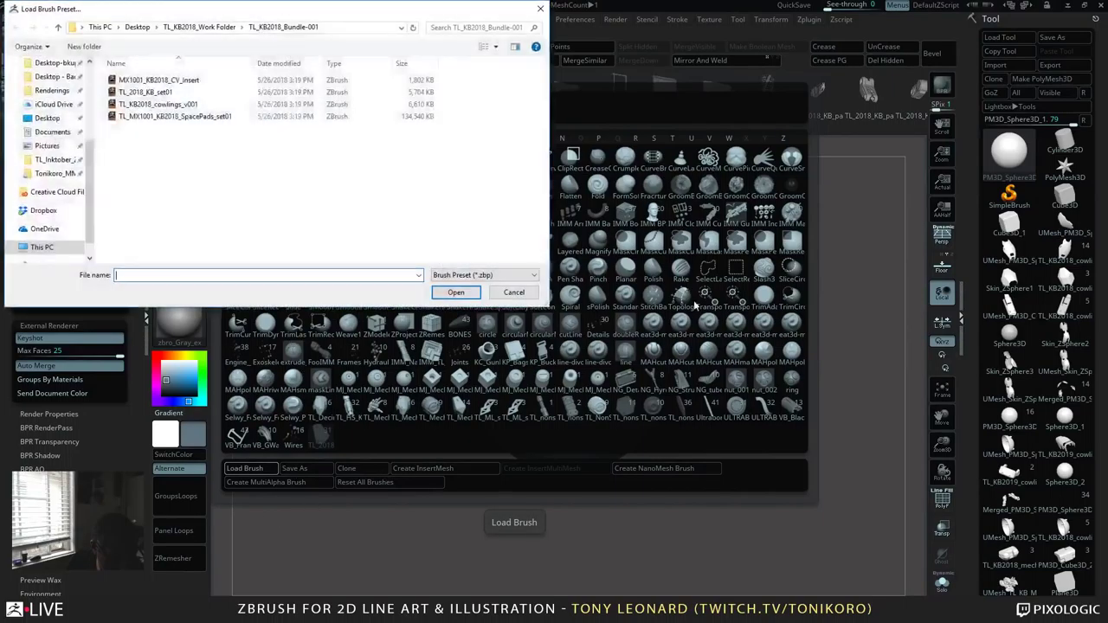
pyautogui.click(141, 105)
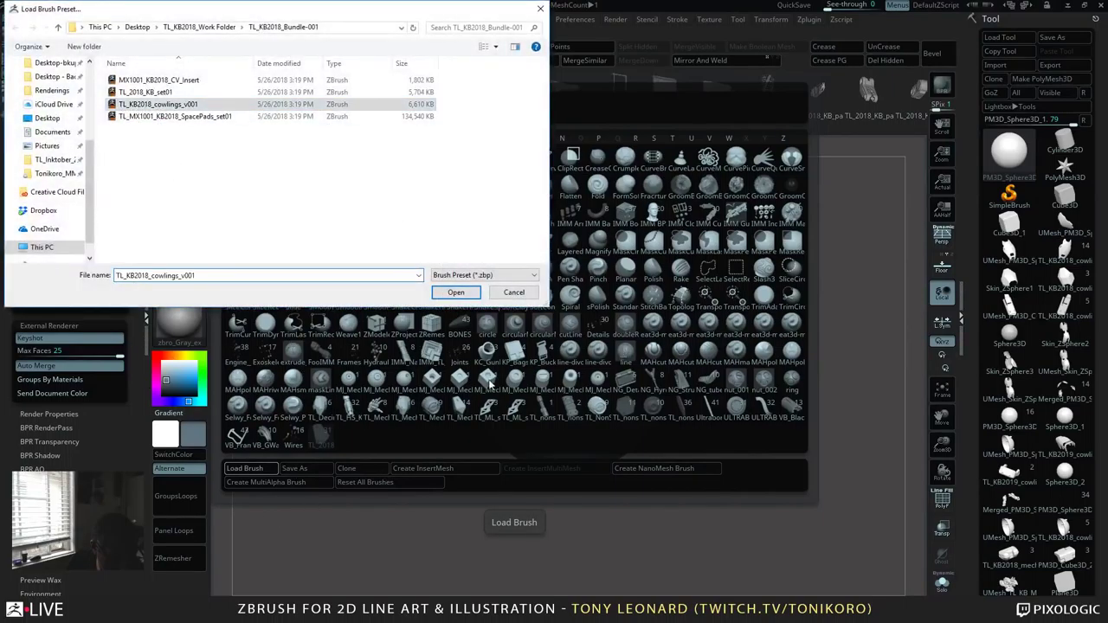
pyautogui.click(455, 292)
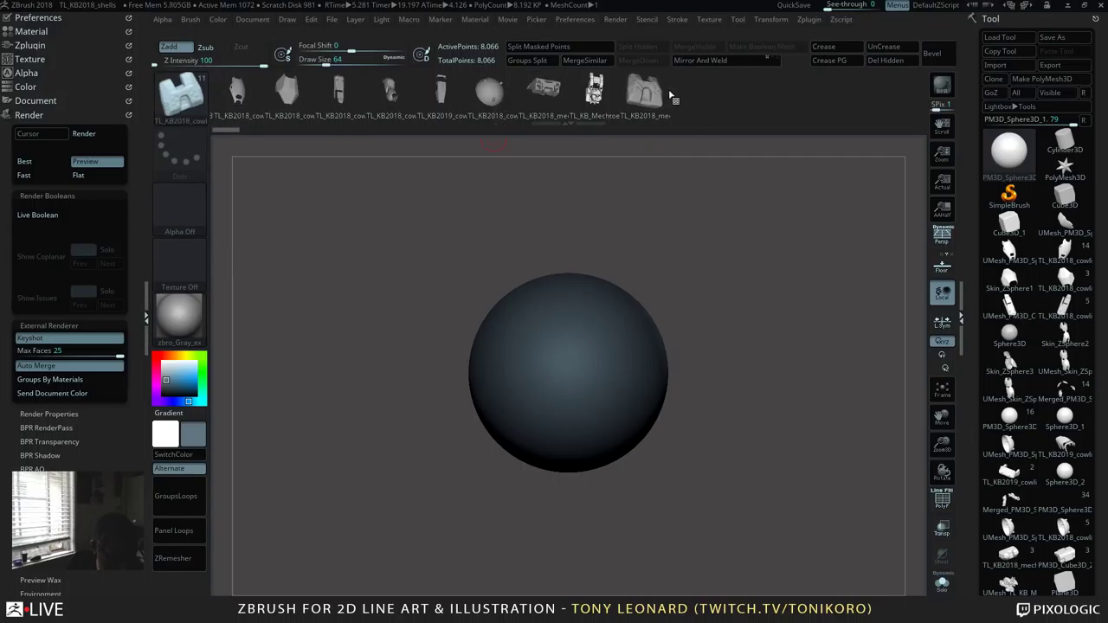
pyautogui.moveTo(689, 101); pyautogui.dragTo(901, 106)
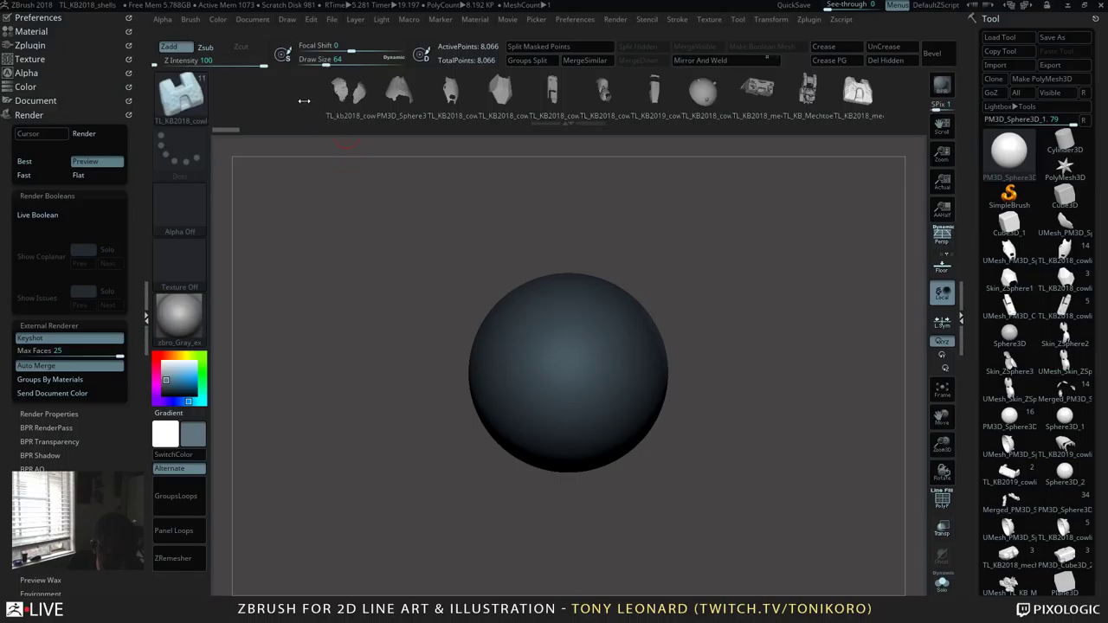
pyautogui.moveTo(304, 101); pyautogui.dragTo(271, 104)
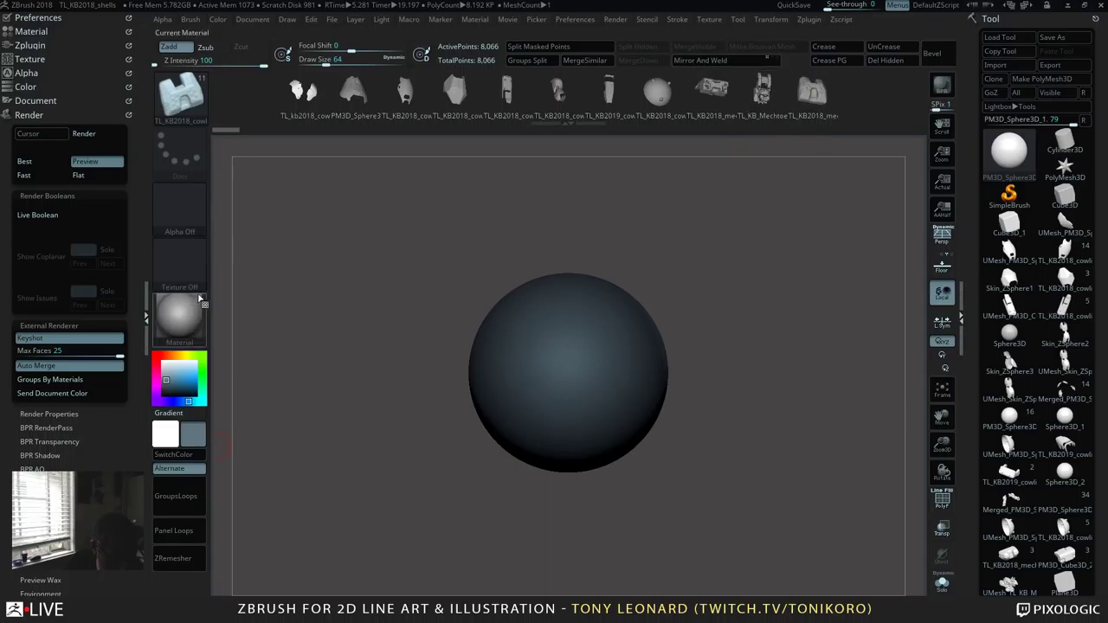
pyautogui.moveTo(195, 303)
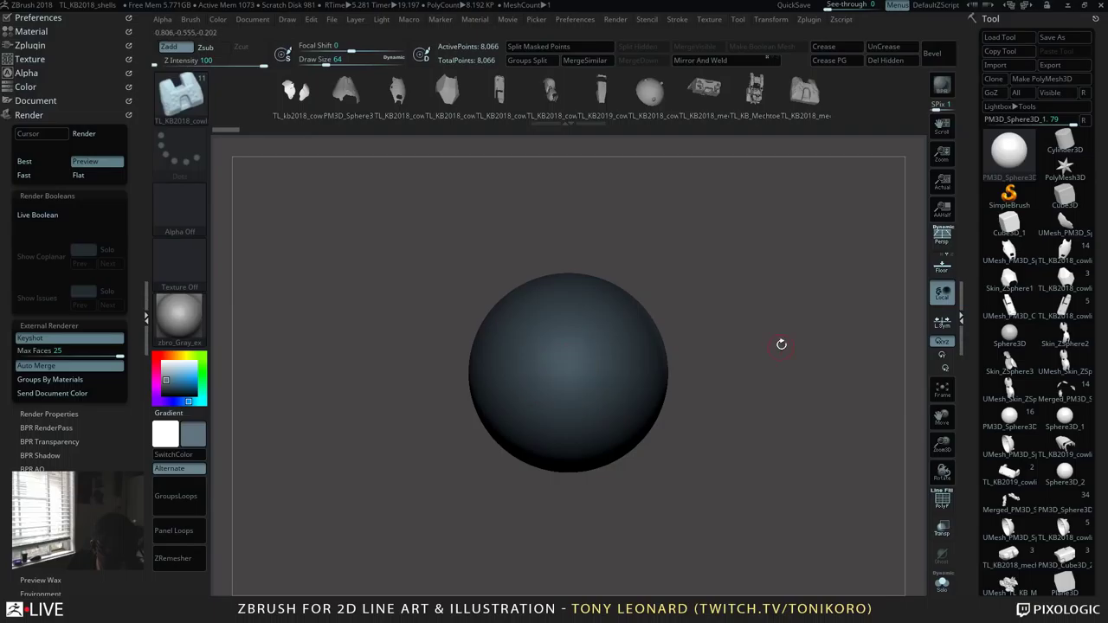
# Step: Turn on the floor grid and insert mirrored TL_2018 kitbash leg parts under the sphere
pyautogui.click(944, 270)
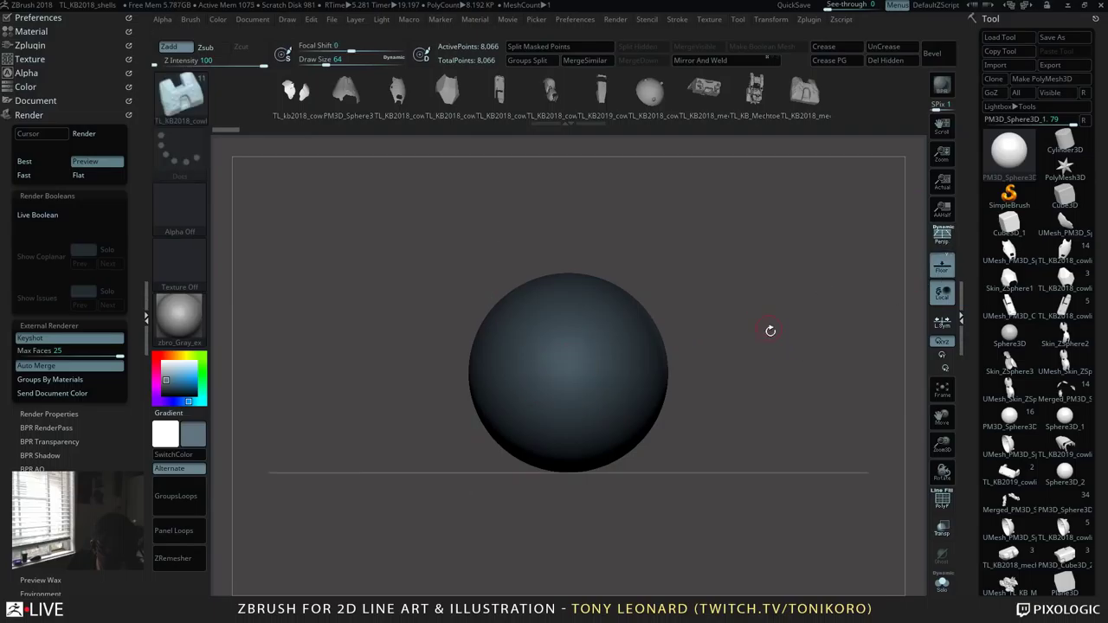
pyautogui.moveTo(770, 329); pyautogui.dragTo(797, 247)
pyautogui.press('b')
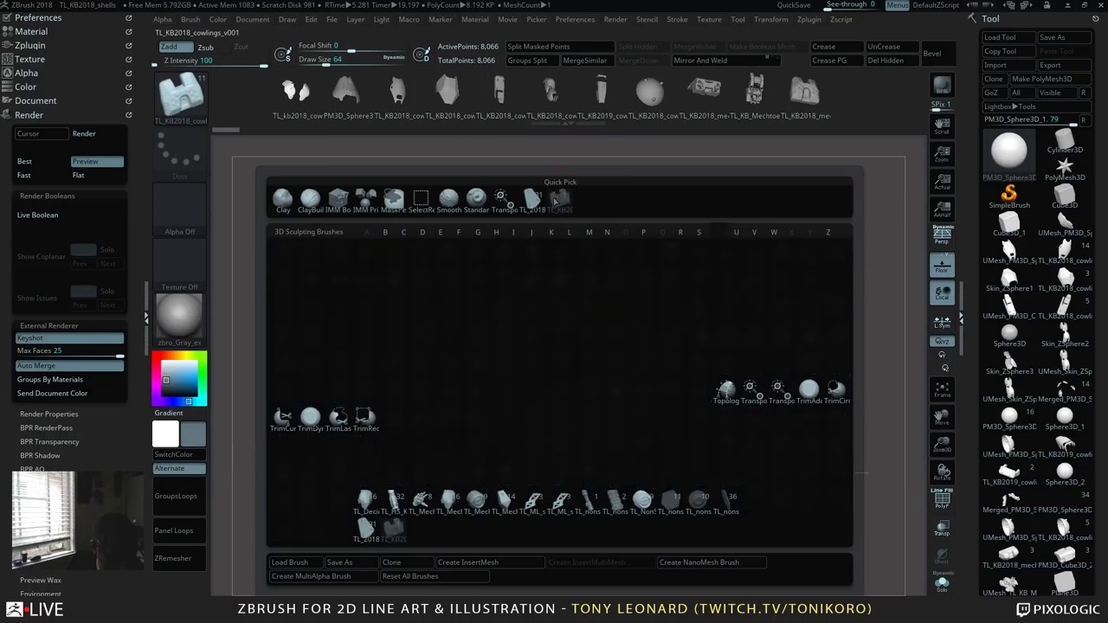
pyautogui.click(368, 530)
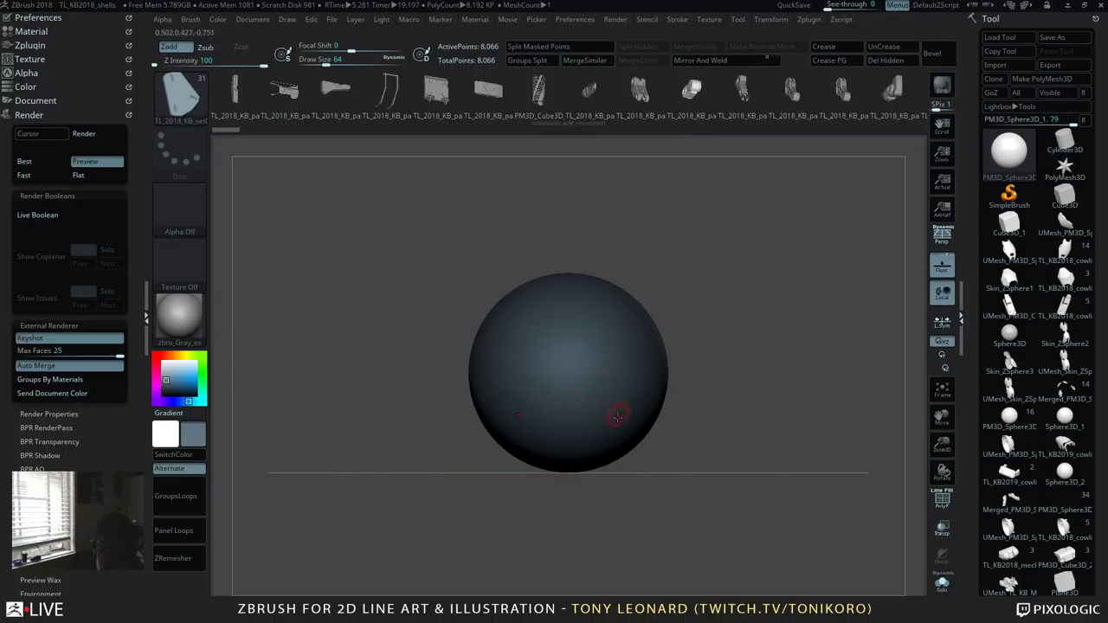
pyautogui.moveTo(613, 439); pyautogui.dragTo(613, 498)
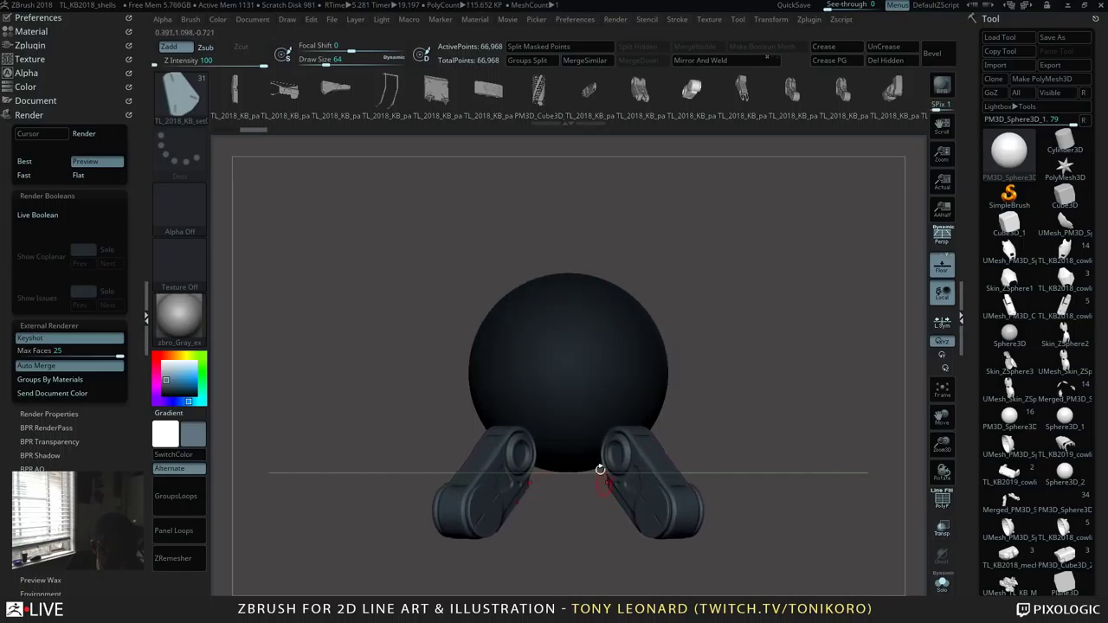
pyautogui.moveTo(780, 477); pyautogui.dragTo(801, 561)
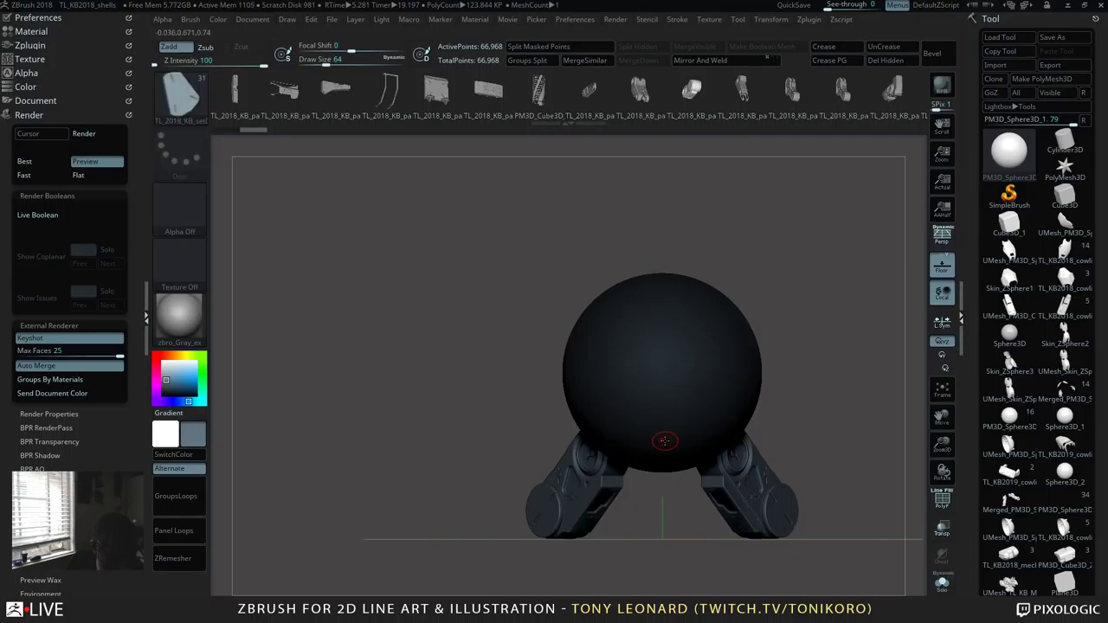
# Step: Redo the centre leg so it hangs straight down beneath the sphere, then enable PolyF
pyautogui.moveTo(662, 454); pyautogui.dragTo(662, 499)
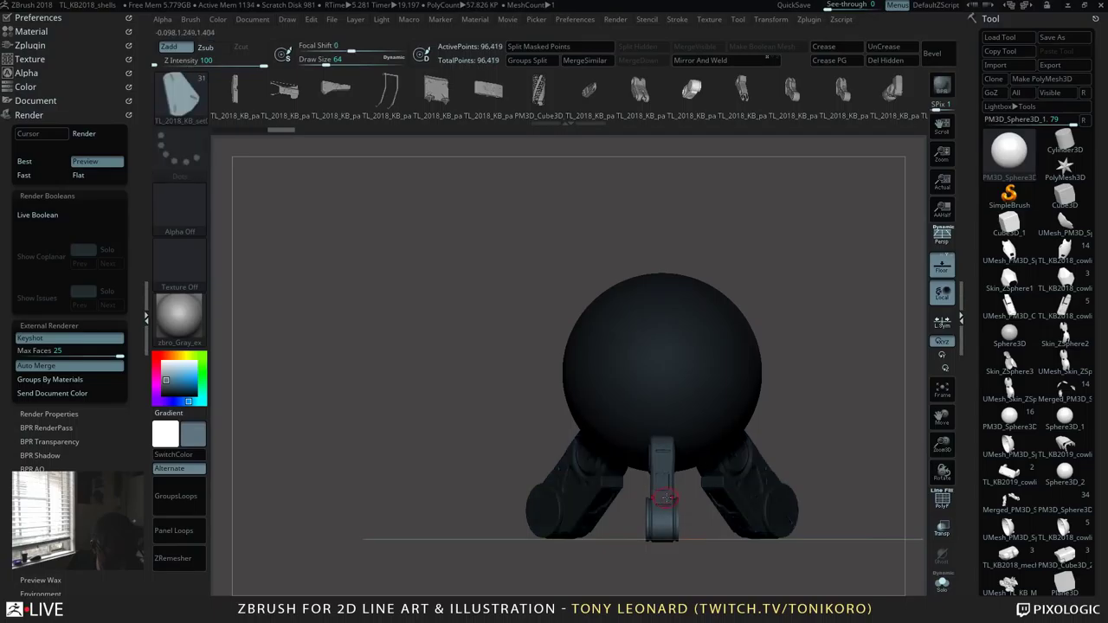
pyautogui.hotkey('ctrl', 'z')
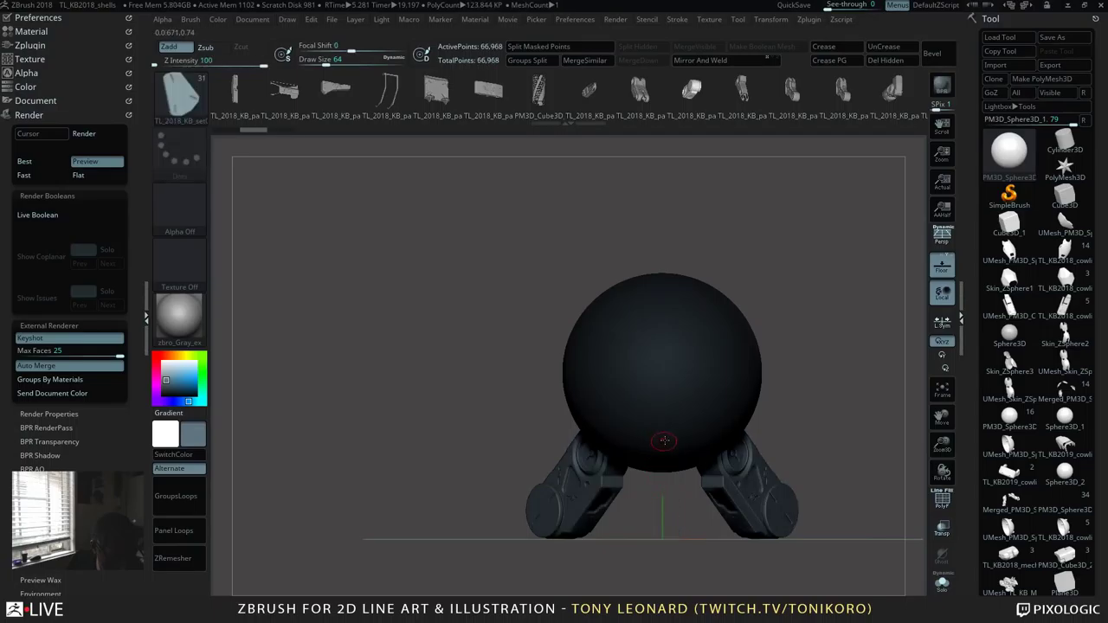
pyautogui.moveTo(663, 451); pyautogui.dragTo(664, 497)
pyautogui.moveTo(794, 413); pyautogui.dragTo(574, 515)
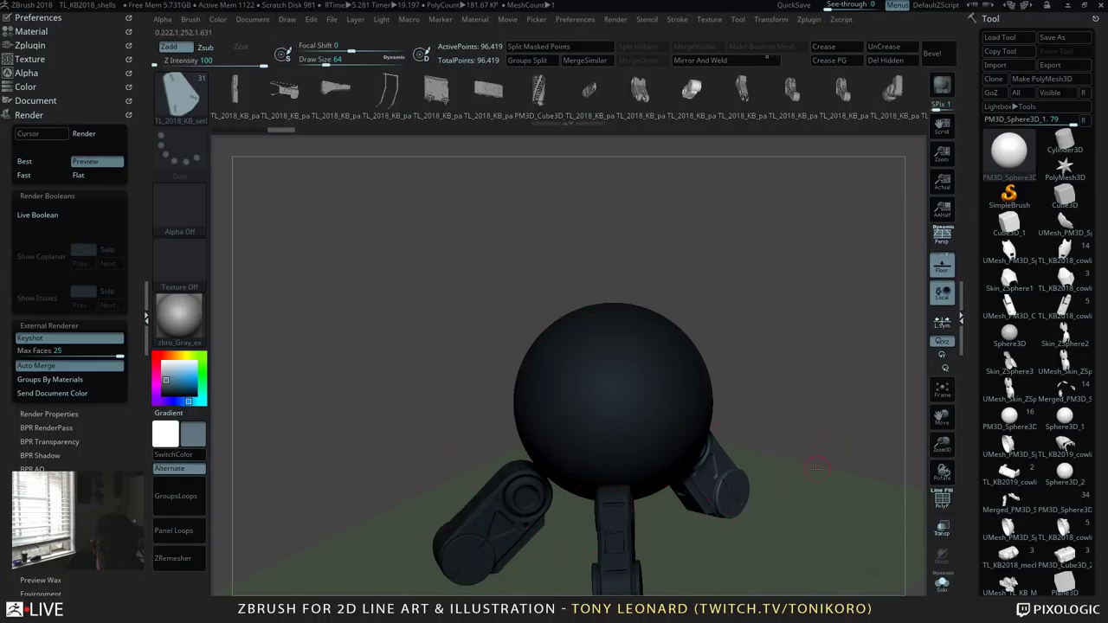
pyautogui.moveTo(816, 469); pyautogui.dragTo(821, 481)
pyautogui.hotkey('shift', 'f')
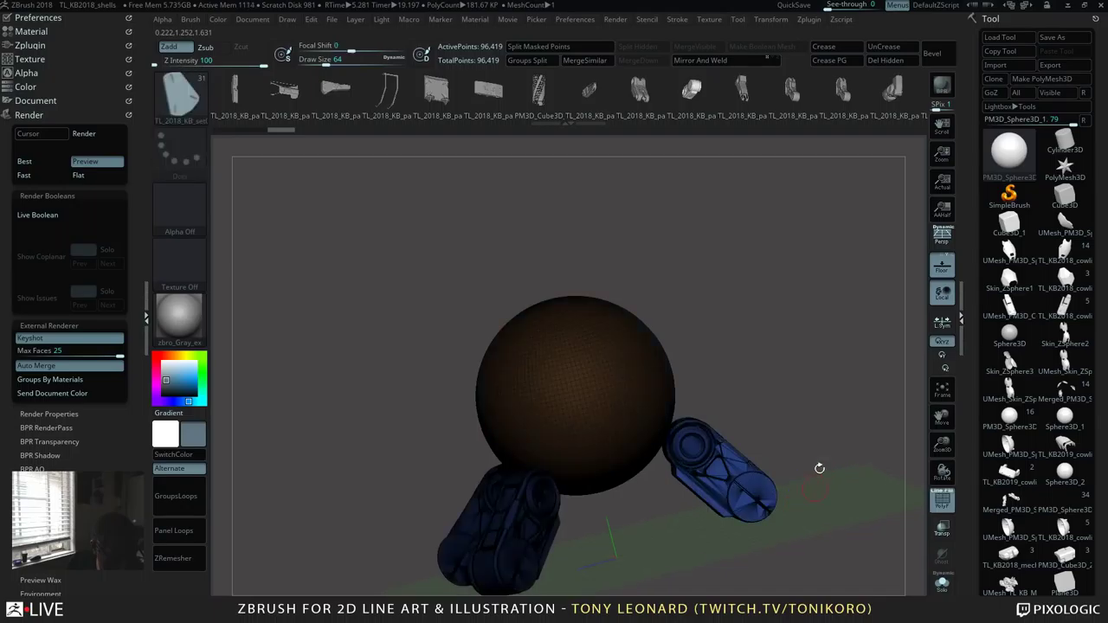
# Step: Split the masked legs into their own subtool and select the left leg for Transpose
pyautogui.moveTo(817, 401); pyautogui.dragTo(806, 420)
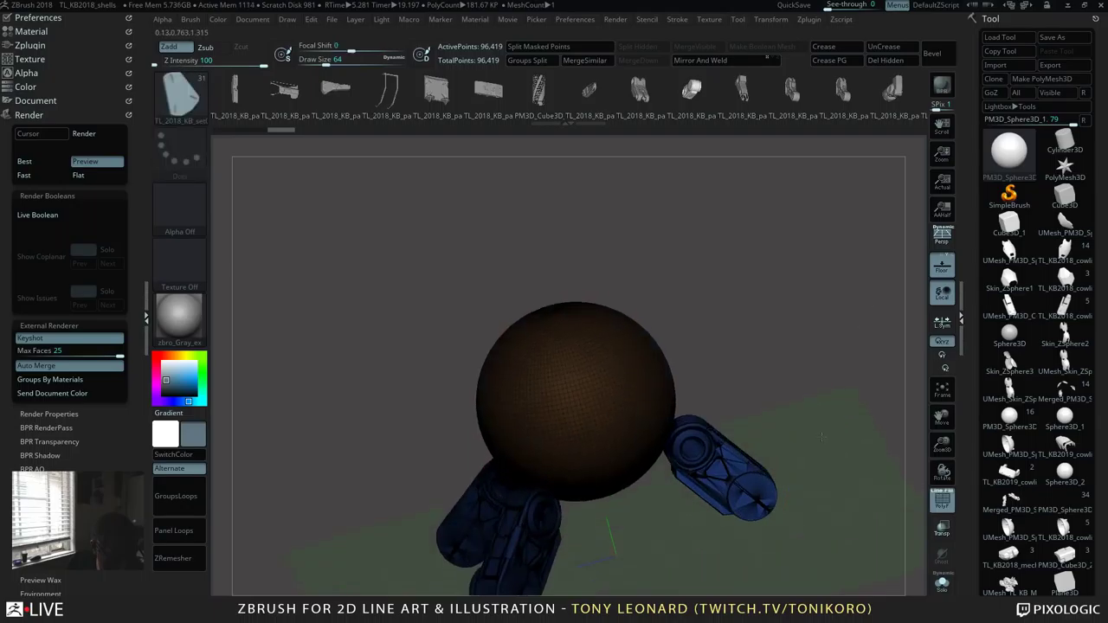
pyautogui.click(584, 47)
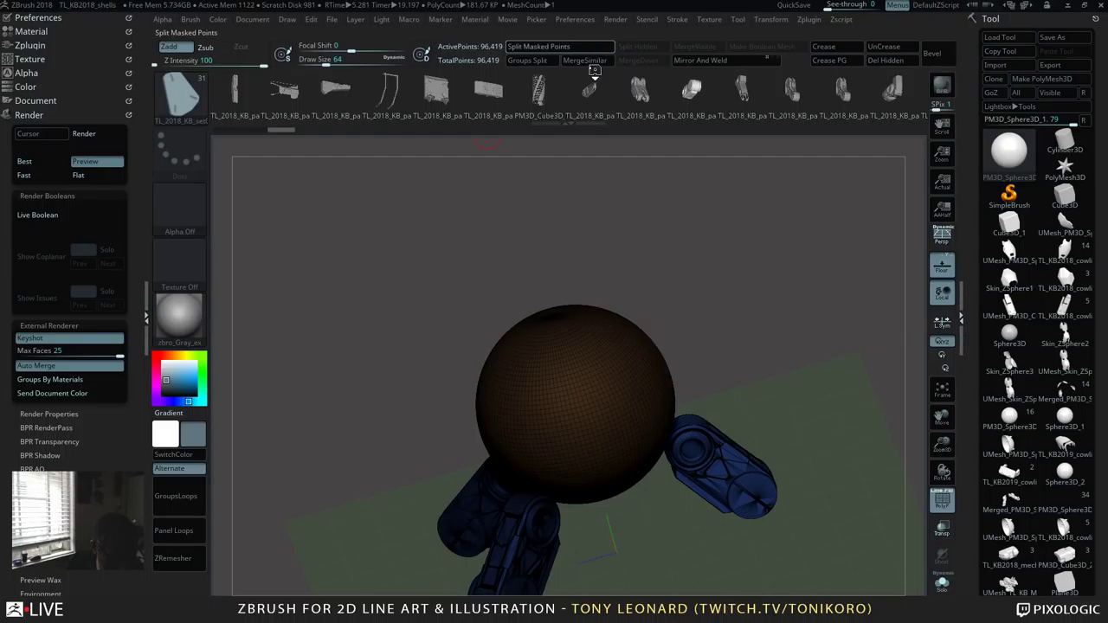
pyautogui.moveTo(831, 355); pyautogui.dragTo(438, 508)
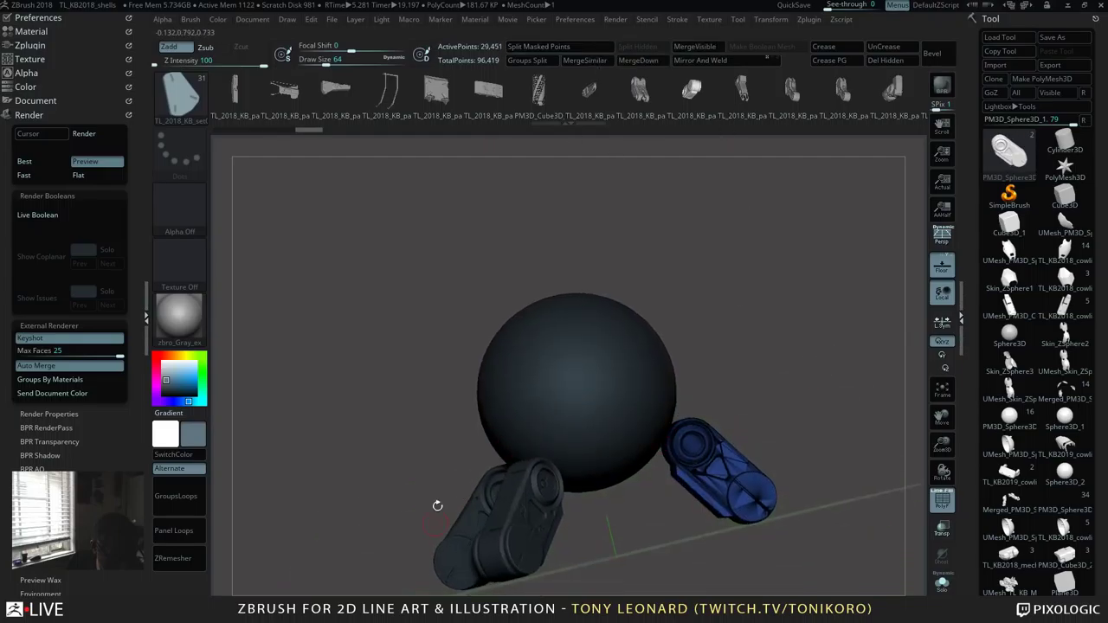
pyautogui.keyDown('alt'); pyautogui.click(520, 506); pyautogui.keyUp('alt')
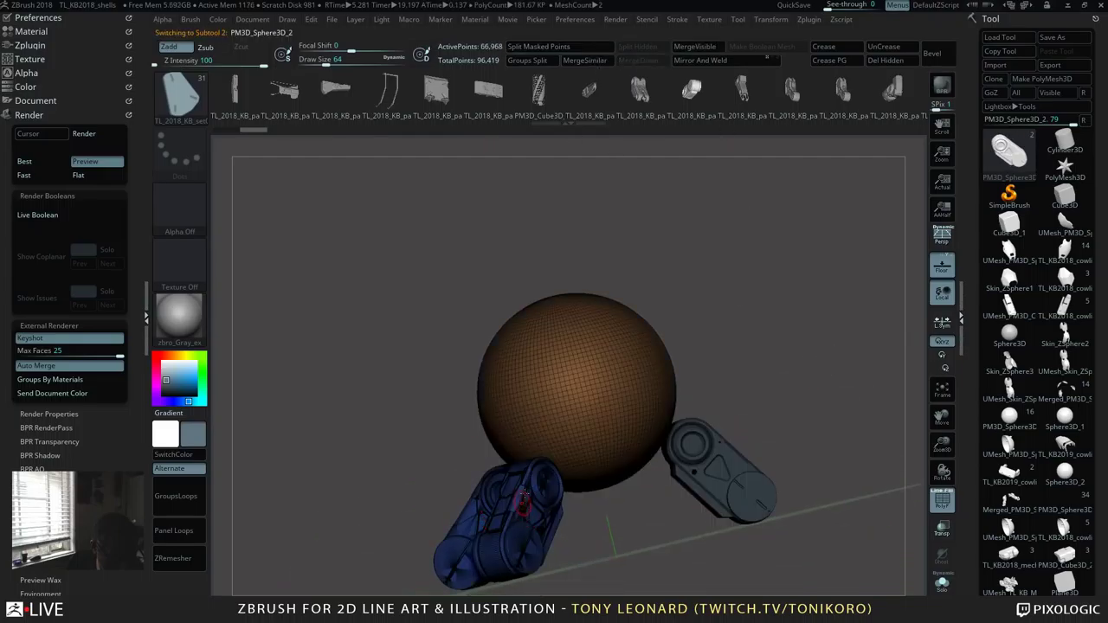
pyautogui.press('w')
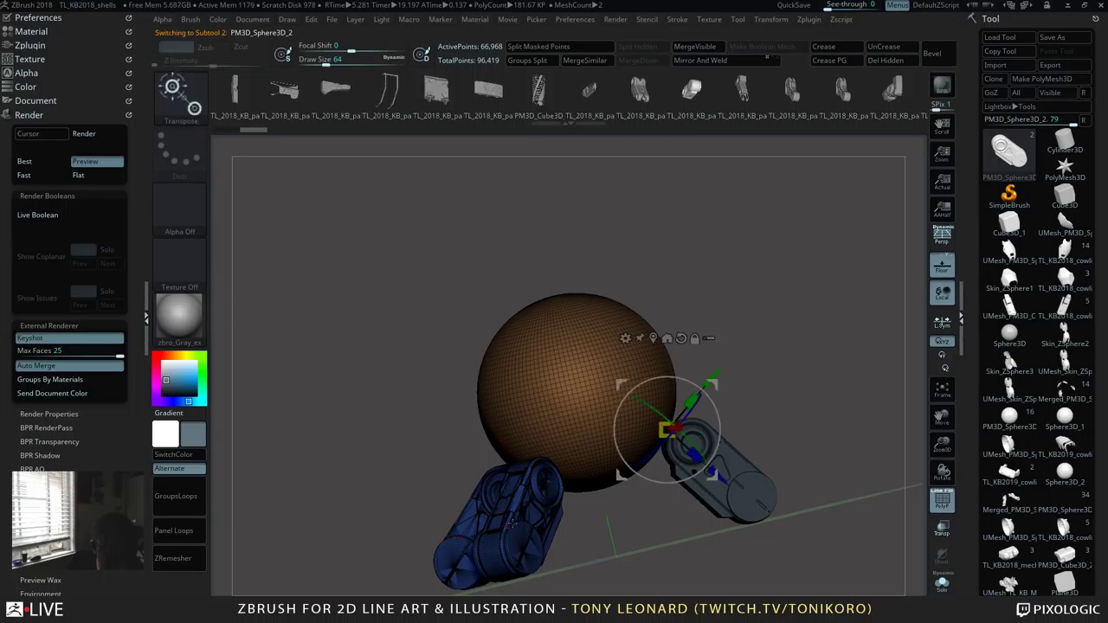
pyautogui.click(522, 503)
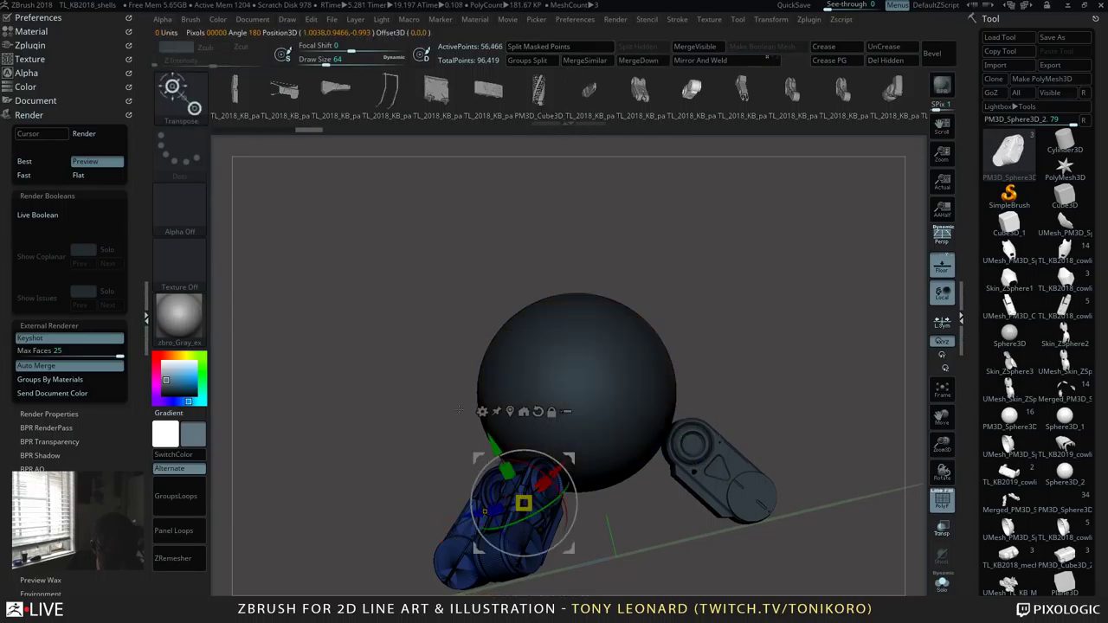
# Step: Orbit around the legs from several angles, then switch over to Fusion 360
pyautogui.moveTo(798, 343); pyautogui.dragTo(502, 511)
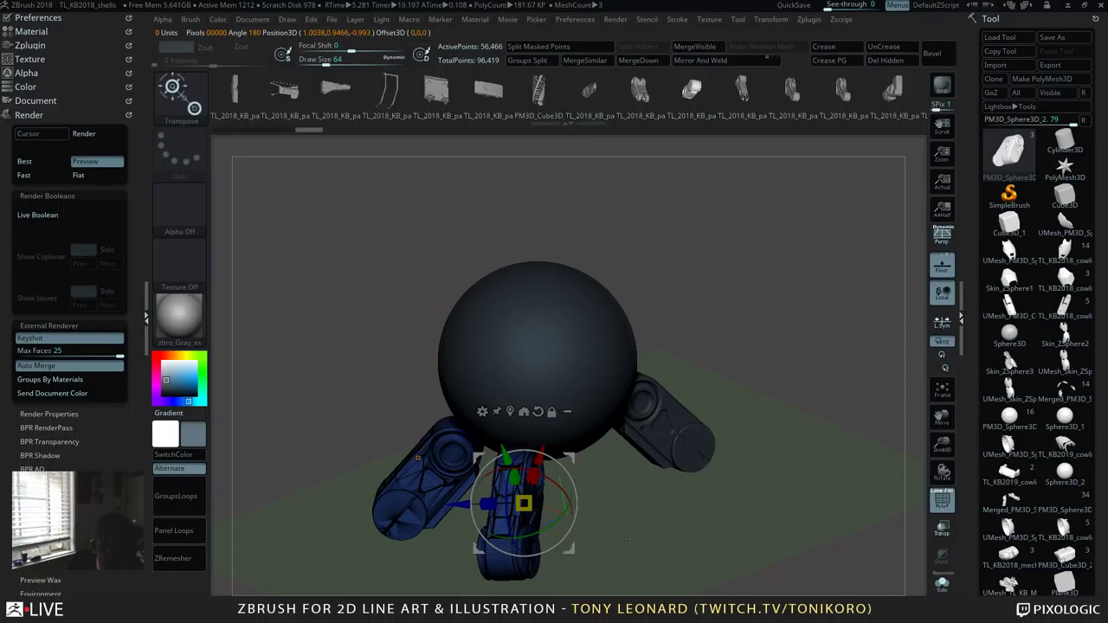
pyautogui.moveTo(630, 538); pyautogui.dragTo(334, 544)
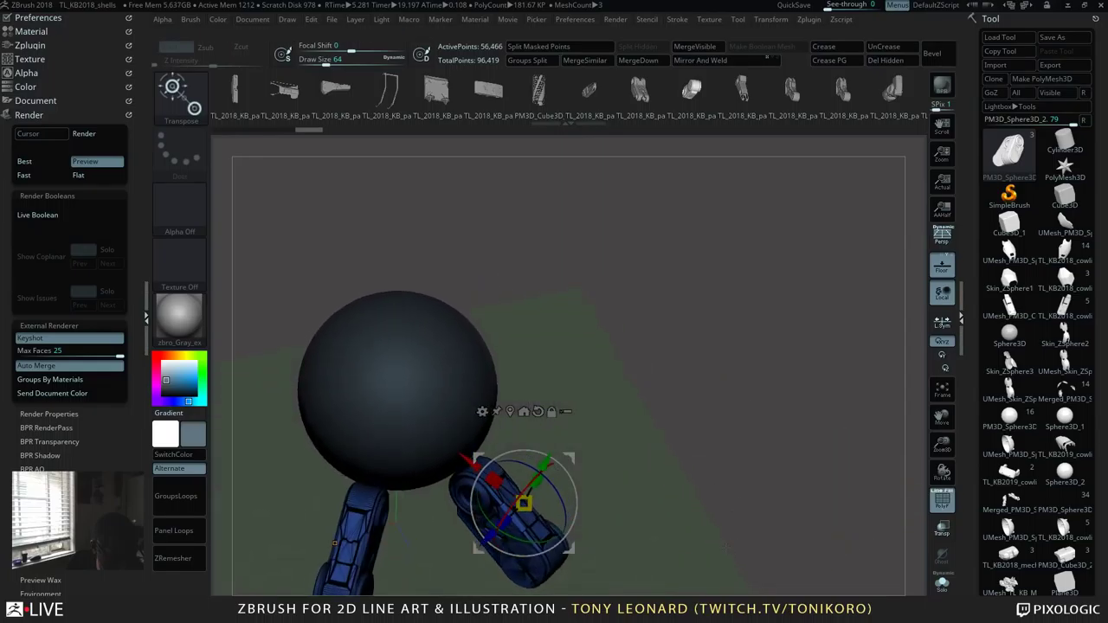
pyautogui.scroll(-5, 979, 480)
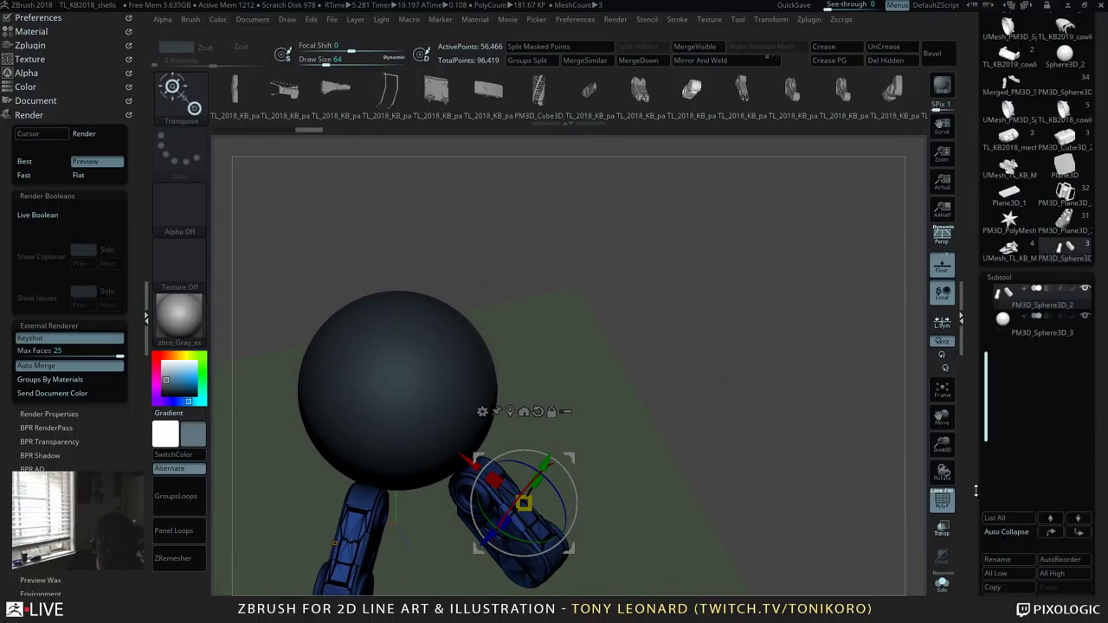
pyautogui.moveTo(987, 375); pyautogui.dragTo(992, 312)
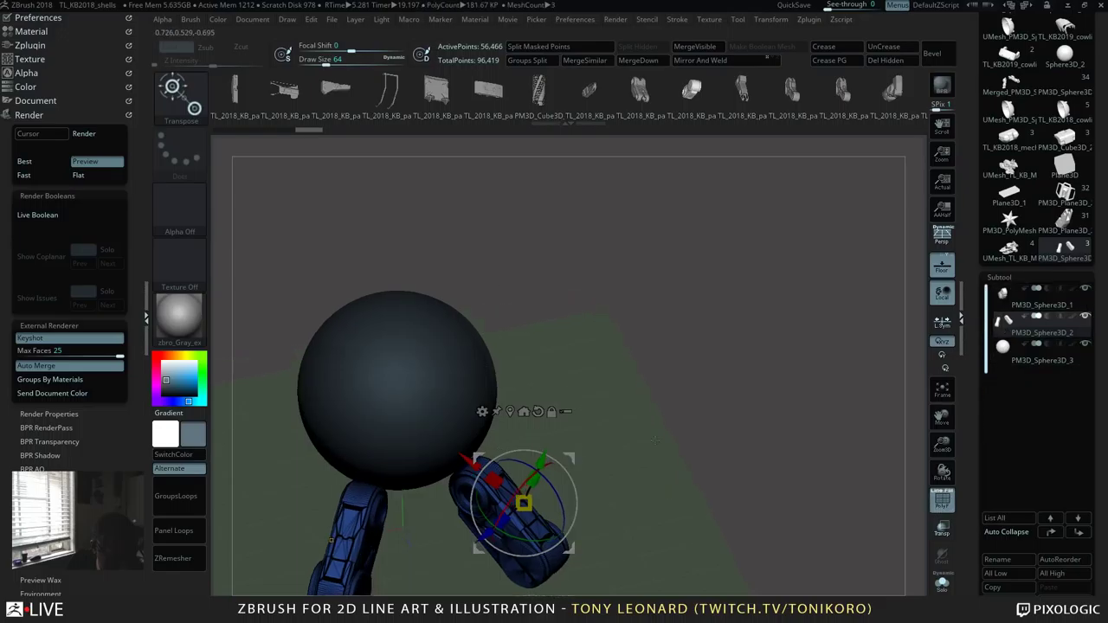
pyautogui.moveTo(654, 439); pyautogui.dragTo(429, 570)
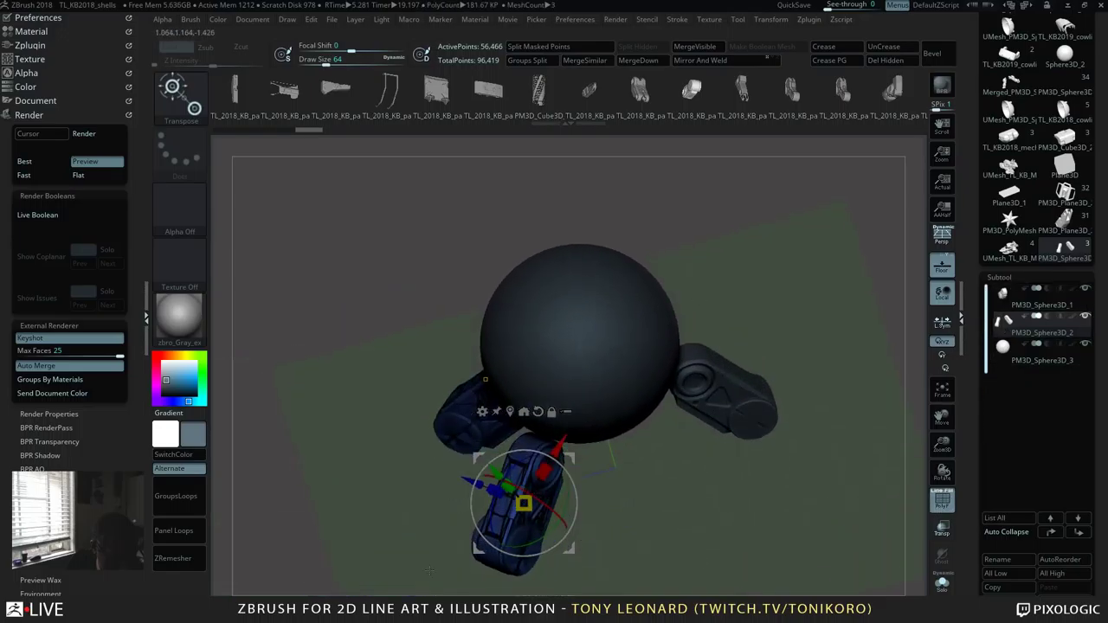
pyautogui.moveTo(606, 485); pyautogui.dragTo(756, 109)
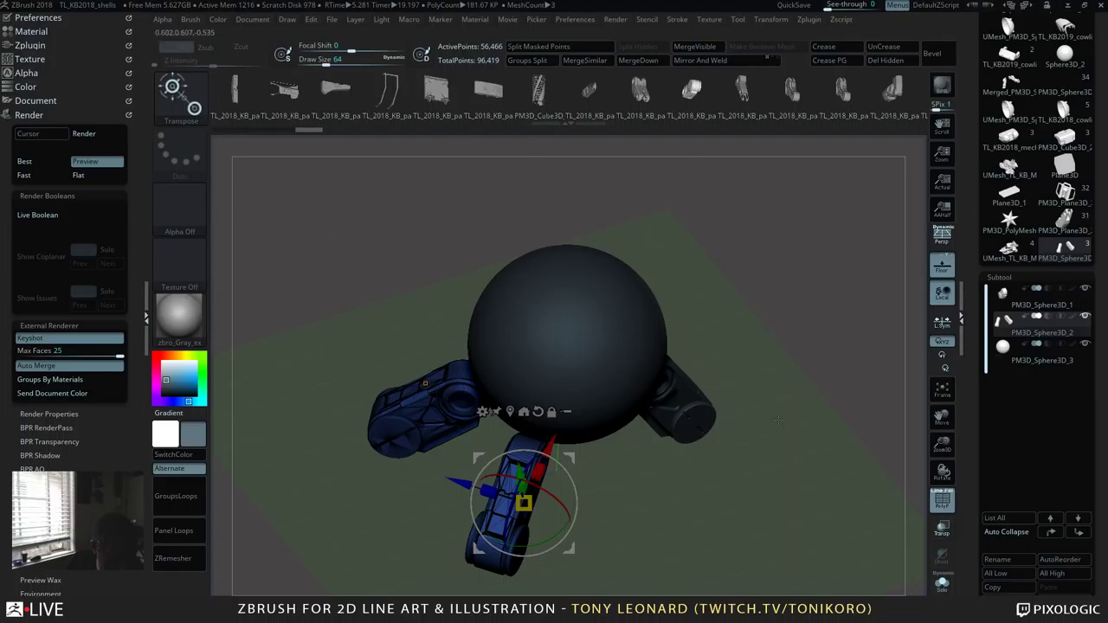
pyautogui.moveTo(777, 420); pyautogui.dragTo(736, 174)
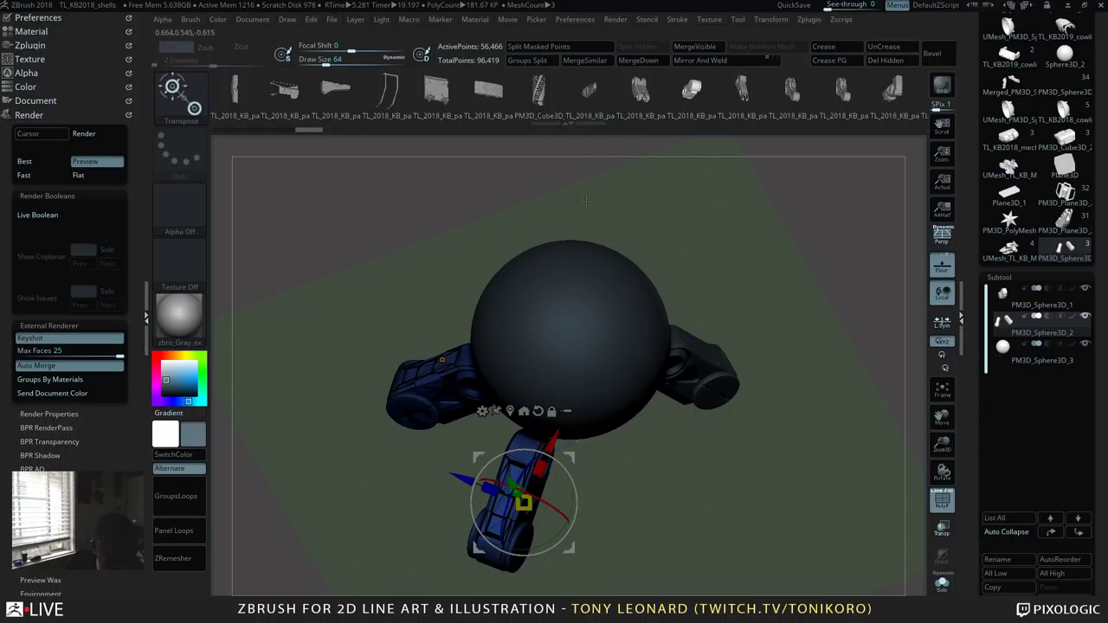
pyautogui.moveTo(714, 240); pyautogui.dragTo(788, 148)
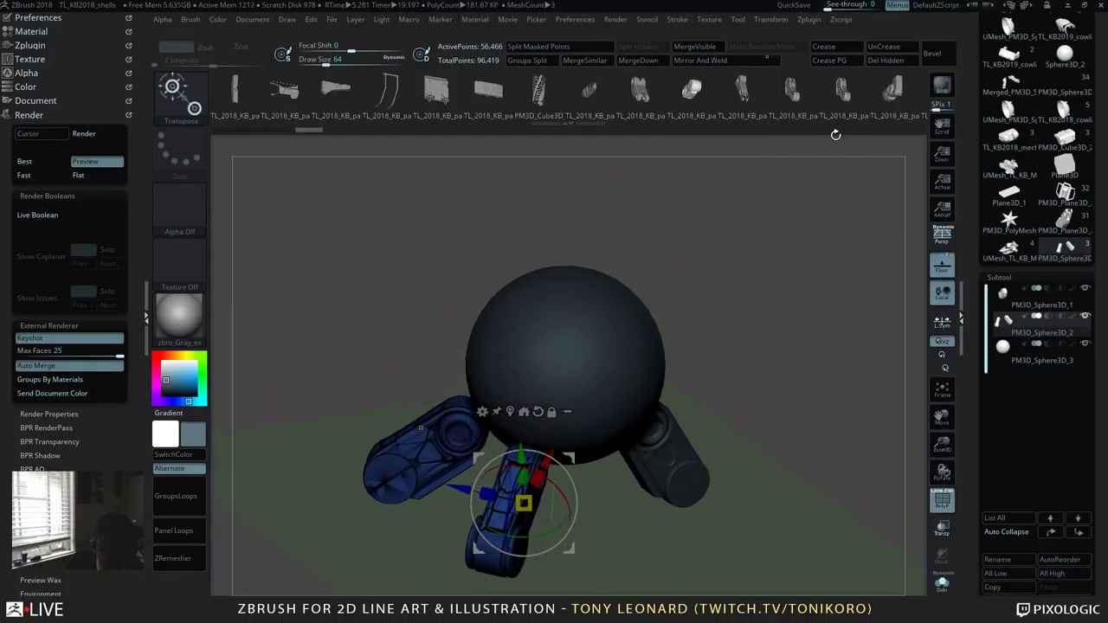
pyautogui.hotkey('alt', 'Tab')
pyautogui.hotkey('alt', 'Tab')
pyautogui.hotkey('alt', 'Tab')
pyautogui.hotkey('alt', 'Tab')
pyautogui.hotkey('alt', 'Tab')
pyautogui.hotkey('alt', 'Tab')
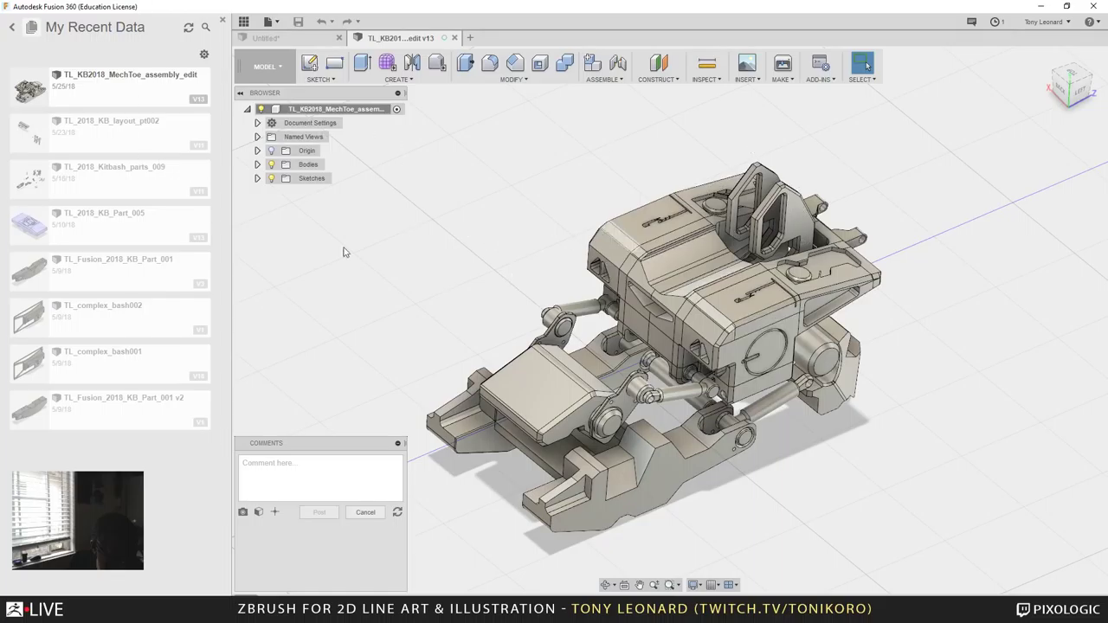
# Step: Open TL_2018_Kitbash_parts_009 in Fusion 360, zoom and pan across its parts, then minimize it
pyautogui.doubleClick(107, 181)
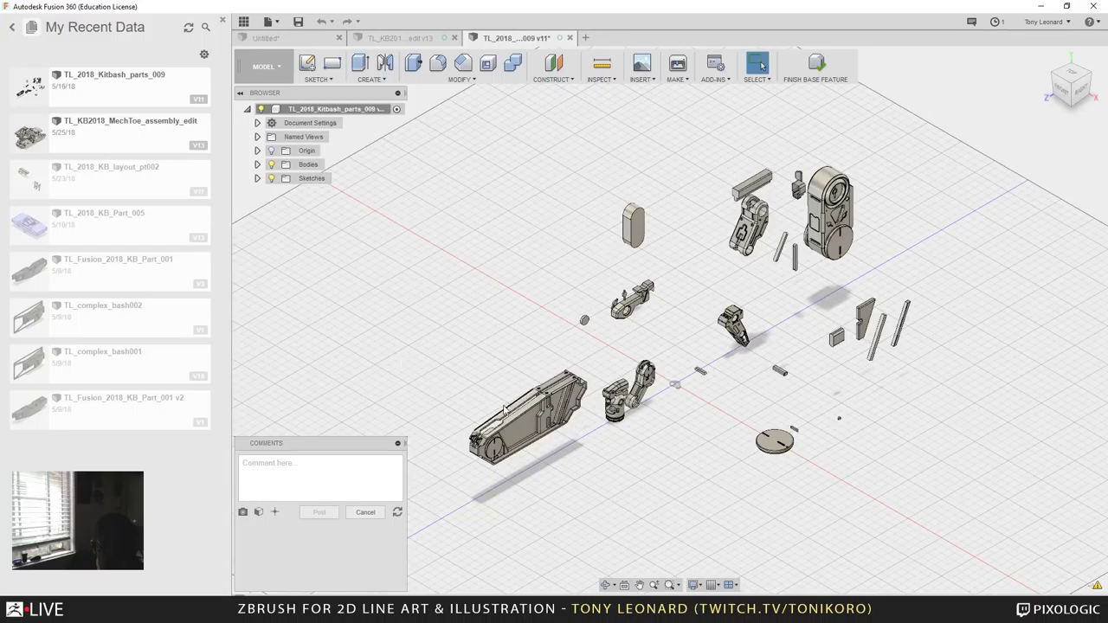
pyautogui.scroll(5, 670, 323)
pyautogui.moveTo(611, 368); pyautogui.dragTo(507, 421, button='middle')
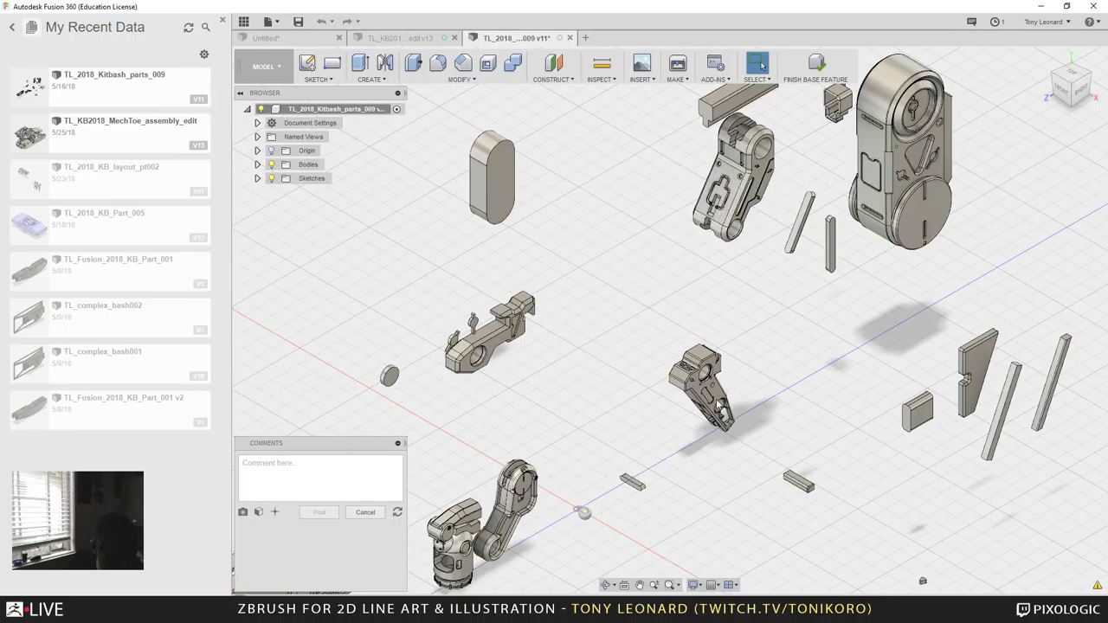
pyautogui.click(1047, 7)
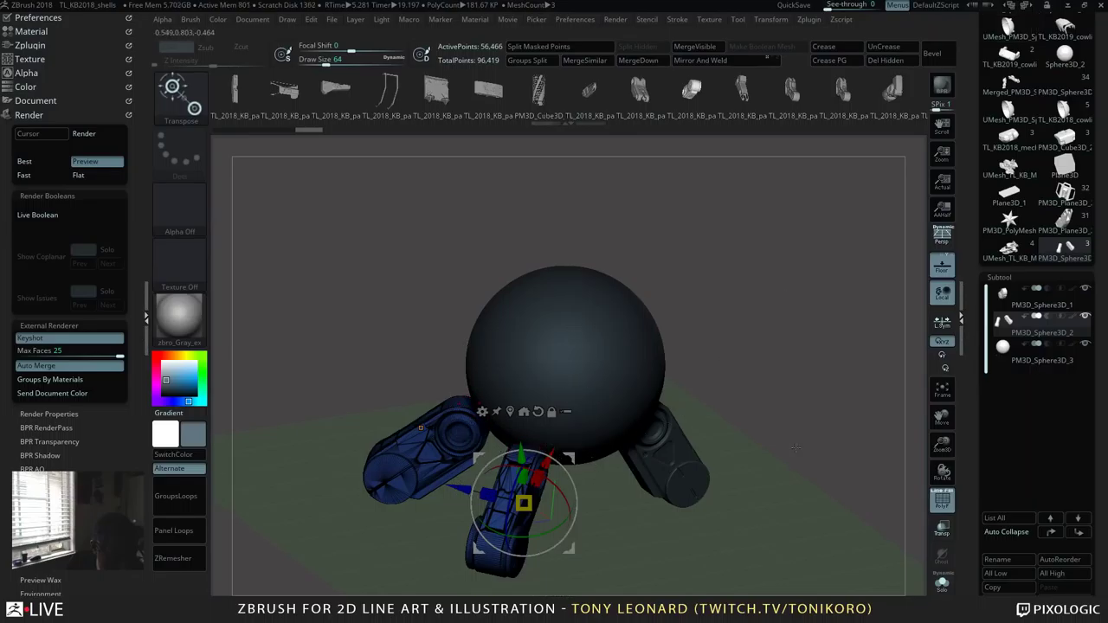
# Step: Orbit and zoom onto the front leg piece and turn on the PolyFrame wireframe
pyautogui.moveTo(792, 415); pyautogui.dragTo(821, 374)
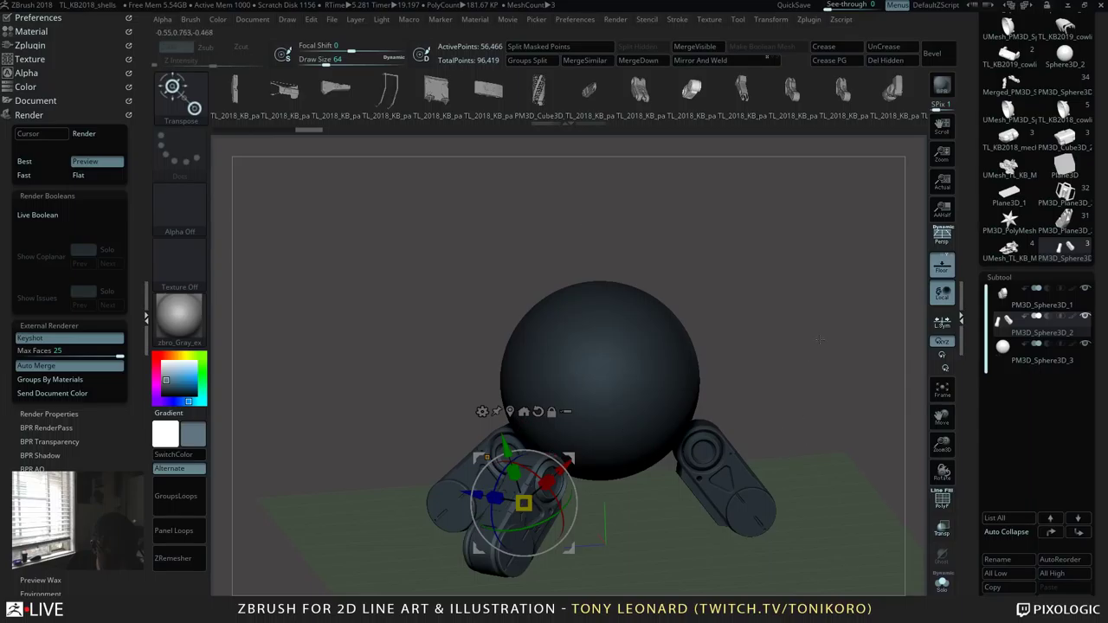
pyautogui.press('shift')
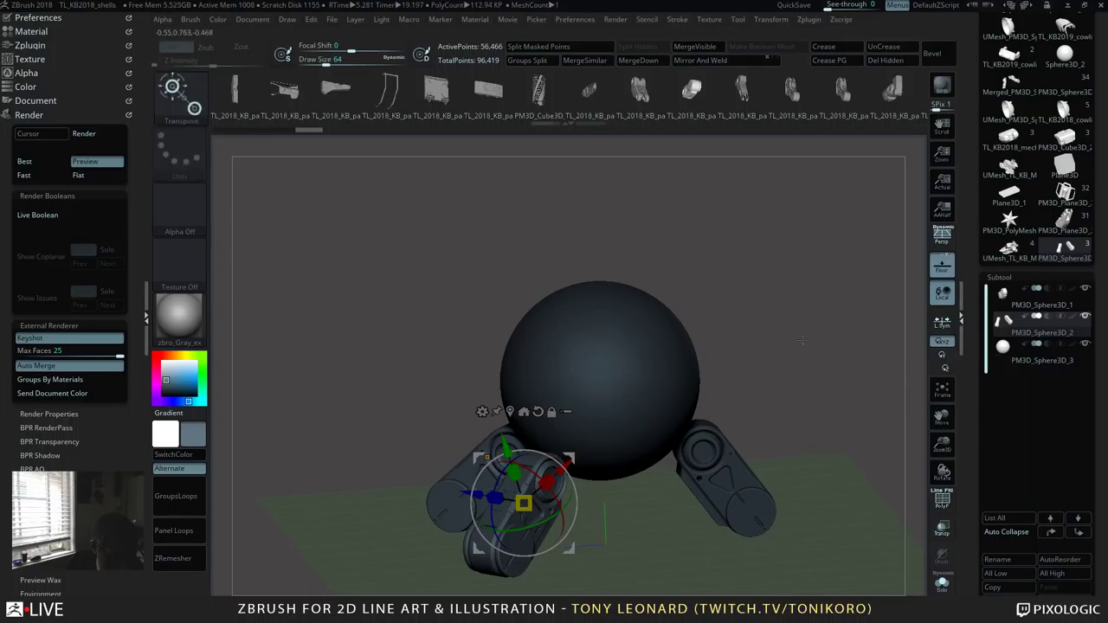
pyautogui.moveTo(828, 452); pyautogui.dragTo(874, 407)
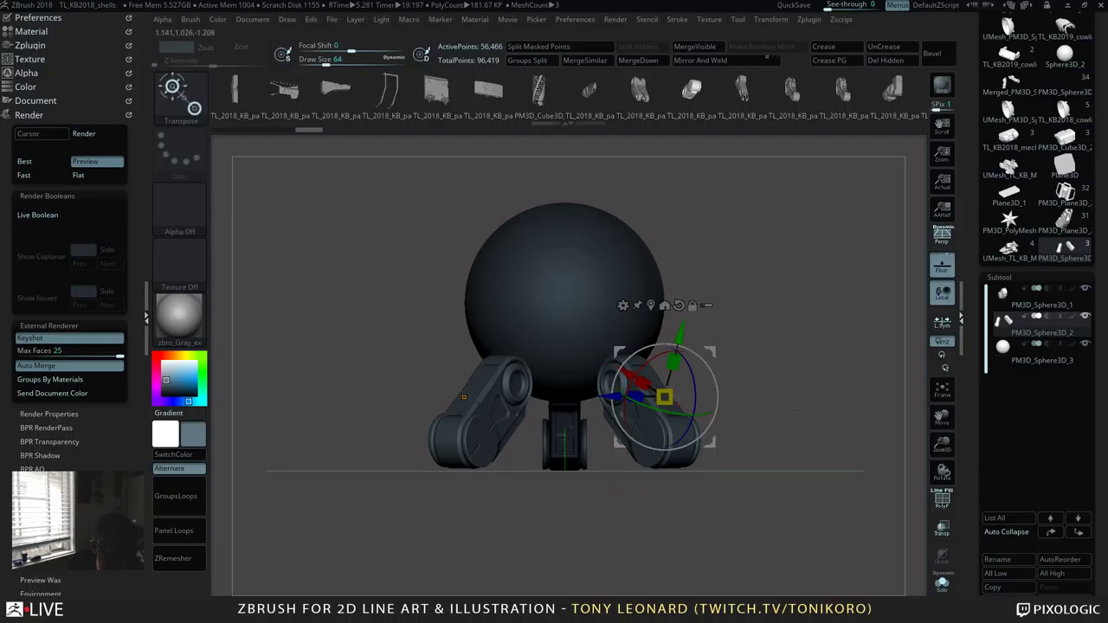
pyautogui.moveTo(794, 401); pyautogui.dragTo(756, 504)
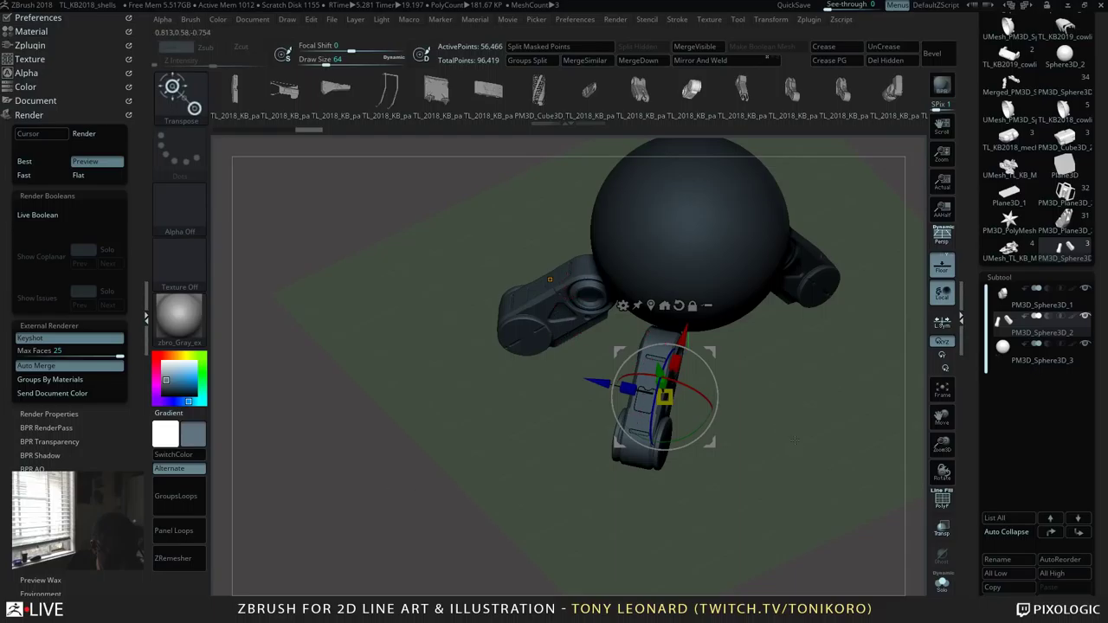
pyautogui.keyDown('ctrl'); pyautogui.moveTo(794, 441); pyautogui.dragTo(702, 482, button='right'); pyautogui.keyUp('ctrl')
pyautogui.hotkey('shift', 'f')
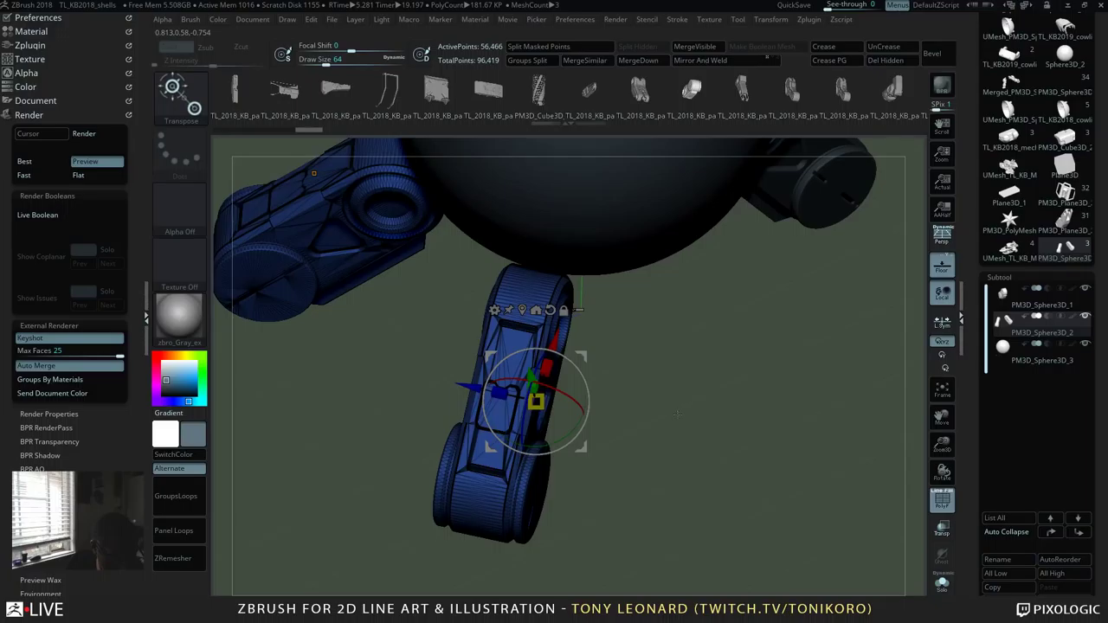
# Step: Return to Draw mode, isolate the two leg pieces, and rotate to inspect the front piece
pyautogui.press('q')
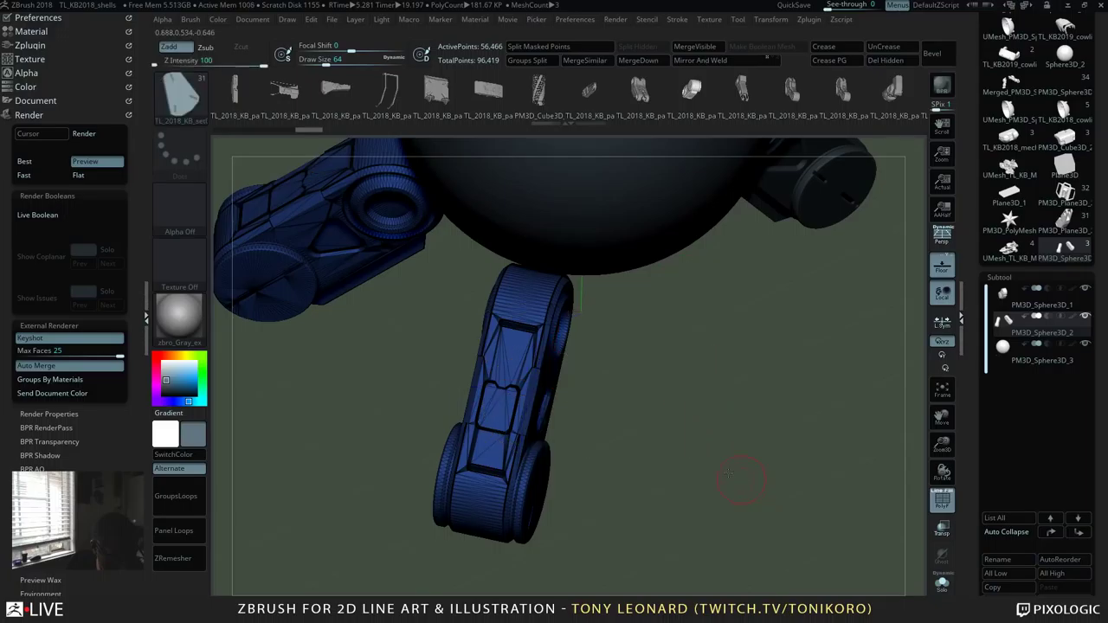
pyautogui.moveTo(729, 474); pyautogui.dragTo(606, 487)
pyautogui.click(942, 584)
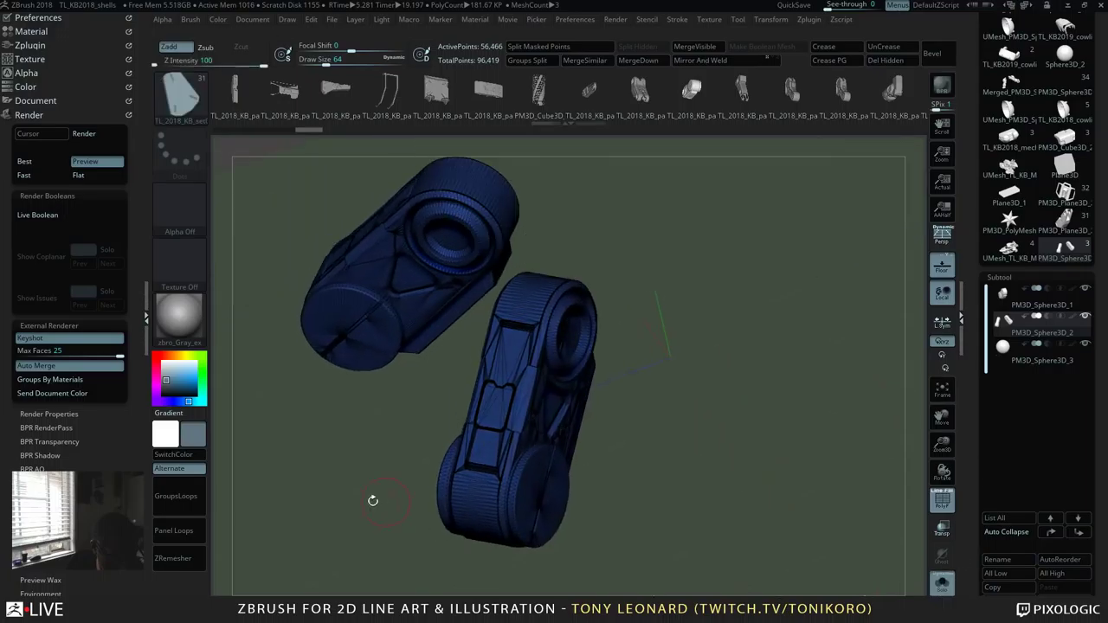
pyautogui.moveTo(698, 387)
pyautogui.mouseDown()
pyautogui.moveTo(689, 487)
pyautogui.moveTo(585, 346)
pyautogui.mouseUp()
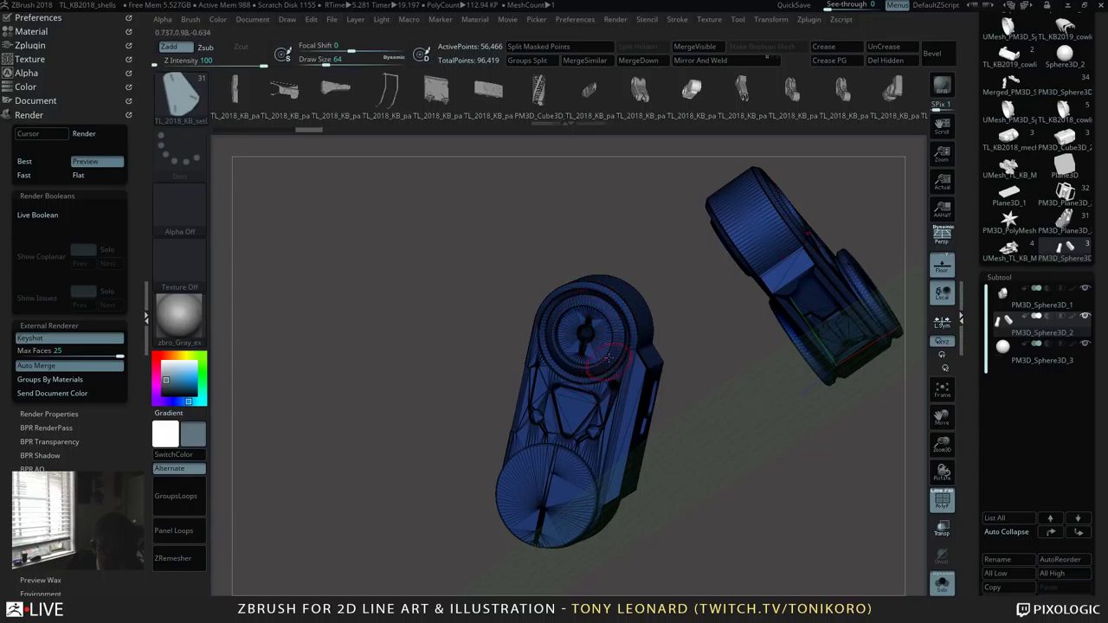
pyautogui.moveTo(712, 452)
pyautogui.mouseDown()
pyautogui.moveTo(697, 471)
pyautogui.moveTo(589, 422)
pyautogui.mouseUp()
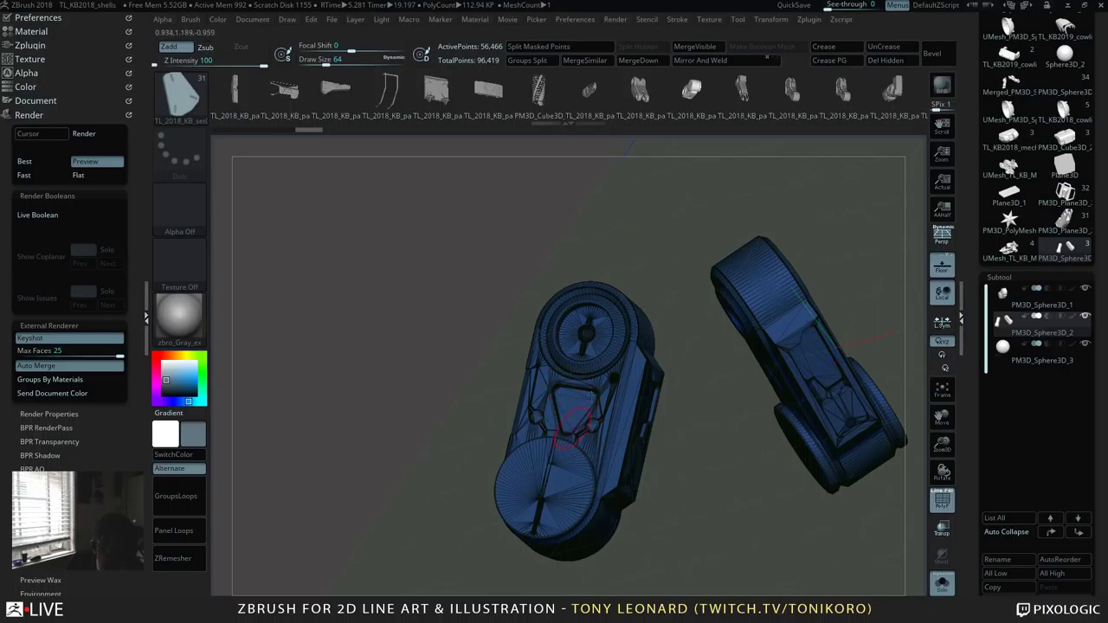
pyautogui.moveTo(701, 381); pyautogui.dragTo(752, 418)
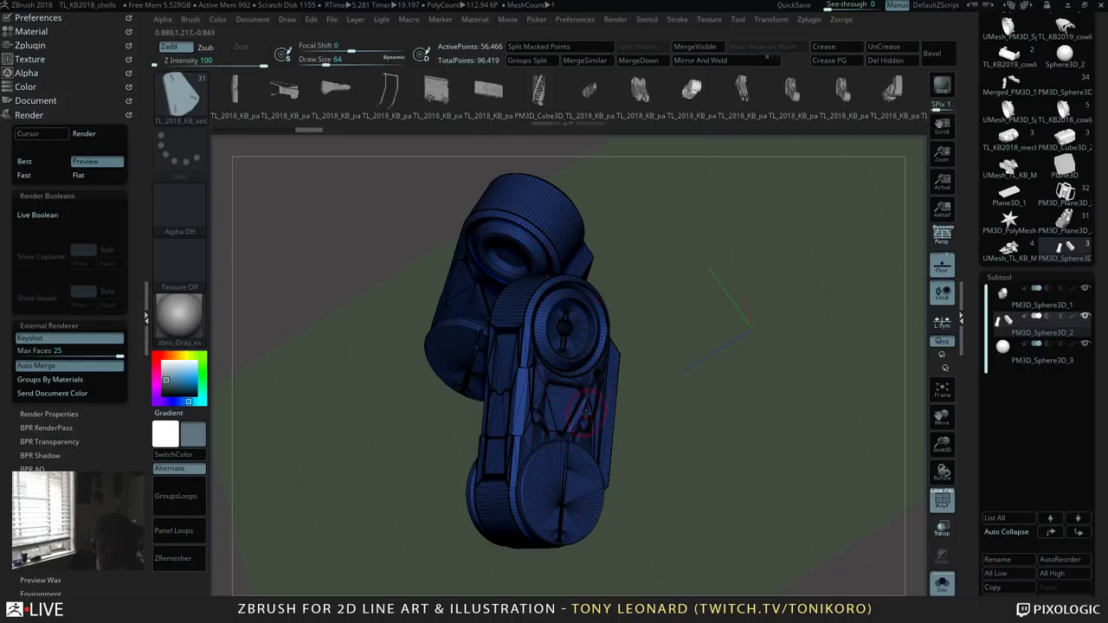
# Step: Orbit around both arm links from several sides, then turn off the floor grid
pyautogui.moveTo(710, 503)
pyautogui.mouseDown()
pyautogui.moveTo(779, 517)
pyautogui.moveTo(778, 529)
pyautogui.moveTo(774, 480)
pyautogui.mouseUp()
pyautogui.press('shift')
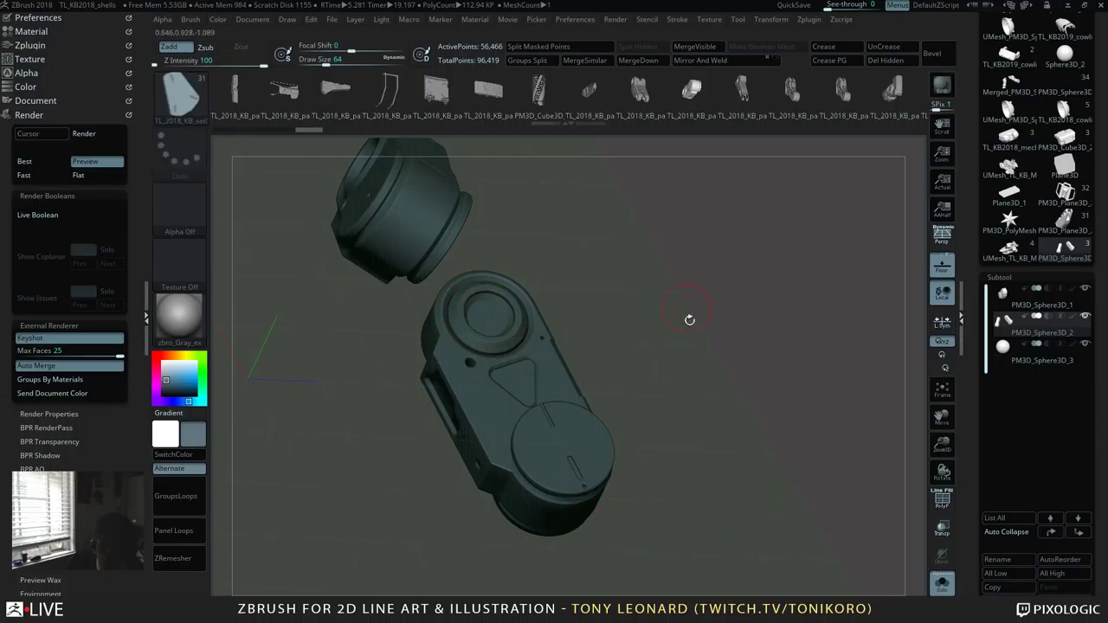
pyautogui.moveTo(689, 319); pyautogui.dragTo(346, 501)
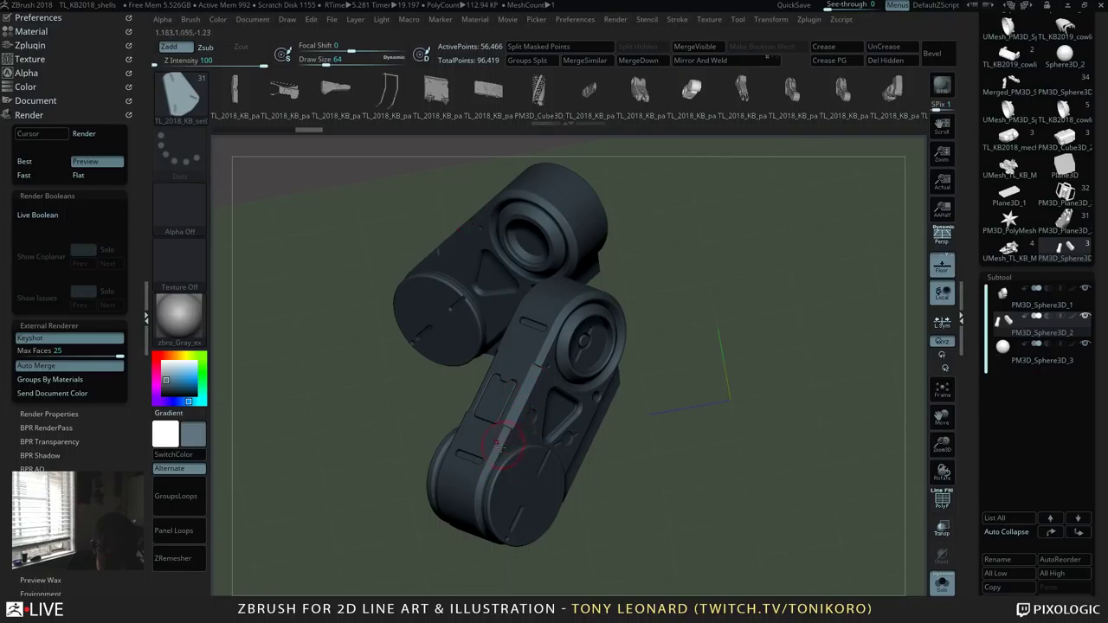
pyautogui.moveTo(666, 496); pyautogui.dragTo(606, 432)
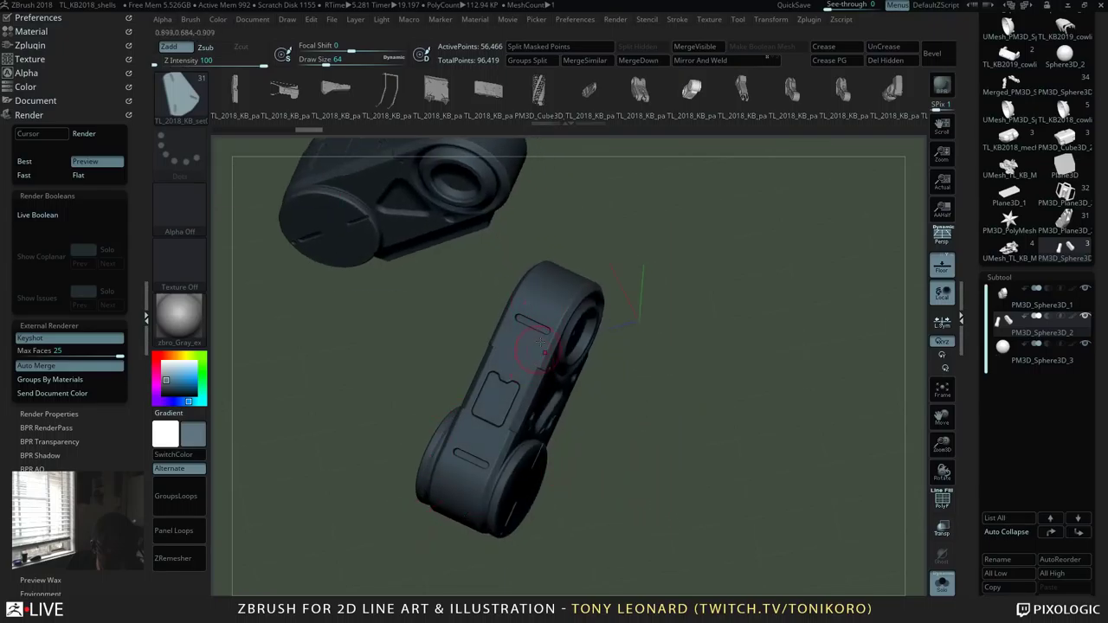
pyautogui.moveTo(678, 433); pyautogui.dragTo(706, 383)
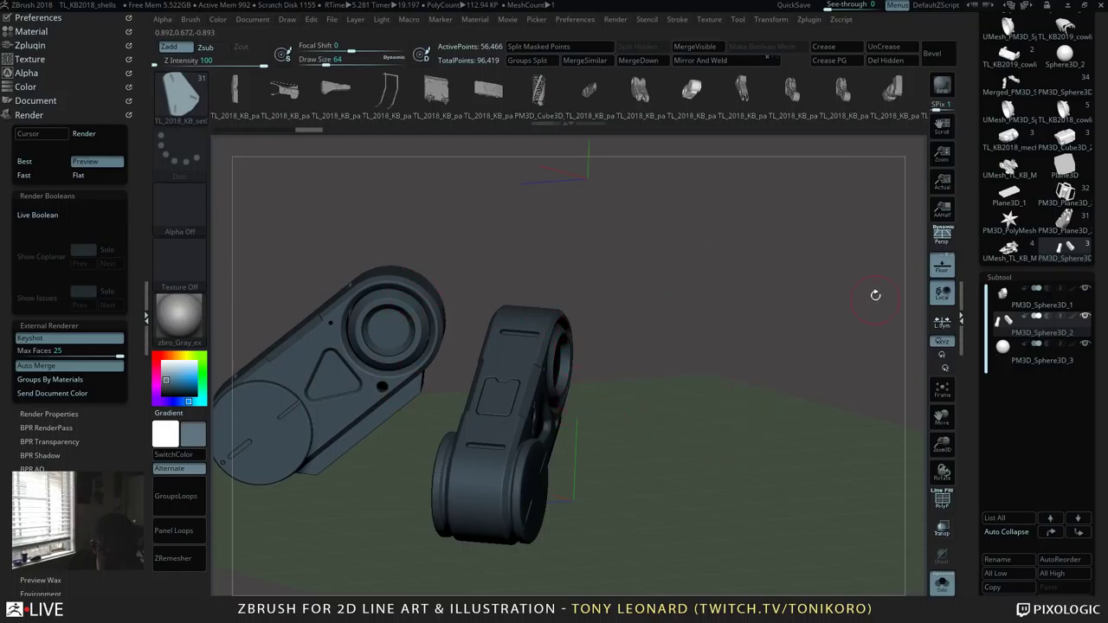
pyautogui.moveTo(754, 439); pyautogui.dragTo(762, 356)
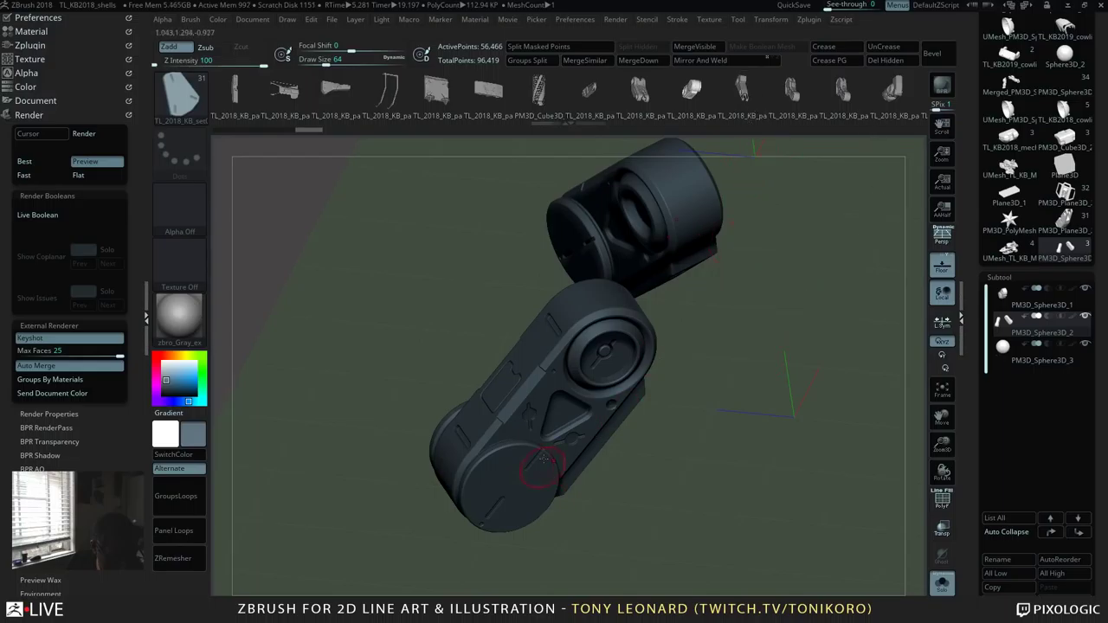
pyautogui.moveTo(725, 488)
pyautogui.mouseDown()
pyautogui.moveTo(738, 524)
pyautogui.moveTo(736, 472)
pyautogui.moveTo(755, 472)
pyautogui.moveTo(741, 440)
pyautogui.moveTo(698, 455)
pyautogui.moveTo(717, 492)
pyautogui.mouseUp()
pyautogui.click(942, 264)
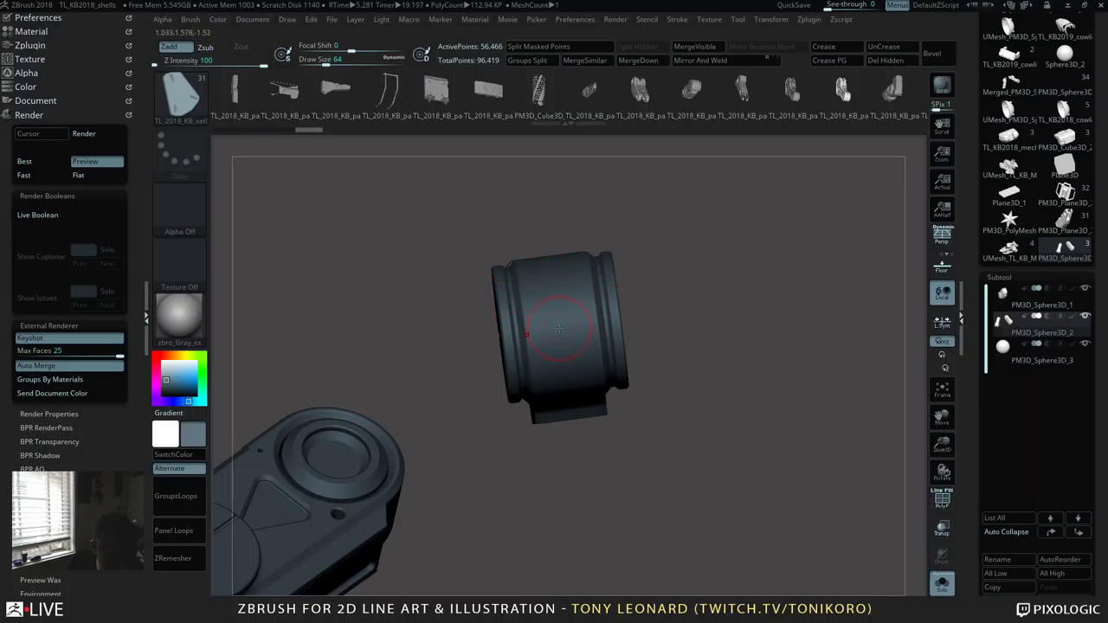
# Step: Frame the lower arm link, try scaling it with the Transpose gizmo, then undo the scale
pyautogui.press('f')
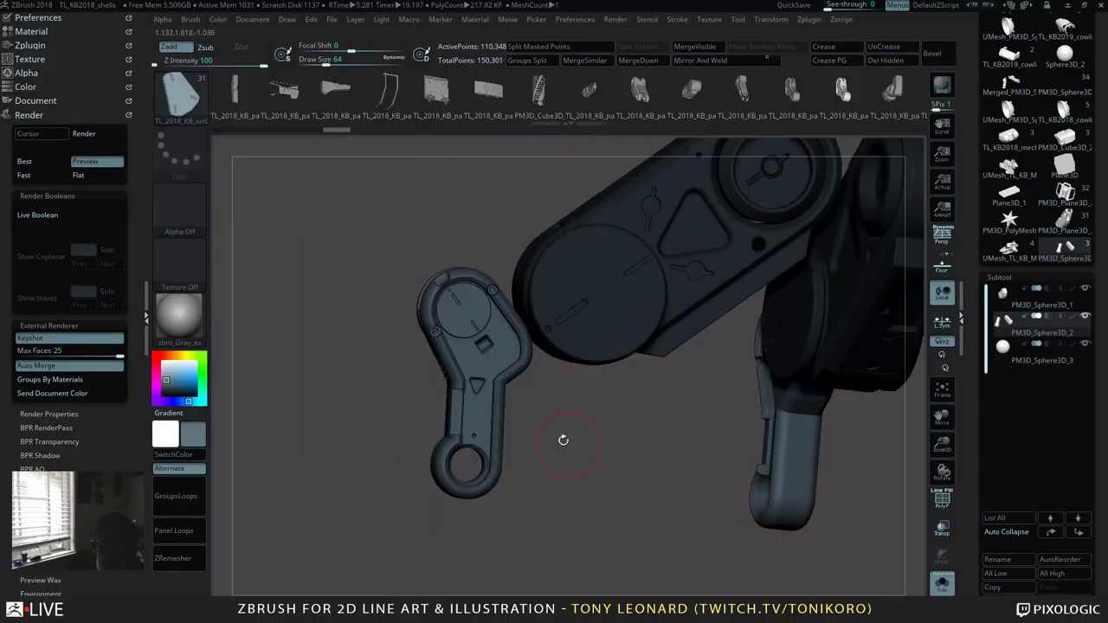
pyautogui.press('w')
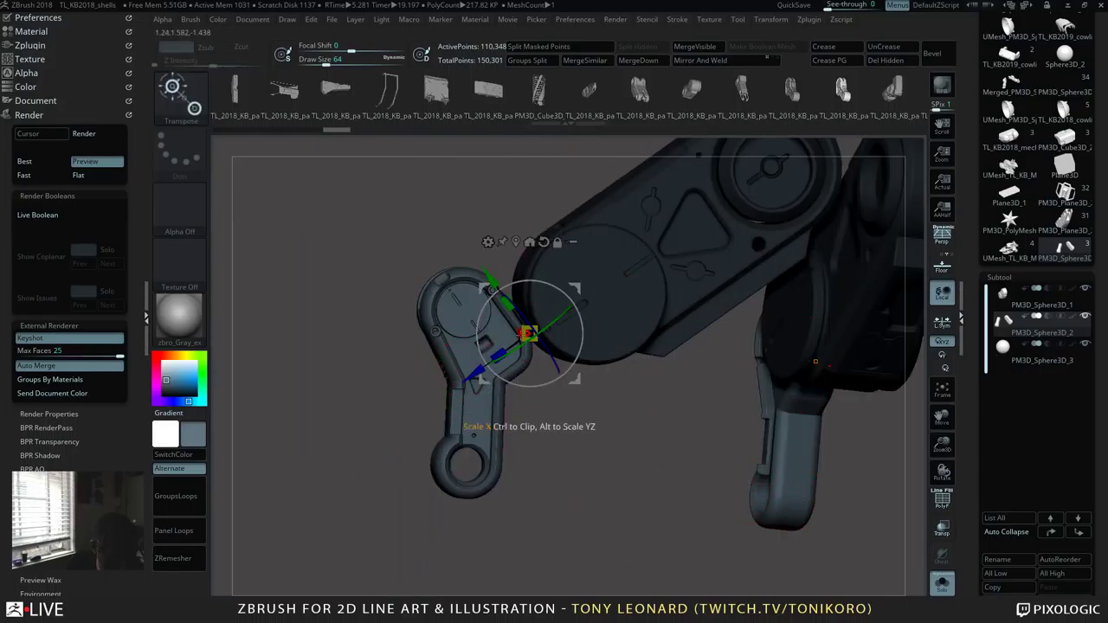
pyautogui.moveTo(529, 333); pyautogui.dragTo(371, 196)
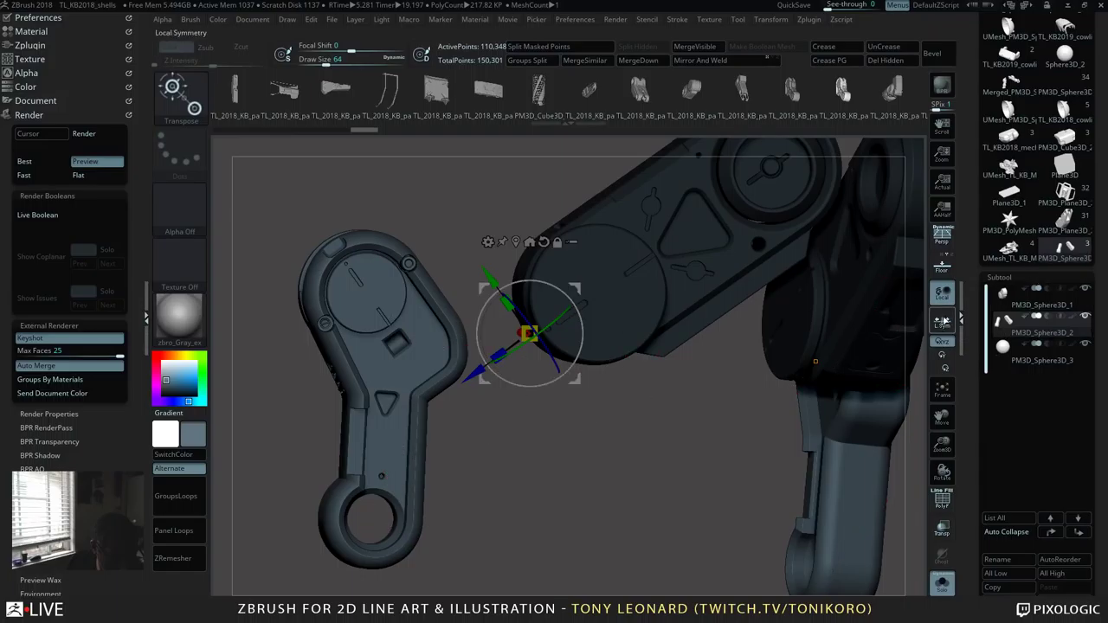
pyautogui.hotkey('ctrl', 'z')
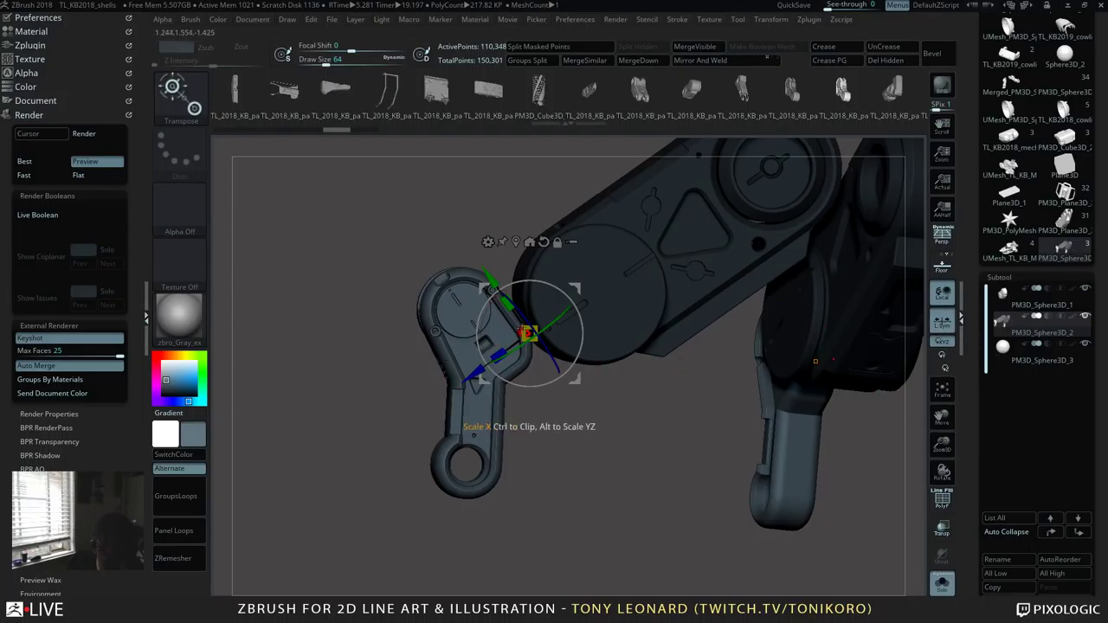
pyautogui.moveTo(527, 334); pyautogui.dragTo(527, 333)
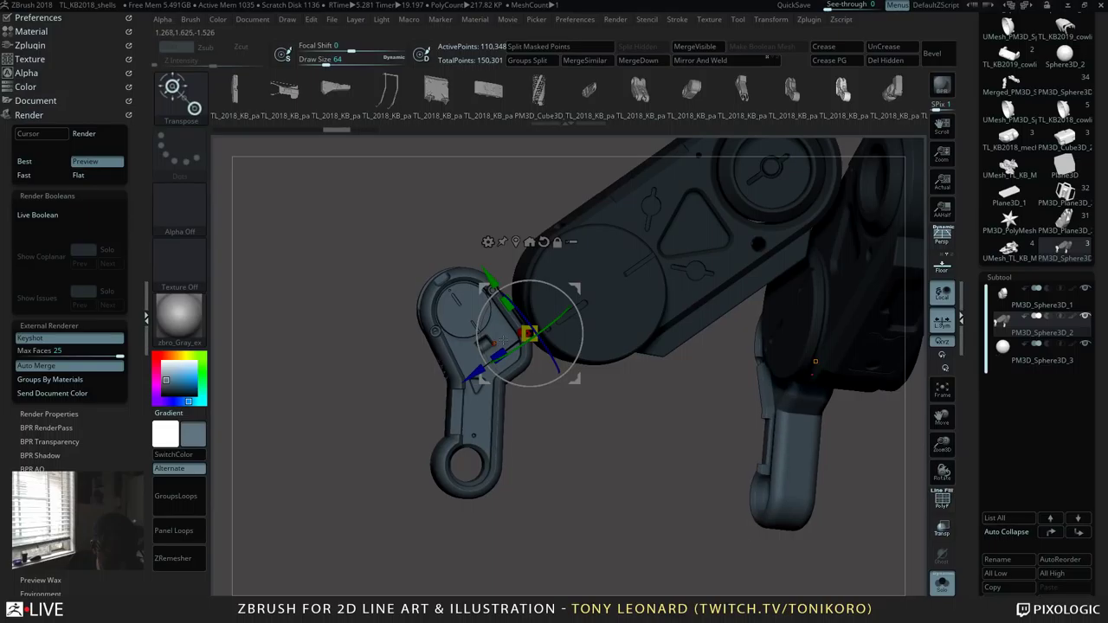
pyautogui.moveTo(625, 488); pyautogui.dragTo(683, 365)
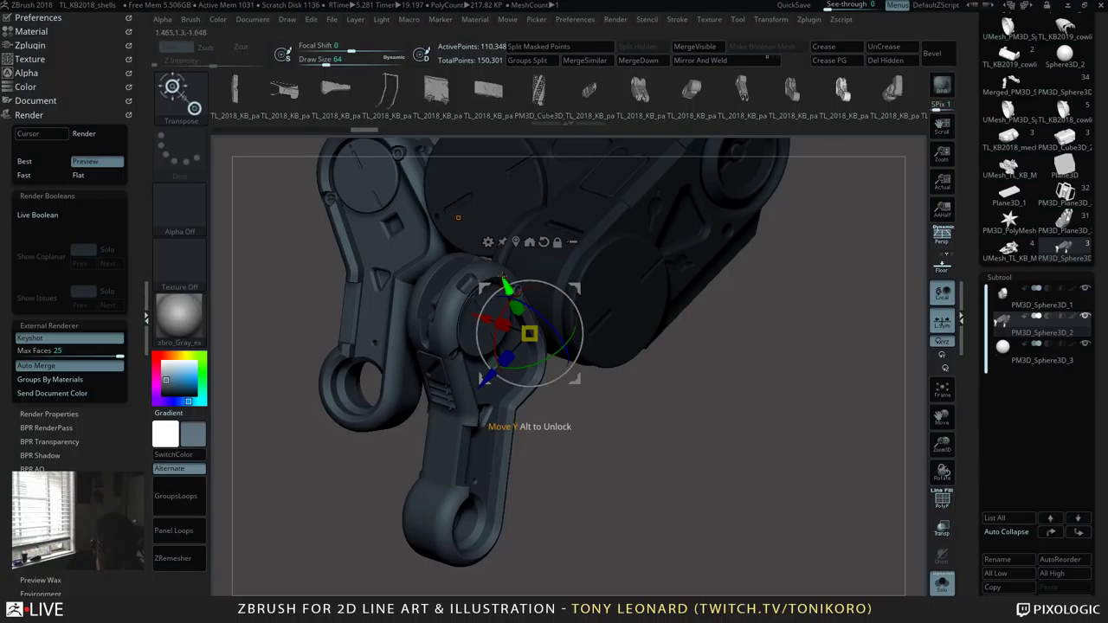
# Step: Move the lower link up into the upper link's round joint, then return to Draw mode
pyautogui.moveTo(529, 333); pyautogui.dragTo(554, 384)
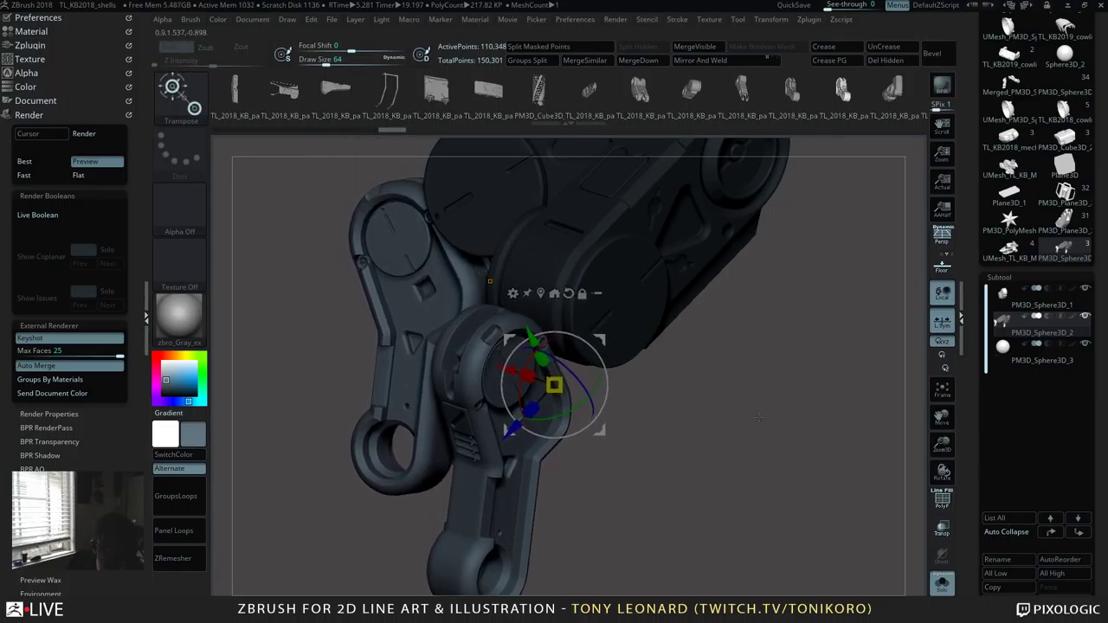
pyautogui.moveTo(684, 363); pyautogui.dragTo(555, 271)
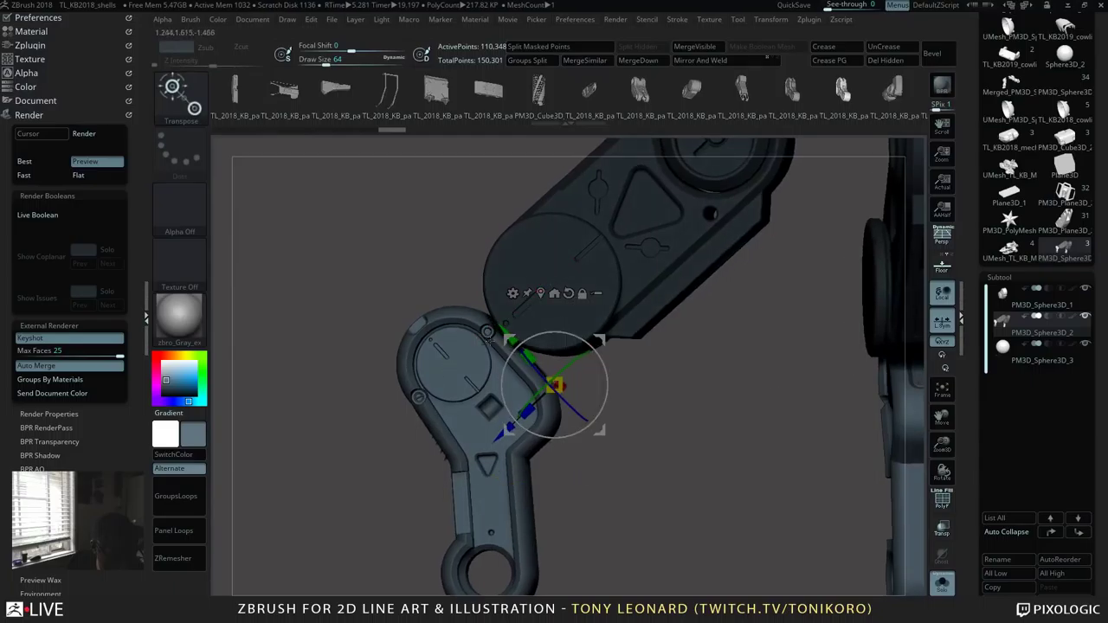
pyautogui.moveTo(530, 407); pyautogui.dragTo(521, 416)
pyautogui.moveTo(500, 346); pyautogui.dragTo(505, 350)
pyautogui.moveTo(685, 280); pyautogui.dragTo(760, 477)
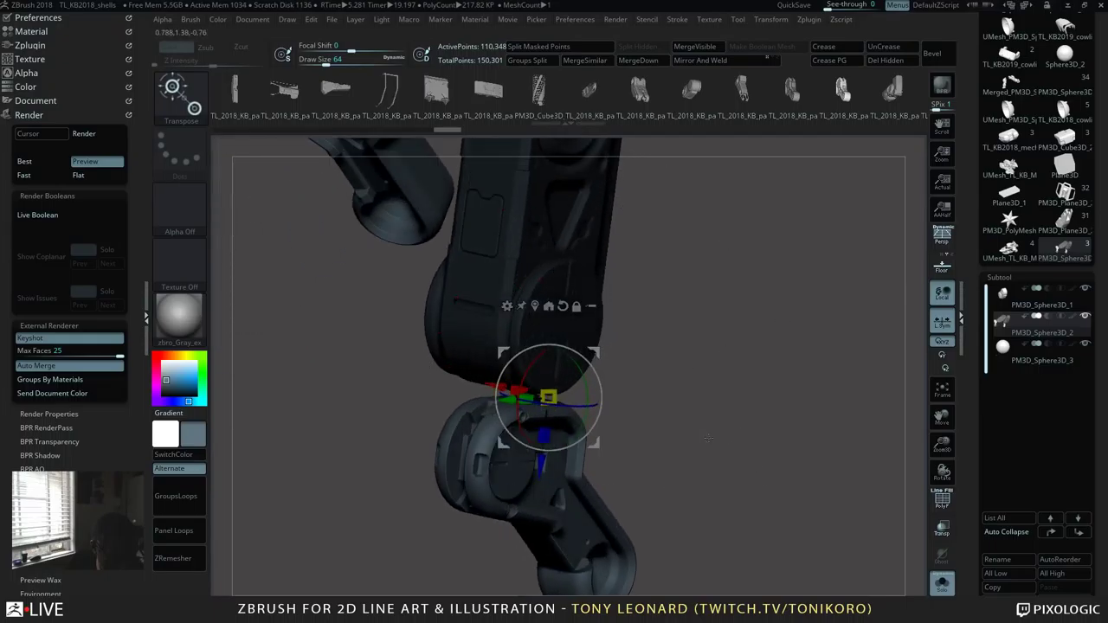
pyautogui.press('q')
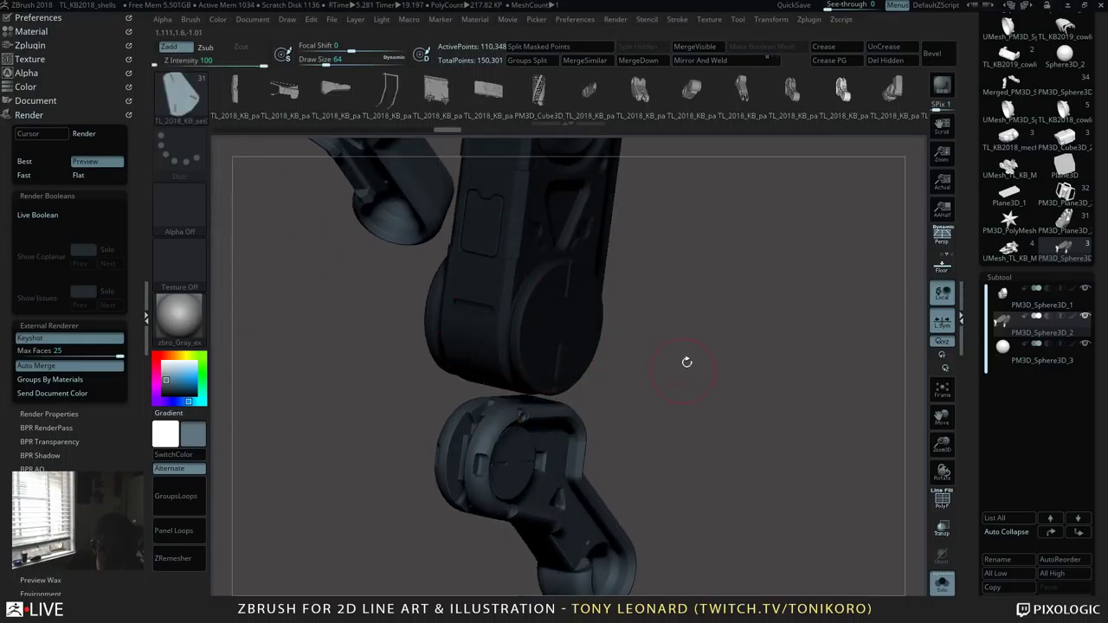
pyautogui.moveTo(731, 441); pyautogui.dragTo(853, 318)
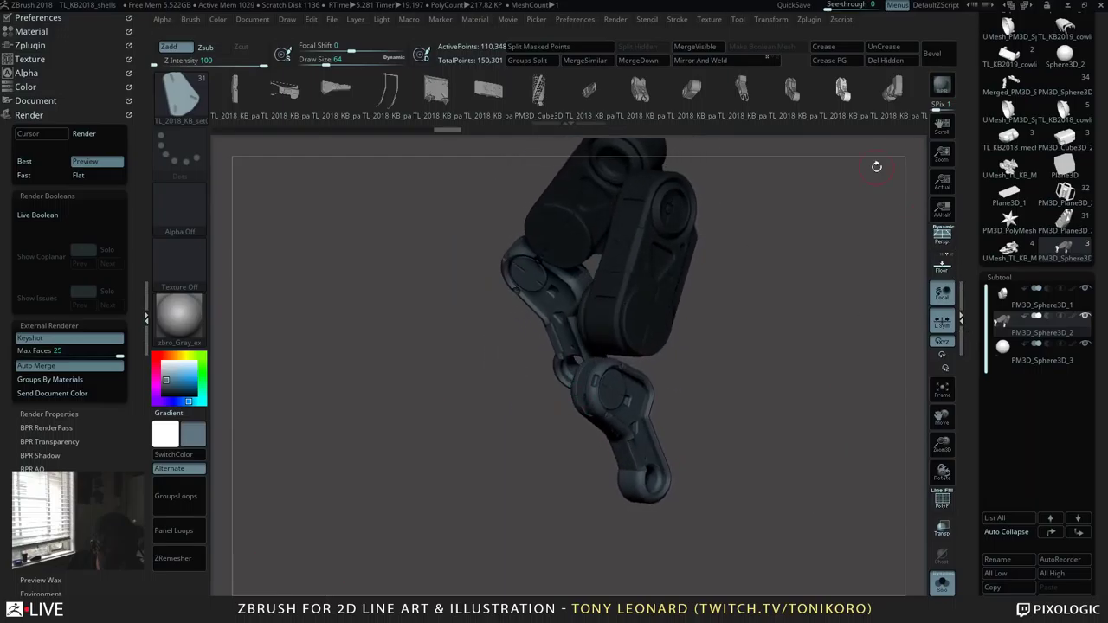
# Step: Split the masked leg piece into subtool PM3D_Sphere3D_4 and turn Solo off to show the whole robot
pyautogui.click(538, 45)
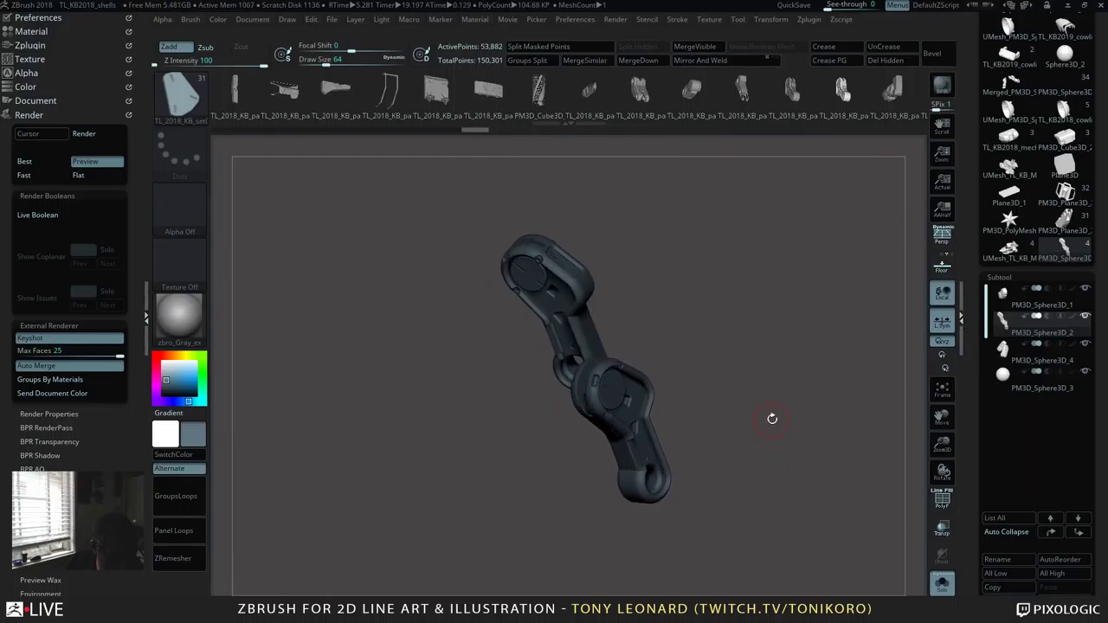
pyautogui.click(952, 584)
pyautogui.moveTo(753, 392); pyautogui.dragTo(690, 260)
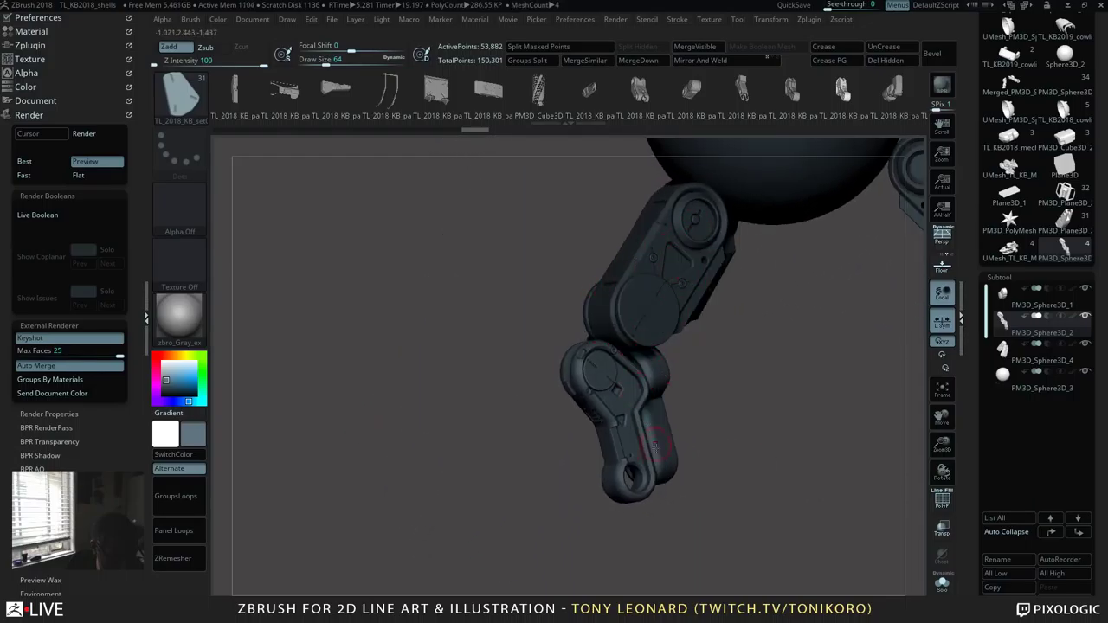
pyautogui.moveTo(789, 463); pyautogui.dragTo(785, 499)
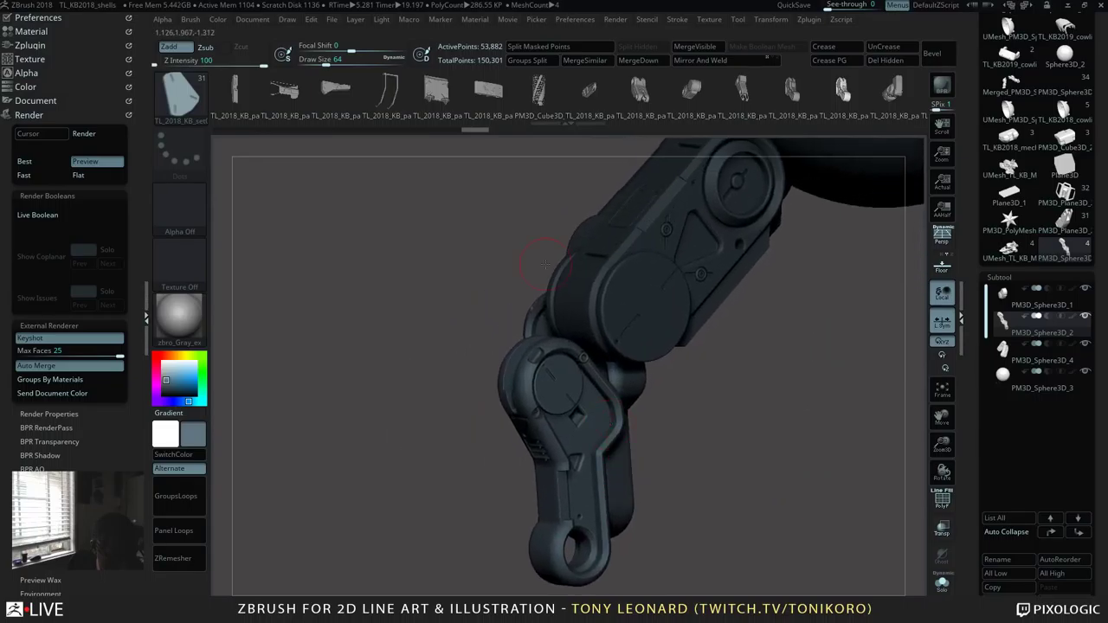
pyautogui.press('b')
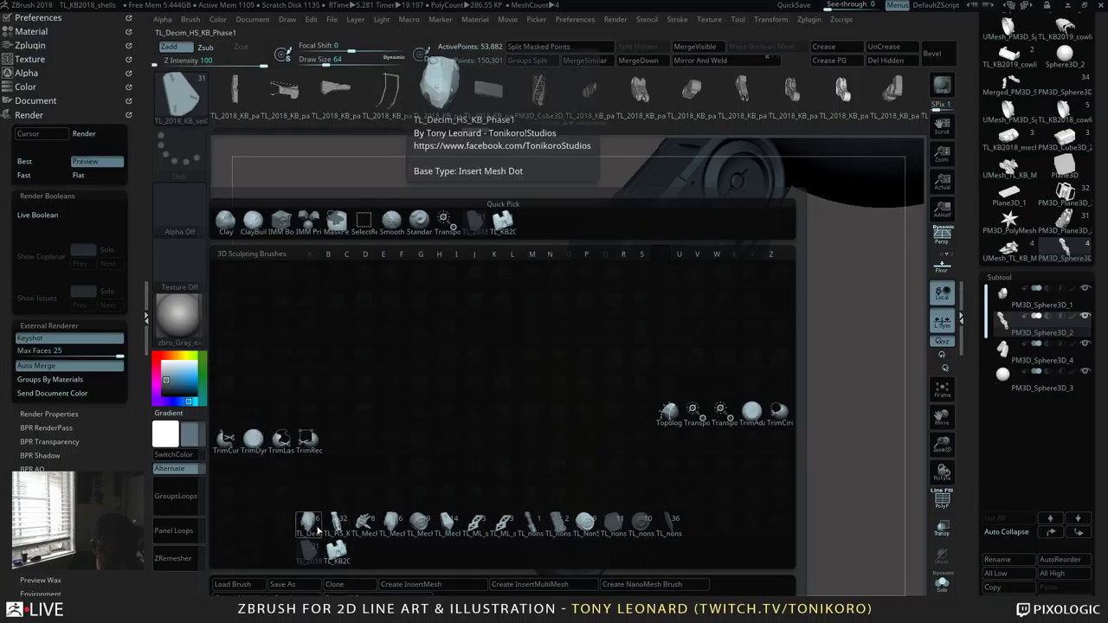
# Step: Insert a mirrored mech joint part on each leg's upper joint using the kitbash joint brush
pyautogui.click(337, 549)
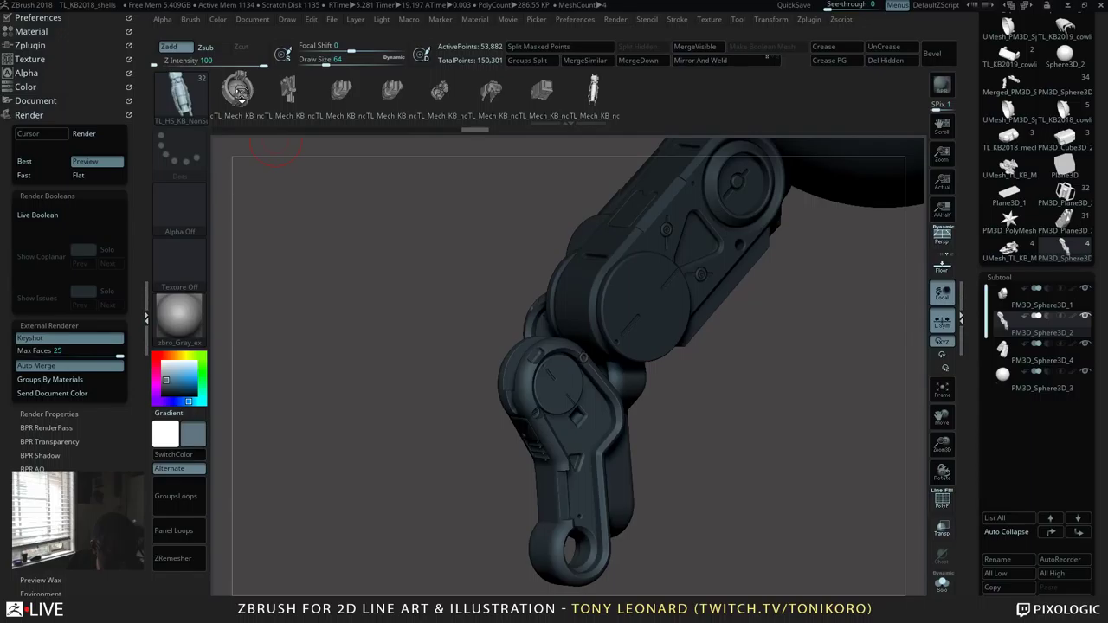
pyautogui.moveTo(718, 416); pyautogui.dragTo(526, 396)
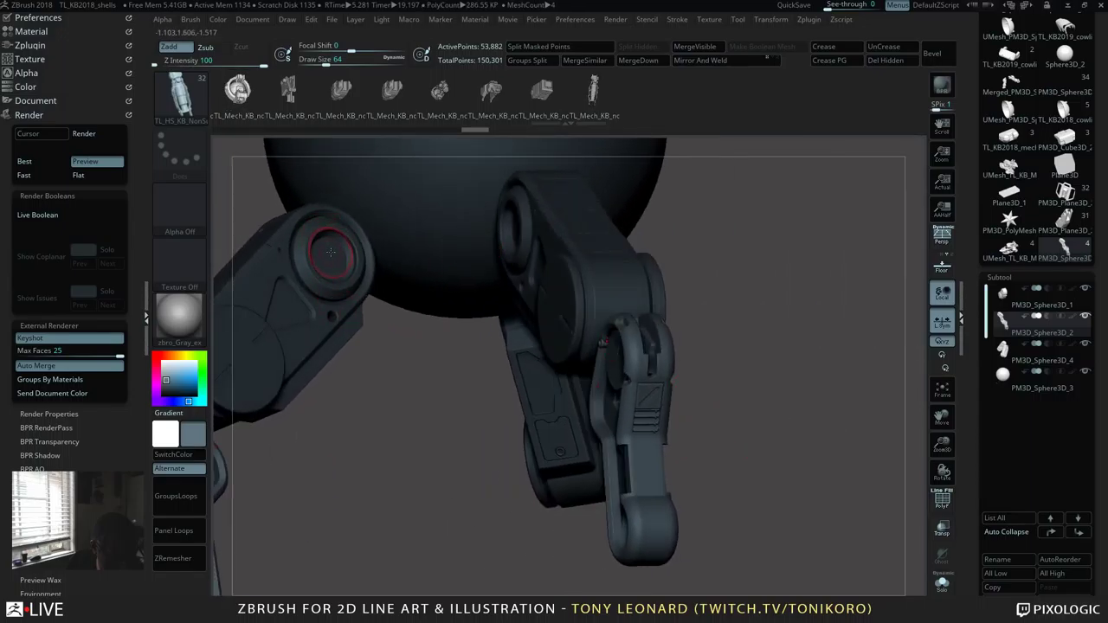
pyautogui.moveTo(331, 254); pyautogui.dragTo(362, 296)
pyautogui.moveTo(755, 405); pyautogui.dragTo(607, 400)
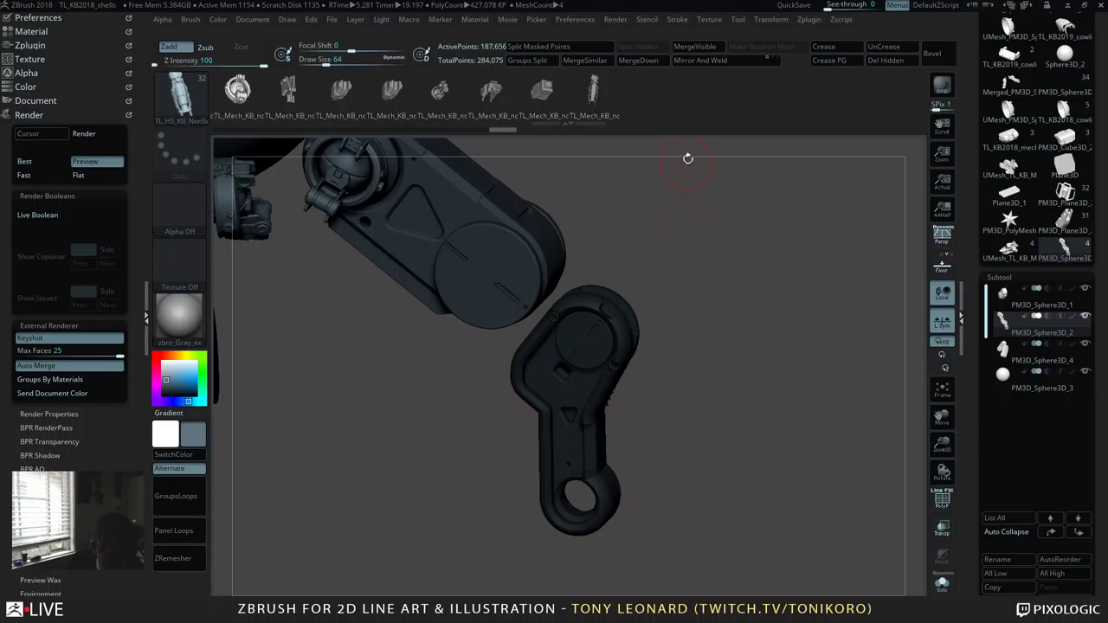
pyautogui.moveTo(703, 192); pyautogui.dragTo(797, 344)
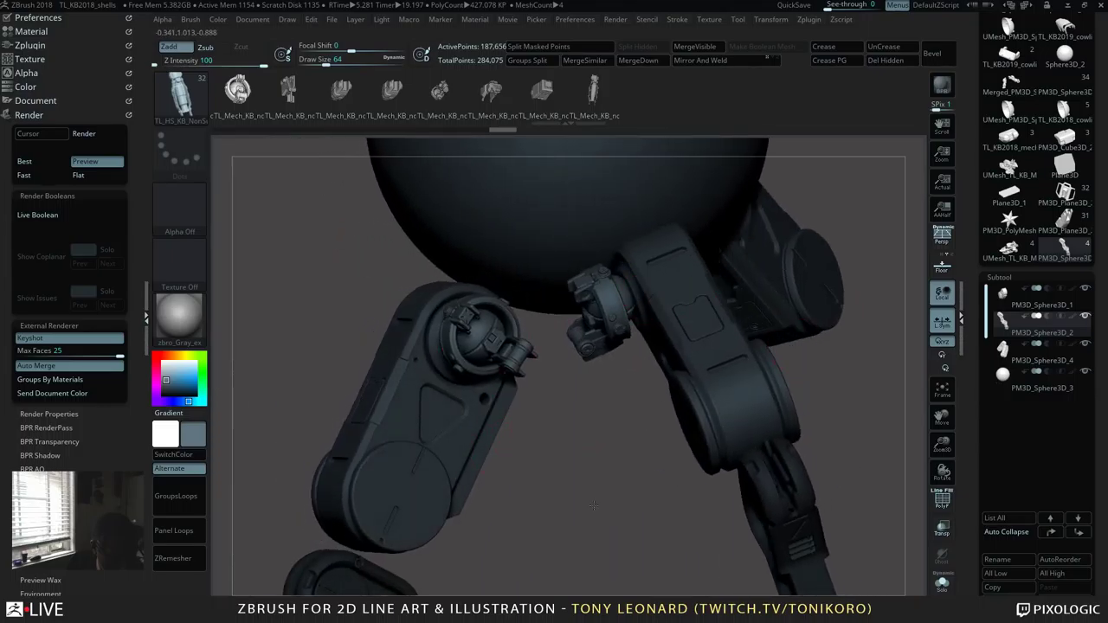
# Step: Rotate the left leg's joint part into place with the Transpose gizmo
pyautogui.moveTo(582, 488)
pyautogui.mouseDown()
pyautogui.moveTo(614, 561)
pyautogui.moveTo(605, 484)
pyautogui.mouseUp()
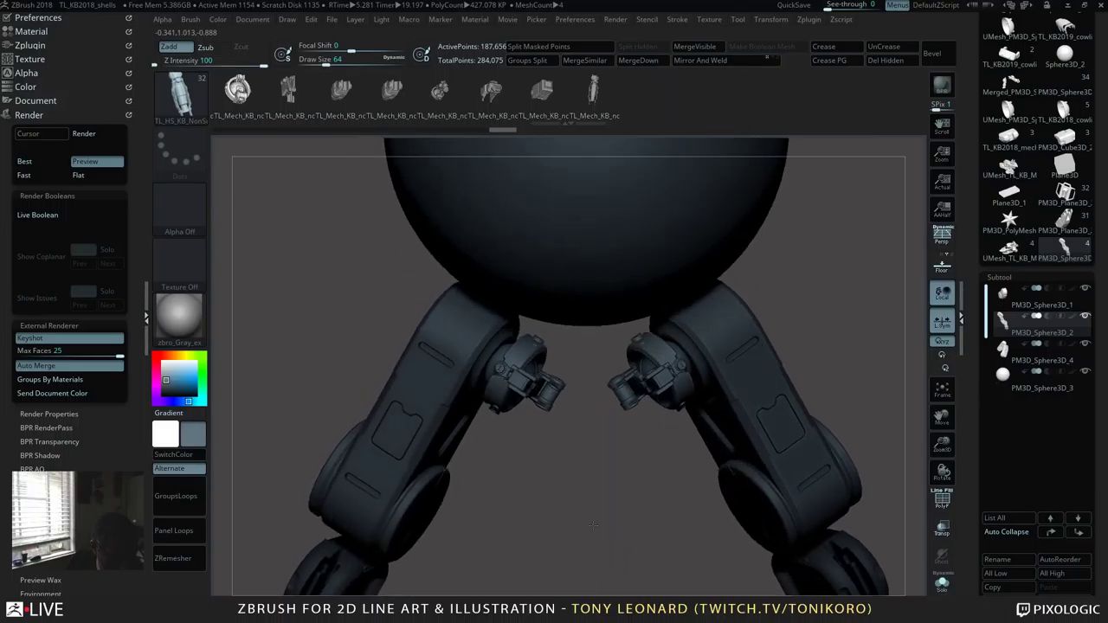
pyautogui.press('w')
pyautogui.moveTo(449, 414); pyautogui.dragTo(444, 421)
pyautogui.moveTo(519, 485); pyautogui.dragTo(496, 375)
pyautogui.moveTo(606, 520); pyautogui.dragTo(589, 433)
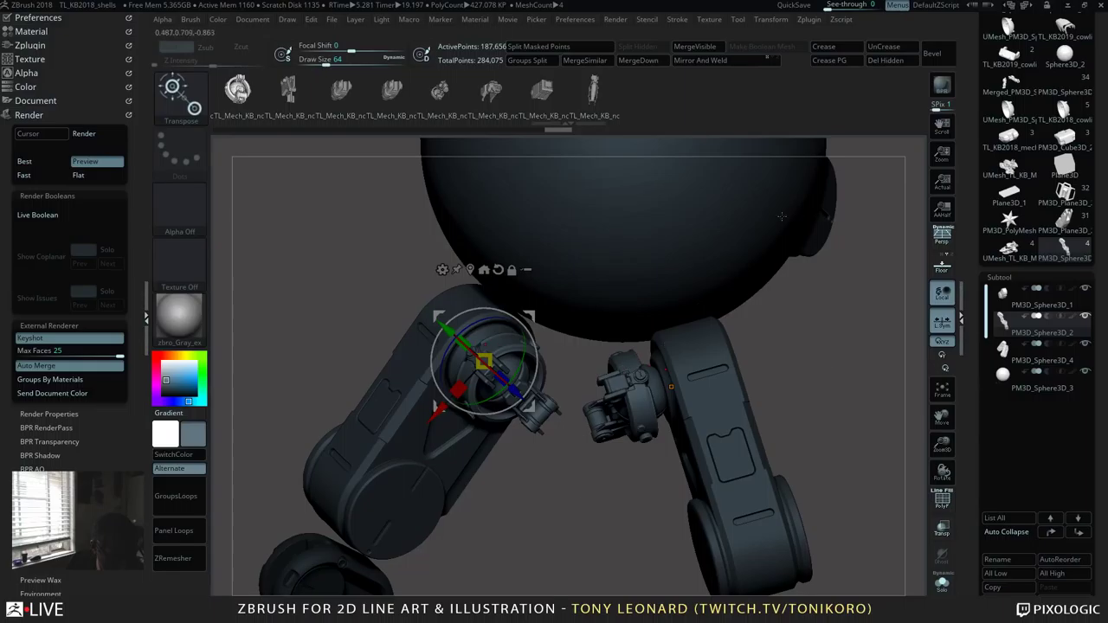
pyautogui.click(640, 381)
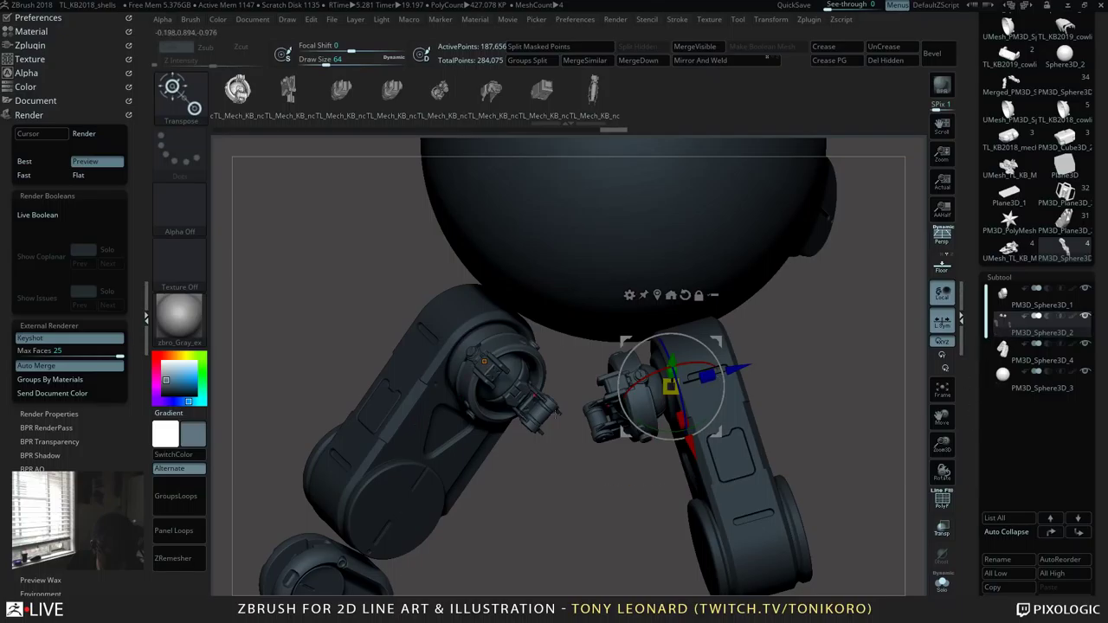
# Step: Return to Draw mode and turn on PolyF to display polygroups and wireframe
pyautogui.press('q')
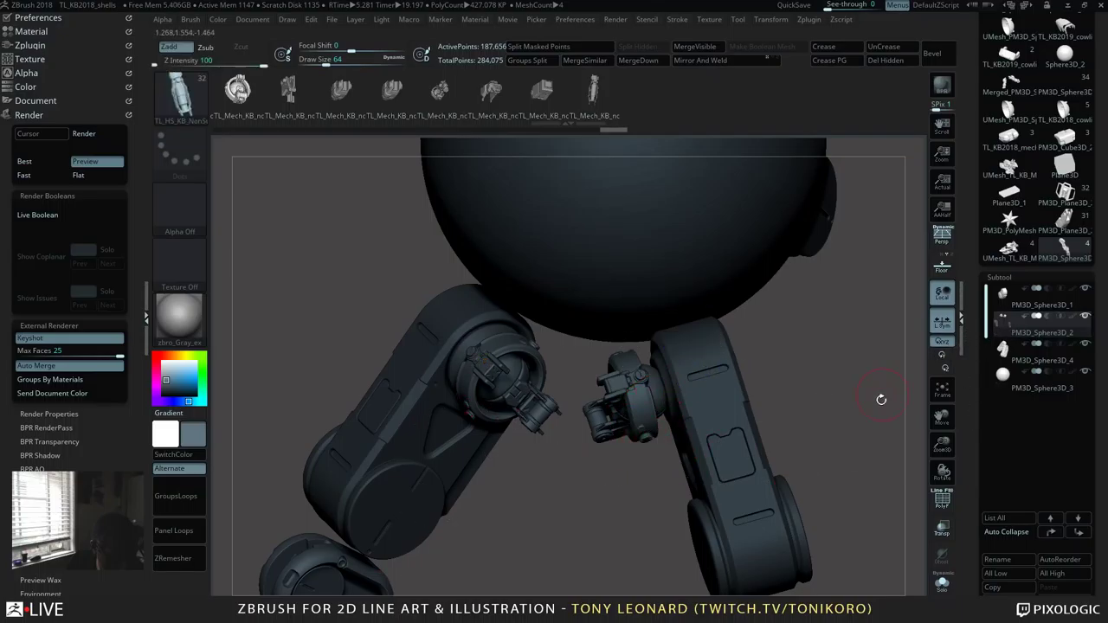
pyautogui.moveTo(880, 456)
pyautogui.mouseDown()
pyautogui.moveTo(851, 492)
pyautogui.moveTo(836, 421)
pyautogui.moveTo(829, 425)
pyautogui.moveTo(843, 421)
pyautogui.moveTo(835, 429)
pyautogui.mouseUp()
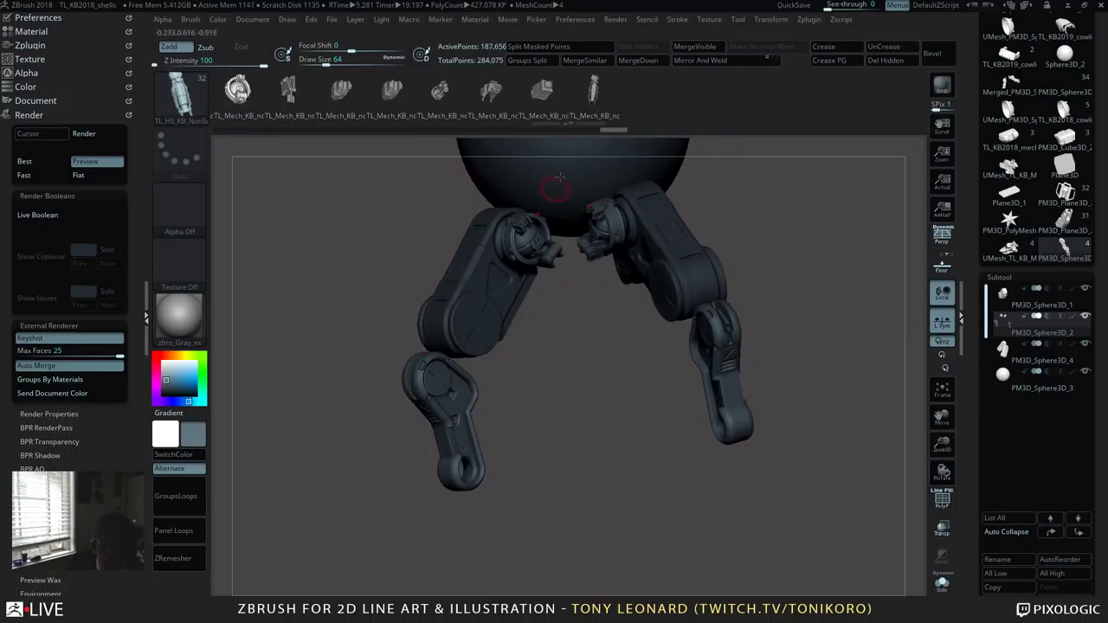
pyautogui.hotkey('shift', 'f')
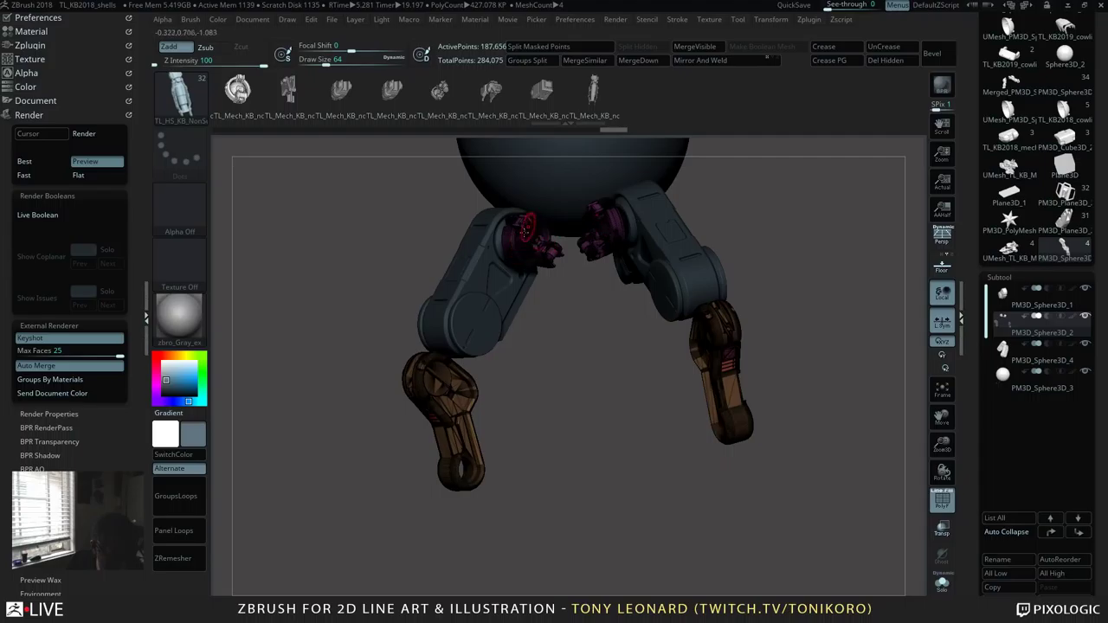
# Step: Center the Transpose gizmo on the left hip joint and split the masked parts into PM3D_Sphere3D_5
pyautogui.moveTo(584, 436); pyautogui.dragTo(569, 378)
pyautogui.press('w')
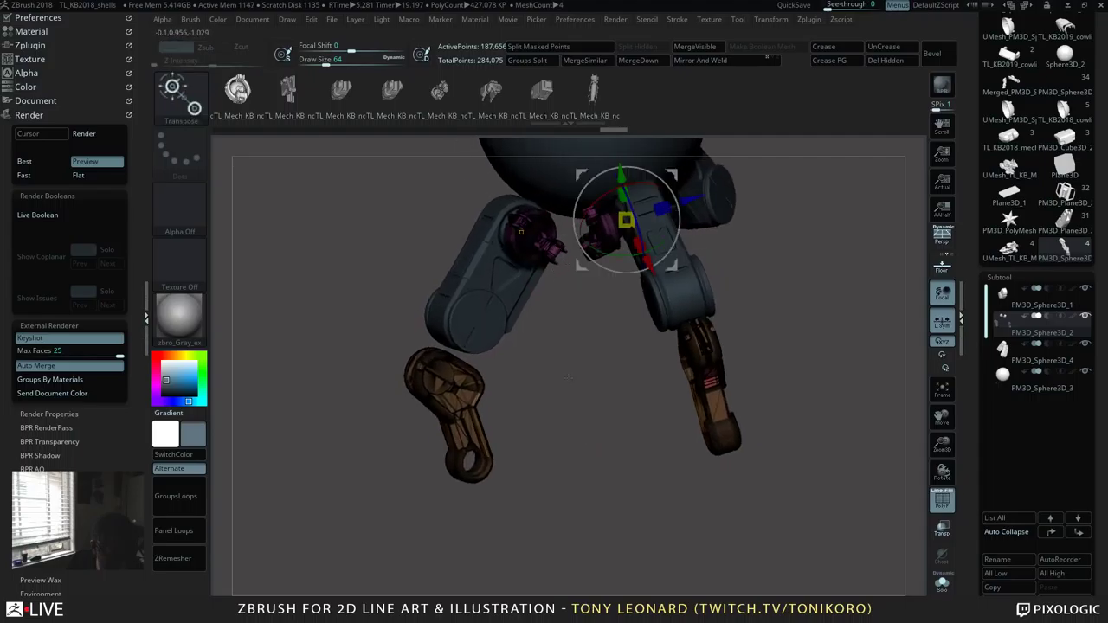
pyautogui.click(520, 234)
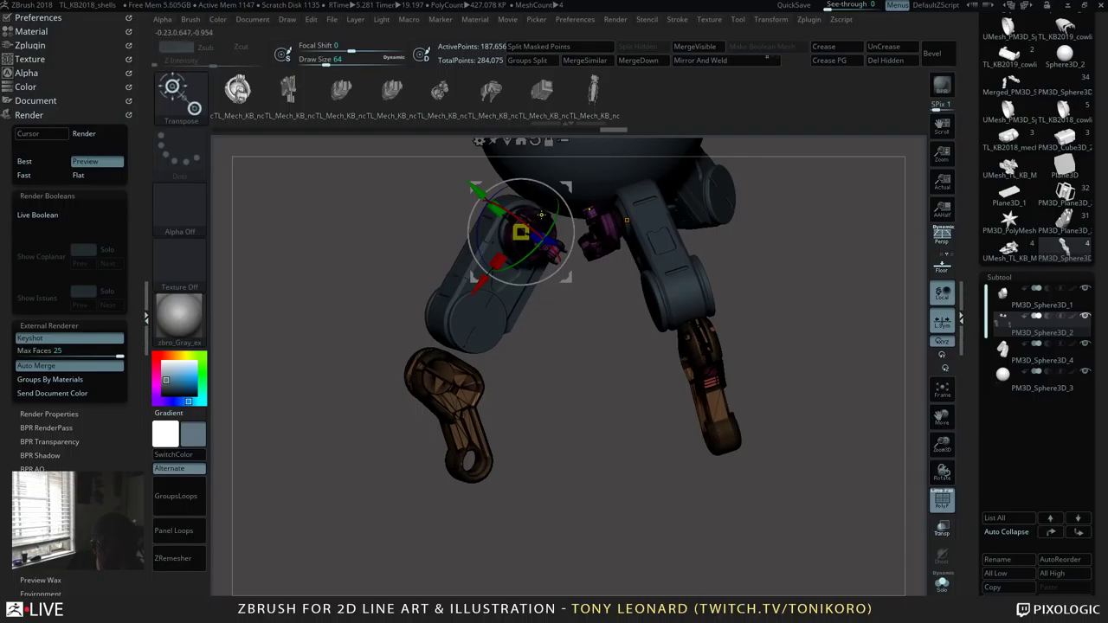
pyautogui.click(543, 212)
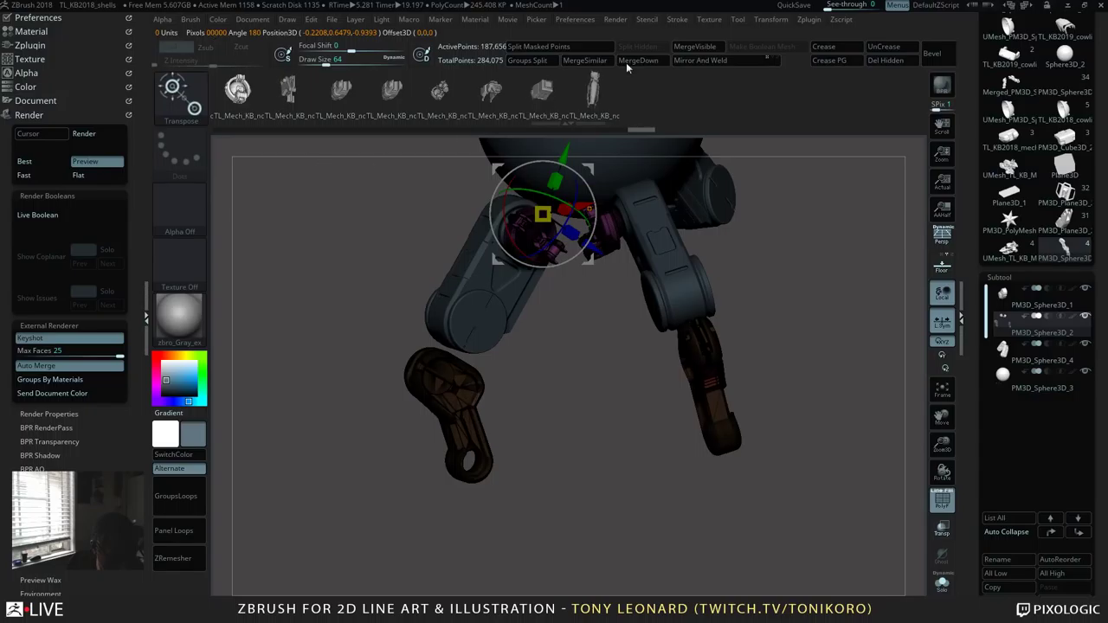
pyautogui.click(583, 50)
pyautogui.press('q')
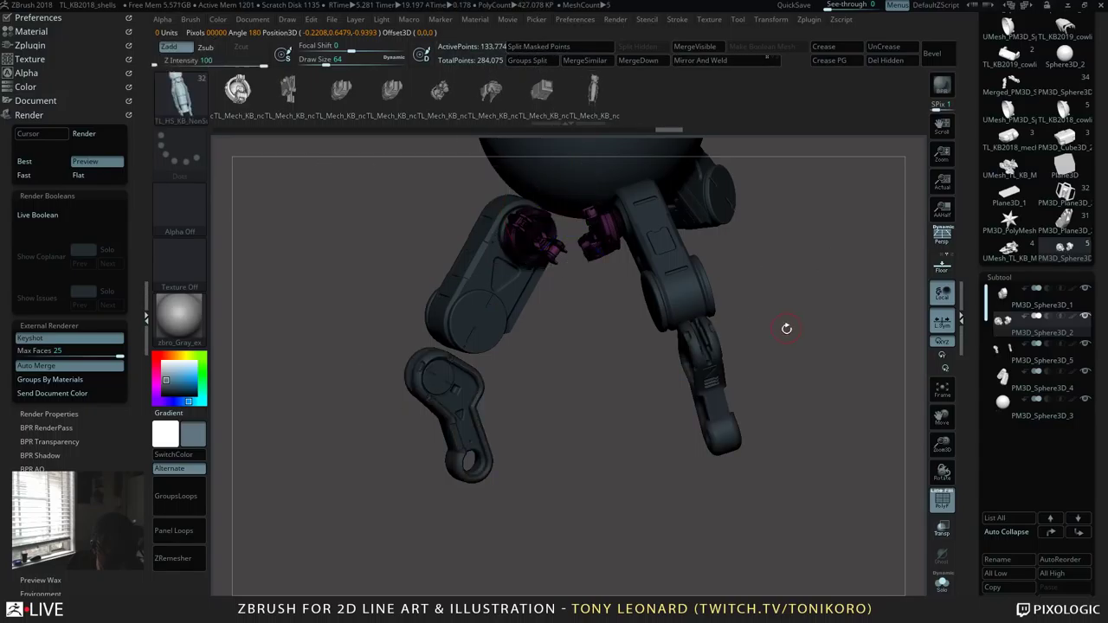
pyautogui.moveTo(786, 324); pyautogui.dragTo(942, 297)
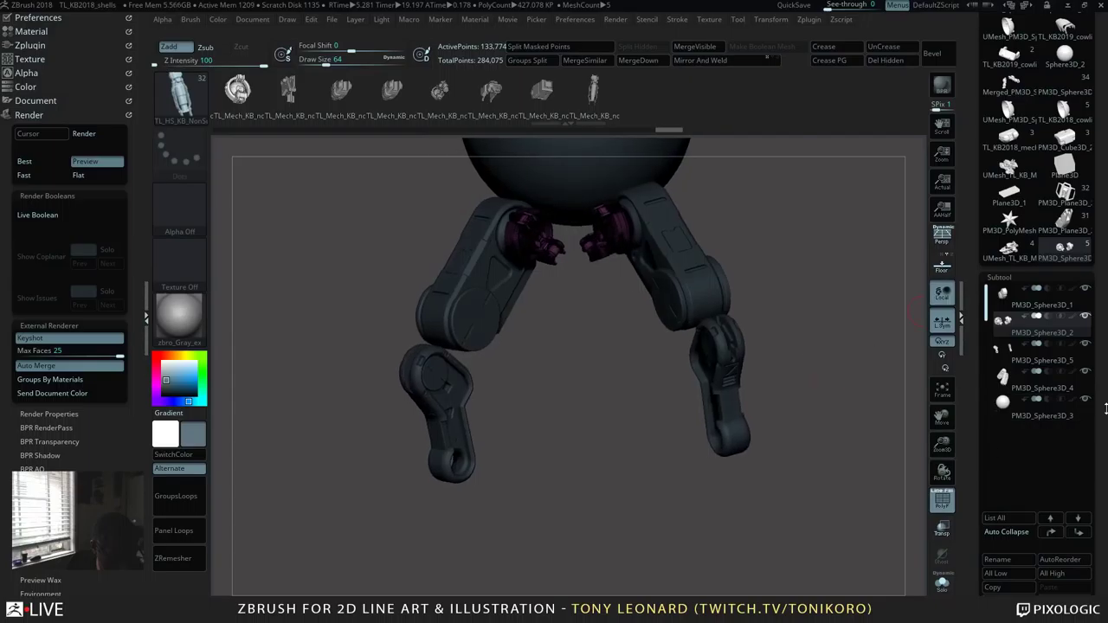
# Step: Hide the sphere body subtool and inspect the mech legs alone from several angles
pyautogui.click(1086, 400)
pyautogui.moveTo(809, 346); pyautogui.dragTo(821, 388)
pyautogui.moveTo(809, 427); pyautogui.dragTo(691, 409)
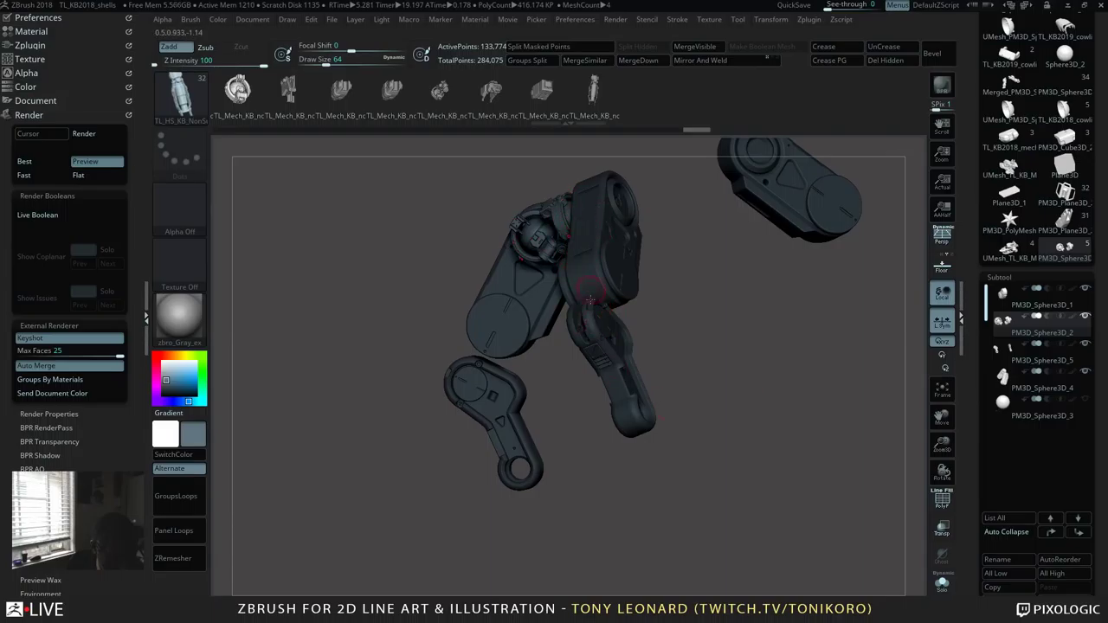
pyautogui.moveTo(692, 350); pyautogui.dragTo(725, 448)
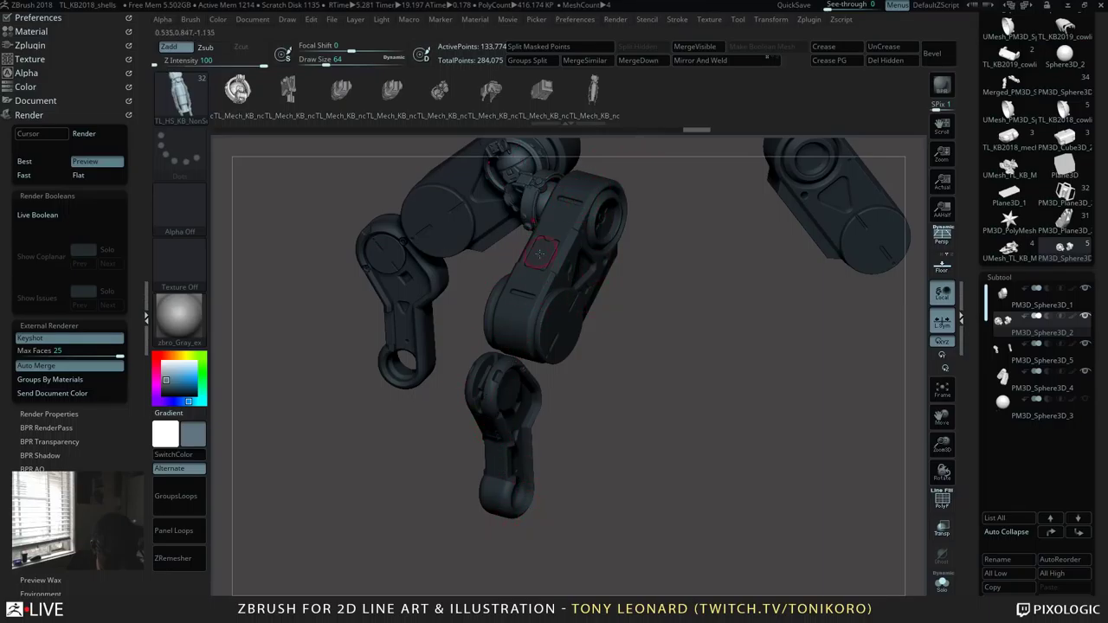
pyautogui.moveTo(707, 457); pyautogui.dragTo(710, 321)
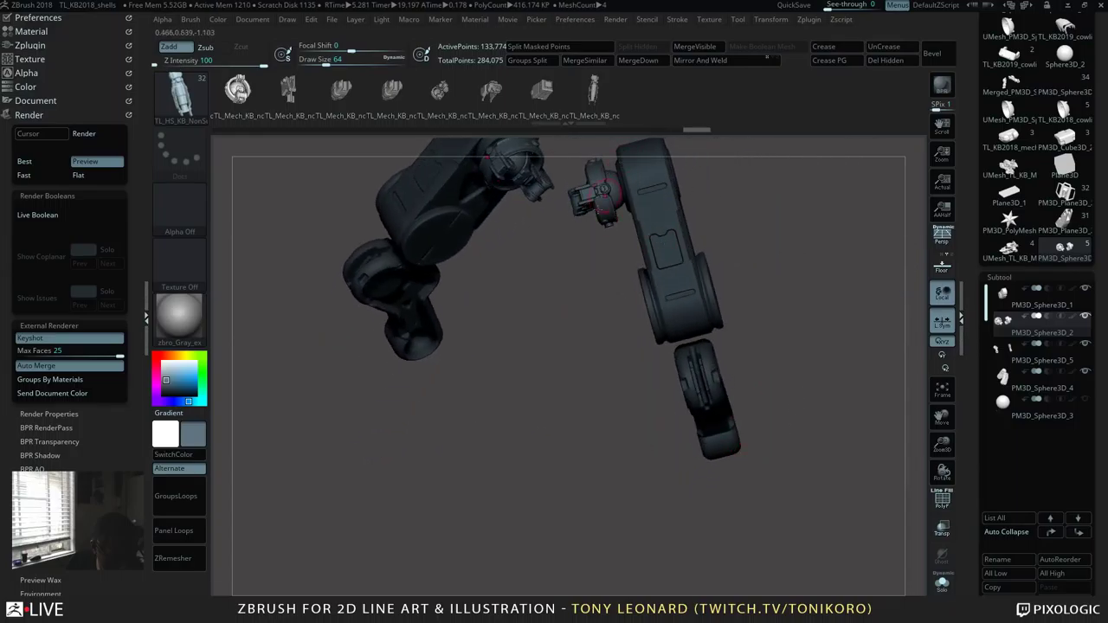
pyautogui.moveTo(735, 248); pyautogui.dragTo(548, 307)
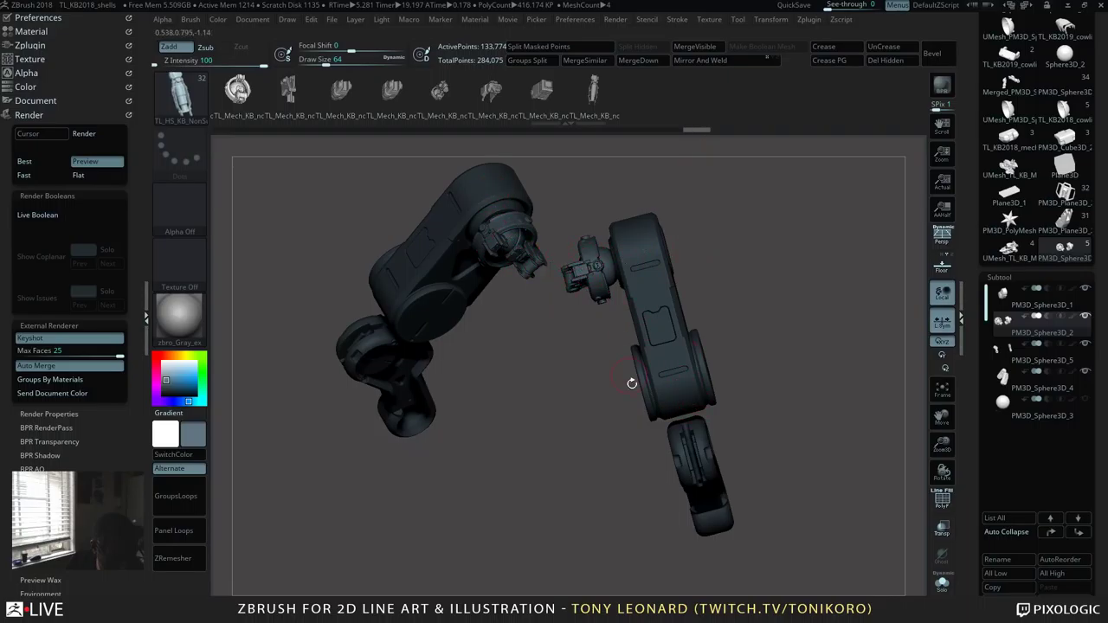
pyautogui.moveTo(740, 296); pyautogui.dragTo(496, 374)
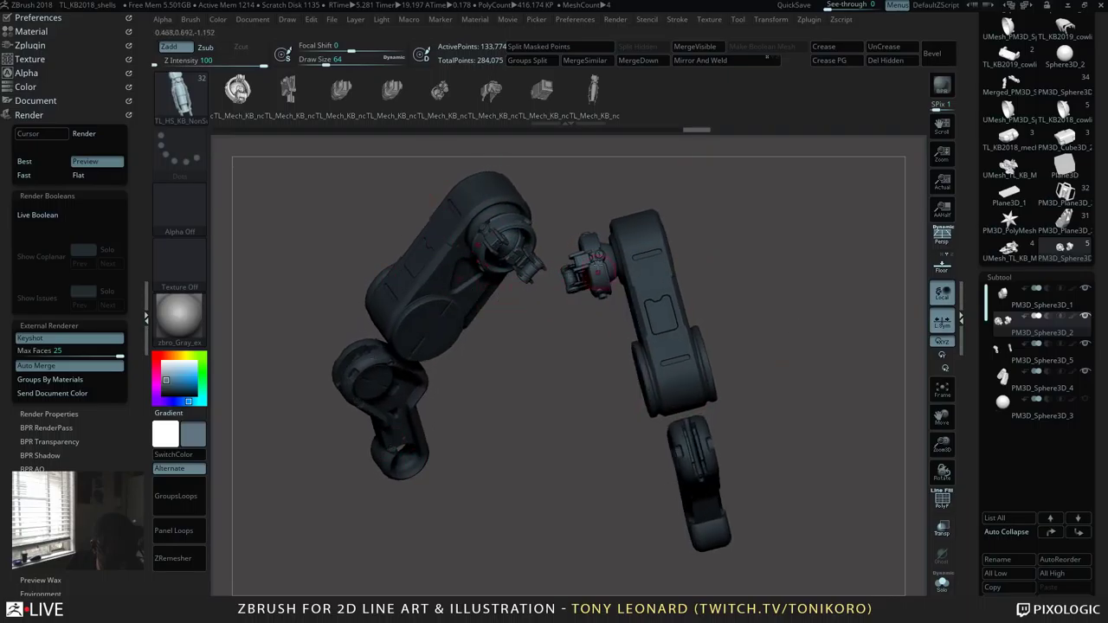
pyautogui.press('b')
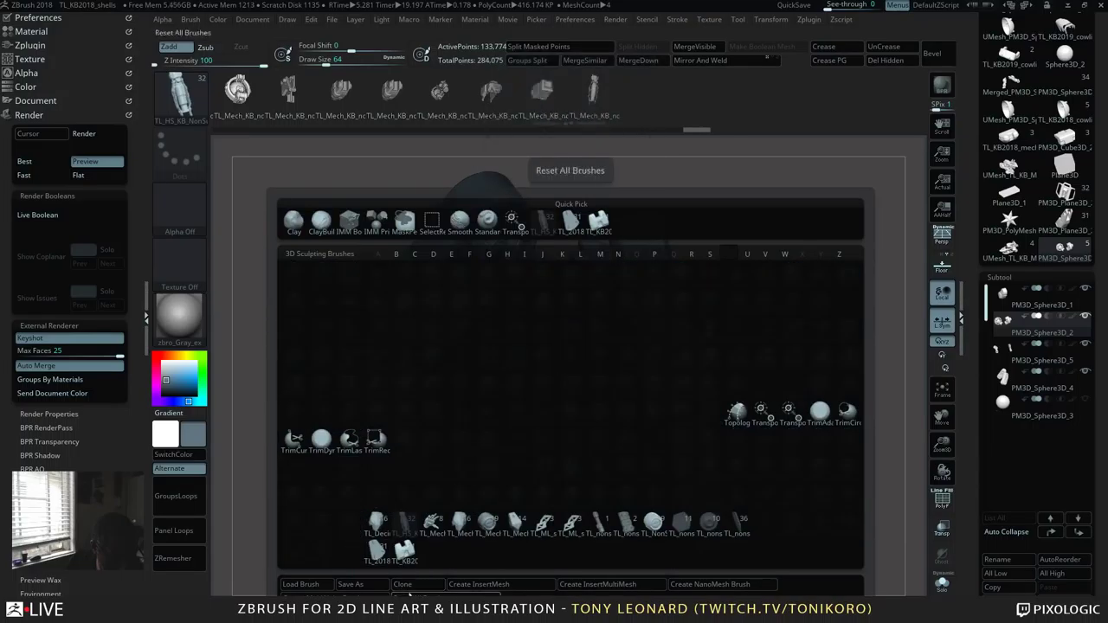
# Step: Insert a rectangular bracket frame from TL_2018_KB_set01 onto hip subtool PM3D_Sphere3D_1
pyautogui.click(378, 552)
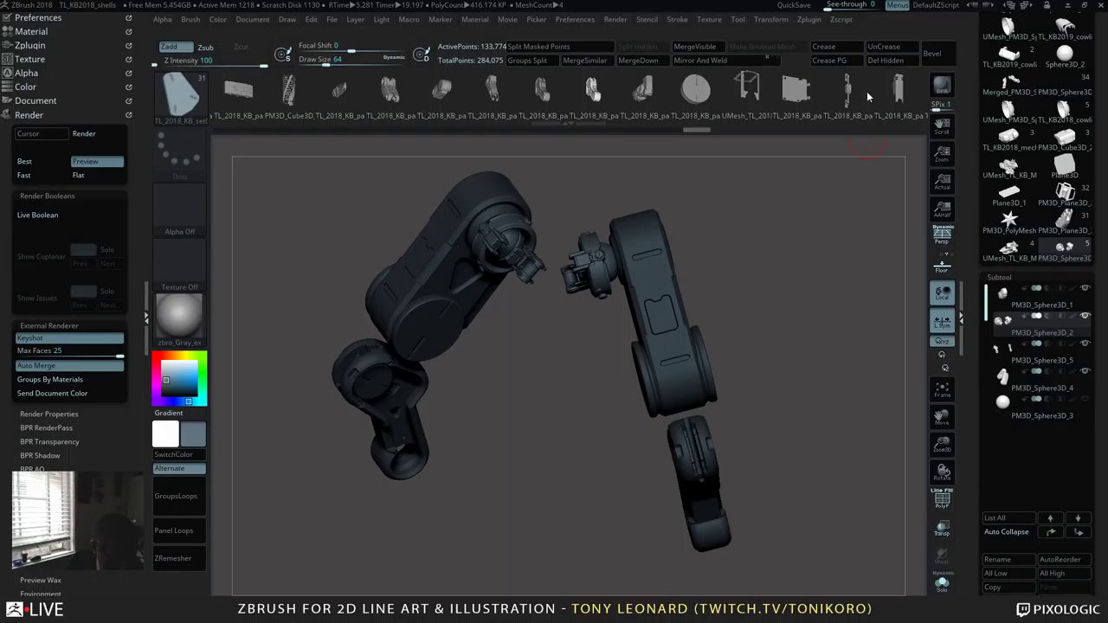
pyautogui.moveTo(862, 90)
pyautogui.mouseDown()
pyautogui.moveTo(515, 91)
pyautogui.moveTo(530, 91)
pyautogui.mouseUp()
pyautogui.moveTo(771, 318); pyautogui.dragTo(795, 320)
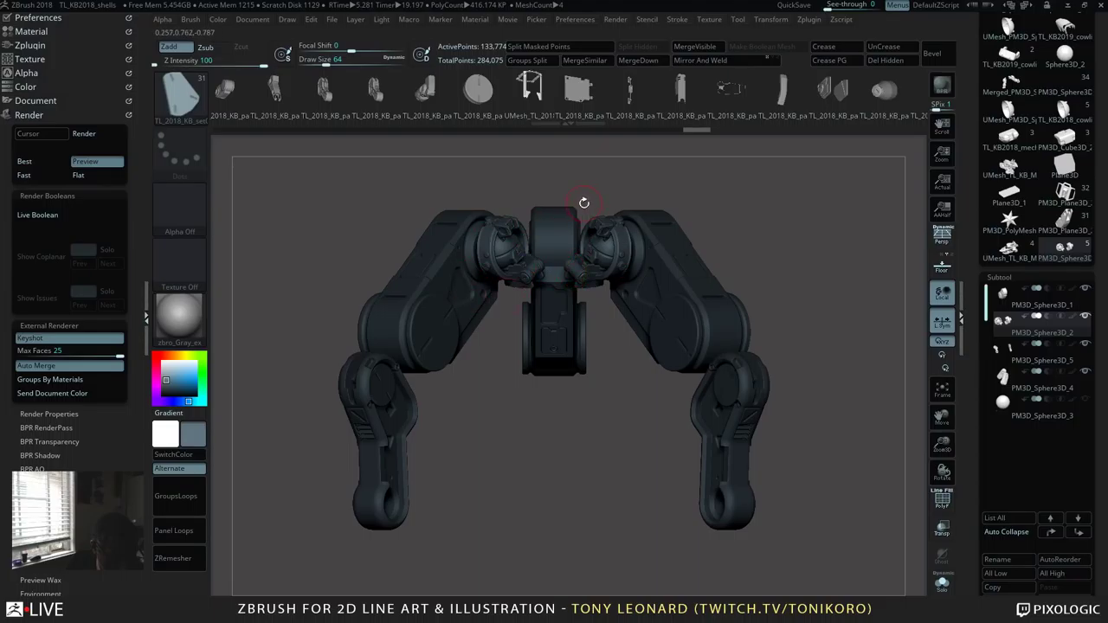
pyautogui.click(1011, 300)
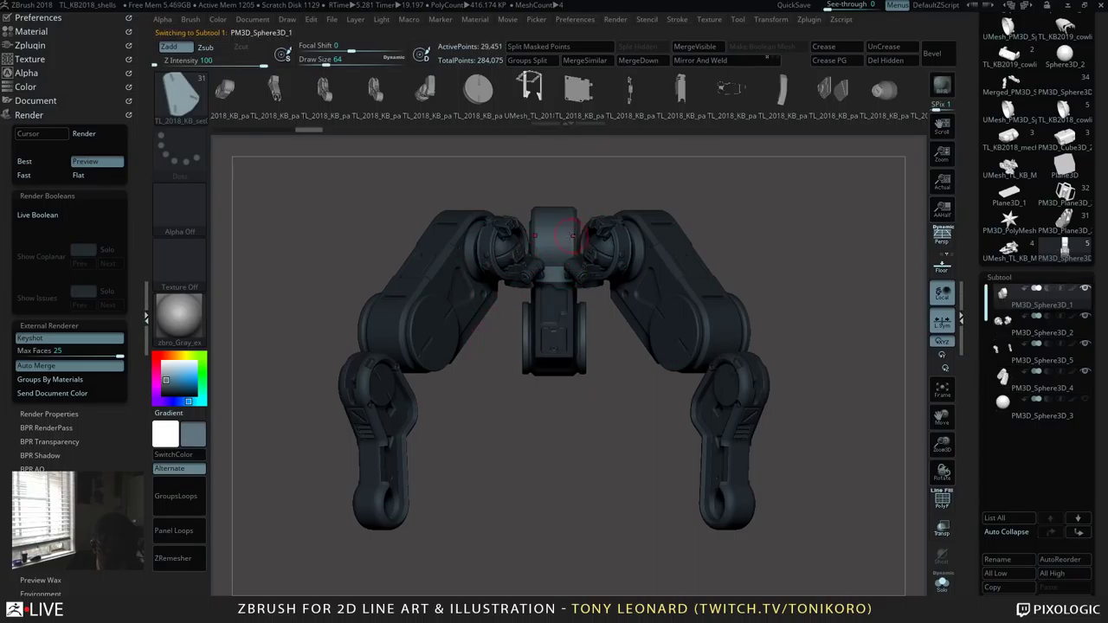
pyautogui.moveTo(555, 232); pyautogui.dragTo(551, 332)
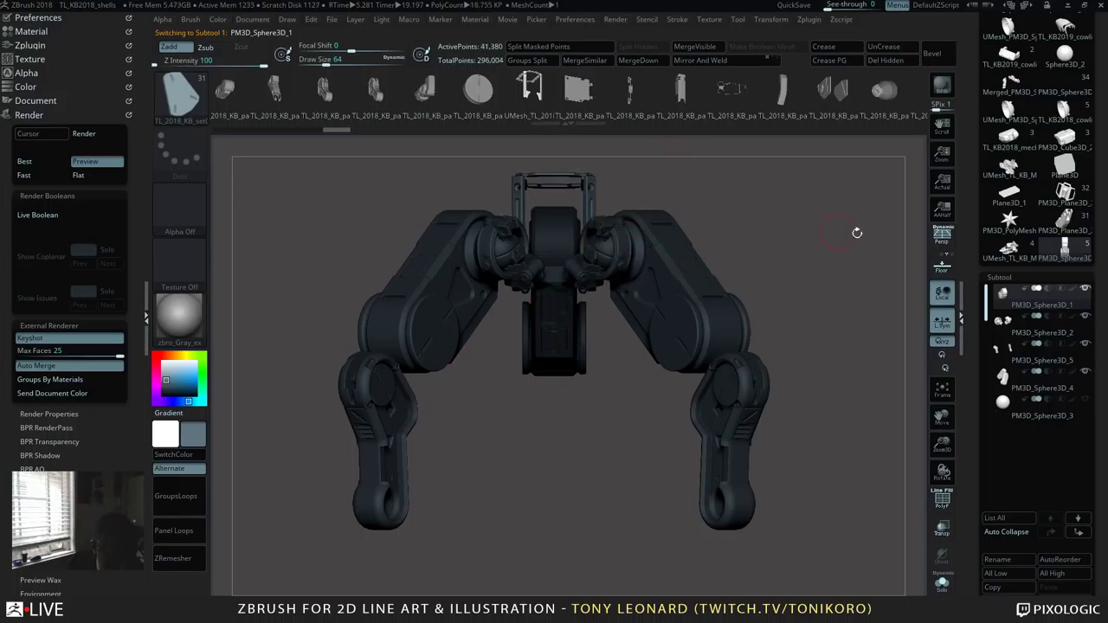
# Step: Split the bracket piece into its own subtool, PM3D_Sphere3D_6
pyautogui.moveTo(857, 232); pyautogui.dragTo(800, 330)
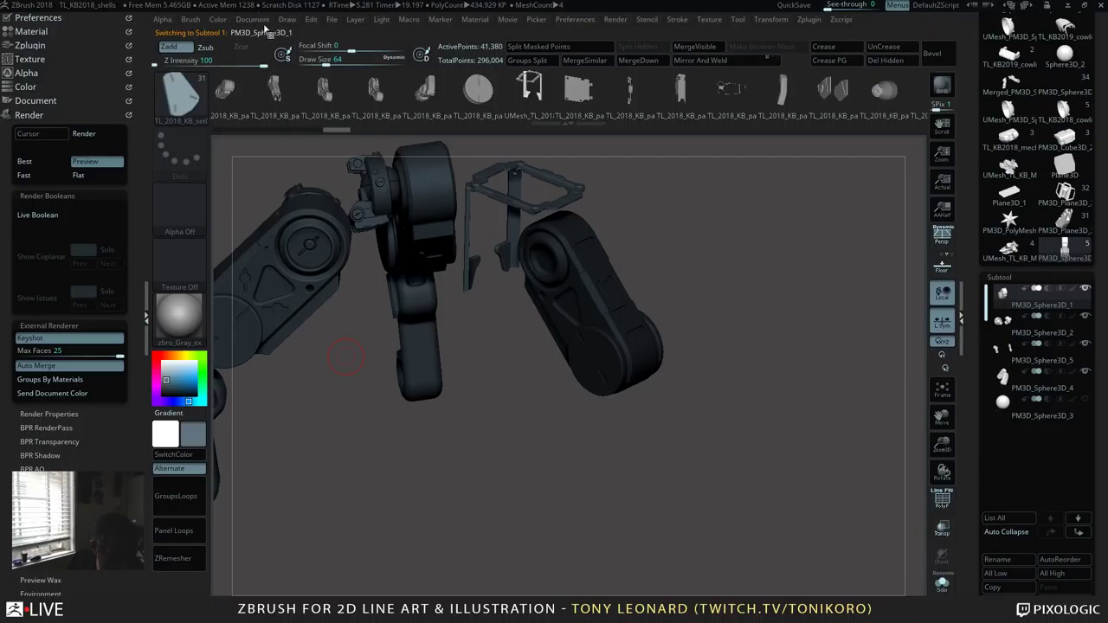
pyautogui.click(598, 50)
pyautogui.moveTo(740, 312); pyautogui.dragTo(555, 224)
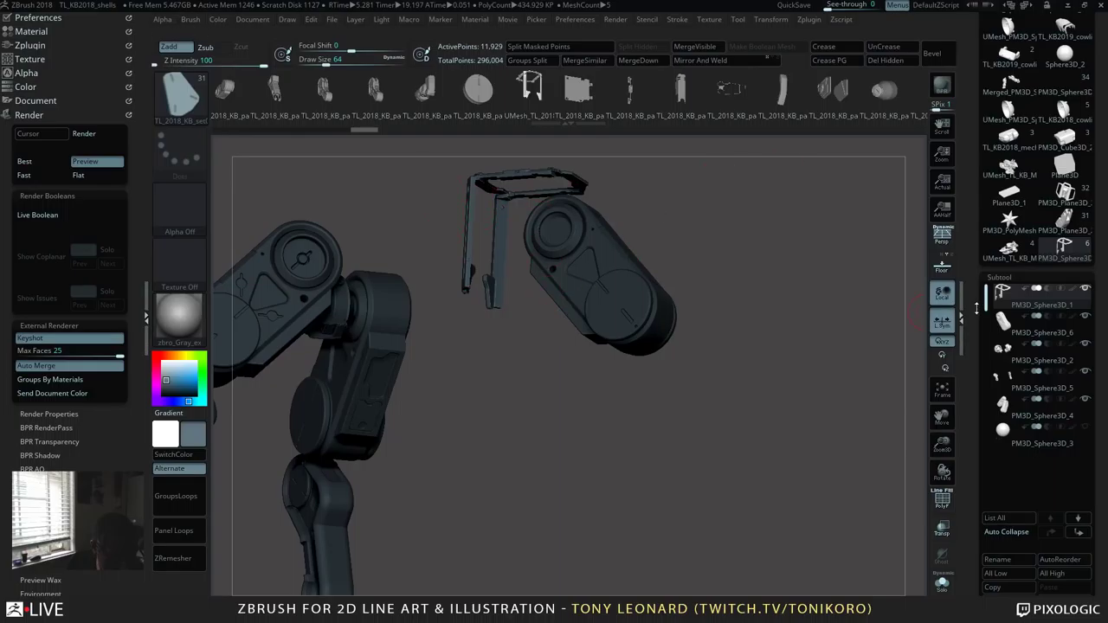
# Step: Select the bracket subtool and ready the Transpose gizmo on it, undoing a trial X-axis tilt
pyautogui.keyDown('alt'); pyautogui.click(598, 273); pyautogui.keyUp('alt')
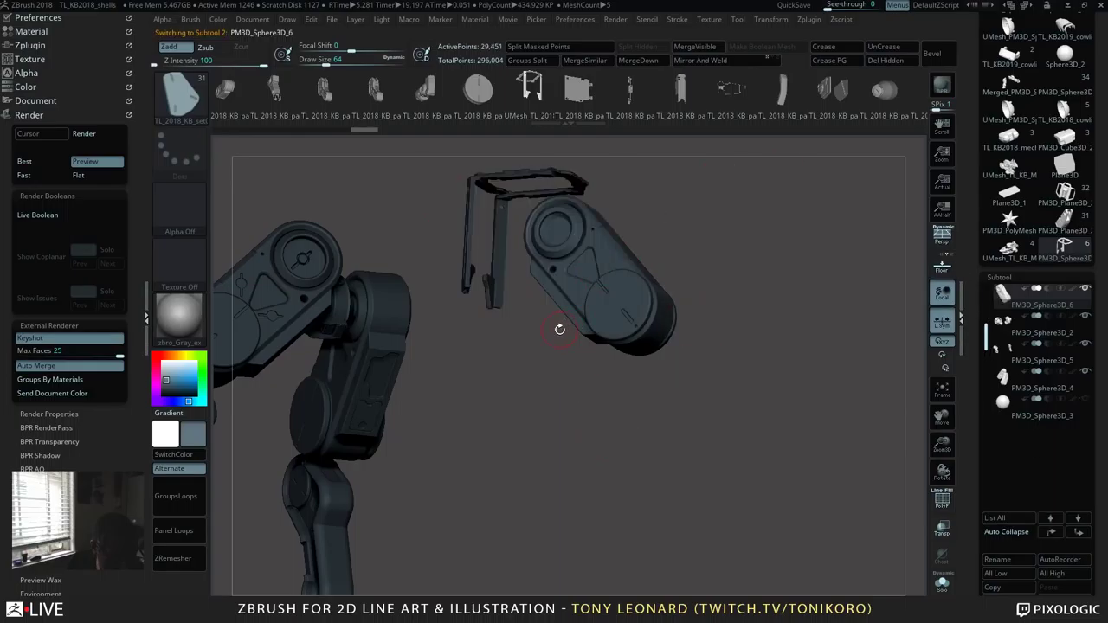
pyautogui.keyDown('alt'); pyautogui.click(472, 180); pyautogui.keyUp('alt')
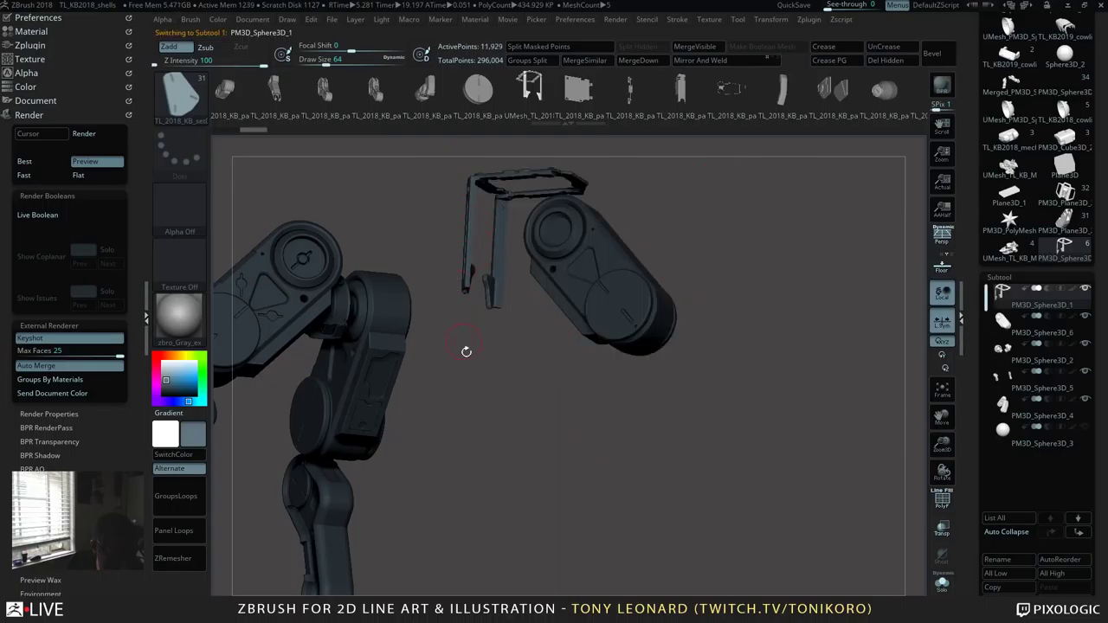
pyautogui.moveTo(465, 351); pyautogui.dragTo(430, 323)
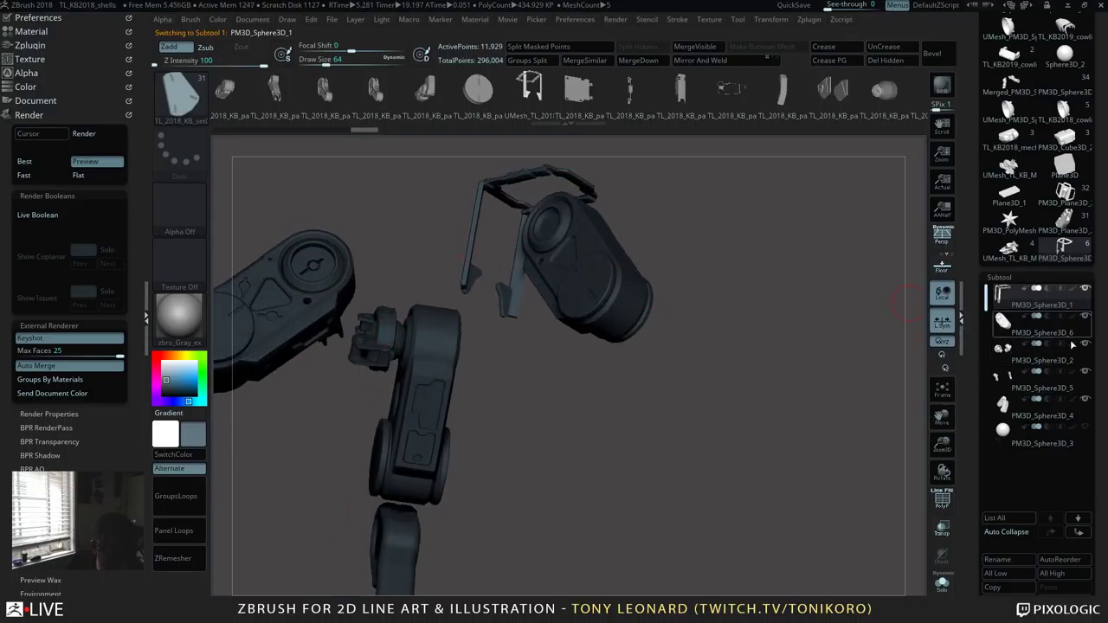
pyautogui.moveTo(564, 475); pyautogui.dragTo(677, 445)
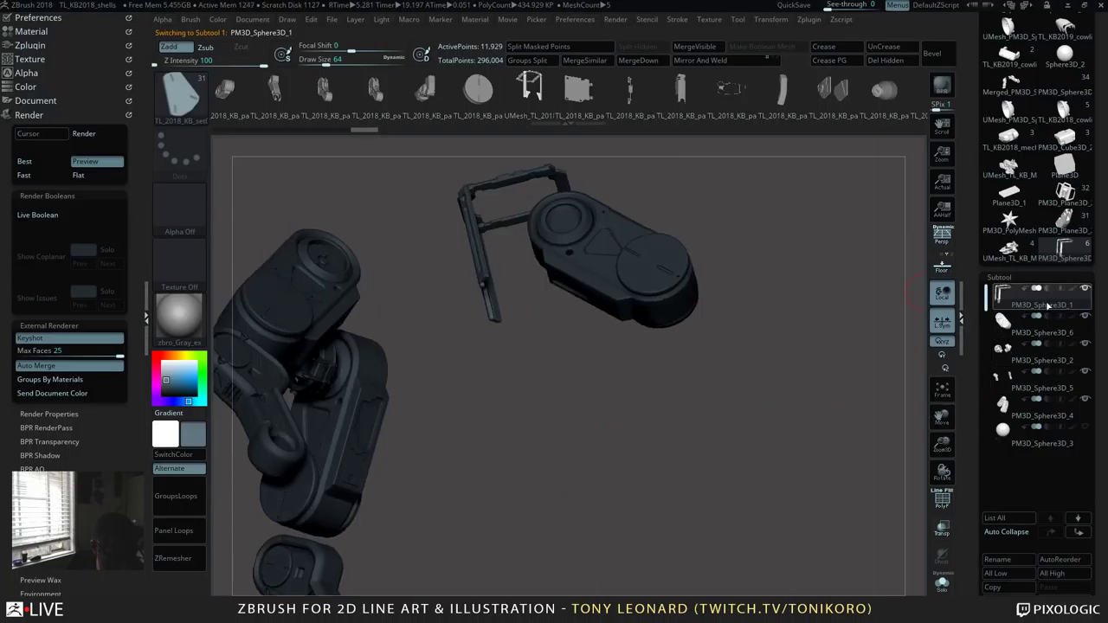
pyautogui.moveTo(659, 408); pyautogui.dragTo(435, 390)
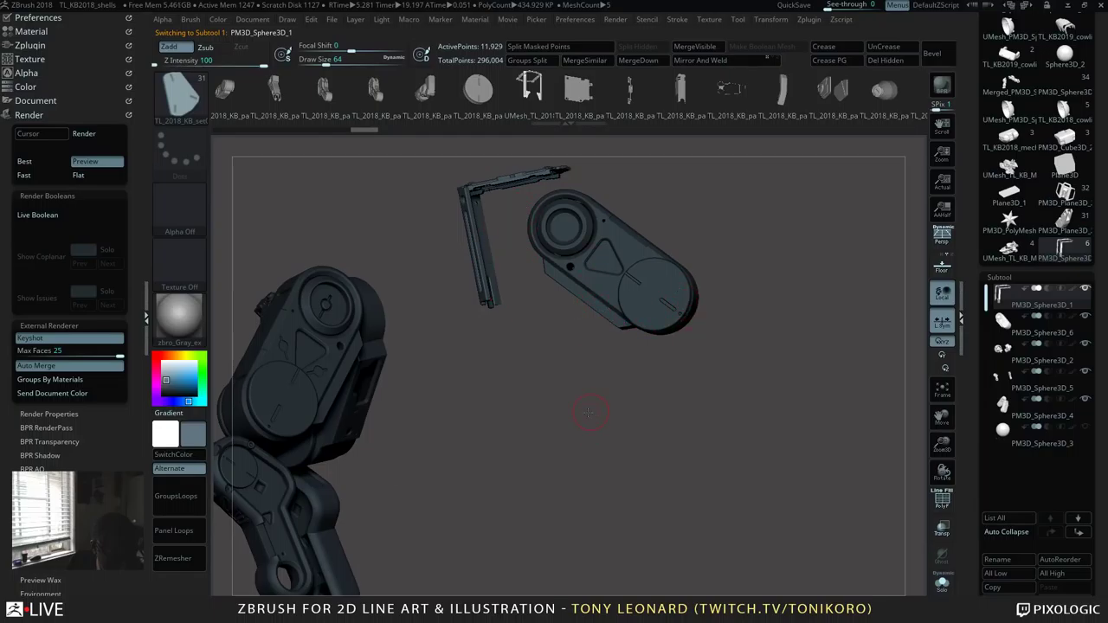
pyautogui.press('w')
pyautogui.moveTo(585, 394); pyautogui.dragTo(604, 197)
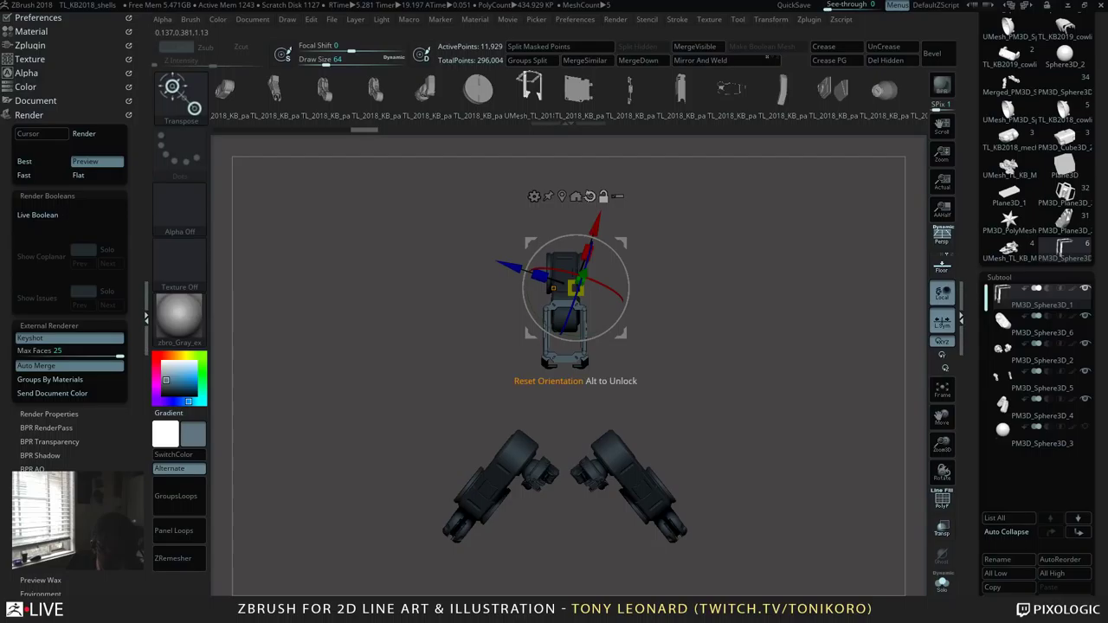
pyautogui.click(590, 197)
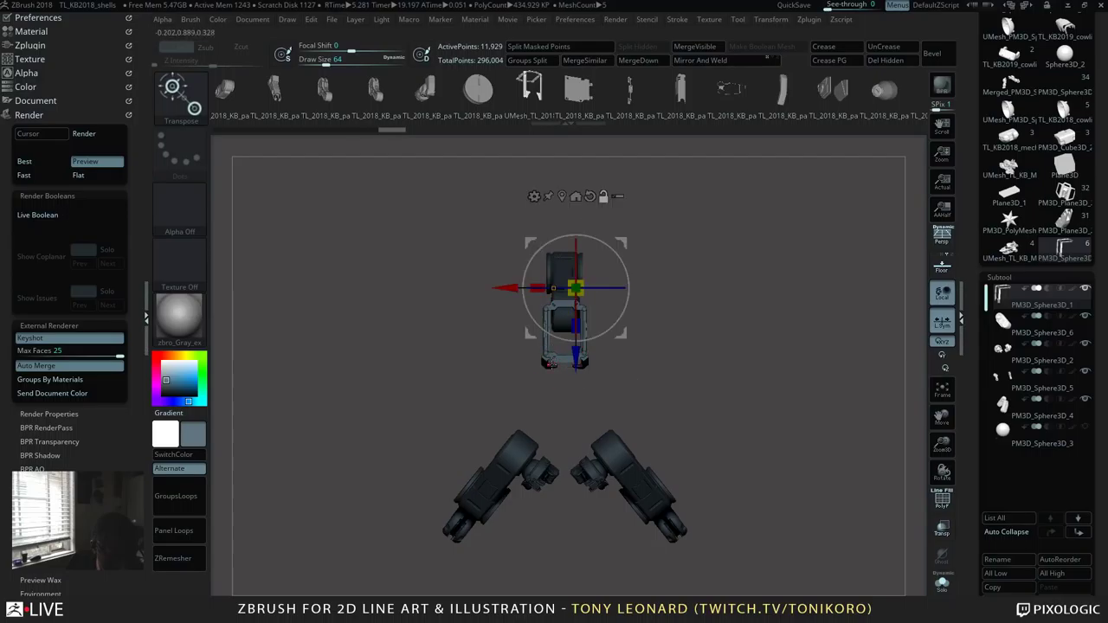
pyautogui.moveTo(575, 355); pyautogui.dragTo(553, 425)
pyautogui.hotkey('ctrl', 'z')
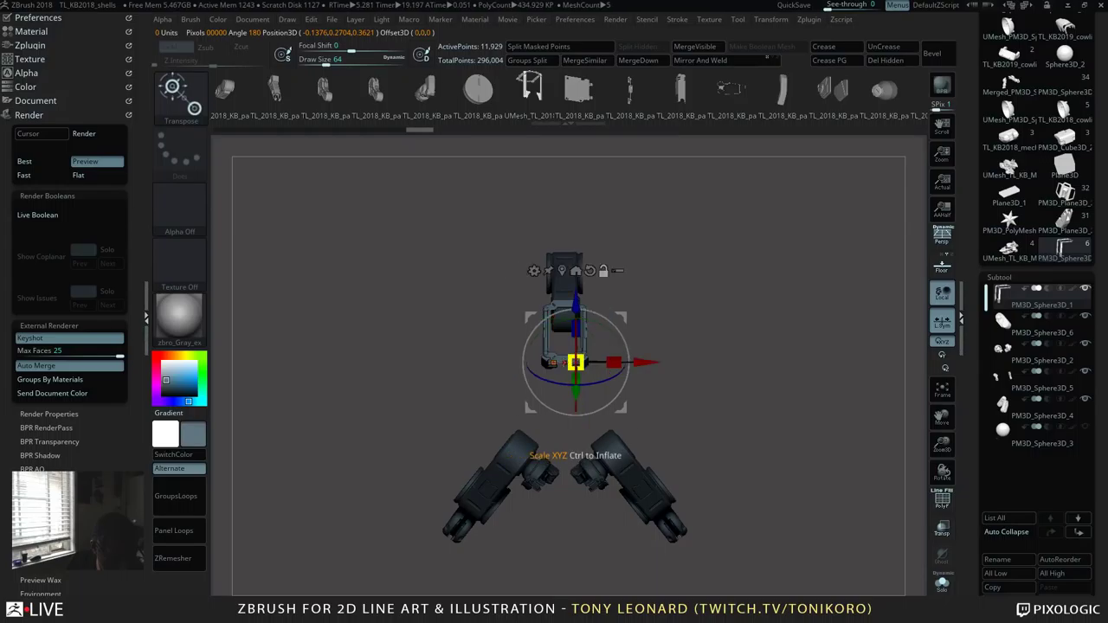
# Step: Move the bracket down between the claws and slide it slightly along its depth axis
pyautogui.moveTo(693, 519); pyautogui.dragTo(835, 459)
pyautogui.click(647, 318)
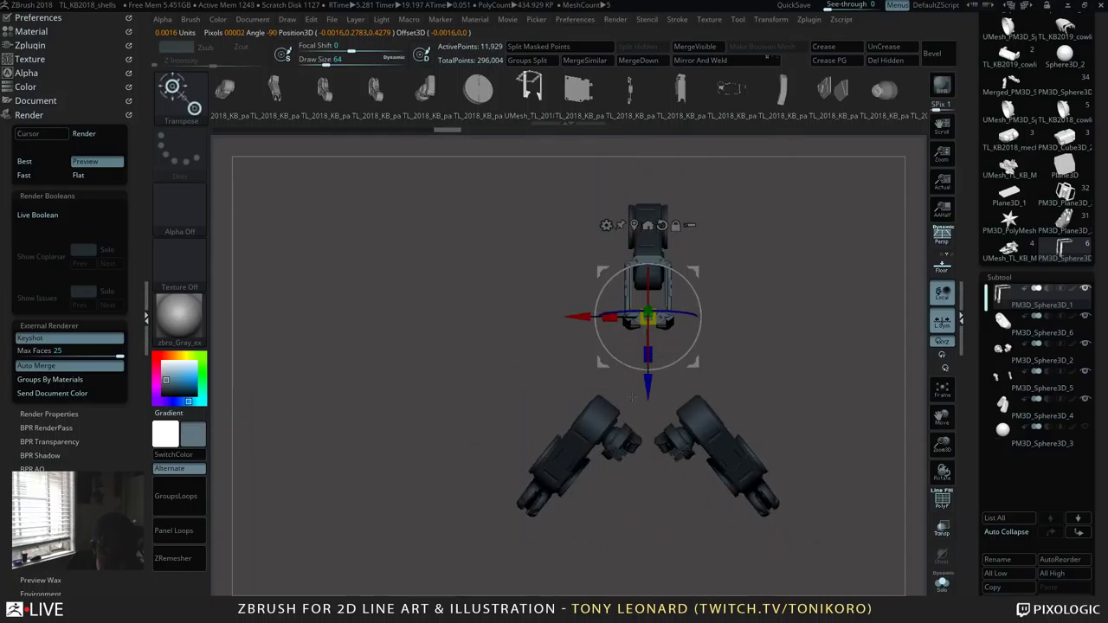
pyautogui.moveTo(648, 381); pyautogui.dragTo(648, 528)
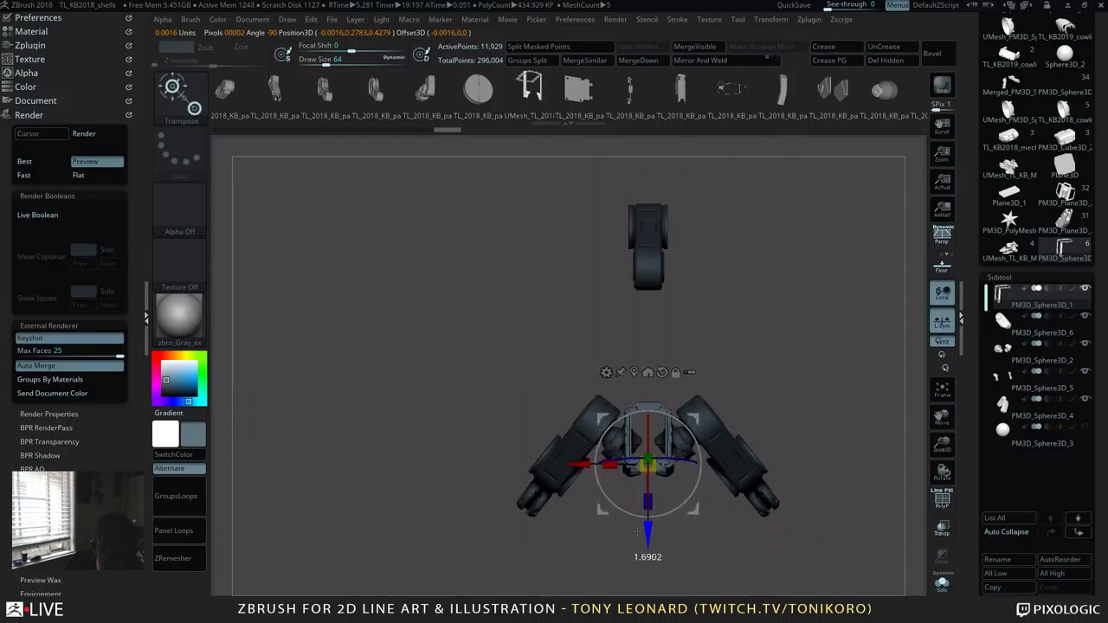
pyautogui.moveTo(811, 425); pyautogui.dragTo(818, 502)
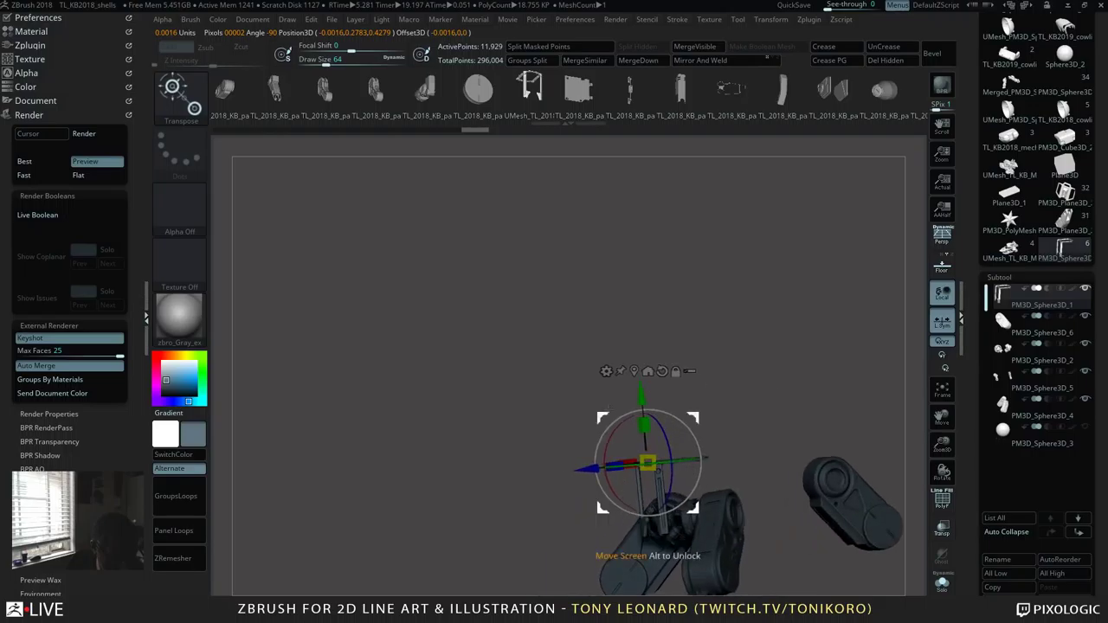
pyautogui.moveTo(641, 395); pyautogui.dragTo(642, 422)
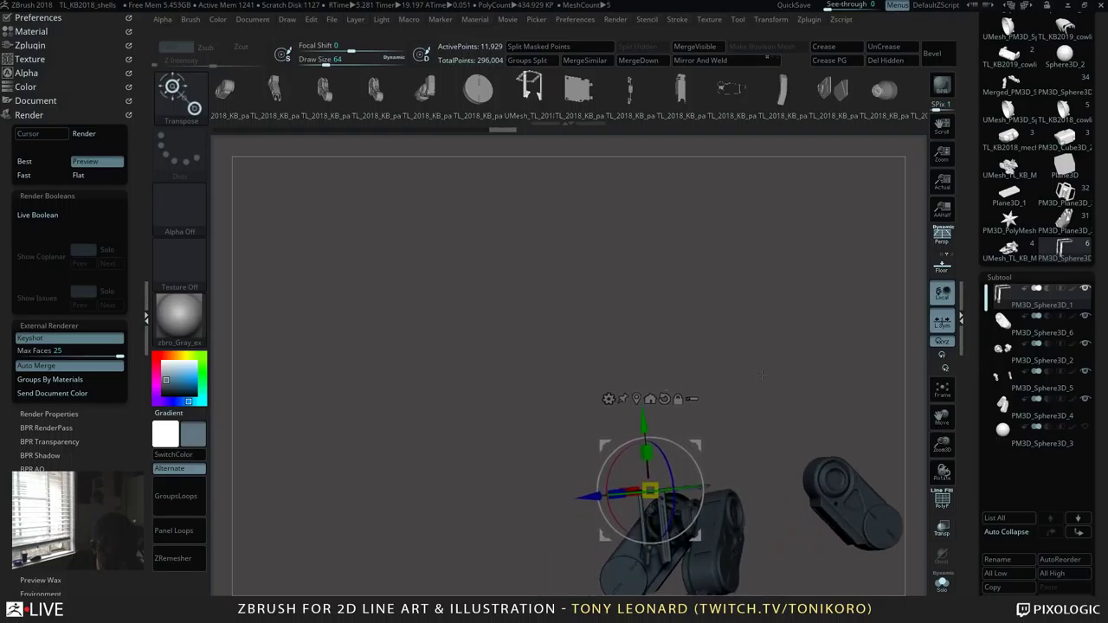
pyautogui.moveTo(742, 372); pyautogui.dragTo(710, 406)
pyautogui.moveTo(582, 509); pyautogui.dragTo(582, 509)
pyautogui.moveTo(773, 542)
pyautogui.keyDown('alt'); pyautogui.mouseDown()
pyautogui.moveTo(722, 270)
pyautogui.moveTo(813, 407)
pyautogui.moveTo(823, 482)
pyautogui.moveTo(819, 351)
pyautogui.mouseUp(); pyautogui.keyUp('alt')
pyautogui.press('q')
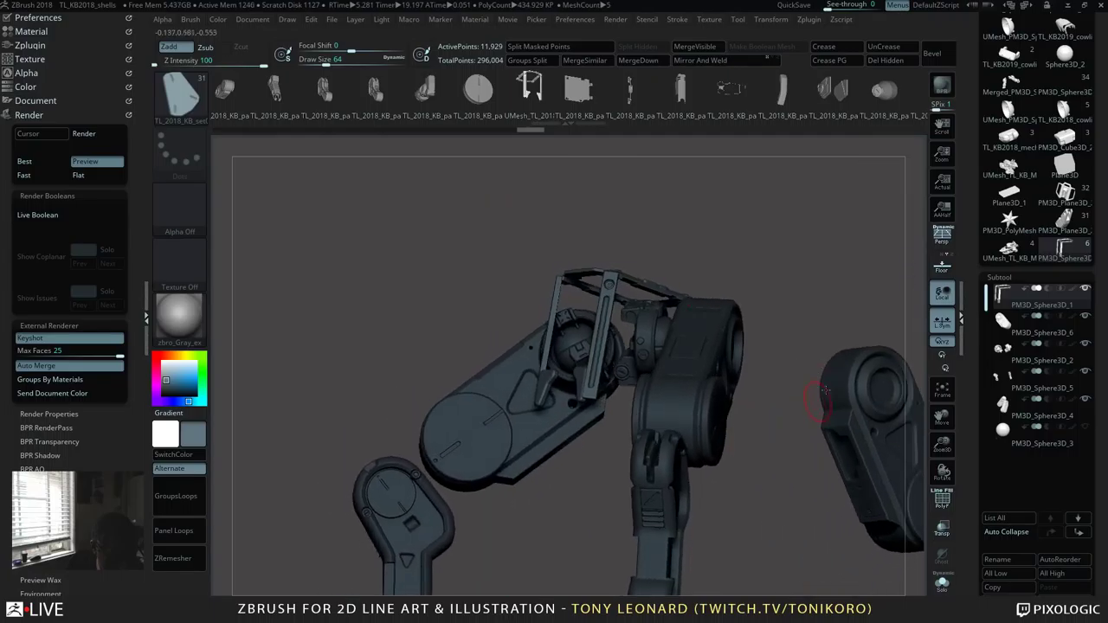
# Step: Make bracket subtool PM3D_Sphere3D_6 active and bring up the Transpose gizmo on it
pyautogui.moveTo(1025, 303)
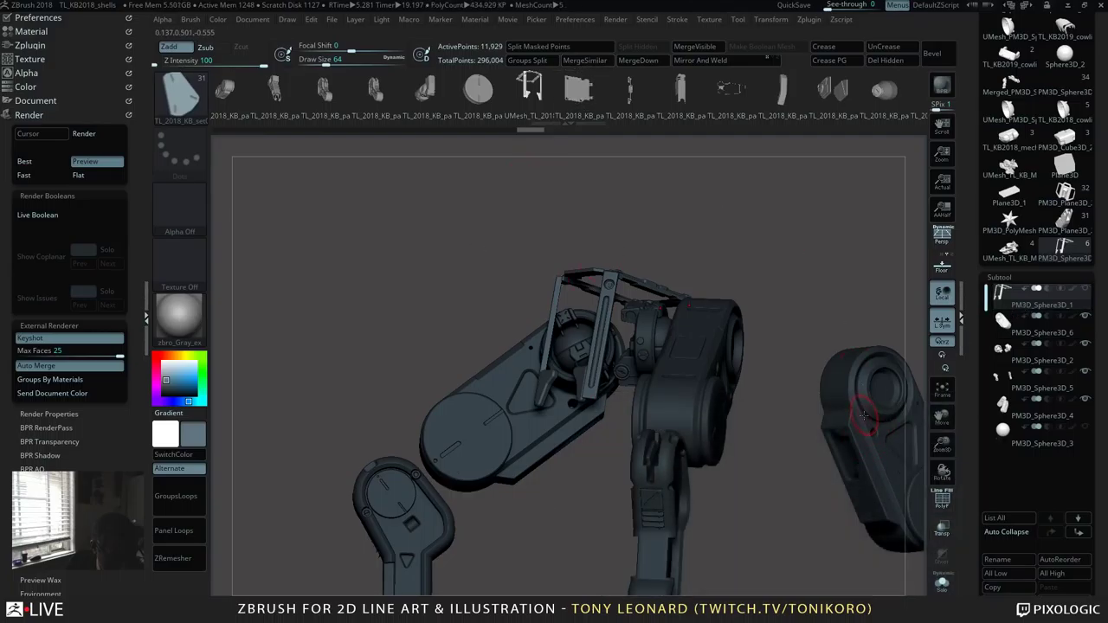
pyautogui.keyDown('alt'); pyautogui.click(864, 417); pyautogui.keyUp('alt')
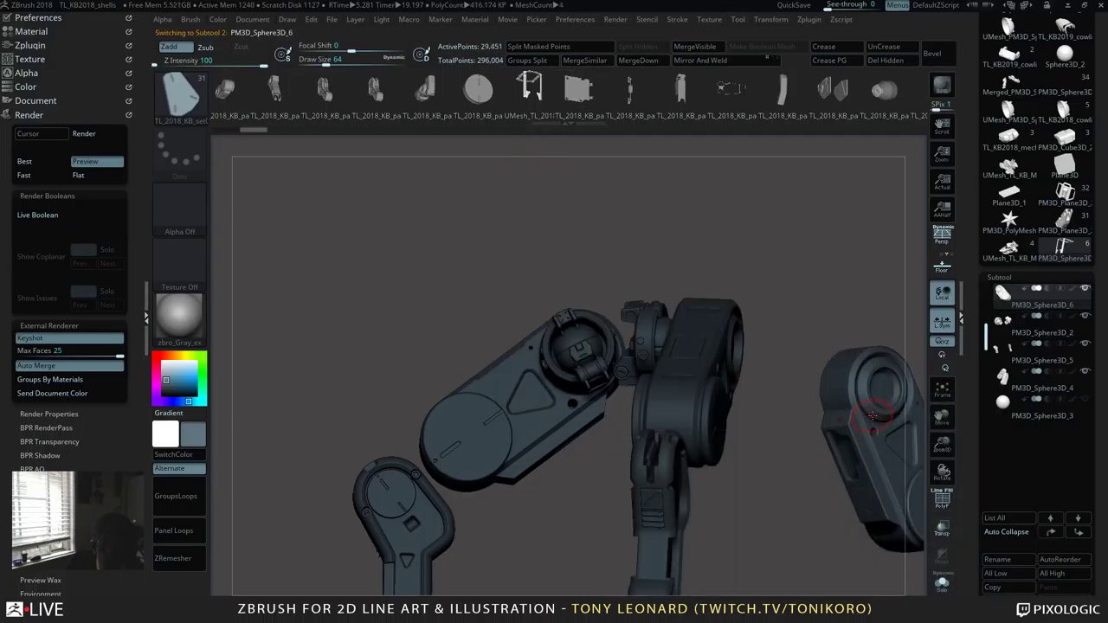
pyautogui.press('ctrl')
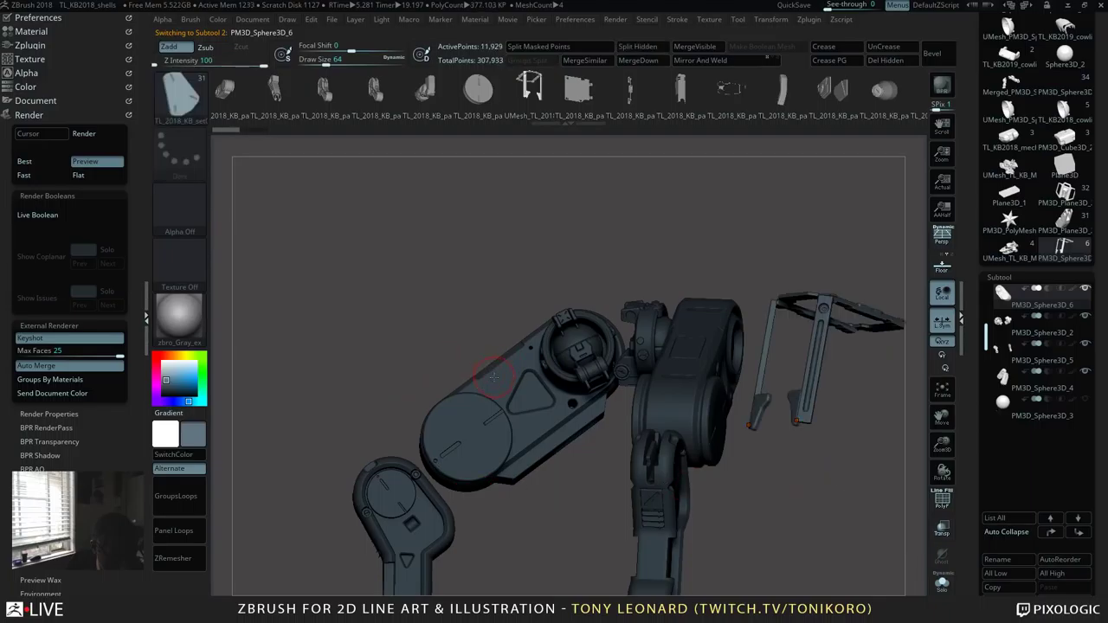
pyautogui.moveTo(758, 471); pyautogui.dragTo(805, 347)
pyautogui.moveTo(846, 425); pyautogui.dragTo(767, 448)
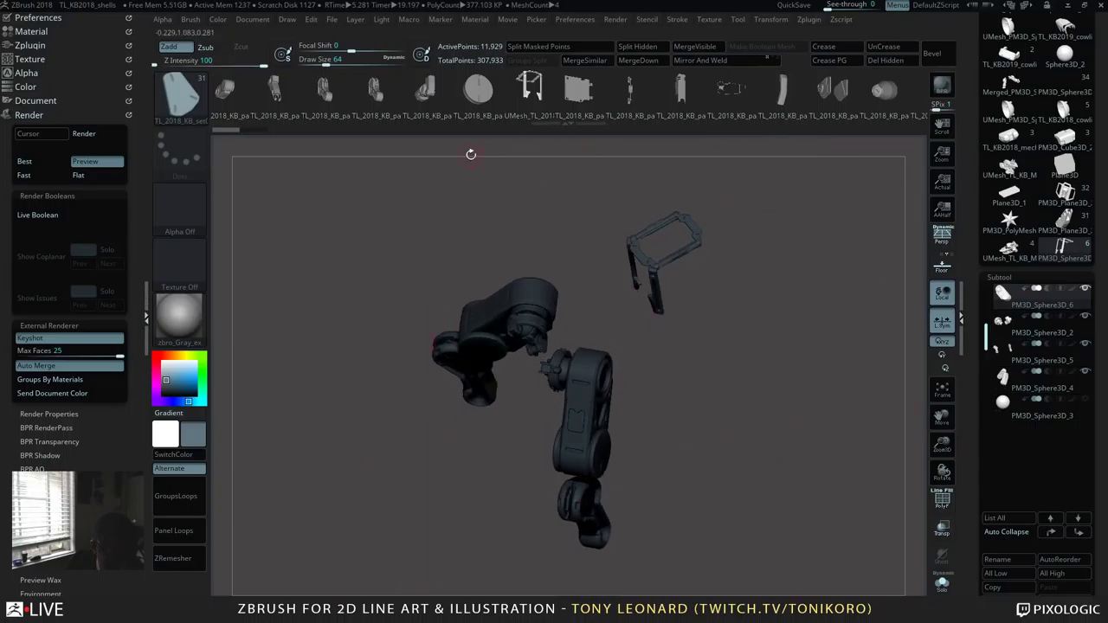
pyautogui.moveTo(790, 273); pyautogui.dragTo(832, 212)
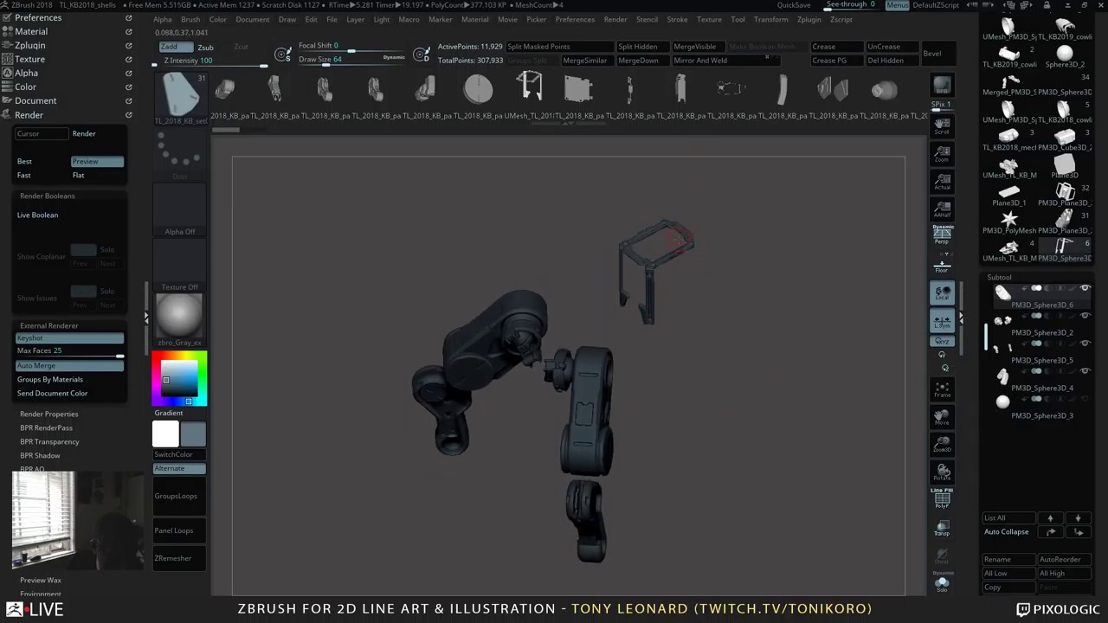
pyautogui.press('w')
pyautogui.keyDown('alt'); pyautogui.moveTo(798, 350); pyautogui.dragTo(786, 416); pyautogui.keyUp('alt')
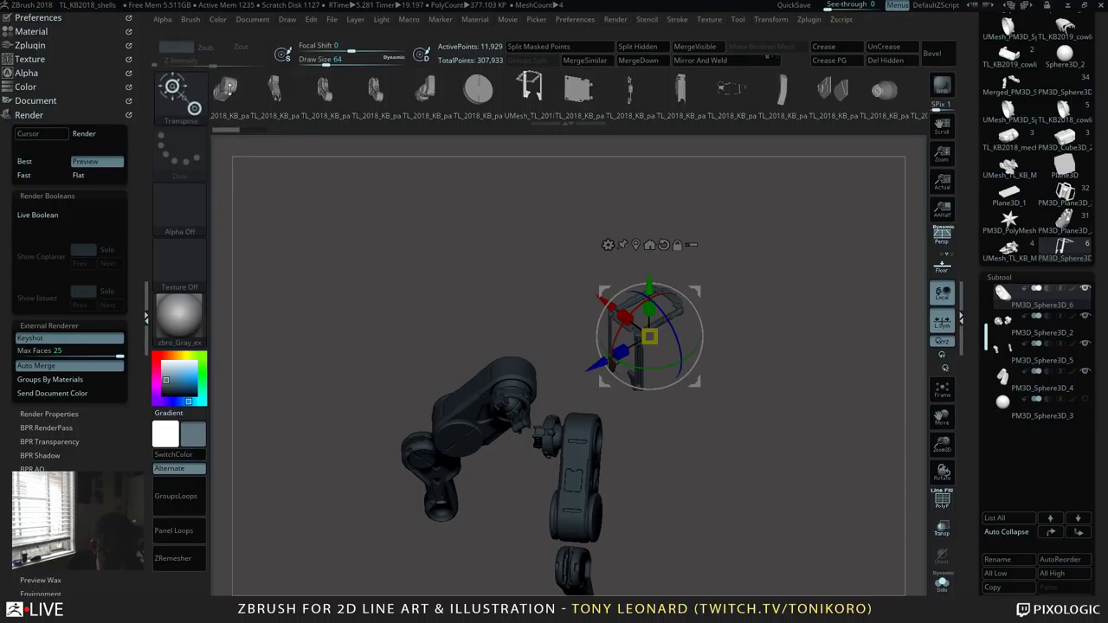
# Step: Reselect the bracket piece and nudge its position on the upper leg
pyautogui.click(682, 92)
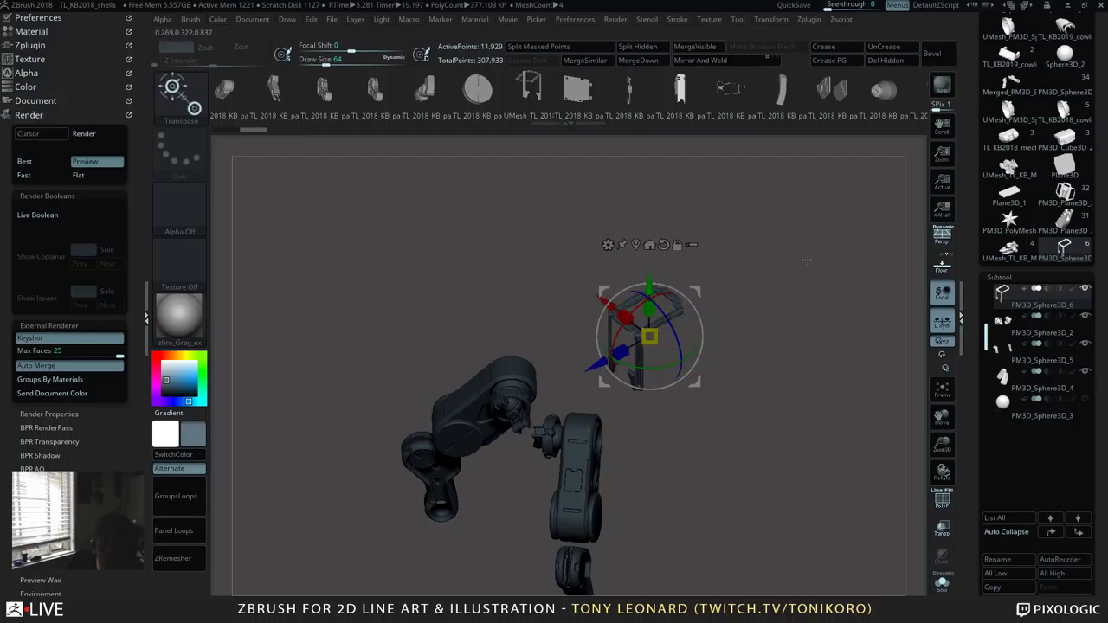
pyautogui.moveTo(692, 342); pyautogui.dragTo(822, 303)
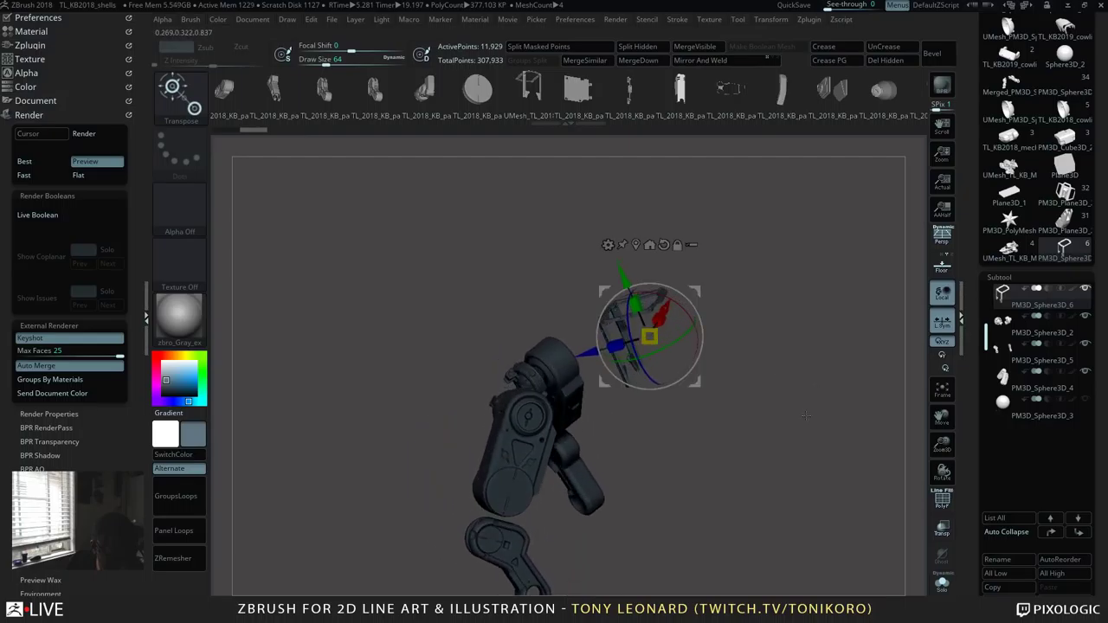
pyautogui.click(681, 100)
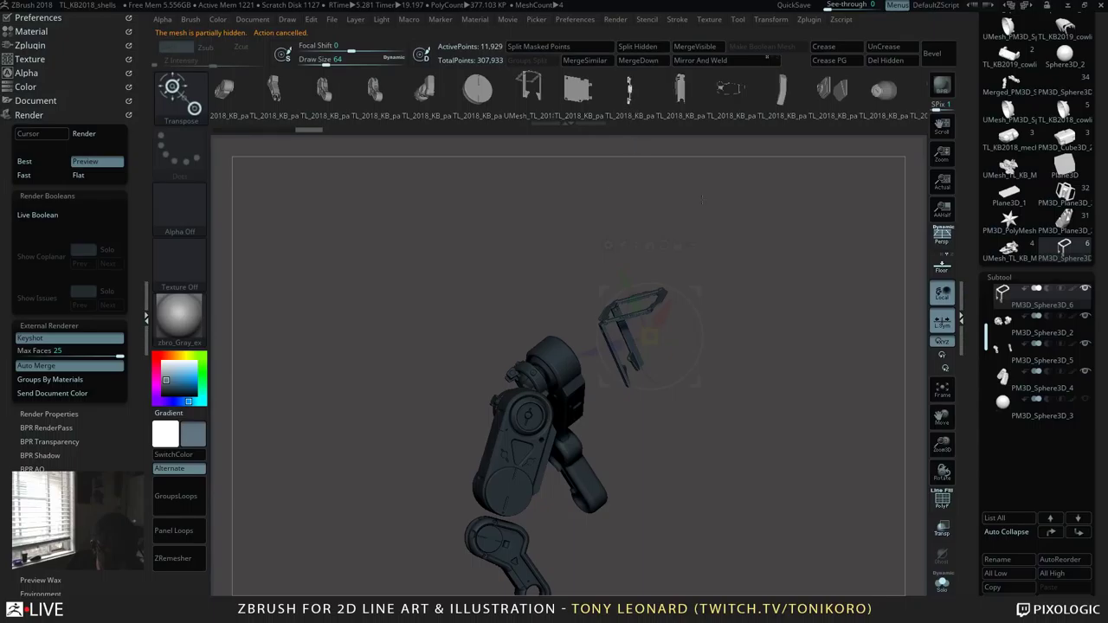
pyautogui.moveTo(701, 199); pyautogui.dragTo(831, 221)
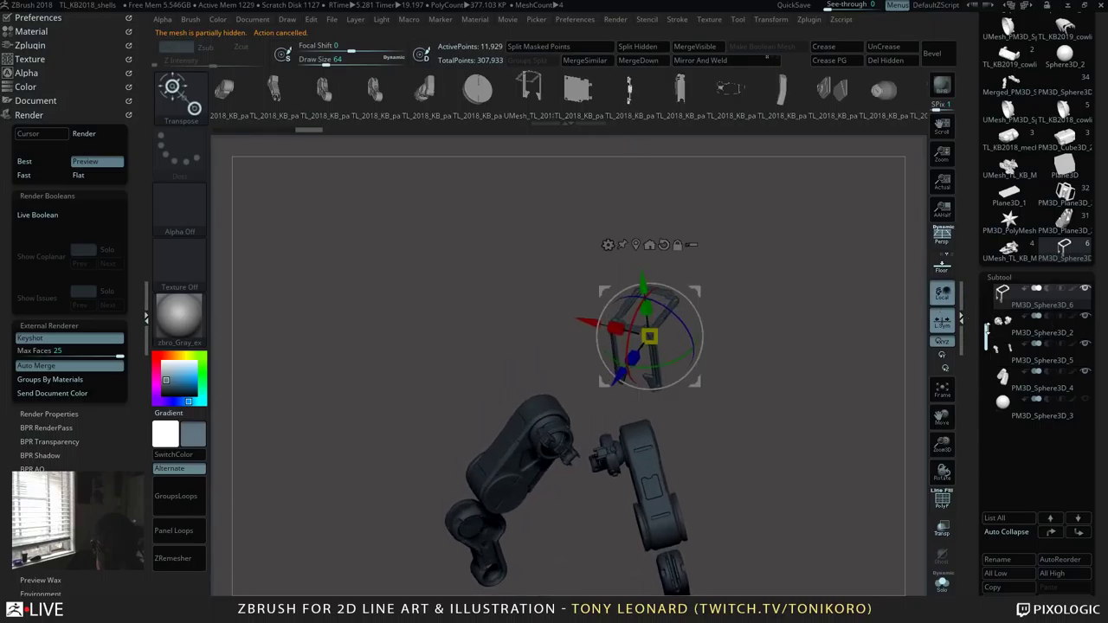
pyautogui.keyDown('alt'); pyautogui.click(655, 340); pyautogui.keyUp('alt')
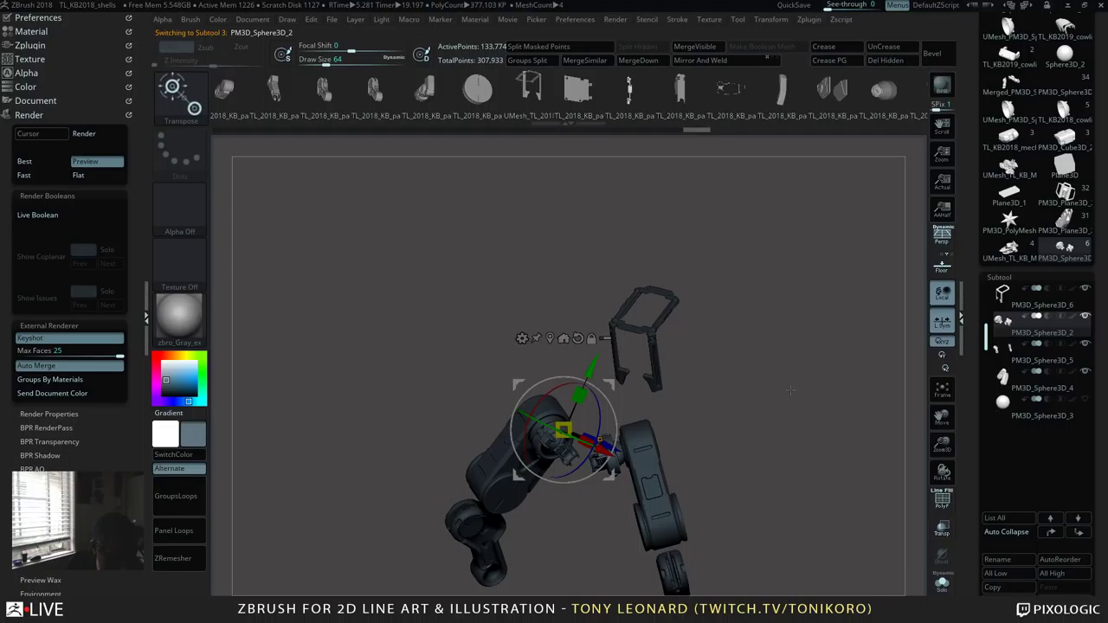
pyautogui.keyDown('alt'); pyautogui.click(664, 297); pyautogui.keyUp('alt')
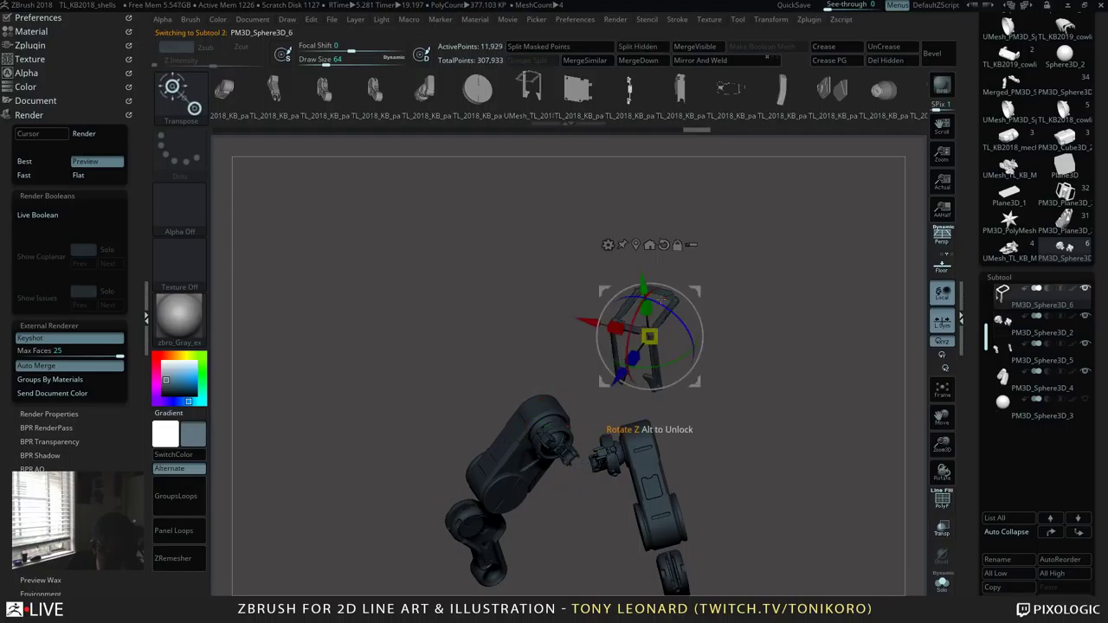
pyautogui.moveTo(650, 331); pyautogui.dragTo(577, 430)
pyautogui.moveTo(741, 452); pyautogui.dragTo(774, 376)
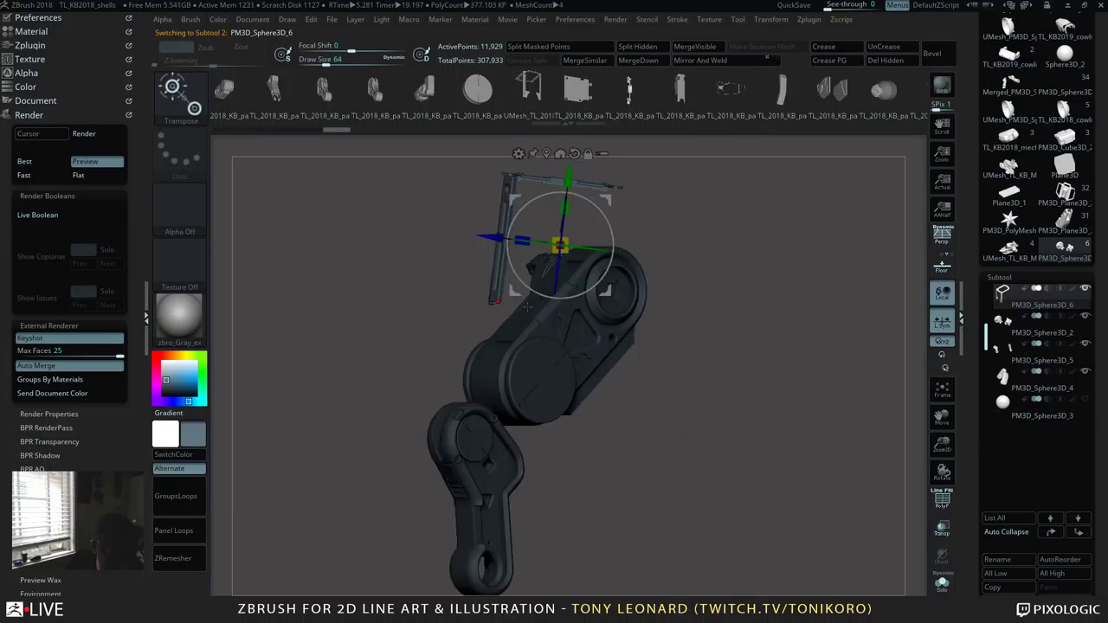
# Step: Move the bracket down, tilt it about 22.6°, slide it along depth, and raise it slightly
pyautogui.moveTo(527, 306); pyautogui.dragTo(527, 345)
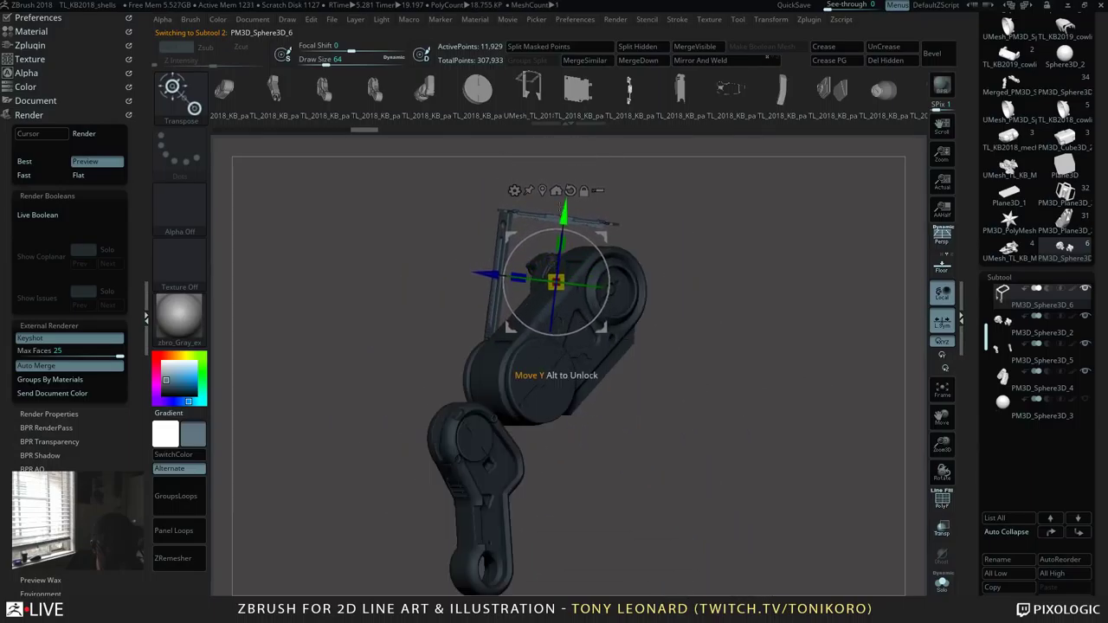
pyautogui.moveTo(519, 243); pyautogui.dragTo(551, 244)
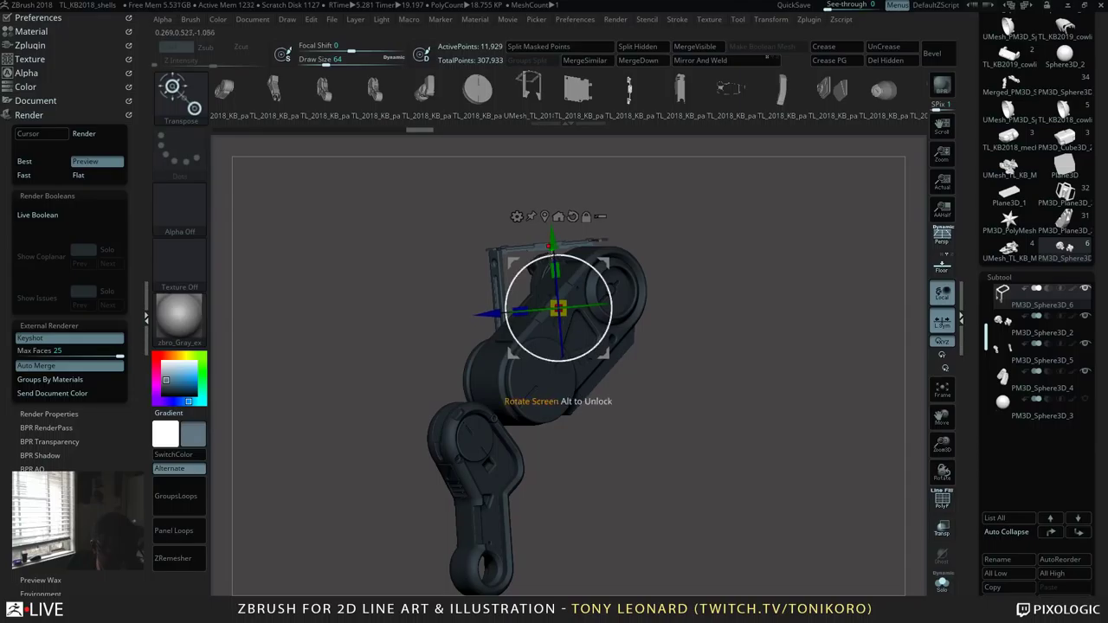
pyautogui.moveTo(493, 312); pyautogui.dragTo(517, 314)
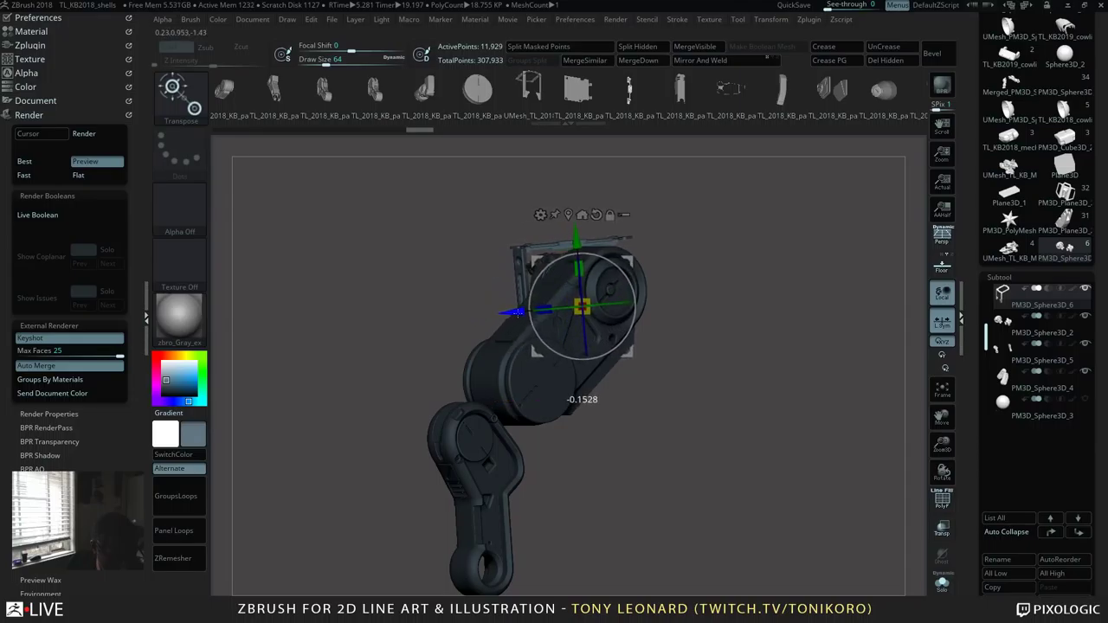
pyautogui.keyDown('shift'); pyautogui.moveTo(727, 407); pyautogui.dragTo(672, 298); pyautogui.keyUp('shift')
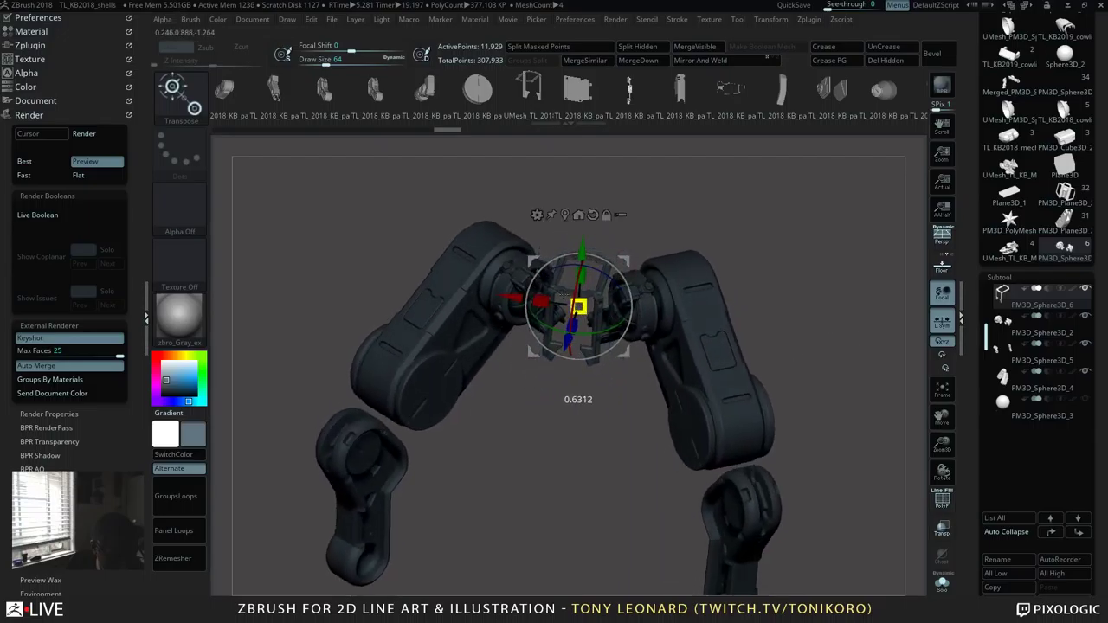
pyautogui.moveTo(563, 293); pyautogui.dragTo(638, 252)
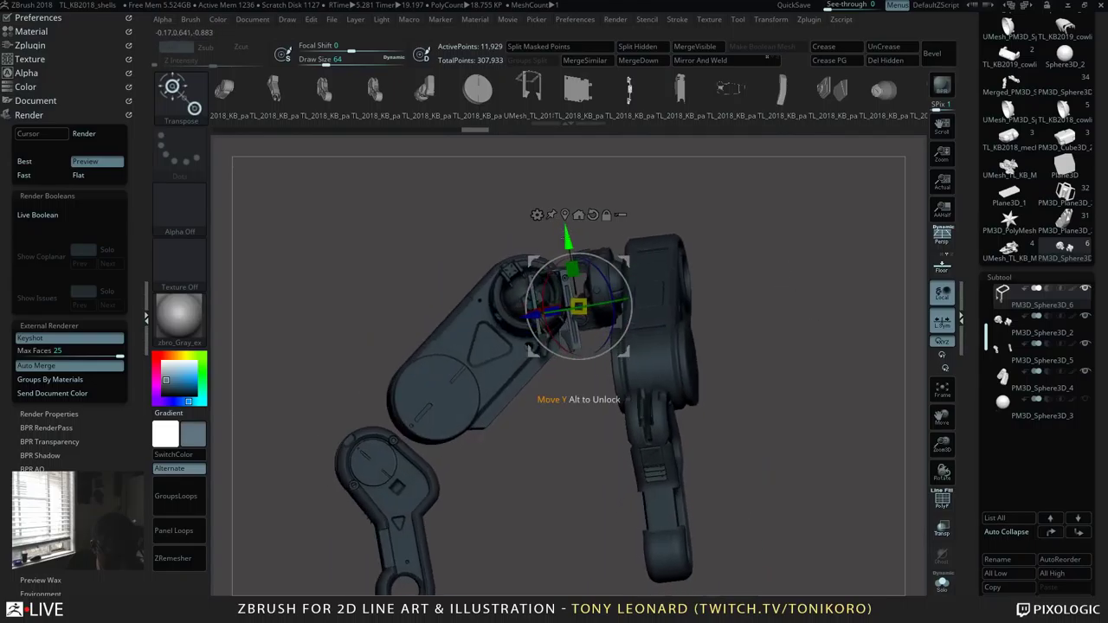
pyautogui.moveTo(568, 235); pyautogui.dragTo(567, 260)
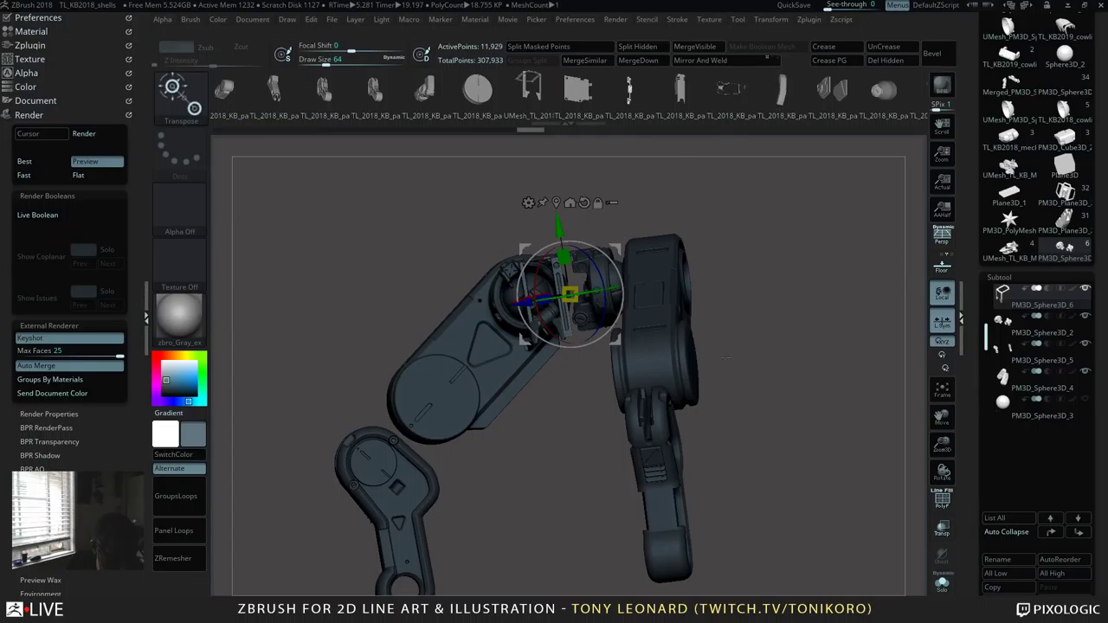
pyautogui.moveTo(799, 307); pyautogui.dragTo(817, 368)
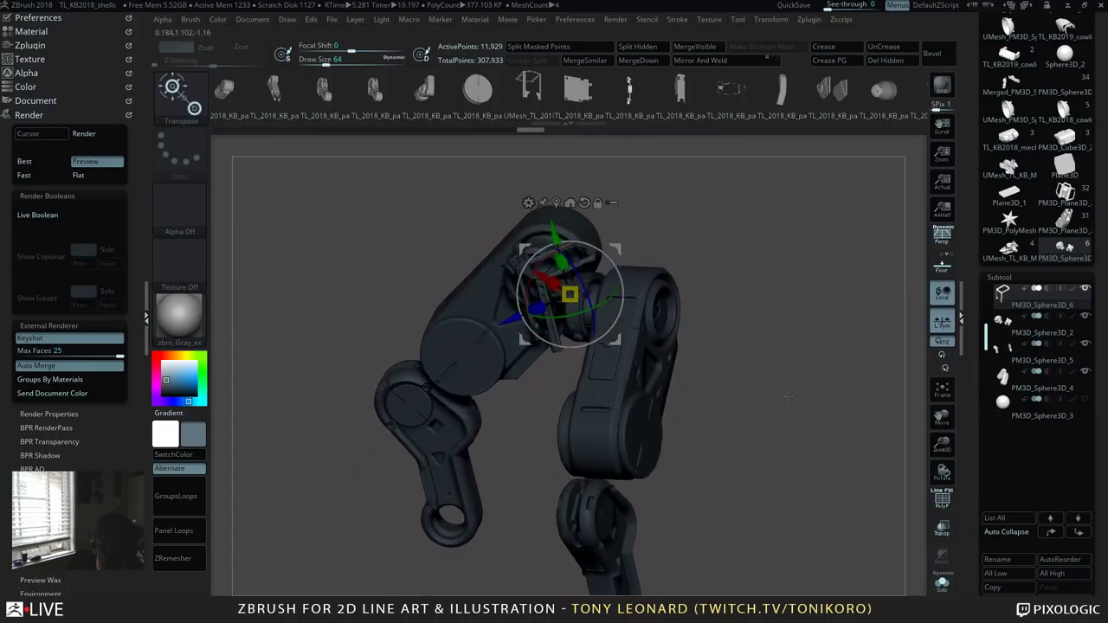
pyautogui.moveTo(787, 397)
pyautogui.mouseDown()
pyautogui.moveTo(779, 431)
pyautogui.moveTo(798, 395)
pyautogui.moveTo(835, 400)
pyautogui.mouseUp()
# Step: Return to Draw mode and check the bracket's fit between the legs from several angles
pyautogui.press('q')
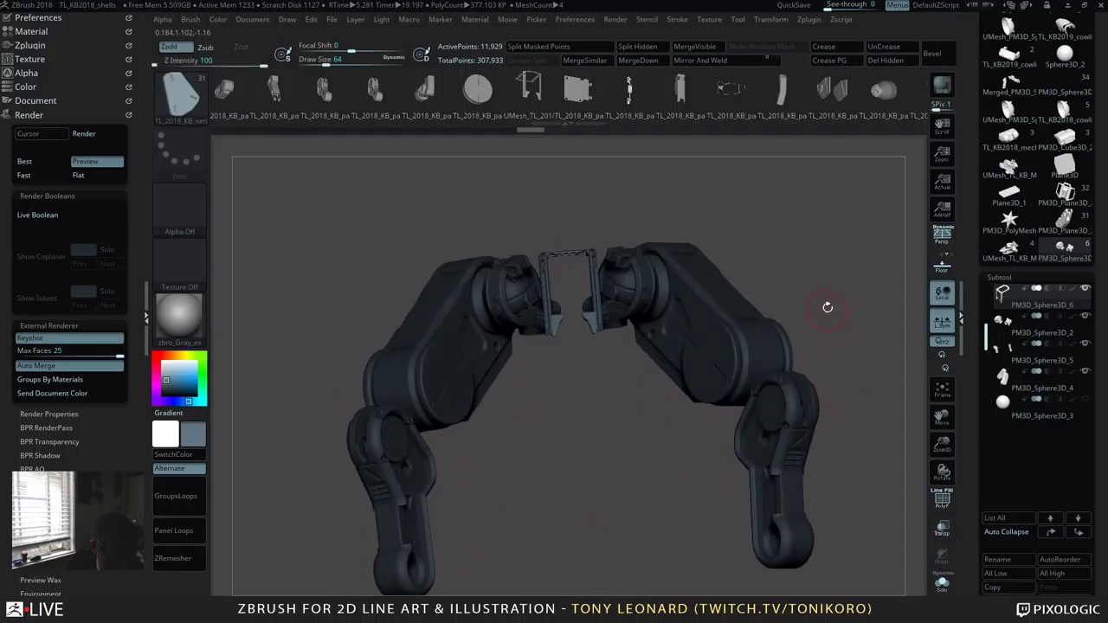
pyautogui.moveTo(828, 307); pyautogui.dragTo(588, 396)
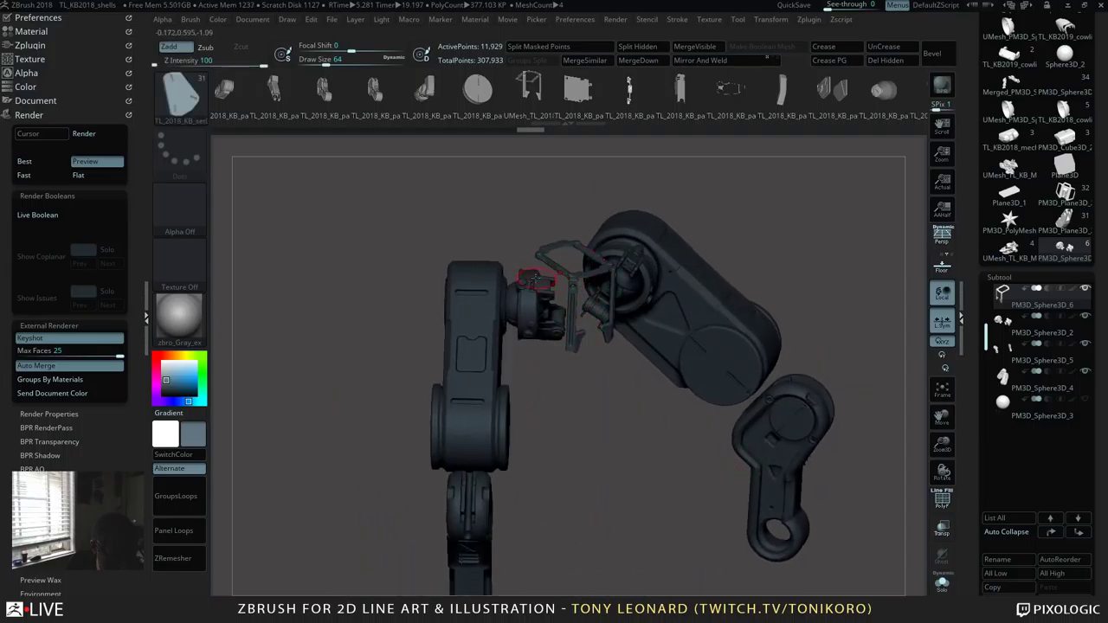
pyautogui.moveTo(645, 357); pyautogui.dragTo(584, 459)
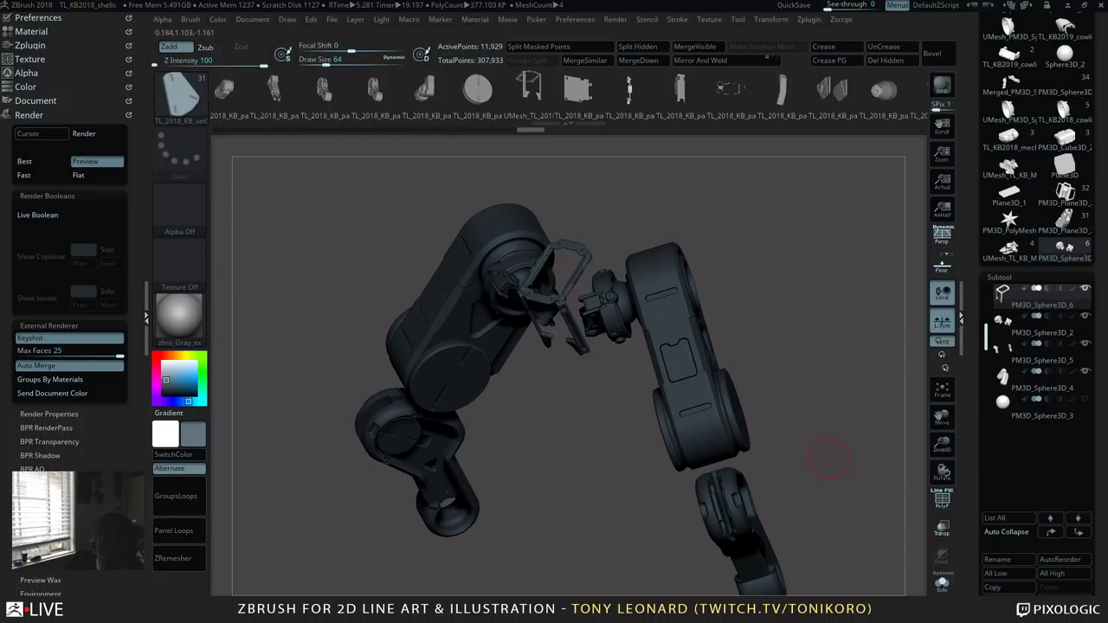
pyautogui.moveTo(827, 459); pyautogui.dragTo(630, 509)
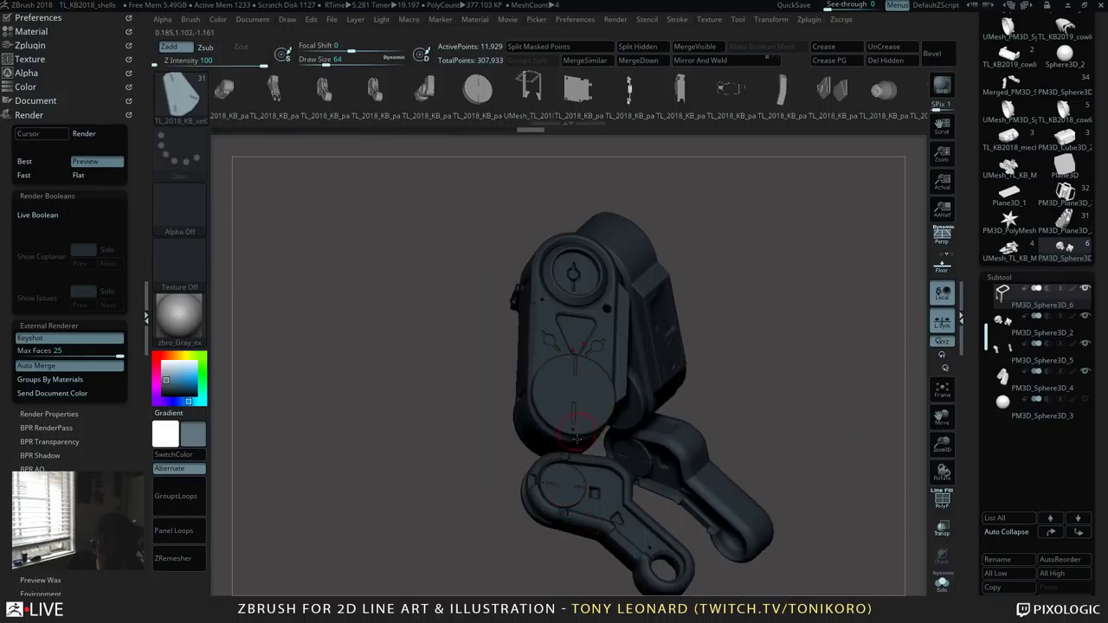
pyautogui.moveTo(829, 396); pyautogui.dragTo(795, 462)
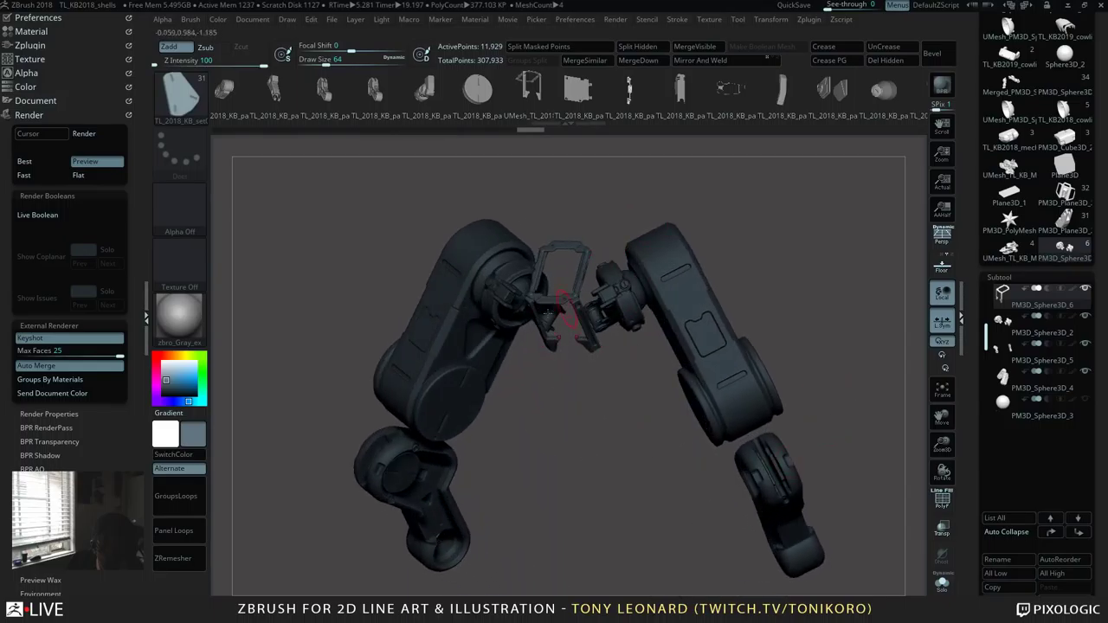
pyautogui.keyDown('shift'); pyautogui.moveTo(824, 324); pyautogui.dragTo(836, 325); pyautogui.keyUp('shift')
pyautogui.moveTo(665, 270); pyautogui.dragTo(560, 268)
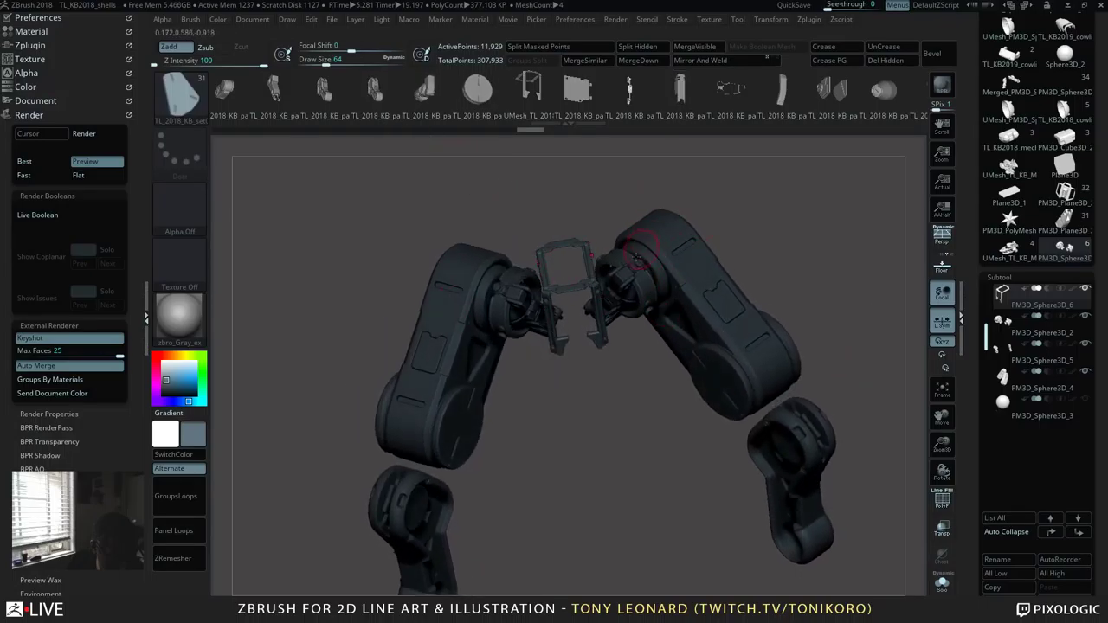
pyautogui.press('b')
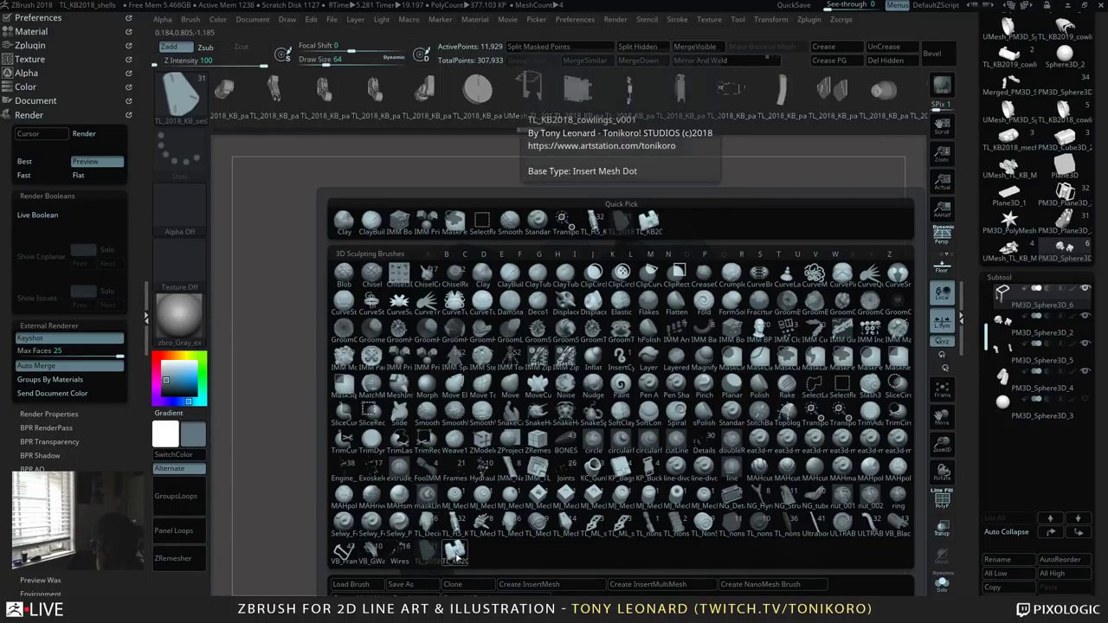
# Step: Insert a mirrored pair of cowling pieces above the gap between the legs, redoing the first attempt
pyautogui.click(454, 554)
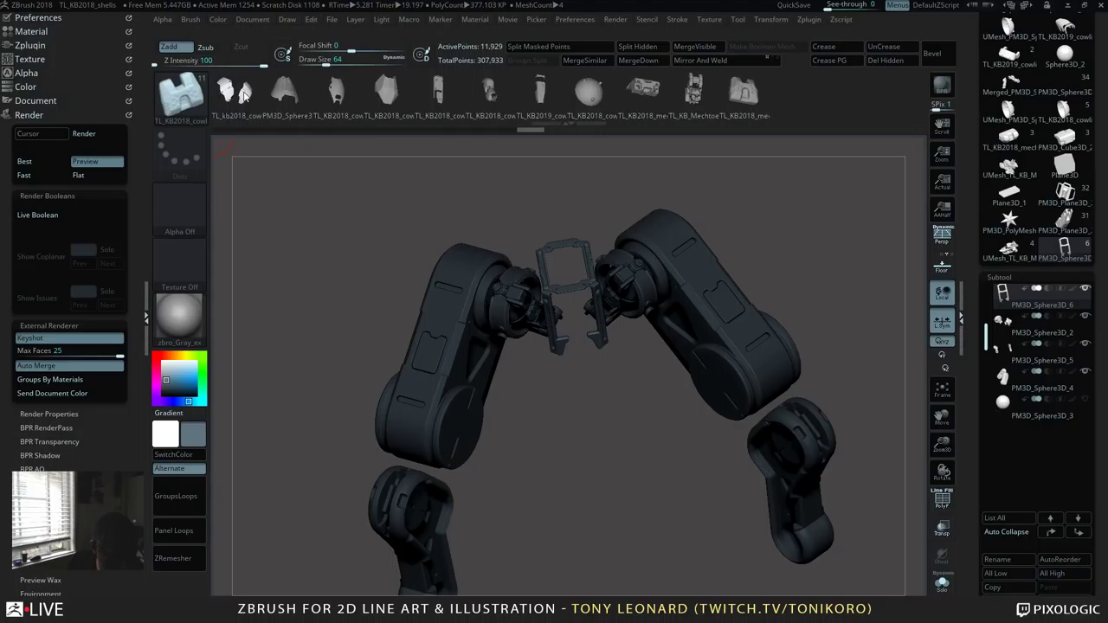
pyautogui.moveTo(627, 475); pyautogui.dragTo(555, 305)
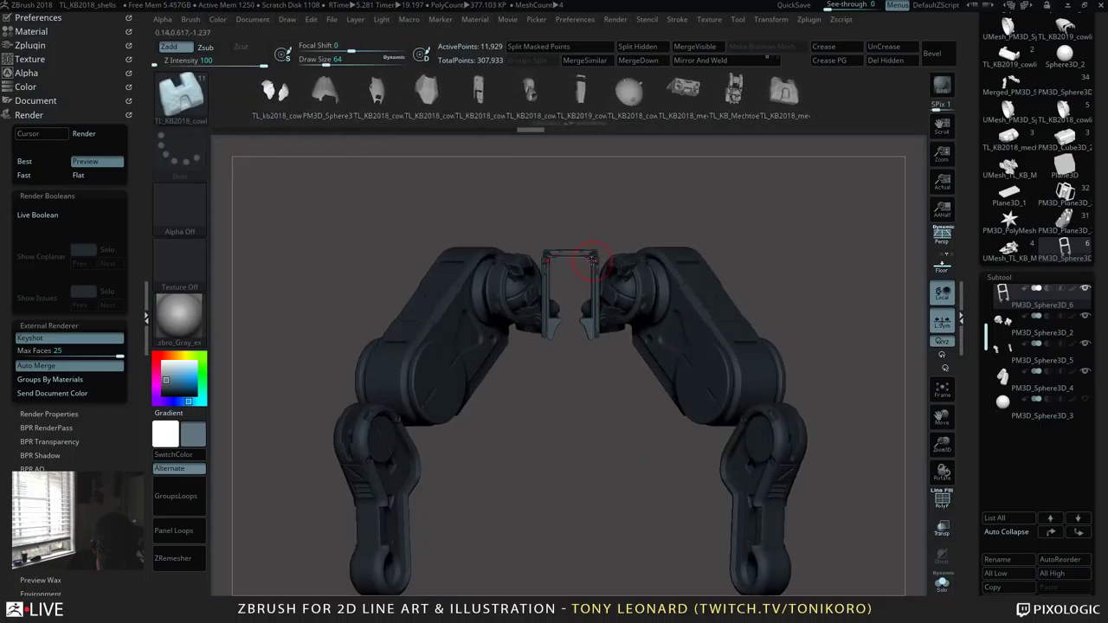
pyautogui.moveTo(594, 260); pyautogui.dragTo(590, 284)
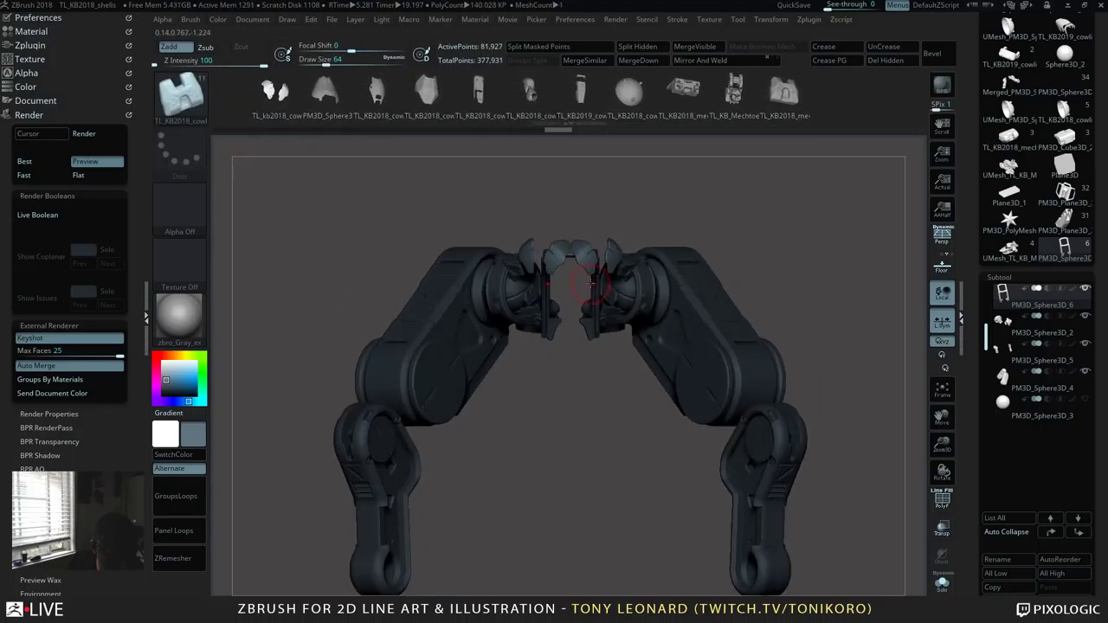
pyautogui.hotkey('ctrl', 'z')
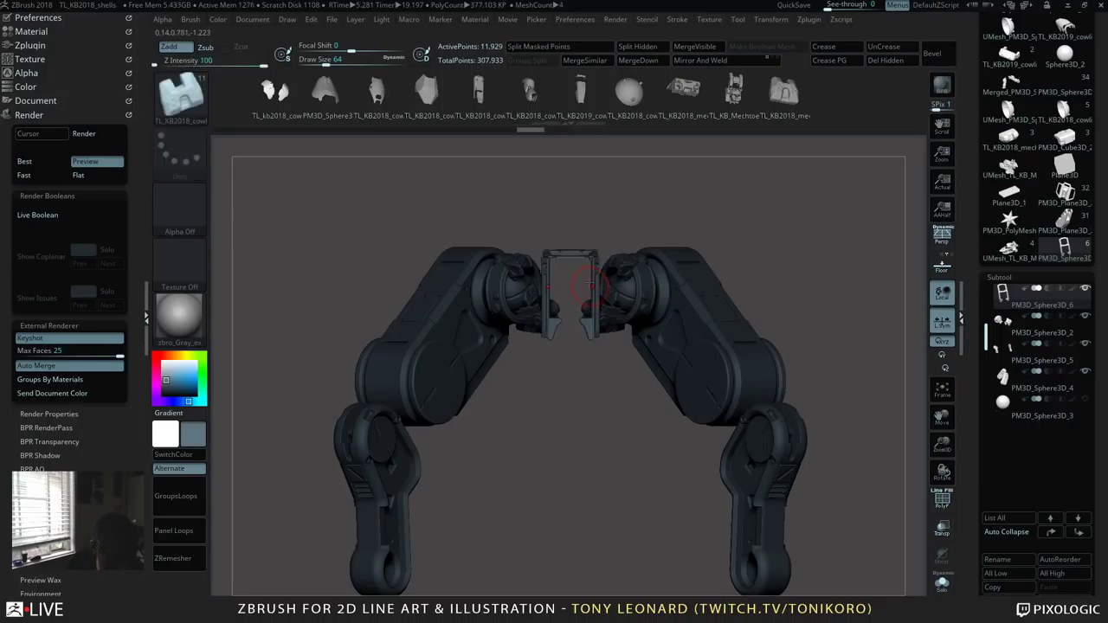
pyautogui.moveTo(571, 252); pyautogui.dragTo(571, 329)
# Step: Shift one new cowling piece down and left with the Move gizmo
pyautogui.moveTo(872, 309); pyautogui.dragTo(811, 295)
pyautogui.press('w')
pyautogui.moveTo(544, 217)
pyautogui.mouseDown()
pyautogui.moveTo(494, 234)
pyautogui.moveTo(547, 216)
pyautogui.mouseUp()
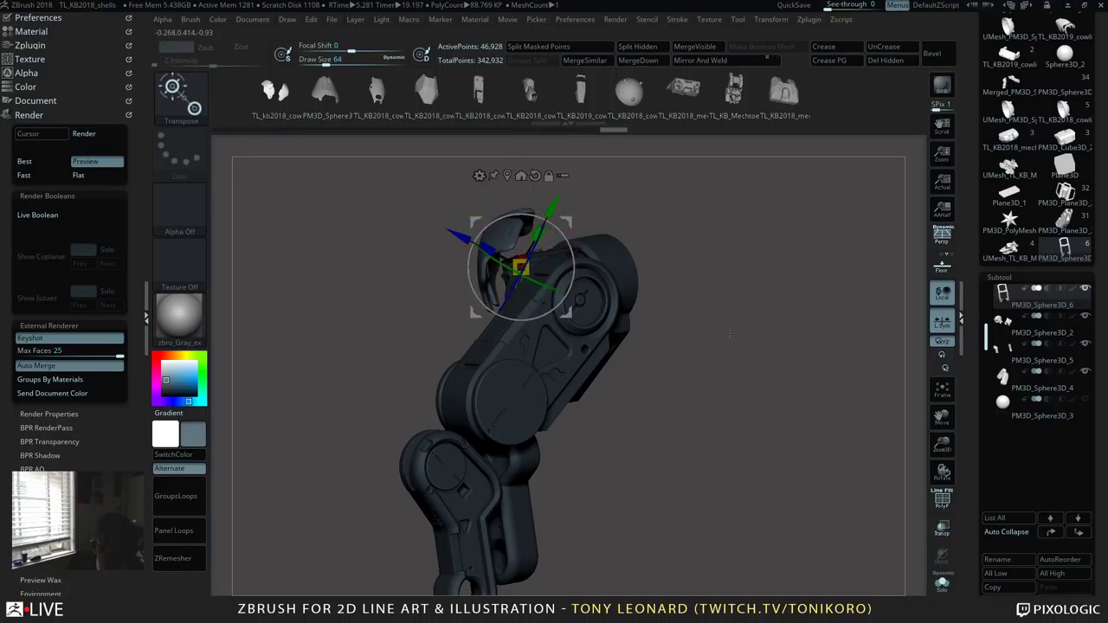
# Step: Tilt the hip joint piece about 6°, shift it along Y, turn it about 25°, then return to Draw mode
pyautogui.moveTo(458, 232); pyautogui.dragTo(488, 215)
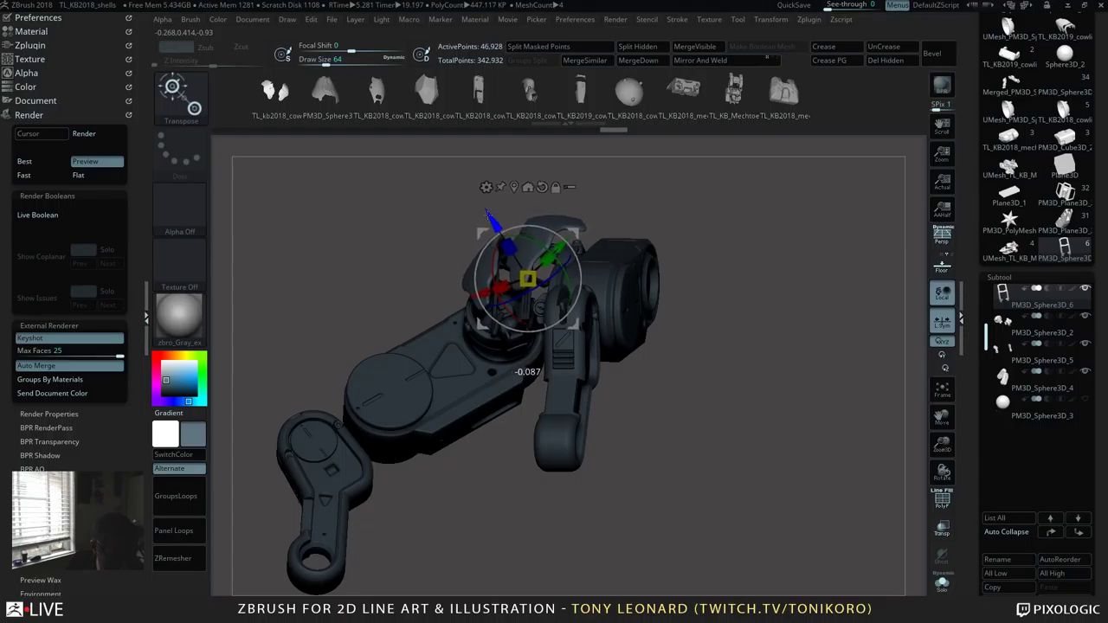
pyautogui.moveTo(554, 364); pyautogui.dragTo(619, 345)
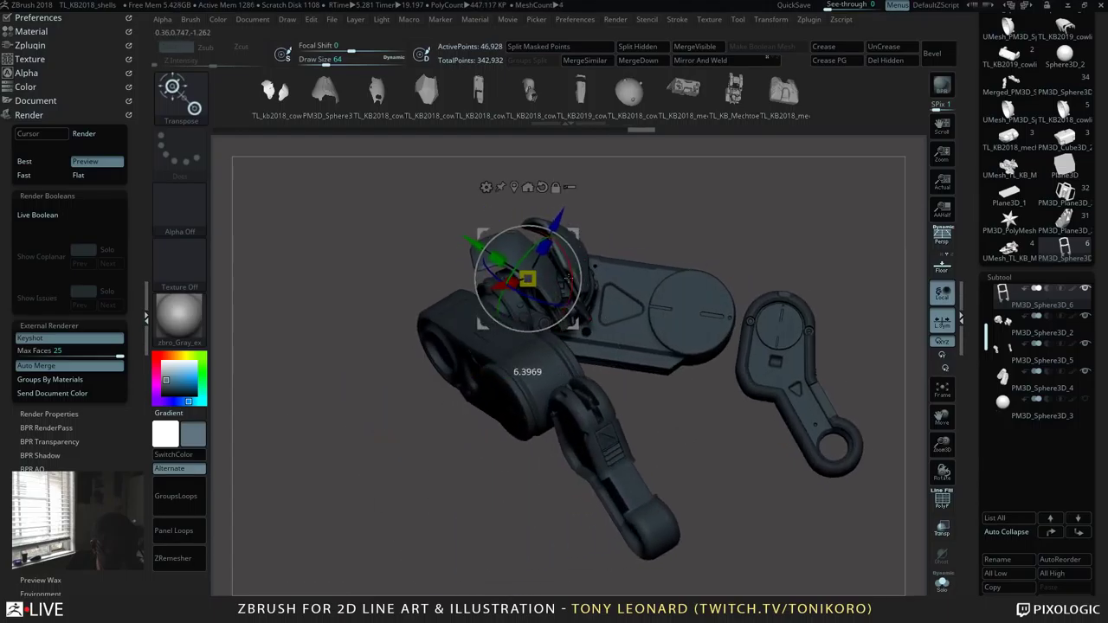
pyautogui.moveTo(567, 277); pyautogui.dragTo(572, 278)
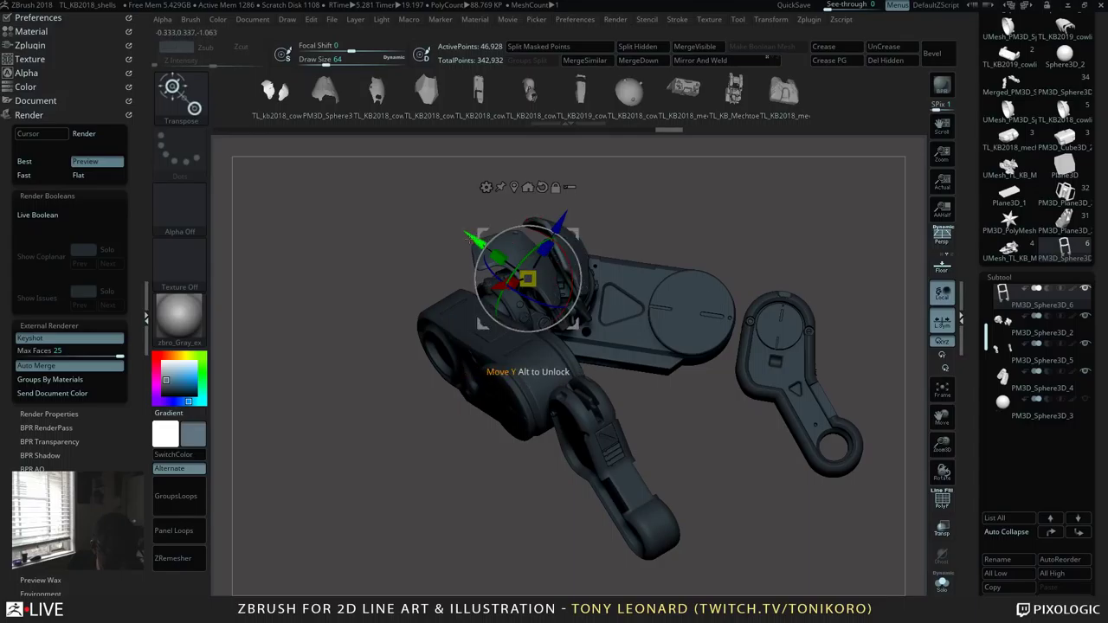
pyautogui.moveTo(468, 236); pyautogui.dragTo(475, 245)
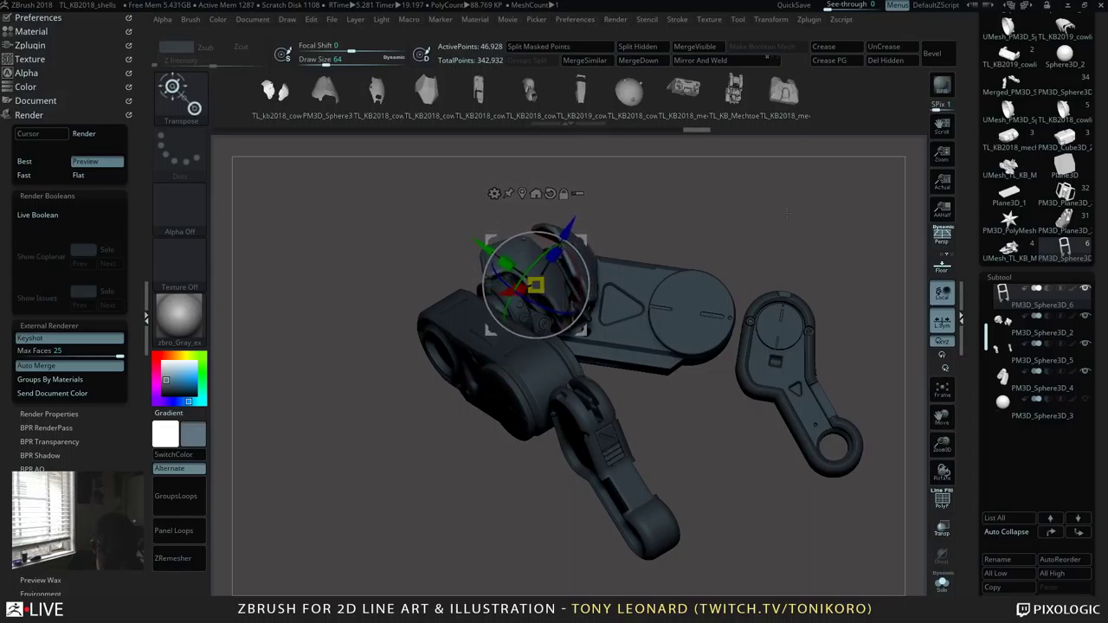
pyautogui.moveTo(762, 312); pyautogui.dragTo(760, 247)
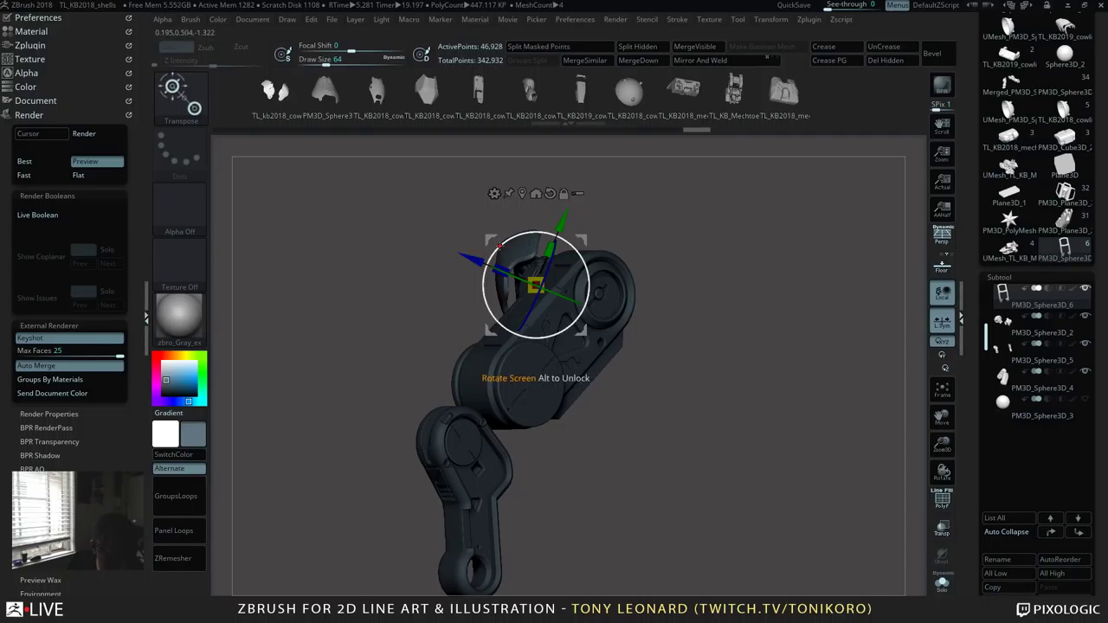
pyautogui.moveTo(499, 247); pyautogui.dragTo(466, 288)
pyautogui.moveTo(623, 290); pyautogui.dragTo(833, 264)
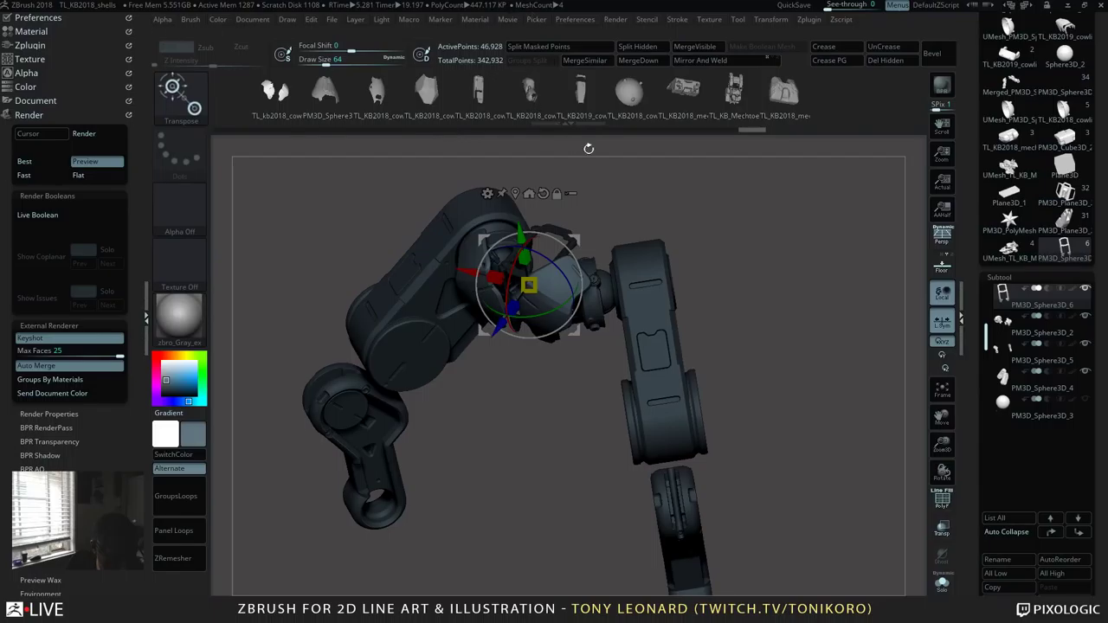
pyautogui.press('q')
pyautogui.moveTo(800, 337)
pyautogui.mouseDown()
pyautogui.moveTo(809, 317)
pyautogui.moveTo(495, 219)
pyautogui.mouseUp()
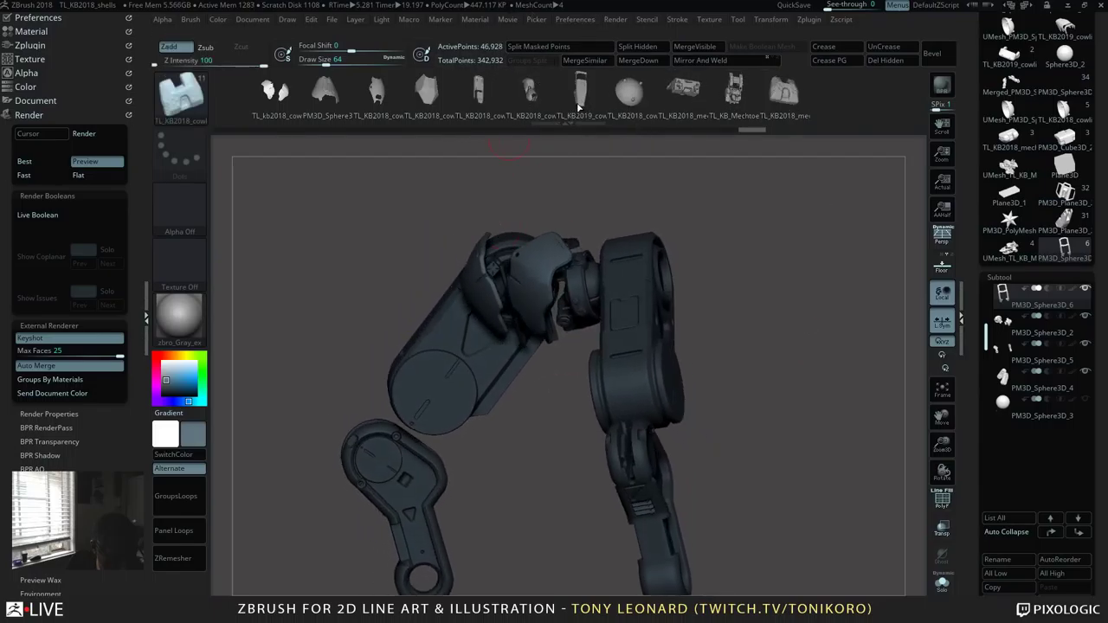
# Step: Draw cowling armour shells onto the thigh with the cowling insert mesh brush
pyautogui.click(377, 92)
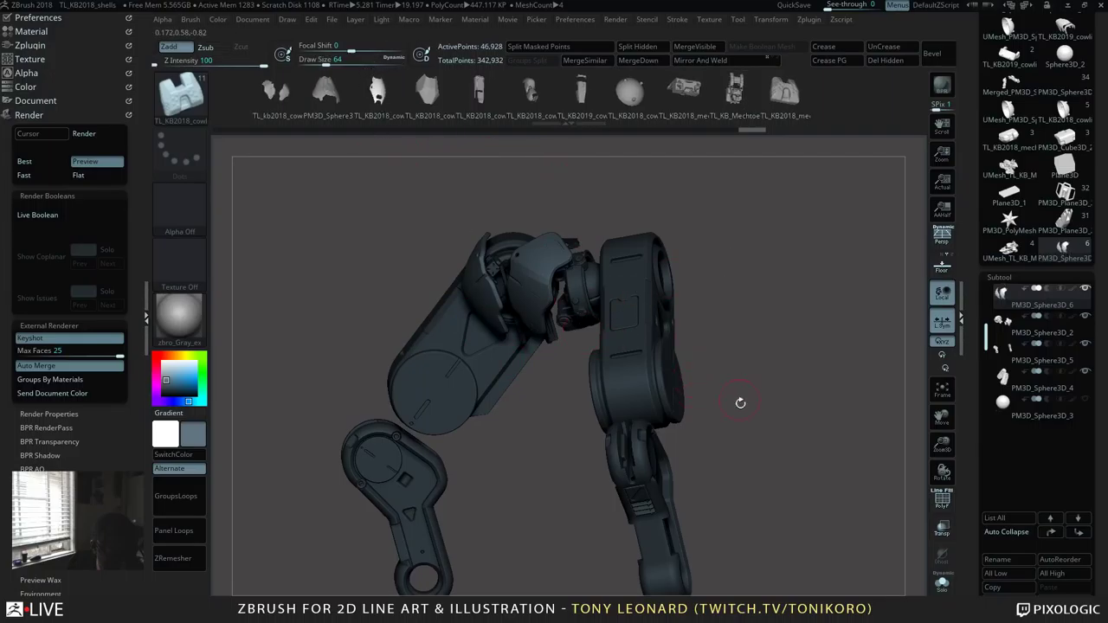
pyautogui.moveTo(740, 402); pyautogui.dragTo(762, 364)
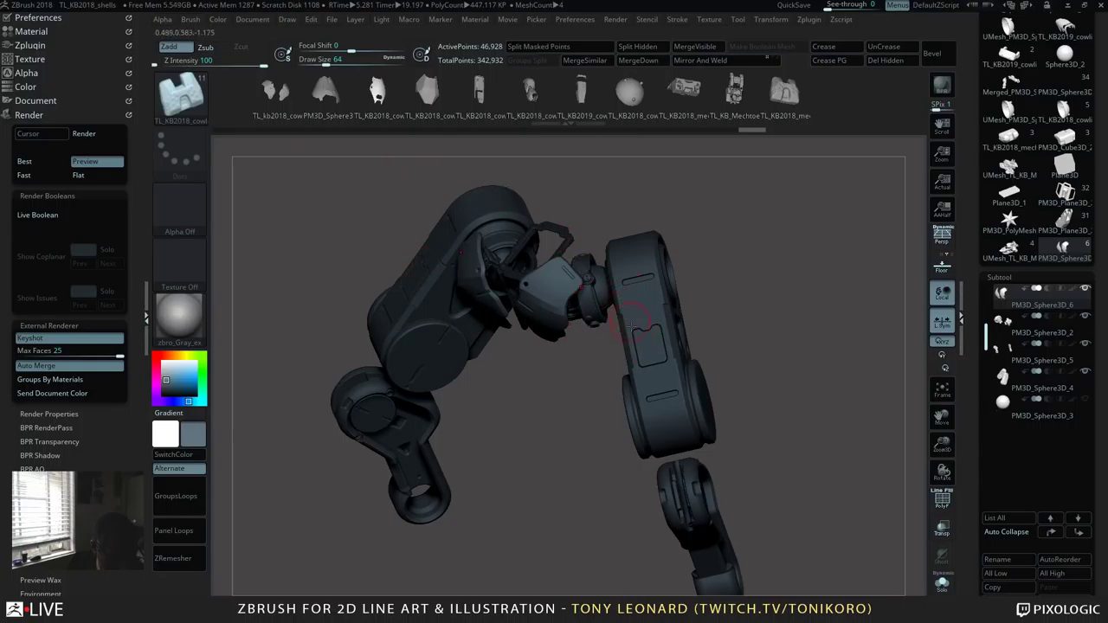
pyautogui.moveTo(646, 328); pyautogui.dragTo(668, 416)
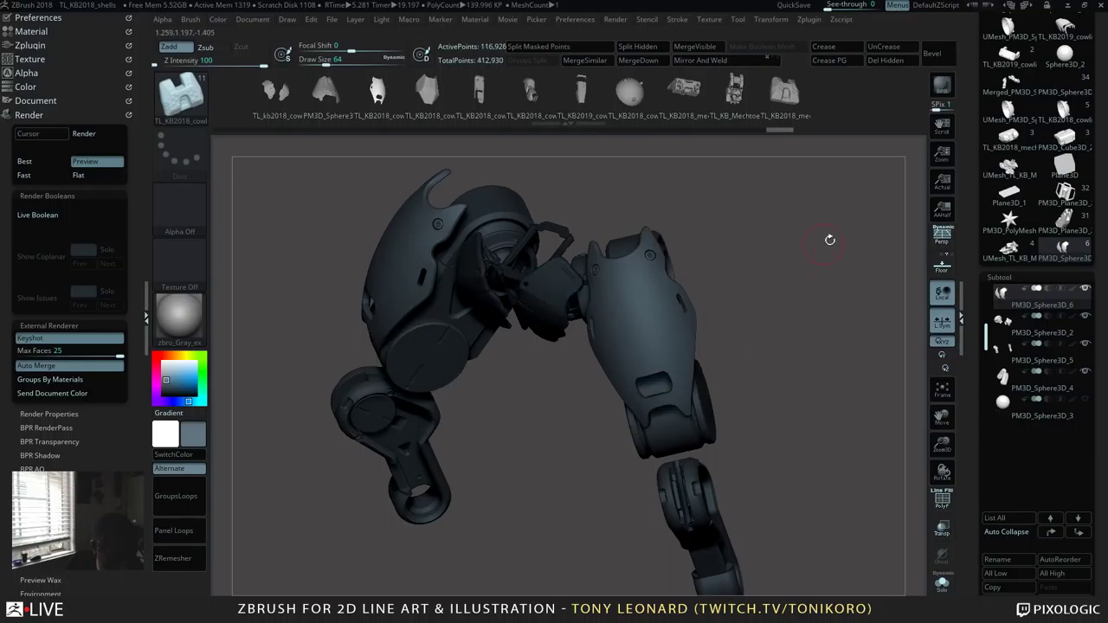
pyautogui.moveTo(812, 426); pyautogui.dragTo(804, 291)
# Step: Tilt the armour cover about 4°, slide it down its axis, and enlarge it
pyautogui.press('w')
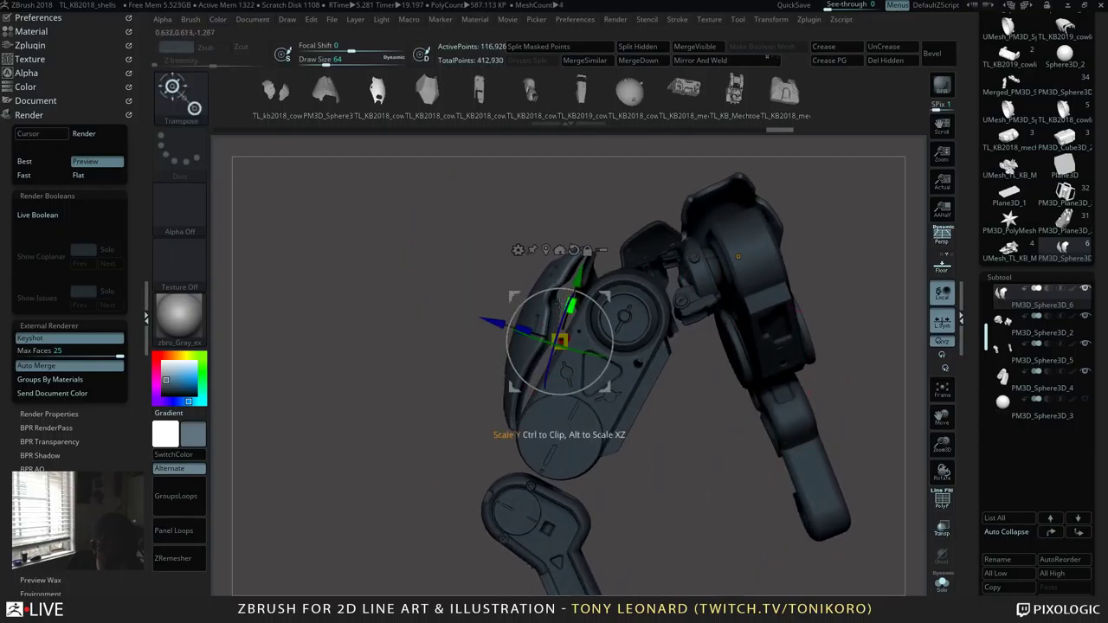
pyautogui.moveTo(521, 381); pyautogui.dragTo(517, 397)
pyautogui.moveTo(589, 279); pyautogui.dragTo(581, 297)
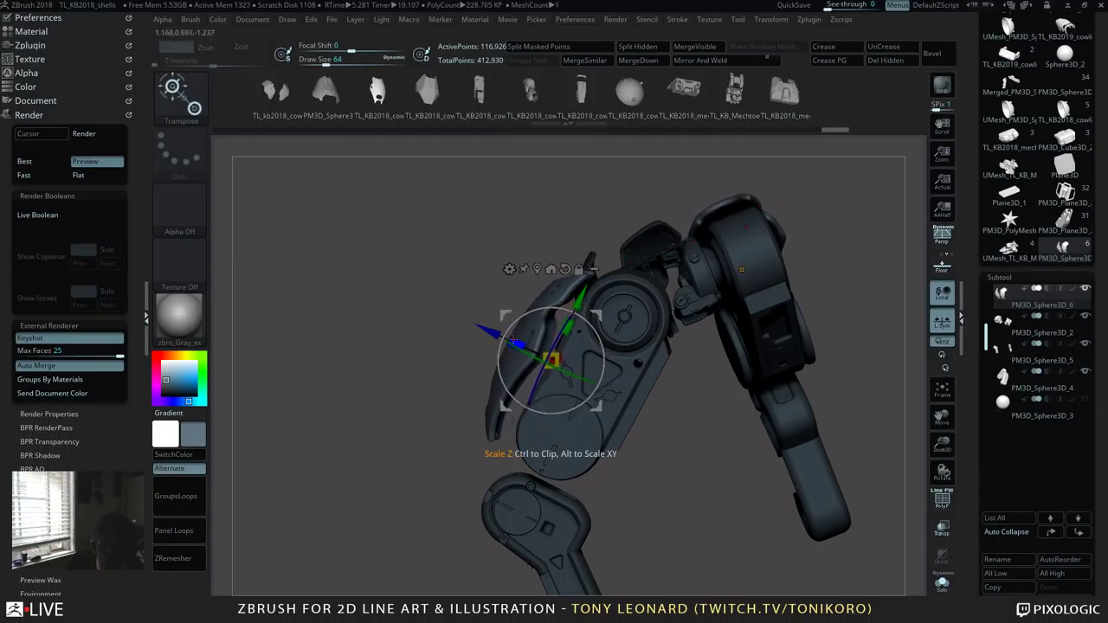
pyautogui.moveTo(553, 360); pyautogui.dragTo(569, 372)
pyautogui.moveTo(675, 433); pyautogui.dragTo(589, 379)
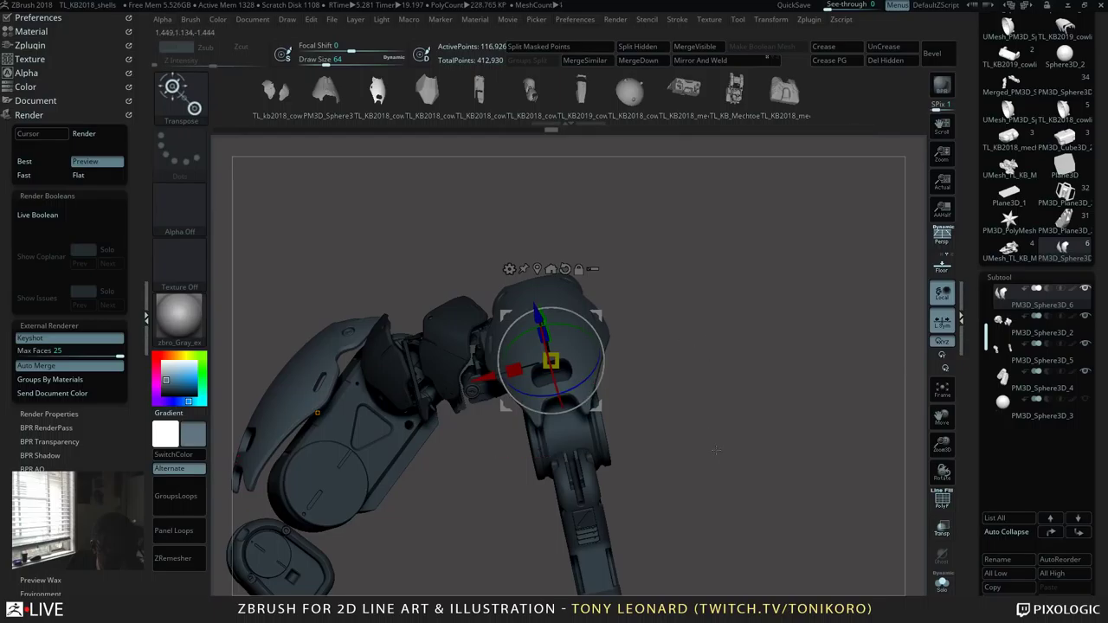
pyautogui.moveTo(716, 449); pyautogui.dragTo(780, 340)
# Step: Select the shoulder piece and nudge it slightly along its axis to fit
pyautogui.moveTo(758, 433); pyautogui.dragTo(384, 392)
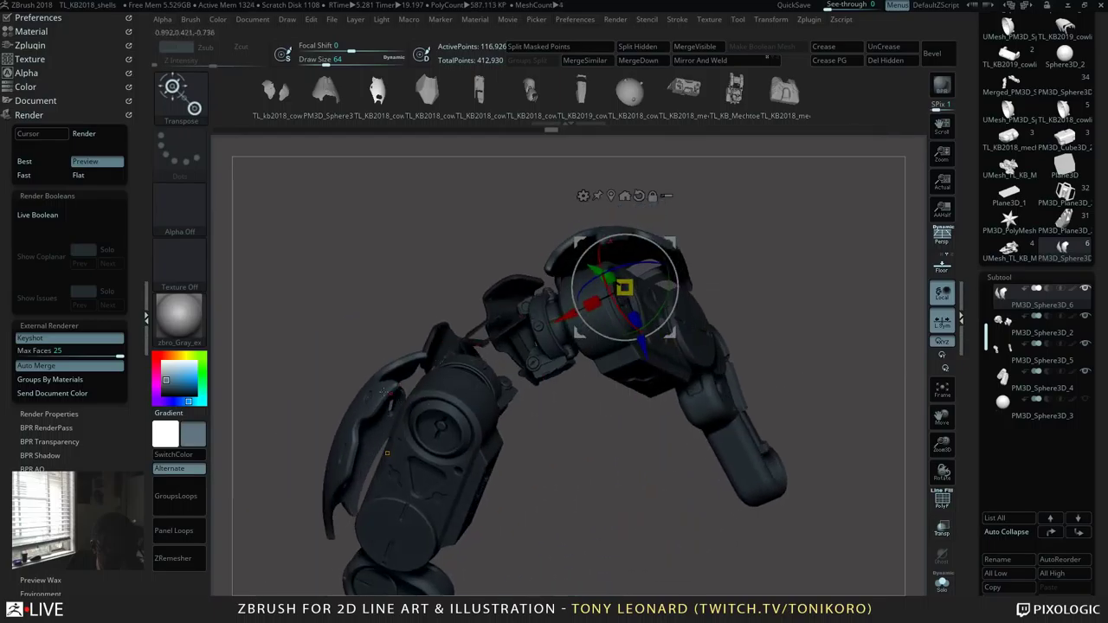
pyautogui.moveTo(415, 455); pyautogui.dragTo(345, 359)
pyautogui.moveTo(357, 410); pyautogui.dragTo(519, 398)
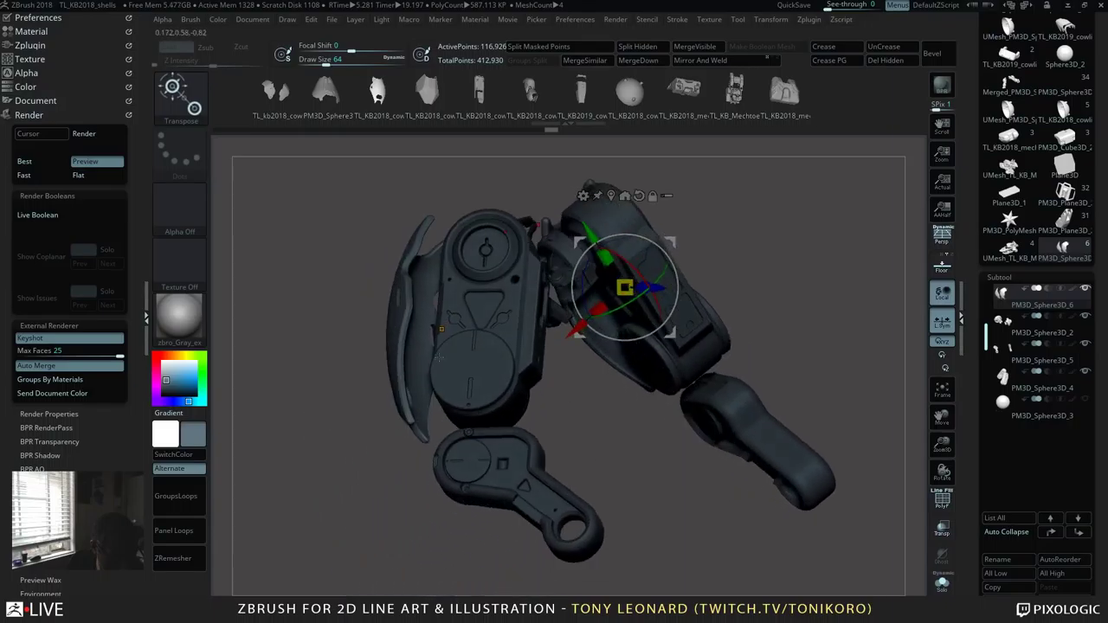
pyautogui.click(450, 381)
pyautogui.moveTo(625, 287); pyautogui.dragTo(723, 466)
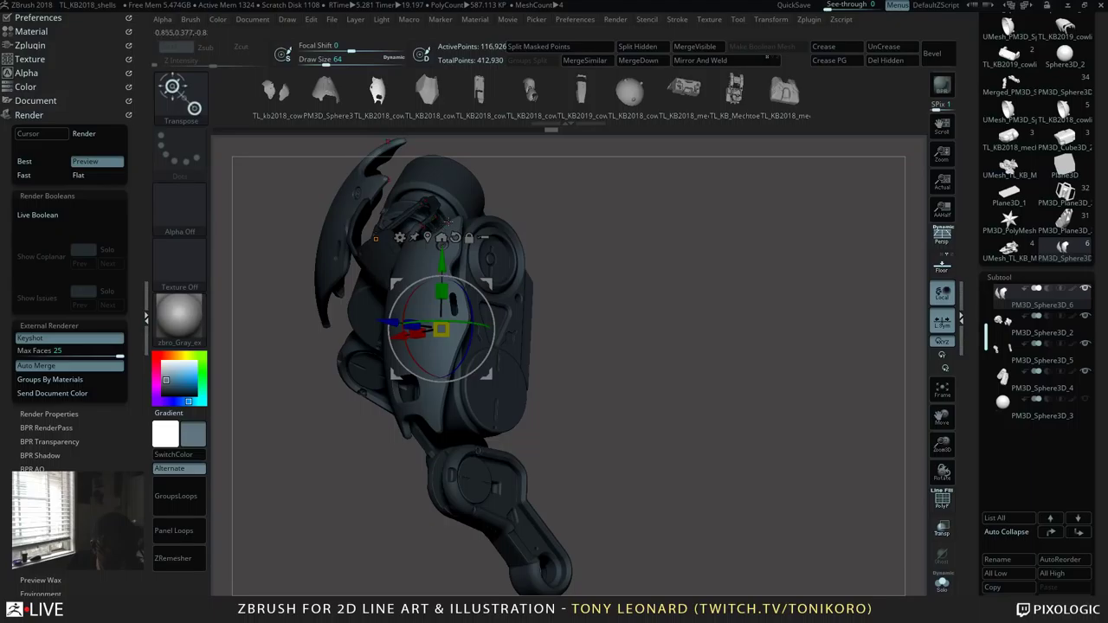
pyautogui.moveTo(434, 260); pyautogui.dragTo(494, 197)
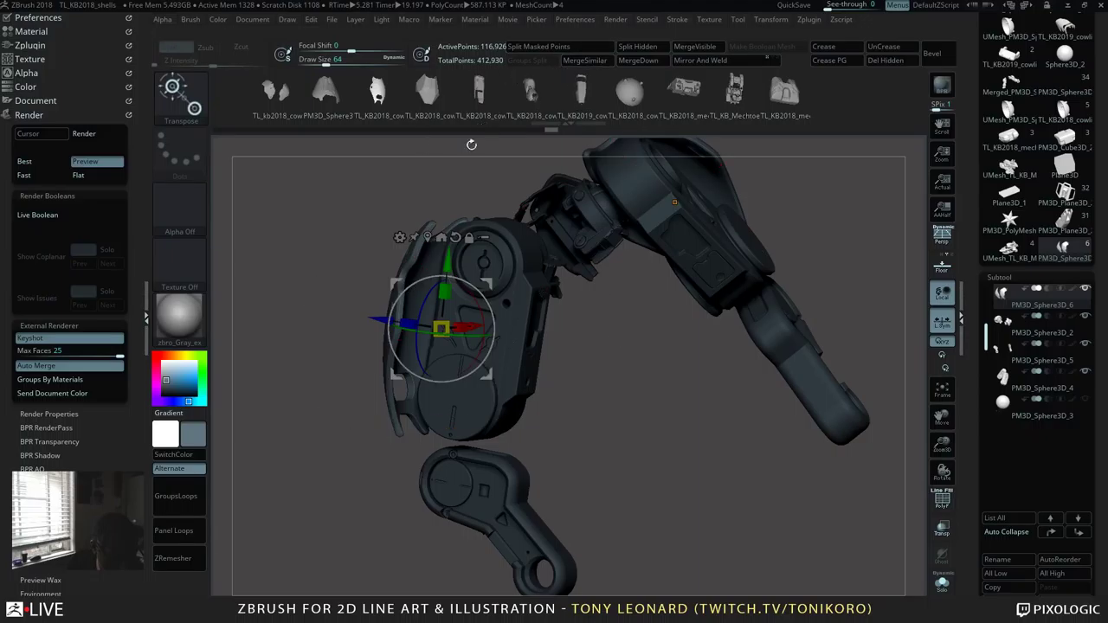
pyautogui.moveTo(472, 145); pyautogui.dragTo(870, 202)
pyautogui.moveTo(381, 306); pyautogui.dragTo(389, 295)
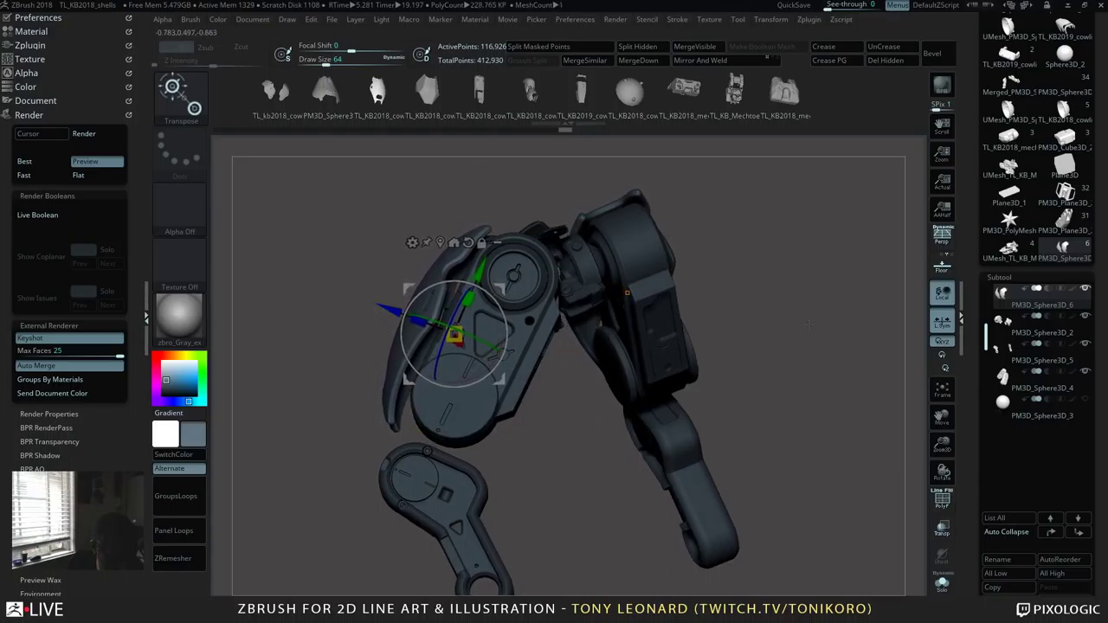
pyautogui.moveTo(810, 325)
pyautogui.mouseDown()
pyautogui.moveTo(797, 329)
pyautogui.moveTo(812, 323)
pyautogui.mouseUp()
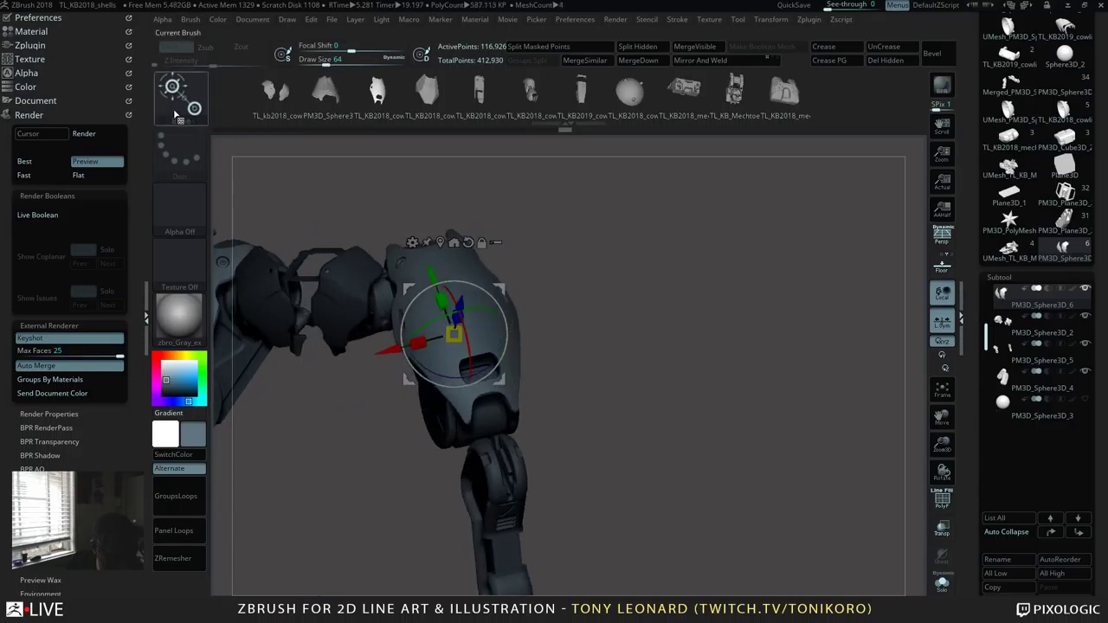
# Step: Try to split the masked armour off with Split Masked Points, which is refused
pyautogui.press('q')
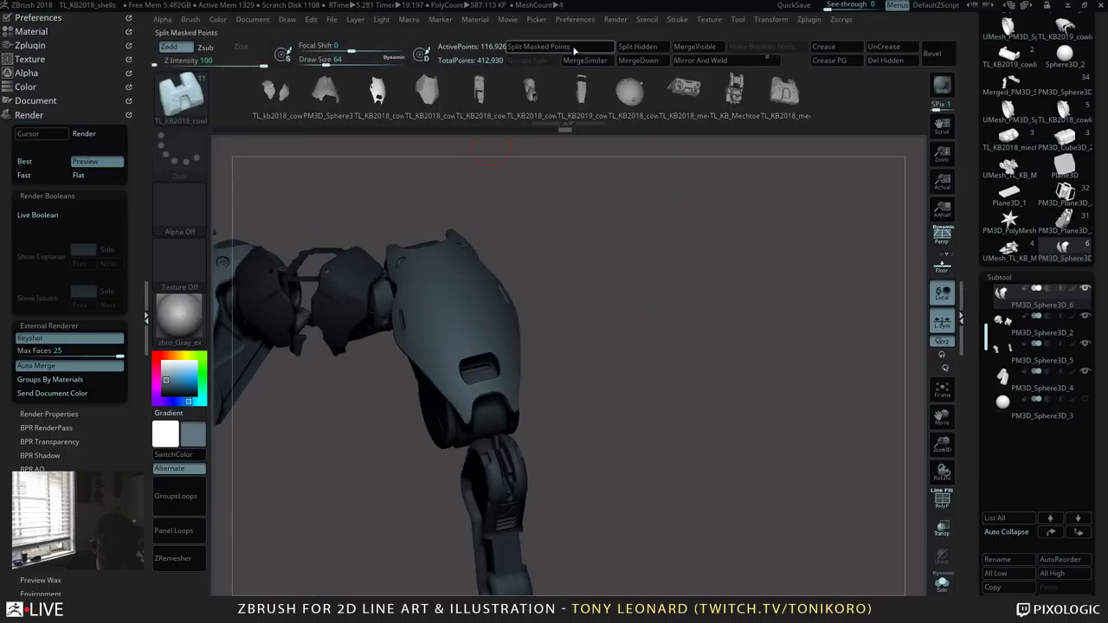
pyautogui.click(546, 46)
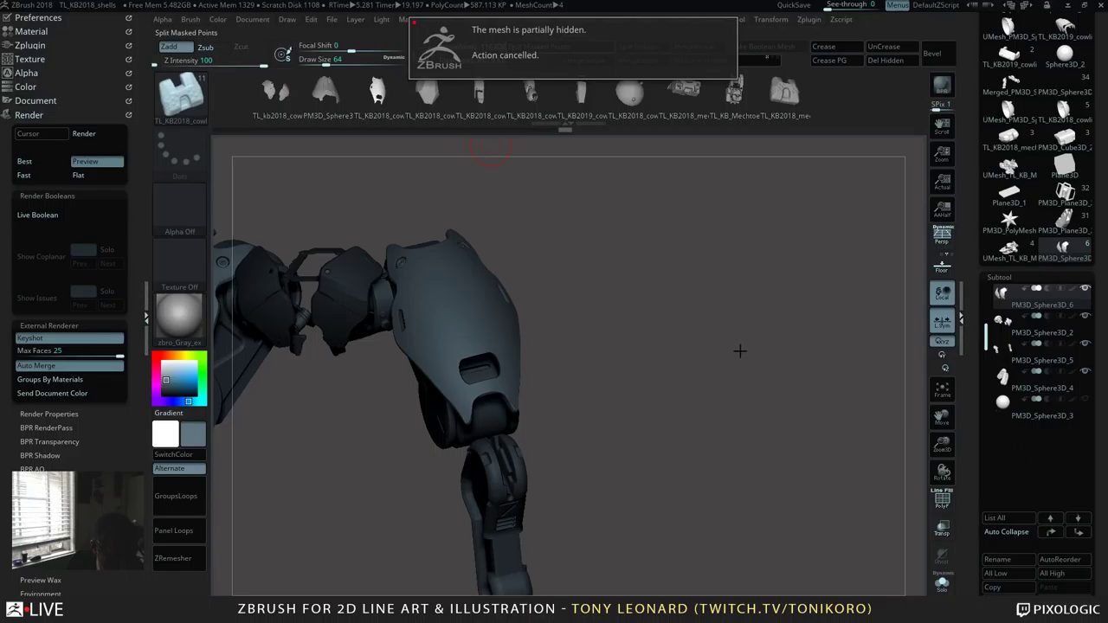
pyautogui.moveTo(757, 378); pyautogui.dragTo(737, 404)
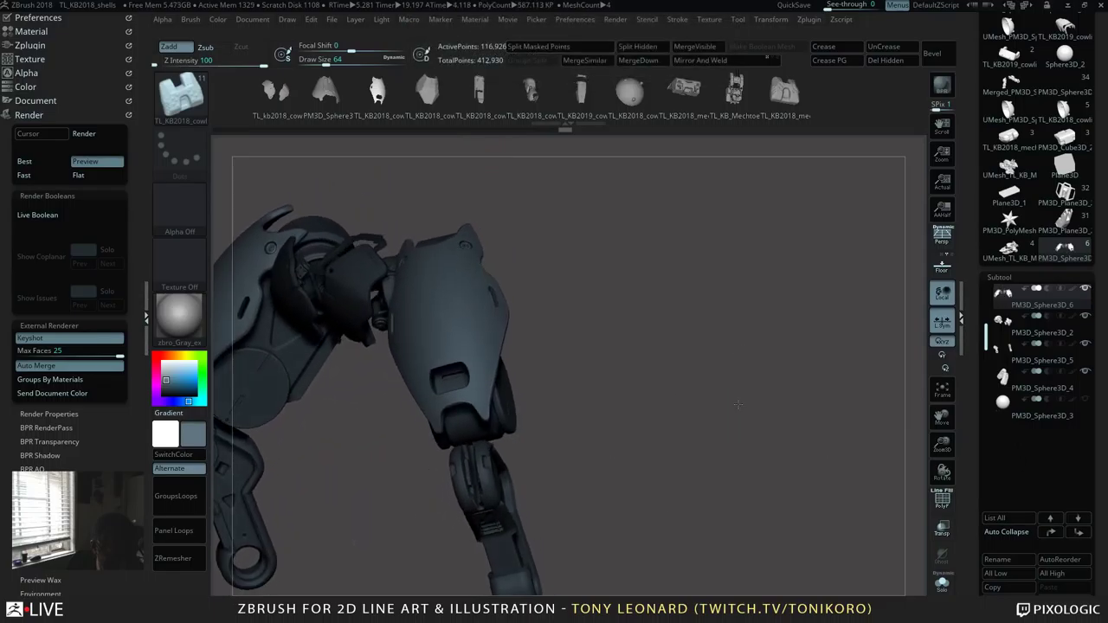
pyautogui.click(598, 49)
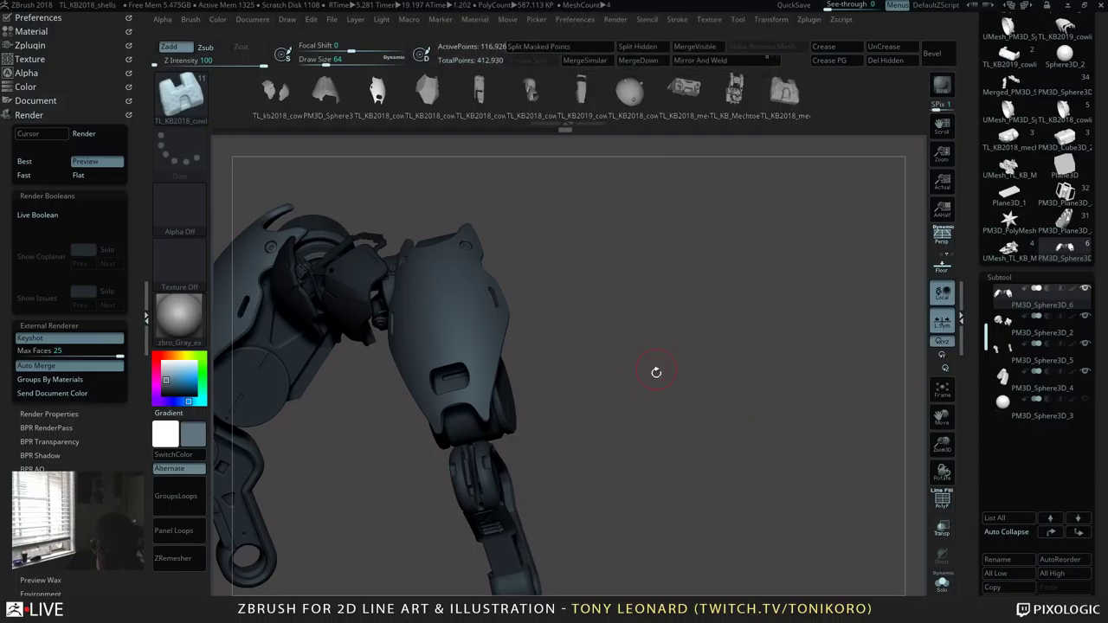
# Step: Clear the mask from the whole leg and zoom in on the hip area
pyautogui.press('ctrl')
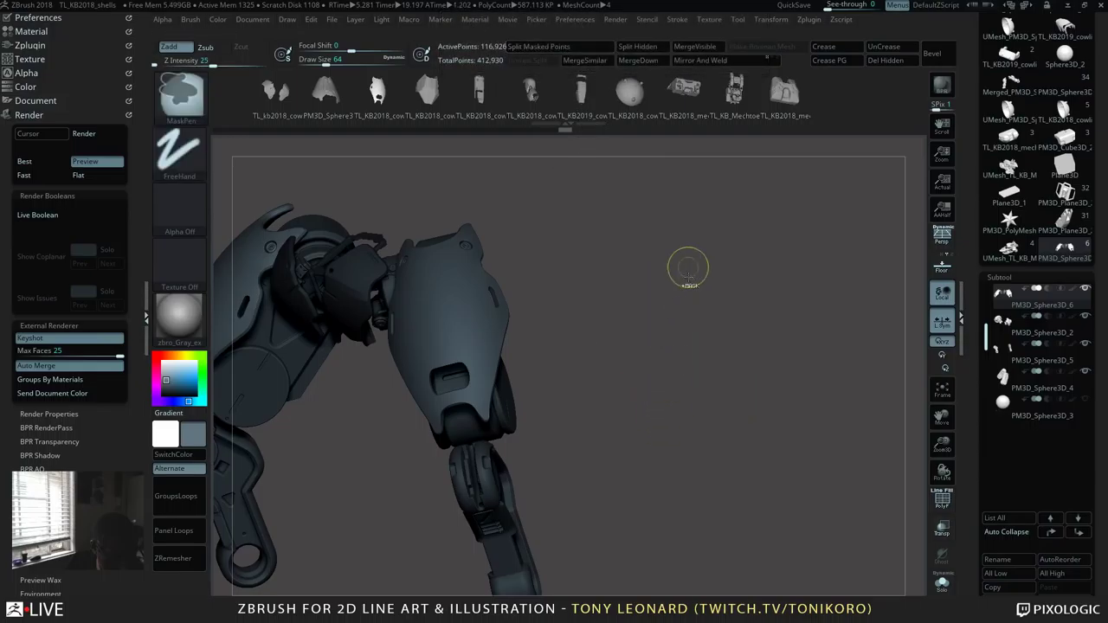
pyautogui.keyDown('ctrl'); pyautogui.moveTo(690, 321); pyautogui.dragTo(696, 451); pyautogui.keyUp('ctrl')
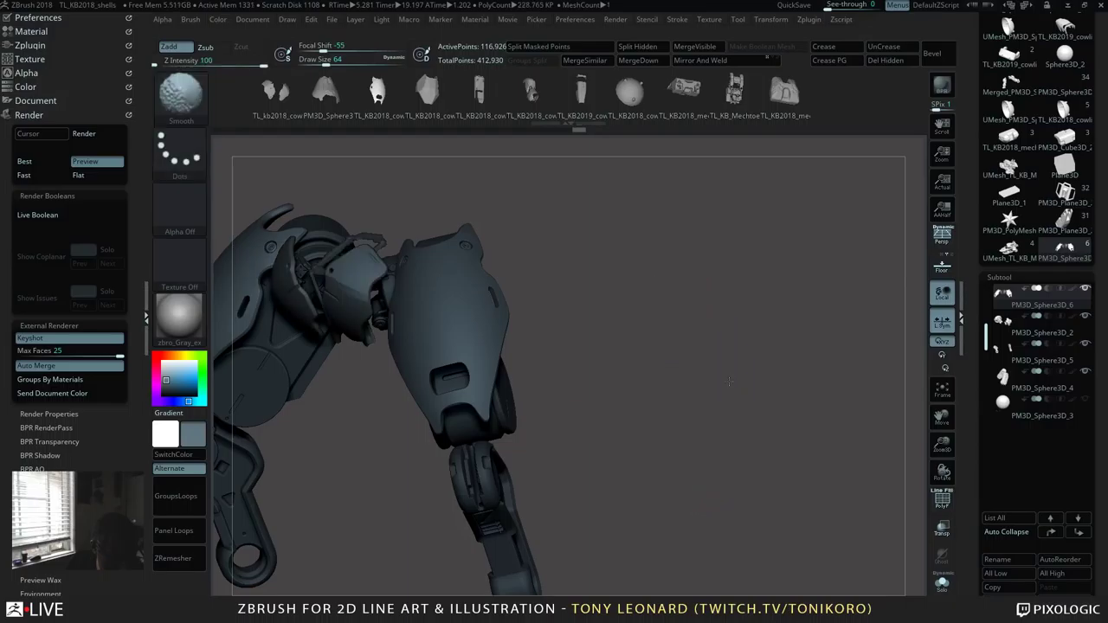
pyautogui.keyDown('ctrl'); pyautogui.moveTo(731, 349); pyautogui.dragTo(737, 383, button='right'); pyautogui.keyUp('ctrl')
pyautogui.moveTo(600, 540); pyautogui.dragTo(750, 195)
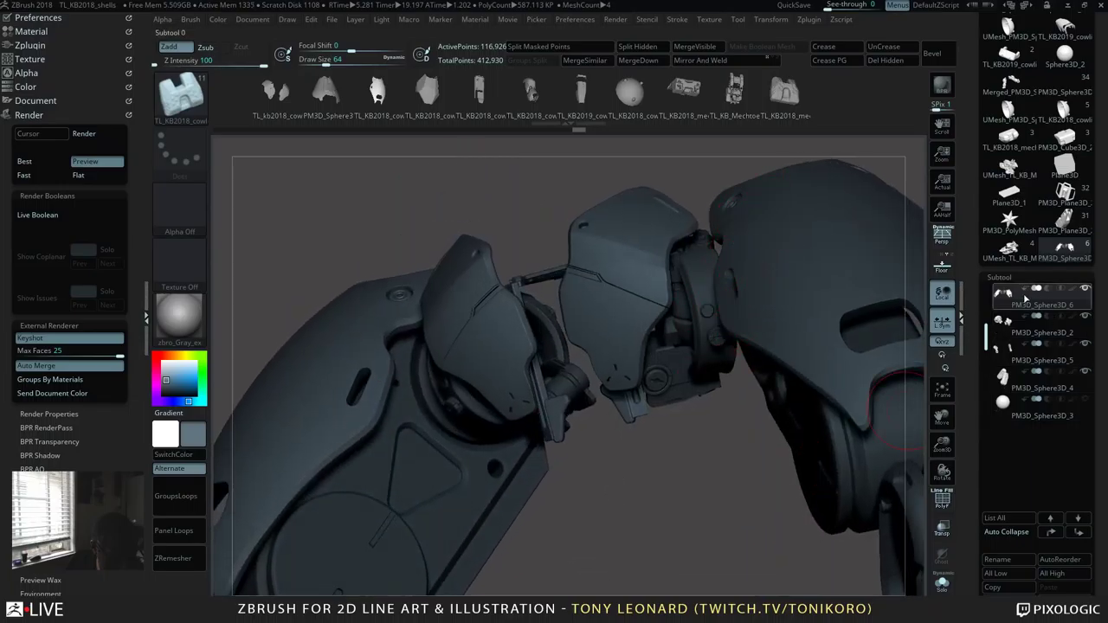
# Step: Show polygroups, select and isolate the green hip armor plate with Transpose Move, and view it from below
pyautogui.moveTo(1017, 323)
pyautogui.hotkey('shift', 'f')
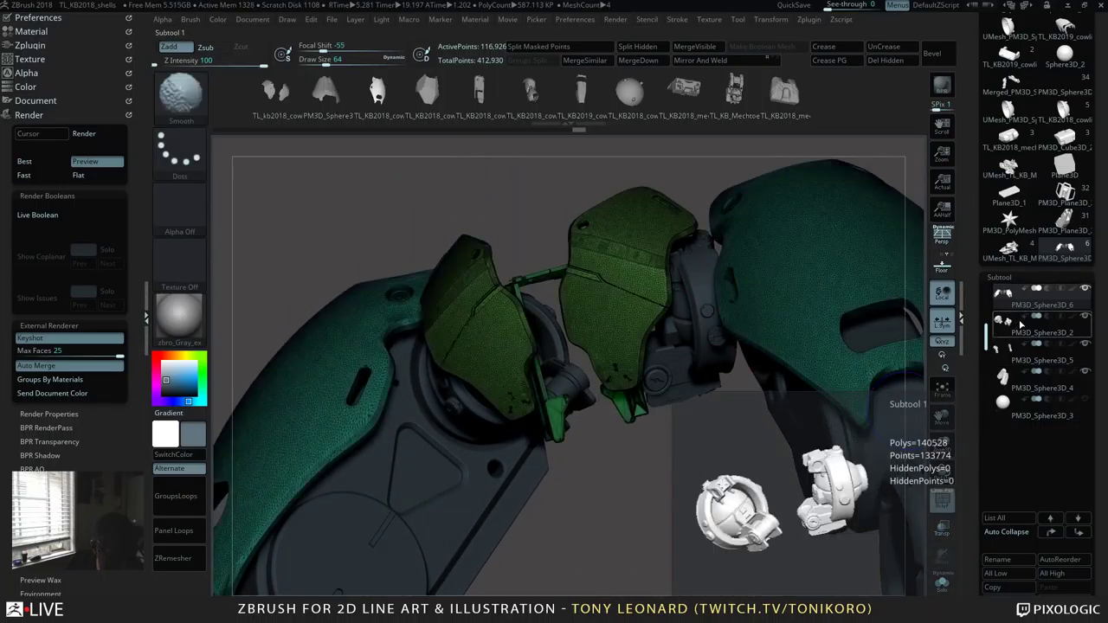
pyautogui.press('w')
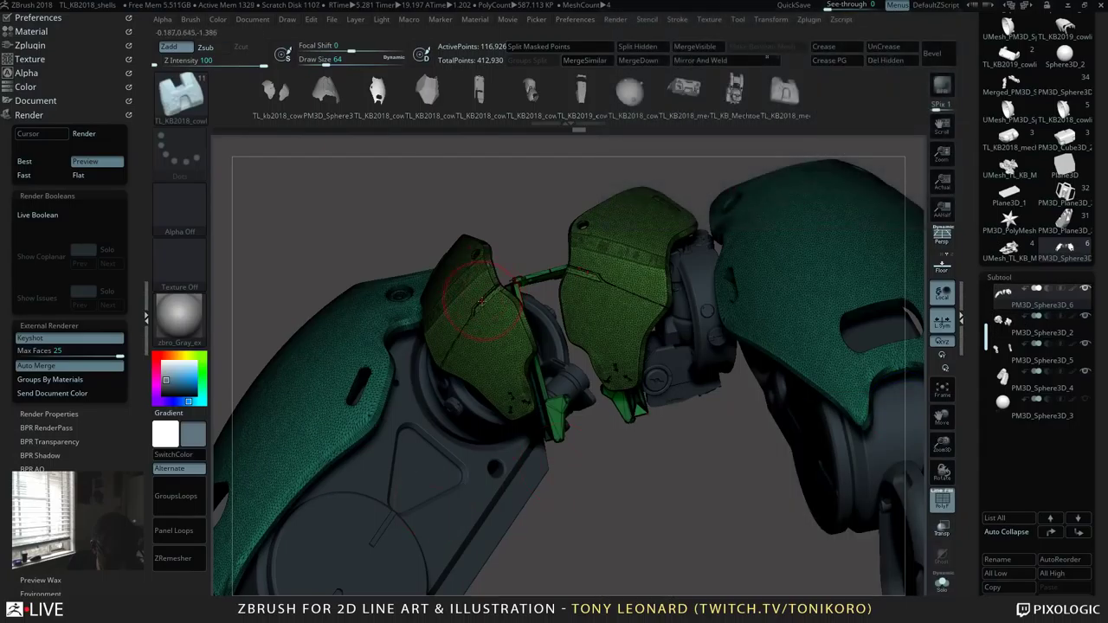
pyautogui.click(617, 261)
pyautogui.click(621, 371)
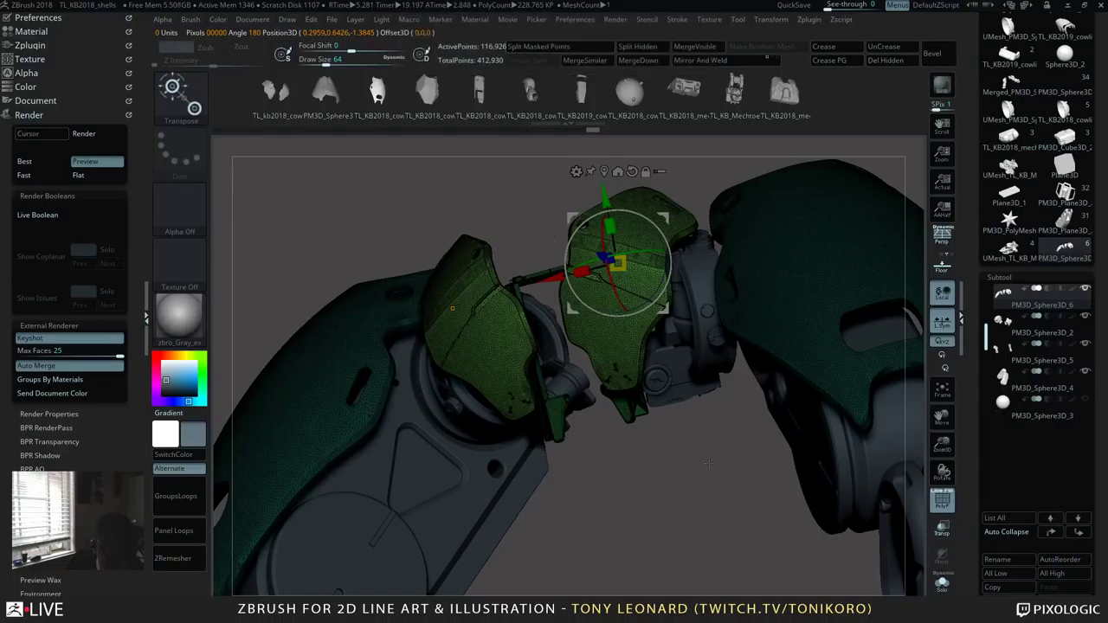
pyautogui.moveTo(708, 463); pyautogui.dragTo(724, 496)
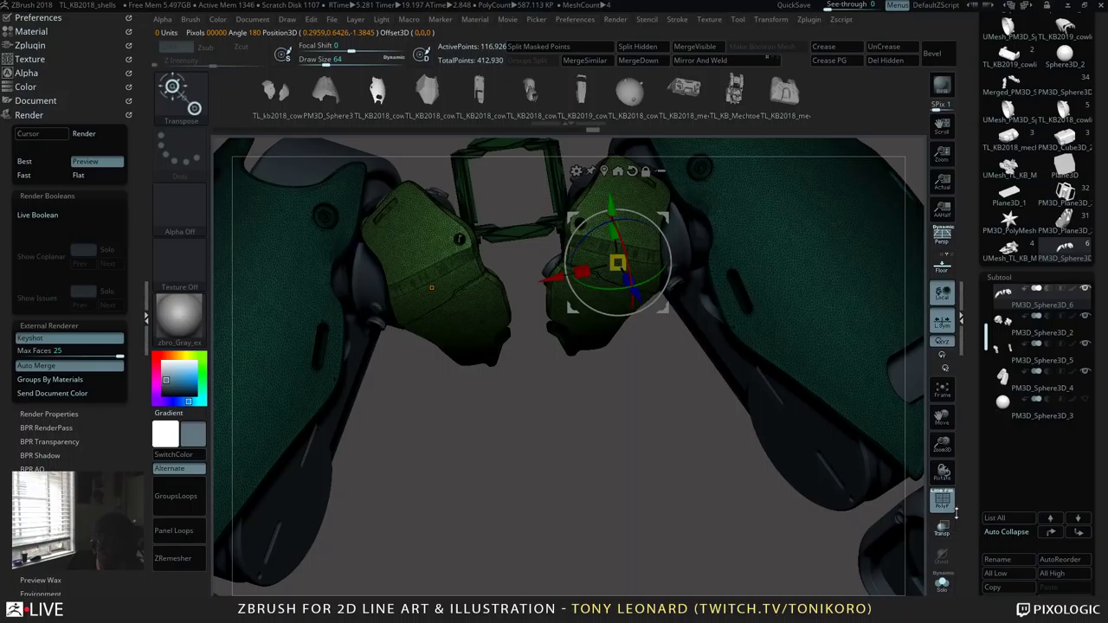
pyautogui.moveTo(972, 570); pyautogui.dragTo(979, 498)
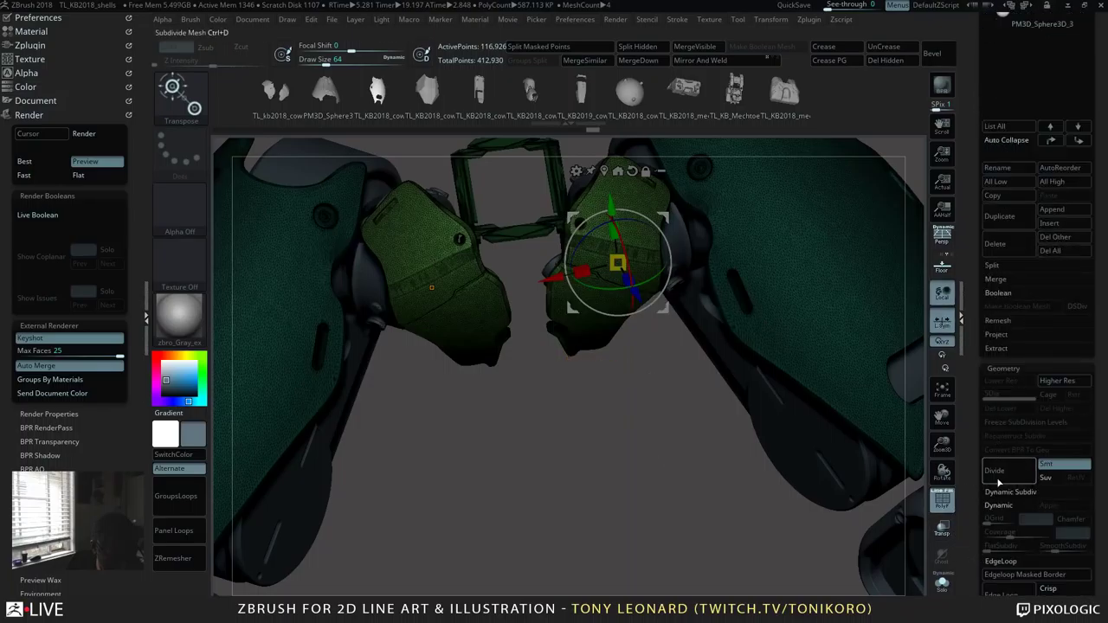
# Step: Delete the armor part's hidden geometry with Del Hidden in Modify Topology
pyautogui.moveTo(974, 519); pyautogui.dragTo(976, 364)
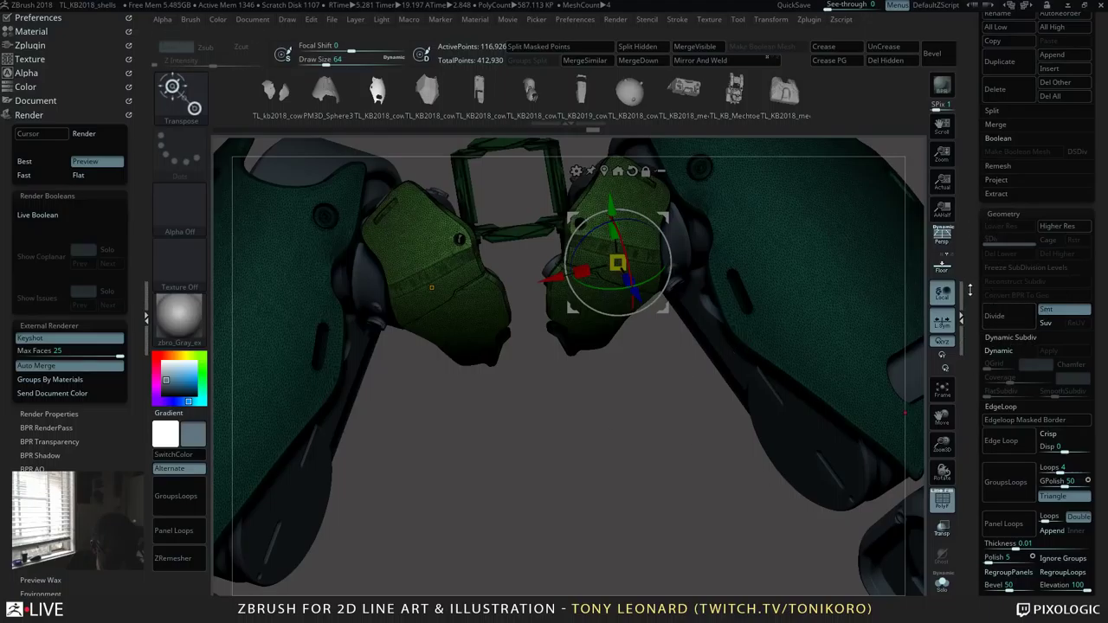
pyautogui.scroll(-5, 1037, 357)
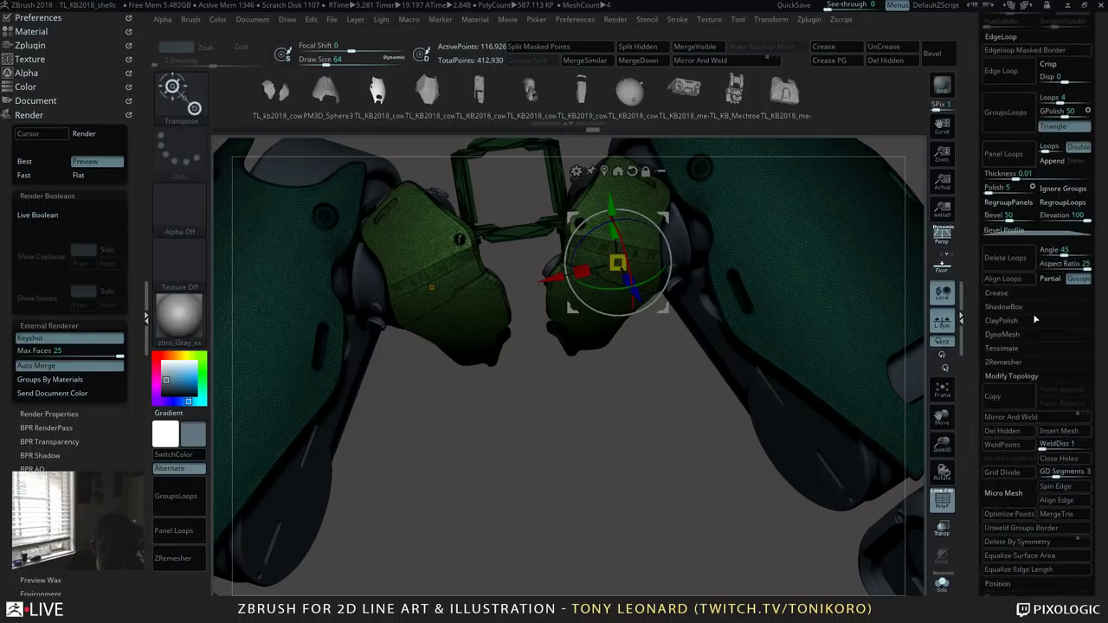
pyautogui.click(1002, 431)
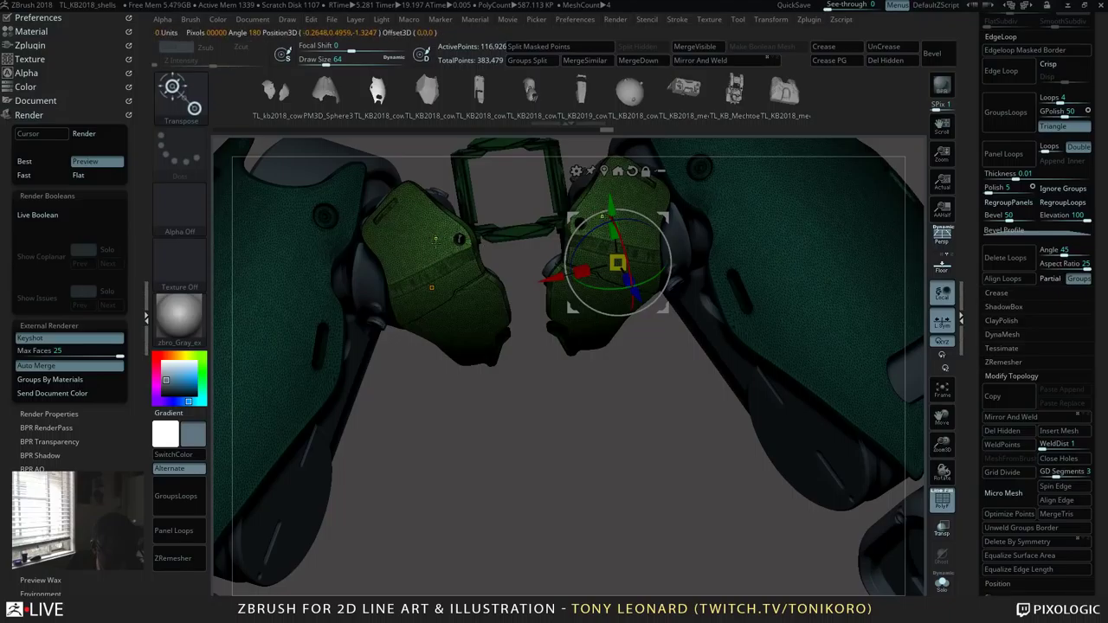
# Step: Clear the mask, frame the whole mech, and return to Draw mode
pyautogui.moveTo(560, 451)
pyautogui.keyDown('ctrl'); pyautogui.mouseDown()
pyautogui.moveTo(546, 520)
pyautogui.moveTo(313, 472)
pyautogui.mouseUp(); pyautogui.keyUp('ctrl')
pyautogui.keyDown('ctrl'); pyautogui.click(420, 248); pyautogui.keyUp('ctrl')
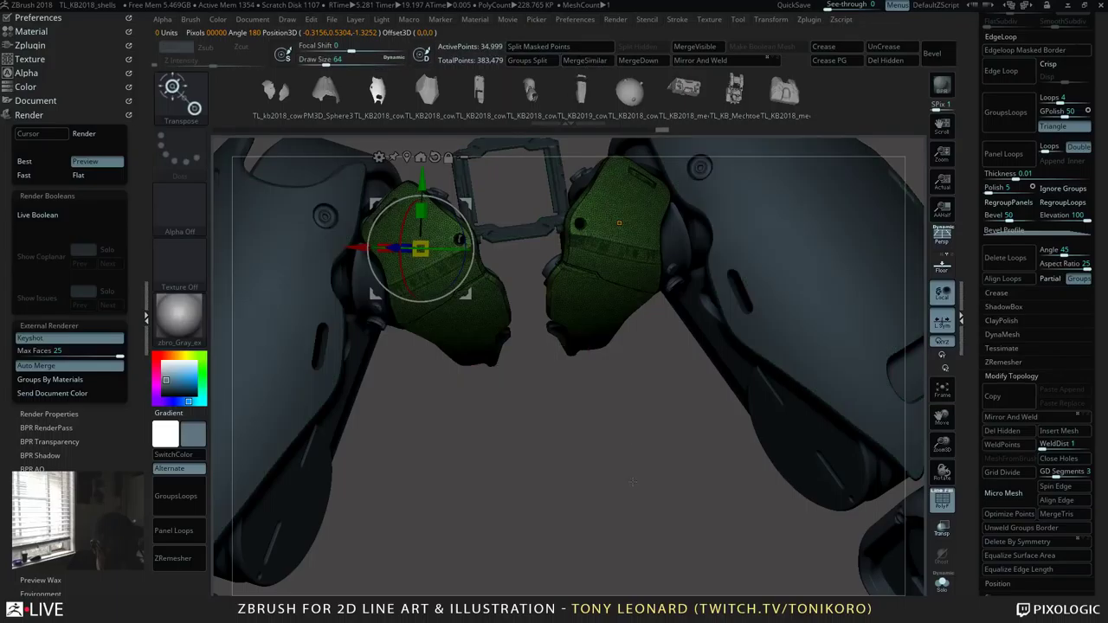
pyautogui.press('f')
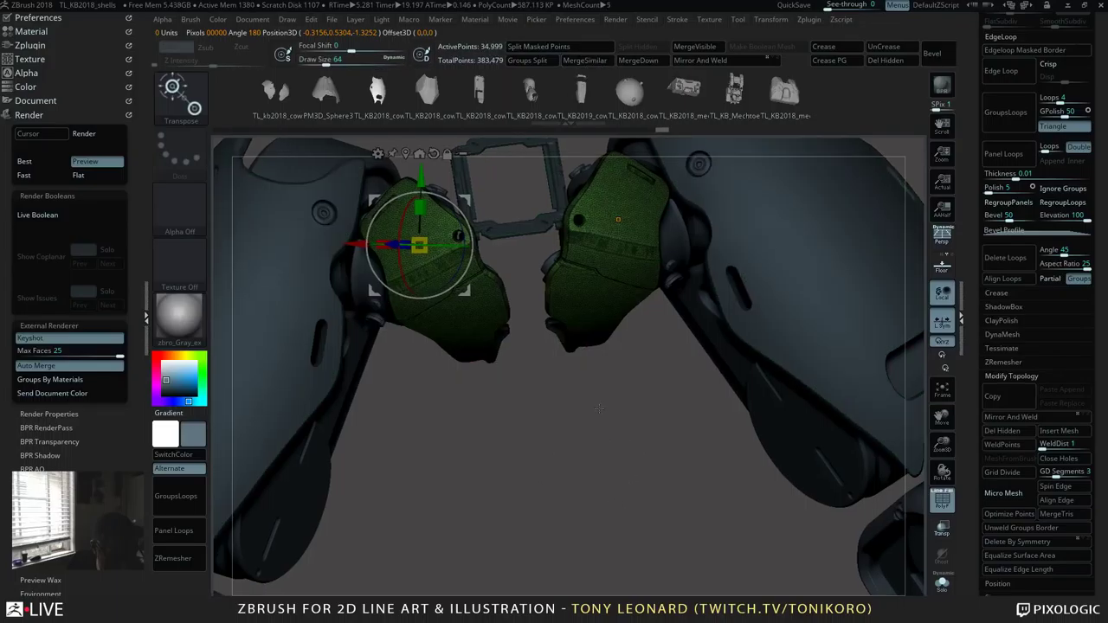
pyautogui.moveTo(588, 457); pyautogui.dragTo(684, 384)
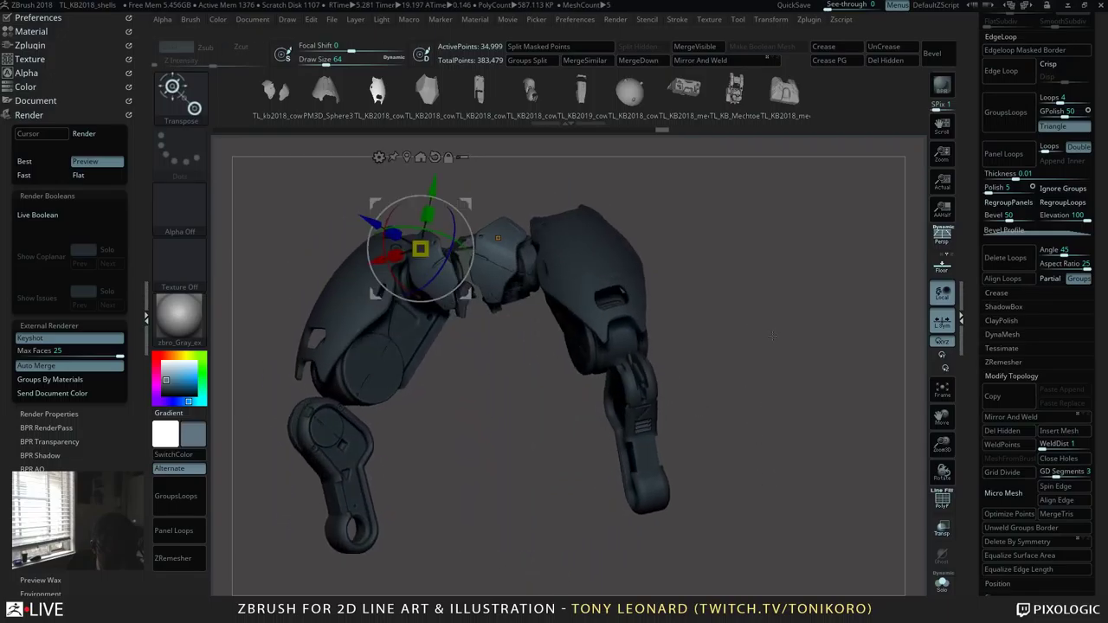
pyautogui.keyDown('alt'); pyautogui.click(381, 347); pyautogui.keyUp('alt')
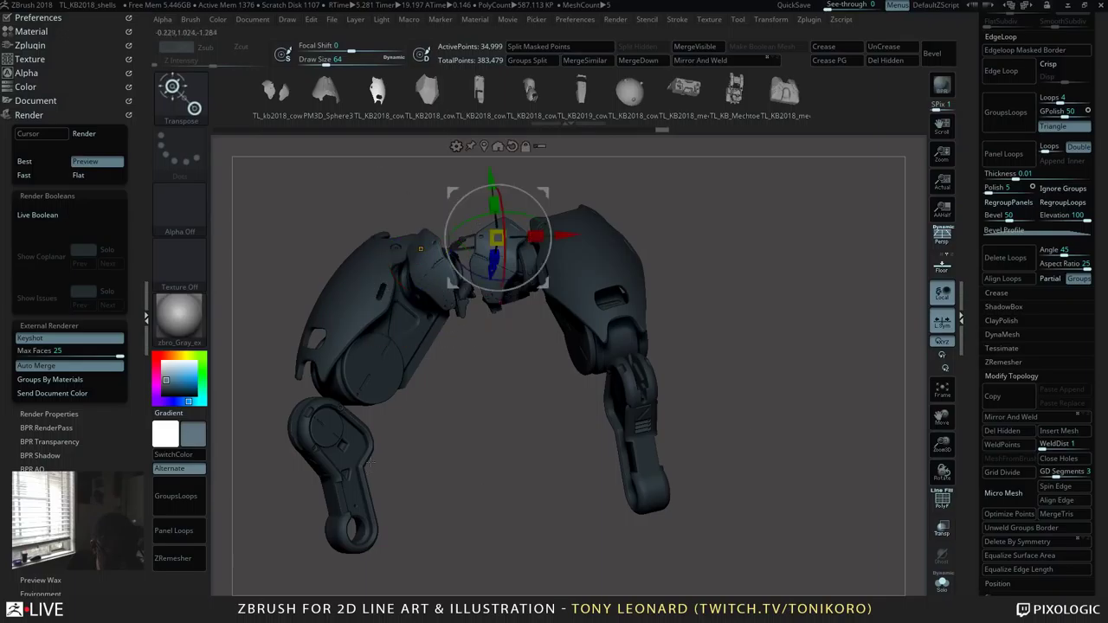
pyautogui.press('q')
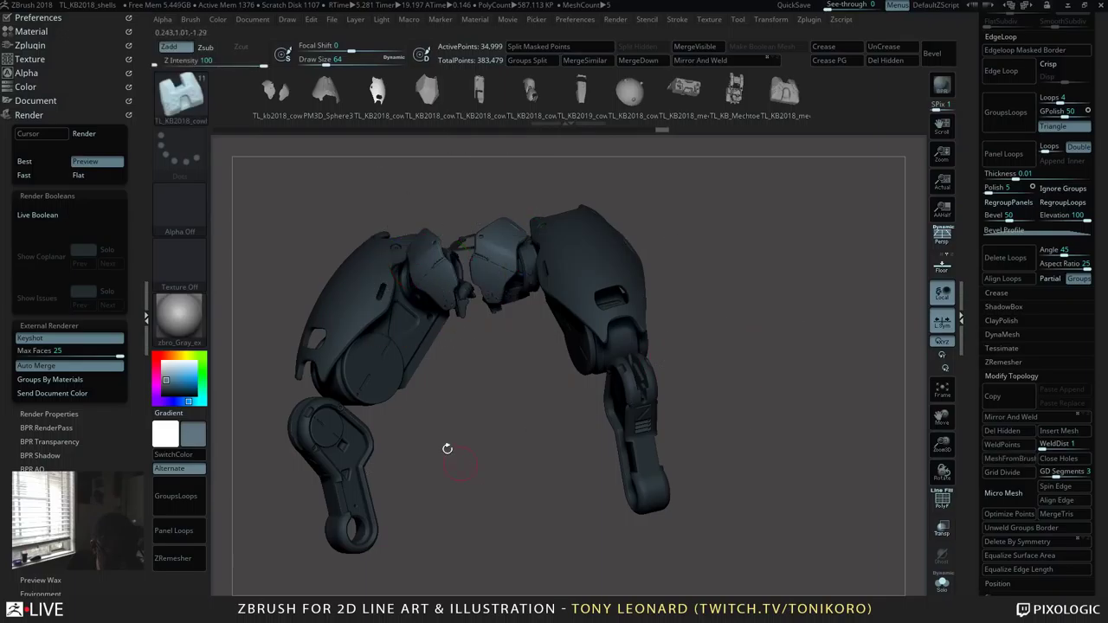
pyautogui.moveTo(186, 316)
pyautogui.moveTo(781, 398)
pyautogui.mouseDown()
pyautogui.moveTo(774, 420)
pyautogui.moveTo(766, 388)
pyautogui.moveTo(750, 454)
pyautogui.moveTo(762, 407)
pyautogui.moveTo(853, 349)
pyautogui.moveTo(827, 382)
pyautogui.moveTo(841, 401)
pyautogui.moveTo(801, 406)
pyautogui.moveTo(824, 357)
pyautogui.moveTo(792, 390)
pyautogui.mouseUp()
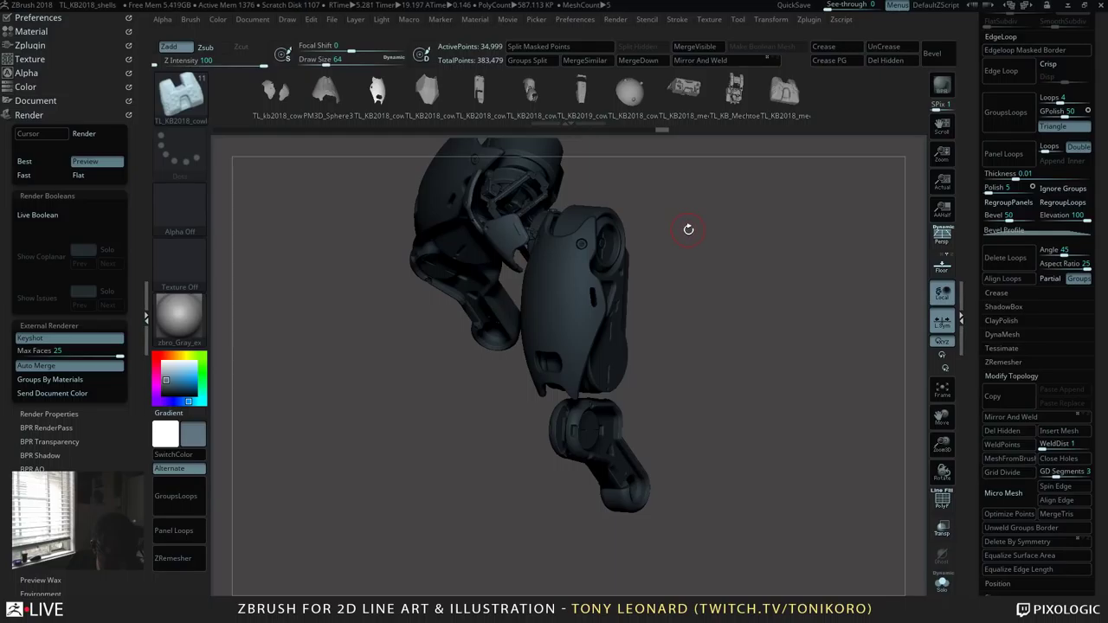
pyautogui.moveTo(708, 431); pyautogui.dragTo(673, 322)
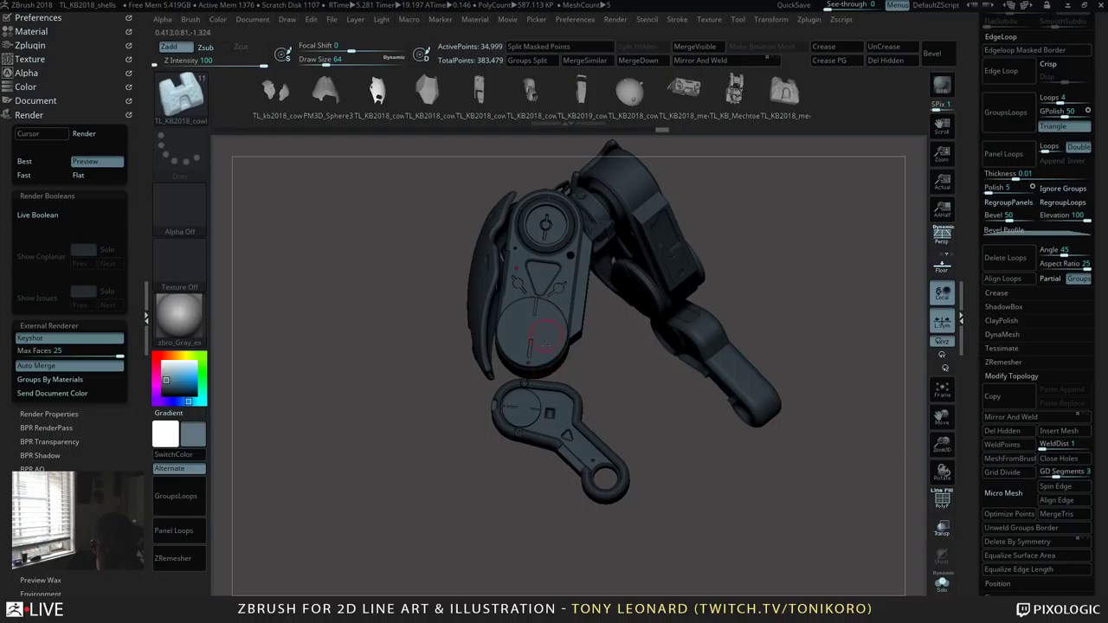
pyautogui.moveTo(629, 427); pyautogui.dragTo(651, 370)
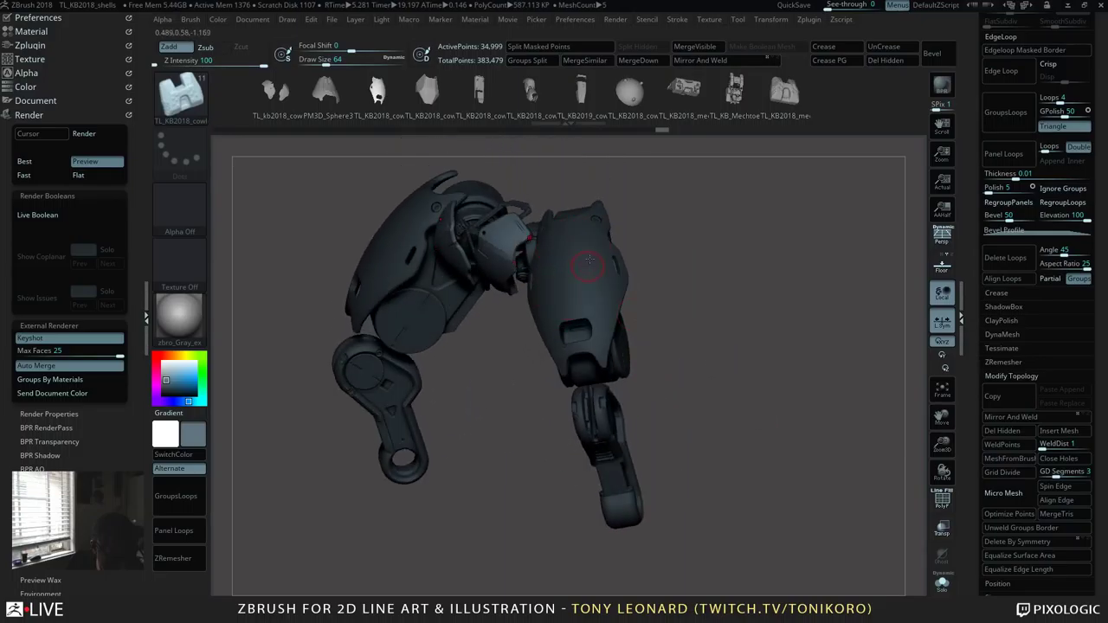
pyautogui.keyDown('shift'); pyautogui.moveTo(744, 409); pyautogui.dragTo(690, 428); pyautogui.keyUp('shift')
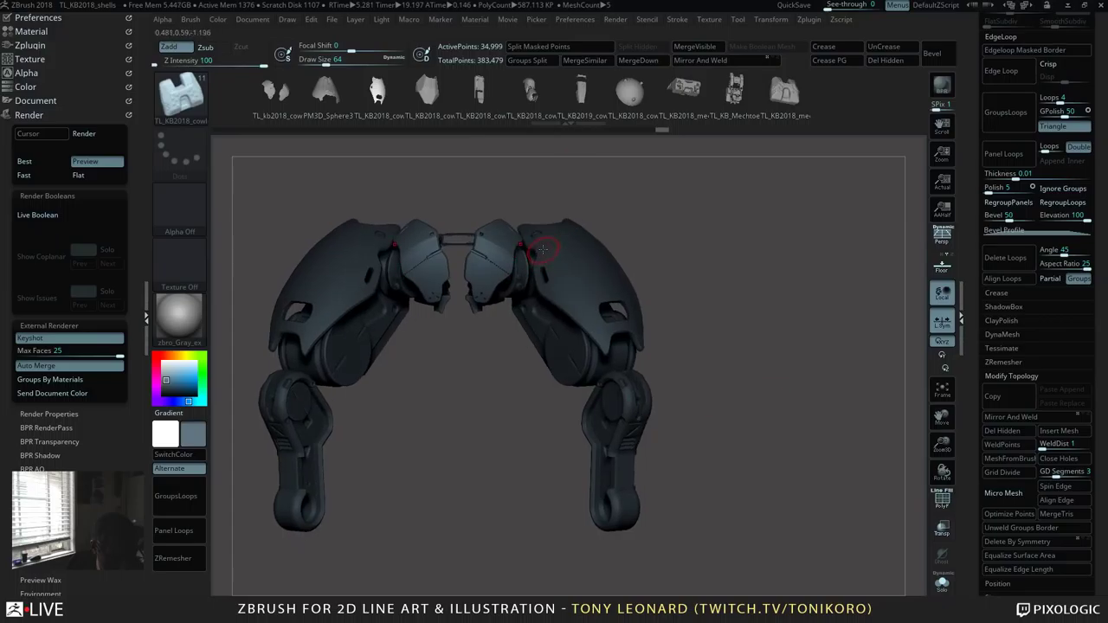
pyautogui.moveTo(752, 336); pyautogui.dragTo(669, 156)
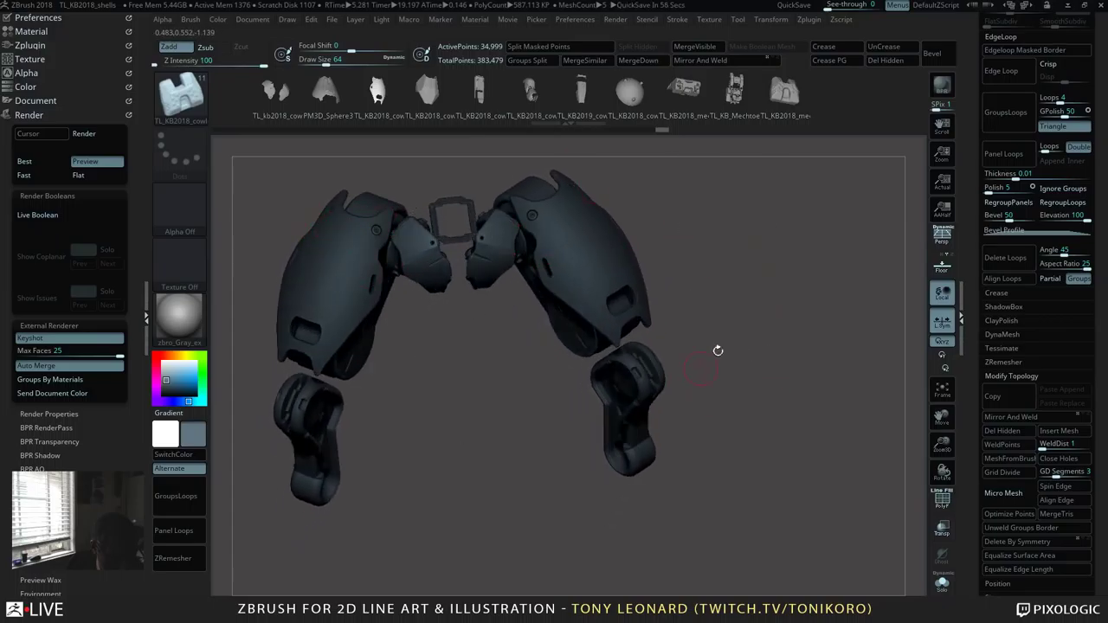
pyautogui.moveTo(744, 354); pyautogui.dragTo(555, 134)
pyautogui.moveTo(779, 374); pyautogui.dragTo(828, 336)
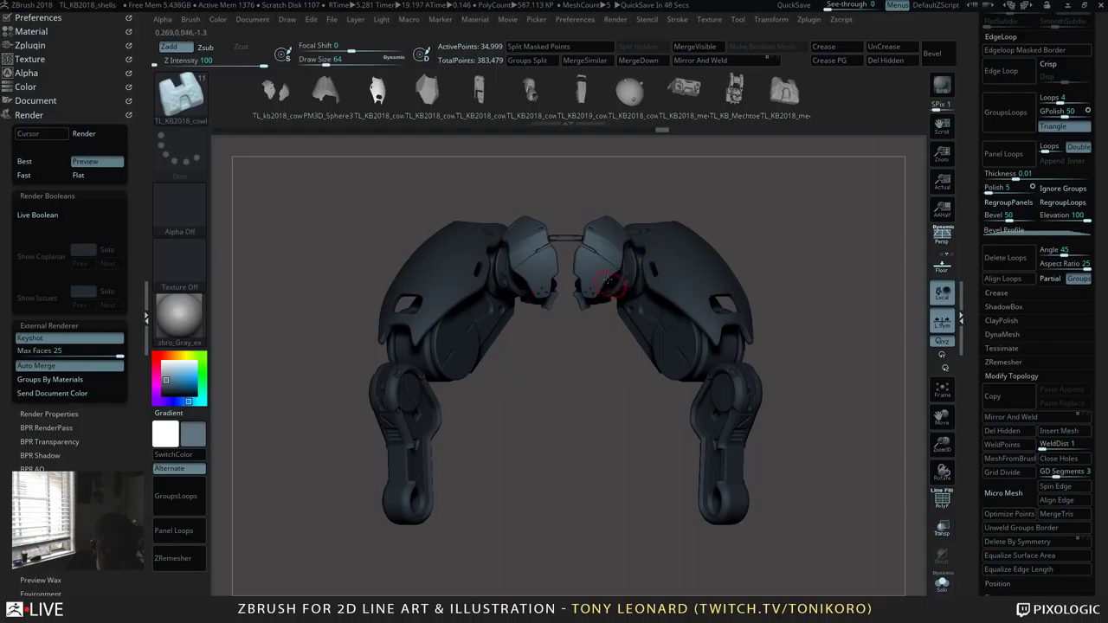
pyautogui.moveTo(814, 307); pyautogui.dragTo(459, 388)
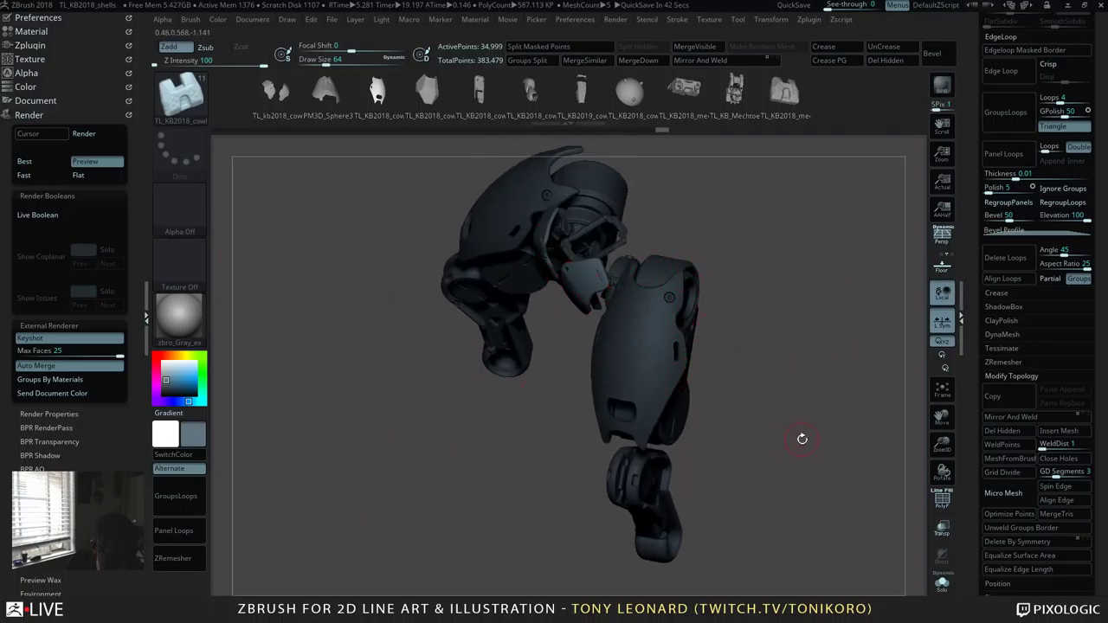
pyautogui.moveTo(803, 439); pyautogui.dragTo(791, 403)
pyautogui.moveTo(792, 296); pyautogui.dragTo(577, 340)
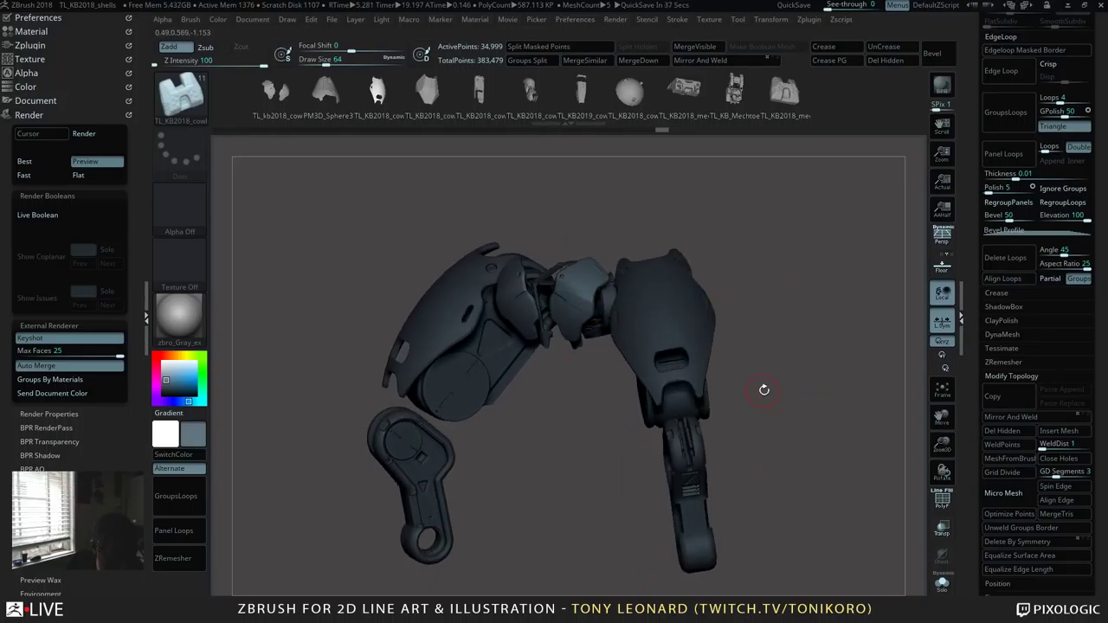
pyautogui.keyDown('shift'); pyautogui.moveTo(799, 390); pyautogui.dragTo(853, 377); pyautogui.keyUp('shift')
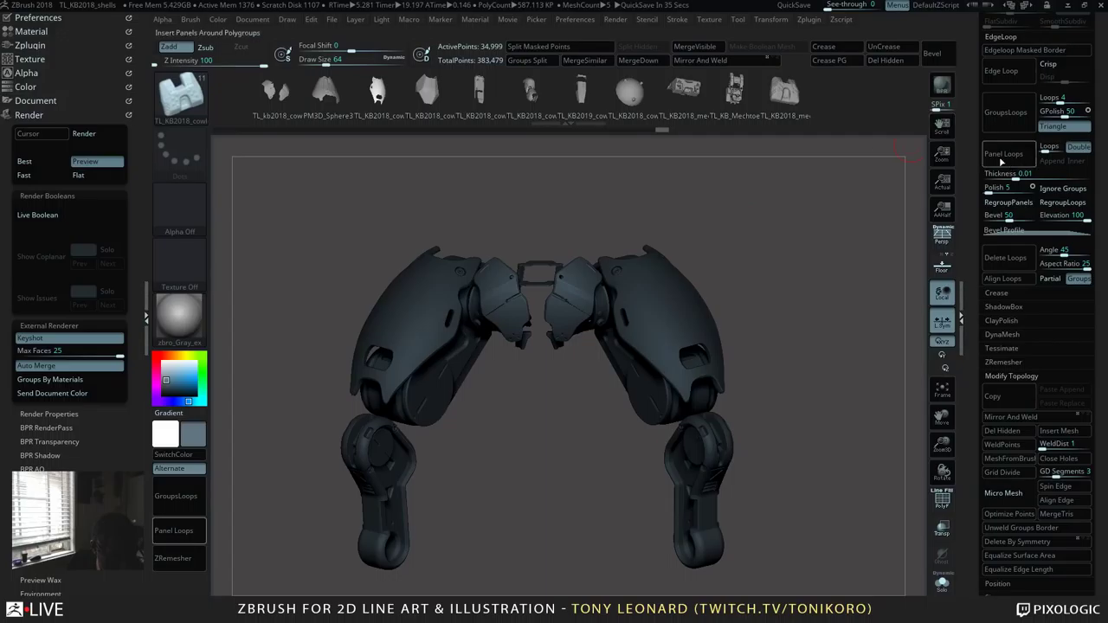
# Step: Create a new Sphere3D tool, convert it to a PolyMesh3D, and frame it
pyautogui.scroll(5, 1002, 161)
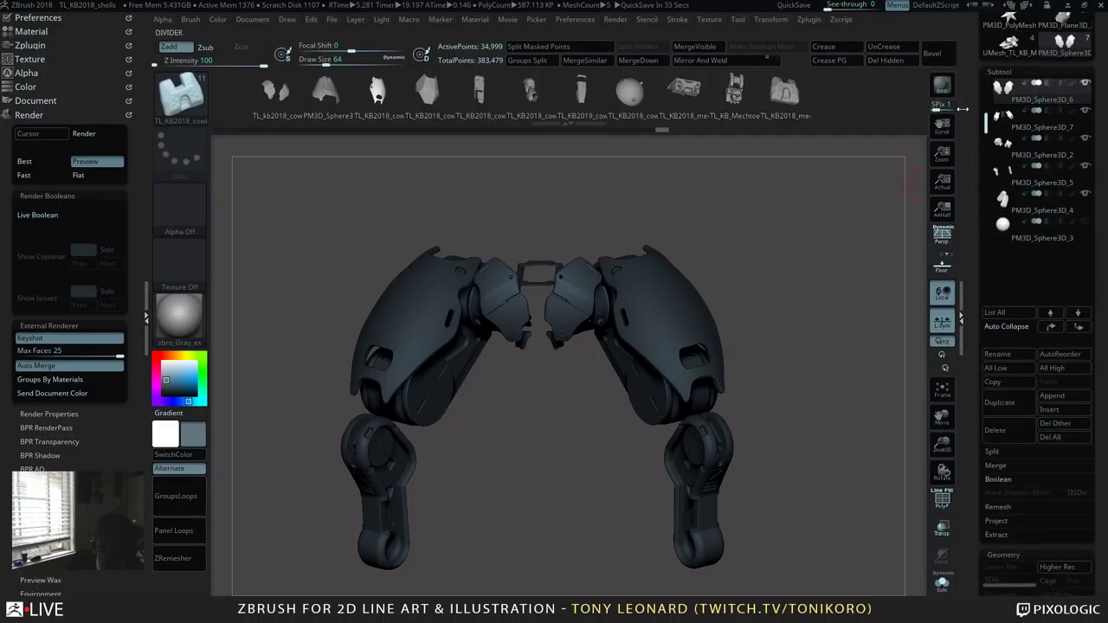
pyautogui.click(961, 175)
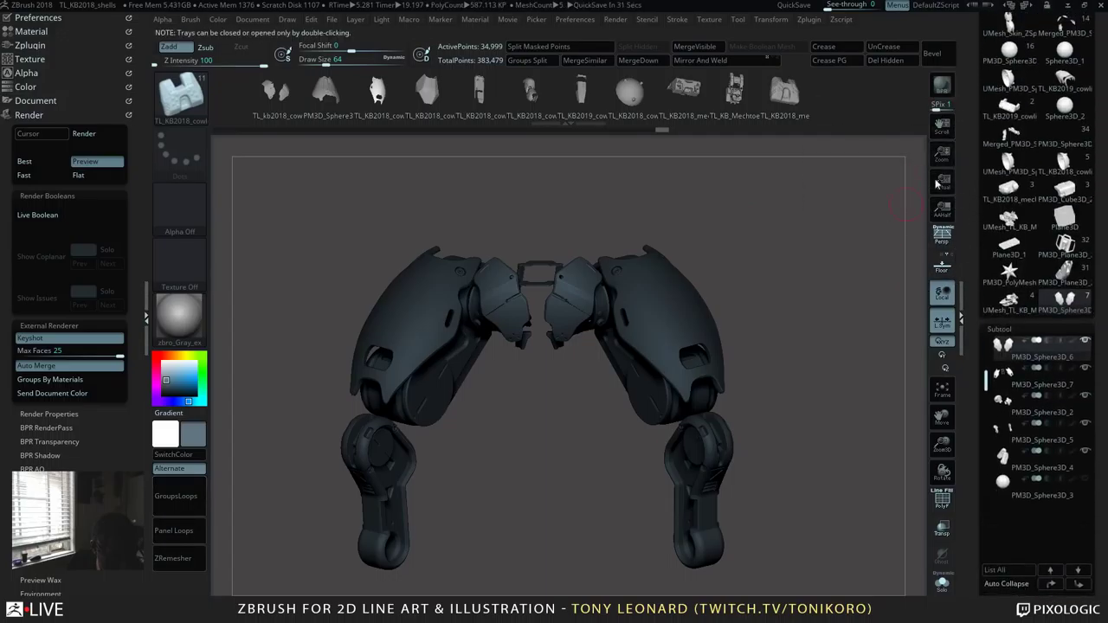
pyautogui.scroll(5, 1004, 182)
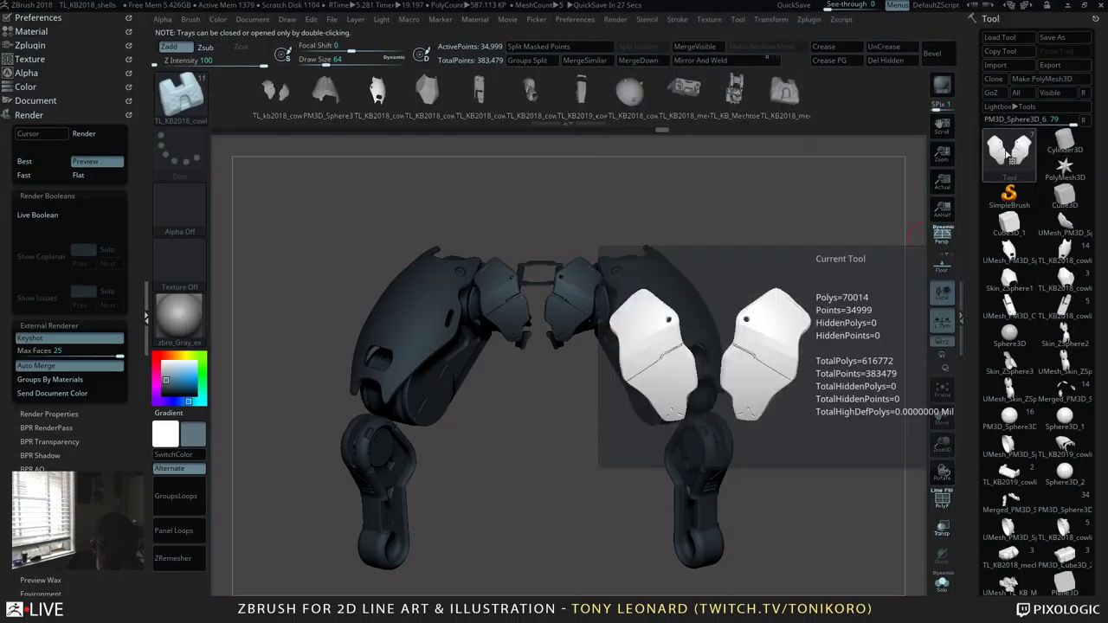
pyautogui.click(1006, 176)
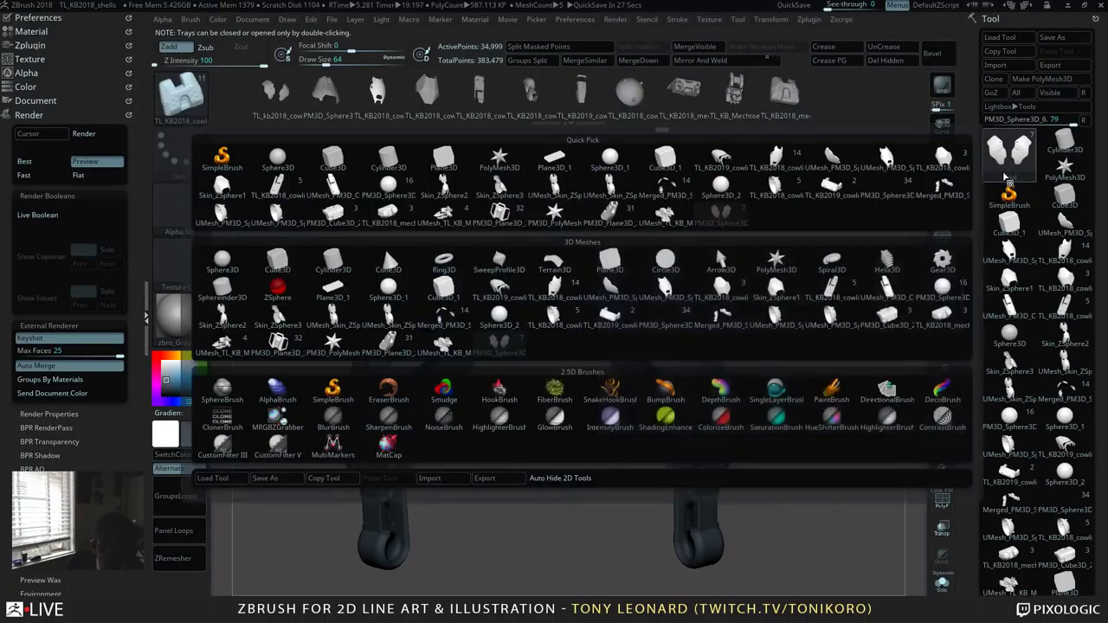
pyautogui.click(610, 158)
pyautogui.click(1041, 79)
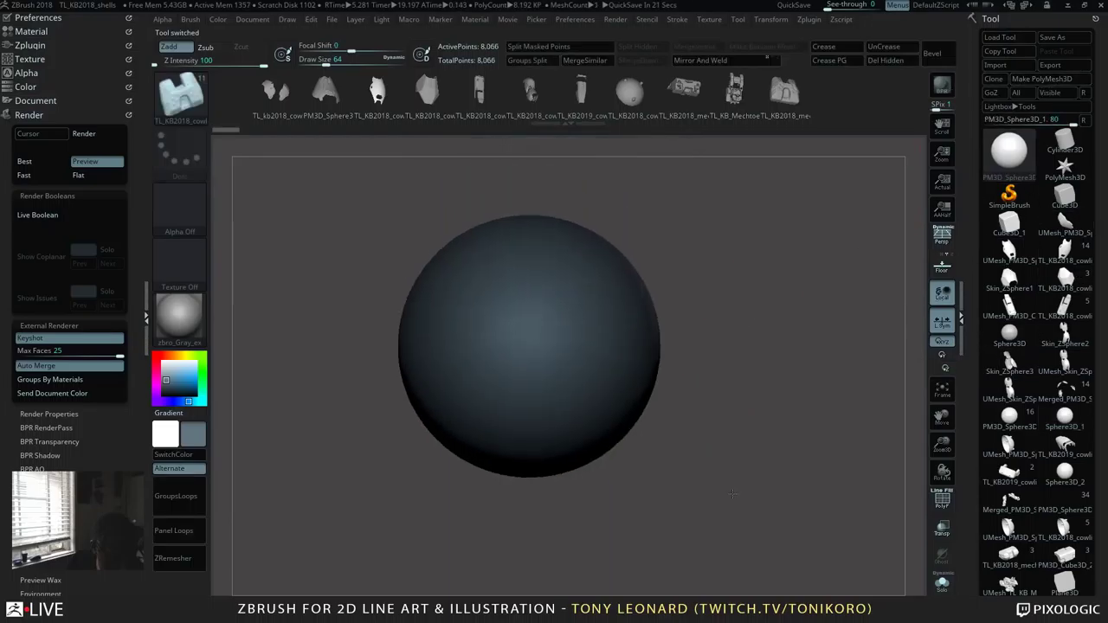
pyautogui.press('f')
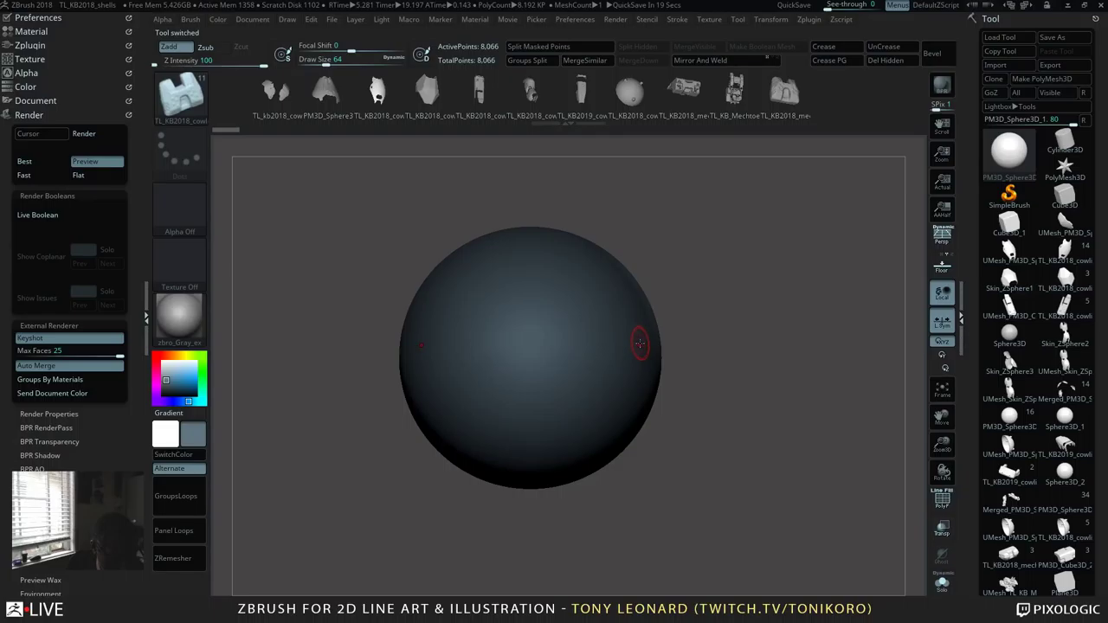
# Step: Subdivide the sphere twice, delete its lower subdivision levels, and turn on PolyF
pyautogui.hotkey('ctrl', 'd')
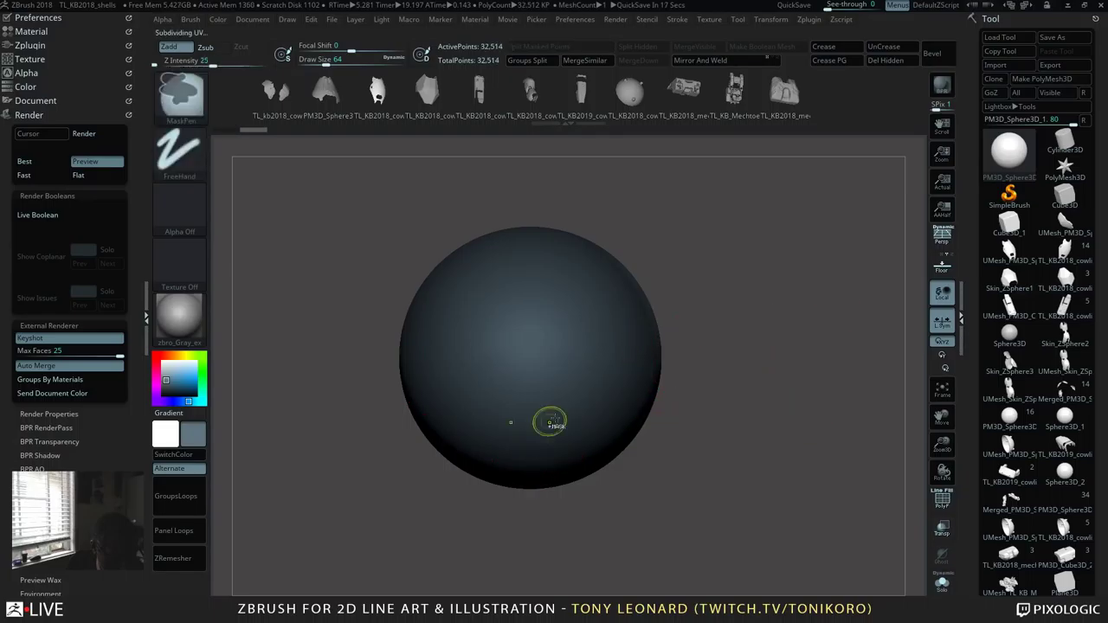
pyautogui.hotkey('ctrl', 'd')
pyautogui.moveTo(969, 573); pyautogui.dragTo(972, 459)
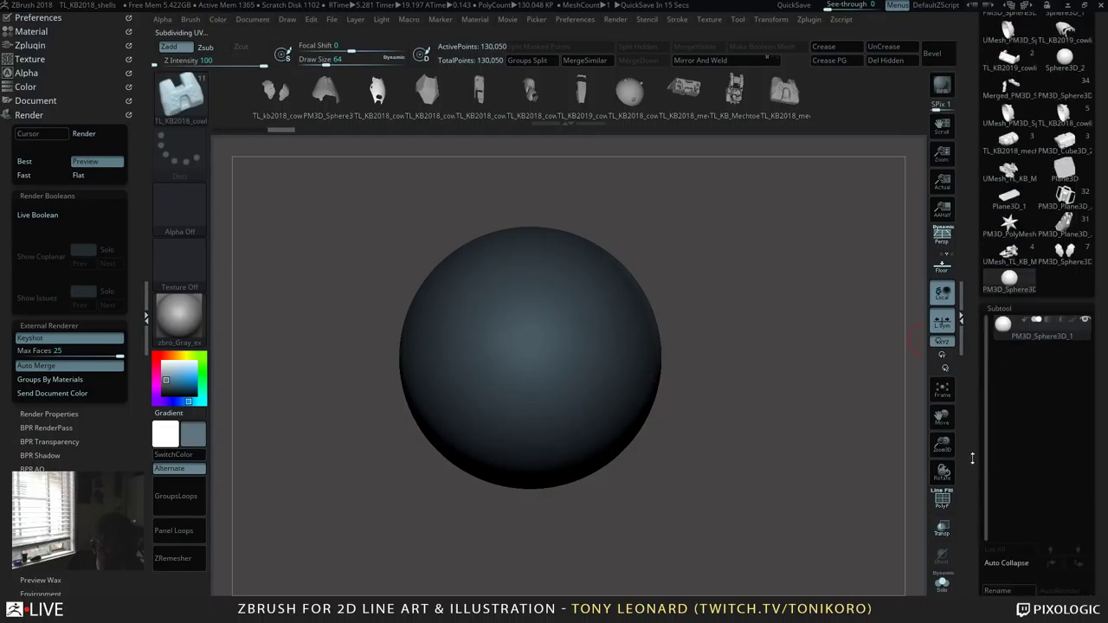
pyautogui.moveTo(979, 589); pyautogui.dragTo(979, 455)
pyautogui.moveTo(967, 573); pyautogui.dragTo(965, 510)
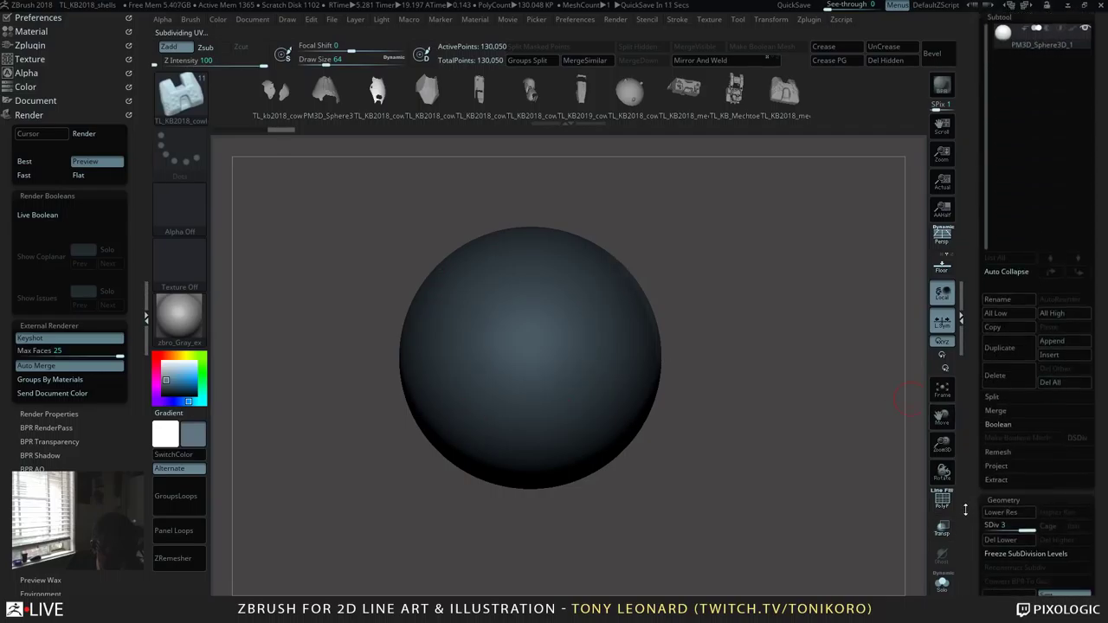
pyautogui.click(1006, 543)
pyautogui.hotkey('shift', 'f')
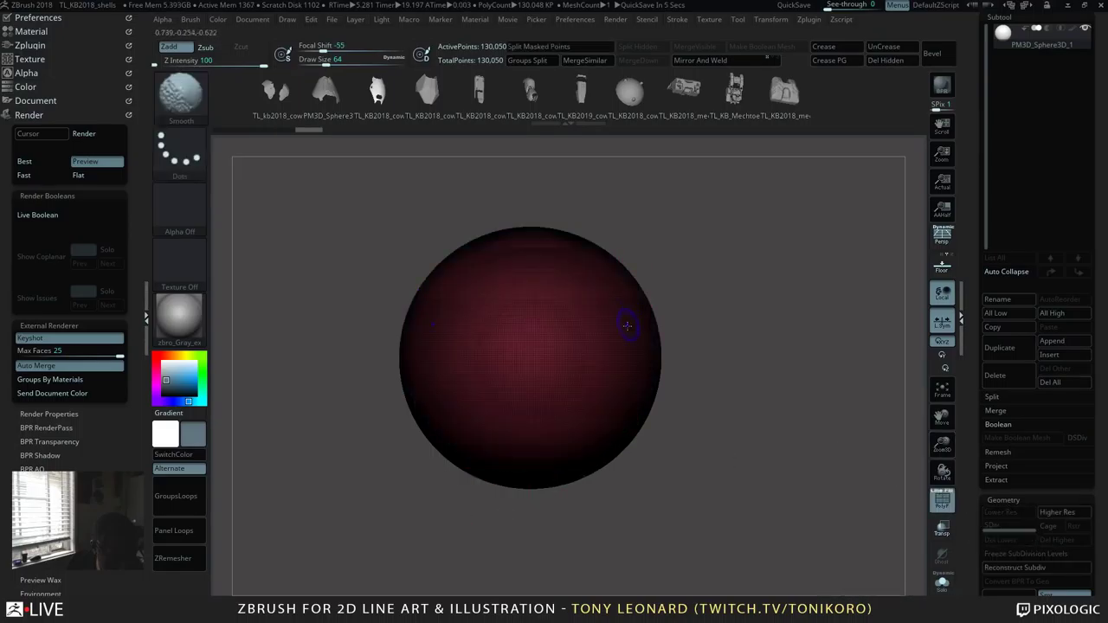
# Step: Turn PolyF off, set the colour to white, shrink Draw Size to 37, and enable the floor grid
pyautogui.hotkey('shift', 'f')
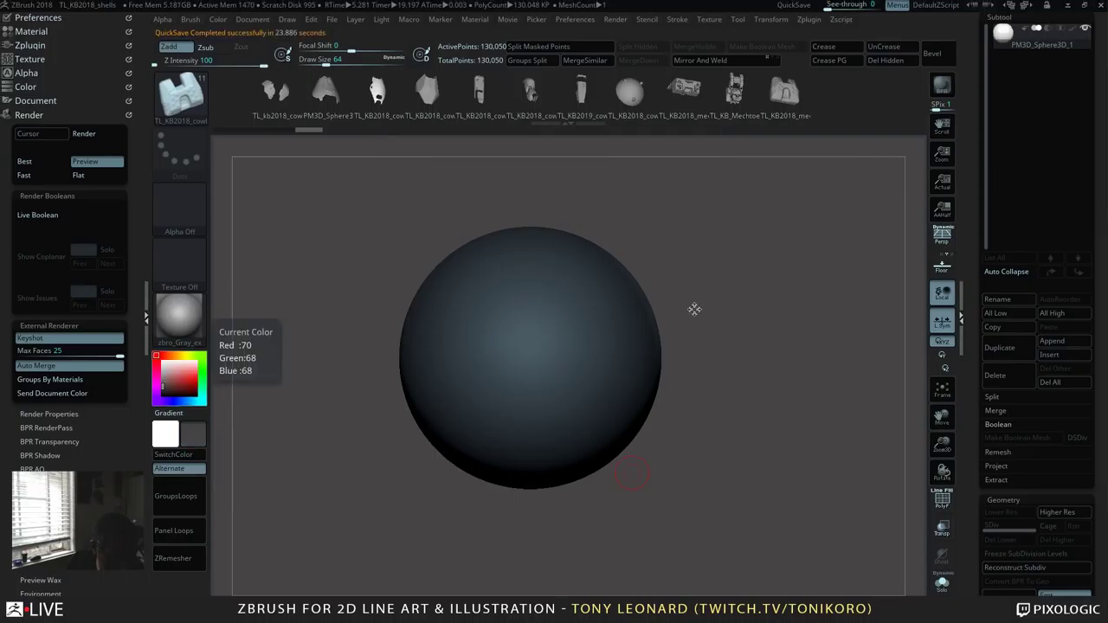
pyautogui.press('c')
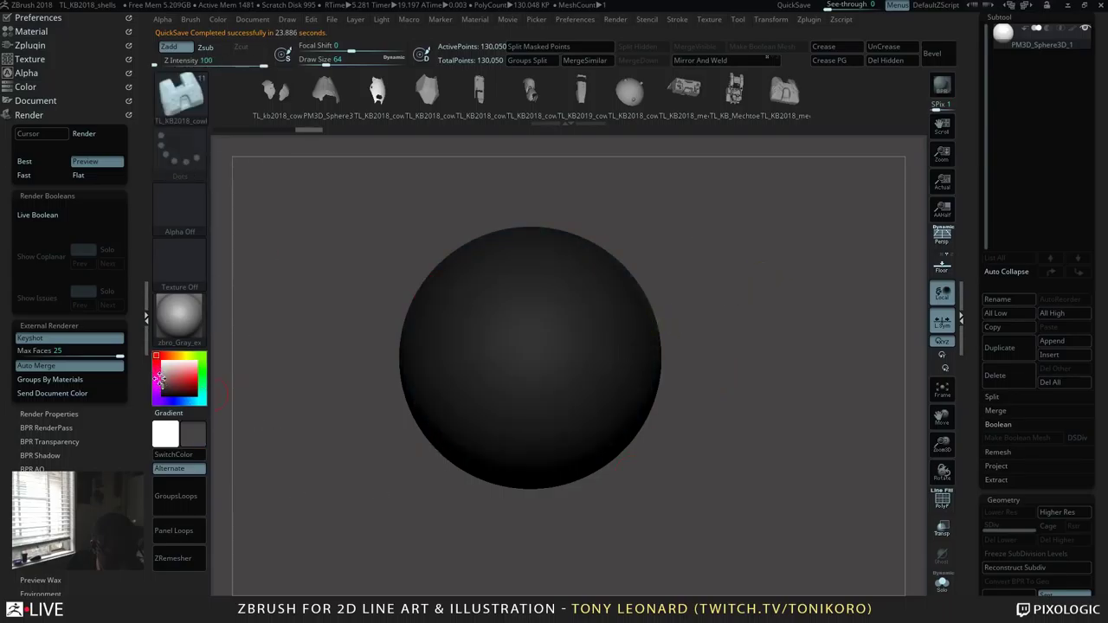
pyautogui.moveTo(170, 380); pyautogui.dragTo(155, 356)
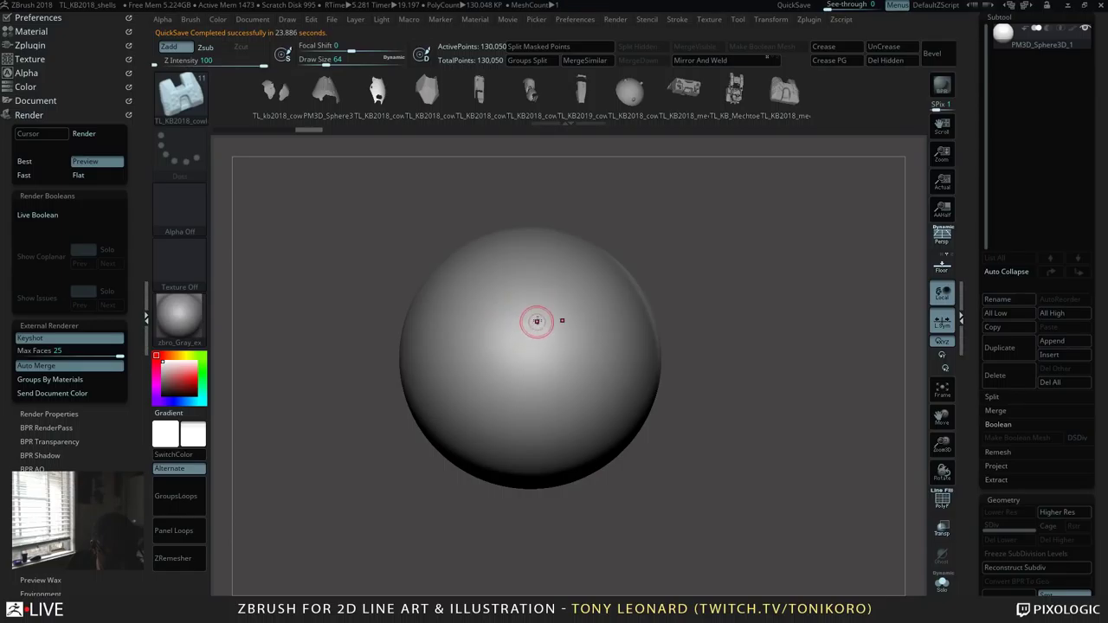
pyautogui.press('s')
pyautogui.moveTo(536, 320); pyautogui.dragTo(524, 325)
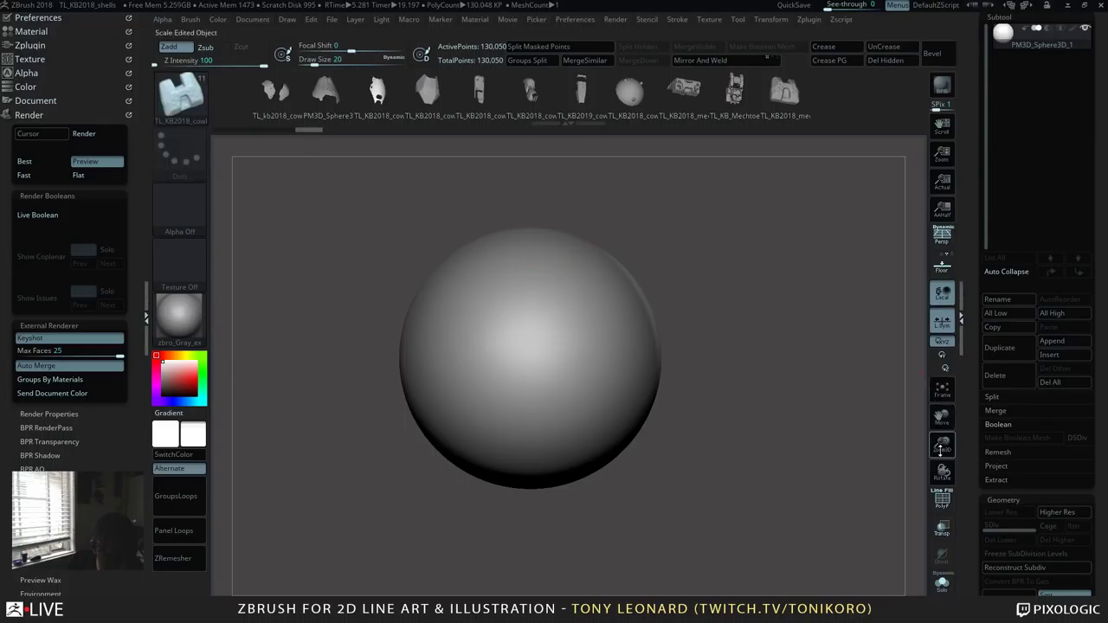
pyautogui.click(944, 276)
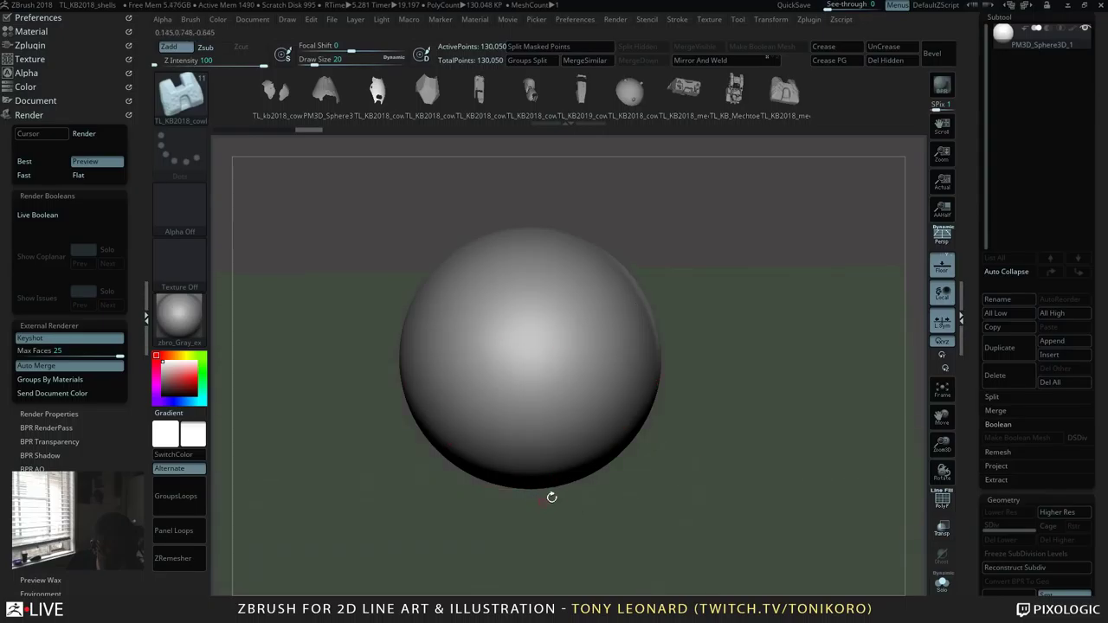
pyautogui.keyDown('alt'); pyautogui.moveTo(720, 495); pyautogui.dragTo(745, 462); pyautogui.keyUp('alt')
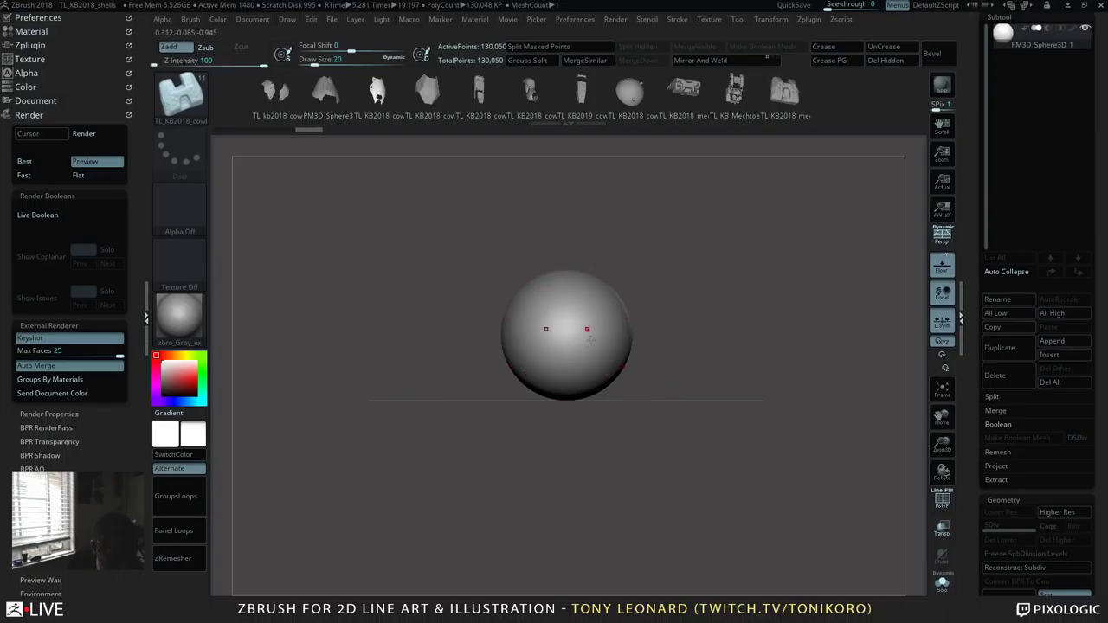
# Step: Switch to the Move brush and enlarge Draw Size to cover the whole sphere
pyautogui.press('b')
pyautogui.press('m')
pyautogui.press('v')
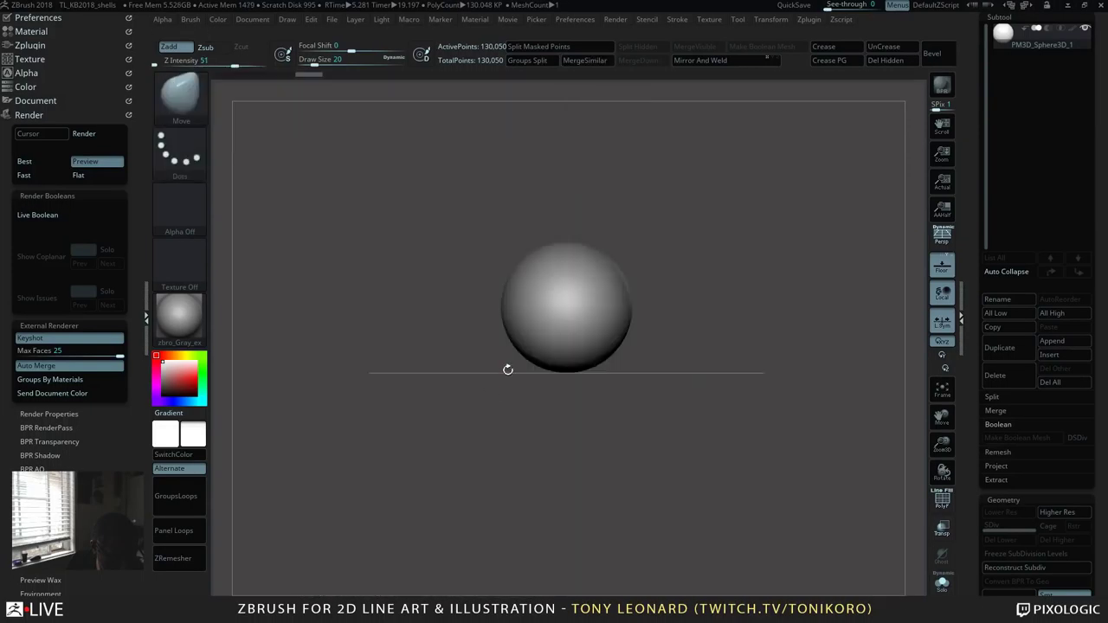
pyautogui.press('s')
pyautogui.moveTo(545, 374); pyautogui.dragTo(609, 378)
# Step: Pull the sphere's top up and push its sides into a tall egg, then shrink the brush
pyautogui.moveTo(626, 316); pyautogui.dragTo(582, 349)
pyautogui.hotkey('ctrl', 'z')
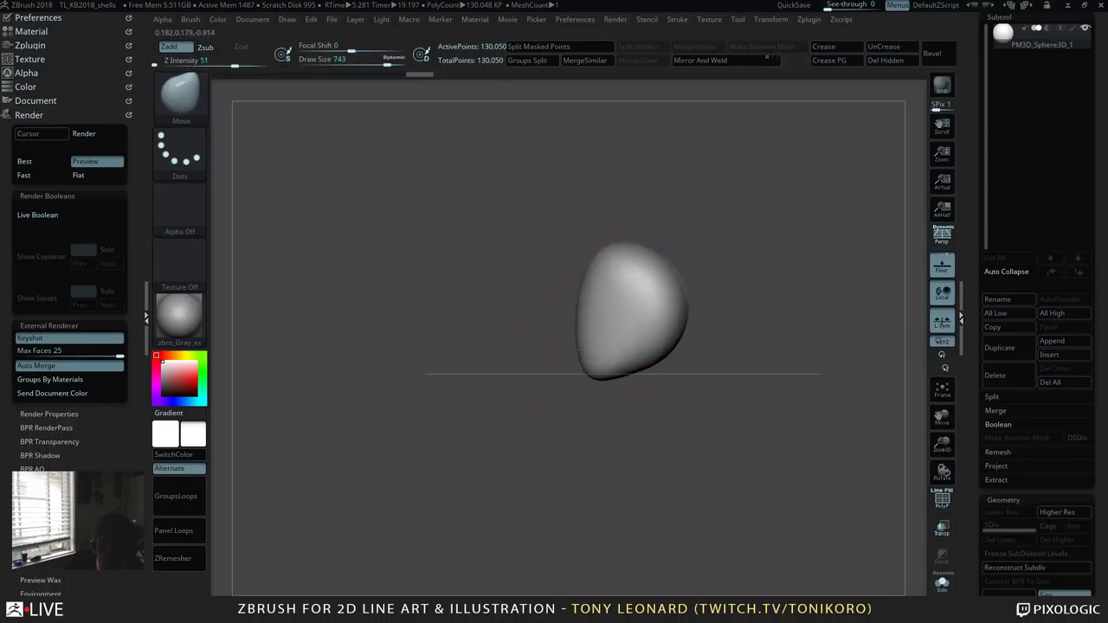
pyautogui.moveTo(625, 280); pyautogui.dragTo(611, 247)
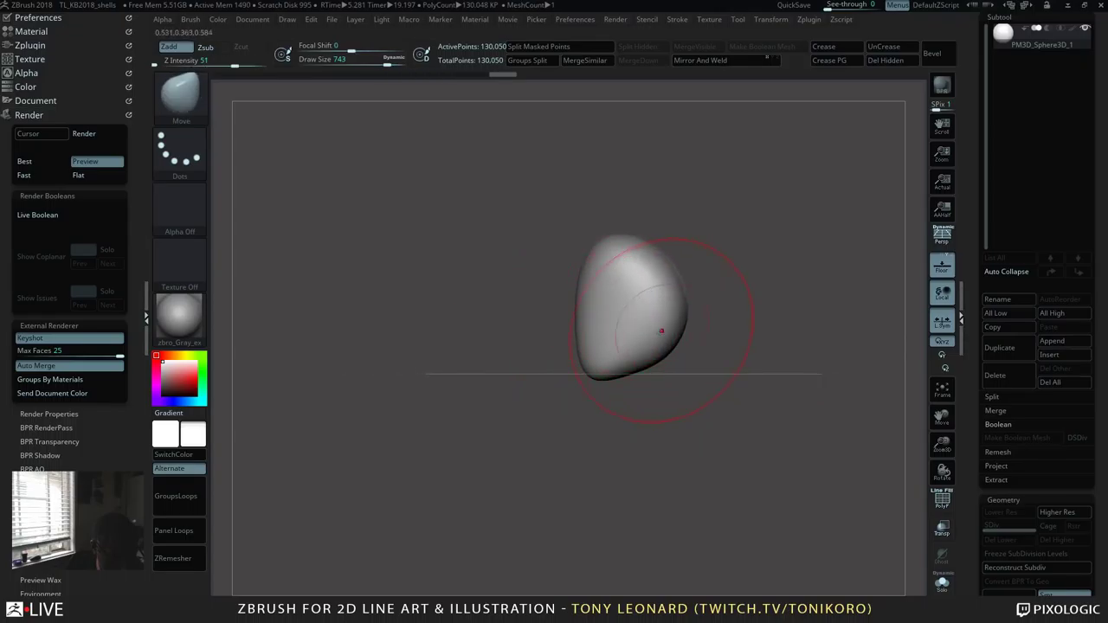
pyautogui.moveTo(667, 345); pyautogui.dragTo(602, 358)
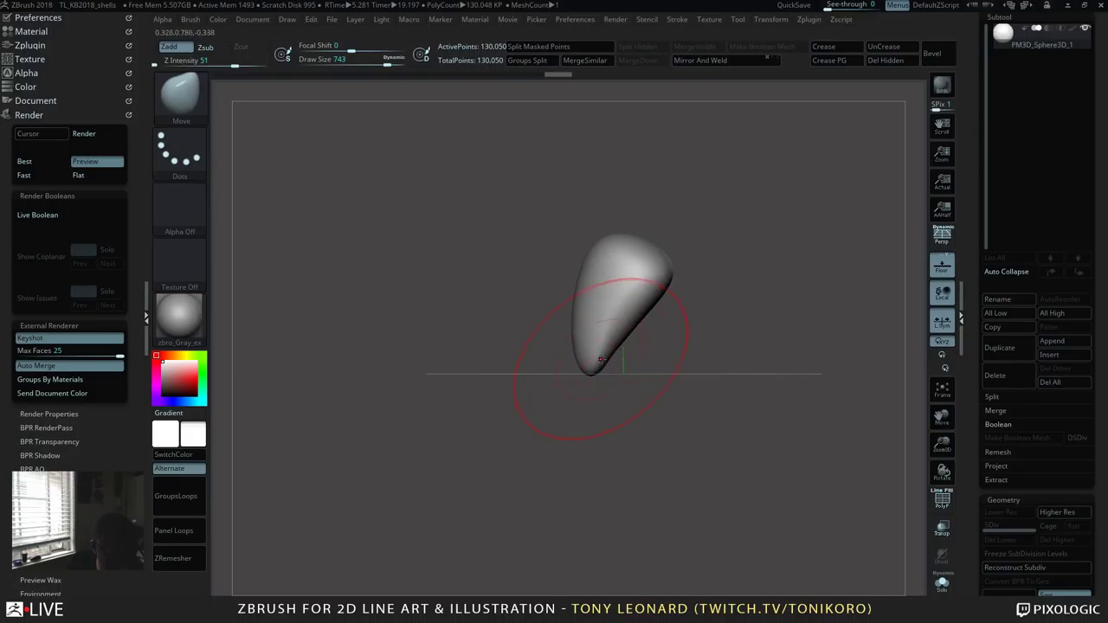
pyautogui.hotkey('ctrl', 'z')
pyautogui.hotkey('ctrl', 'z')
pyautogui.hotkey('ctrl', 'z')
pyautogui.hotkey('ctrl', 'z')
pyautogui.moveTo(747, 420)
pyautogui.mouseDown()
pyautogui.moveTo(762, 463)
pyautogui.moveTo(739, 418)
pyautogui.moveTo(615, 297)
pyautogui.mouseUp()
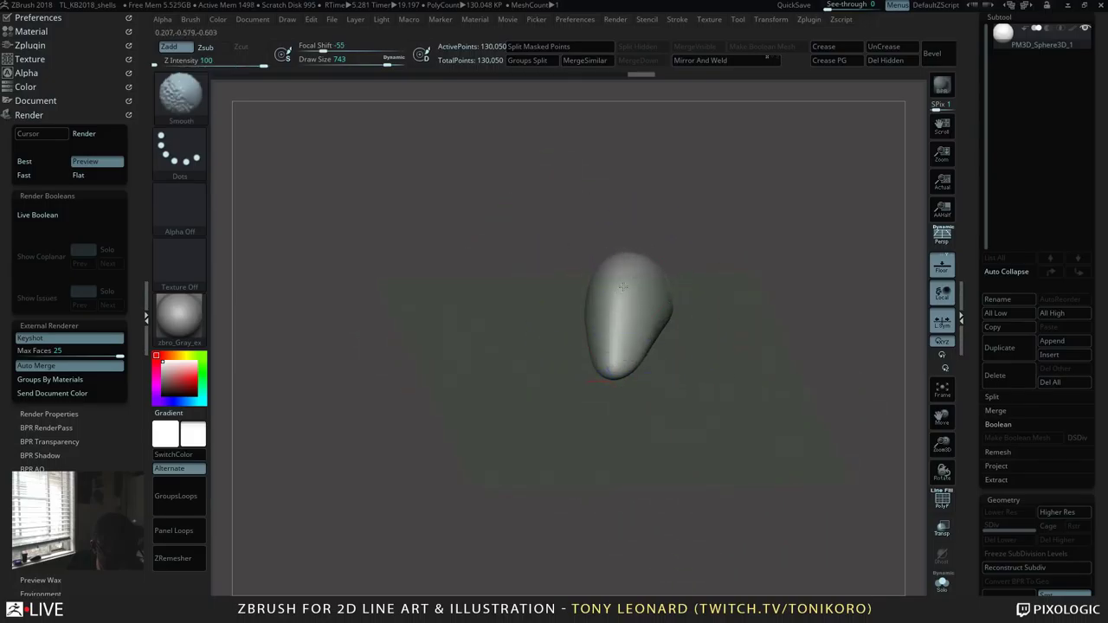
pyautogui.moveTo(683, 398); pyautogui.dragTo(705, 401)
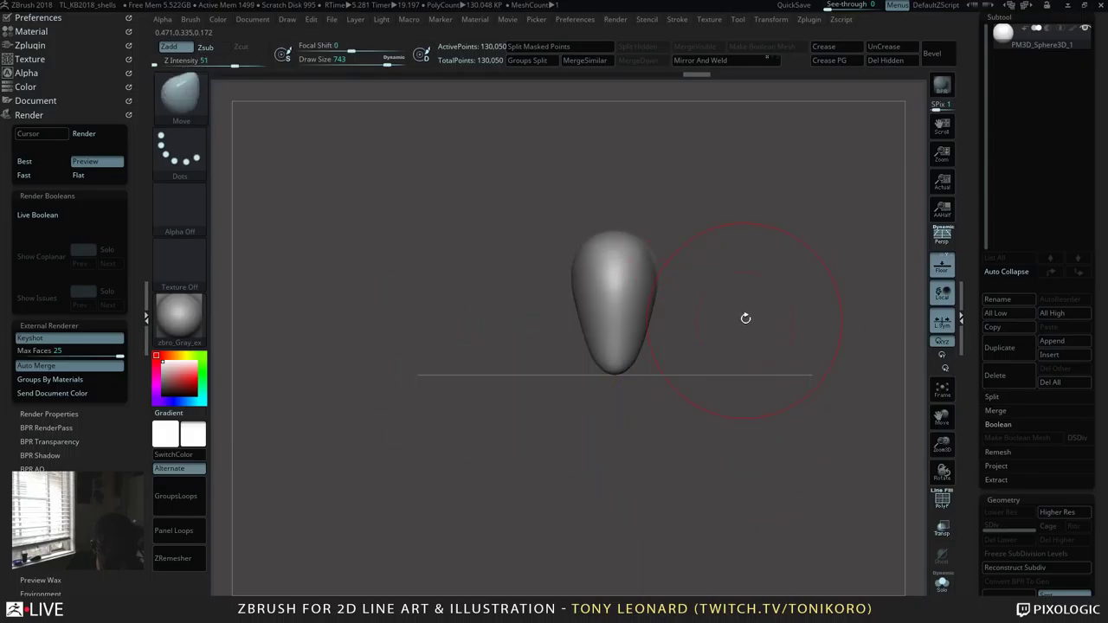
pyautogui.moveTo(746, 318)
pyautogui.mouseDown()
pyautogui.moveTo(782, 326)
pyautogui.moveTo(709, 409)
pyautogui.mouseUp()
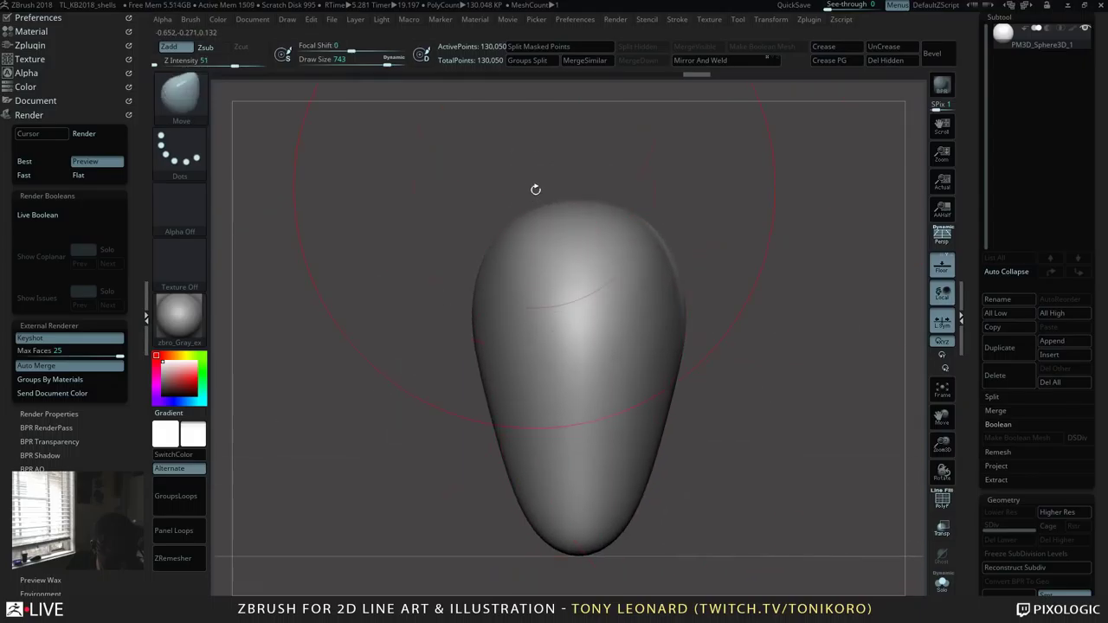
pyautogui.press('s')
pyautogui.moveTo(563, 322); pyautogui.dragTo(497, 325)
# Step: Select the Standard brush and set Draw Size to 25
pyautogui.press('b')
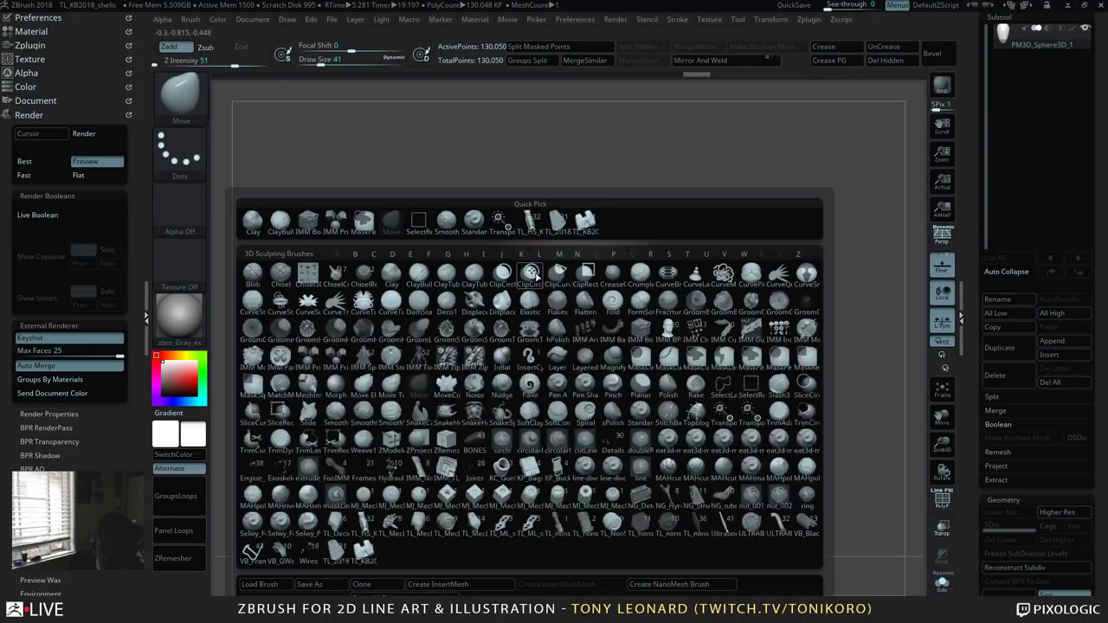
pyautogui.press('Escape')
pyautogui.press('b')
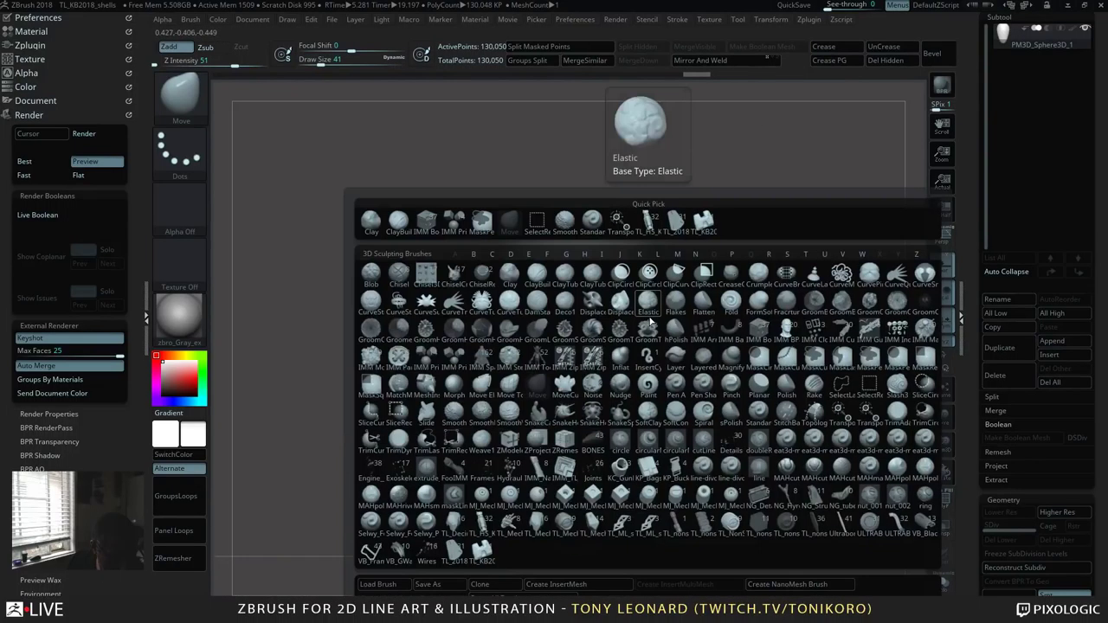
pyautogui.press('s')
pyautogui.press('t')
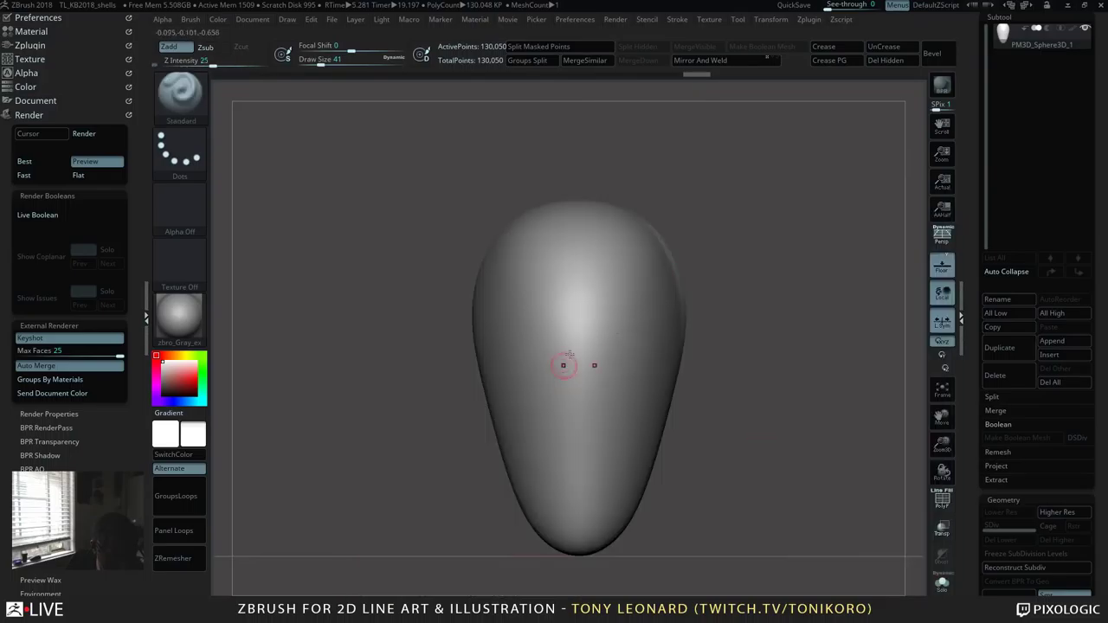
pyautogui.write('s 25')
pyautogui.press('Return')
# Step: Ctrl-paint a mask outlining and filling the blocky panel, enlarging the mask brush to 54
pyautogui.press('ctrl')
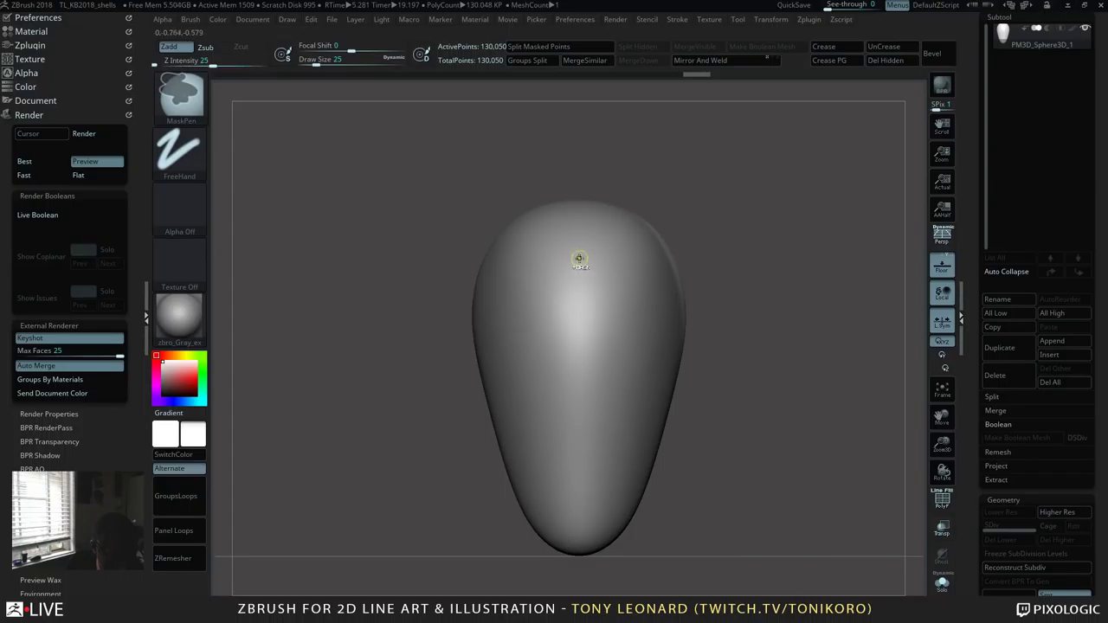
pyautogui.moveTo(555, 268)
pyautogui.keyDown('ctrl'); pyautogui.mouseDown()
pyautogui.moveTo(609, 269)
pyautogui.moveTo(621, 238)
pyautogui.moveTo(644, 245)
pyautogui.moveTo(641, 277)
pyautogui.moveTo(666, 285)
pyautogui.moveTo(671, 307)
pyautogui.moveTo(664, 330)
pyautogui.moveTo(634, 339)
pyautogui.moveTo(634, 365)
pyautogui.moveTo(661, 391)
pyautogui.moveTo(609, 521)
pyautogui.moveTo(599, 520)
pyautogui.moveTo(596, 484)
pyautogui.moveTo(572, 484)
pyautogui.moveTo(592, 483)
pyautogui.moveTo(598, 515)
pyautogui.mouseUp(); pyautogui.keyUp('ctrl')
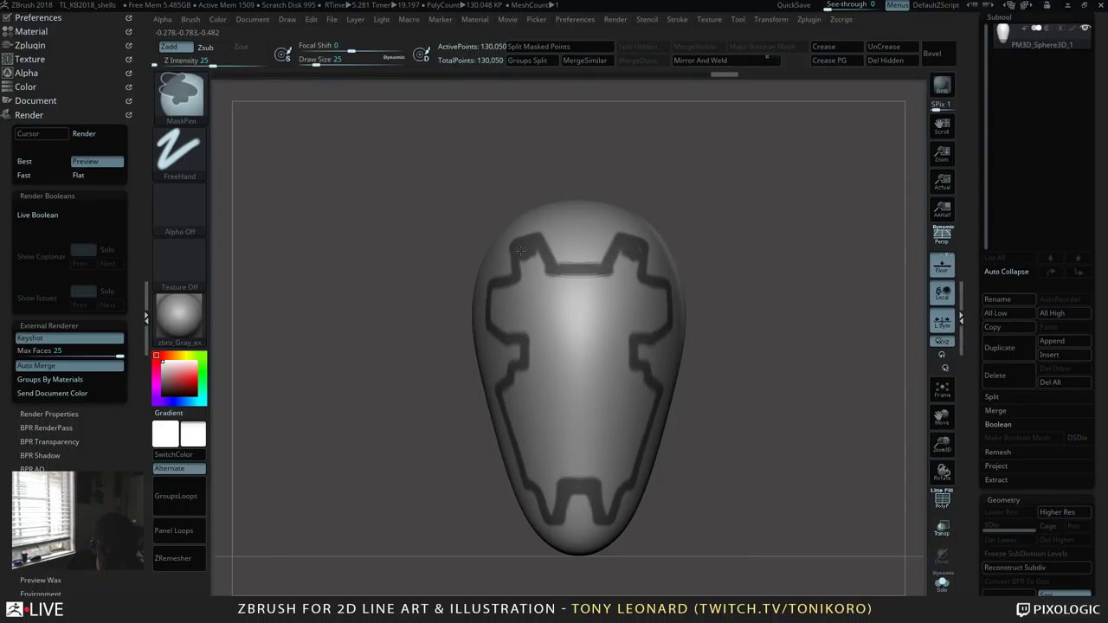
pyautogui.keyDown('ctrl'); pyautogui.moveTo(520, 252); pyautogui.dragTo(535, 273); pyautogui.keyUp('ctrl')
pyautogui.press('s')
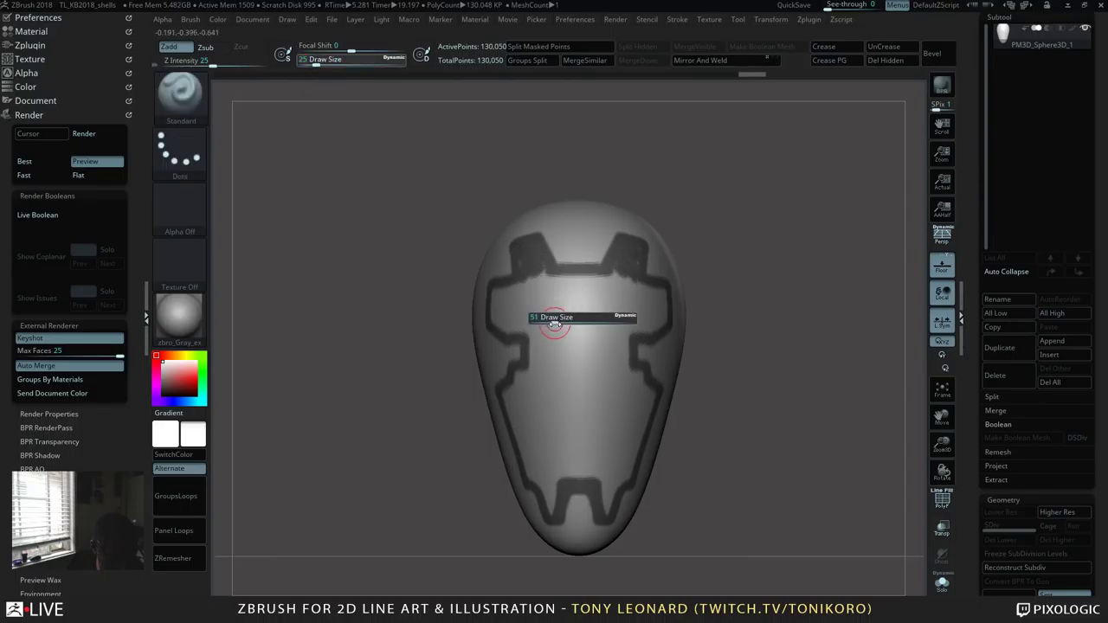
pyautogui.moveTo(554, 322); pyautogui.dragTo(558, 322)
pyautogui.moveTo(539, 272)
pyautogui.keyDown('ctrl'); pyautogui.mouseDown()
pyautogui.moveTo(544, 312)
pyautogui.moveTo(602, 288)
pyautogui.moveTo(492, 297)
pyautogui.moveTo(528, 305)
pyautogui.moveTo(559, 351)
pyautogui.moveTo(541, 327)
pyautogui.moveTo(544, 370)
pyautogui.moveTo(569, 386)
pyautogui.moveTo(525, 377)
pyautogui.moveTo(508, 394)
pyautogui.moveTo(539, 471)
pyautogui.moveTo(524, 408)
pyautogui.moveTo(539, 389)
pyautogui.moveTo(533, 463)
pyautogui.moveTo(554, 505)
pyautogui.moveTo(571, 406)
pyautogui.moveTo(588, 463)
pyautogui.mouseUp(); pyautogui.keyUp('ctrl')
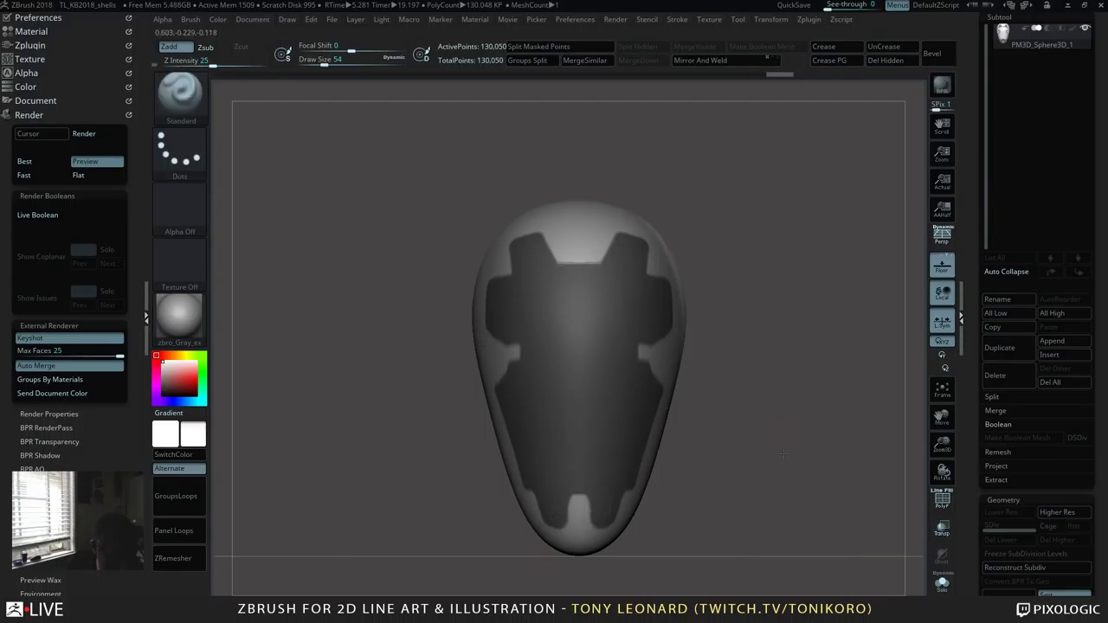
pyautogui.moveTo(731, 426)
pyautogui.mouseDown()
pyautogui.moveTo(743, 346)
pyautogui.moveTo(734, 253)
pyautogui.moveTo(554, 334)
pyautogui.mouseUp()
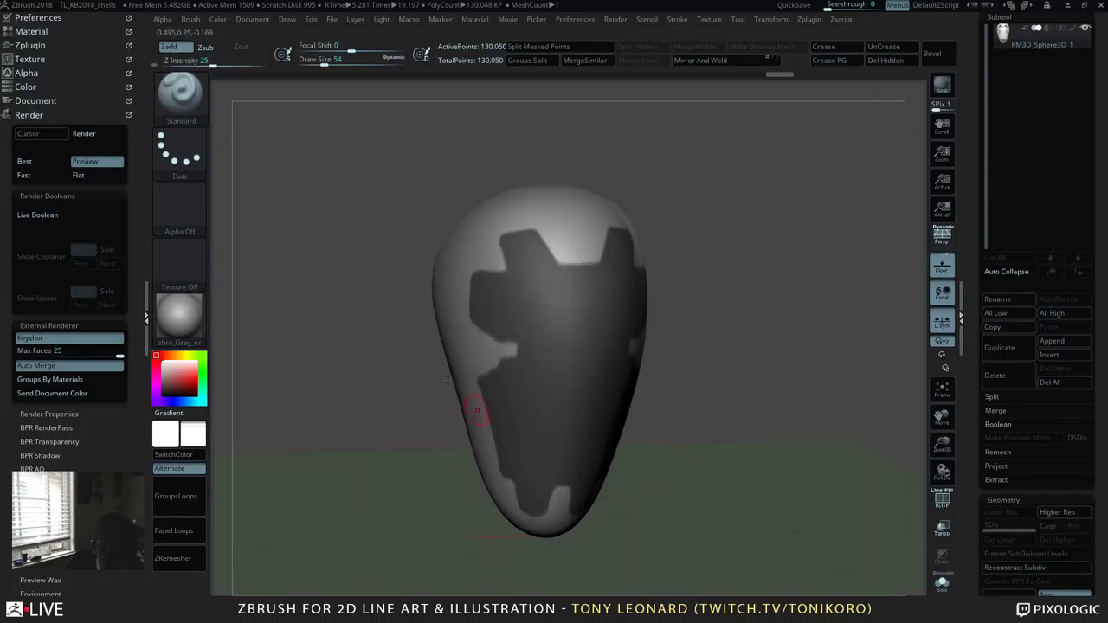
pyautogui.press('ctrl')
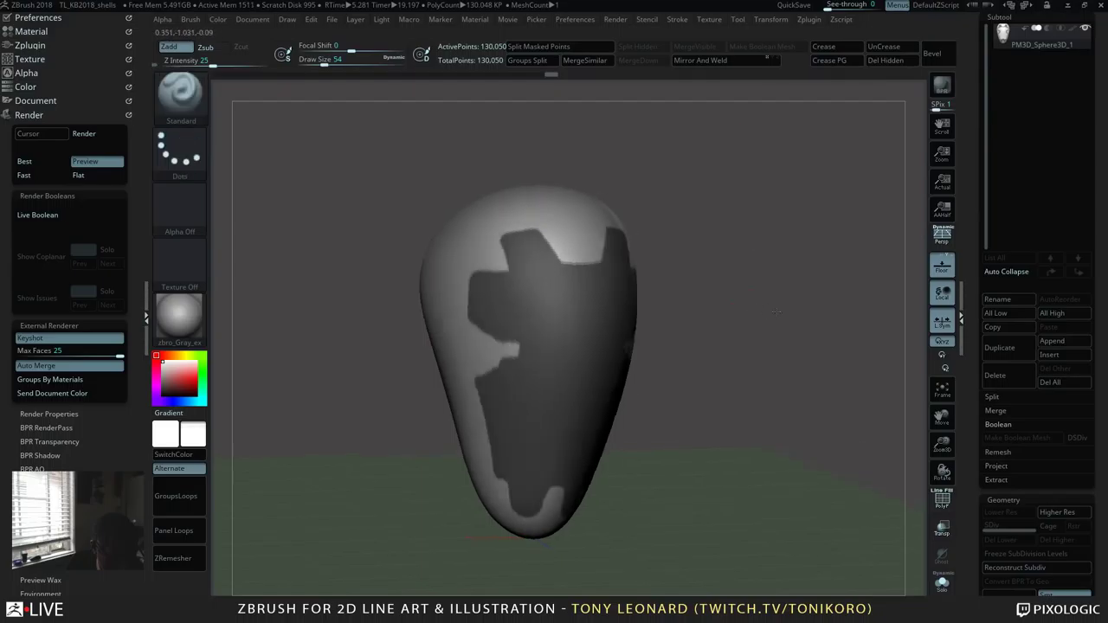
pyautogui.moveTo(549, 209)
pyautogui.mouseDown(button='right')
pyautogui.moveTo(536, 250)
pyautogui.moveTo(719, 346)
pyautogui.moveTo(715, 299)
pyautogui.mouseUp(button='right')
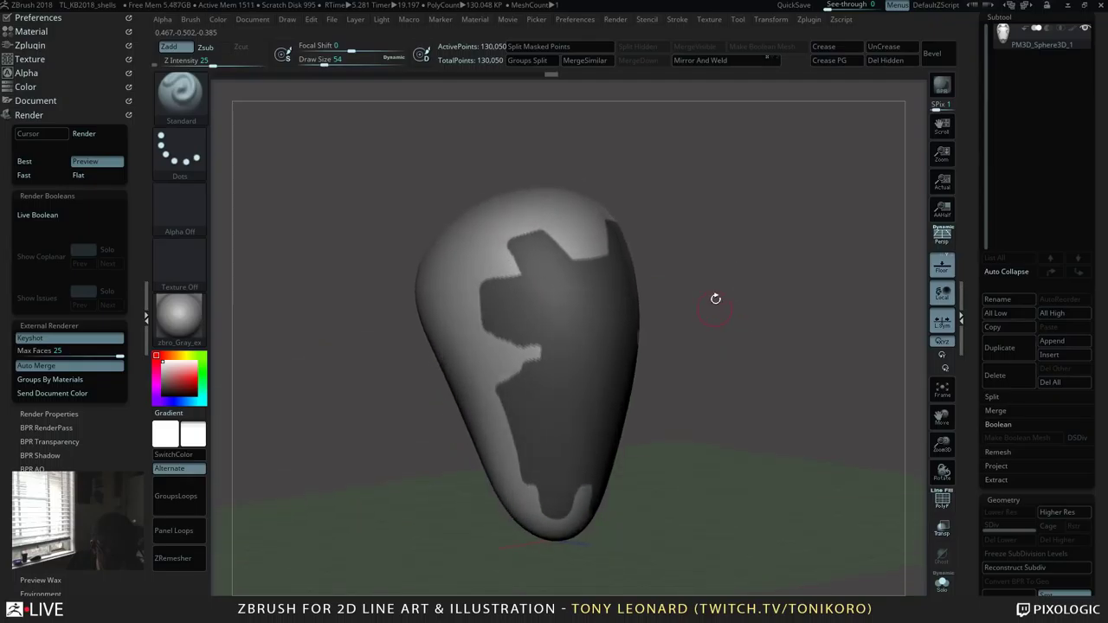
pyautogui.moveTo(695, 354); pyautogui.dragTo(468, 164, button='right')
pyautogui.moveTo(749, 217); pyautogui.dragTo(775, 340, button='right')
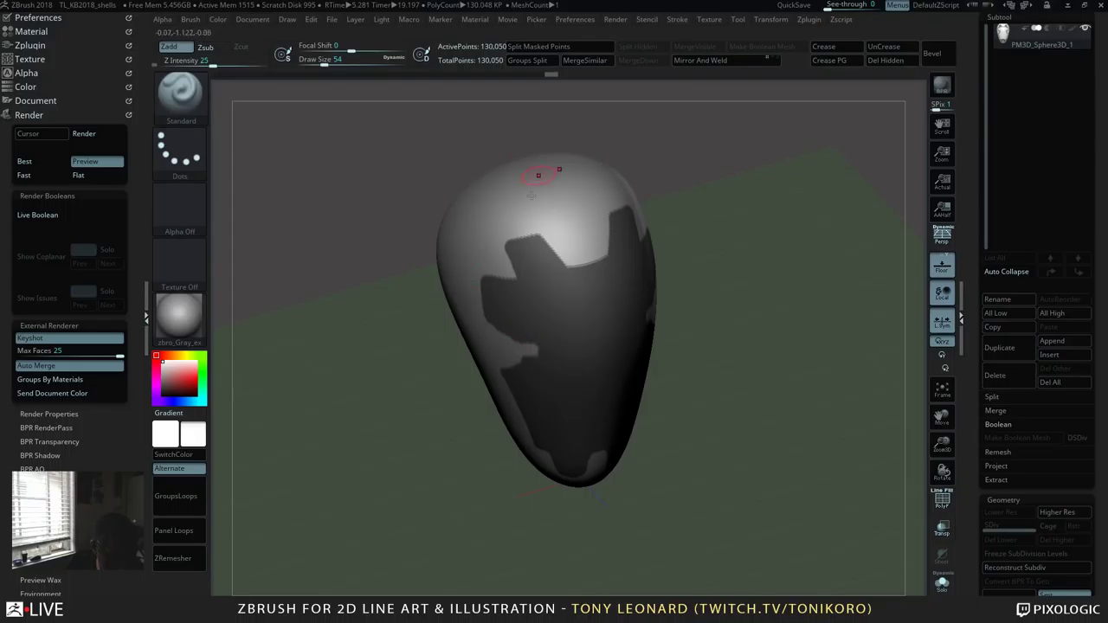
pyautogui.press('s')
pyautogui.moveTo(536, 232); pyautogui.dragTo(526, 234)
pyautogui.press('ctrl')
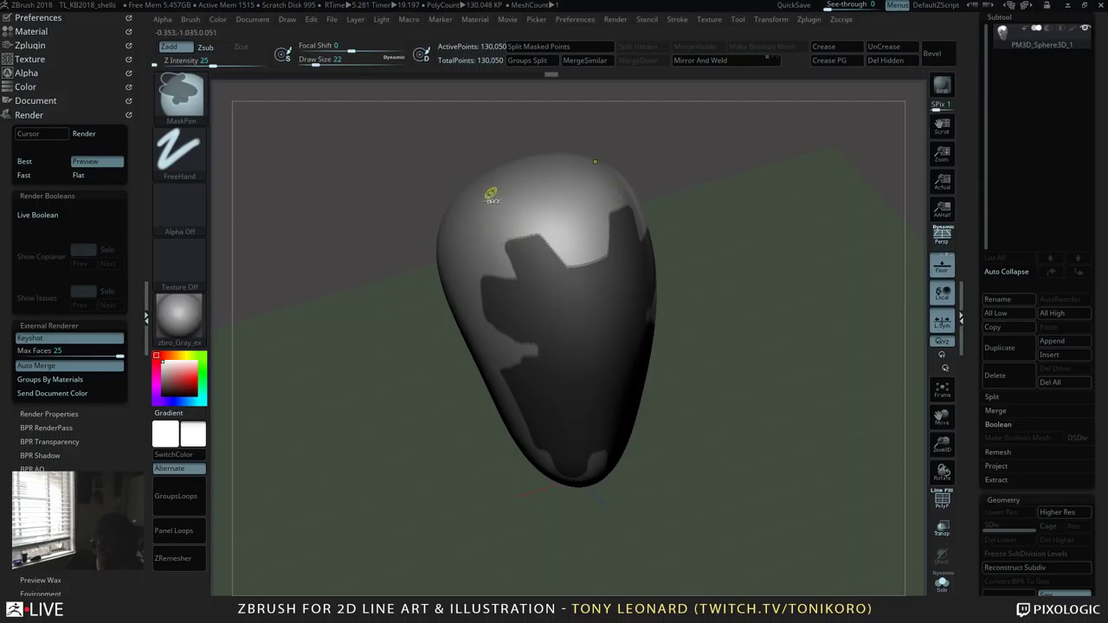
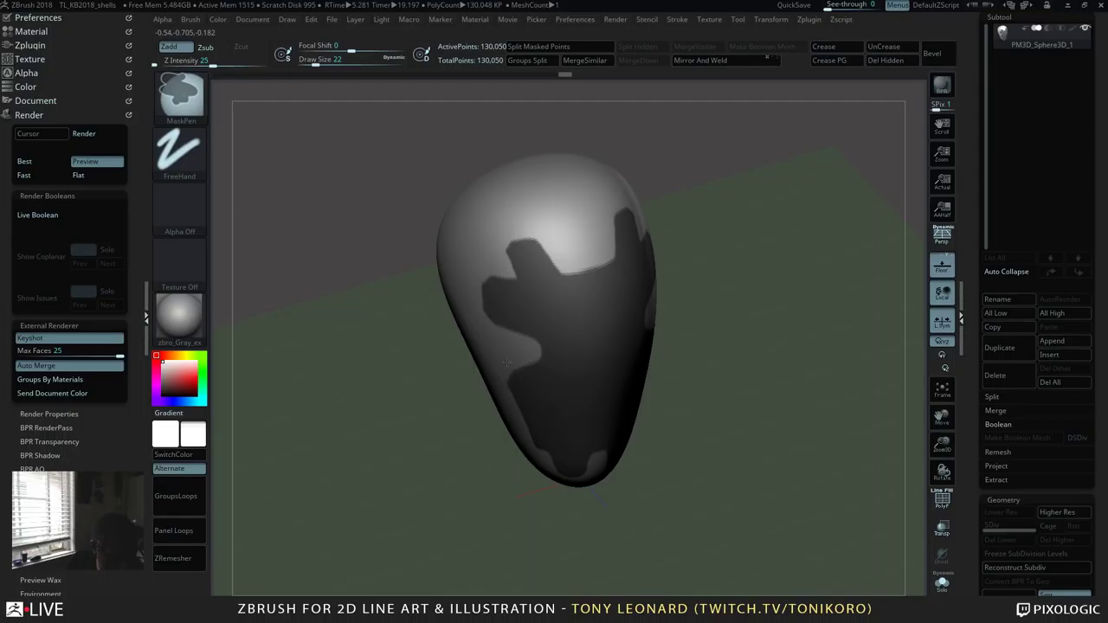
# Step: Clear all masking from the egg-shaped head and turn on the Polyframe wireframe overlay
pyautogui.moveTo(732, 487)
pyautogui.mouseDown()
pyautogui.moveTo(722, 391)
pyautogui.moveTo(747, 402)
pyautogui.moveTo(782, 375)
pyautogui.moveTo(769, 448)
pyautogui.moveTo(784, 418)
pyautogui.moveTo(809, 413)
pyautogui.moveTo(580, 436)
pyautogui.mouseUp()
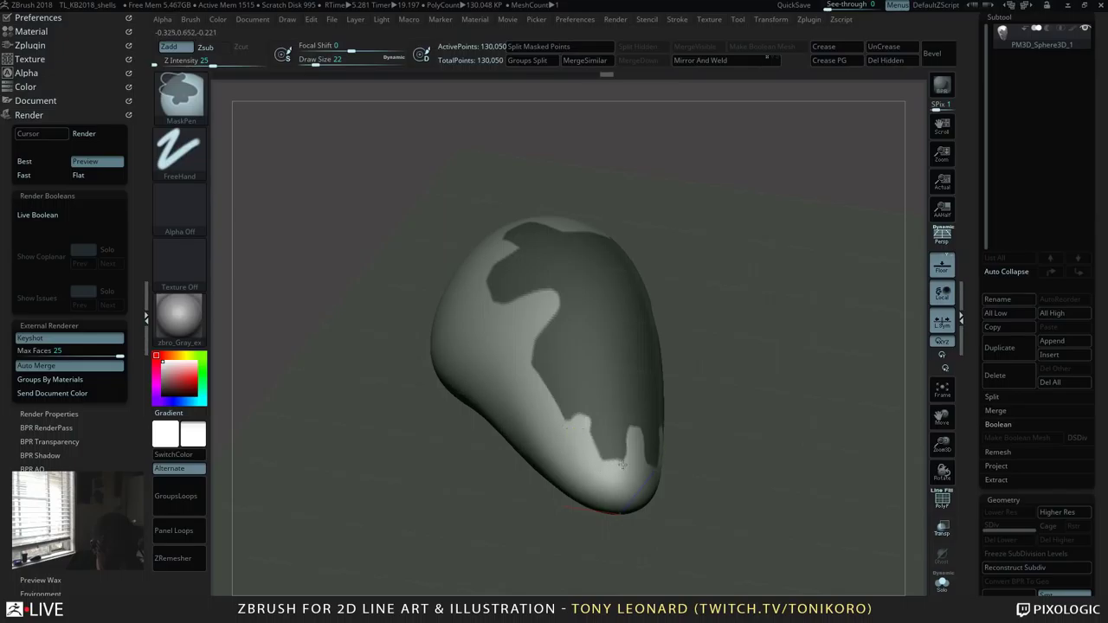
pyautogui.keyDown('ctrl'); pyautogui.keyDown('alt'); pyautogui.moveTo(619, 463); pyautogui.dragTo(628, 431); pyautogui.keyUp('alt'); pyautogui.keyUp('ctrl')
pyautogui.moveTo(864, 280); pyautogui.dragTo(553, 370)
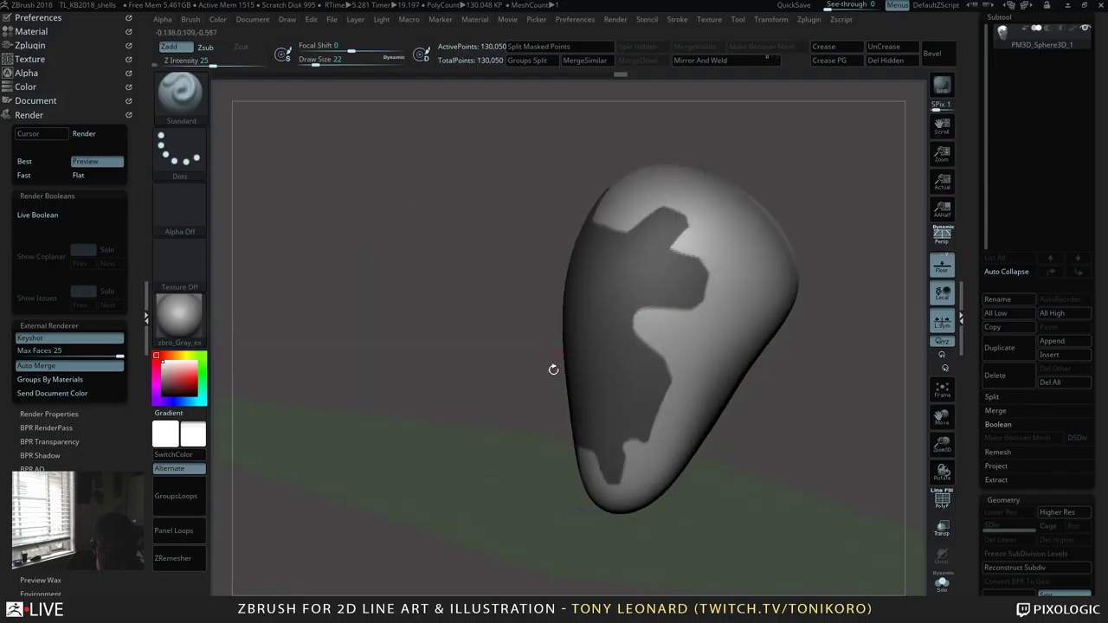
pyautogui.press('ctrl')
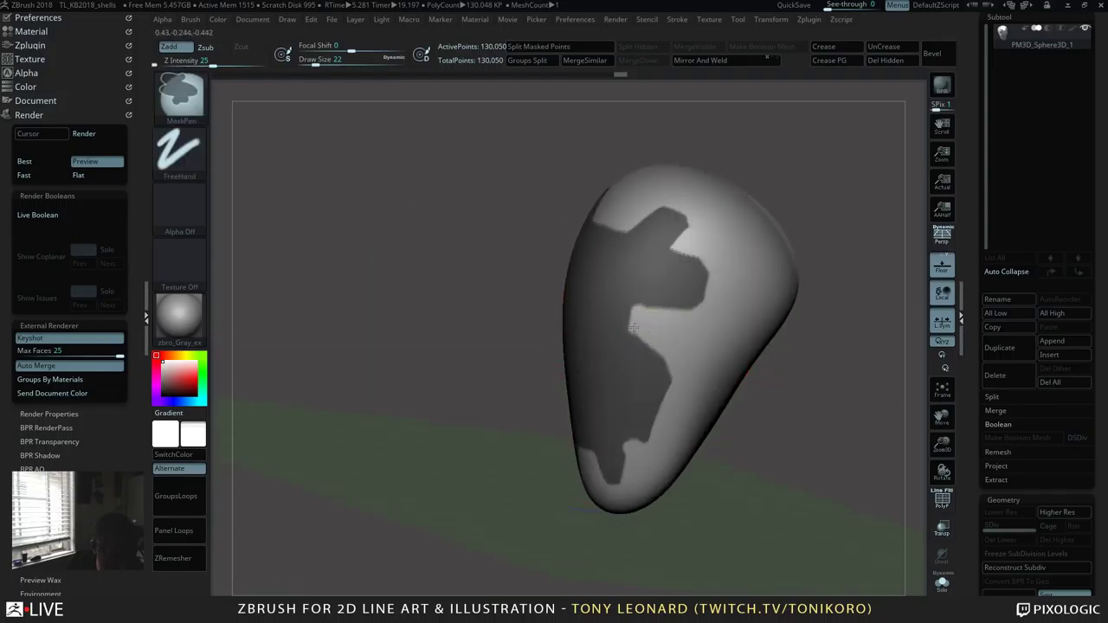
pyautogui.moveTo(831, 416)
pyautogui.mouseDown()
pyautogui.moveTo(844, 485)
pyautogui.moveTo(824, 549)
pyautogui.moveTo(753, 476)
pyautogui.mouseUp()
pyautogui.press('ctrl')
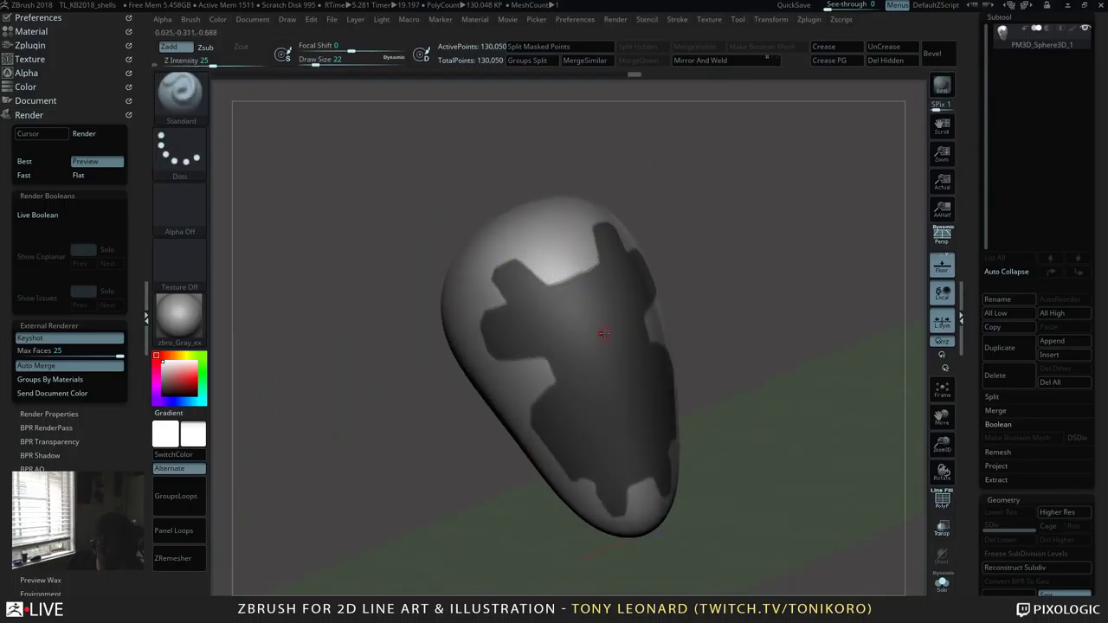
pyautogui.moveTo(692, 334)
pyautogui.keyDown('ctrl'); pyautogui.mouseDown()
pyautogui.moveTo(814, 356)
pyautogui.moveTo(823, 344)
pyautogui.moveTo(642, 336)
pyautogui.mouseUp(); pyautogui.keyUp('ctrl')
pyautogui.hotkey('shift', 'f')
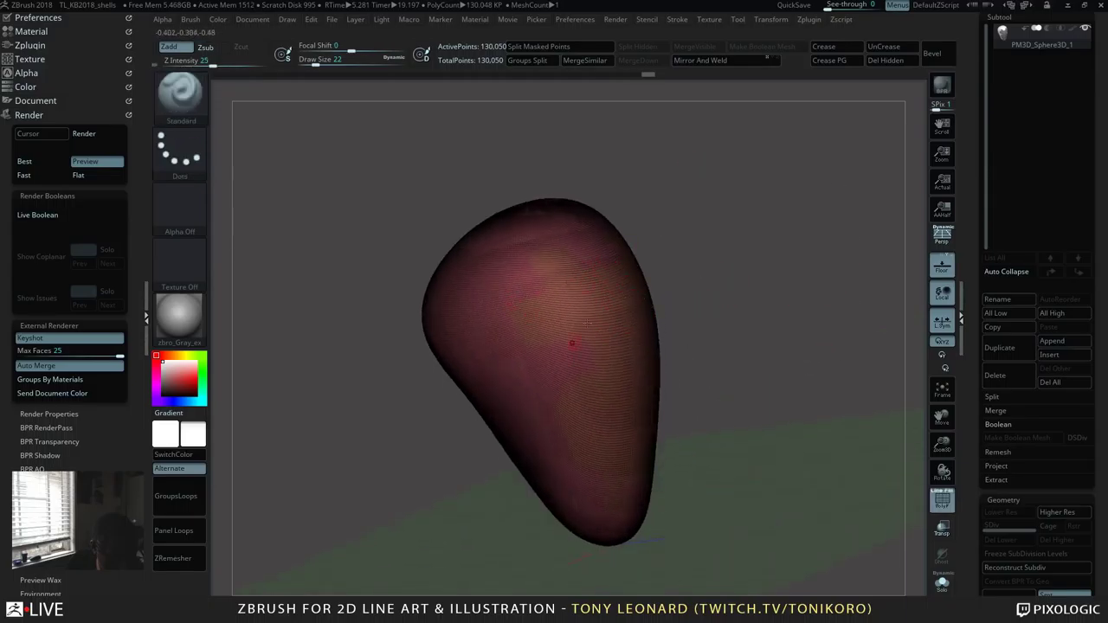
pyautogui.moveTo(787, 346); pyautogui.dragTo(817, 228)
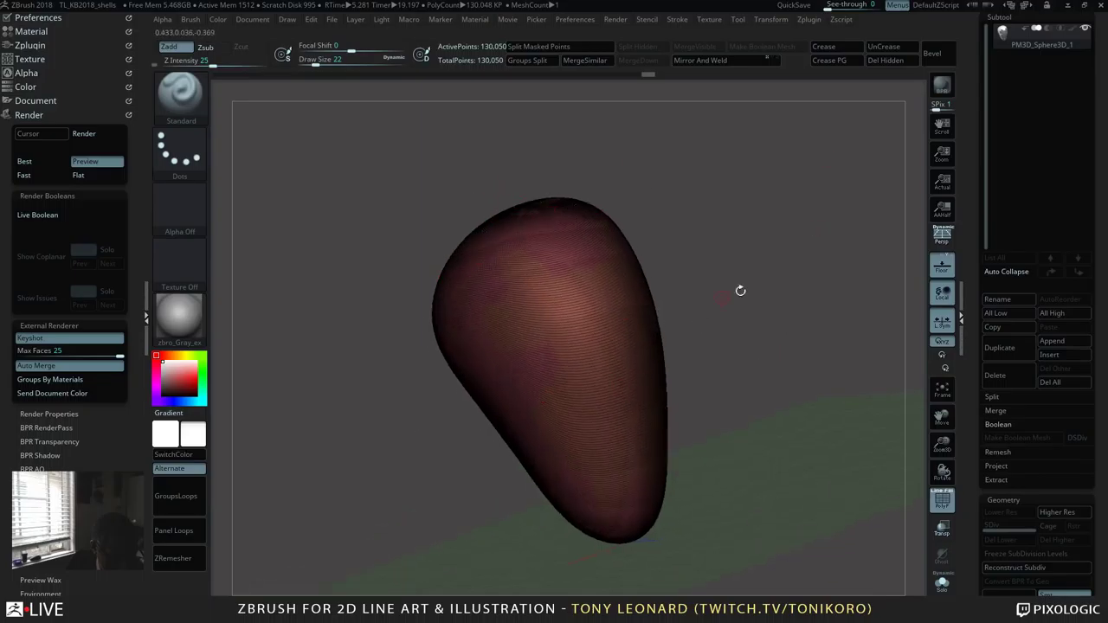
pyautogui.moveTo(757, 346); pyautogui.dragTo(314, 496)
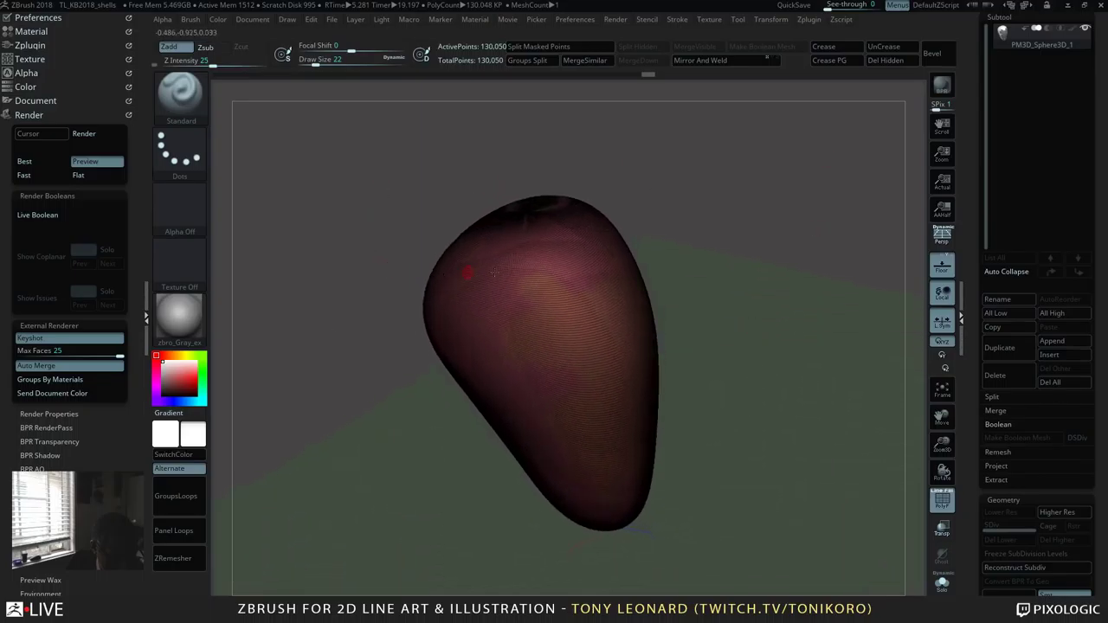
pyautogui.press('w')
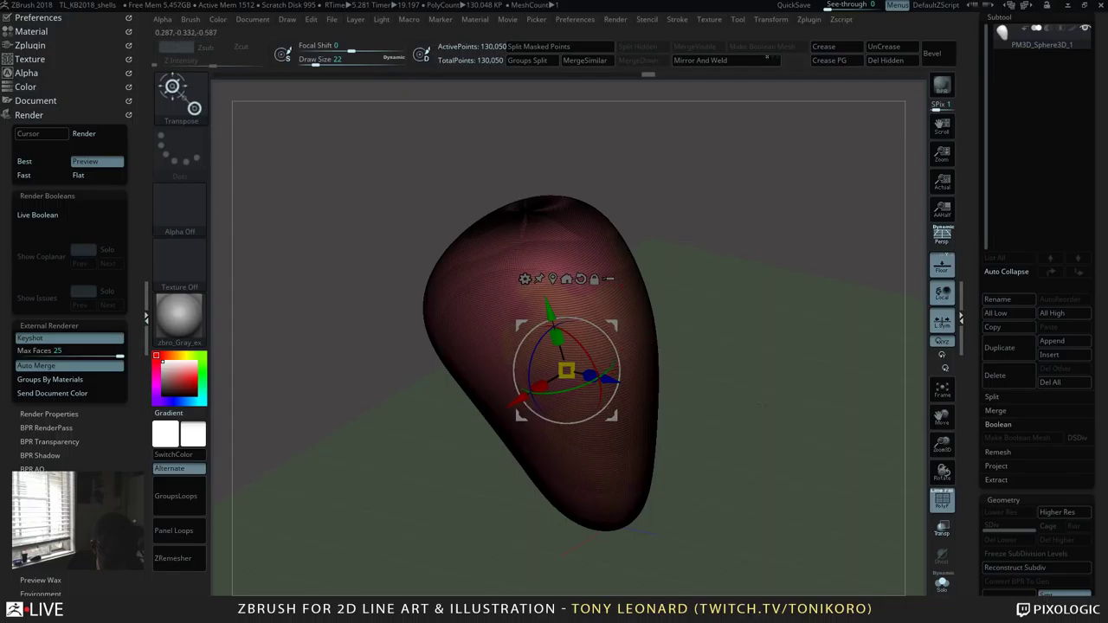
pyautogui.moveTo(736, 407); pyautogui.dragTo(706, 308)
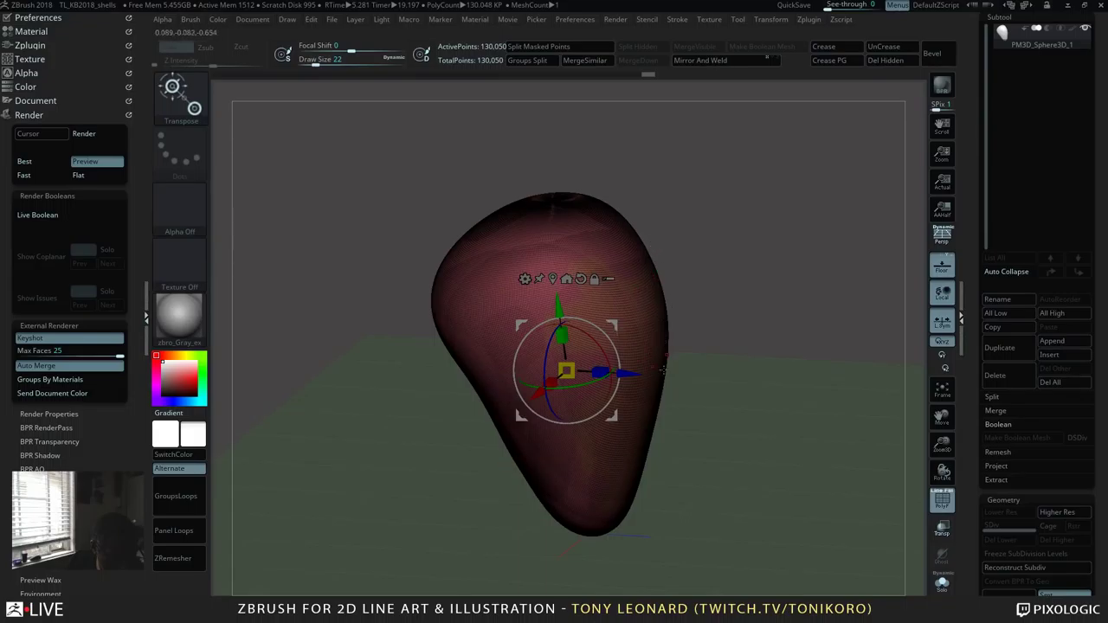
pyautogui.moveTo(770, 463); pyautogui.dragTo(762, 430)
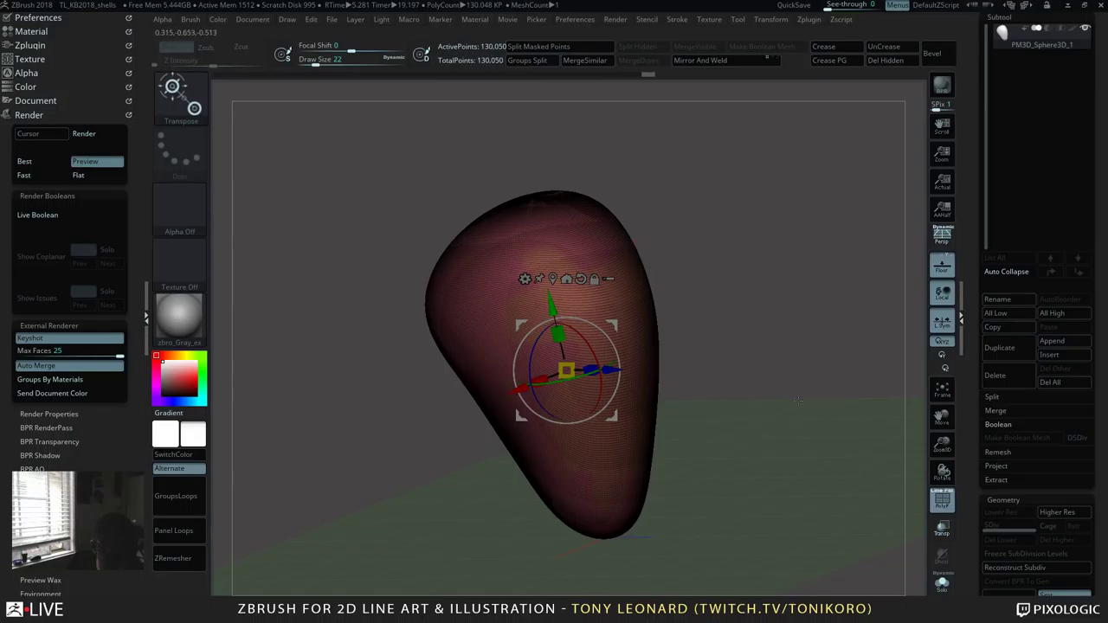
pyautogui.moveTo(799, 400); pyautogui.dragTo(785, 453)
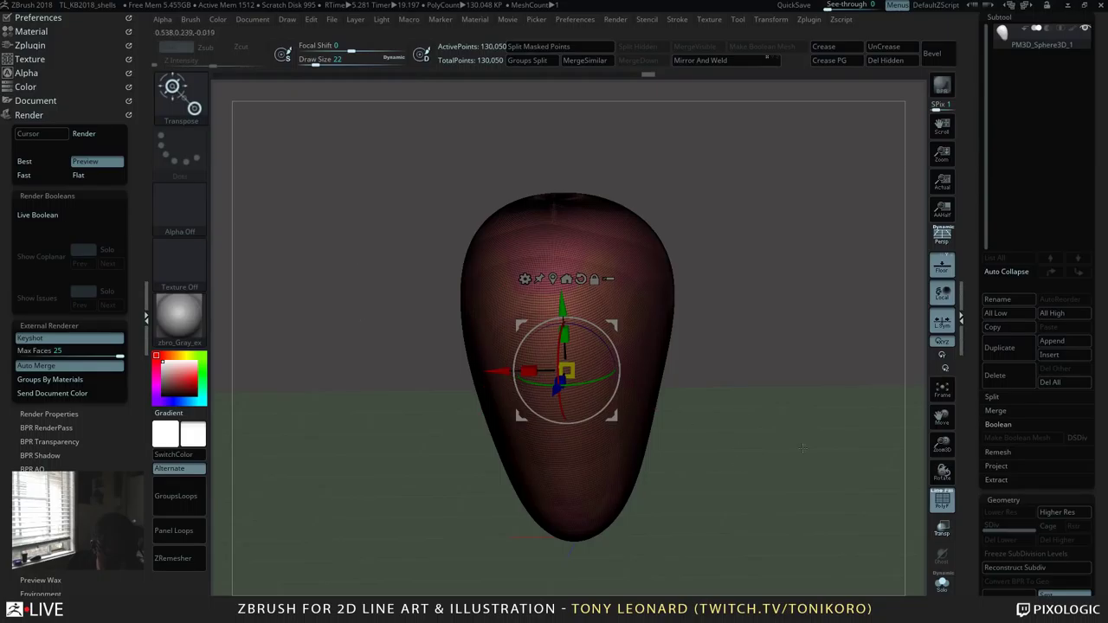
pyautogui.moveTo(589, 351); pyautogui.dragTo(808, 451)
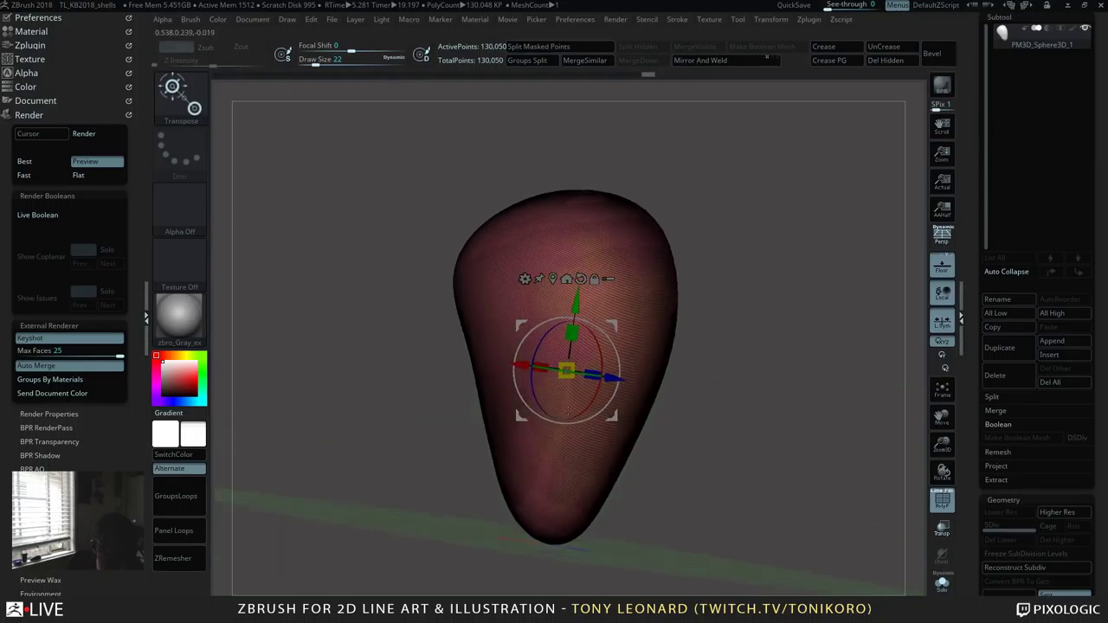
pyautogui.press('q')
pyautogui.press('w')
pyautogui.keyDown('ctrl'); pyautogui.click(644, 306); pyautogui.keyUp('ctrl')
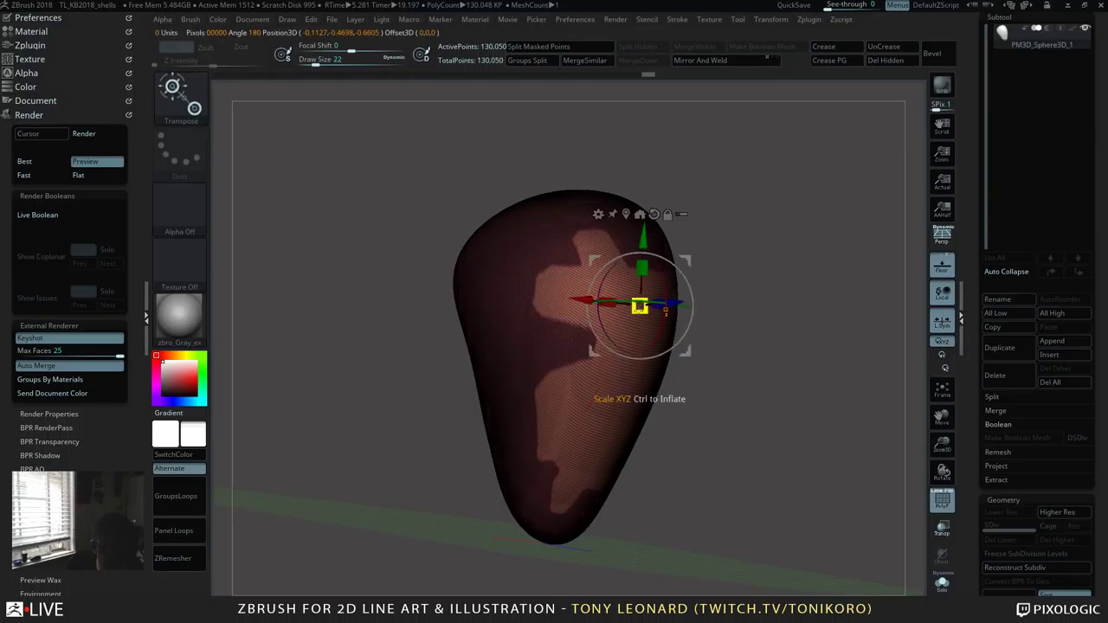
pyautogui.moveTo(777, 402); pyautogui.dragTo(780, 417)
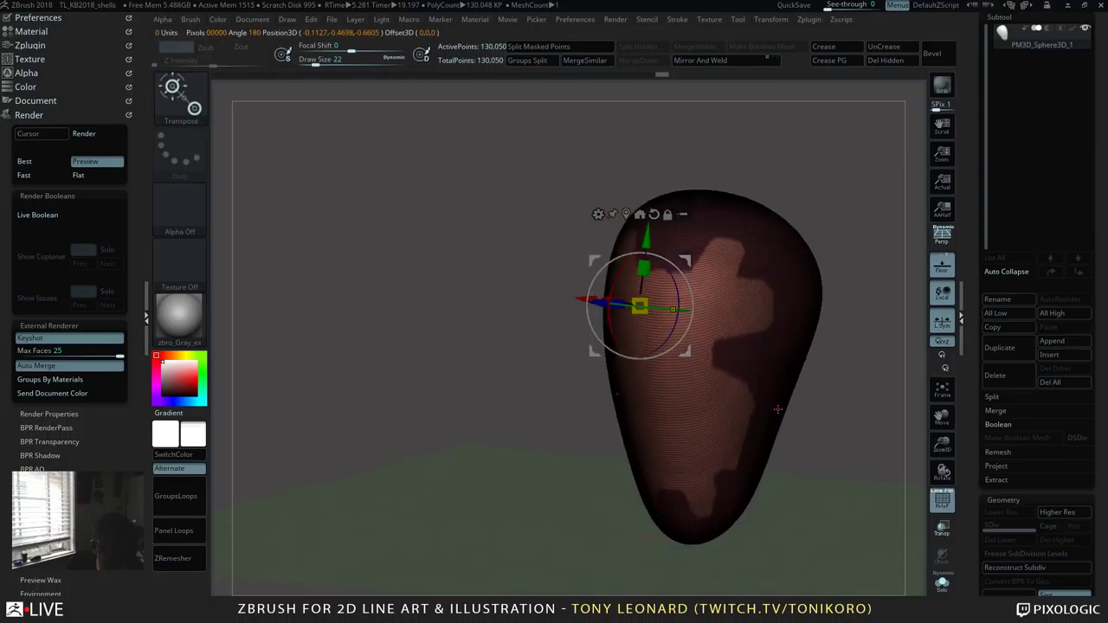
pyautogui.keyDown('ctrl'); pyautogui.moveTo(831, 379); pyautogui.dragTo(538, 392); pyautogui.keyUp('ctrl')
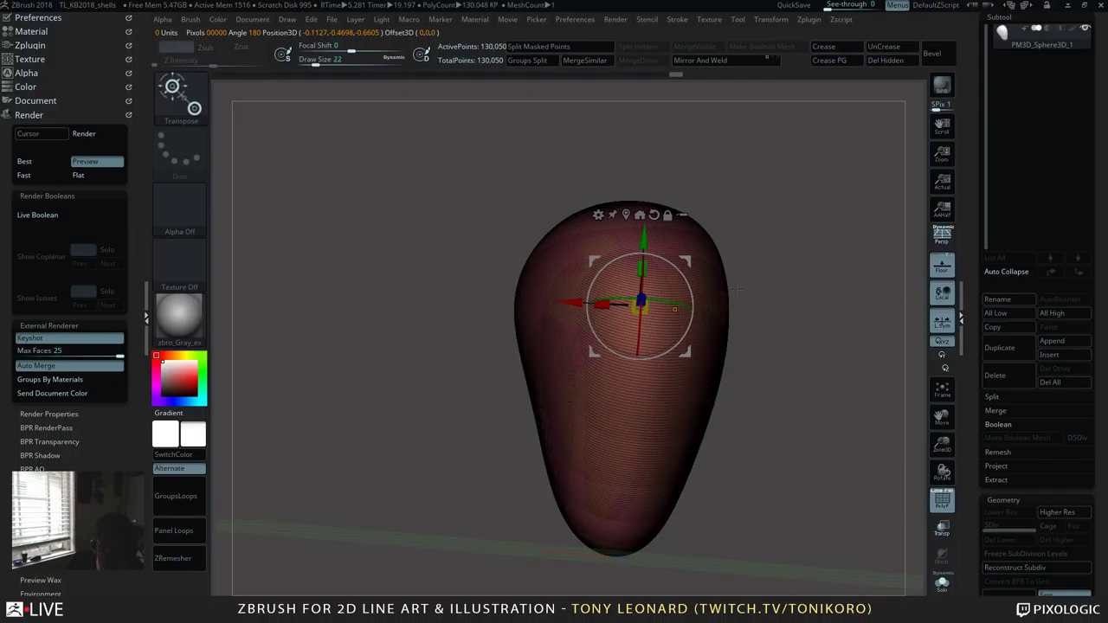
pyautogui.press('q')
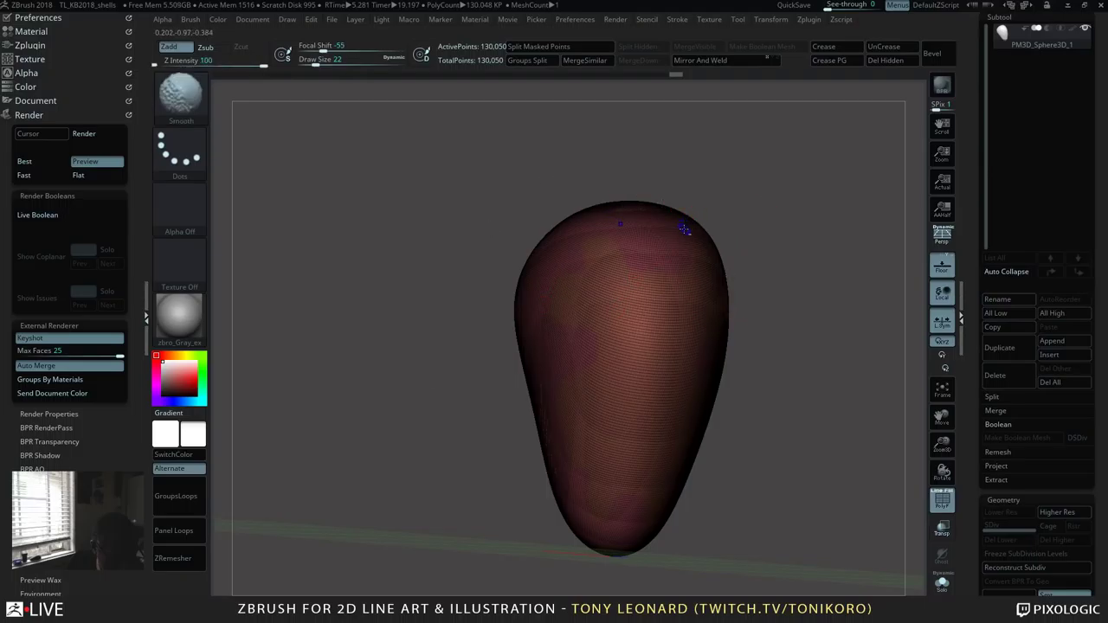
# Step: Ctrl+Shift-click one polygroup to isolate that plate of the head, leaving a 16,963-point shell panel
pyautogui.press('ctrl')
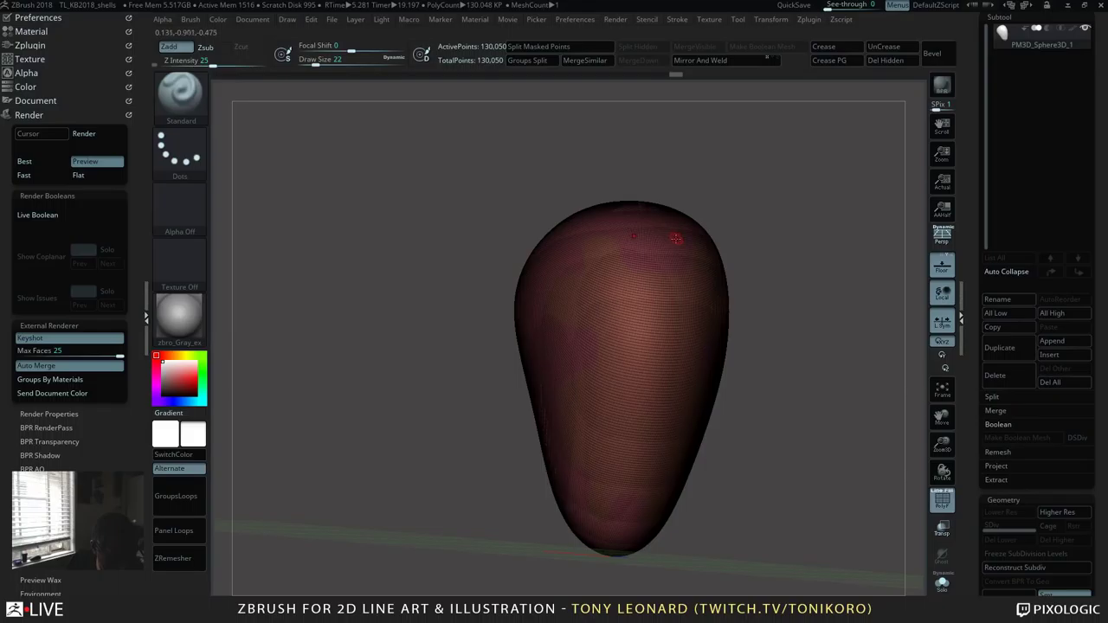
pyautogui.press('ctrl')
pyautogui.hotkey('ctrl', 'shift')
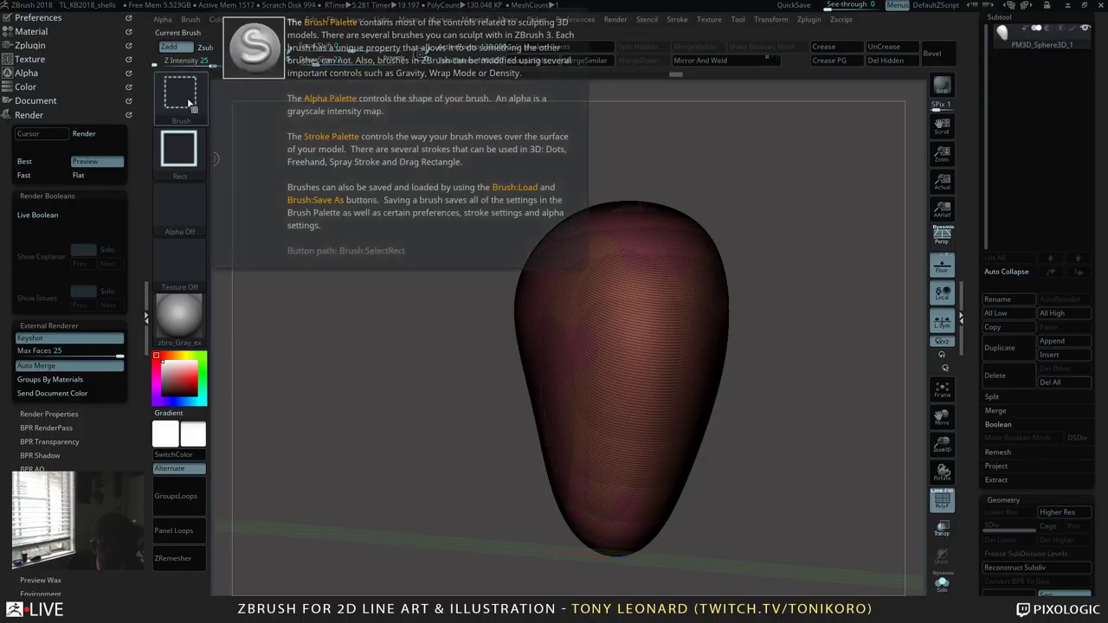
pyautogui.click(191, 102)
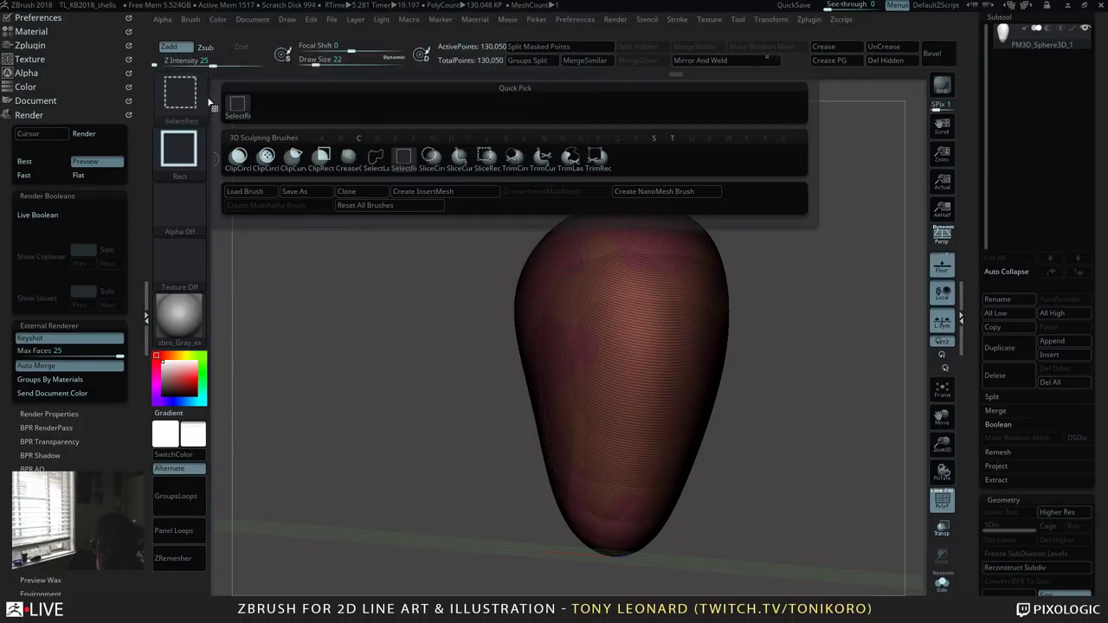
pyautogui.click(237, 105)
pyautogui.hotkey('ctrl', 'shift')
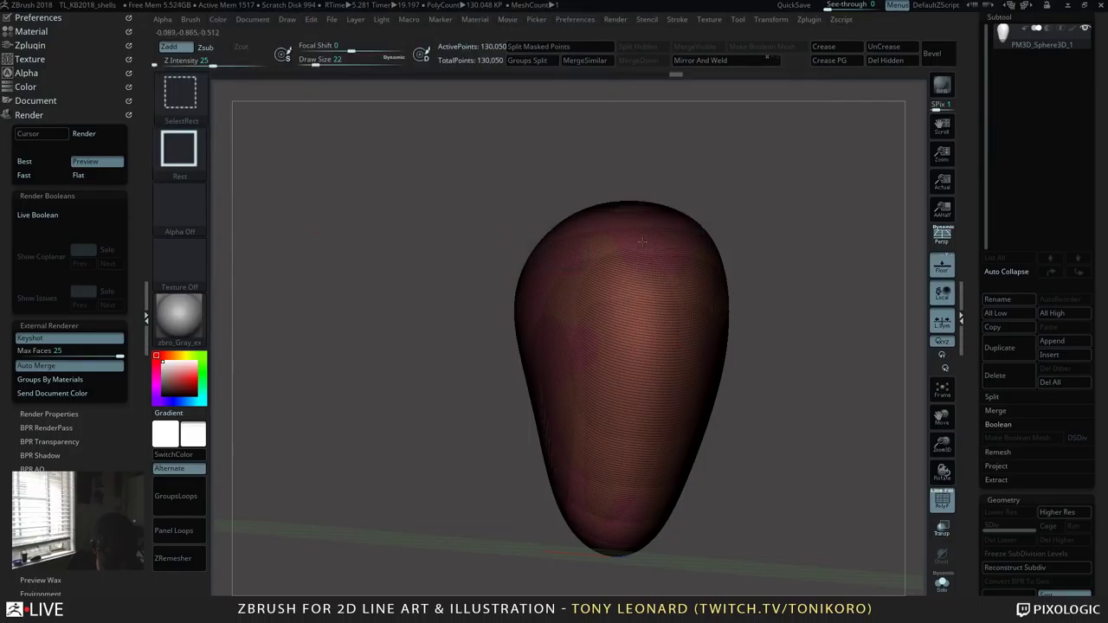
pyautogui.keyDown('ctrl'); pyautogui.keyDown('shift'); pyautogui.click(640, 243); pyautogui.keyUp('shift'); pyautogui.keyUp('ctrl')
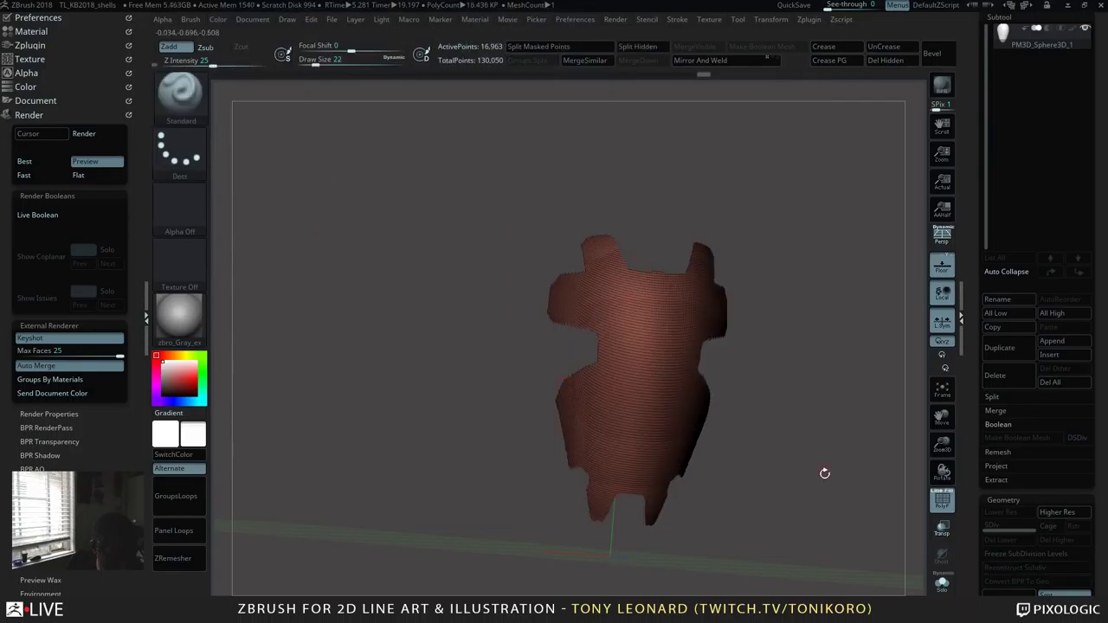
pyautogui.moveTo(822, 470); pyautogui.dragTo(836, 475)
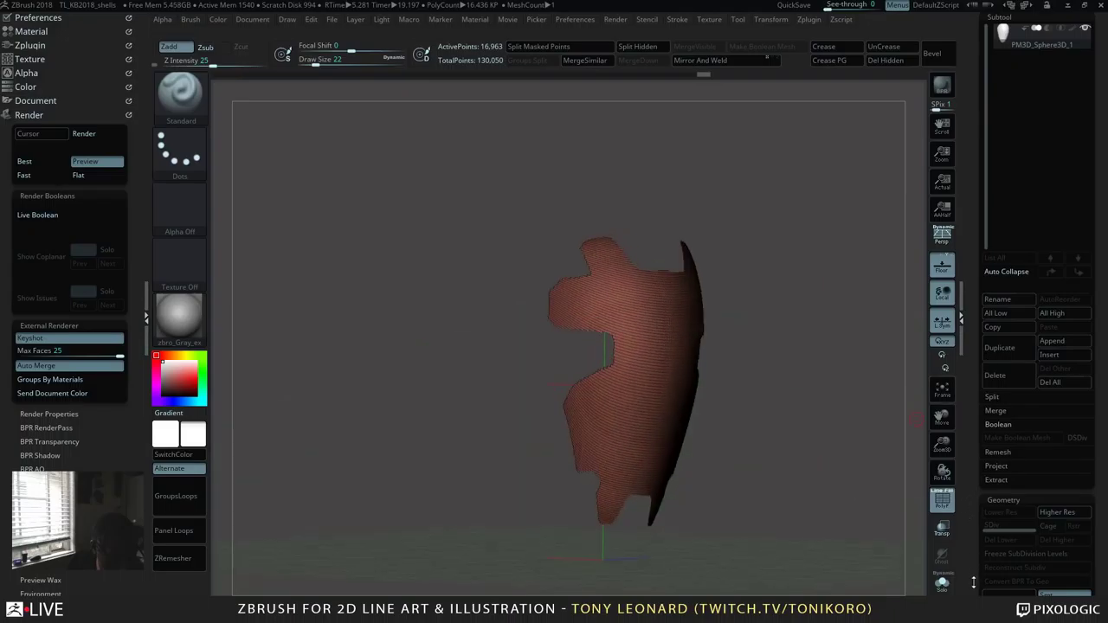
pyautogui.scroll(-10, 973, 584)
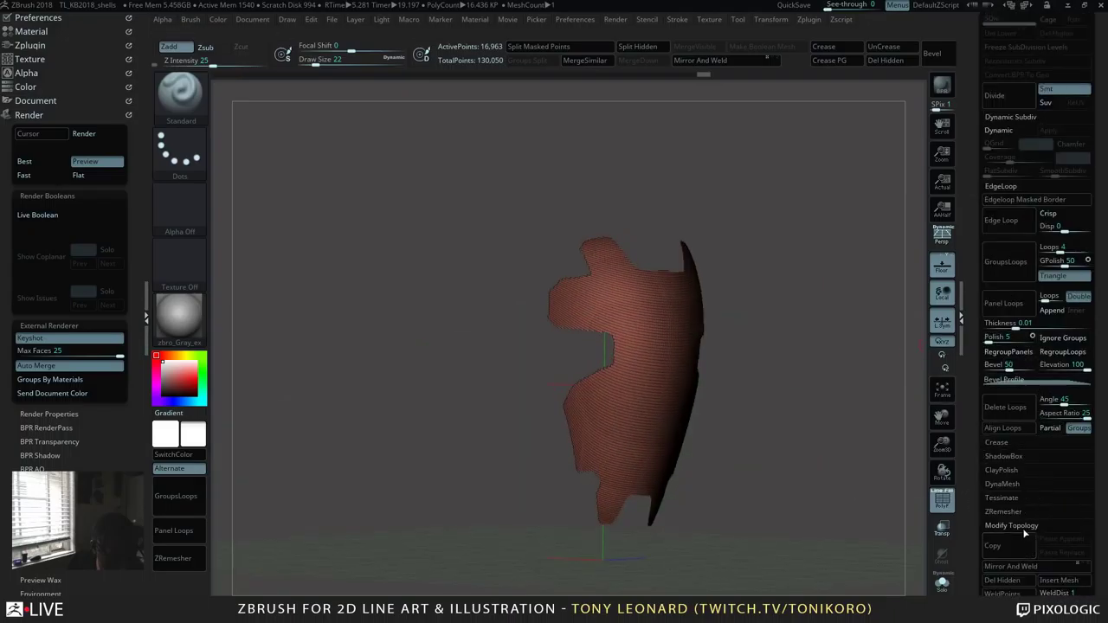
pyautogui.click(1002, 580)
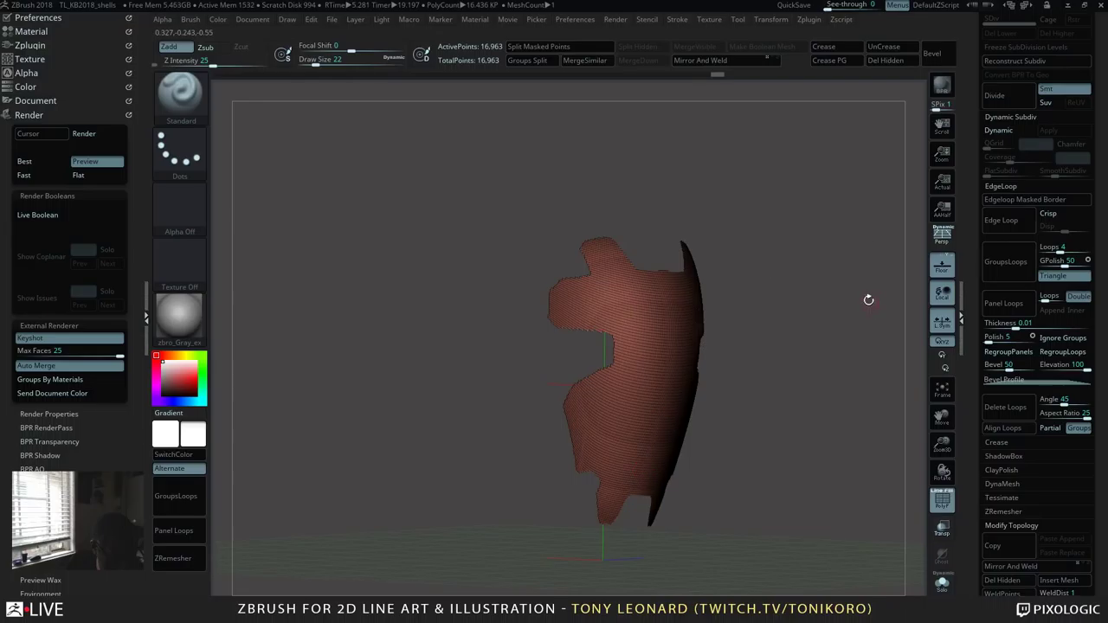
# Step: Turn off the floor grid and orbit the isolated plate to inspect it
pyautogui.moveTo(868, 300); pyautogui.dragTo(836, 380)
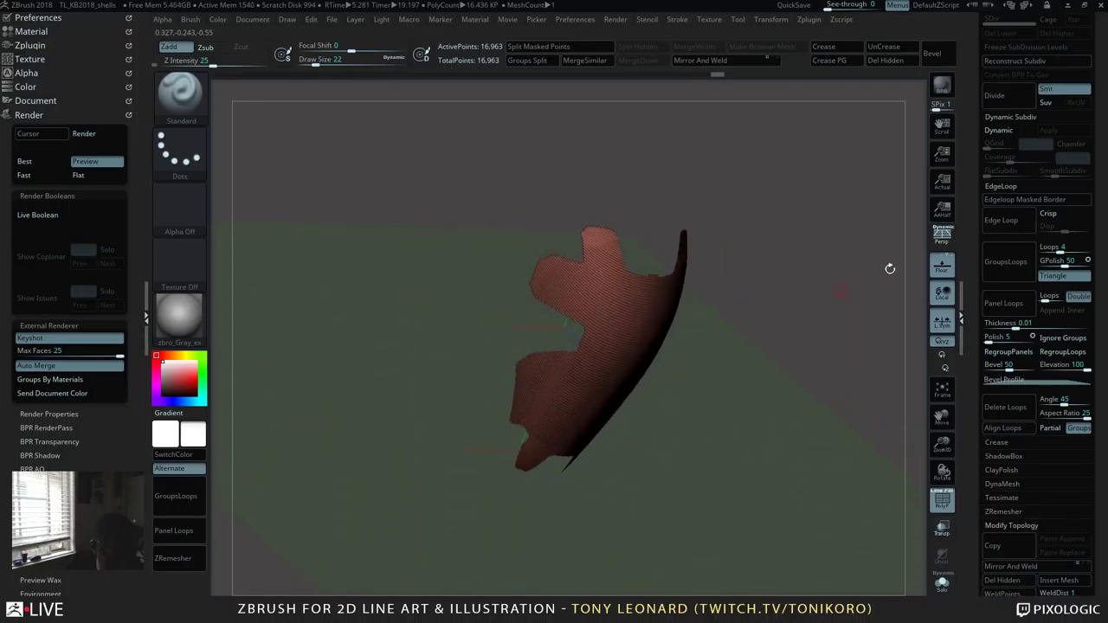
pyautogui.click(942, 264)
pyautogui.moveTo(698, 345); pyautogui.dragTo(814, 295)
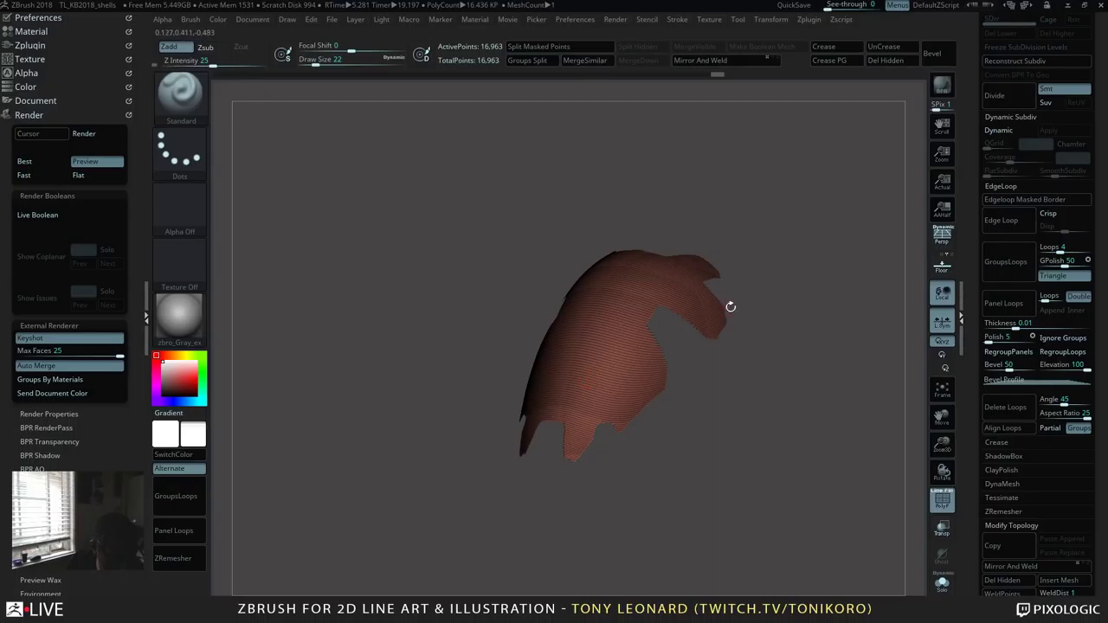
pyautogui.moveTo(786, 374); pyautogui.dragTo(515, 398)
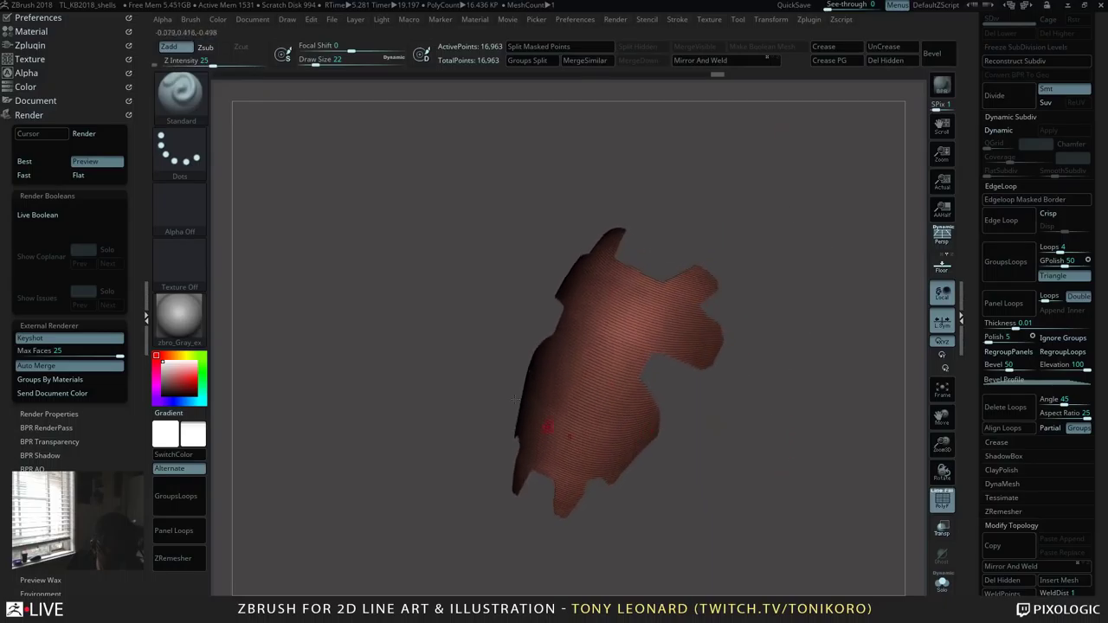
pyautogui.moveTo(734, 504); pyautogui.dragTo(629, 323)
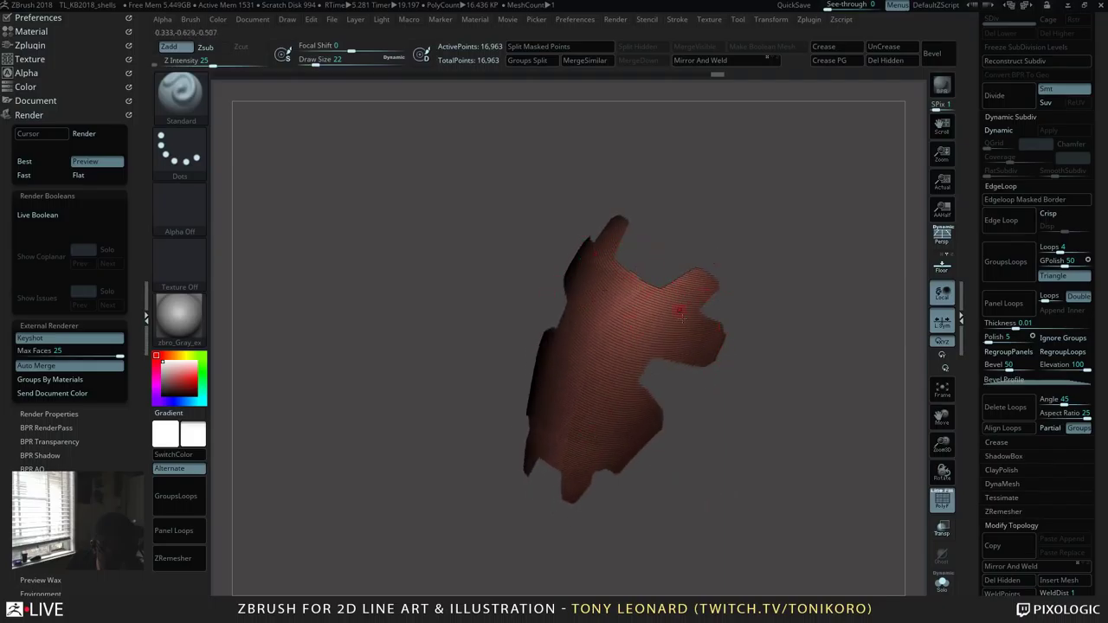
pyautogui.moveTo(717, 406); pyautogui.dragTo(667, 362)
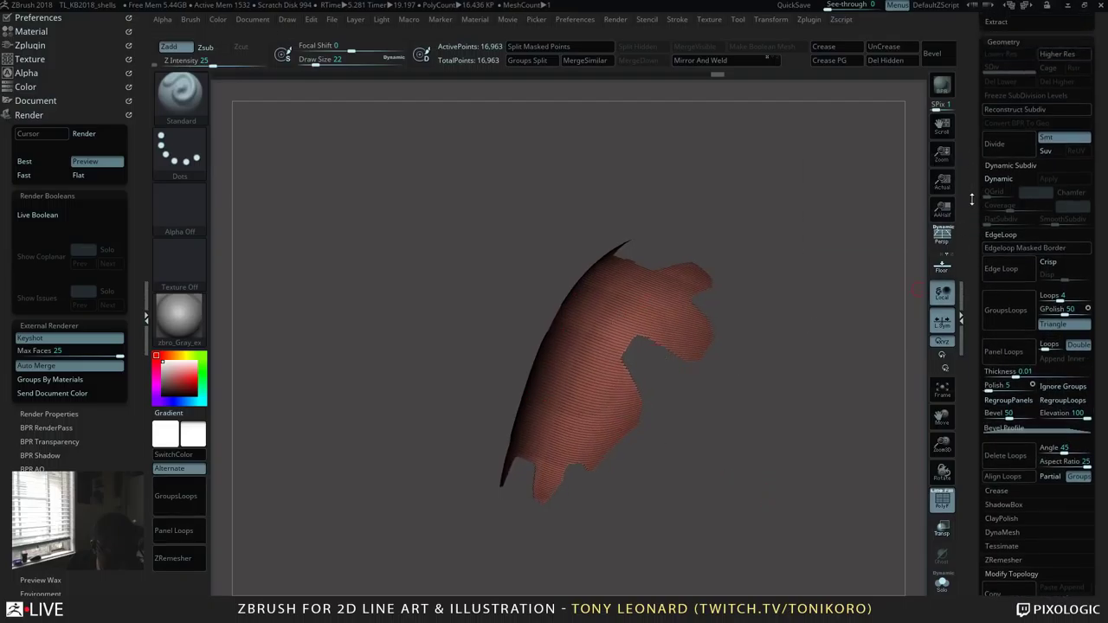
pyautogui.scroll(1, 1008, 160)
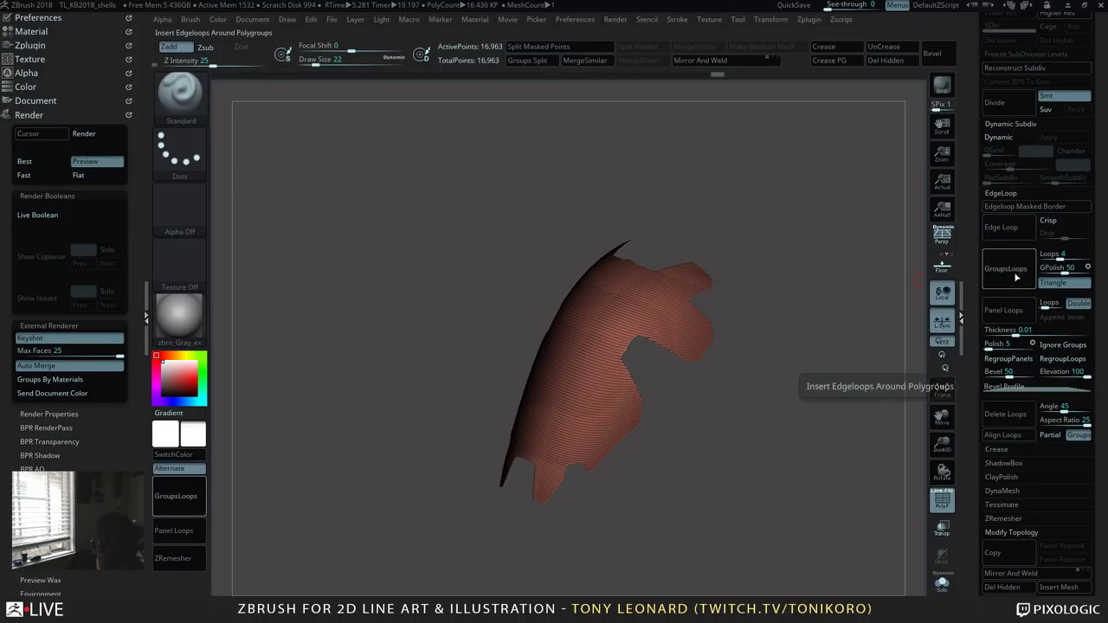
# Step: Undo the trial GroupsLoops, then apply Polish By Groups at 2 to the shell
pyautogui.click(1014, 272)
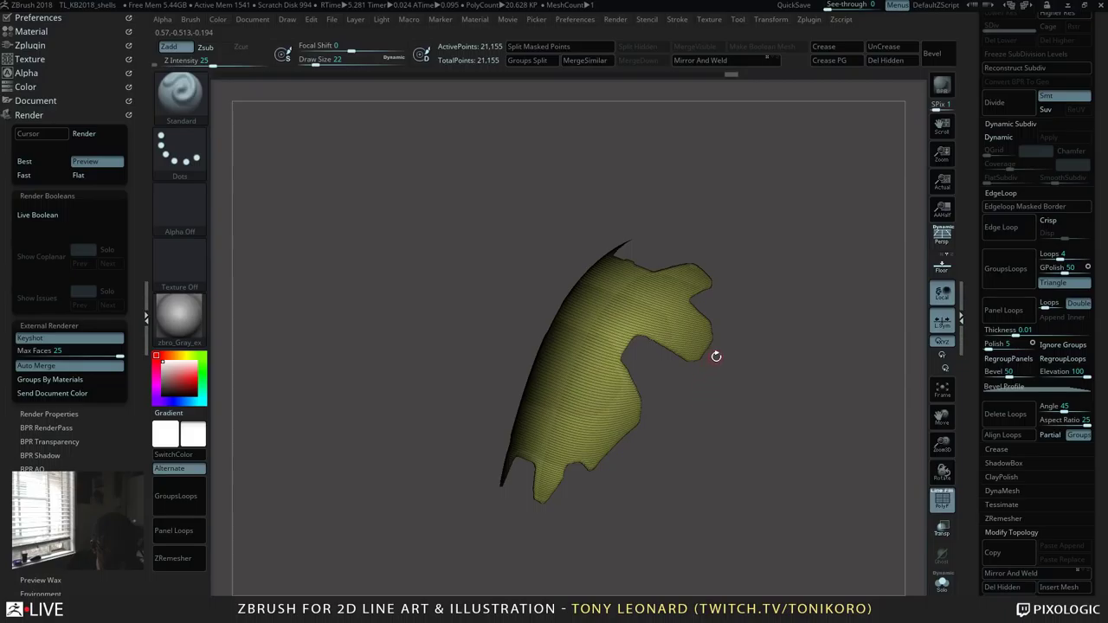
pyautogui.hotkey('ctrl', 'z')
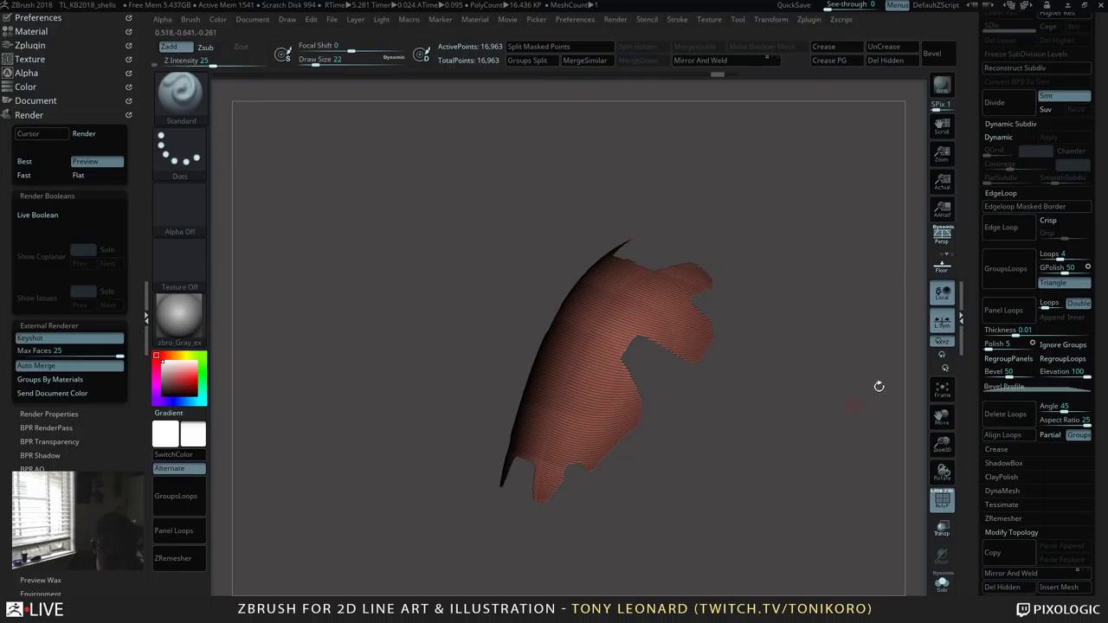
pyautogui.scroll(-10, 970, 467)
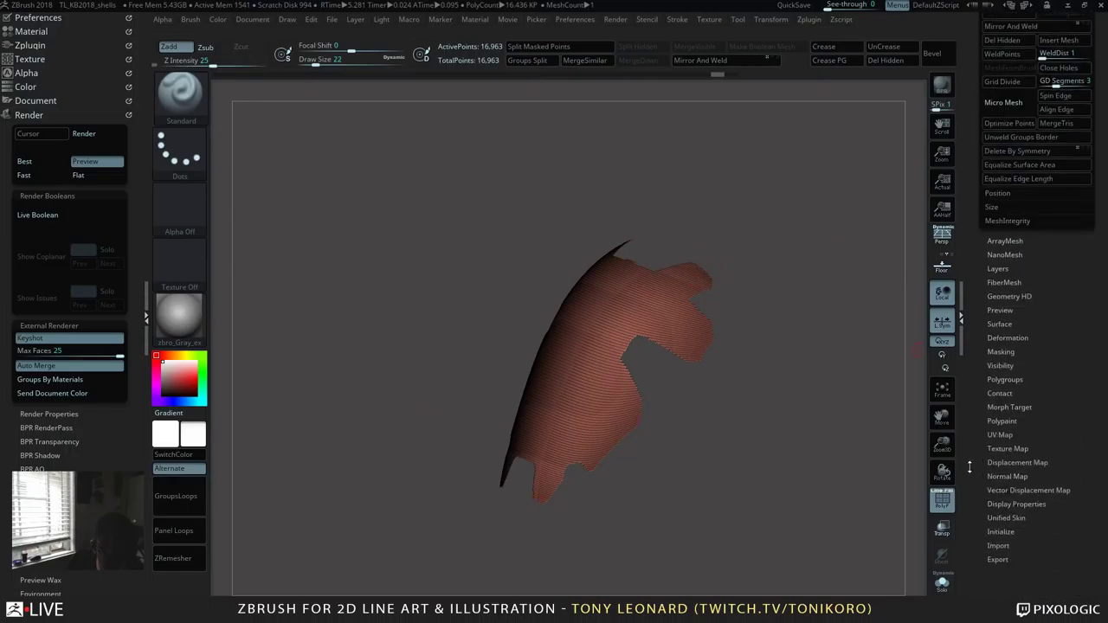
pyautogui.click(1007, 337)
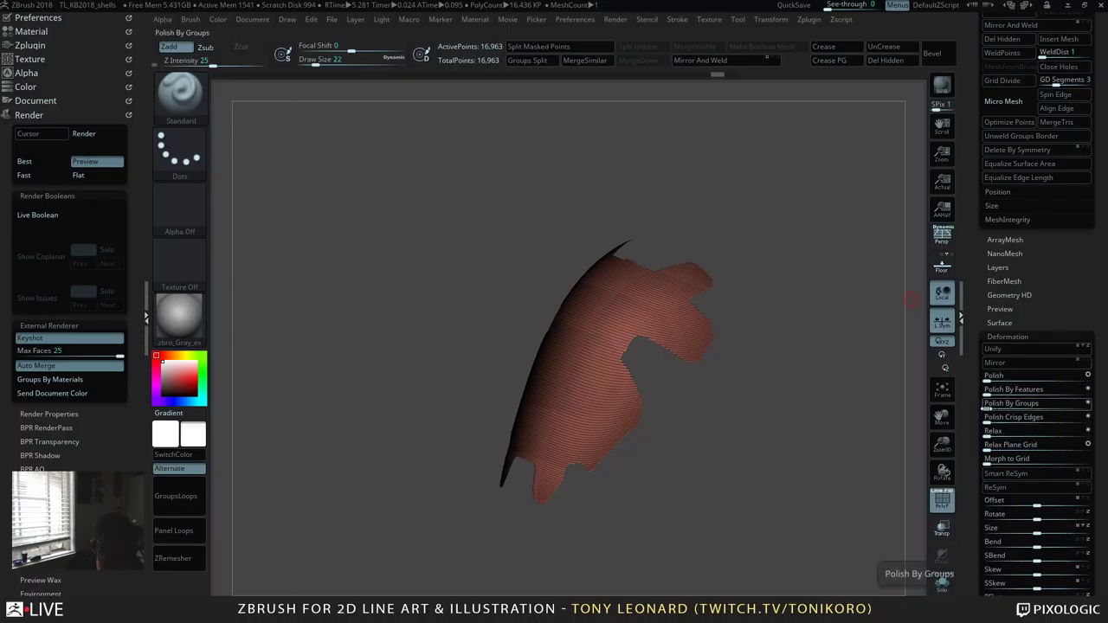
pyautogui.moveTo(987, 406); pyautogui.dragTo(991, 407)
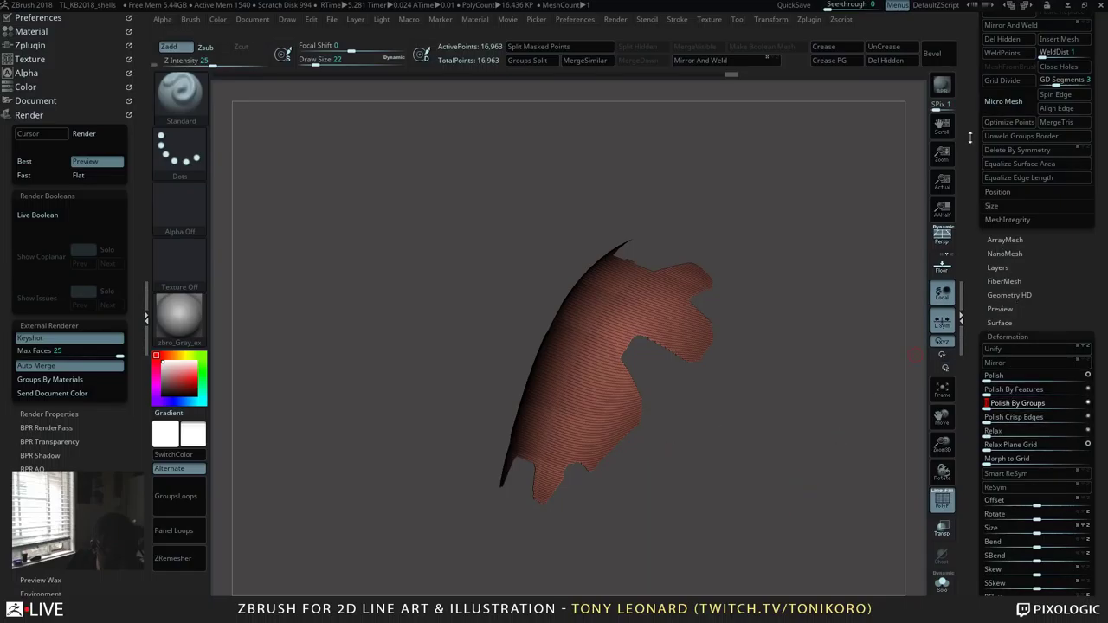
pyautogui.scroll(5, 1021, 260)
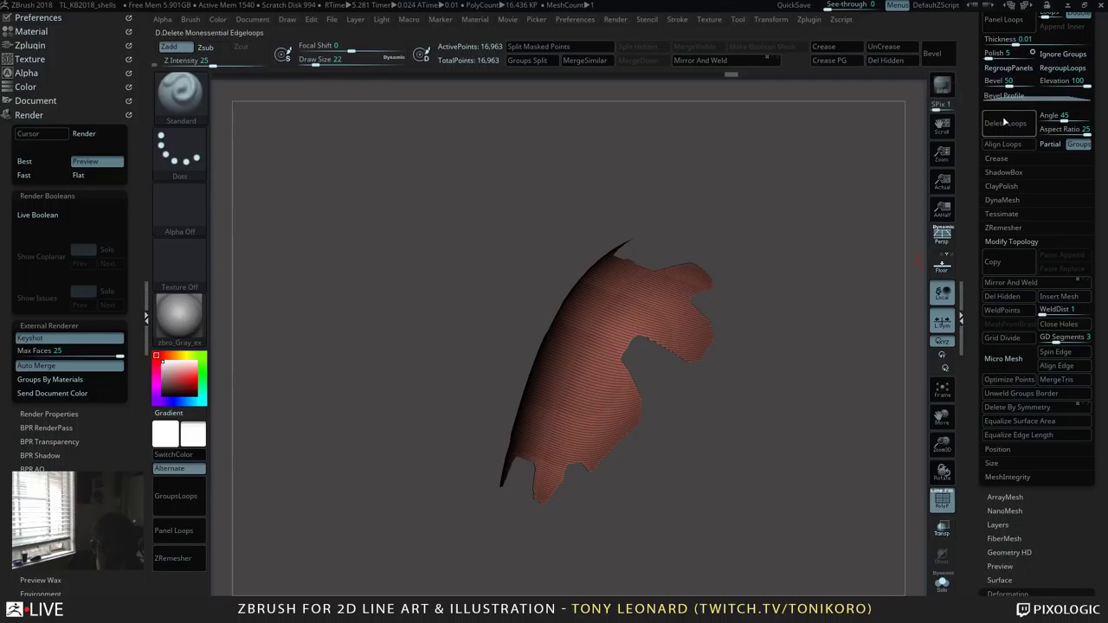
# Step: Apply GroupsLoops to make the shell one green polygroup of 21,155 points and expand ZRemesher
pyautogui.moveTo(974, 441); pyautogui.dragTo(975, 180)
pyautogui.click(1004, 186)
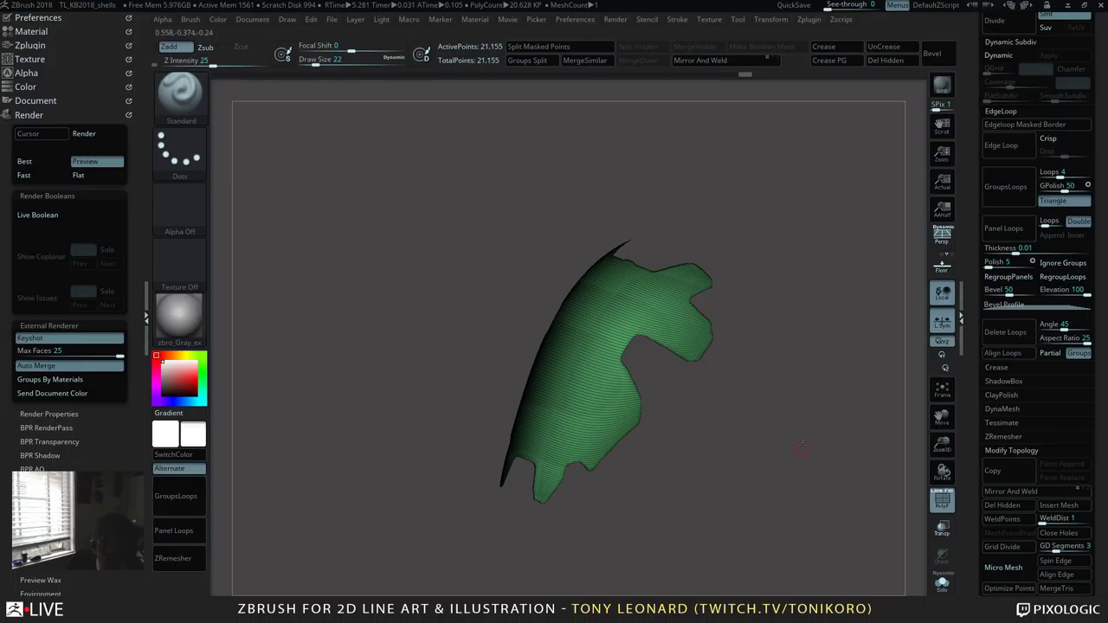
pyautogui.moveTo(725, 395); pyautogui.dragTo(776, 426)
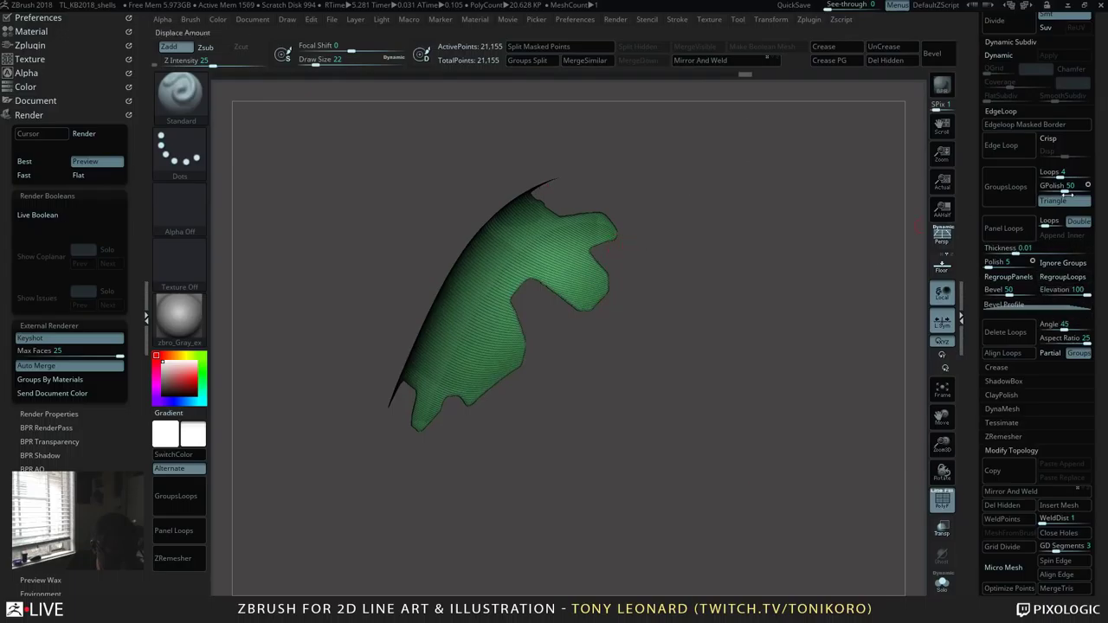
pyautogui.click(1007, 437)
pyautogui.moveTo(969, 498); pyautogui.dragTo(968, 419)
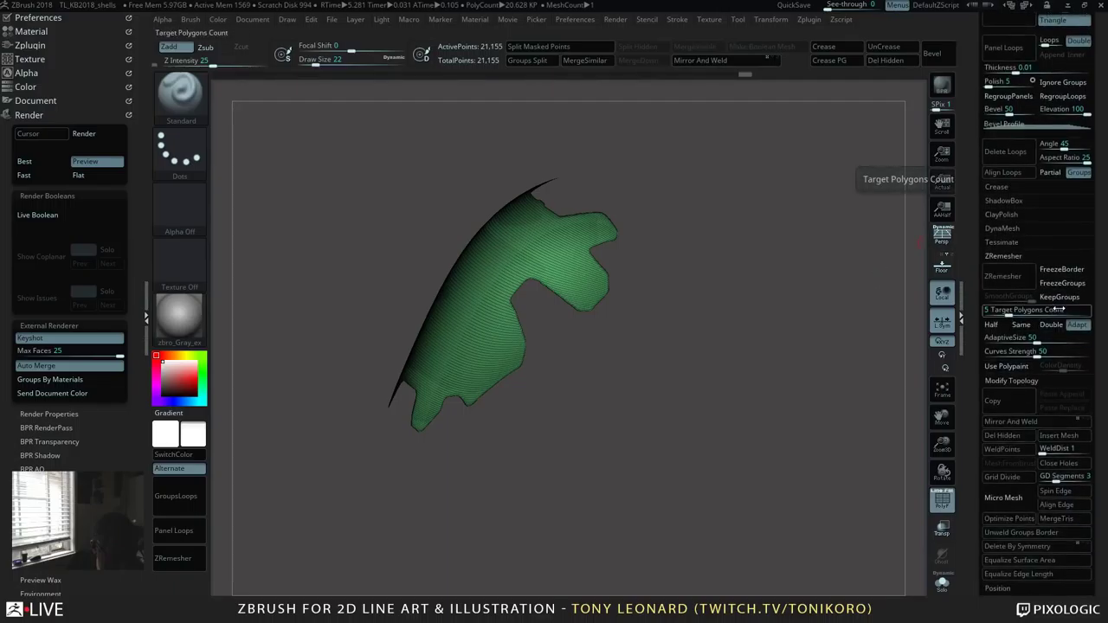
# Step: Set the ZRemesher target polygon count to 0.5, leaving Adaptive off
pyautogui.click(1058, 308)
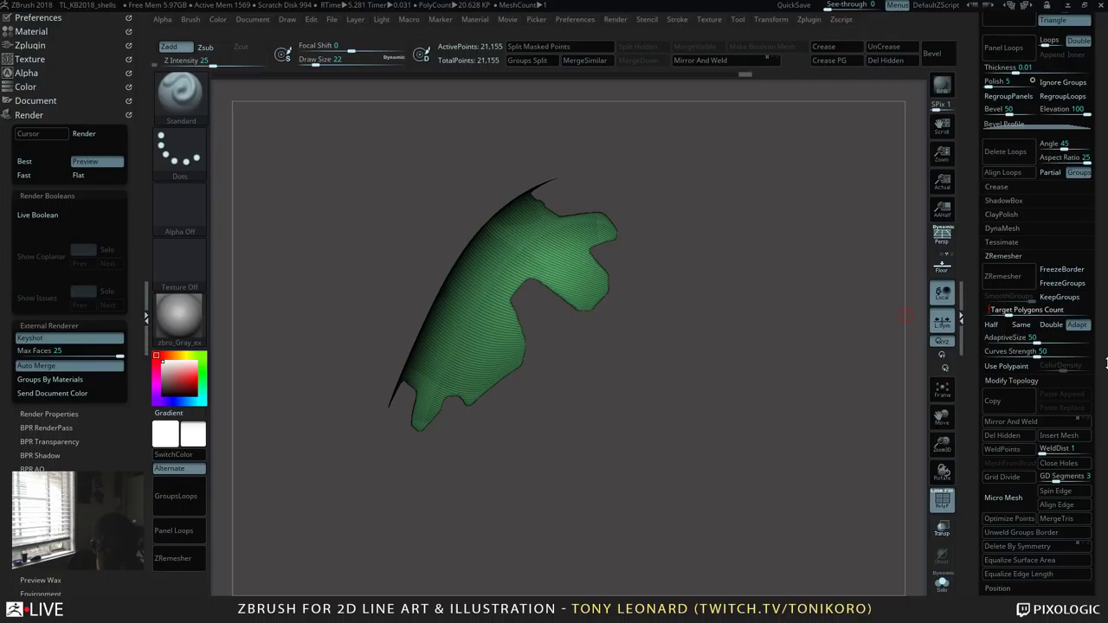
pyautogui.write('2')
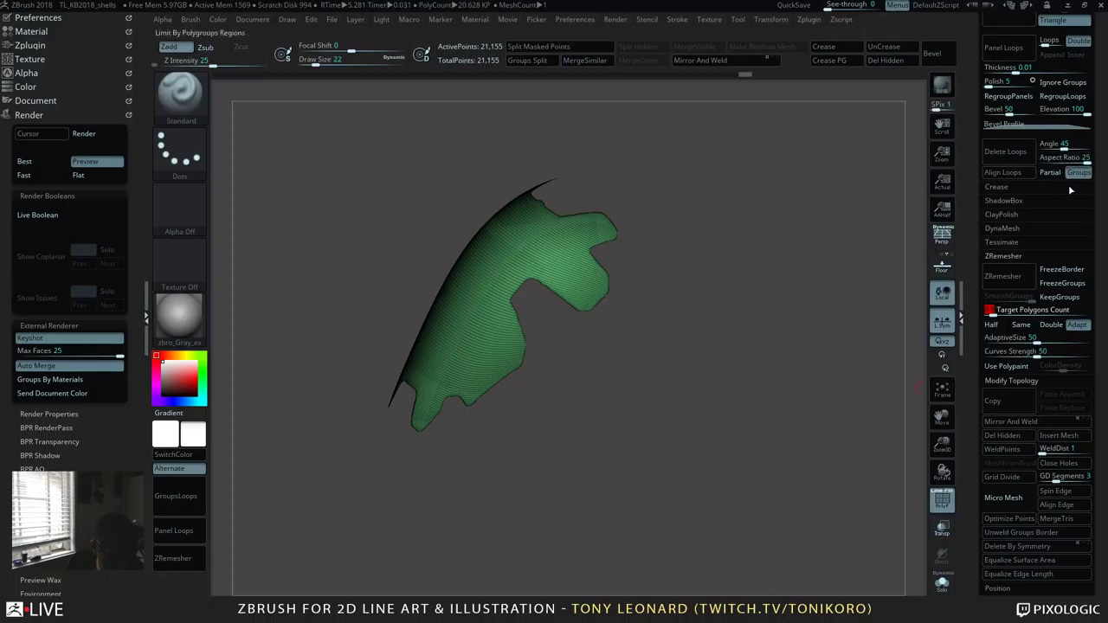
pyautogui.click(1077, 325)
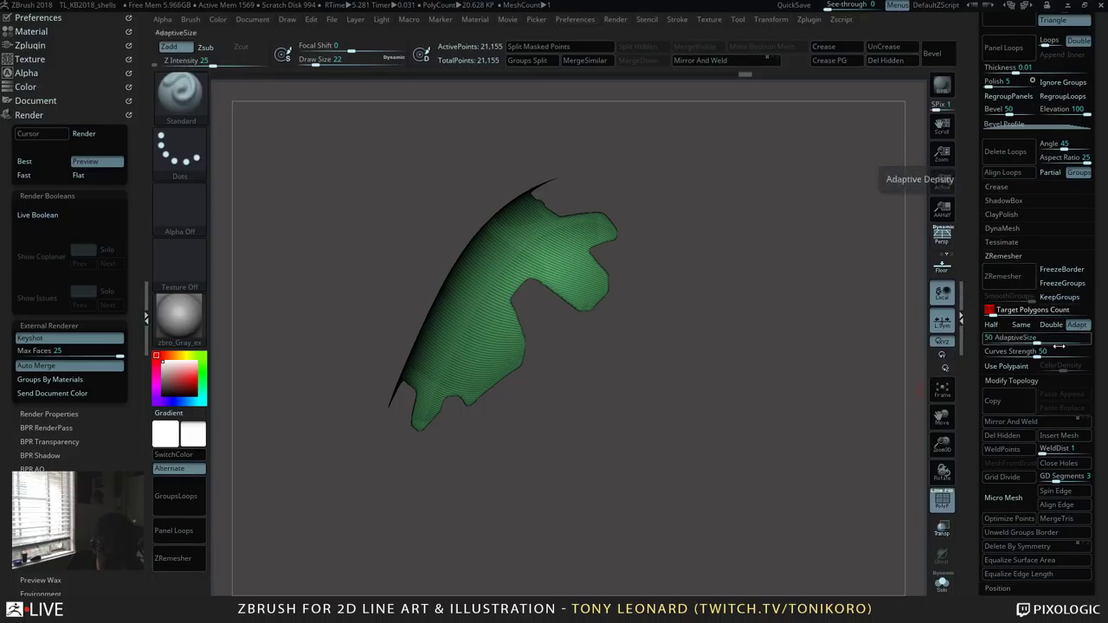
pyautogui.click(1077, 324)
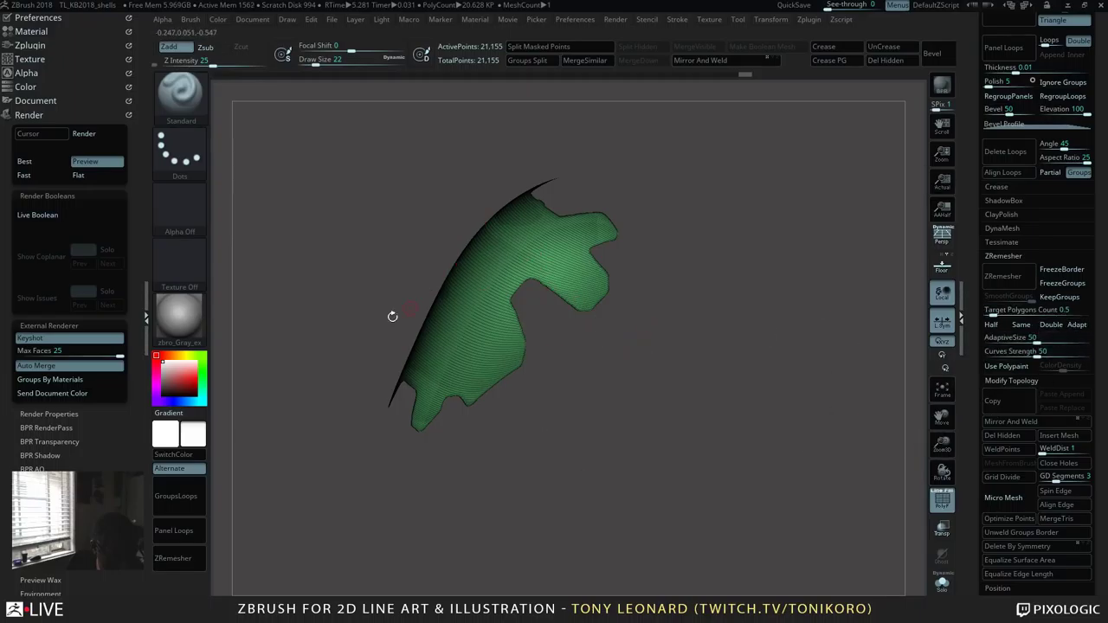
# Step: Enable Frame Mesh in the Stroke settings so guide curves border the shell
pyautogui.click(29, 115)
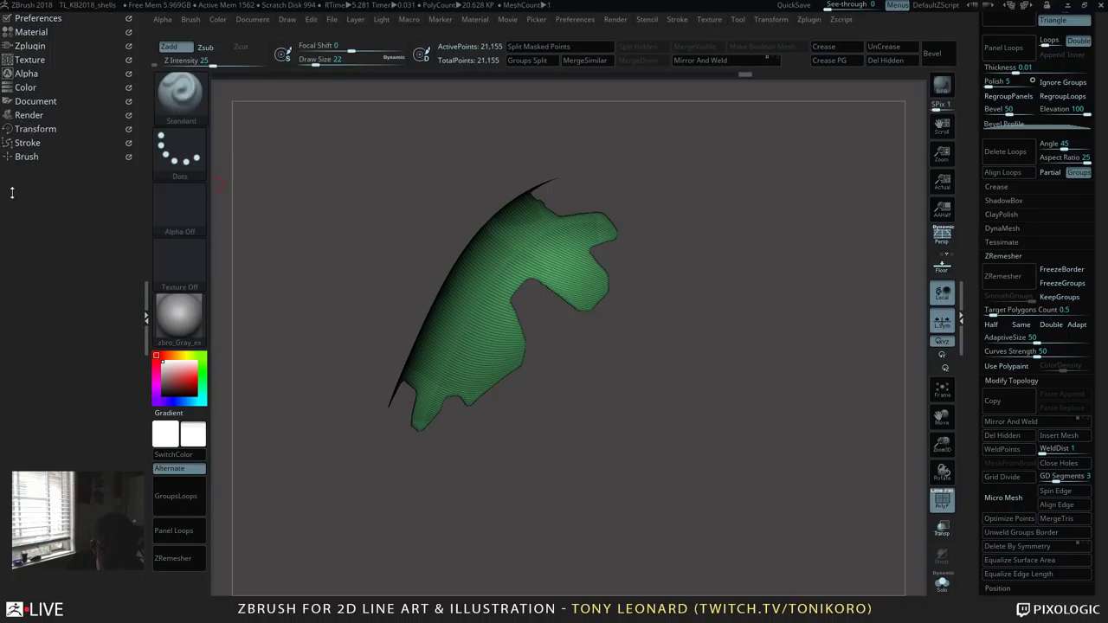
pyautogui.click(27, 143)
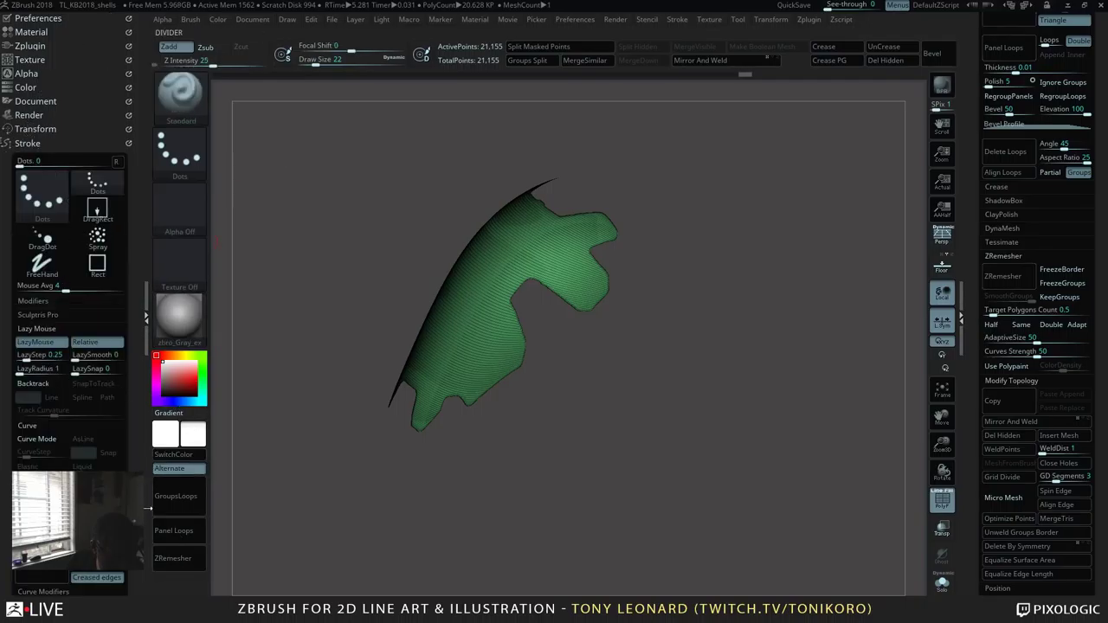
pyautogui.click(145, 426)
pyautogui.scroll(-5, 137, 440)
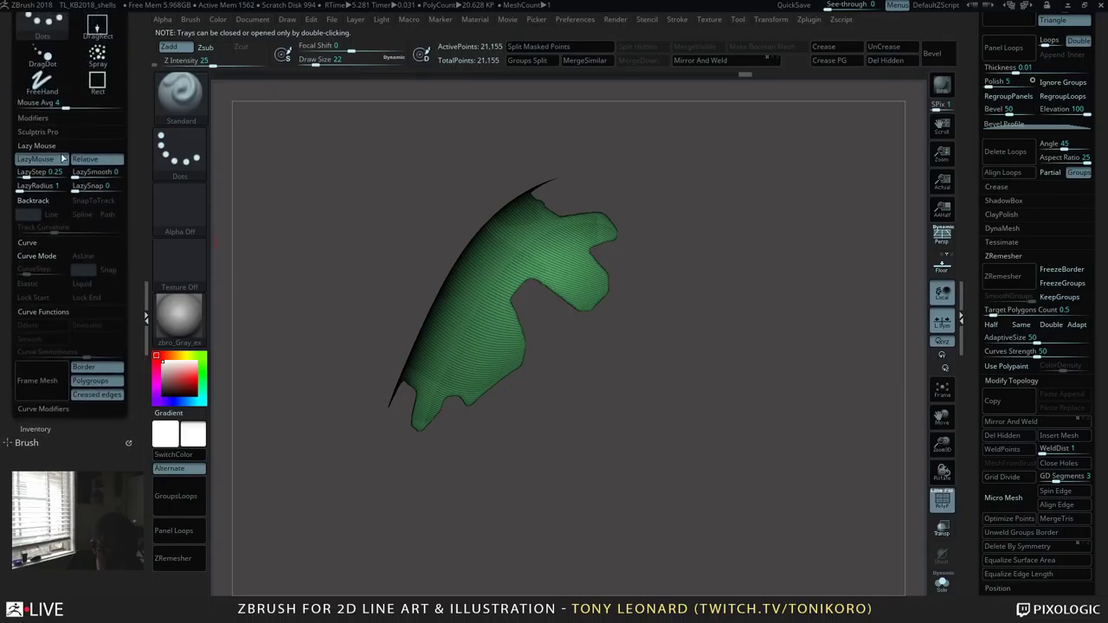
pyautogui.click(38, 256)
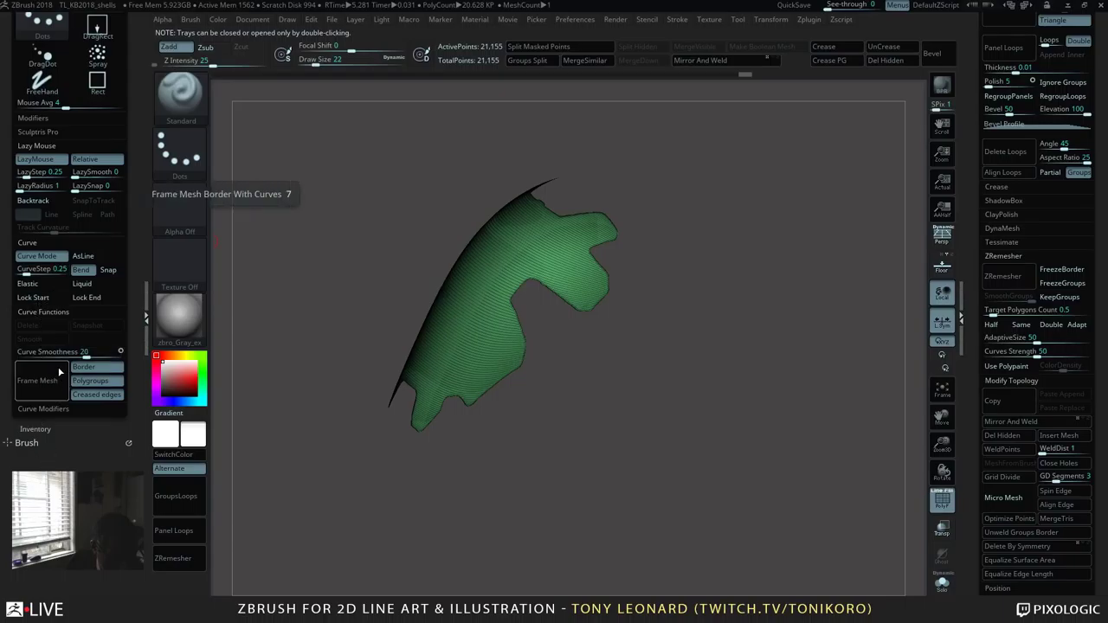
pyautogui.click(50, 373)
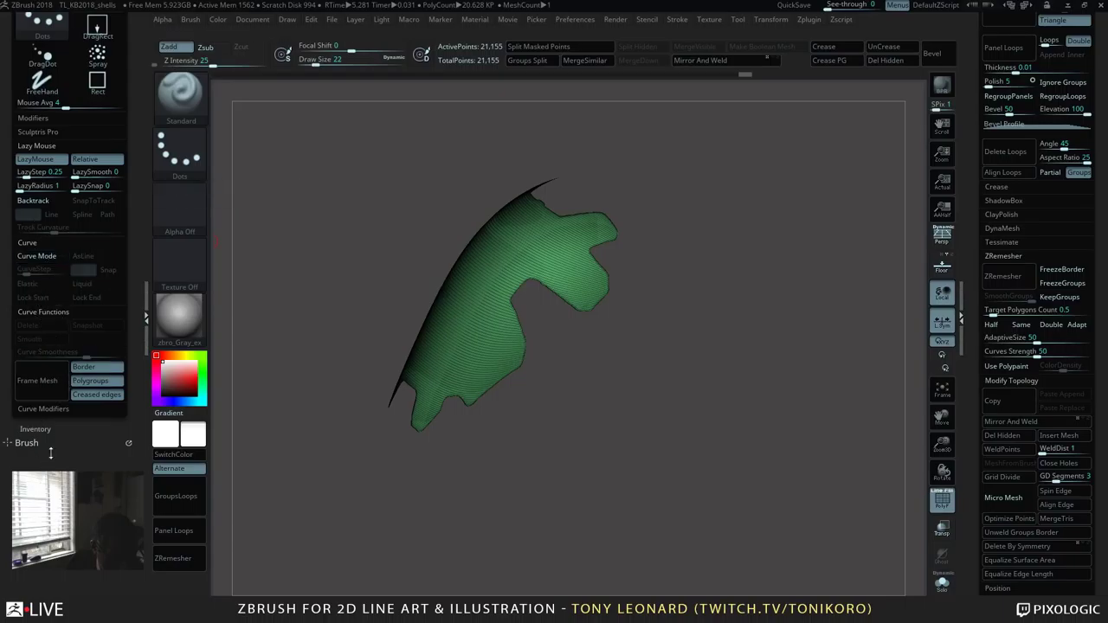
pyautogui.click(42, 381)
# Step: Raise Curves Strength to 80 and run ZRemesher on the shell
pyautogui.moveTo(643, 332); pyautogui.dragTo(701, 497)
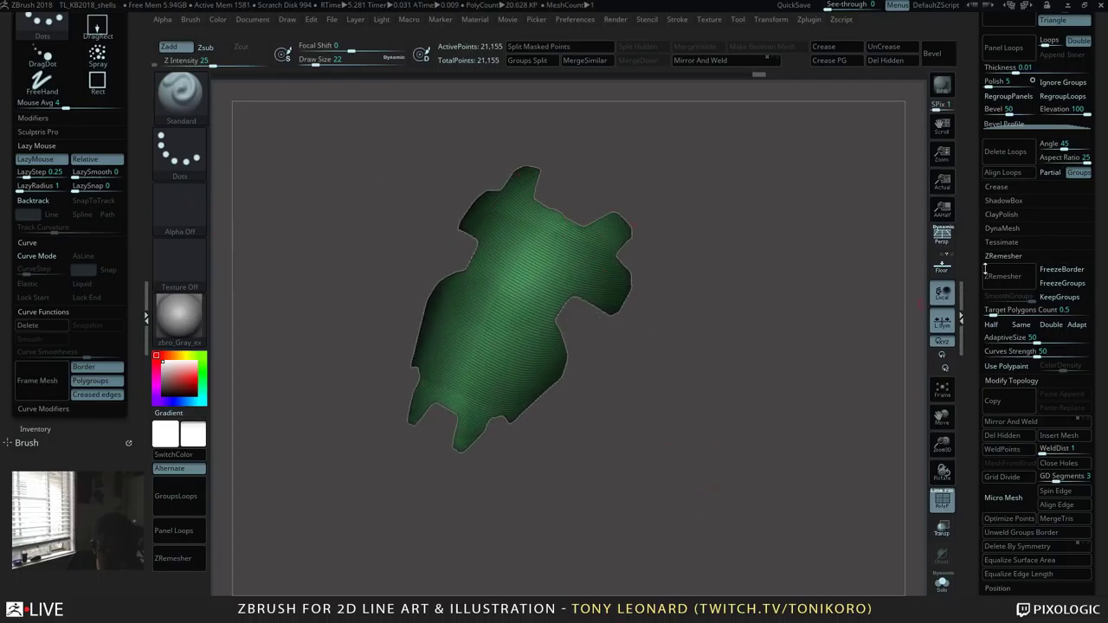
pyautogui.moveTo(1037, 355); pyautogui.dragTo(1069, 357)
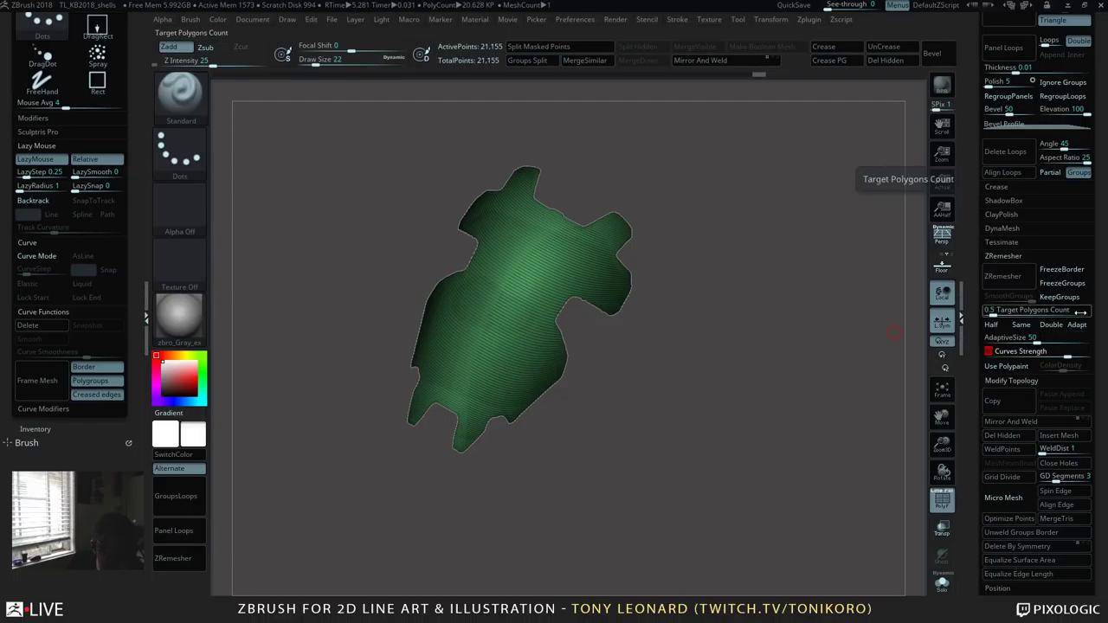
pyautogui.click(1013, 277)
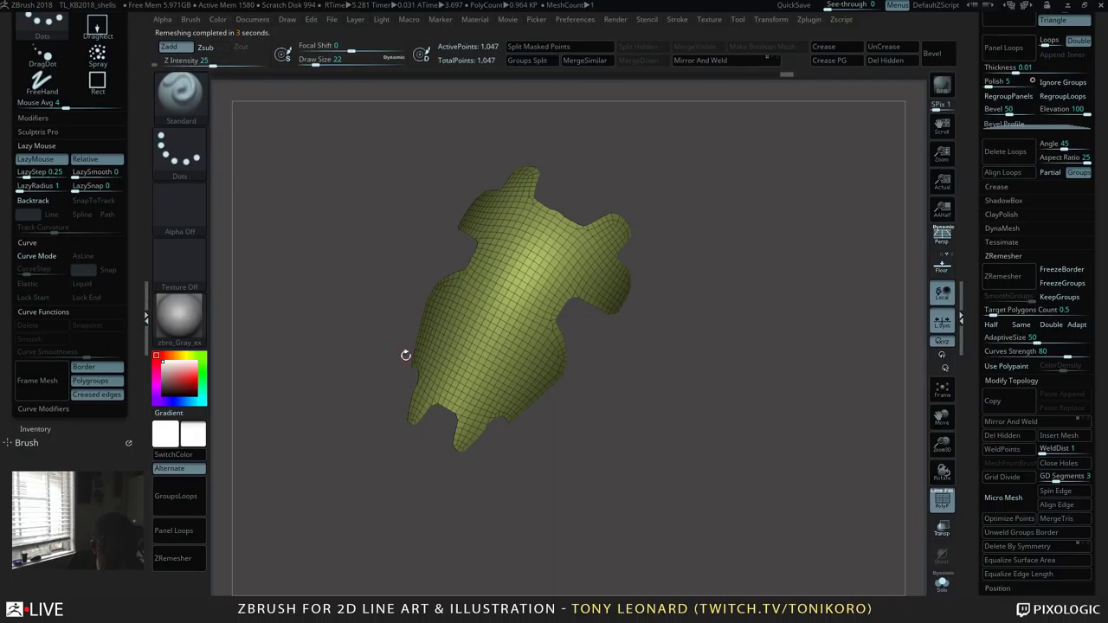
# Step: Orbit the remeshed 1,047-point quad shell to inspect its topology from several angles
pyautogui.moveTo(703, 495)
pyautogui.mouseDown()
pyautogui.moveTo(702, 460)
pyautogui.moveTo(716, 552)
pyautogui.moveTo(647, 500)
pyautogui.mouseUp()
pyautogui.moveTo(658, 278); pyautogui.dragTo(422, 275)
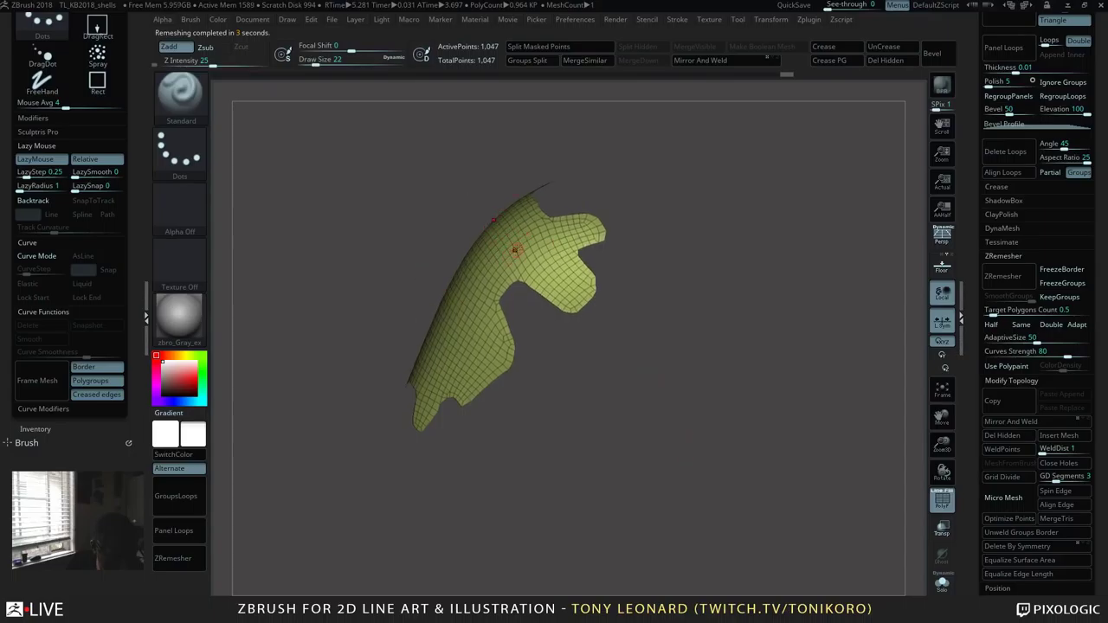
pyautogui.moveTo(701, 218); pyautogui.dragTo(720, 436)
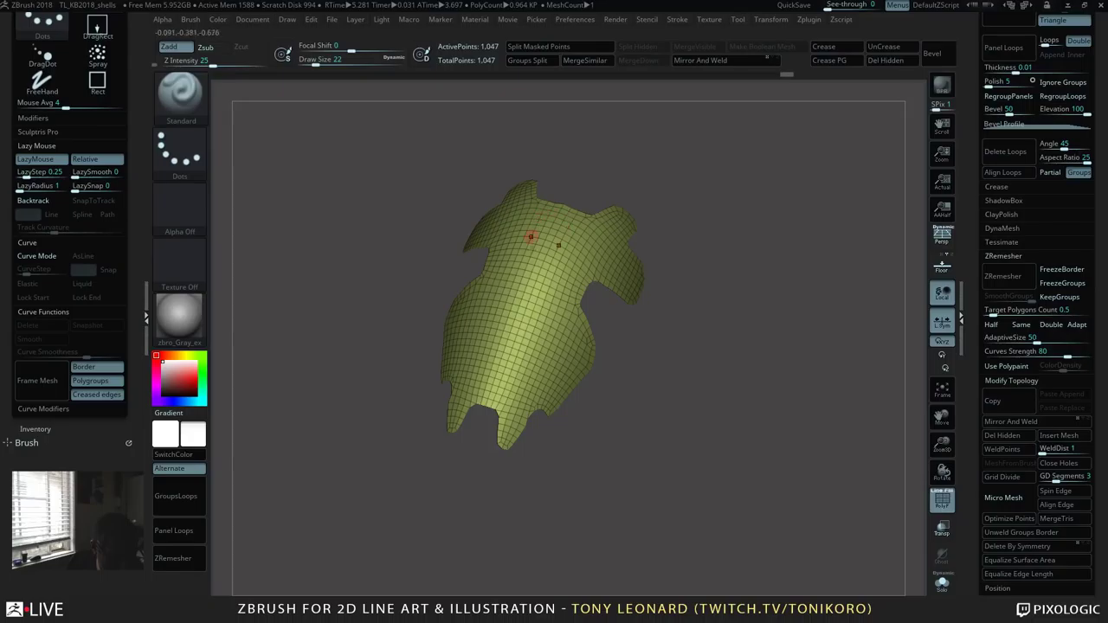
pyautogui.moveTo(704, 299); pyautogui.dragTo(720, 437)
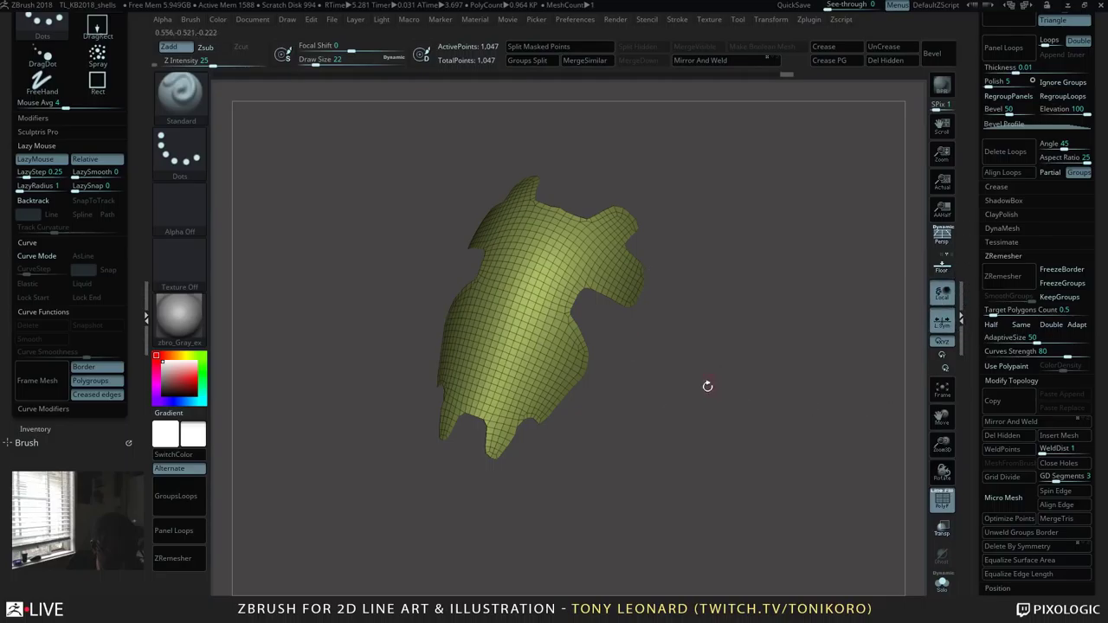
pyautogui.moveTo(707, 386); pyautogui.dragTo(916, 381)
pyautogui.scroll(-5, 1004, 364)
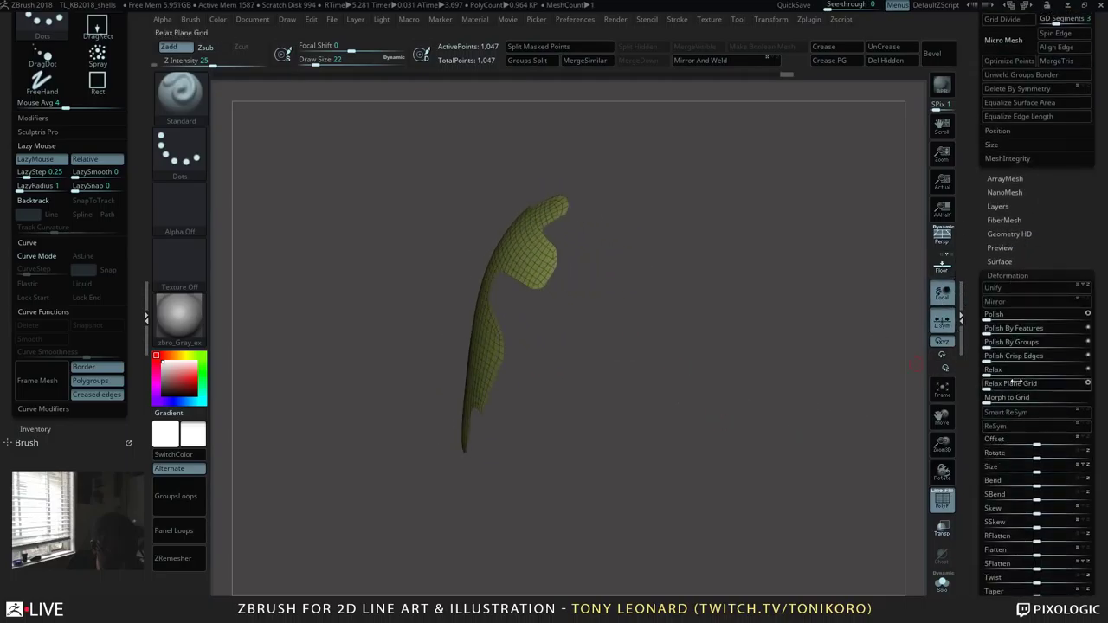
# Step: Turn on Double in Display Properties and check the shell's inner faces
pyautogui.press('shift')
pyautogui.click(1031, 273)
pyautogui.scroll(-2, 1004, 260)
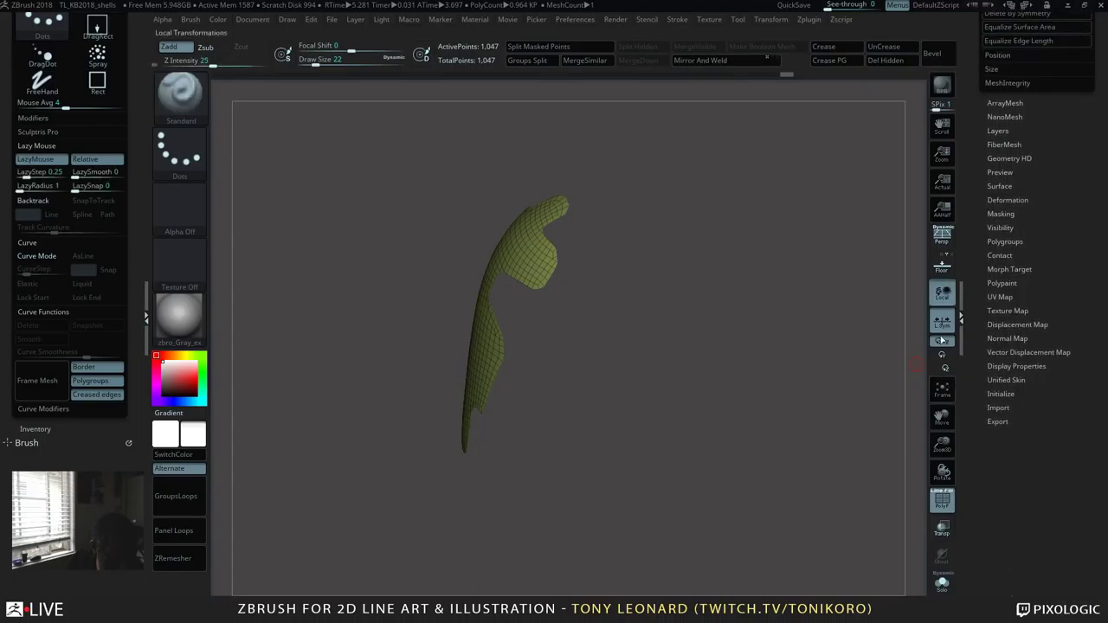
pyautogui.press('shift')
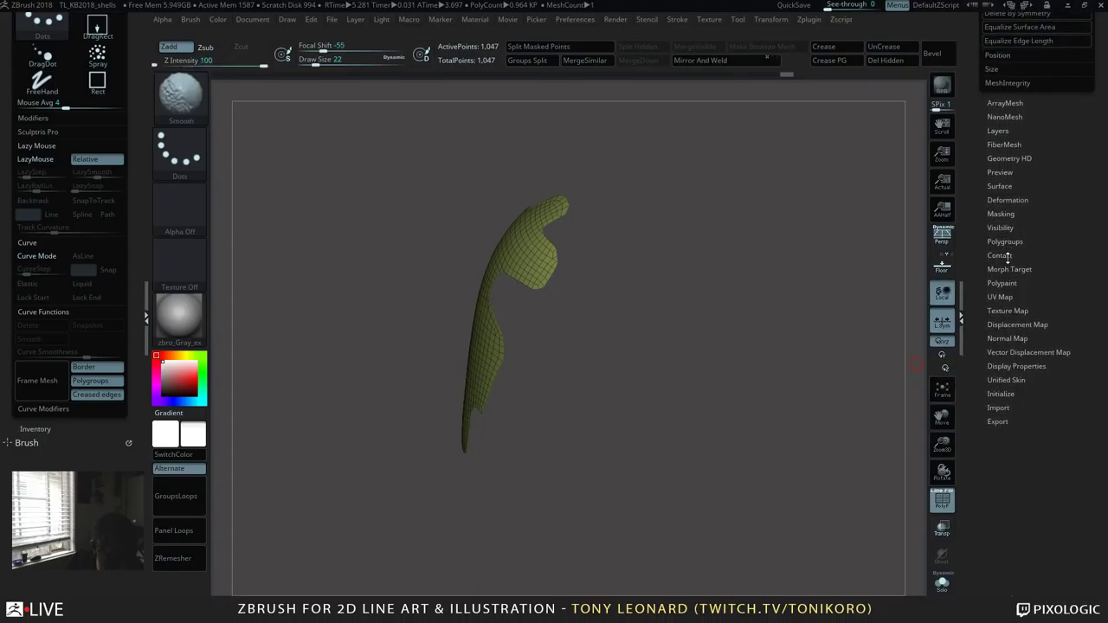
pyautogui.click(1002, 227)
pyautogui.click(1003, 227)
pyautogui.press('l')
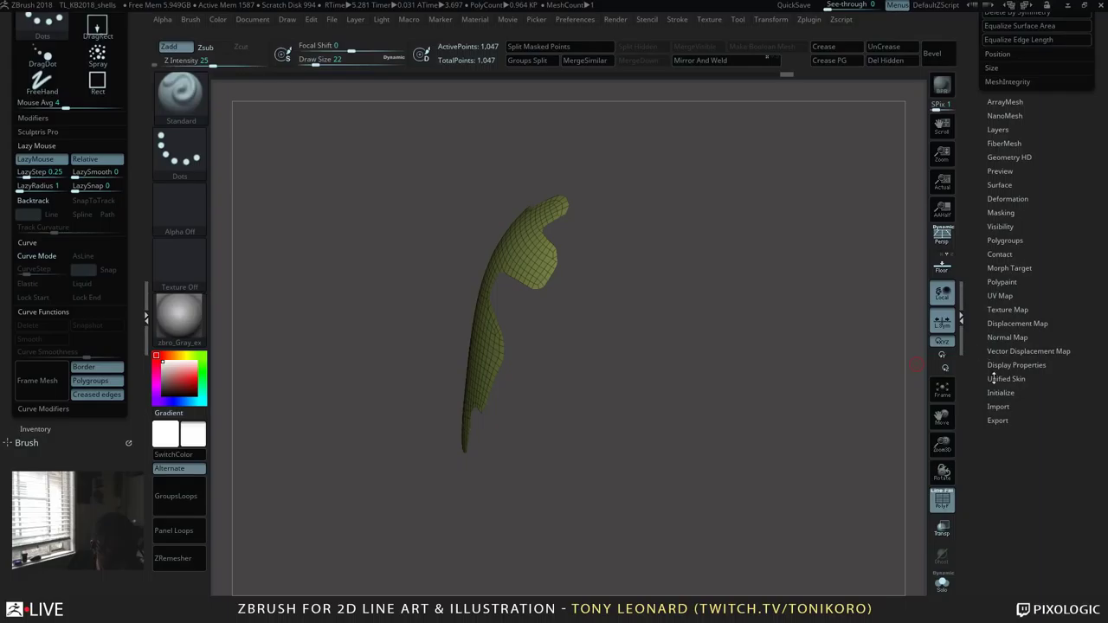
pyautogui.click(1001, 365)
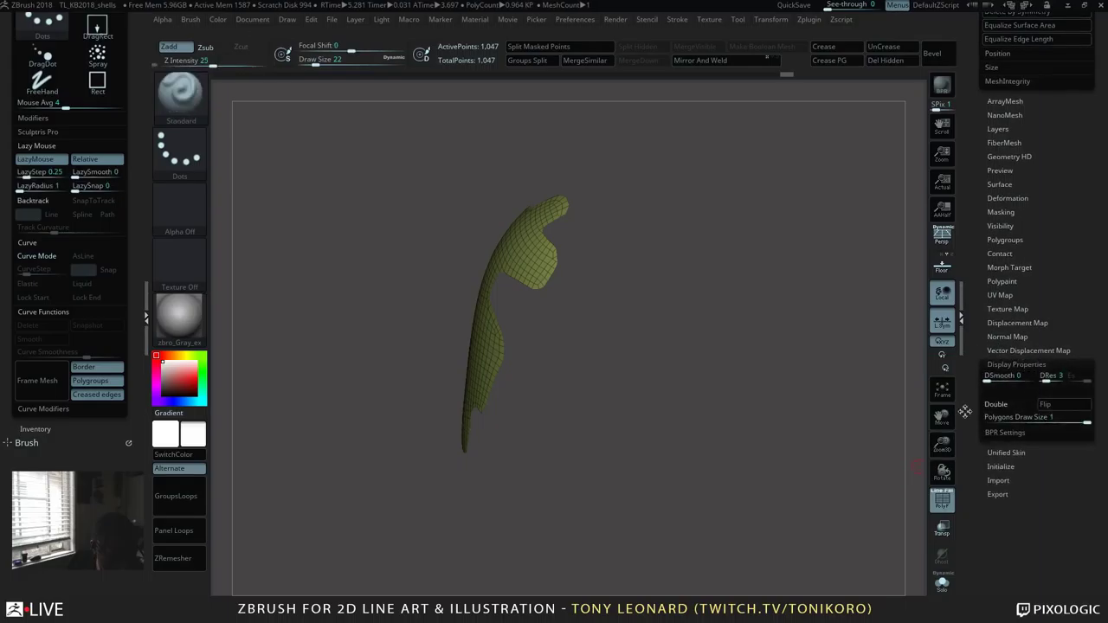
pyautogui.click(998, 404)
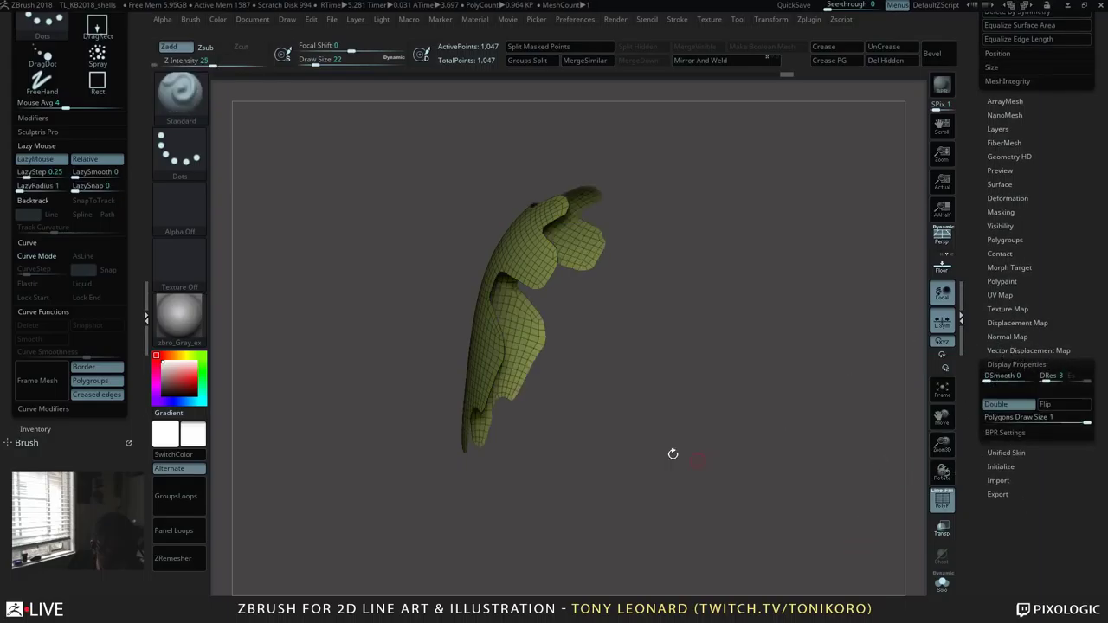
pyautogui.moveTo(672, 455); pyautogui.dragTo(736, 409)
pyautogui.scroll(3, 1008, 98)
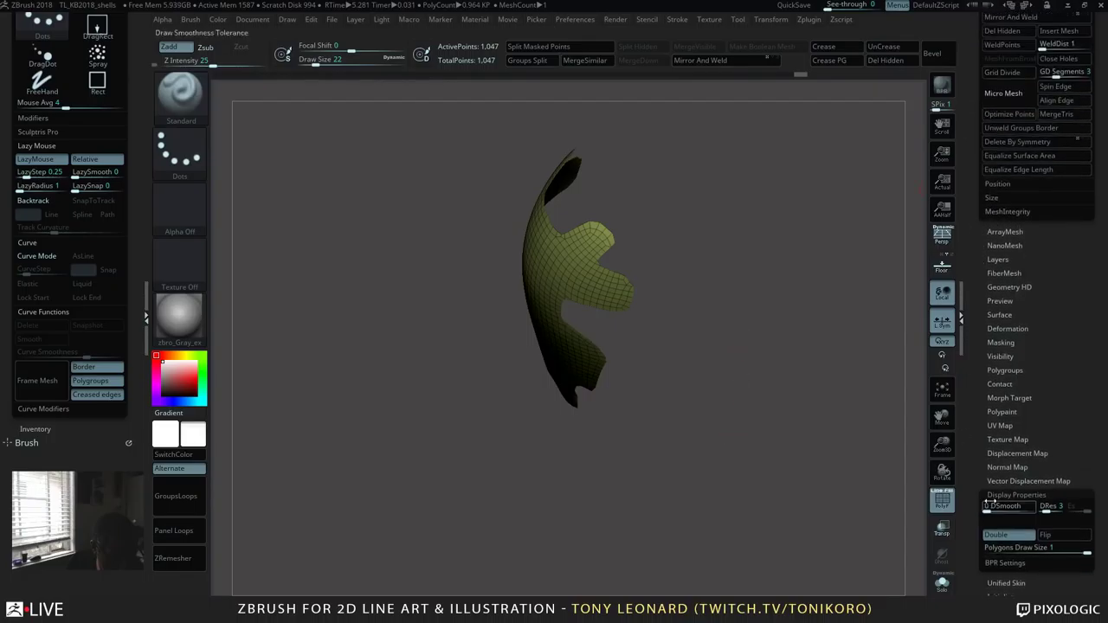
pyautogui.scroll(10, 987, 129)
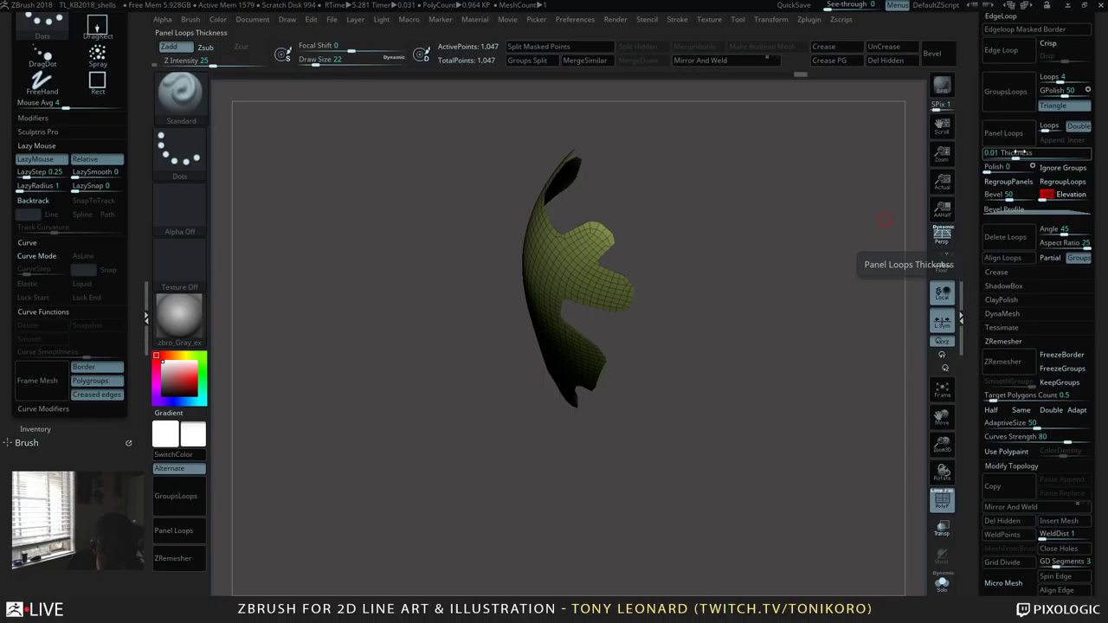
# Step: Try panel loops at 0.025 thickness, inspect the result, and undo it
pyautogui.moveTo(1023, 152); pyautogui.dragTo(1004, 153)
pyautogui.moveTo(1007, 153); pyautogui.dragTo(1004, 152)
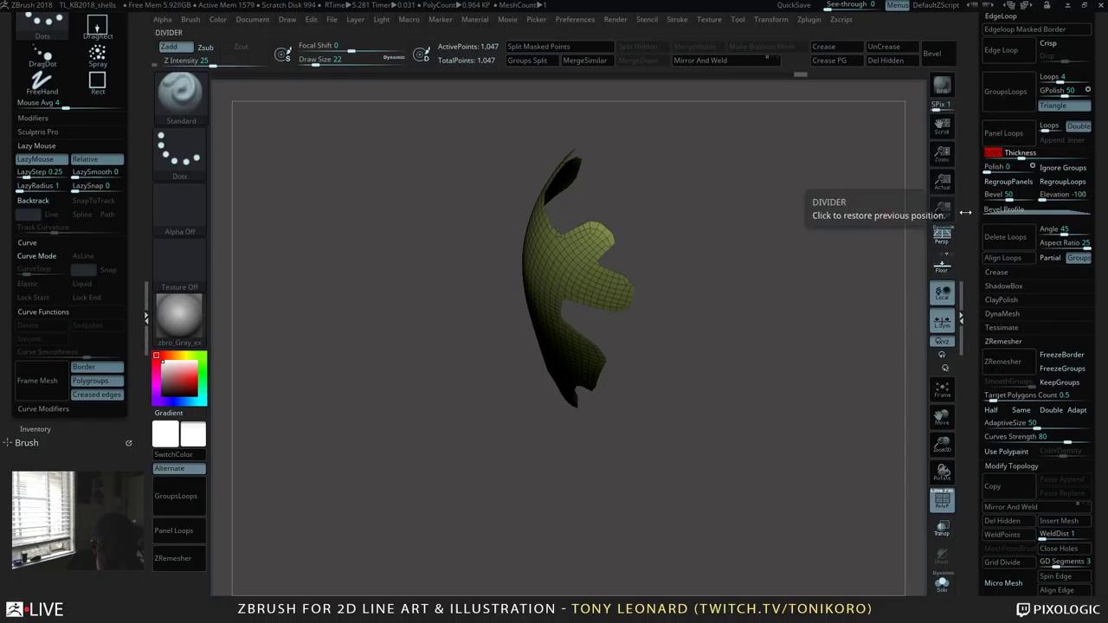
pyautogui.click(1004, 132)
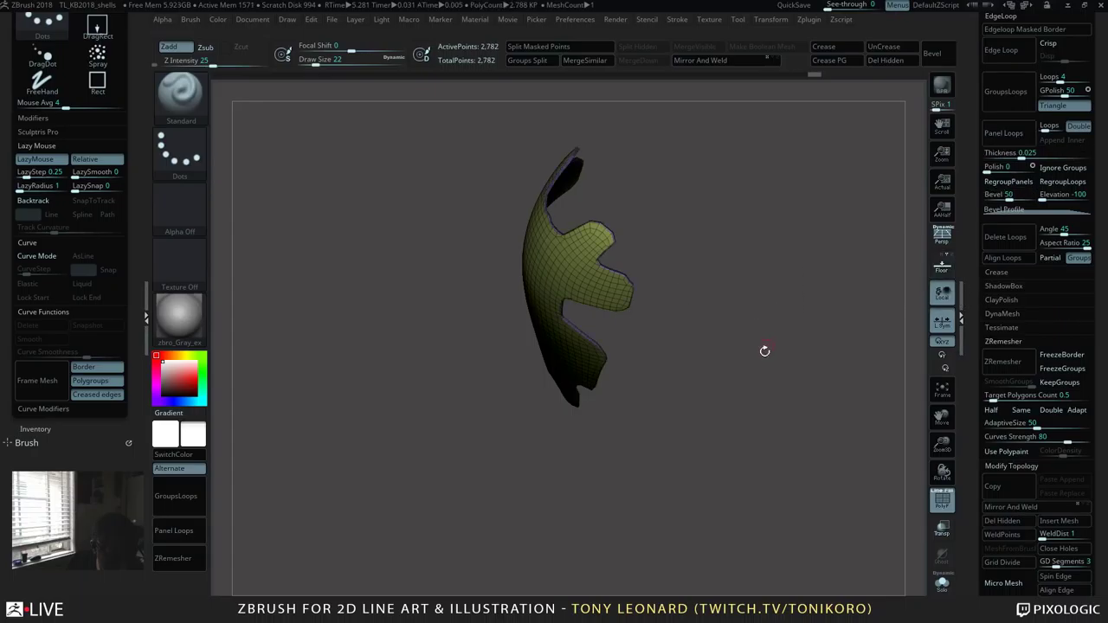
pyautogui.moveTo(765, 349); pyautogui.dragTo(782, 332)
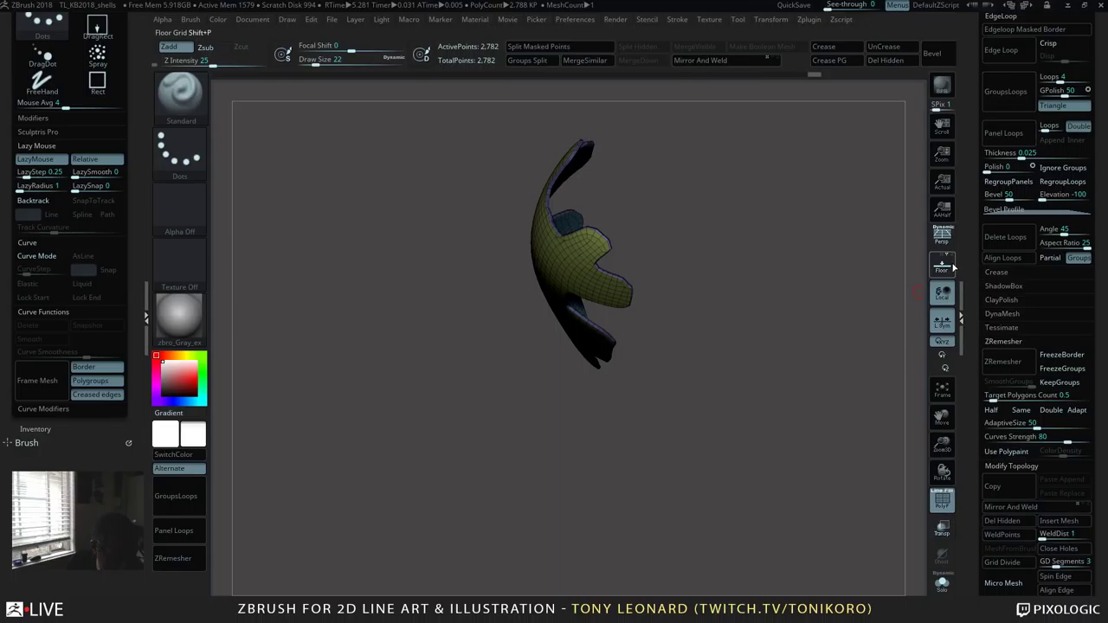
pyautogui.hotkey('ctrl', 'z')
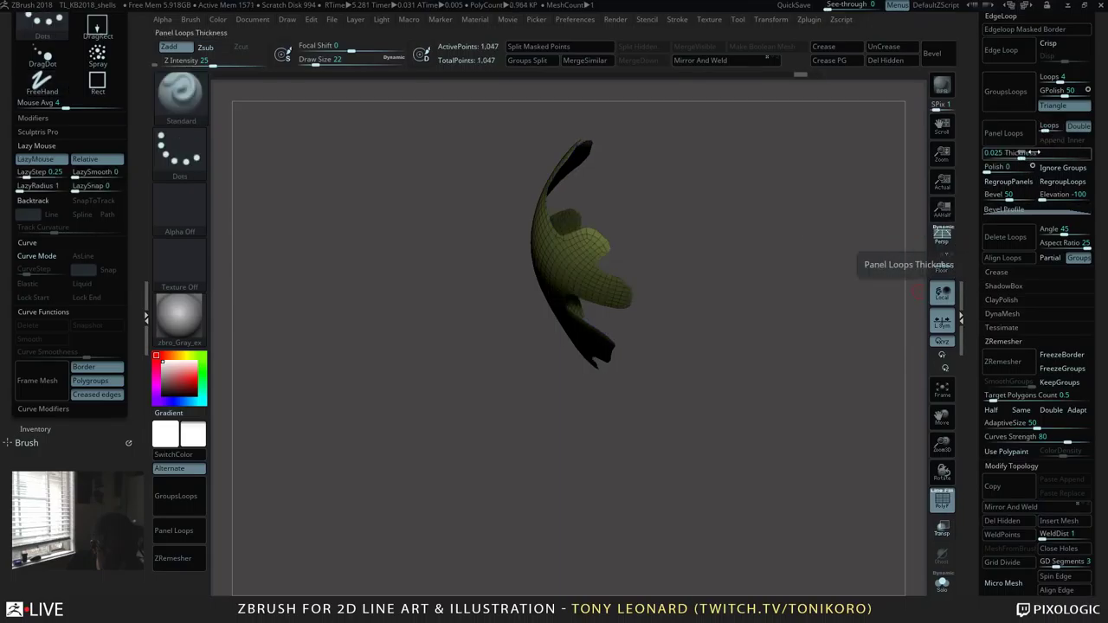
# Step: Try panel loops at 0.45 thickness and undo the overly thick result
pyautogui.click(1007, 153)
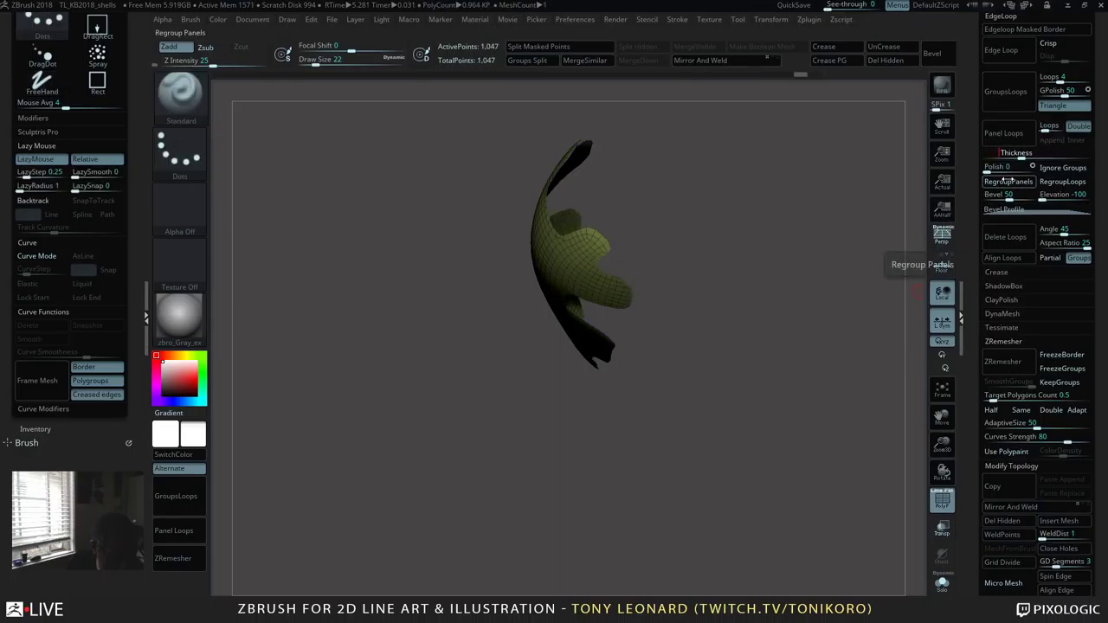
pyautogui.write('.45')
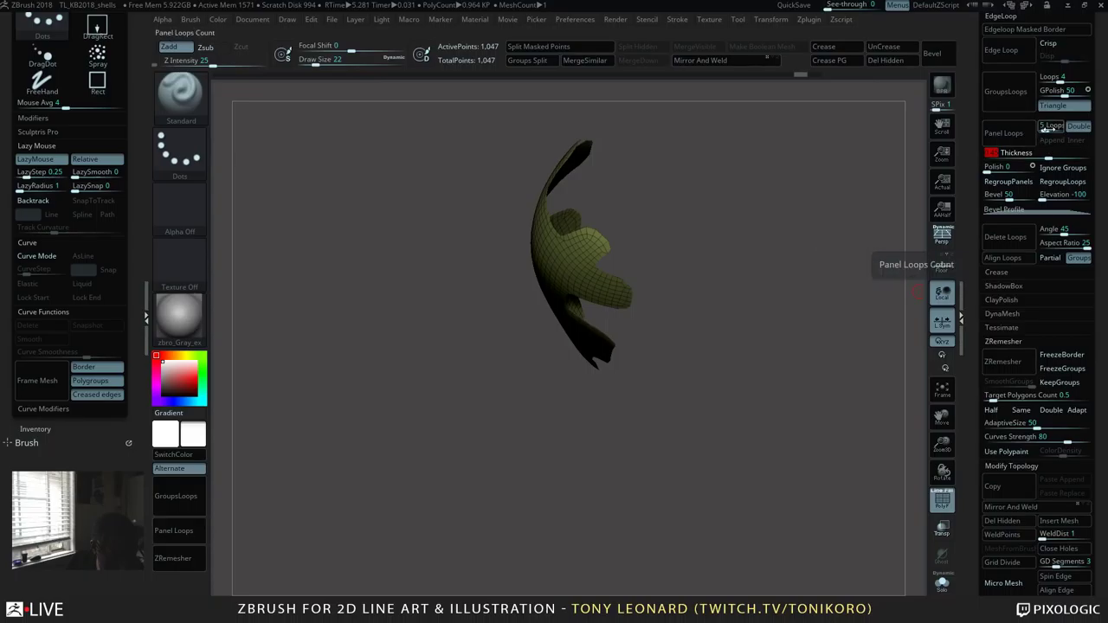
pyautogui.press('Return')
pyautogui.click(1008, 134)
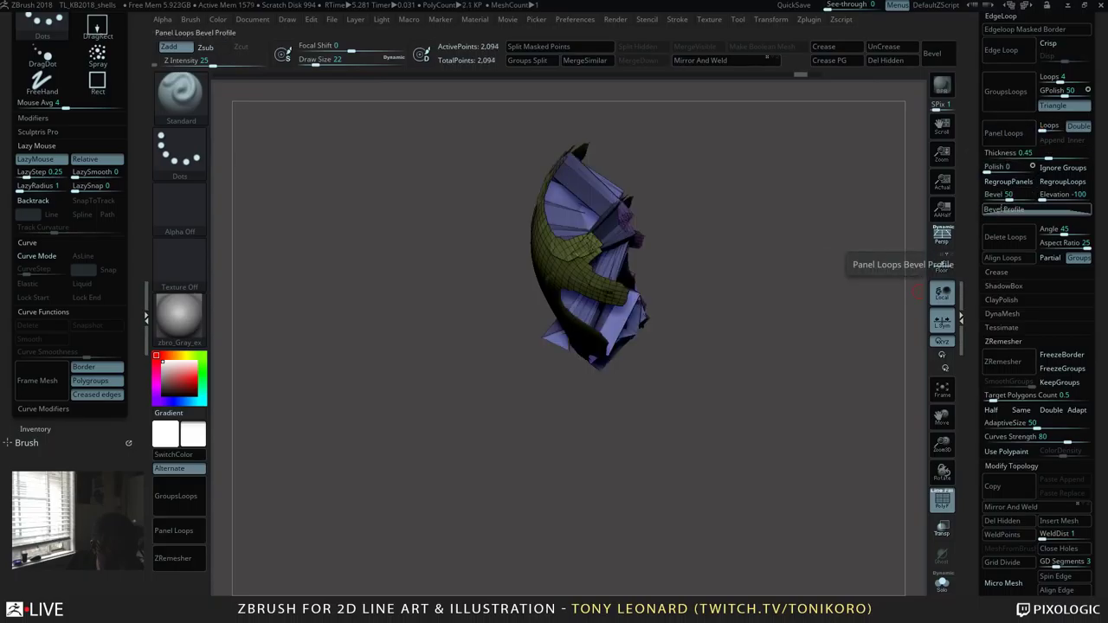
pyautogui.click(1072, 105)
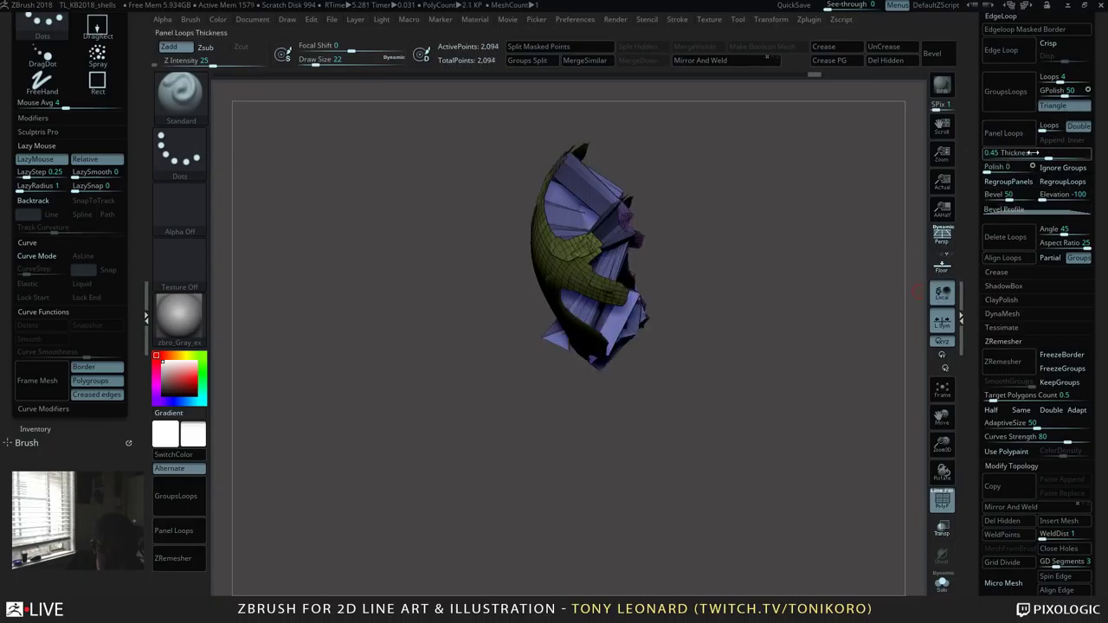
pyautogui.moveTo(1036, 152)
pyautogui.hotkey('ctrl', 'z')
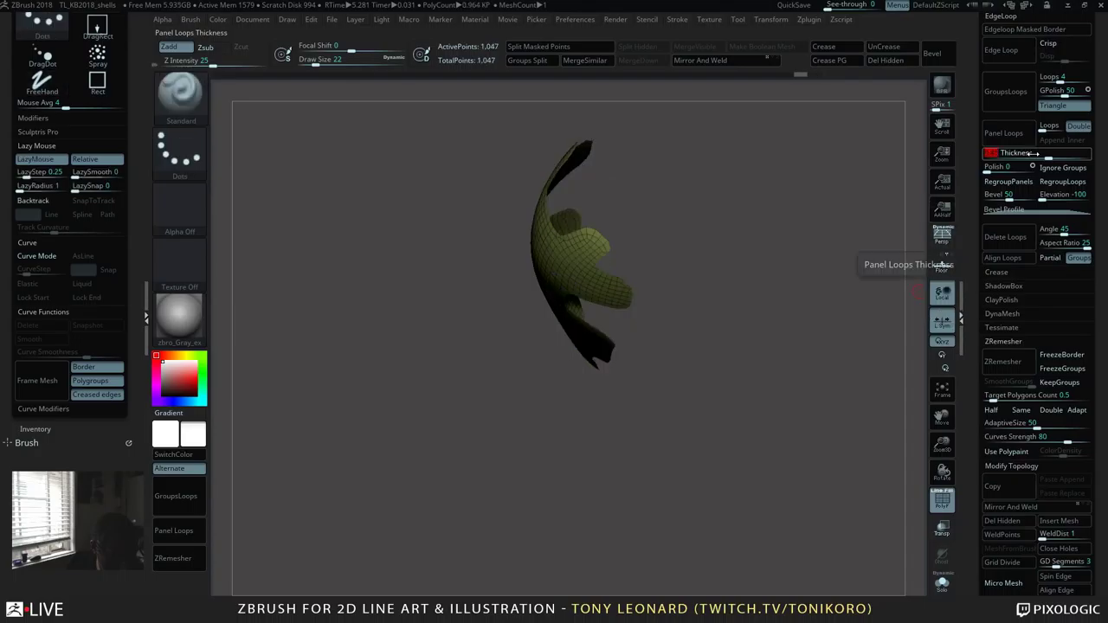
# Step: Apply panel loops at 0.045 thickness, giving the shell beveled rims and 2,094 points
pyautogui.click(1030, 153)
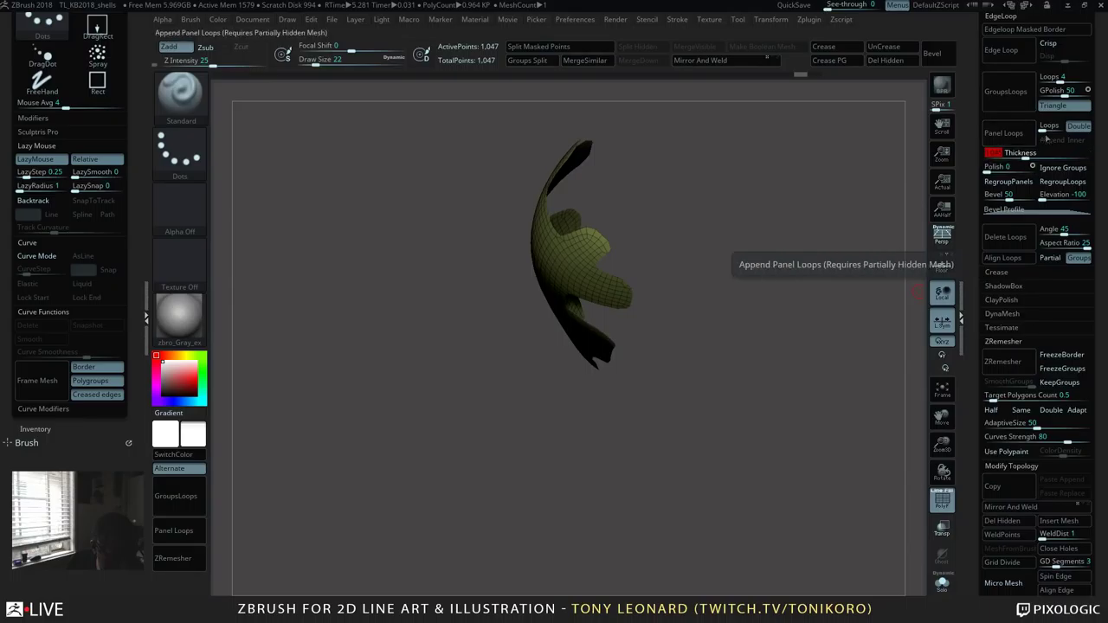
pyautogui.write('0.045')
pyautogui.press('Return')
pyautogui.click(1004, 133)
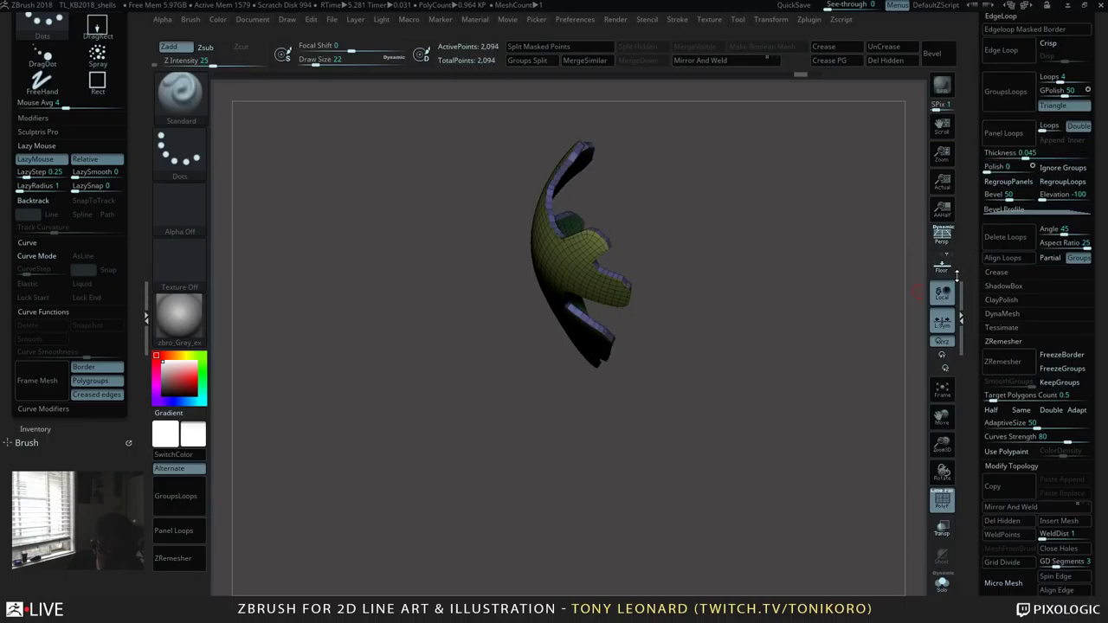
pyautogui.moveTo(747, 425); pyautogui.dragTo(571, 185)
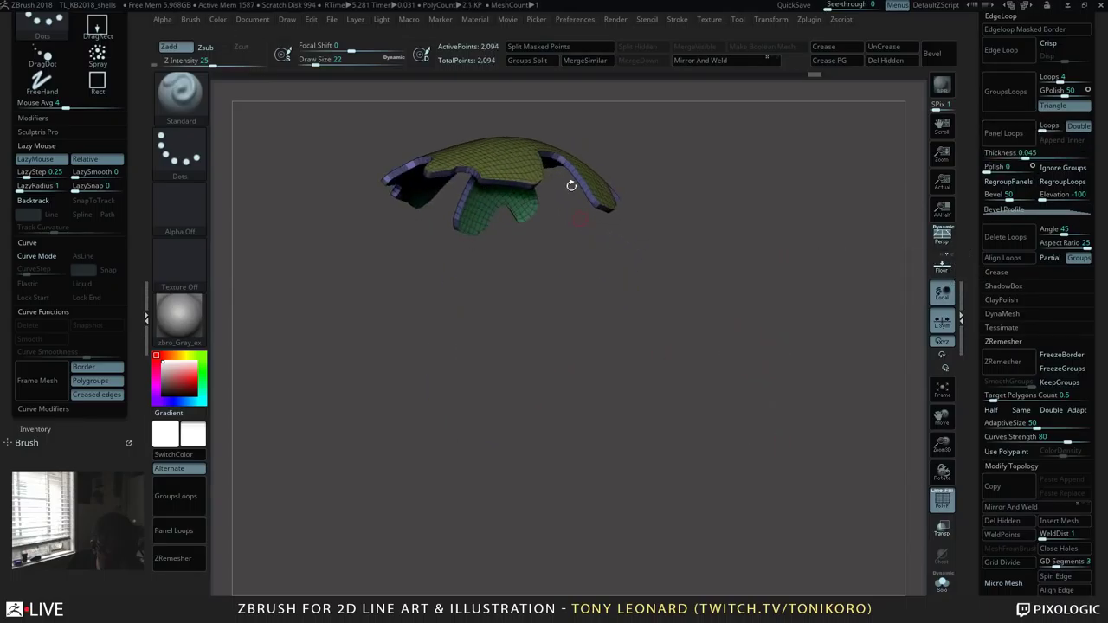
# Step: Orbit and zoom around the 2,094-point thickened shell to check its beveled rims, then open the brush picker
pyautogui.moveTo(690, 289); pyautogui.dragTo(842, 207)
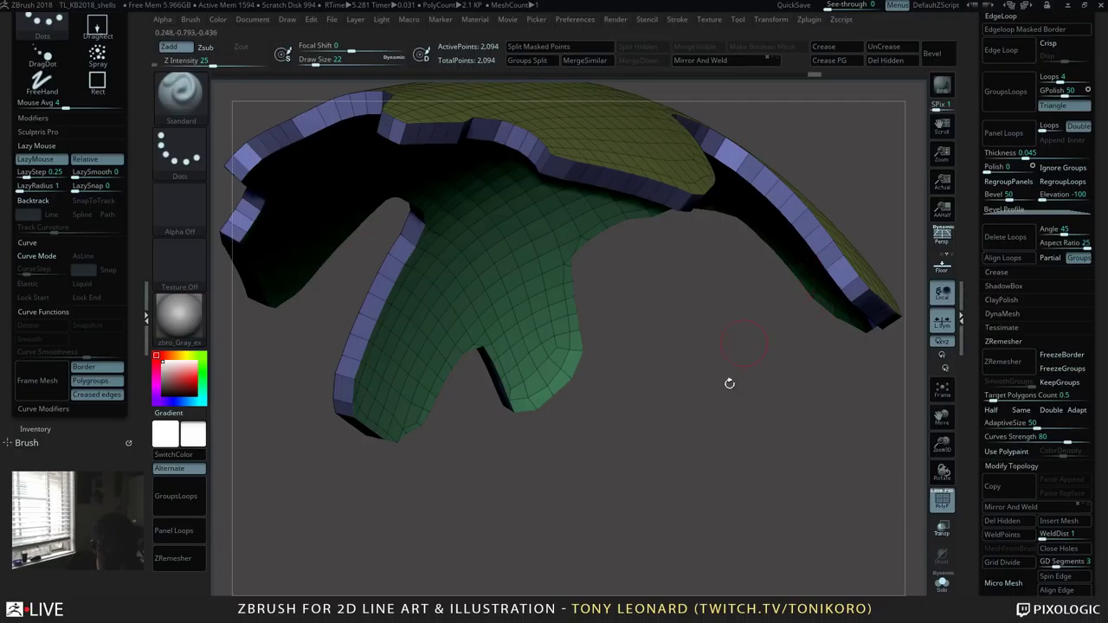
pyautogui.moveTo(781, 443); pyautogui.dragTo(656, 489)
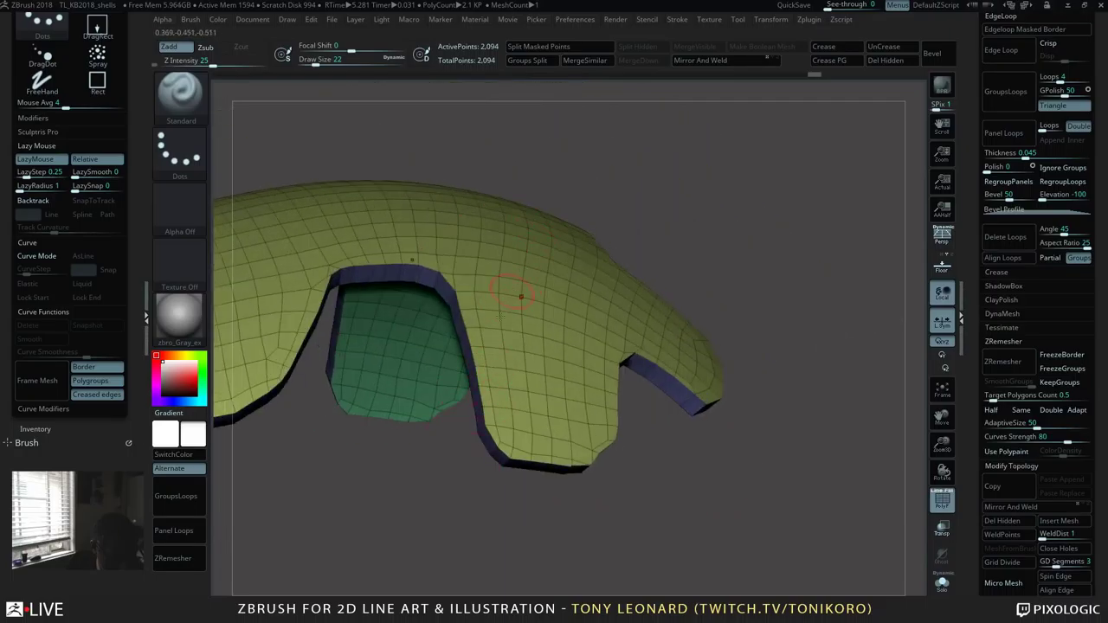
pyautogui.moveTo(655, 372); pyautogui.dragTo(482, 391, button='right')
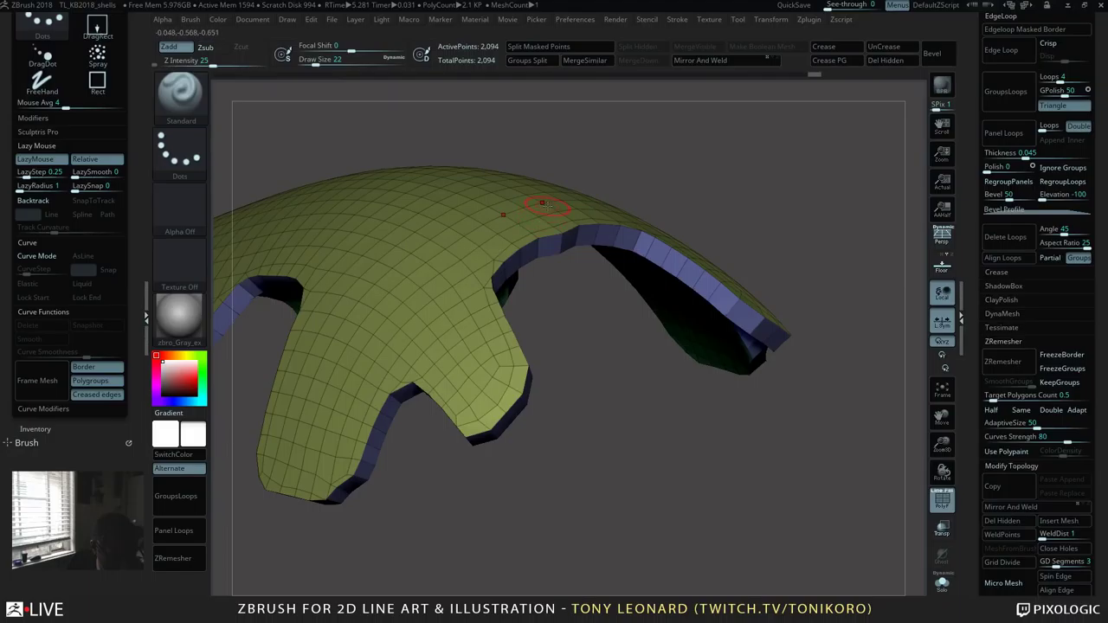
pyautogui.moveTo(582, 303); pyautogui.dragTo(641, 473)
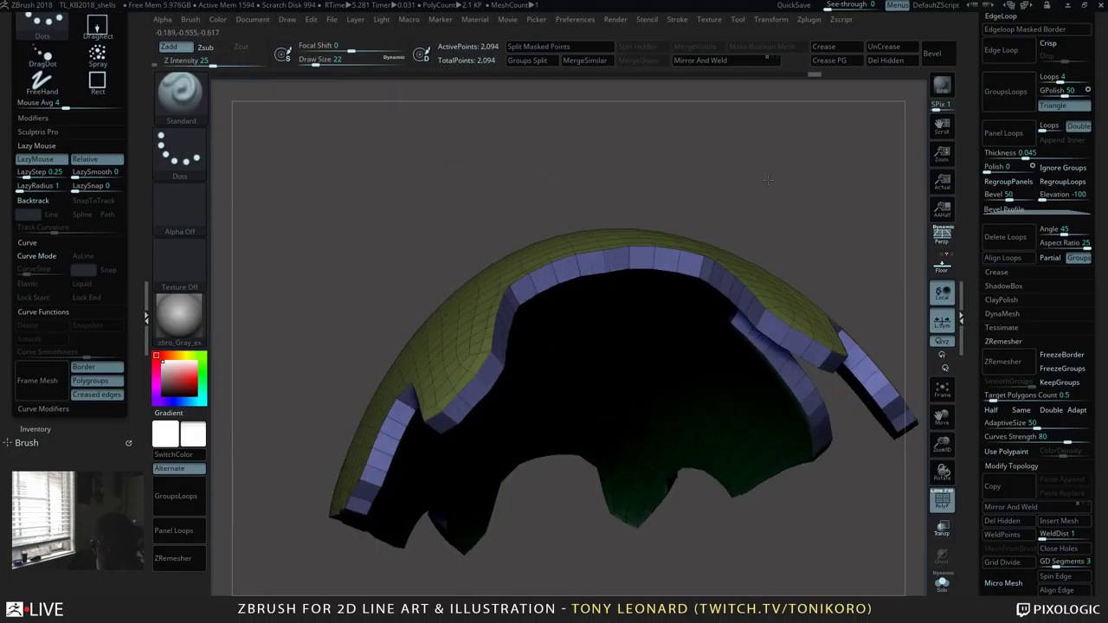
pyautogui.moveTo(632, 346); pyautogui.dragTo(812, 258)
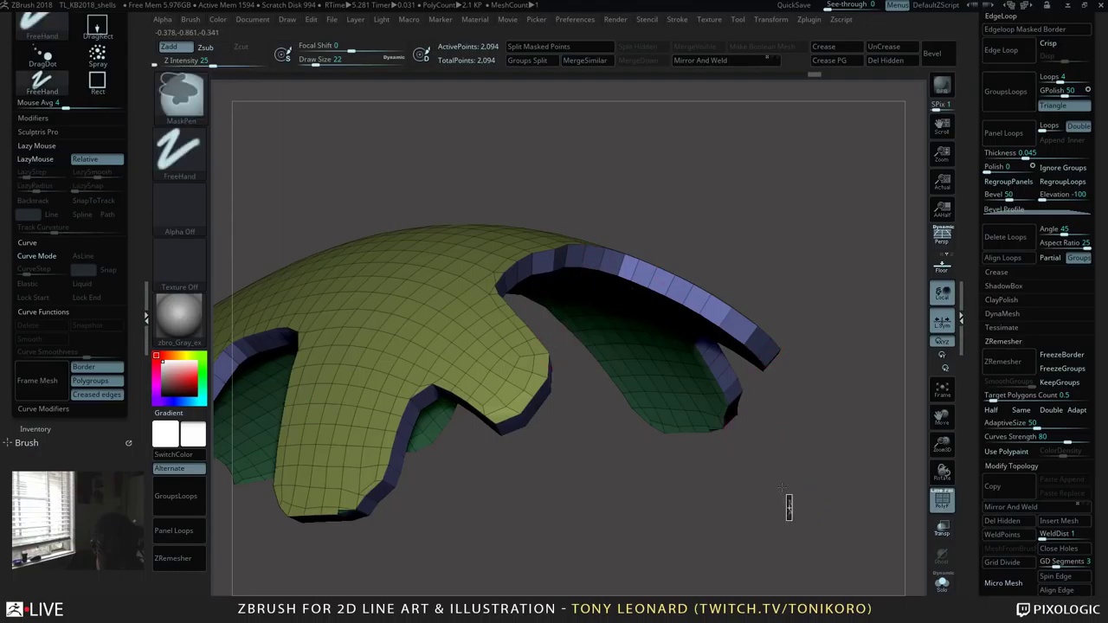
pyautogui.moveTo(784, 489); pyautogui.dragTo(805, 465)
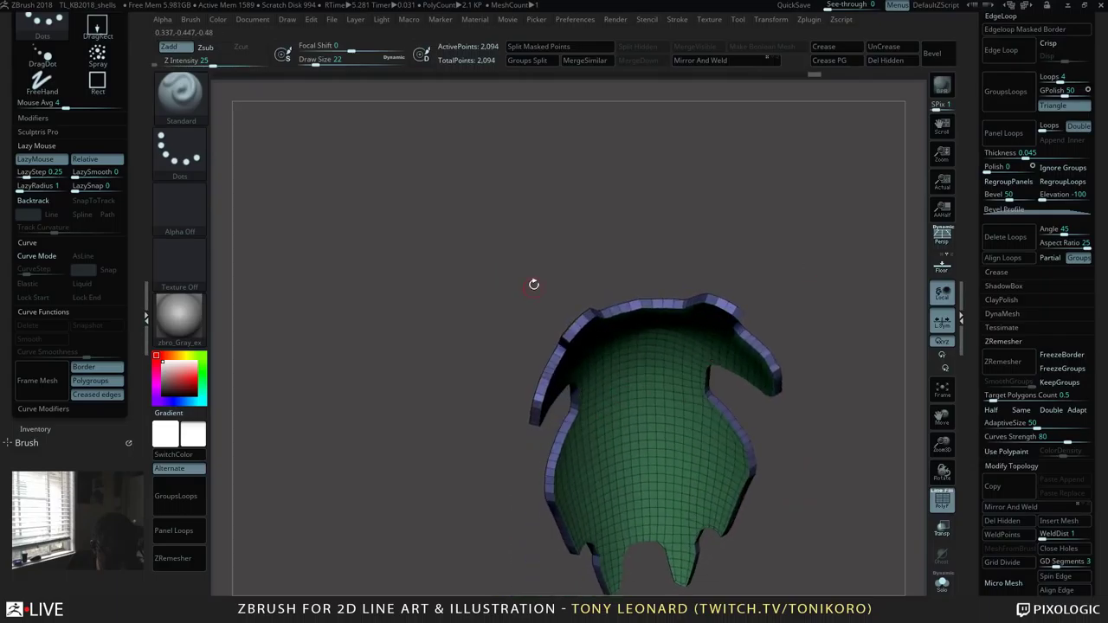
pyautogui.moveTo(524, 274); pyautogui.dragTo(531, 302)
pyautogui.press('b')
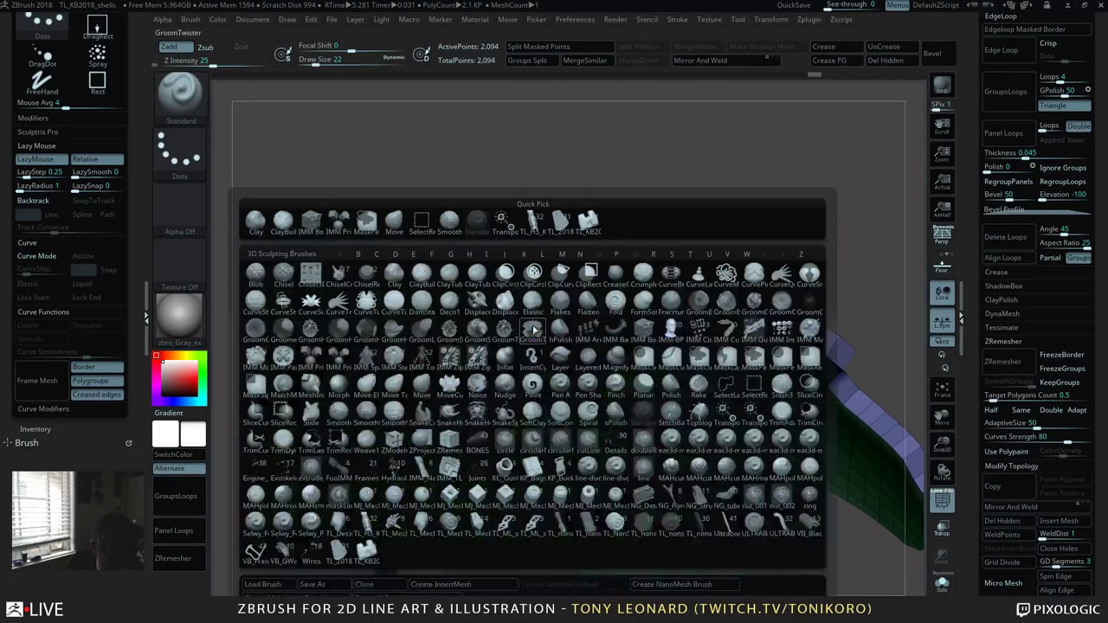
# Step: With ZModeler, mark a T-shaped polygon patch on the shell's yellow outer side and open QMesh options
pyautogui.click(394, 439)
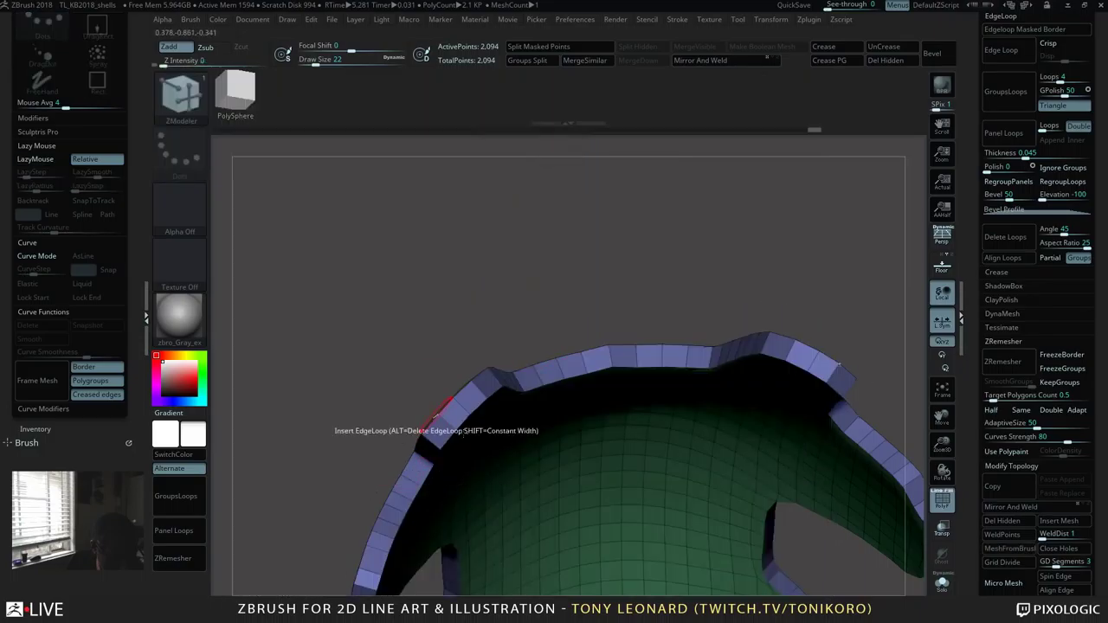
pyautogui.moveTo(694, 264); pyautogui.dragTo(545, 435)
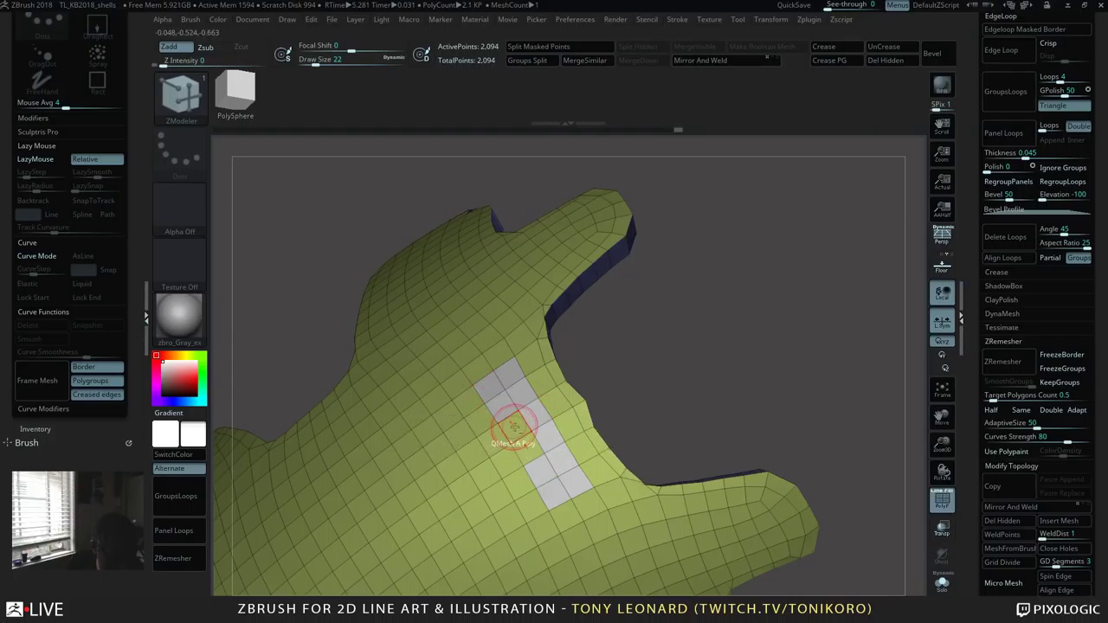
pyautogui.moveTo(470, 453); pyautogui.dragTo(445, 511)
pyautogui.moveTo(722, 369); pyautogui.dragTo(445, 395)
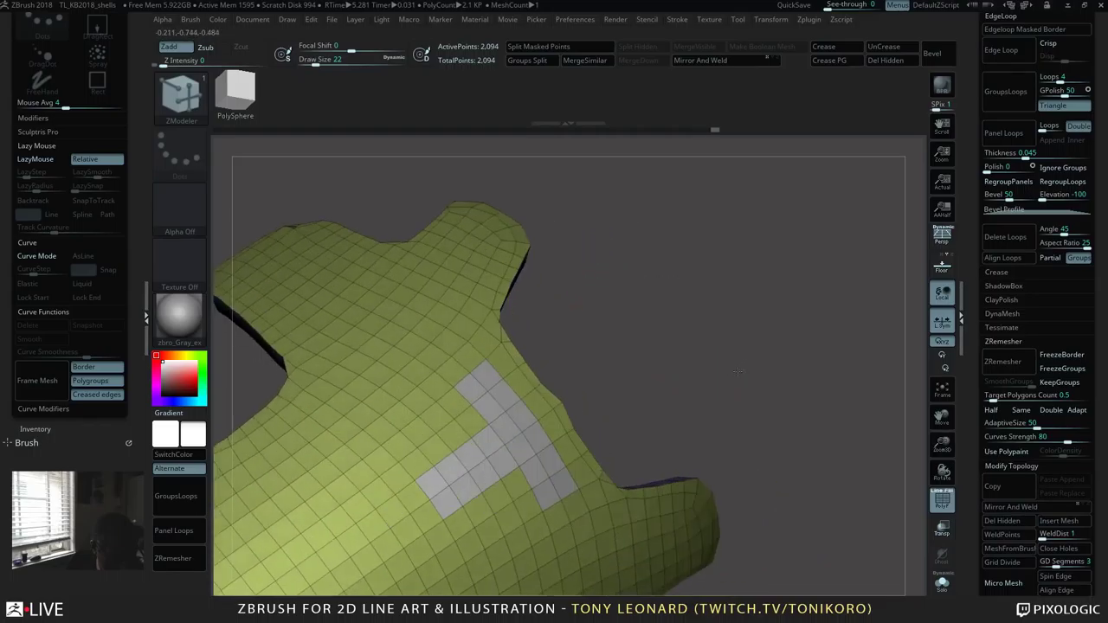
pyautogui.moveTo(769, 364); pyautogui.dragTo(445, 396)
pyautogui.moveTo(606, 381); pyautogui.dragTo(718, 337)
pyautogui.rightClick(497, 430)
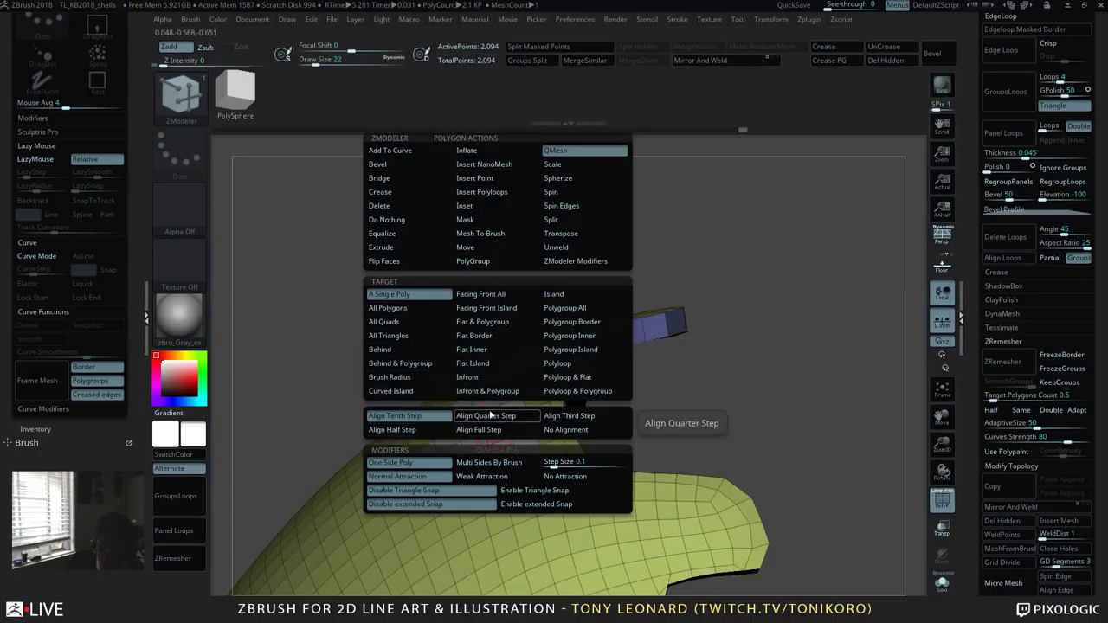
pyautogui.click(478, 416)
pyautogui.moveTo(503, 397); pyautogui.dragTo(496, 382)
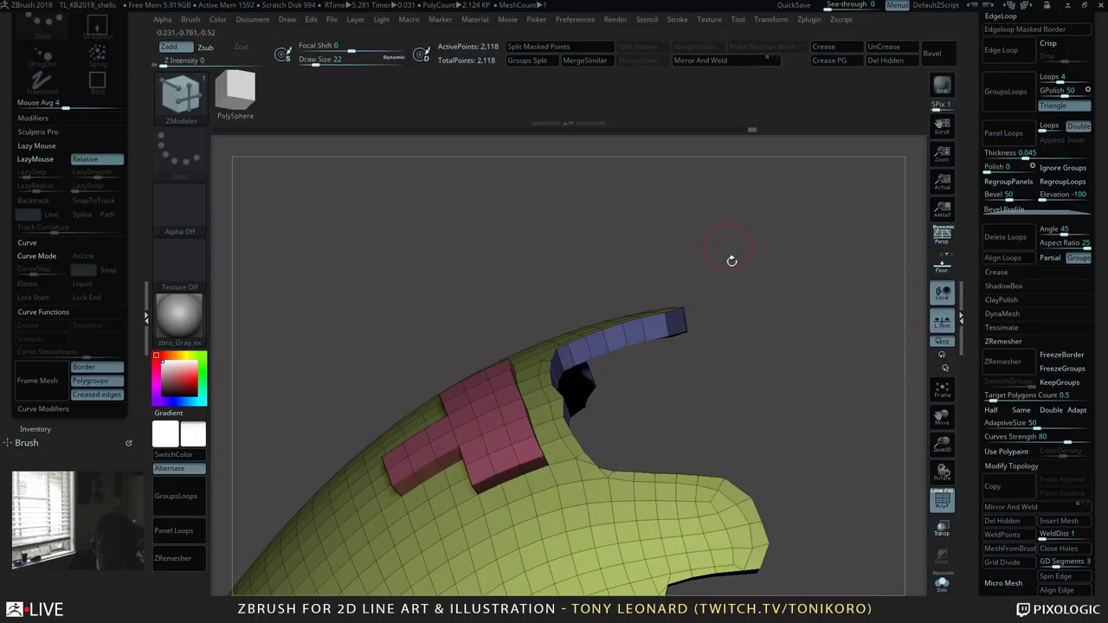
pyautogui.moveTo(724, 366); pyautogui.dragTo(701, 359)
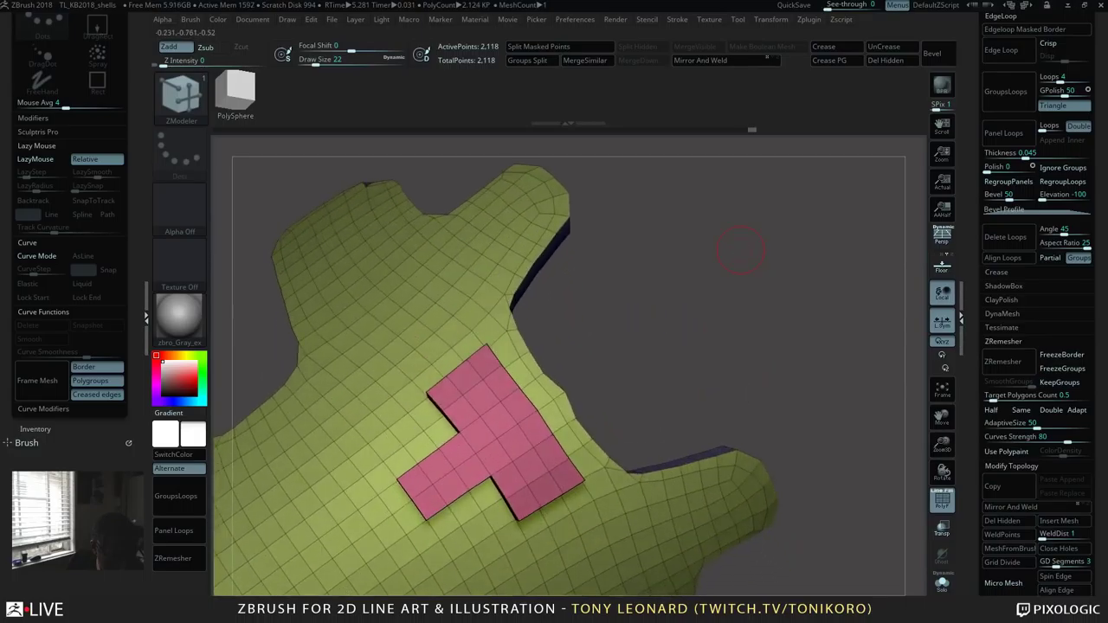
pyautogui.press('d')
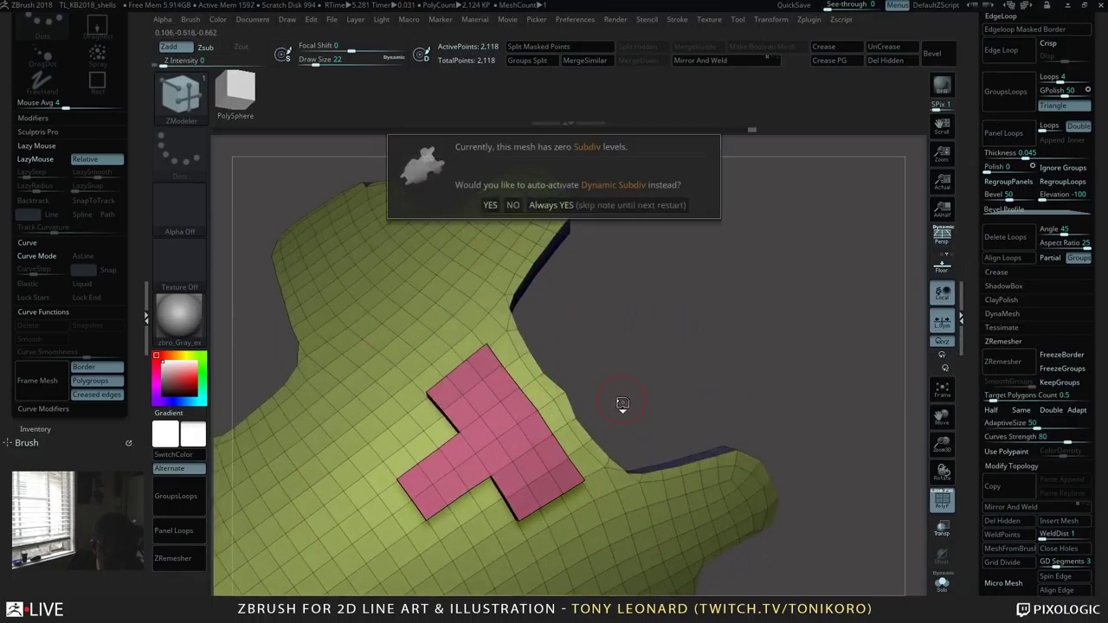
pyautogui.press('d')
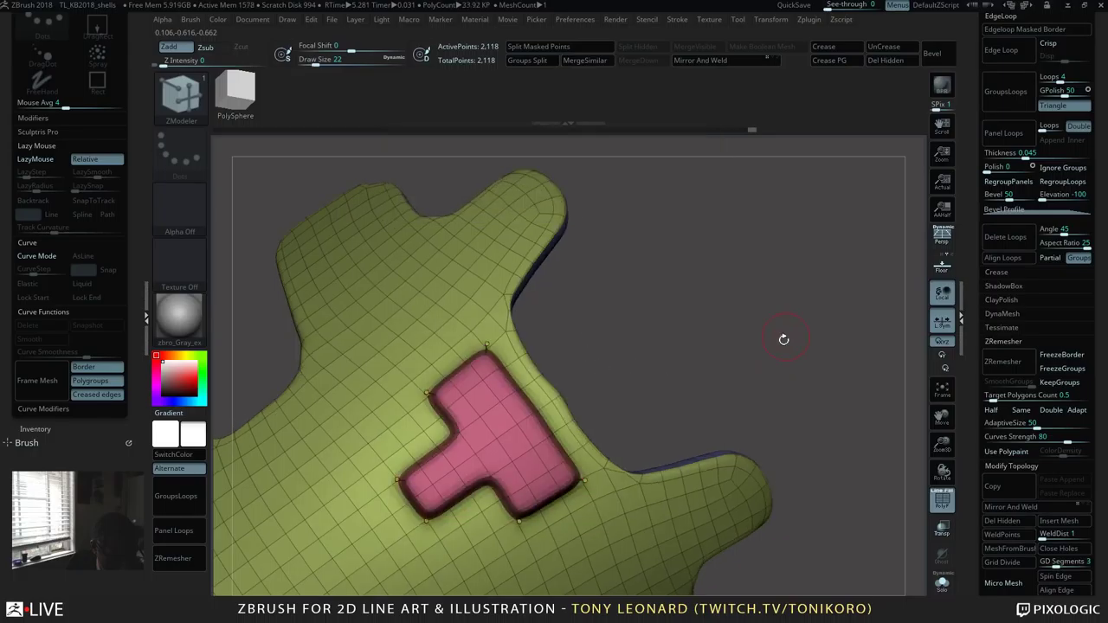
pyautogui.moveTo(782, 339); pyautogui.dragTo(742, 336)
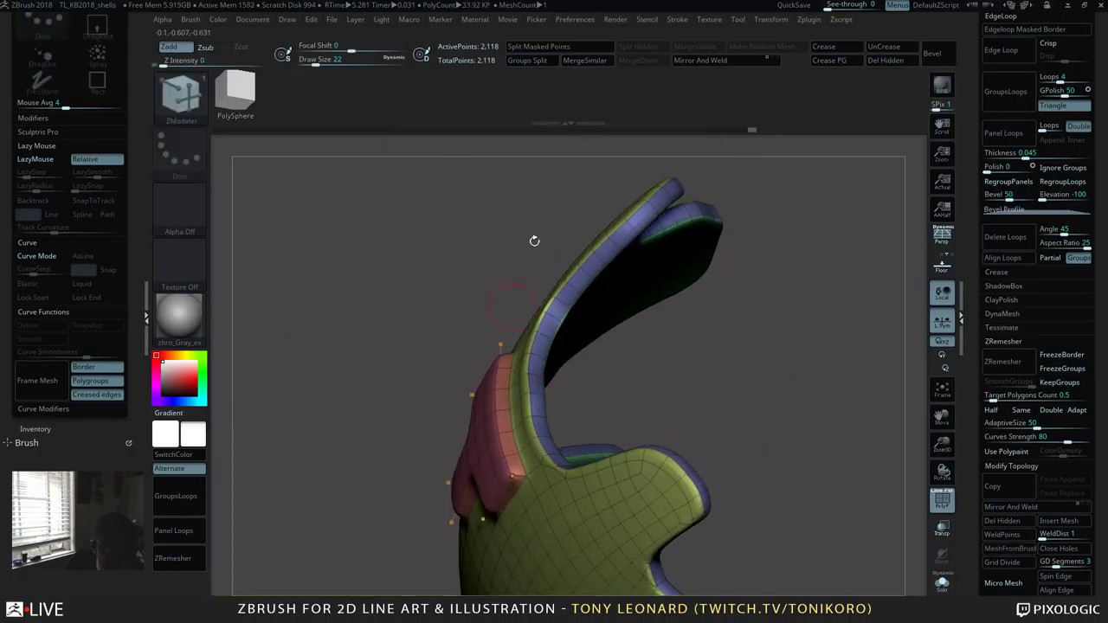
pyautogui.moveTo(834, 375); pyautogui.dragTo(843, 371)
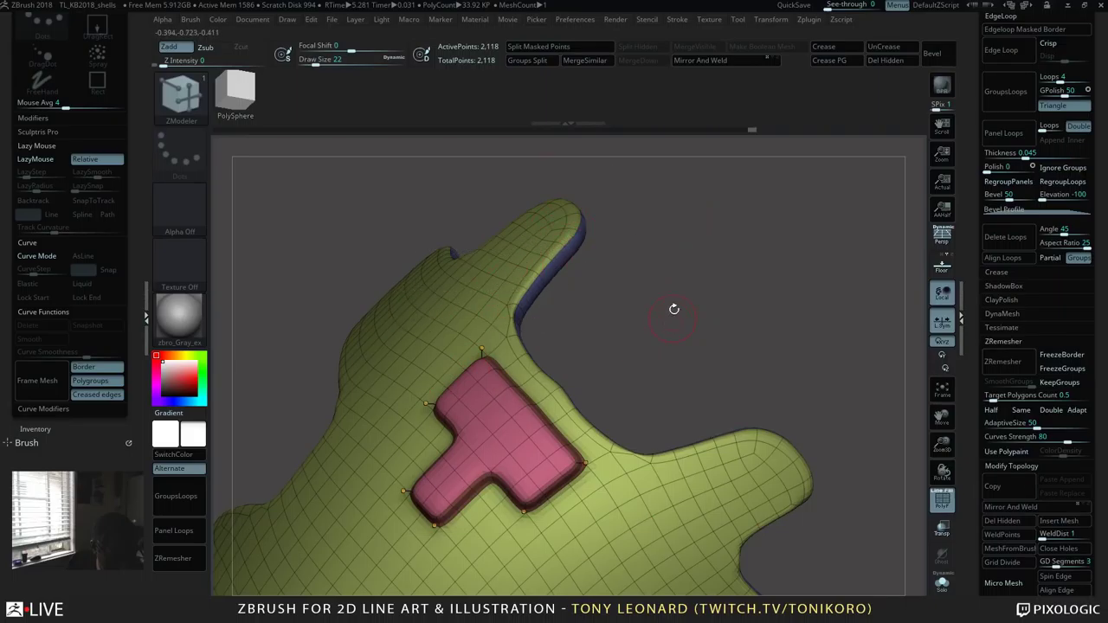
pyautogui.moveTo(704, 330); pyautogui.dragTo(801, 333)
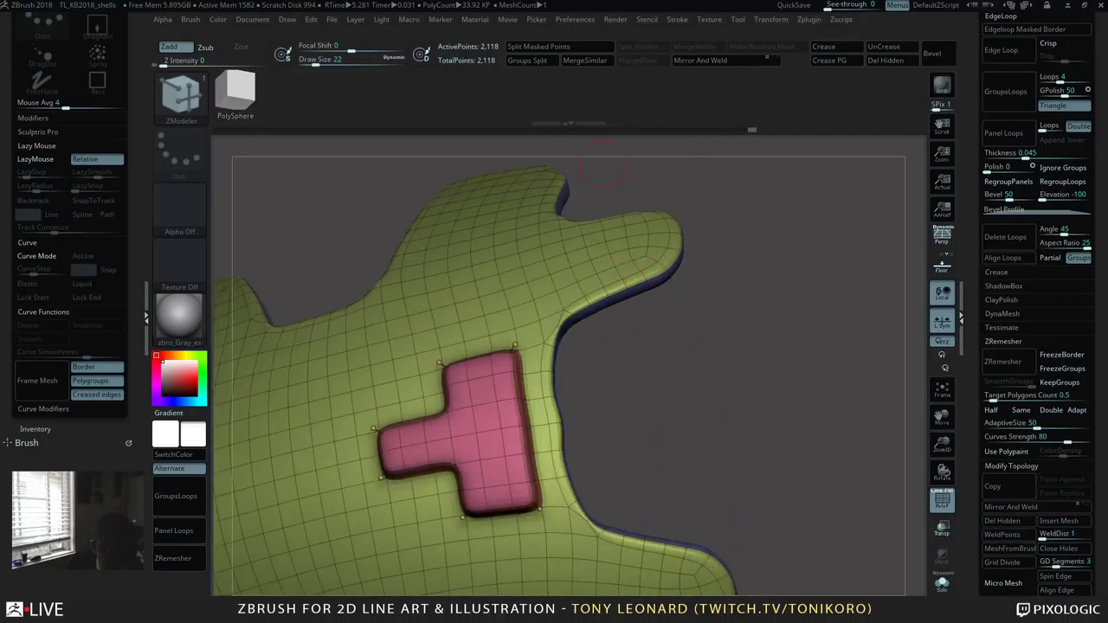
pyautogui.moveTo(704, 421); pyautogui.dragTo(571, 341)
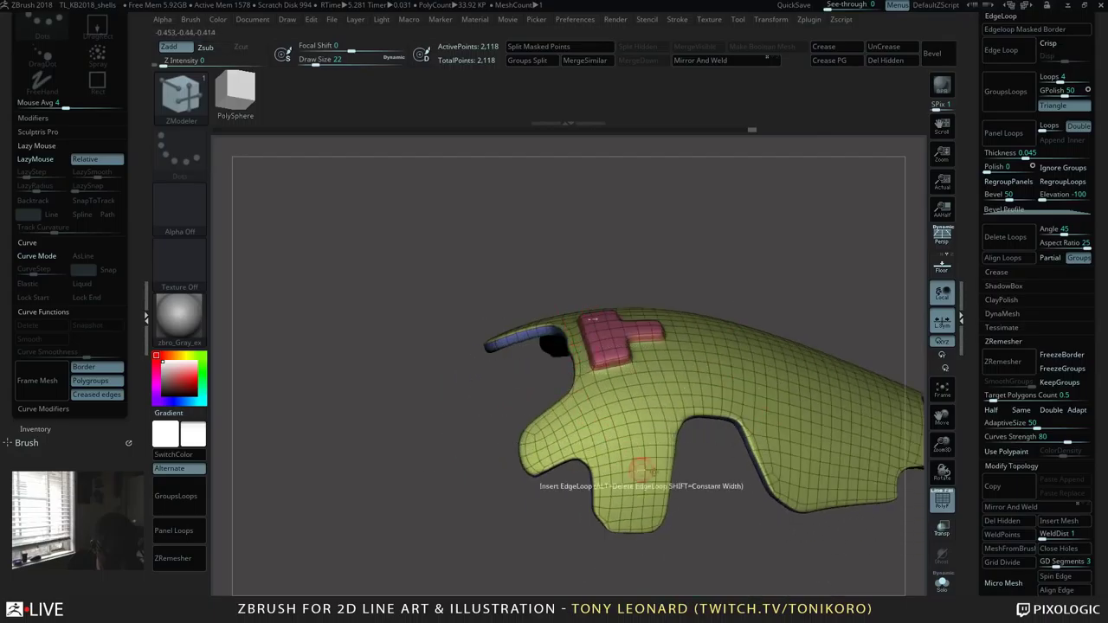
pyautogui.moveTo(574, 460); pyautogui.dragTo(435, 524)
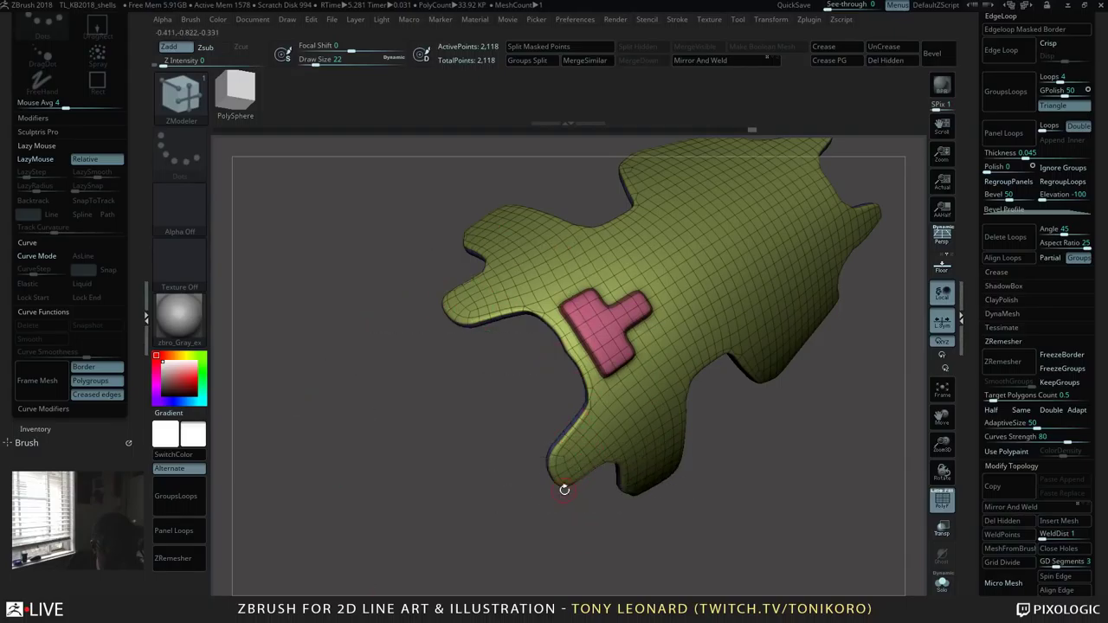
pyautogui.moveTo(391, 462); pyautogui.dragTo(418, 468)
pyautogui.moveTo(755, 349); pyautogui.dragTo(729, 380)
pyautogui.moveTo(656, 388); pyautogui.dragTo(554, 520)
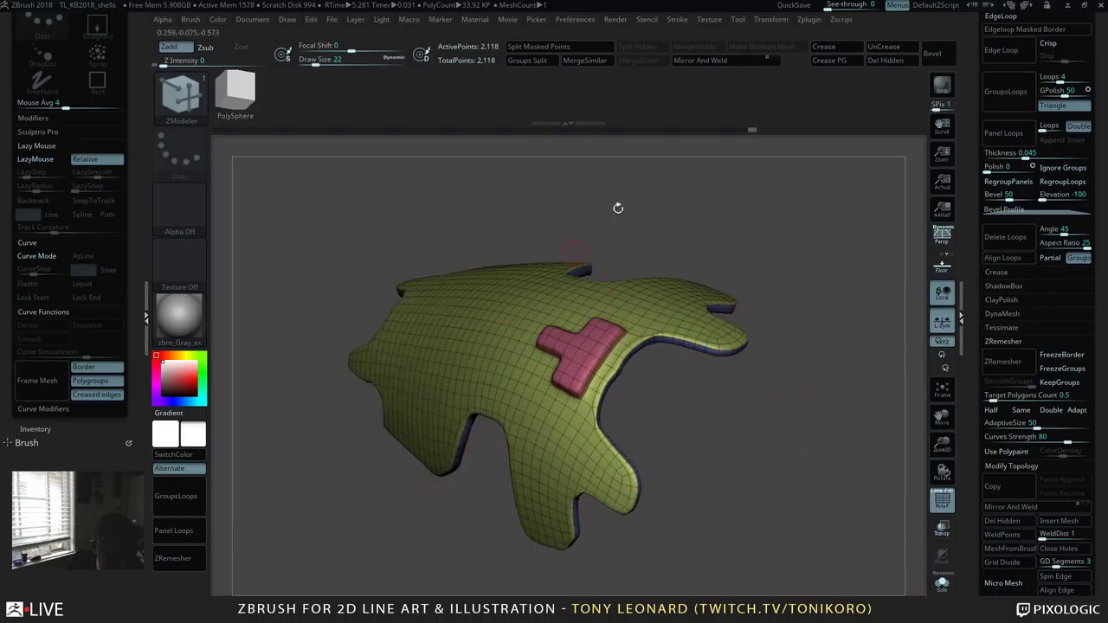
pyautogui.moveTo(616, 205); pyautogui.dragTo(448, 344)
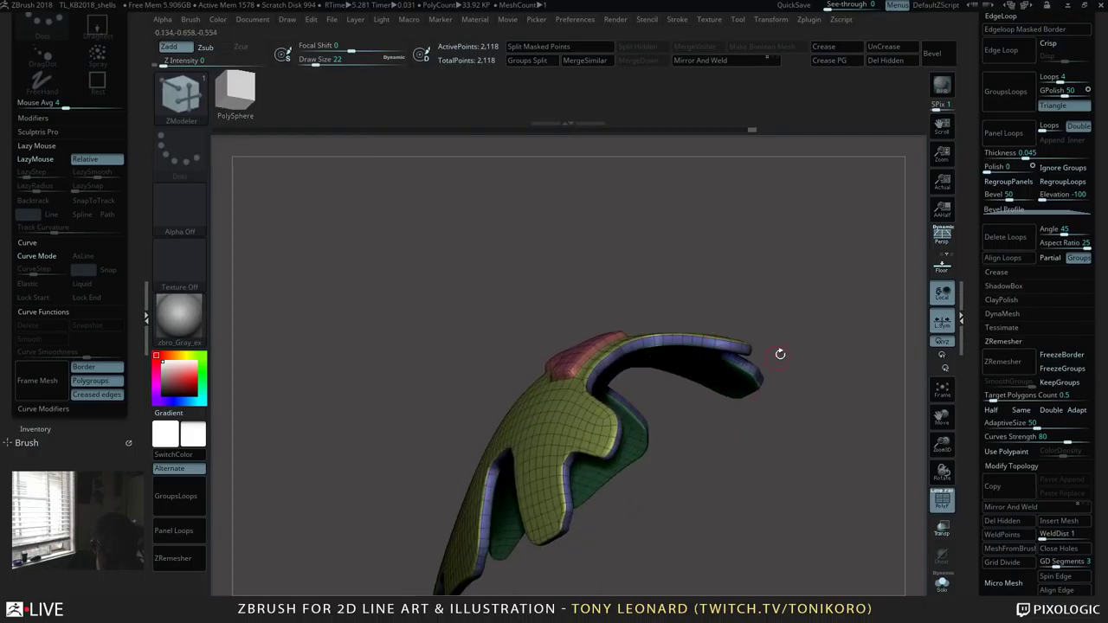
pyautogui.moveTo(846, 403); pyautogui.dragTo(857, 427)
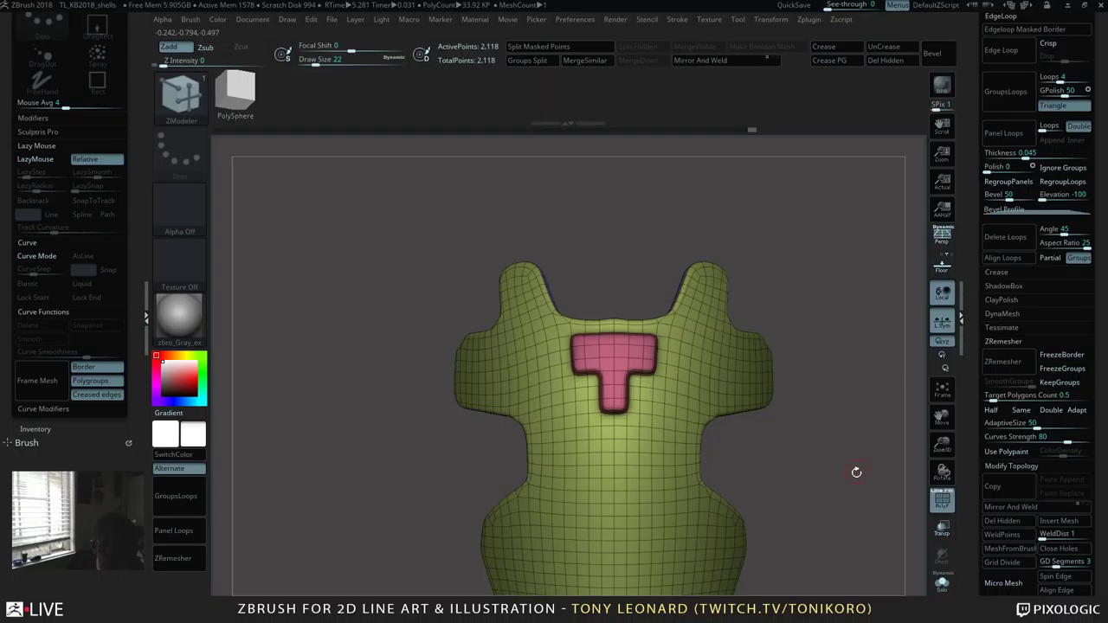
pyautogui.moveTo(856, 472); pyautogui.dragTo(807, 417)
pyautogui.hotkey('ctrl', 'z')
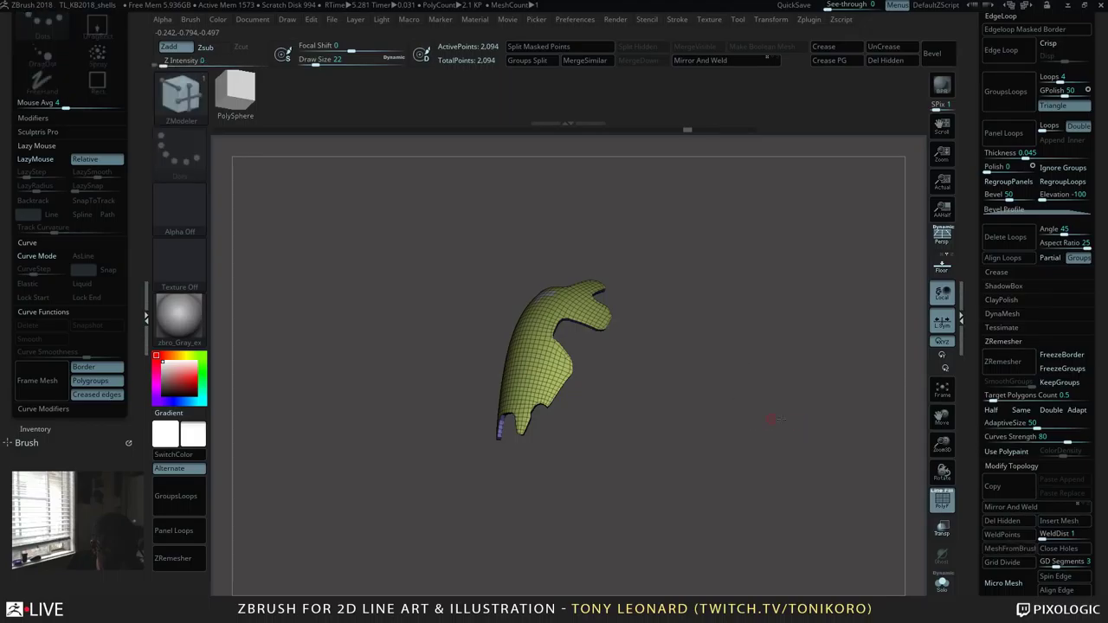
# Step: Use Polygon QMesh with Align Full Step to push a strip into a slot near the top edge
pyautogui.moveTo(805, 425)
pyautogui.keyDown('shift'); pyautogui.mouseDown()
pyautogui.moveTo(792, 462)
pyautogui.moveTo(781, 407)
pyautogui.moveTo(791, 425)
pyautogui.mouseUp(); pyautogui.keyUp('shift')
pyautogui.press('space')
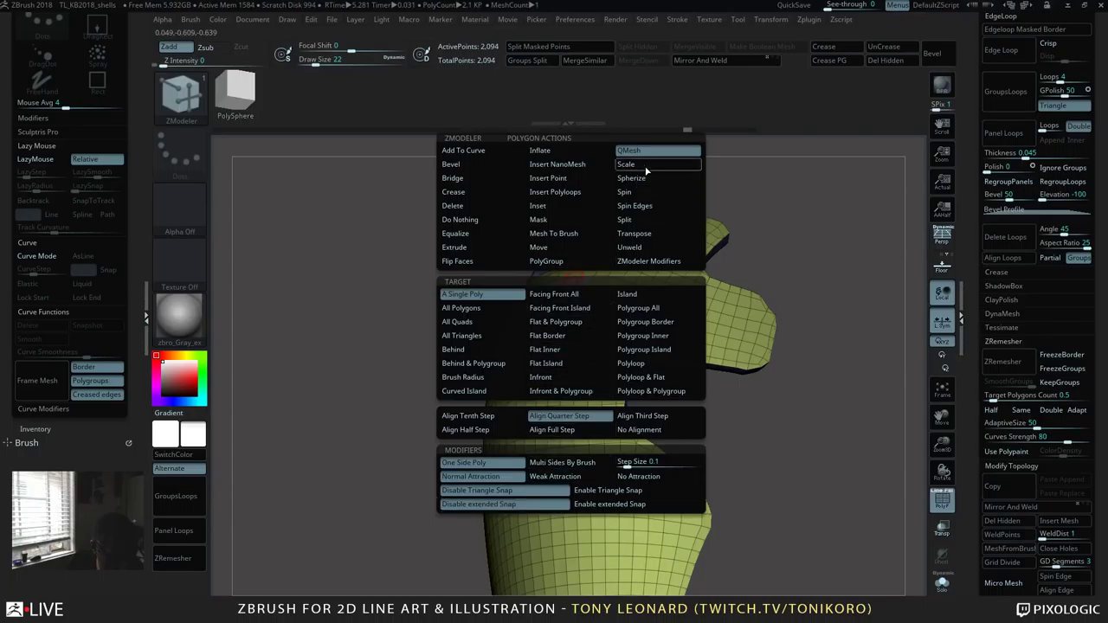
pyautogui.click(569, 432)
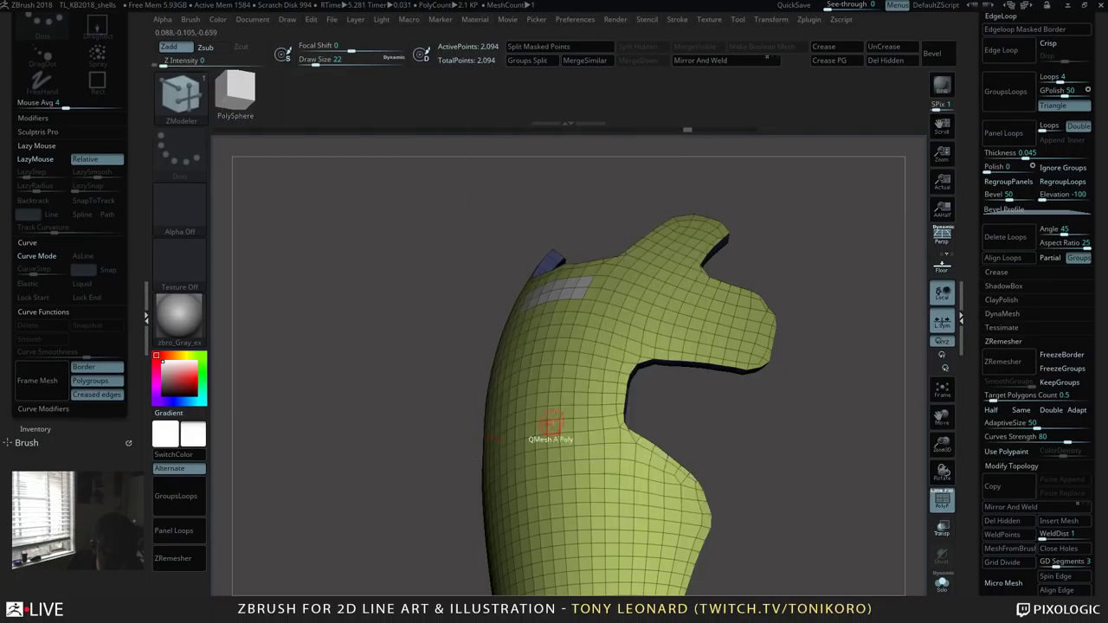
pyautogui.click(571, 281)
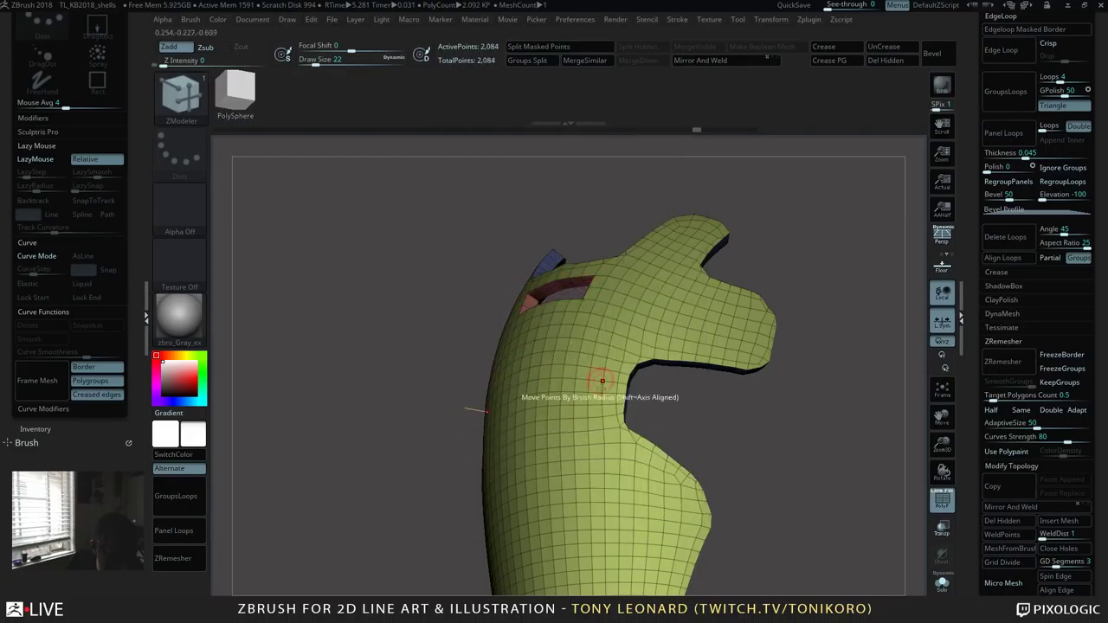
pyautogui.moveTo(800, 316); pyautogui.dragTo(731, 378)
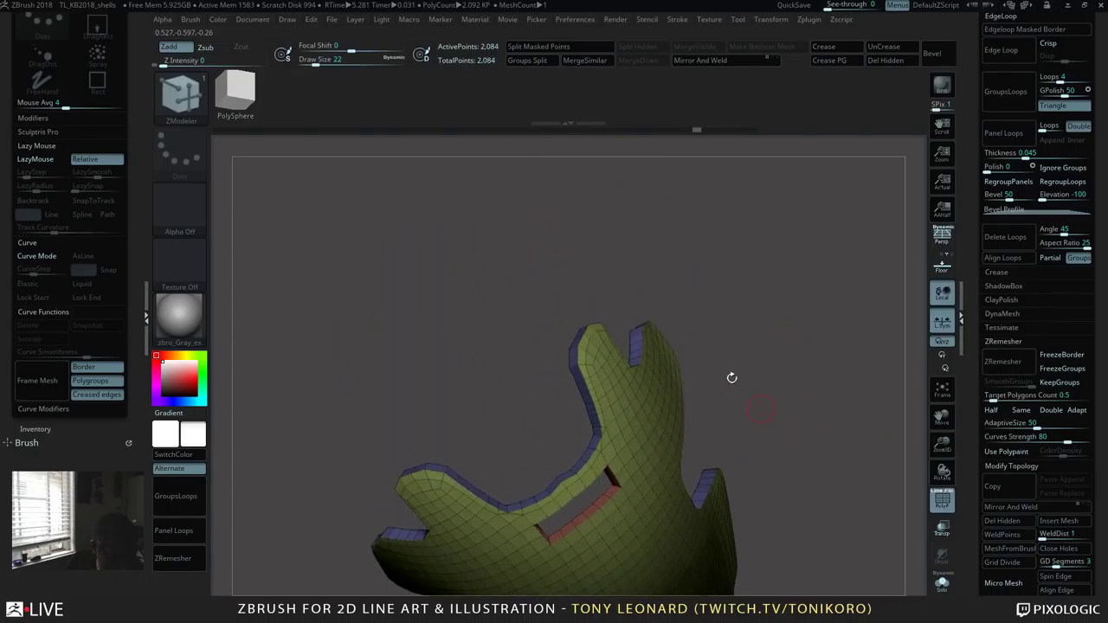
pyautogui.moveTo(779, 322); pyautogui.dragTo(631, 217)
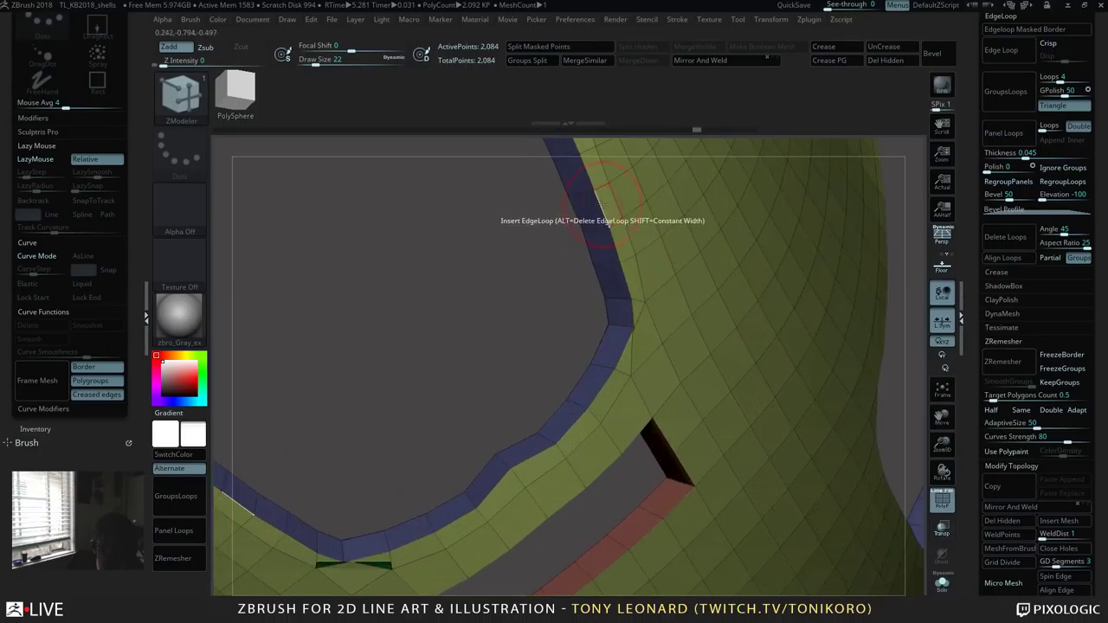
# Step: Set the ZModeler edge action to Crease with target EdgeLoop Complete
pyautogui.press('space')
pyautogui.press('space')
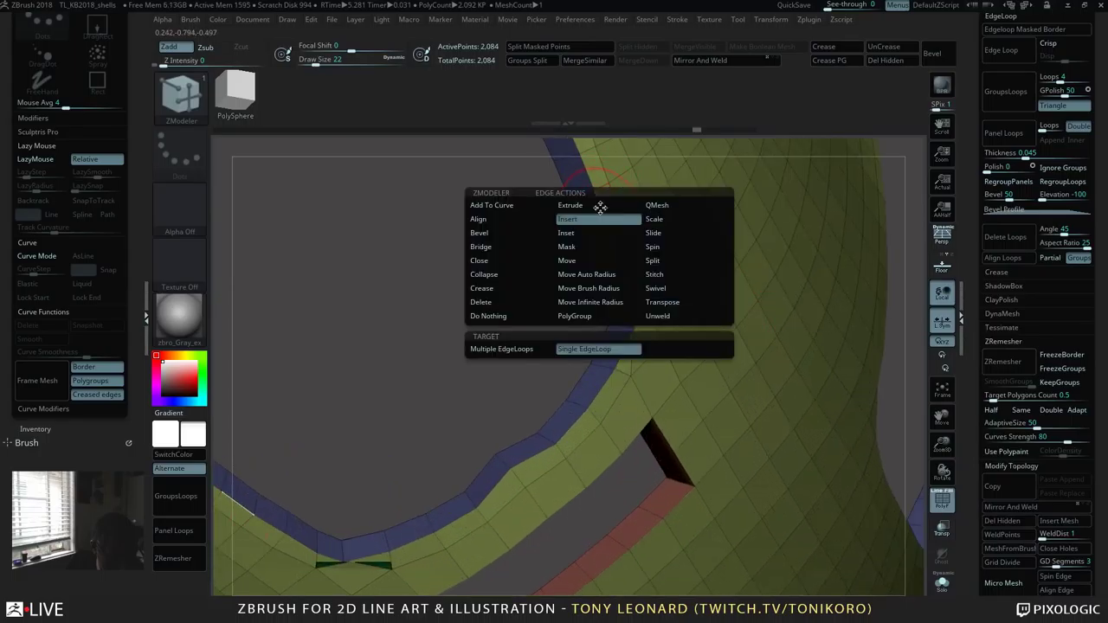
pyautogui.click(482, 288)
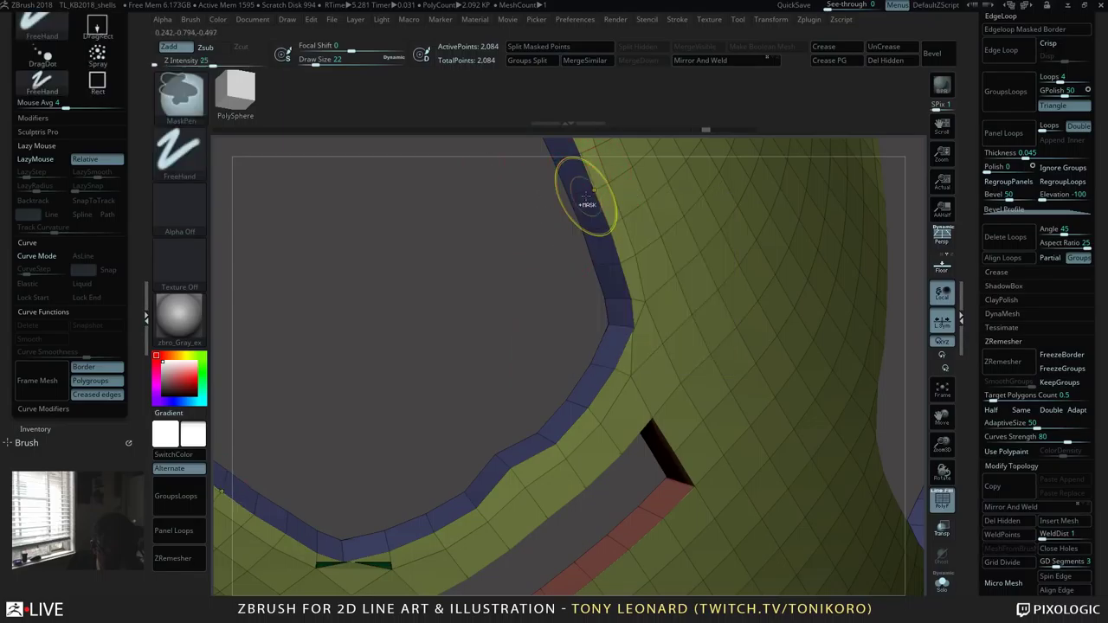
pyautogui.press('space')
pyautogui.click(549, 318)
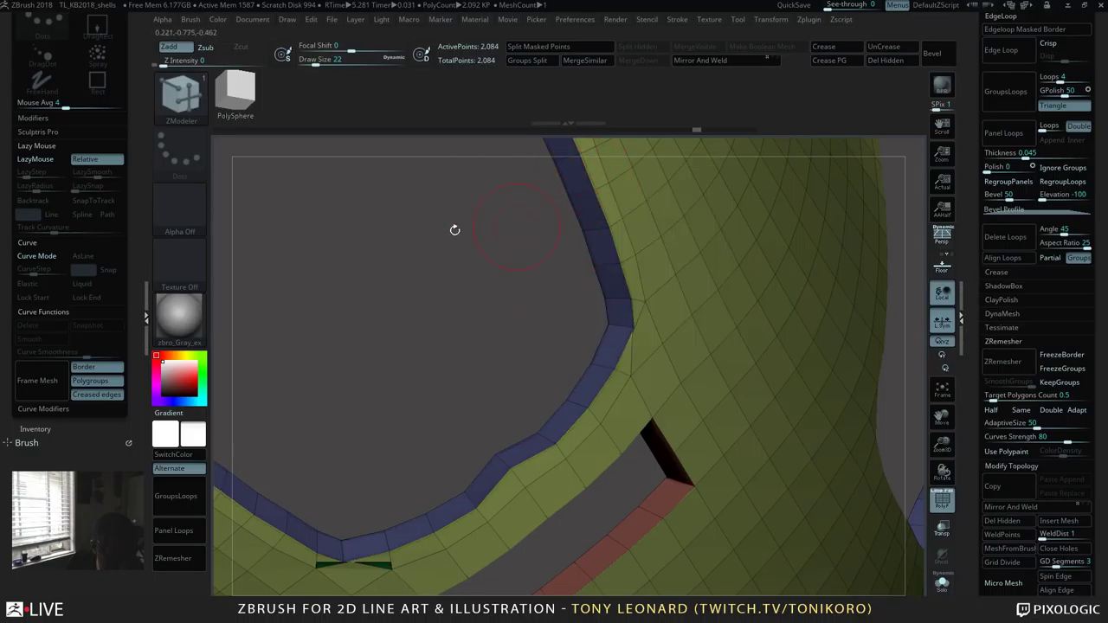
# Step: Crease the edge loops around the slot while orbiting past the green inner panel and border
pyautogui.moveTo(492, 327); pyautogui.dragTo(515, 324)
pyautogui.moveTo(716, 319); pyautogui.dragTo(741, 300)
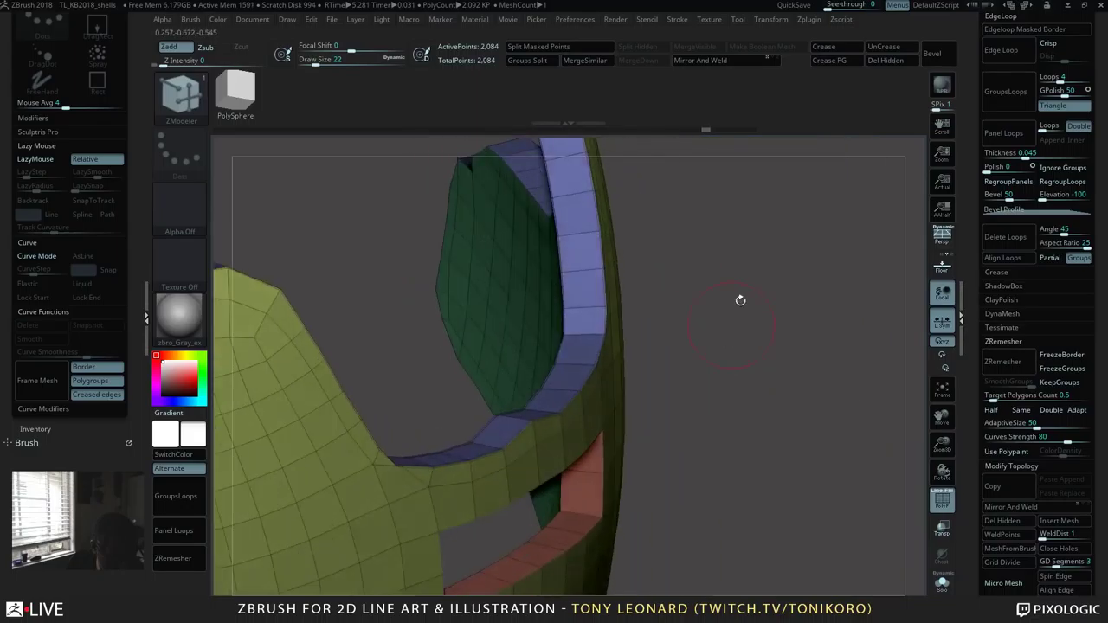
pyautogui.moveTo(789, 331); pyautogui.dragTo(742, 245)
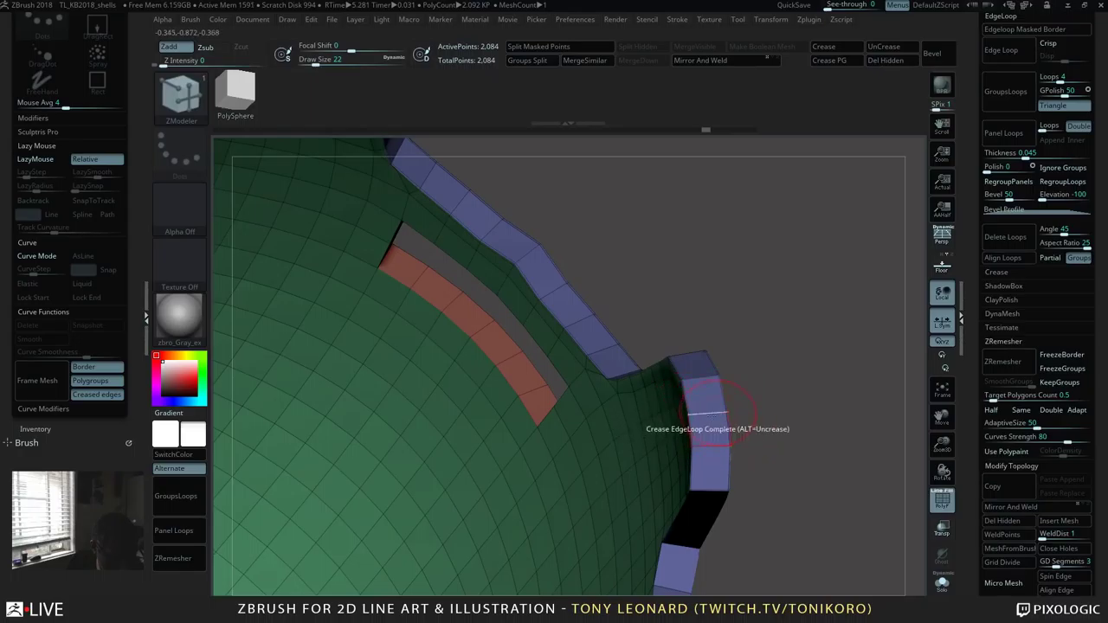
pyautogui.moveTo(828, 416); pyautogui.dragTo(842, 504)
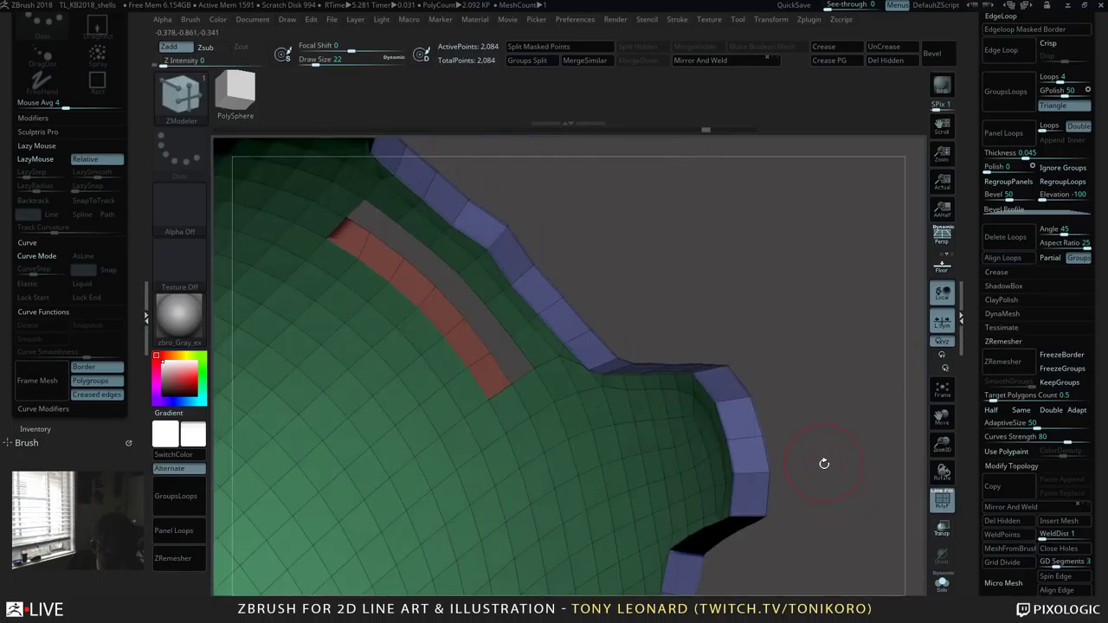
# Step: Turn on Dynamic Subdivision and orbit the red-rimmed slot to confirm the creased edges stay crisp
pyautogui.click(550, 372)
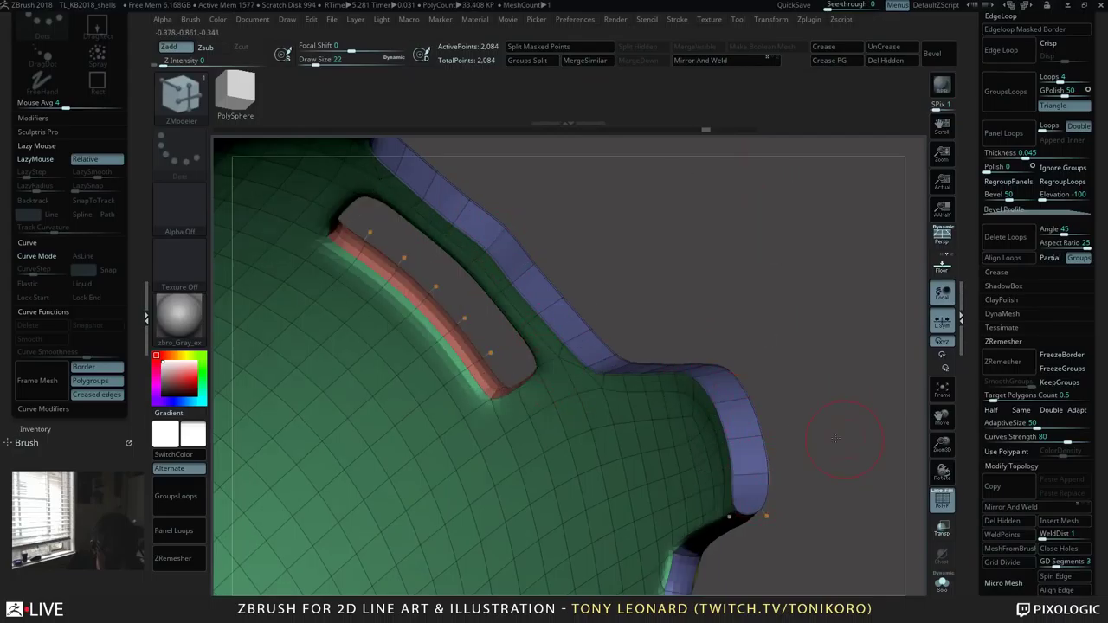
pyautogui.moveTo(769, 504); pyautogui.dragTo(784, 381)
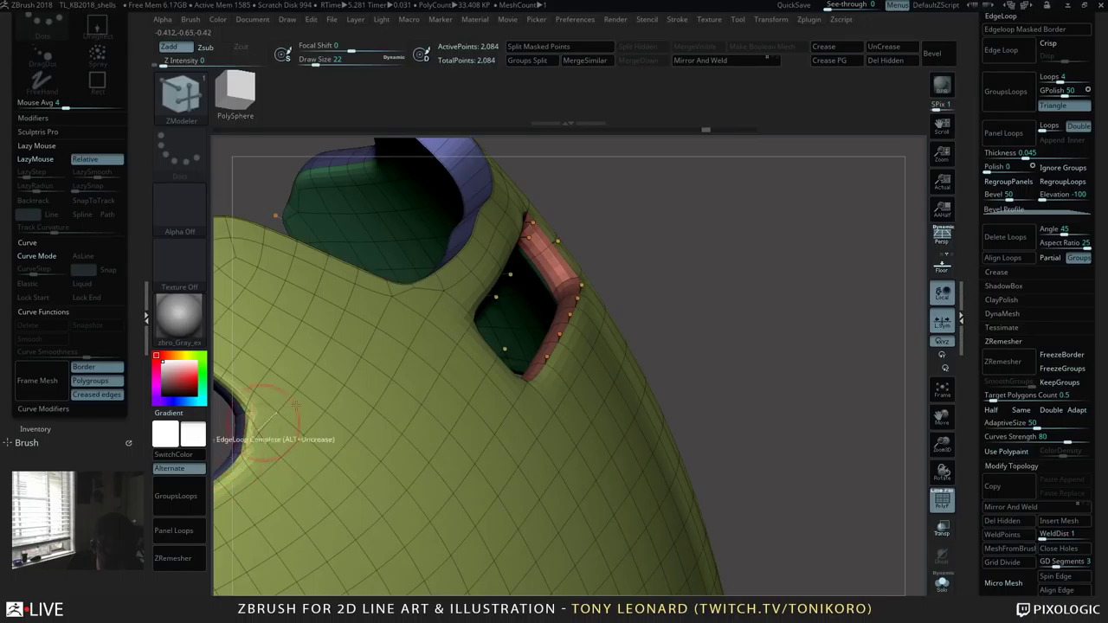
pyautogui.moveTo(717, 307); pyautogui.dragTo(736, 356)
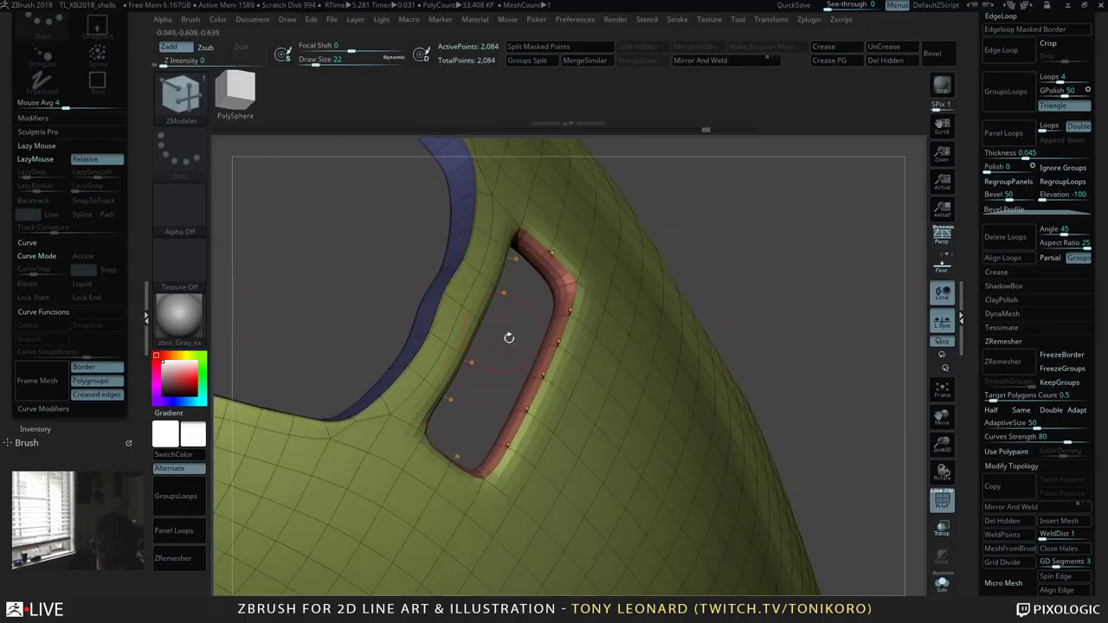
pyautogui.moveTo(764, 254)
pyautogui.mouseDown()
pyautogui.moveTo(783, 271)
pyautogui.moveTo(775, 276)
pyautogui.mouseUp()
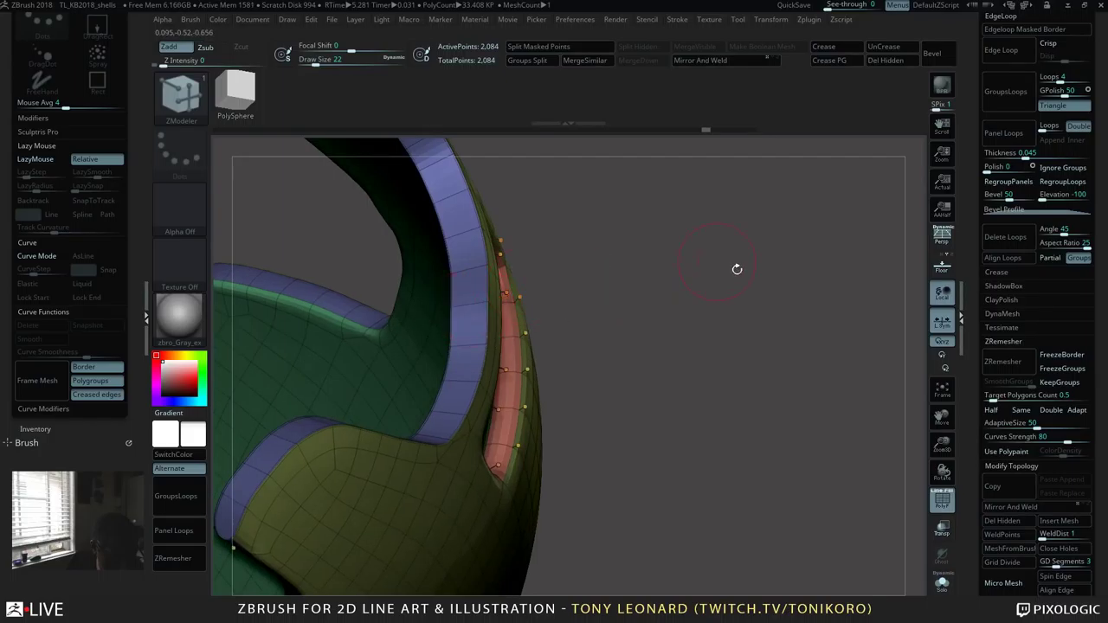
pyautogui.moveTo(737, 268); pyautogui.dragTo(732, 360)
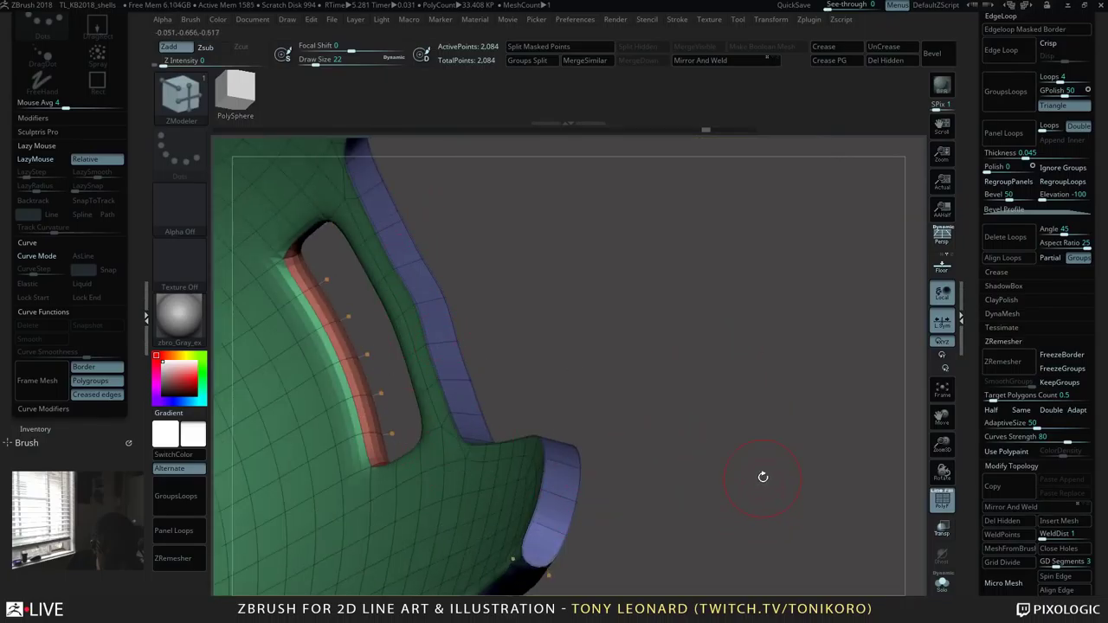
pyautogui.moveTo(773, 517); pyautogui.dragTo(791, 470)
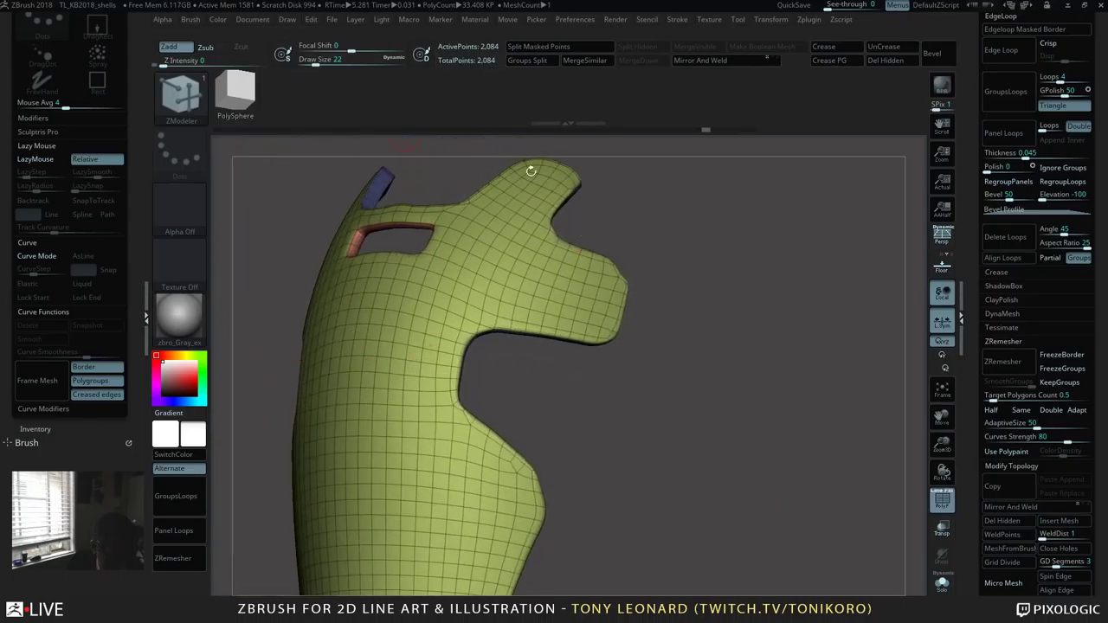
pyautogui.press('b')
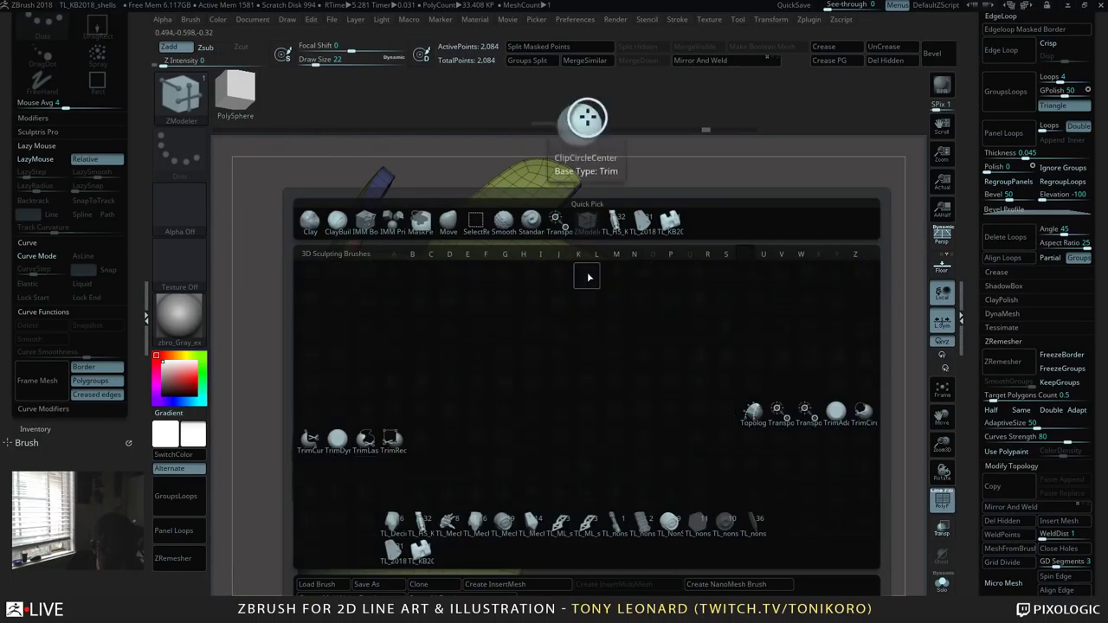
# Step: Load the TL_KB2018_cowlings_v001 insert-mesh brush
pyautogui.click(414, 561)
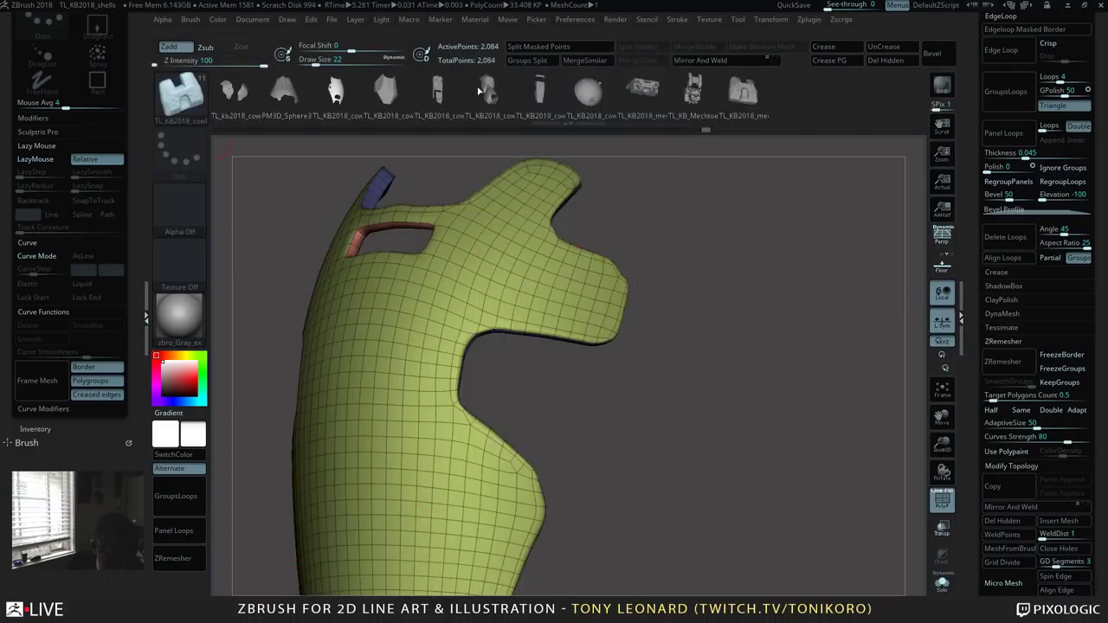
pyautogui.moveTo(786, 411); pyautogui.dragTo(774, 408)
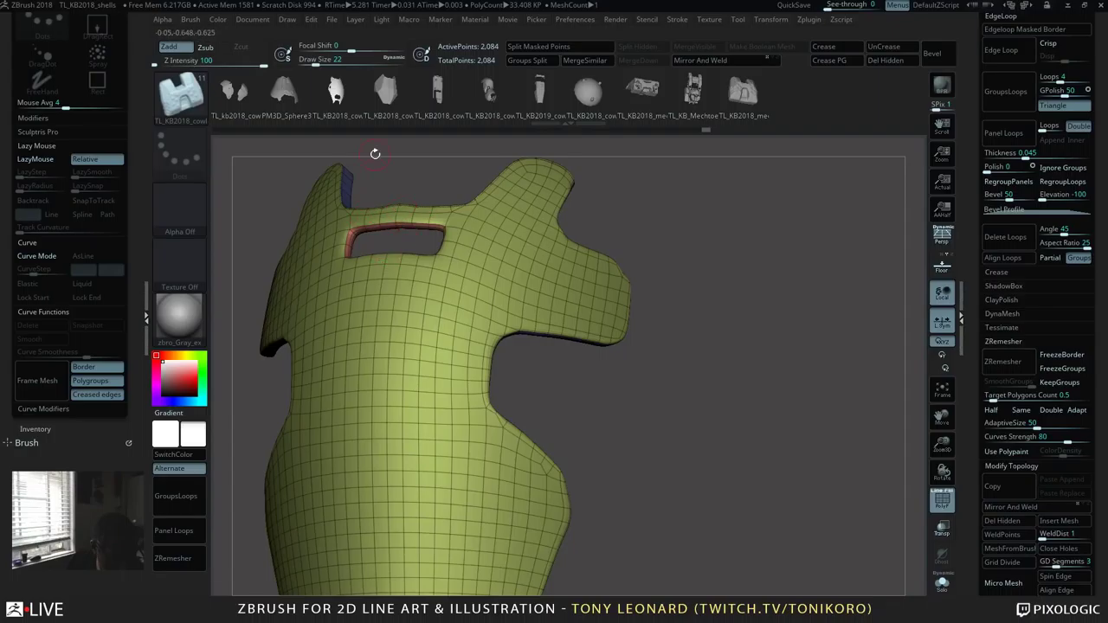
pyautogui.scroll(5, 135, 290)
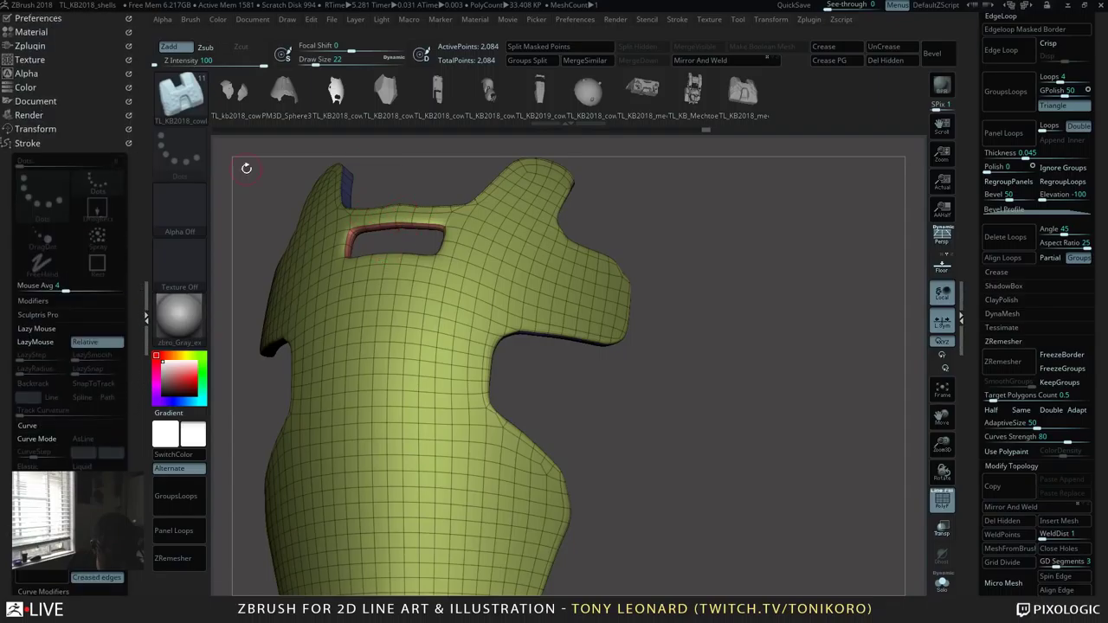
pyautogui.moveTo(753, 422); pyautogui.dragTo(754, 384)
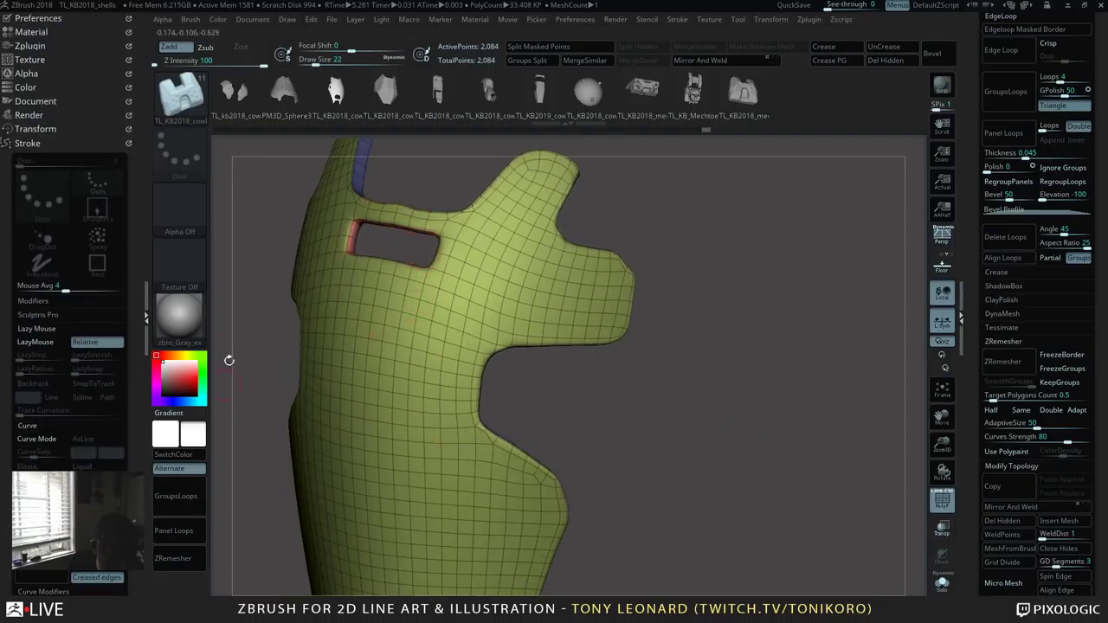
# Step: Open Zplugin > Decimation Master and hide the polyframe so the shell shows plain grey
pyautogui.click(53, 143)
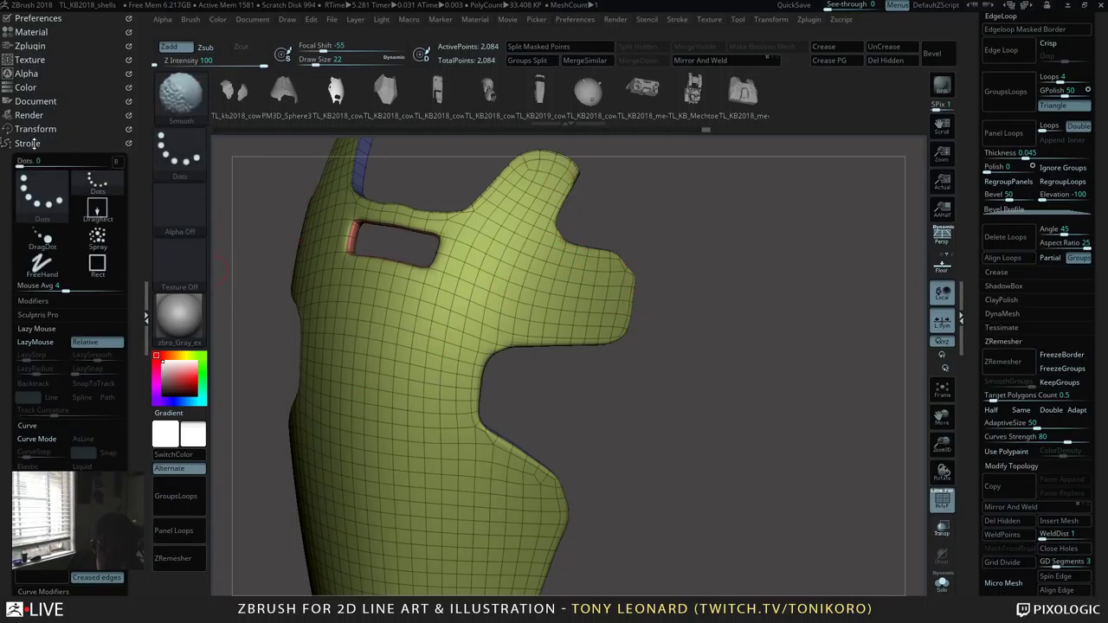
pyautogui.click(30, 46)
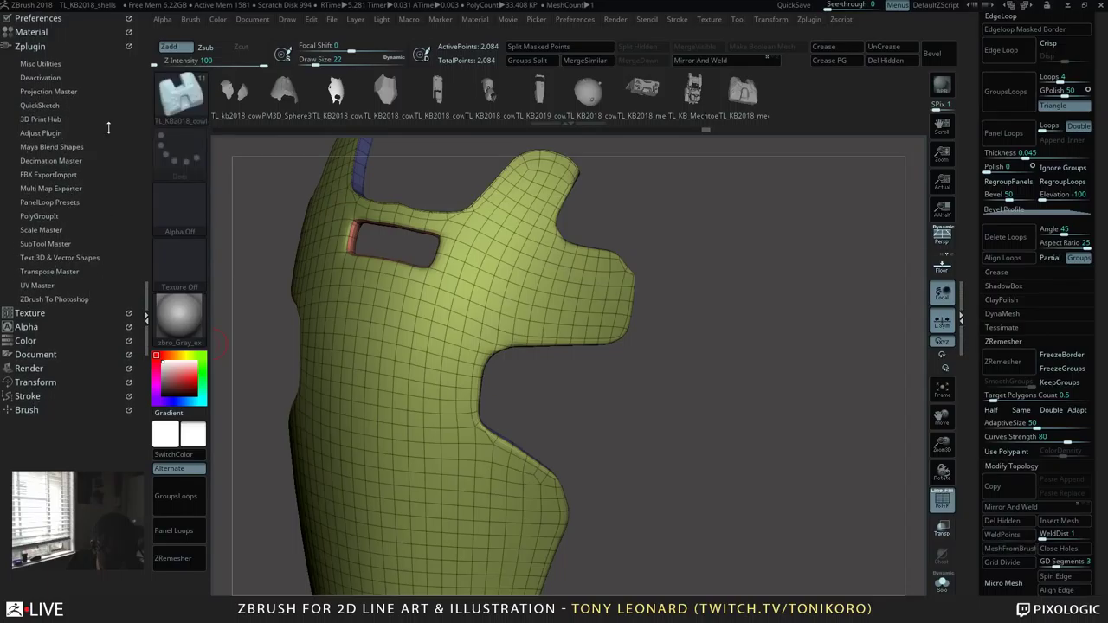
pyautogui.click(60, 162)
pyautogui.moveTo(778, 440); pyautogui.dragTo(780, 407)
pyautogui.hotkey('shift', 'f')
pyautogui.moveTo(716, 461); pyautogui.dragTo(720, 445)
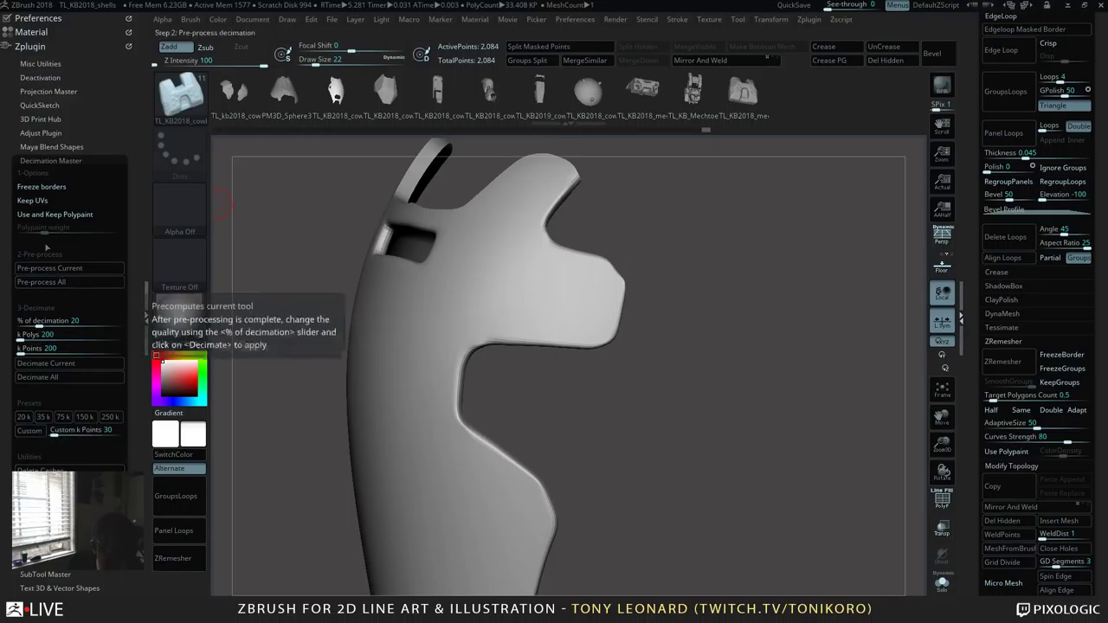
# Step: Insert a curved cowling piece on the plate's lower front, bringing it to 37,083 points
pyautogui.moveTo(676, 413); pyautogui.dragTo(713, 331)
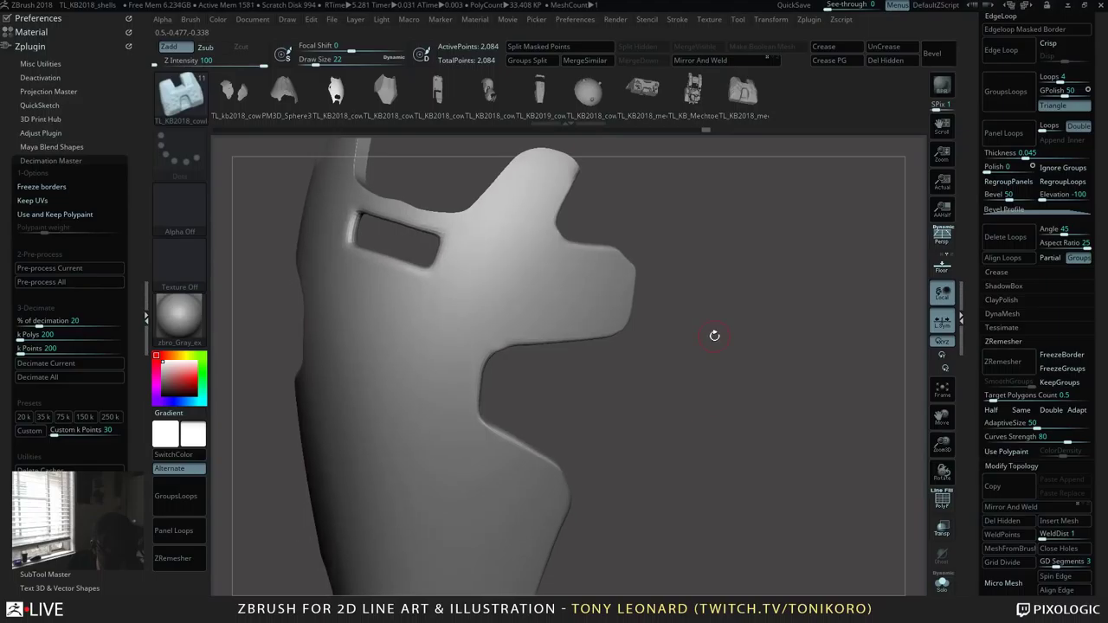
pyautogui.moveTo(535, 448); pyautogui.dragTo(362, 482)
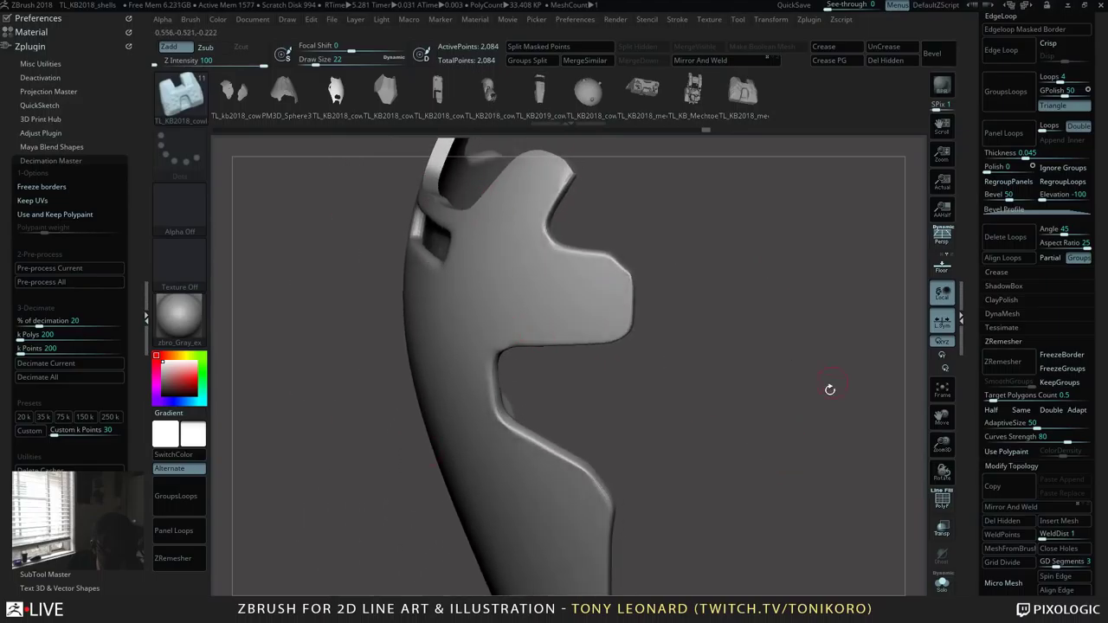
pyautogui.moveTo(830, 389); pyautogui.dragTo(827, 376)
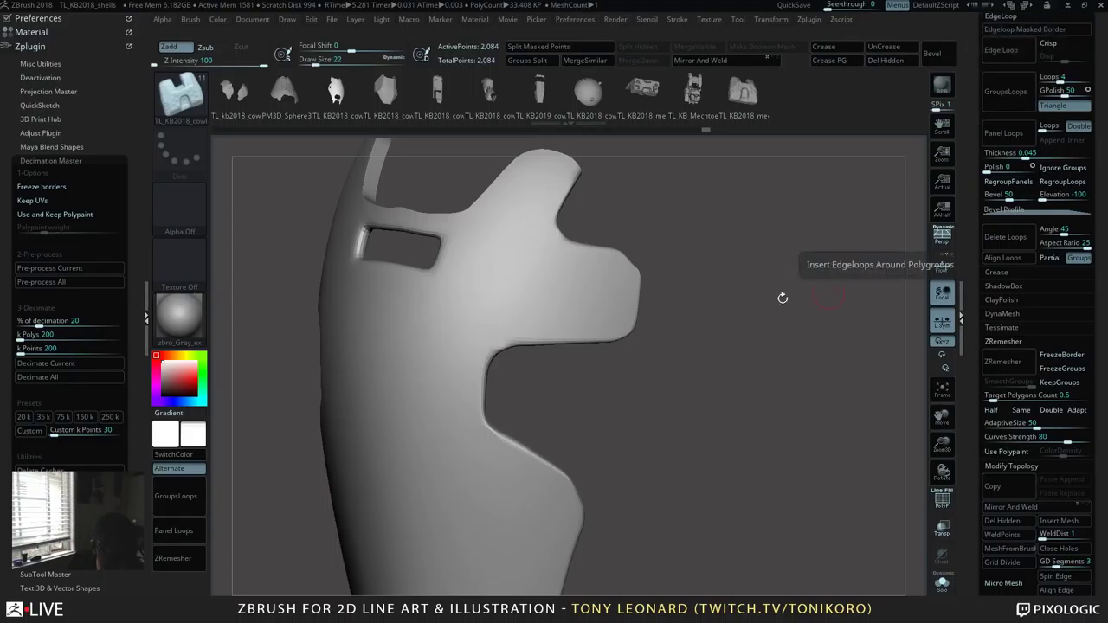
pyautogui.moveTo(785, 445); pyautogui.dragTo(787, 403)
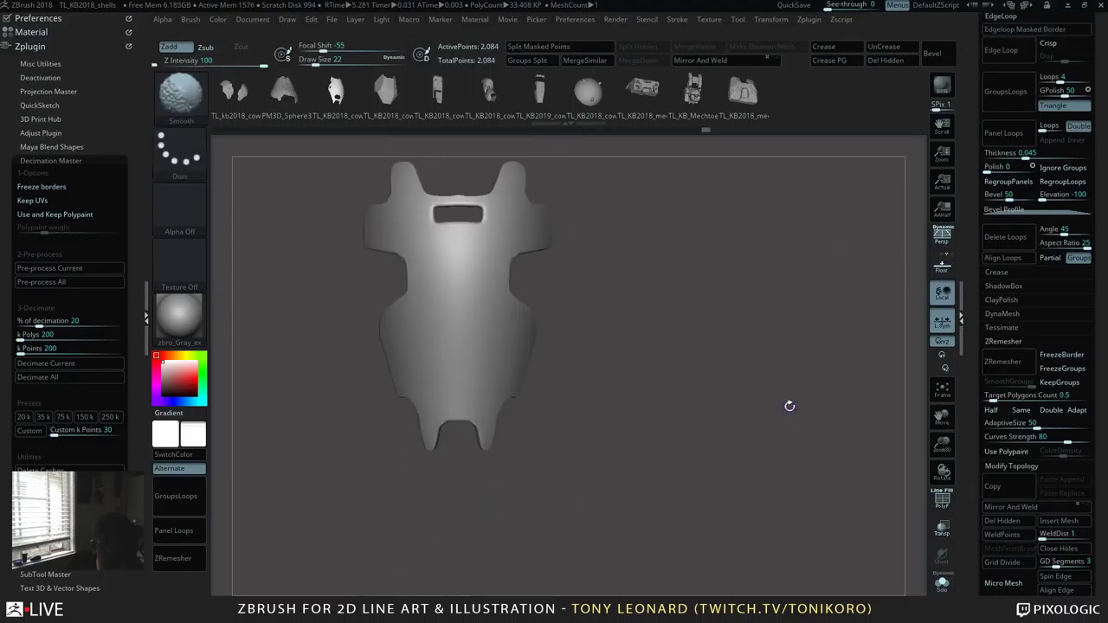
pyautogui.moveTo(777, 492); pyautogui.dragTo(560, 477)
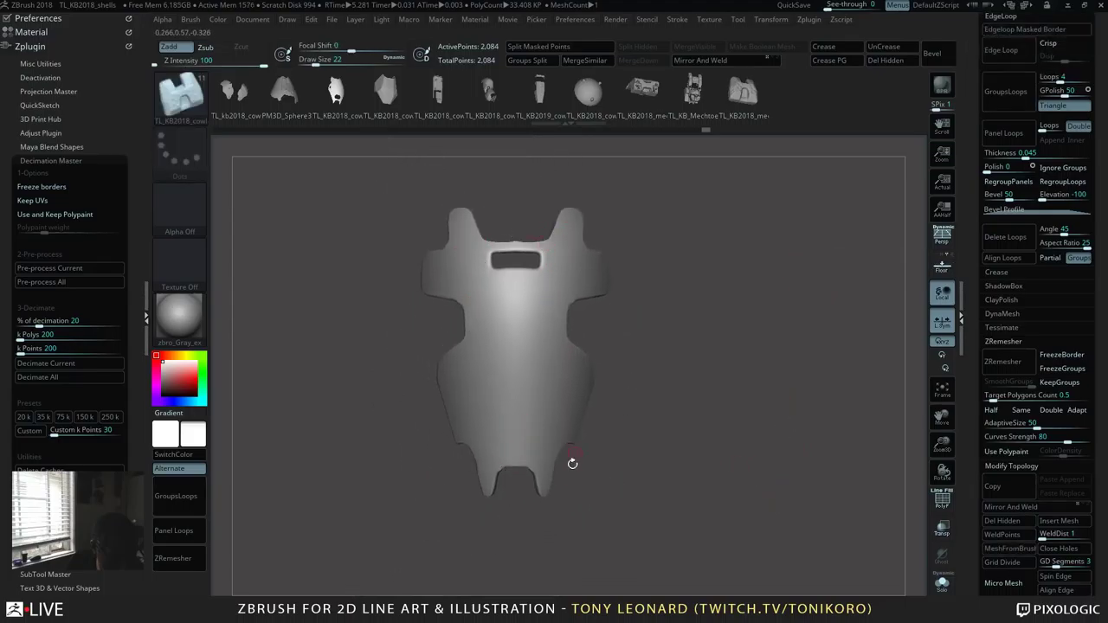
pyautogui.moveTo(771, 416); pyautogui.dragTo(538, 287)
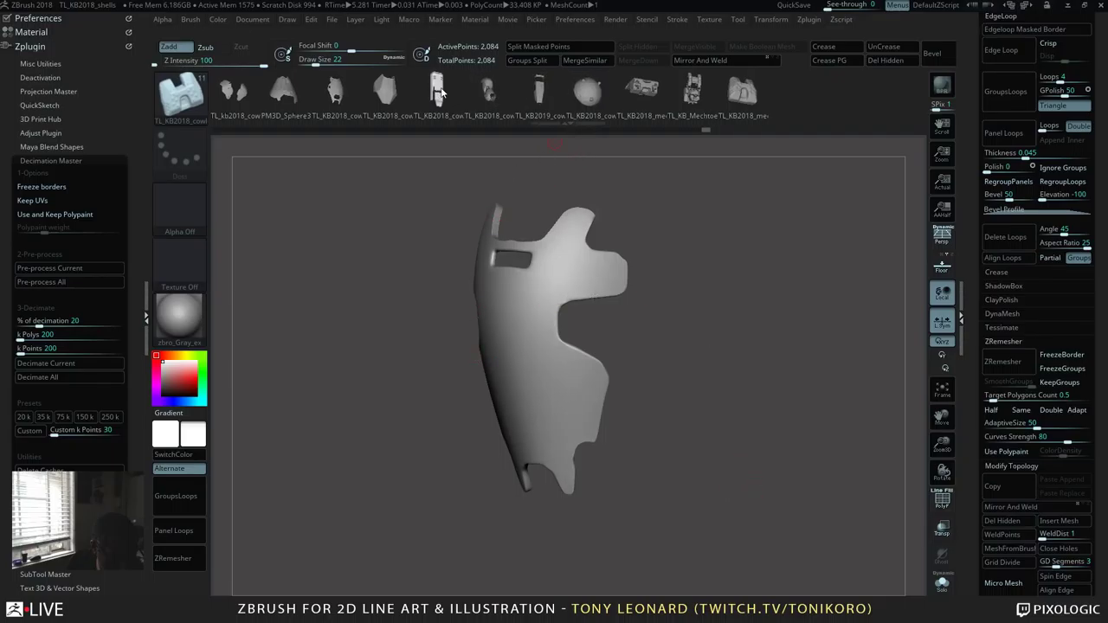
pyautogui.keyDown('shift'); pyautogui.moveTo(710, 373); pyautogui.dragTo(737, 389); pyautogui.keyUp('shift')
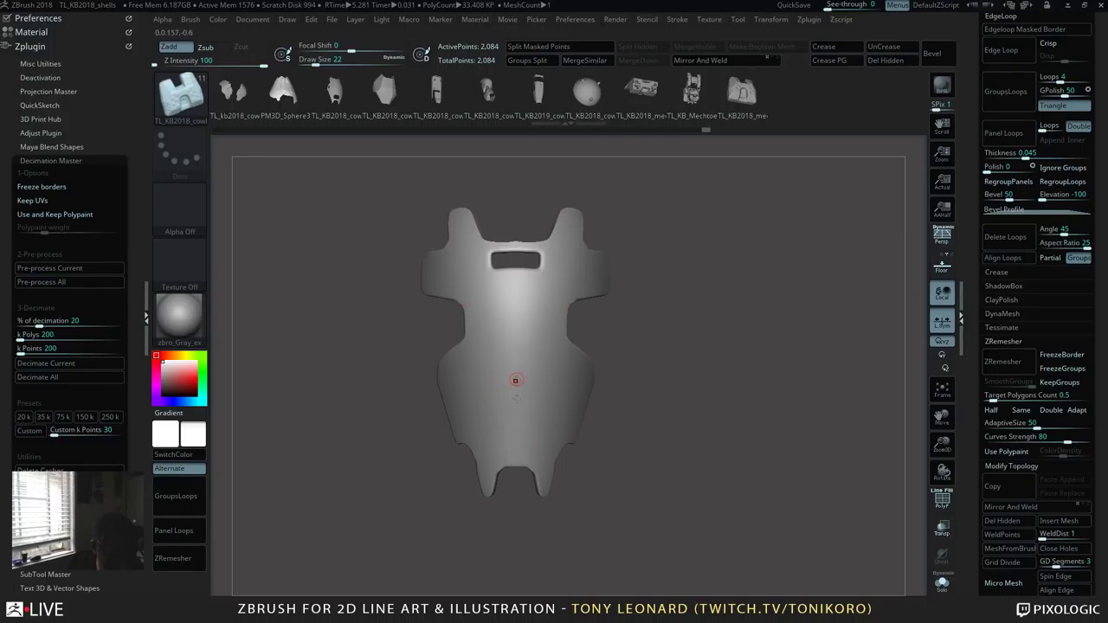
pyautogui.moveTo(516, 384); pyautogui.dragTo(516, 448)
pyautogui.moveTo(658, 416); pyautogui.dragTo(539, 294)
# Step: Show PolyFrame wireframe and polygroup colours and orbit to examine the shell's holes and edges
pyautogui.hotkey('shift', 'f')
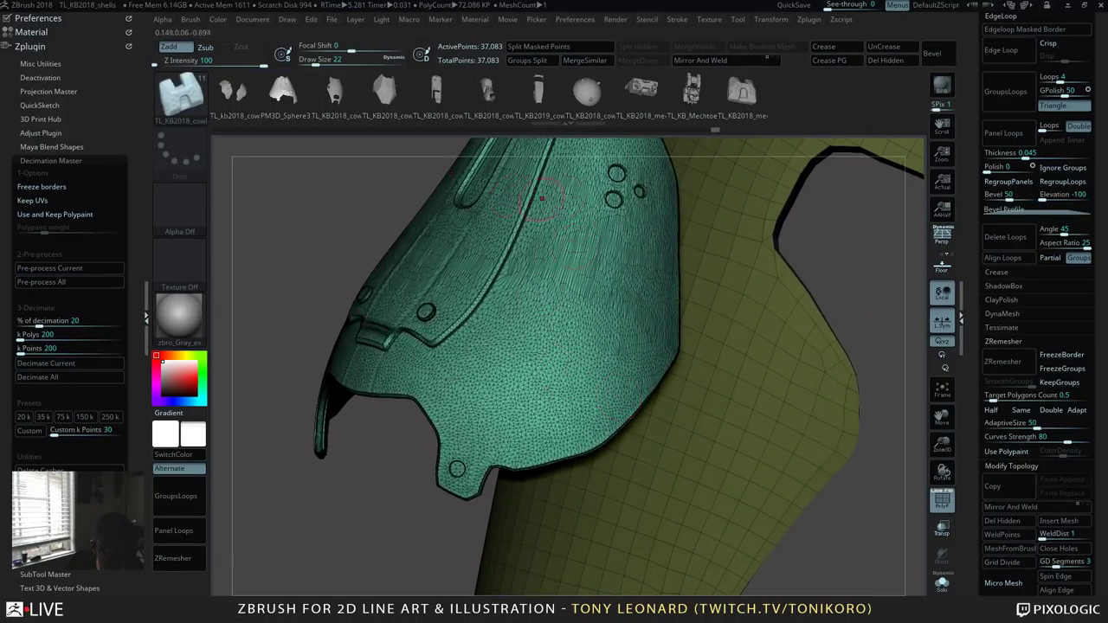
pyautogui.moveTo(414, 506); pyautogui.dragTo(760, 444)
pyautogui.moveTo(636, 260); pyautogui.dragTo(678, 321)
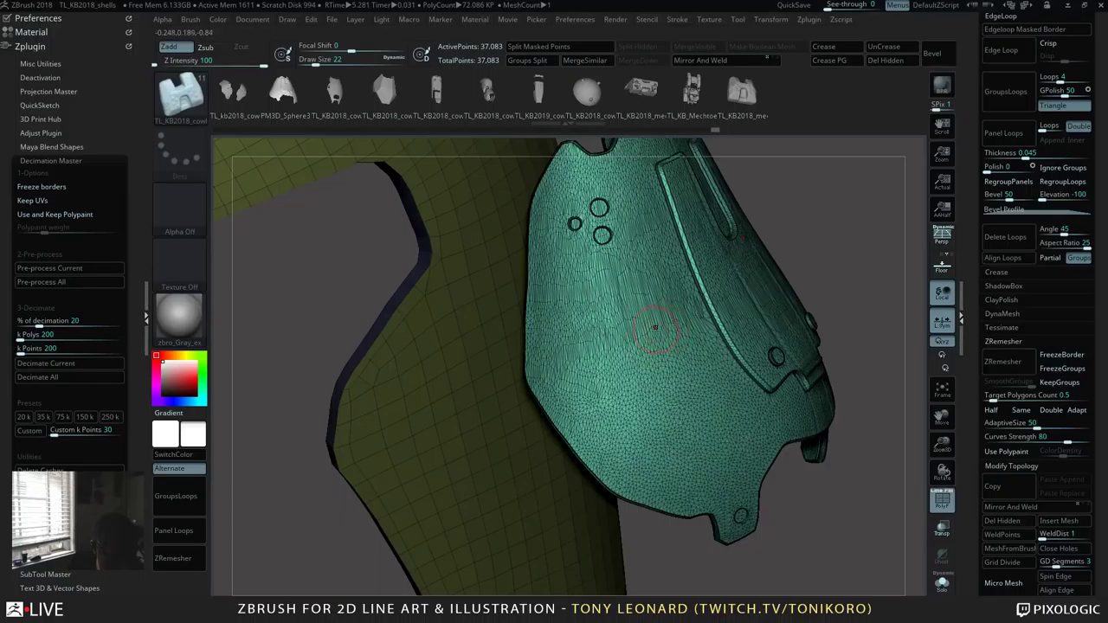
pyautogui.moveTo(848, 267); pyautogui.dragTo(662, 189)
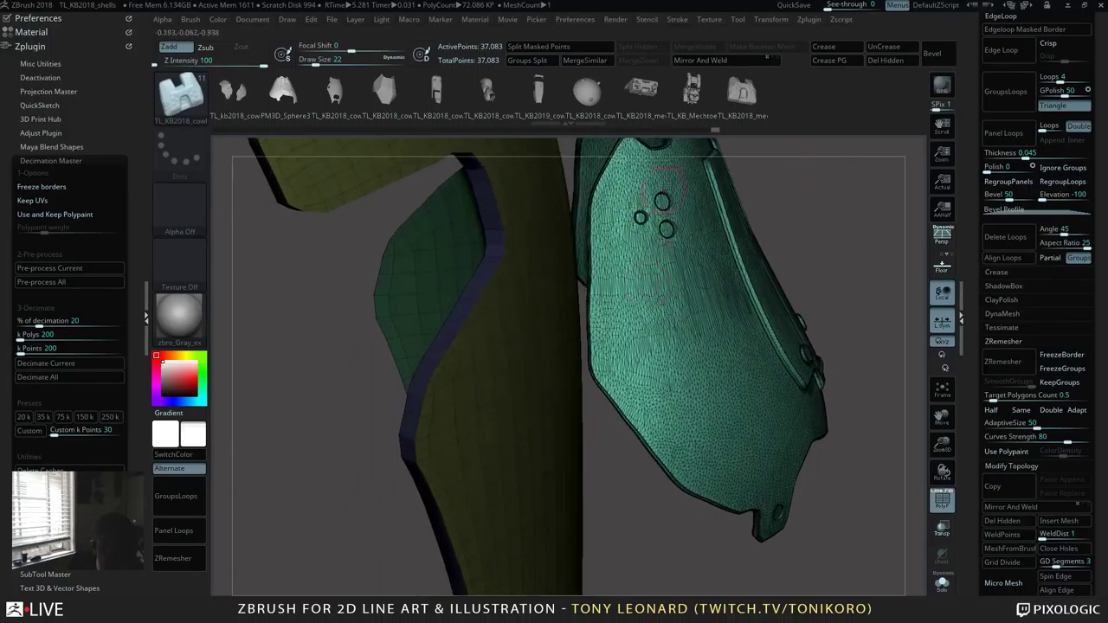
pyautogui.moveTo(851, 282); pyautogui.dragTo(641, 368)
# Step: Tilt the shell to show its top and lower edge, then bring up the Tool palette
pyautogui.moveTo(847, 209); pyautogui.dragTo(850, 238)
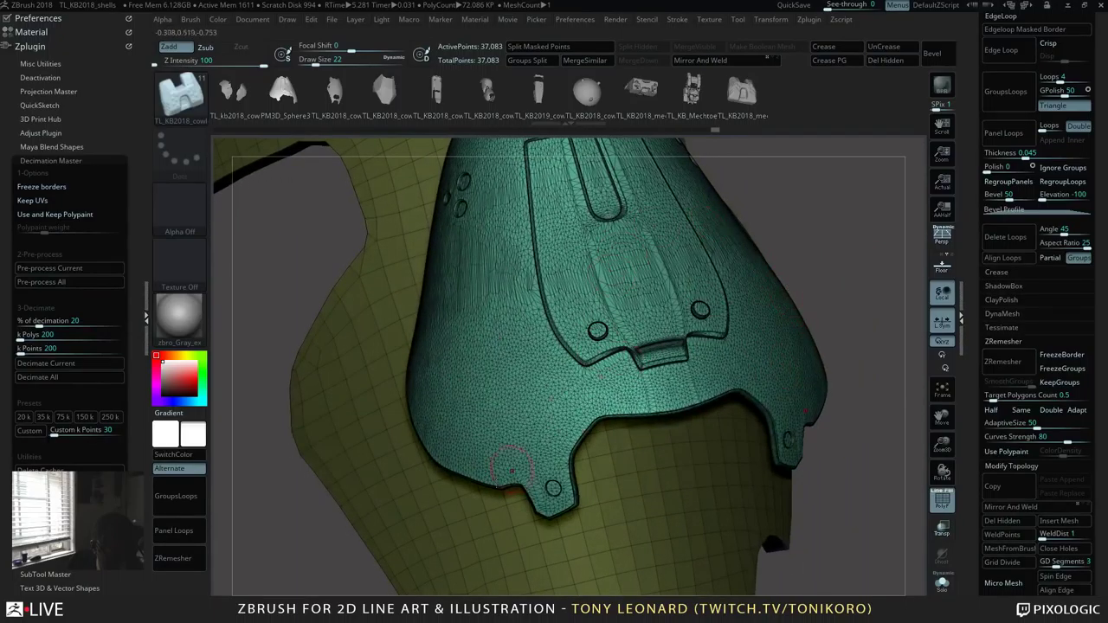
pyautogui.moveTo(865, 307); pyautogui.dragTo(584, 177)
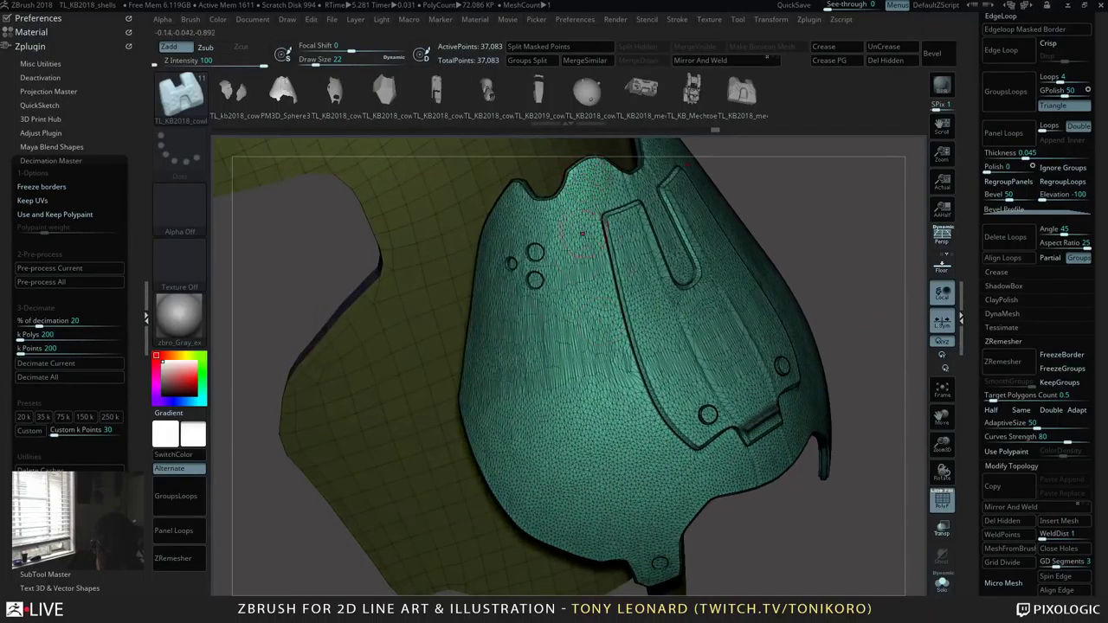
pyautogui.moveTo(825, 281); pyautogui.dragTo(791, 312)
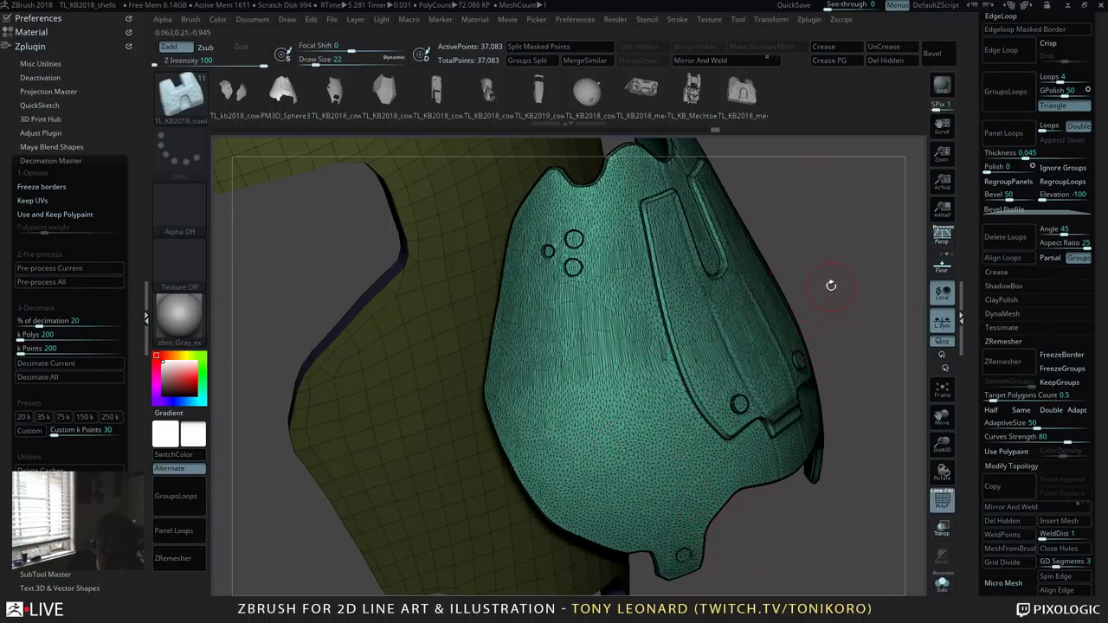
pyautogui.moveTo(875, 317); pyautogui.dragTo(811, 251)
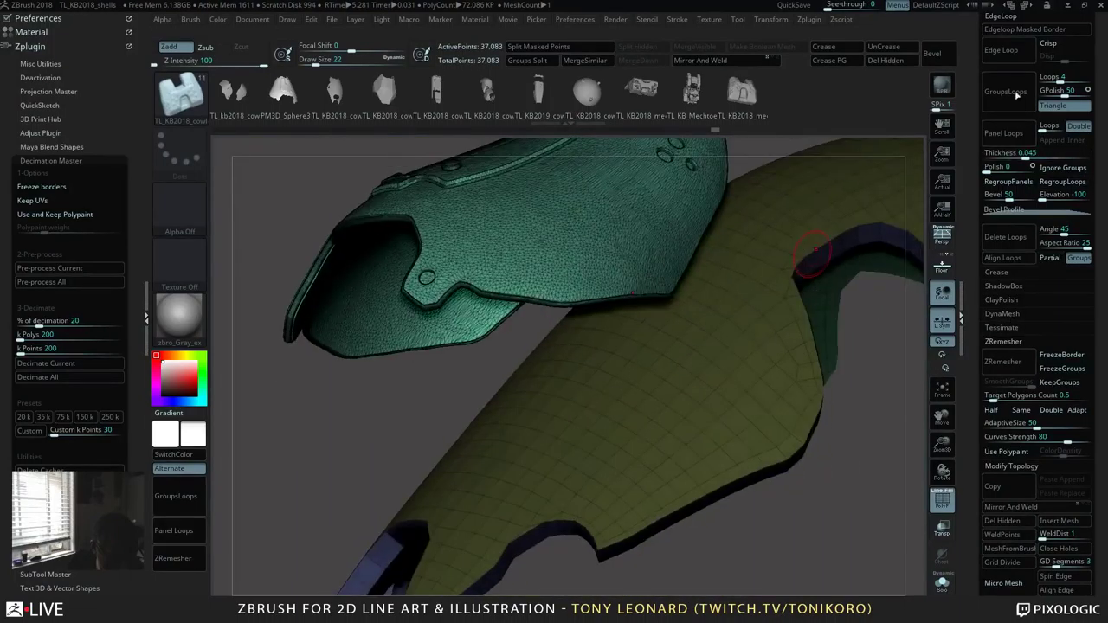
pyautogui.moveTo(974, 67); pyautogui.dragTo(978, 259)
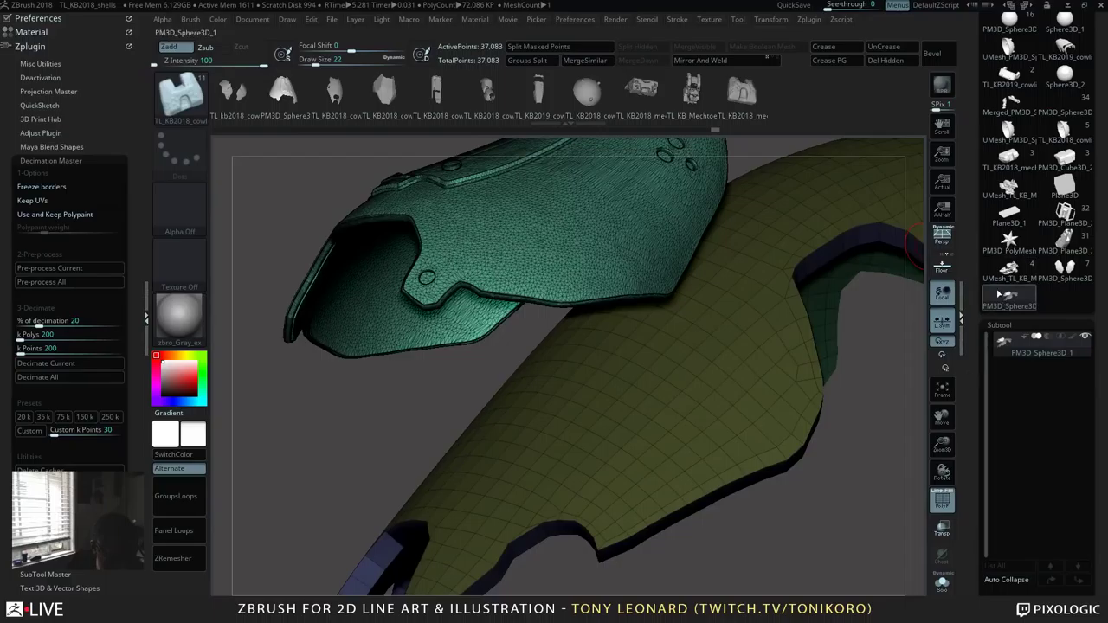
# Step: Switch to the mech leg model, frame it, and set a symmetric front view of the legs
pyautogui.moveTo(1018, 300)
pyautogui.click(1065, 271)
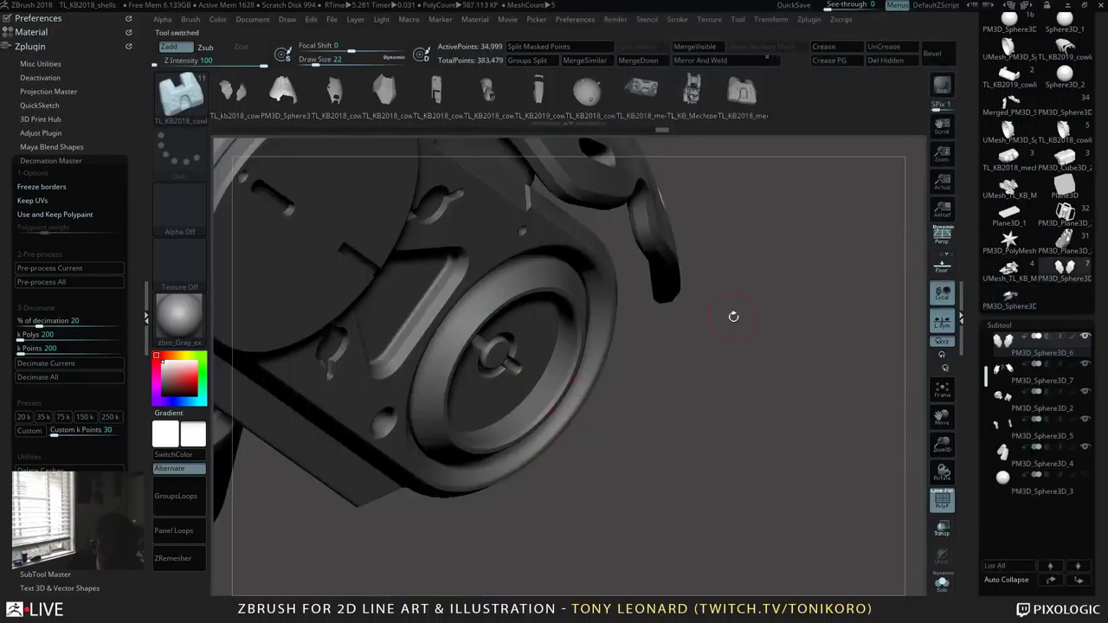
pyautogui.press('f')
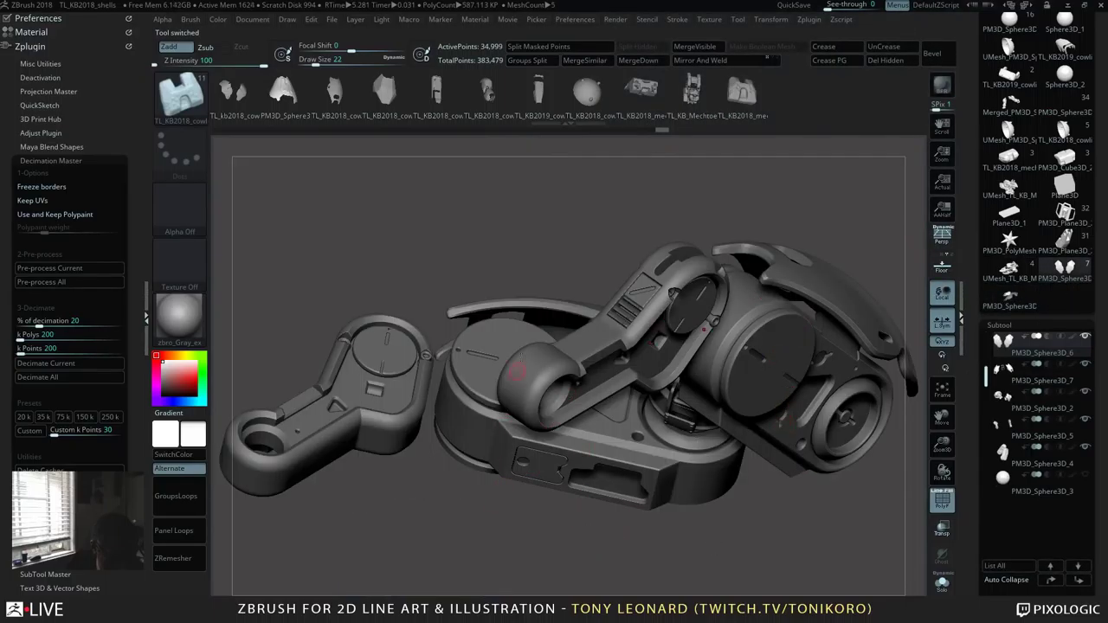
pyautogui.moveTo(517, 371); pyautogui.dragTo(704, 276, button='right')
pyautogui.moveTo(748, 206); pyautogui.dragTo(735, 265, button='right')
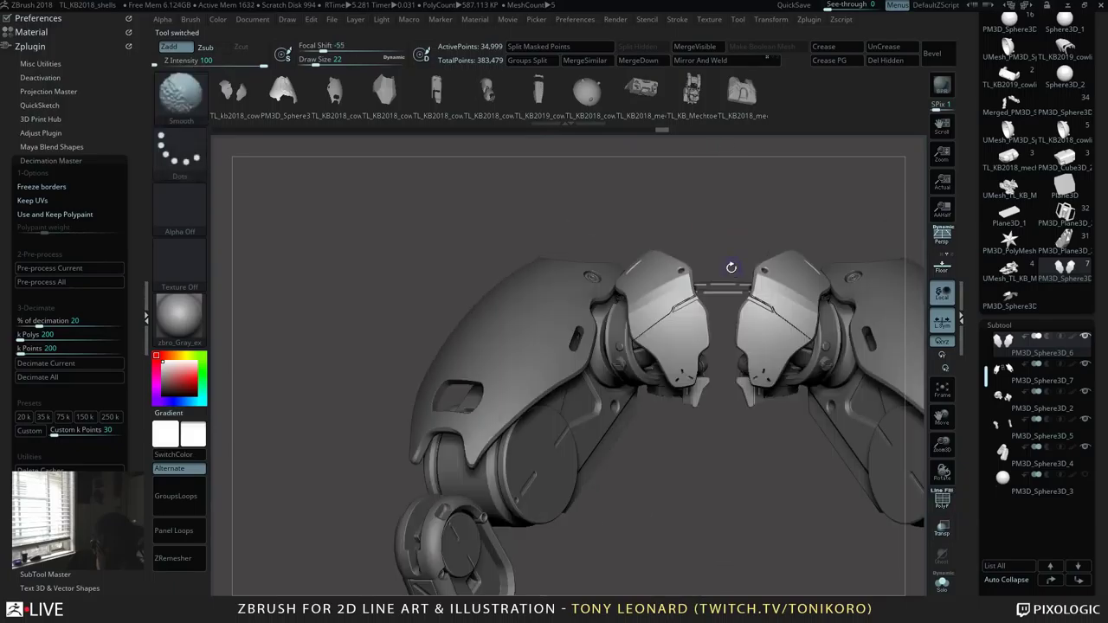
pyautogui.moveTo(676, 500); pyautogui.dragTo(782, 486, button='right')
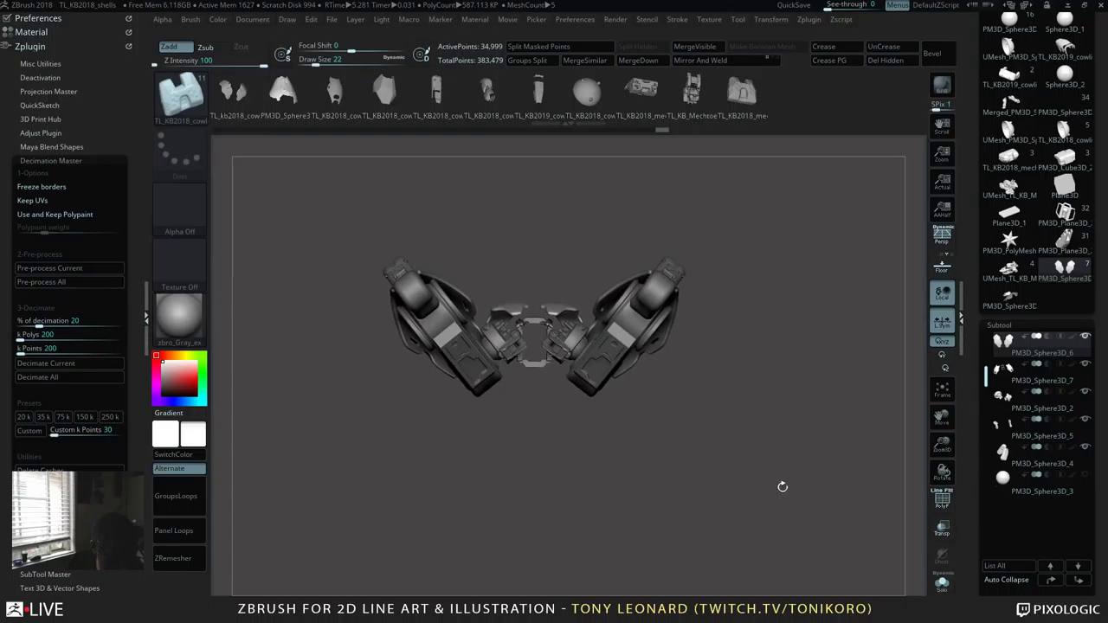
pyautogui.moveTo(776, 442); pyautogui.dragTo(830, 391, button='right')
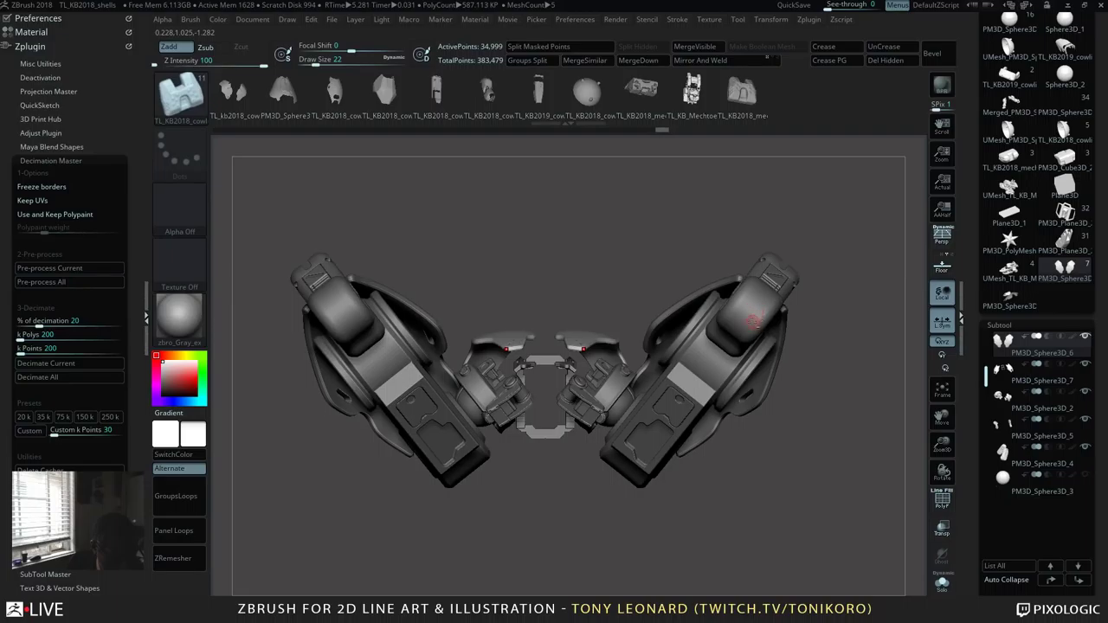
# Step: Activate subtool PM3D_Sphere3D_5 and insert a mirrored mechanical foot on both legs
pyautogui.keyDown('alt'); pyautogui.click(754, 317); pyautogui.keyUp('alt')
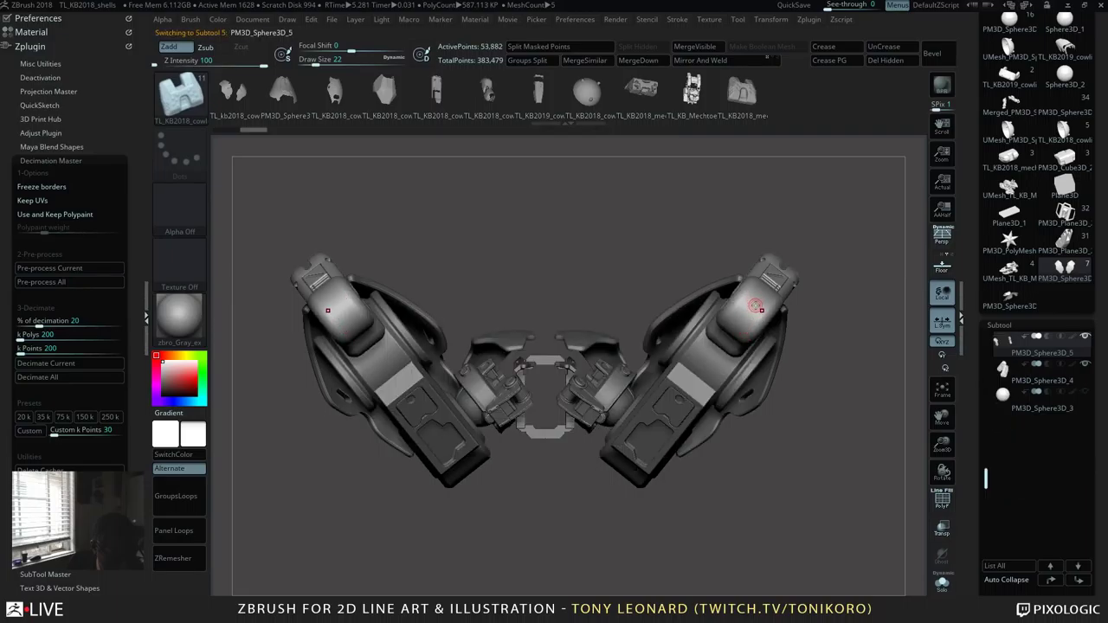
pyautogui.moveTo(753, 312); pyautogui.dragTo(843, 215)
pyautogui.moveTo(838, 379)
pyautogui.mouseDown()
pyautogui.moveTo(849, 456)
pyautogui.moveTo(844, 416)
pyautogui.moveTo(813, 424)
pyautogui.mouseUp()
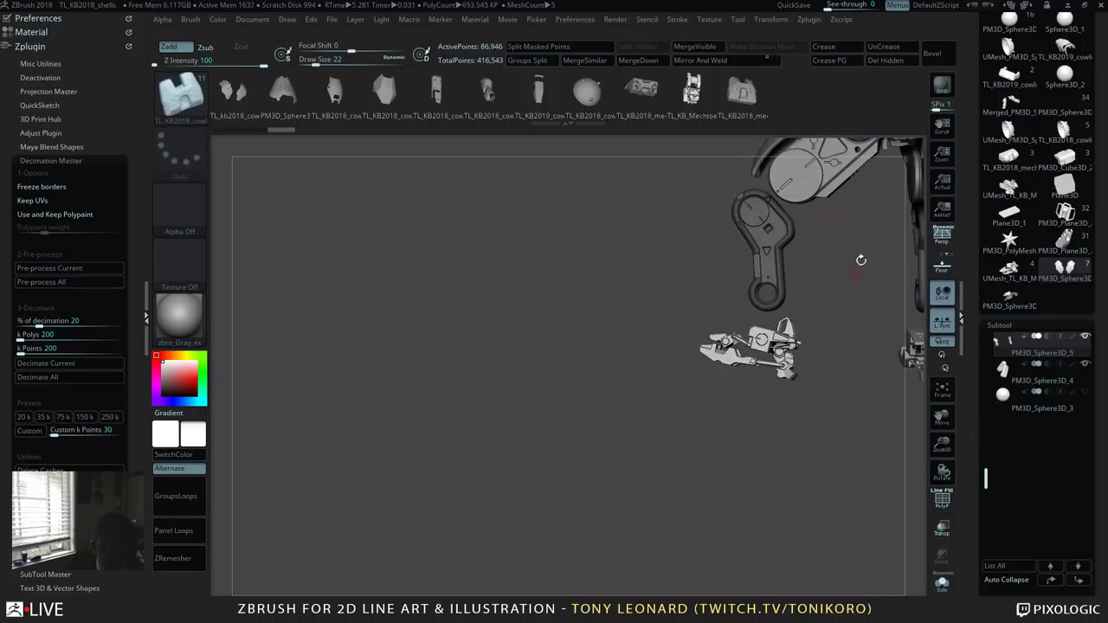
# Step: With Transpose, rotate the inserted foot parts and lower them beneath the legs
pyautogui.press('w')
pyautogui.moveTo(805, 339); pyautogui.dragTo(794, 353)
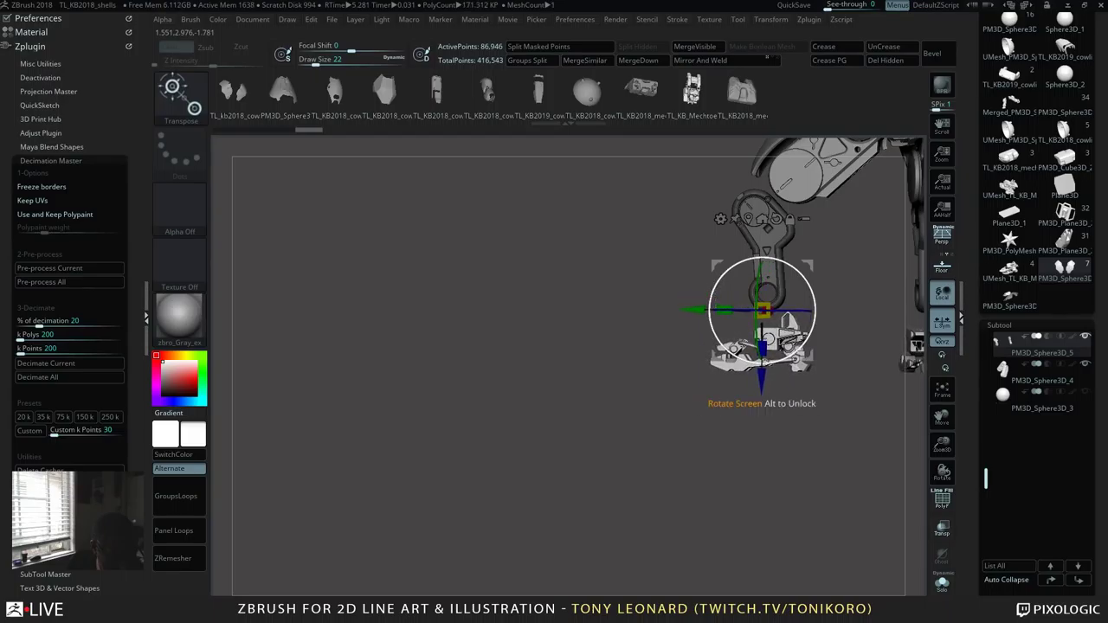
pyautogui.moveTo(645, 478); pyautogui.dragTo(706, 503)
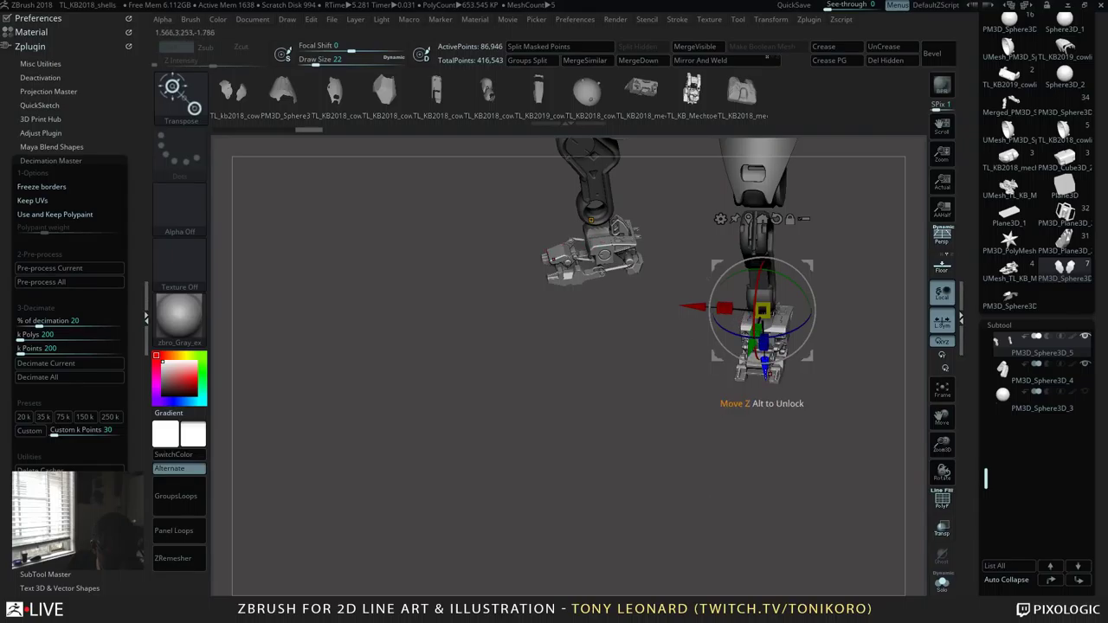
pyautogui.moveTo(760, 329)
pyautogui.mouseDown()
pyautogui.moveTo(760, 347)
pyautogui.moveTo(761, 337)
pyautogui.mouseUp()
pyautogui.moveTo(606, 475); pyautogui.dragTo(655, 496)
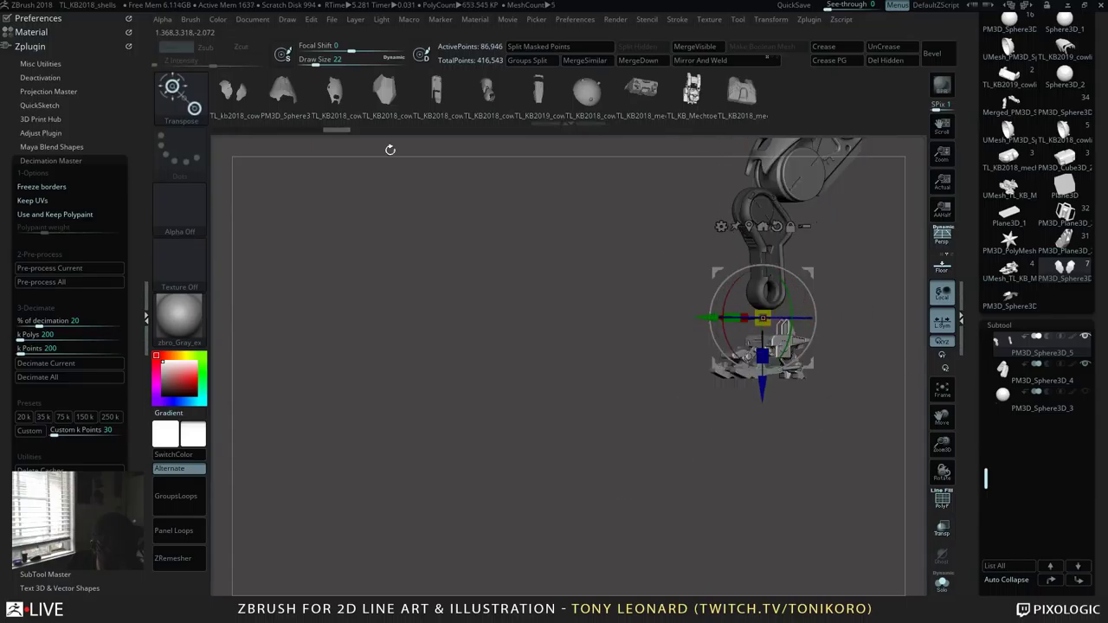
# Step: Split the masked feet into new subtool PM3D_Sphere3D_8 and return to Draw mode
pyautogui.click(539, 46)
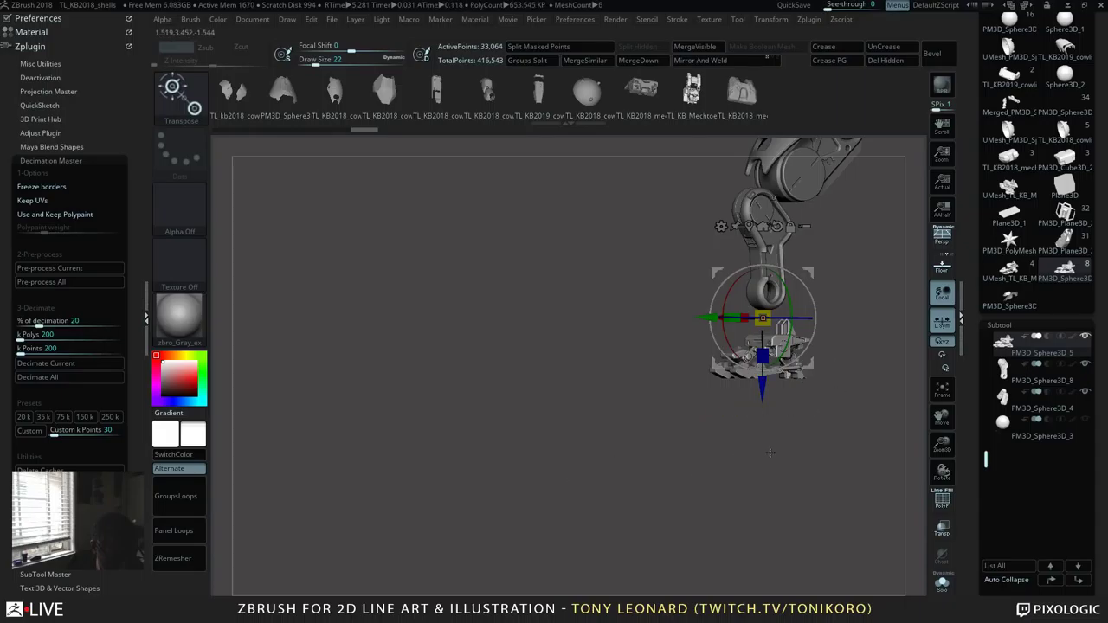
pyautogui.moveTo(769, 451)
pyautogui.mouseDown()
pyautogui.moveTo(705, 468)
pyautogui.moveTo(825, 500)
pyautogui.mouseUp()
pyautogui.press('q')
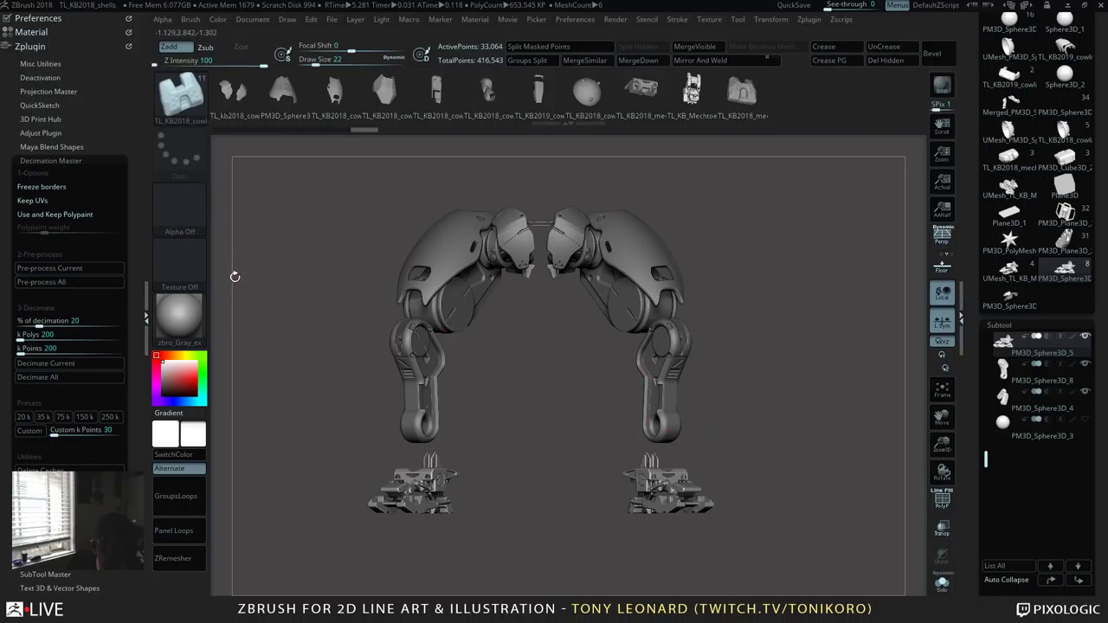
# Step: Apply the Outline Thin material to the legs and feet
pyautogui.click(179, 321)
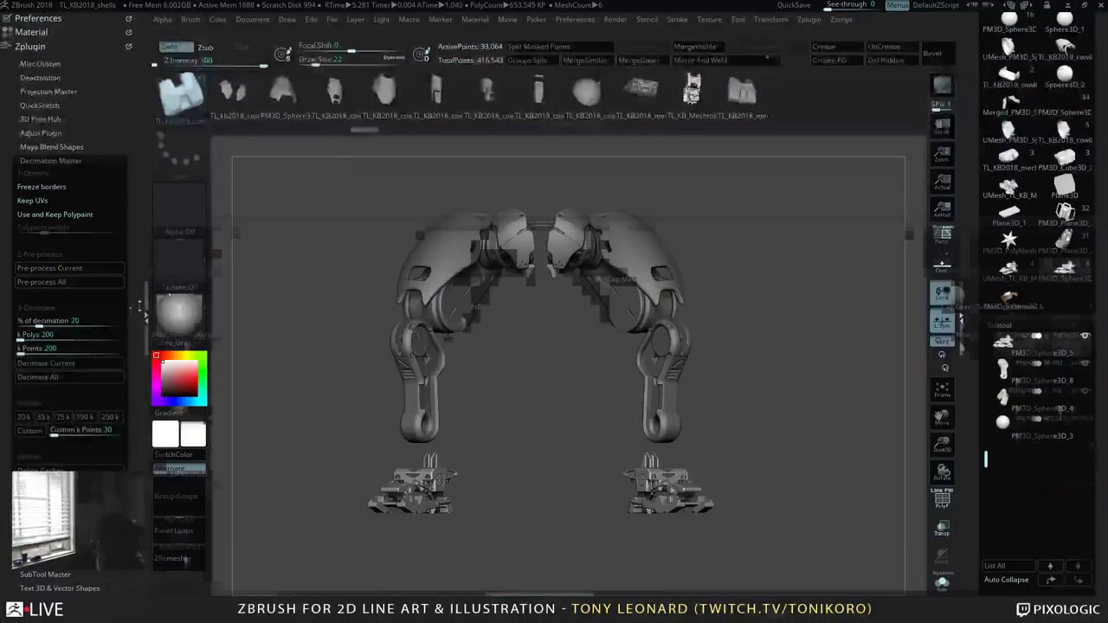
pyautogui.click(178, 312)
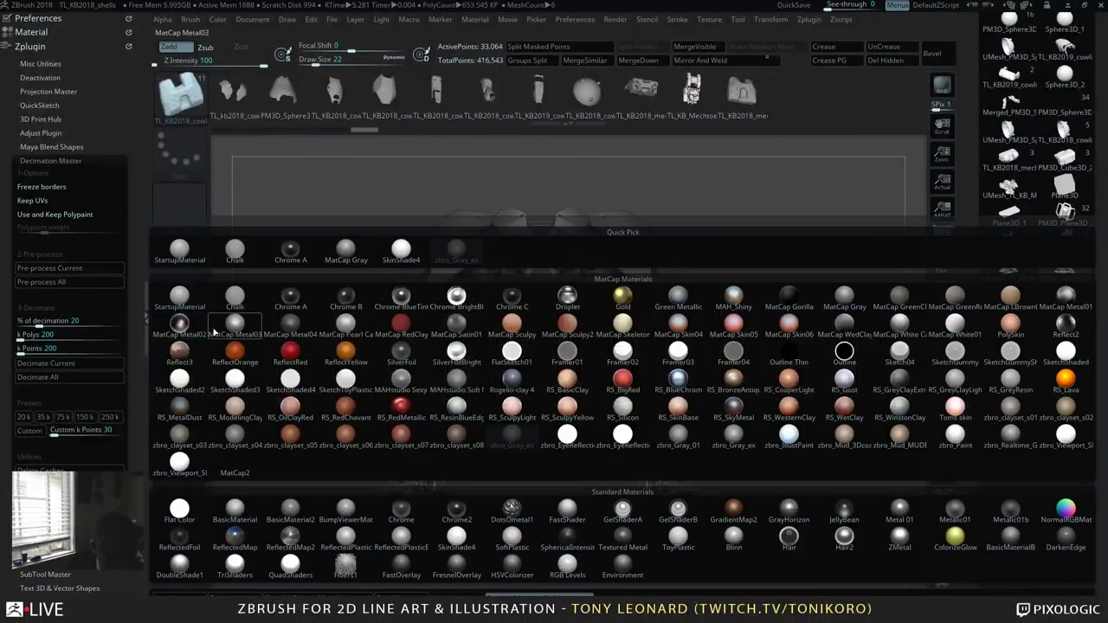
pyautogui.click(844, 355)
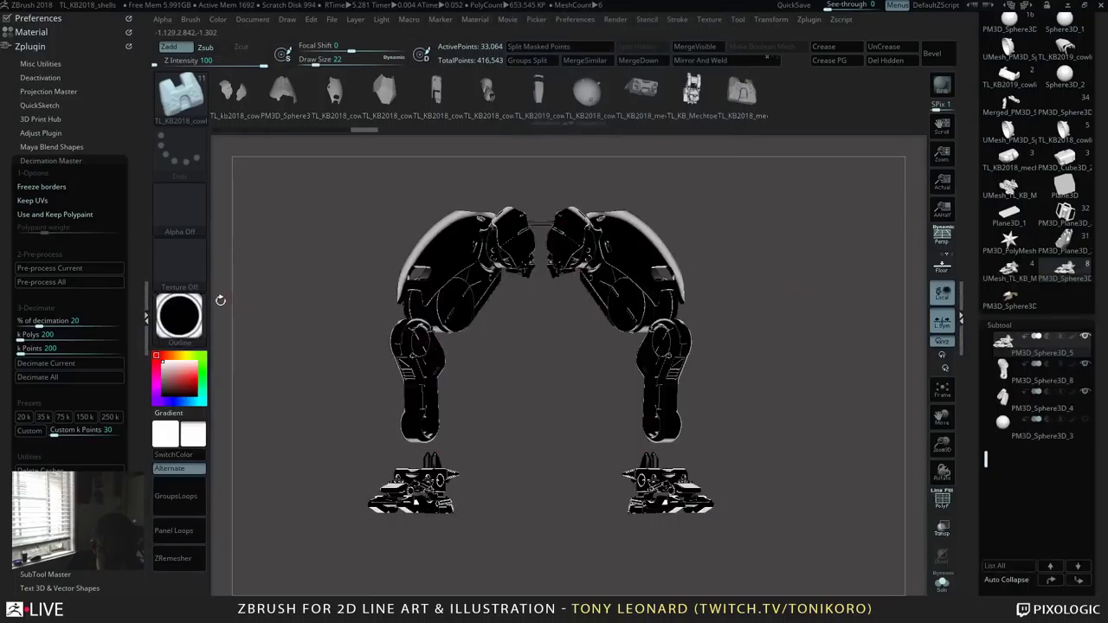
pyautogui.click(178, 316)
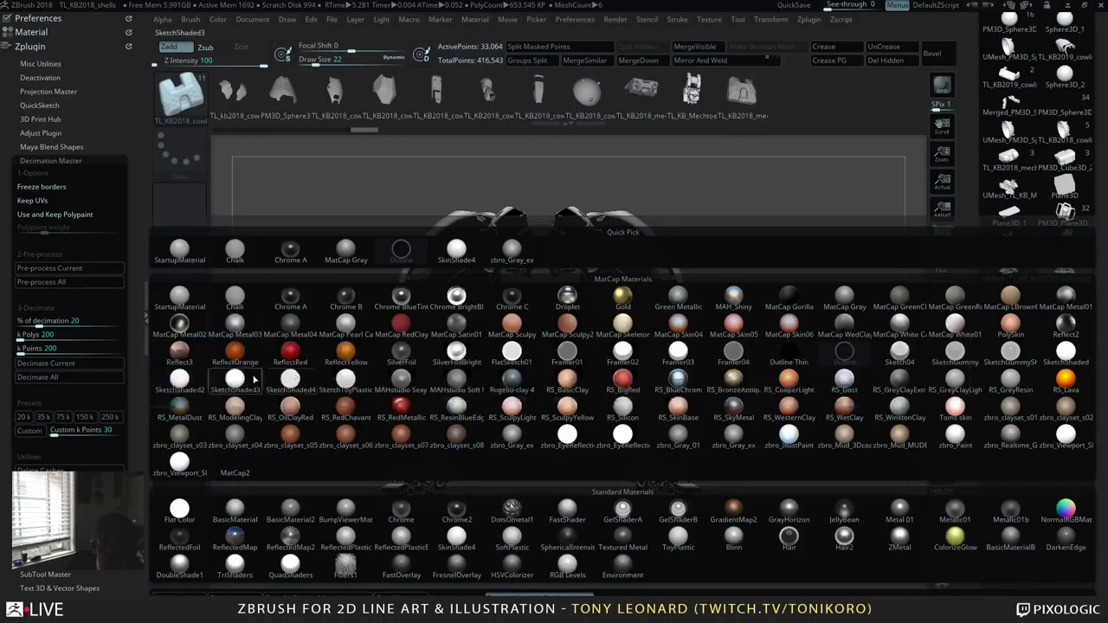
pyautogui.click(791, 357)
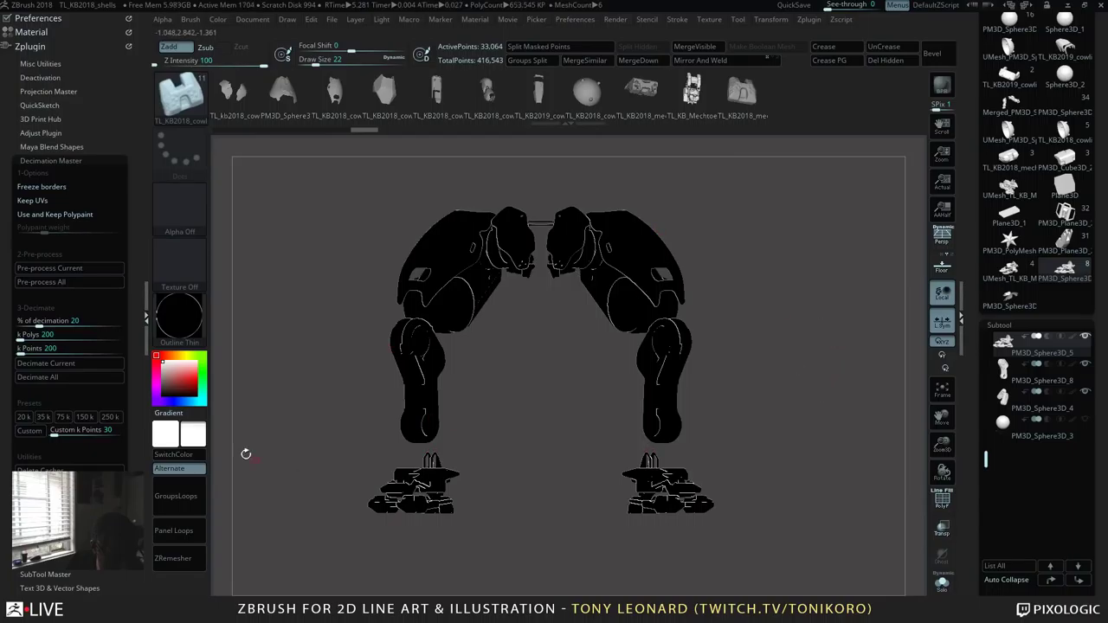
# Step: Set the secondary colour to black so the silhouettes turn solid without white outlines
pyautogui.keyDown('alt'); pyautogui.click(166, 395); pyautogui.keyUp('alt')
pyautogui.keyDown('alt'); pyautogui.click(165, 394); pyautogui.keyUp('alt')
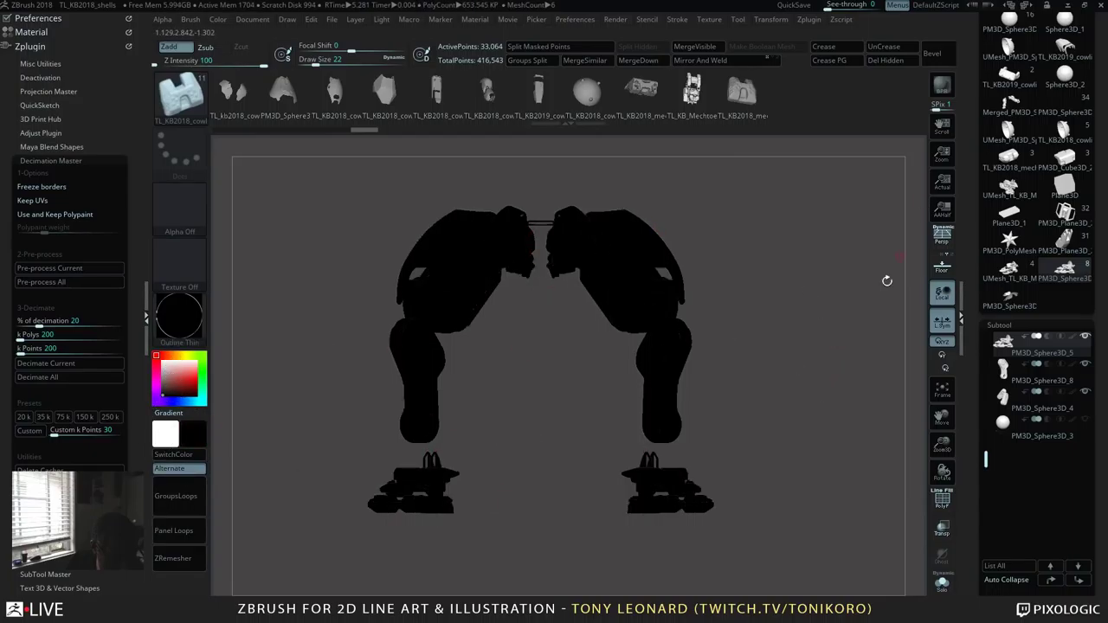
pyautogui.moveTo(808, 376); pyautogui.dragTo(694, 396)
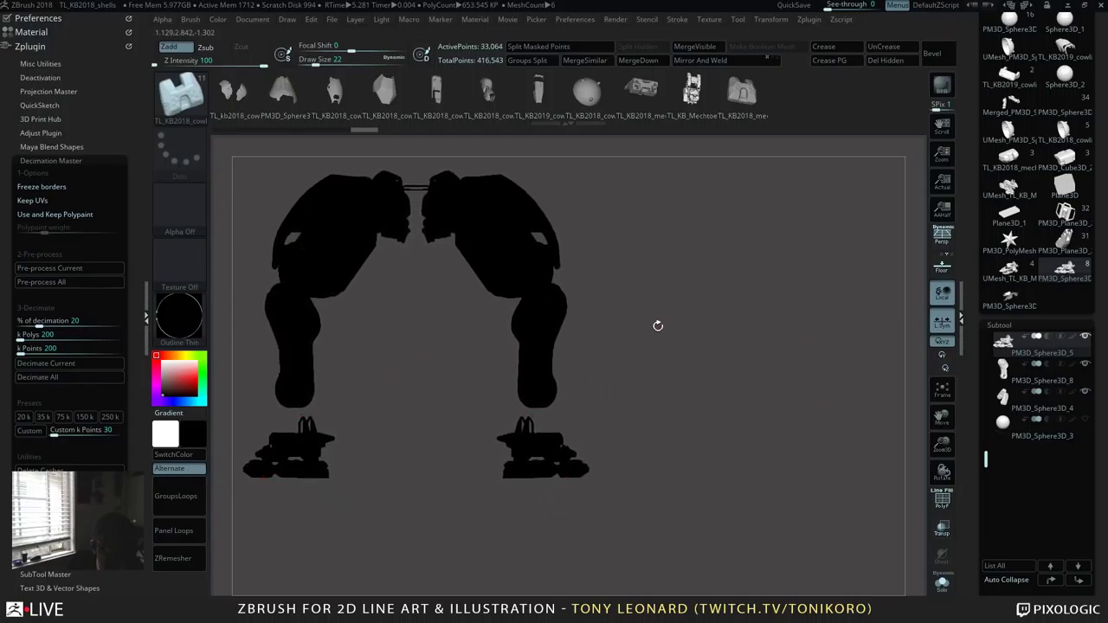
# Step: Stamp a smaller front-view copy of both legs onto the canvas and resume editing
pyautogui.press('t')
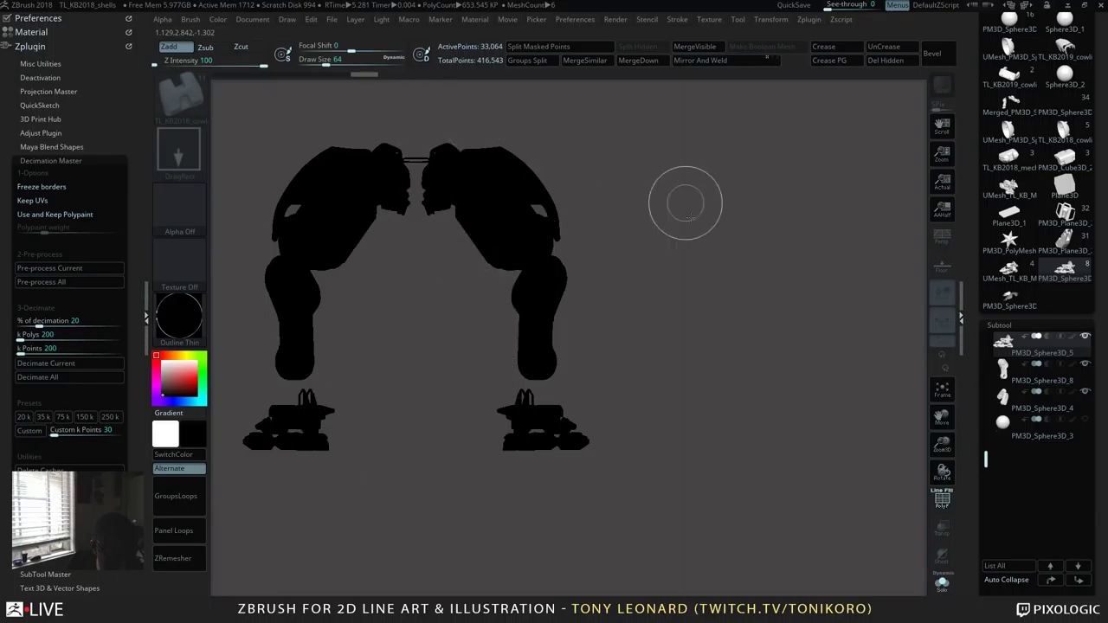
pyautogui.moveTo(709, 285); pyautogui.dragTo(705, 366)
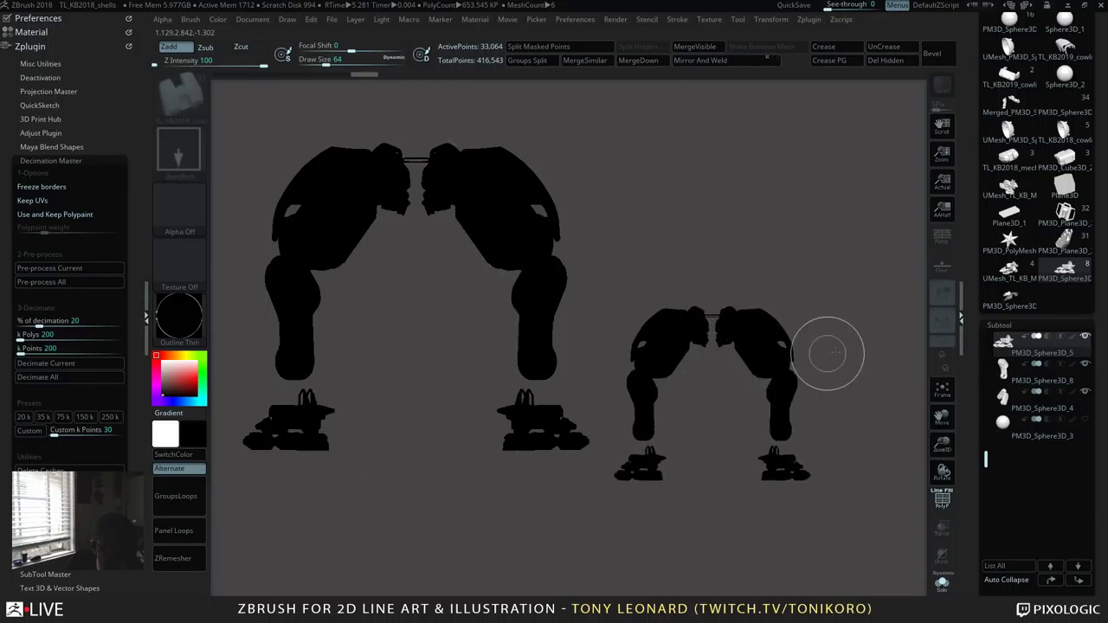
pyautogui.press('t')
# Step: Turn the model to a side view, move it up-left and enlarge it to match, then clear the stamps
pyautogui.moveTo(839, 351); pyautogui.dragTo(797, 356)
pyautogui.keyDown('alt'); pyautogui.moveTo(813, 236); pyautogui.dragTo(703, 174); pyautogui.keyUp('alt')
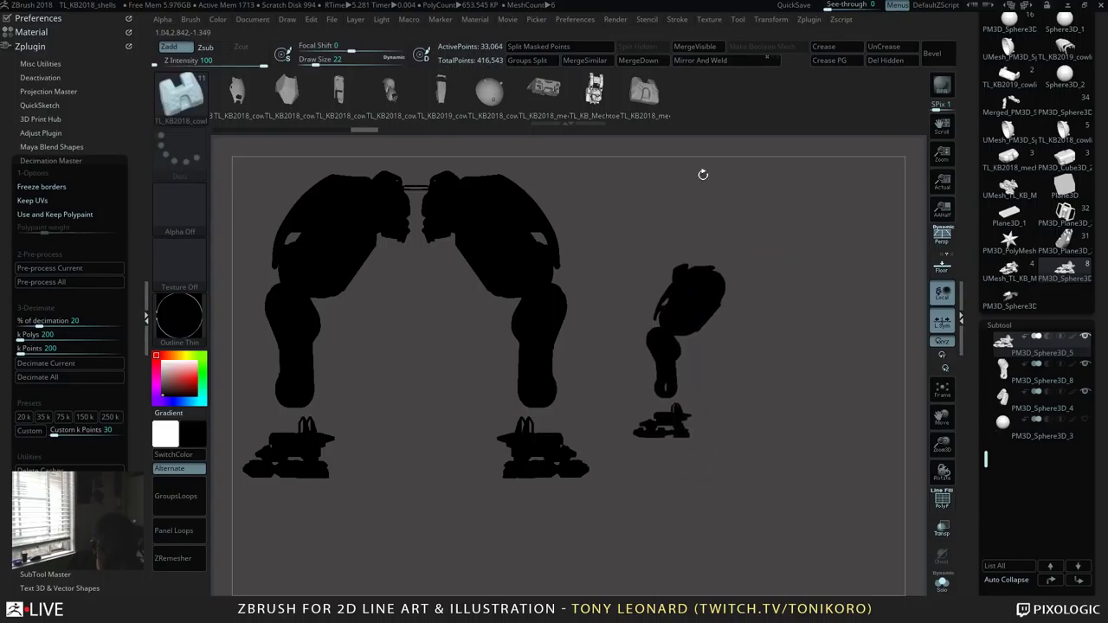
pyautogui.moveTo(794, 420); pyautogui.dragTo(828, 437)
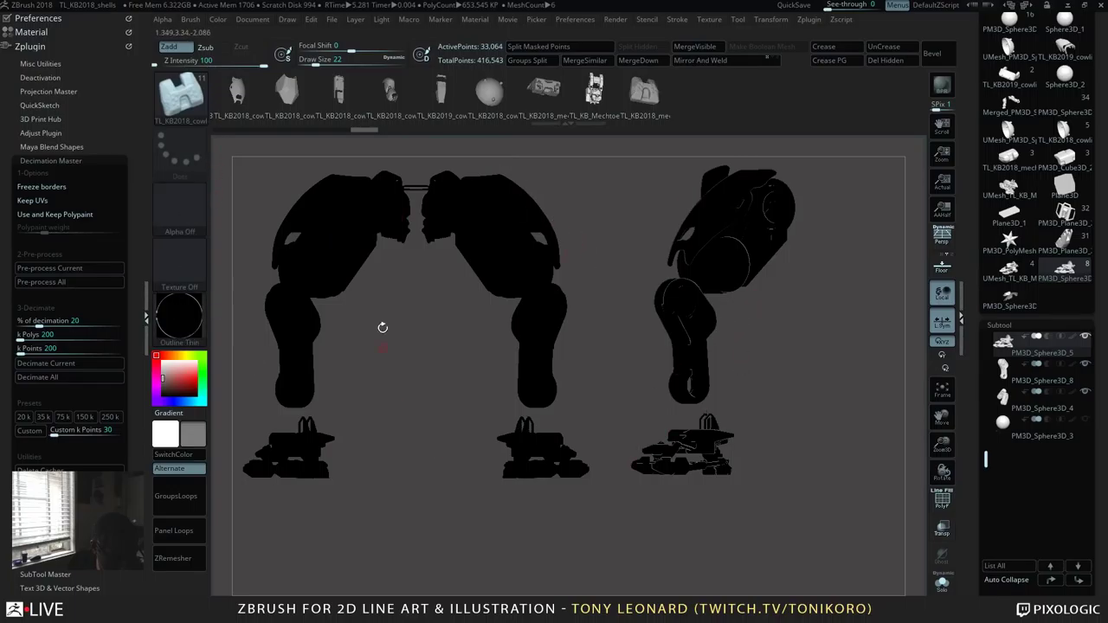
pyautogui.keyDown('ctrl'); pyautogui.keyDown('shift'); pyautogui.click(470, 316); pyautogui.keyUp('shift'); pyautogui.keyUp('ctrl')
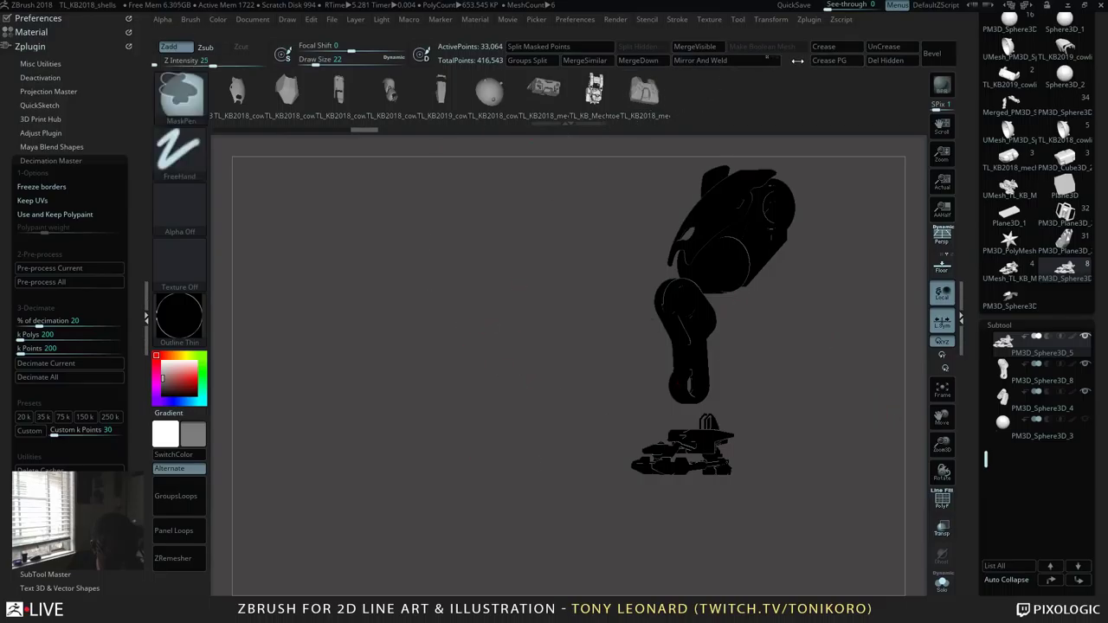
# Step: Clear the stamped copies from the canvas and rotate the legs to a front view
pyautogui.moveTo(173, 53); pyautogui.dragTo(485, 53)
pyautogui.press('ctrl')
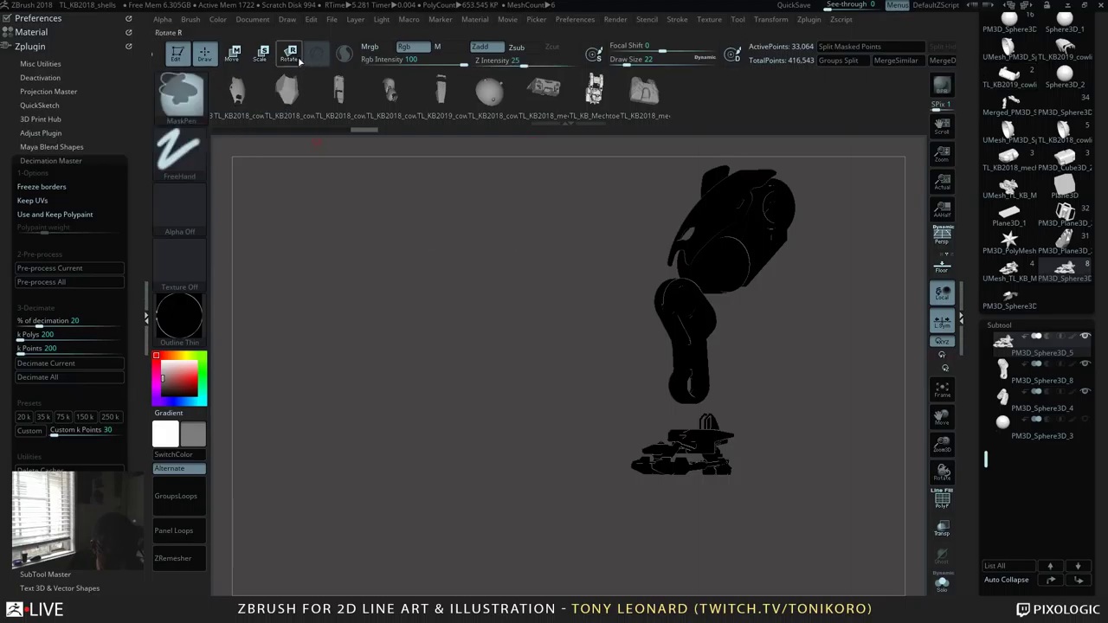
pyautogui.moveTo(275, 68)
pyautogui.mouseDown()
pyautogui.moveTo(446, 54)
pyautogui.moveTo(400, 53)
pyautogui.mouseUp()
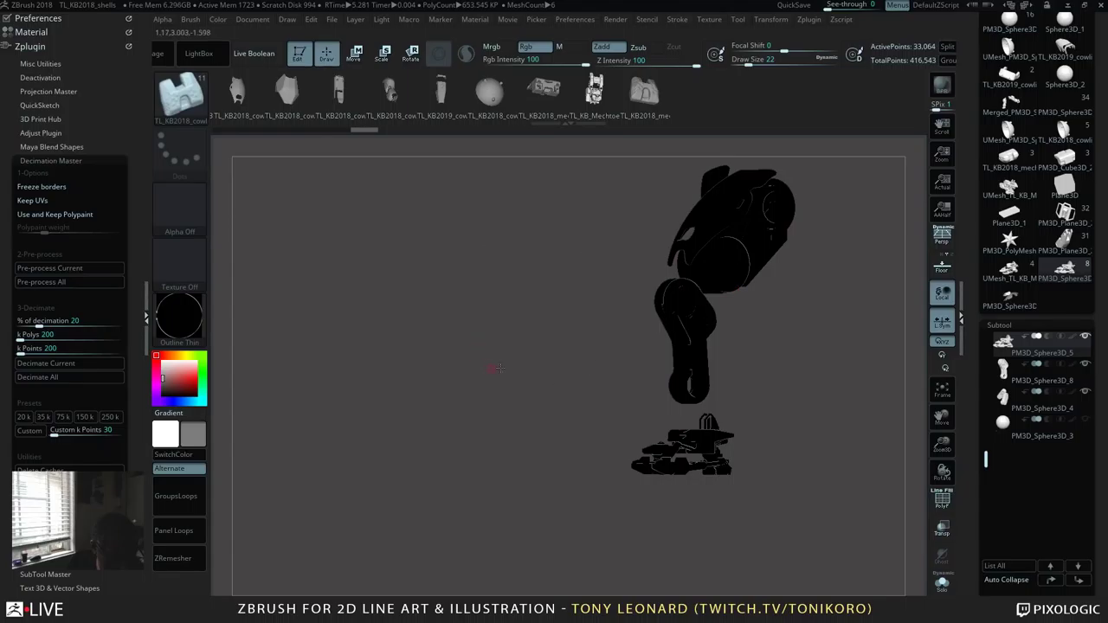
pyautogui.keyDown('shift'); pyautogui.moveTo(496, 369); pyautogui.dragTo(526, 297); pyautogui.keyUp('shift')
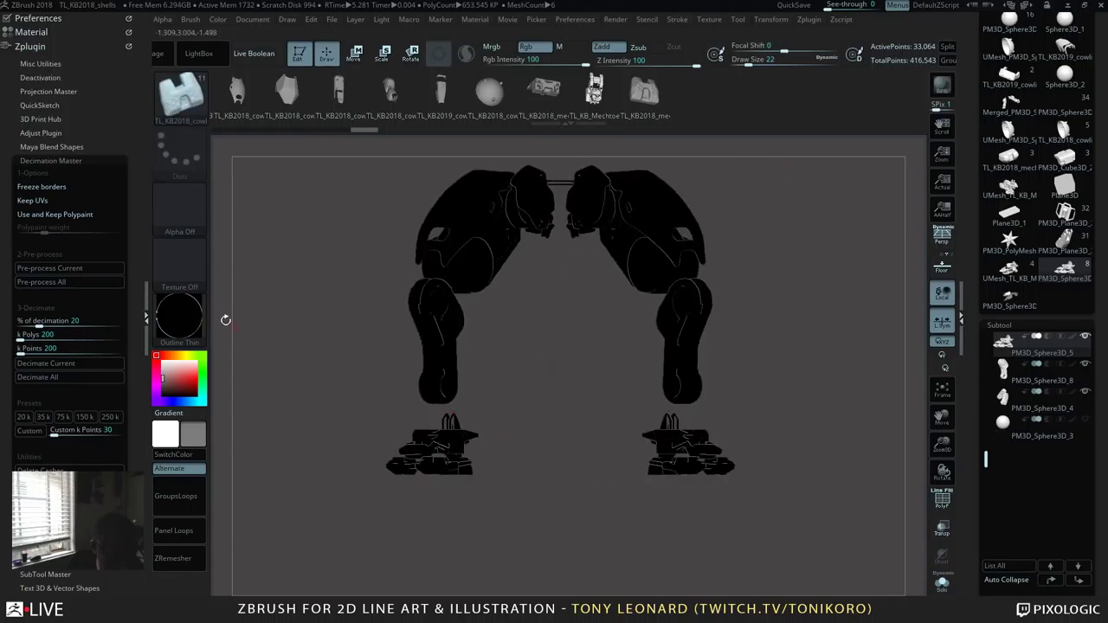
# Step: Apply the grey RS_Gost material and check the legs from several angles, returning to the front
pyautogui.click(179, 317)
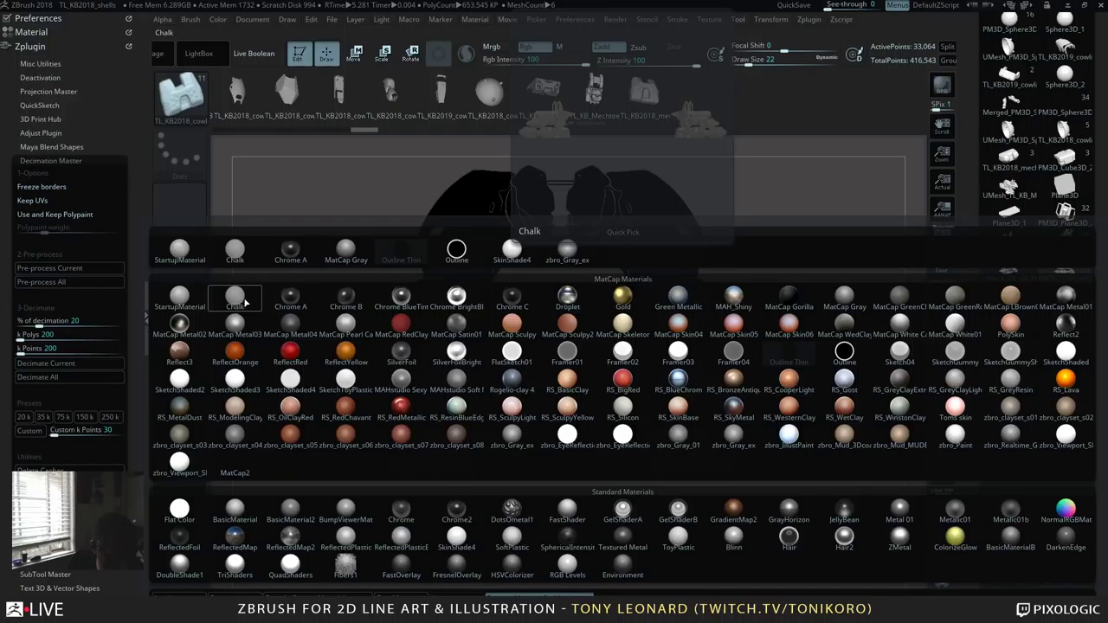
pyautogui.click(844, 378)
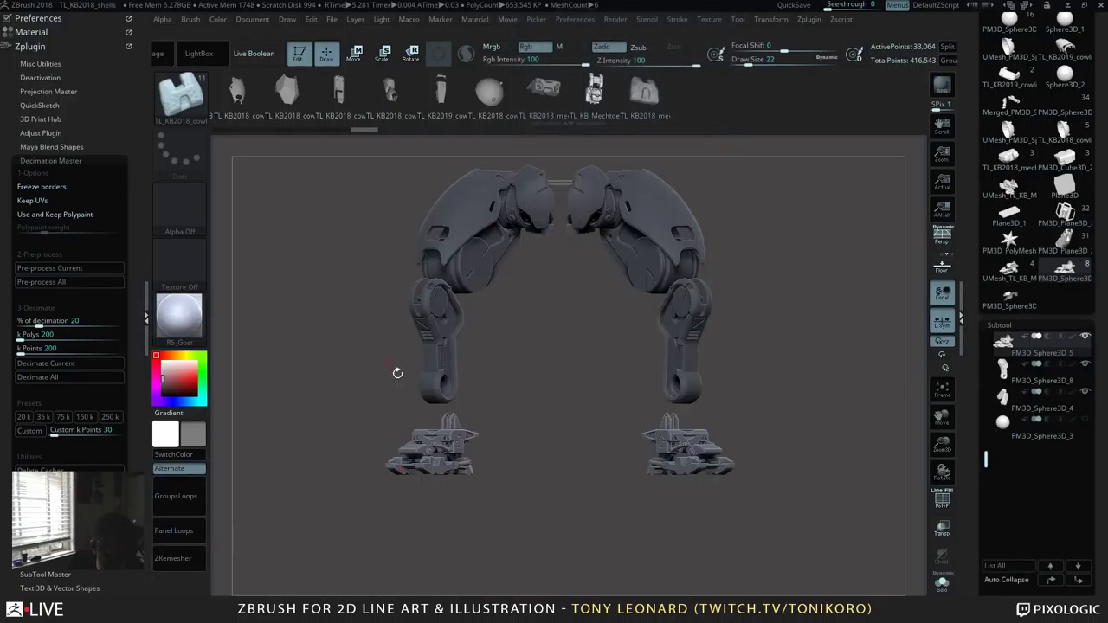
pyautogui.moveTo(793, 378); pyautogui.dragTo(803, 402)
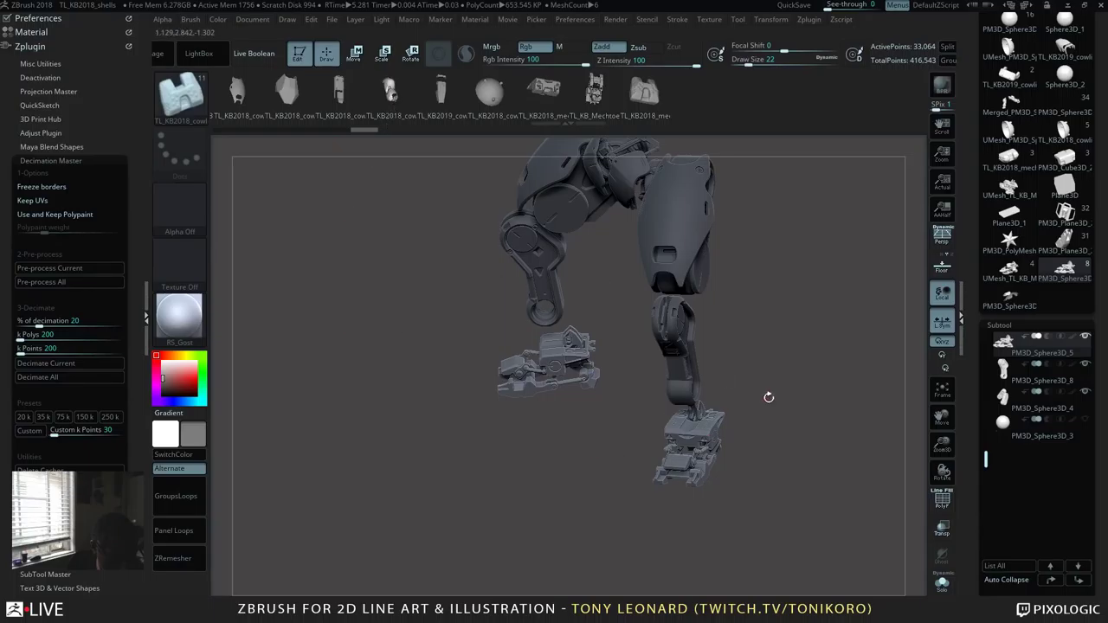
pyautogui.moveTo(767, 396); pyautogui.dragTo(764, 367)
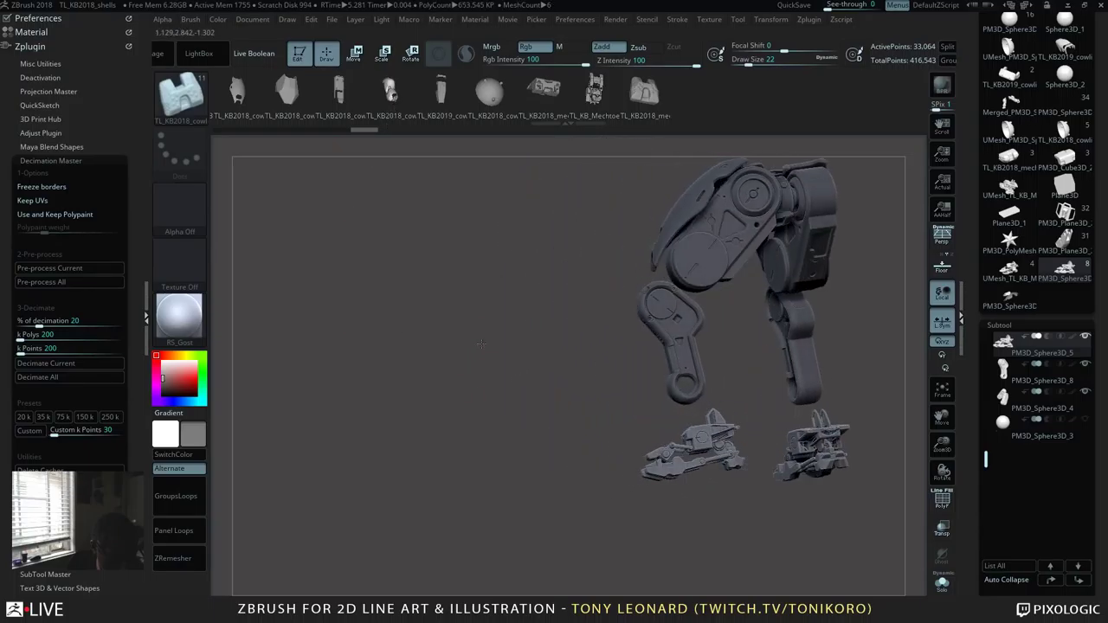
pyautogui.moveTo(481, 344); pyautogui.dragTo(587, 364)
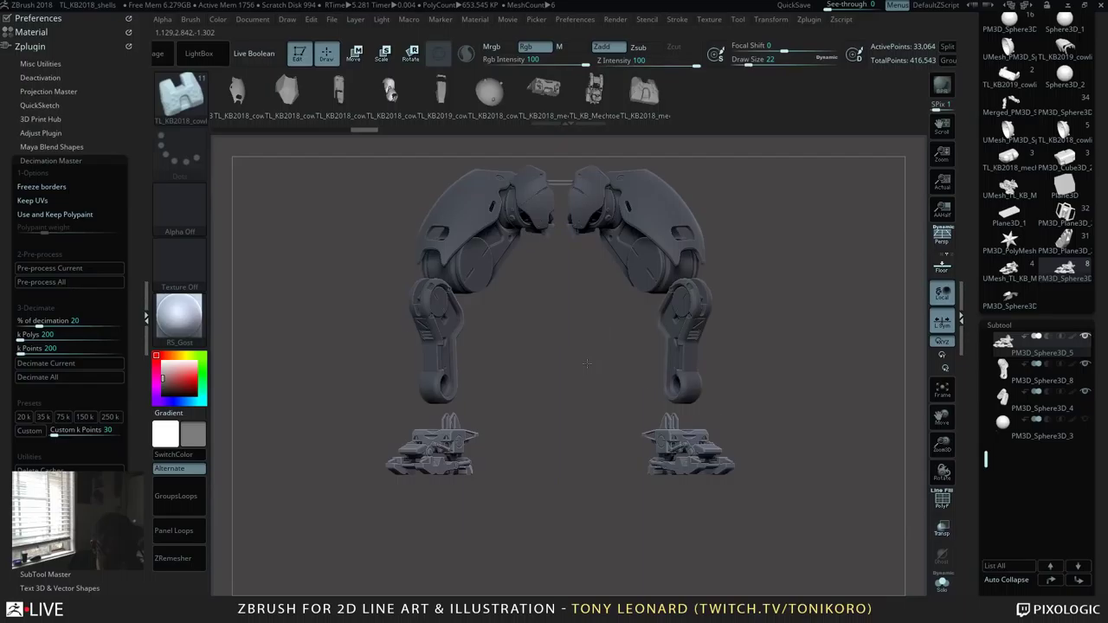
# Step: Split the leg mesh's polygroups into separate subtools with Groups Split
pyautogui.moveTo(770, 304); pyautogui.dragTo(782, 338)
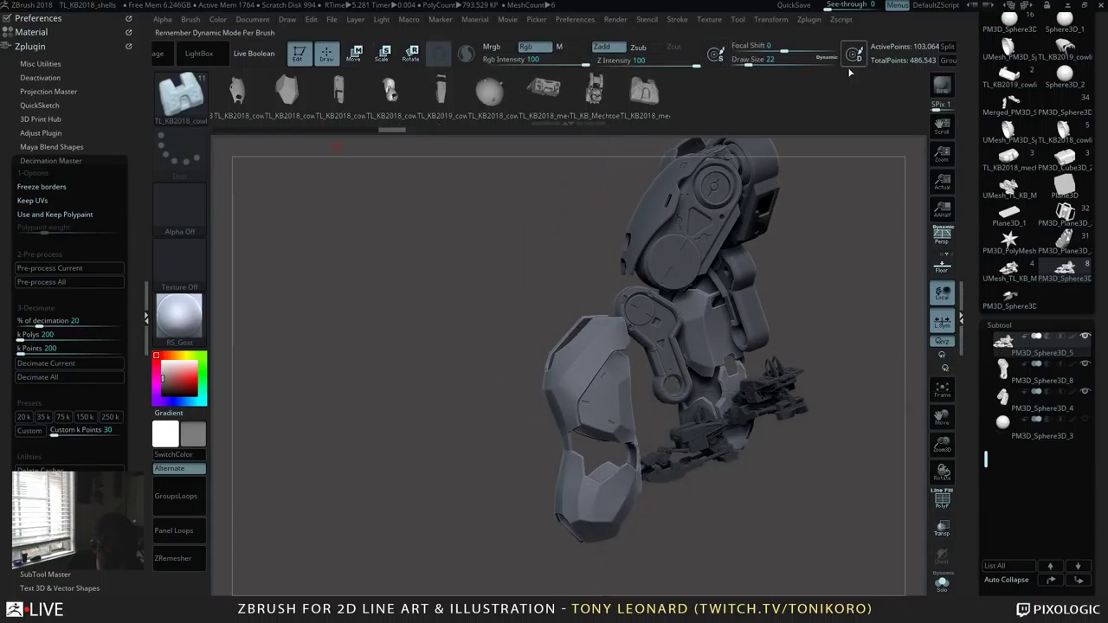
pyautogui.press('ctrl')
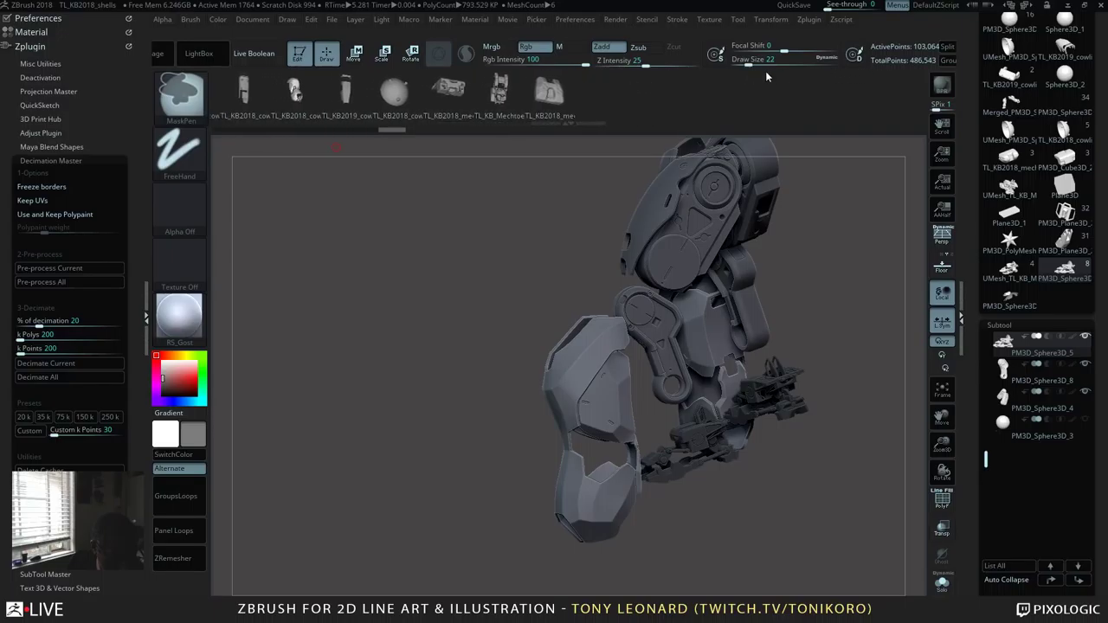
pyautogui.moveTo(922, 53); pyautogui.dragTo(524, 58)
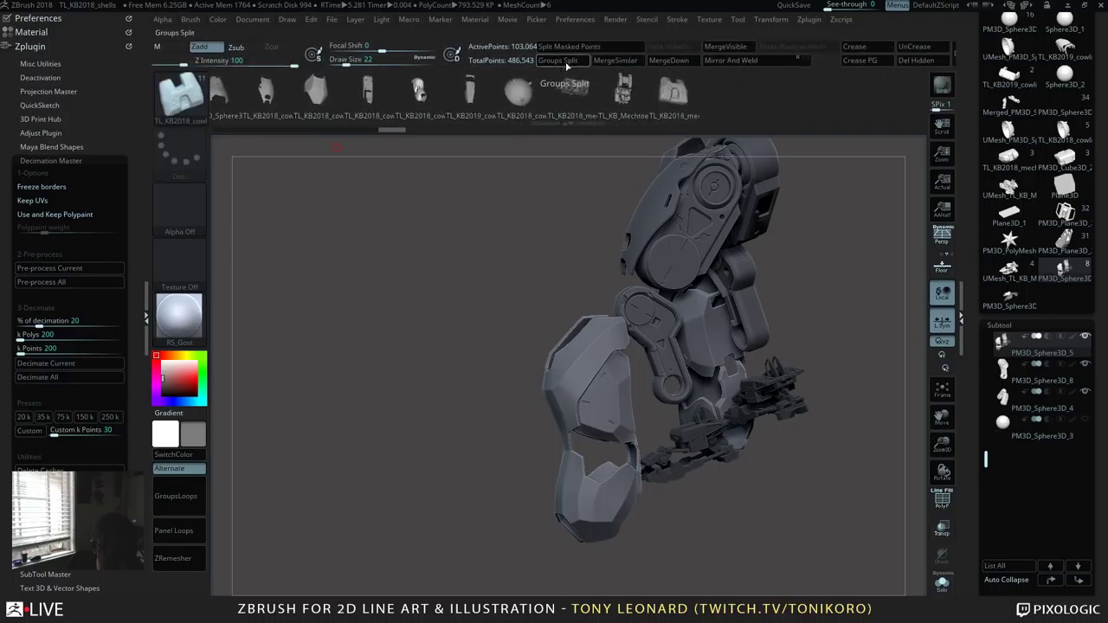
pyautogui.click(568, 60)
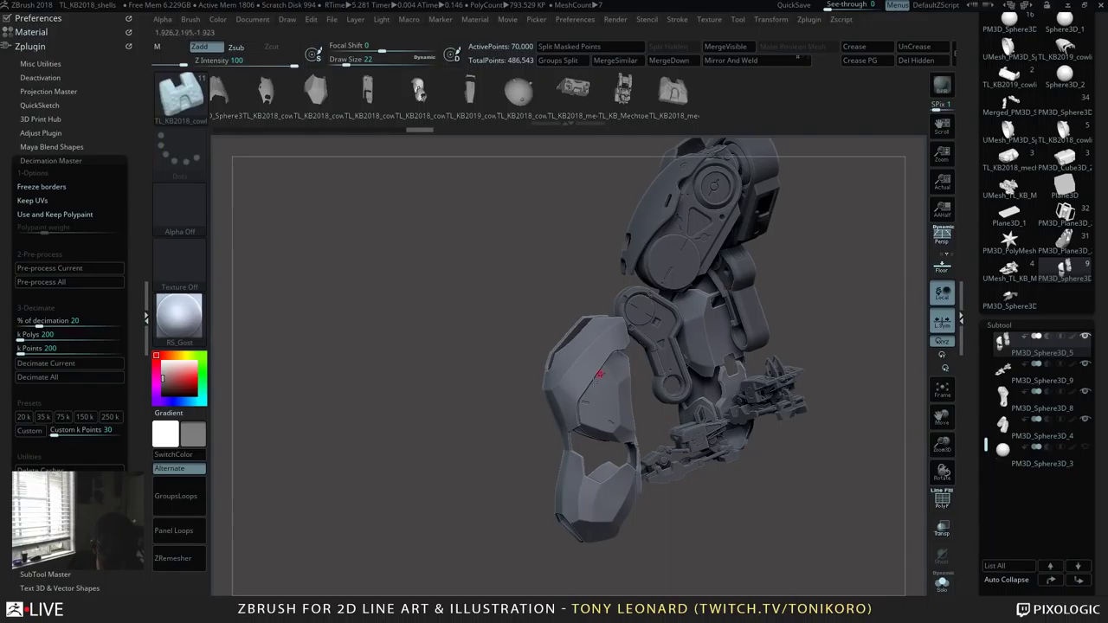
# Step: Stretch the split-off PM3D_Sphere3D_9 armor plate slightly along X with the gizmo
pyautogui.press('w')
pyautogui.moveTo(807, 509); pyautogui.dragTo(718, 502)
pyautogui.moveTo(662, 472); pyautogui.dragTo(710, 381)
pyautogui.moveTo(679, 342); pyautogui.dragTo(686, 342)
pyautogui.moveTo(606, 260); pyautogui.dragTo(790, 468)
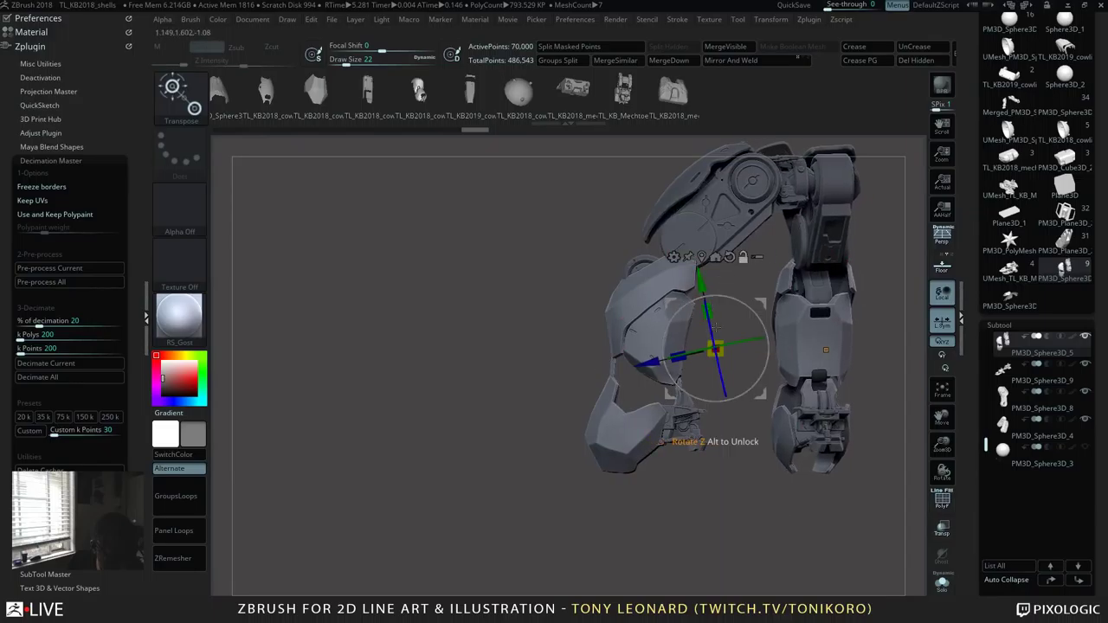
# Step: Move the upper leg piece up-left and rotate the armor piece about 22 degrees
pyautogui.moveTo(715, 442); pyautogui.dragTo(644, 374)
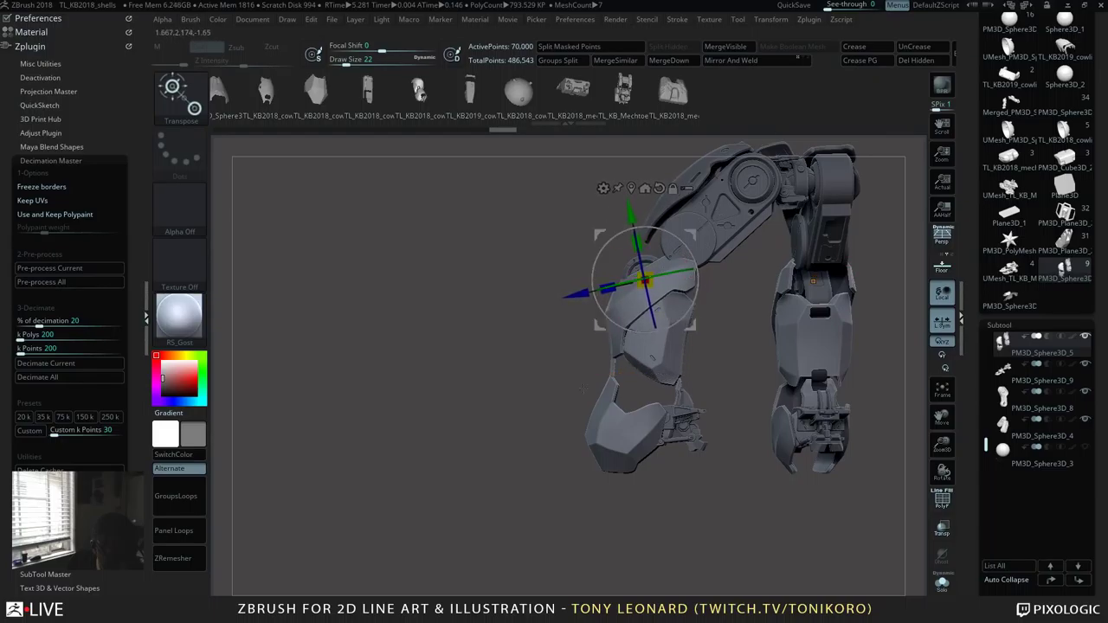
pyautogui.moveTo(596, 258); pyautogui.dragTo(598, 284)
pyautogui.moveTo(485, 515)
pyautogui.mouseDown()
pyautogui.moveTo(604, 515)
pyautogui.moveTo(575, 517)
pyautogui.moveTo(541, 437)
pyautogui.mouseUp()
pyautogui.press('q')
# Step: Orbit around the legs and make PM3D_Sphere3D_9 the active subtool
pyautogui.moveTo(532, 377); pyautogui.dragTo(597, 515)
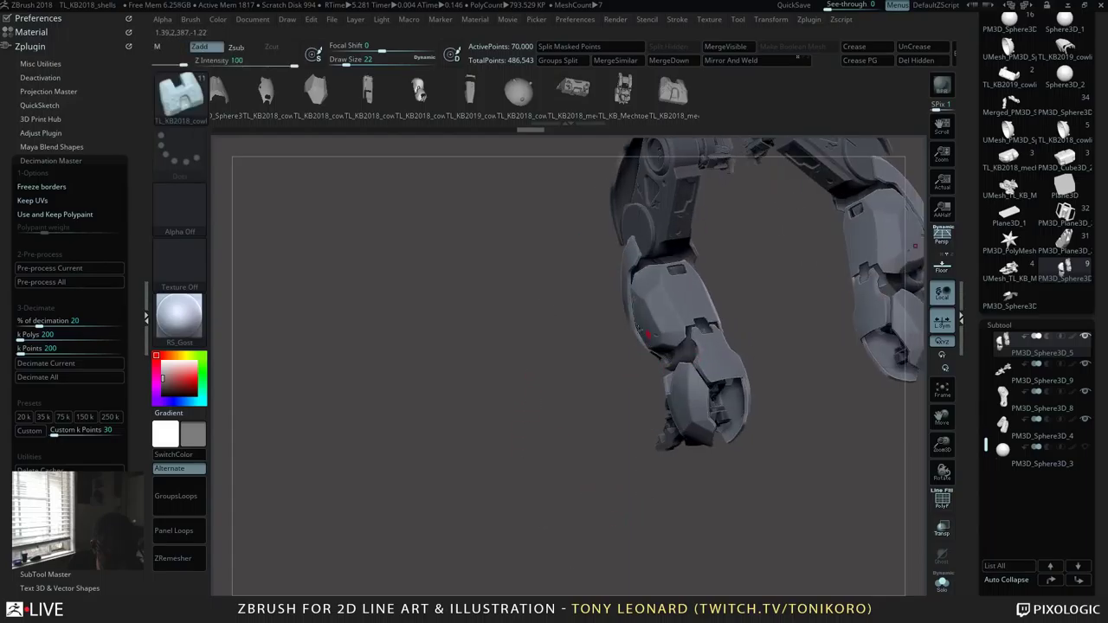
pyautogui.moveTo(596, 448); pyautogui.dragTo(635, 485)
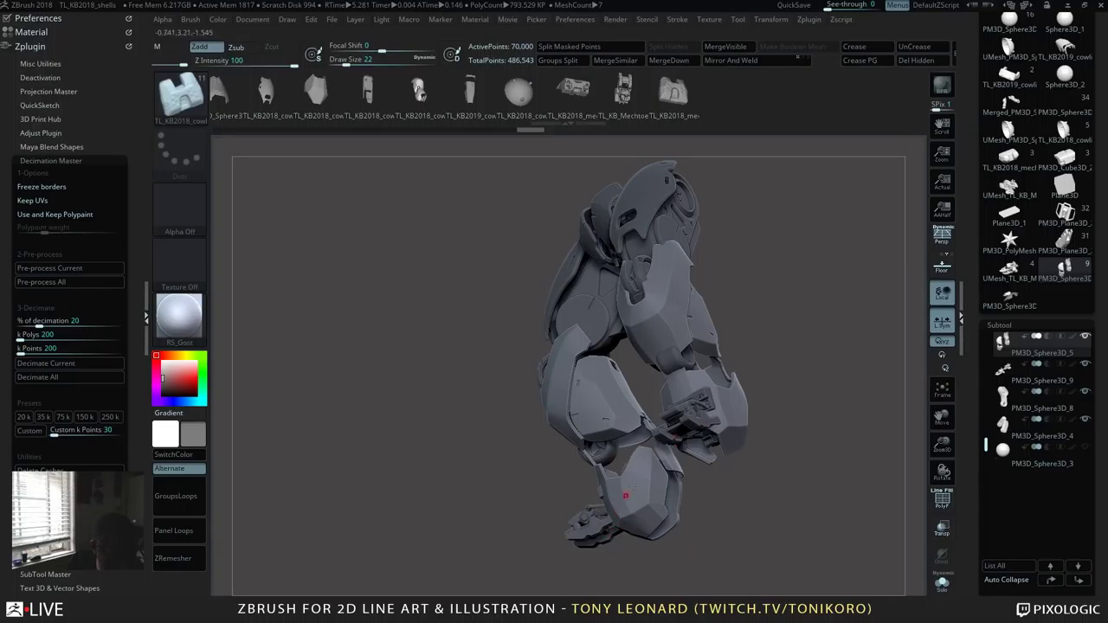
pyautogui.moveTo(811, 404); pyautogui.dragTo(764, 344)
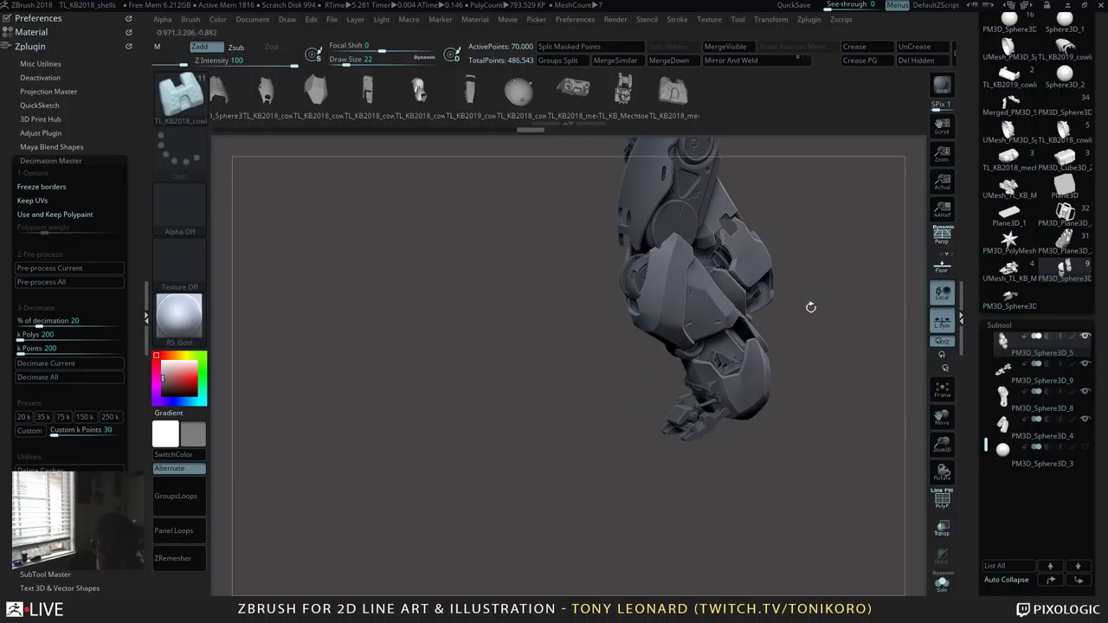
pyautogui.moveTo(836, 286); pyautogui.dragTo(826, 396)
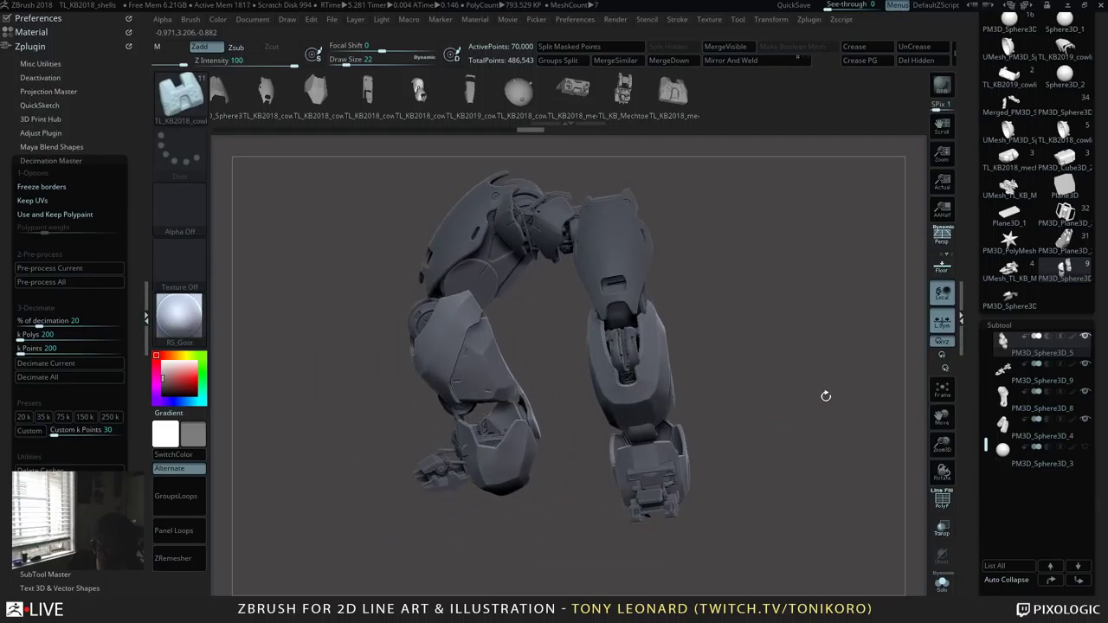
pyautogui.moveTo(1010, 352)
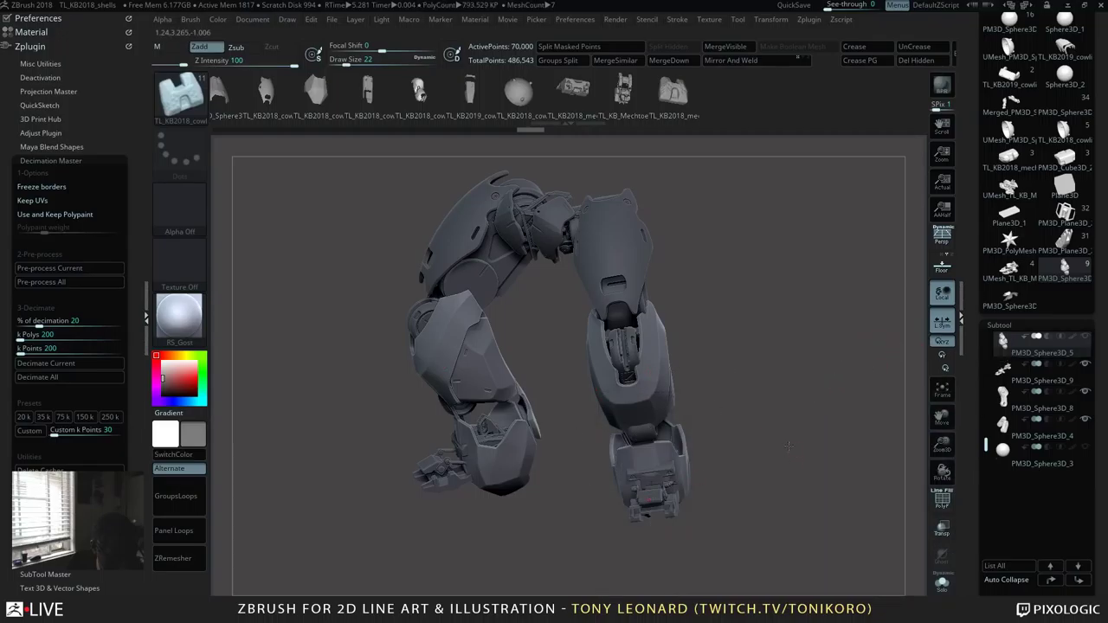
pyautogui.moveTo(763, 343); pyautogui.dragTo(809, 347)
pyautogui.click(1039, 372)
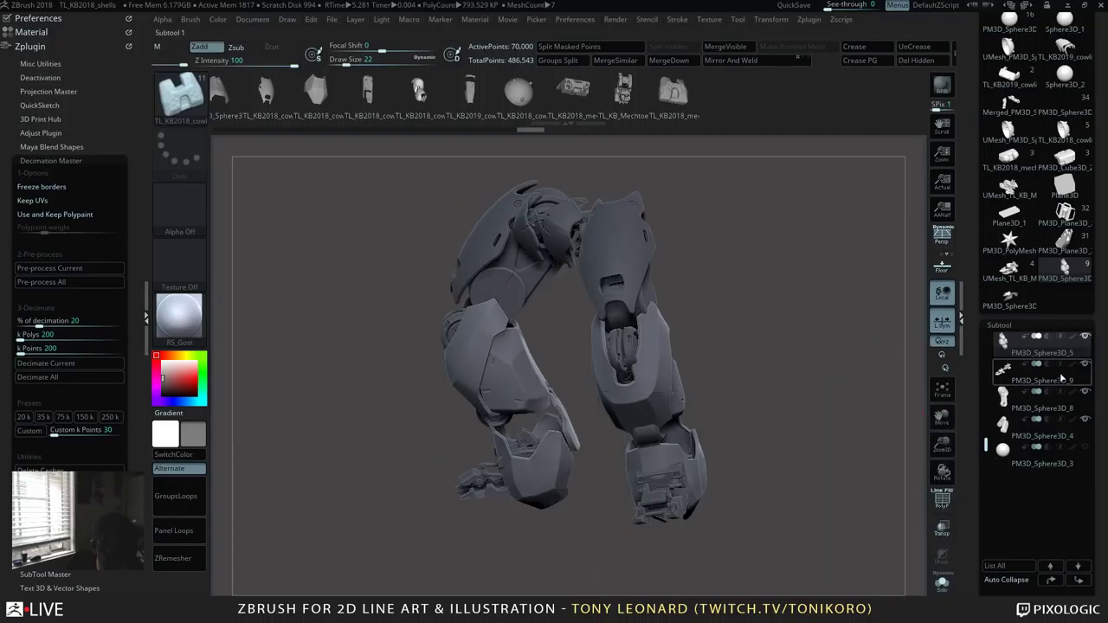
# Step: Move the PM3D_Sphere3D_9 leg subtool downward and nudge it into place
pyautogui.moveTo(675, 294); pyautogui.dragTo(837, 396)
pyautogui.press('w')
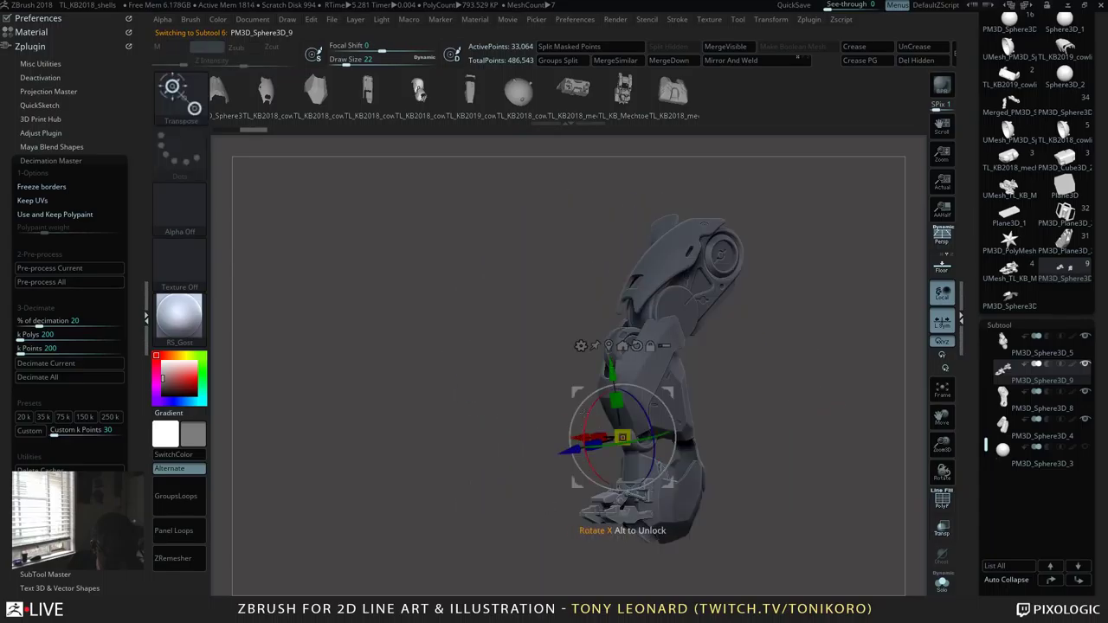
pyautogui.moveTo(626, 457); pyautogui.dragTo(633, 506)
pyautogui.moveTo(779, 424); pyautogui.dragTo(692, 371)
pyautogui.moveTo(591, 396); pyautogui.dragTo(556, 416)
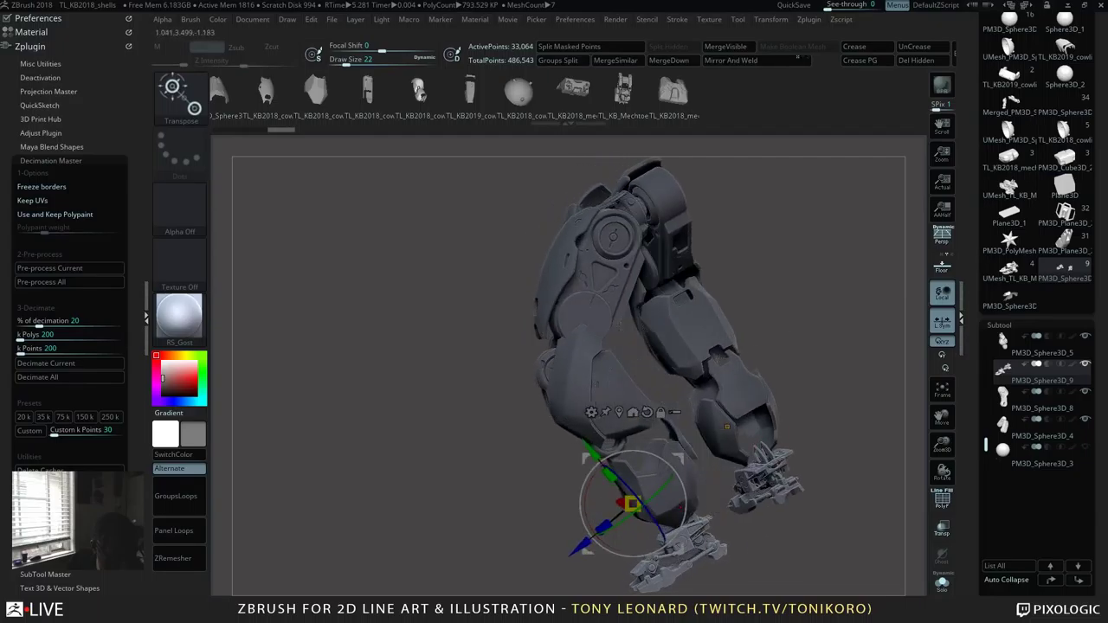
pyautogui.moveTo(807, 269); pyautogui.dragTo(753, 375)
pyautogui.press('q')
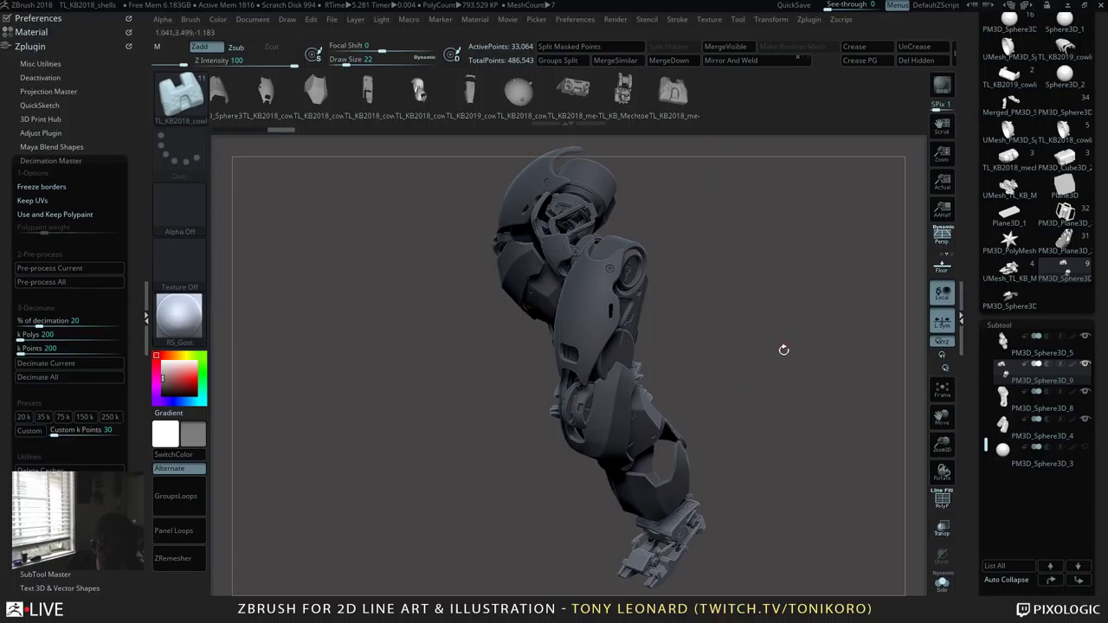
# Step: Move the lower leg pieces down-right, rotate them to a new angle and shift them lower
pyautogui.moveTo(784, 351); pyautogui.dragTo(737, 459)
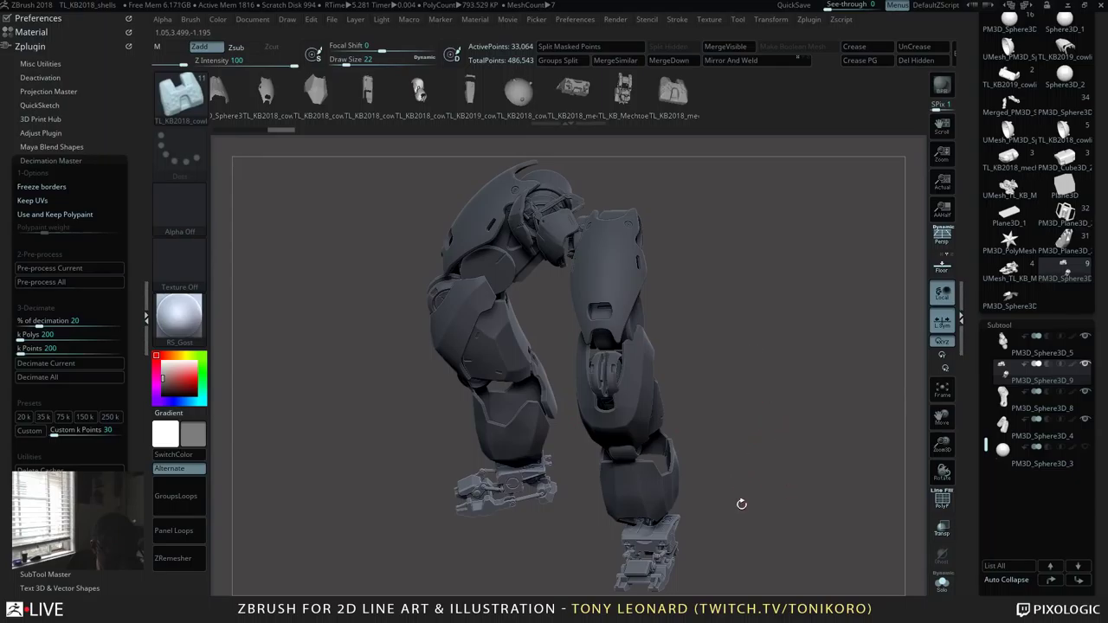
pyautogui.moveTo(741, 503); pyautogui.dragTo(794, 469)
pyautogui.moveTo(779, 484); pyautogui.dragTo(823, 542)
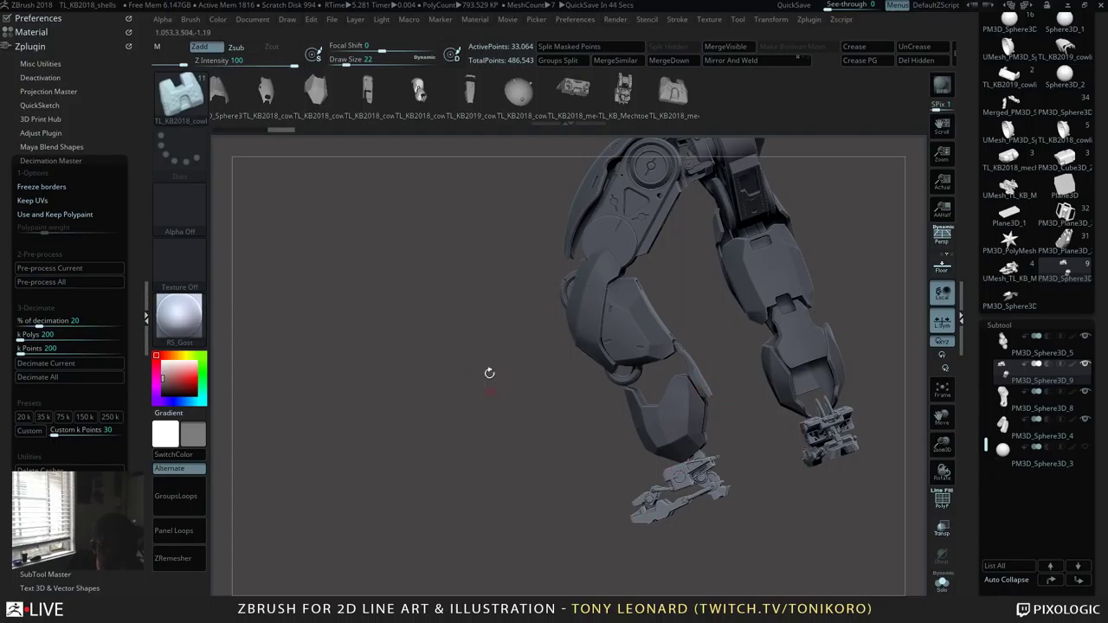
pyautogui.press('w')
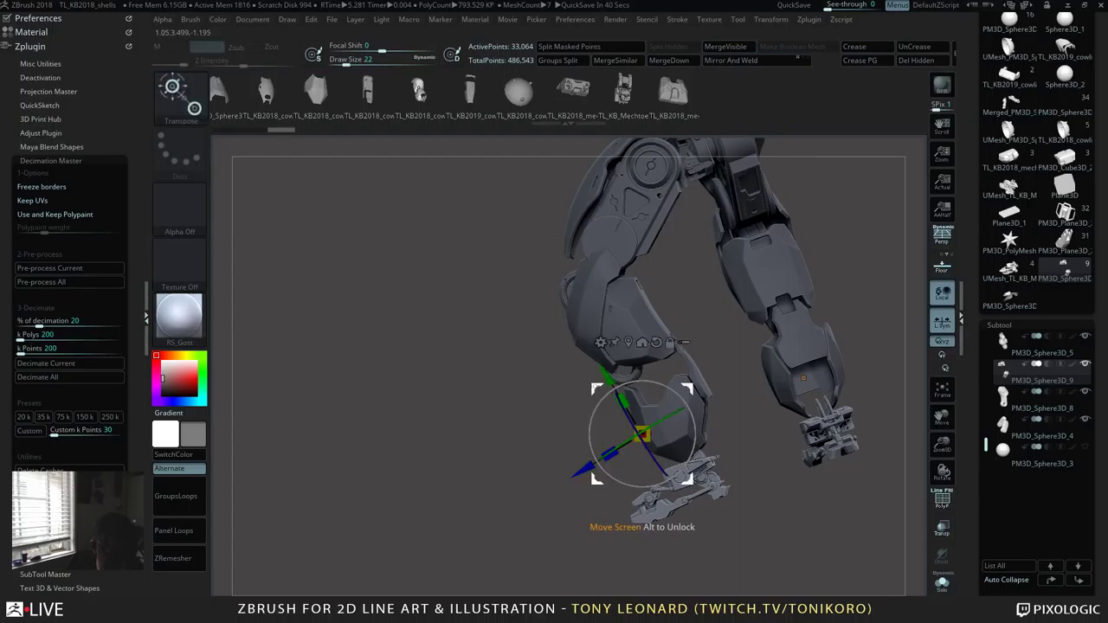
pyautogui.moveTo(640, 433); pyautogui.dragTo(663, 428)
pyautogui.moveTo(611, 459); pyautogui.dragTo(612, 430)
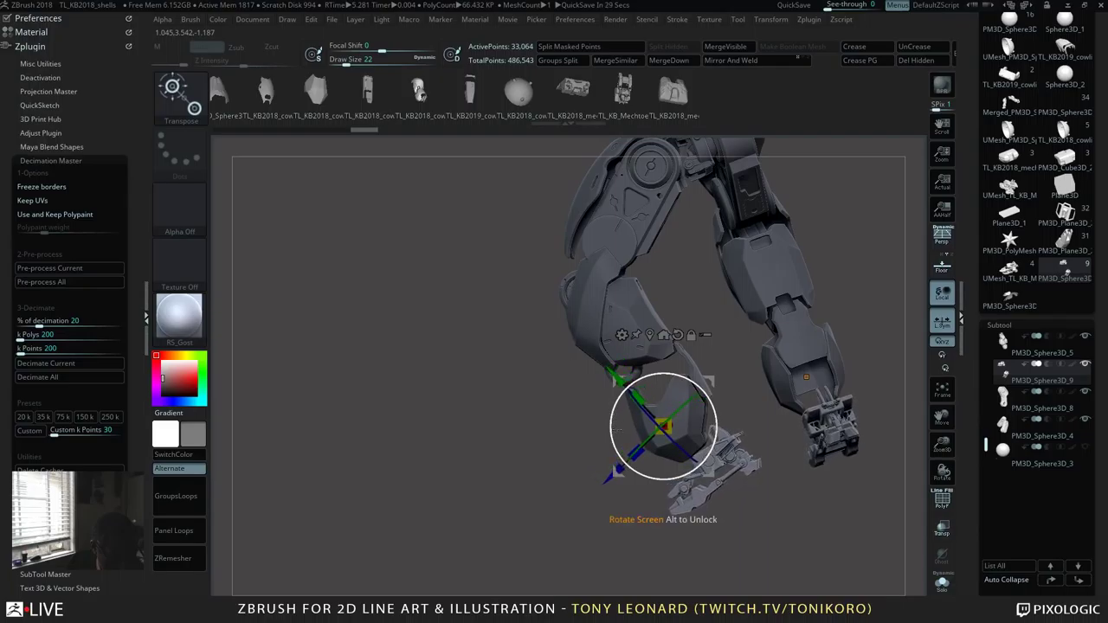
pyautogui.moveTo(612, 374); pyautogui.dragTo(558, 376)
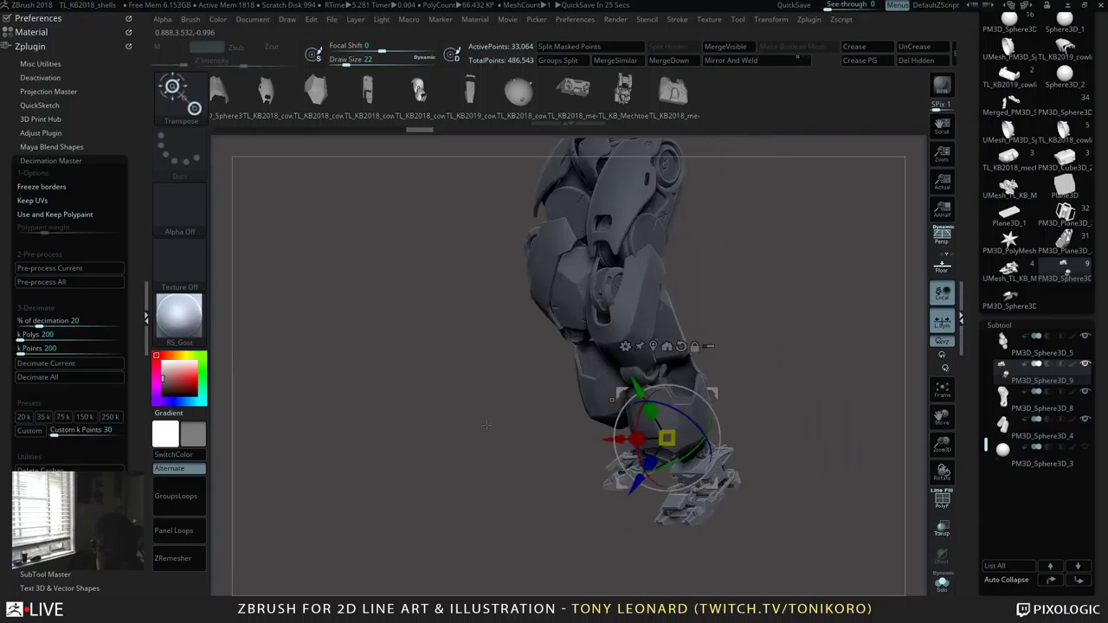
pyautogui.press('q')
pyautogui.moveTo(822, 435); pyautogui.dragTo(841, 431)
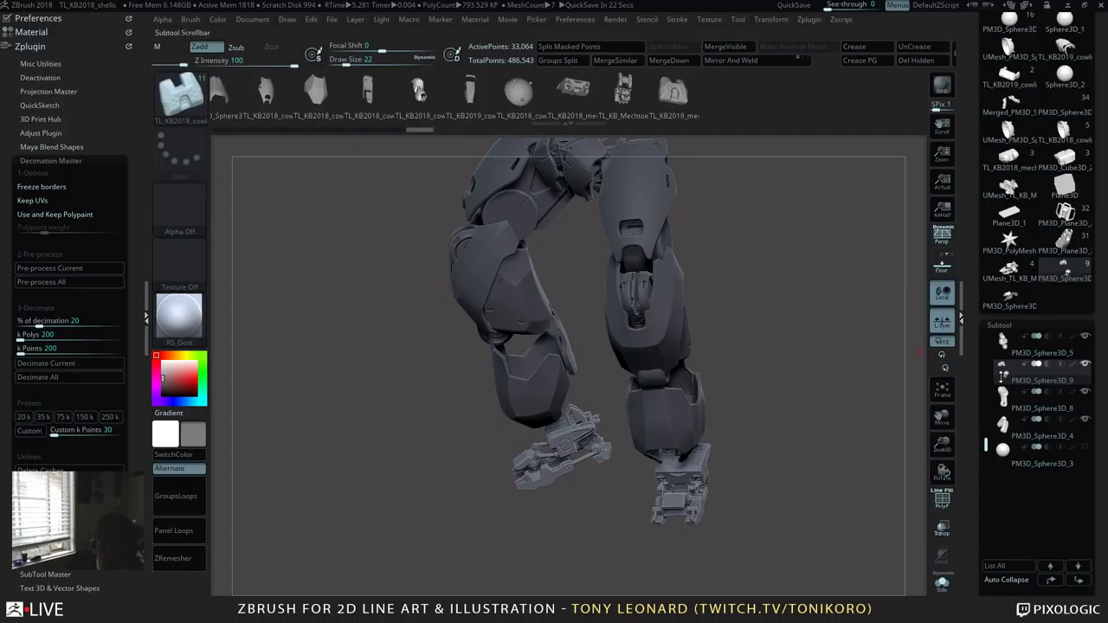
pyautogui.moveTo(766, 433); pyautogui.dragTo(750, 455)
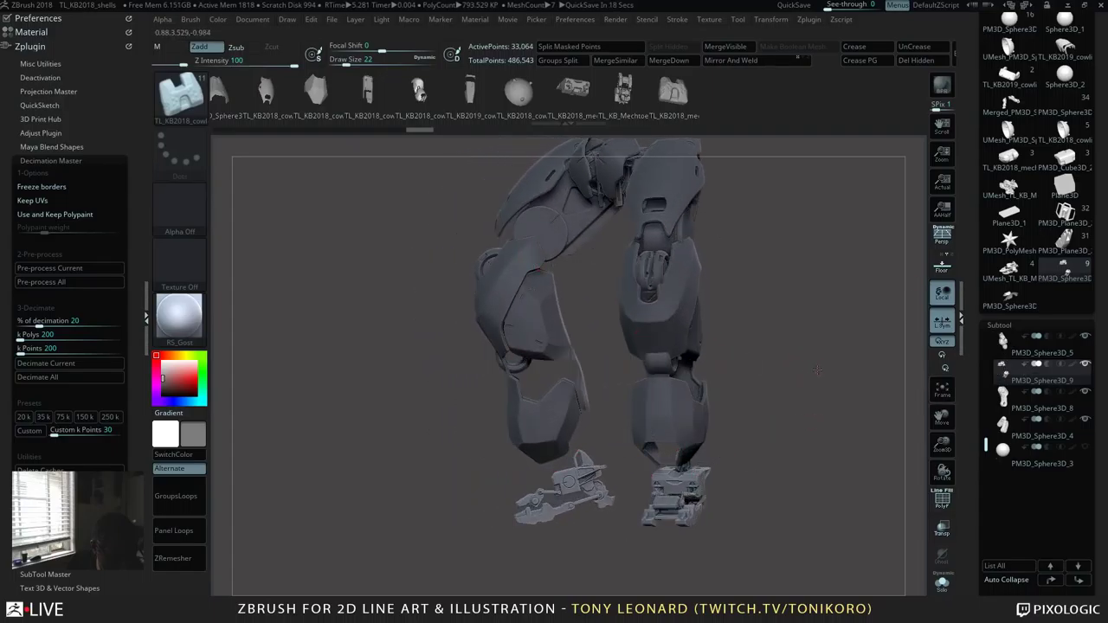
pyautogui.moveTo(817, 370); pyautogui.dragTo(867, 427)
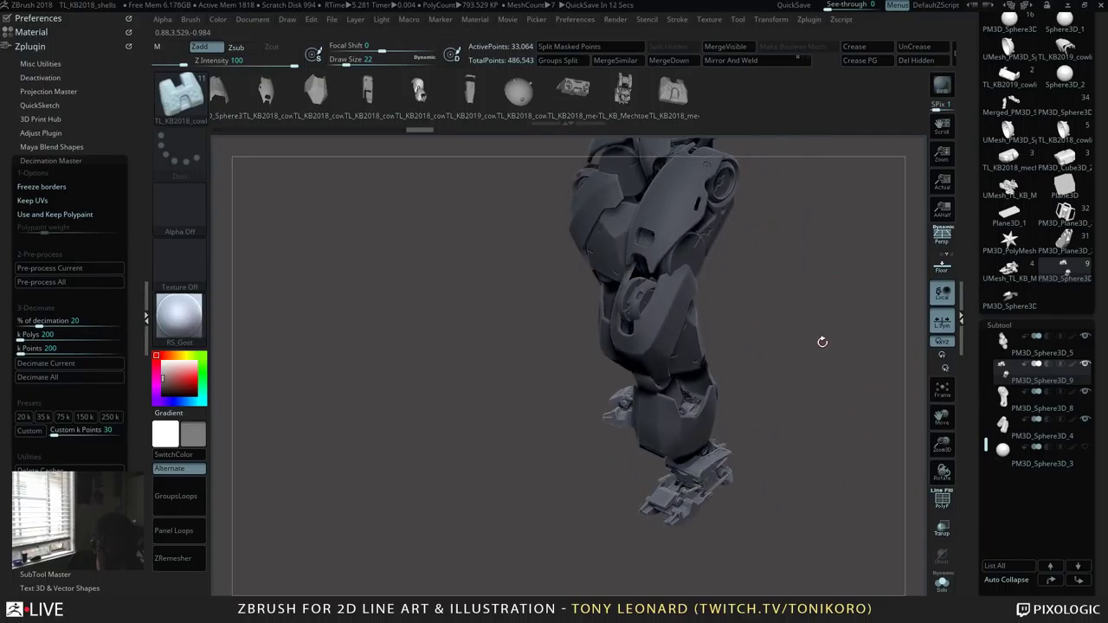
pyautogui.moveTo(796, 349)
pyautogui.mouseDown()
pyautogui.moveTo(808, 382)
pyautogui.moveTo(848, 363)
pyautogui.moveTo(841, 441)
pyautogui.moveTo(786, 425)
pyautogui.moveTo(741, 351)
pyautogui.moveTo(775, 349)
pyautogui.mouseUp()
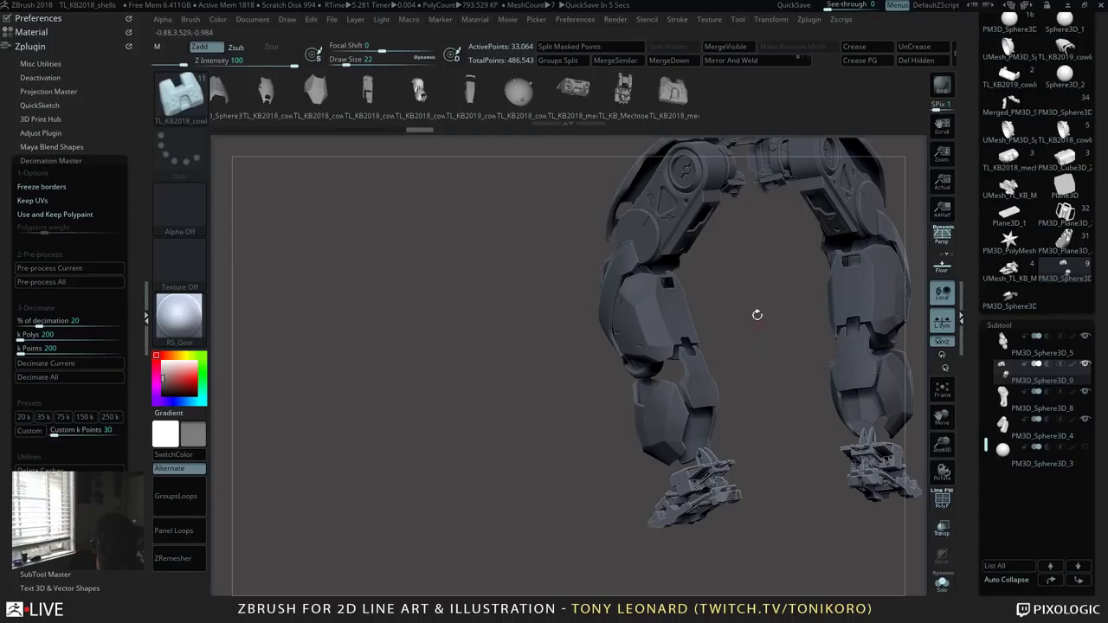
pyautogui.moveTo(779, 288); pyautogui.dragTo(772, 264)
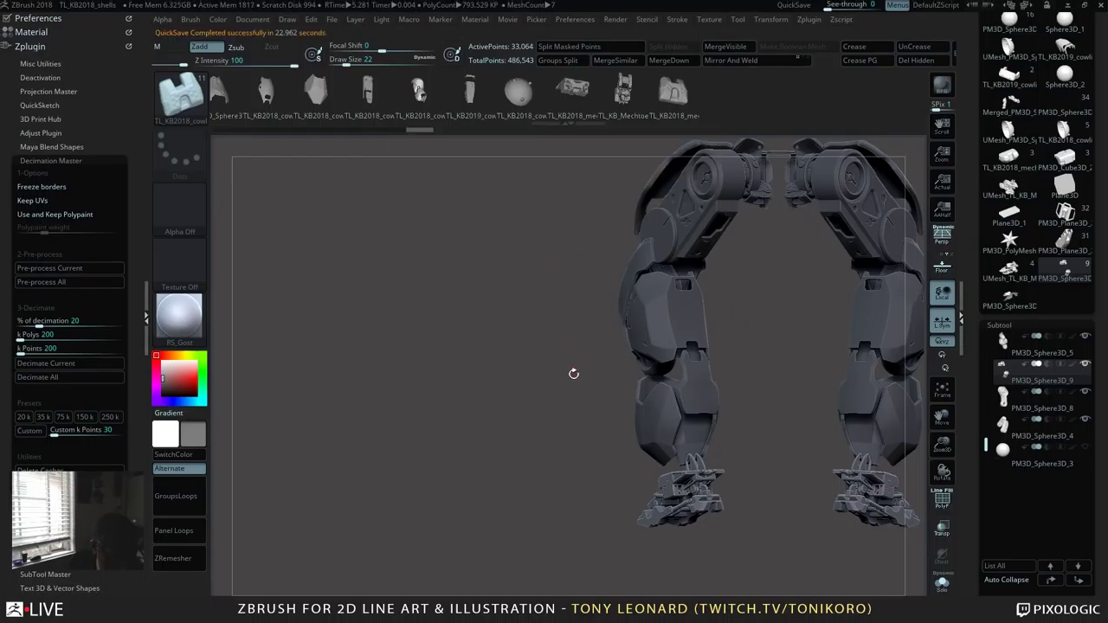
pyautogui.moveTo(778, 352); pyautogui.dragTo(703, 360)
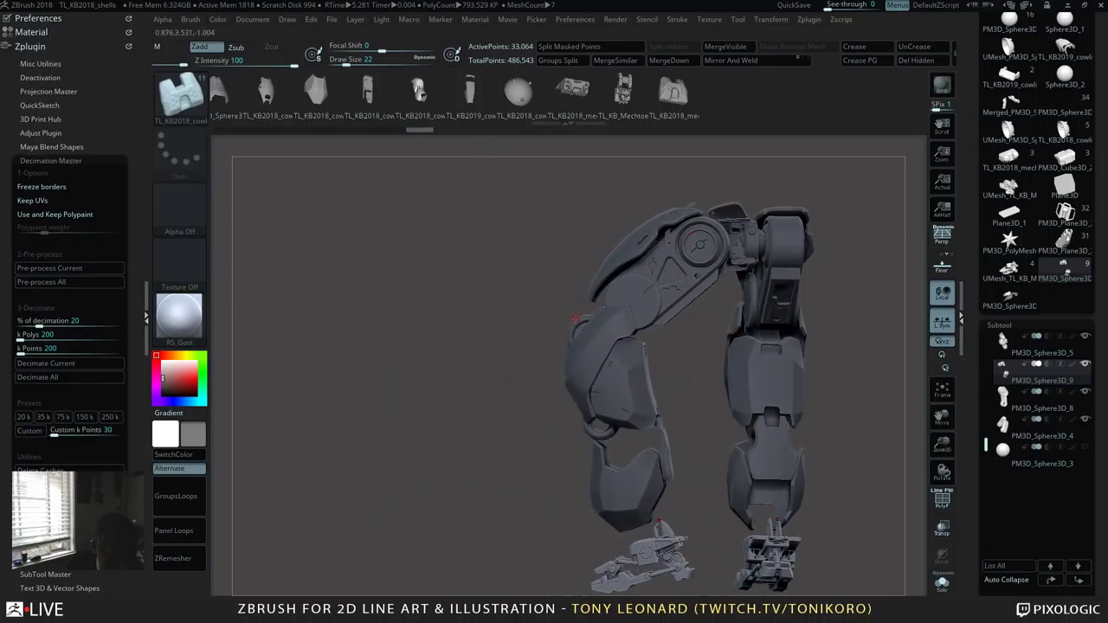
pyautogui.keyDown('alt'); pyautogui.click(578, 324); pyautogui.keyUp('alt')
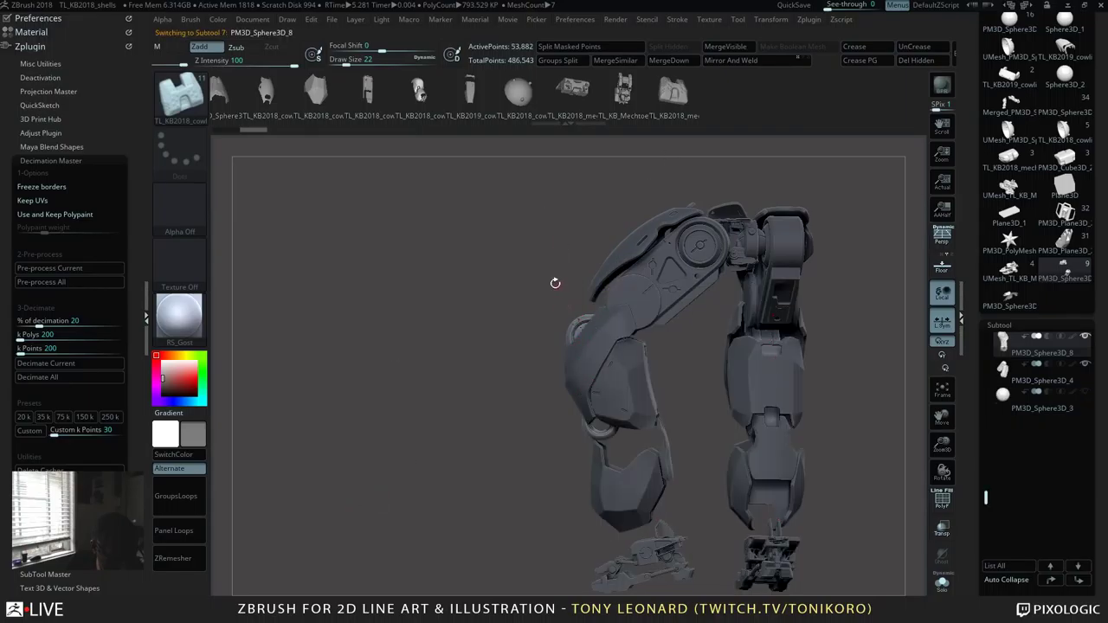
# Step: Shift the PM3D_Sphere3D_8 shin plate down, up toward the knee, then partway back down
pyautogui.press('w')
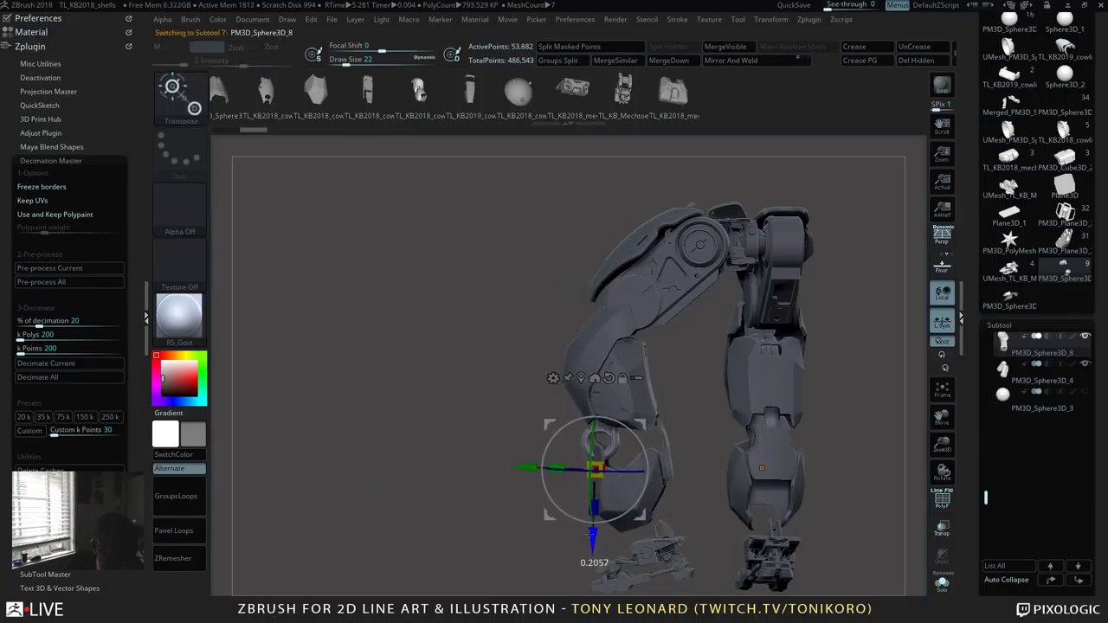
pyautogui.moveTo(593, 534); pyautogui.dragTo(594, 556)
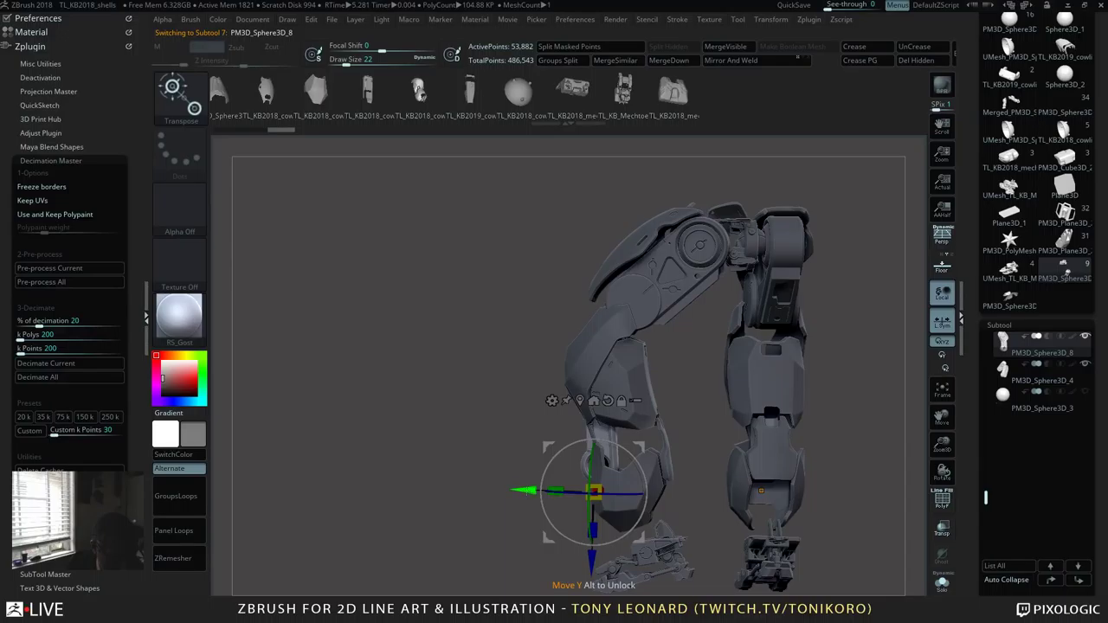
pyautogui.moveTo(468, 467); pyautogui.dragTo(416, 467)
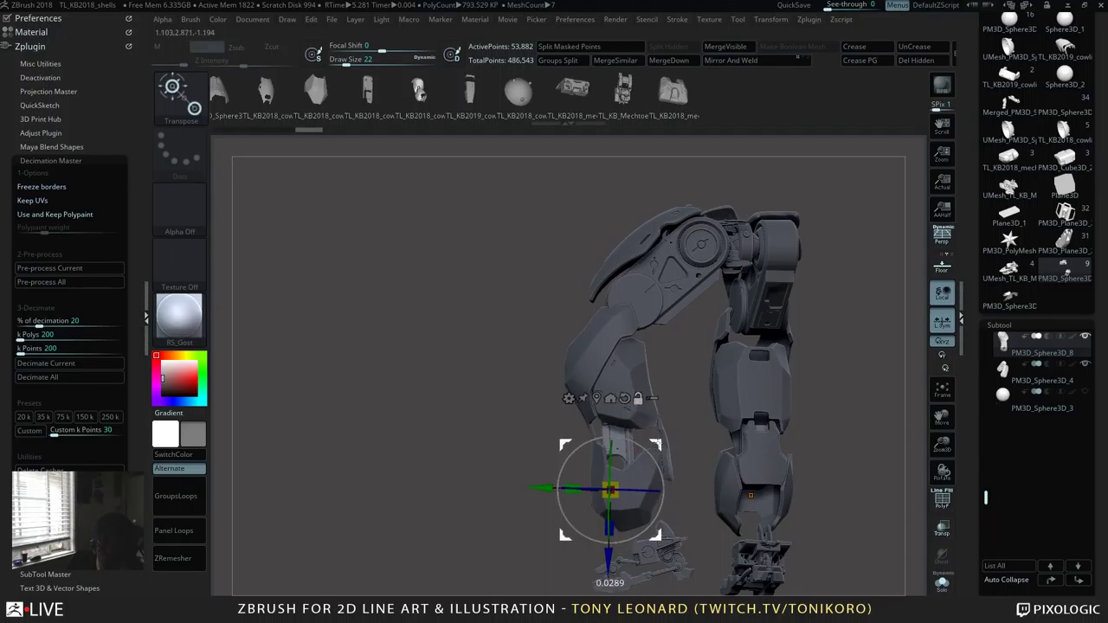
pyautogui.moveTo(608, 564); pyautogui.dragTo(614, 465)
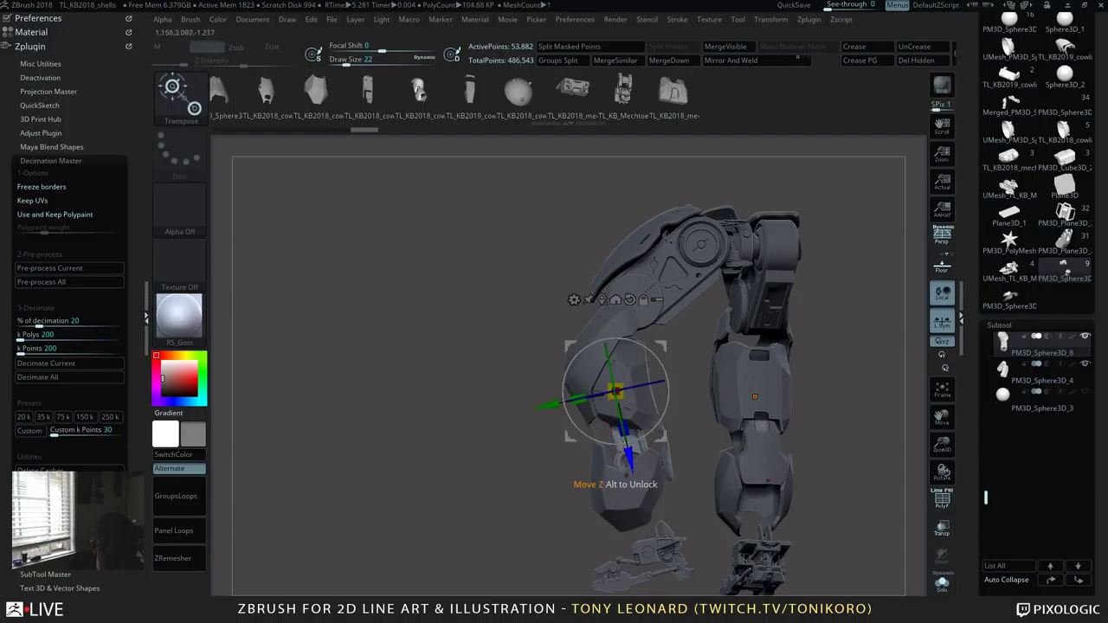
pyautogui.moveTo(630, 466); pyautogui.dragTo(641, 519)
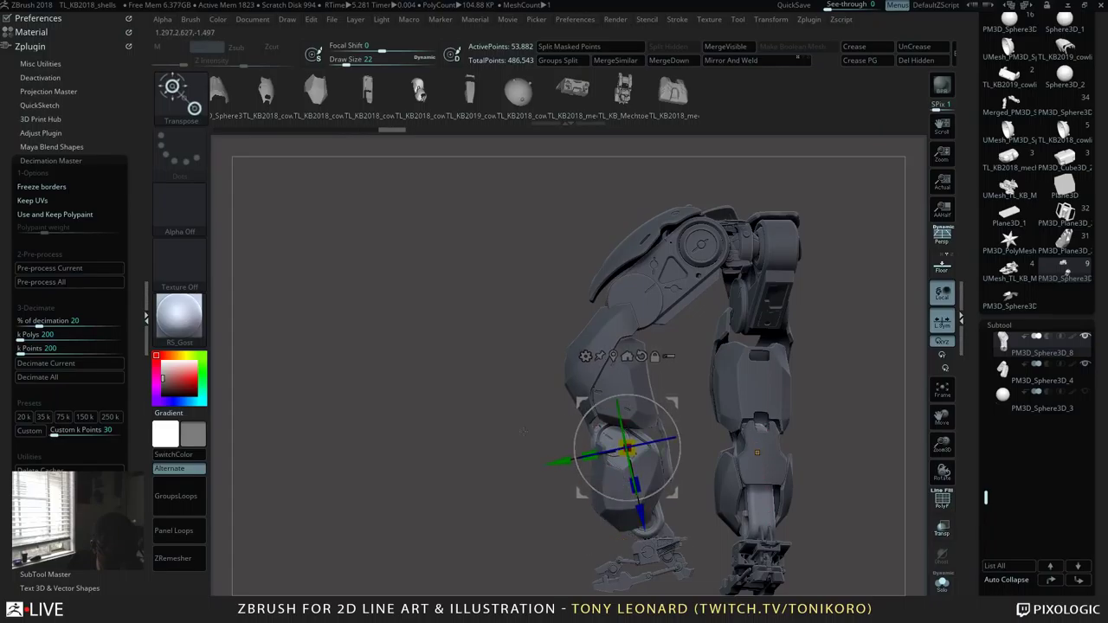
# Step: Tilt the shin plate about 12 degrees, then check the bent legs from side and front
pyautogui.moveTo(522, 431); pyautogui.dragTo(832, 472)
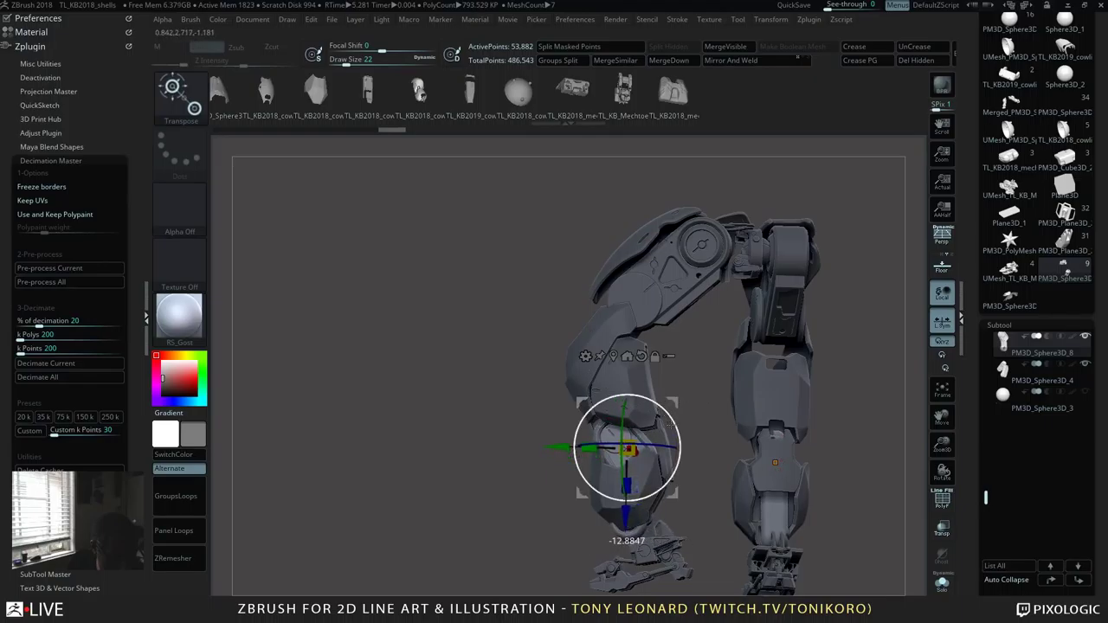
pyautogui.moveTo(671, 425); pyautogui.dragTo(585, 433)
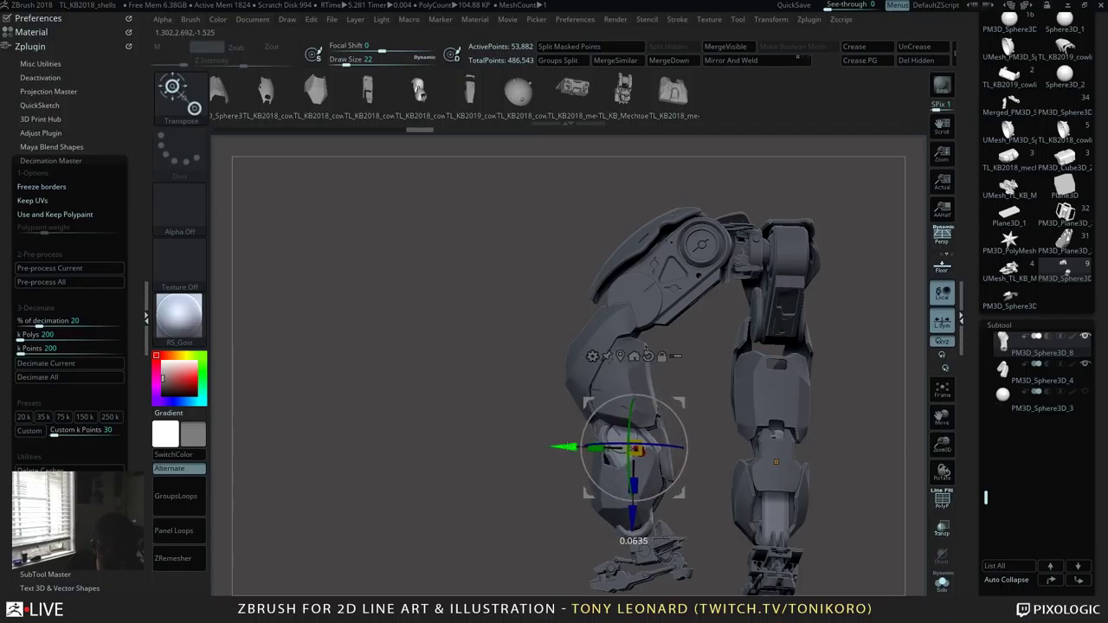
pyautogui.moveTo(462, 483); pyautogui.dragTo(574, 542)
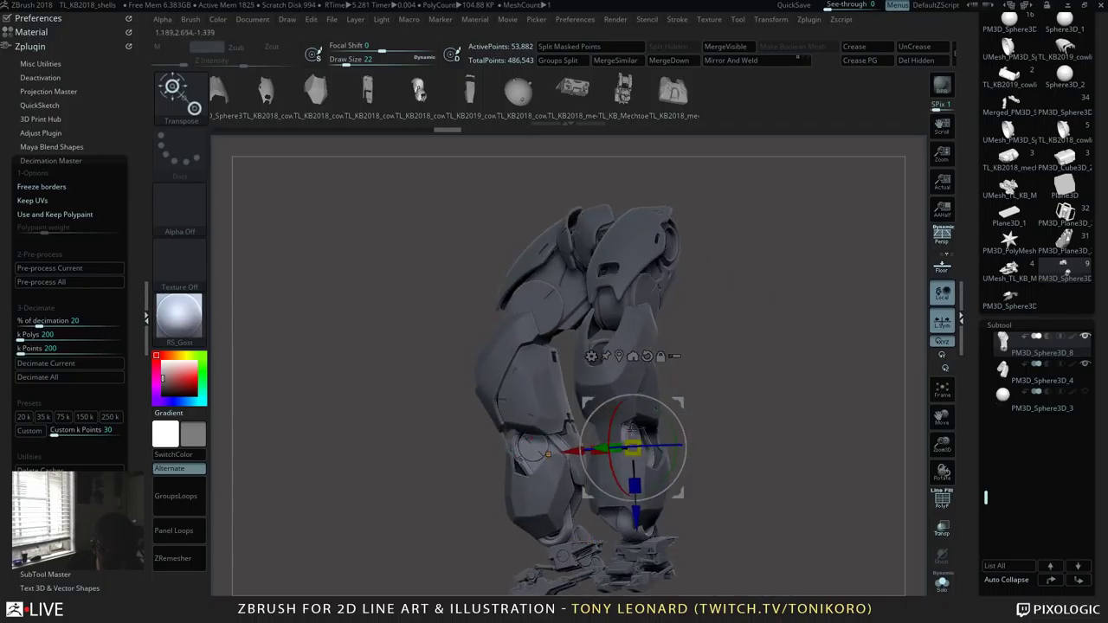
pyautogui.moveTo(453, 465); pyautogui.dragTo(606, 338)
pyautogui.press('q')
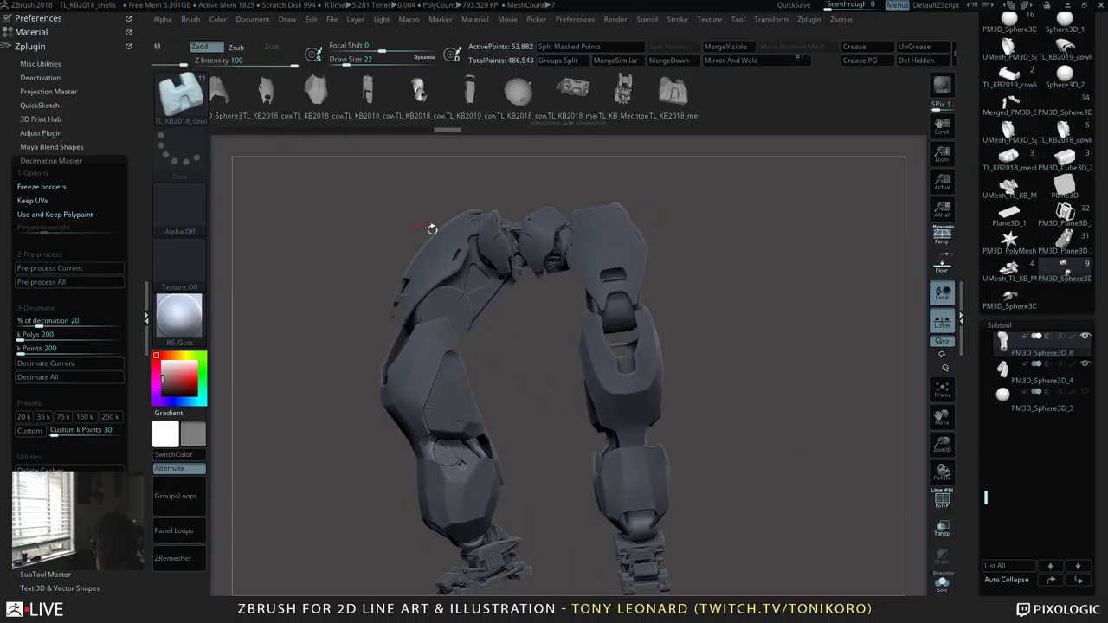
pyautogui.moveTo(755, 419); pyautogui.dragTo(734, 426)
pyautogui.moveTo(896, 252); pyautogui.dragTo(617, 332)
pyautogui.moveTo(469, 415); pyautogui.dragTo(796, 475)
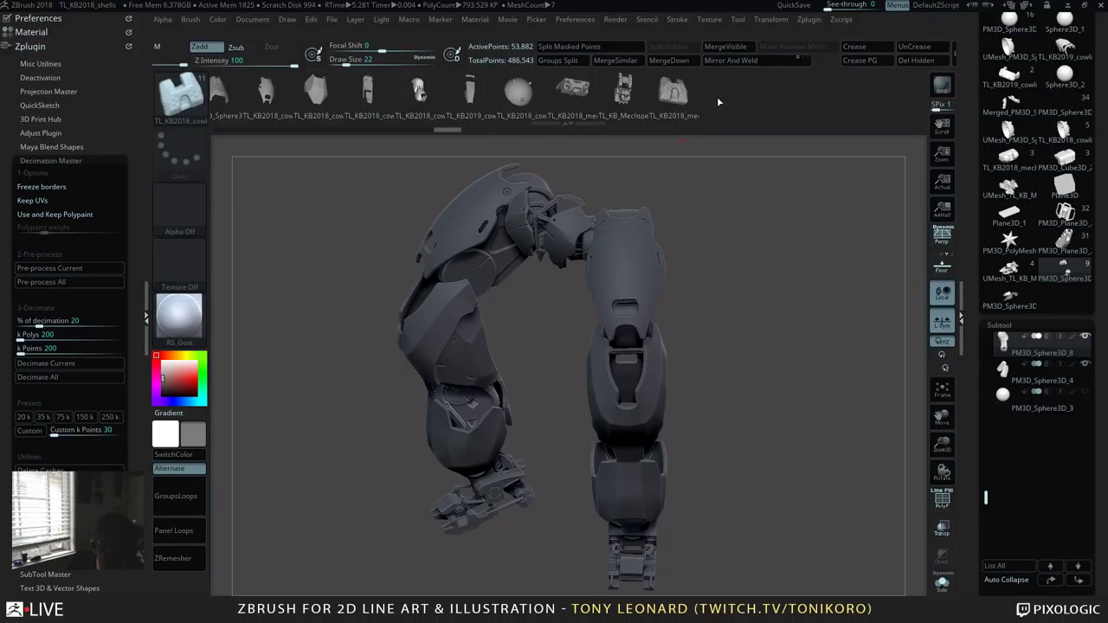
pyautogui.moveTo(717, 101); pyautogui.dragTo(844, 102)
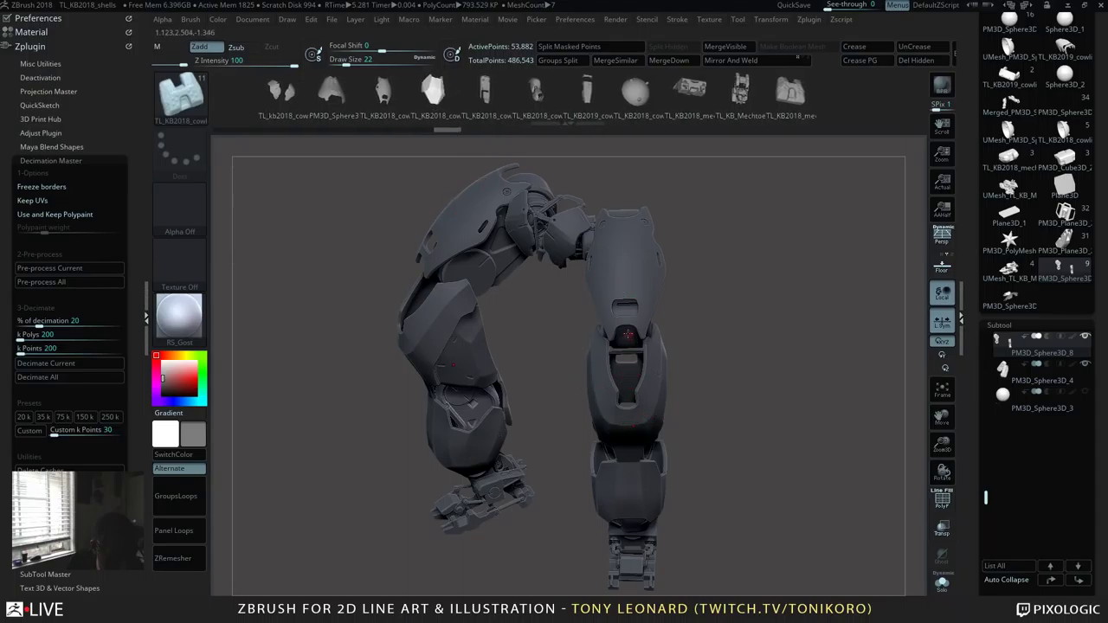
# Step: Pull the knee armour plate down into a pointed extension and reposition it with the gizmo
pyautogui.keyDown('alt'); pyautogui.click(625, 321); pyautogui.keyUp('alt')
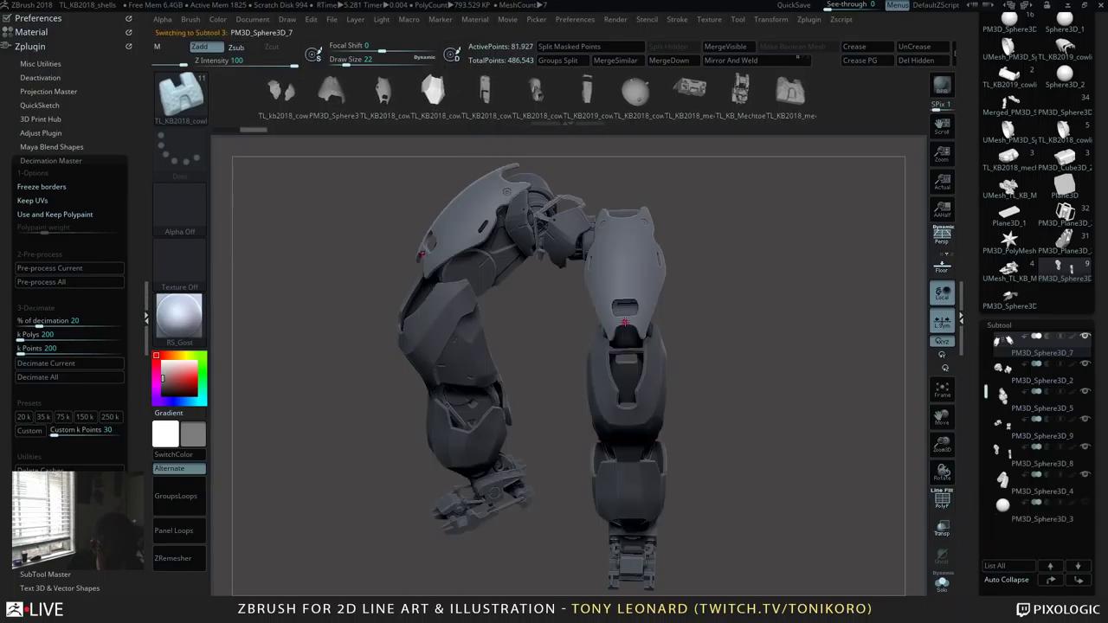
pyautogui.moveTo(624, 325); pyautogui.dragTo(627, 357)
pyautogui.moveTo(776, 413); pyautogui.dragTo(811, 170)
pyautogui.press('w')
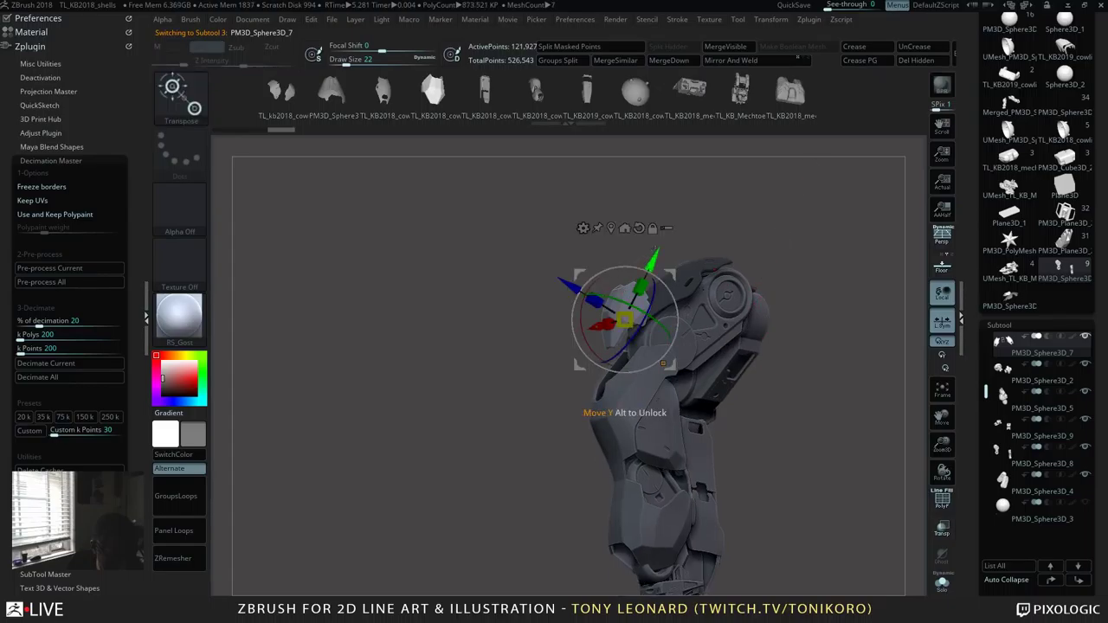
pyautogui.moveTo(611, 347); pyautogui.dragTo(600, 360)
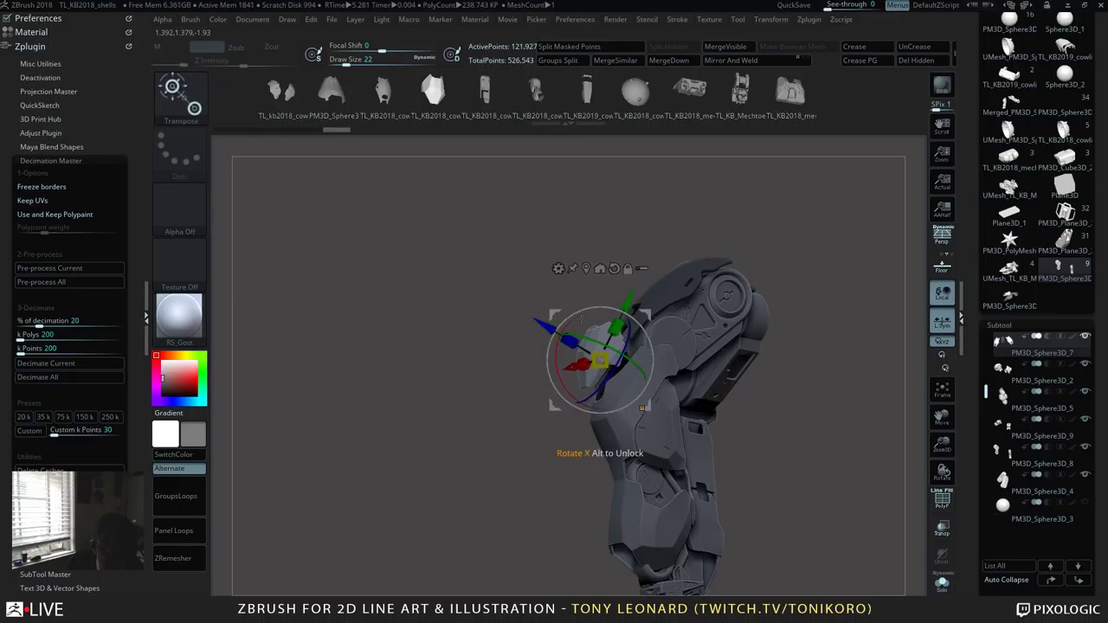
pyautogui.moveTo(745, 390); pyautogui.dragTo(810, 395)
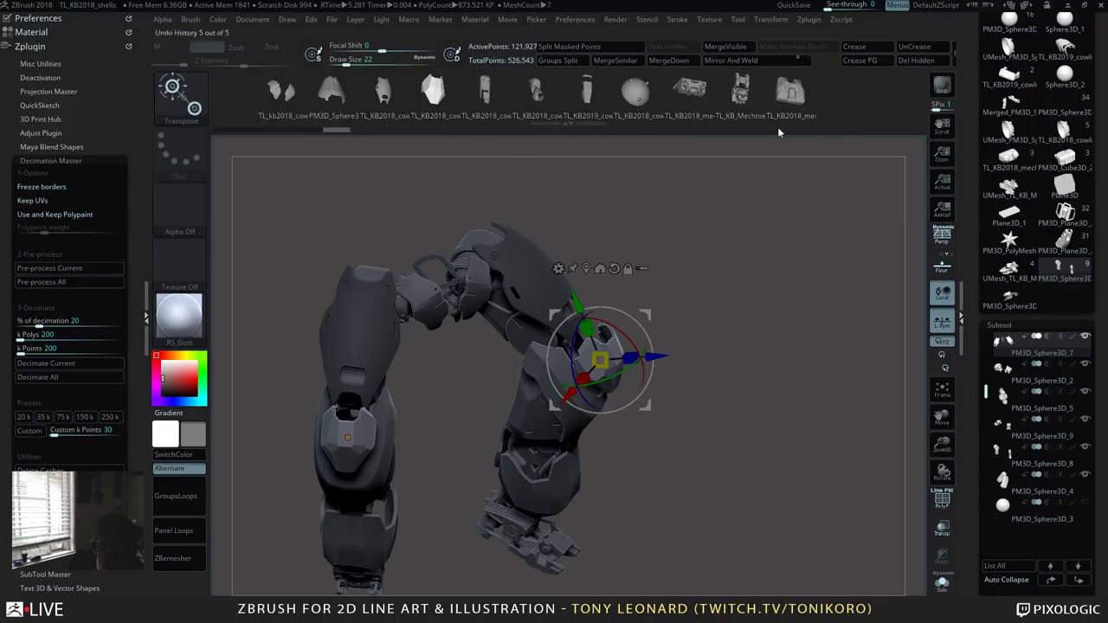
# Step: Swap the knee plate for a variant insert piece and bring up the brush picker
pyautogui.click(484, 88)
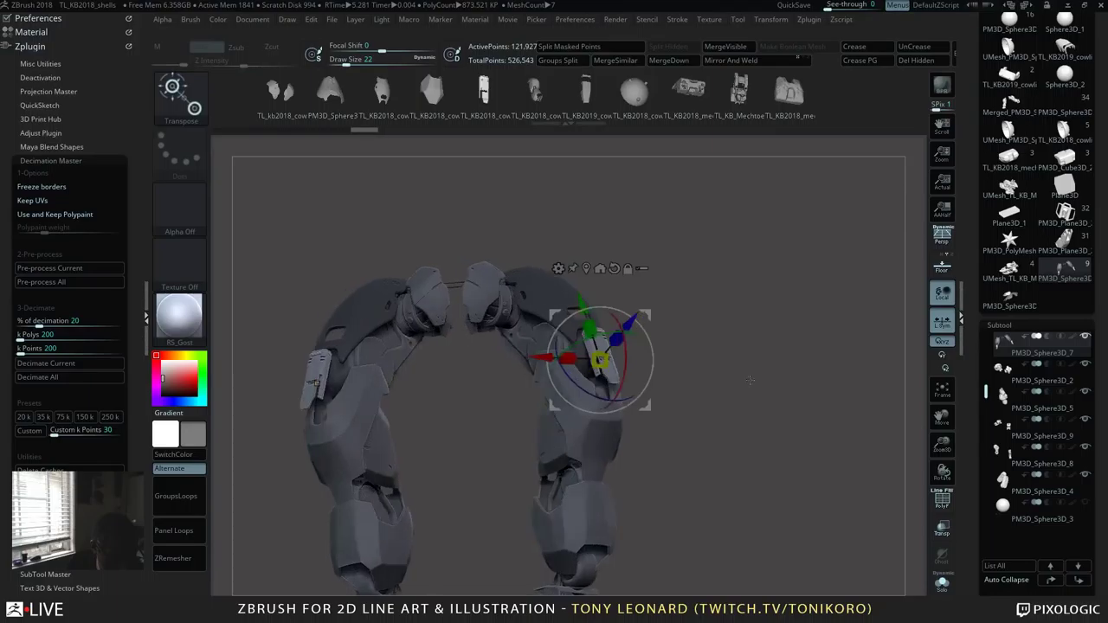
pyautogui.moveTo(793, 395); pyautogui.dragTo(755, 452)
pyautogui.press('b')
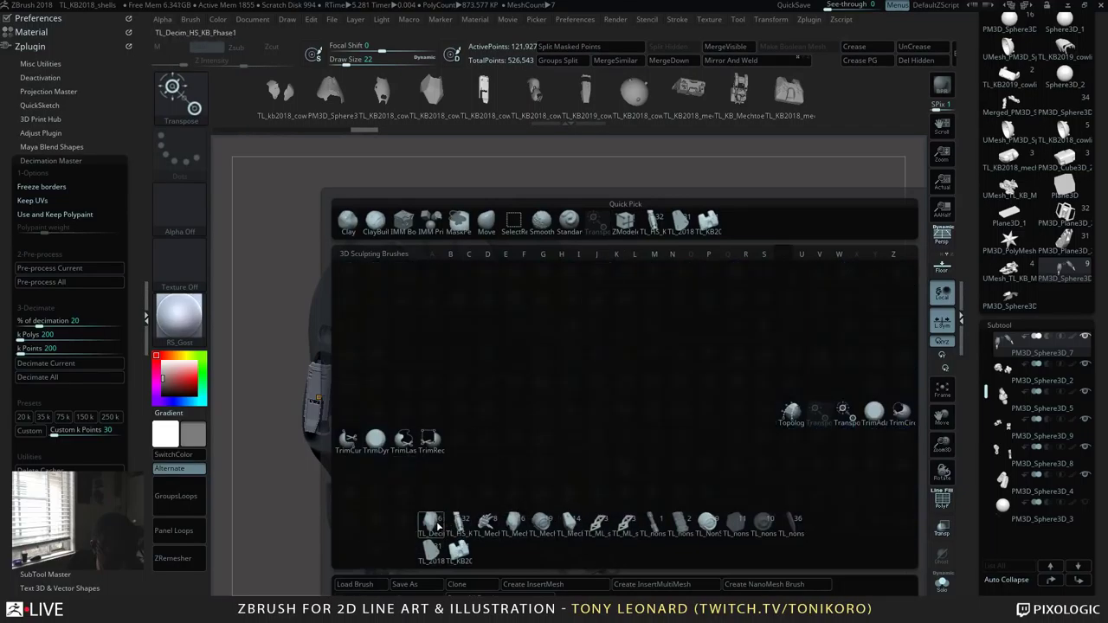
# Step: Load a different insert-mesh set and replace the knee piece with a new insert shape
pyautogui.click(456, 557)
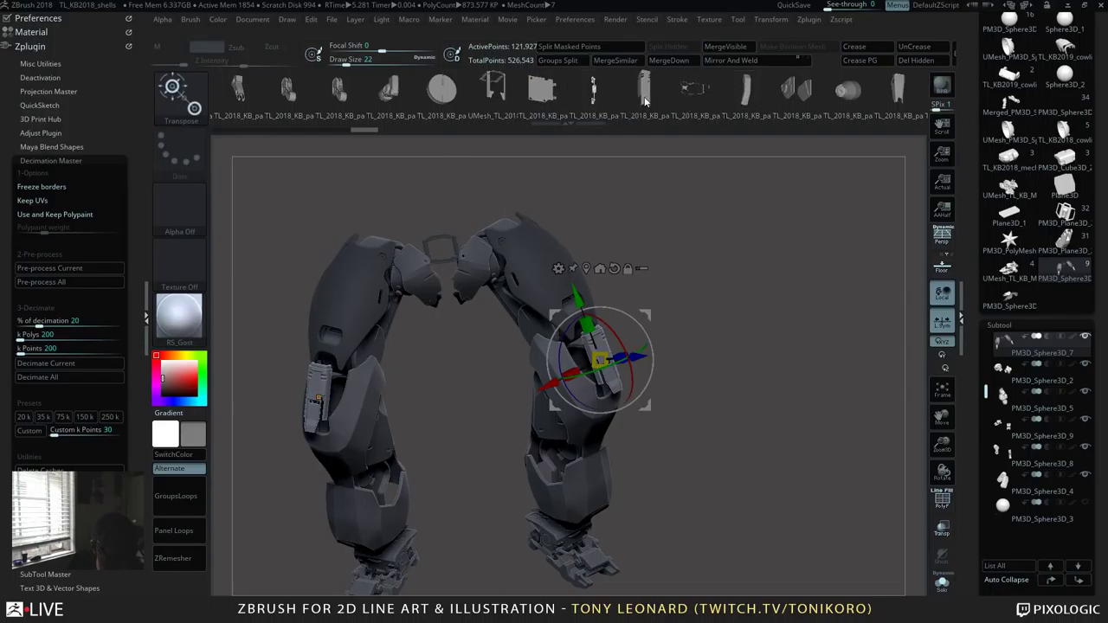
pyautogui.click(749, 97)
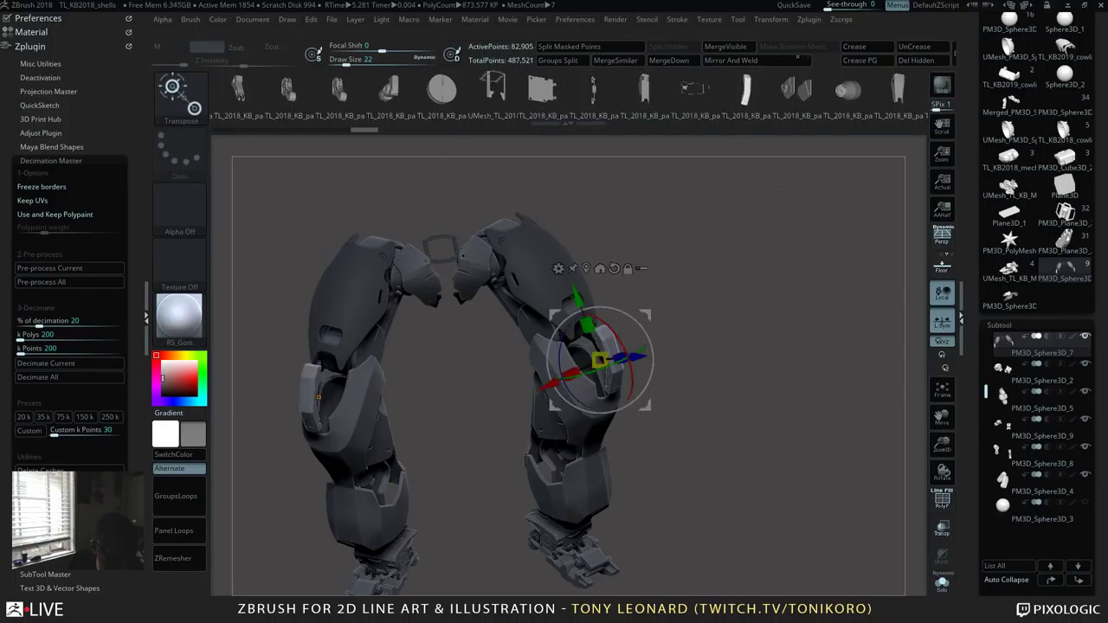
pyautogui.moveTo(792, 426); pyautogui.dragTo(649, 407)
pyautogui.moveTo(600, 370); pyautogui.dragTo(621, 333)
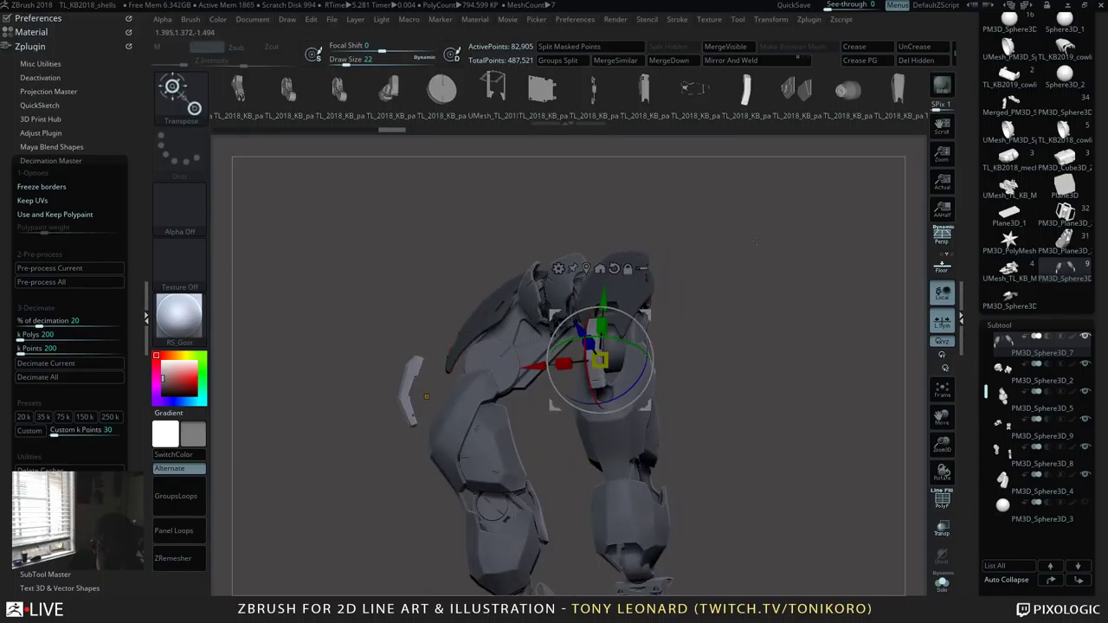
# Step: Split the masked points into a separate subtool and inspect the legs from side and front
pyautogui.click(608, 45)
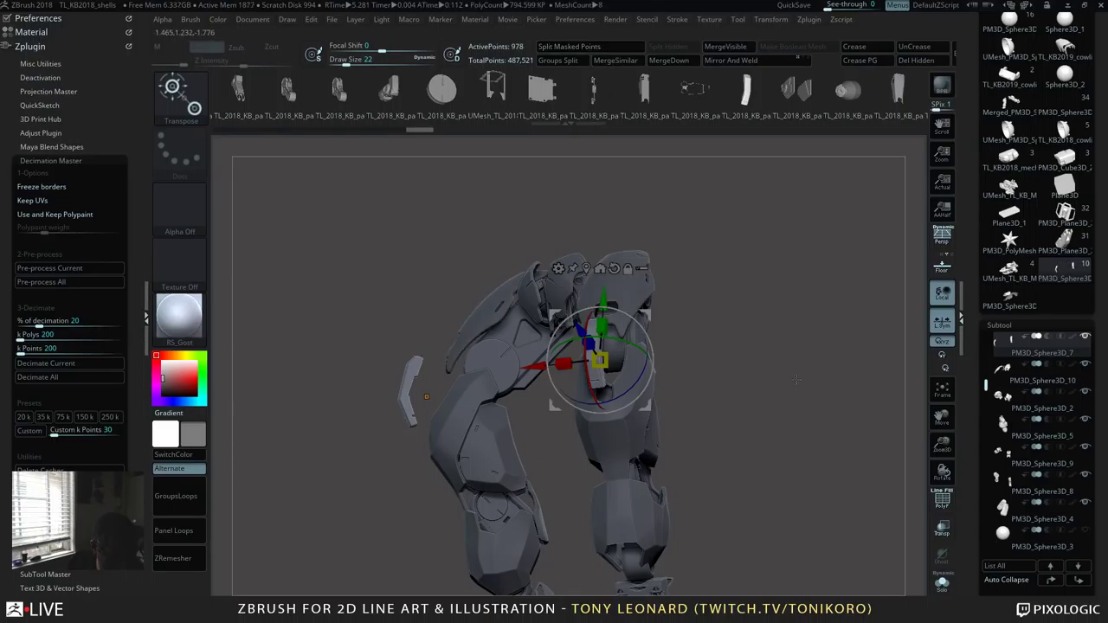
pyautogui.moveTo(784, 440); pyautogui.dragTo(782, 424)
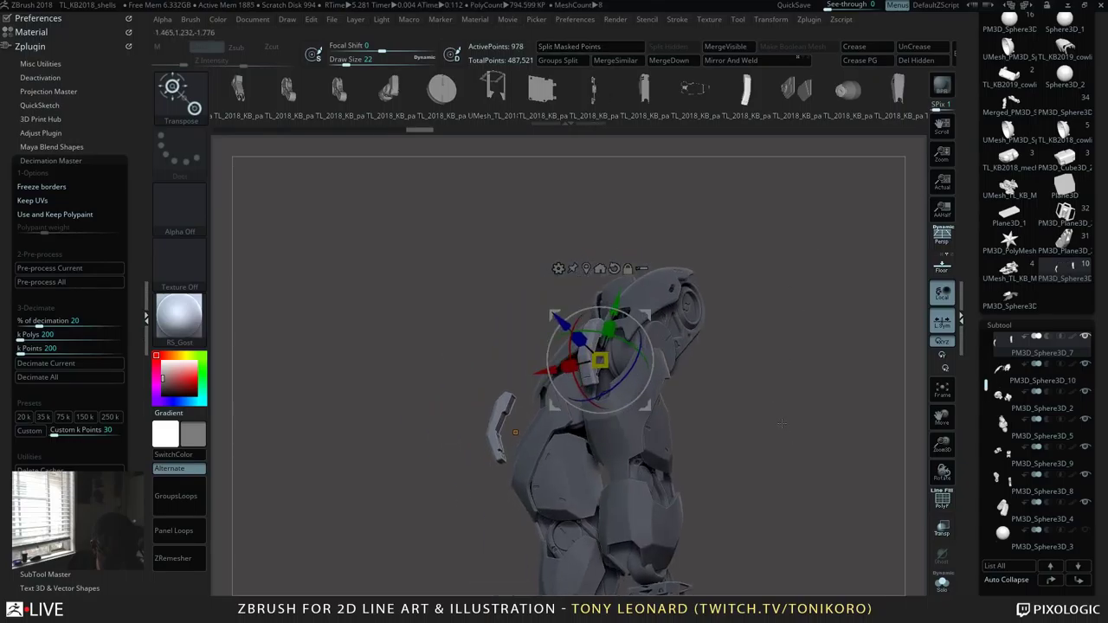
pyautogui.moveTo(773, 379); pyautogui.dragTo(774, 462)
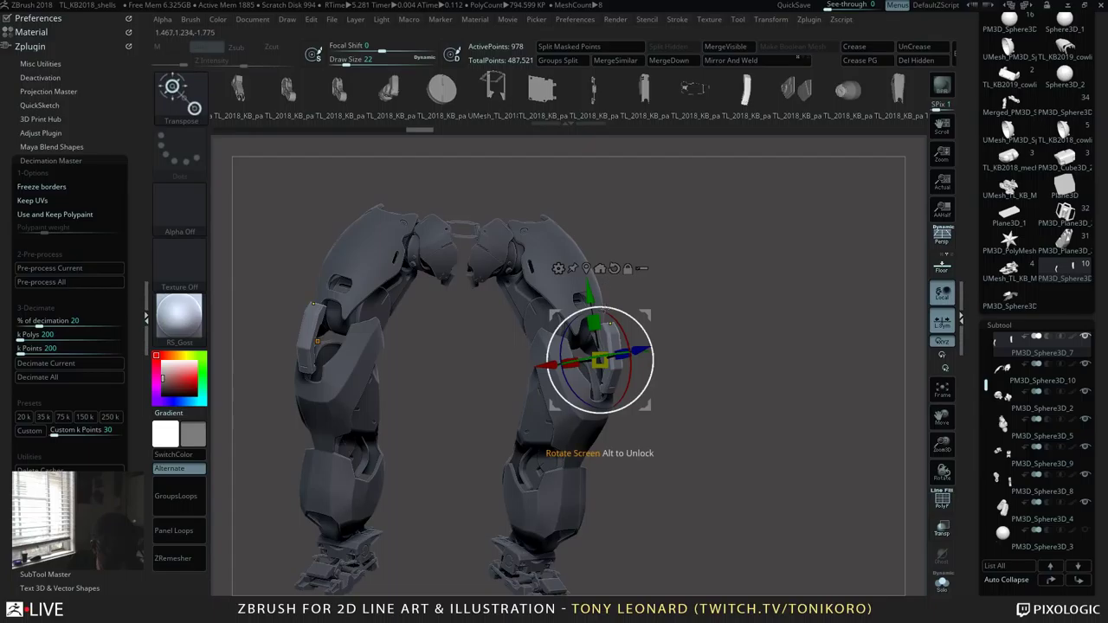
pyautogui.moveTo(511, 322); pyautogui.dragTo(497, 314)
pyautogui.moveTo(777, 469); pyautogui.dragTo(559, 335)
pyautogui.moveTo(736, 463); pyautogui.dragTo(787, 426)
# Step: Nudge the split-off plate into position, including a slight shift along Z
pyautogui.moveTo(594, 446); pyautogui.dragTo(598, 448)
pyautogui.moveTo(822, 450); pyautogui.dragTo(844, 468)
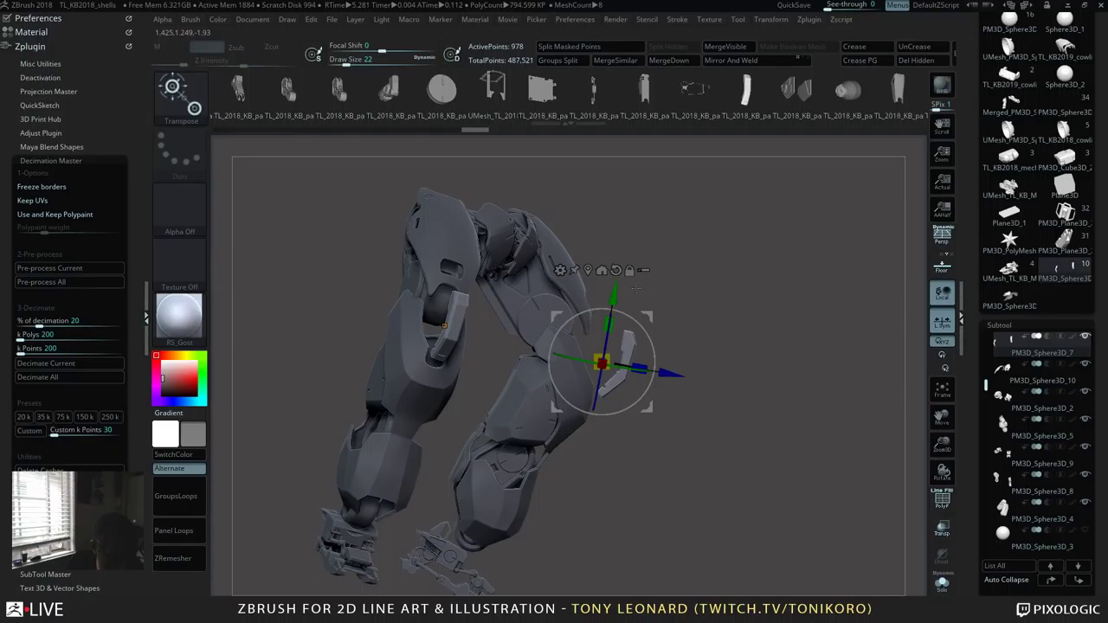
pyautogui.moveTo(604, 448); pyautogui.dragTo(601, 454)
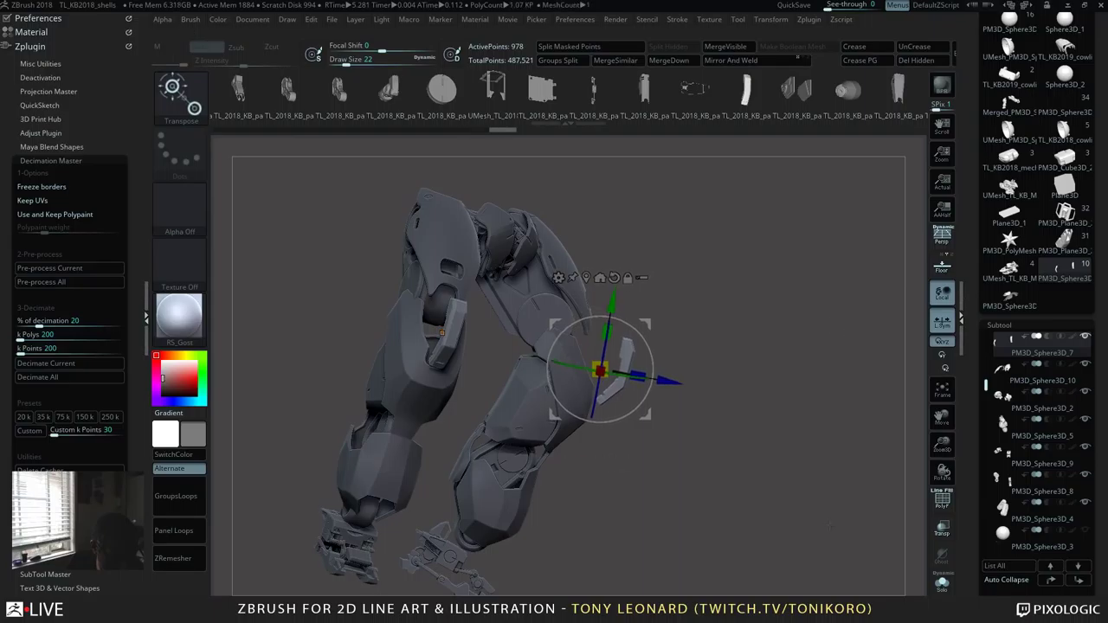
pyautogui.moveTo(684, 485); pyautogui.dragTo(801, 515)
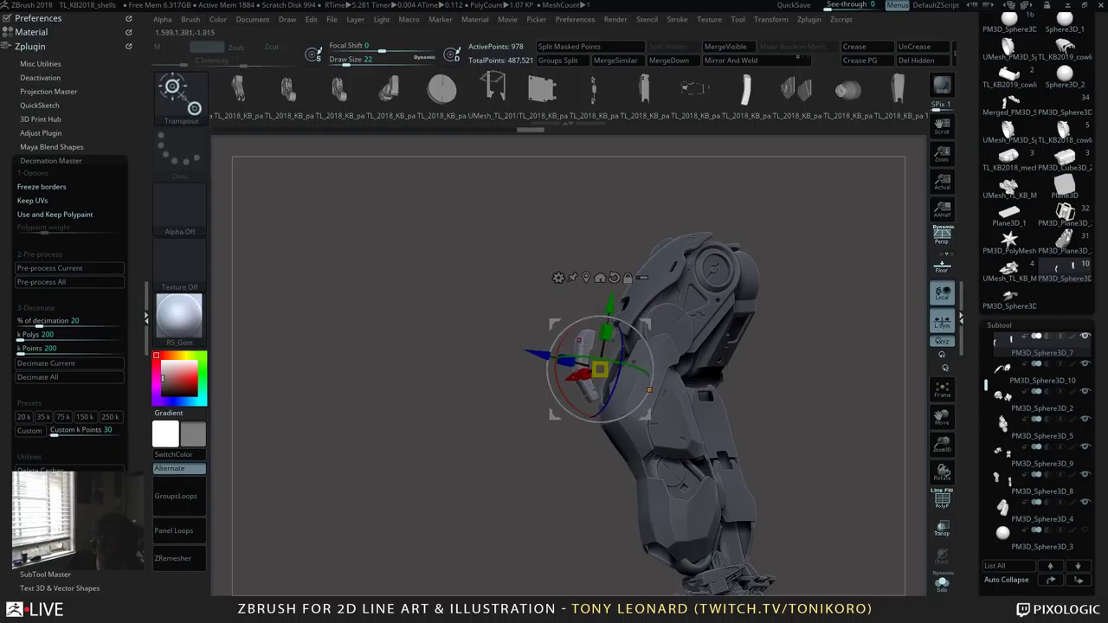
pyautogui.moveTo(539, 354); pyautogui.dragTo(554, 360)
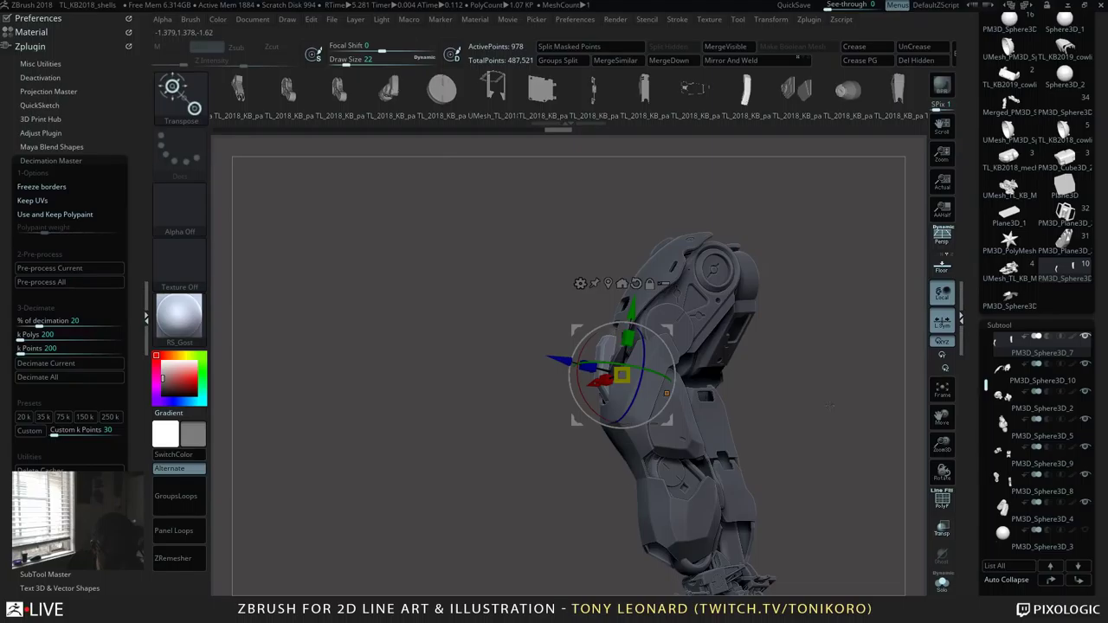
pyautogui.moveTo(745, 415); pyautogui.dragTo(783, 414)
pyautogui.moveTo(598, 364); pyautogui.dragTo(595, 365)
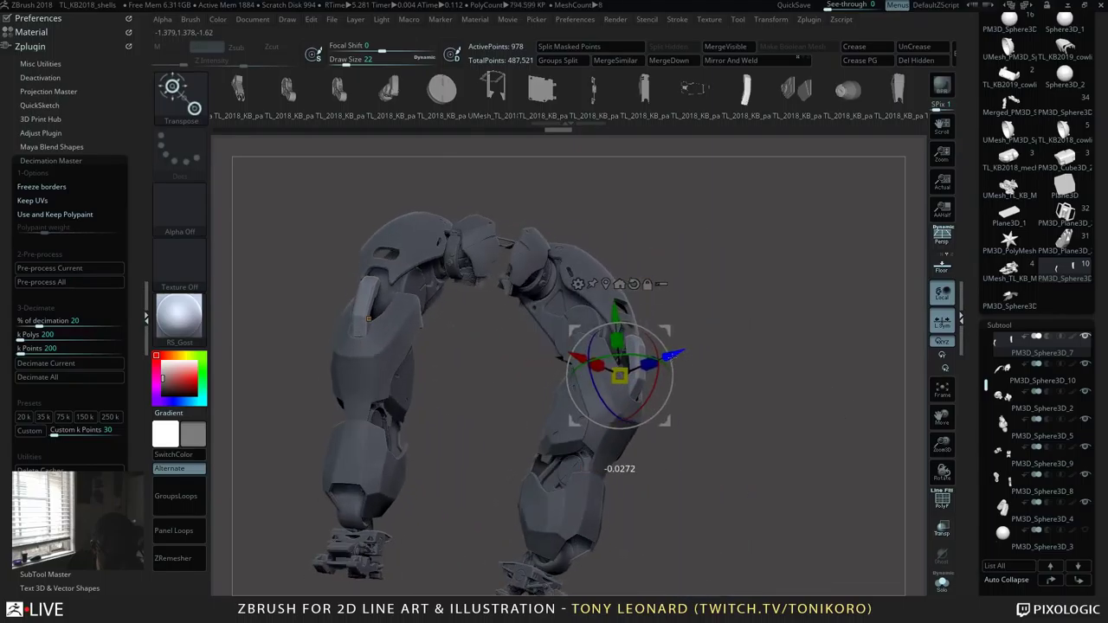
pyautogui.moveTo(779, 509); pyautogui.dragTo(870, 406)
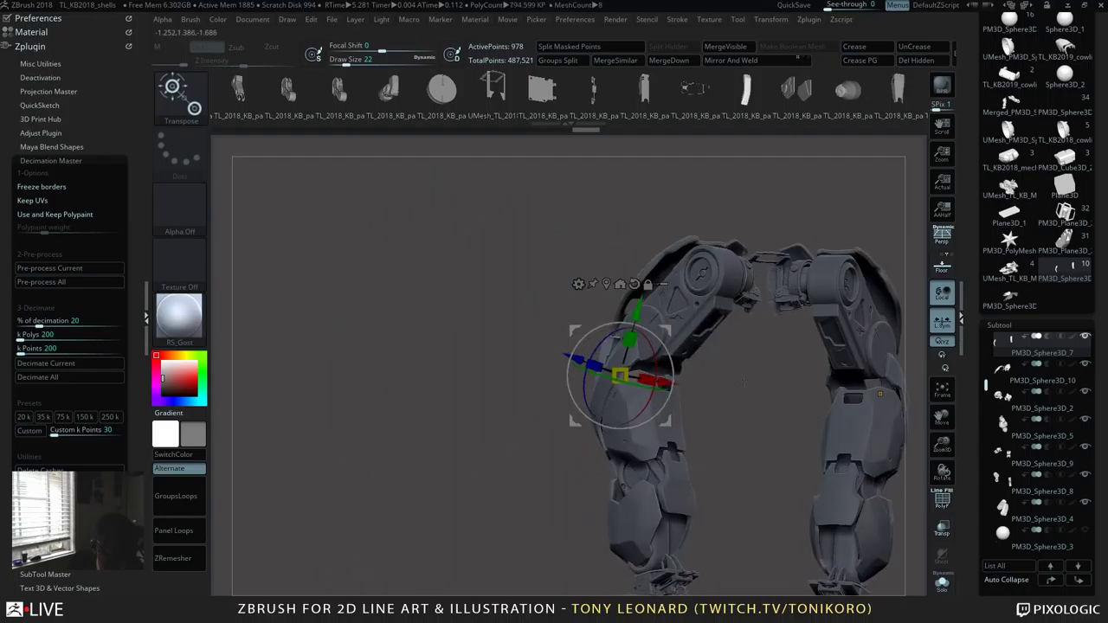
pyautogui.moveTo(743, 381); pyautogui.dragTo(697, 350)
pyautogui.press('Tab')
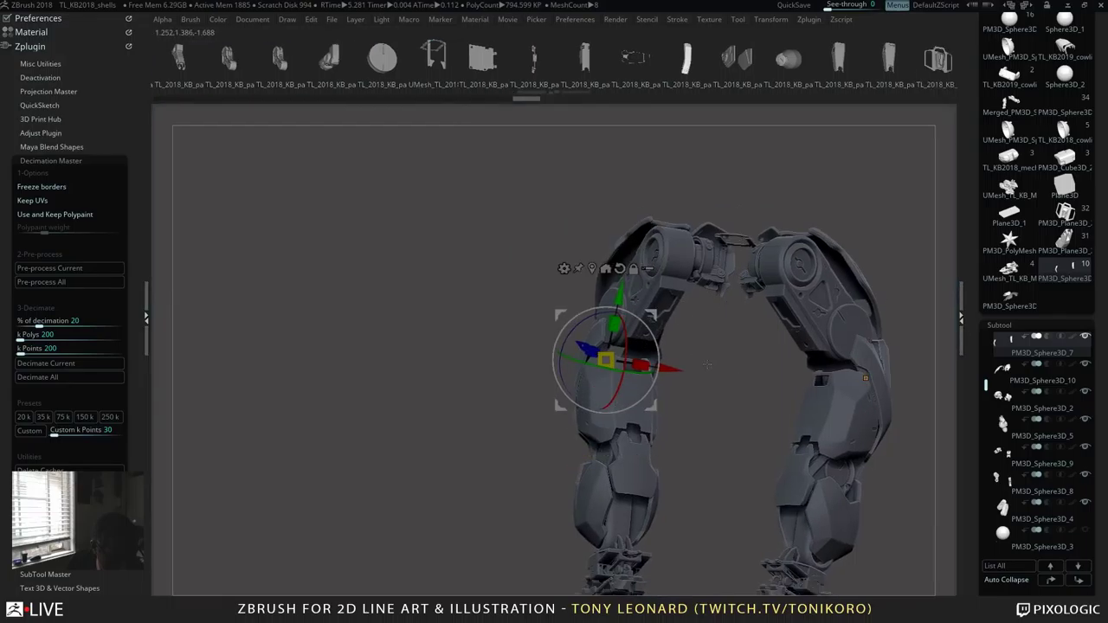
pyautogui.press('Tab')
pyautogui.press('q')
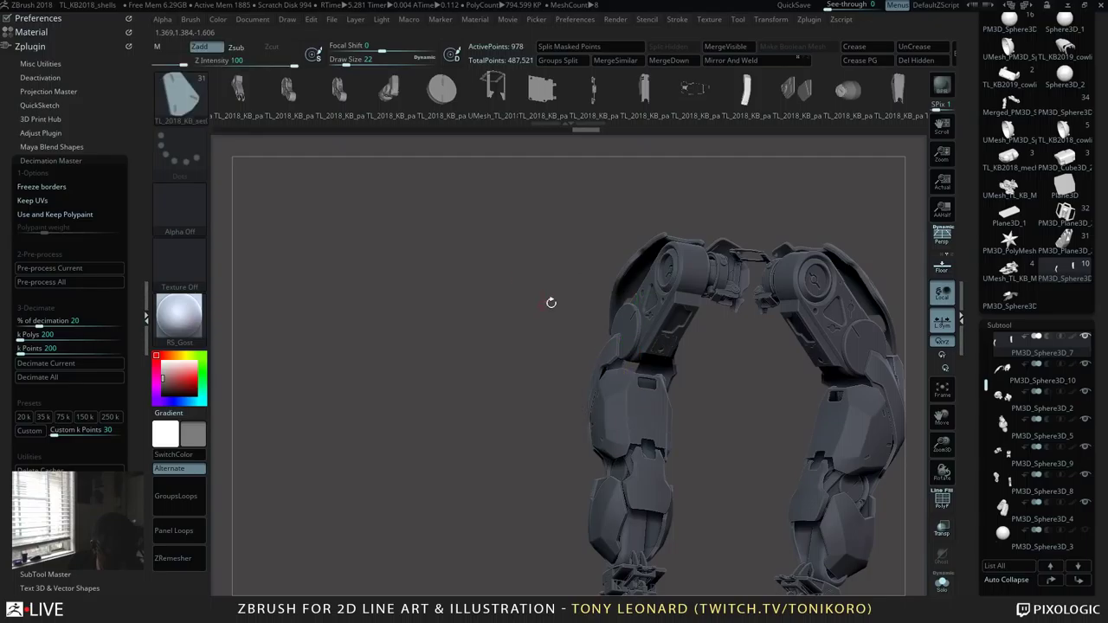
# Step: Select the ankle part's subtool and rotate the boxy ankle piece about half a turn
pyautogui.moveTo(741, 414); pyautogui.dragTo(676, 407)
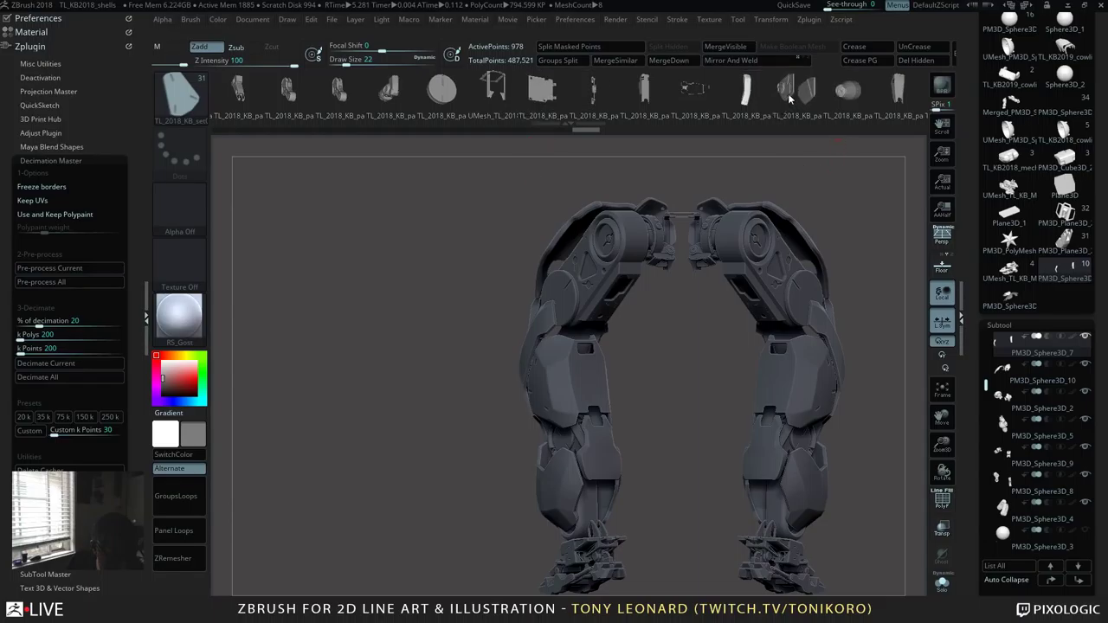
pyautogui.moveTo(691, 383); pyautogui.dragTo(662, 438)
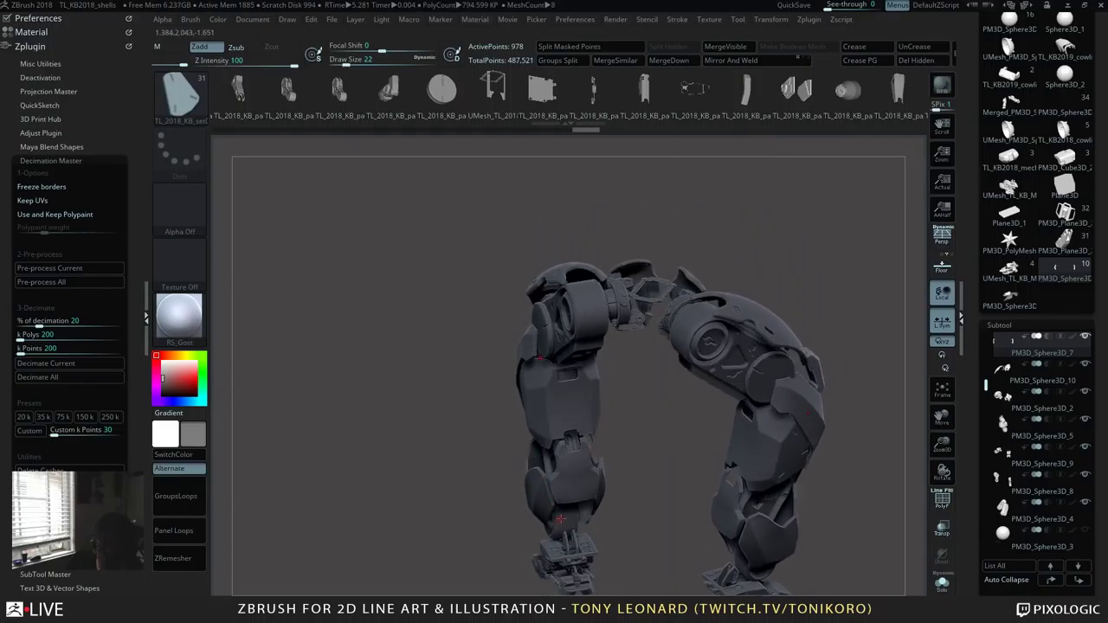
pyautogui.keyDown('alt'); pyautogui.click(561, 519); pyautogui.keyUp('alt')
pyautogui.moveTo(638, 505); pyautogui.dragTo(640, 539)
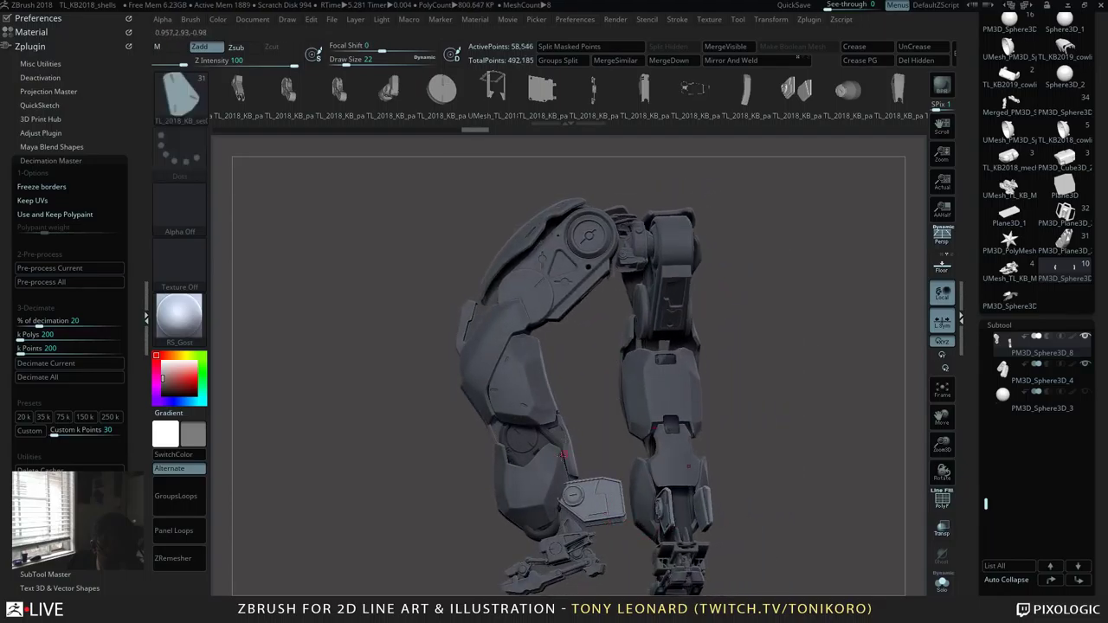
pyautogui.press('w')
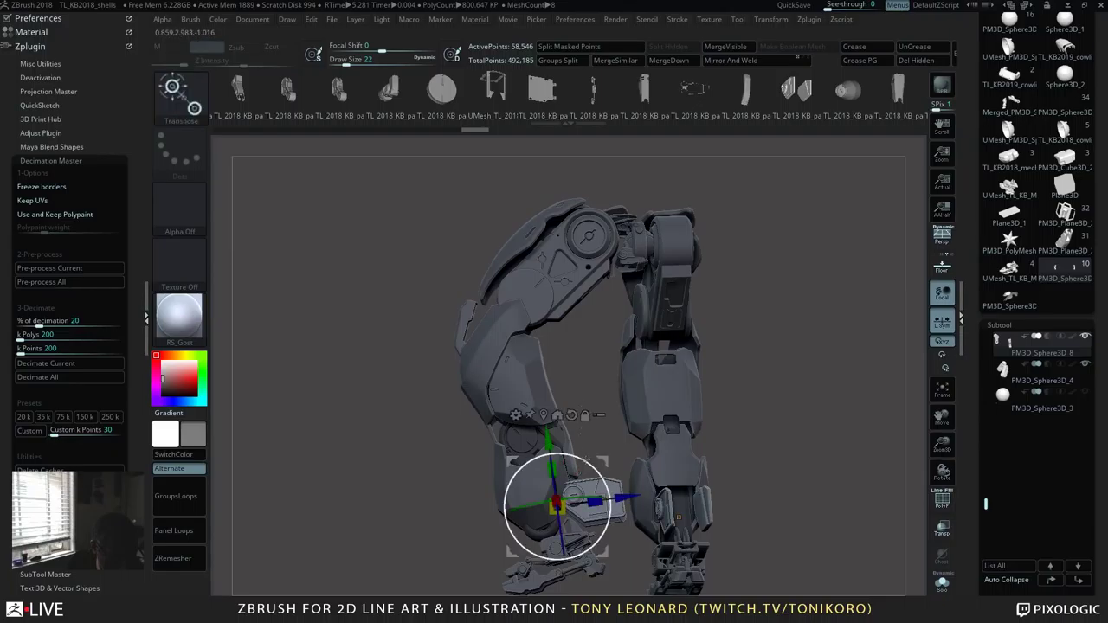
pyautogui.moveTo(610, 506); pyautogui.dragTo(506, 510)
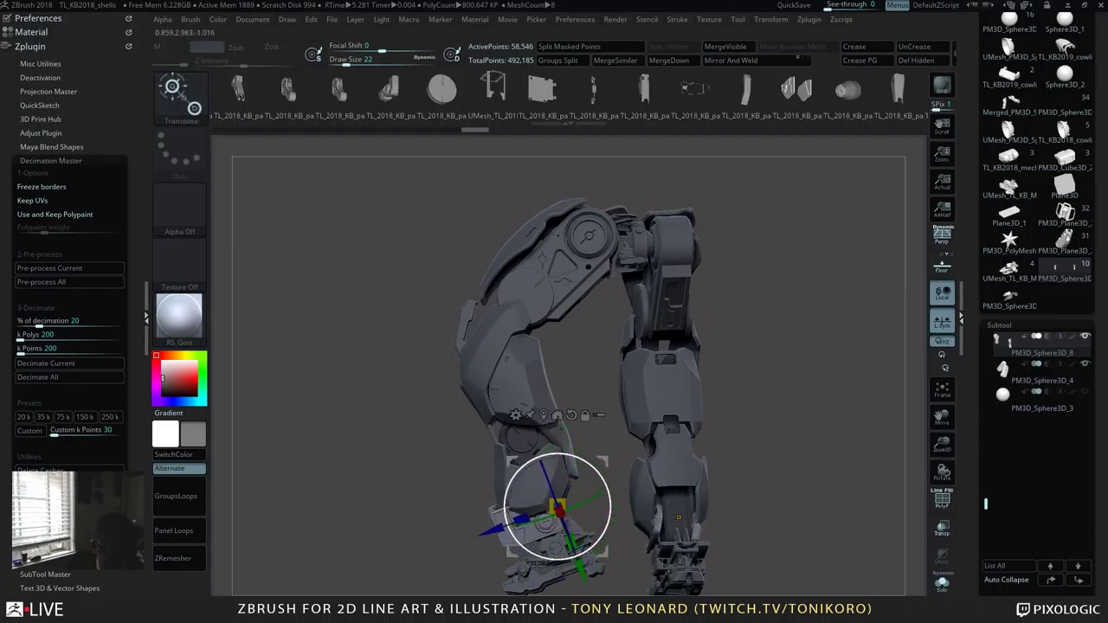
pyautogui.moveTo(679, 517); pyautogui.dragTo(691, 520)
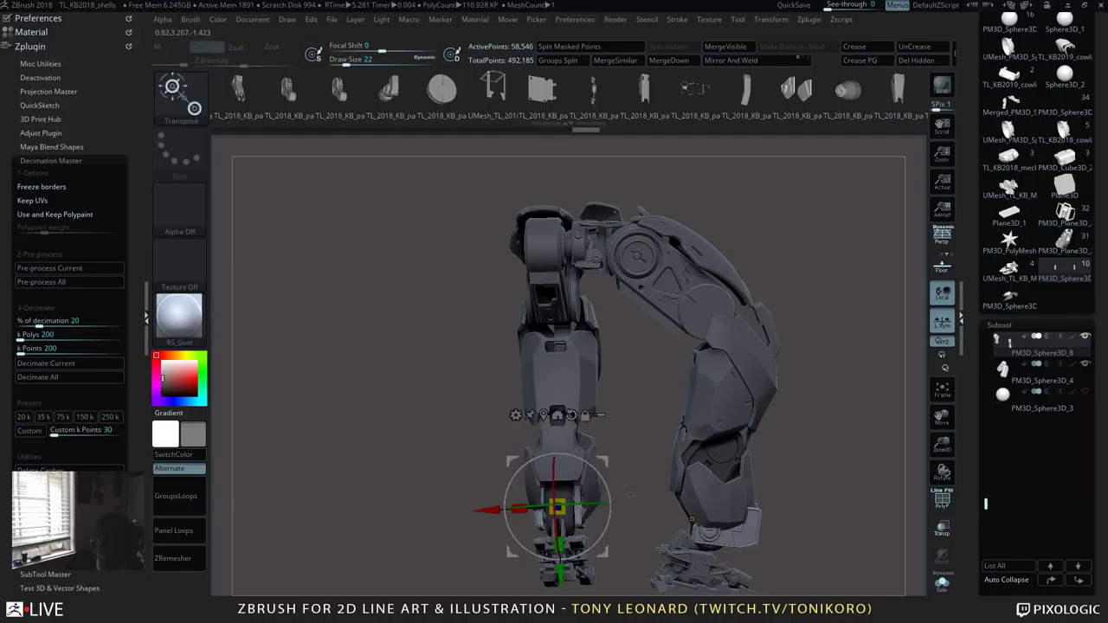
pyautogui.moveTo(692, 519); pyautogui.dragTo(735, 498)
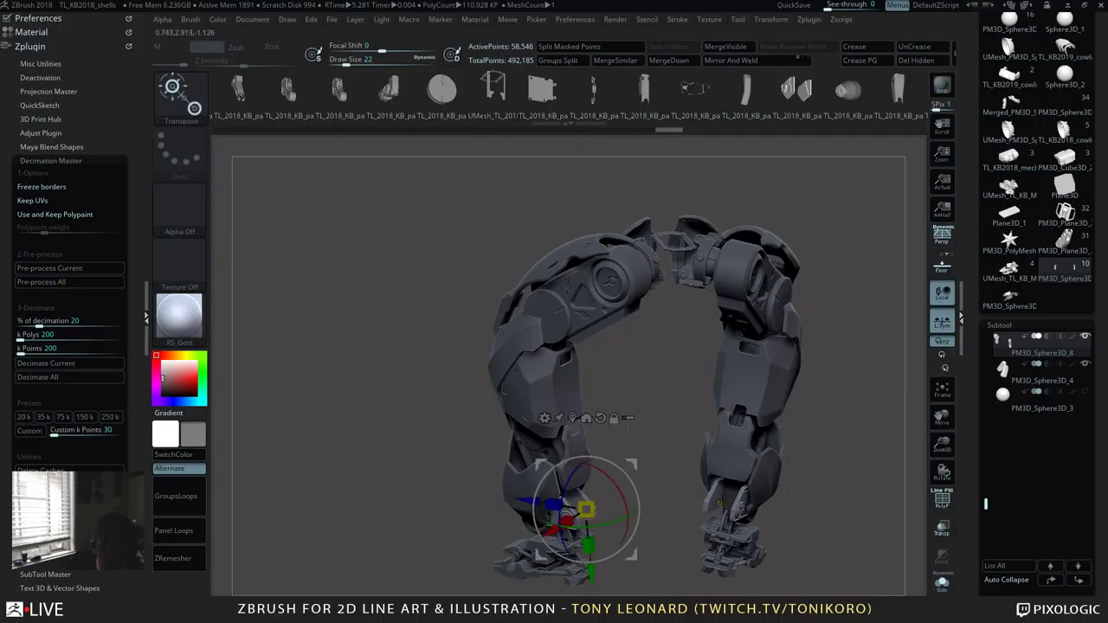
pyautogui.press('q')
# Step: Turn the legs to a three-quarter view and split the masked piece into a new subtool
pyautogui.moveTo(641, 485); pyautogui.dragTo(812, 305)
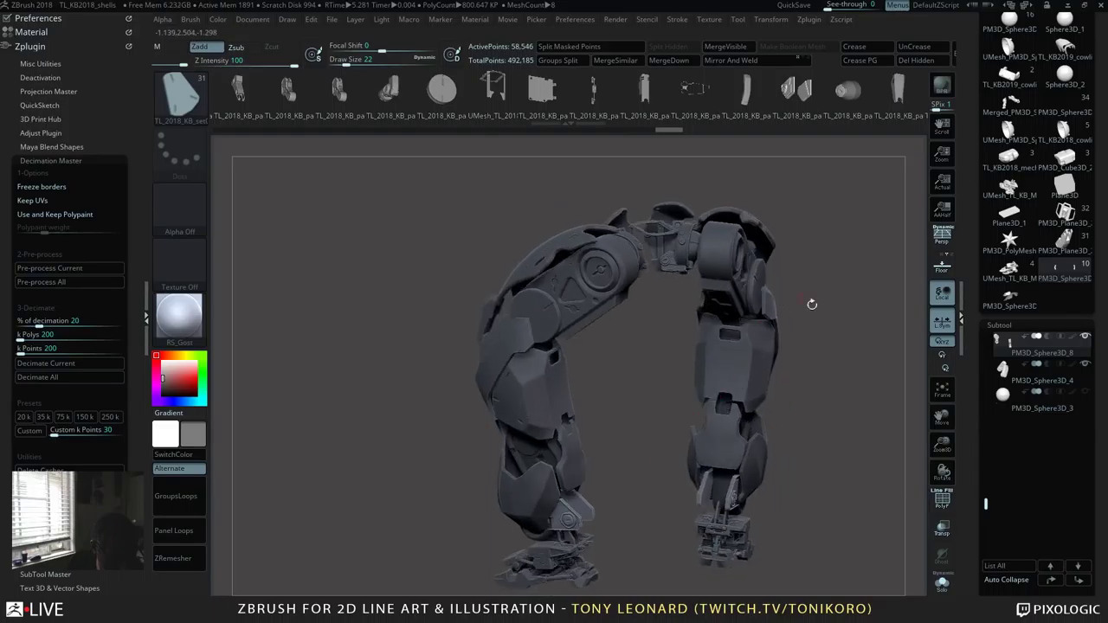
pyautogui.moveTo(820, 506); pyautogui.dragTo(811, 410)
pyautogui.click(569, 46)
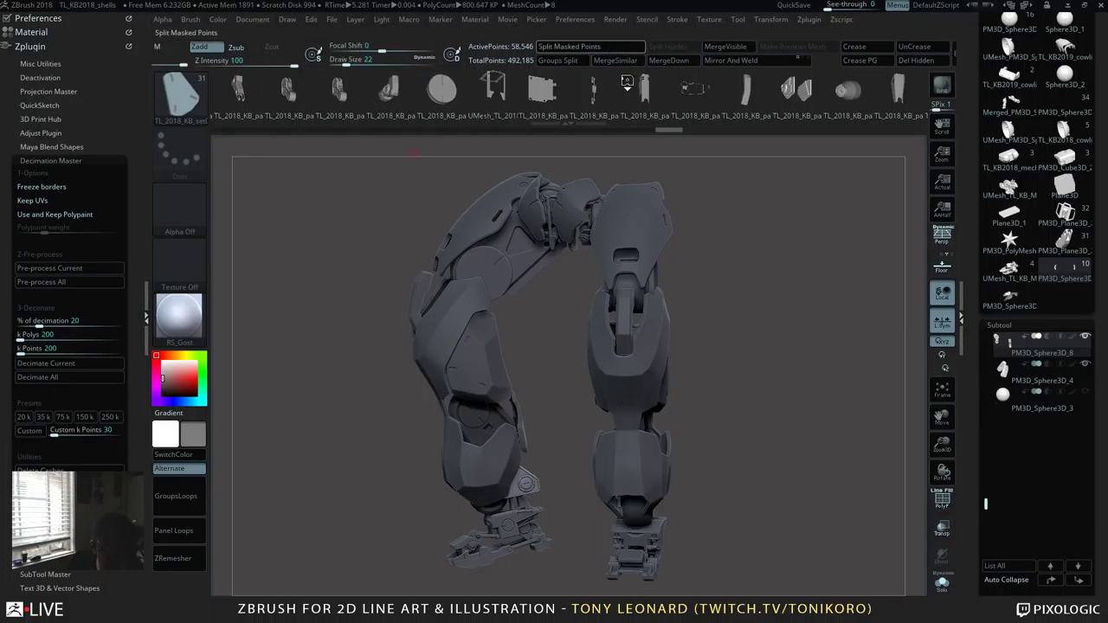
# Step: Send the model to KeyShot from the render settings, dismissing the import error and rendering again
pyautogui.click(42, 49)
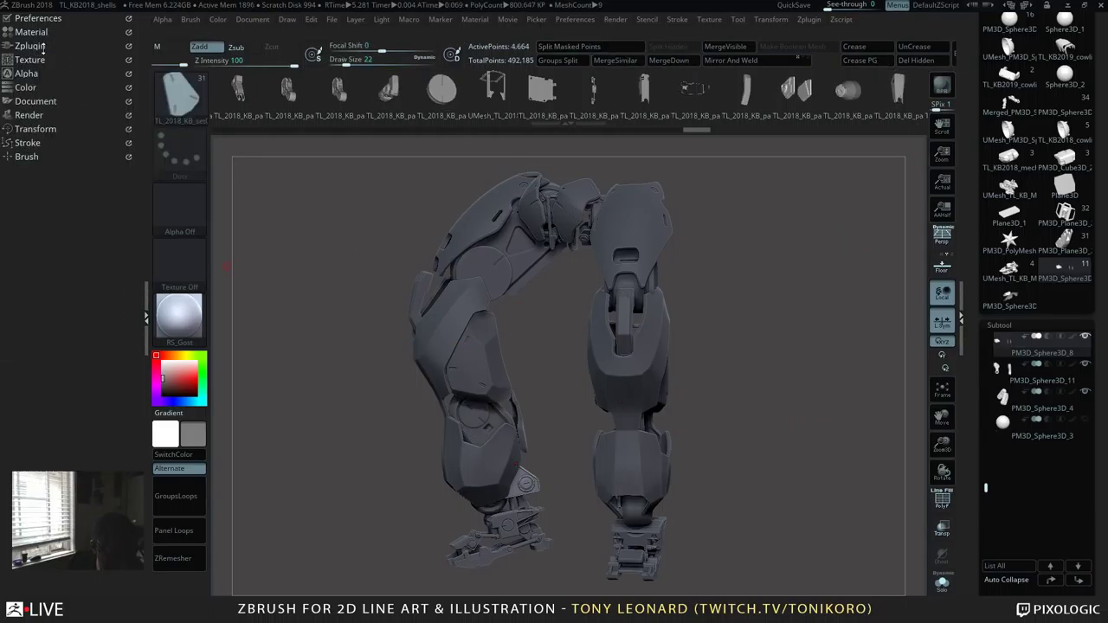
pyautogui.click(34, 115)
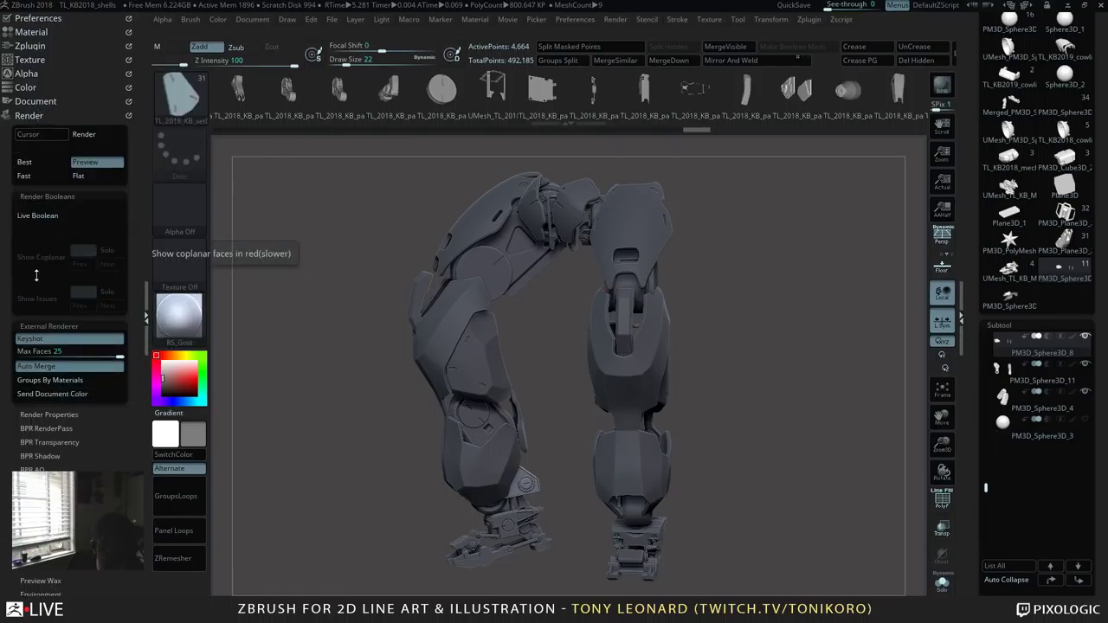
pyautogui.click(942, 84)
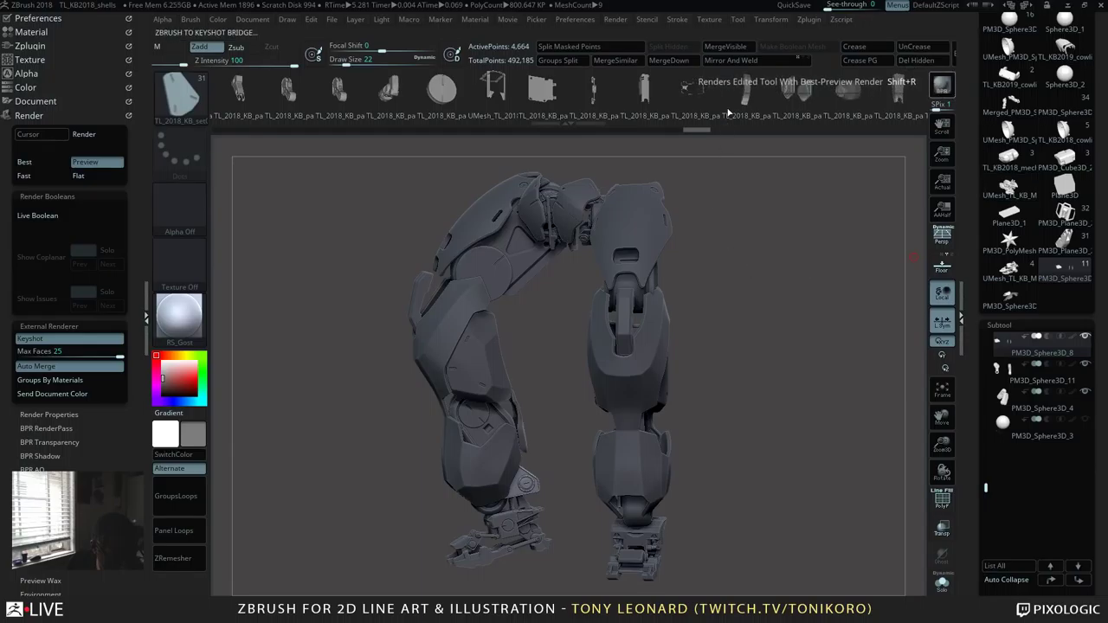
pyautogui.hotkey('alt', 'Tab')
pyautogui.hotkey('alt', 'Tab')
pyautogui.hotkey('alt', 'Tab')
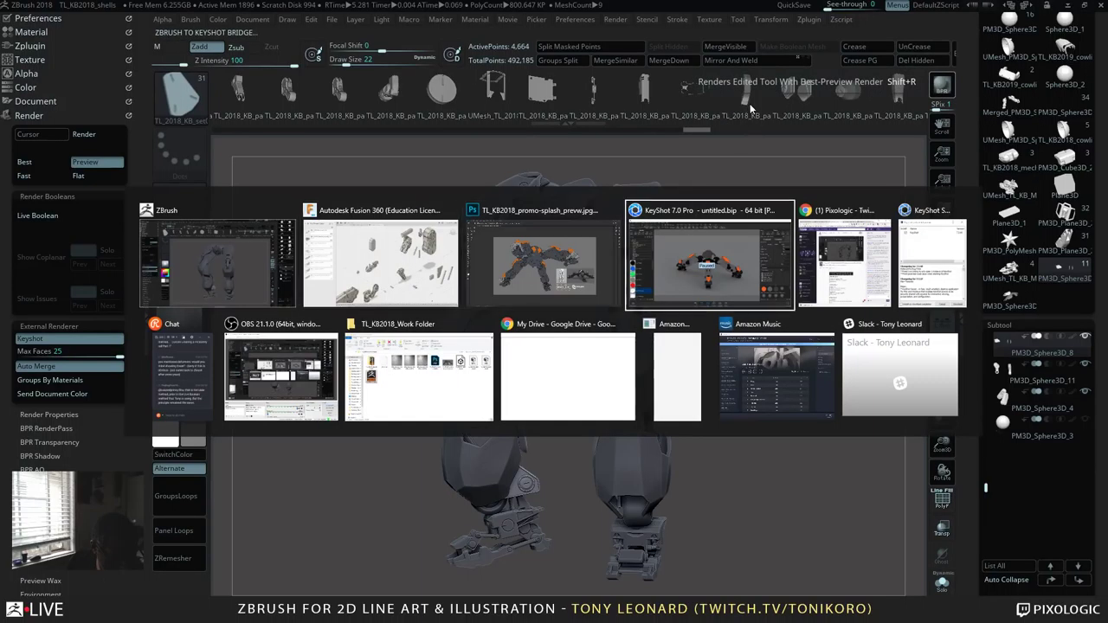
pyautogui.press('Return')
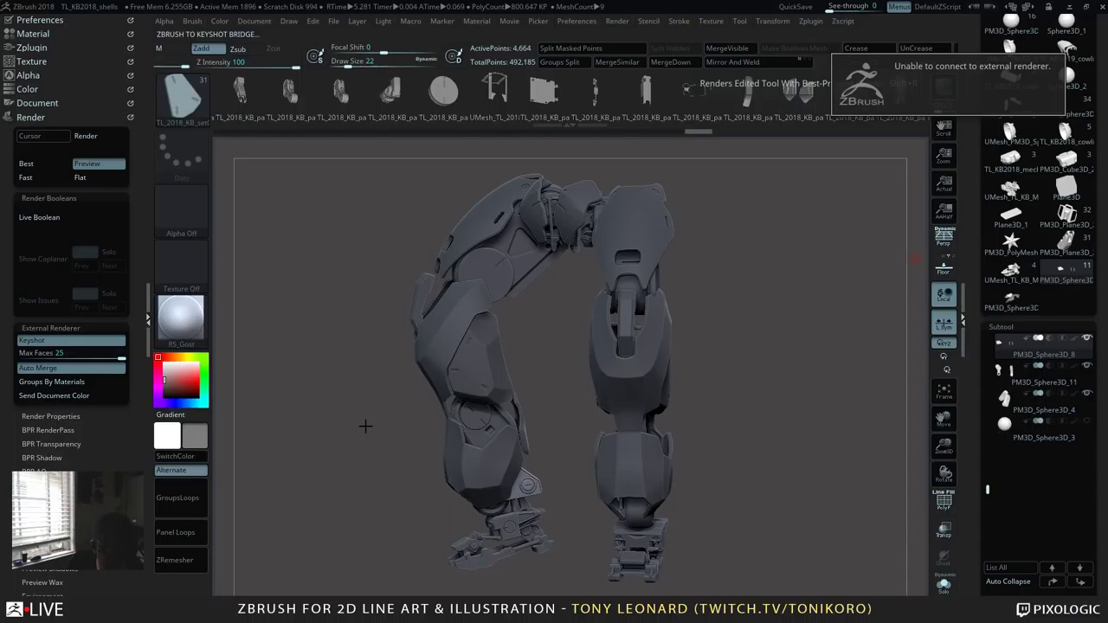
pyautogui.click(961, 84)
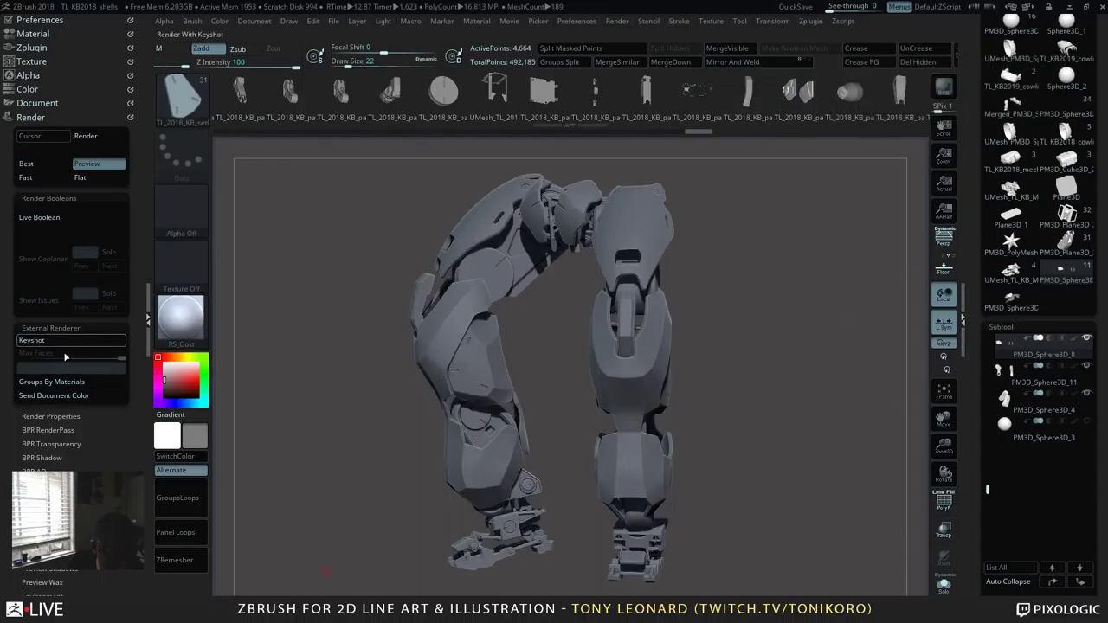
# Step: Bring the KeyShot window to the front
pyautogui.hotkey('alt', 'Tab')
pyautogui.hotkey('alt', 'Tab')
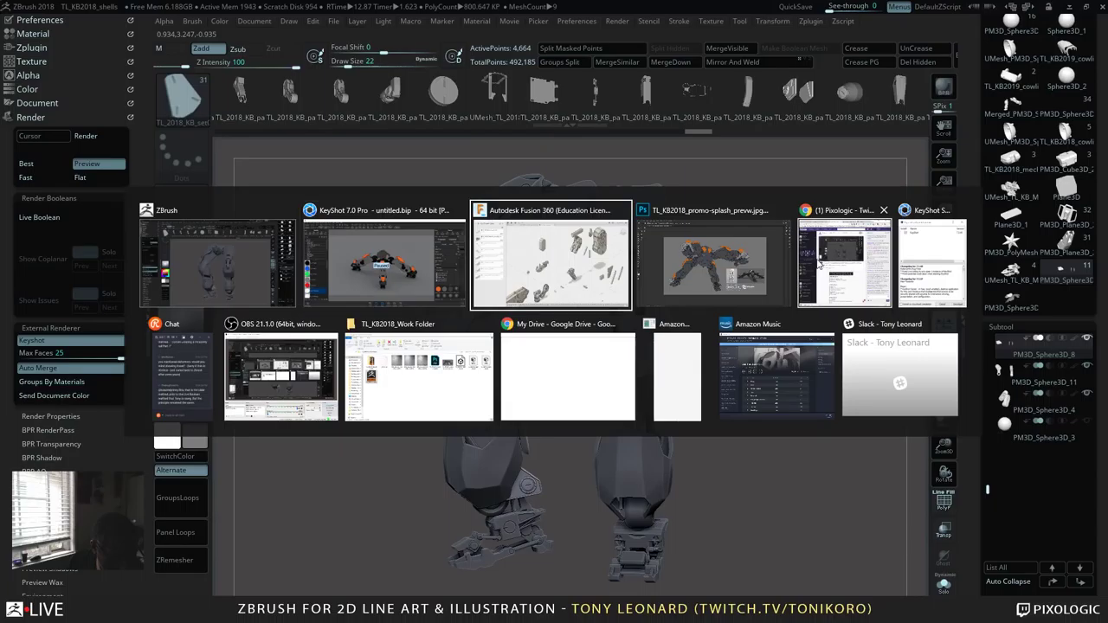
pyautogui.hotkey('alt', 'Tab')
pyautogui.hotkey('alt', 'Tab')
pyautogui.hotkey('alt', 'Tab')
pyautogui.hotkey('alt', 'Tab')
pyautogui.hotkey('alt', 'Tab')
pyautogui.hotkey('alt', 'Tab')
pyautogui.hotkey('alt', 'Tab')
pyautogui.hotkey('alt', 'Tab')
pyautogui.hotkey('alt', 'Tab')
pyautogui.hotkey('alt', 'Tab')
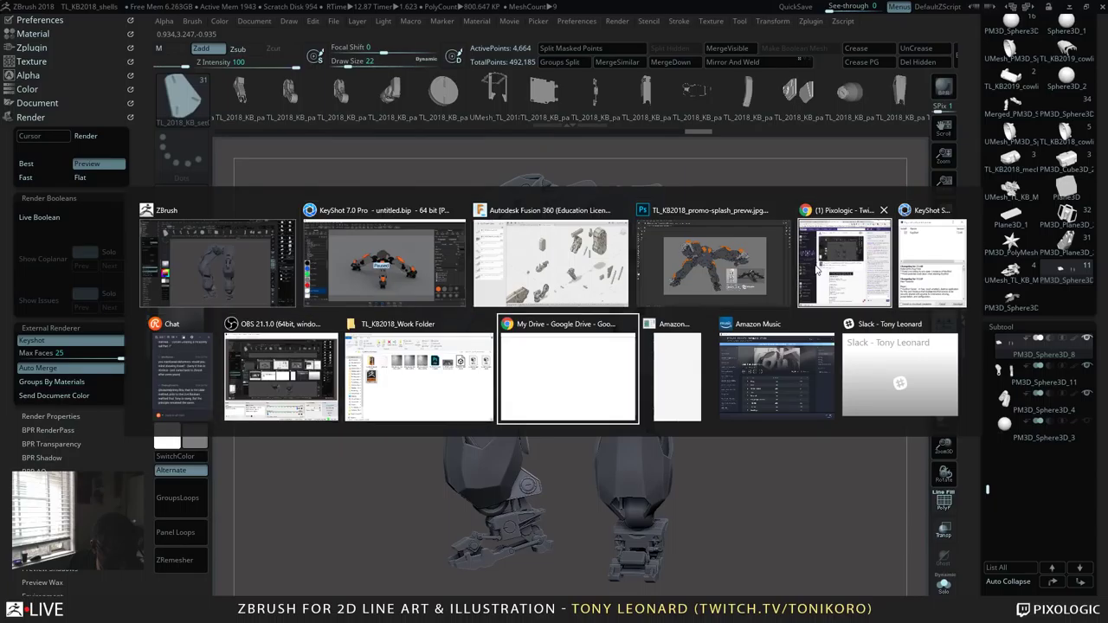
pyautogui.hotkey('alt', 'Tab')
pyautogui.hotkey('alt', 'Tab')
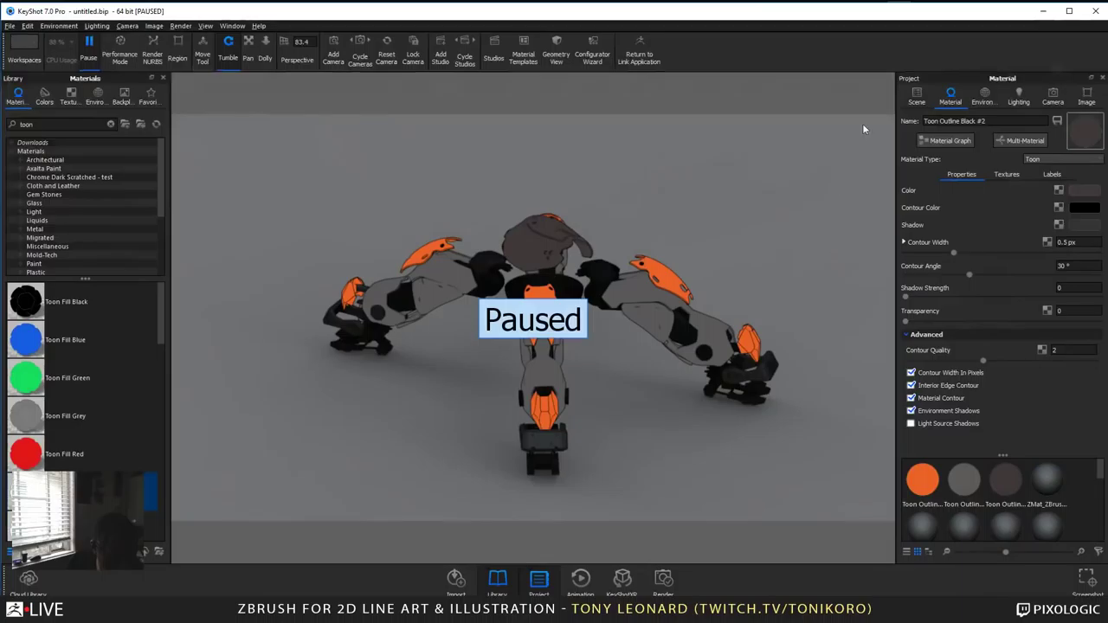
# Step: Resume KeyShot's live render, return to ZBrush and press Shift+R to send the legs over
pyautogui.click(89, 50)
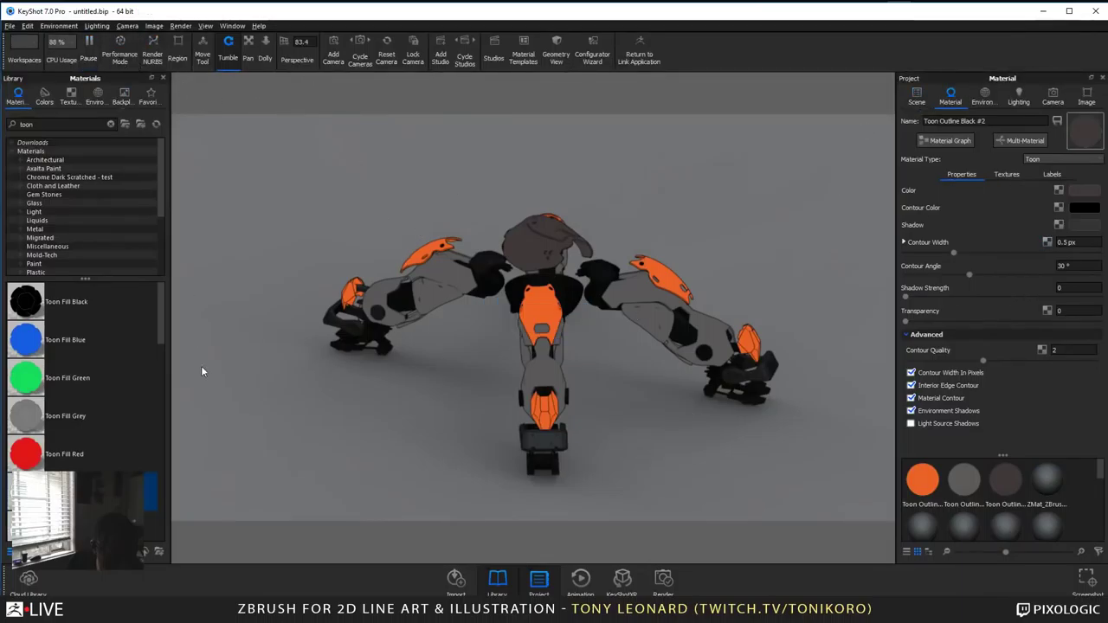
pyautogui.hotkey('alt', 'Tab')
pyautogui.hotkey('alt', 'Tab')
pyautogui.hotkey('alt', 'Tab')
pyautogui.hotkey('alt', 'Tab')
pyautogui.hotkey('alt', 'Tab')
pyautogui.hotkey('alt', 'Tab')
pyautogui.hotkey('alt', 'Tab')
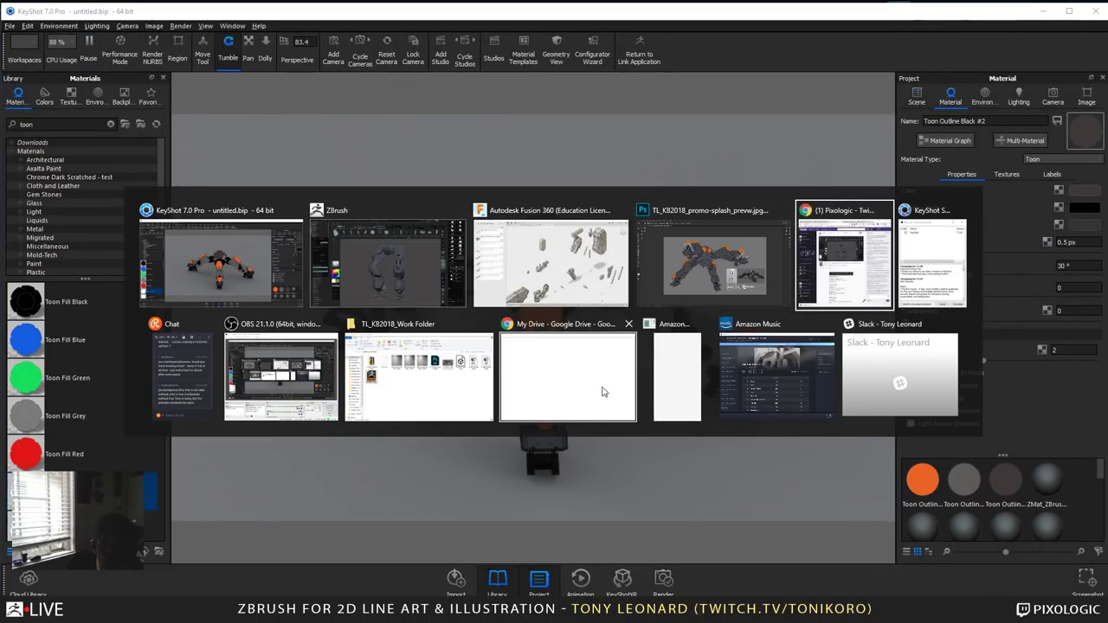
pyautogui.hotkey('alt', 'Tab')
pyautogui.hotkey('alt', 'Tab')
pyautogui.hotkey('alt', 'Tab')
pyautogui.hotkey('alt', 'Tab')
pyautogui.hotkey('alt', 'Tab')
pyautogui.hotkey('alt', 'Tab')
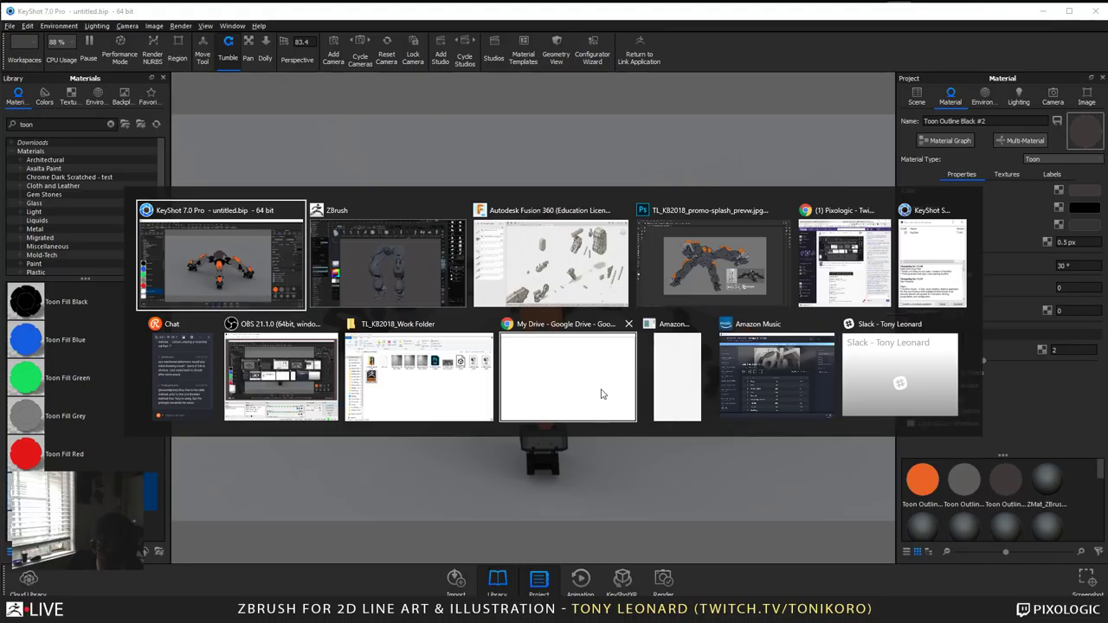
pyautogui.hotkey('alt', 'Tab')
pyautogui.hotkey('shift', 'r')
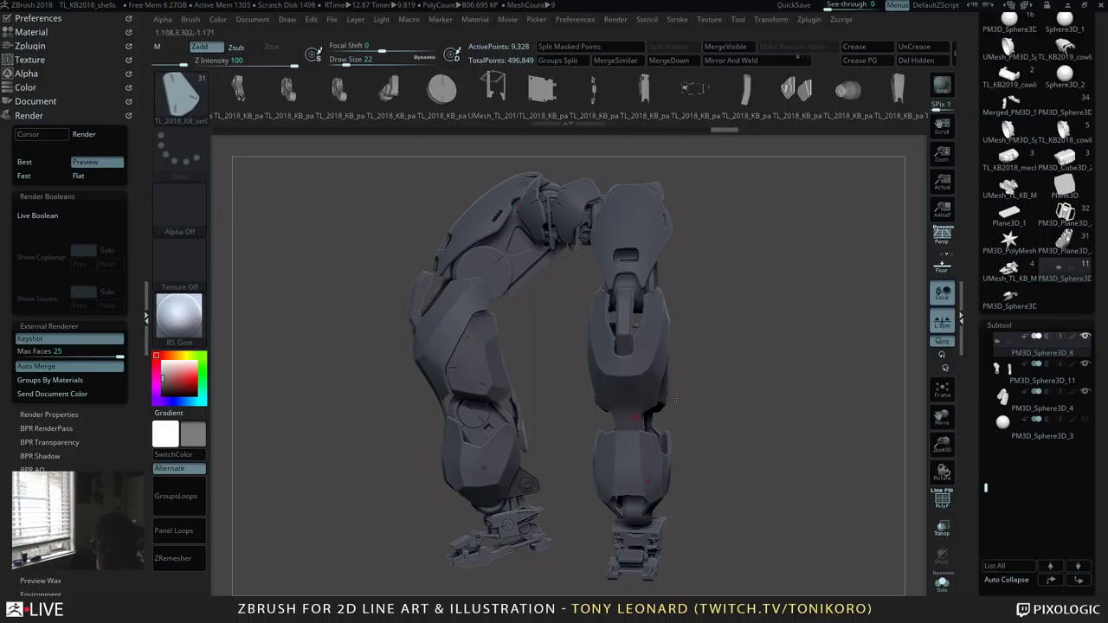
# Step: Settle the legs on a front view, then switch over to KeyShot
pyautogui.moveTo(722, 428); pyautogui.dragTo(784, 401)
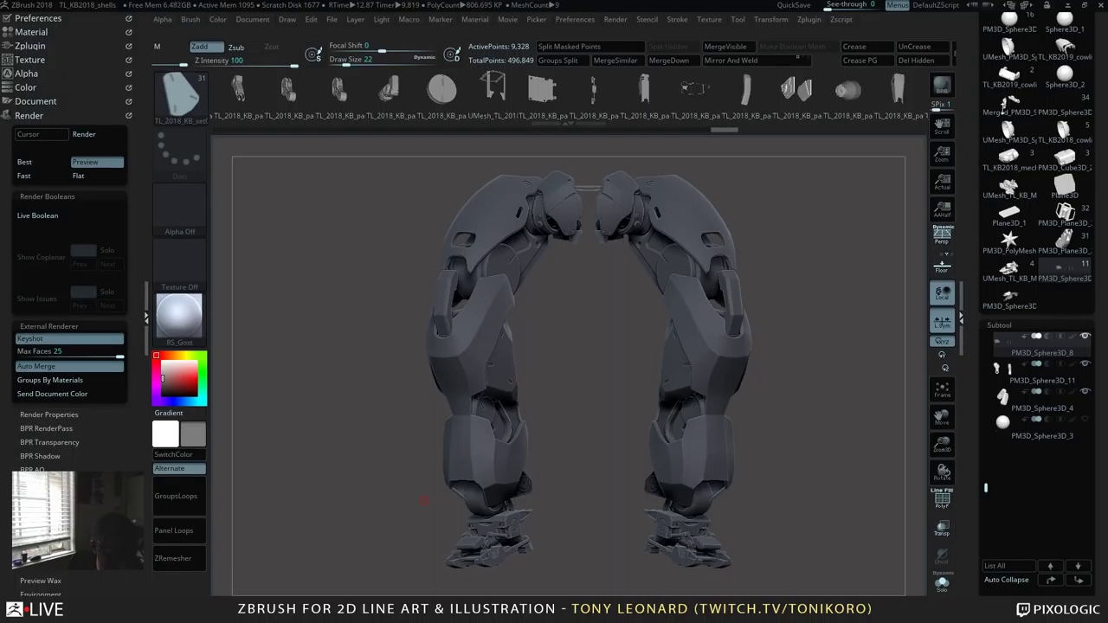
pyautogui.hotkey('alt', 'Tab')
pyautogui.hotkey('alt', 'Tab')
pyautogui.hotkey('alt', 'Tab')
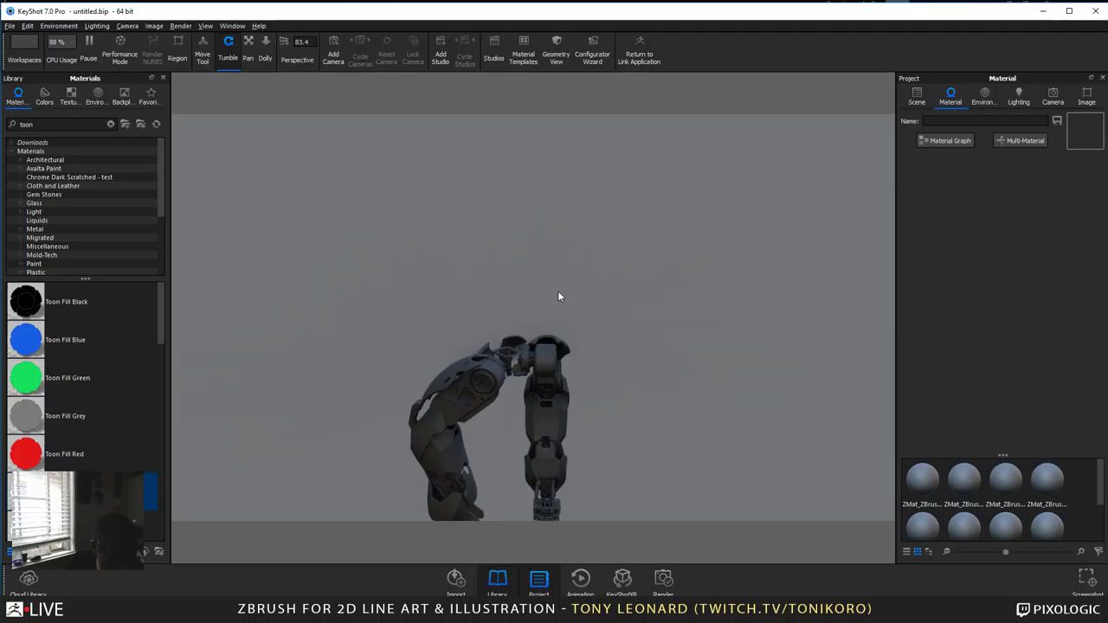
# Step: Orbit the KeyShot camera around the imported mech legs from several sides, then return to ZBrush
pyautogui.moveTo(537, 296); pyautogui.dragTo(611, 288)
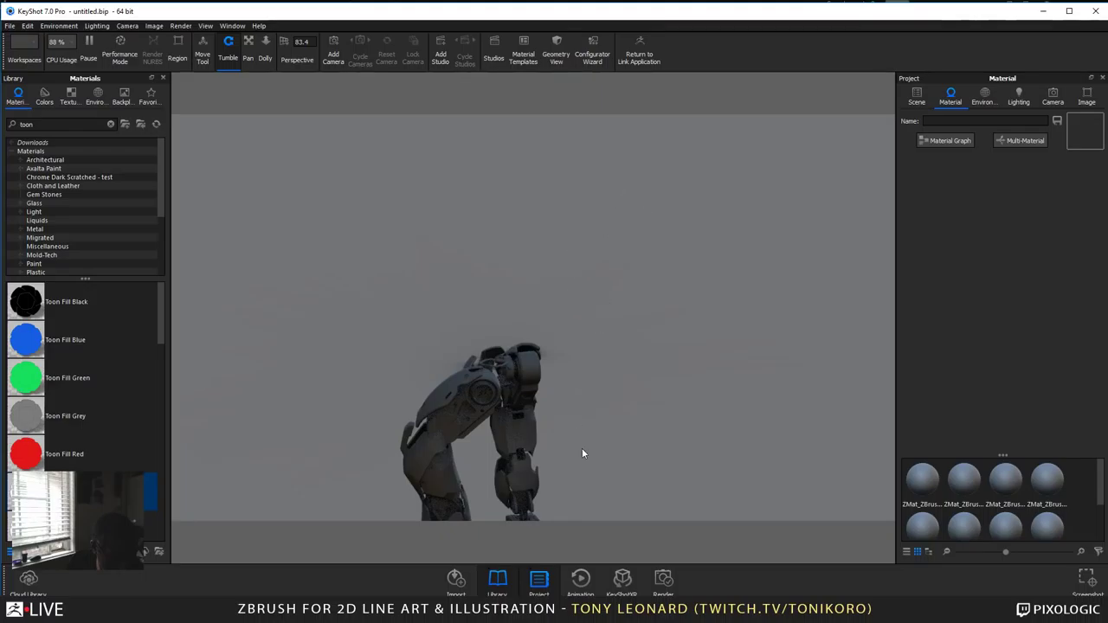
pyautogui.moveTo(621, 420); pyautogui.dragTo(618, 519)
pyautogui.moveTo(636, 395); pyautogui.dragTo(641, 234)
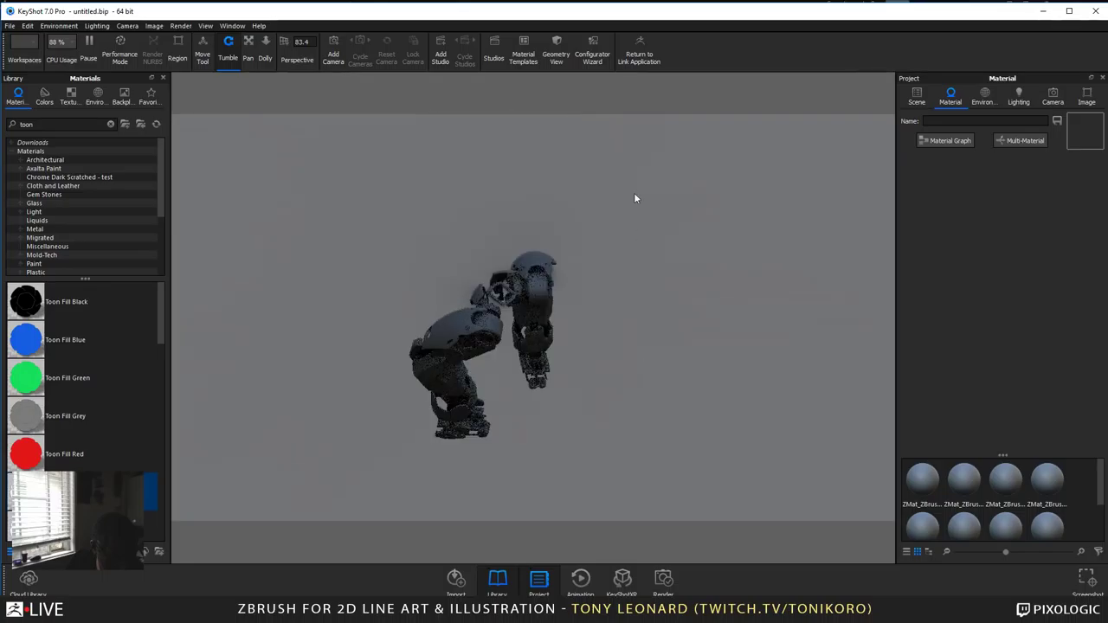
pyautogui.moveTo(635, 430); pyautogui.dragTo(556, 394)
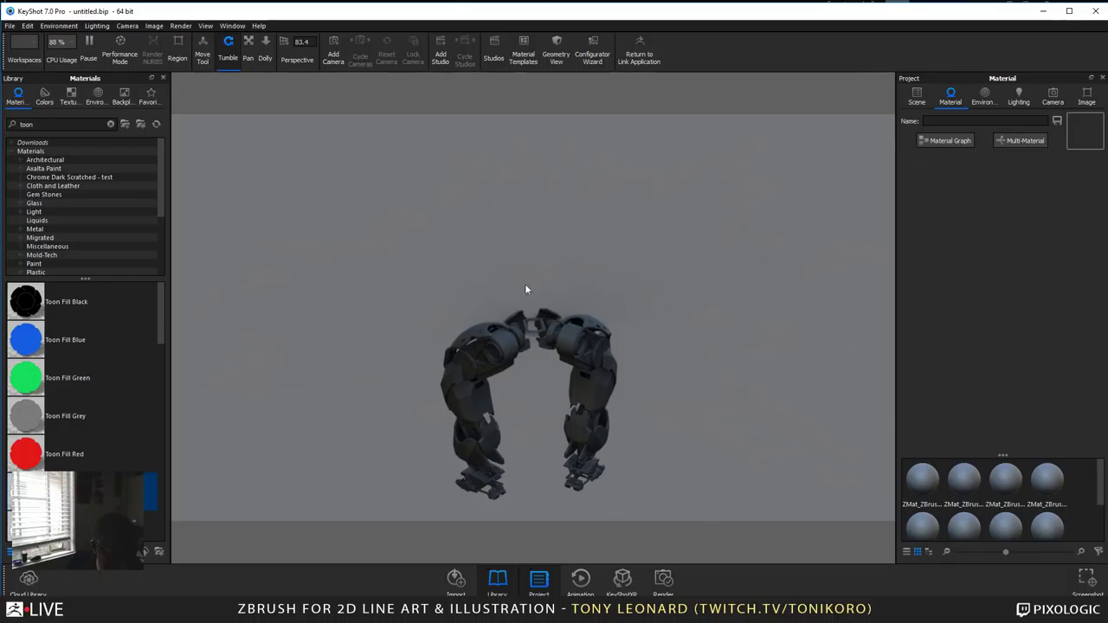
pyautogui.moveTo(446, 413); pyautogui.dragTo(632, 478)
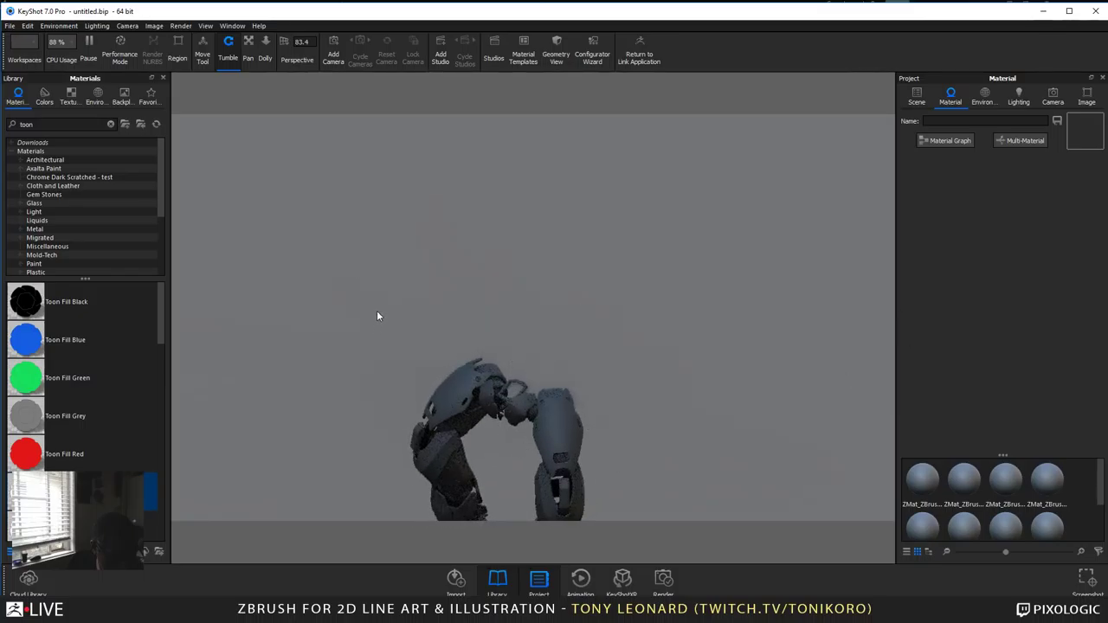
pyautogui.hotkey('alt', 'Tab')
pyautogui.hotkey('alt', 'Tab')
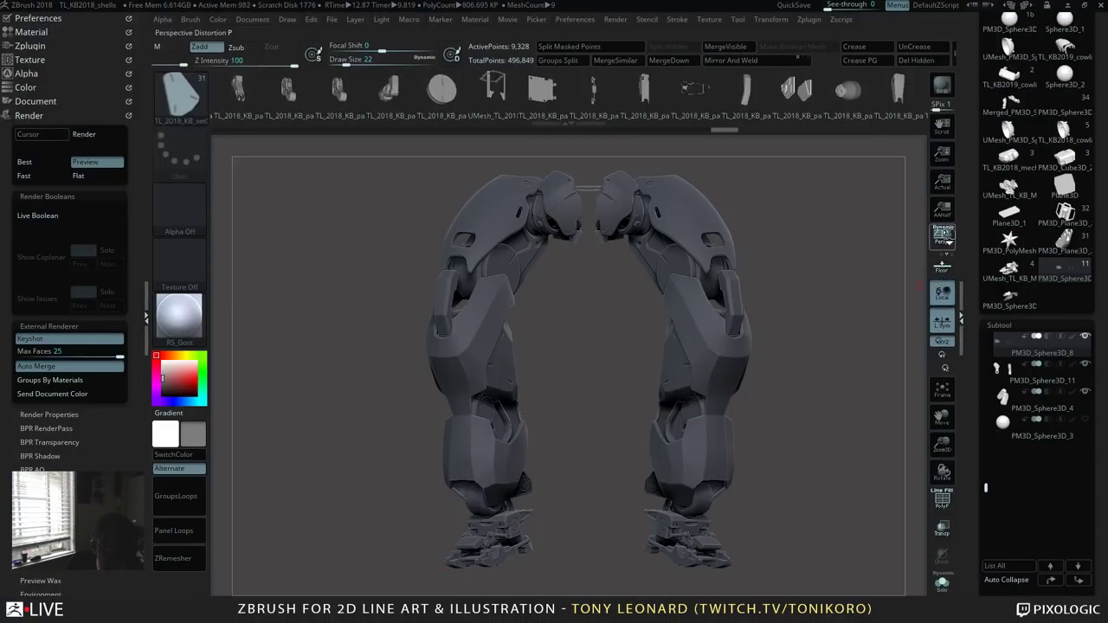
# Step: Turn on the floor grid, tilt the view over it, and resend the legs to KeyShot
pyautogui.click(944, 267)
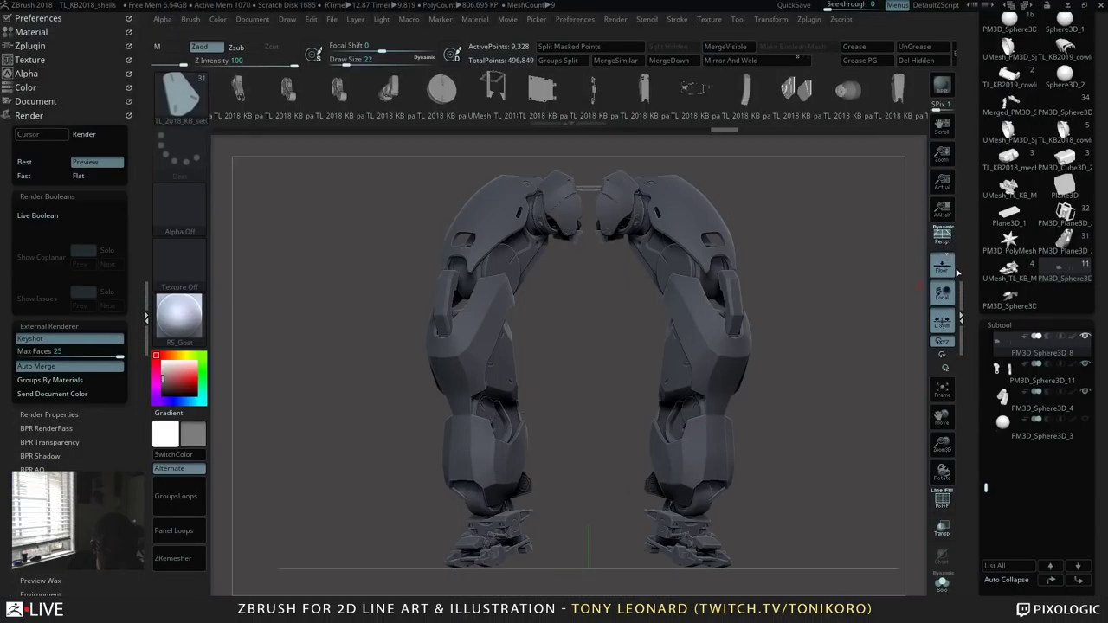
pyautogui.moveTo(806, 443); pyautogui.dragTo(780, 332)
pyautogui.hotkey('shift', 'r')
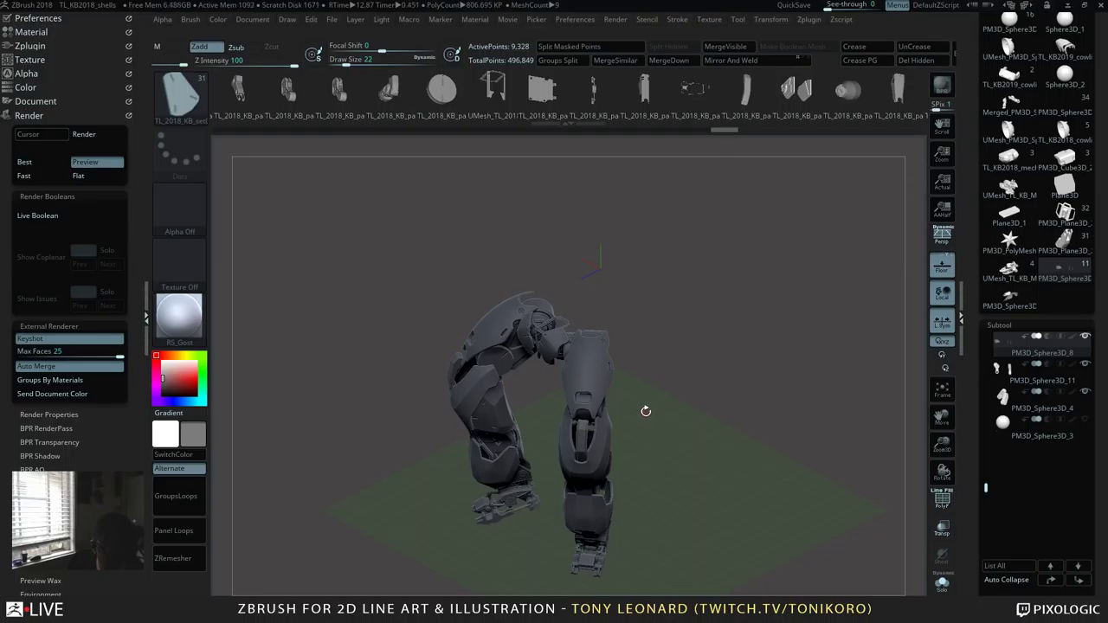
# Step: Discard the unsaved previous KeyShot scene and return to ZBrush
pyautogui.hotkey('alt', 'Tab')
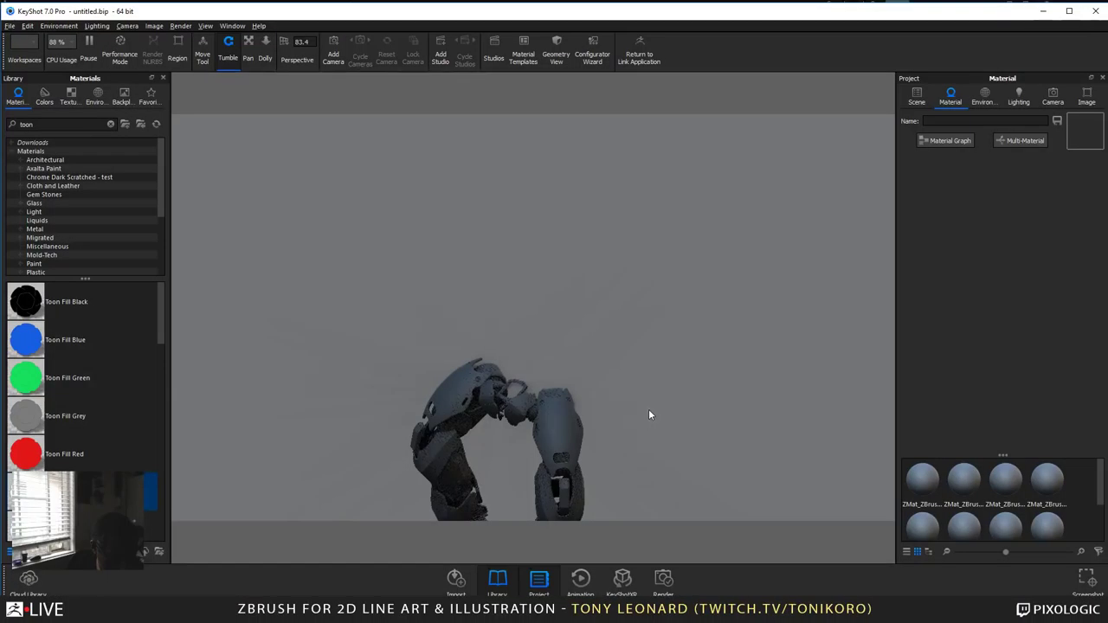
pyautogui.hotkey('alt', 'Tab')
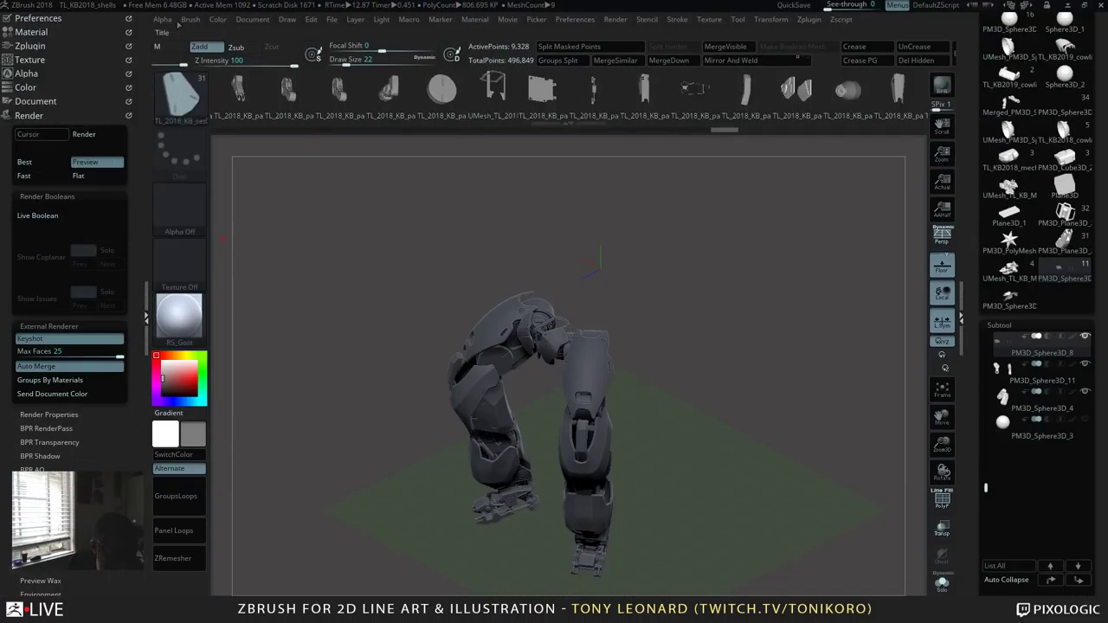
pyautogui.hotkey('alt', 'Tab')
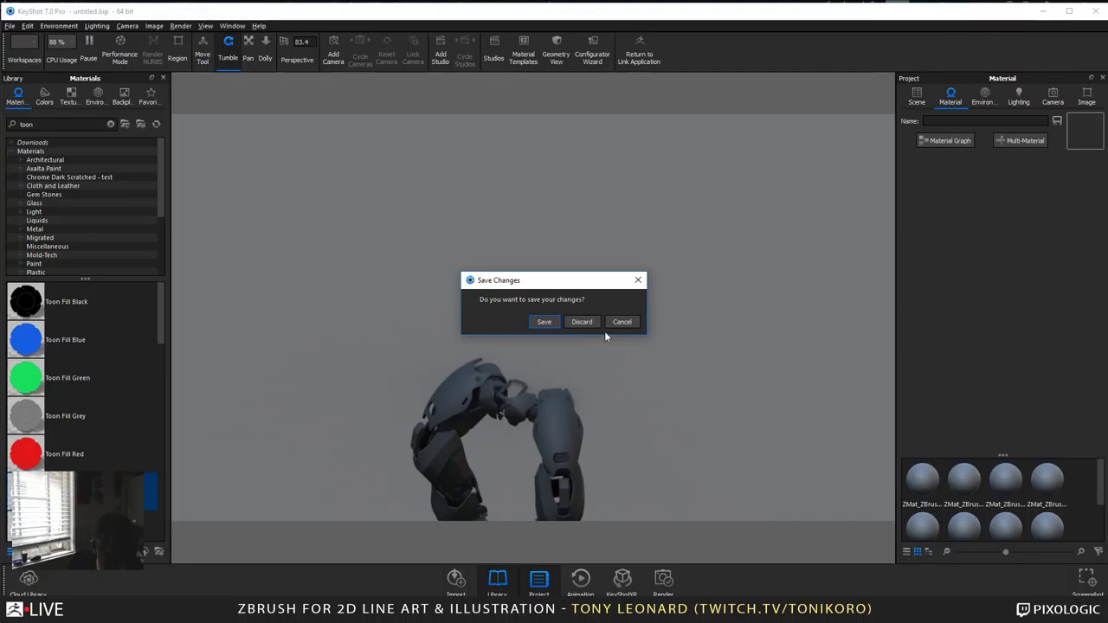
pyautogui.click(581, 322)
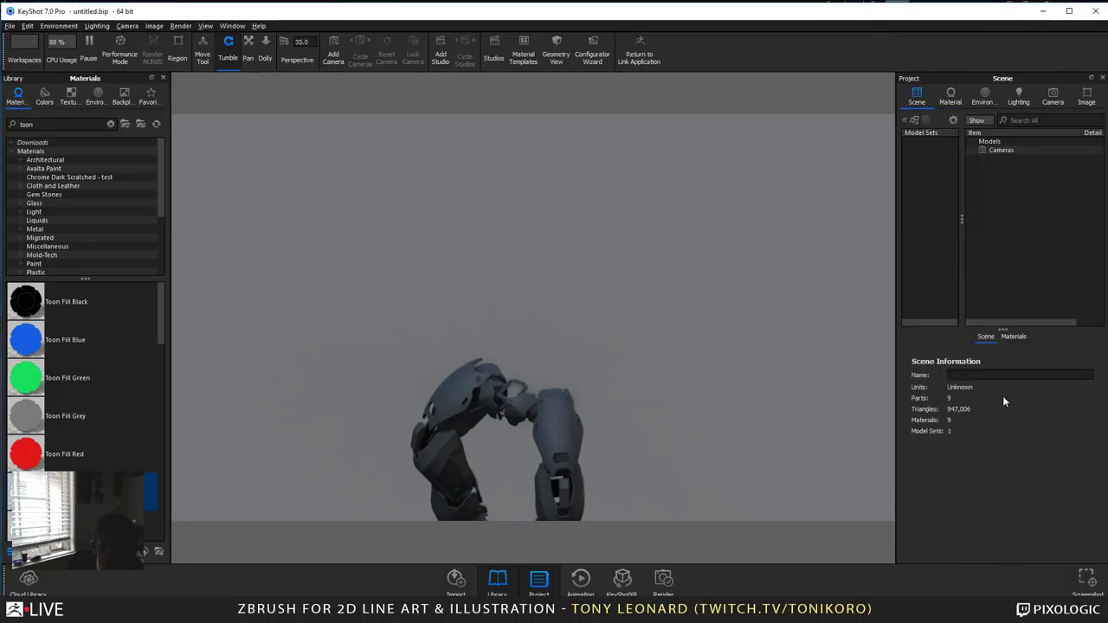
pyautogui.hotkey('alt', 'Tab')
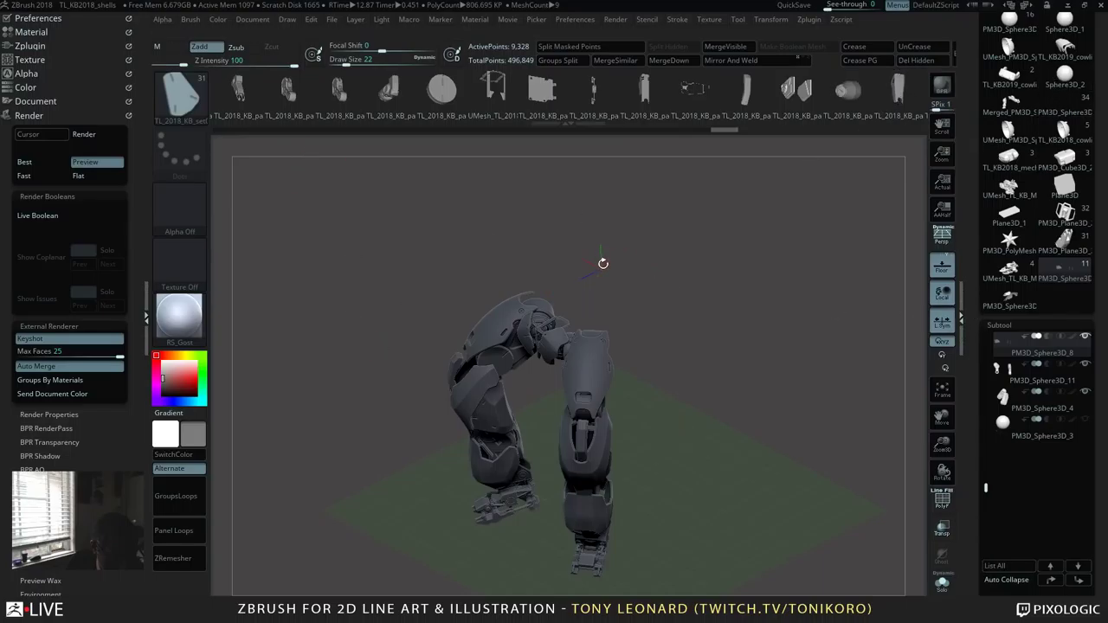
# Step: Rotate the legs to a new angle and view the resent model in KeyShot's studio scene
pyautogui.moveTo(601, 262); pyautogui.dragTo(925, 33)
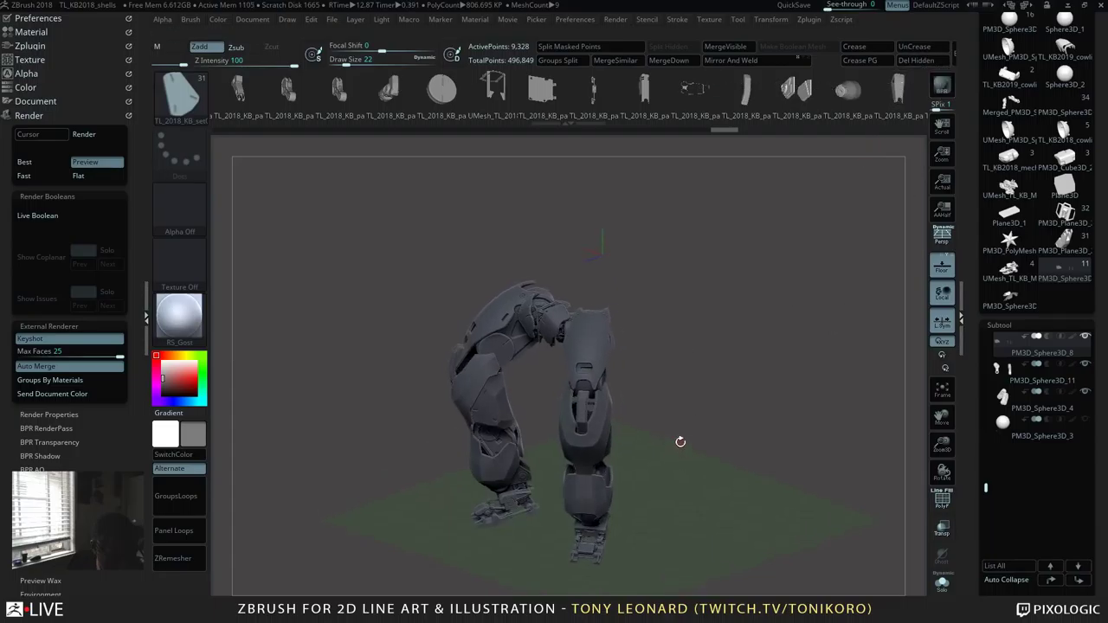
pyautogui.hotkey('alt', 'Tab')
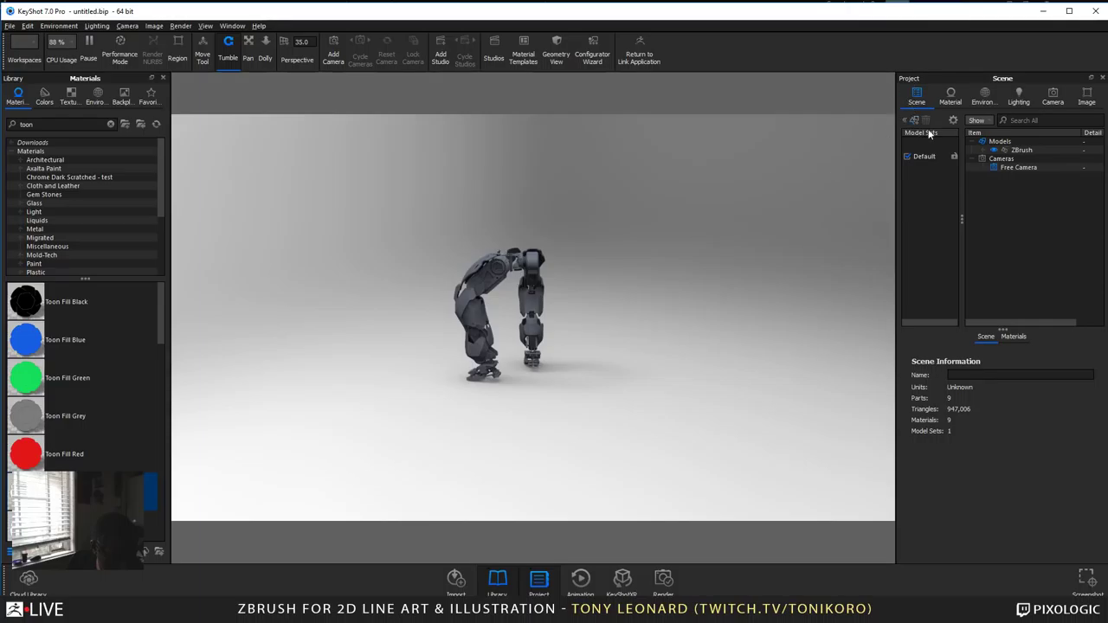
# Step: Select and expand the imported ZBrush model group to list its nine parts
pyautogui.click(1000, 141)
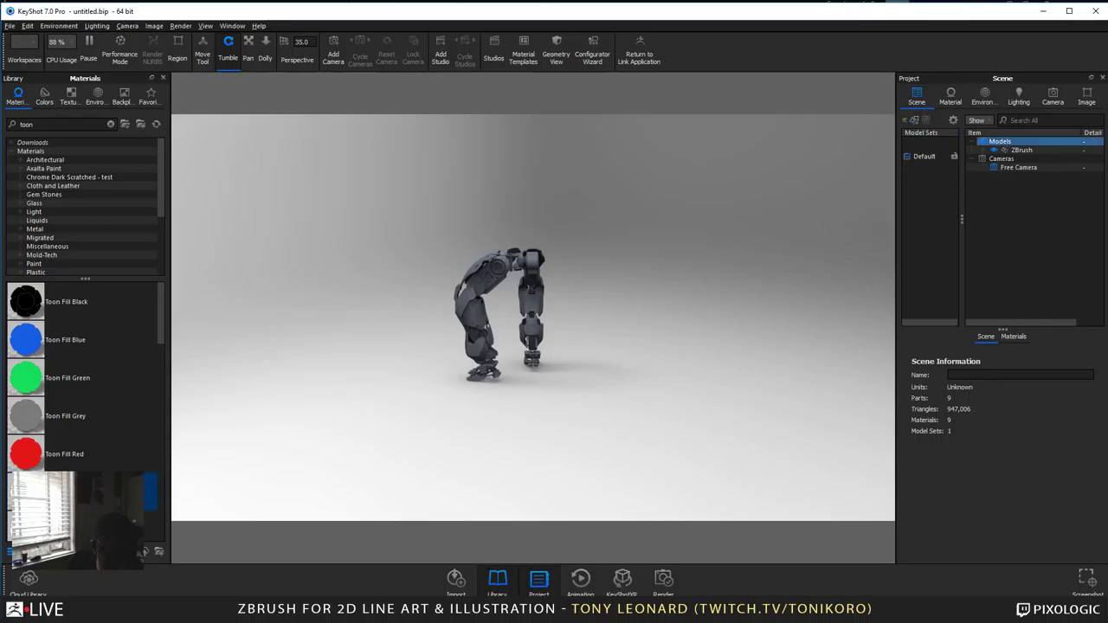
pyautogui.click(1026, 150)
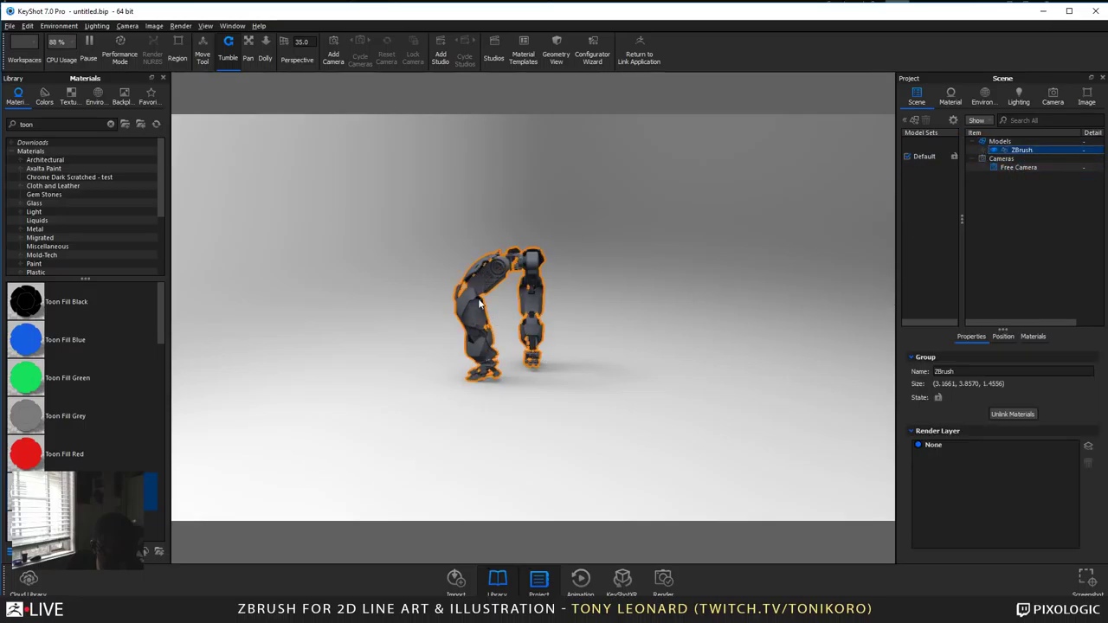
pyautogui.click(984, 150)
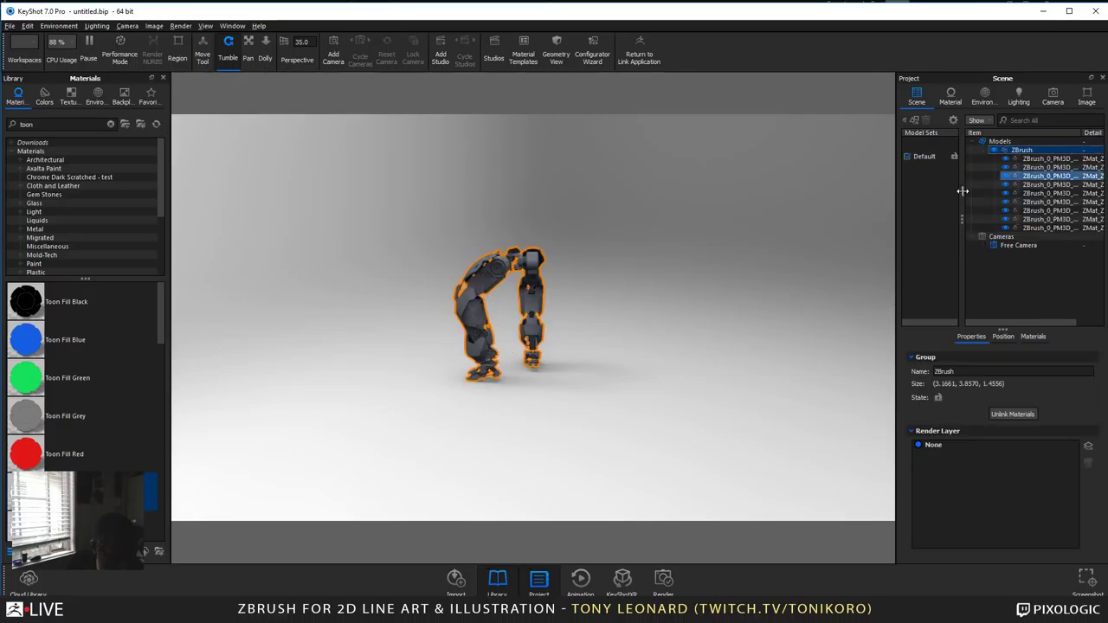
pyautogui.click(1048, 158)
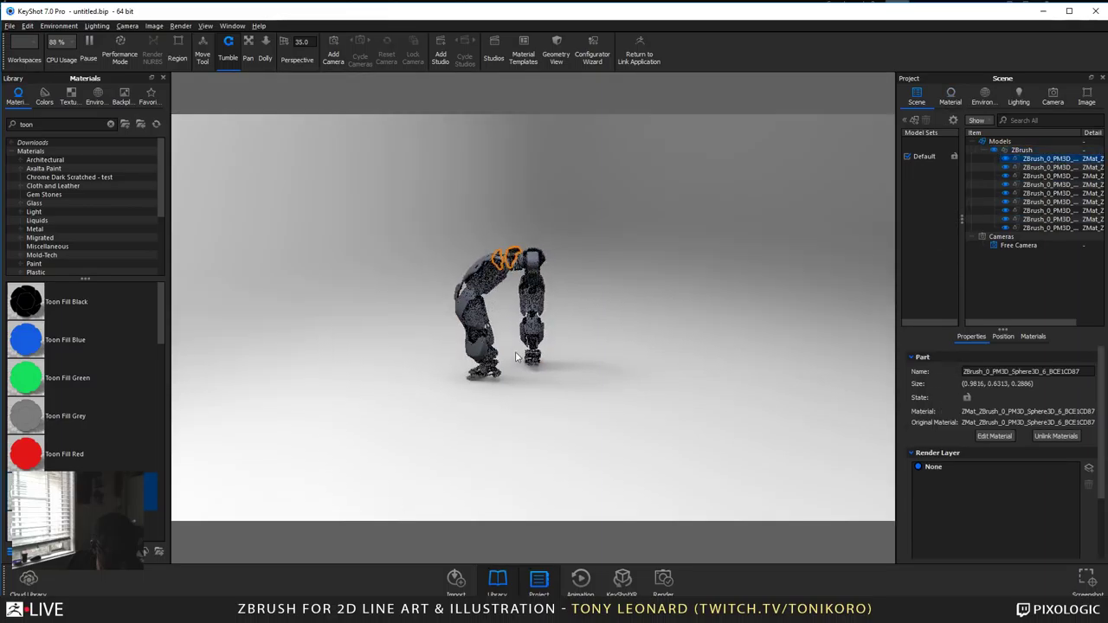
# Step: Clear the part selection, pick the Toon Fill Black material, and orbit slightly around the legs
pyautogui.click(588, 279)
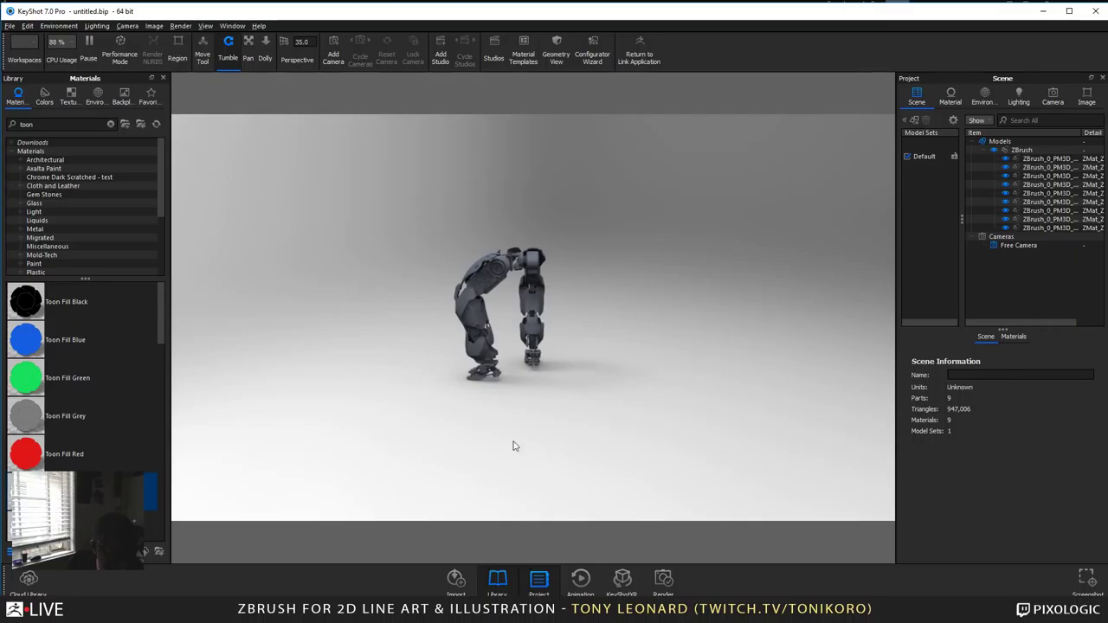
pyautogui.click(140, 319)
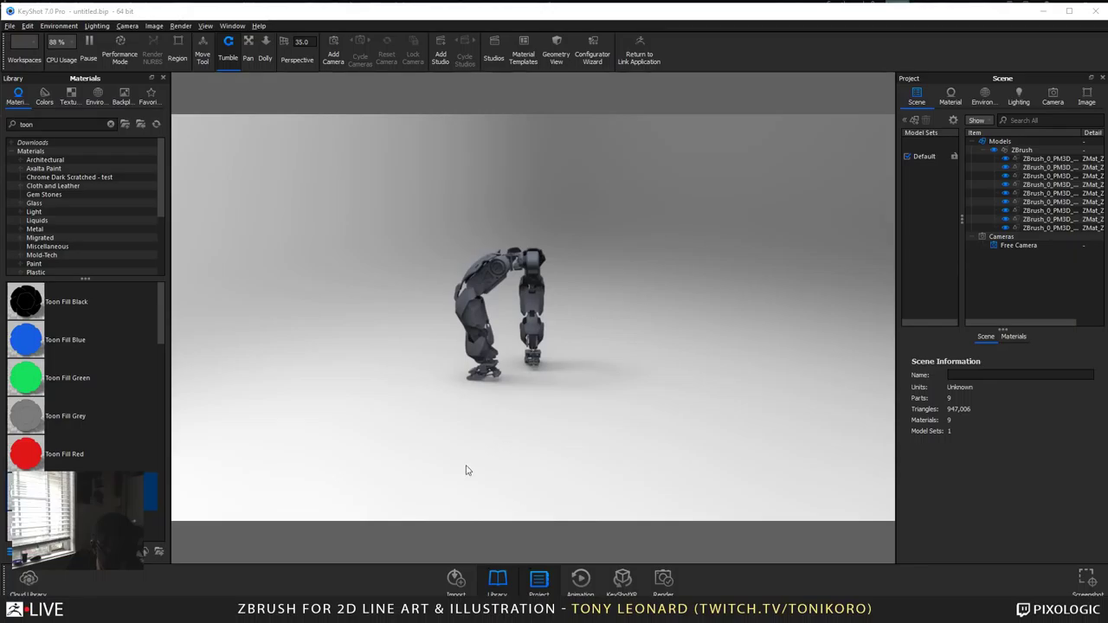
pyautogui.moveTo(569, 430); pyautogui.dragTo(544, 364)
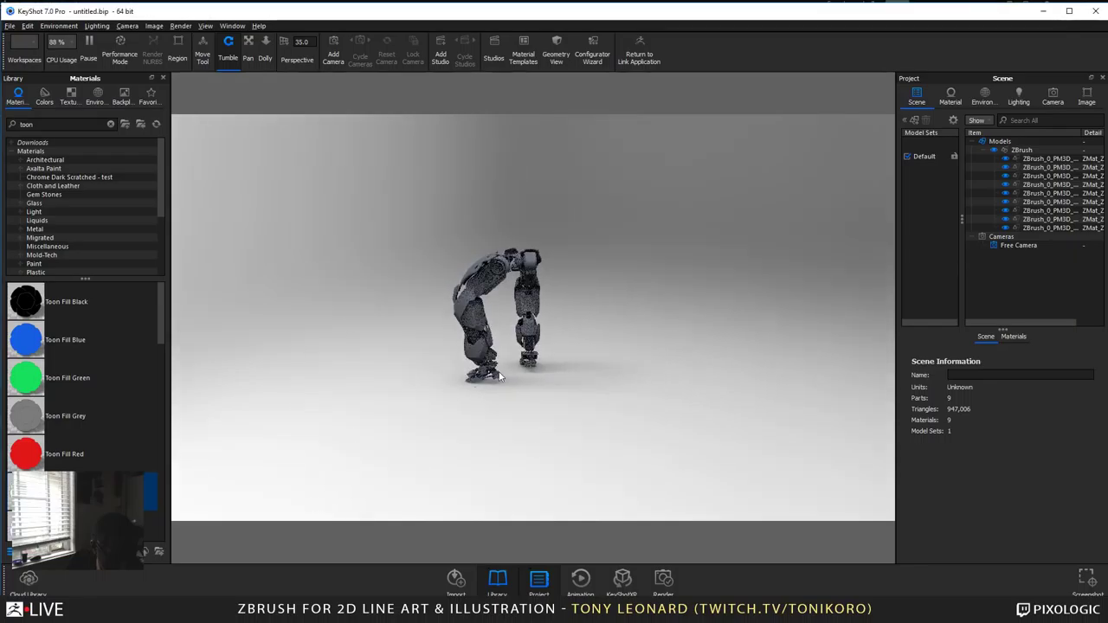